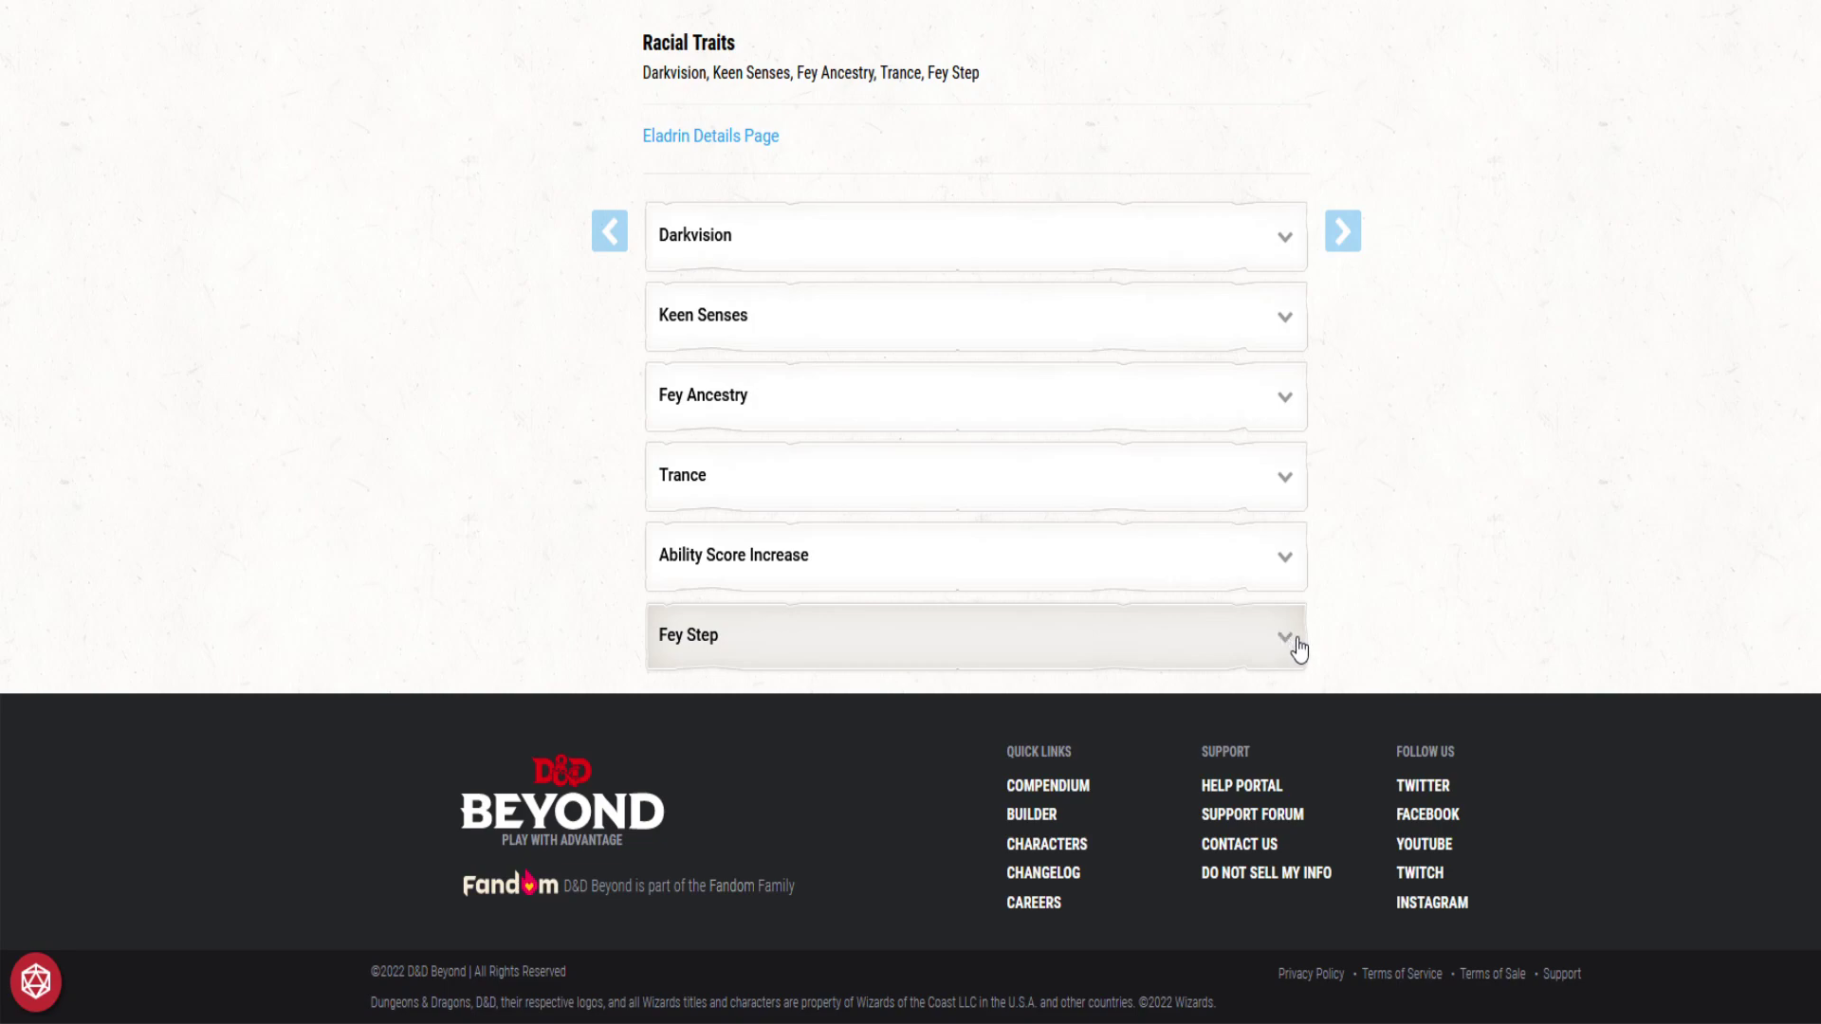
Step: Read the Eladrin's Fey Step trait, highlighting the Spring effect, and collapse the trait description
click(1293, 638)
scroll(1312, 602, down, 4)
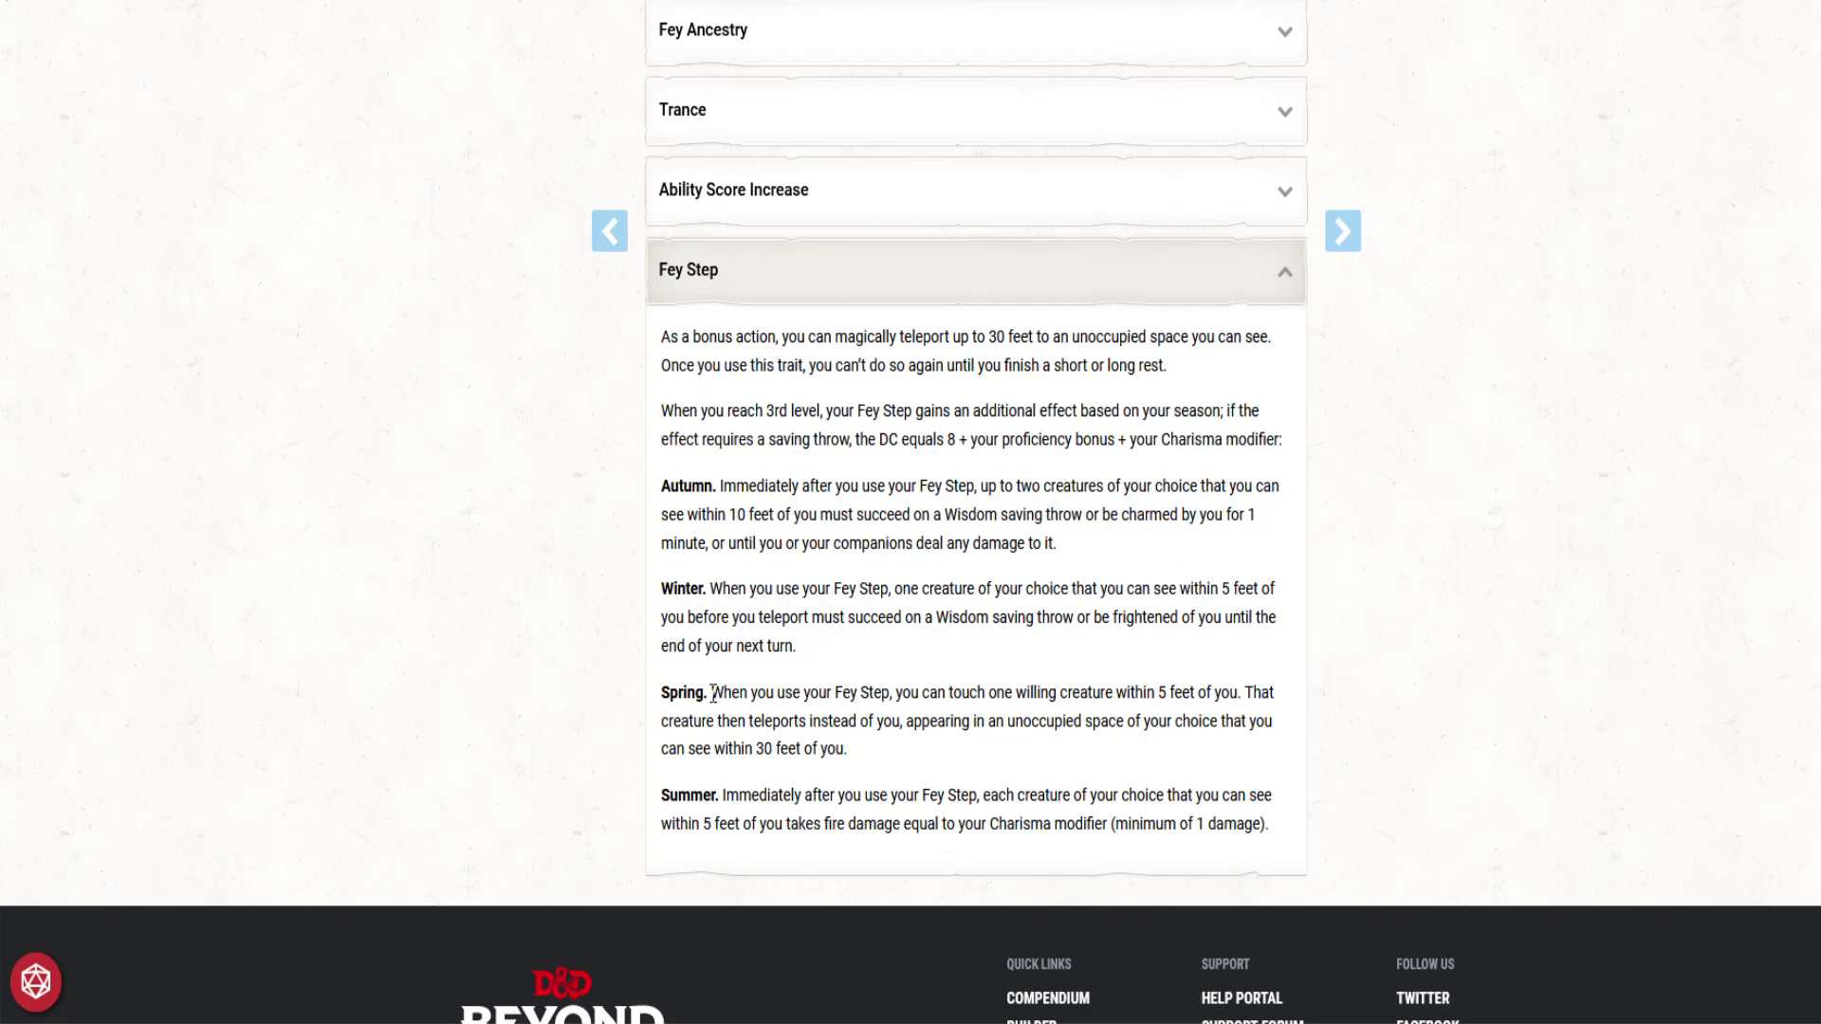
drag(713, 692, 915, 763)
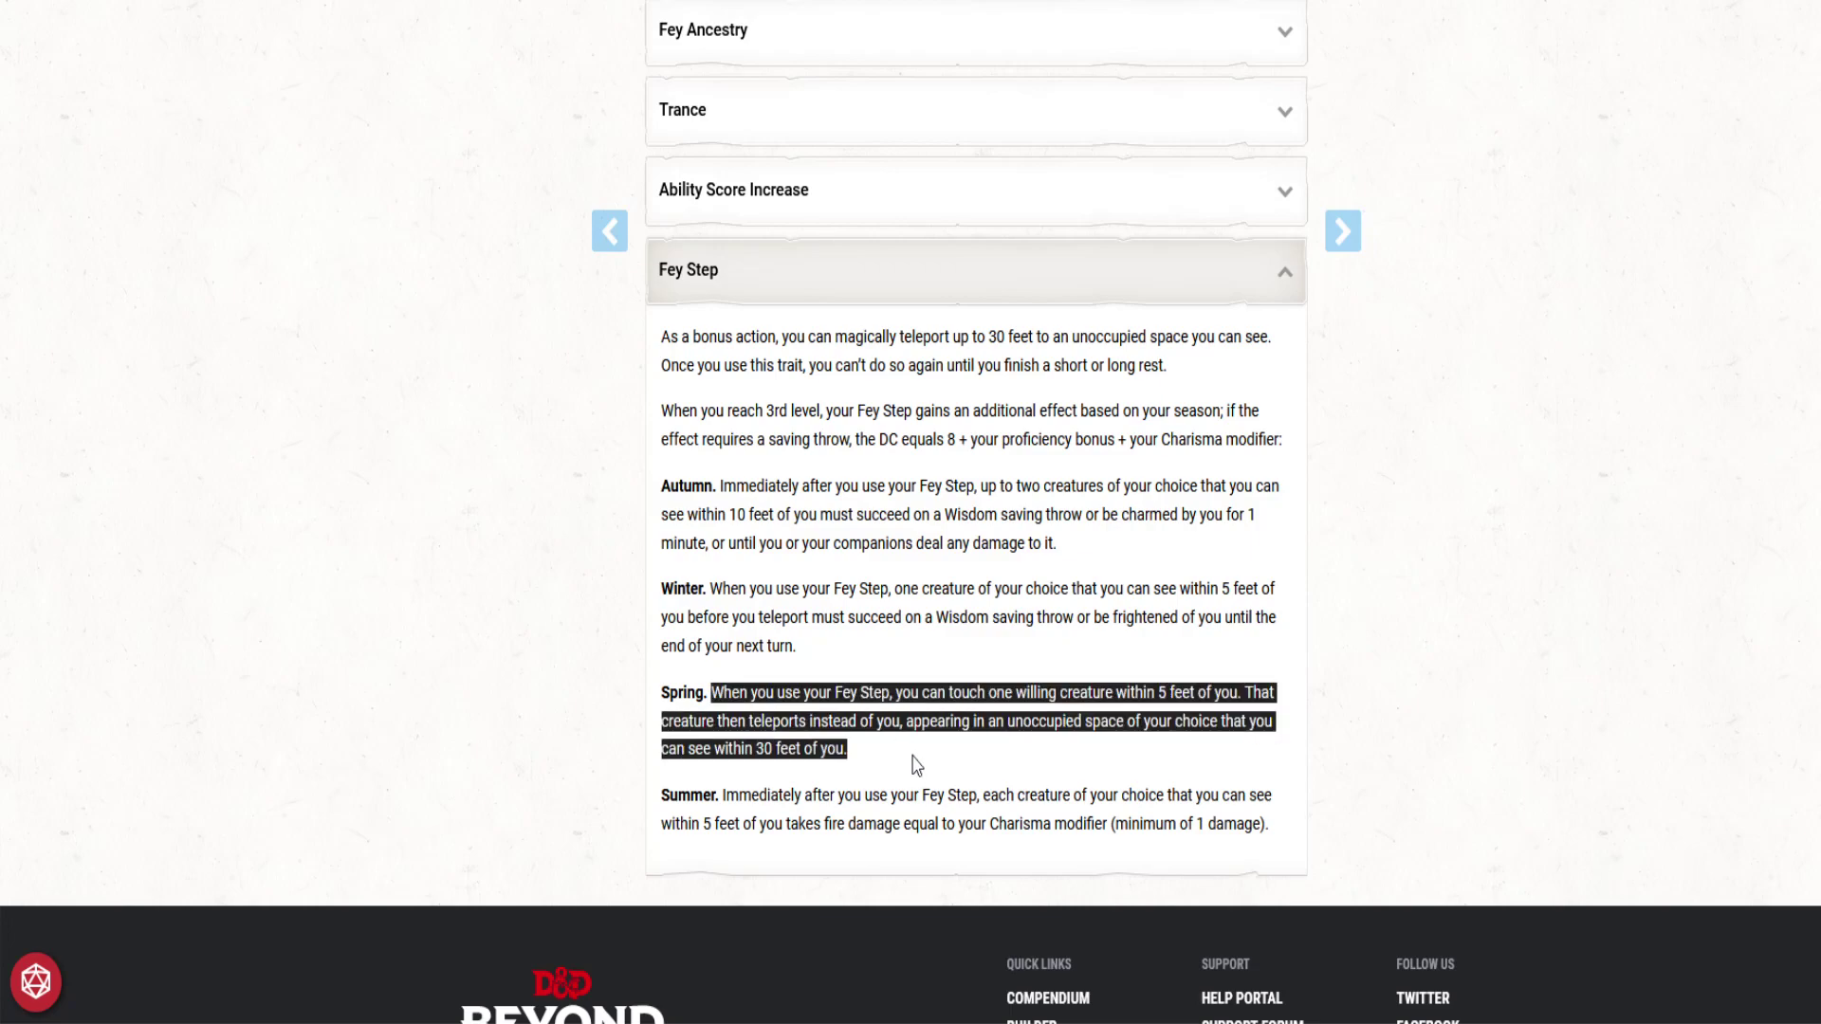
click(916, 762)
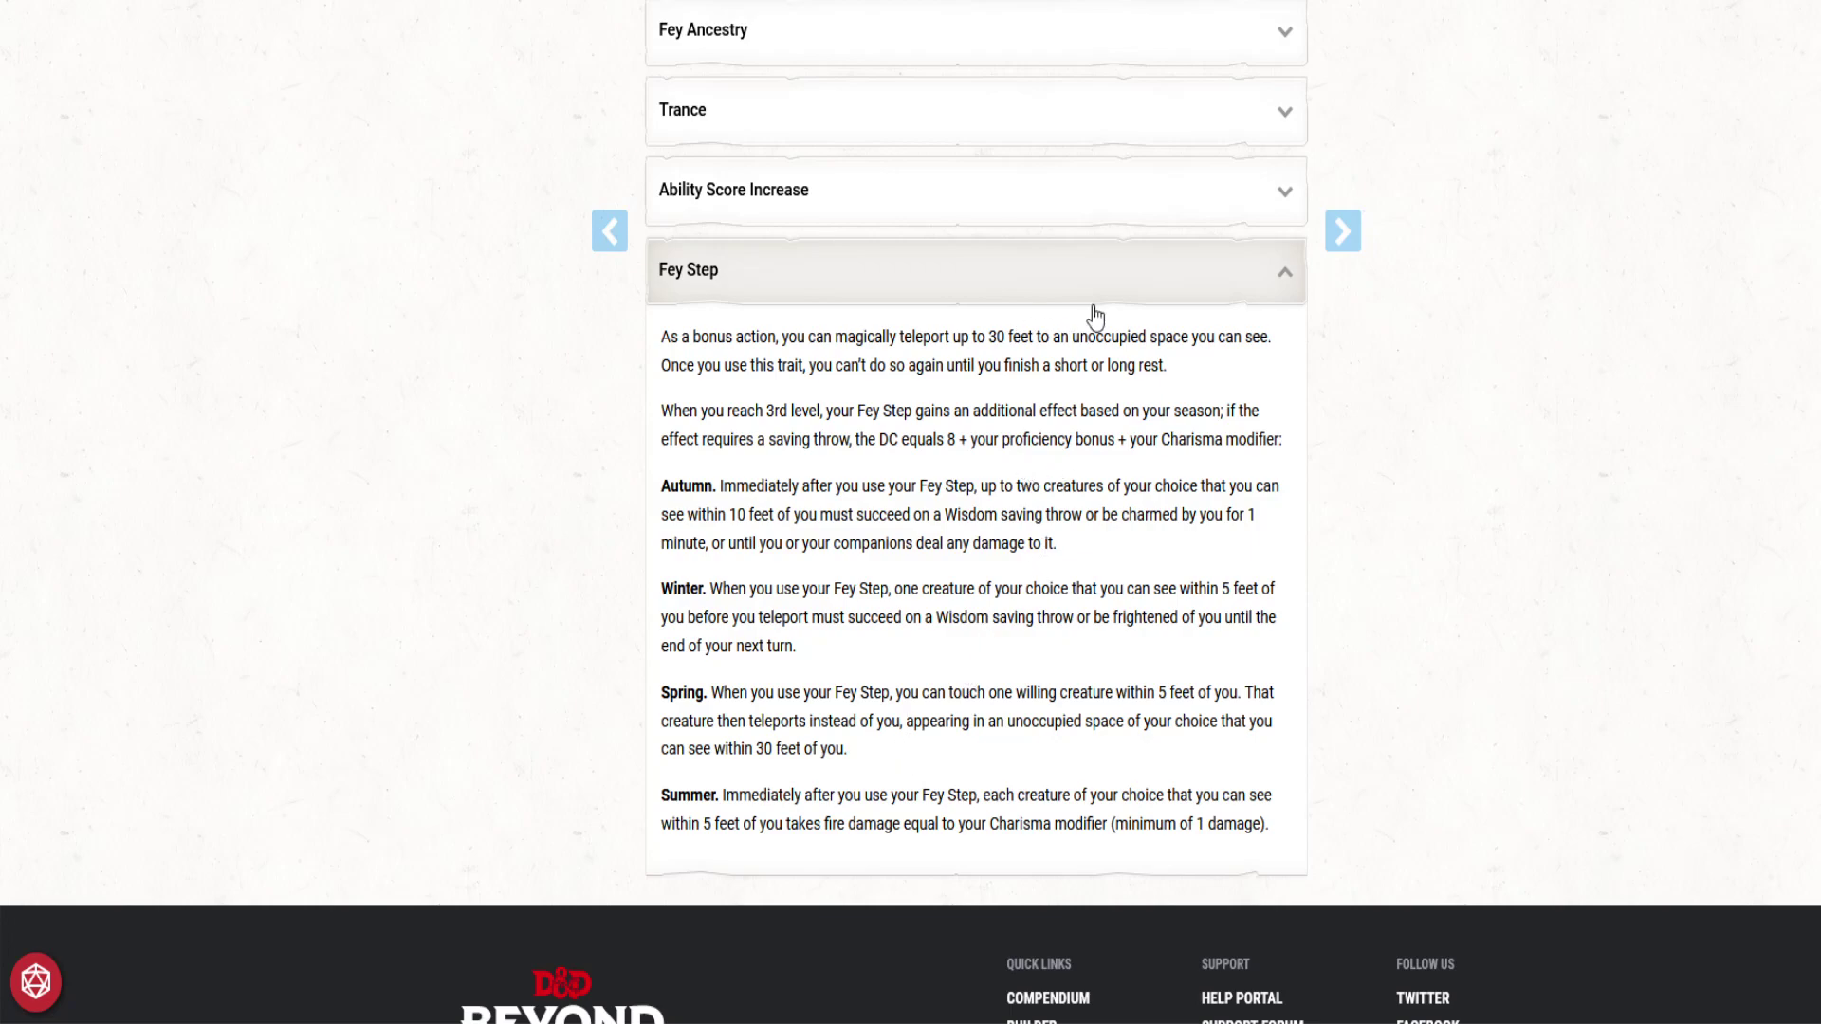
scroll(1232, 284, down, 3)
click(1287, 76)
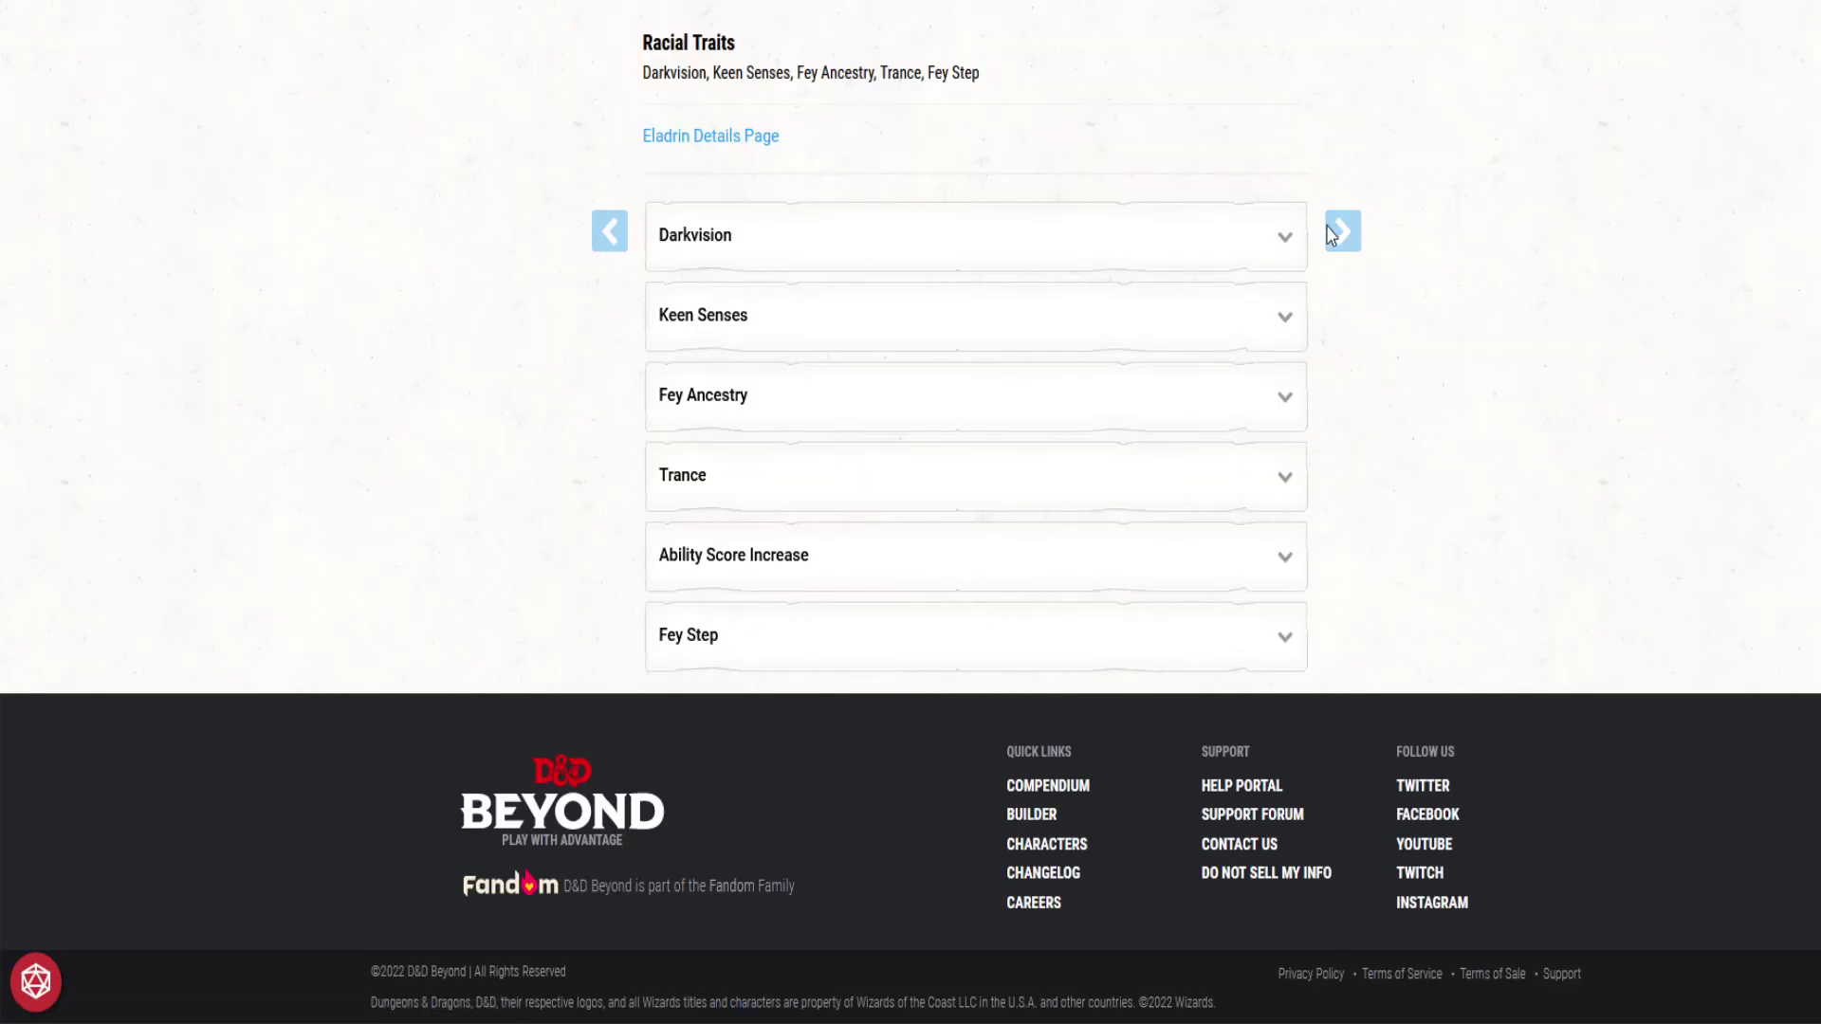
Step: Advance to the class selection, review the Druid's details and add Druid as the character's class
click(1363, 237)
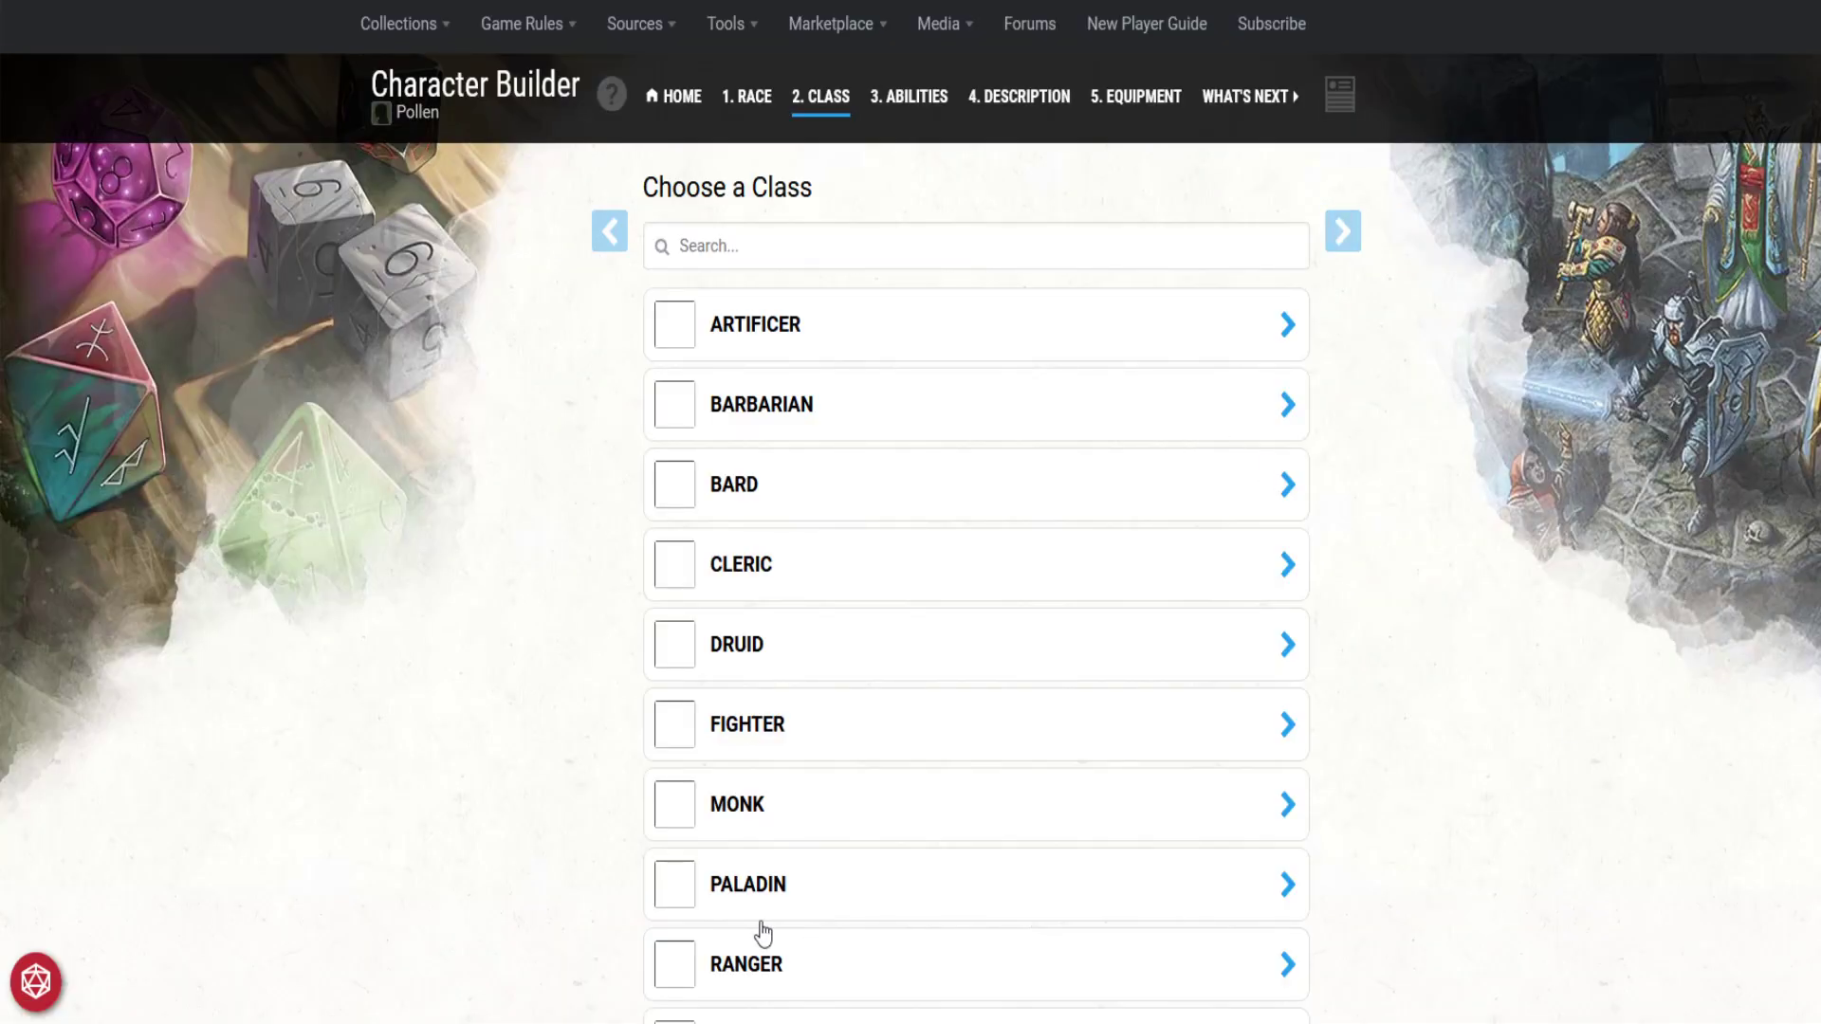
click(679, 675)
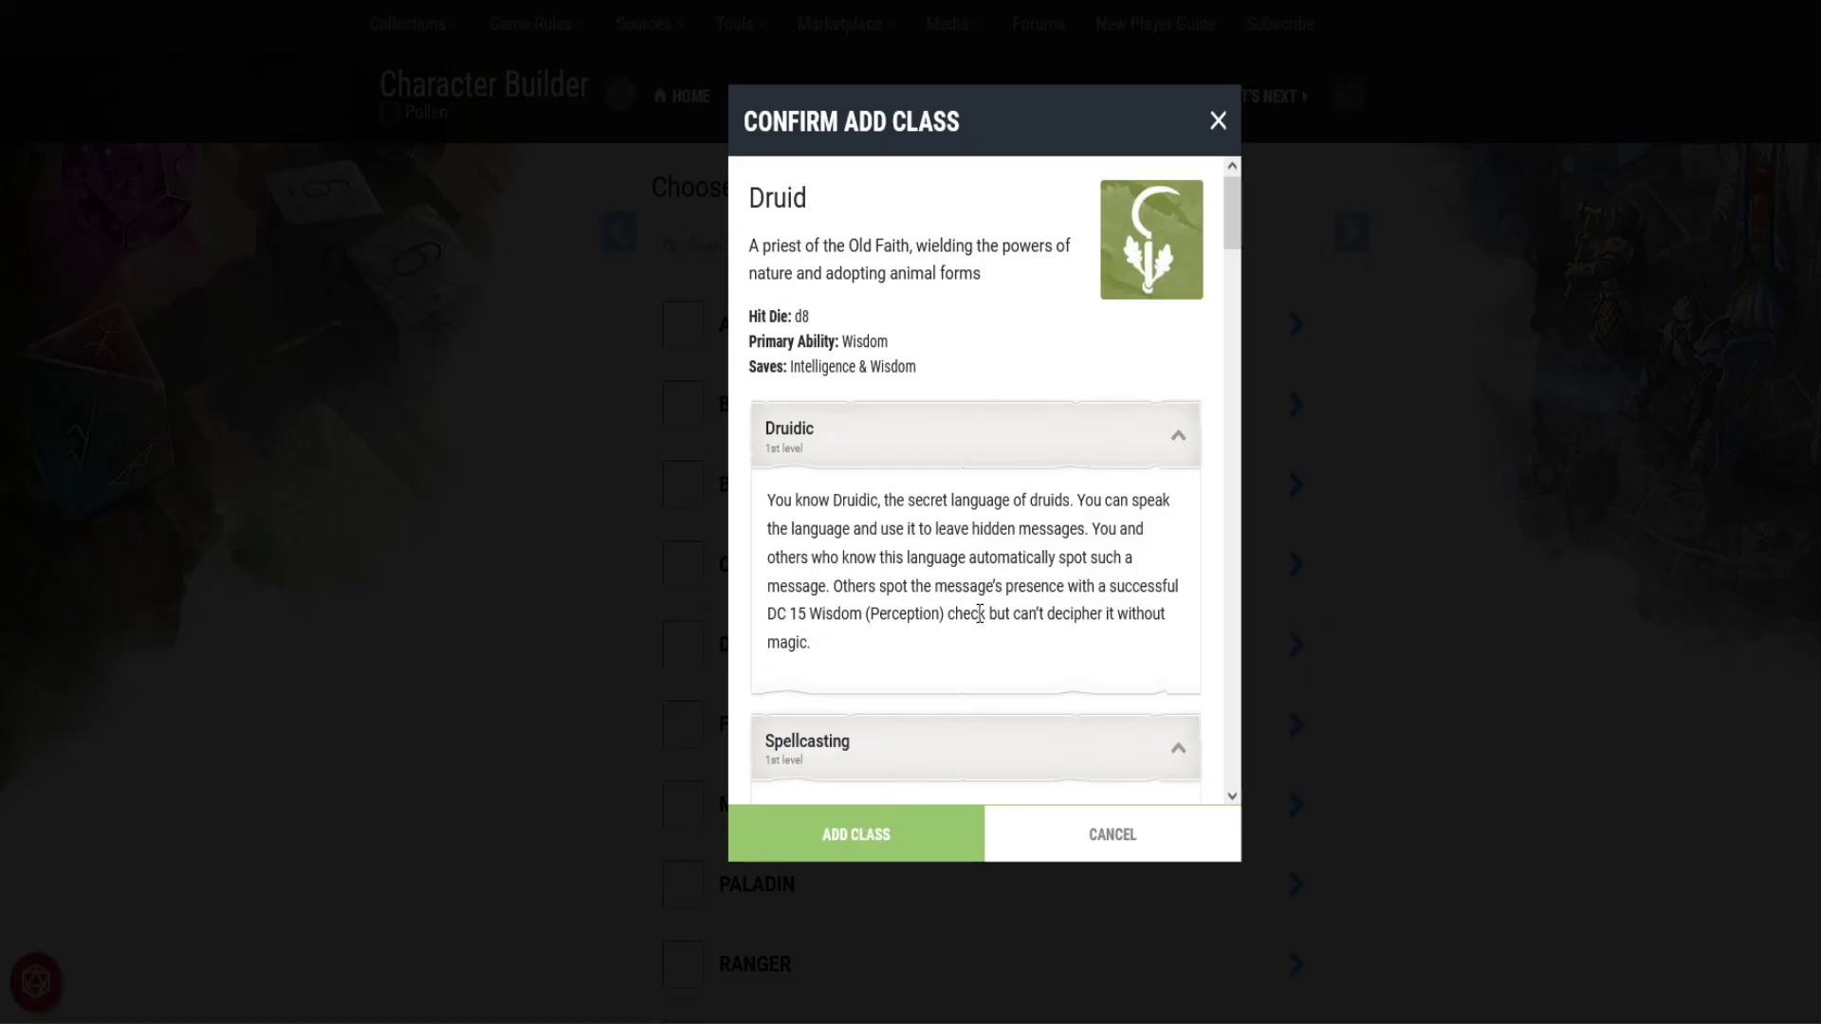
scroll(962, 667, down, 15)
scroll(991, 583, up, 18)
click(891, 850)
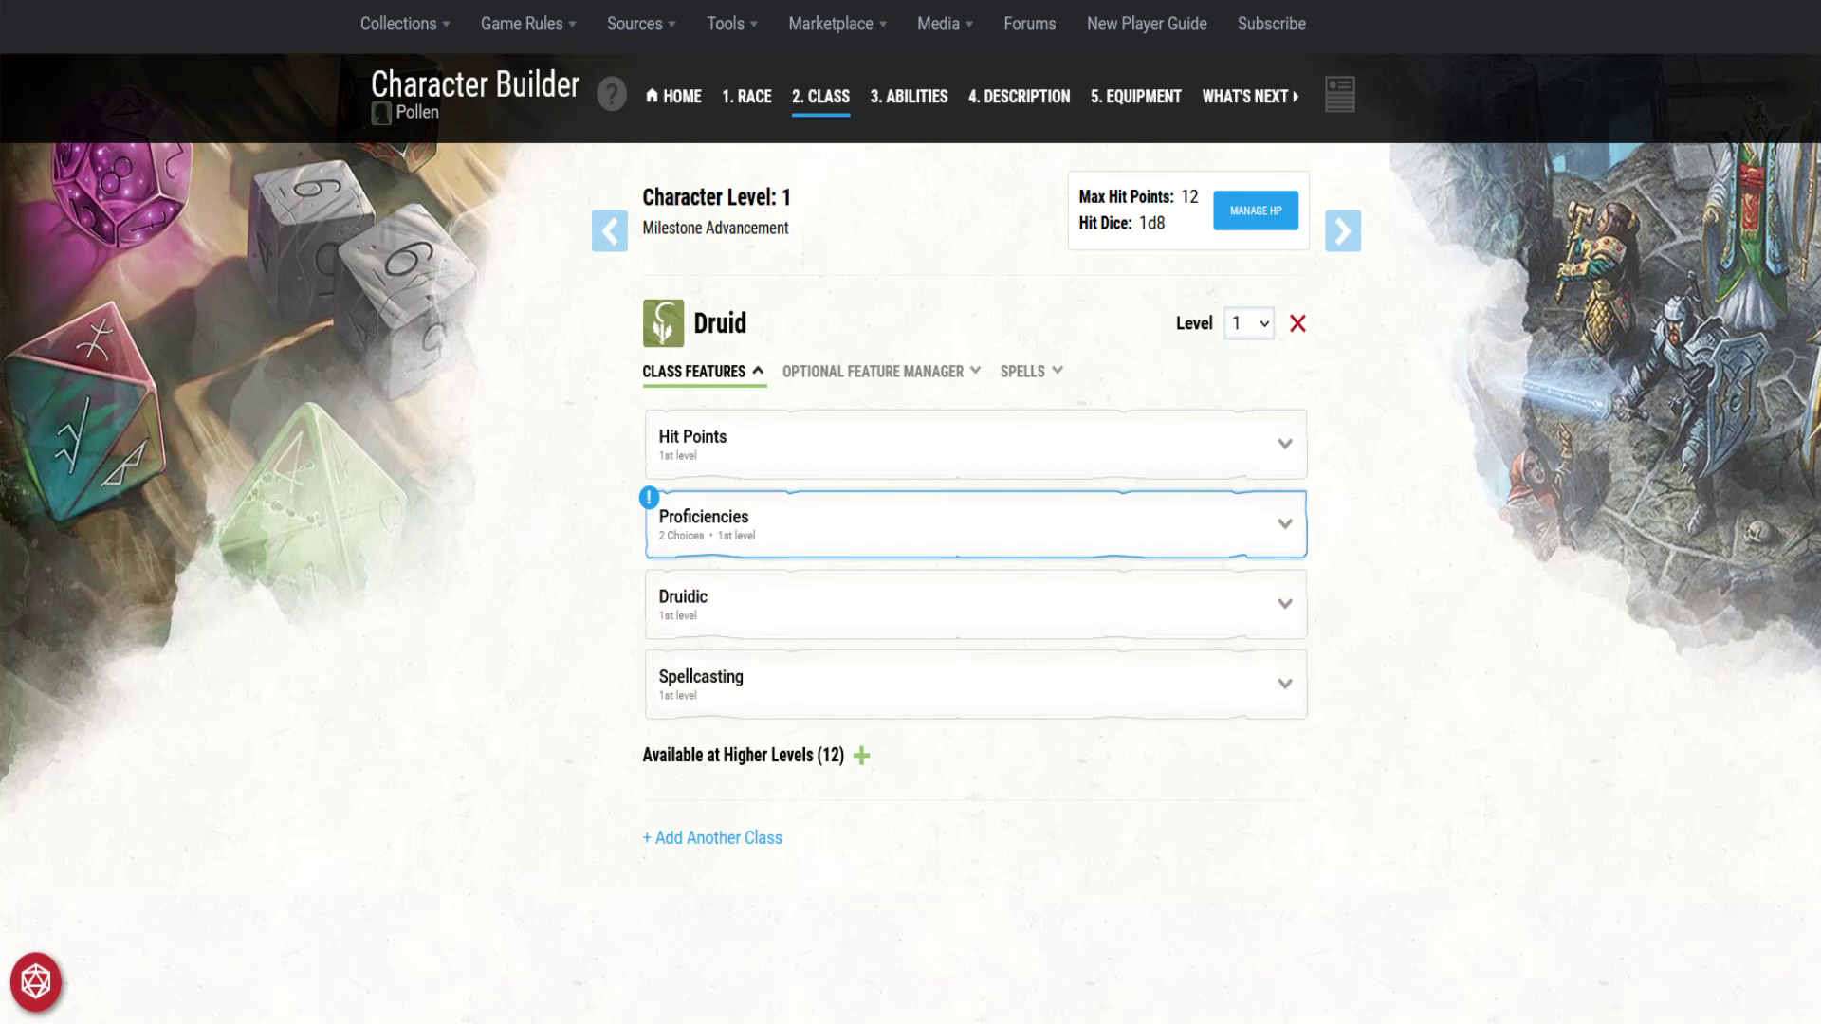
Step: Choose Medicine and Animal Handling as the two Druid skill proficiencies
click(1286, 546)
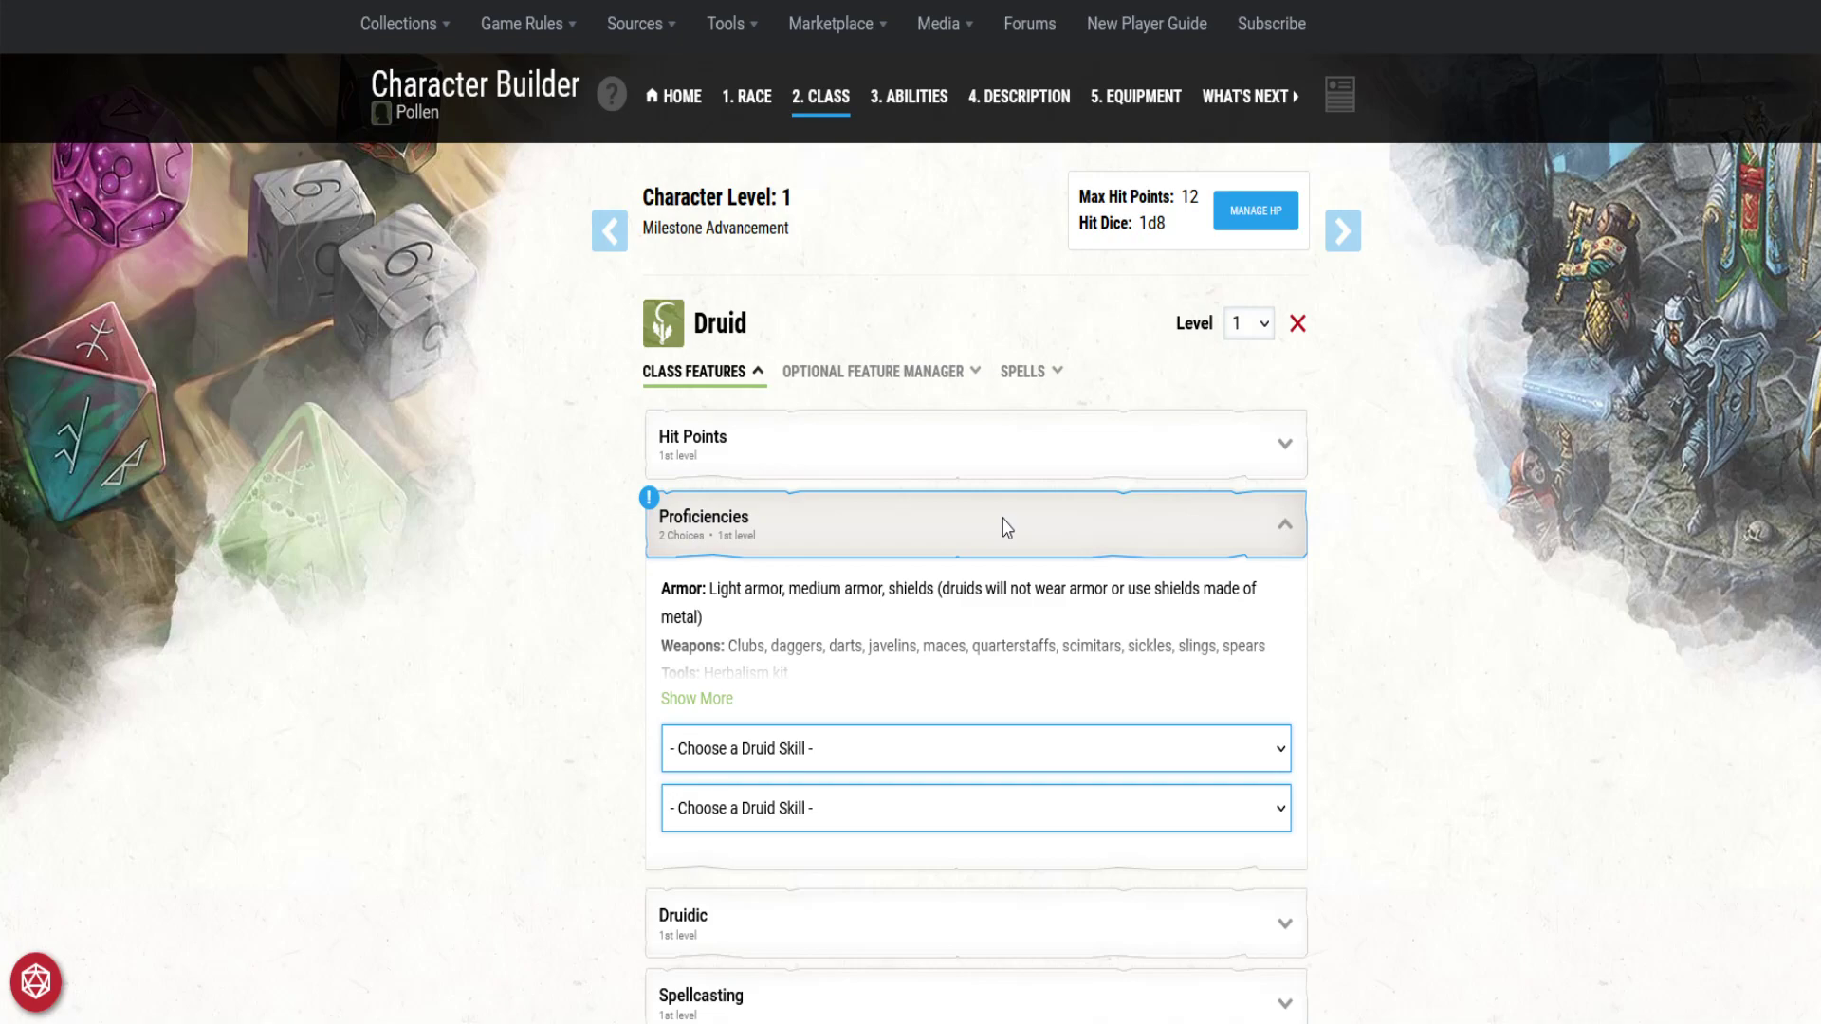
click(972, 614)
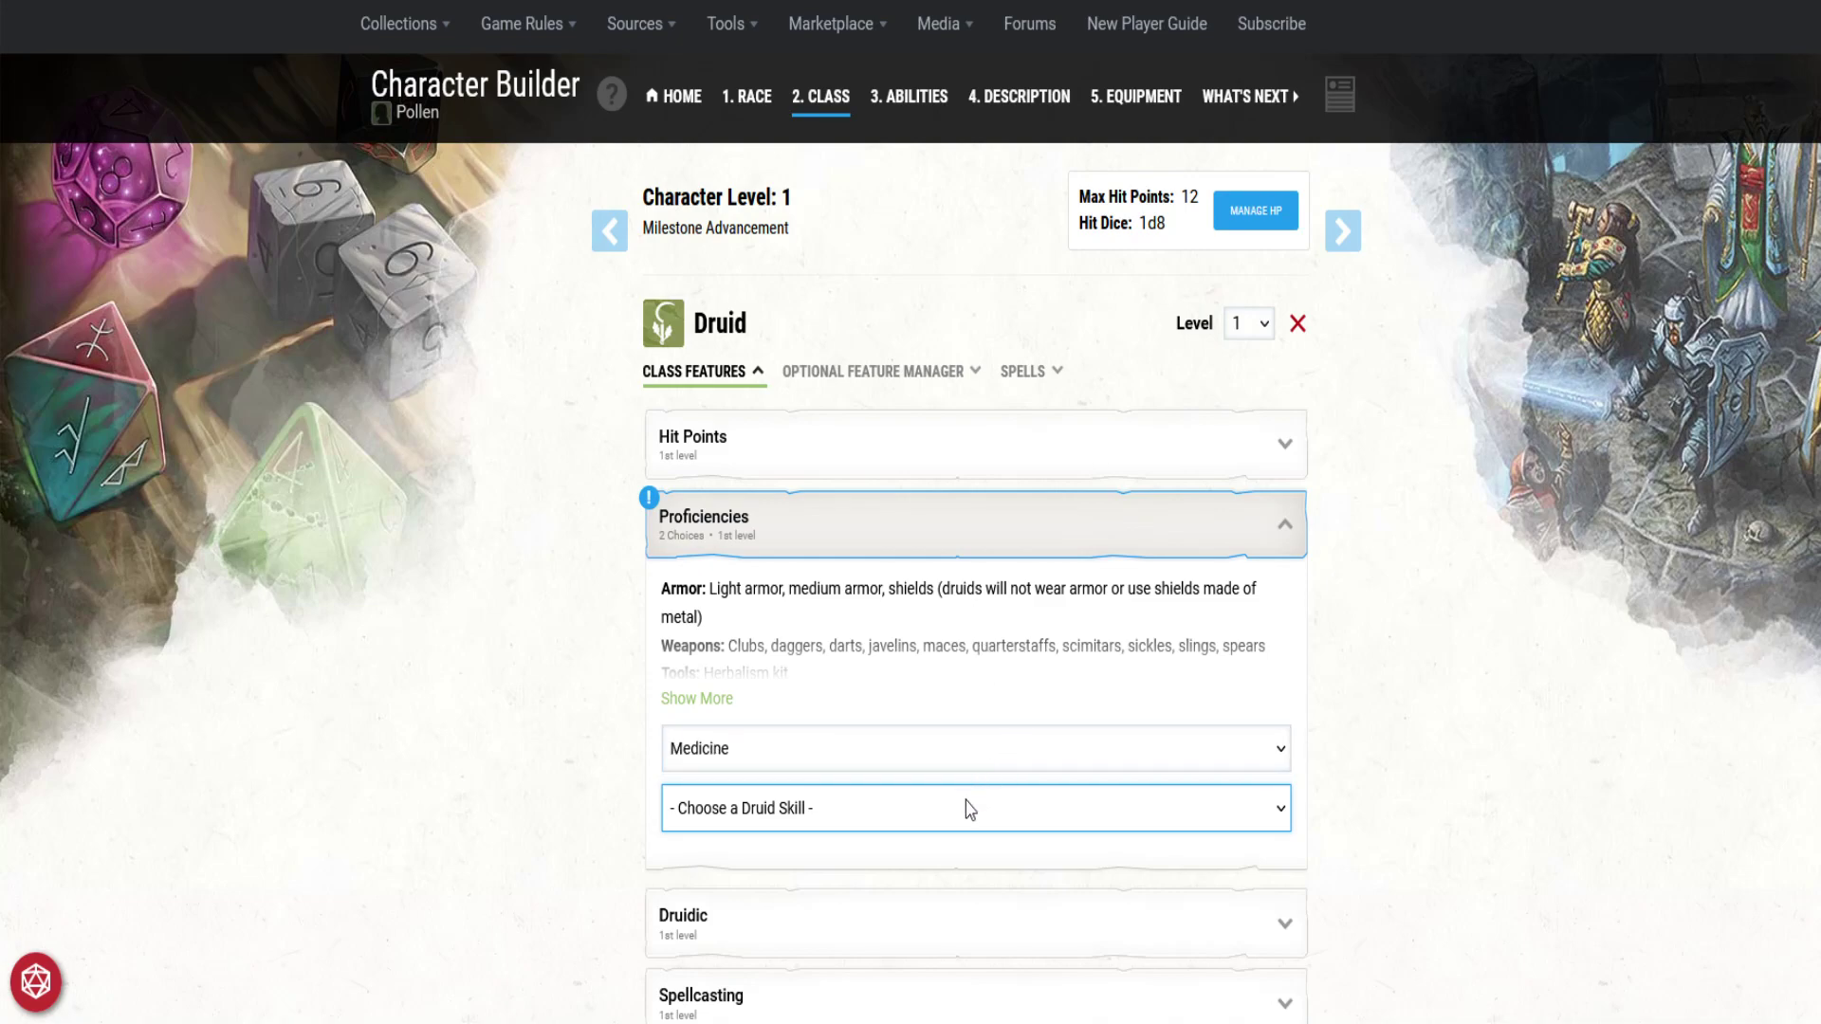
click(976, 638)
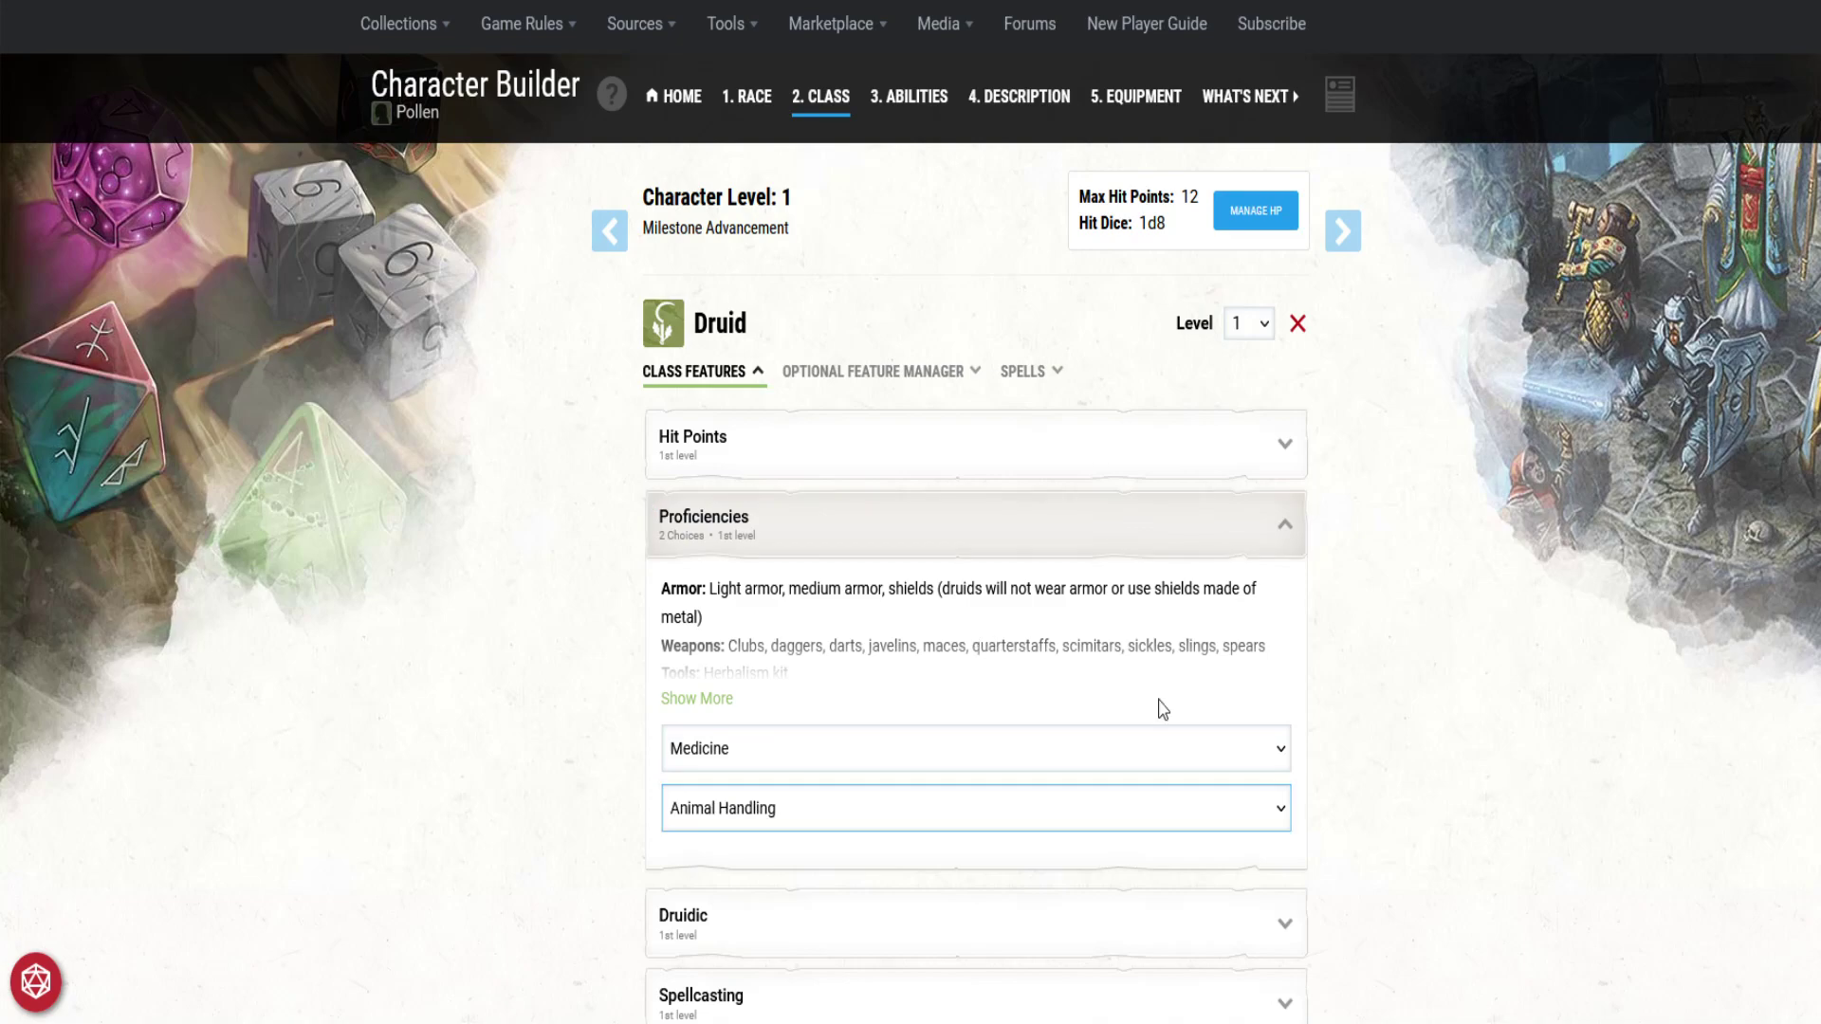
Step: Read the description of the Druidic class feature and collapse it again
scroll(1313, 717, down, 4)
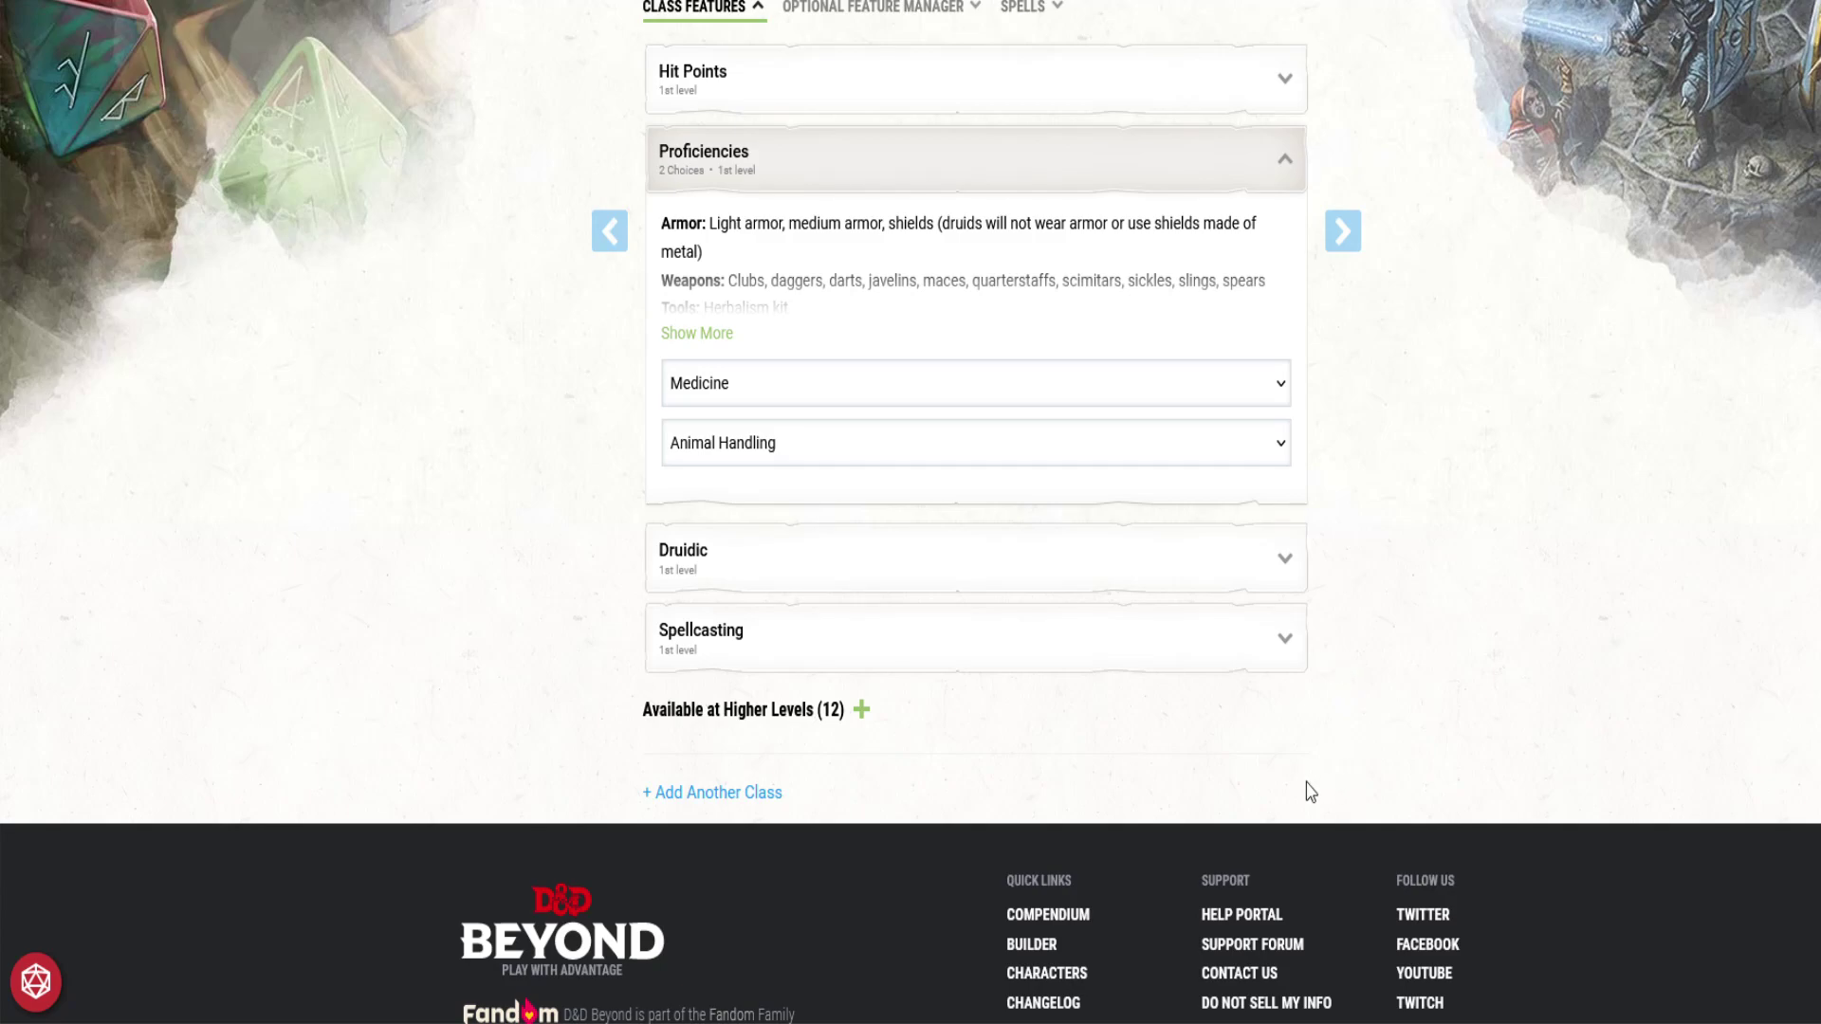
click(1295, 573)
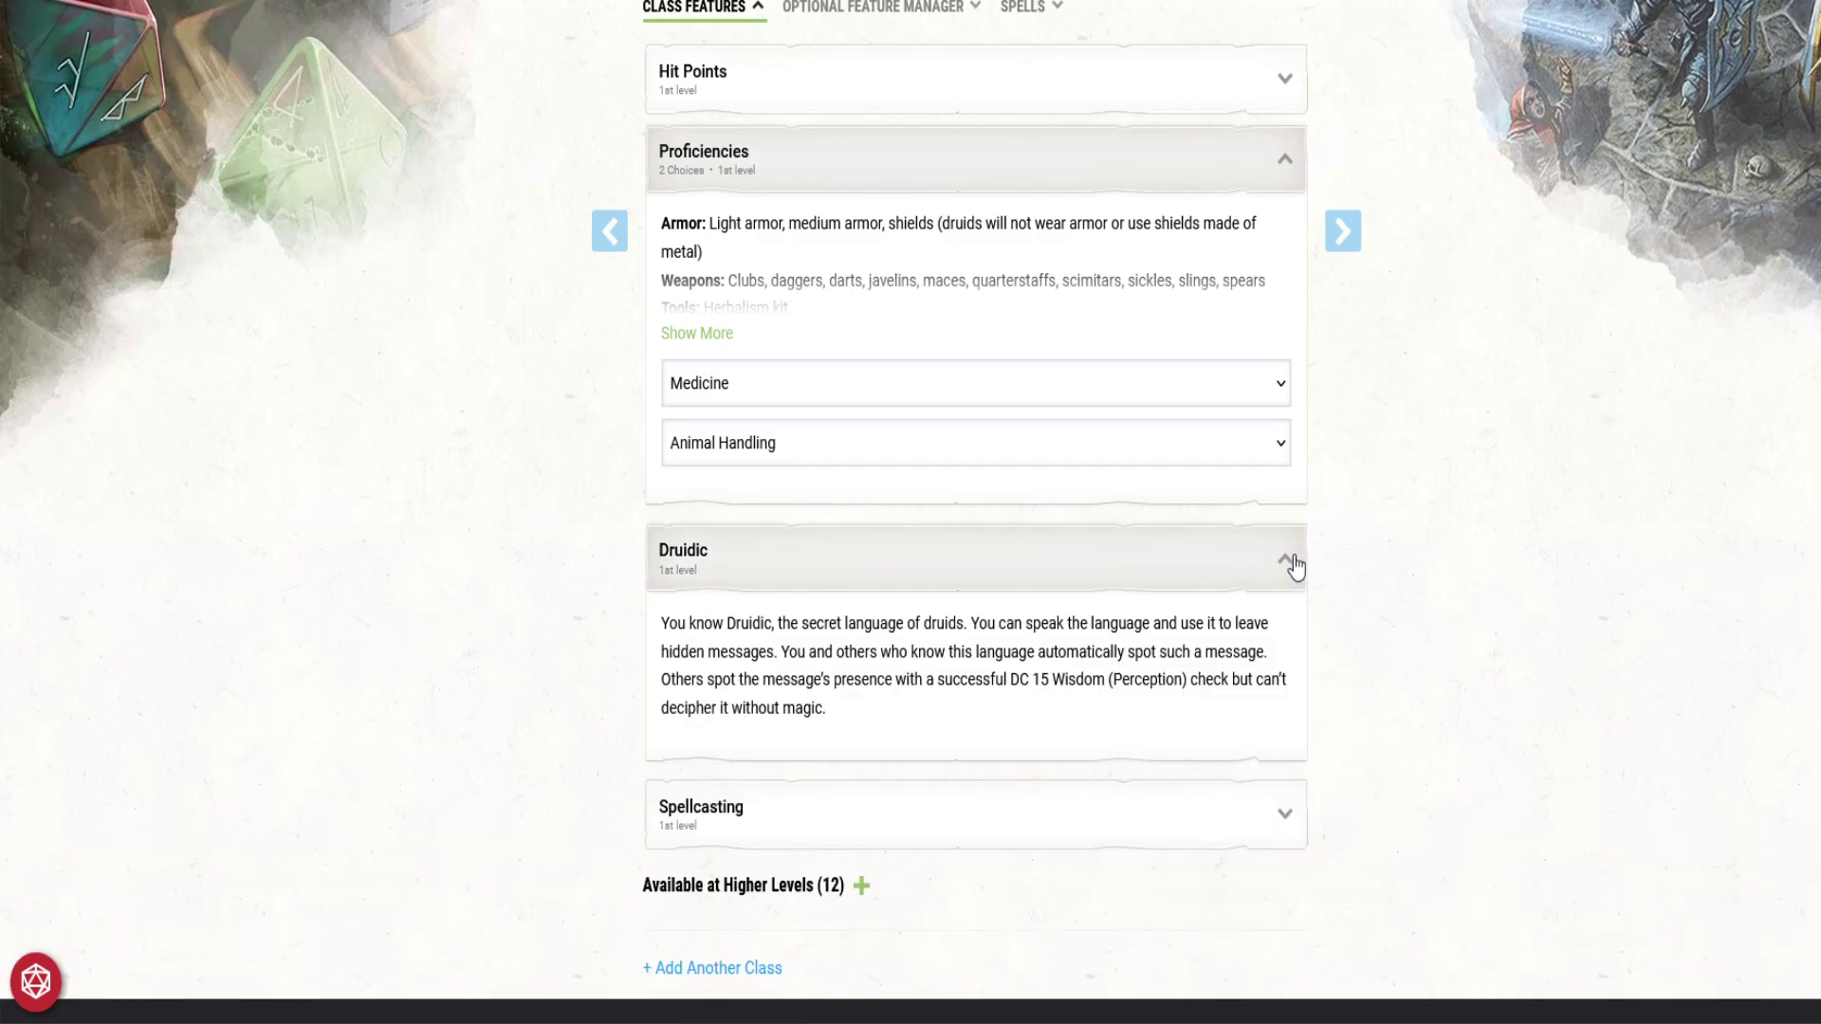
click(1296, 566)
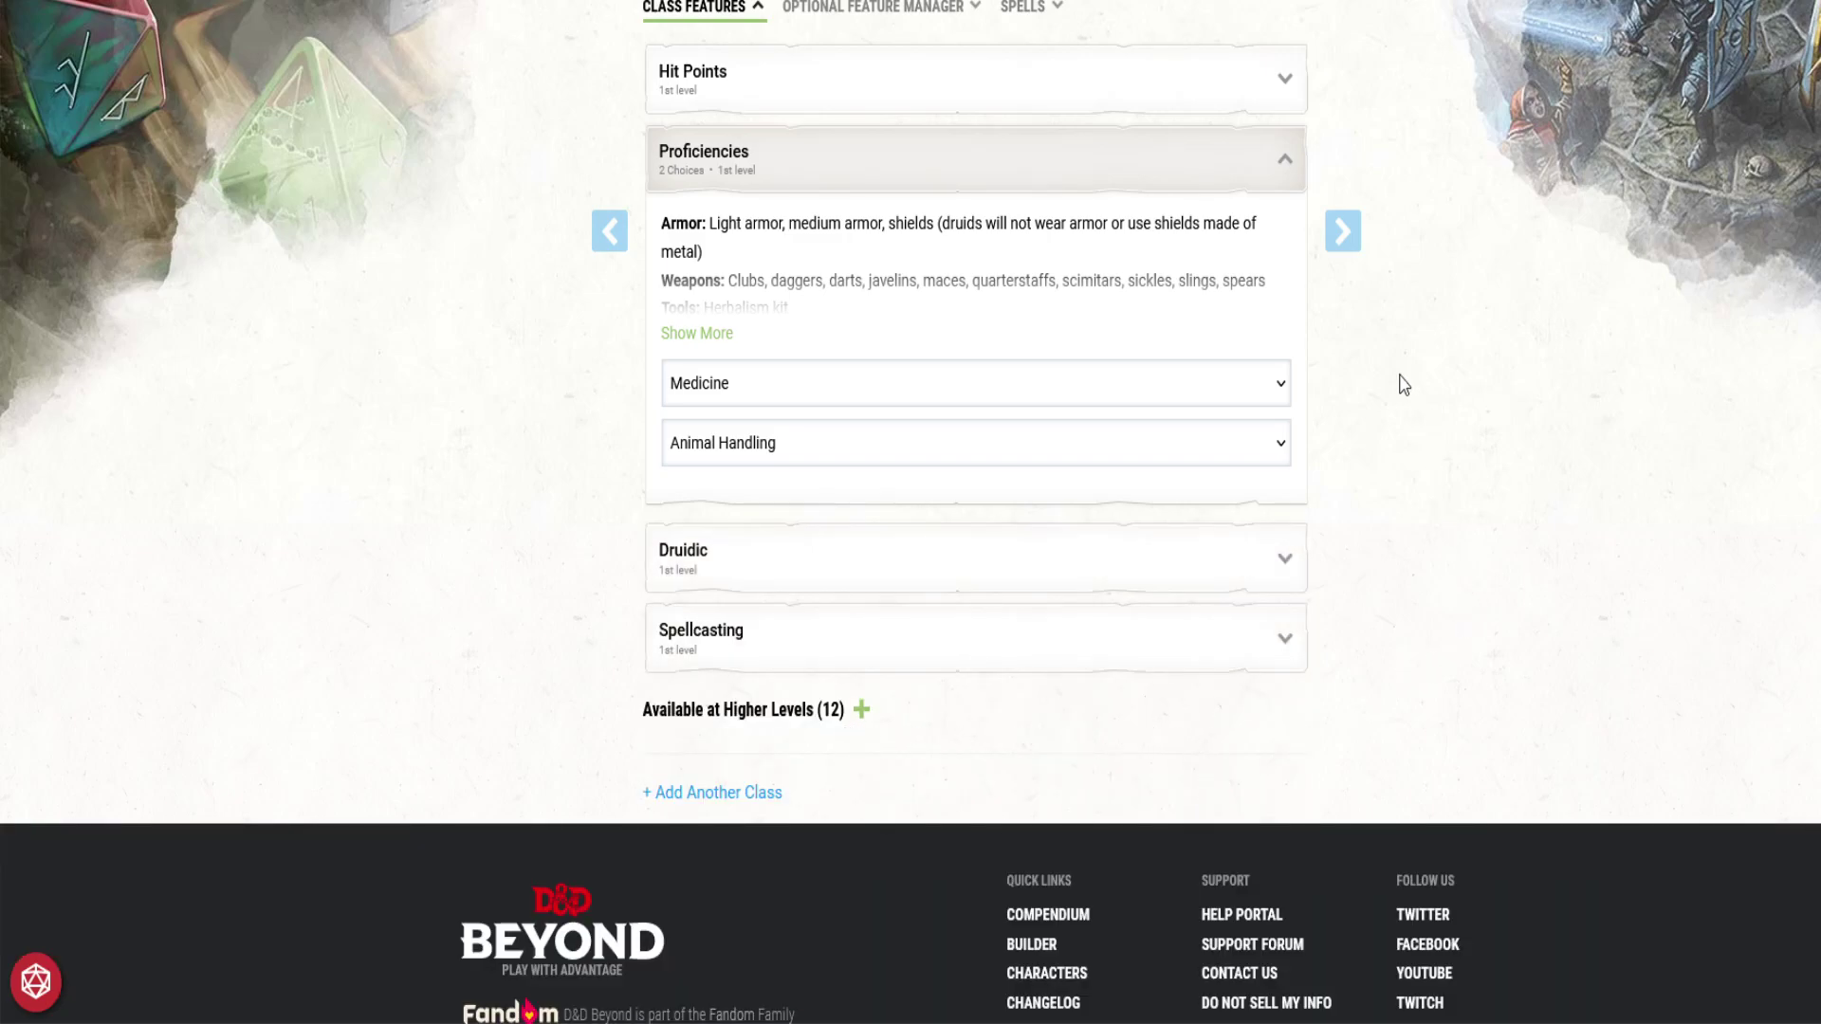
scroll(1403, 341, up, 4)
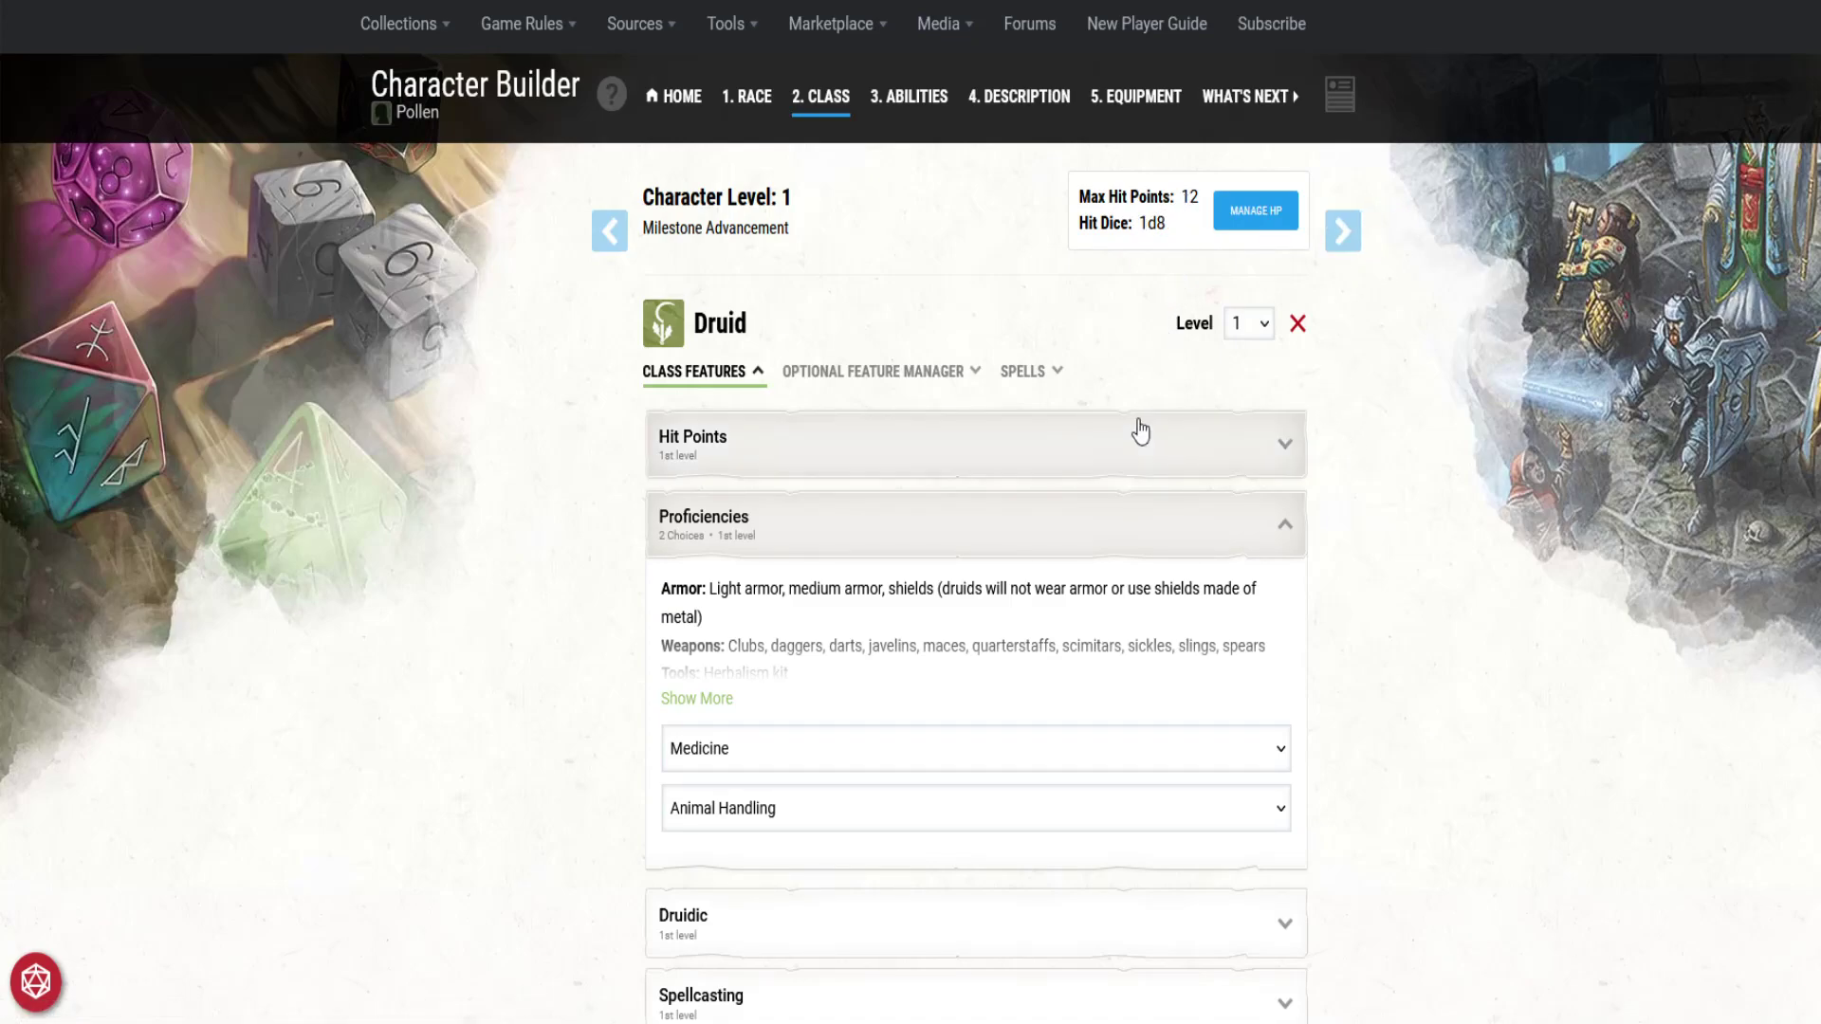
Step: Advance to the ability scores and choose Manual/Rolled as the generation method
click(1351, 230)
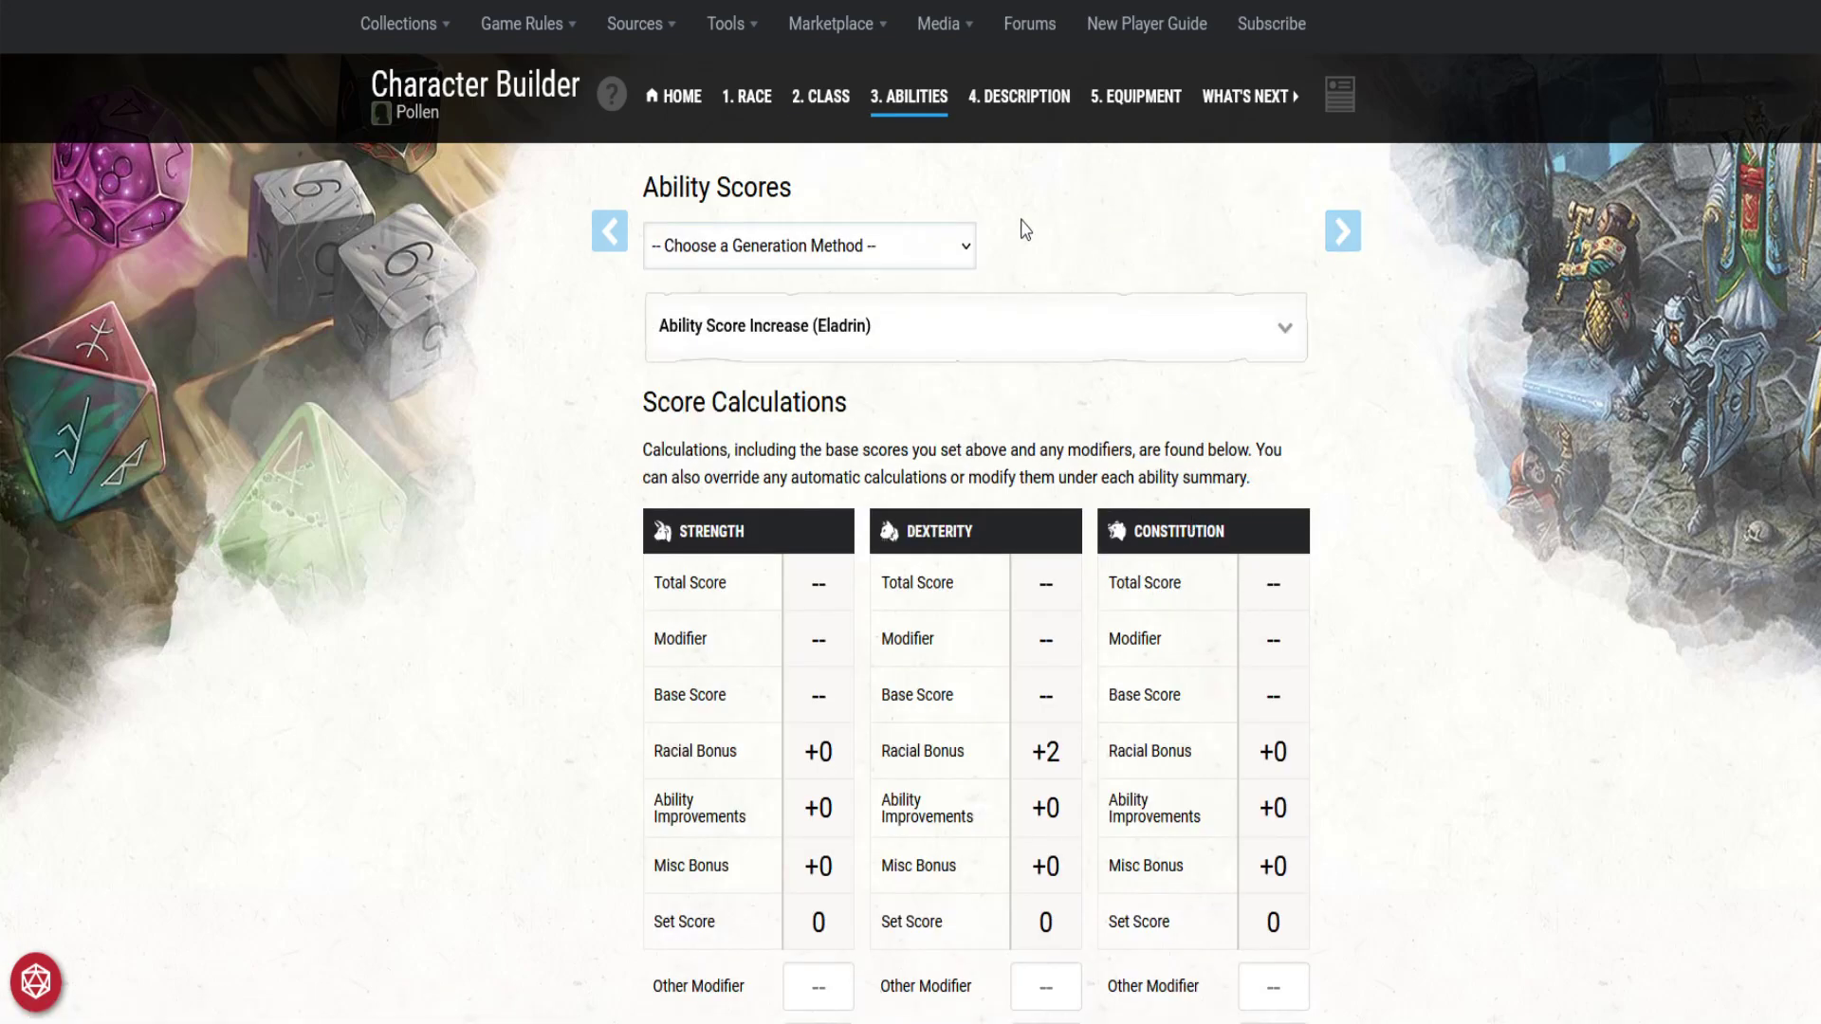
click(967, 249)
click(795, 354)
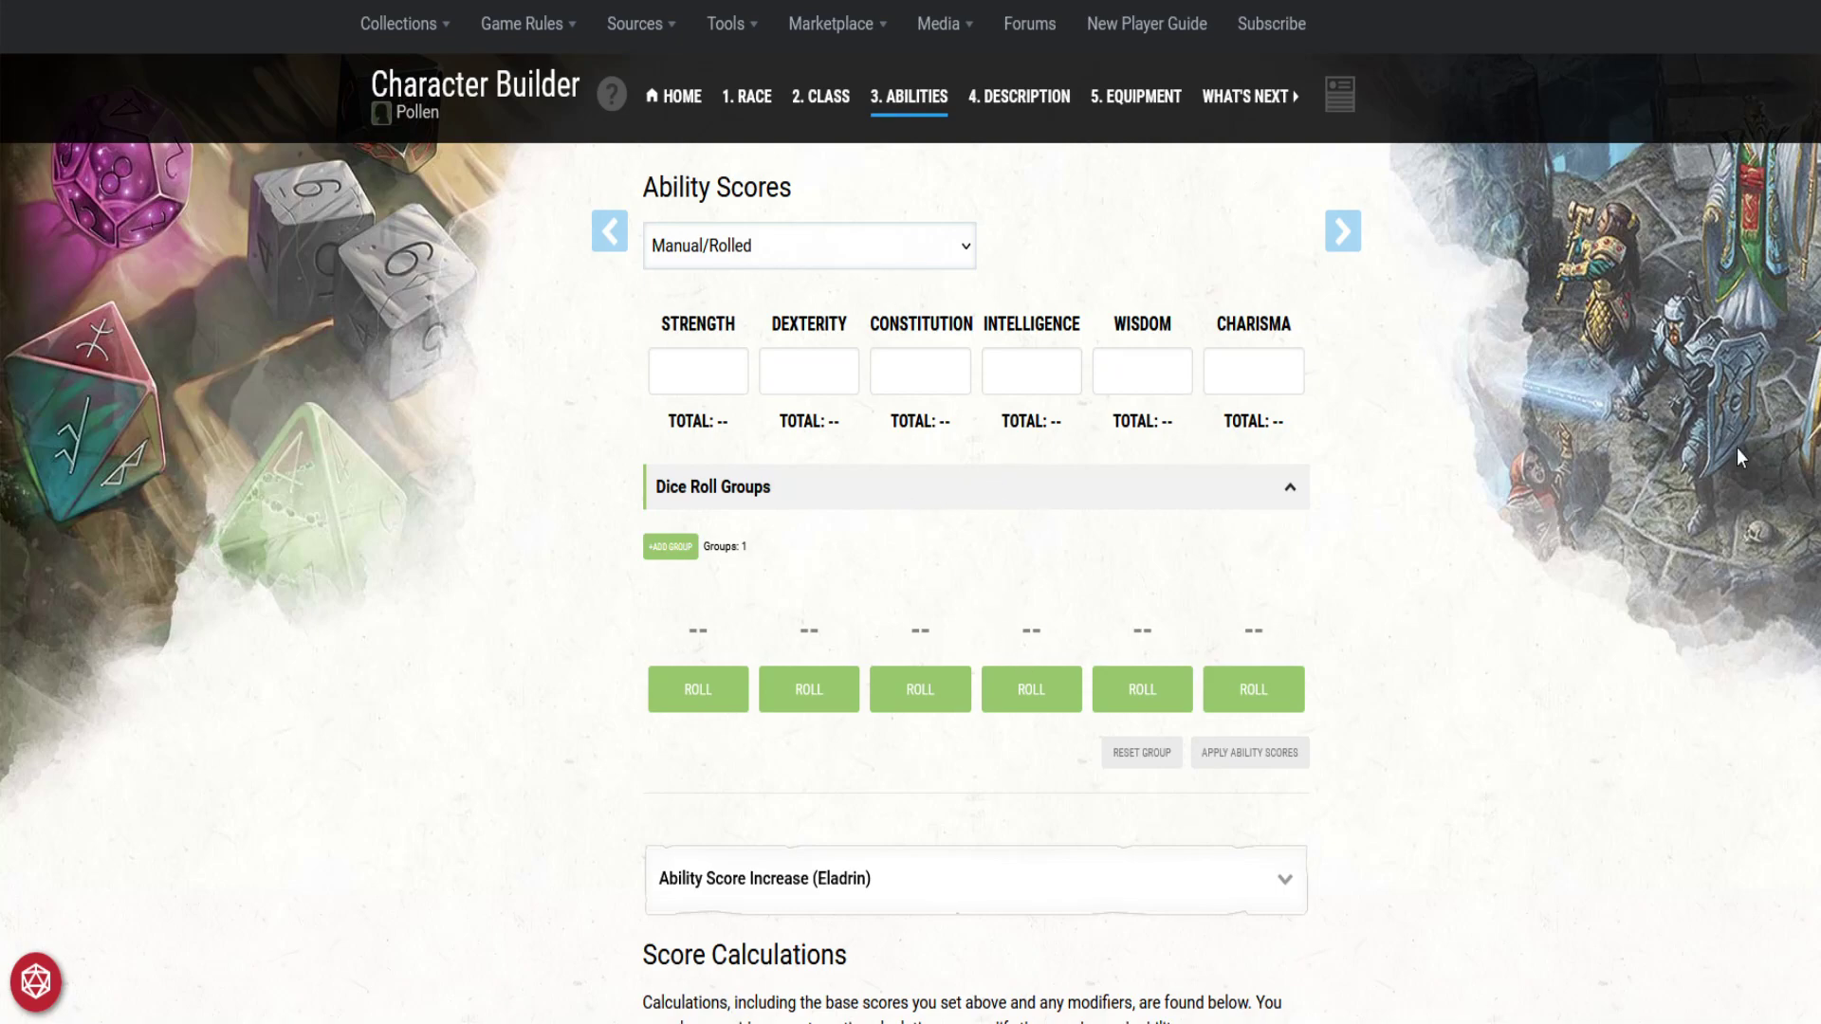
scroll(1513, 559, down, 9)
scroll(1488, 562, up, 8)
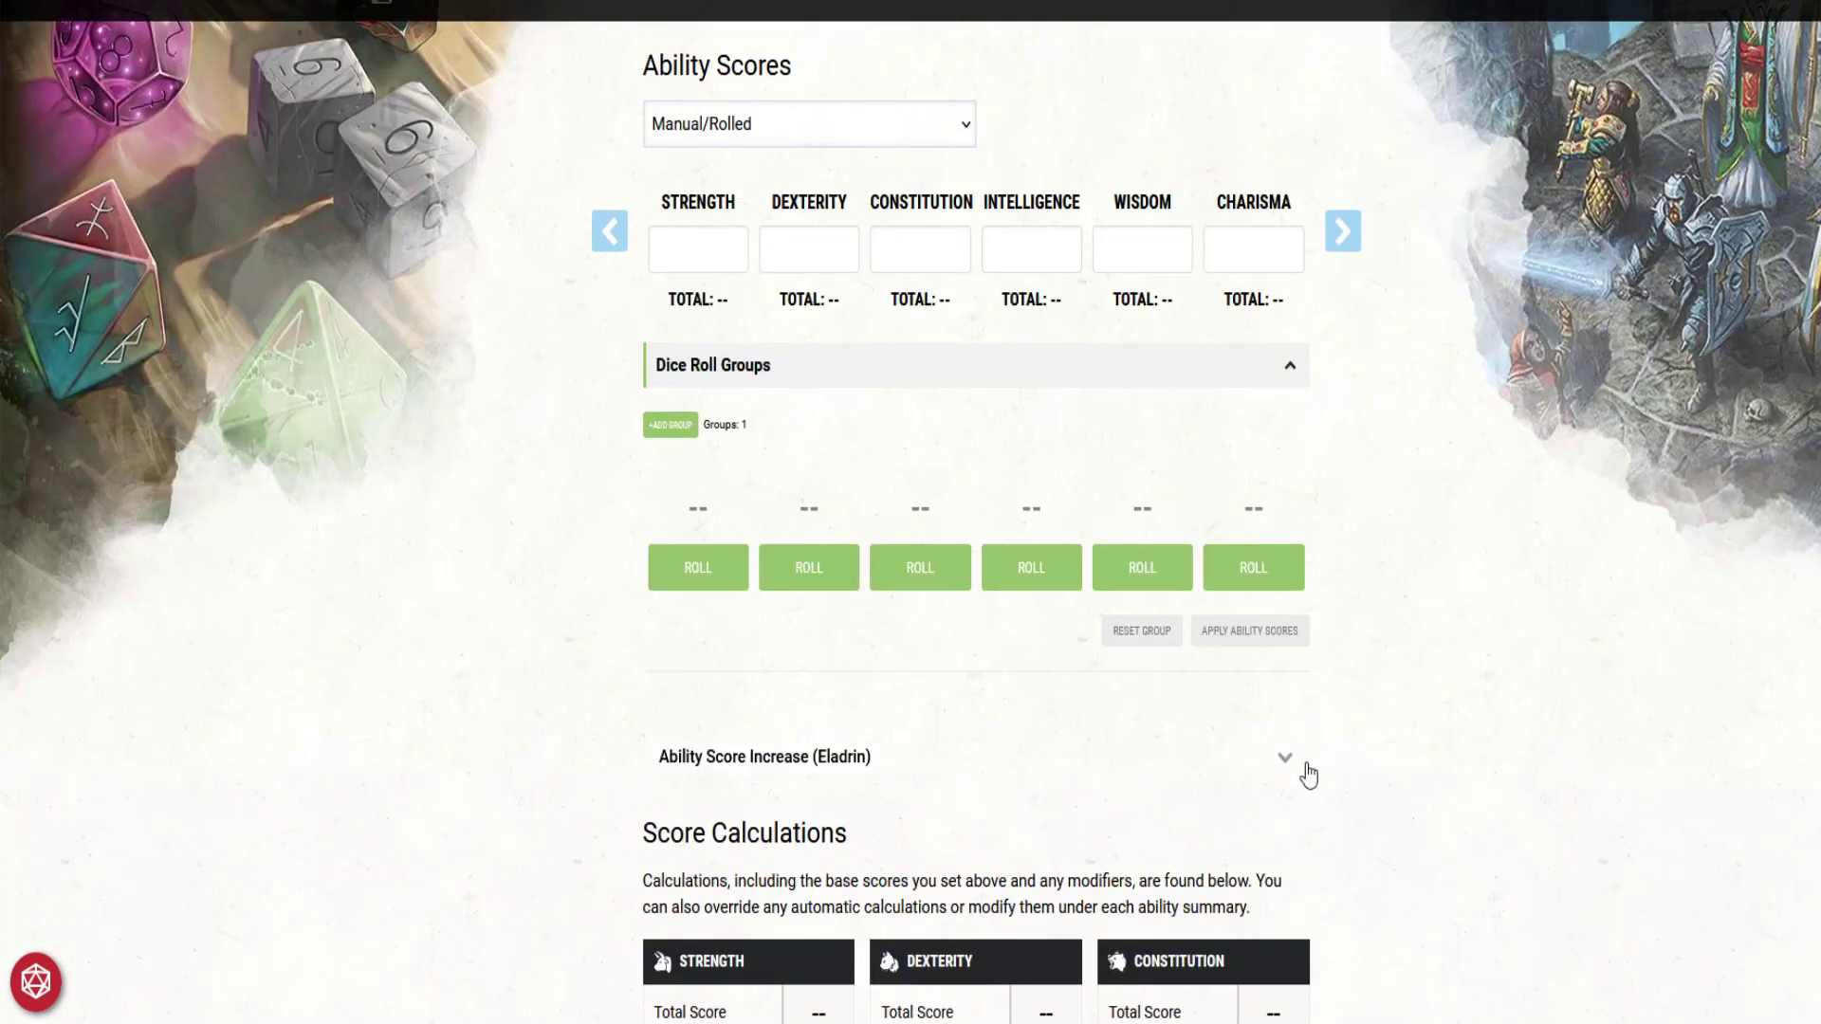
click(1287, 766)
click(1287, 766)
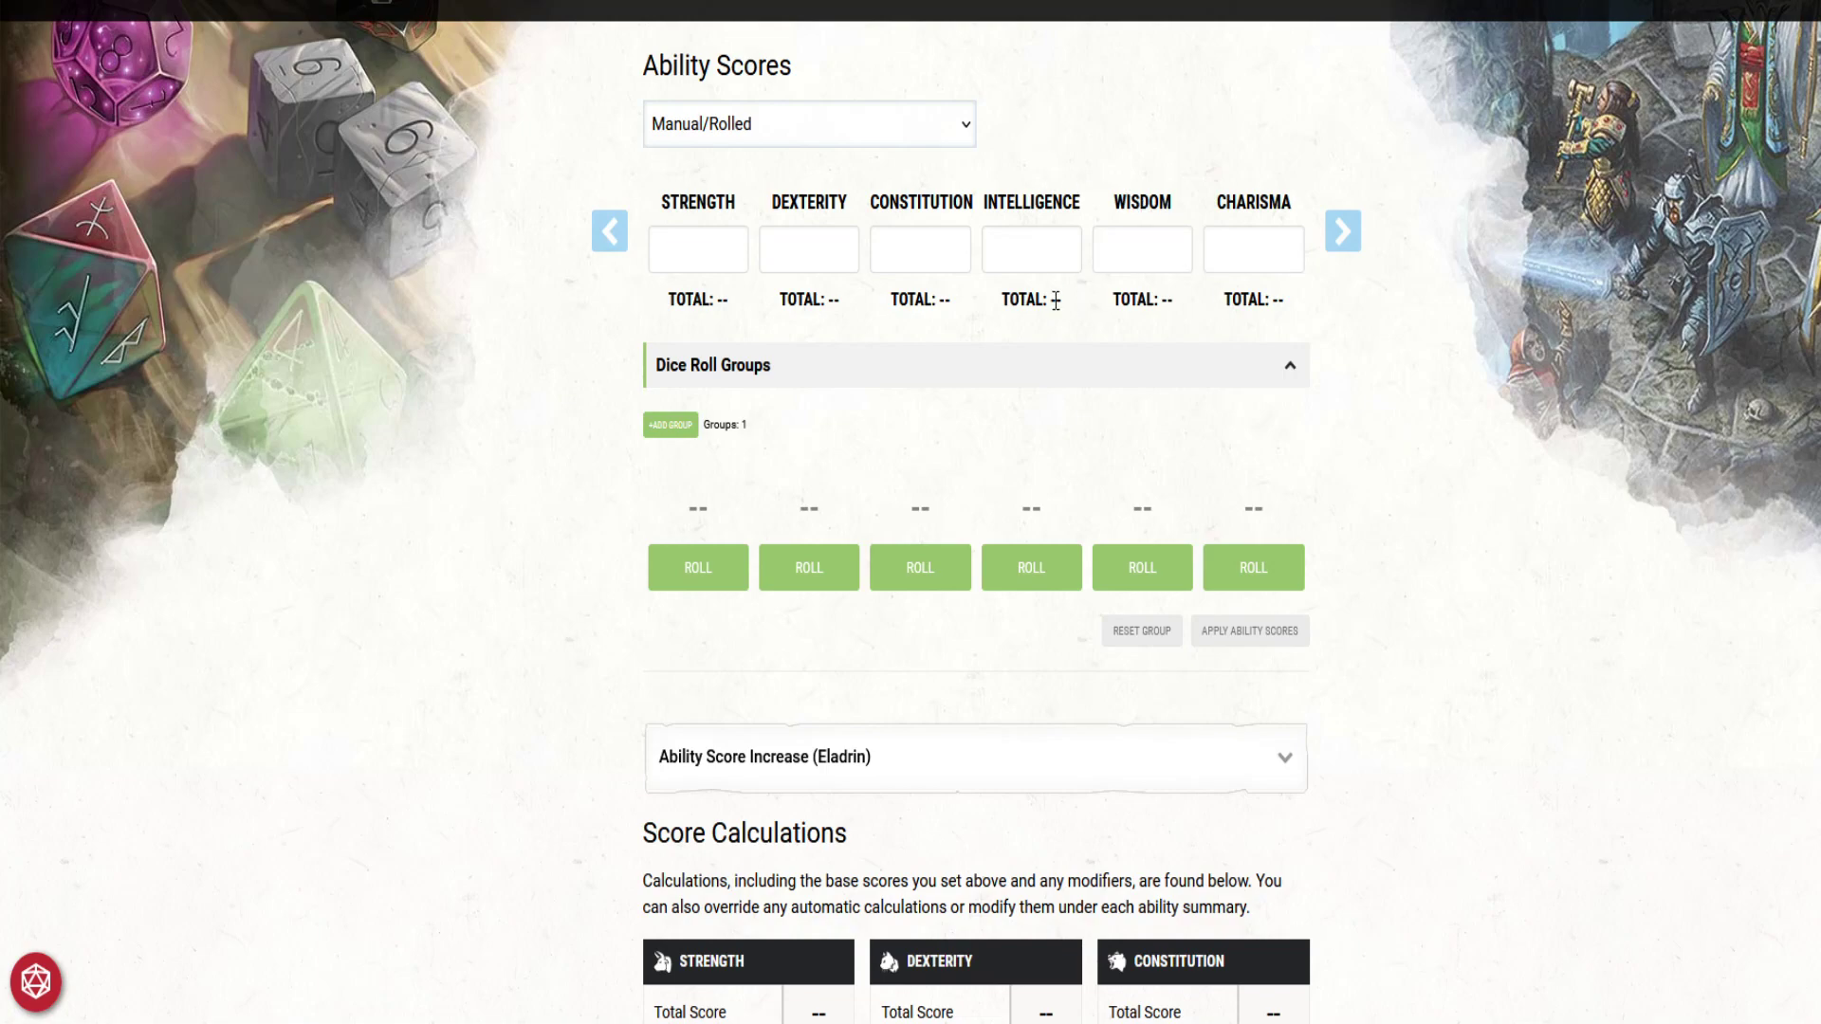
Step: Set the base Wisdom score to 16 and the base Charisma score to 15
click(1158, 240)
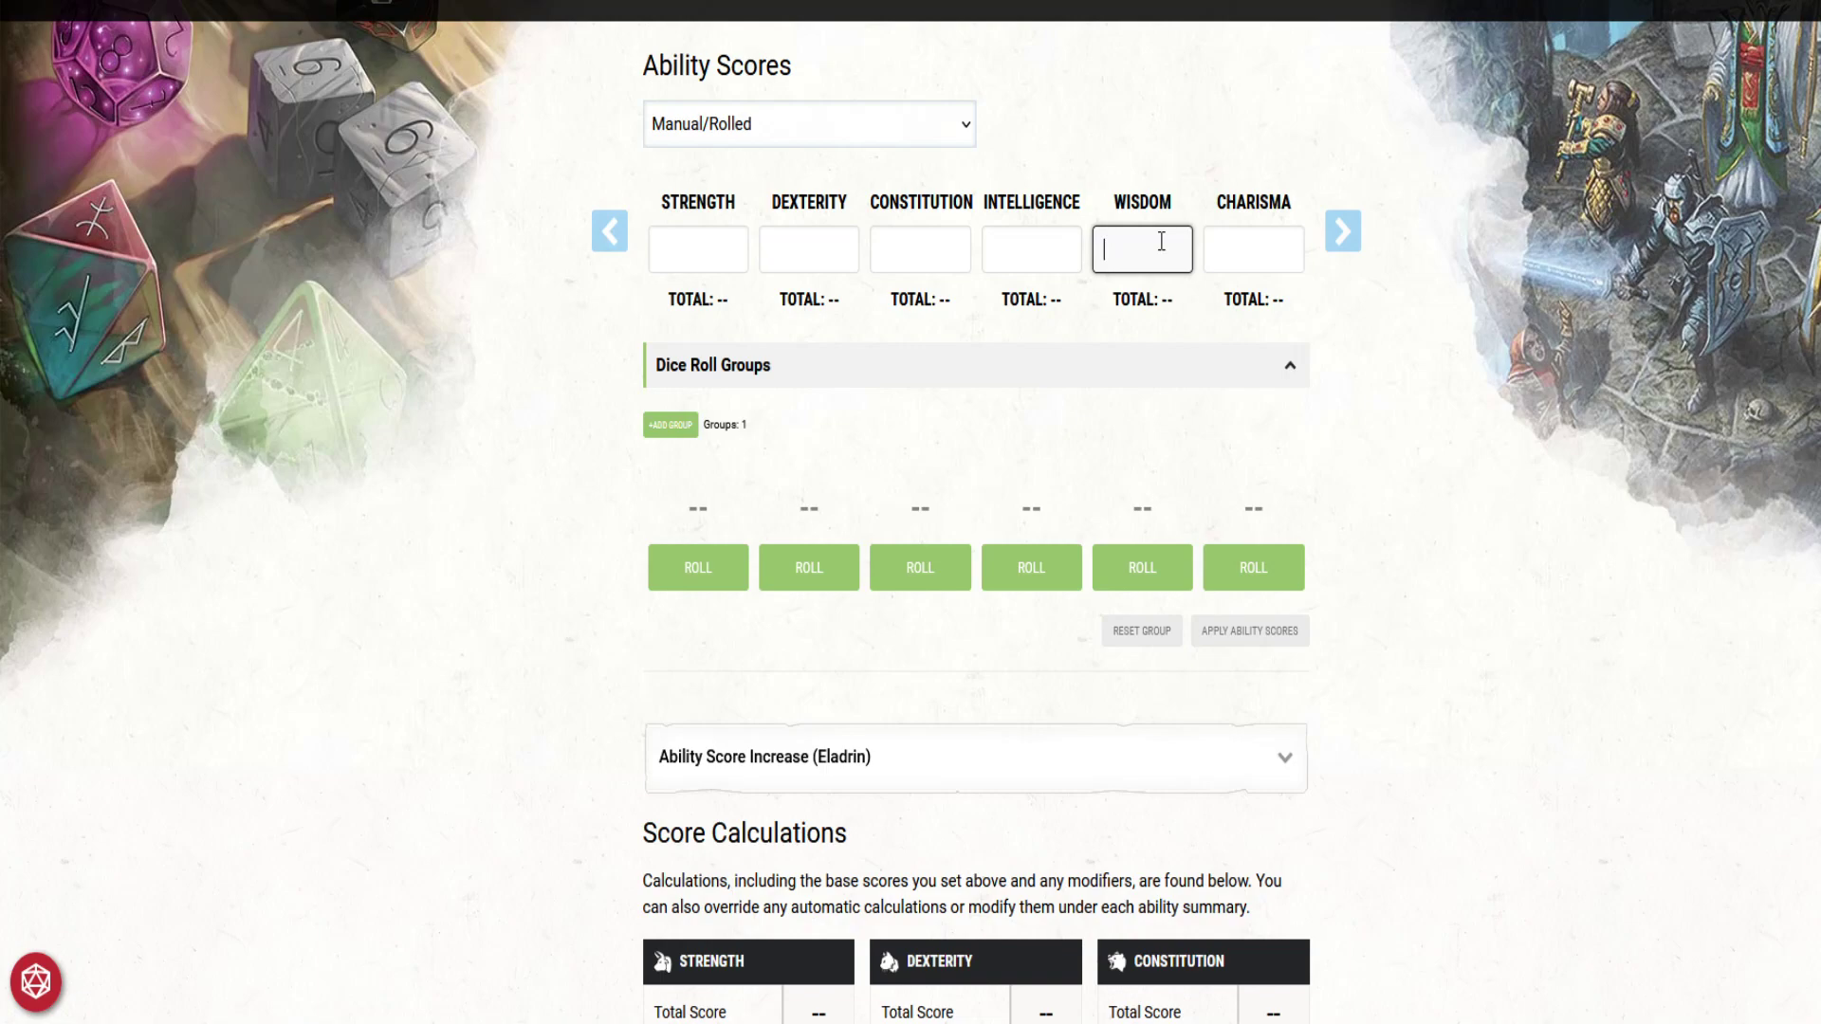
text(16)
click(1442, 348)
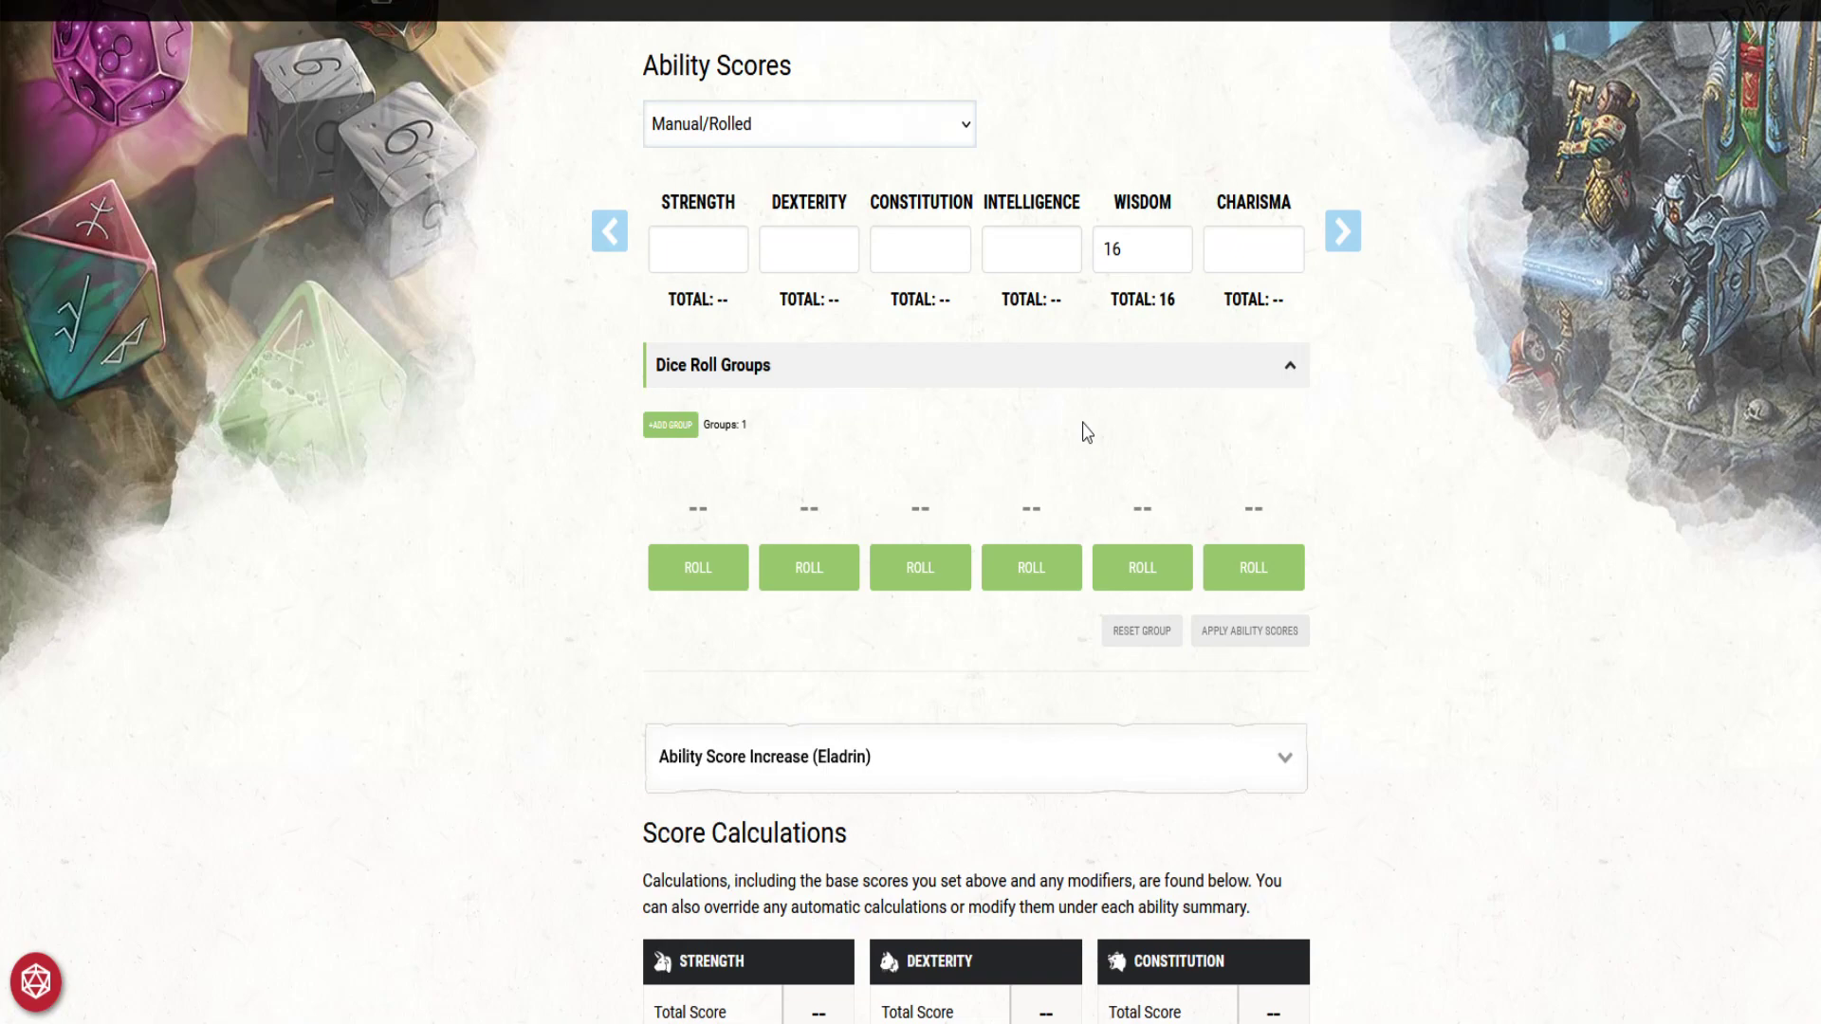
click(1267, 243)
text(15)
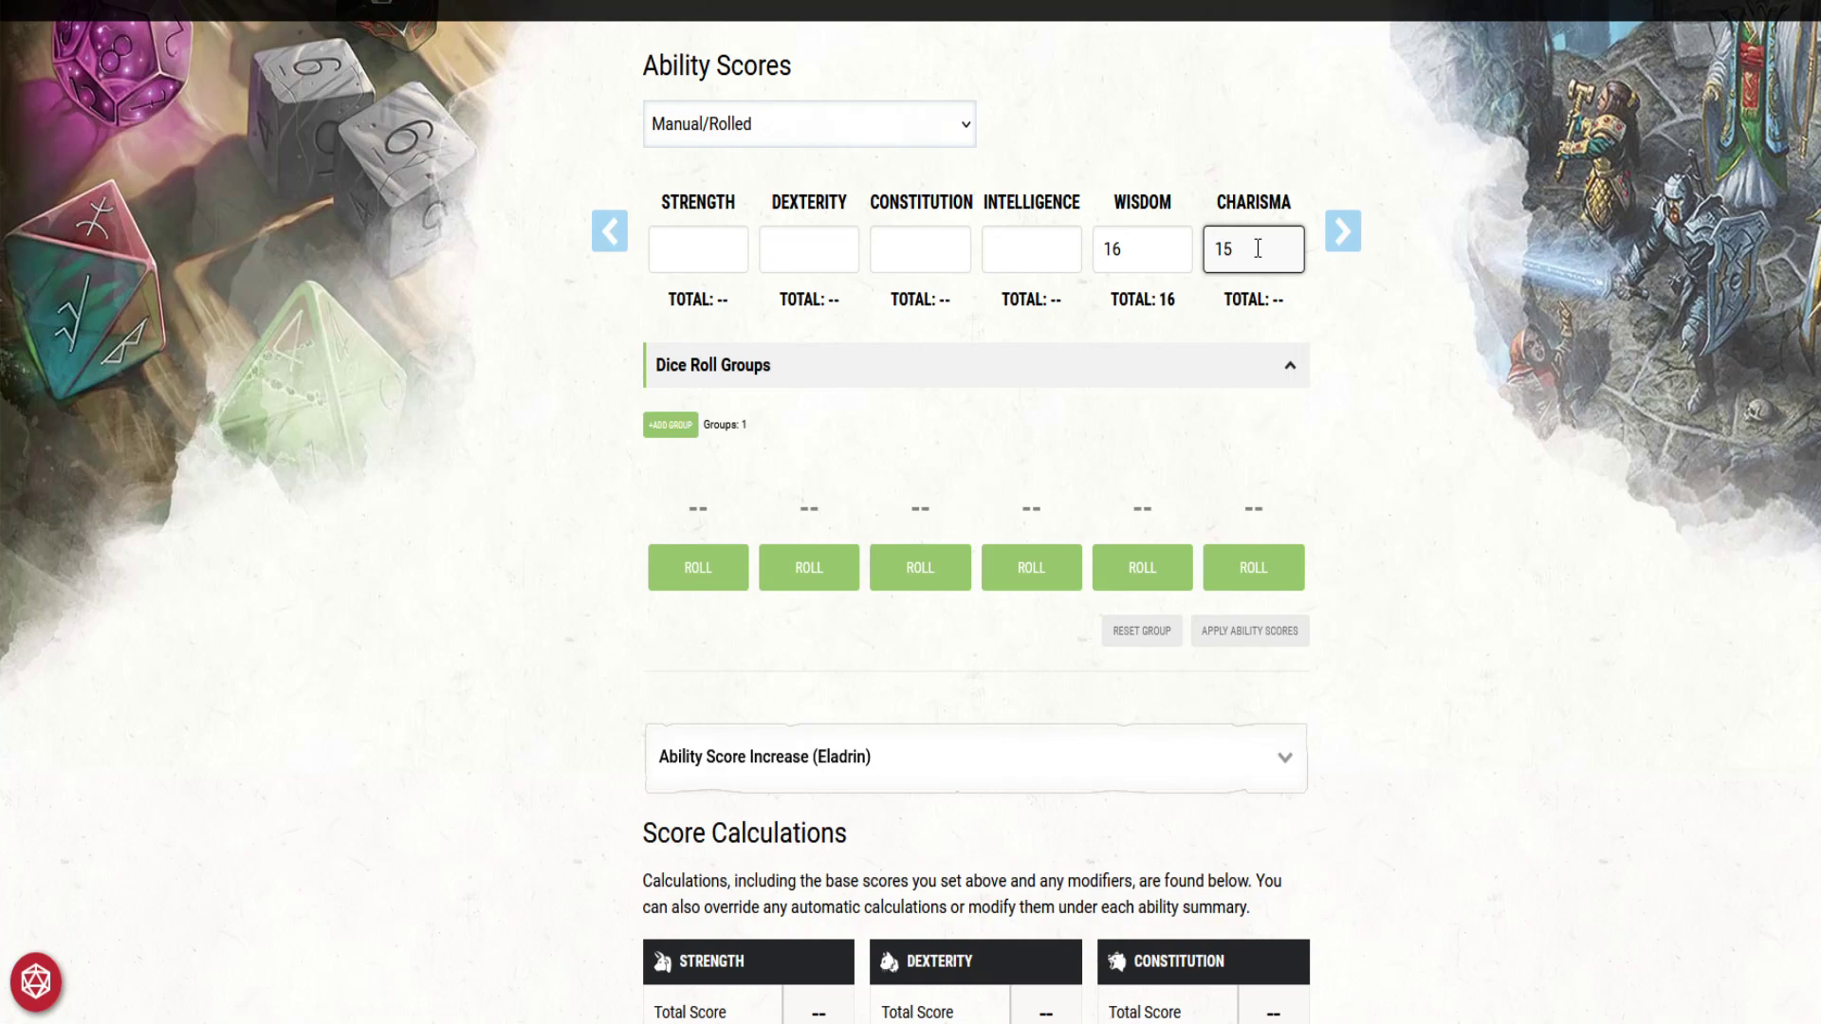
click(1456, 510)
click(1456, 511)
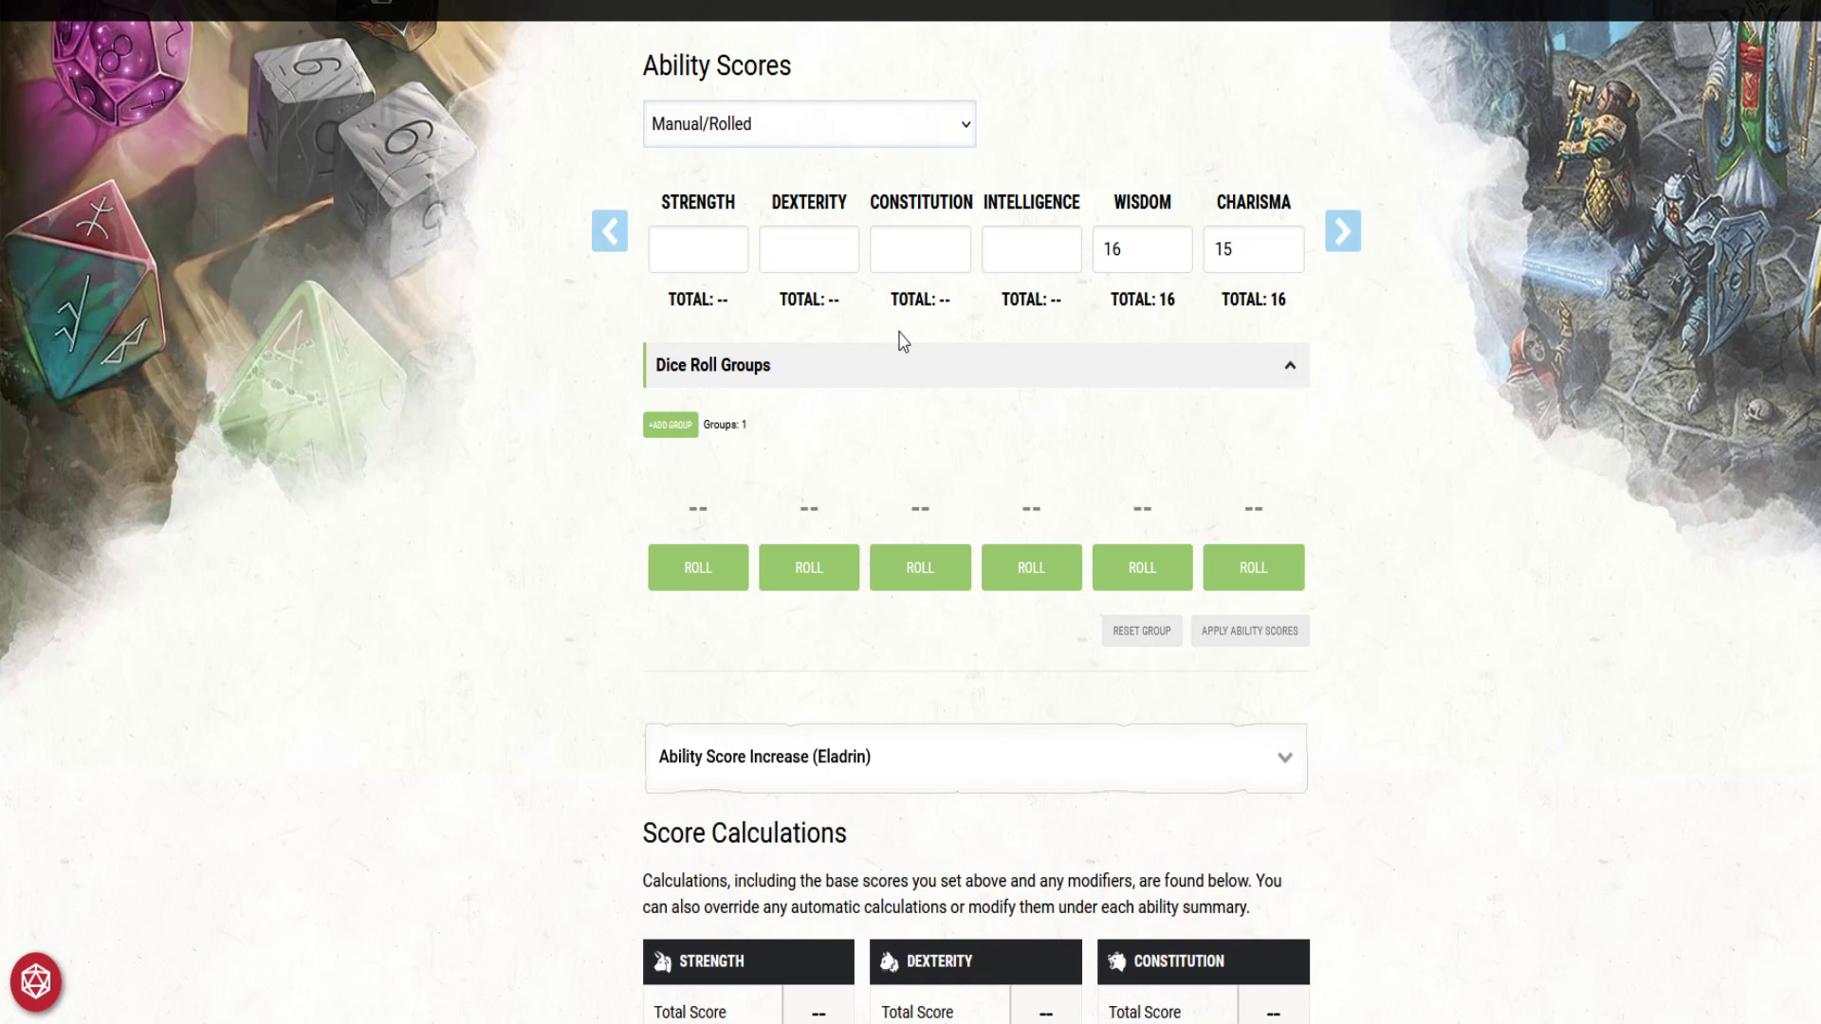
Step: Set the base Dexterity score to 15 and the base Constitution score to 13
click(813, 244)
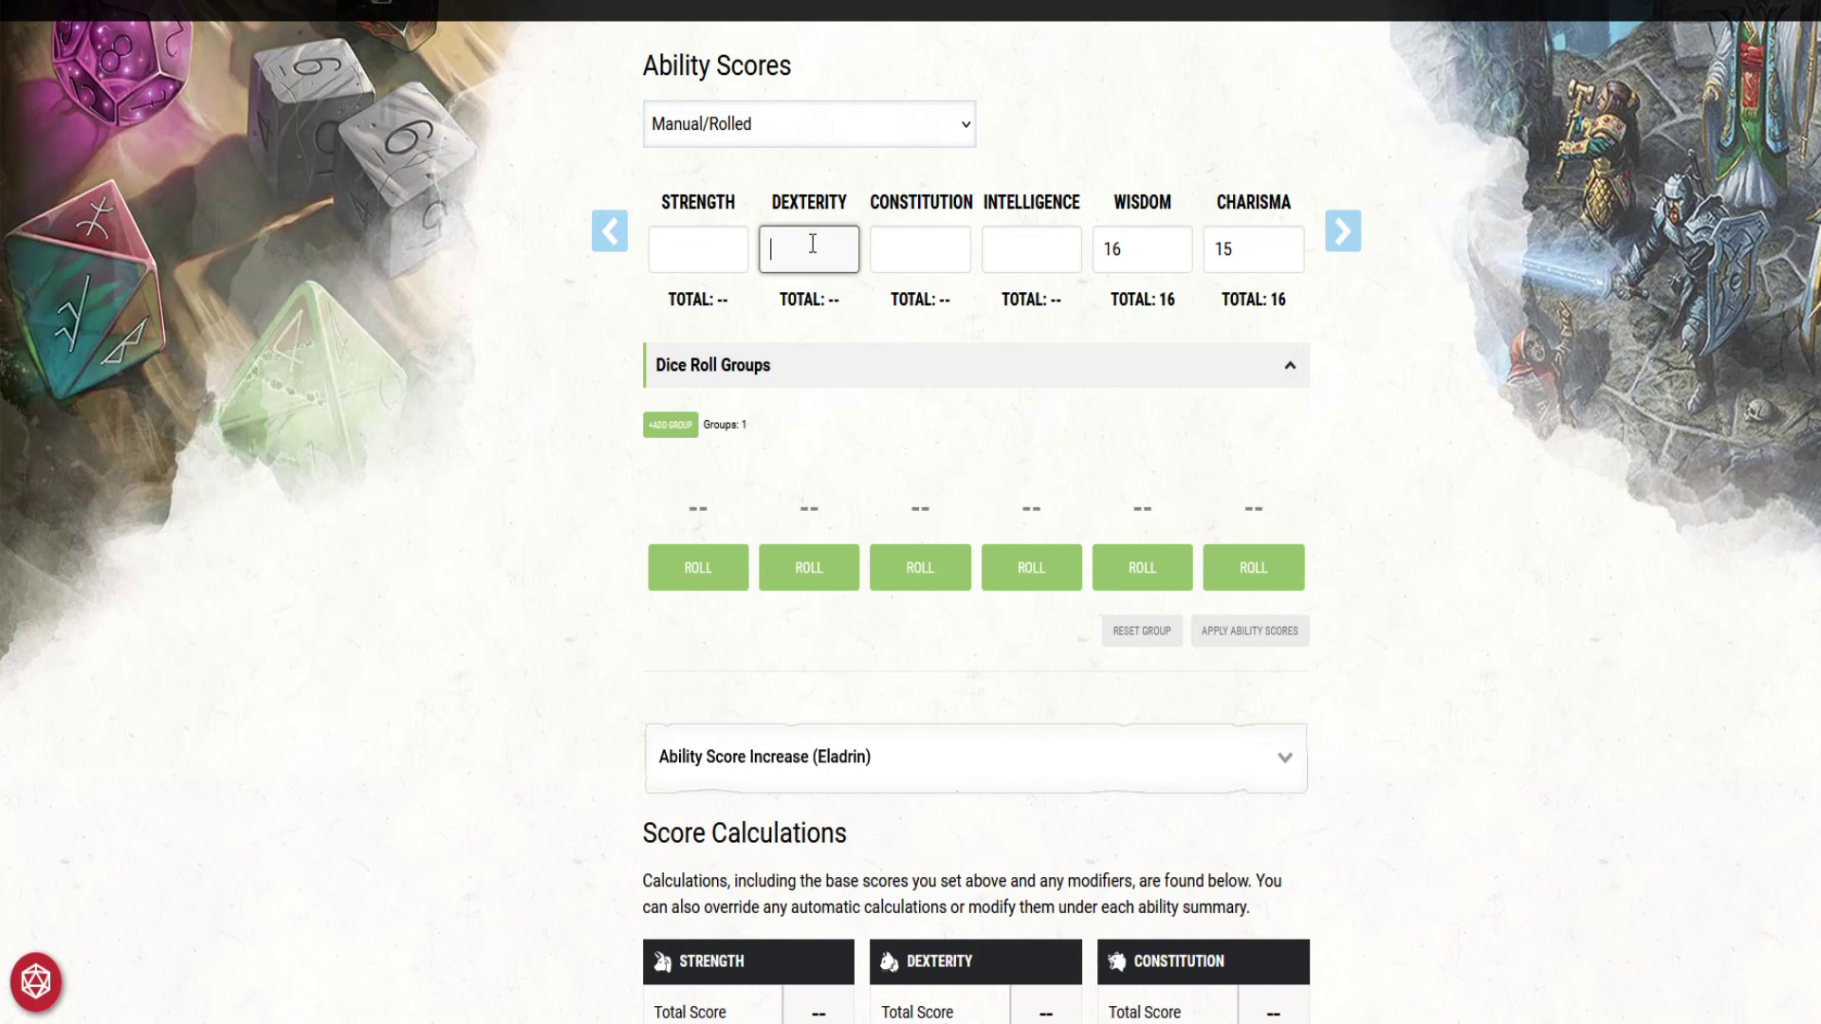
text(15)
click(1425, 379)
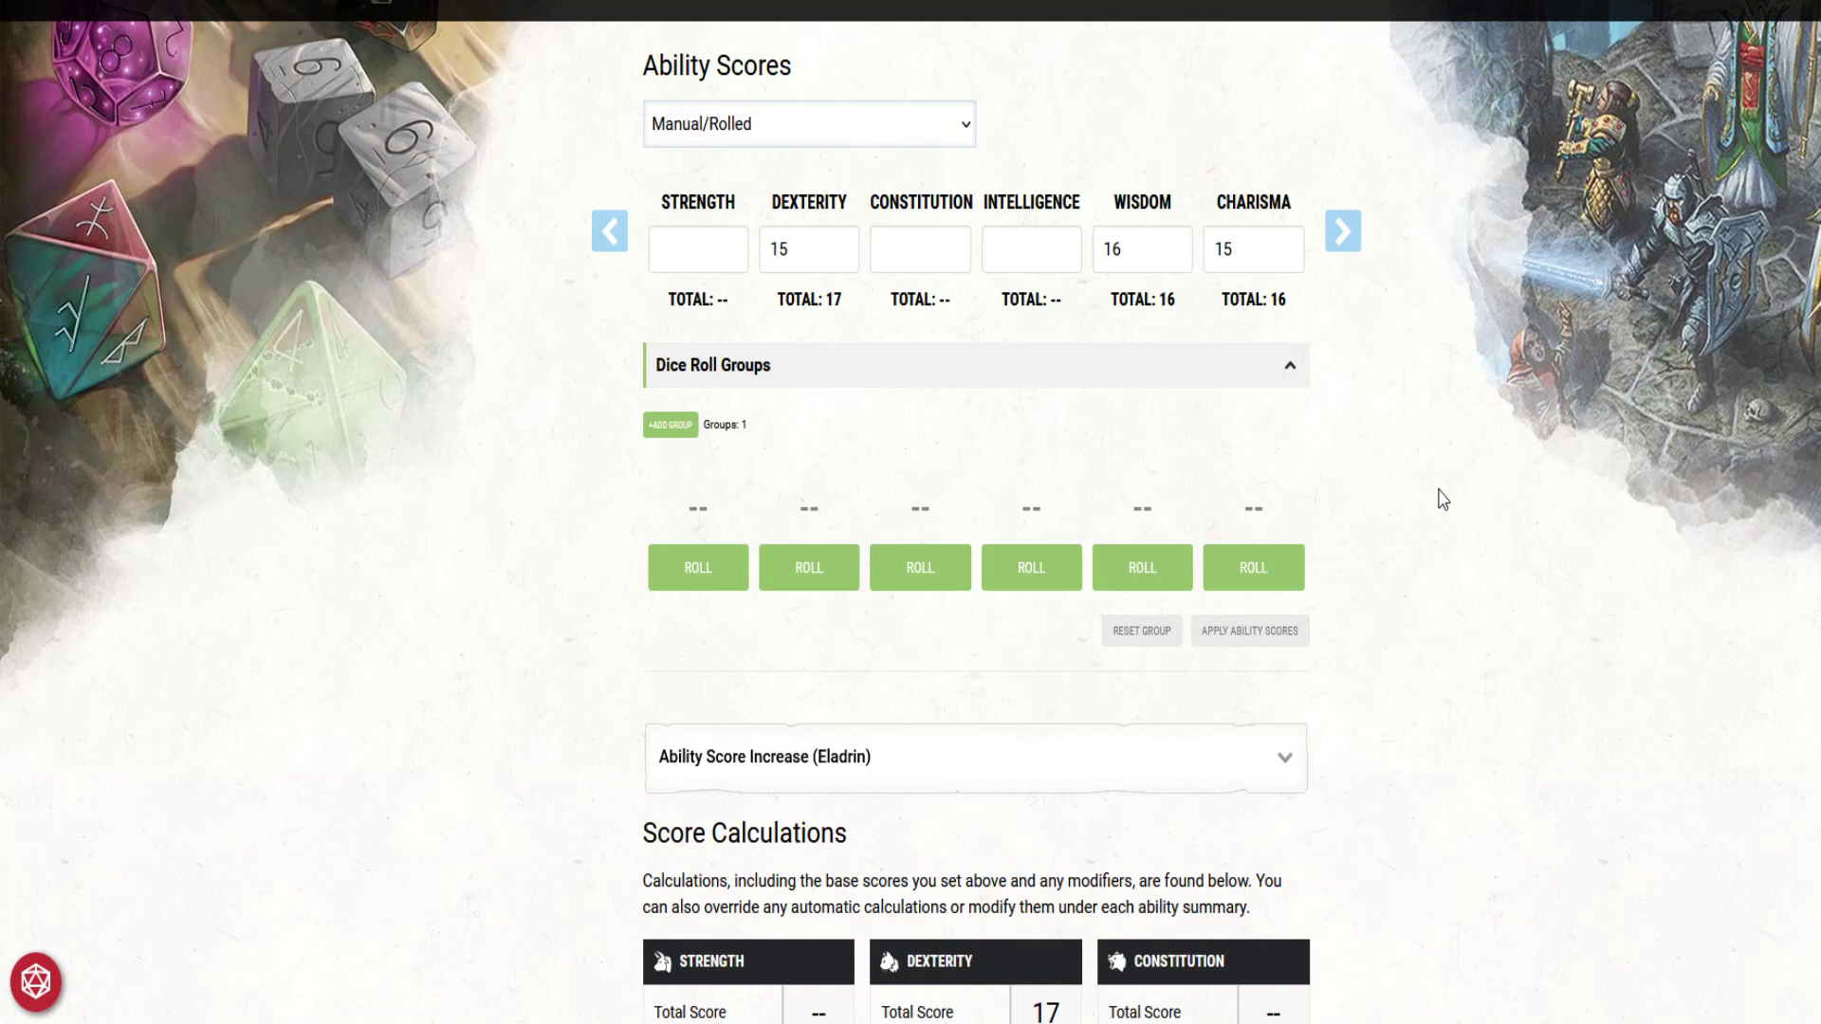
click(921, 254)
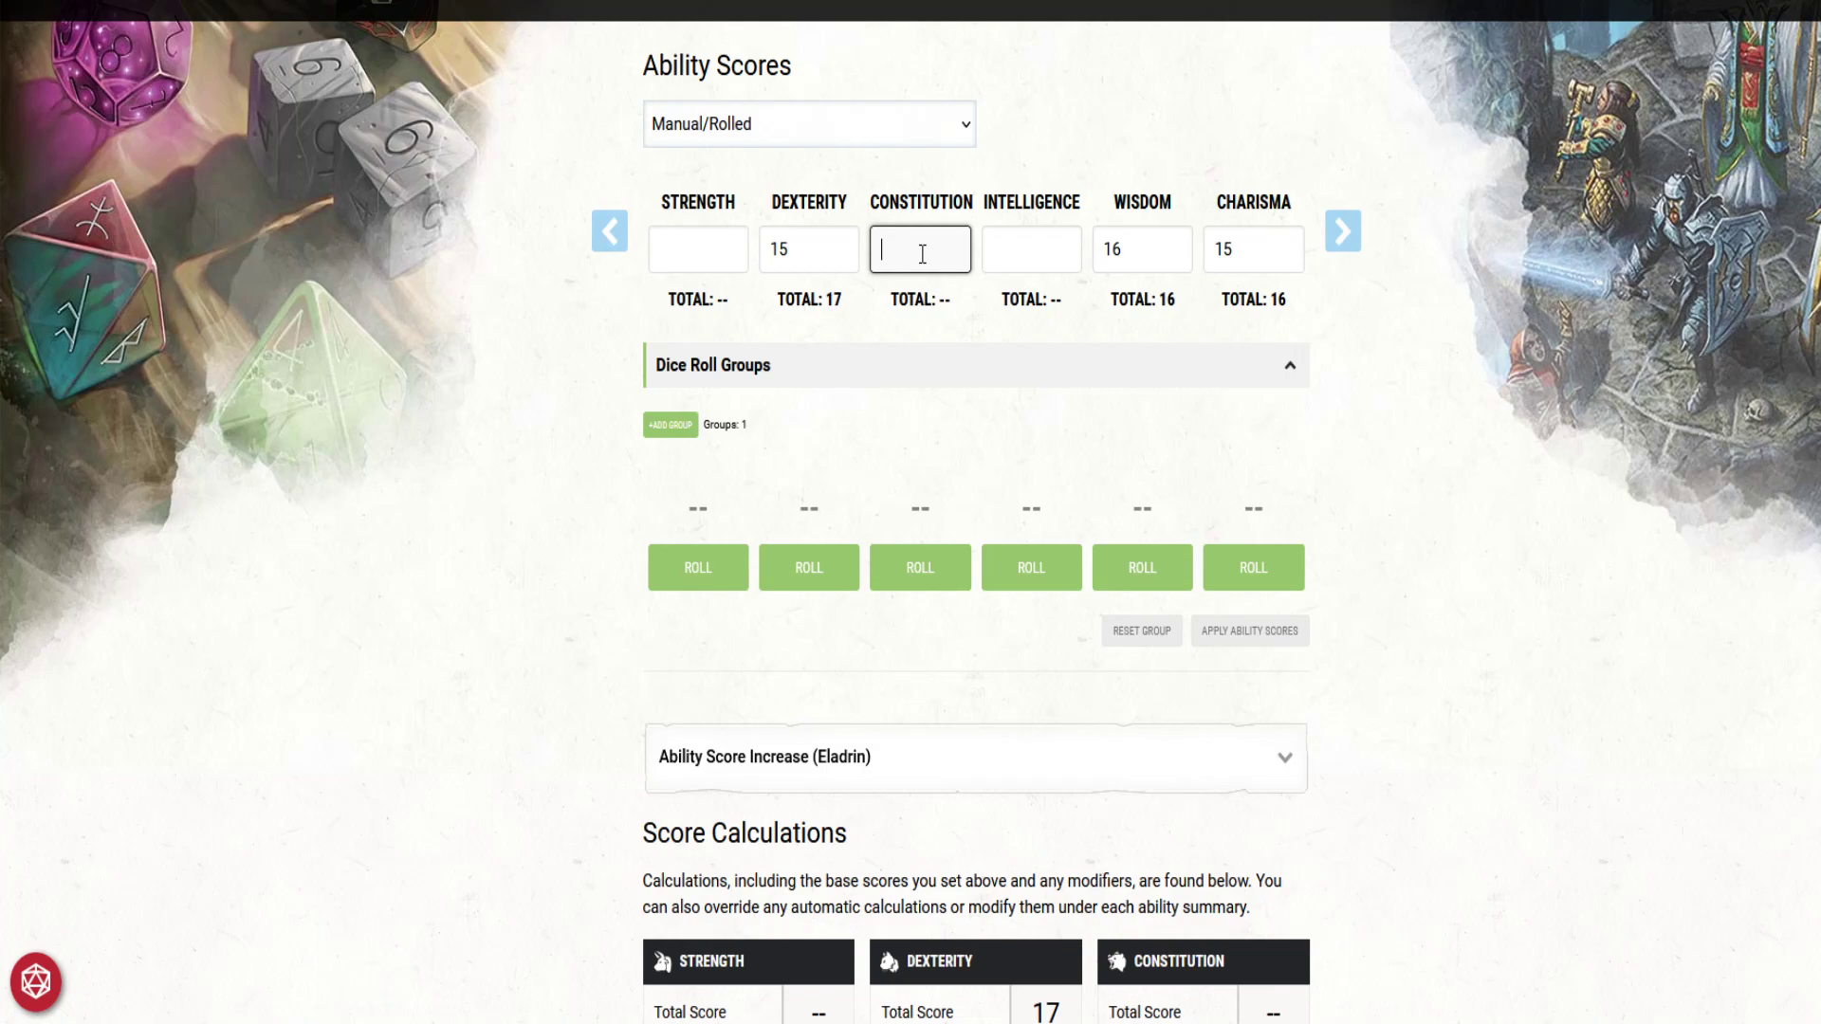
text(13)
click(950, 303)
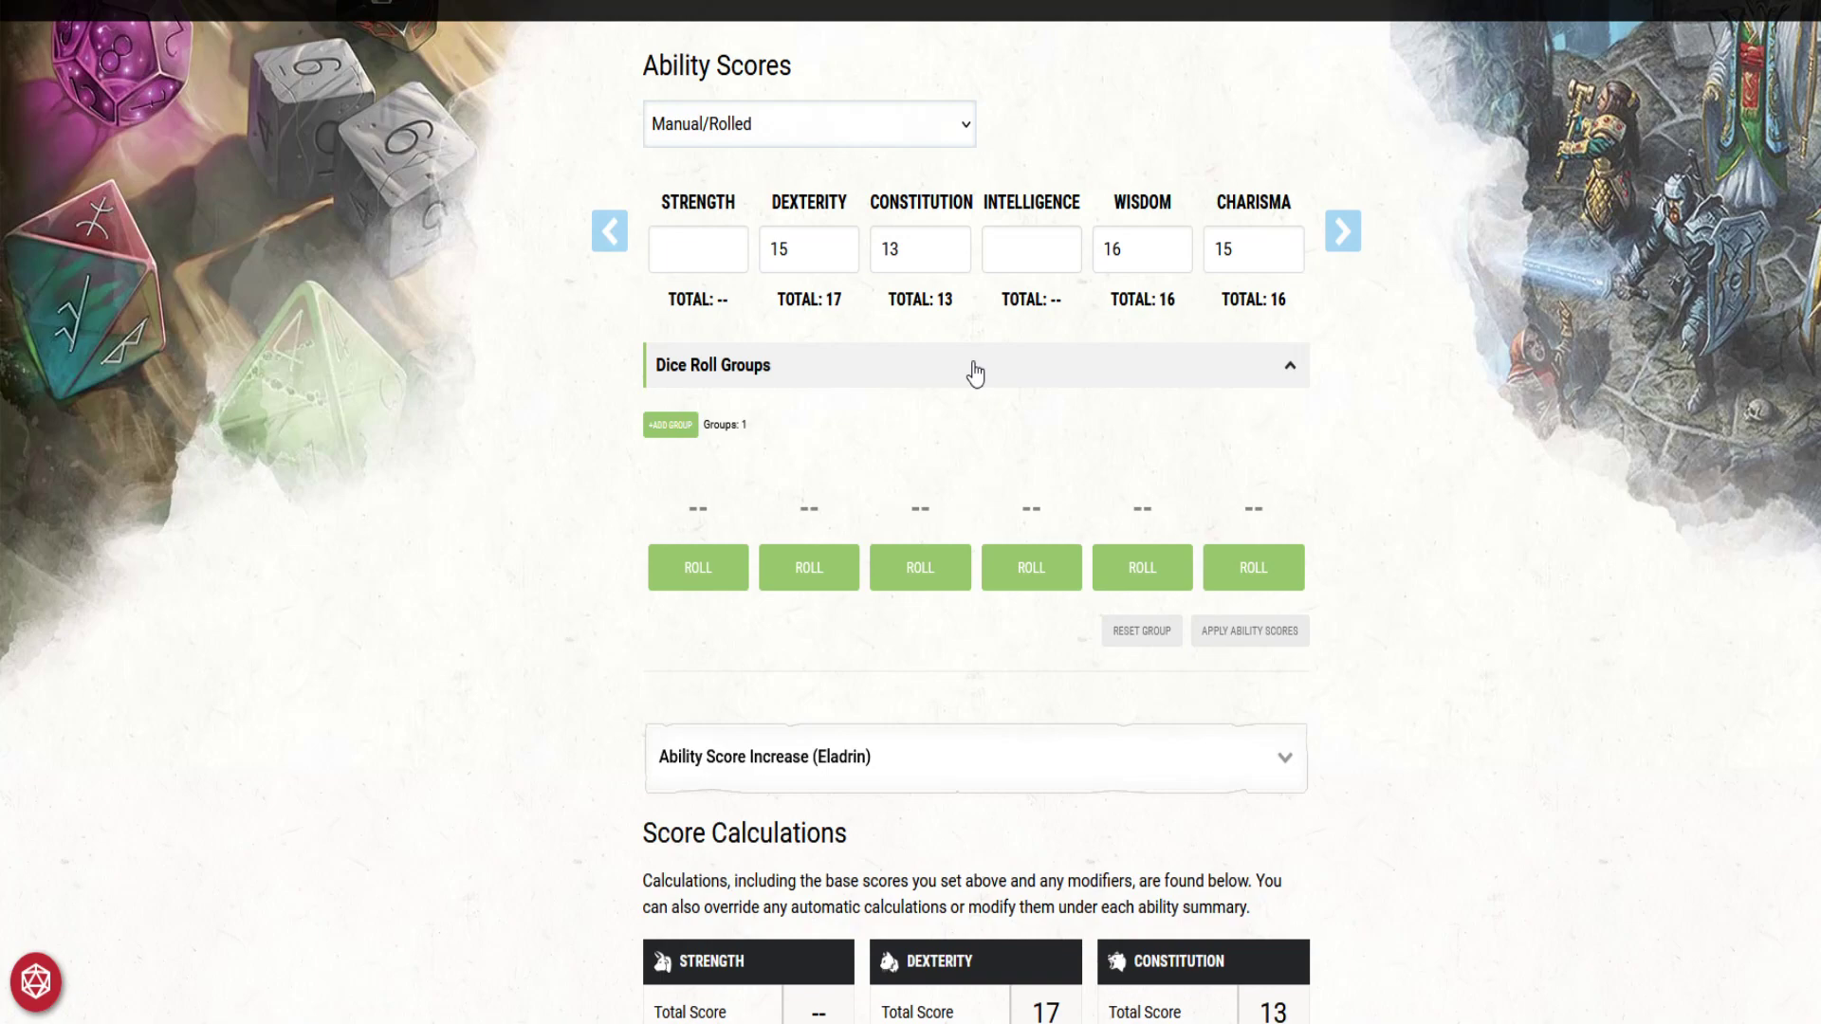
Step: Set the base Intelligence score to 12 and the base Strength score to 11
click(1008, 245)
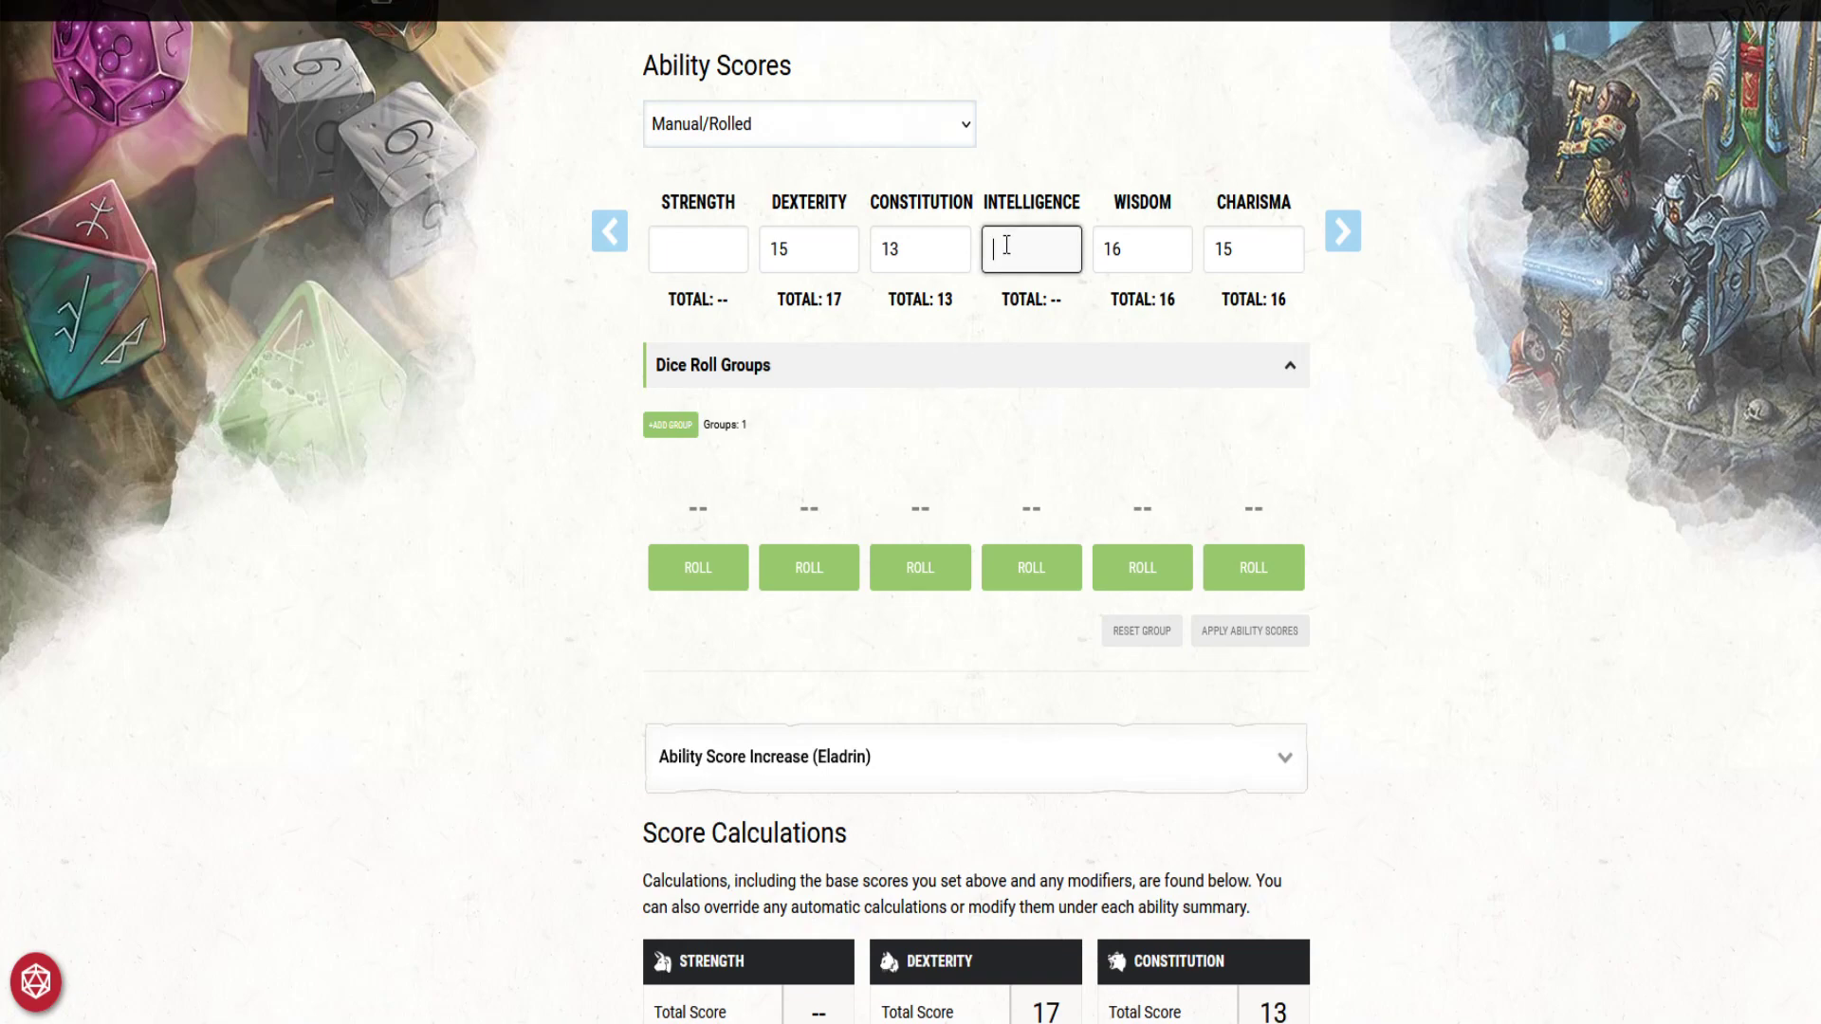
text(12)
click(732, 246)
text(11)
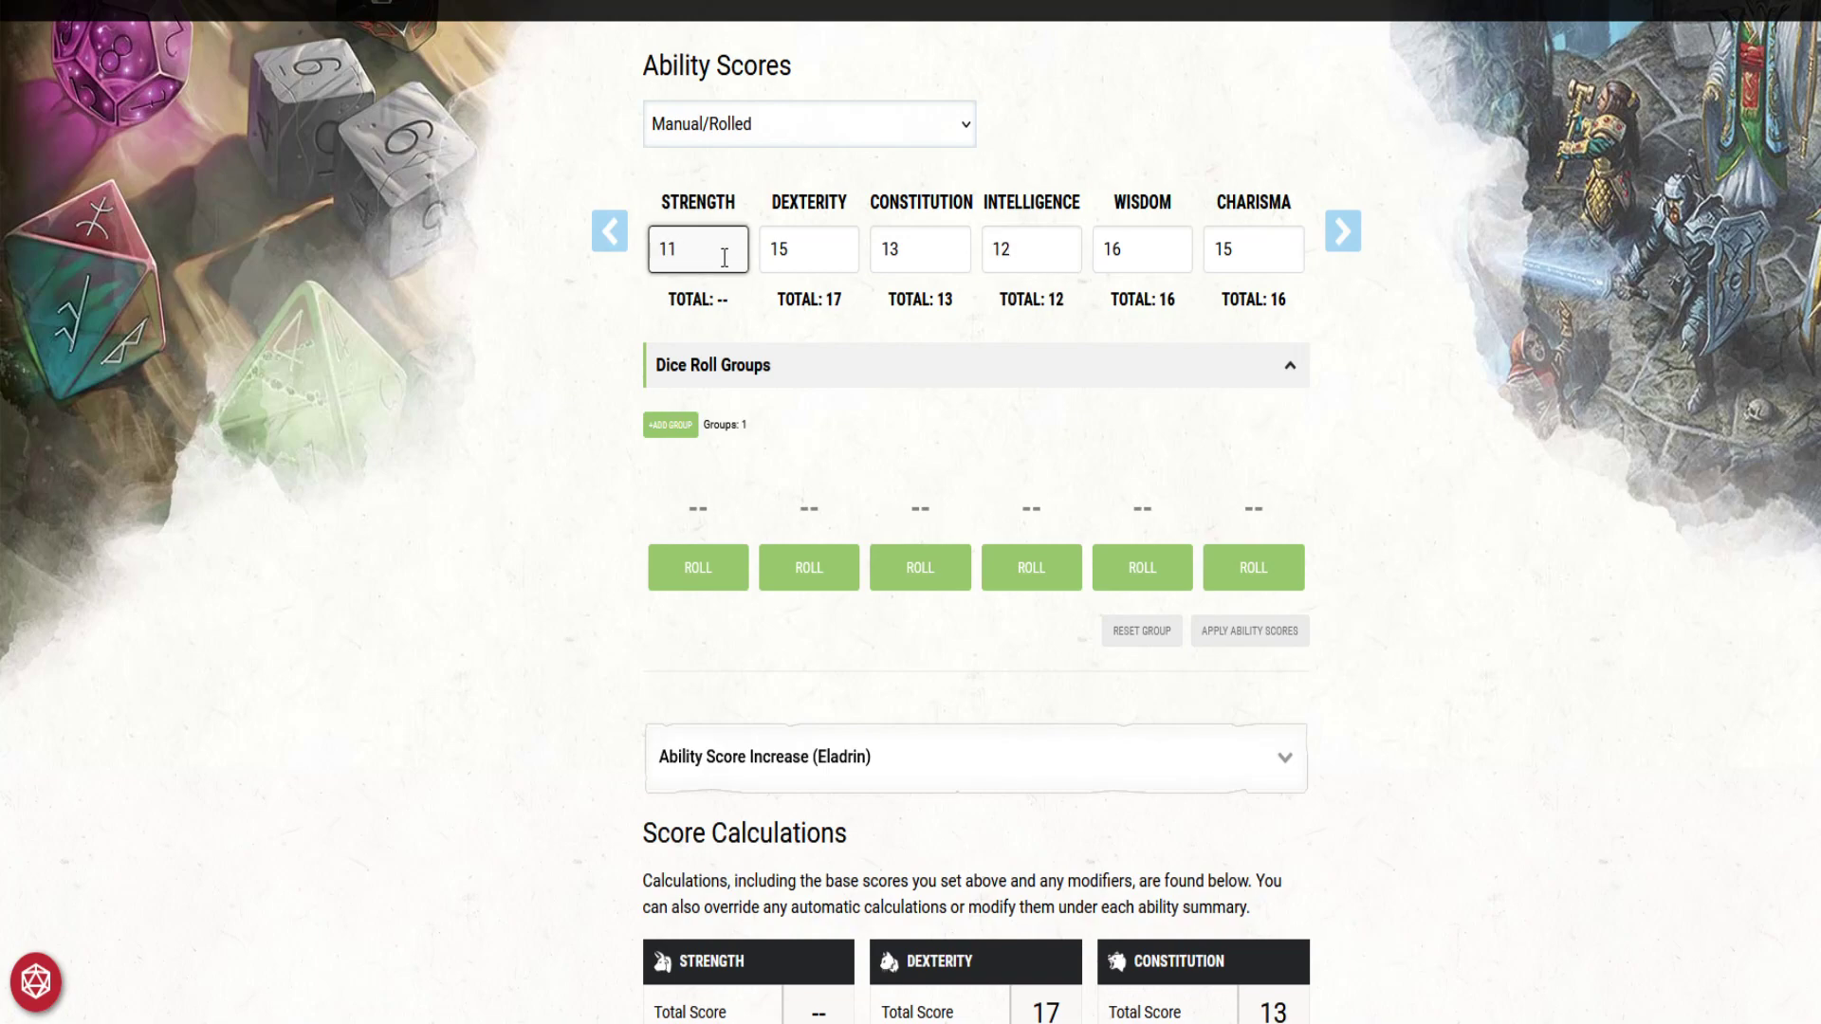
click(1375, 402)
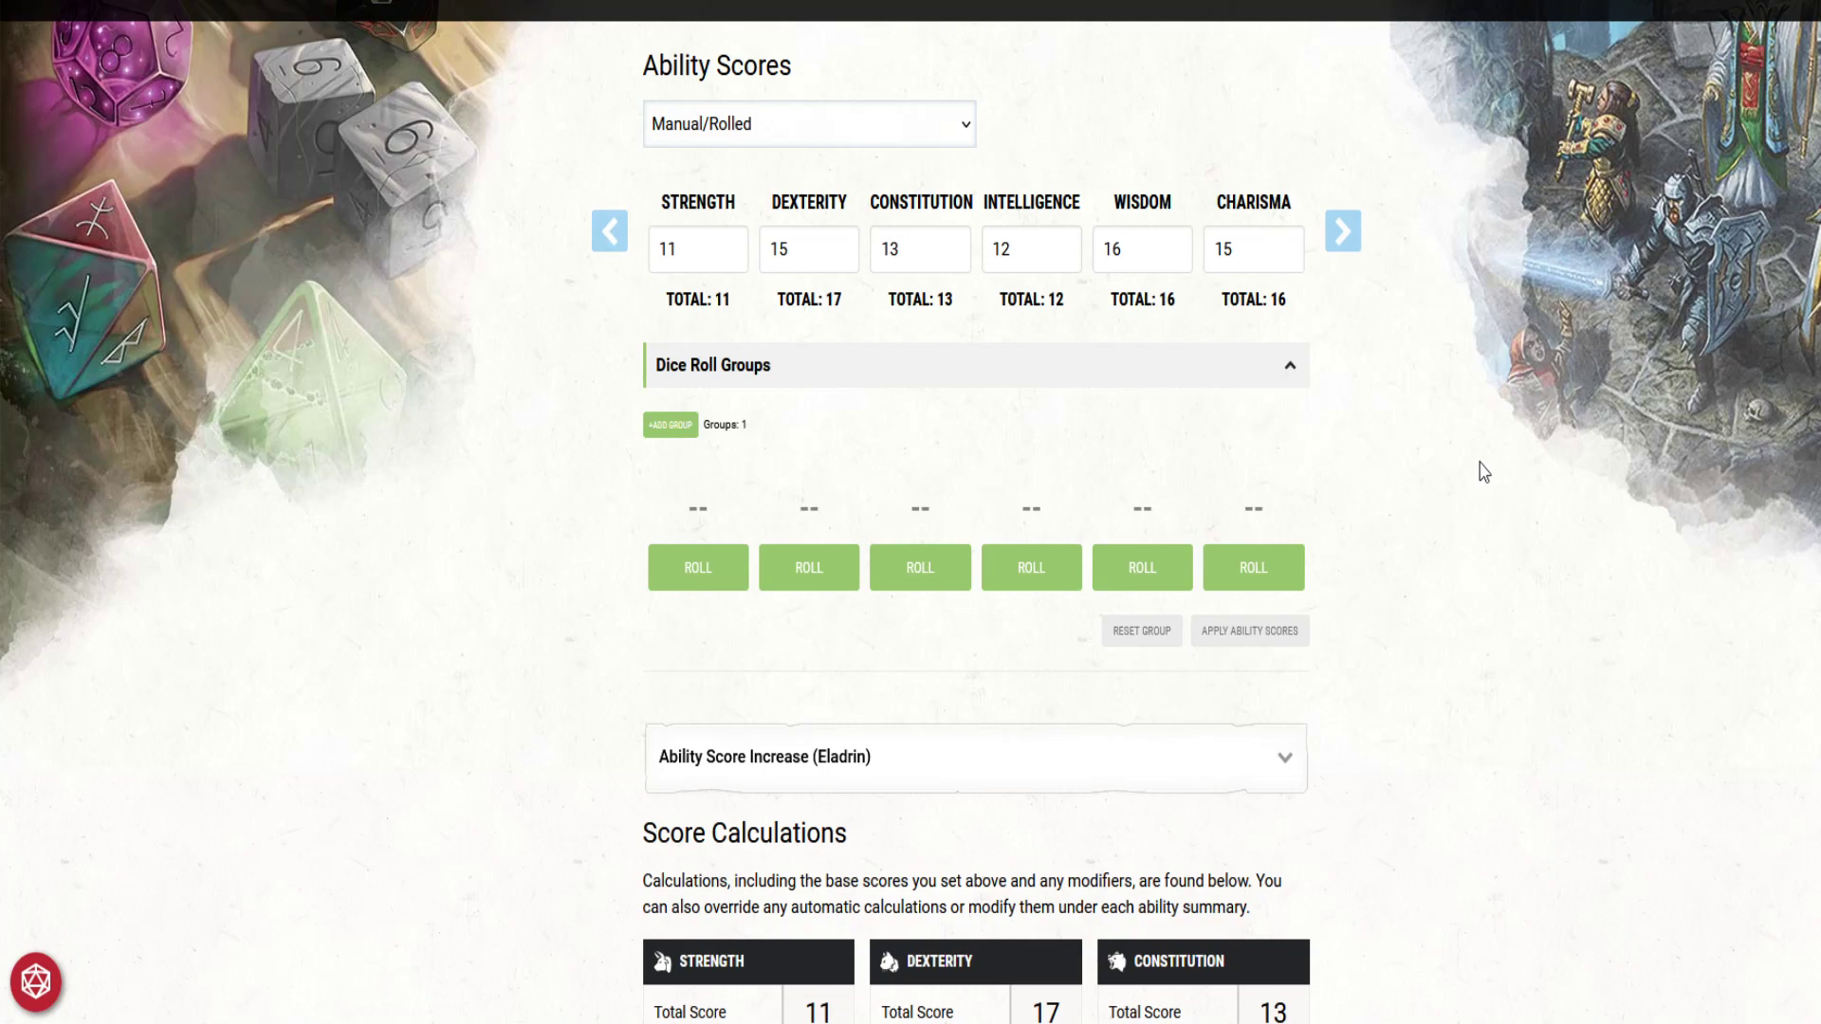
Step: Review the score calculations for all six abilities, including total scores, modifiers and racial bonuses
scroll(1473, 476, down, 2)
scroll(1473, 482, down, 3)
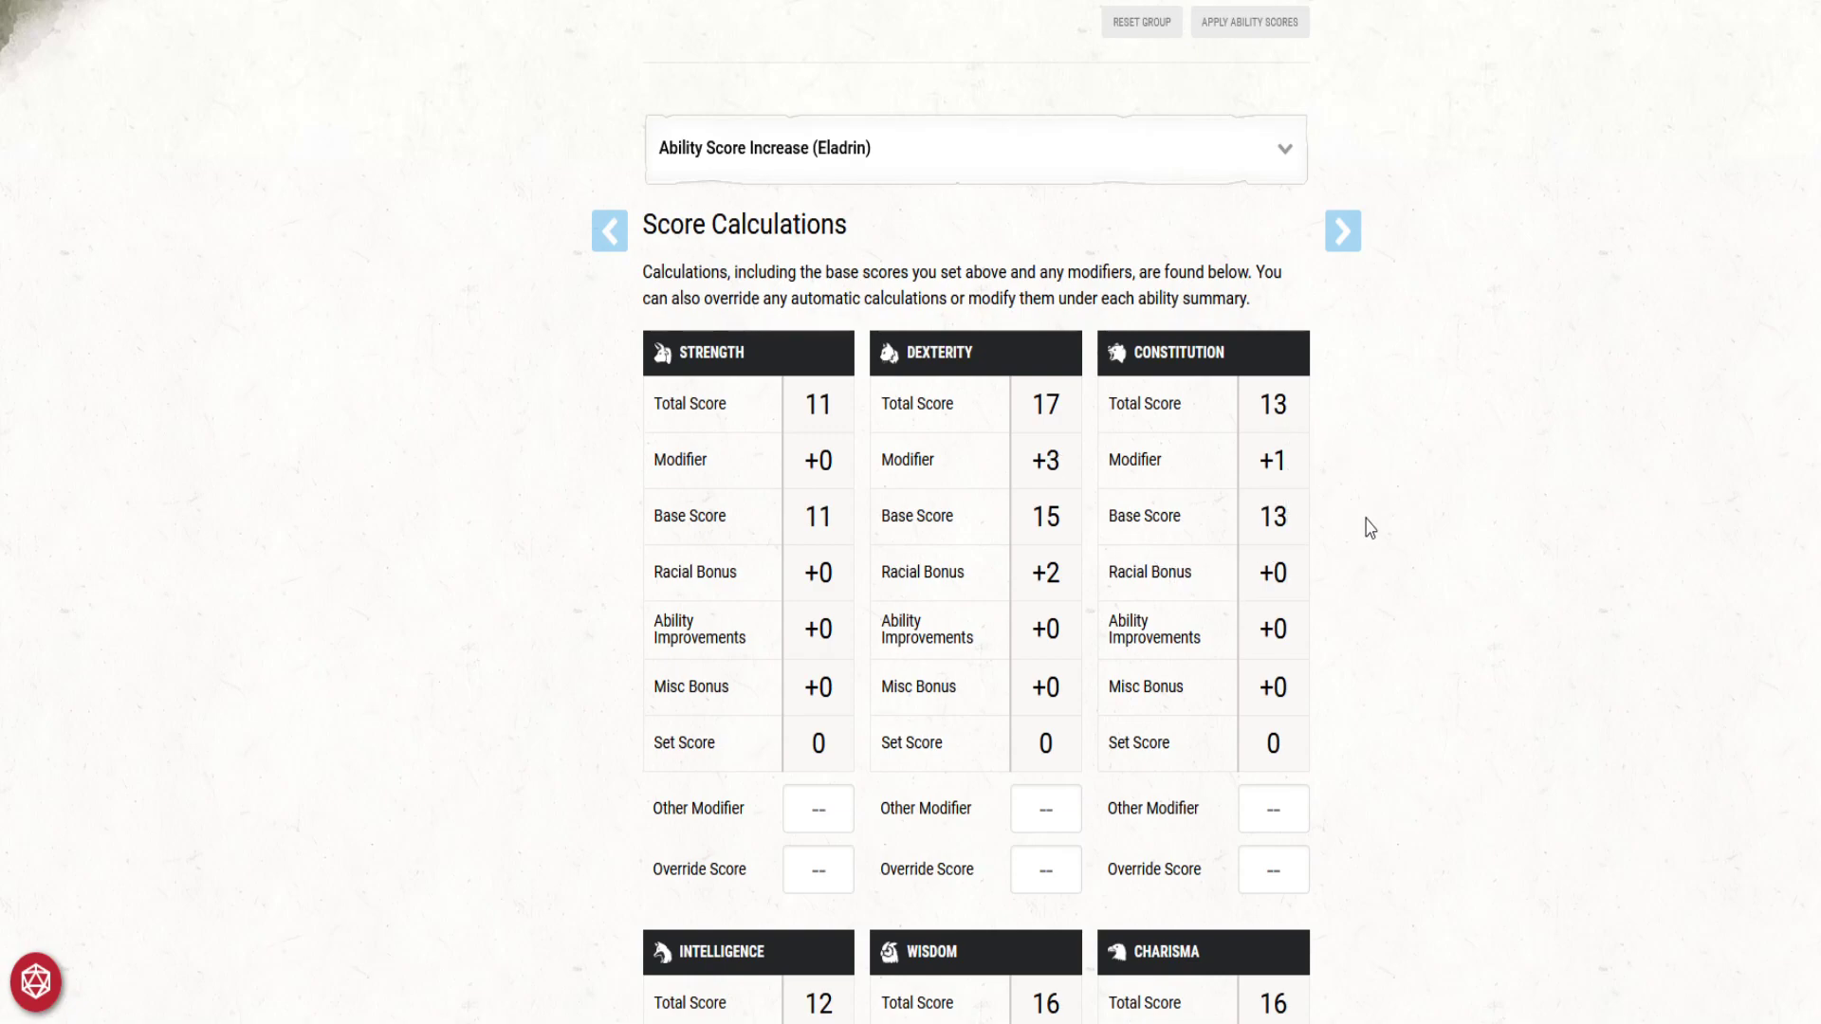
scroll(1458, 569, down, 4)
scroll(1462, 569, down, 3)
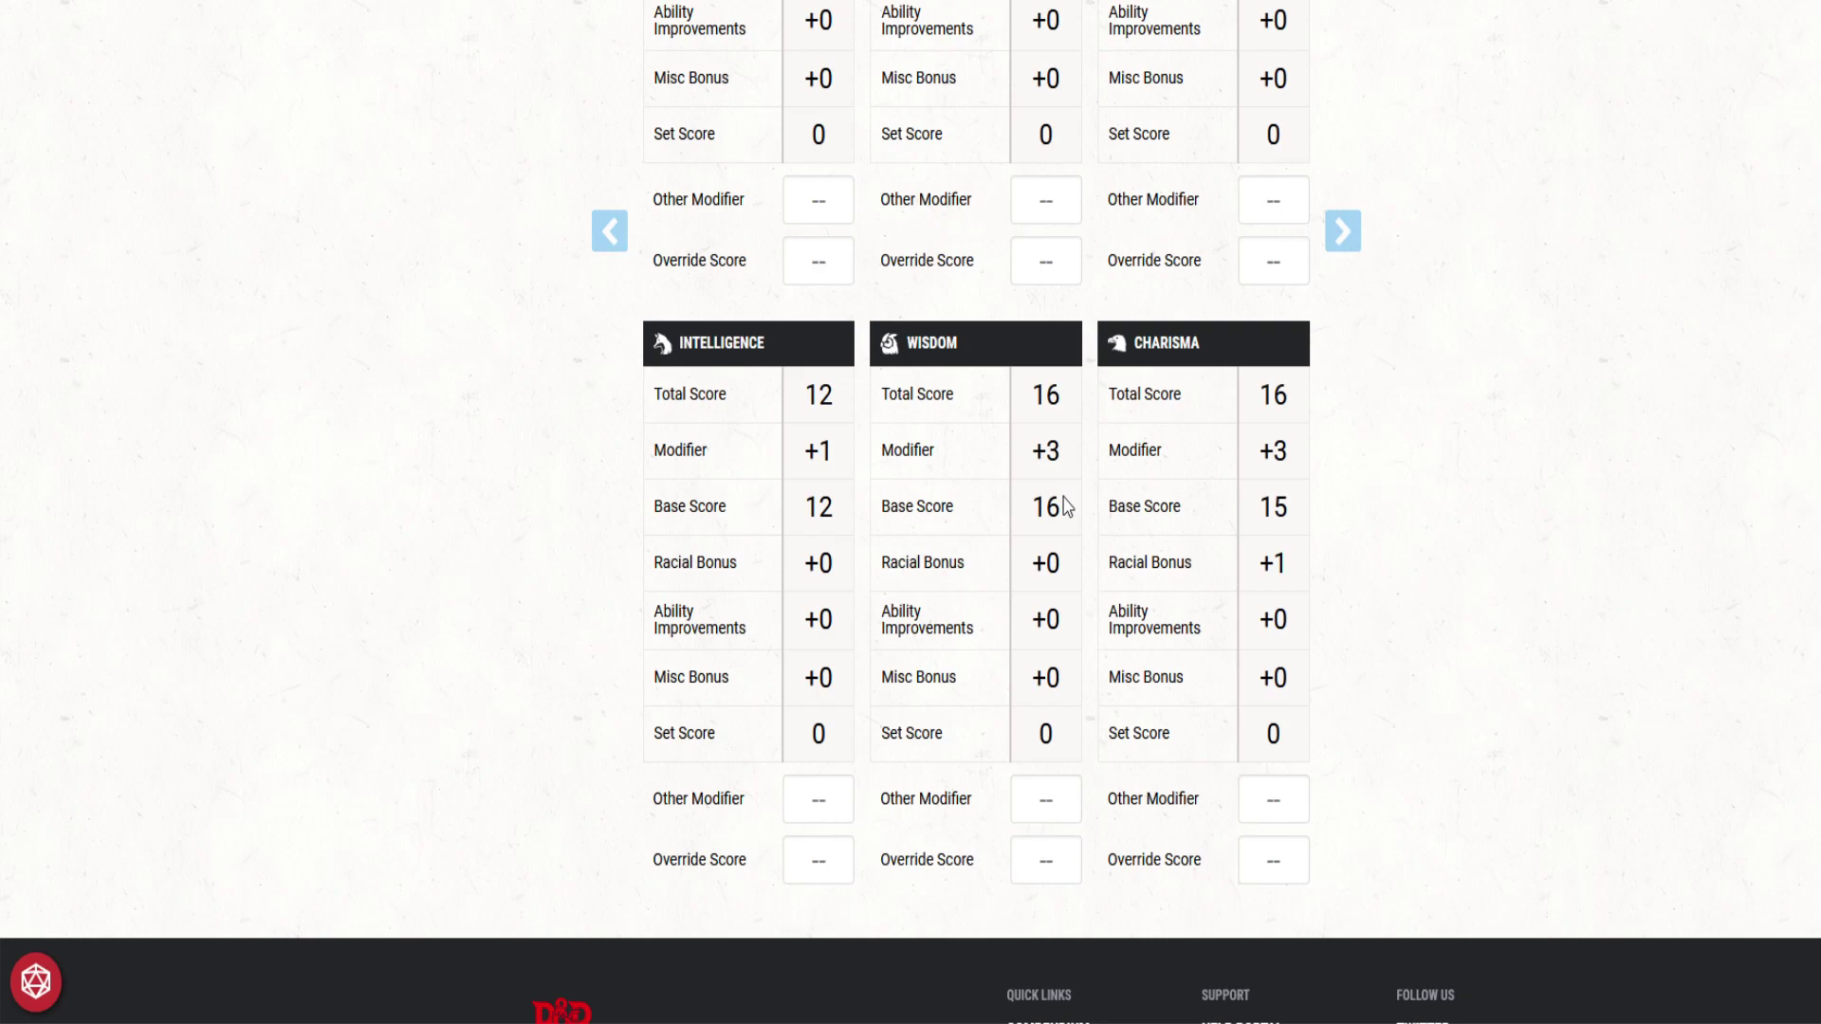
scroll(1064, 487, up, 10)
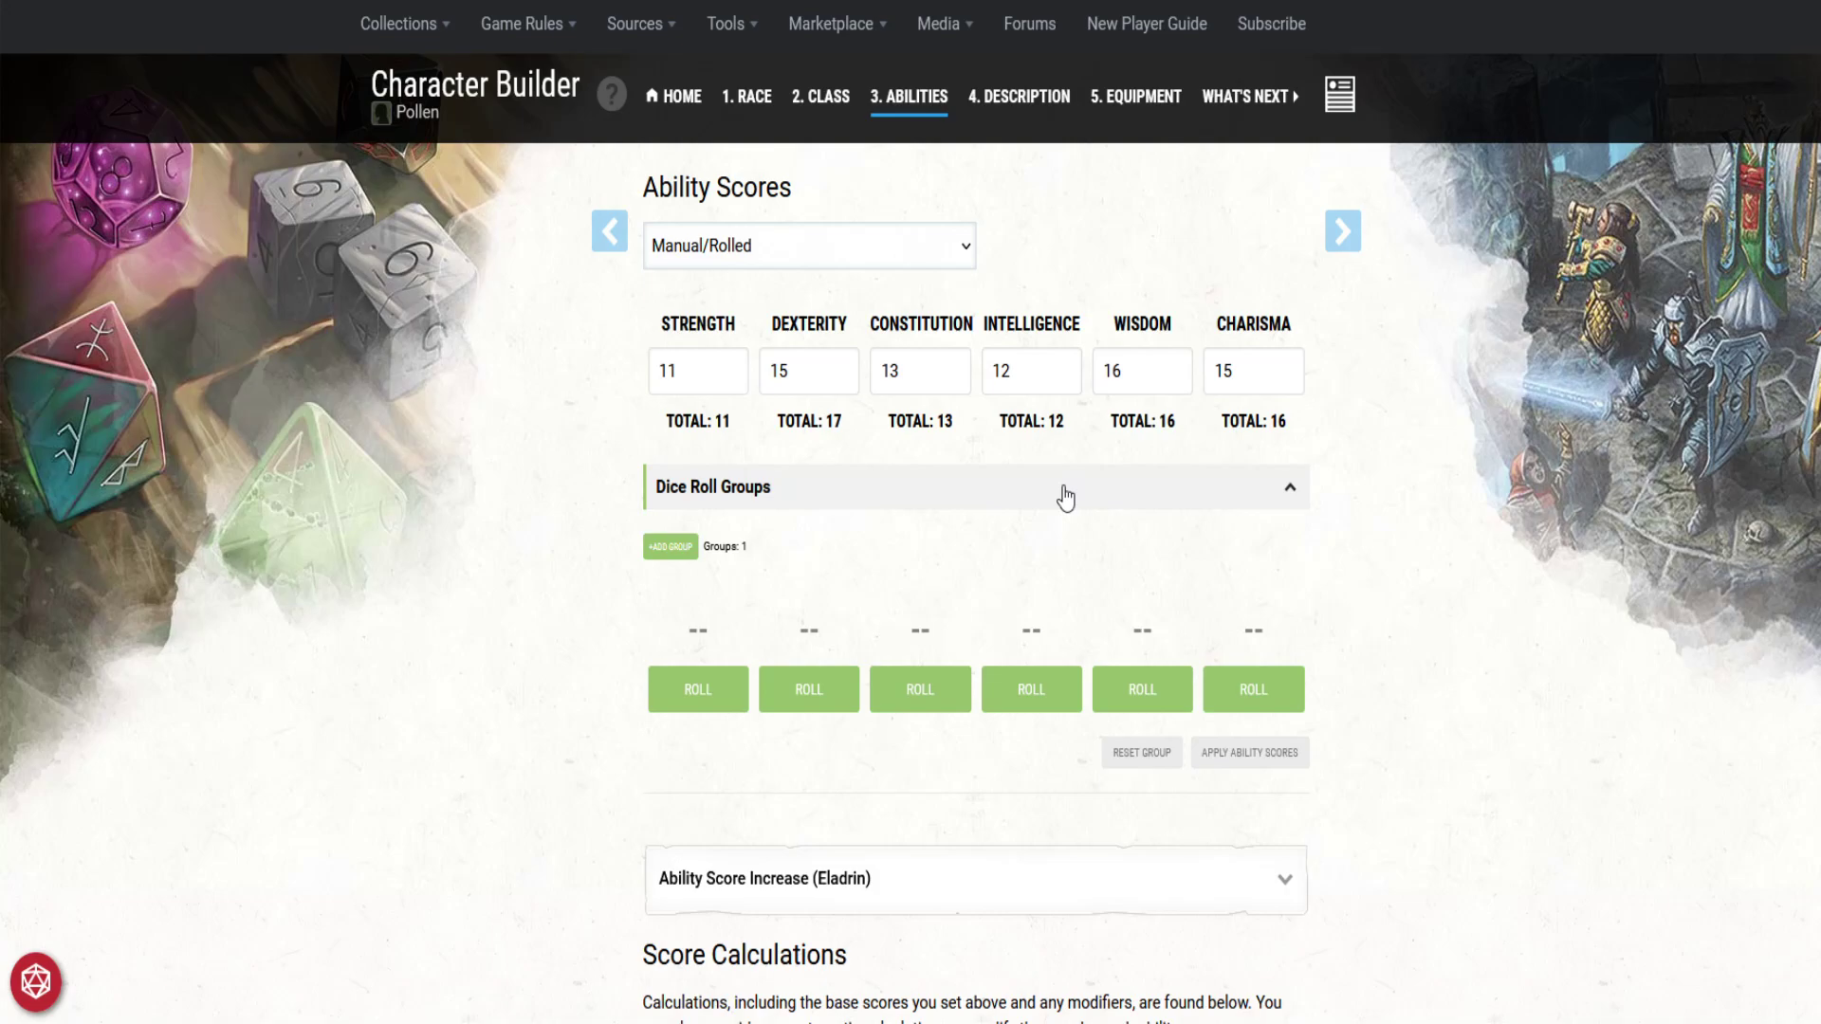
scroll(1064, 487, down, 15)
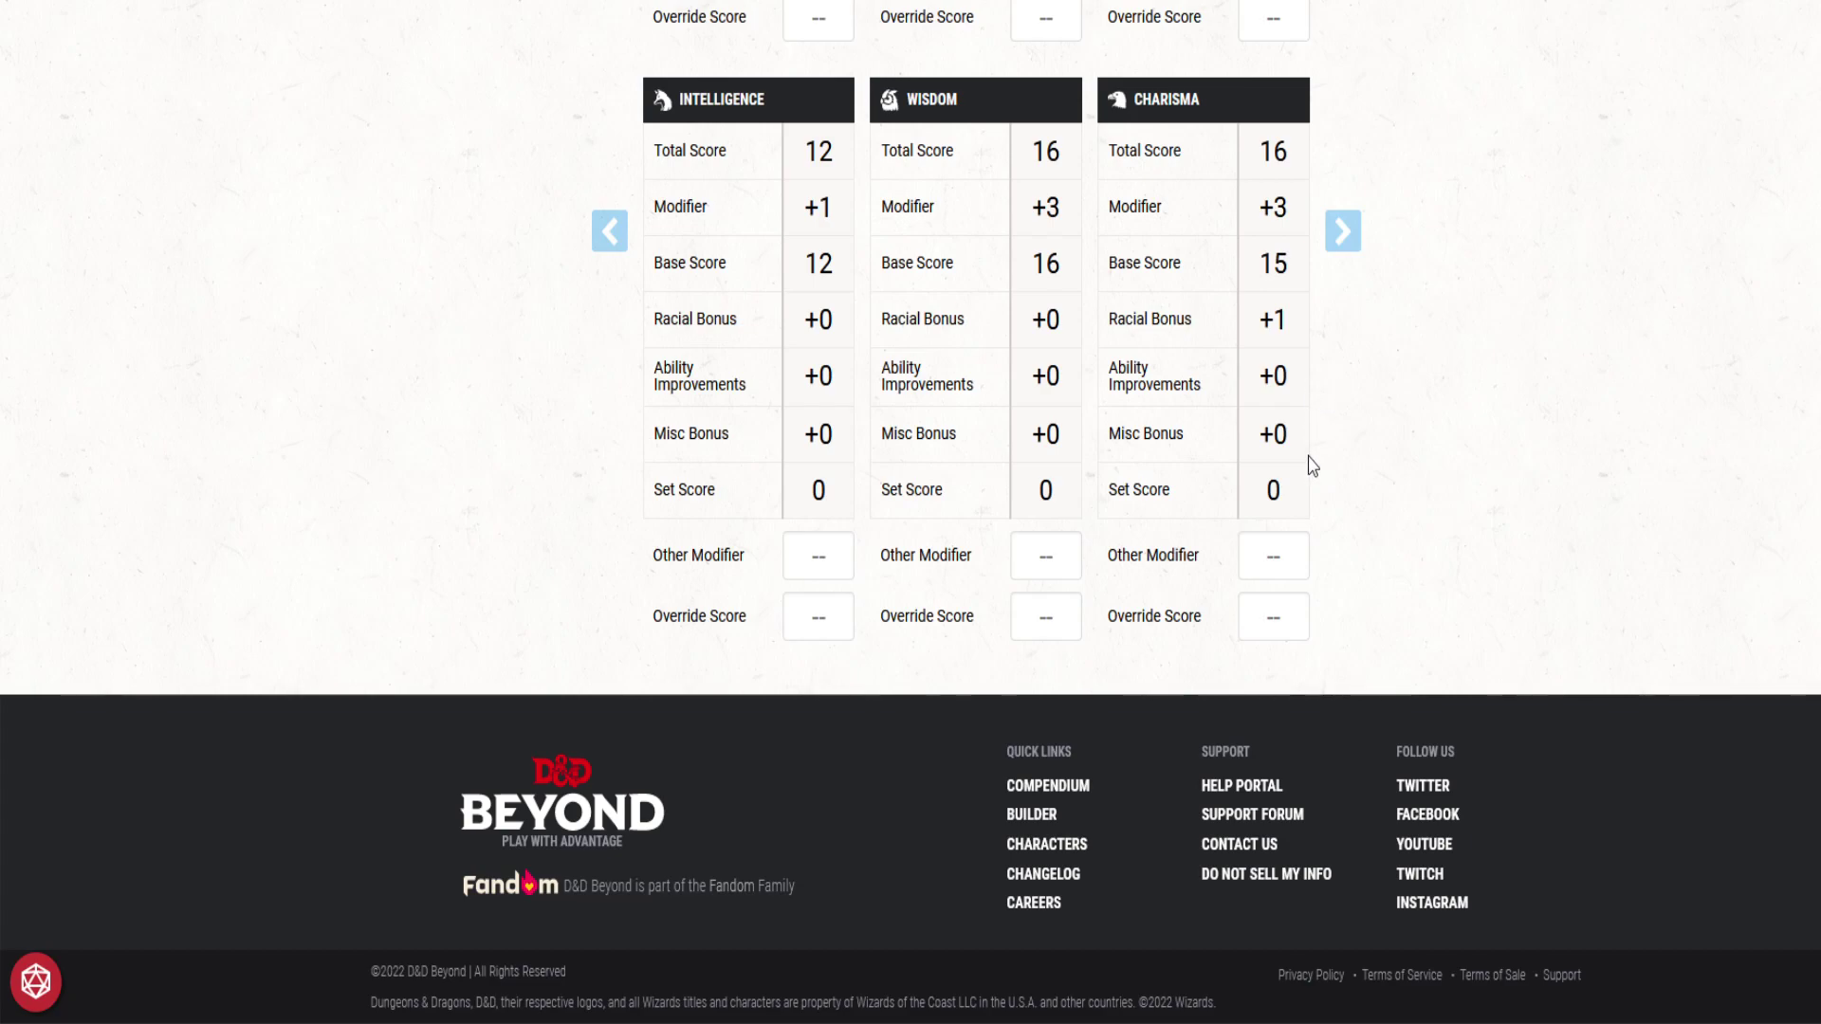
scroll(1399, 478, up, 3)
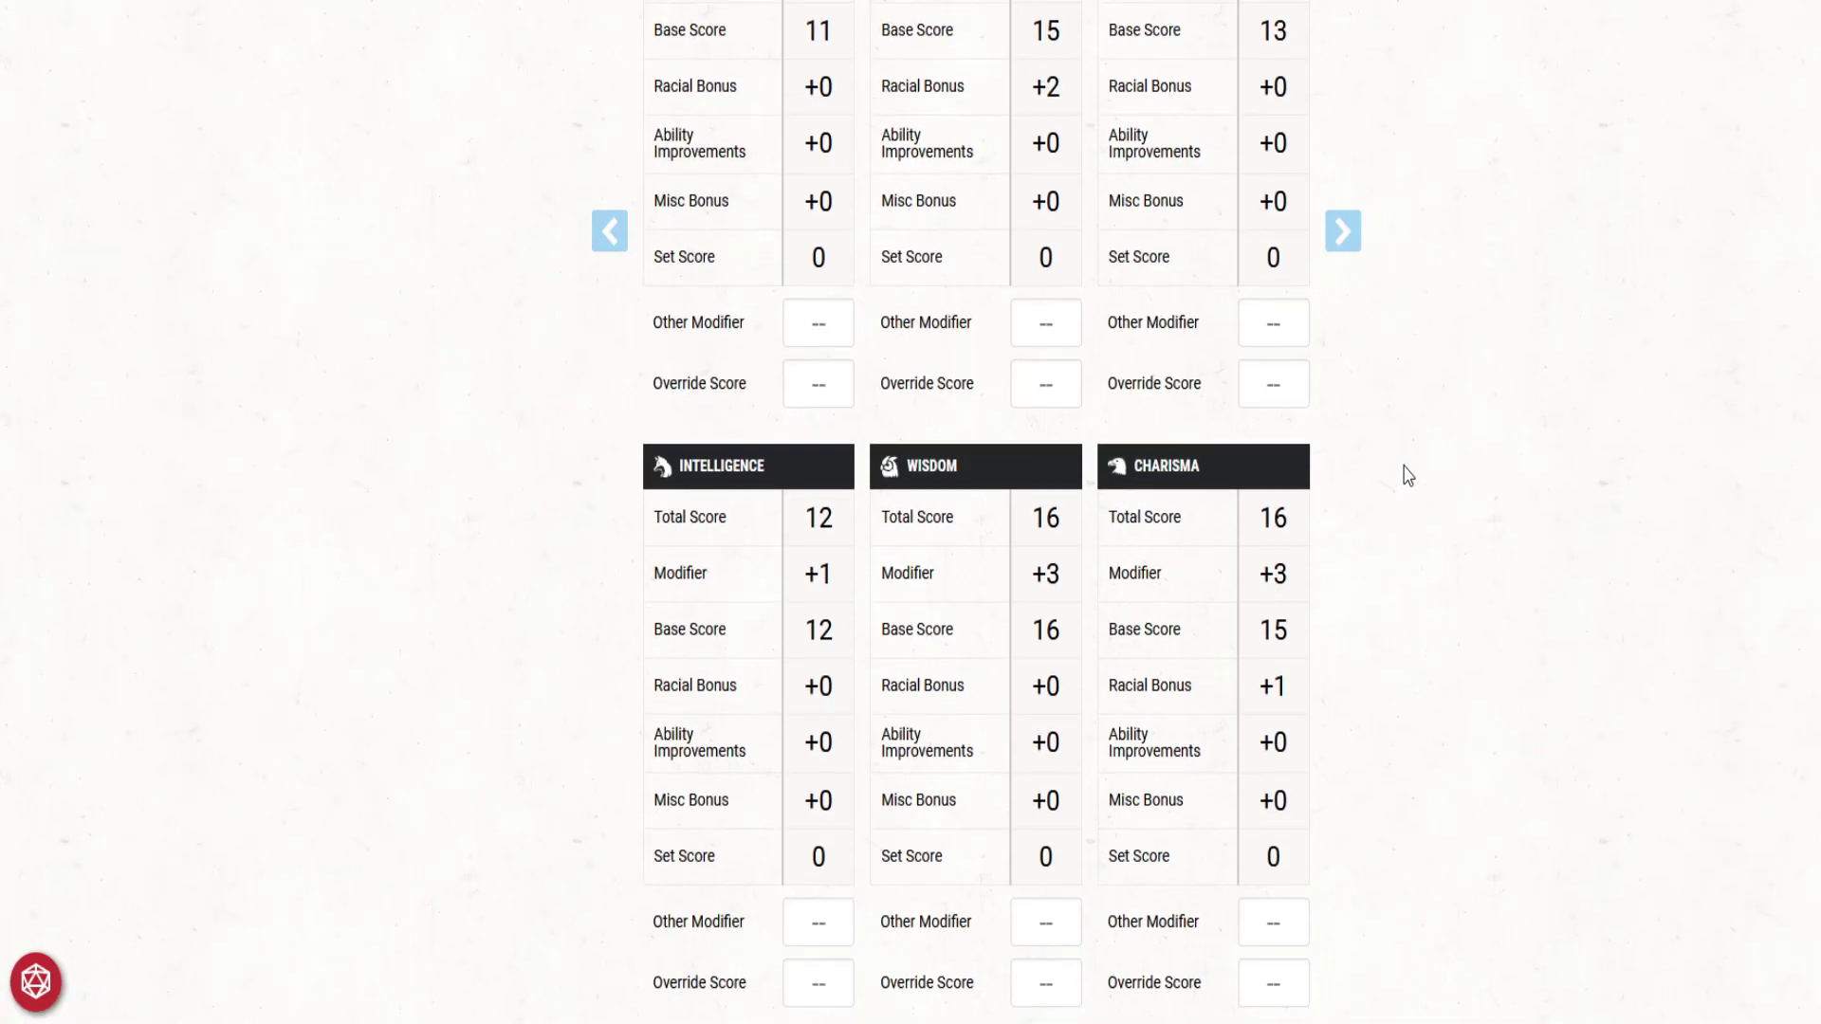
scroll(1406, 480, up, 3)
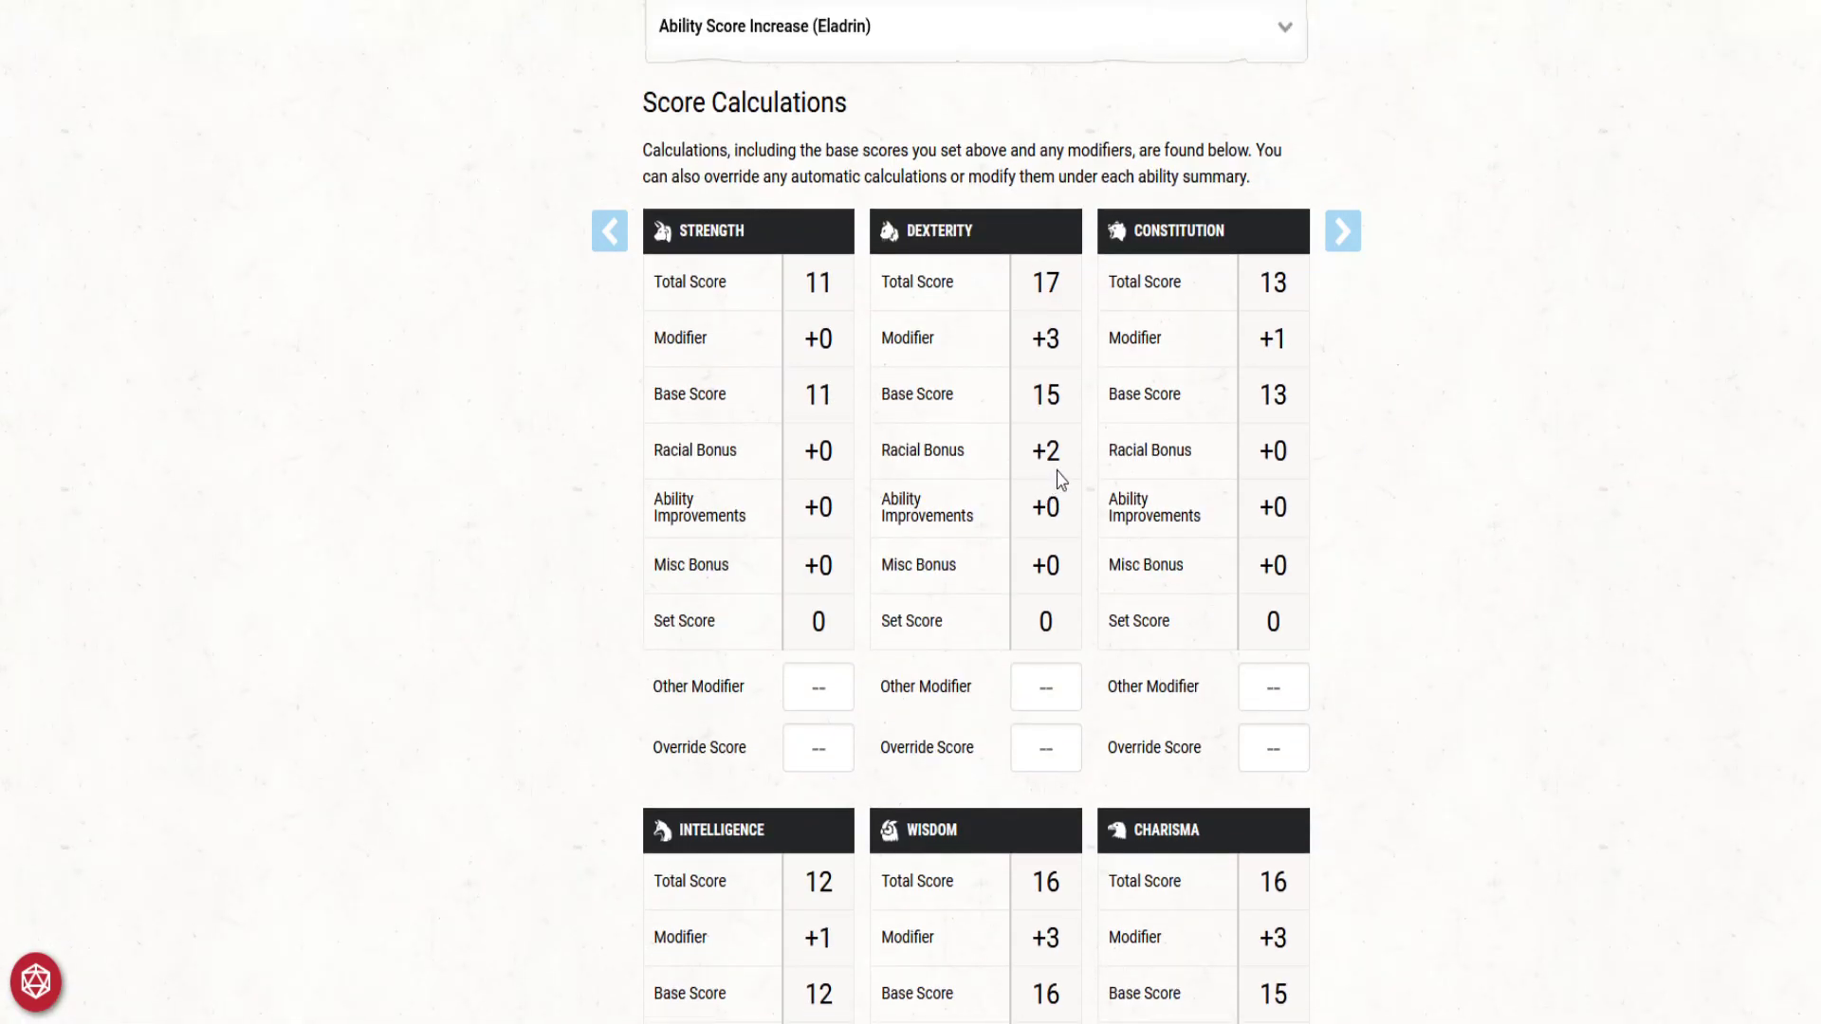
Step: Check the Intelligence, Wisdom and Charisma calculations and continue to the next character builder stage
scroll(1060, 479, down, 6)
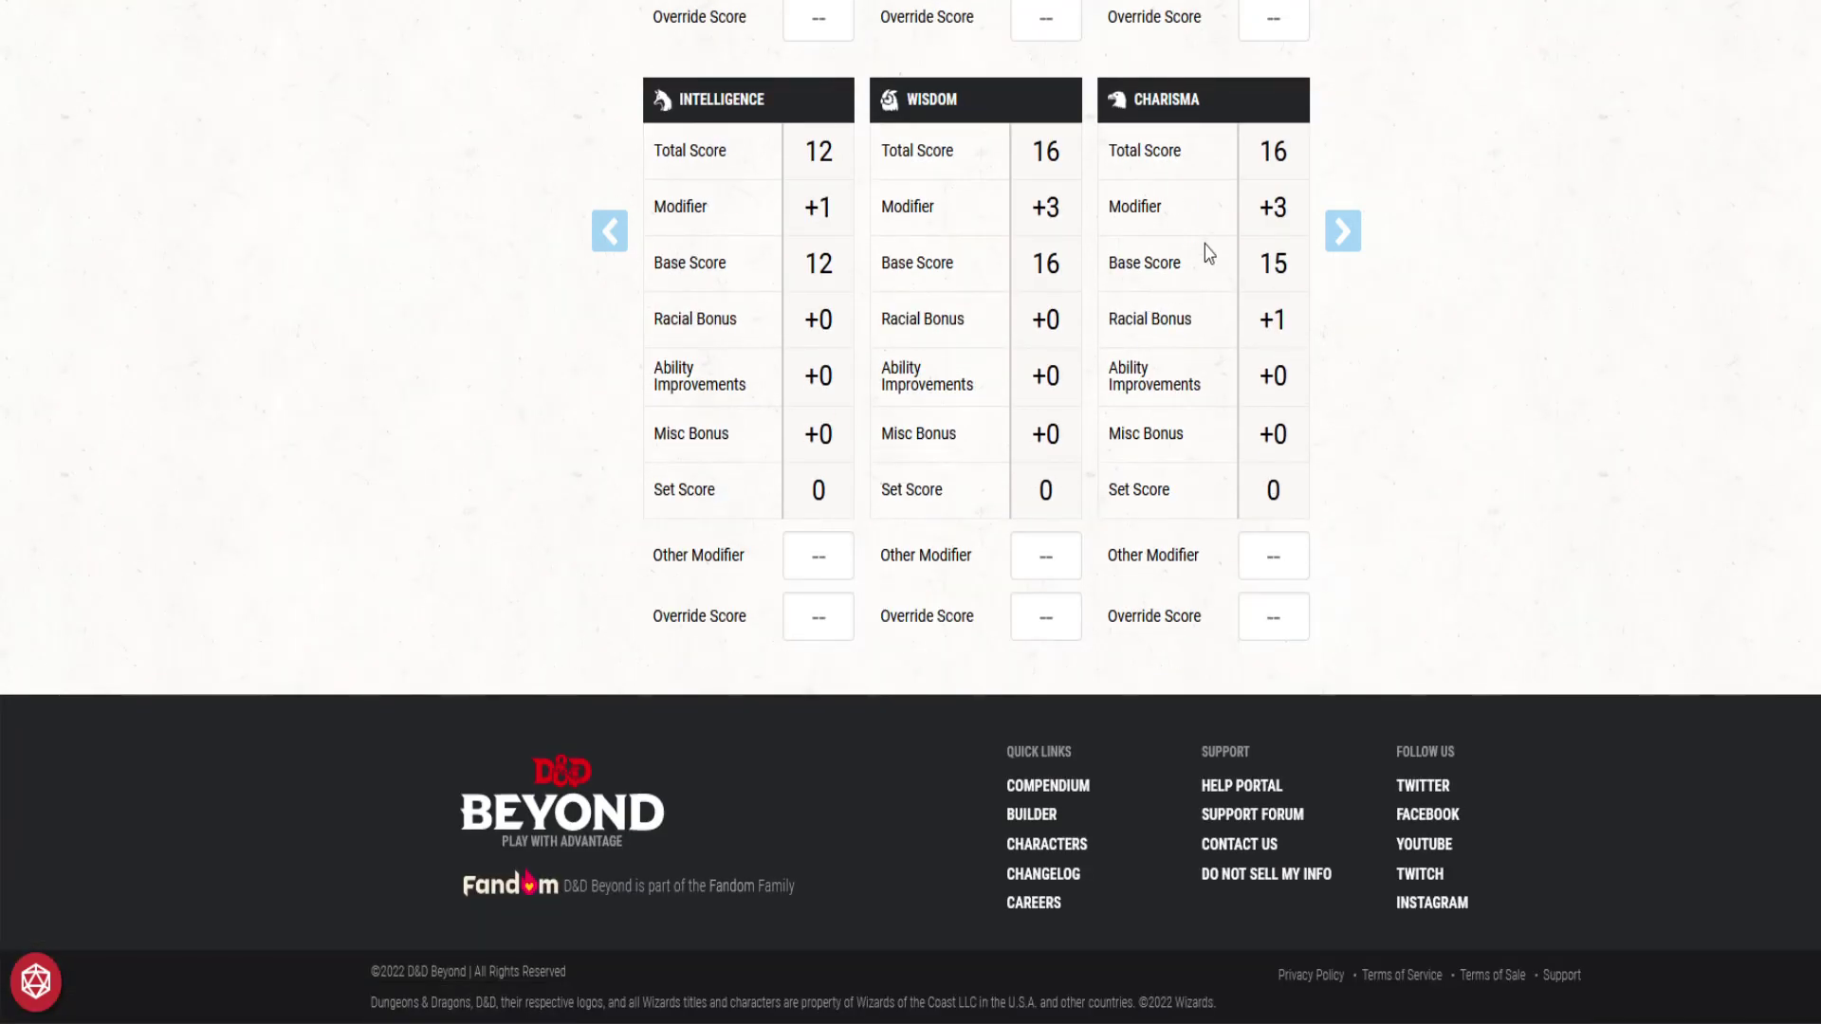
click(1351, 232)
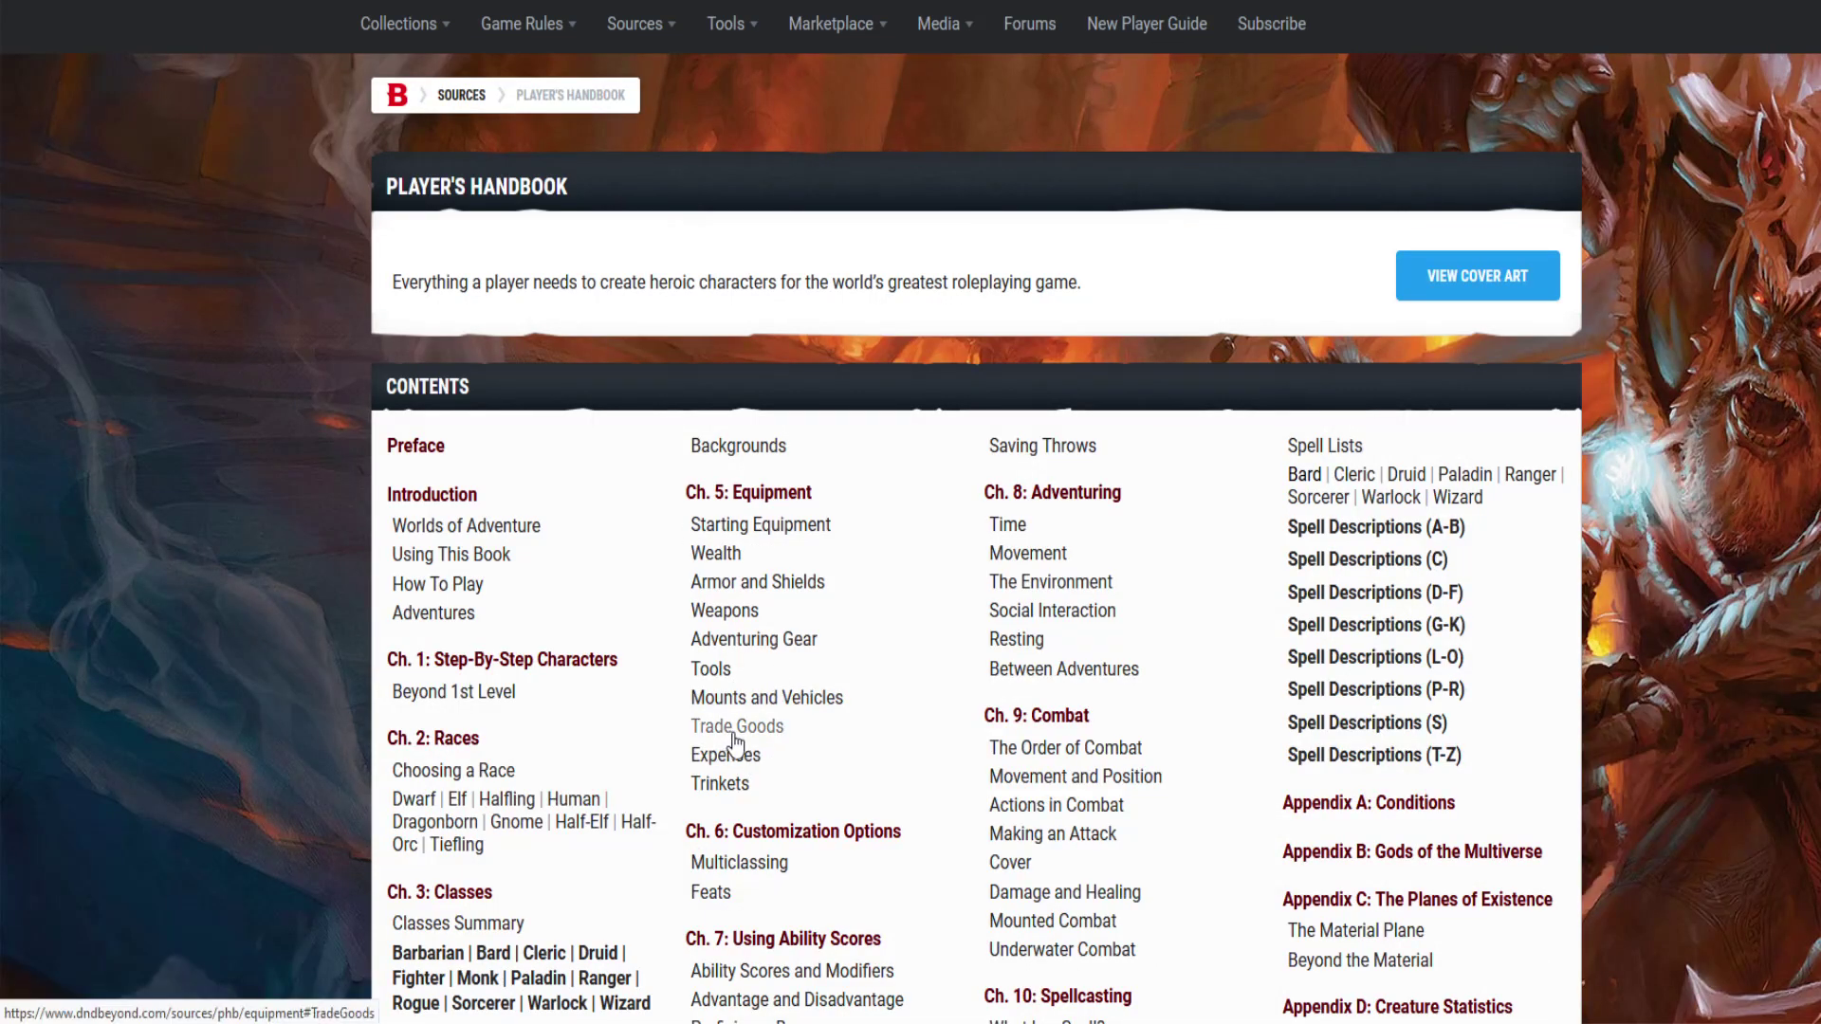
Step: Open the Backgrounds section of the Player's Handbook and read its general rules on proficiencies, languages, equipment and customization
scroll(733, 745, down, 3)
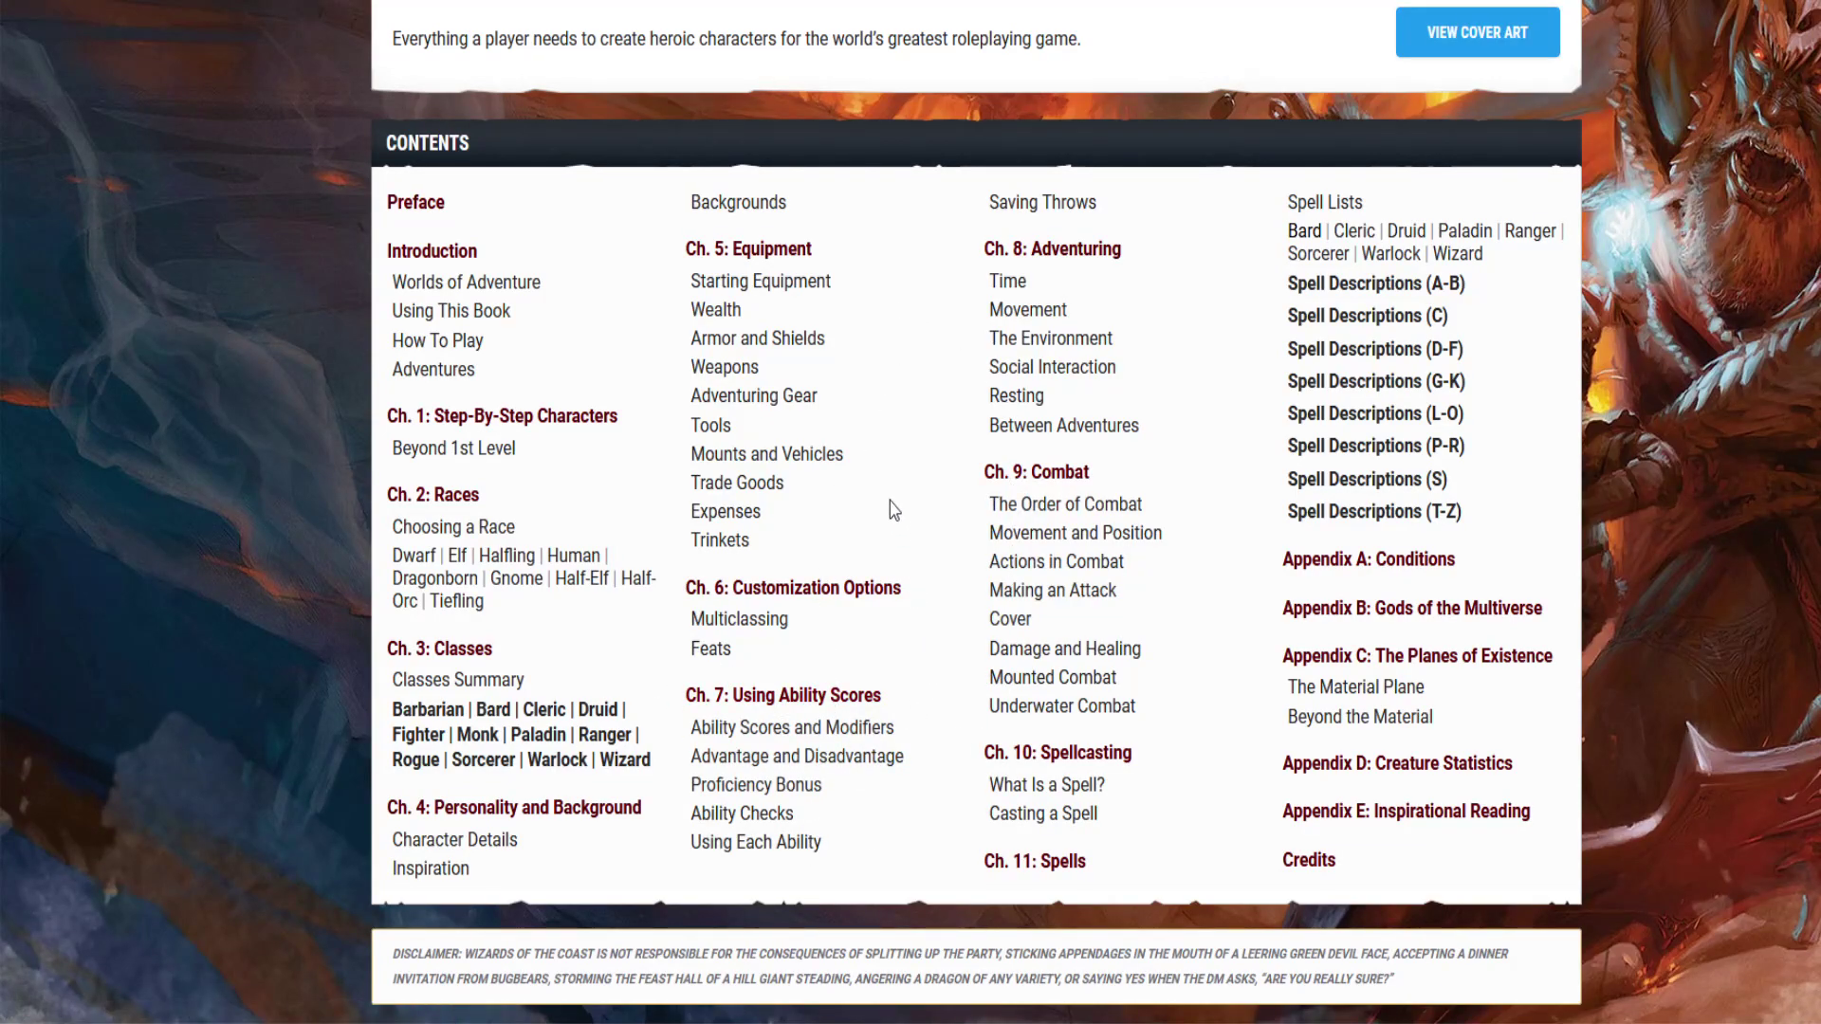
click(744, 202)
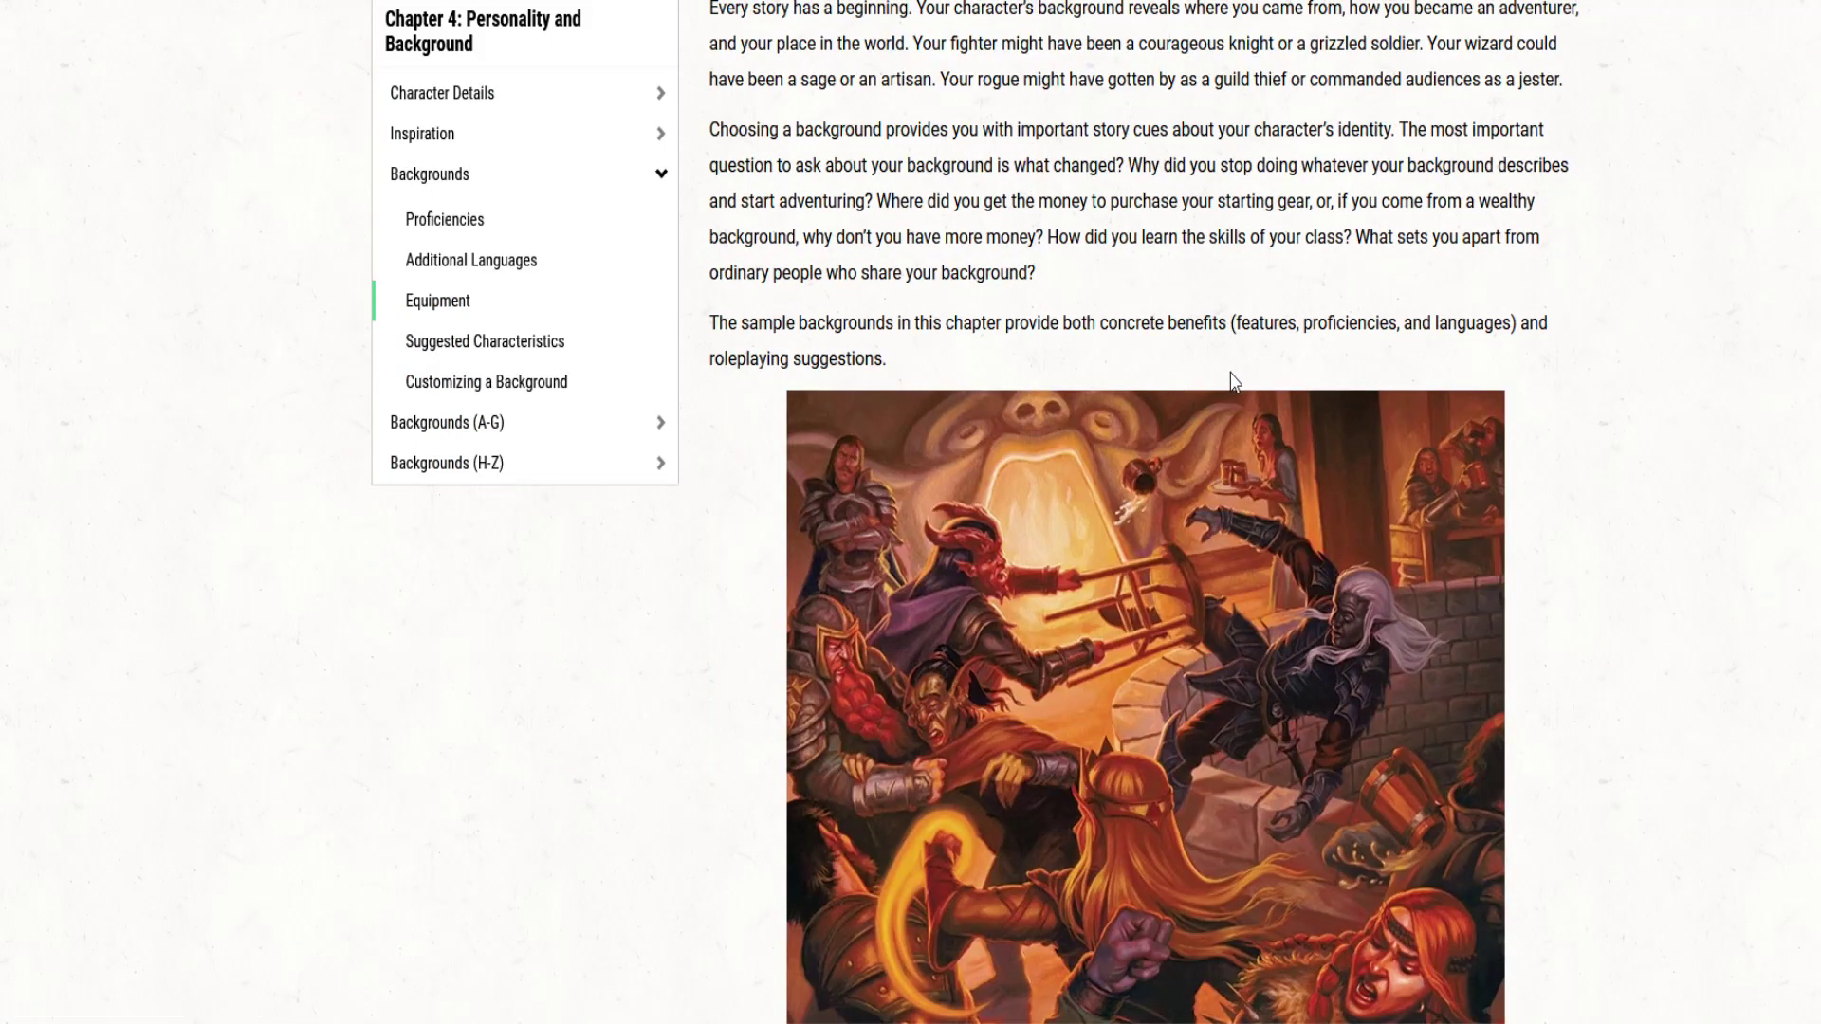
scroll(1230, 379, down, 13)
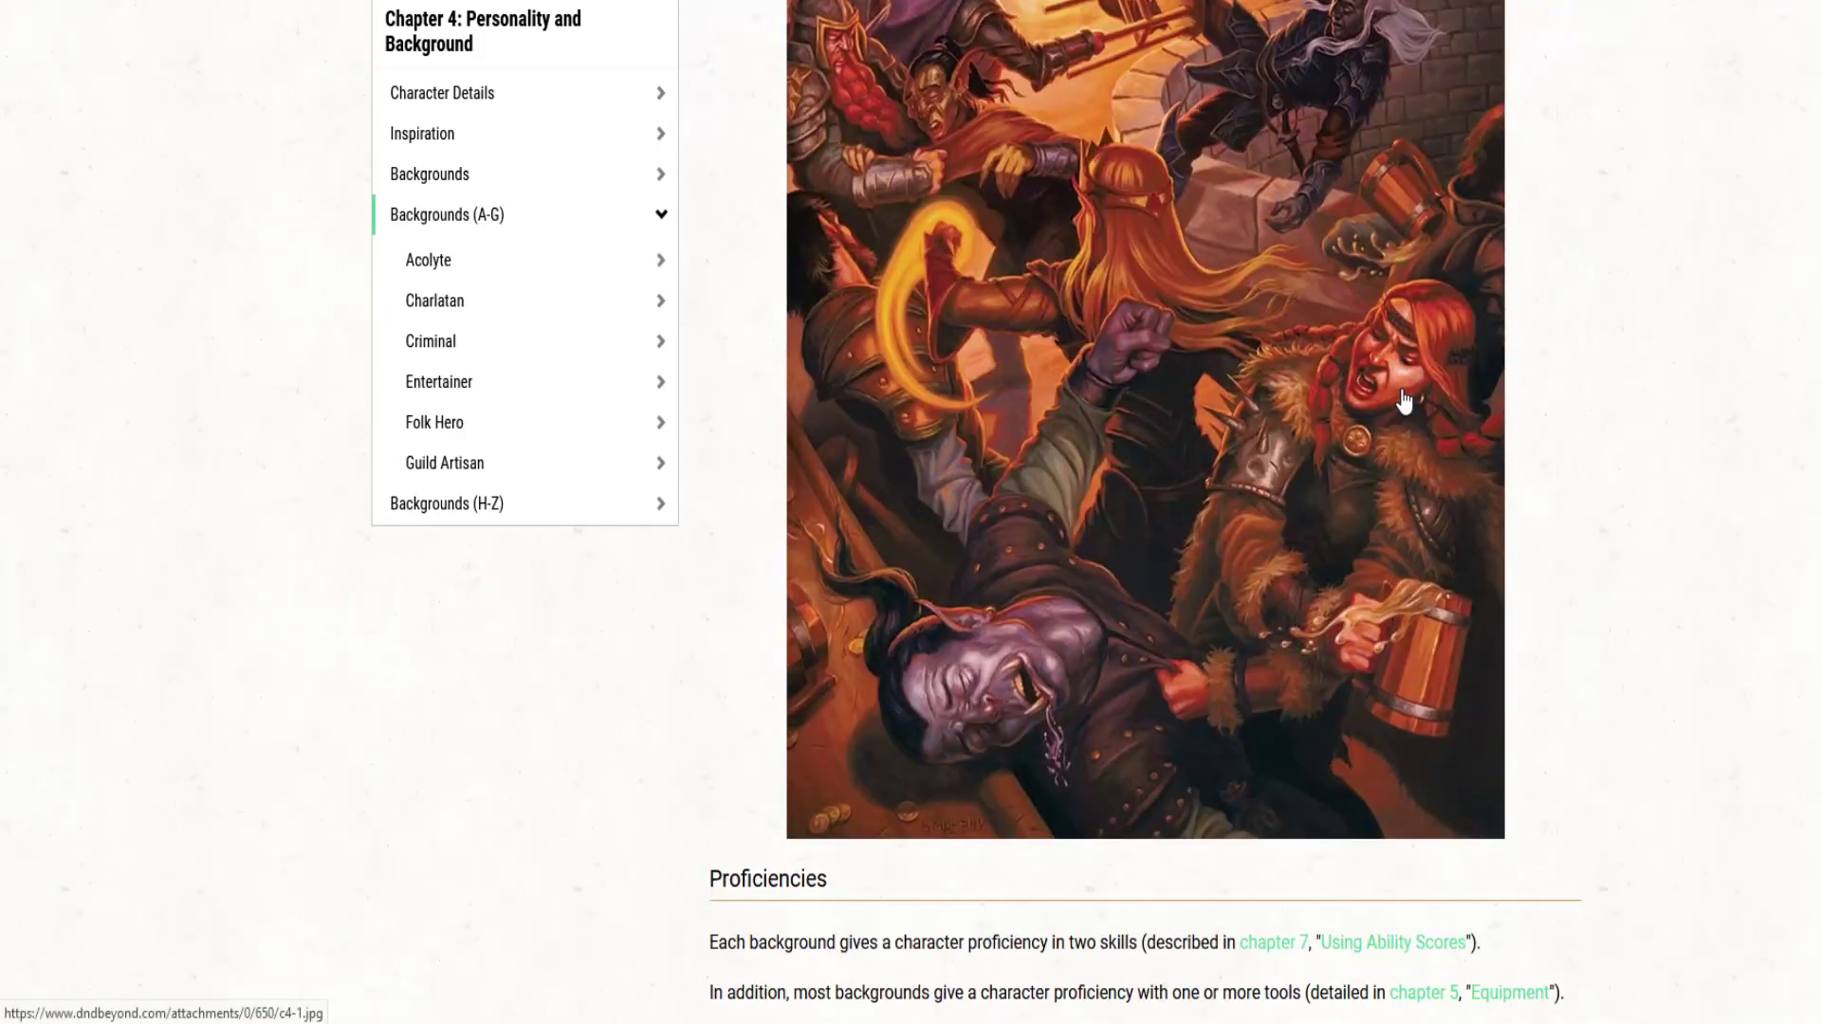
scroll(1432, 398, down, 11)
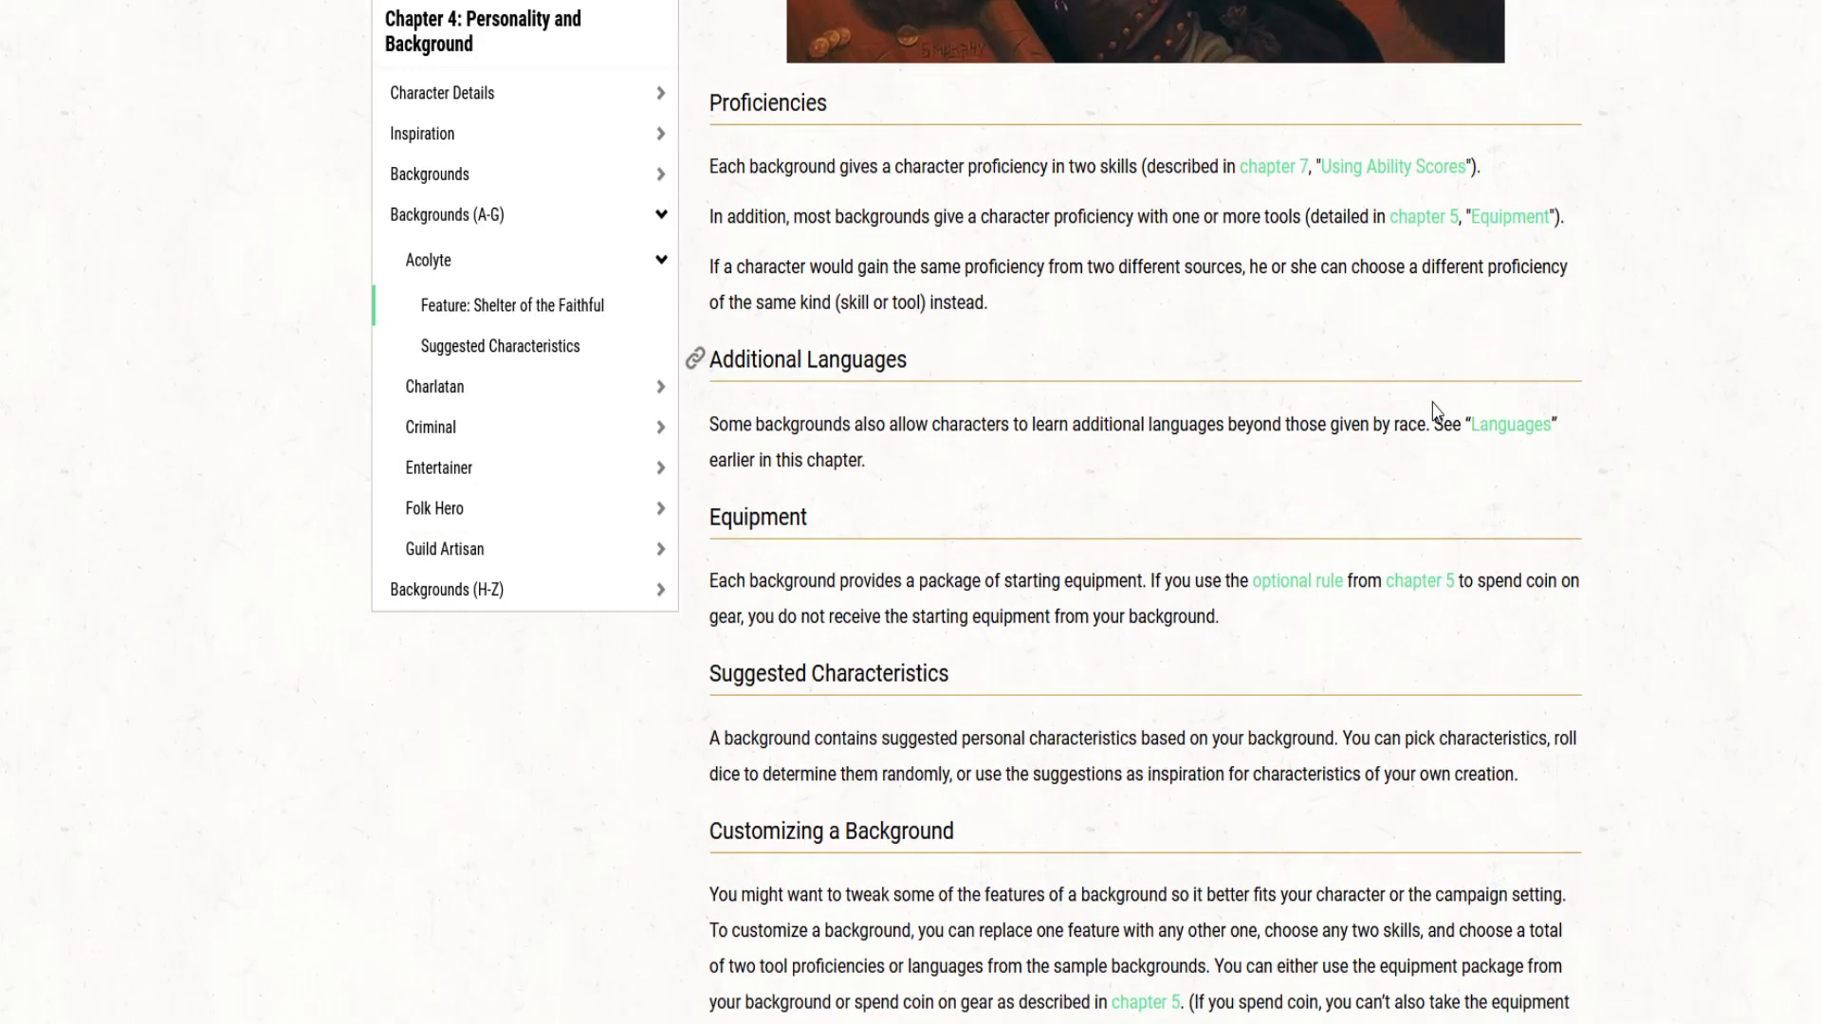
scroll(1436, 402, down, 4)
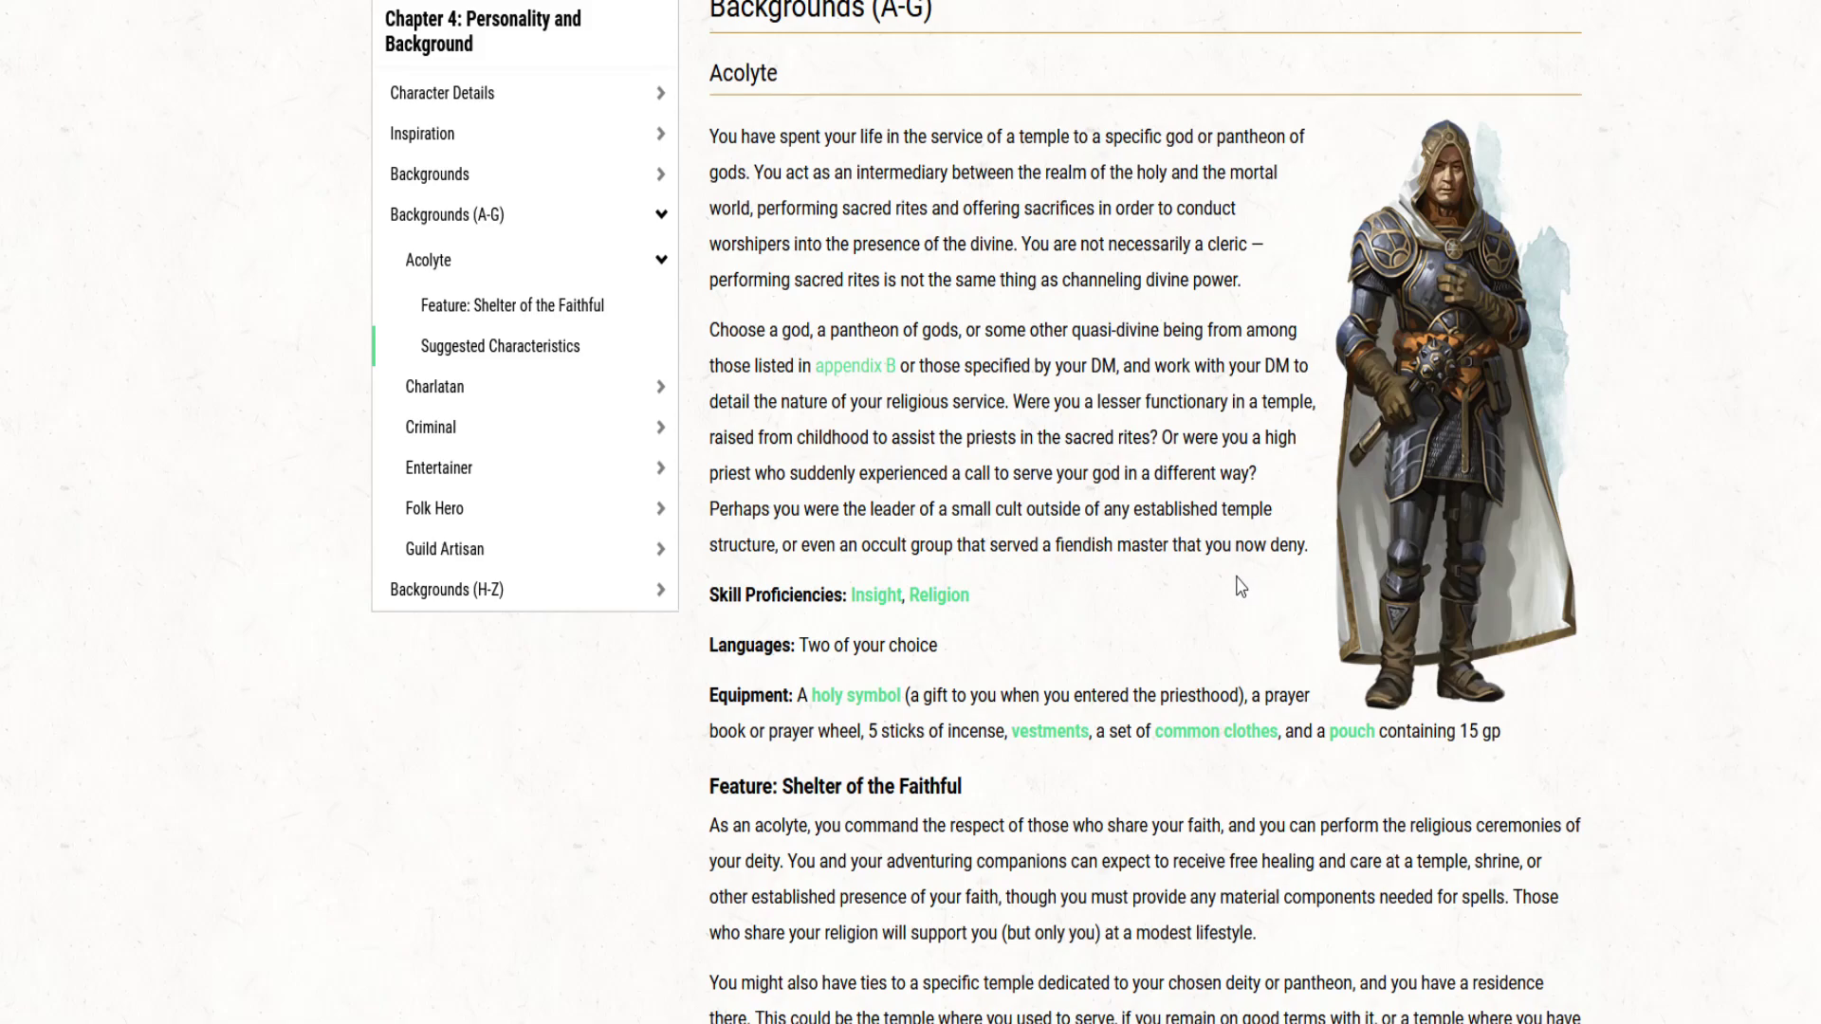
Step: Examine the Acolyte and Charlatan backgrounds, including their skill proficiencies, equipment, features and suggested characteristics
scroll(1234, 592, down, 8)
scroll(1266, 559, down, 20)
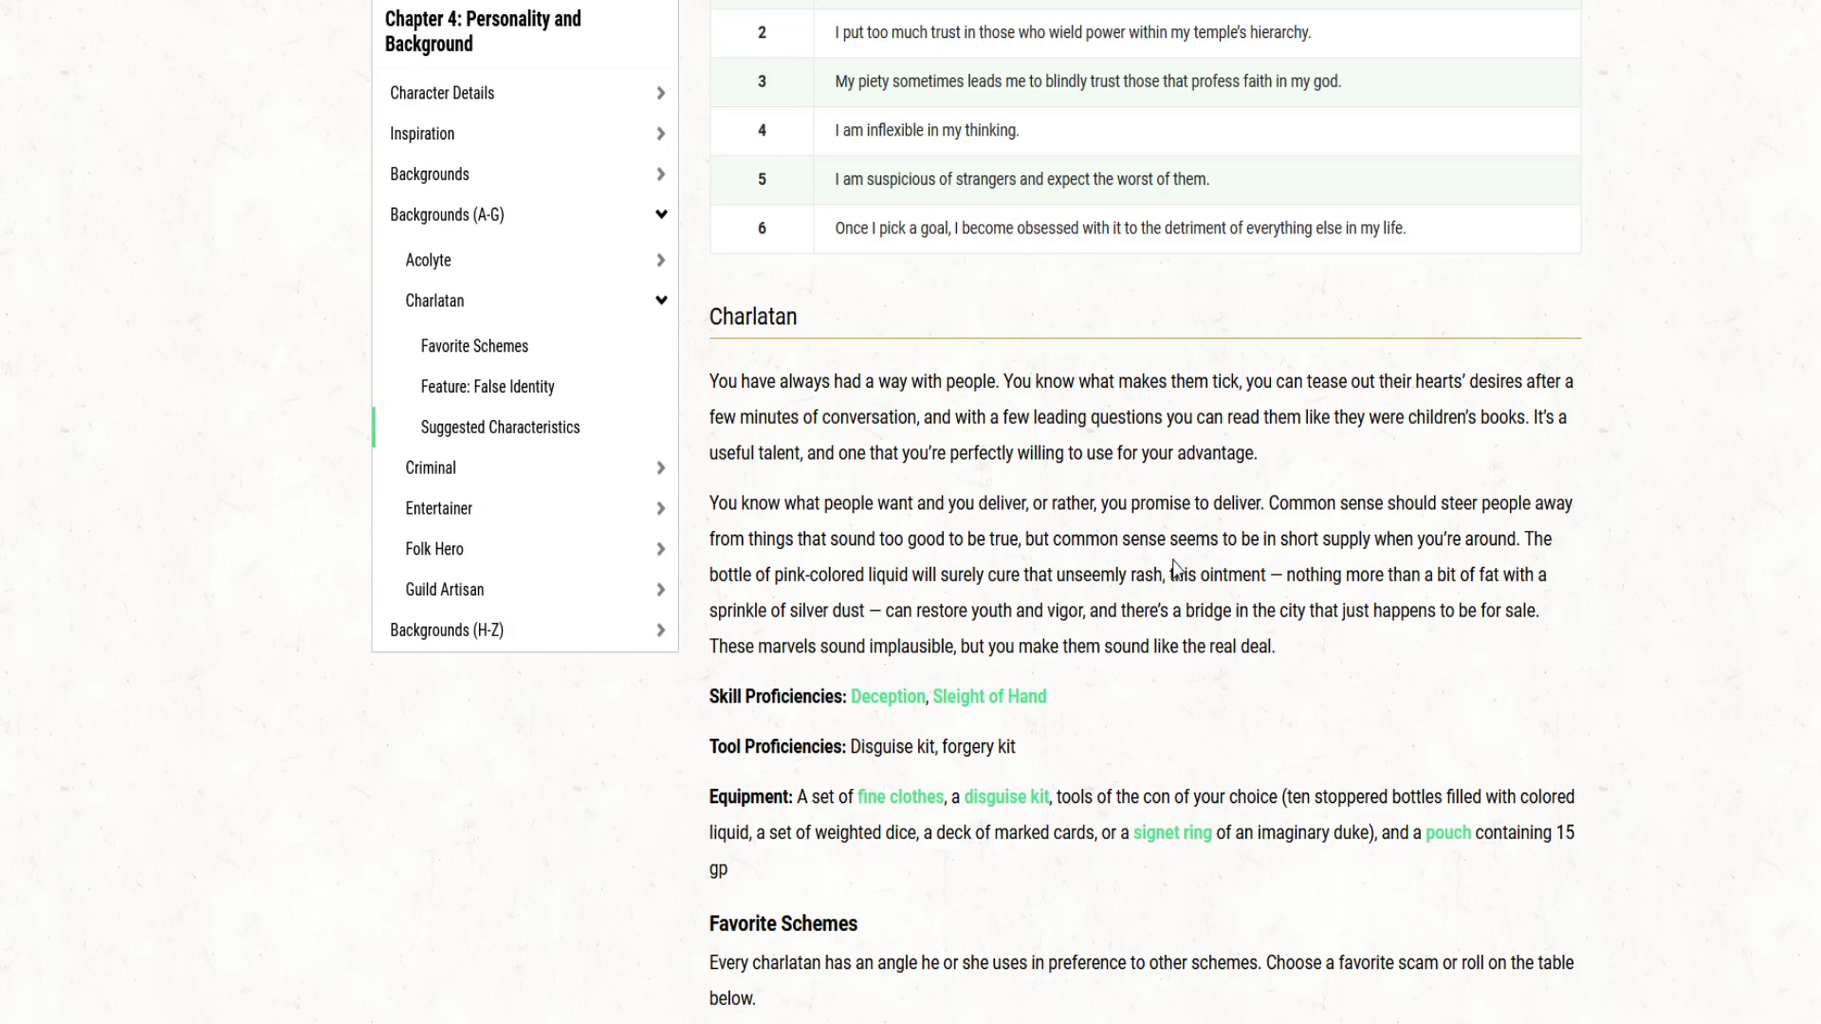
scroll(1185, 569, down, 2)
mouse_move(1172, 600)
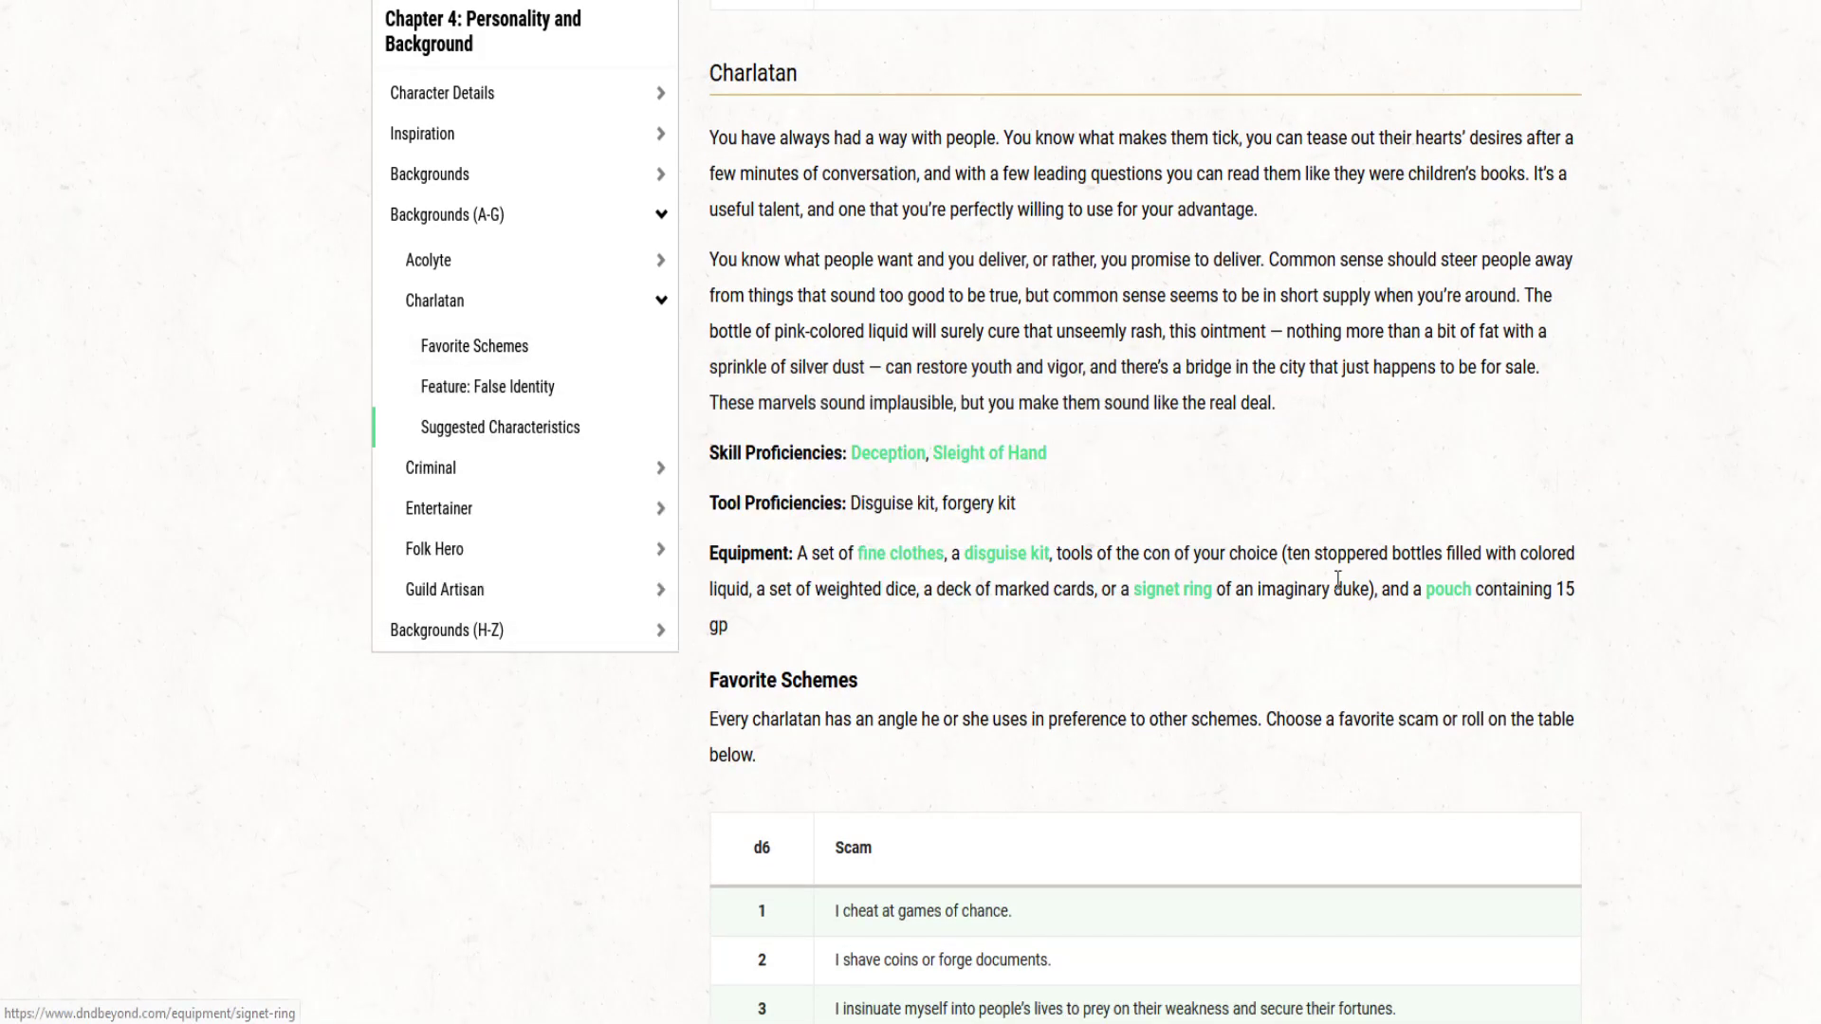
scroll(1176, 502, down, 3)
scroll(1124, 545, down, 12)
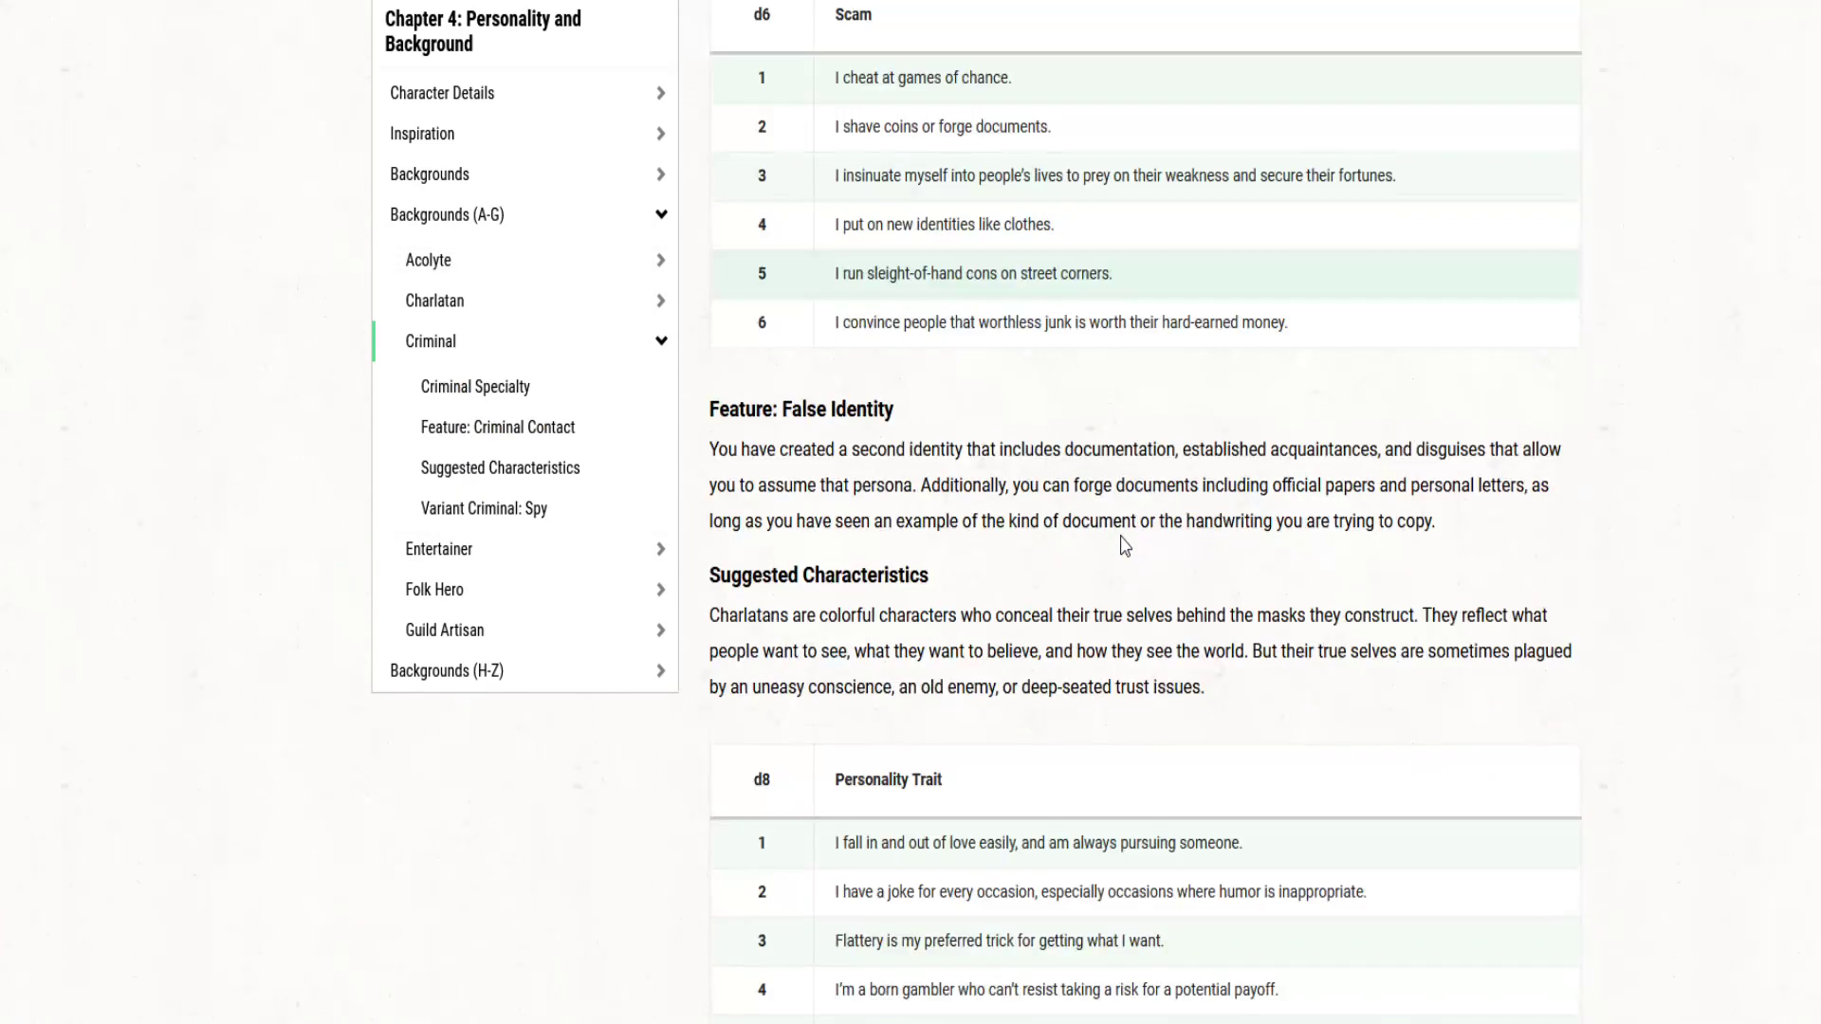
scroll(1127, 535, down, 10)
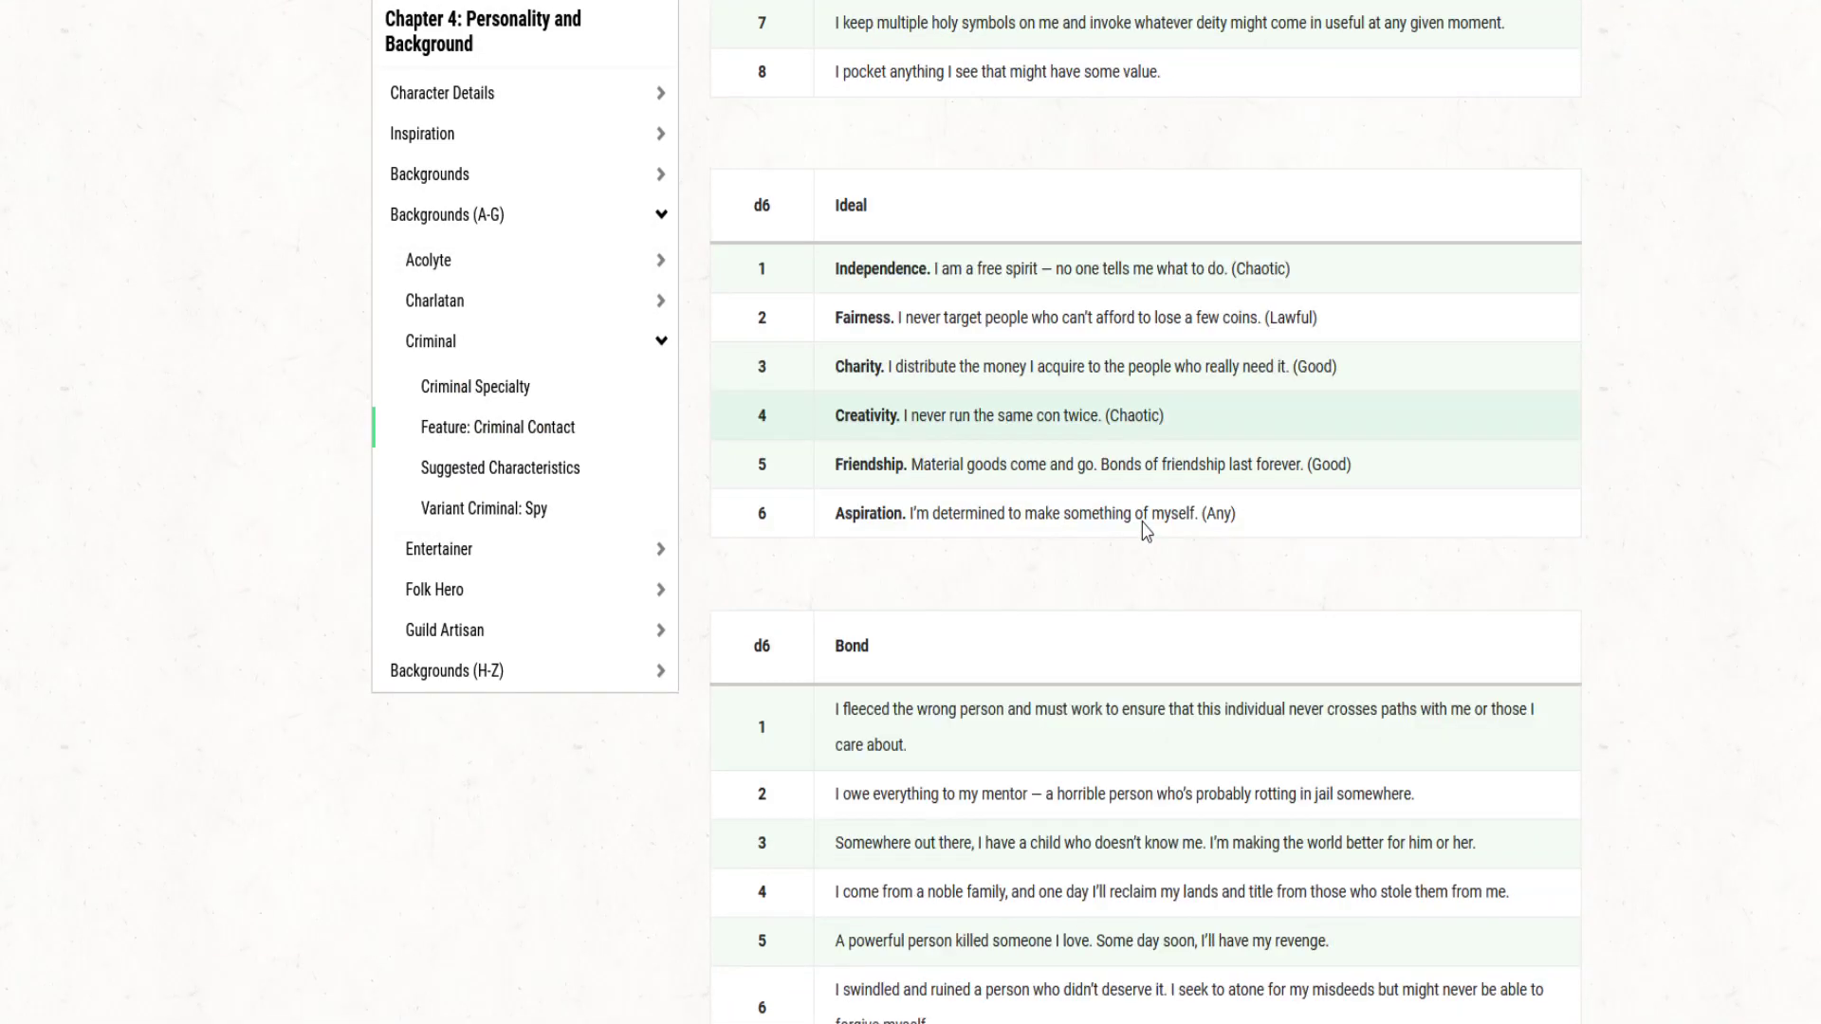
scroll(1176, 529, down, 1)
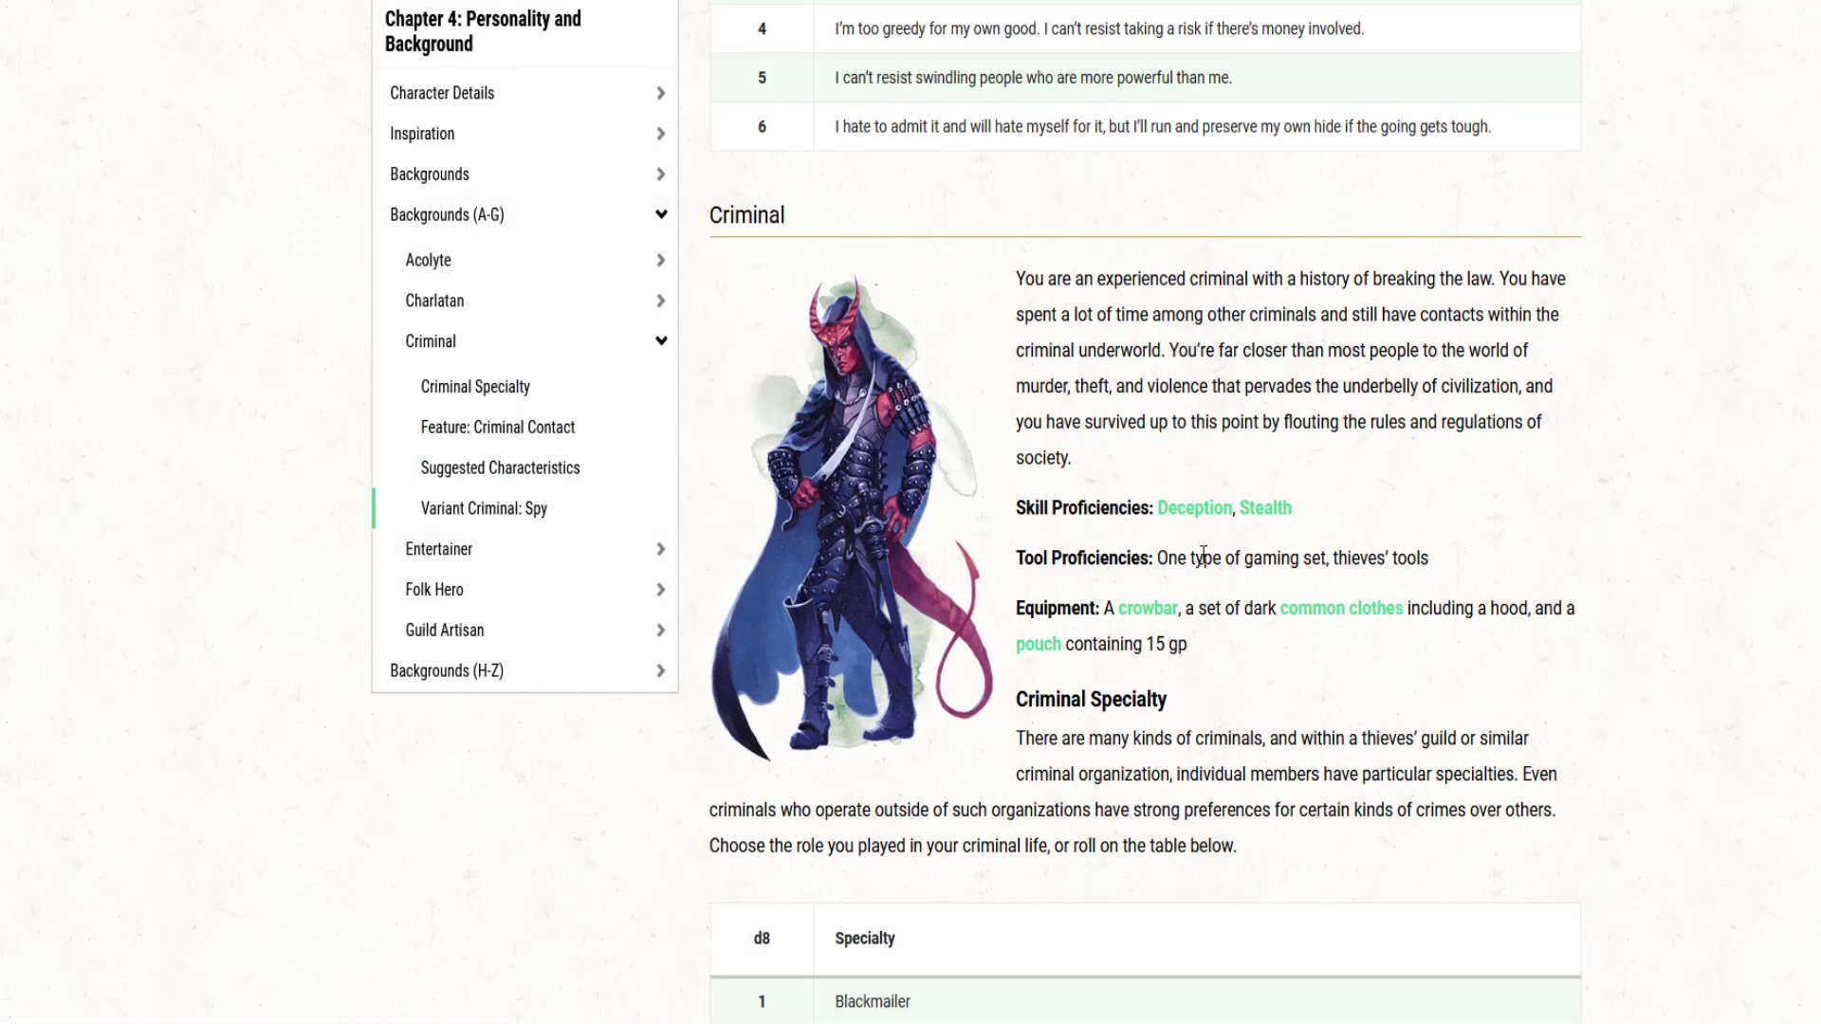
Step: Examine the Criminal and Entertainer backgrounds, including their proficiencies, specialty and routine tables, features and suggested characteristics
scroll(1512, 555, down, 3)
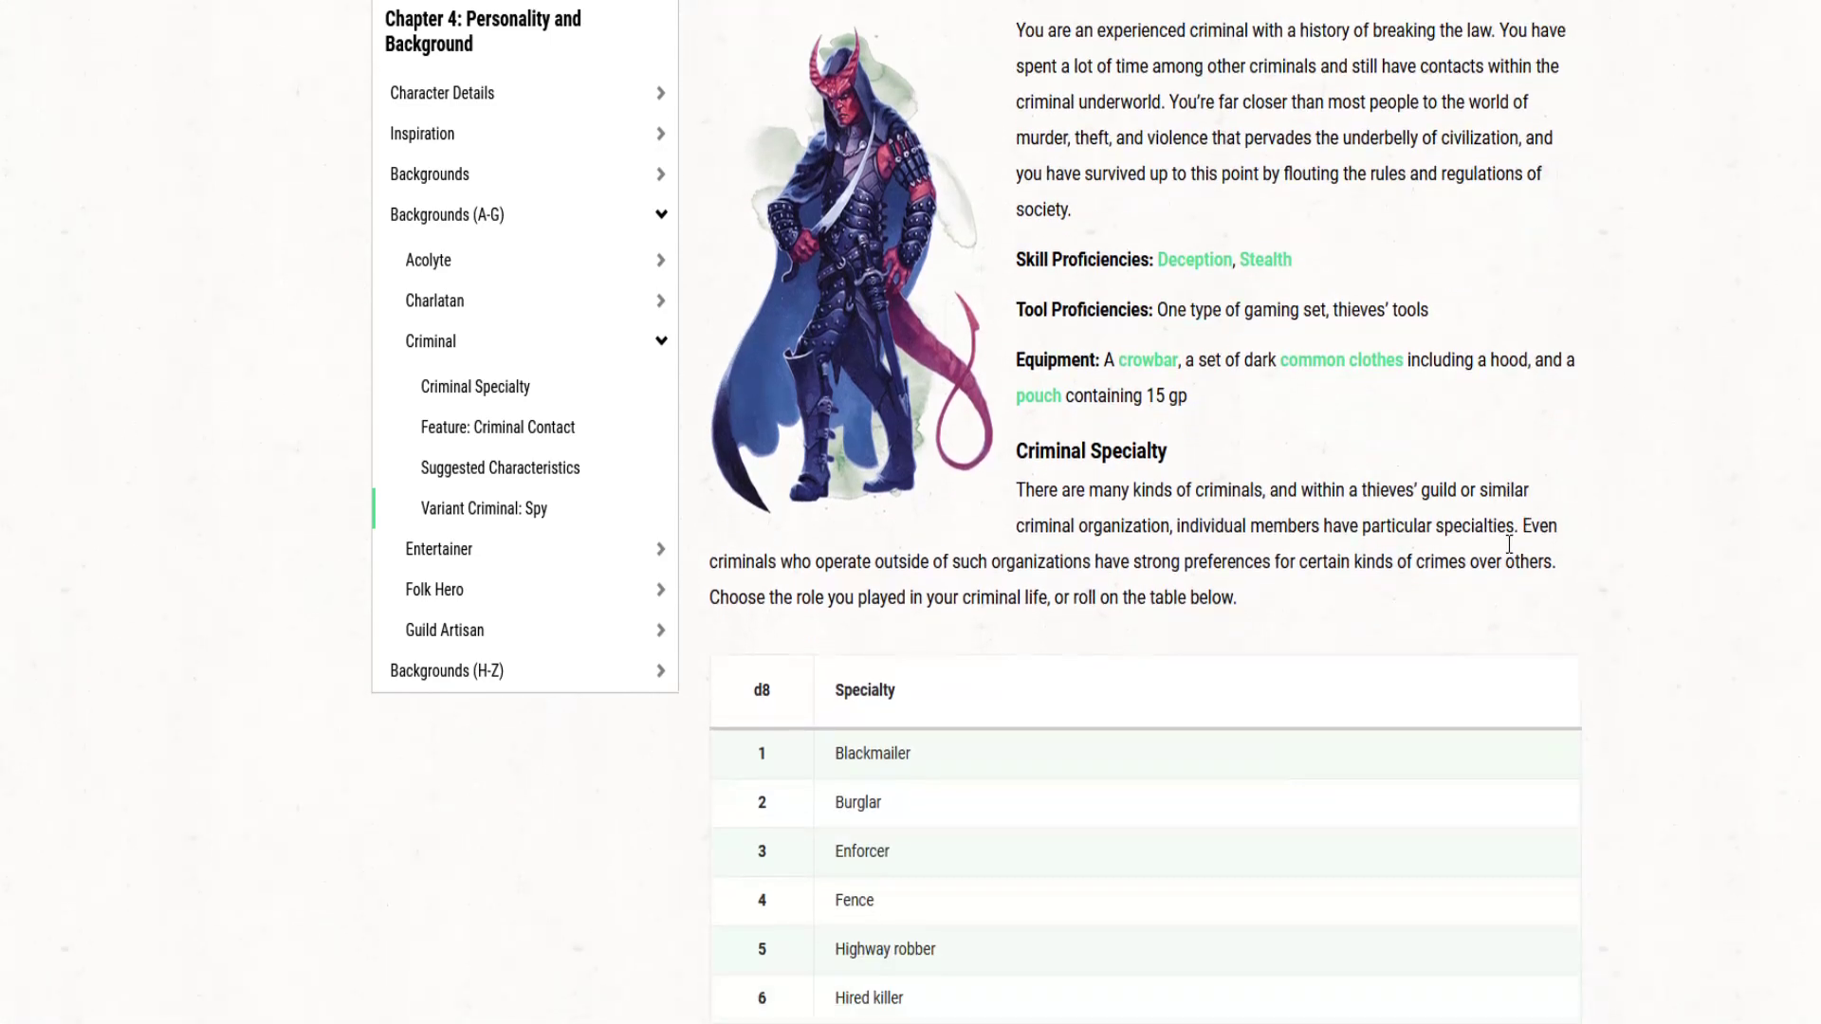
scroll(1512, 554, down, 4)
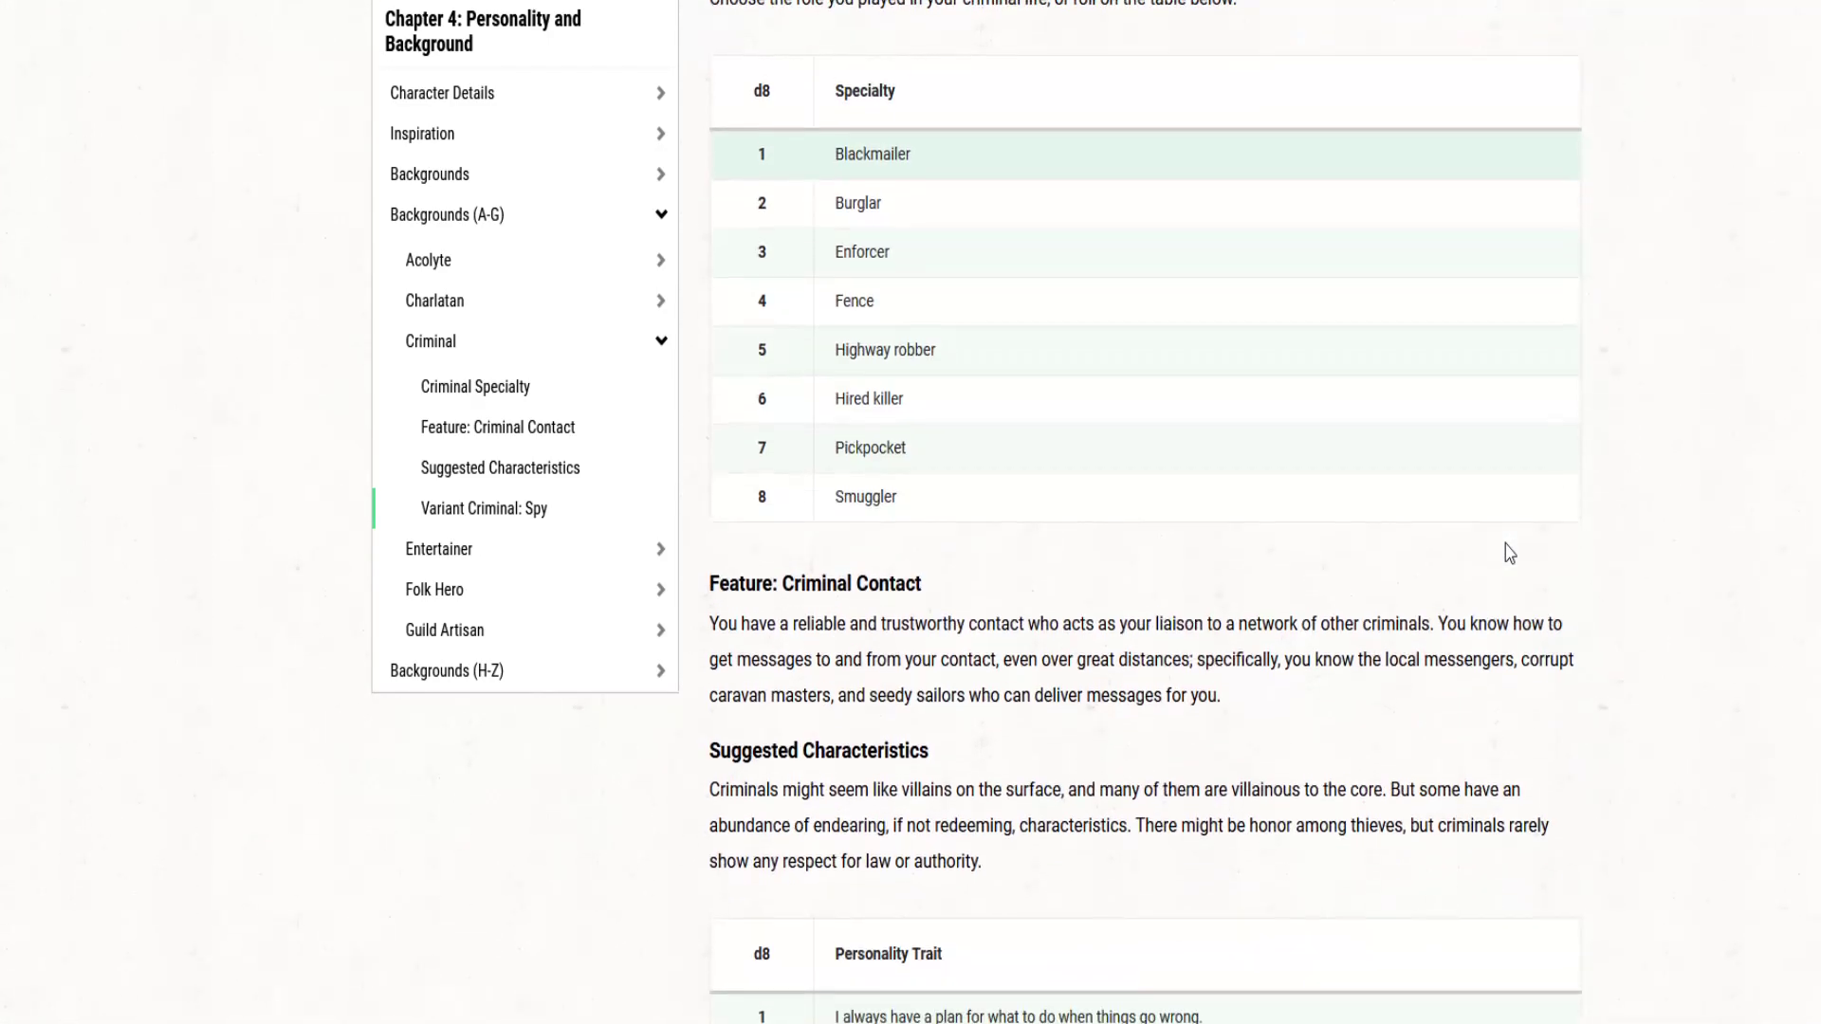
scroll(1510, 553, down, 5)
scroll(1386, 360, down, 7)
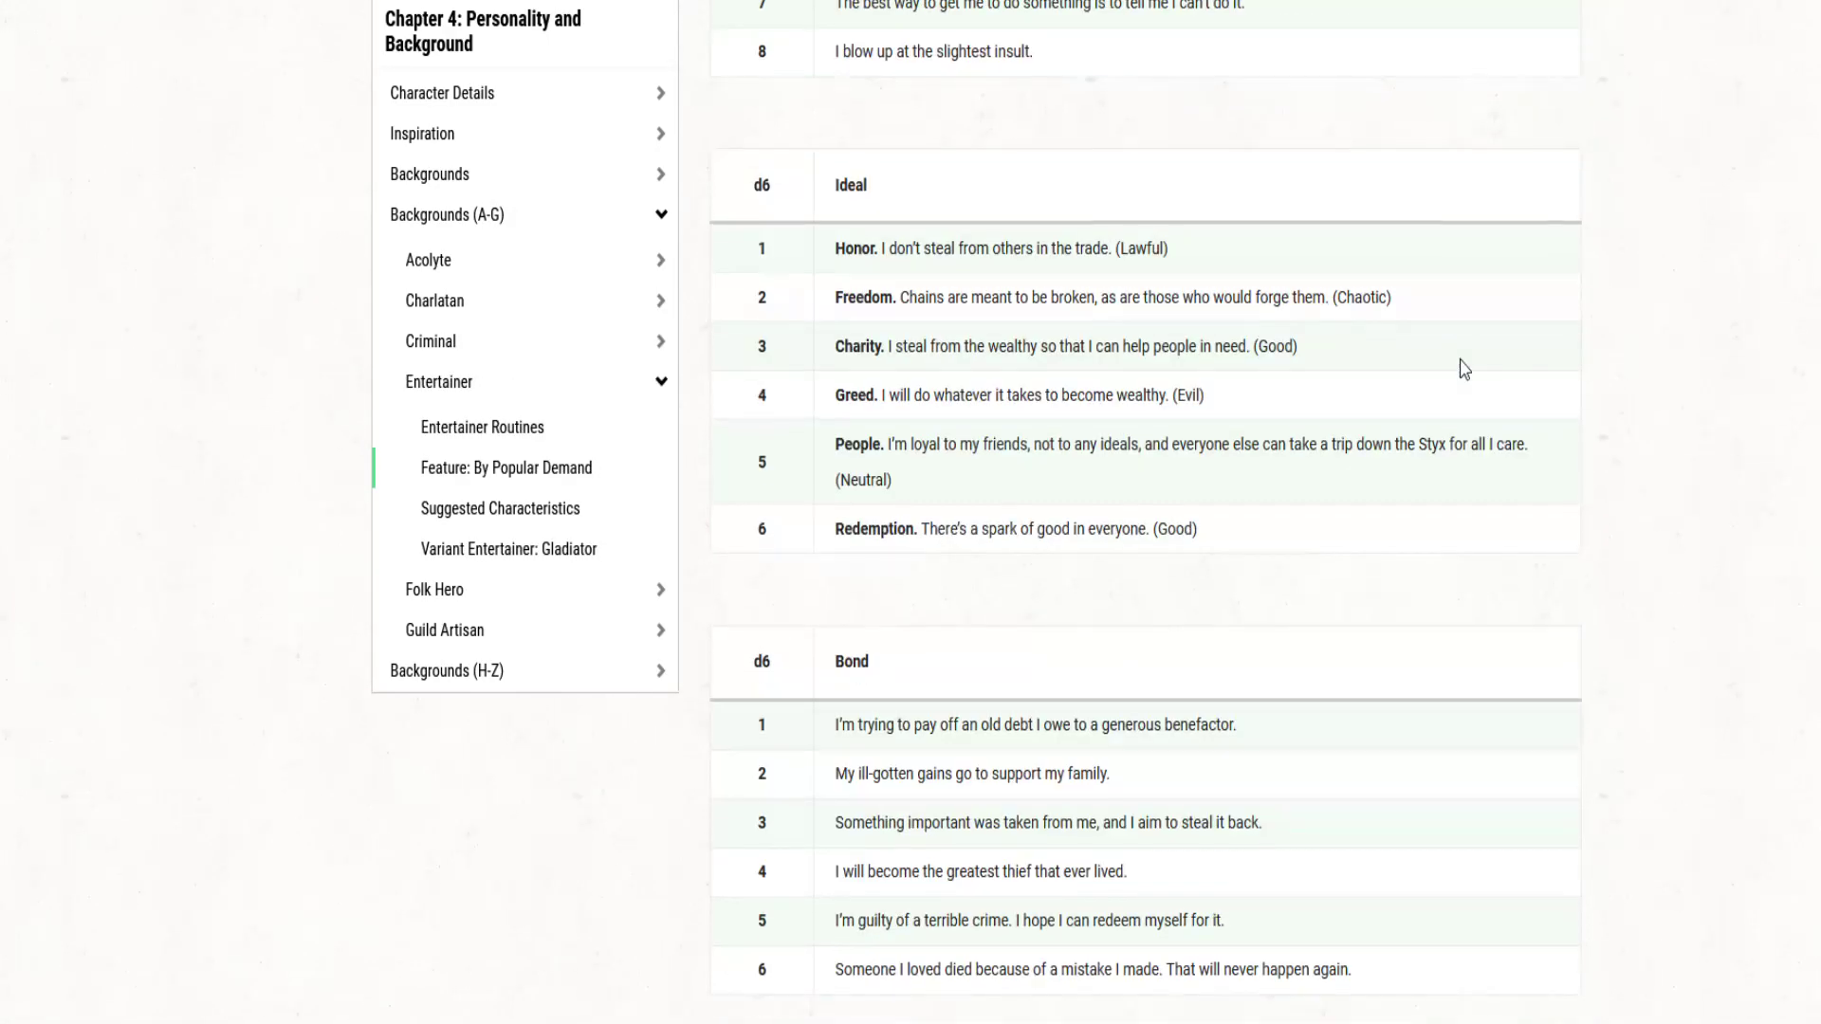
scroll(1347, 398, down, 3)
scroll(1315, 398, down, 4)
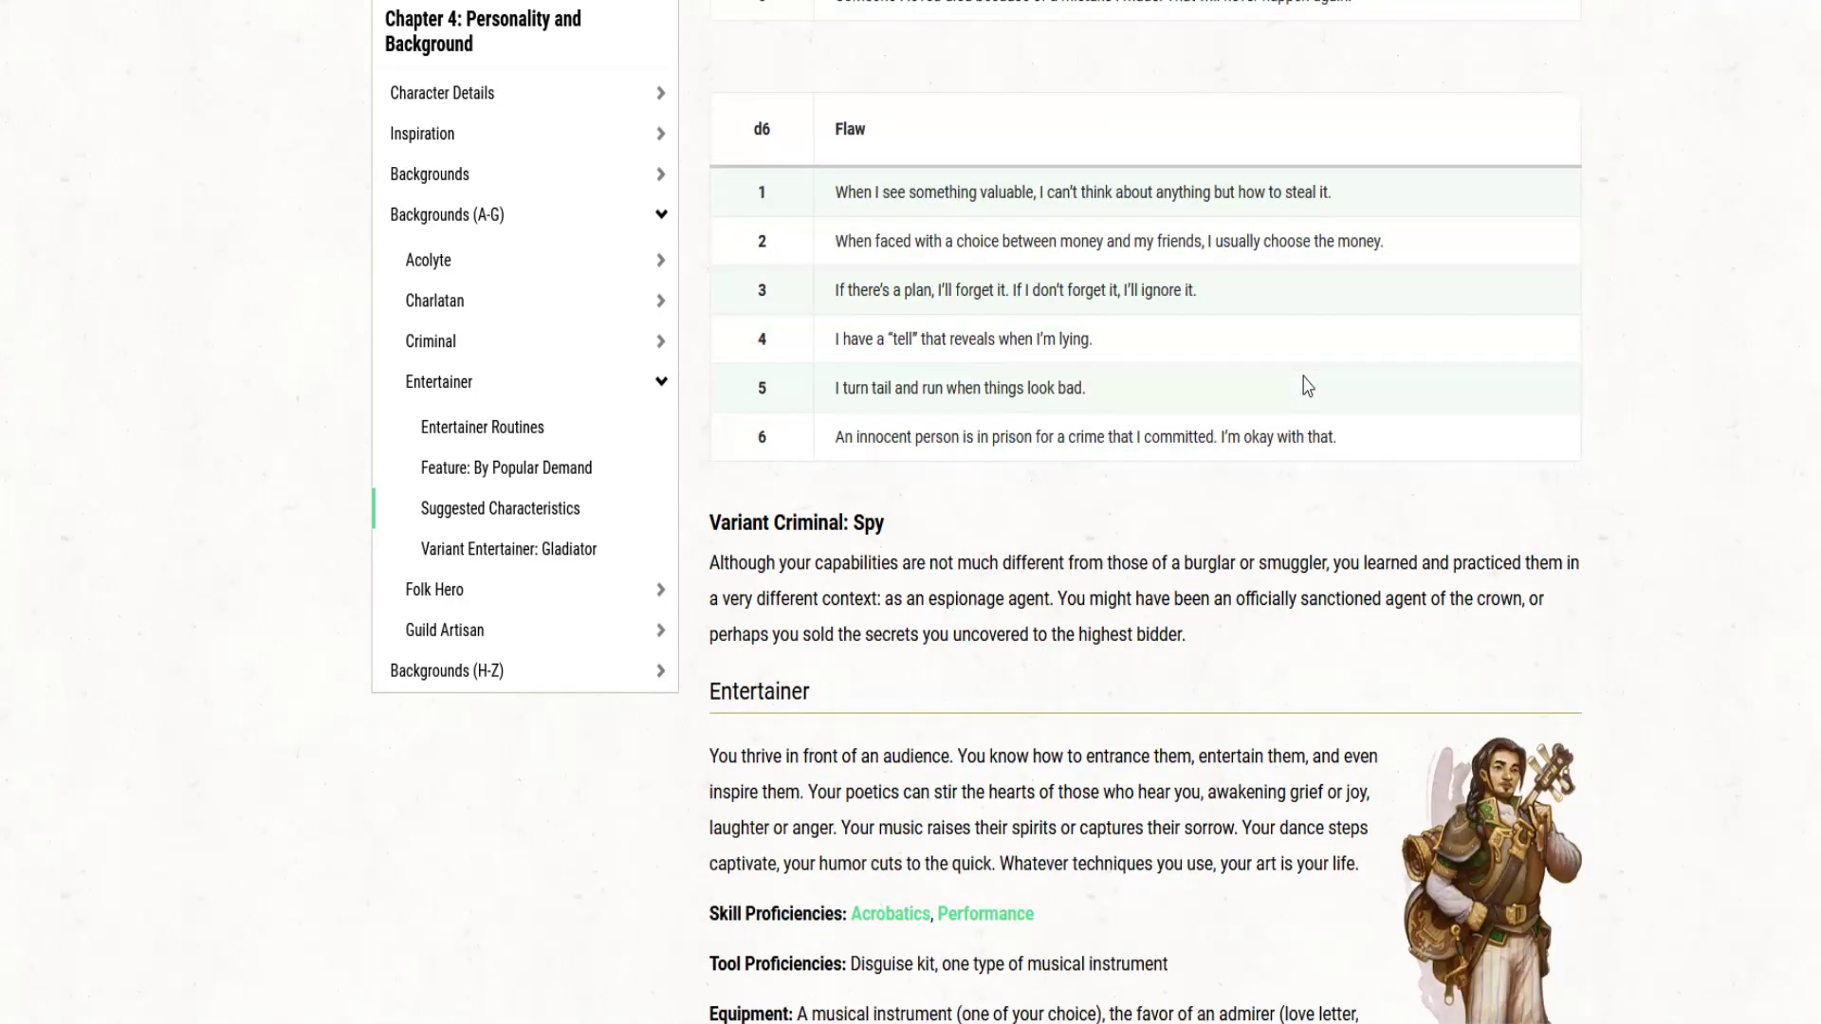
scroll(1307, 384, down, 2)
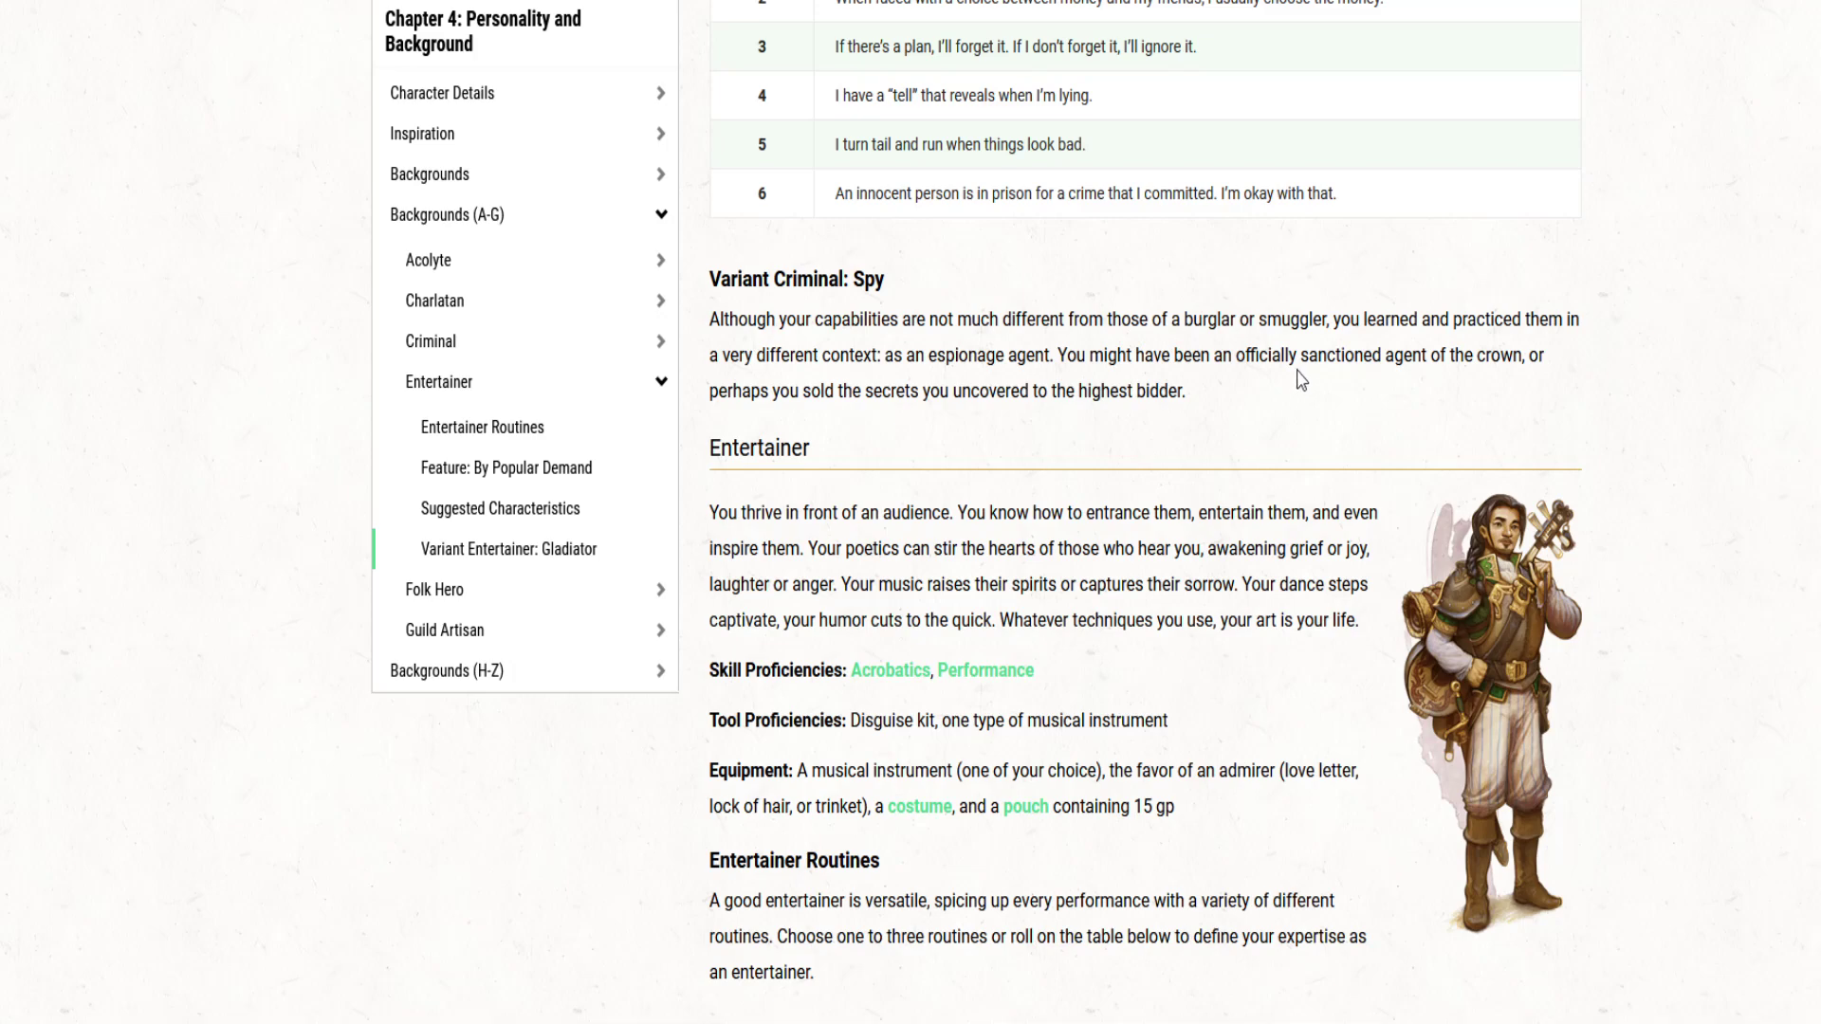
scroll(1311, 367, down, 3)
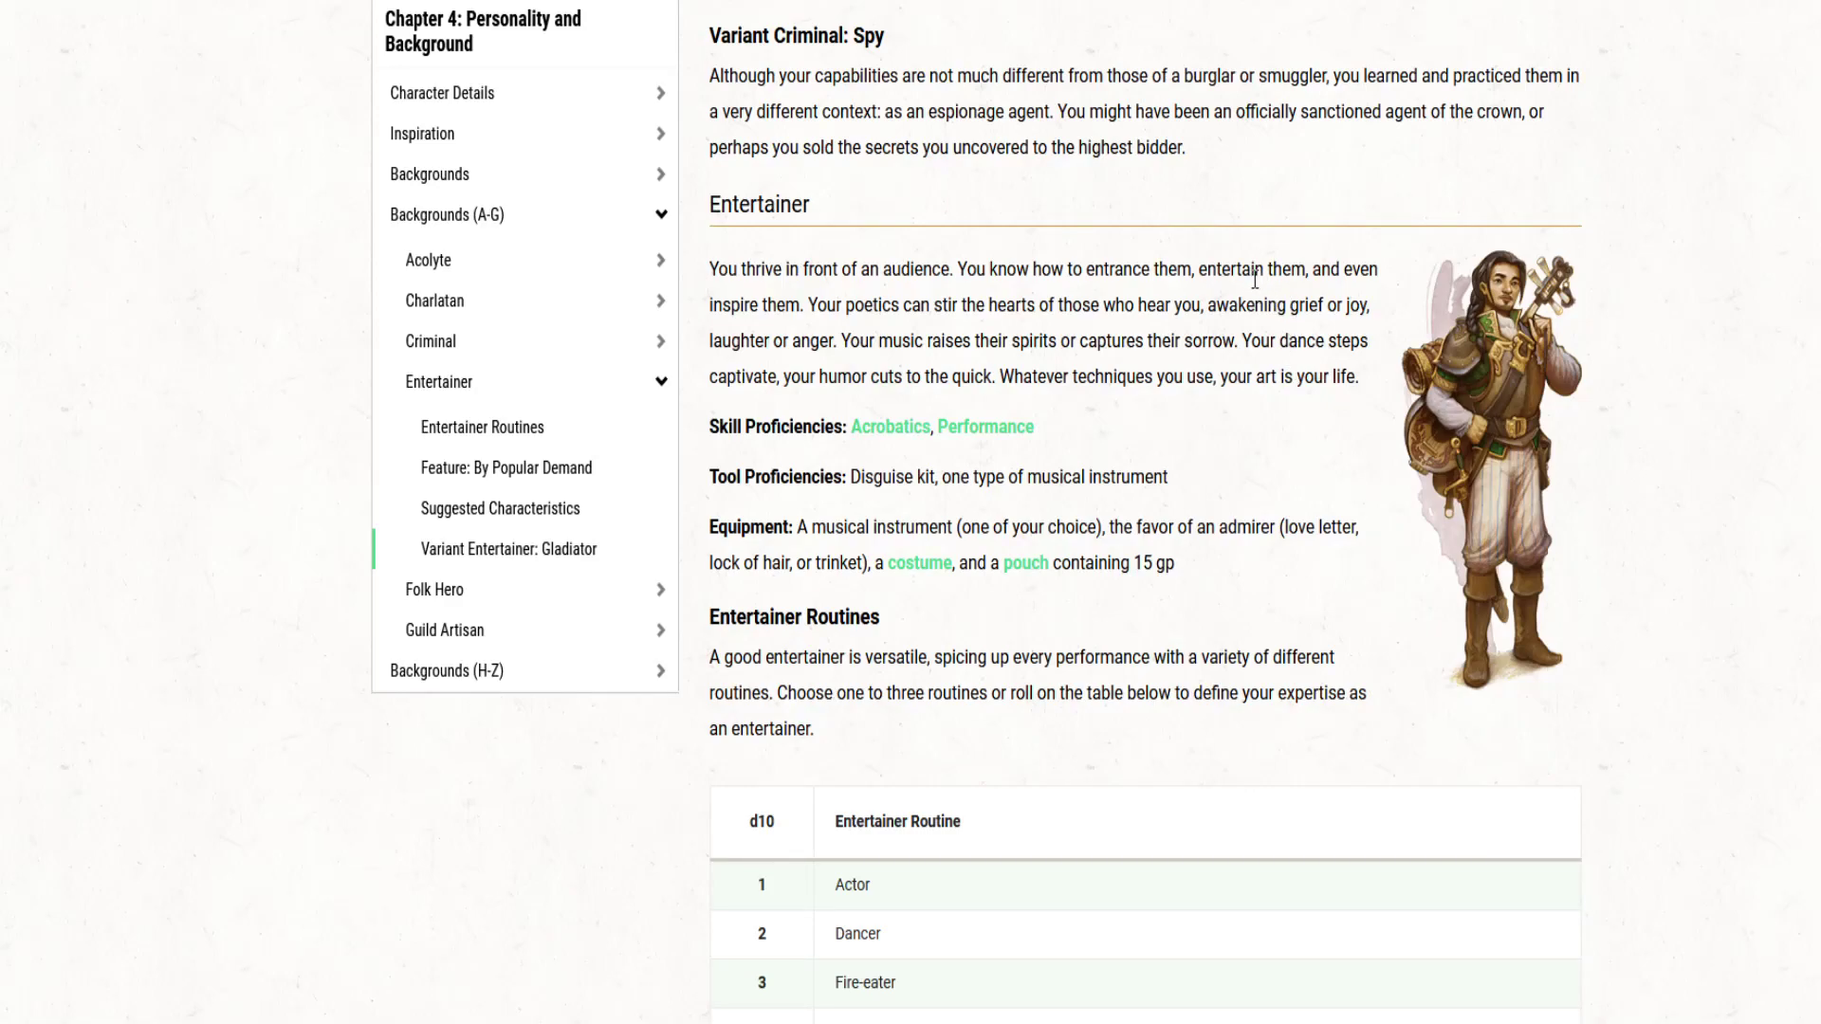
scroll(1254, 281, down, 3)
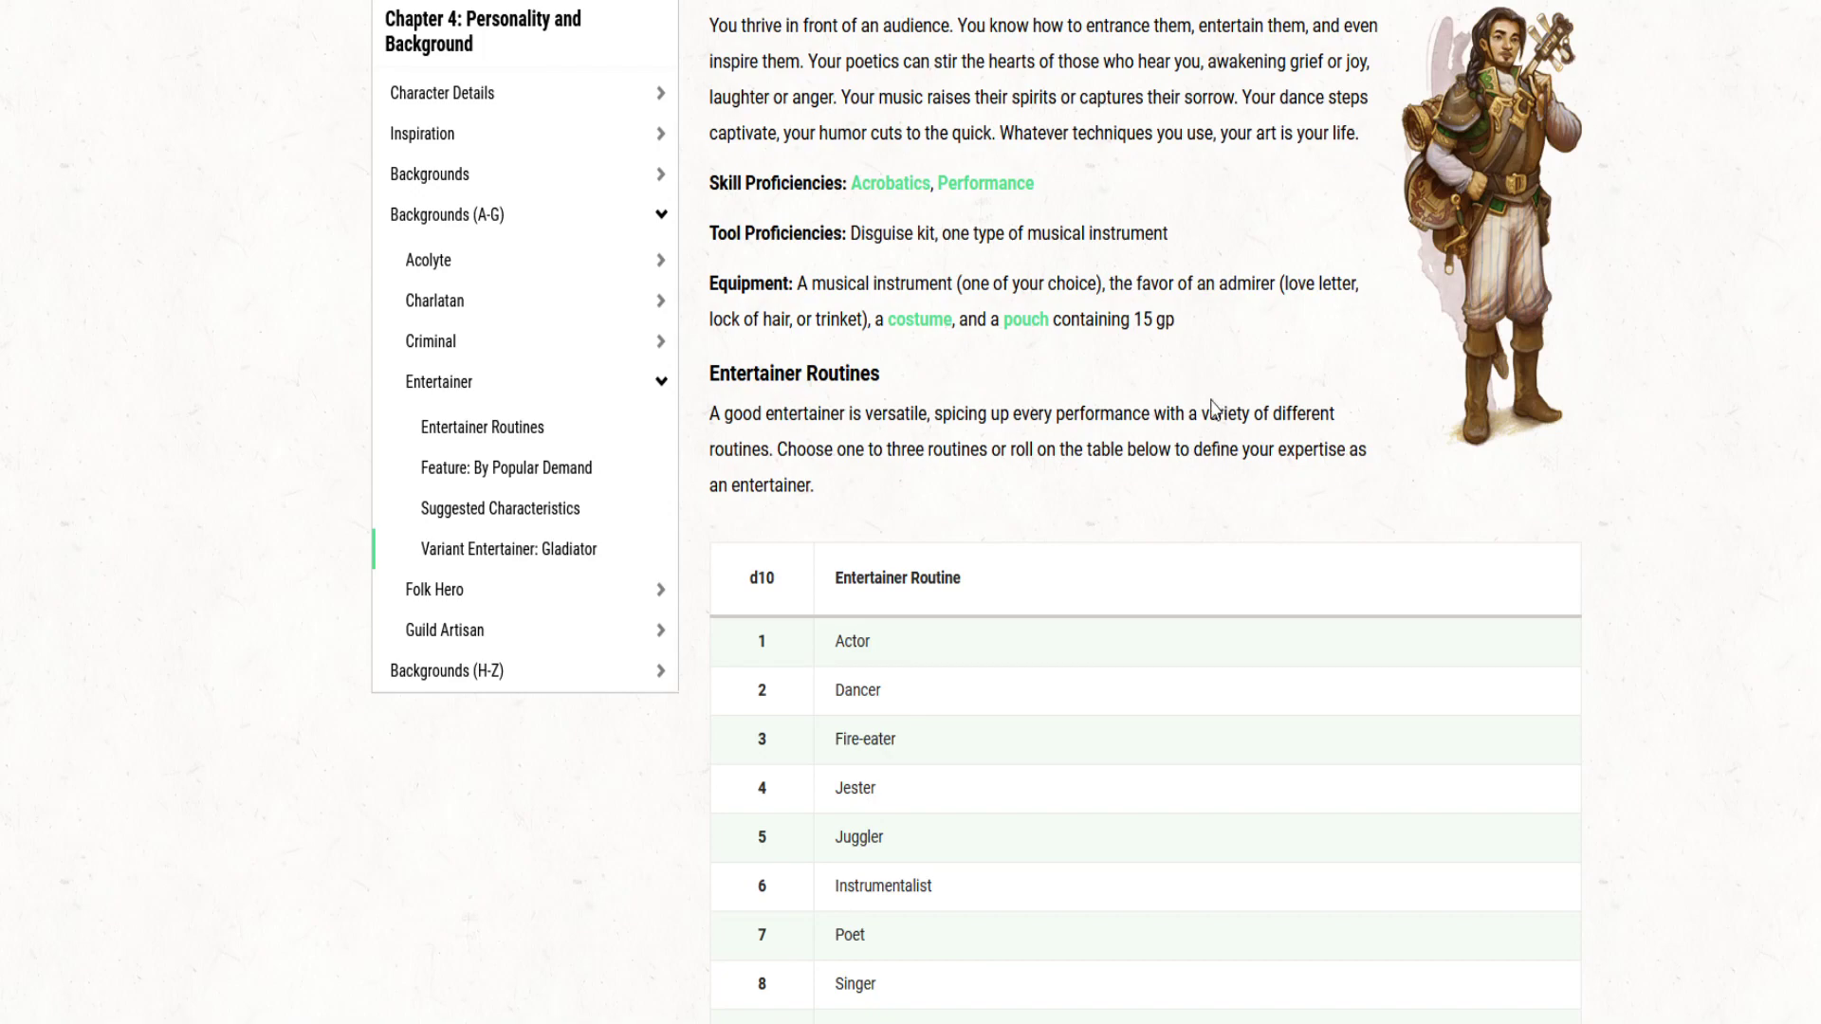
scroll(1233, 389, down, 12)
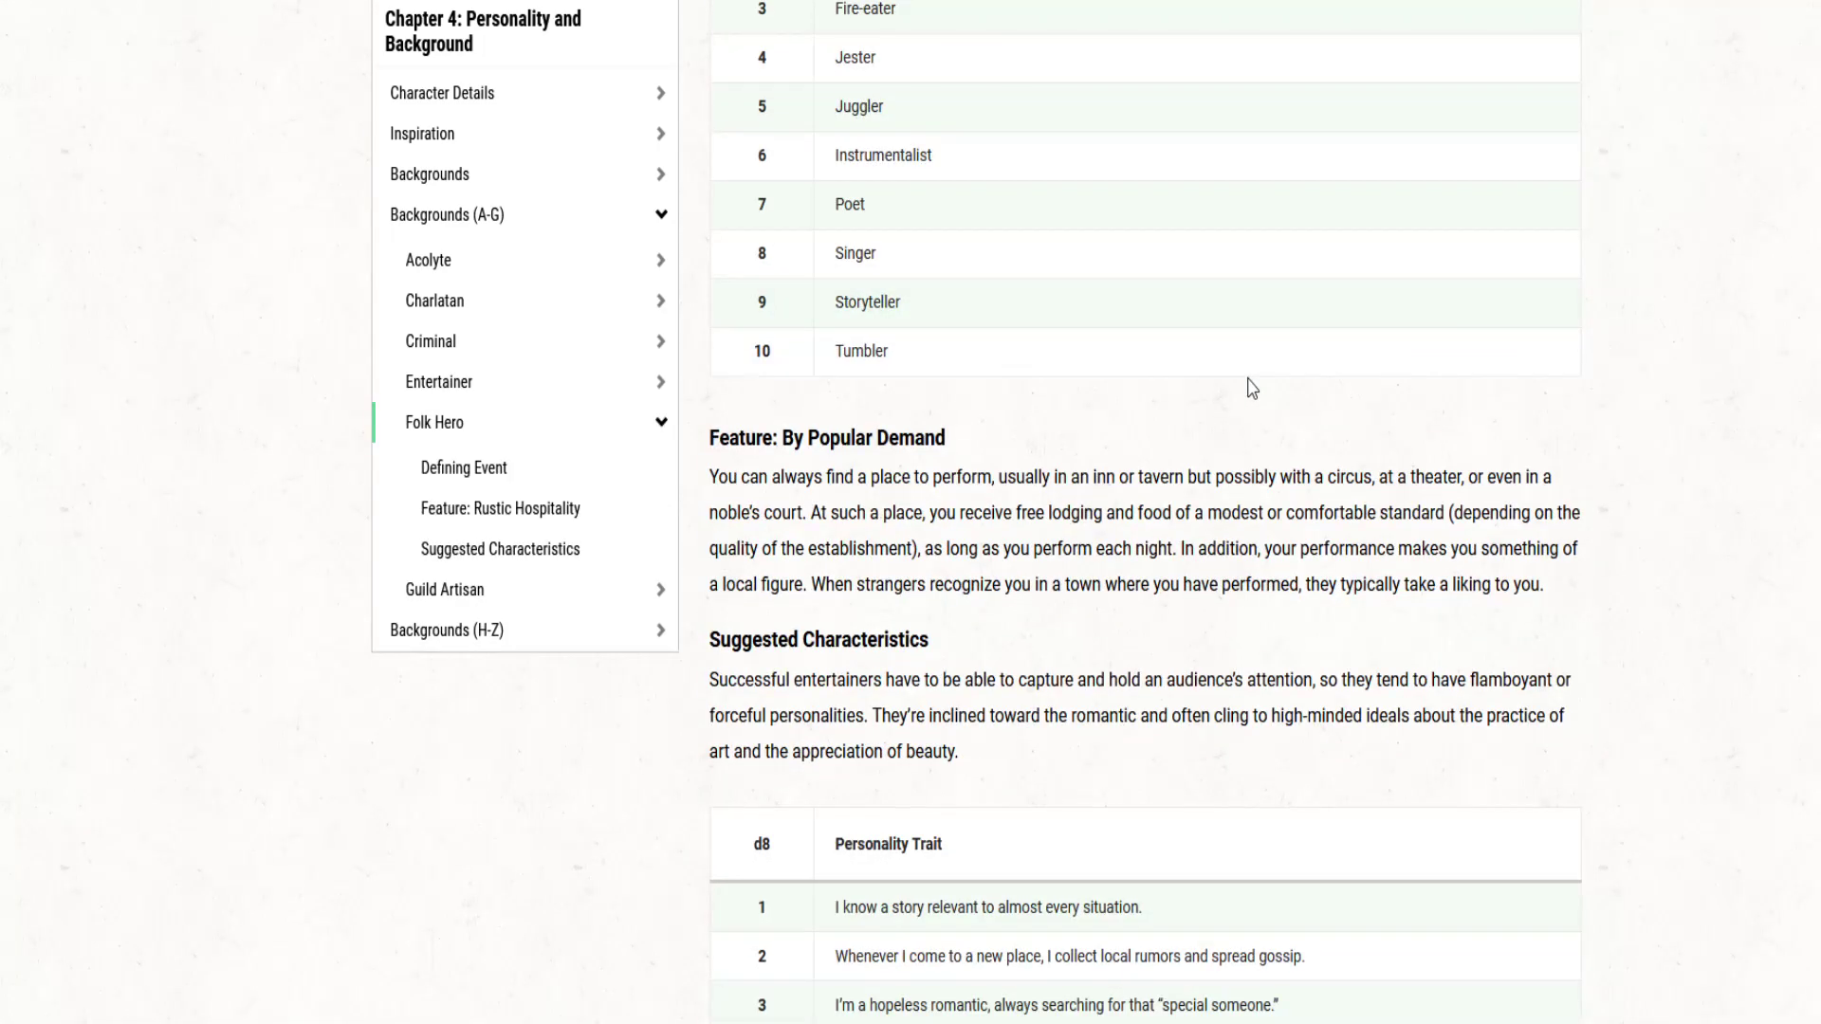
scroll(1250, 387, down, 9)
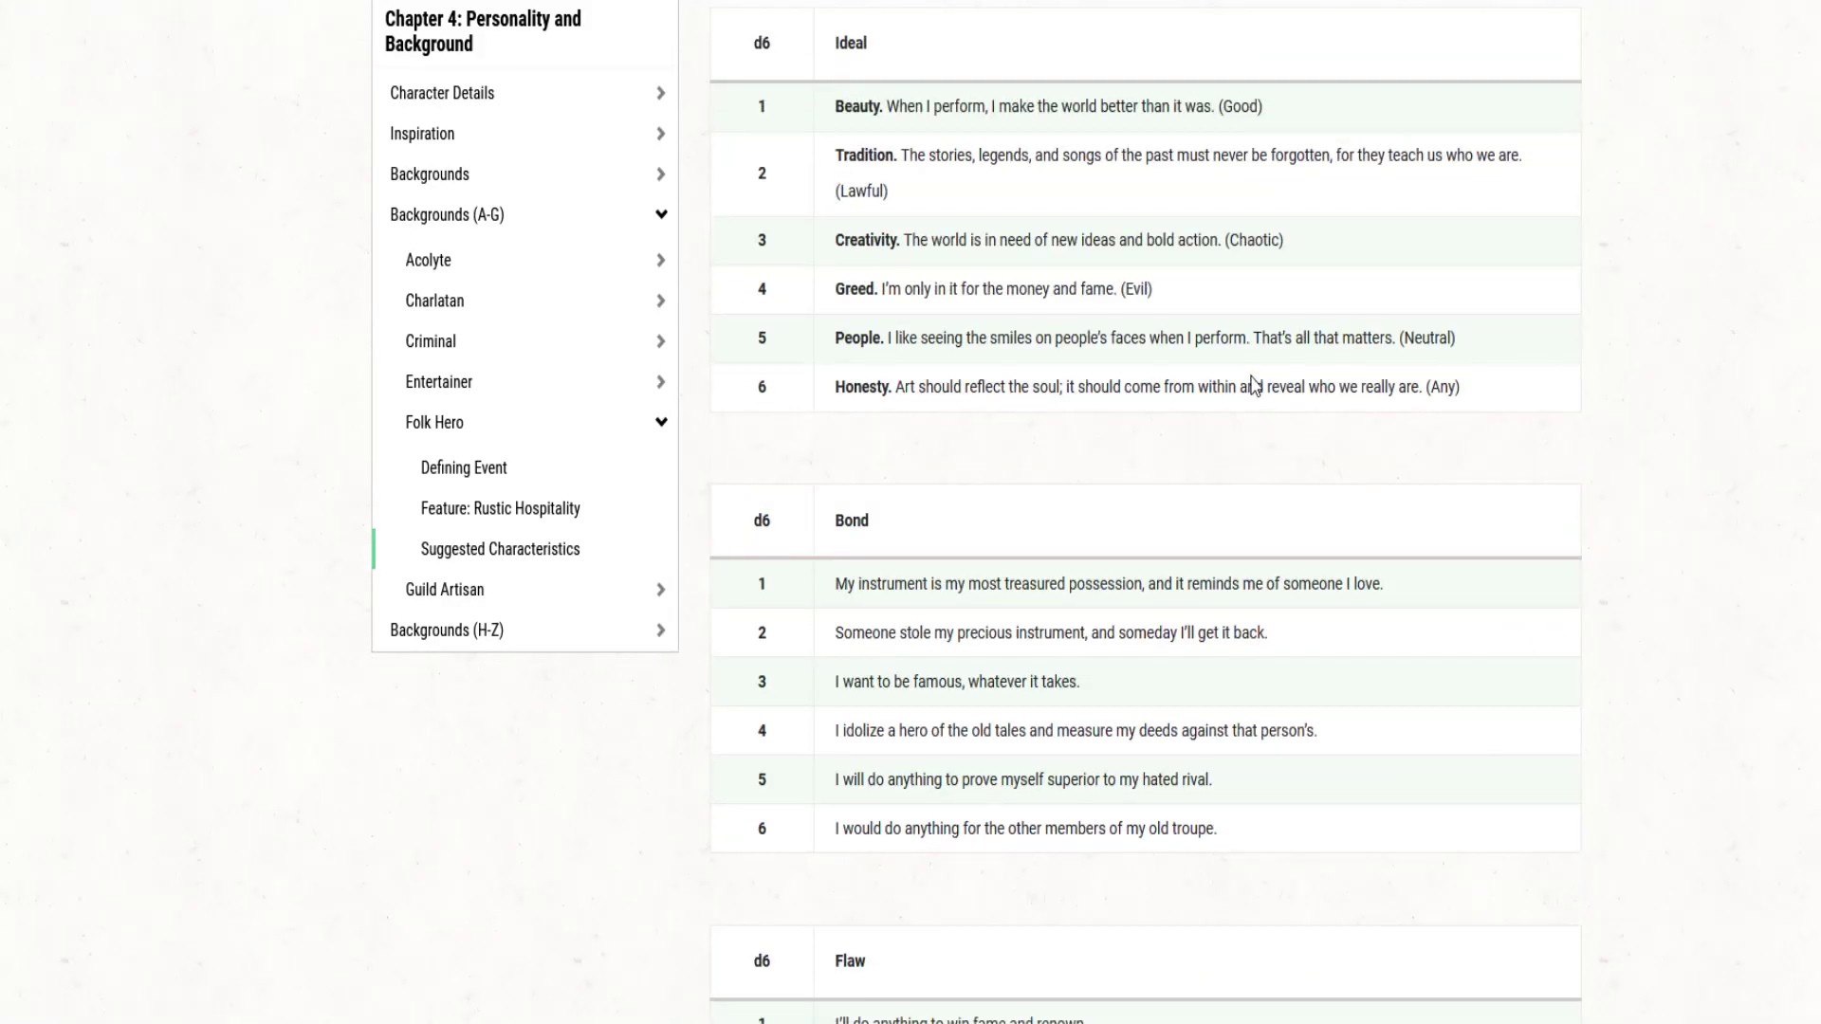
scroll(1257, 379, down, 10)
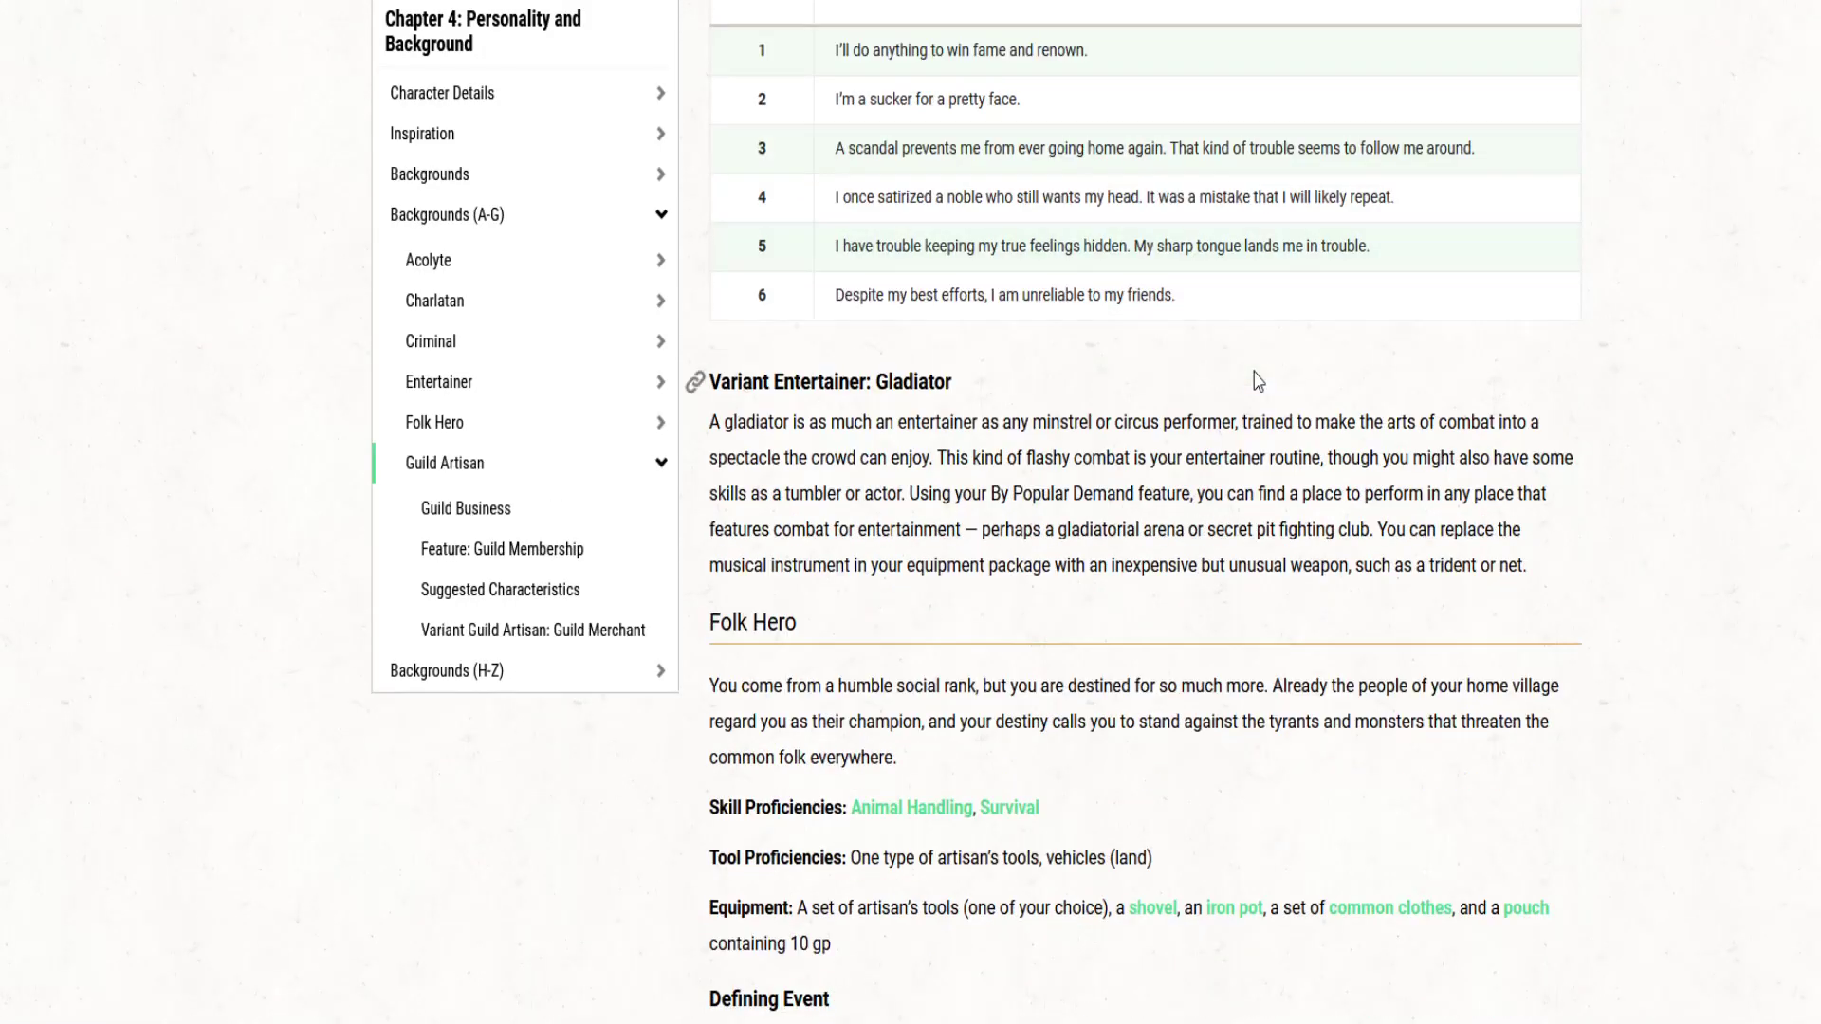
Step: Examine the Folk Hero and Guild Artisan backgrounds, including their proficiencies, defining events, guild businesses, features and suggested characteristics
scroll(1257, 382, down, 4)
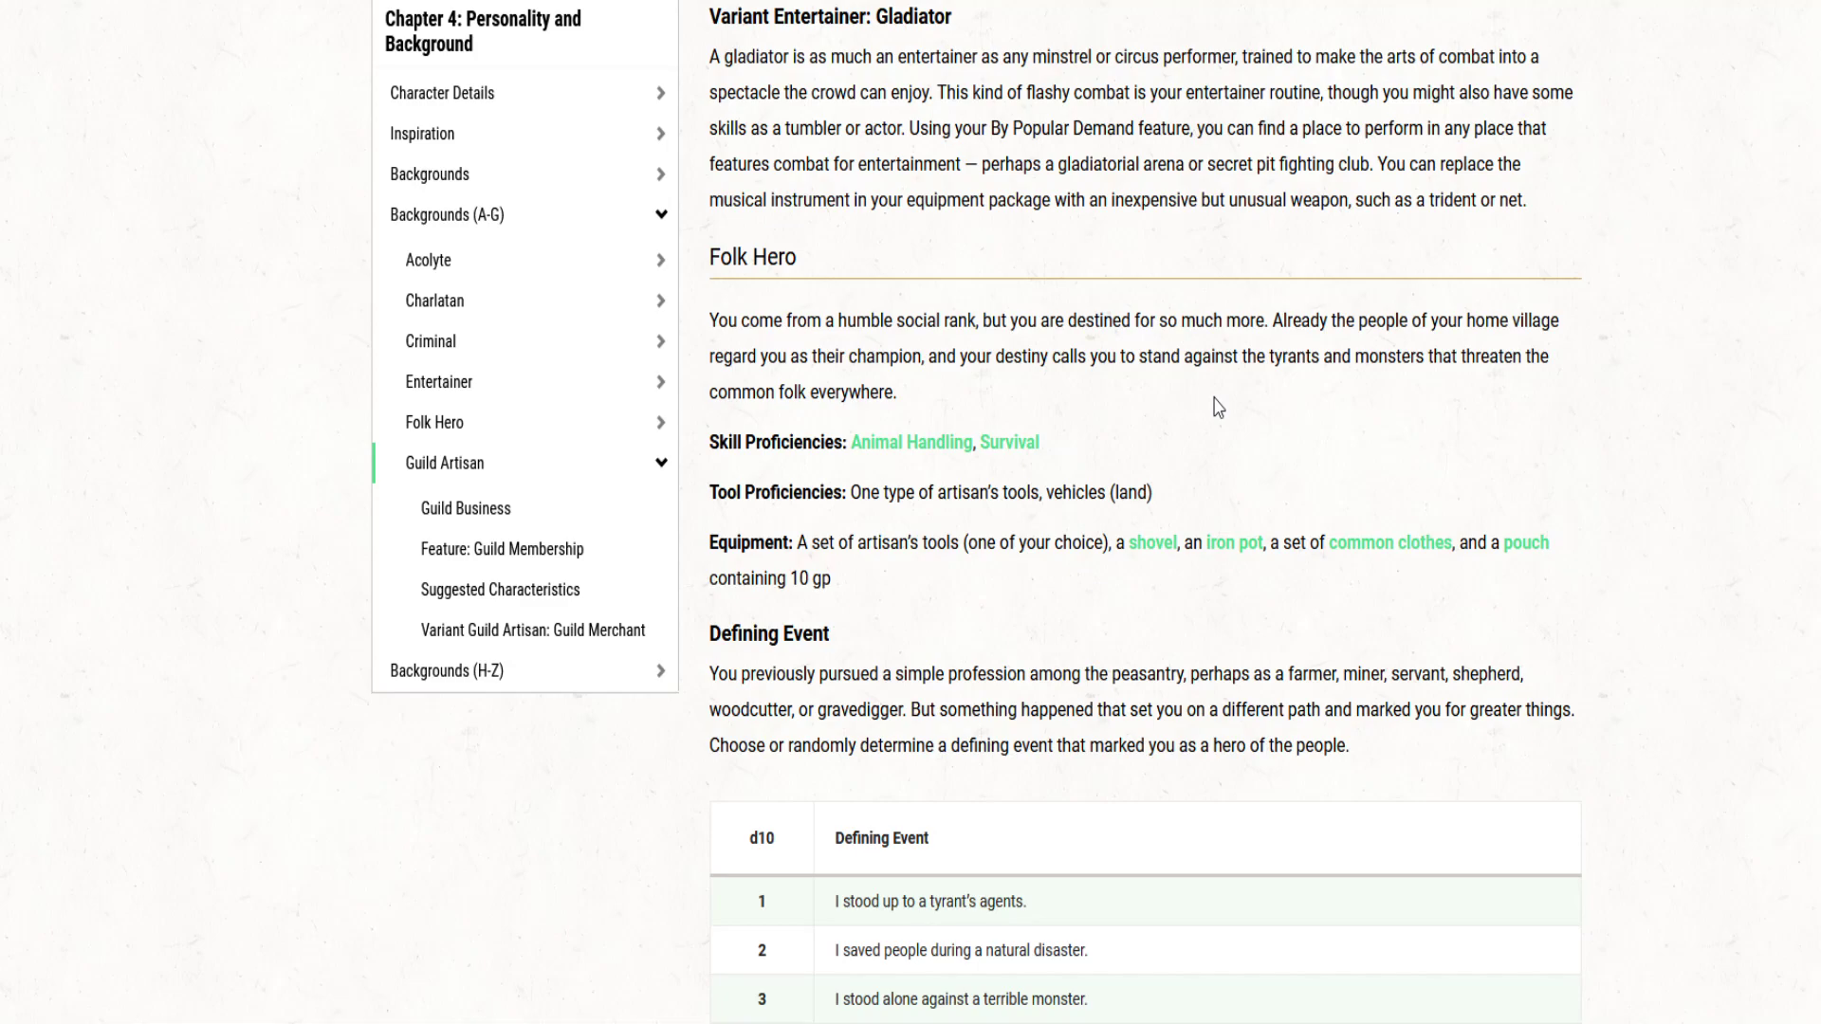
scroll(1219, 408, down, 4)
scroll(1213, 409, down, 15)
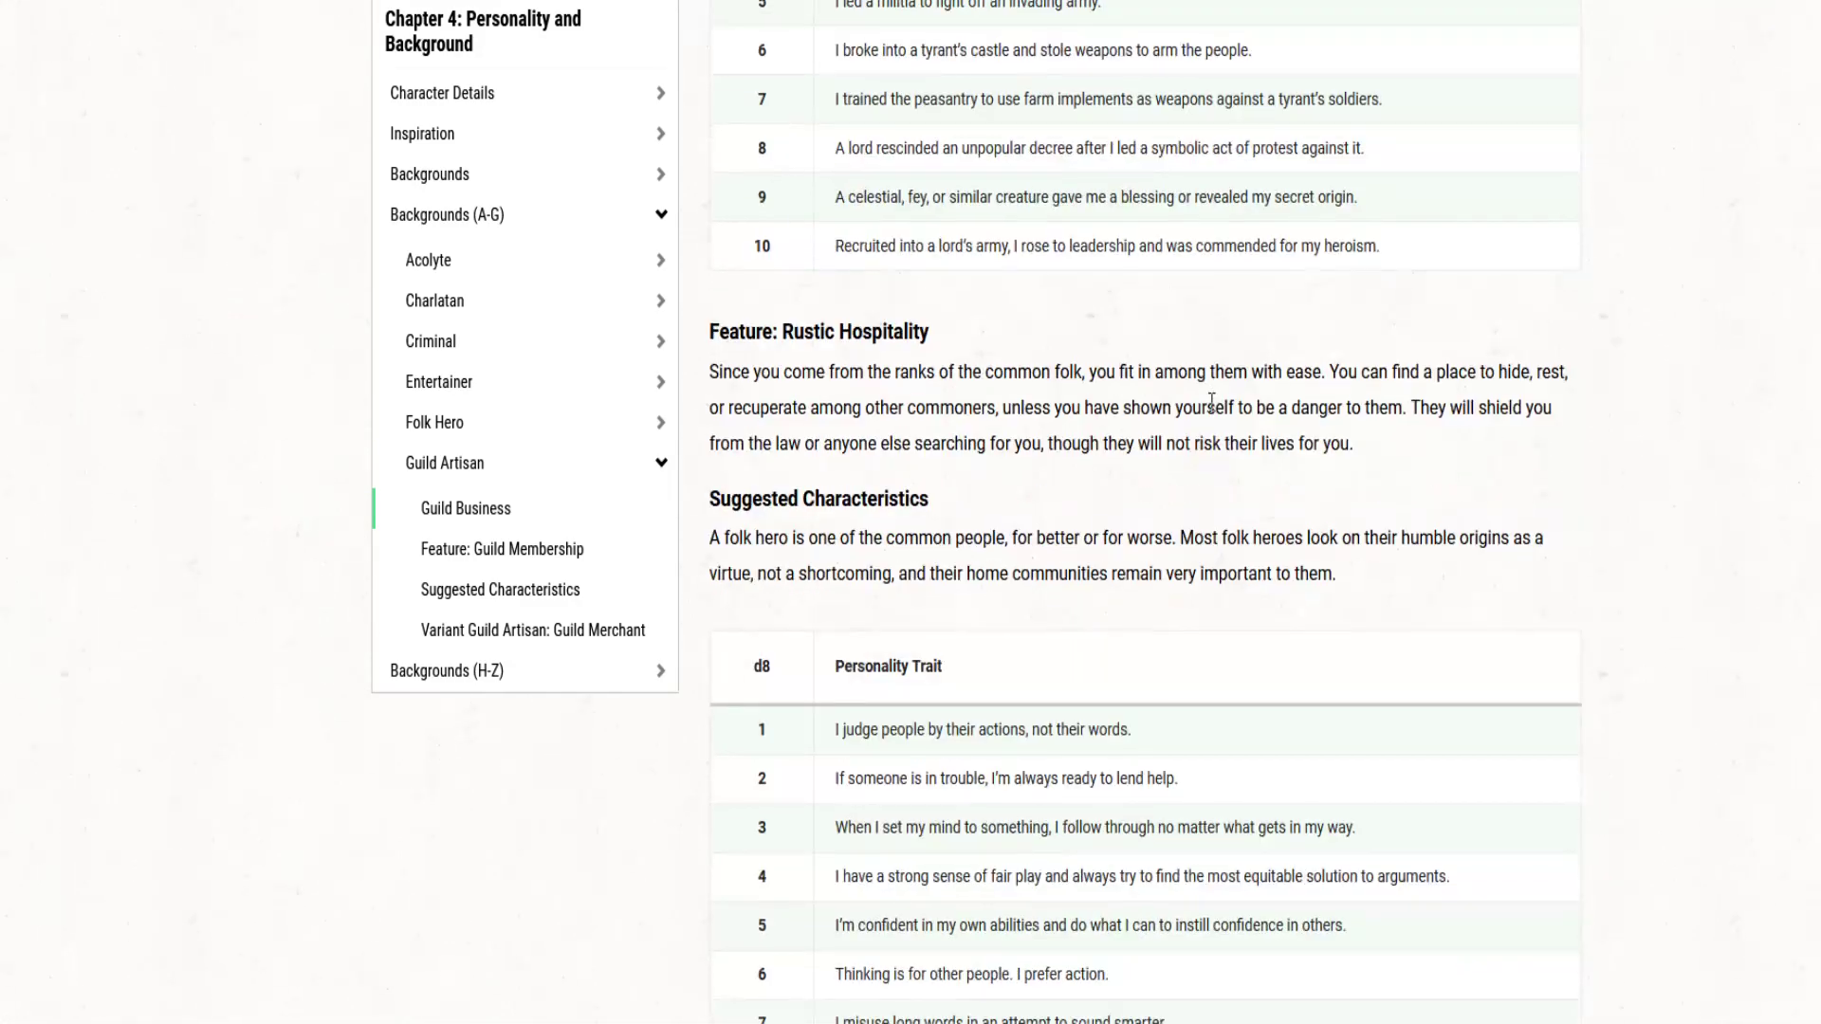
scroll(1202, 407, down, 14)
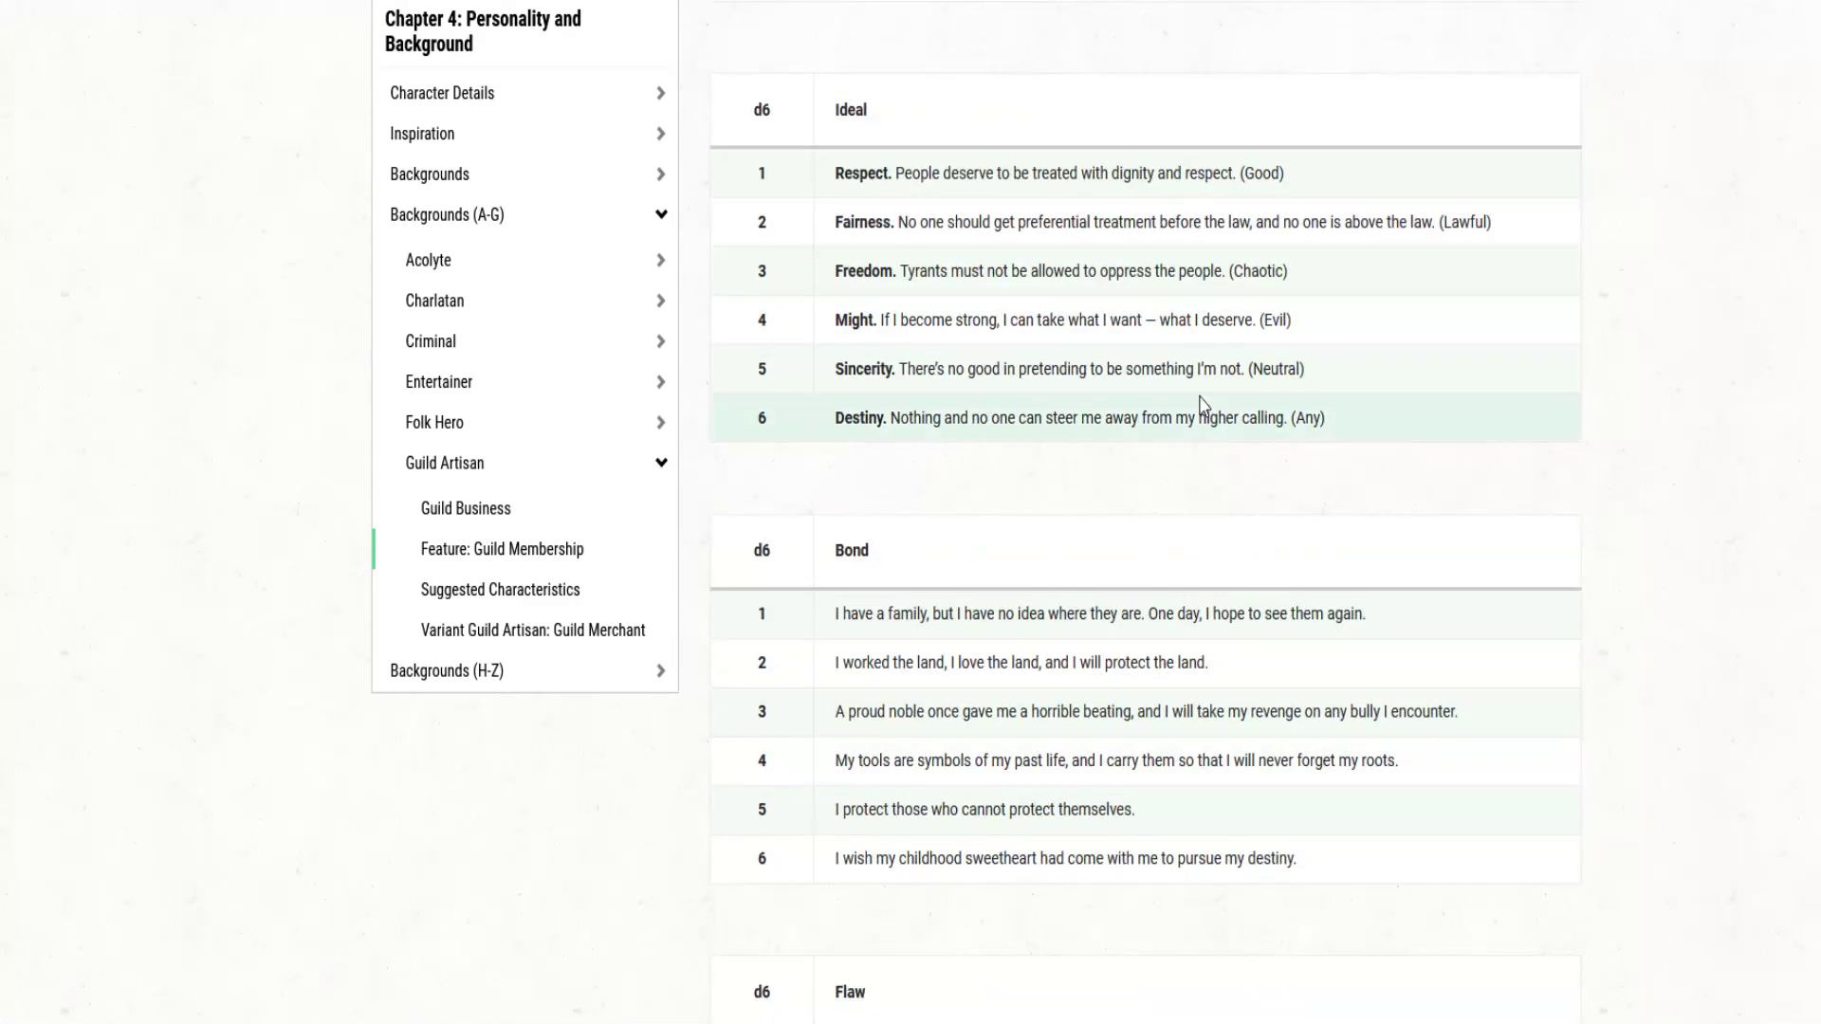
scroll(1191, 407, down, 3)
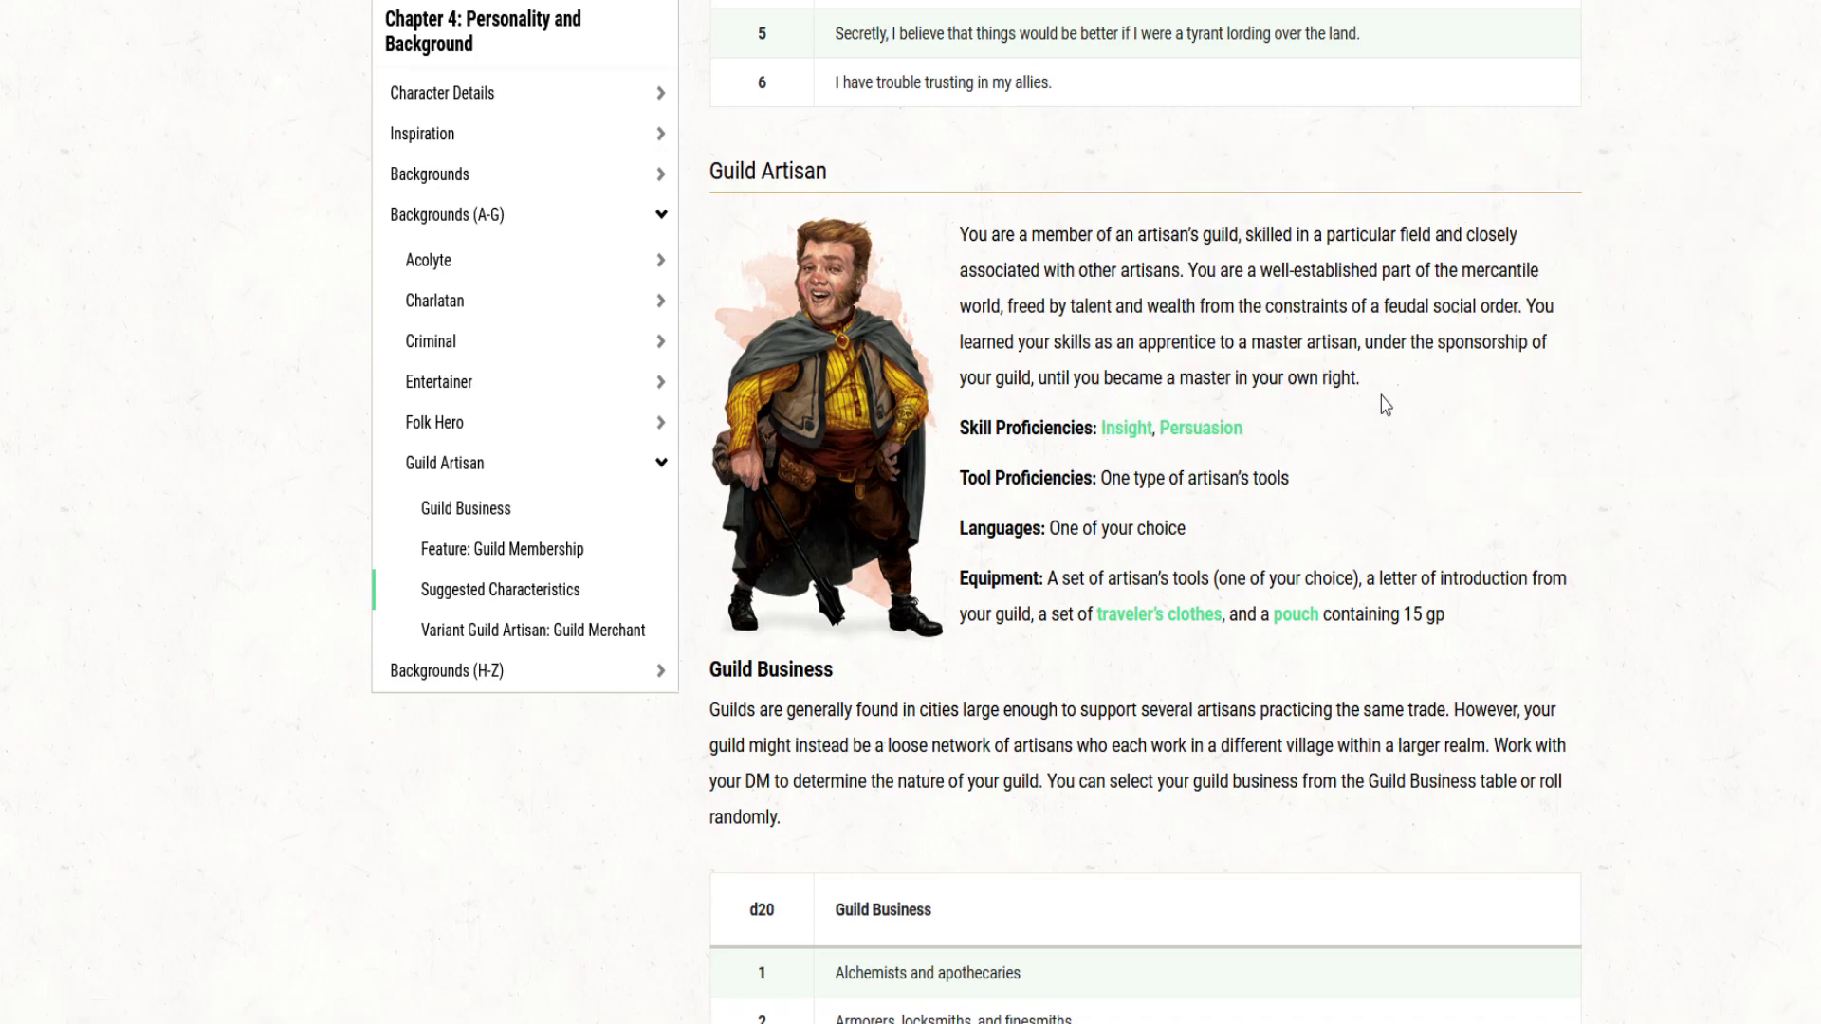
scroll(1372, 398, down, 5)
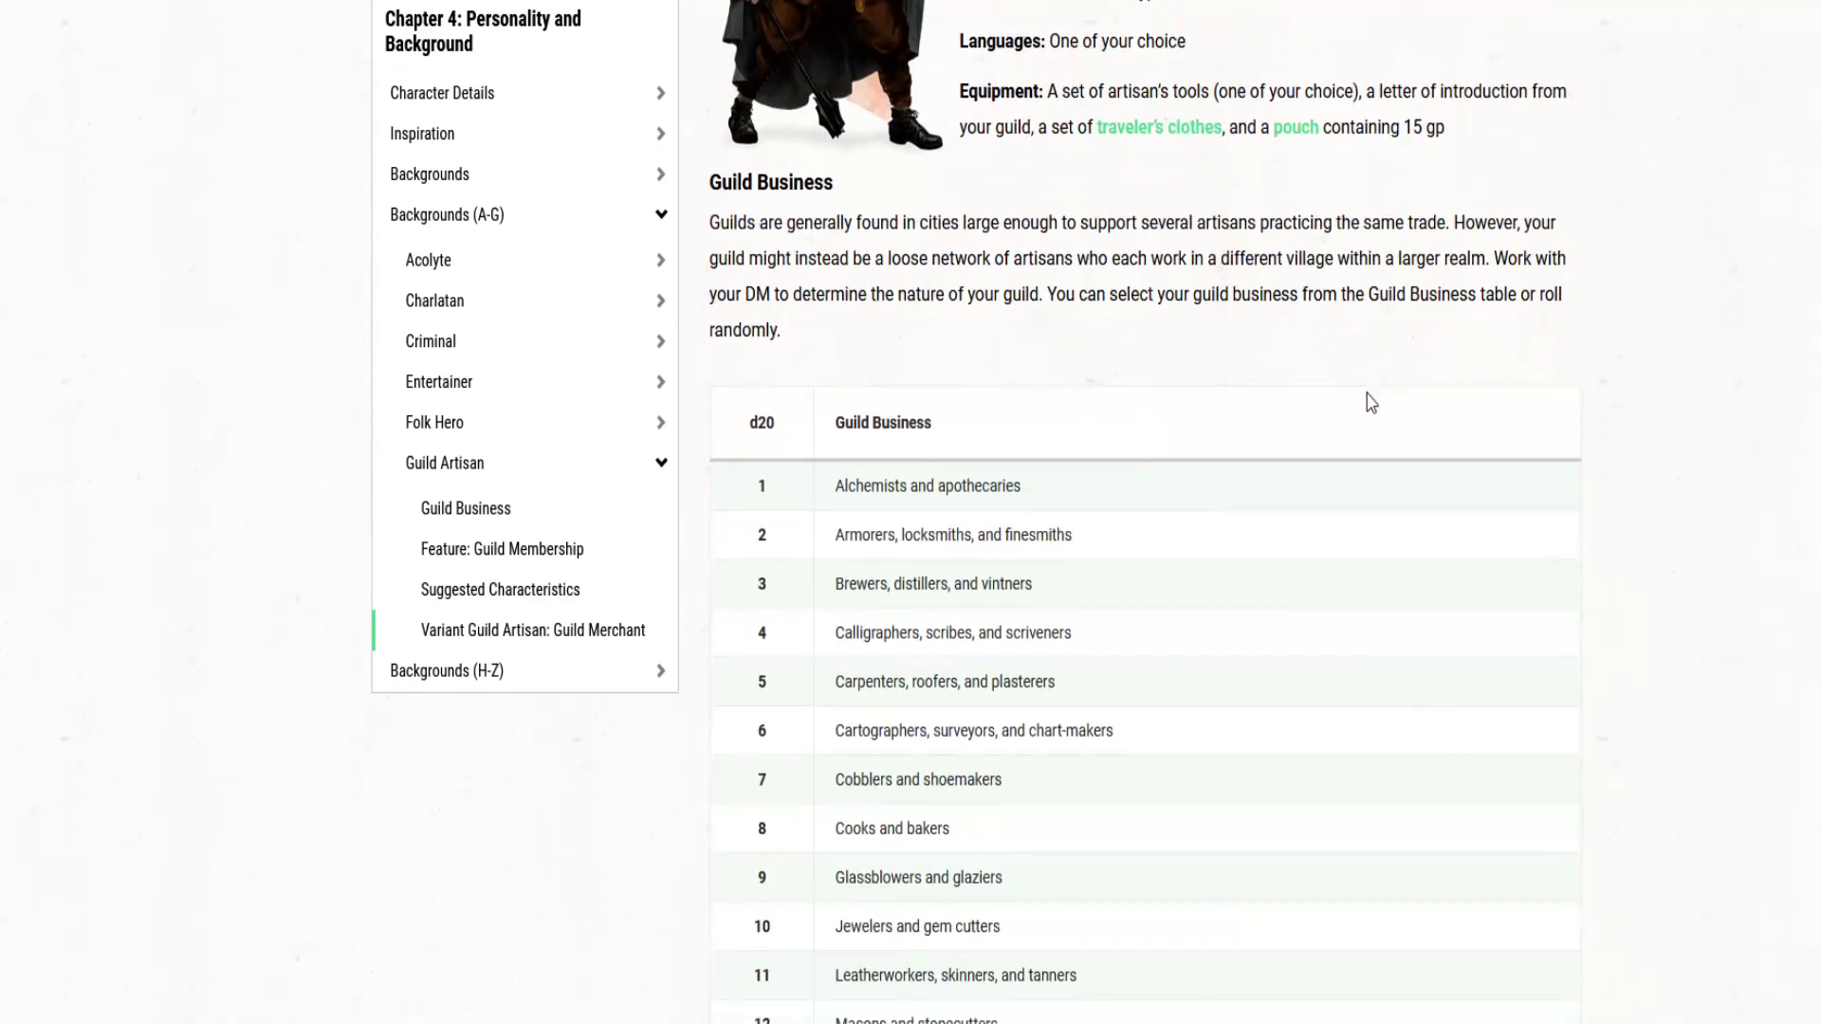
scroll(1366, 395, down, 6)
scroll(1366, 395, down, 11)
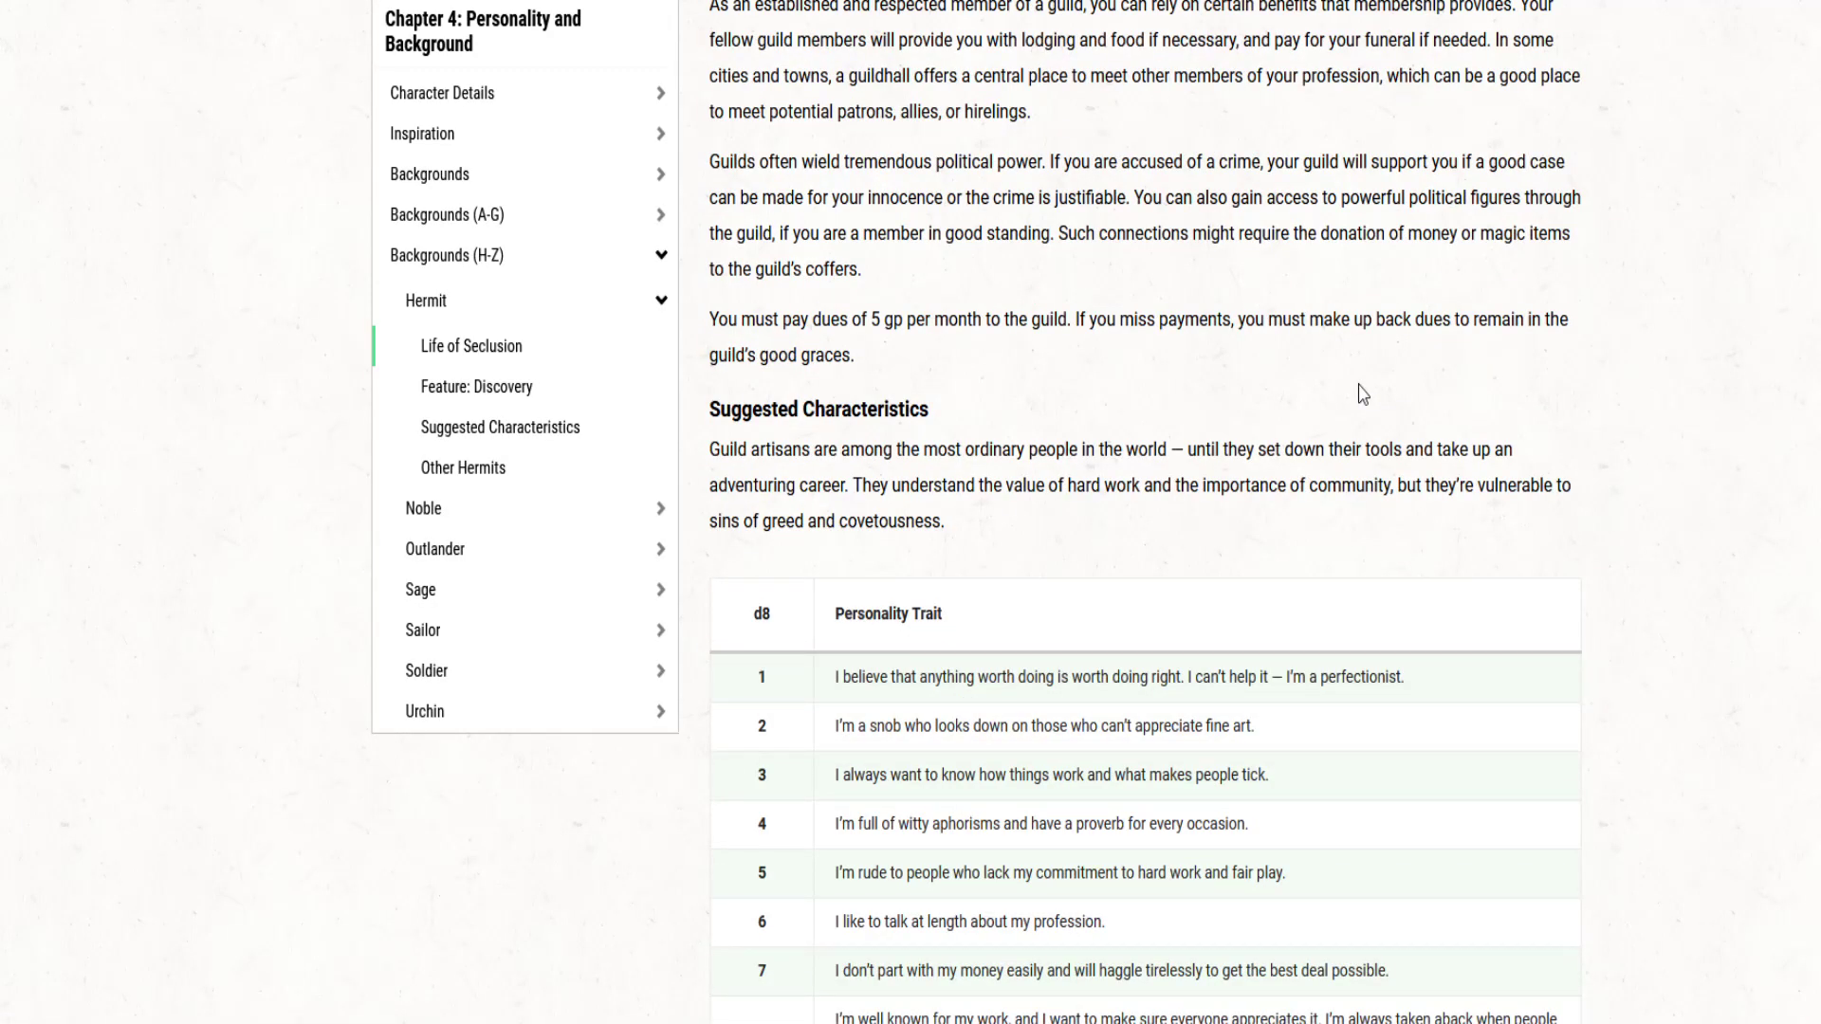
scroll(1363, 394, down, 14)
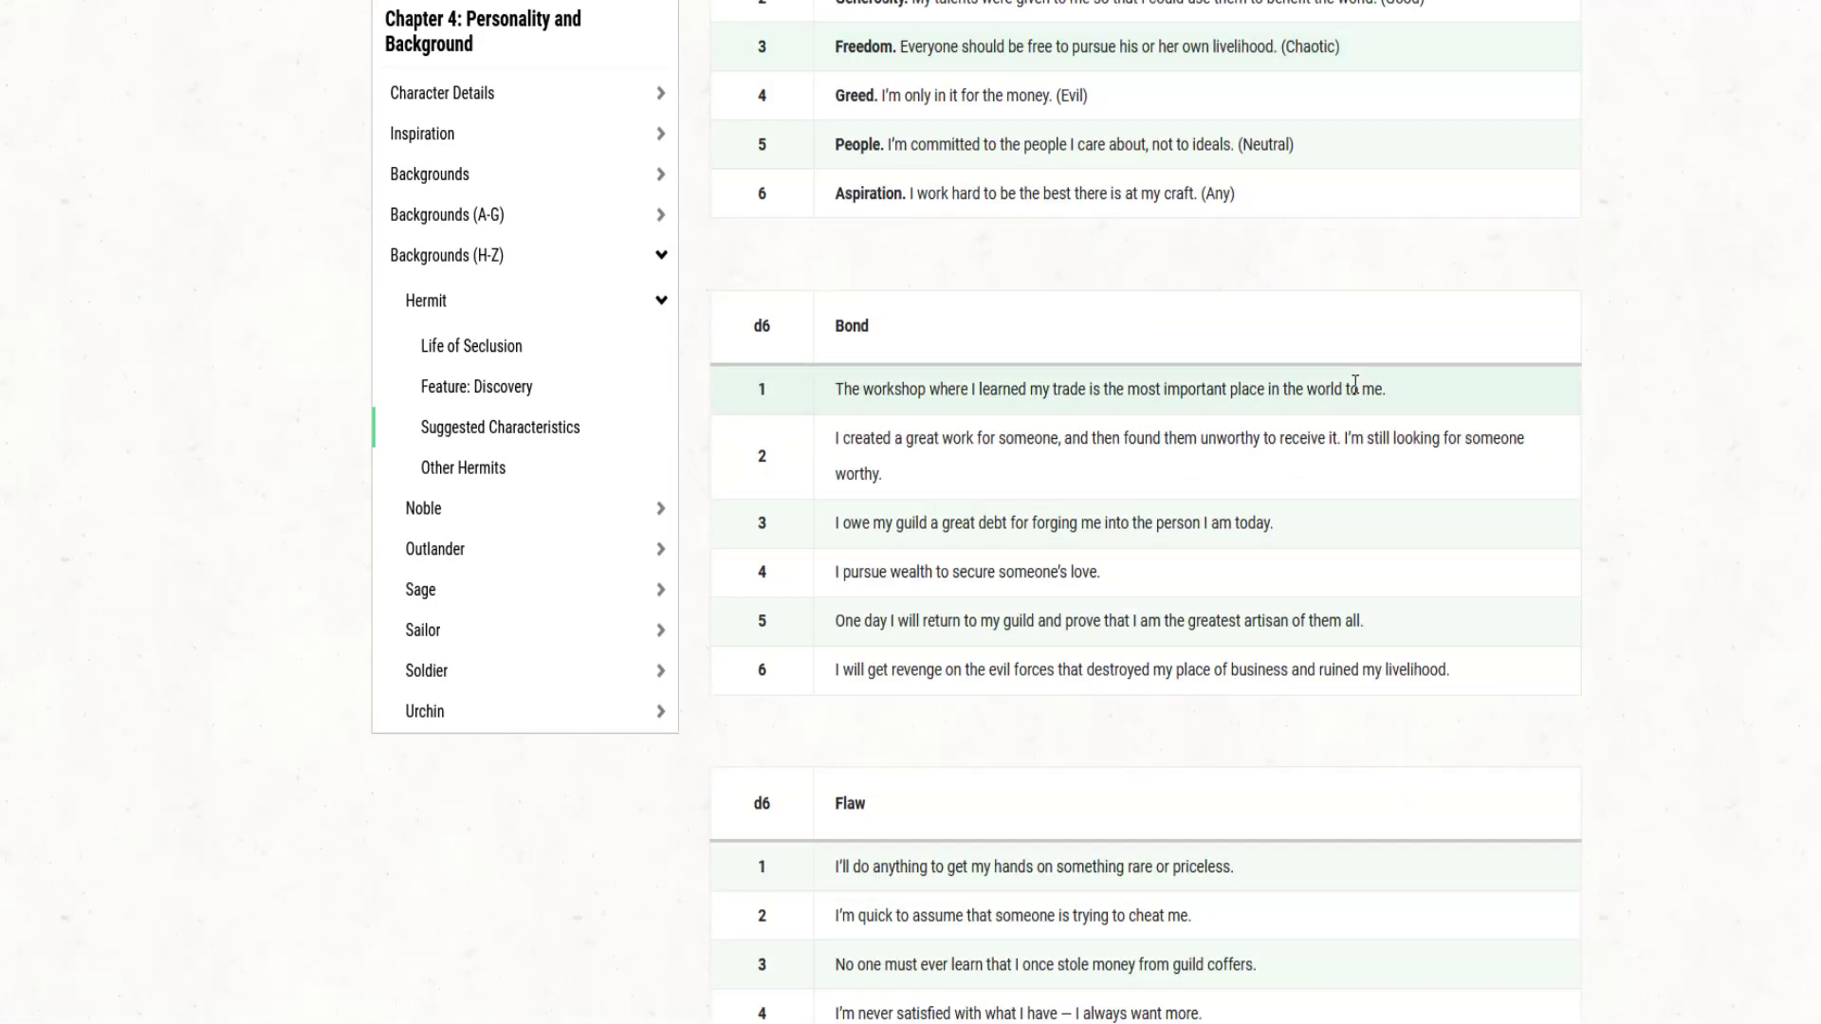
scroll(1354, 382, down, 14)
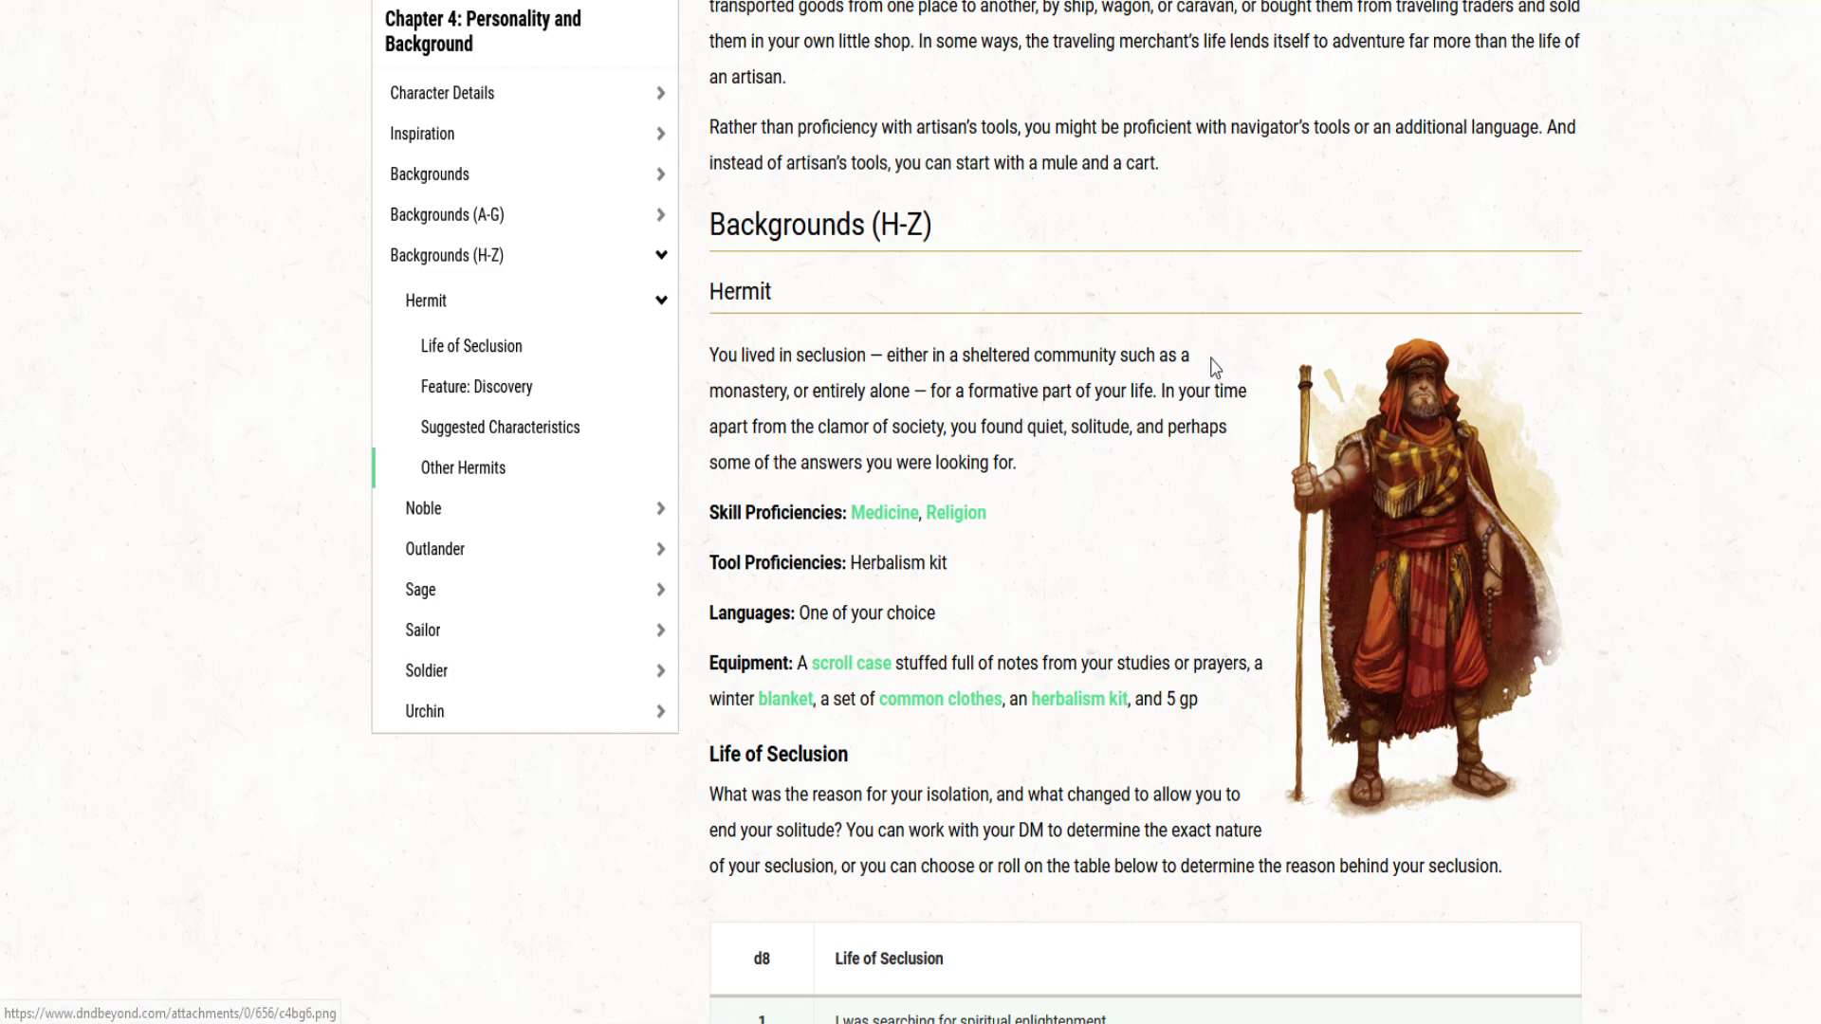
Step: Examine the Hermit background's proficiencies, equipment, Life of Seclusion table, Discovery feature, personality traits and ideals
scroll(1215, 366, down, 5)
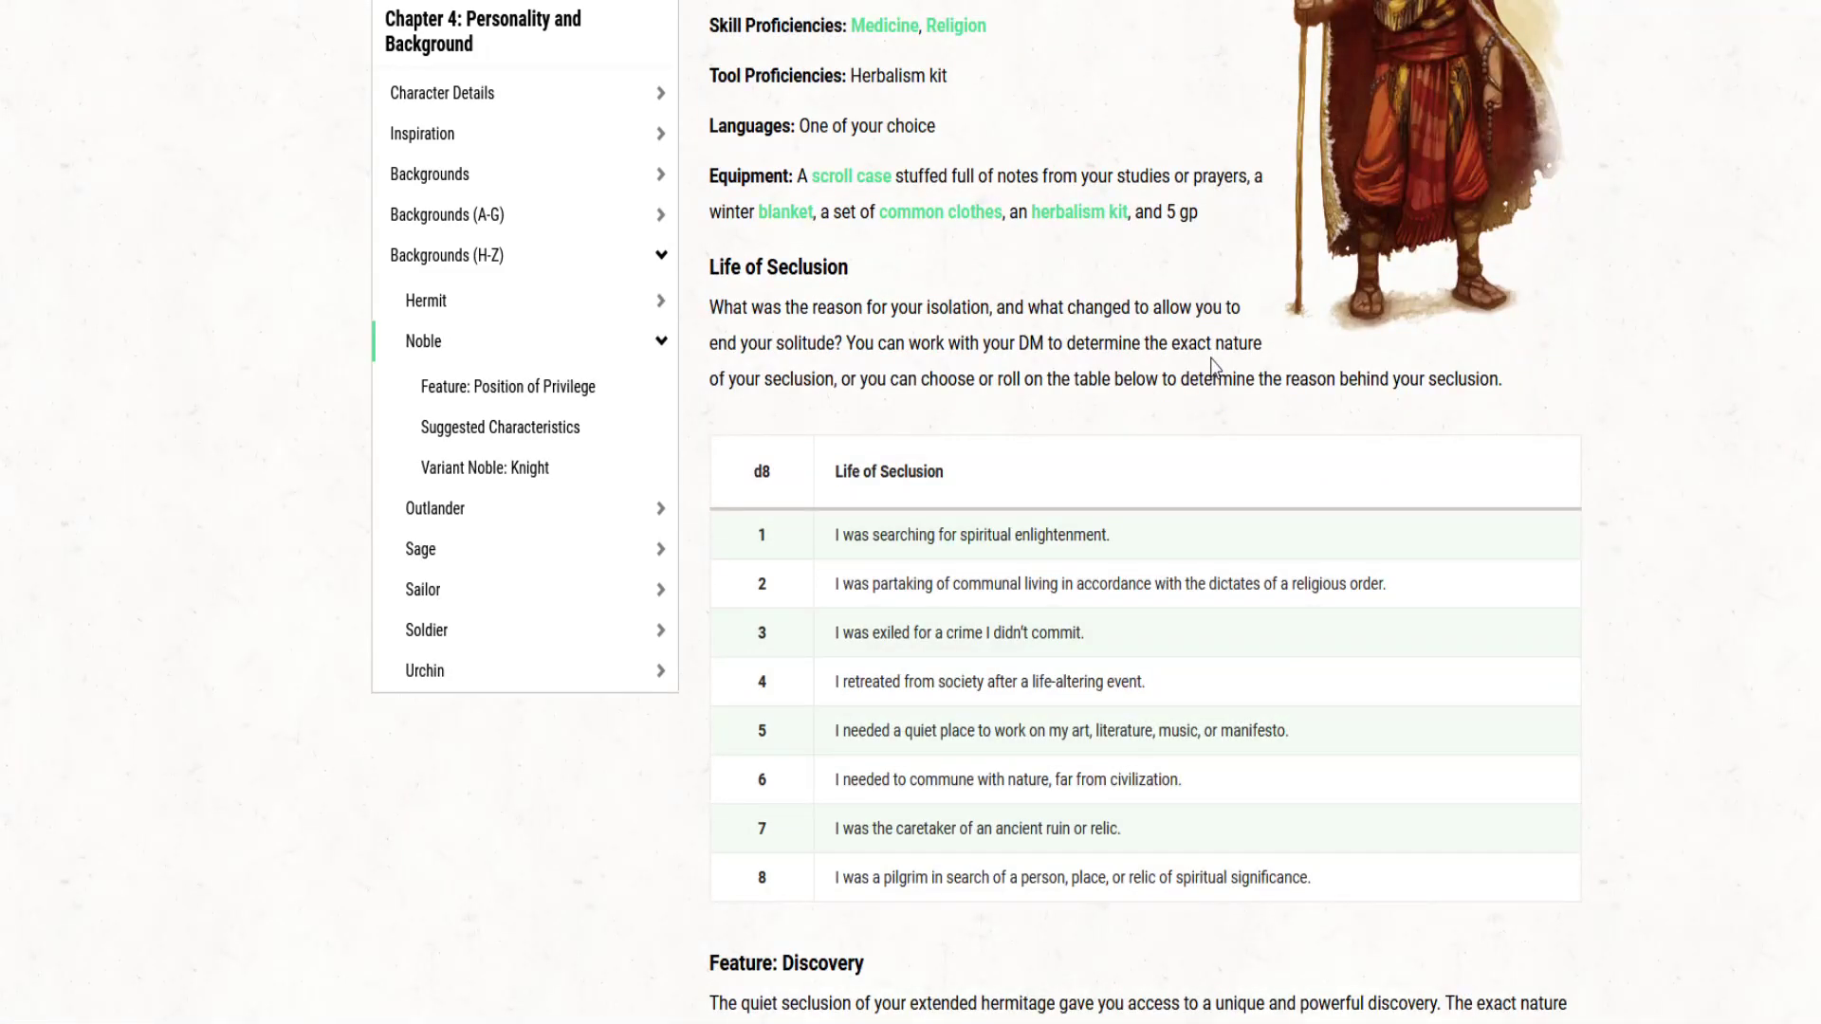
scroll(1211, 365, up, 1)
scroll(1204, 351, down, 5)
scroll(1185, 303, up, 4)
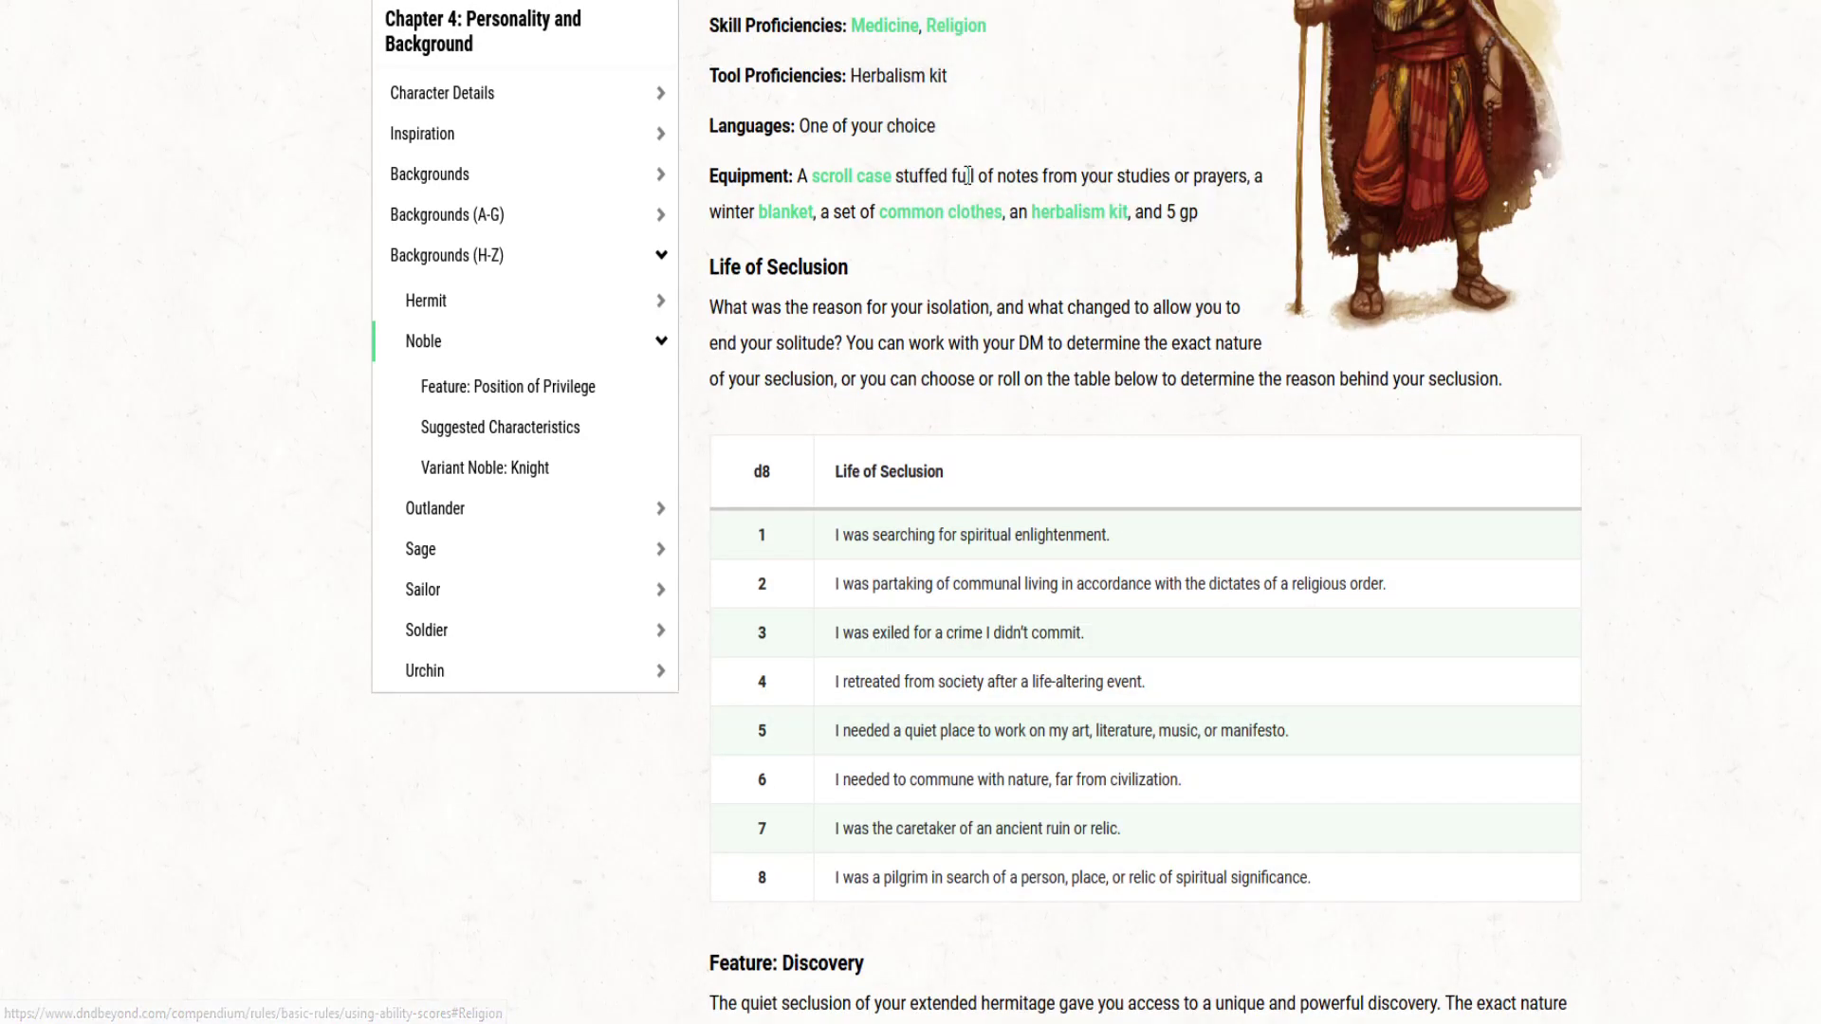
scroll(1261, 681, down, 6)
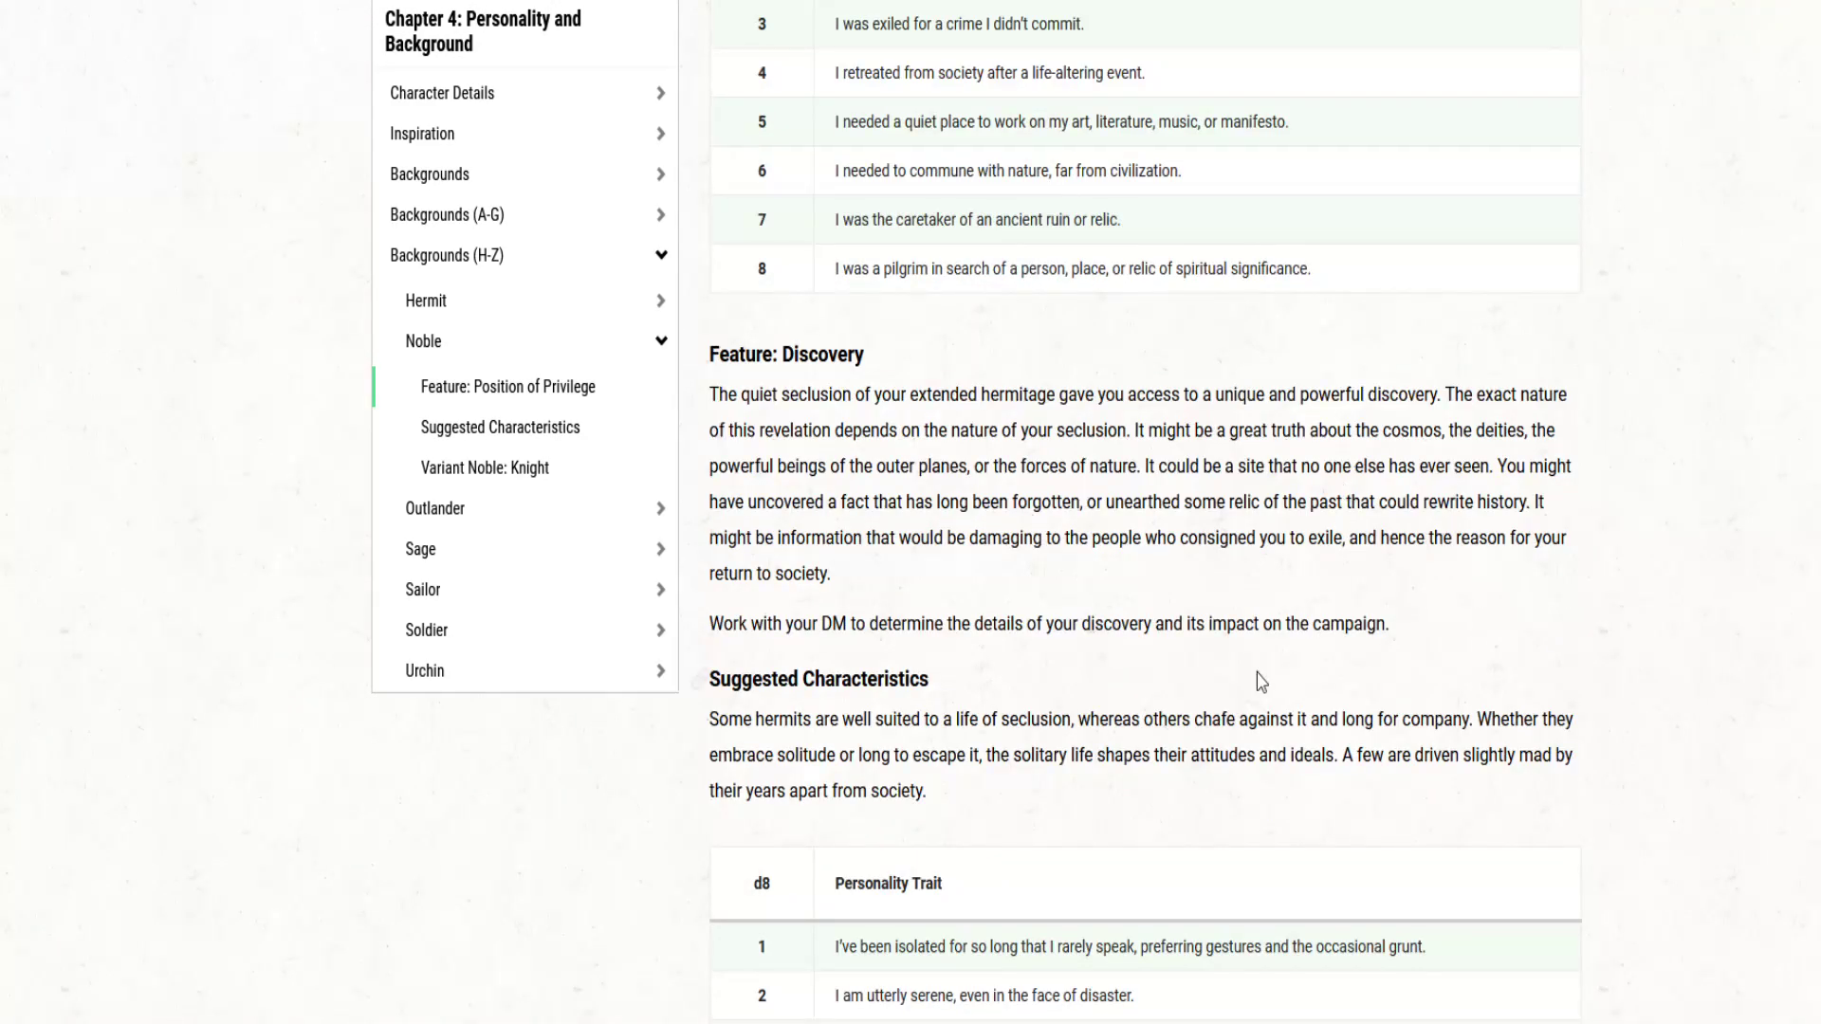
scroll(1261, 681, down, 2)
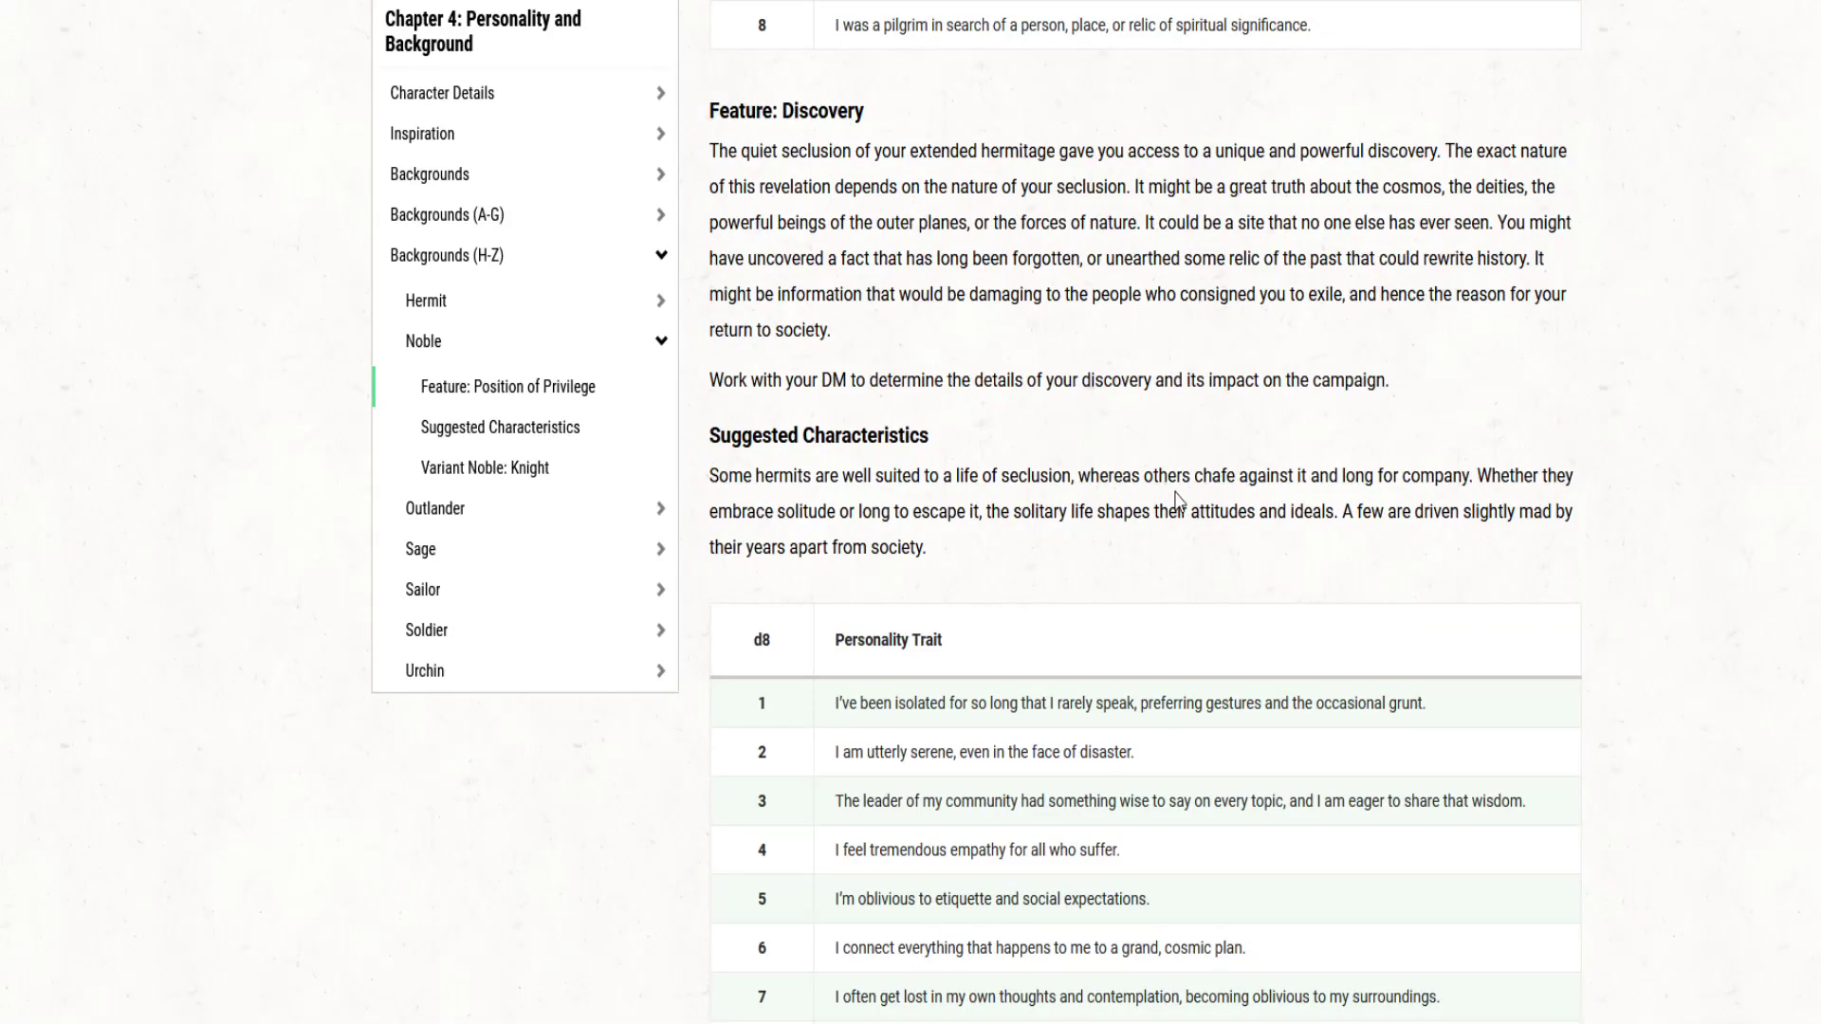
scroll(1171, 488, down, 7)
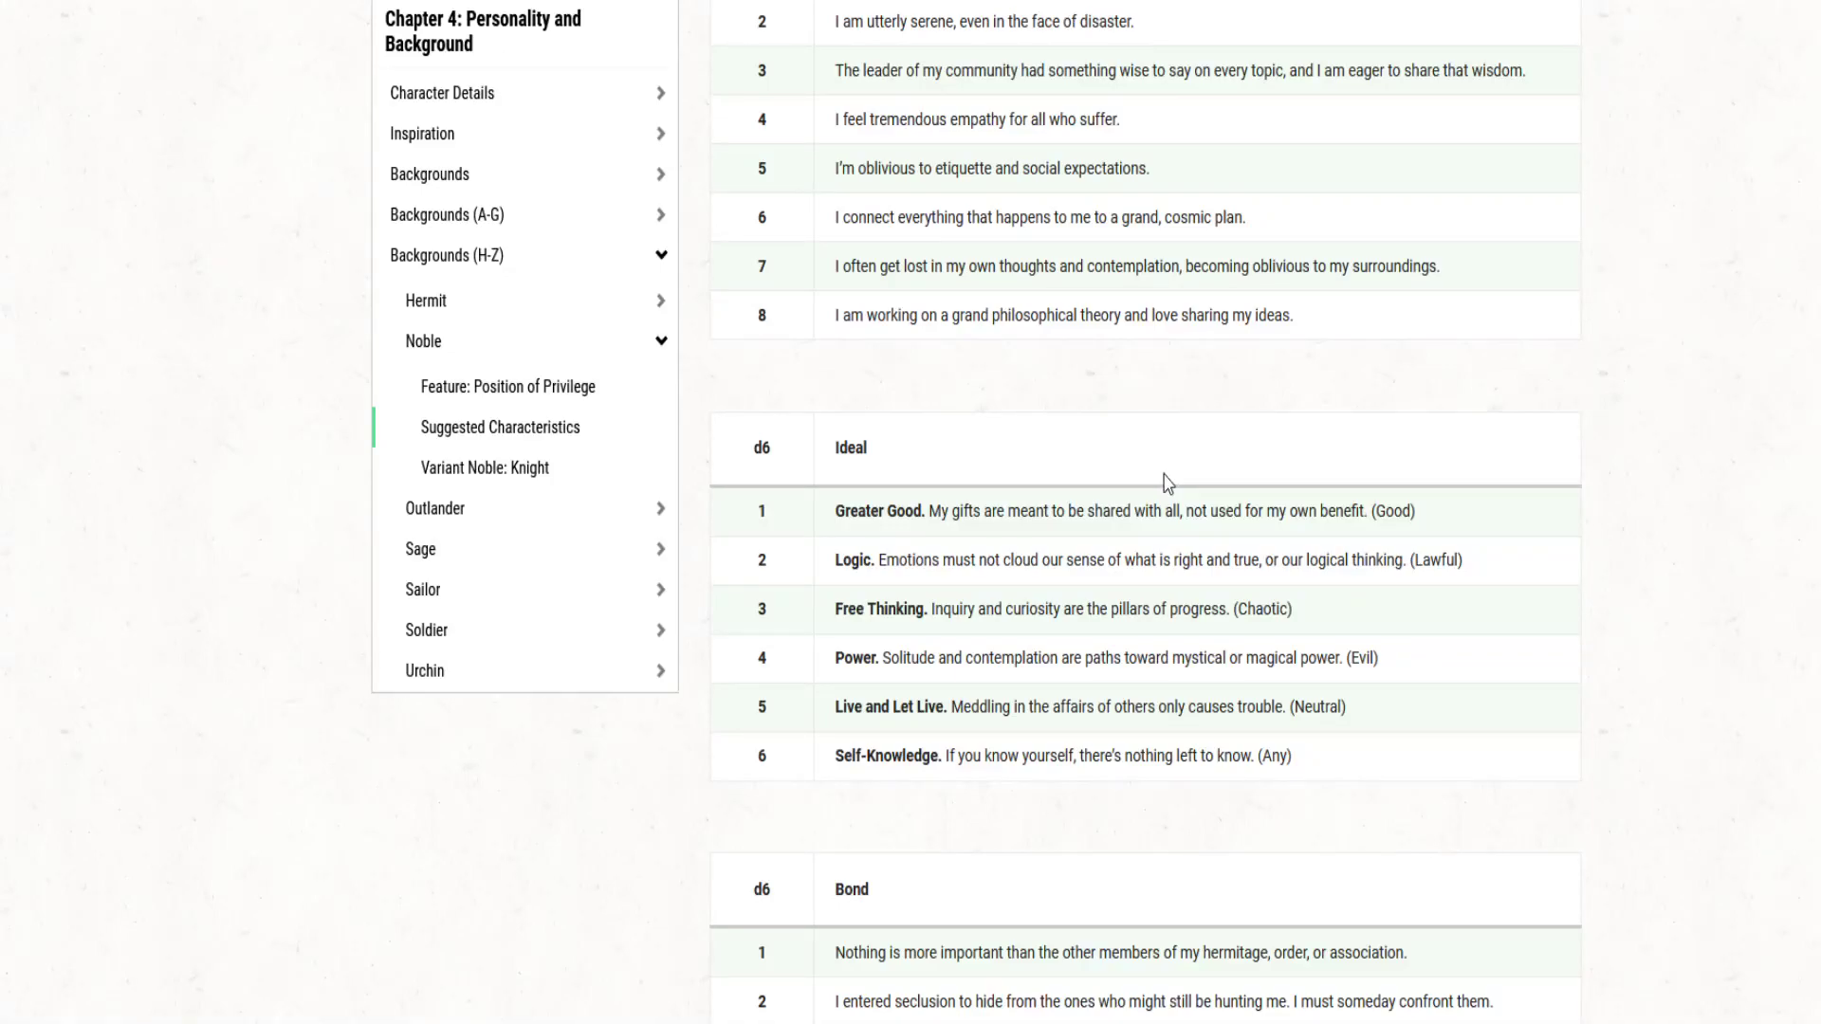
Step: Examine the Hermit's ideals and bonds and the Noble background's description, proficiencies, suggested characteristics and Knight variant
scroll(1167, 483, down, 5)
scroll(1171, 474, down, 9)
scroll(1174, 472, down, 3)
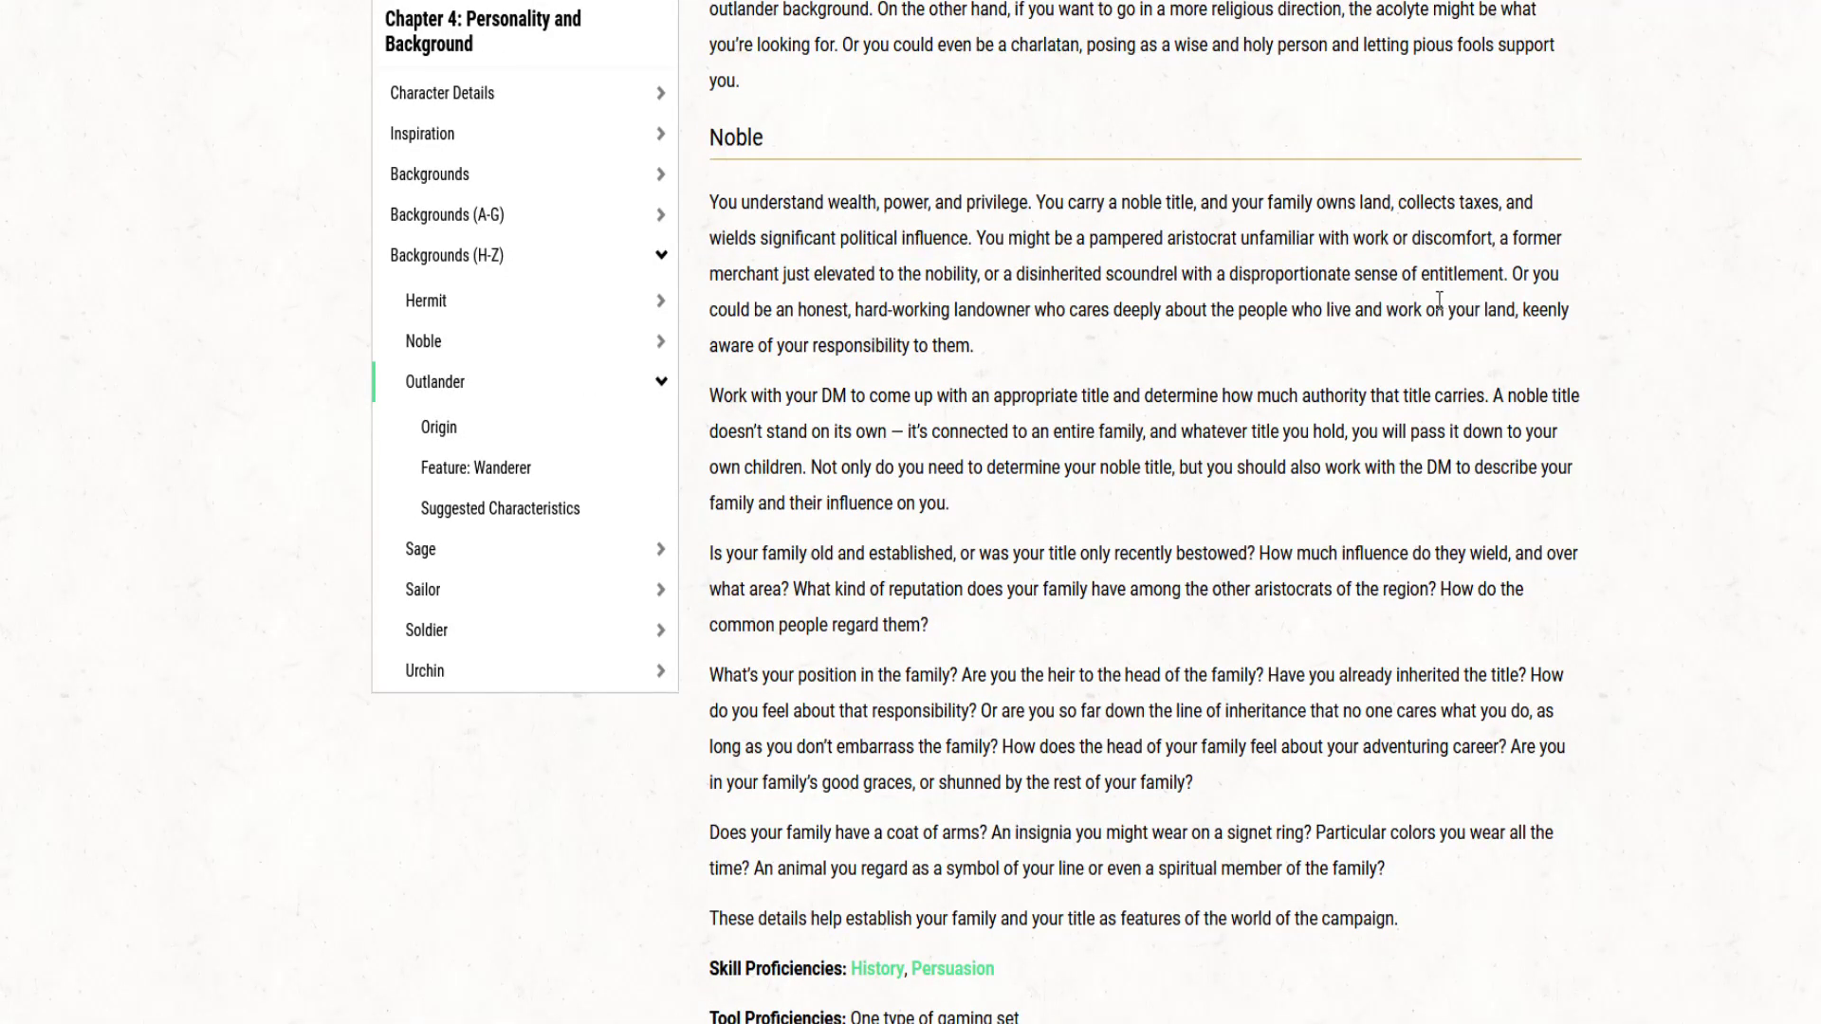
scroll(1419, 308, down, 12)
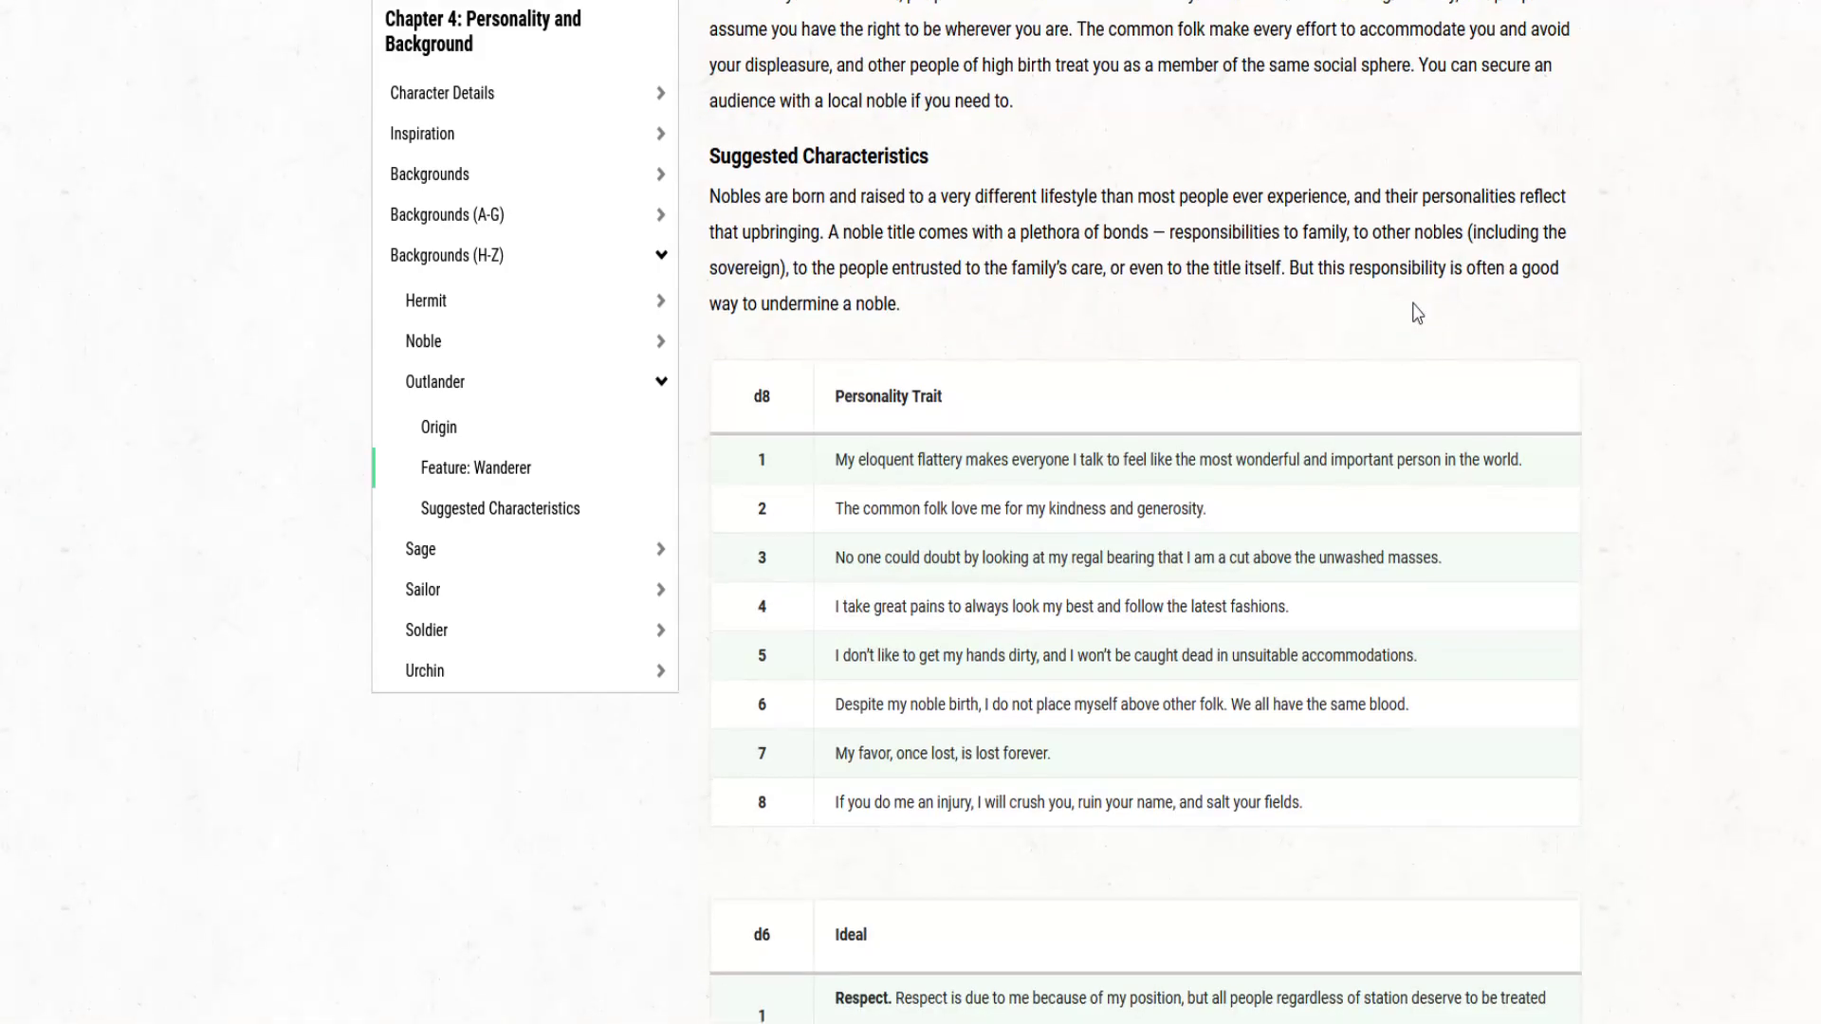
scroll(1417, 311, down, 20)
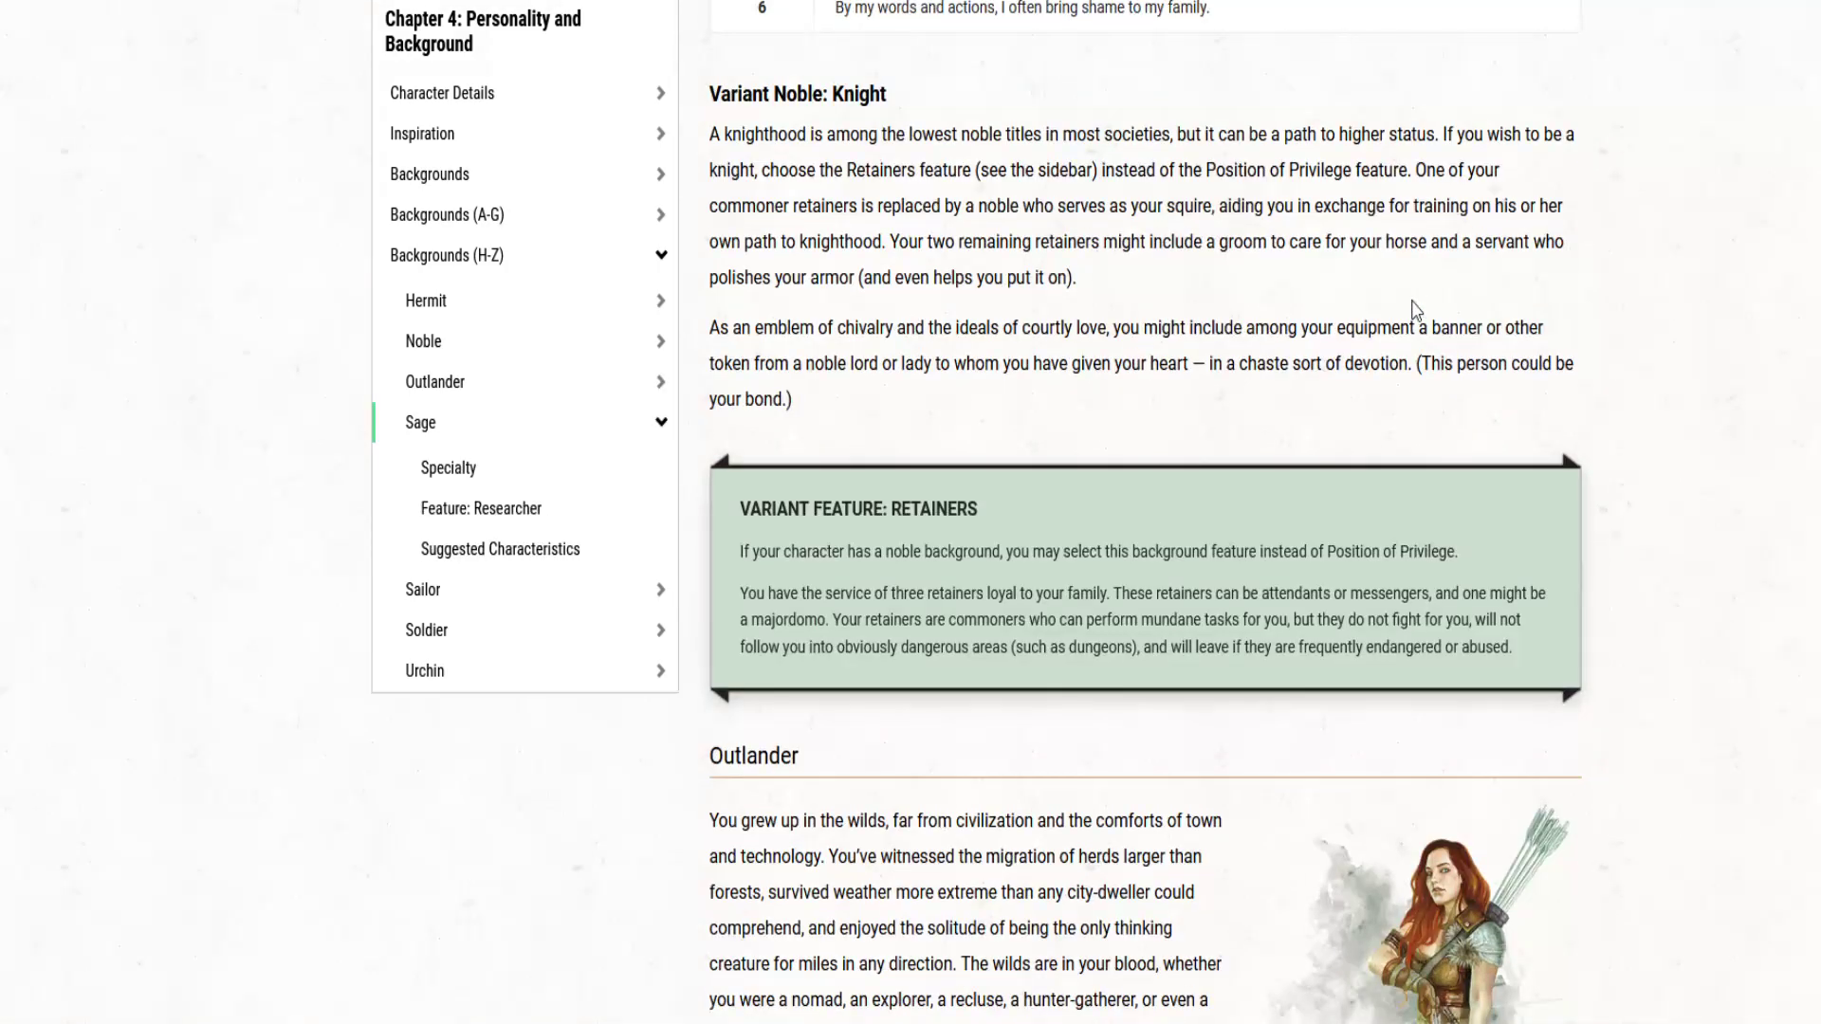
Step: Examine the Outlander background's skill proficiencies, equipment, Origin table, Wanderer feature and suggested characteristics
scroll(1416, 310, down, 5)
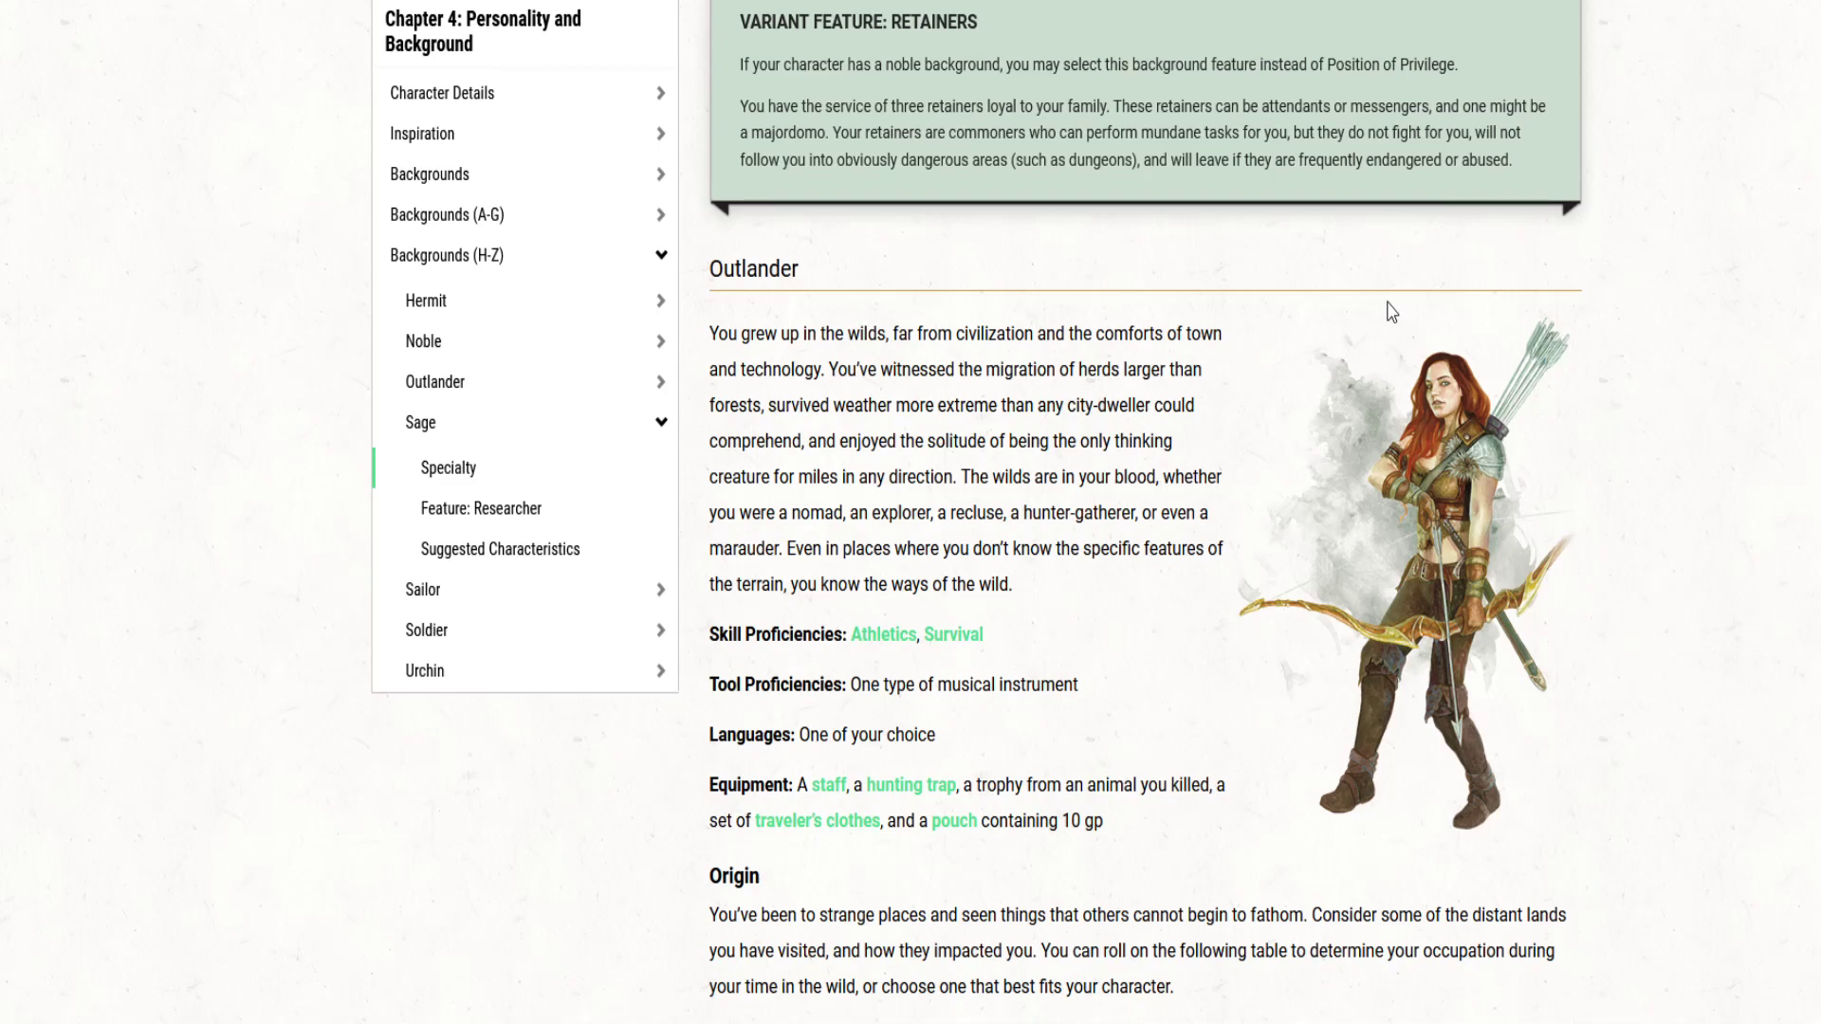
scroll(1375, 314, down, 1)
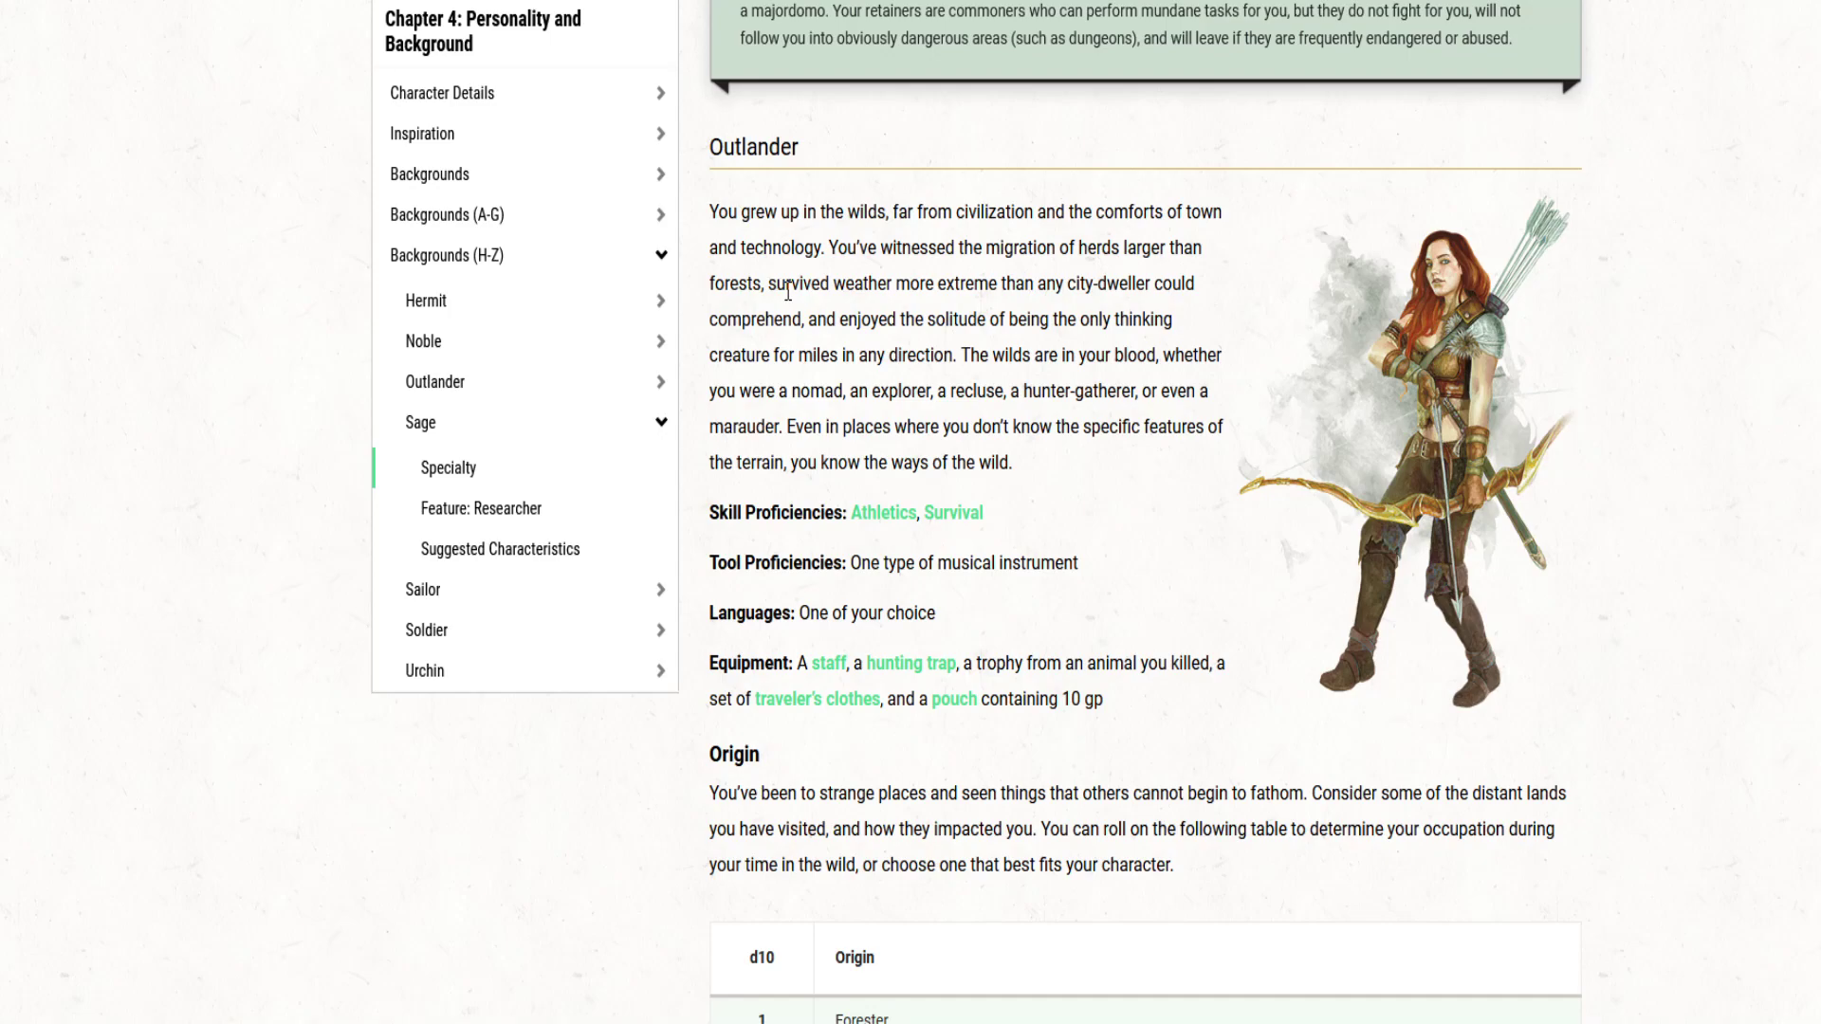
scroll(787, 293, down, 20)
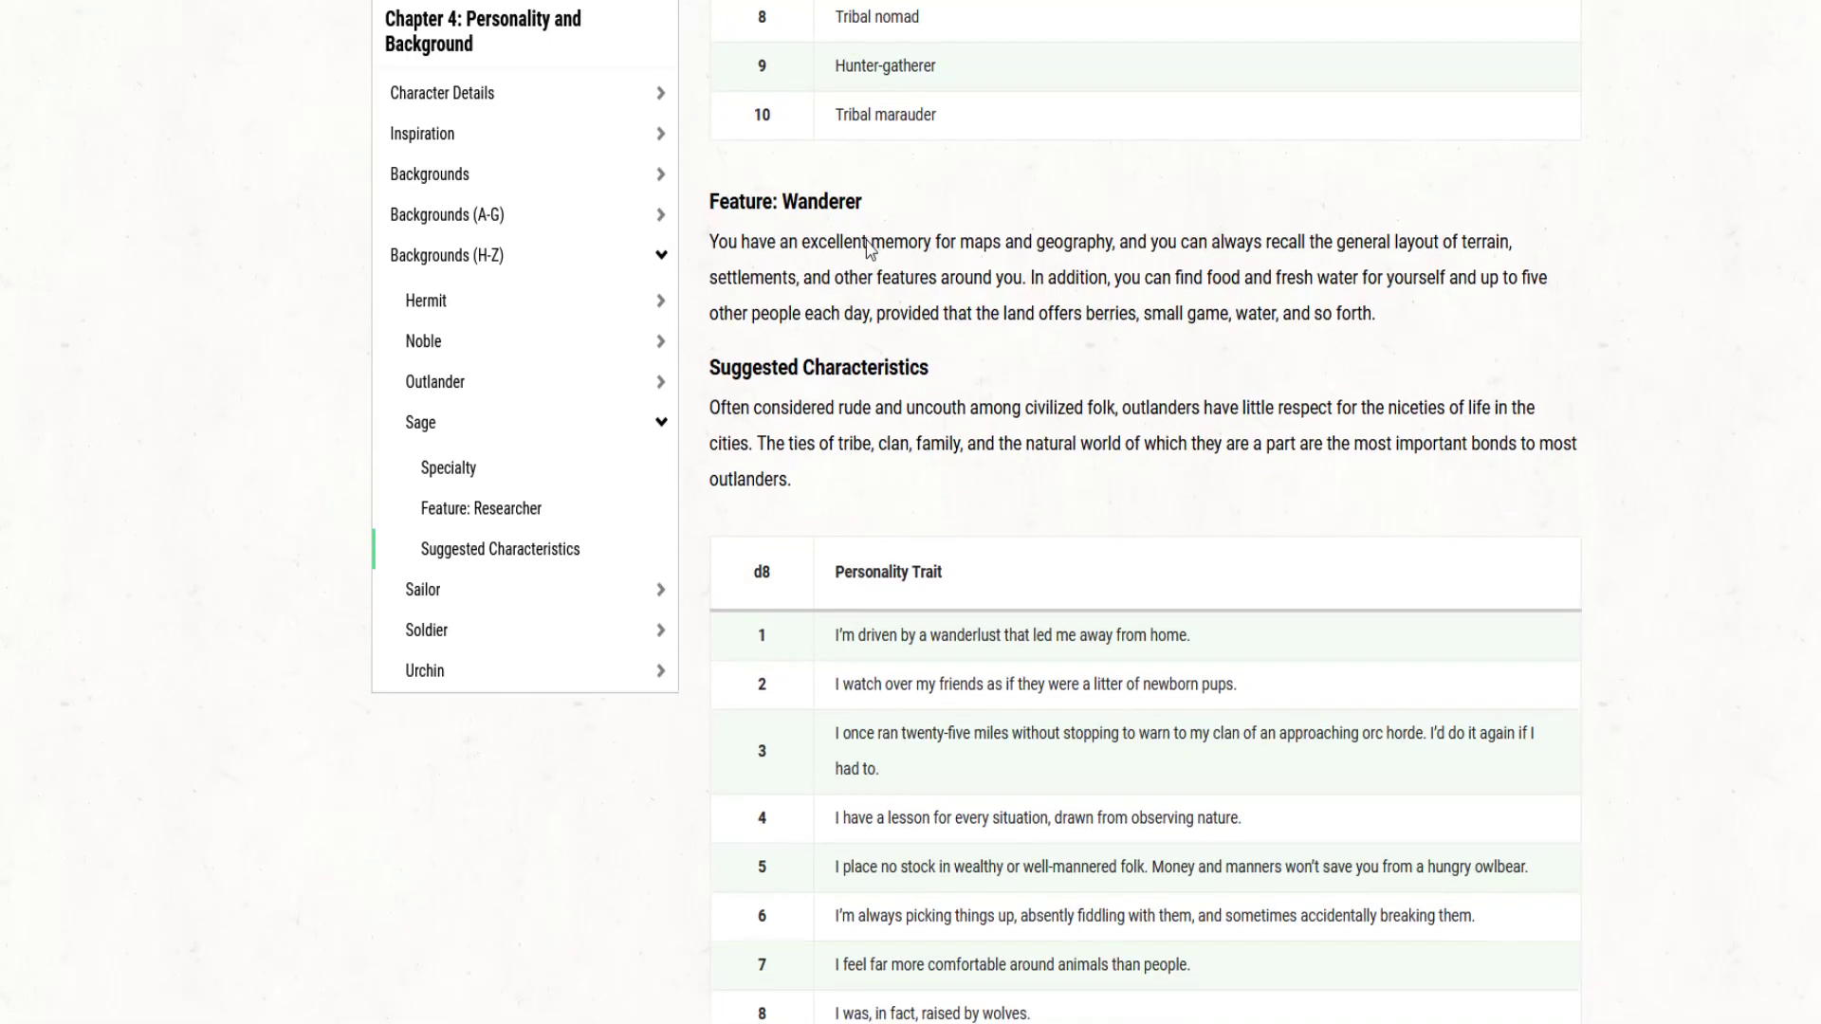
scroll(915, 239, down, 6)
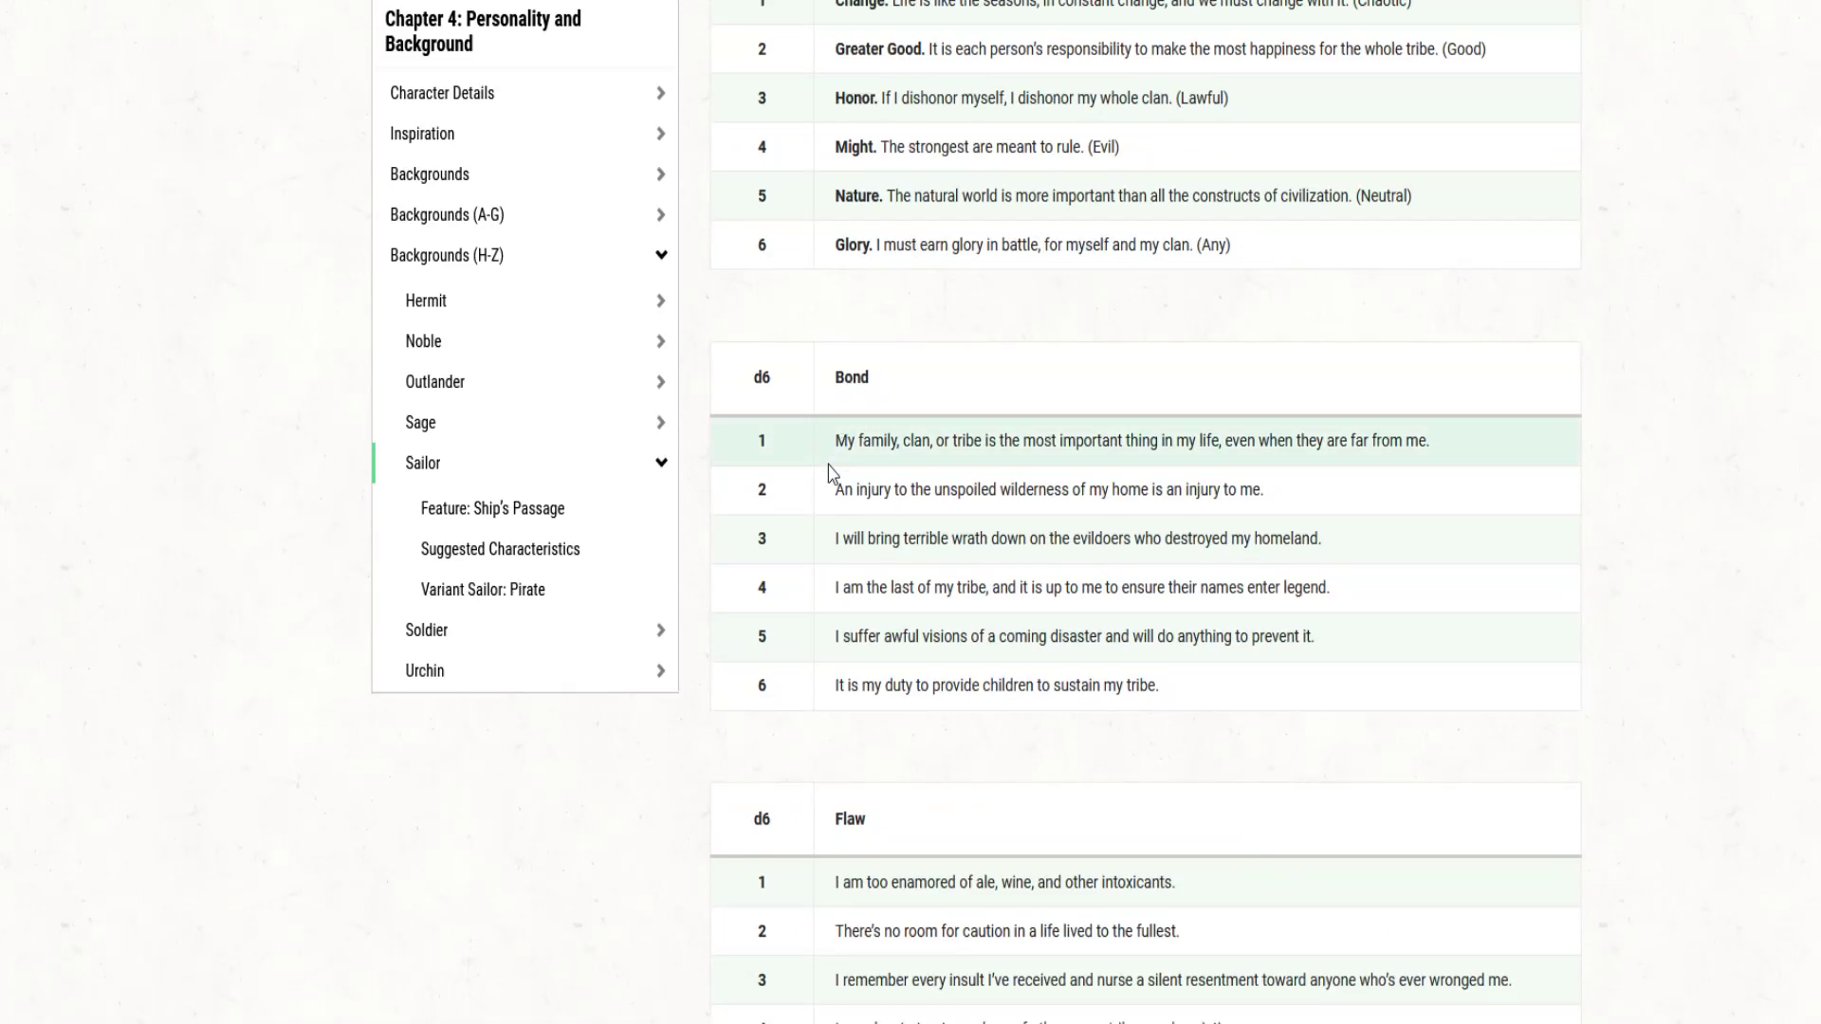
Step: Examine the Sage and Sailor backgrounds, including their proficiencies, equipment, Sage specialties, Ship's Passage feature and suggested characteristics
scroll(828, 474, down, 10)
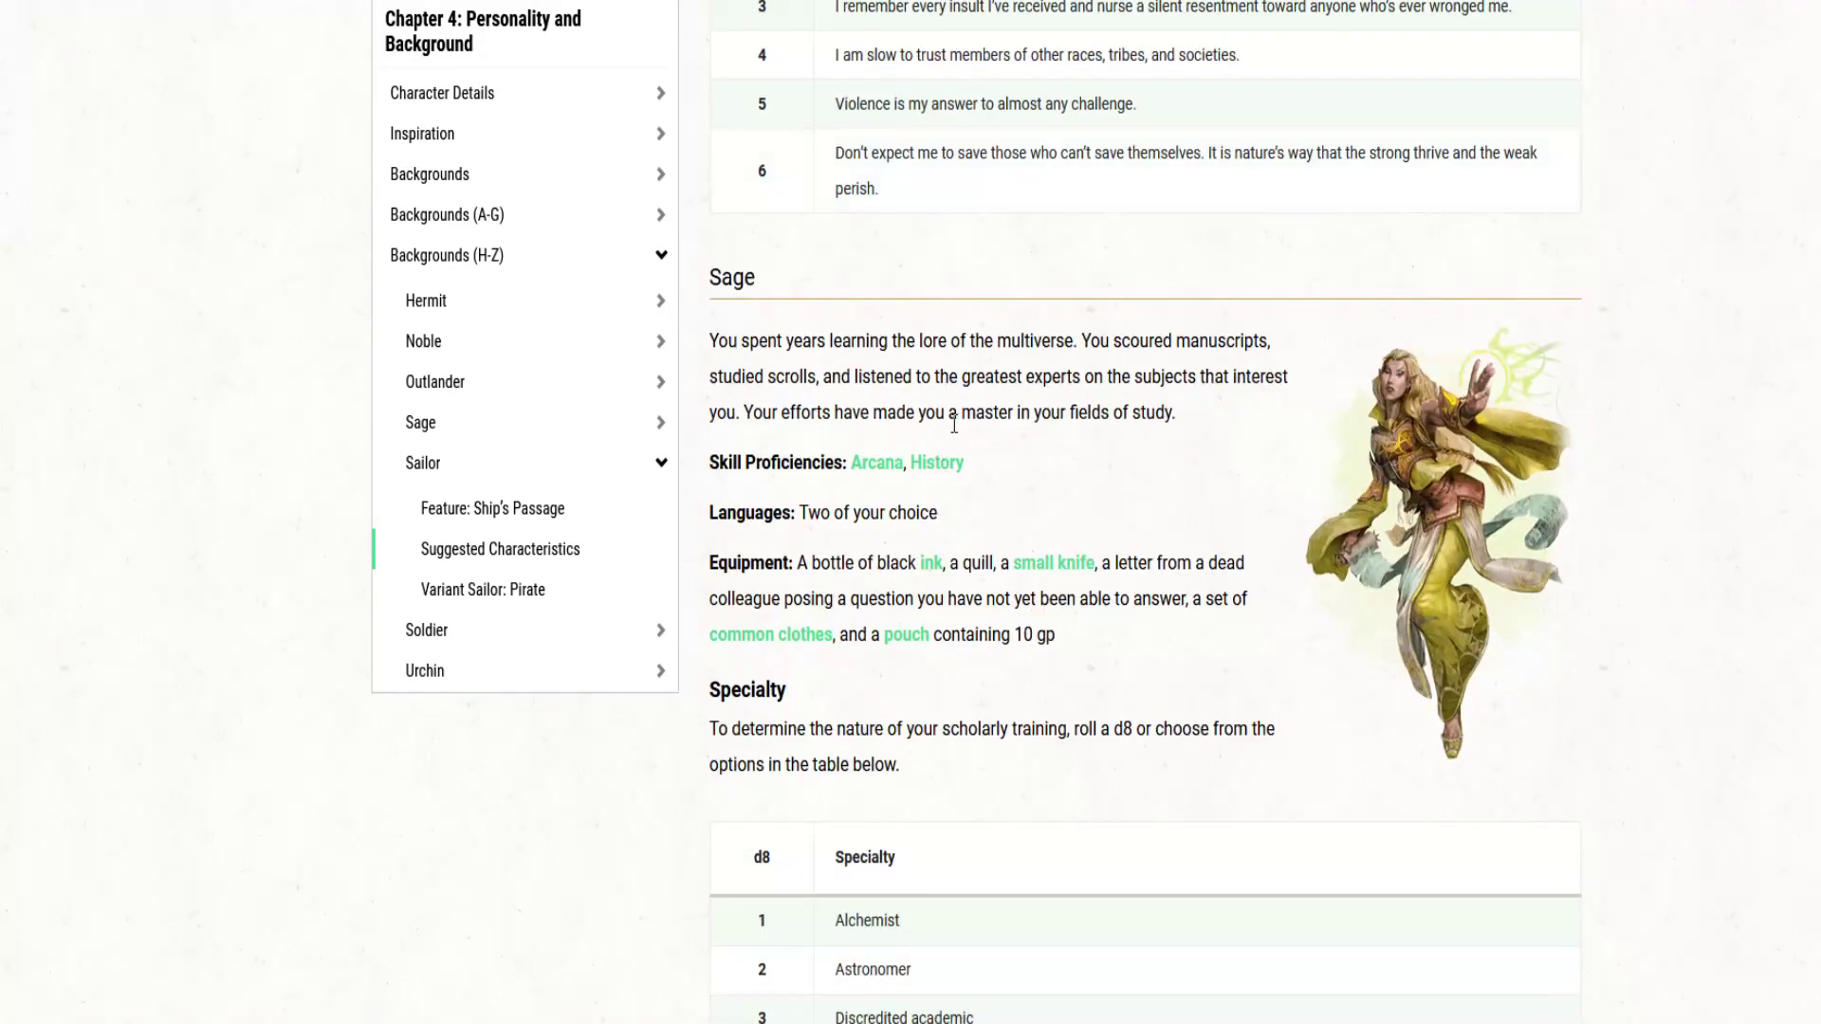
scroll(954, 424, down, 3)
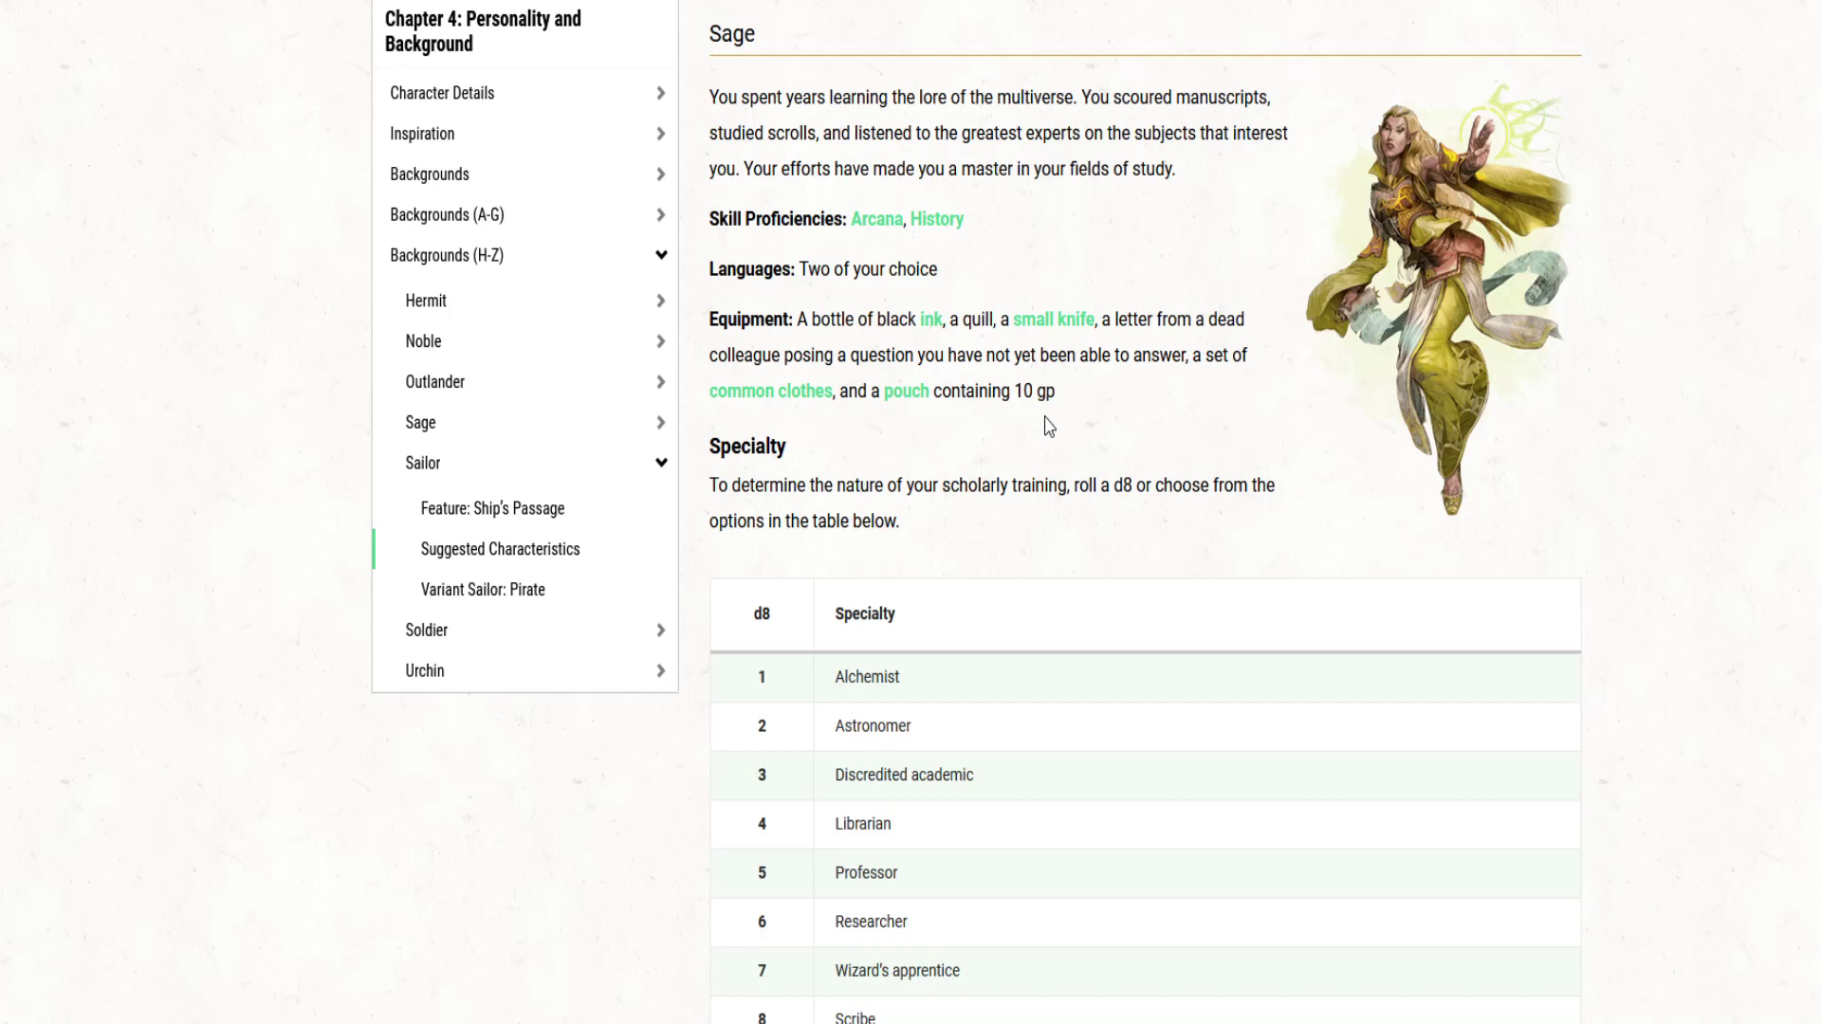
scroll(1050, 424, down, 20)
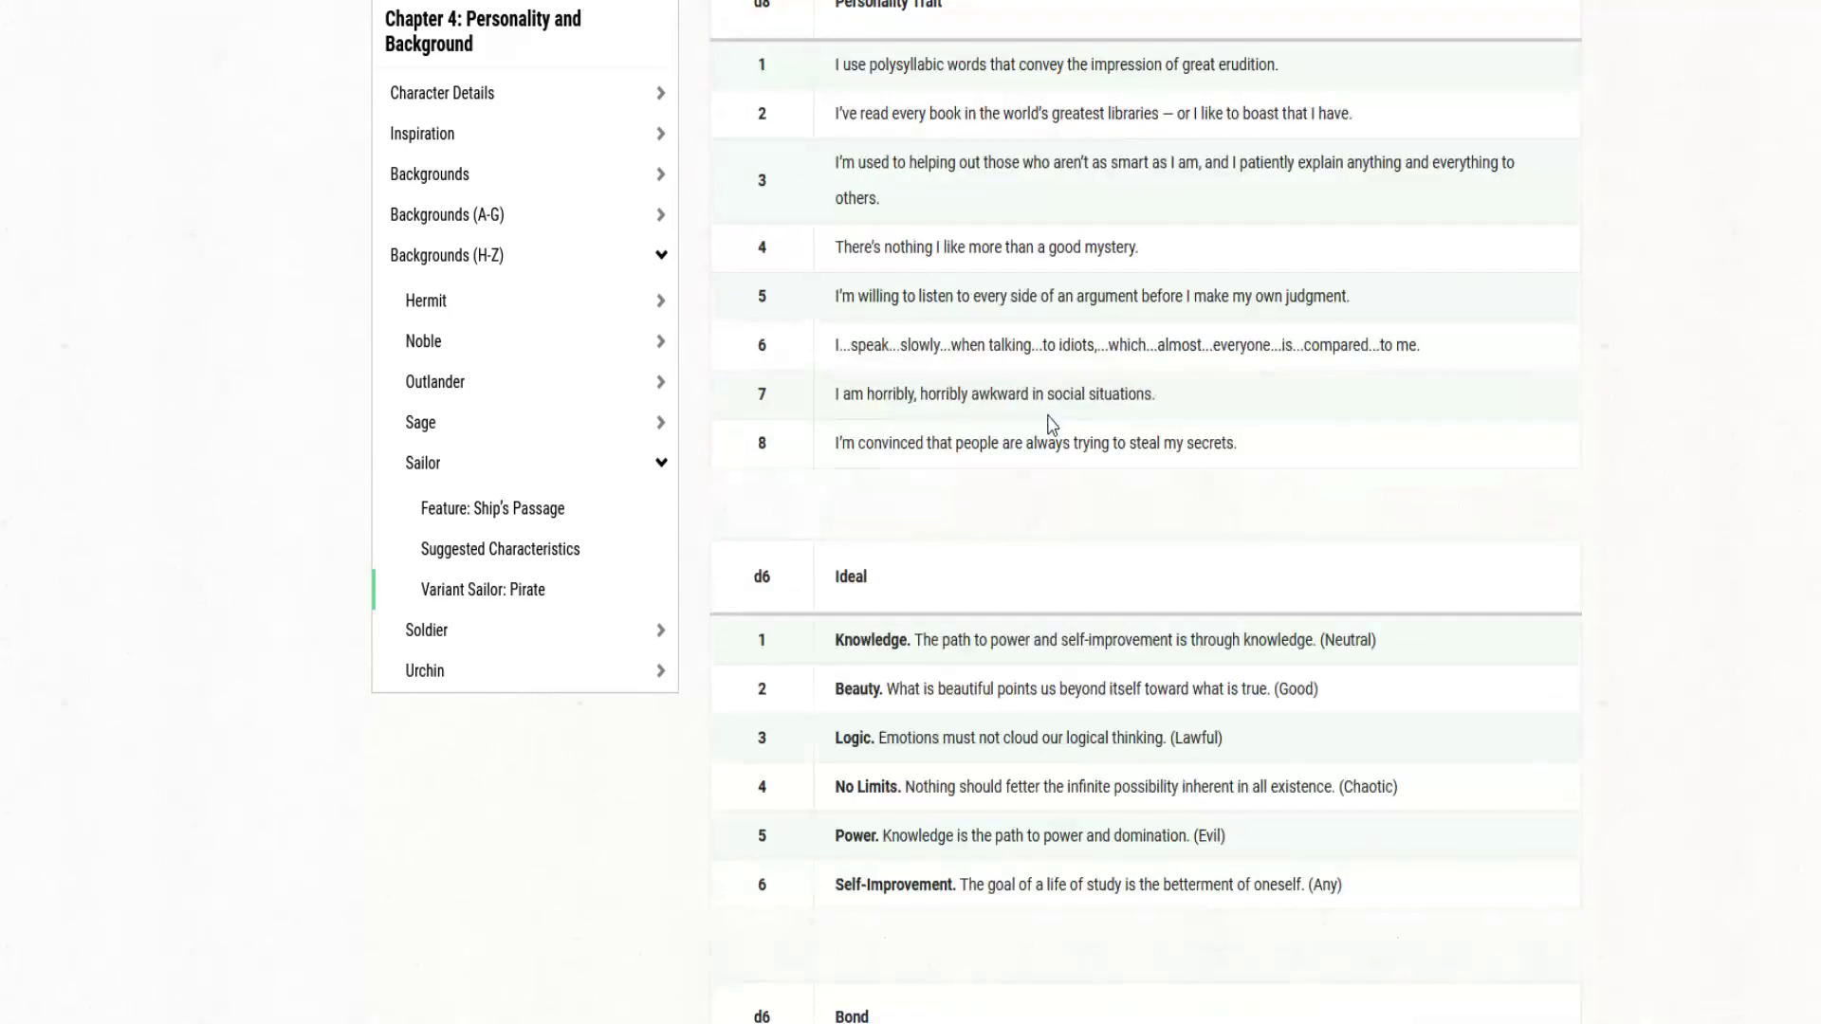
scroll(1051, 424, down, 10)
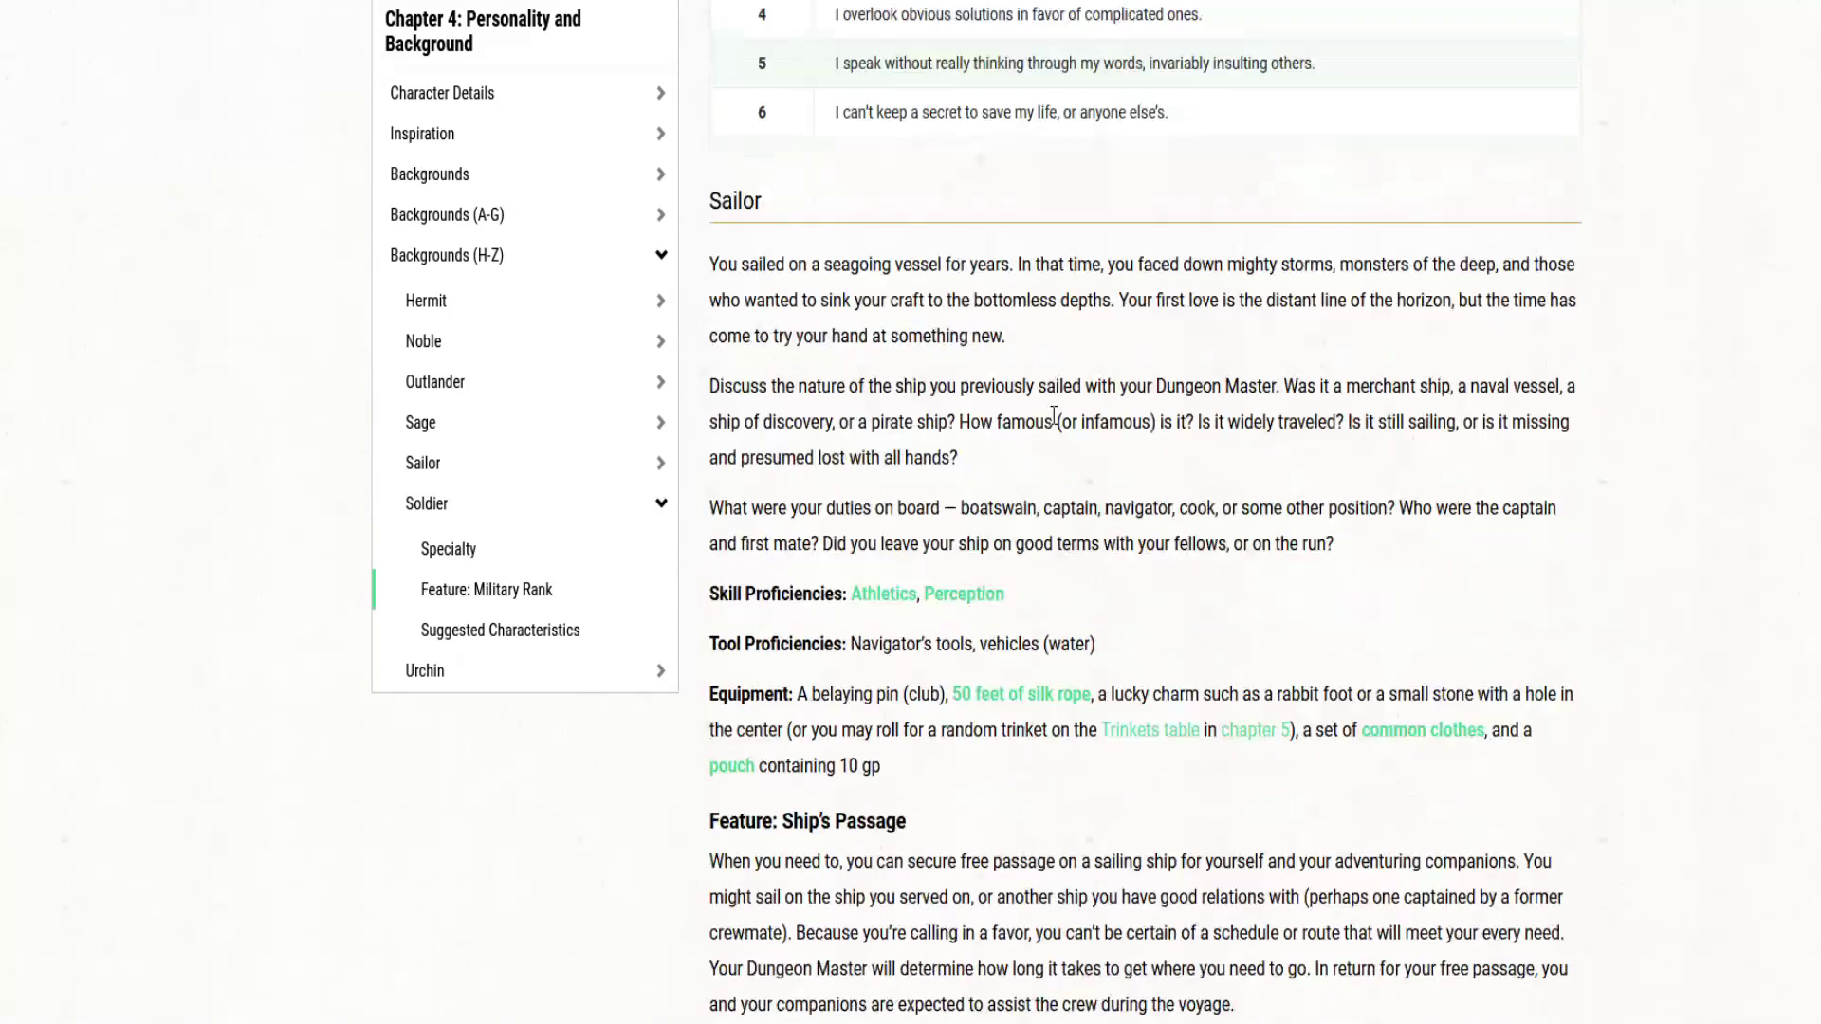
scroll(1053, 416, down, 5)
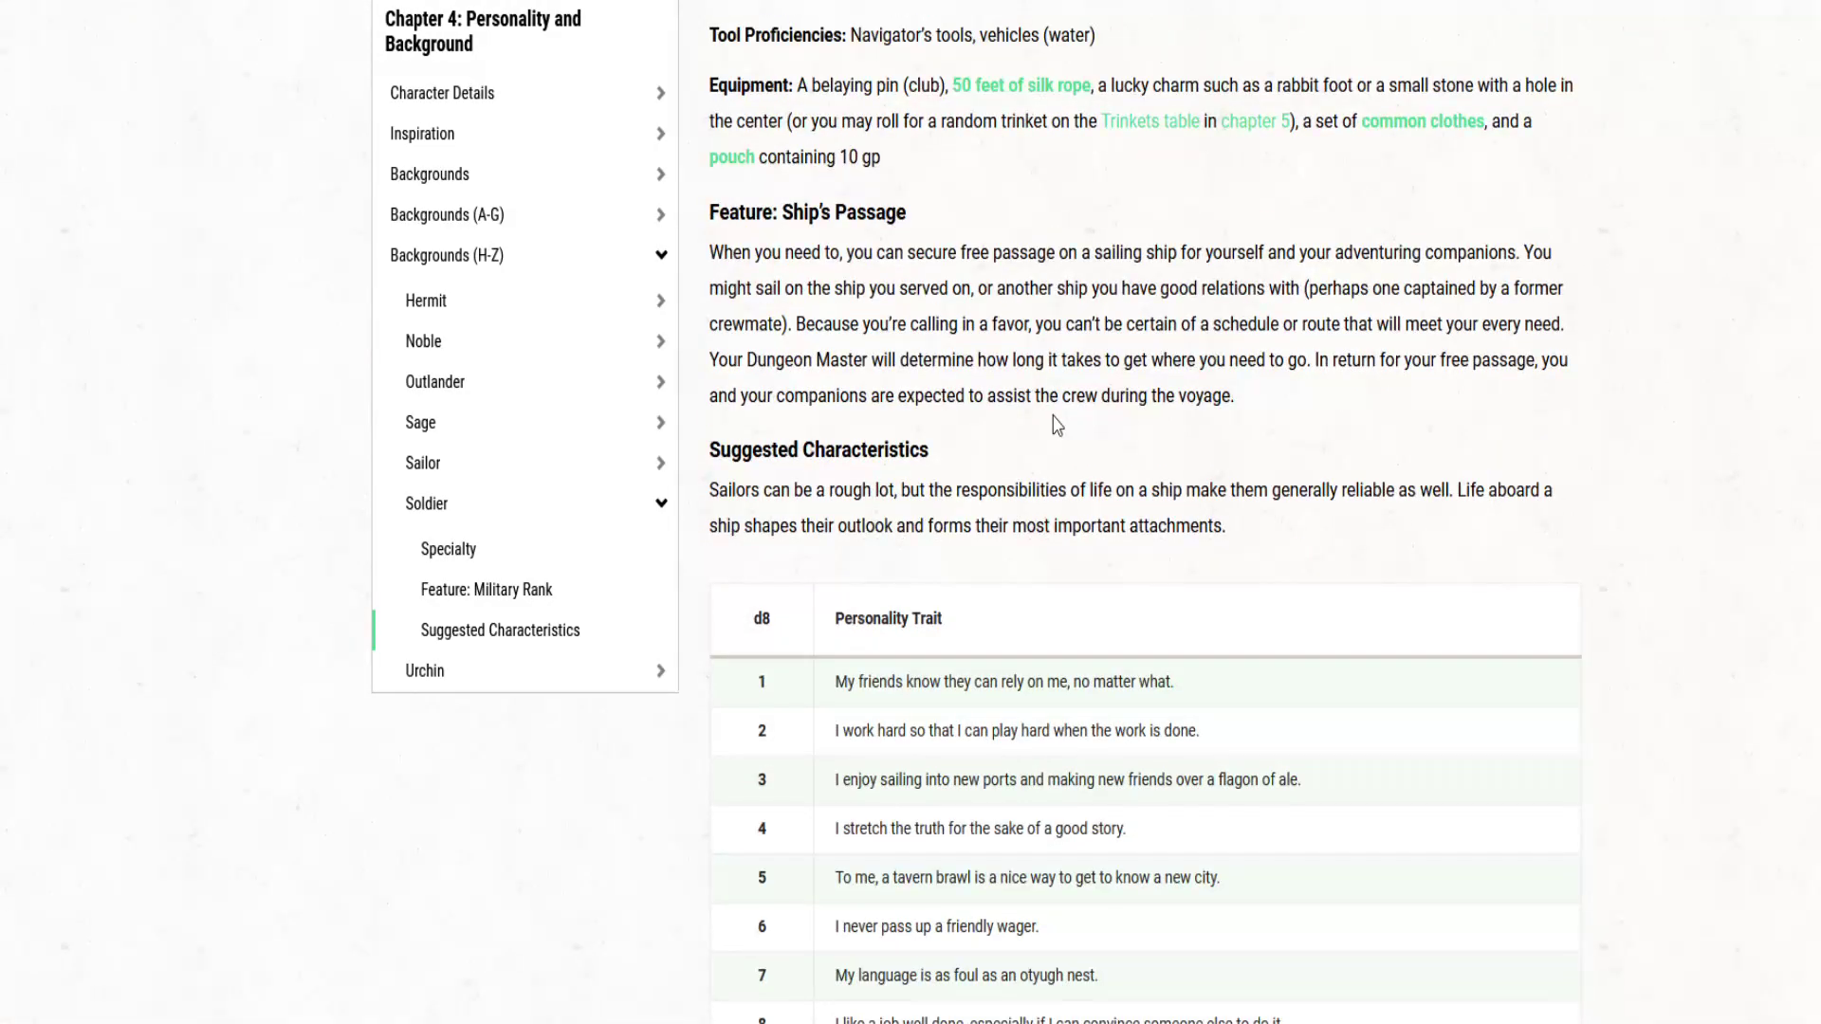
scroll(1057, 424, down, 15)
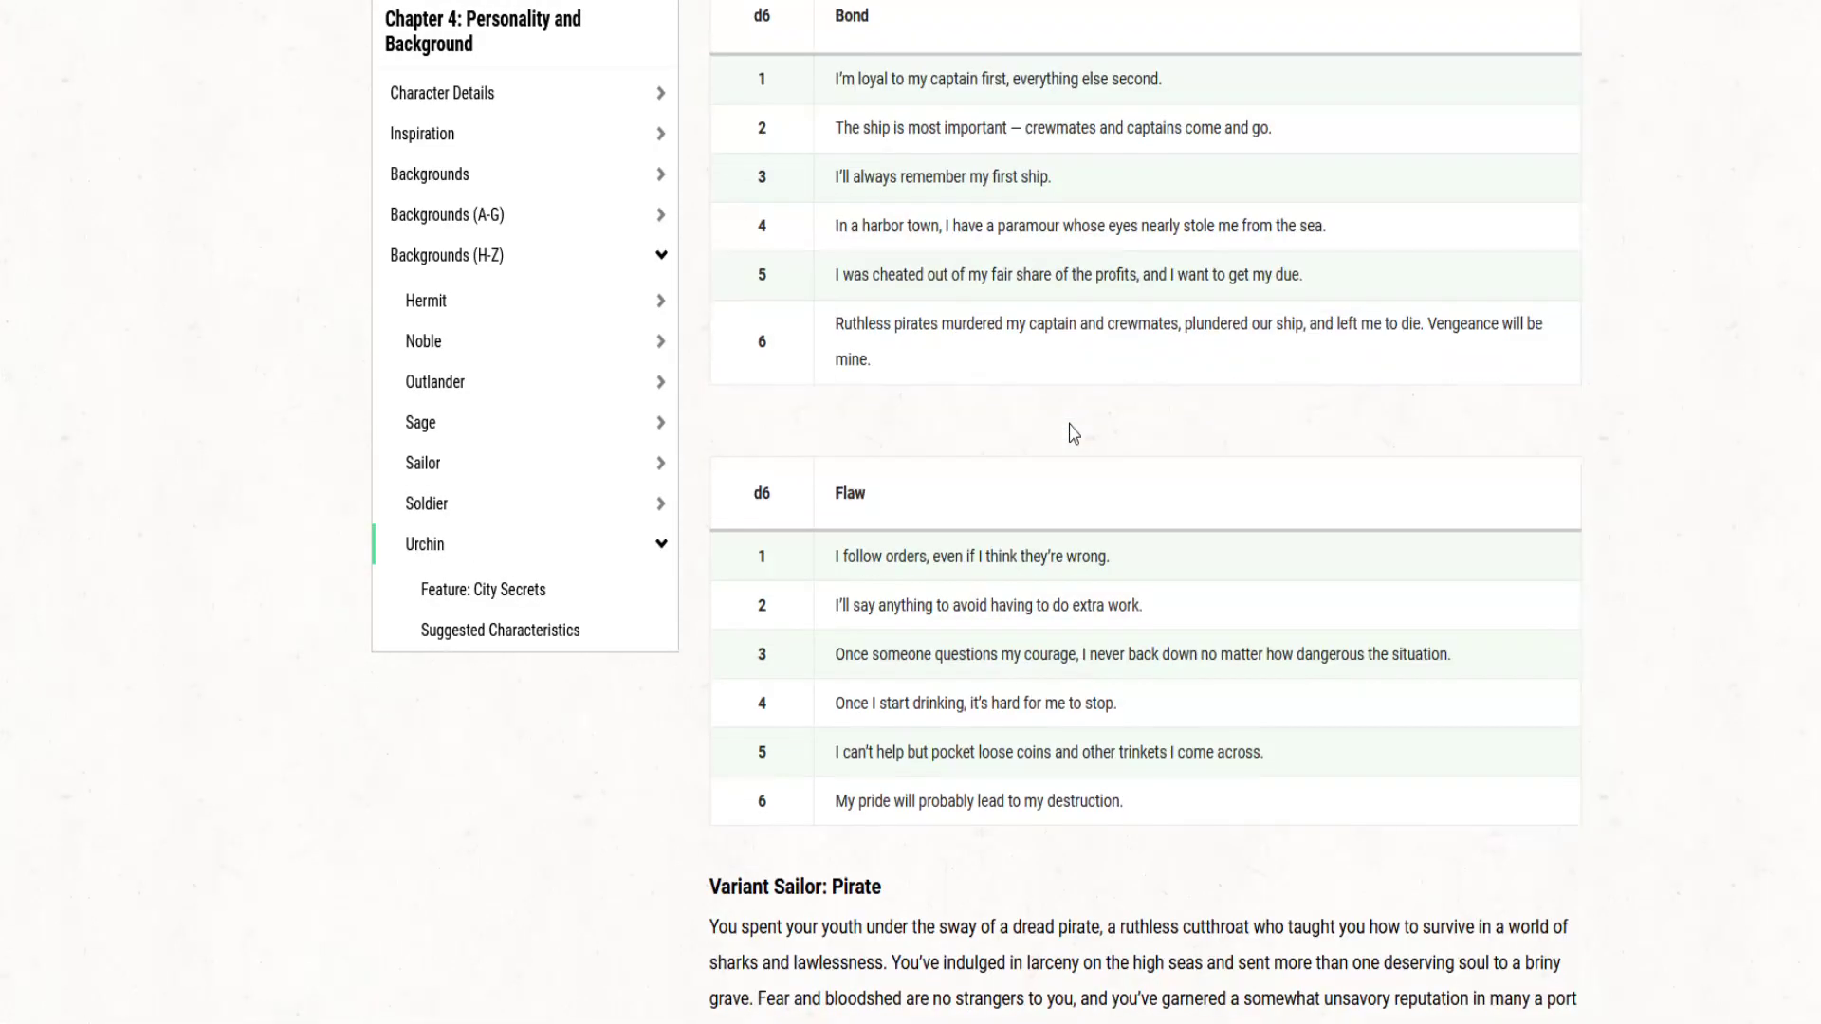
Step: Examine the Soldier and Urchin backgrounds, including their proficiencies, equipment, City Secrets feature and suggested characteristics
scroll(1072, 434, down, 15)
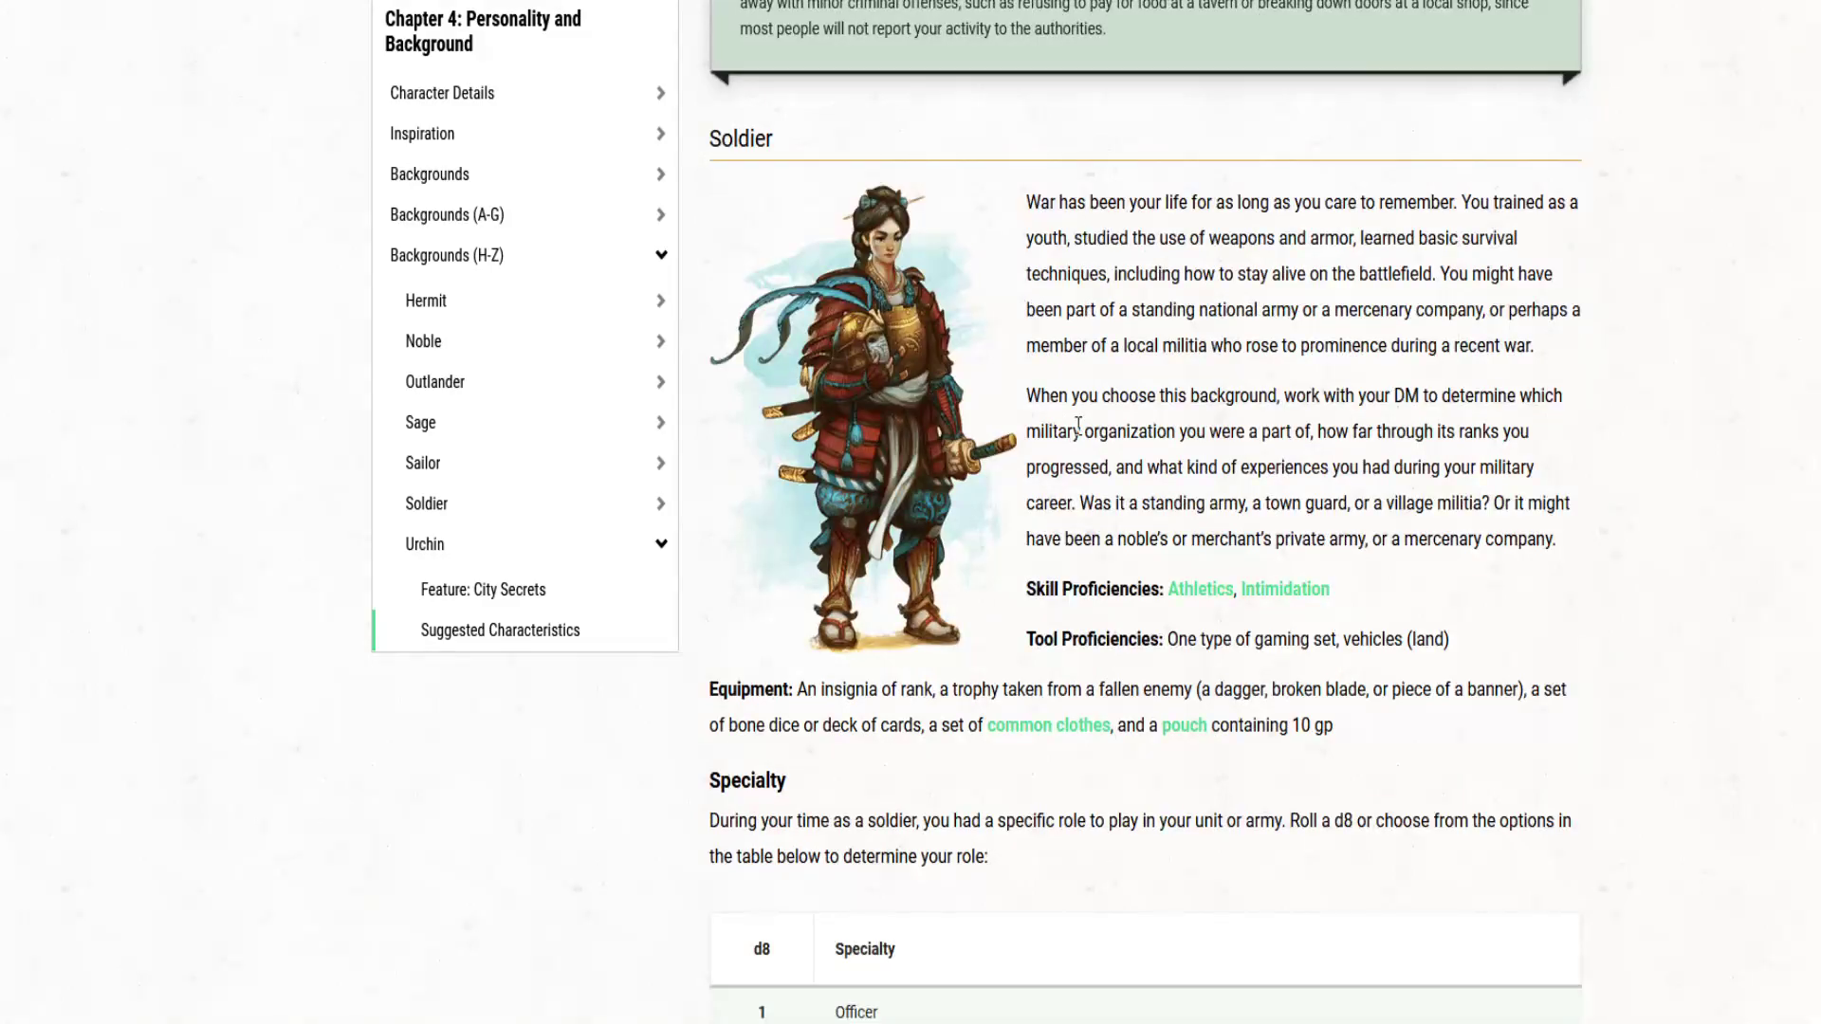
scroll(1078, 425, down, 1)
scroll(1078, 428, down, 11)
scroll(1098, 453, down, 15)
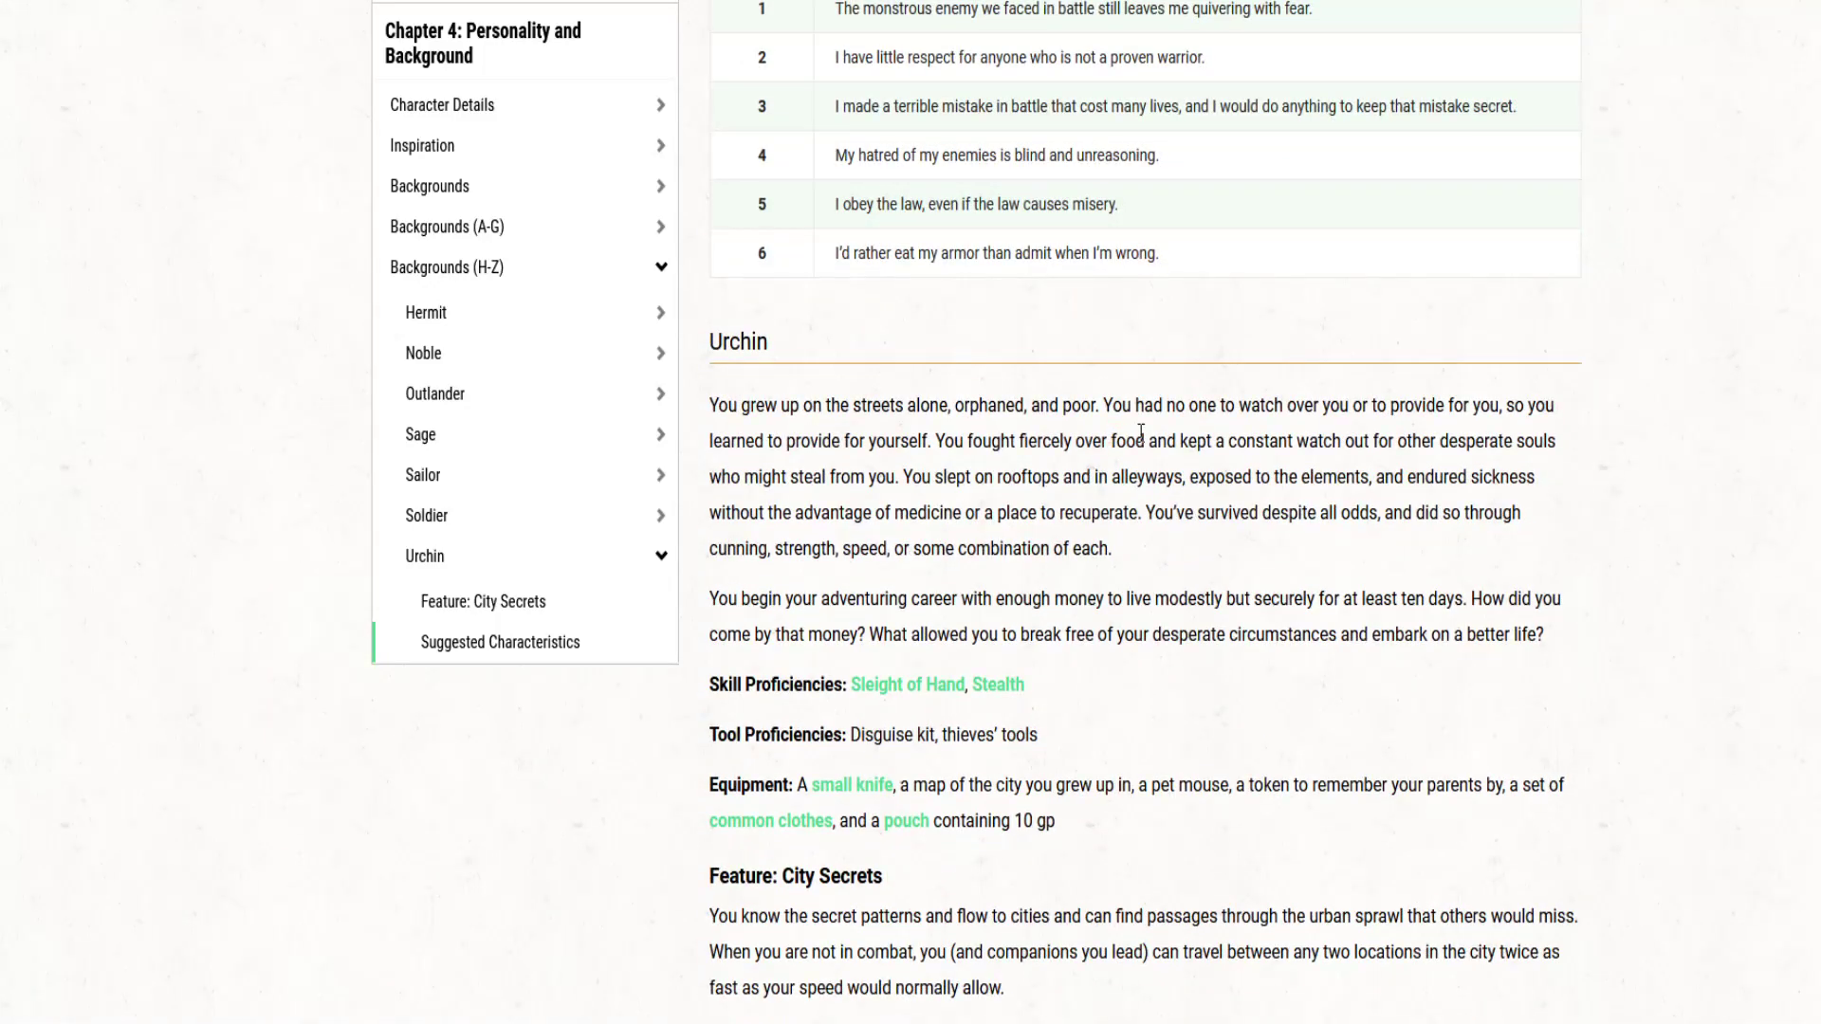
scroll(1140, 432, down, 1)
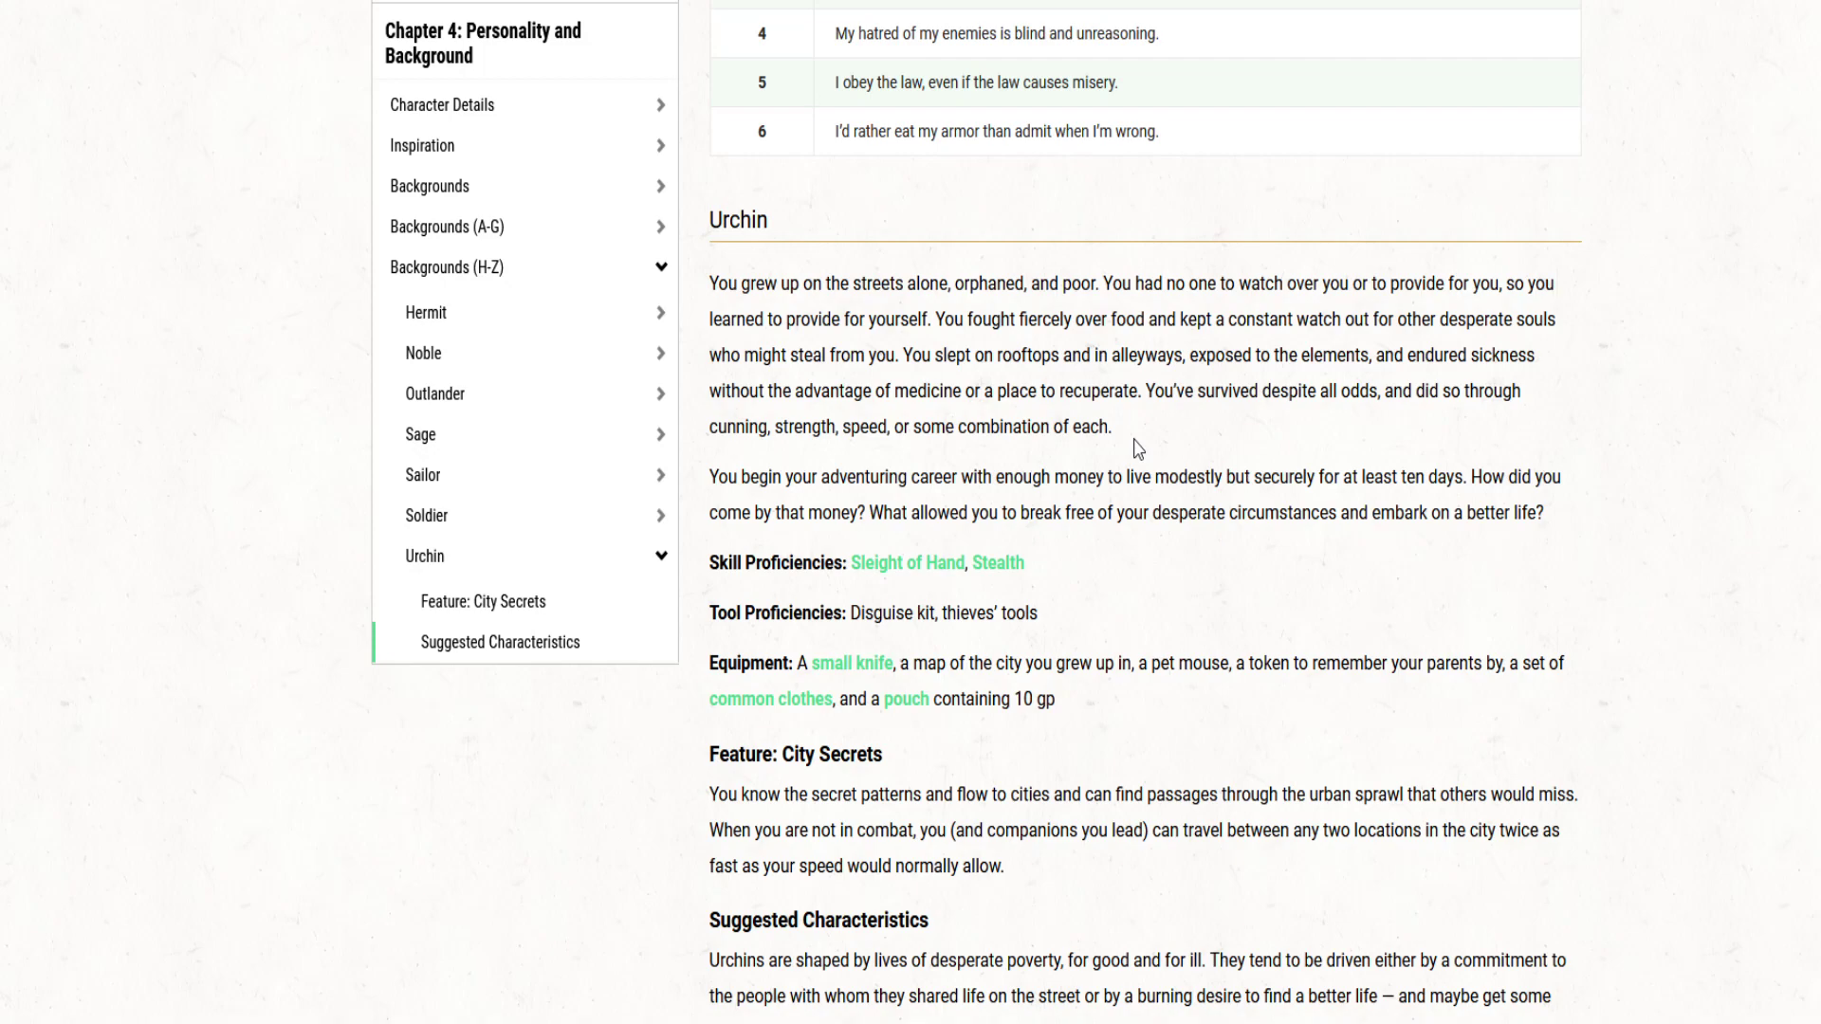
scroll(1138, 450, down, 20)
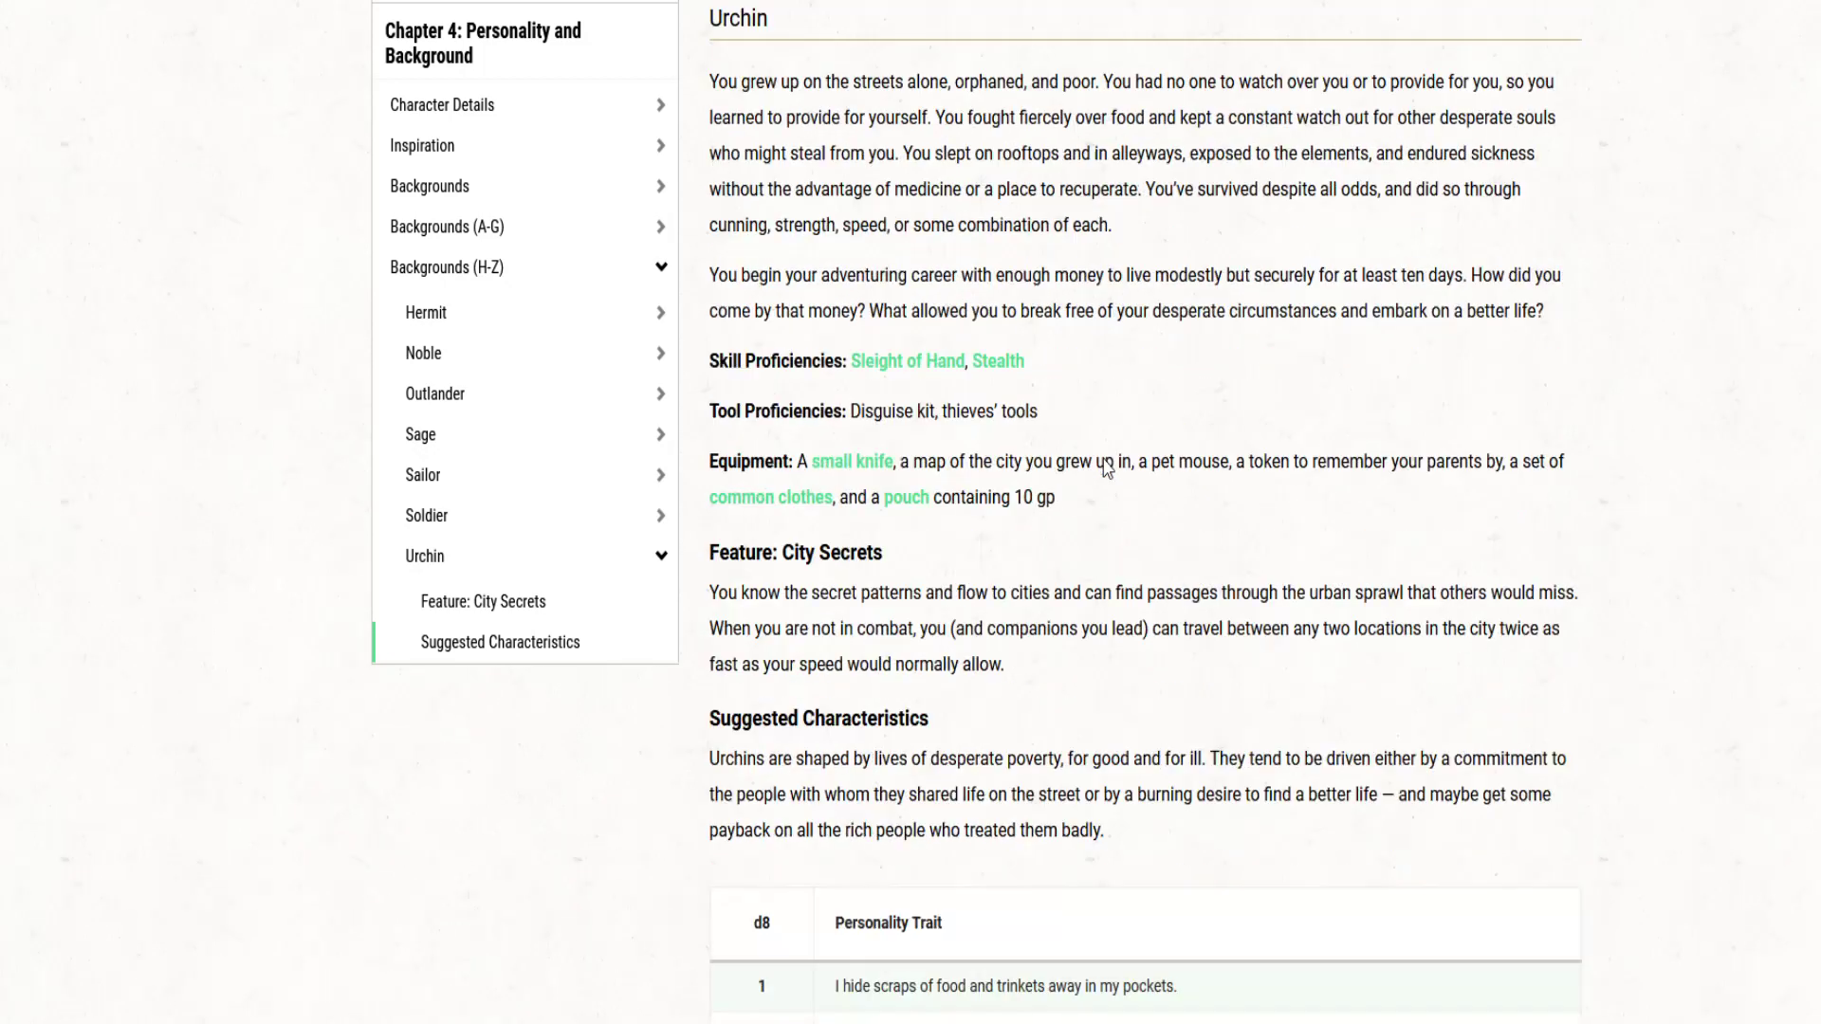
scroll(1112, 466, up, 15)
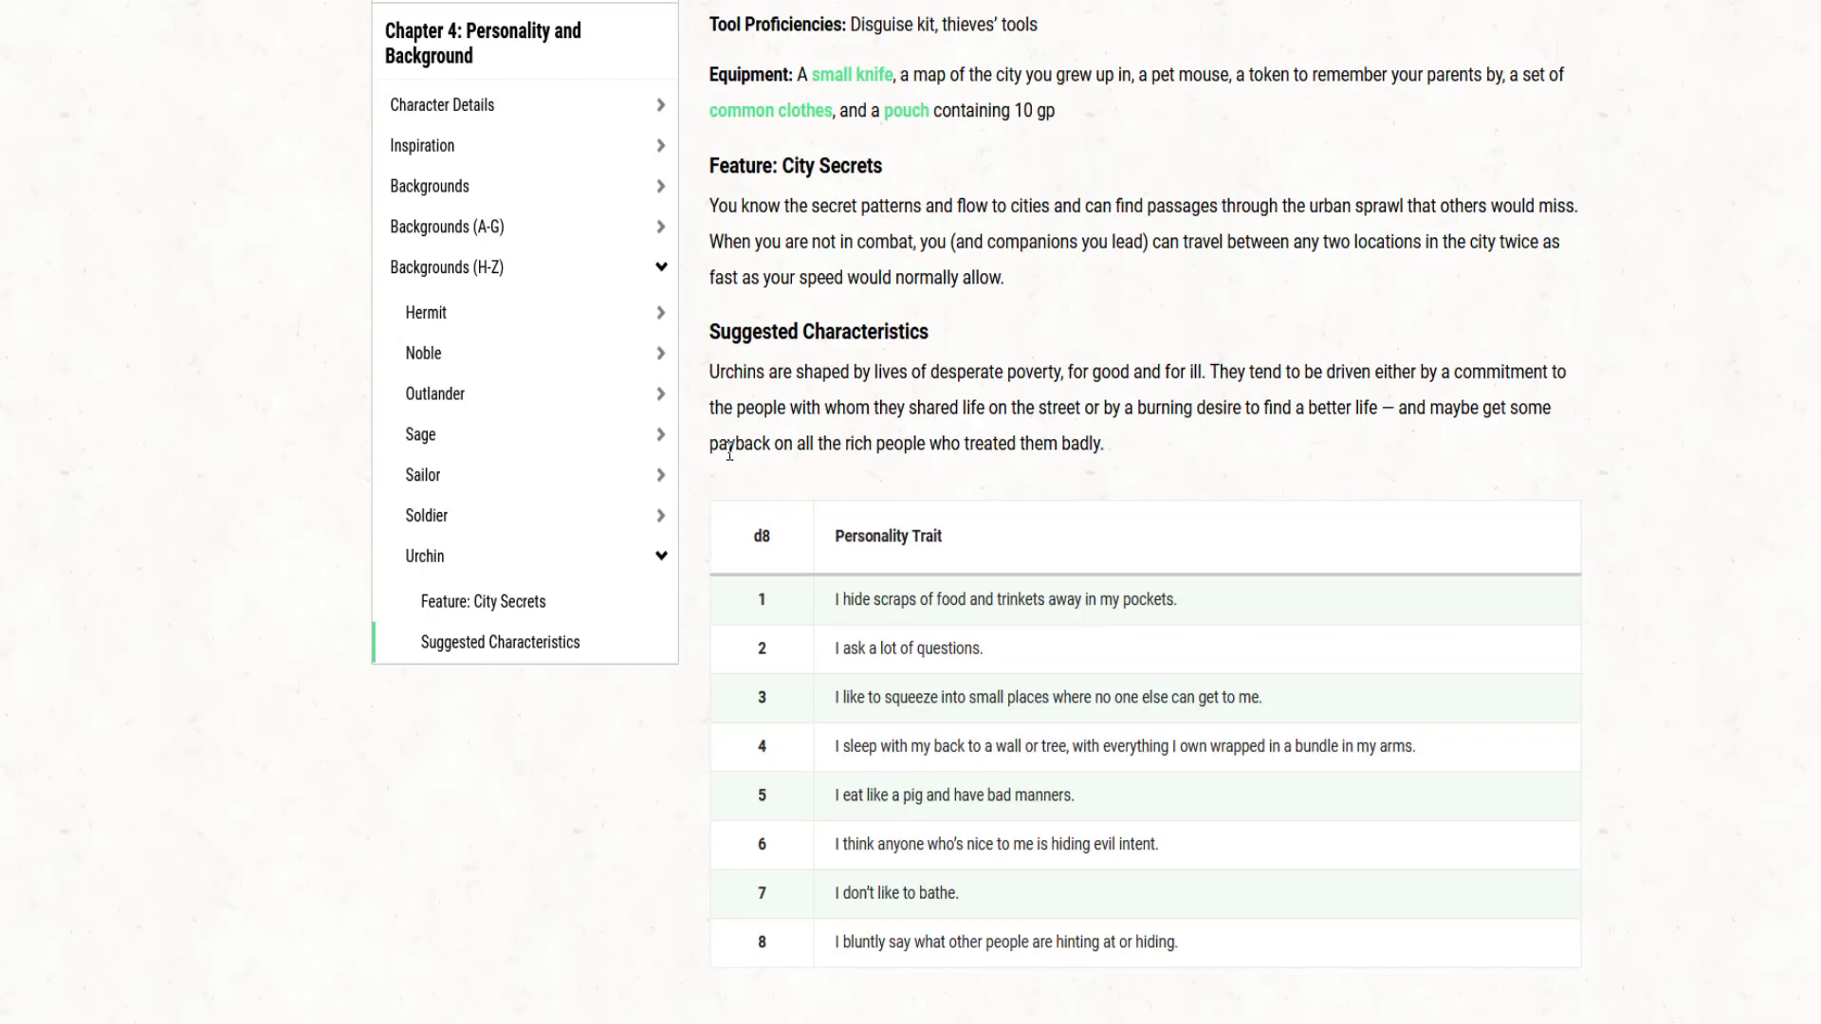
click(661, 230)
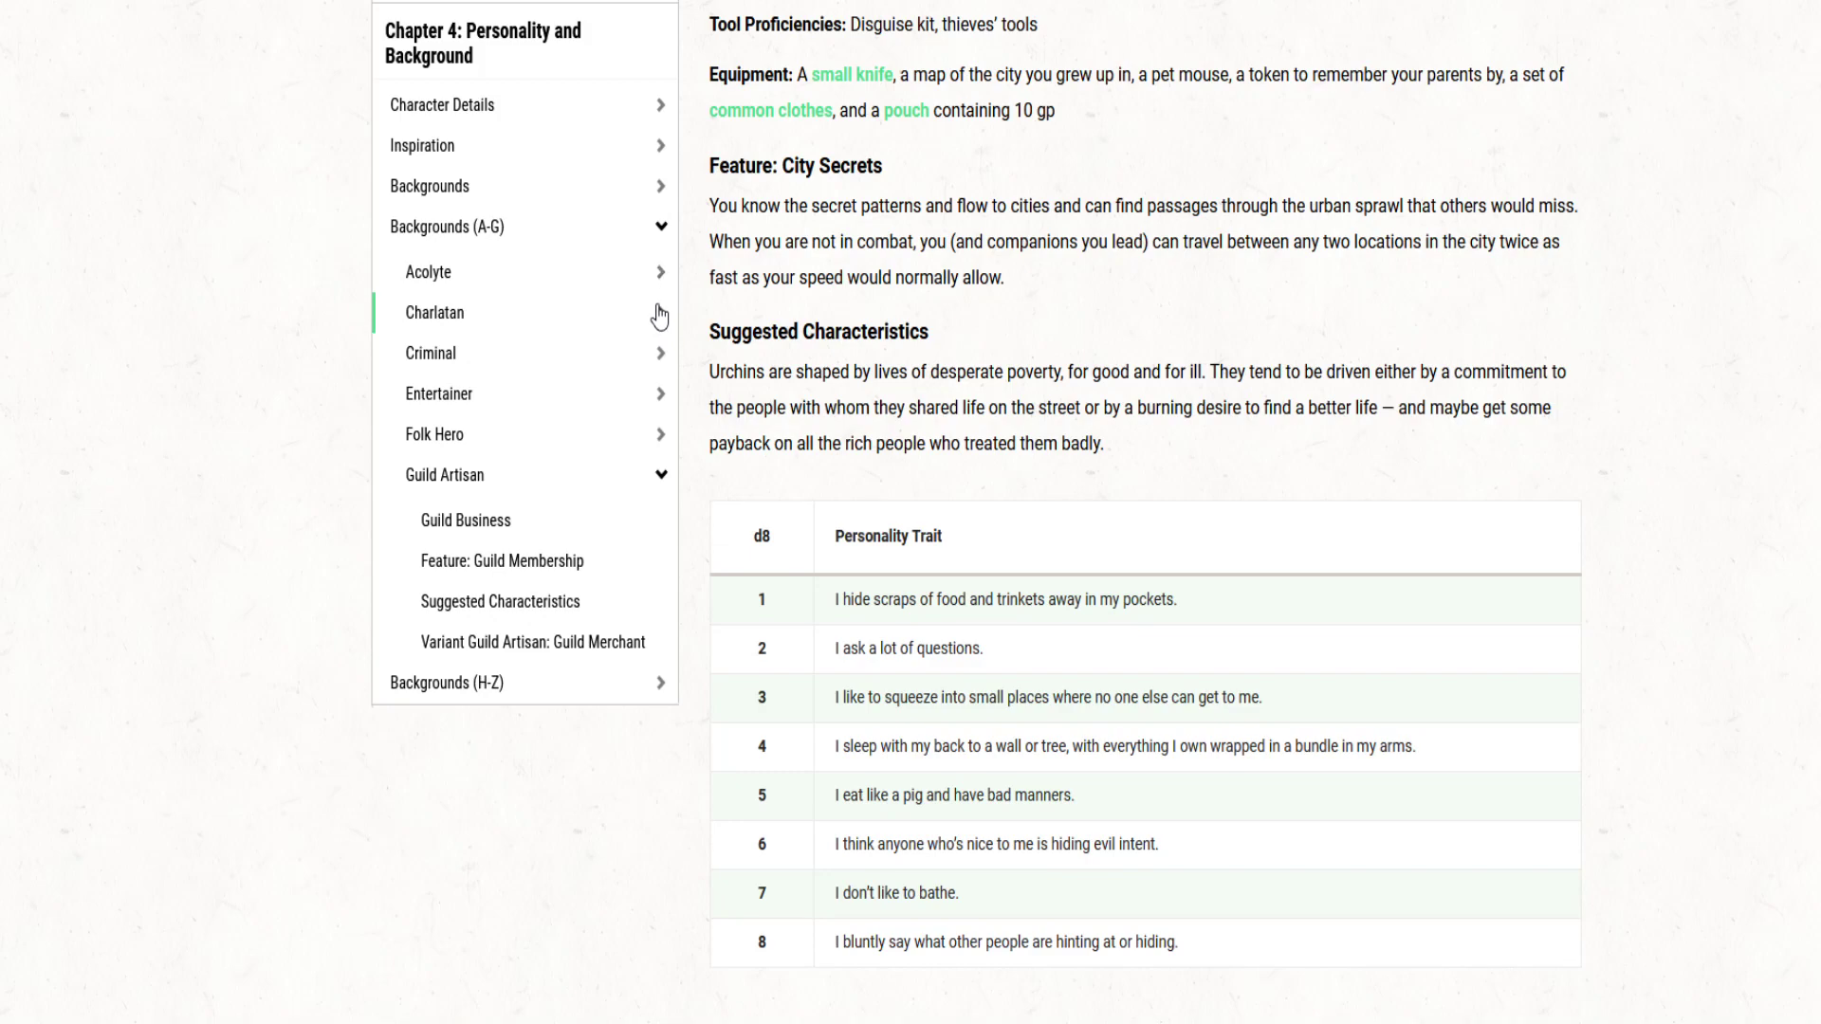
scroll(638, 475, down, 4)
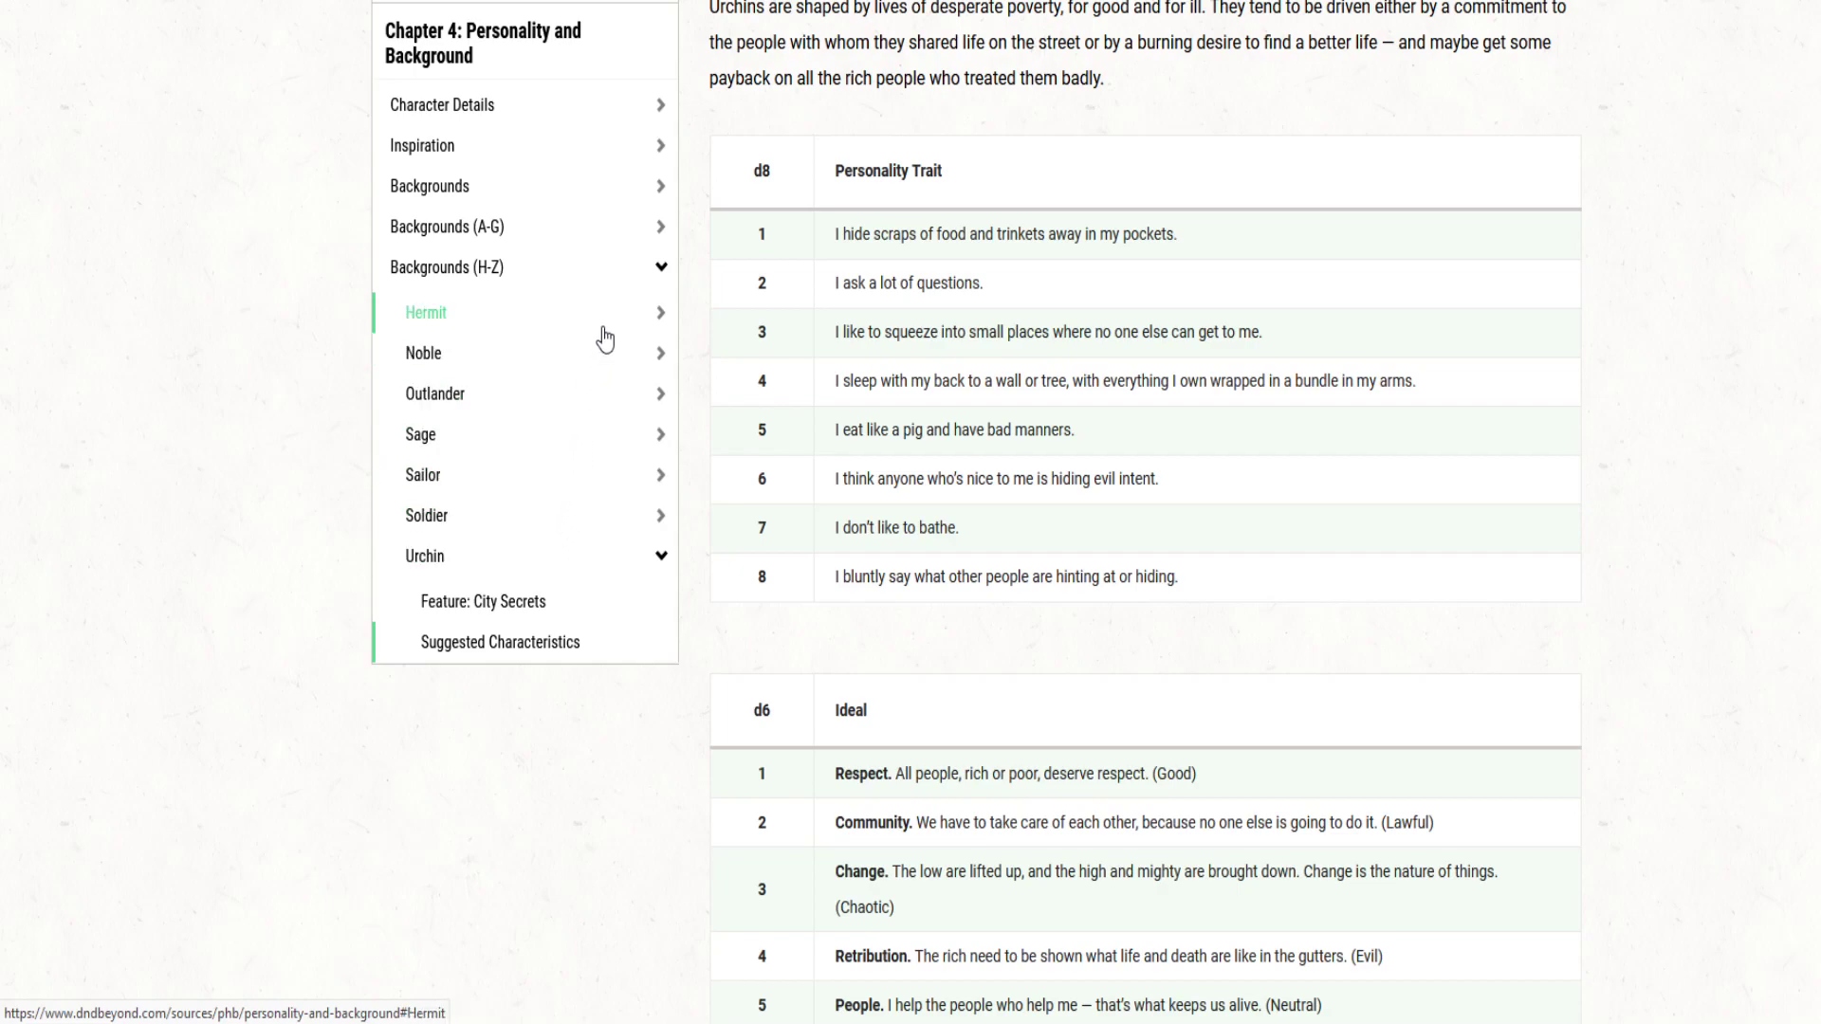
Step: Return to the character builder and try the Feylost and Far Traveler backgrounds to read their descriptions and proficiencies
click(652, 0)
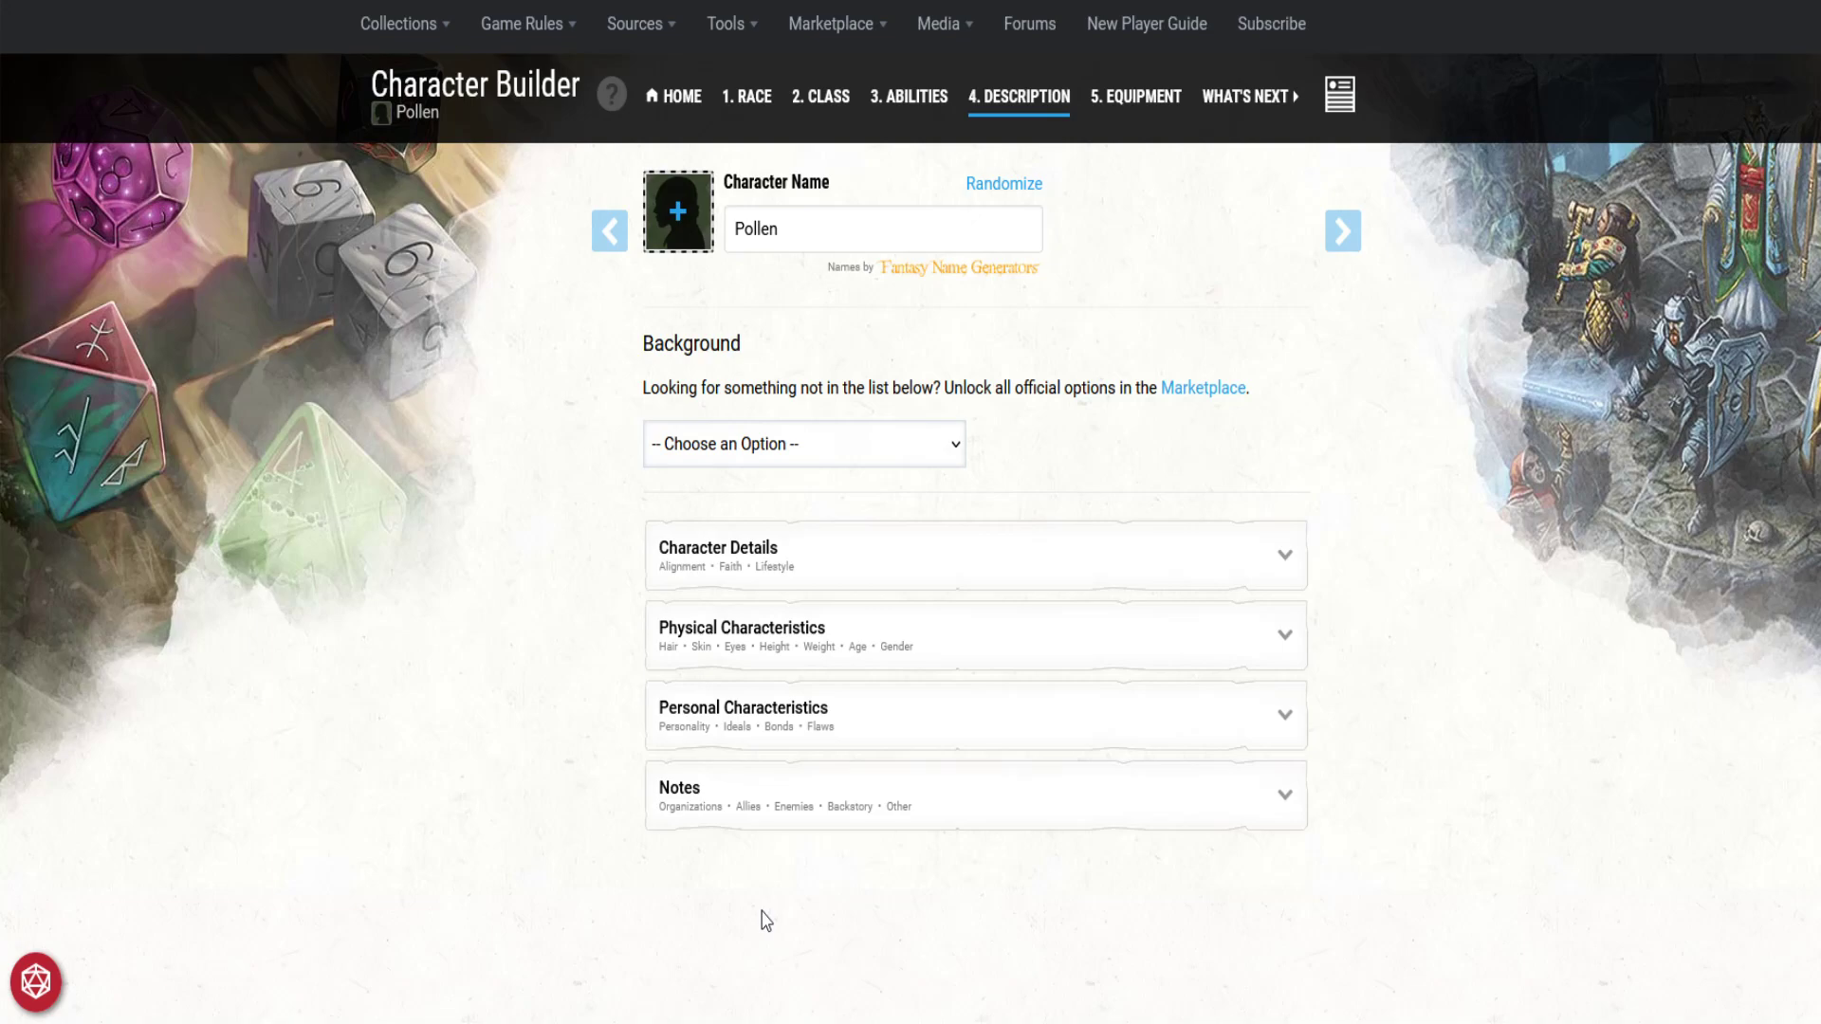
key(f)
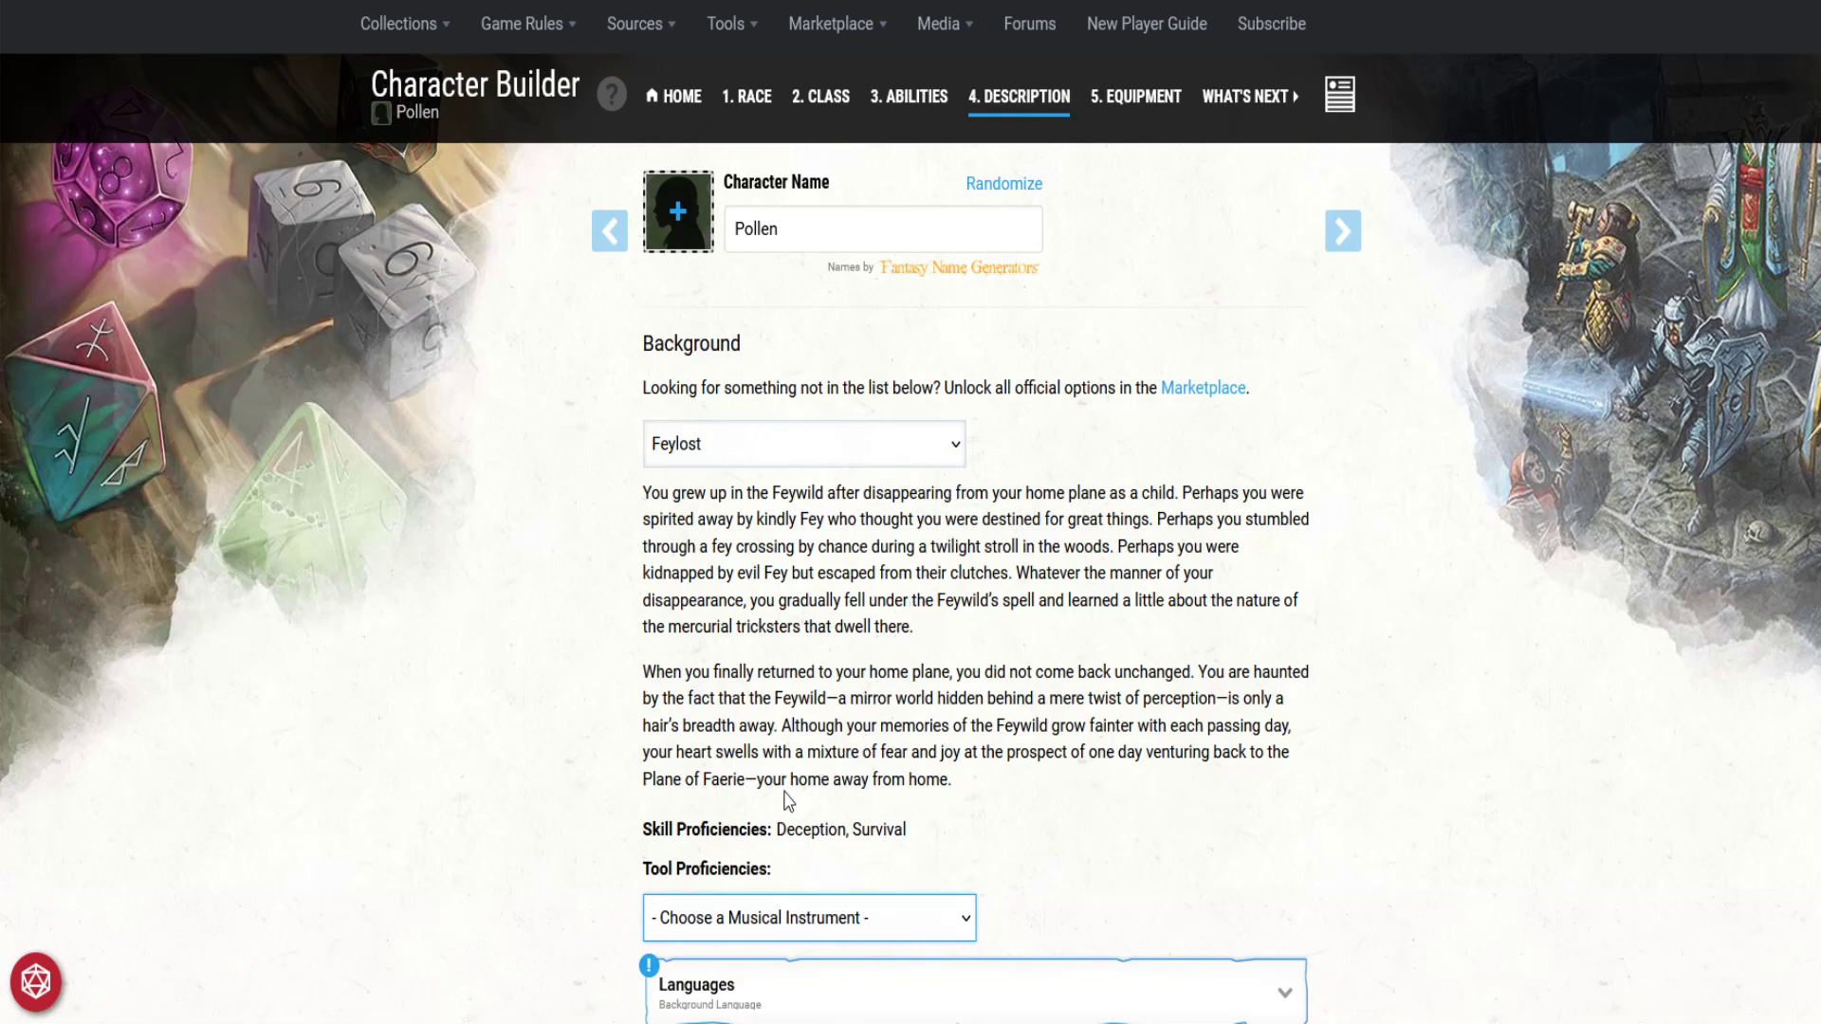
key(Up)
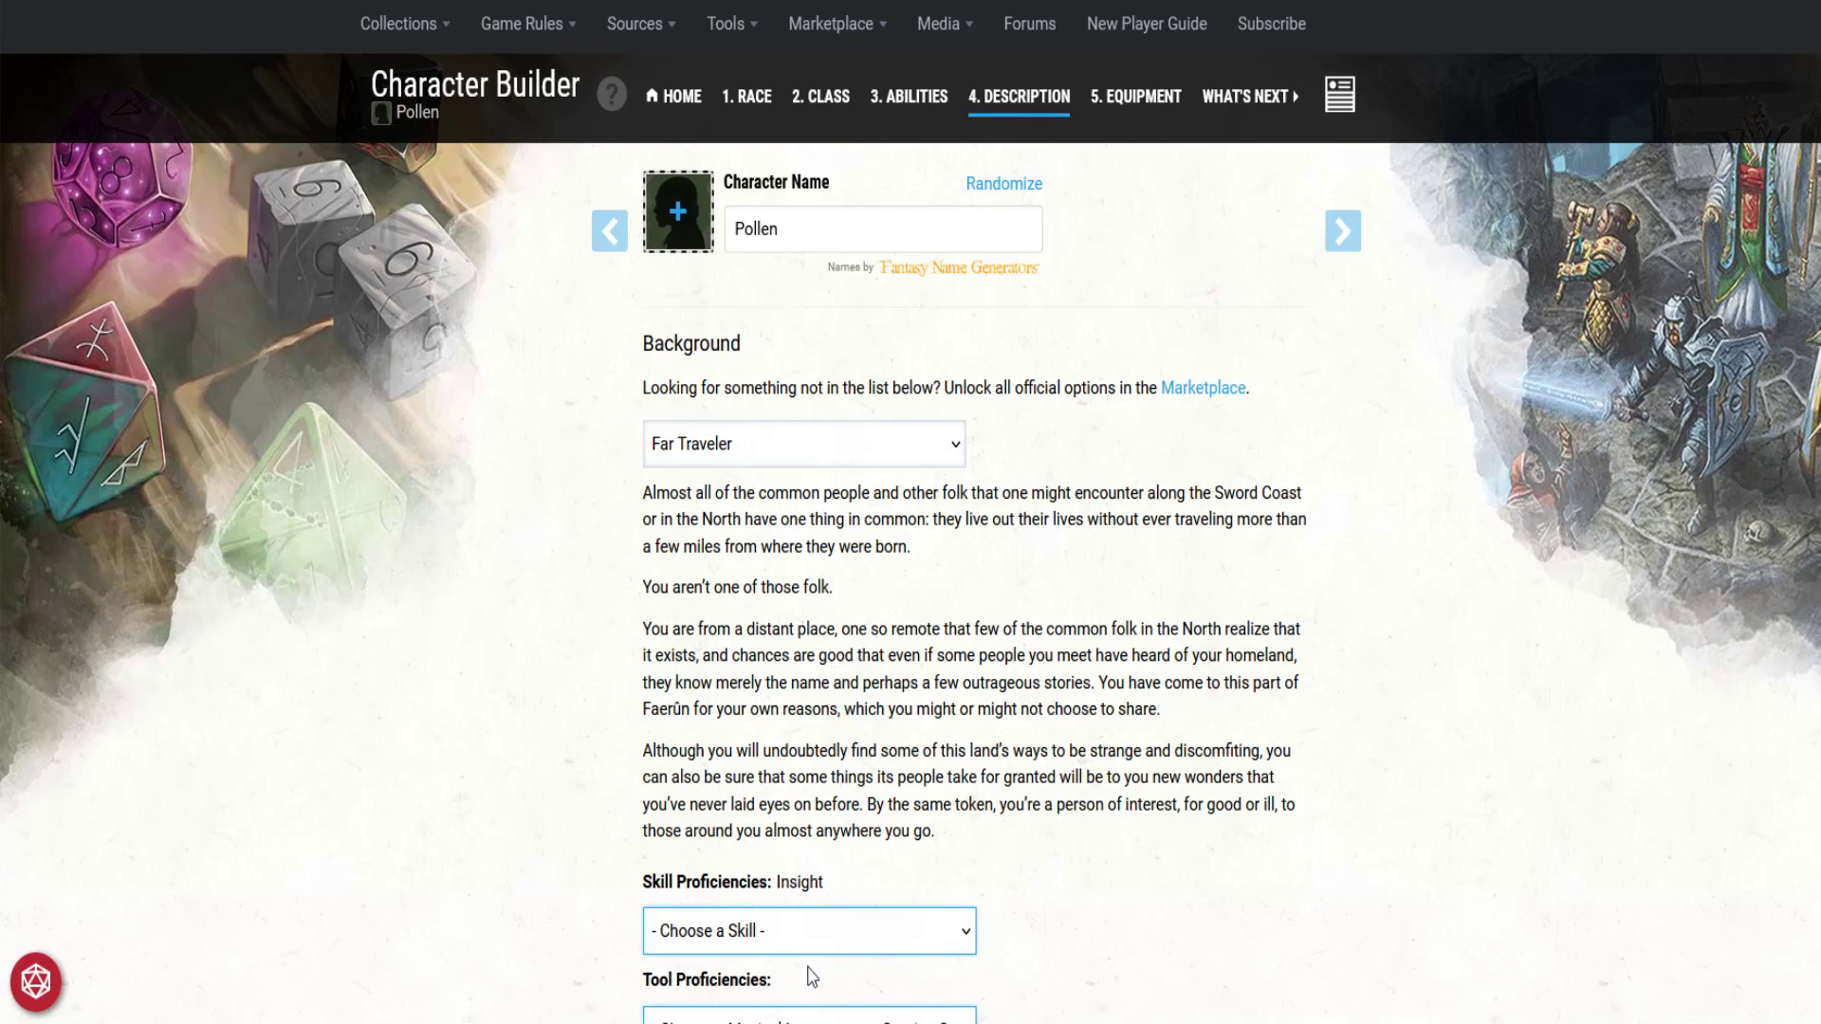
key(w)
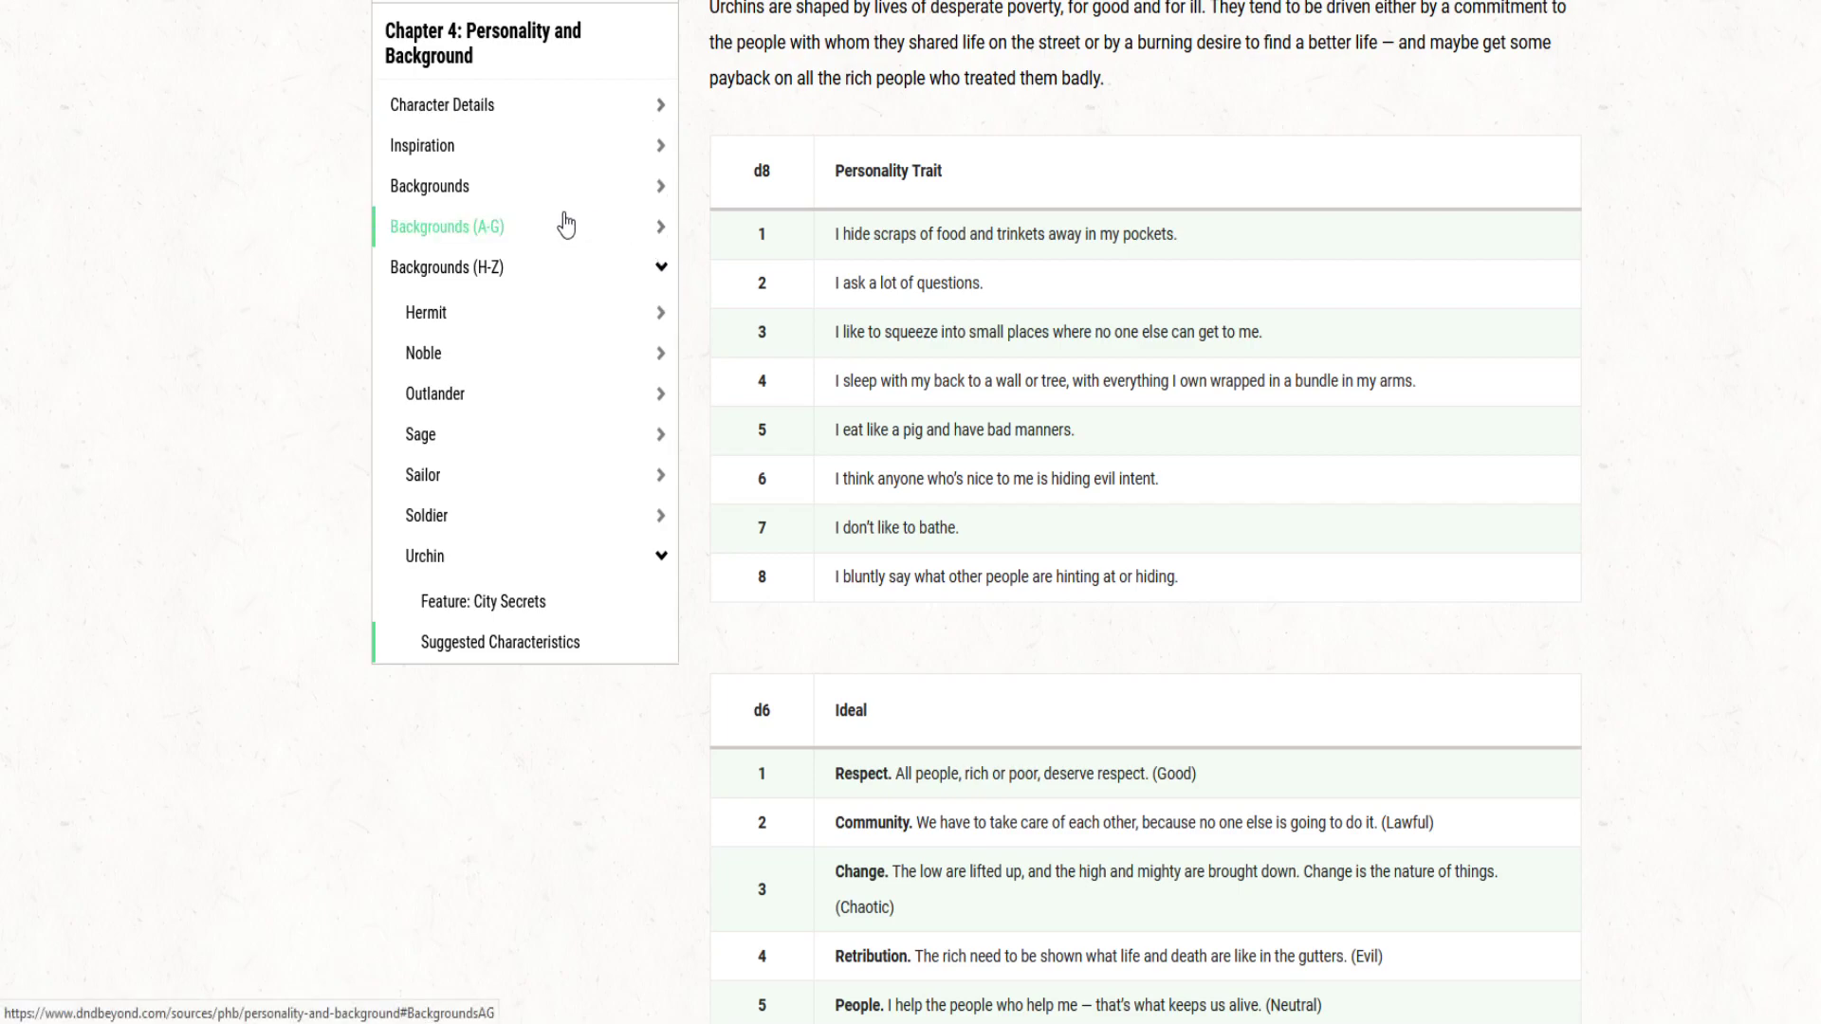
Step: Reopen the Charlatan background in the Player's Handbook and review its proficiencies, equipment, Favorite Schemes table and False Identity feature
scroll(754, 301, up, 7)
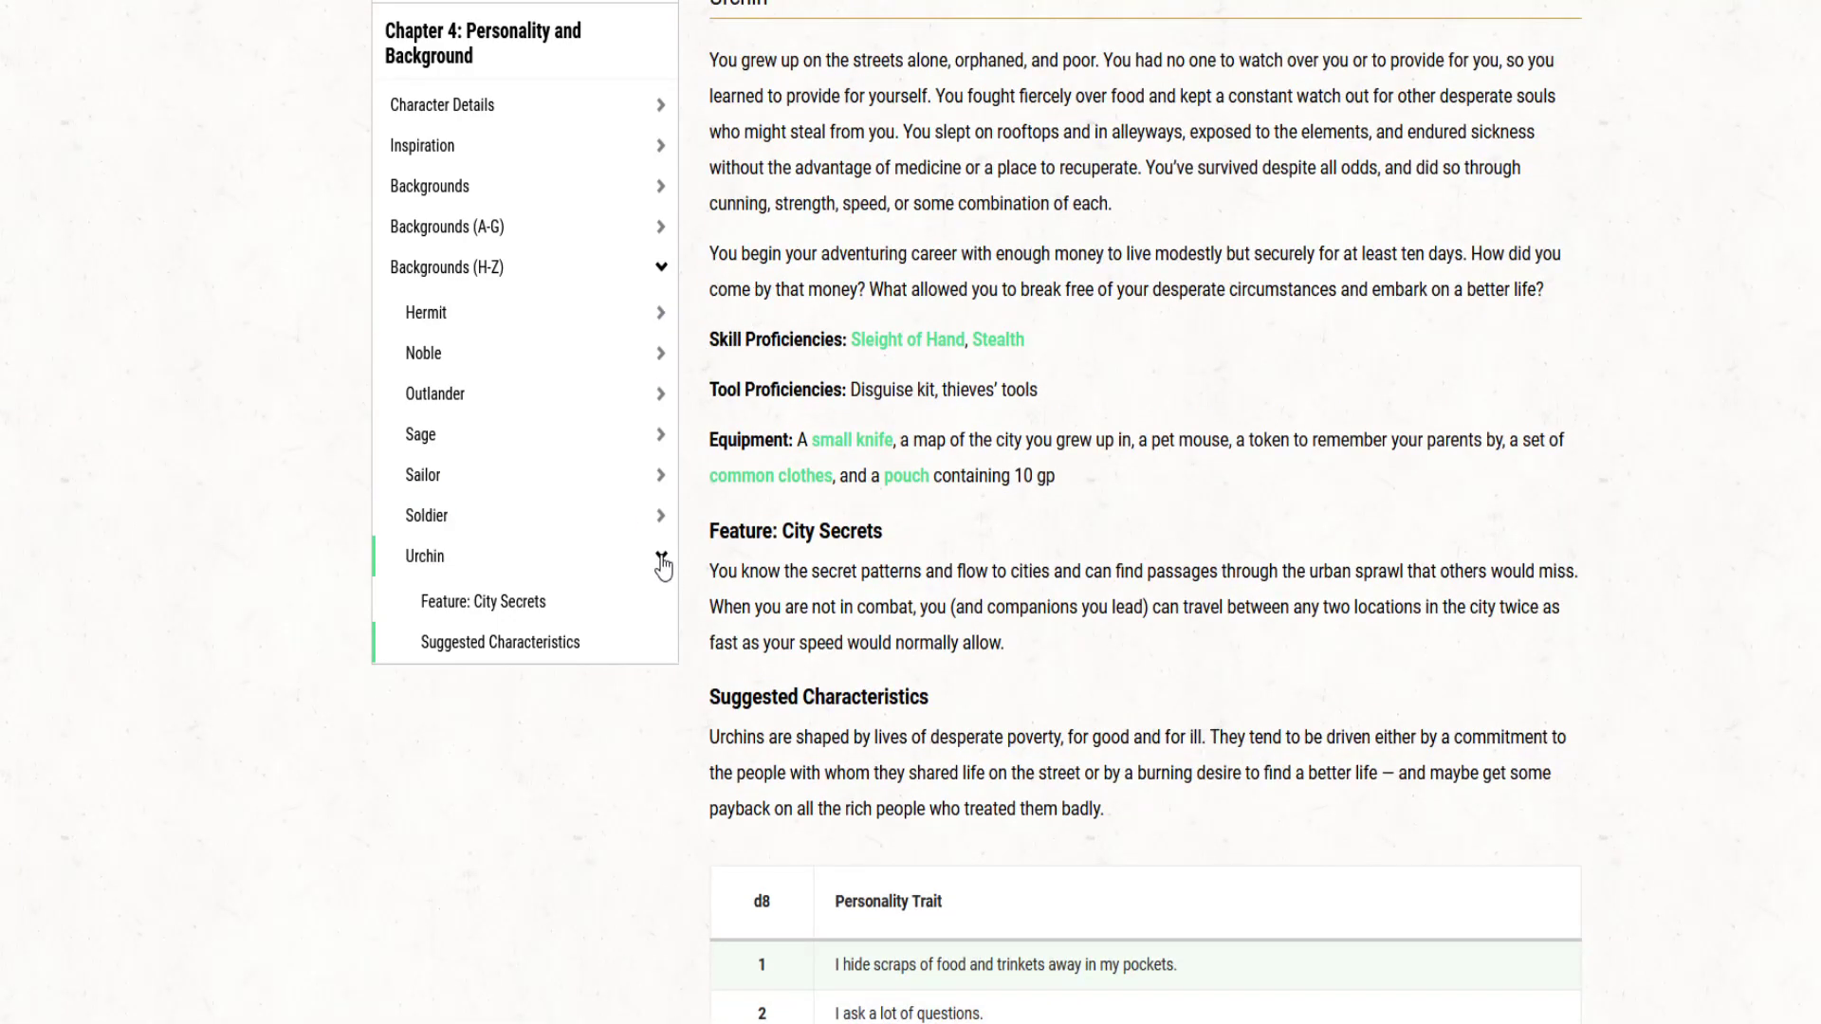
click(664, 230)
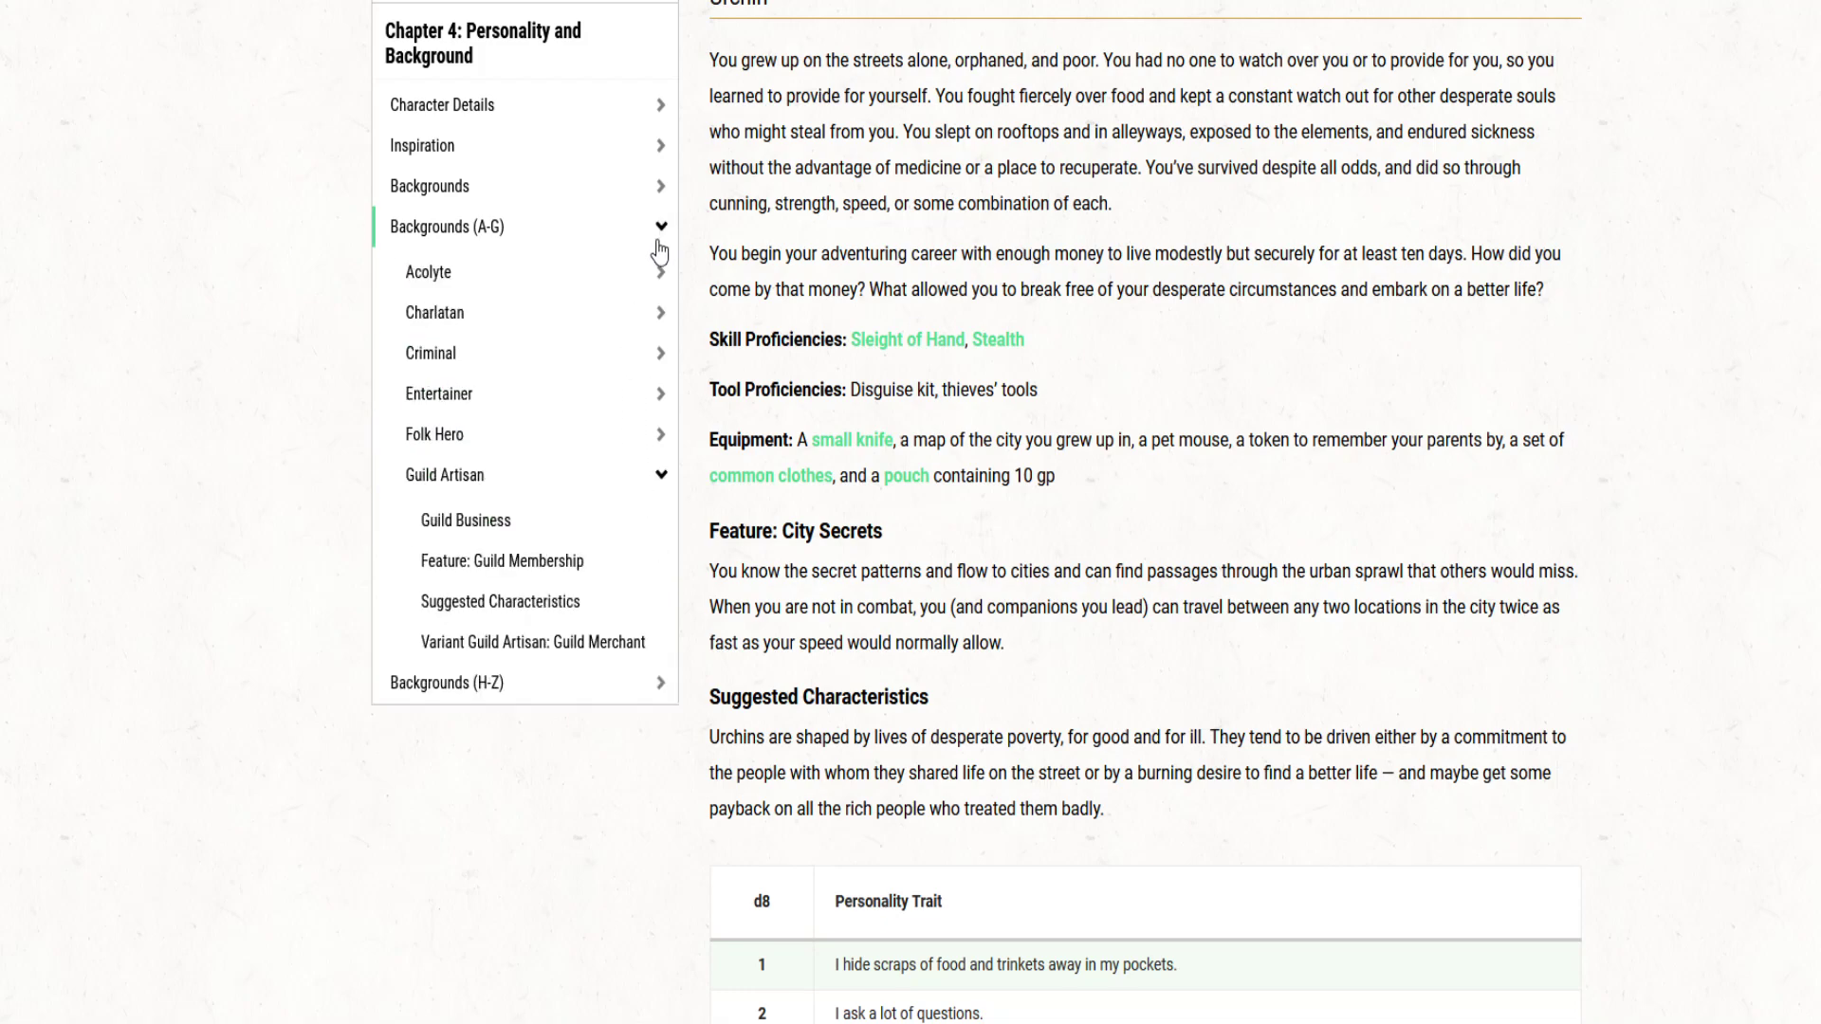
click(537, 317)
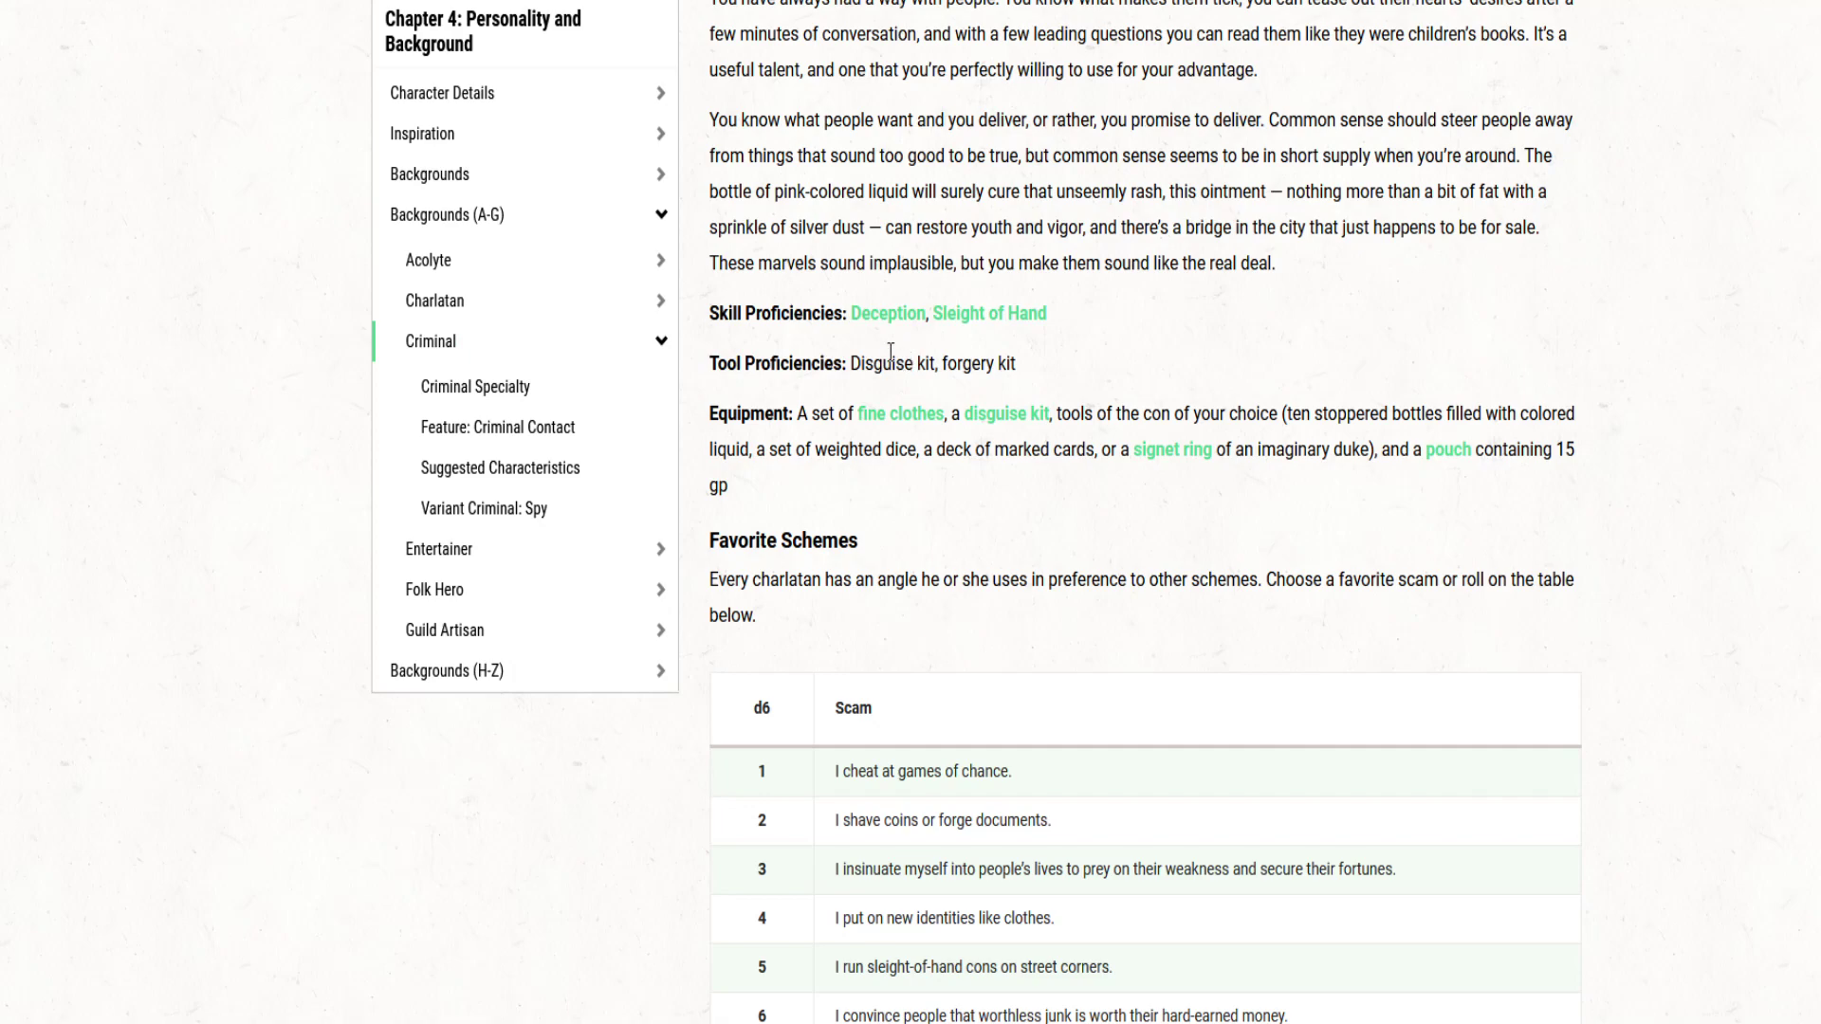
scroll(1052, 225, up, 3)
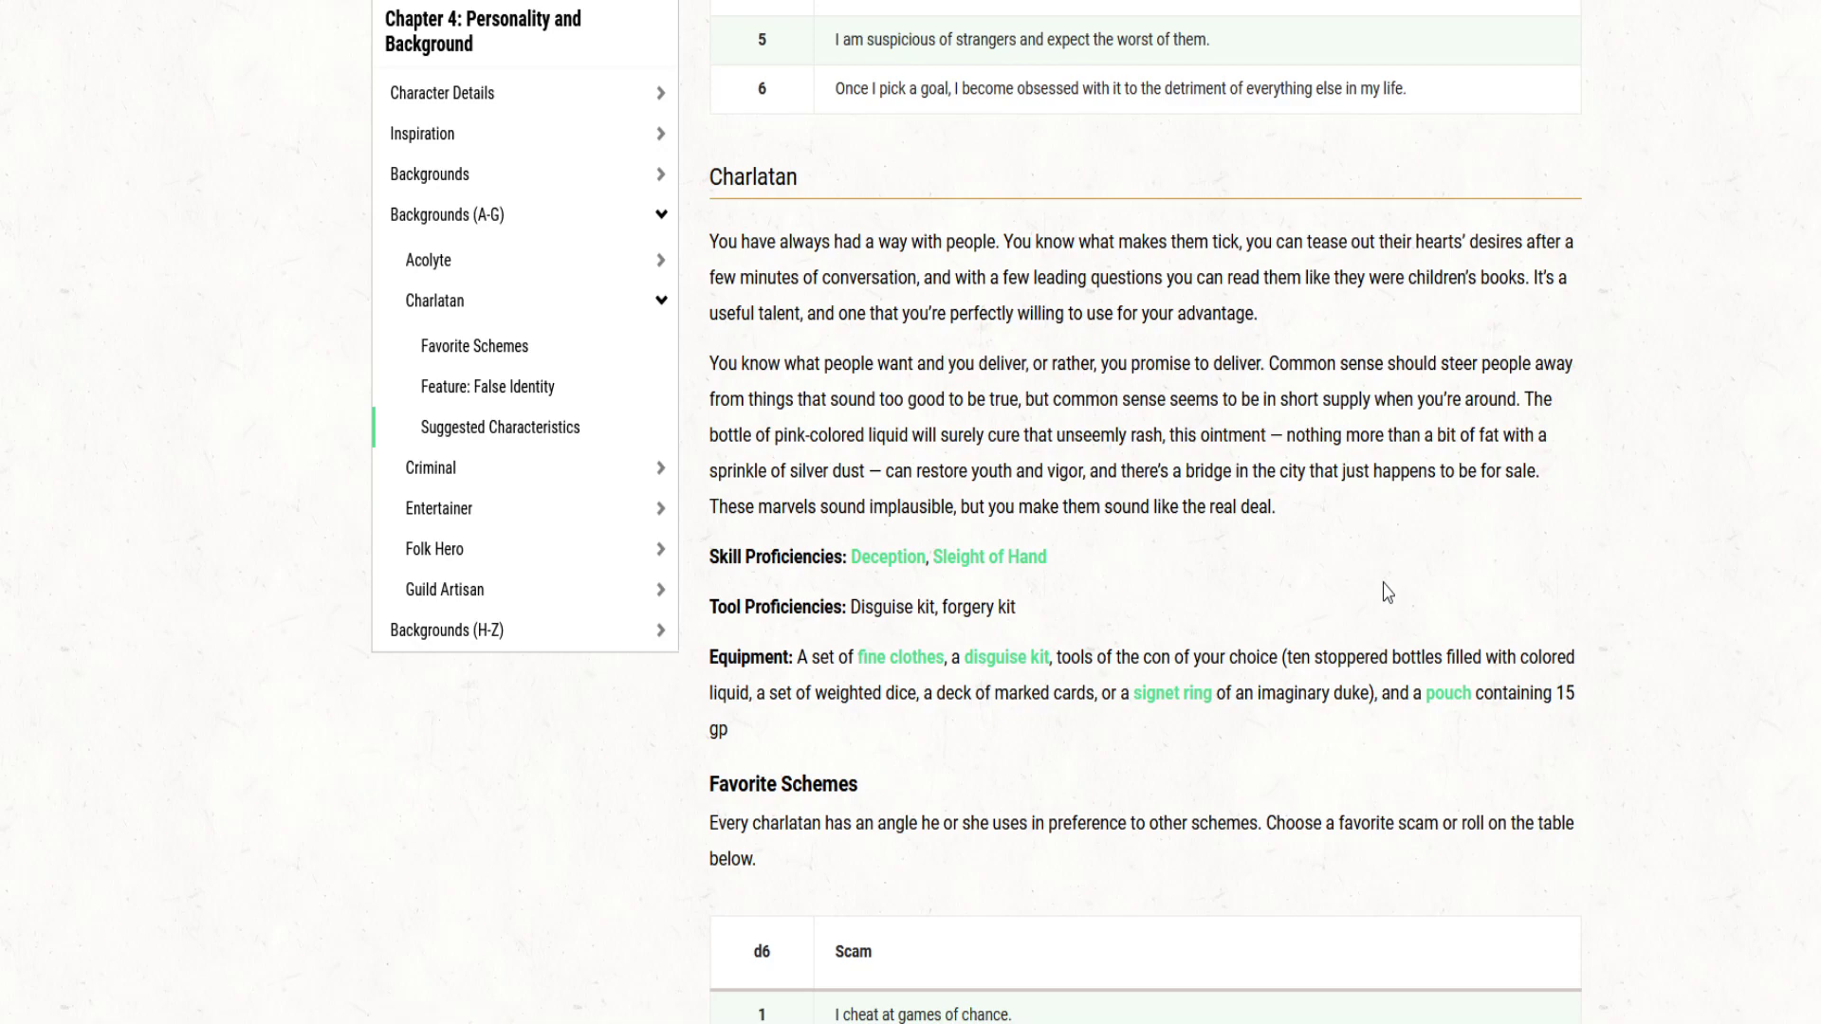
scroll(1387, 592, down, 4)
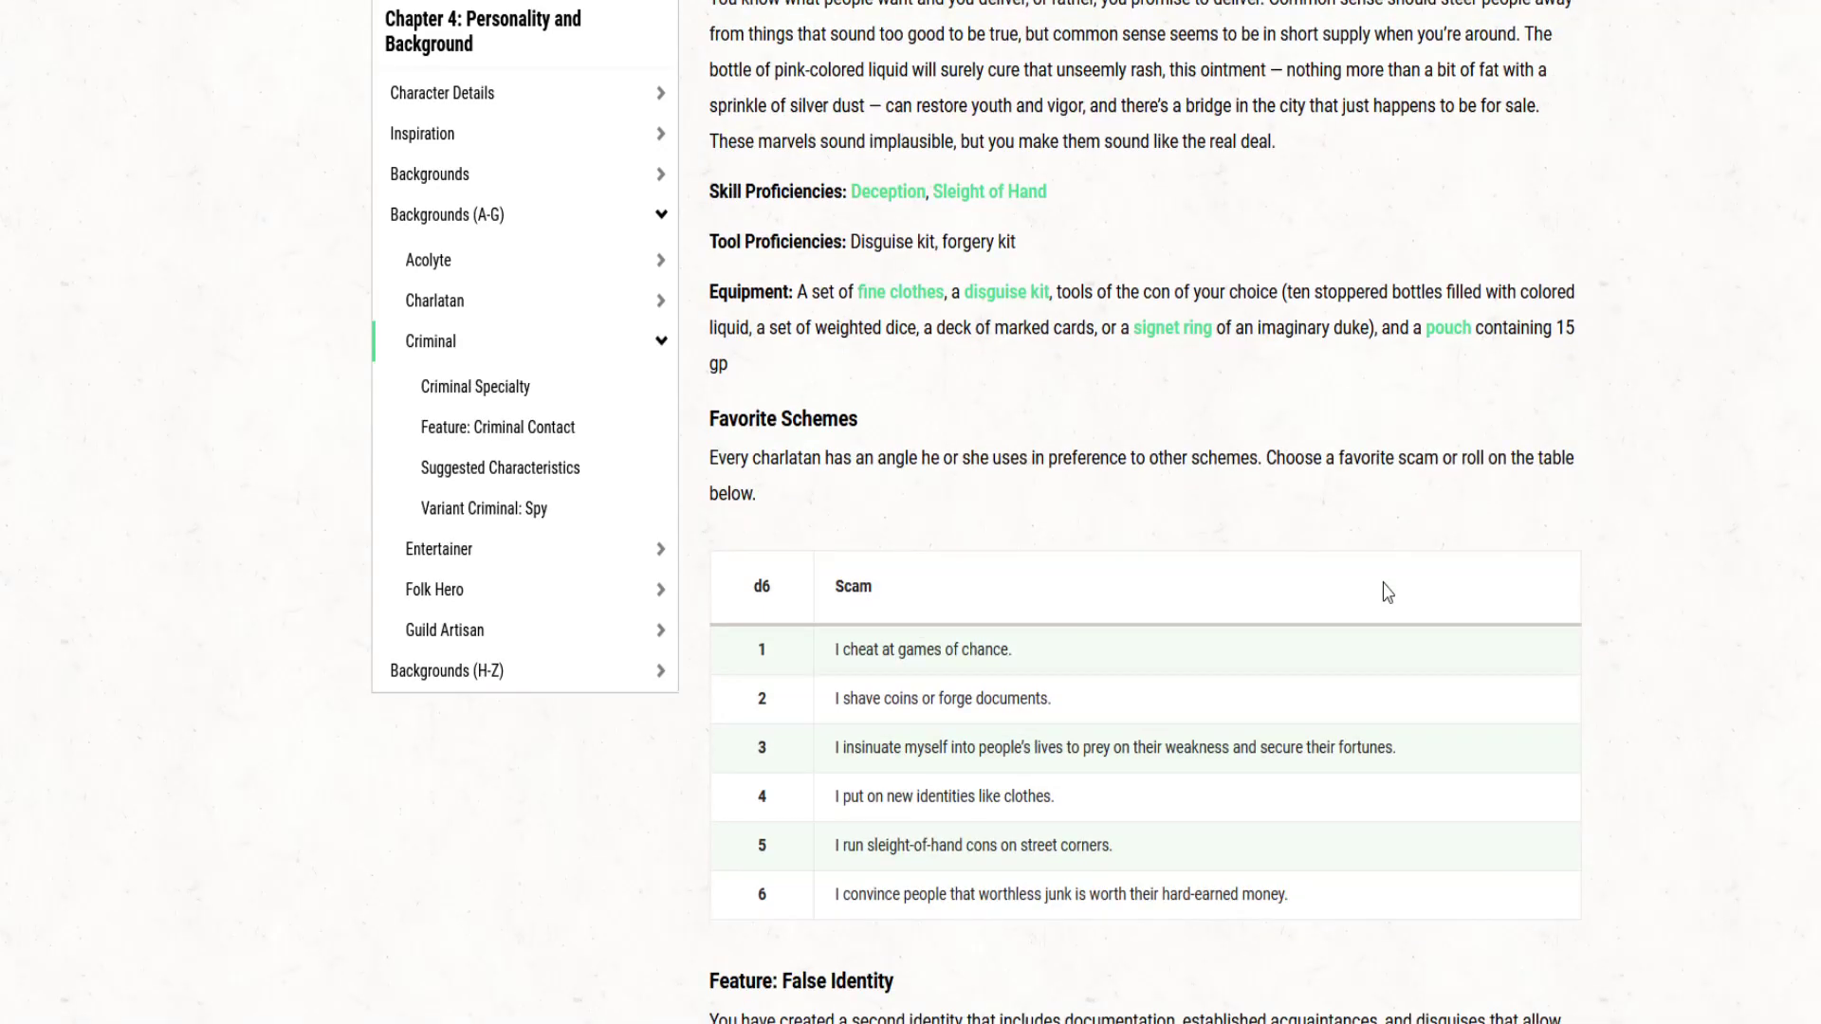
scroll(1387, 593, down, 4)
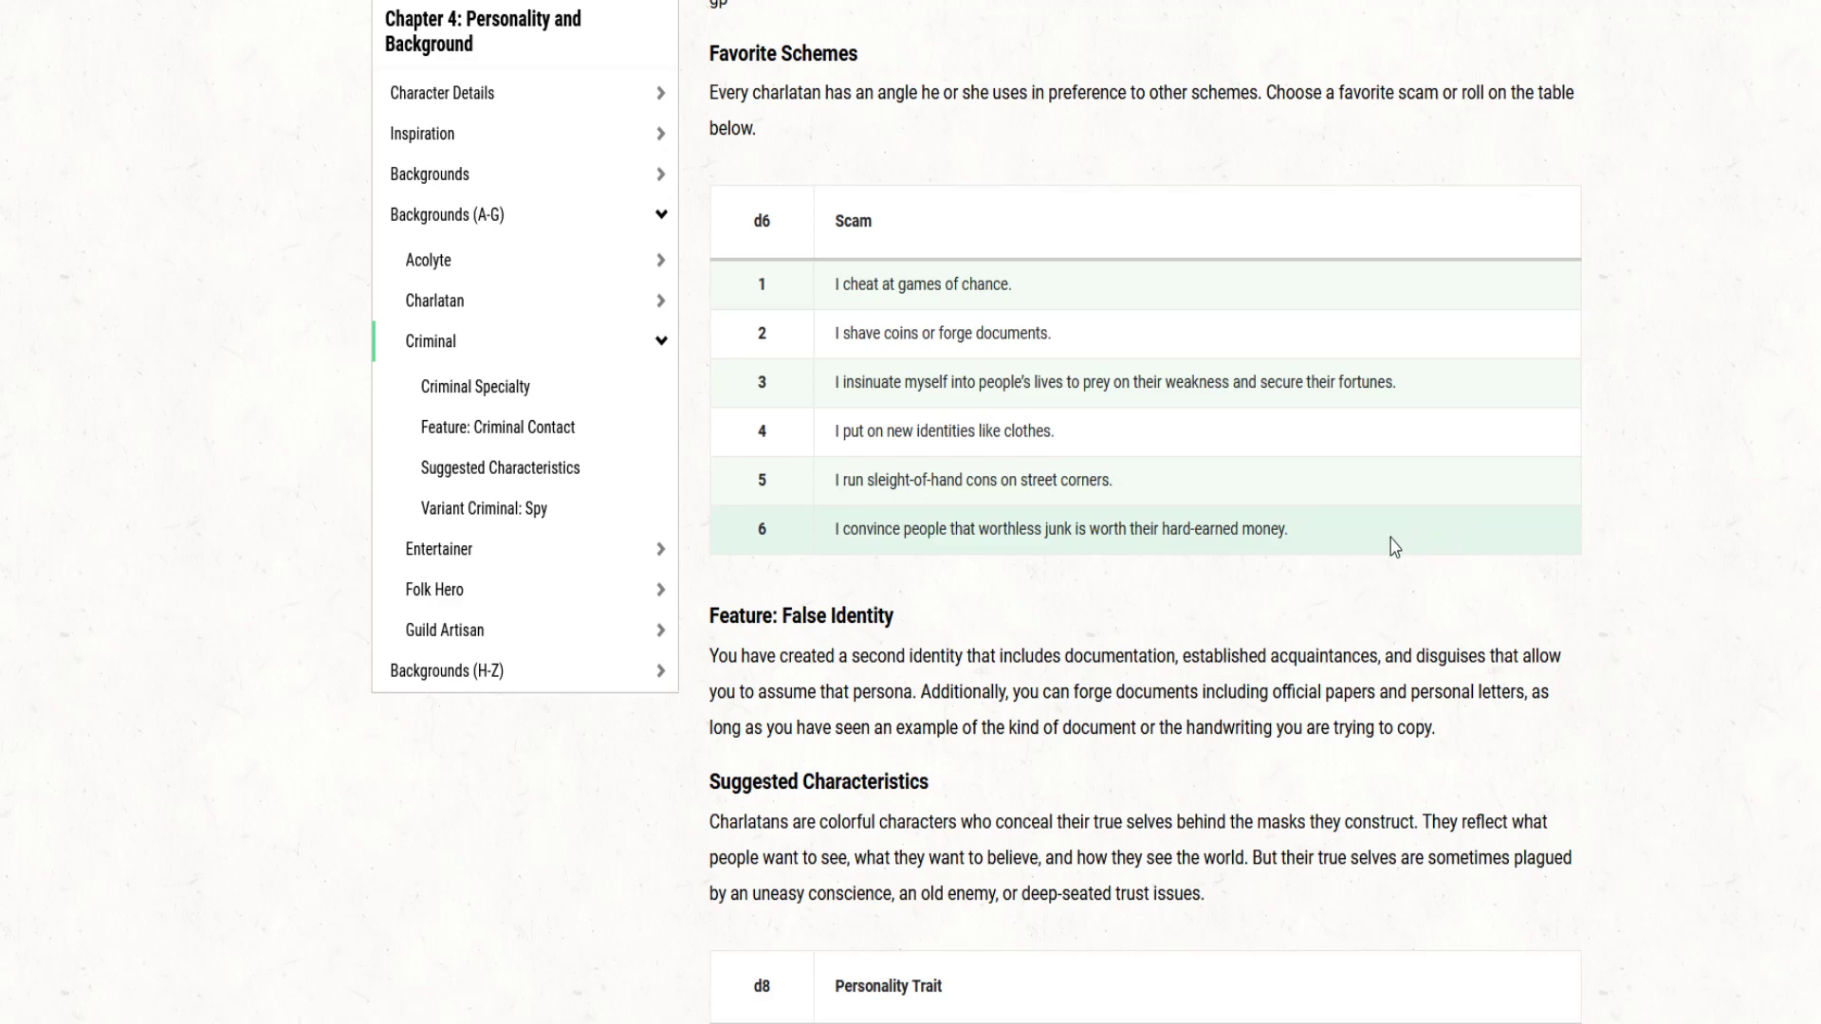
Step: Go to the Entertainer background and review its proficiencies, equipment, Entertainer Routines table and By Popular Demand feature
click(661, 344)
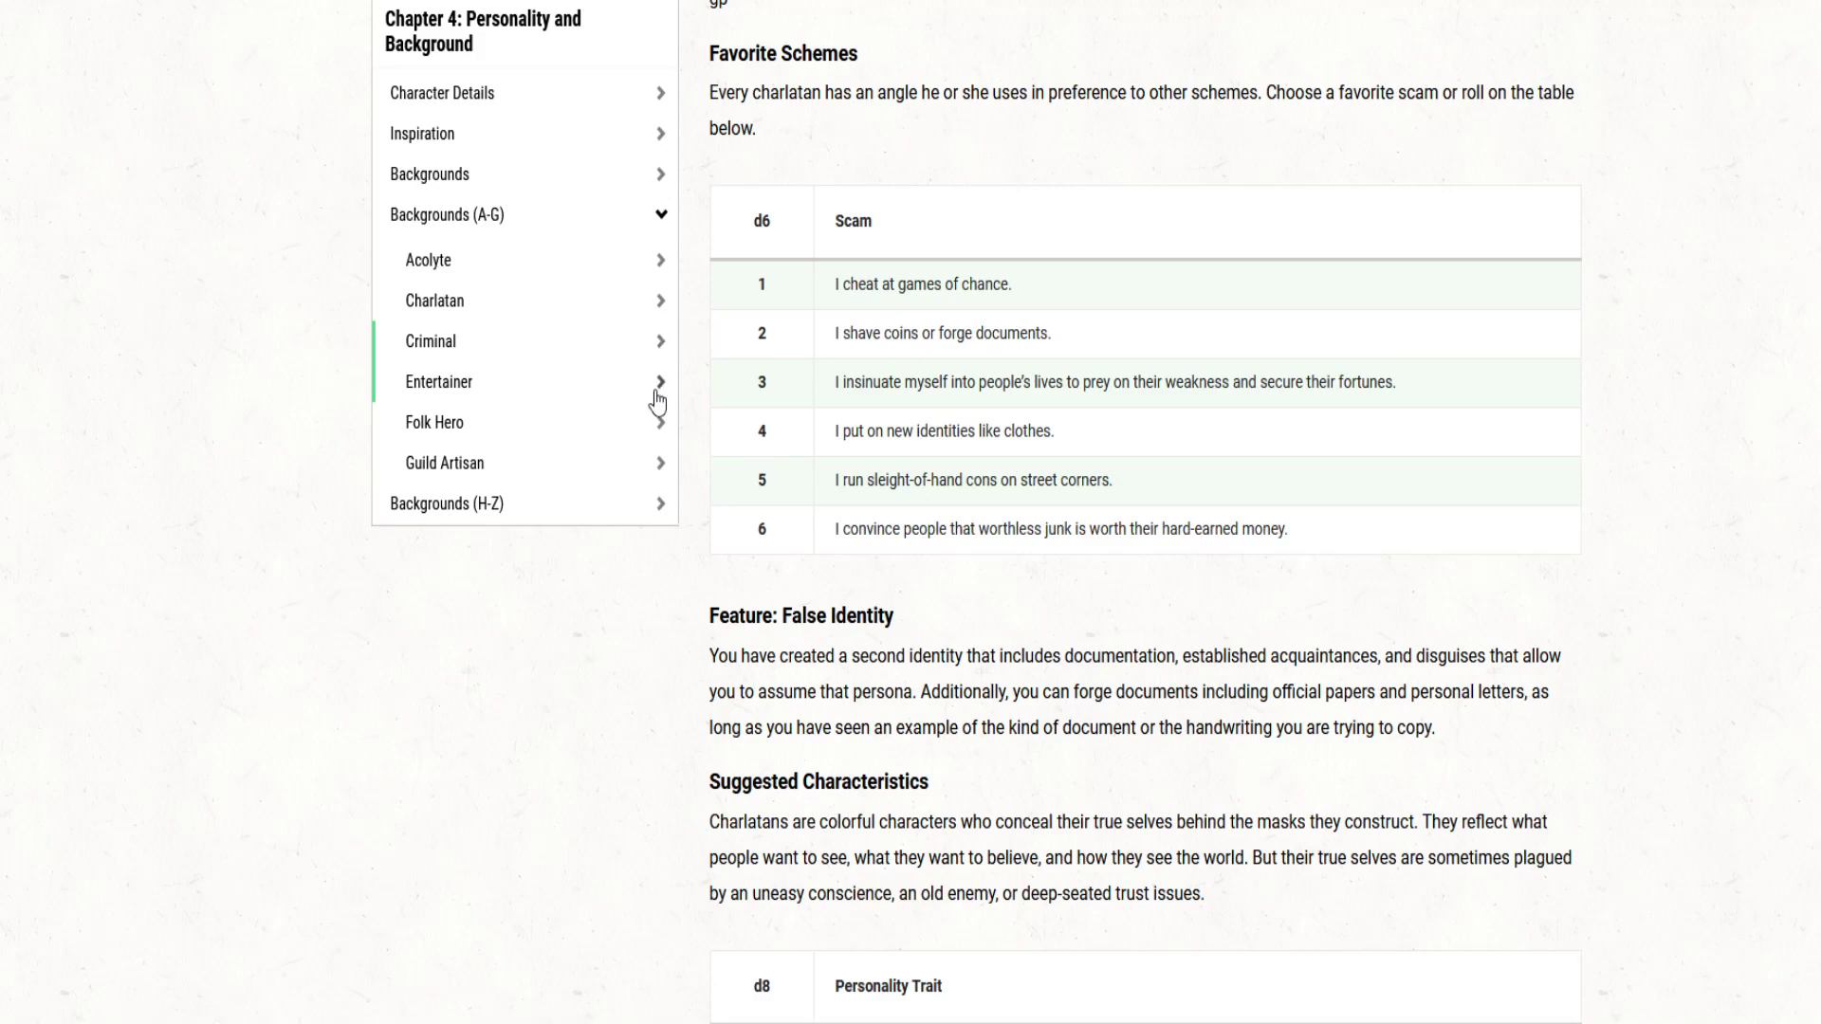
click(615, 398)
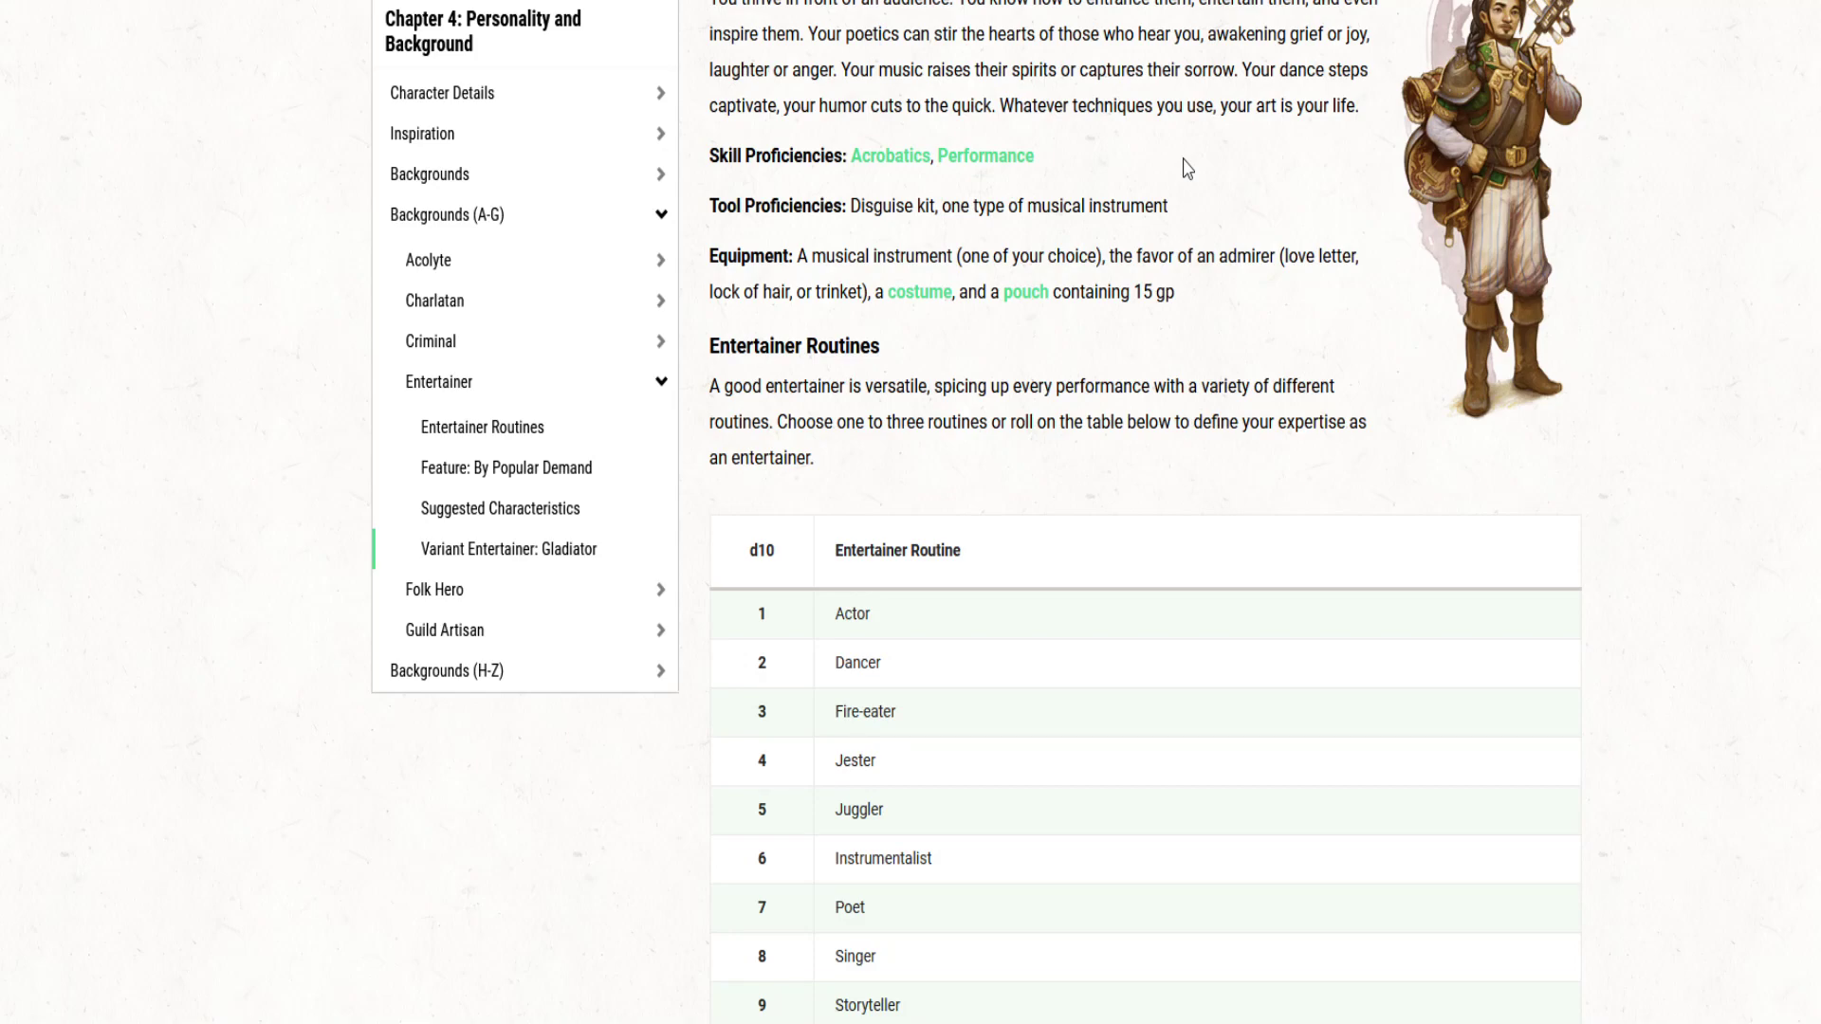
scroll(1185, 168, down, 4)
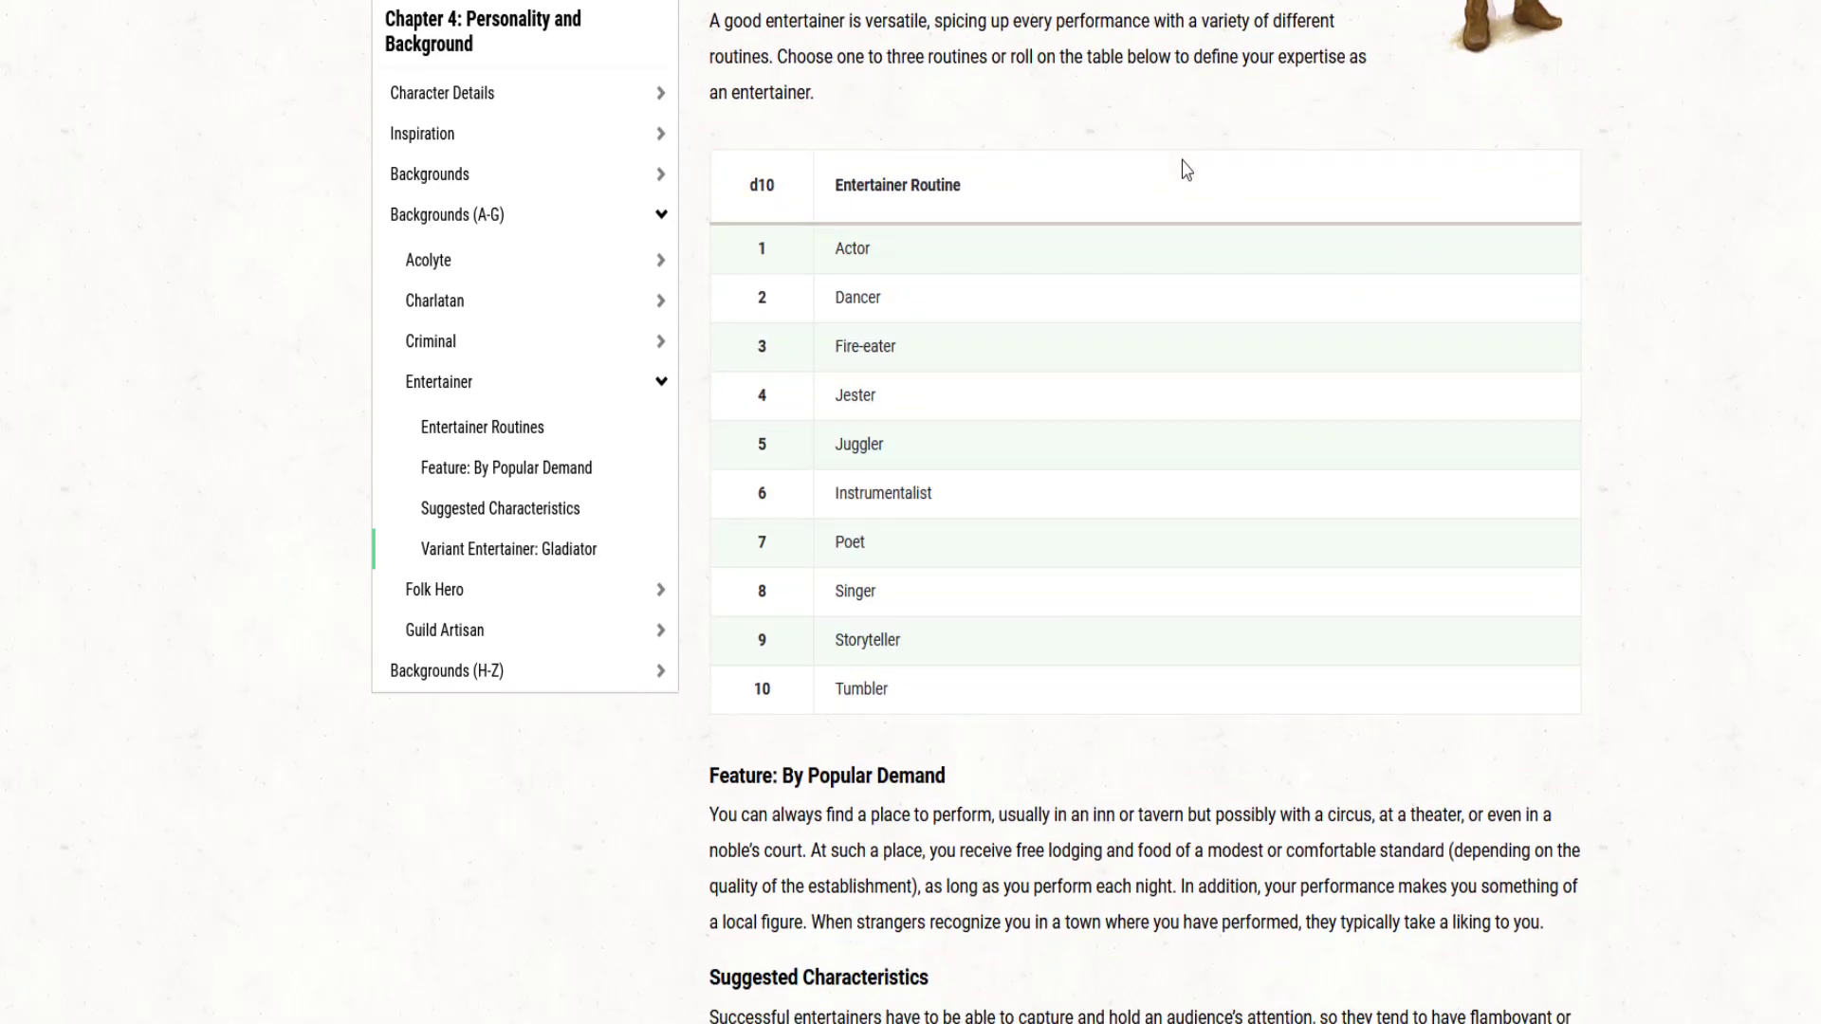
scroll(1185, 168, up, 4)
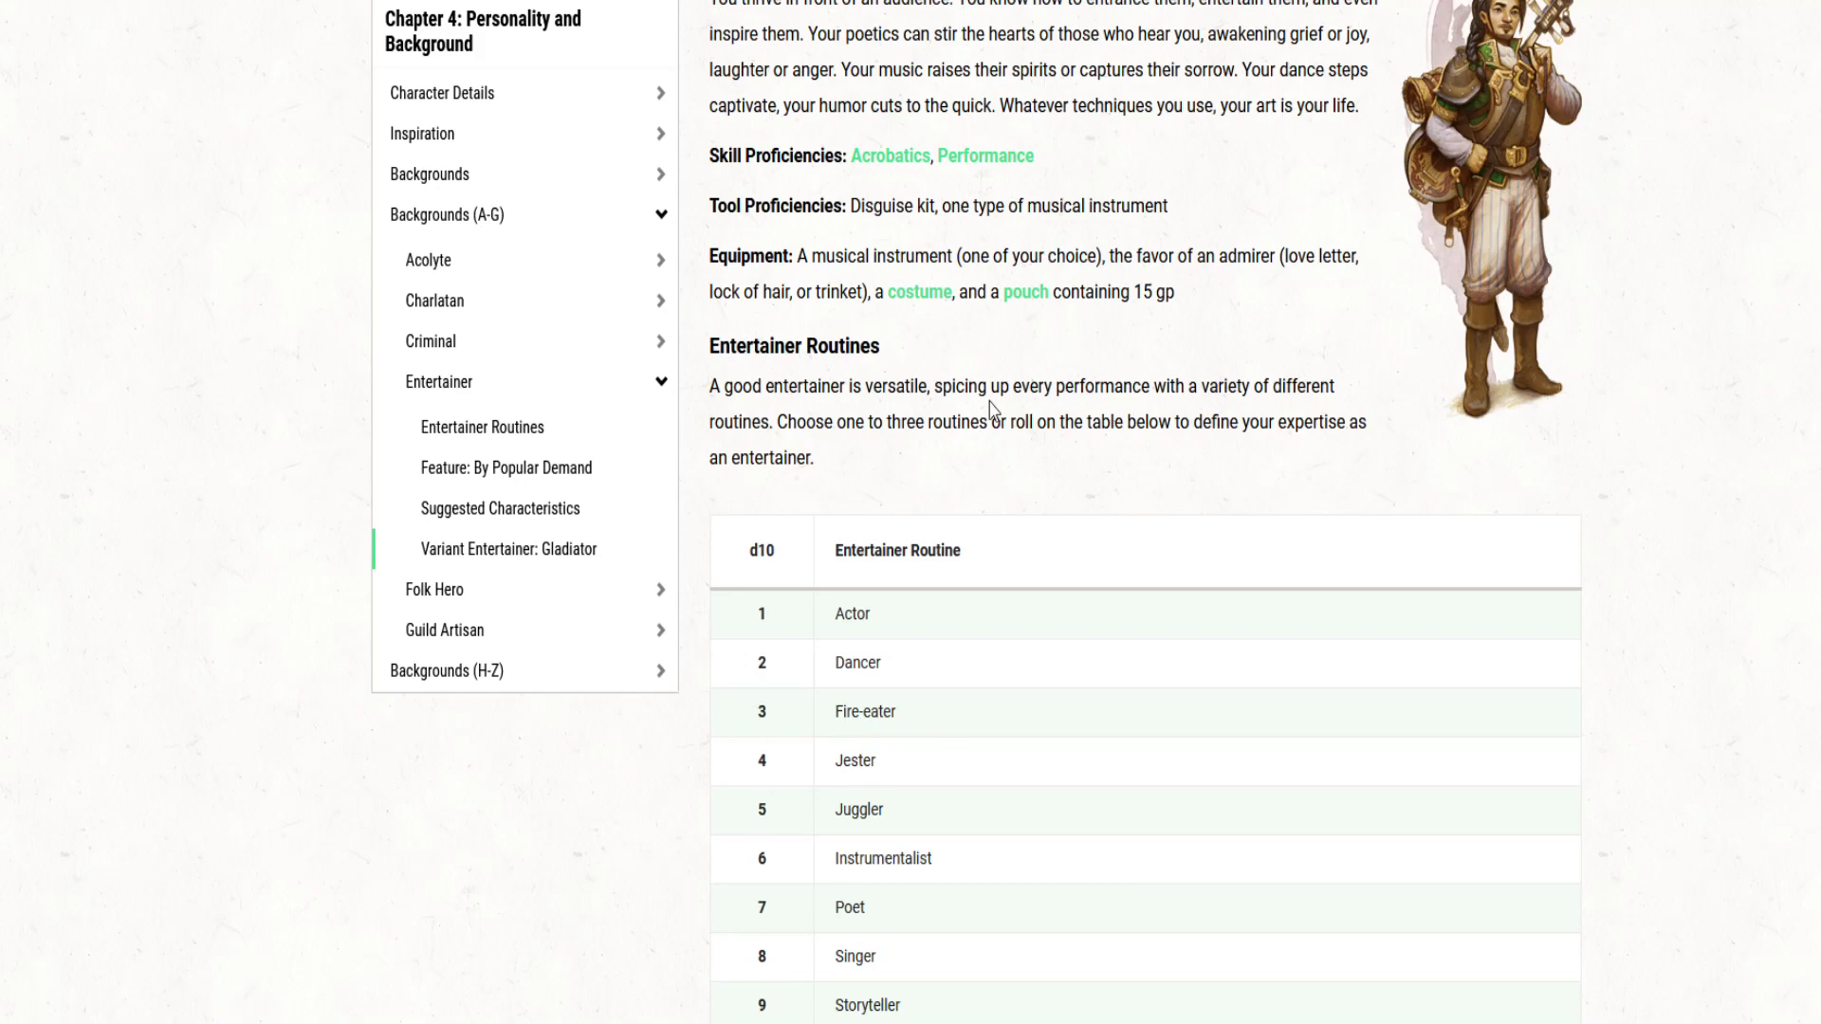
scroll(1016, 557, down, 3)
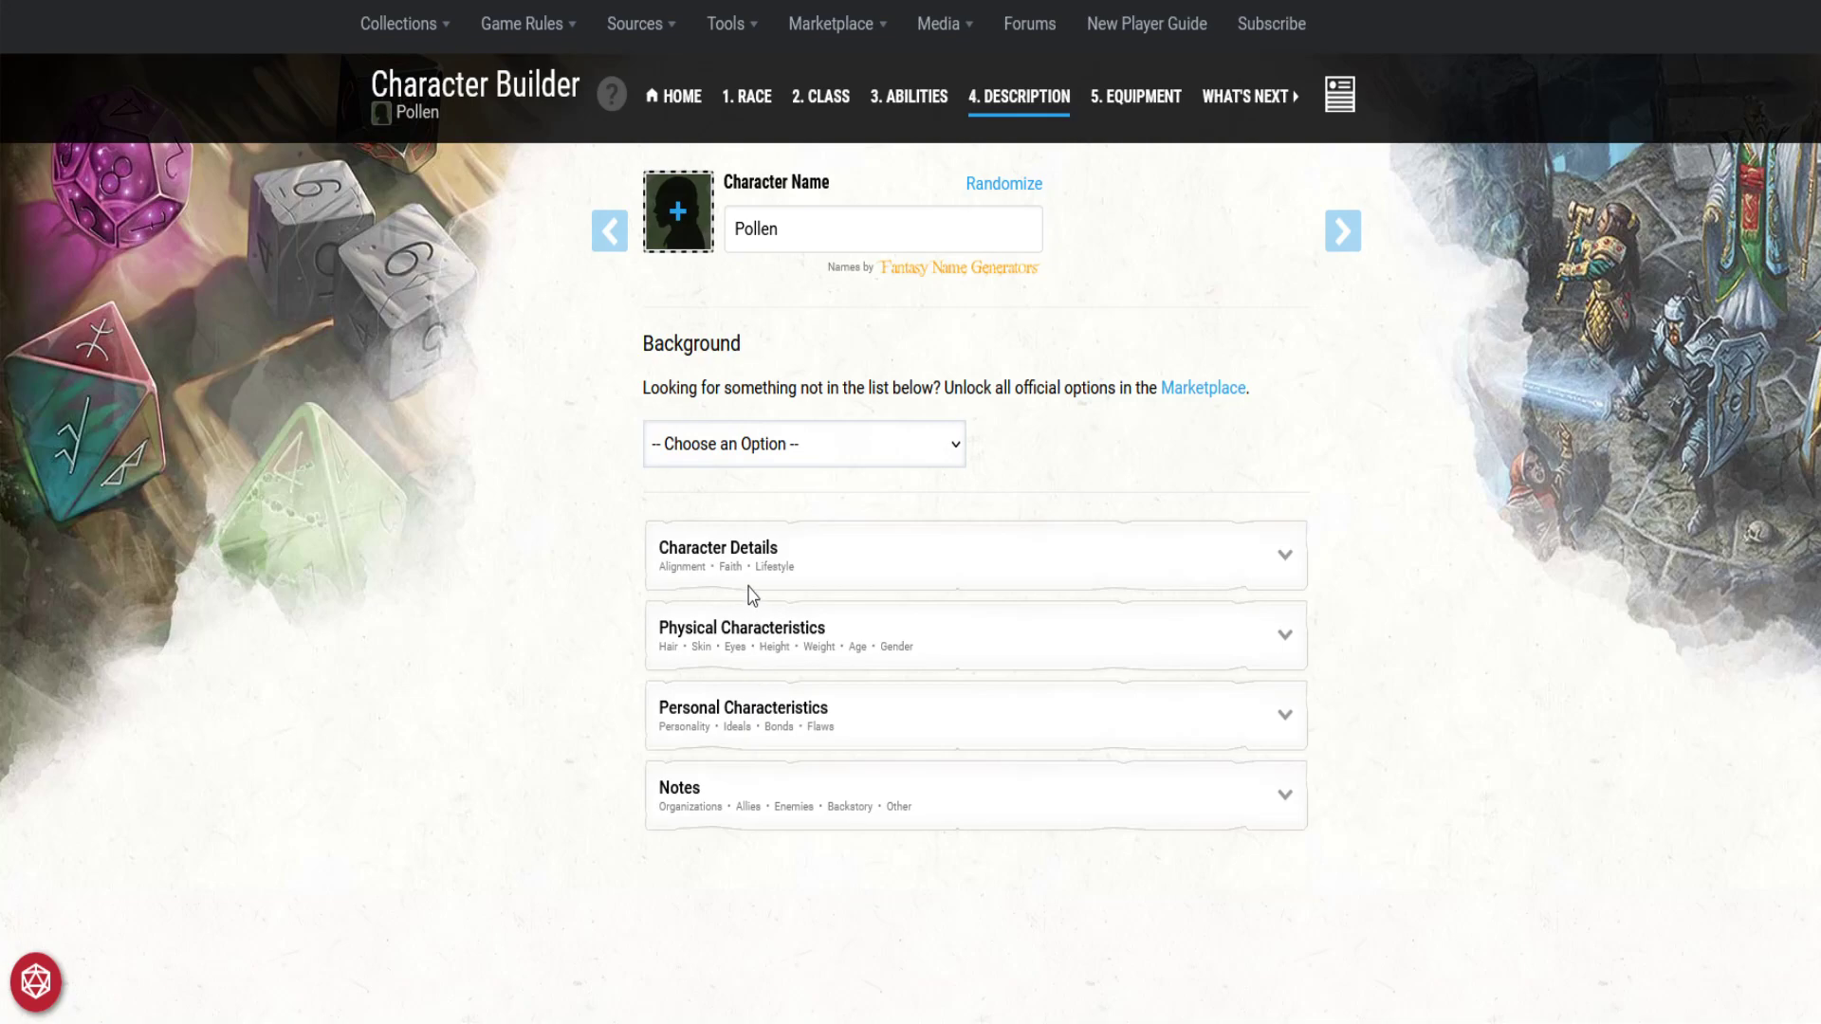
Step: Choose Entertainer as the character's background and review its description and proficiencies
key(e)
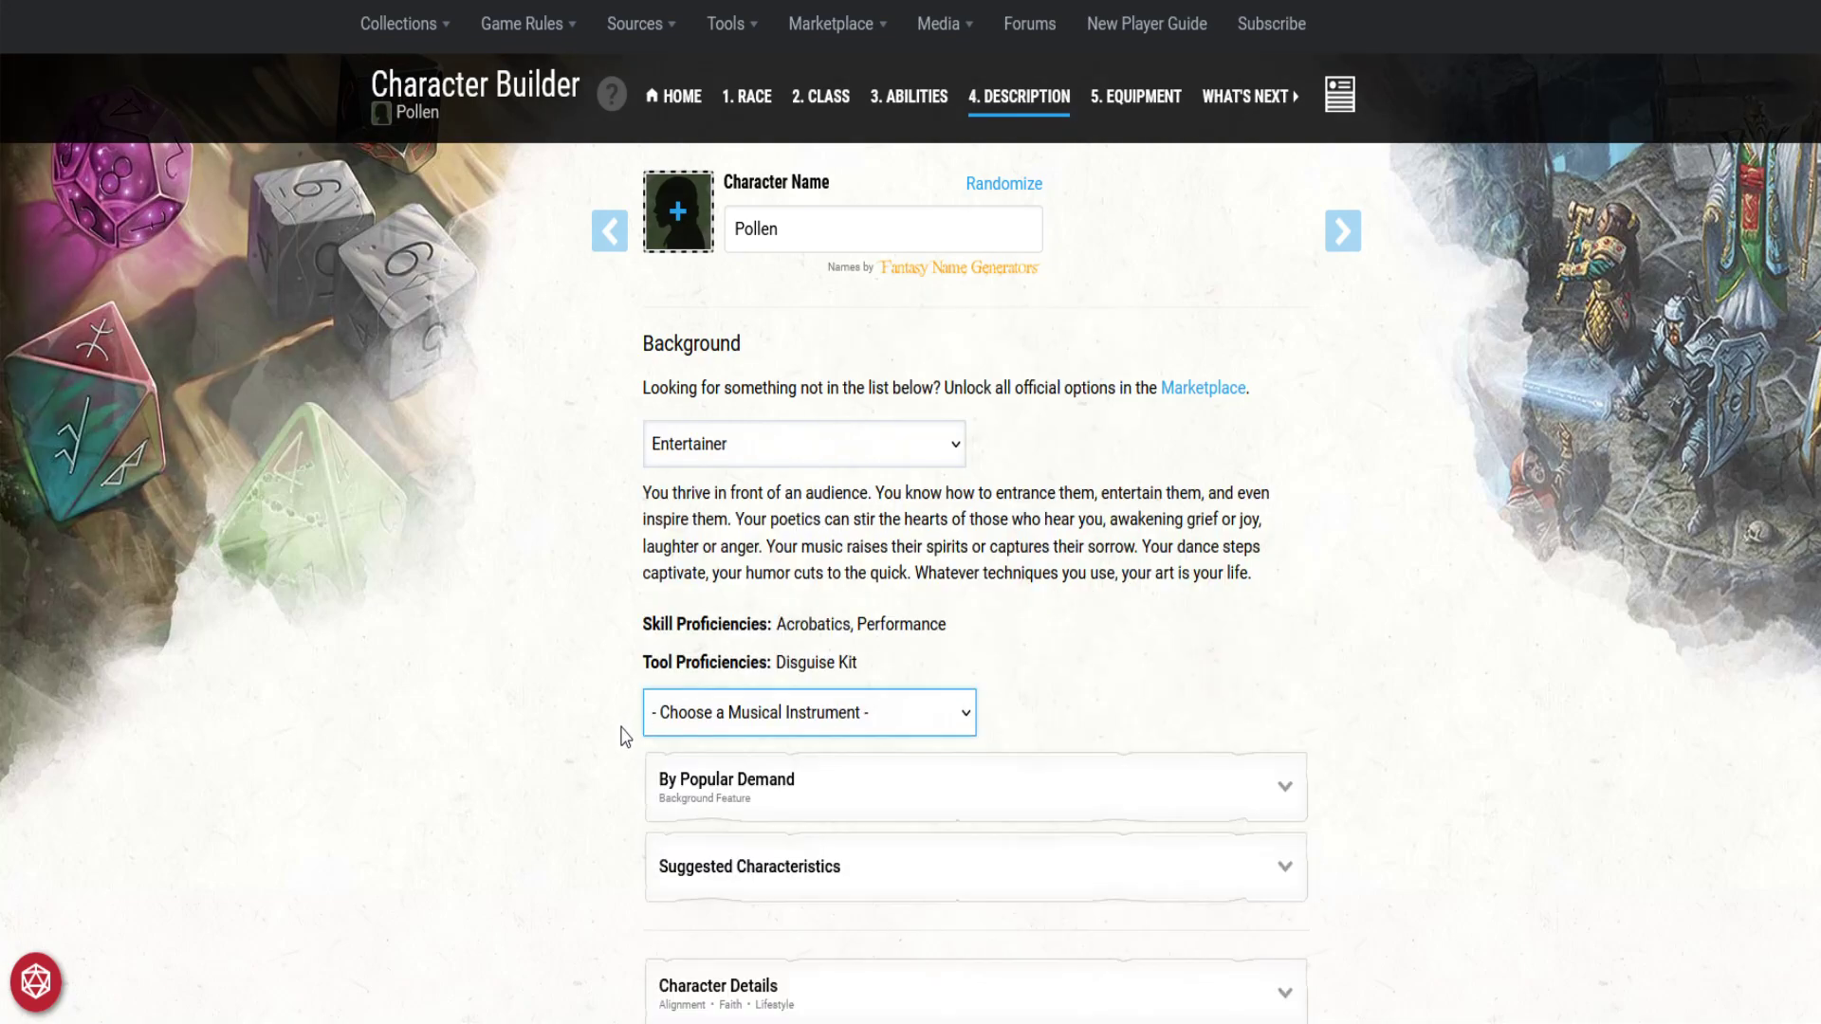
scroll(1133, 697, down, 3)
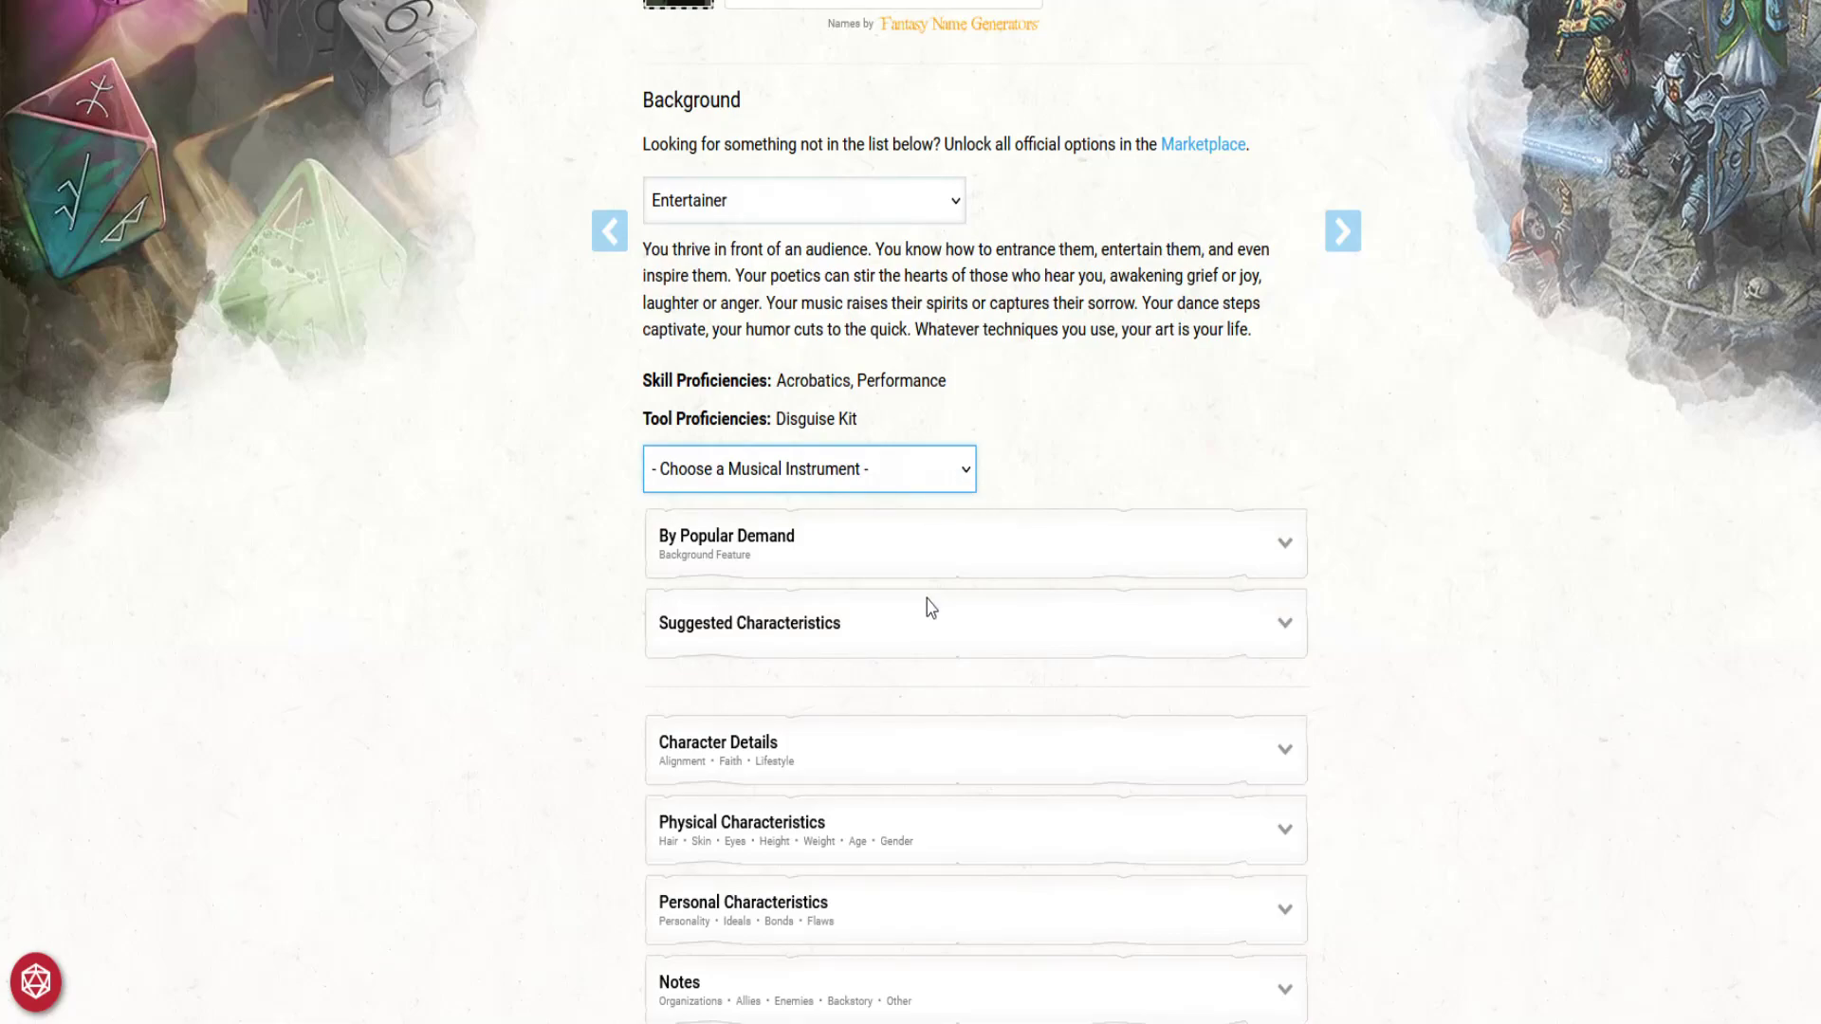
scroll(981, 681, down, 3)
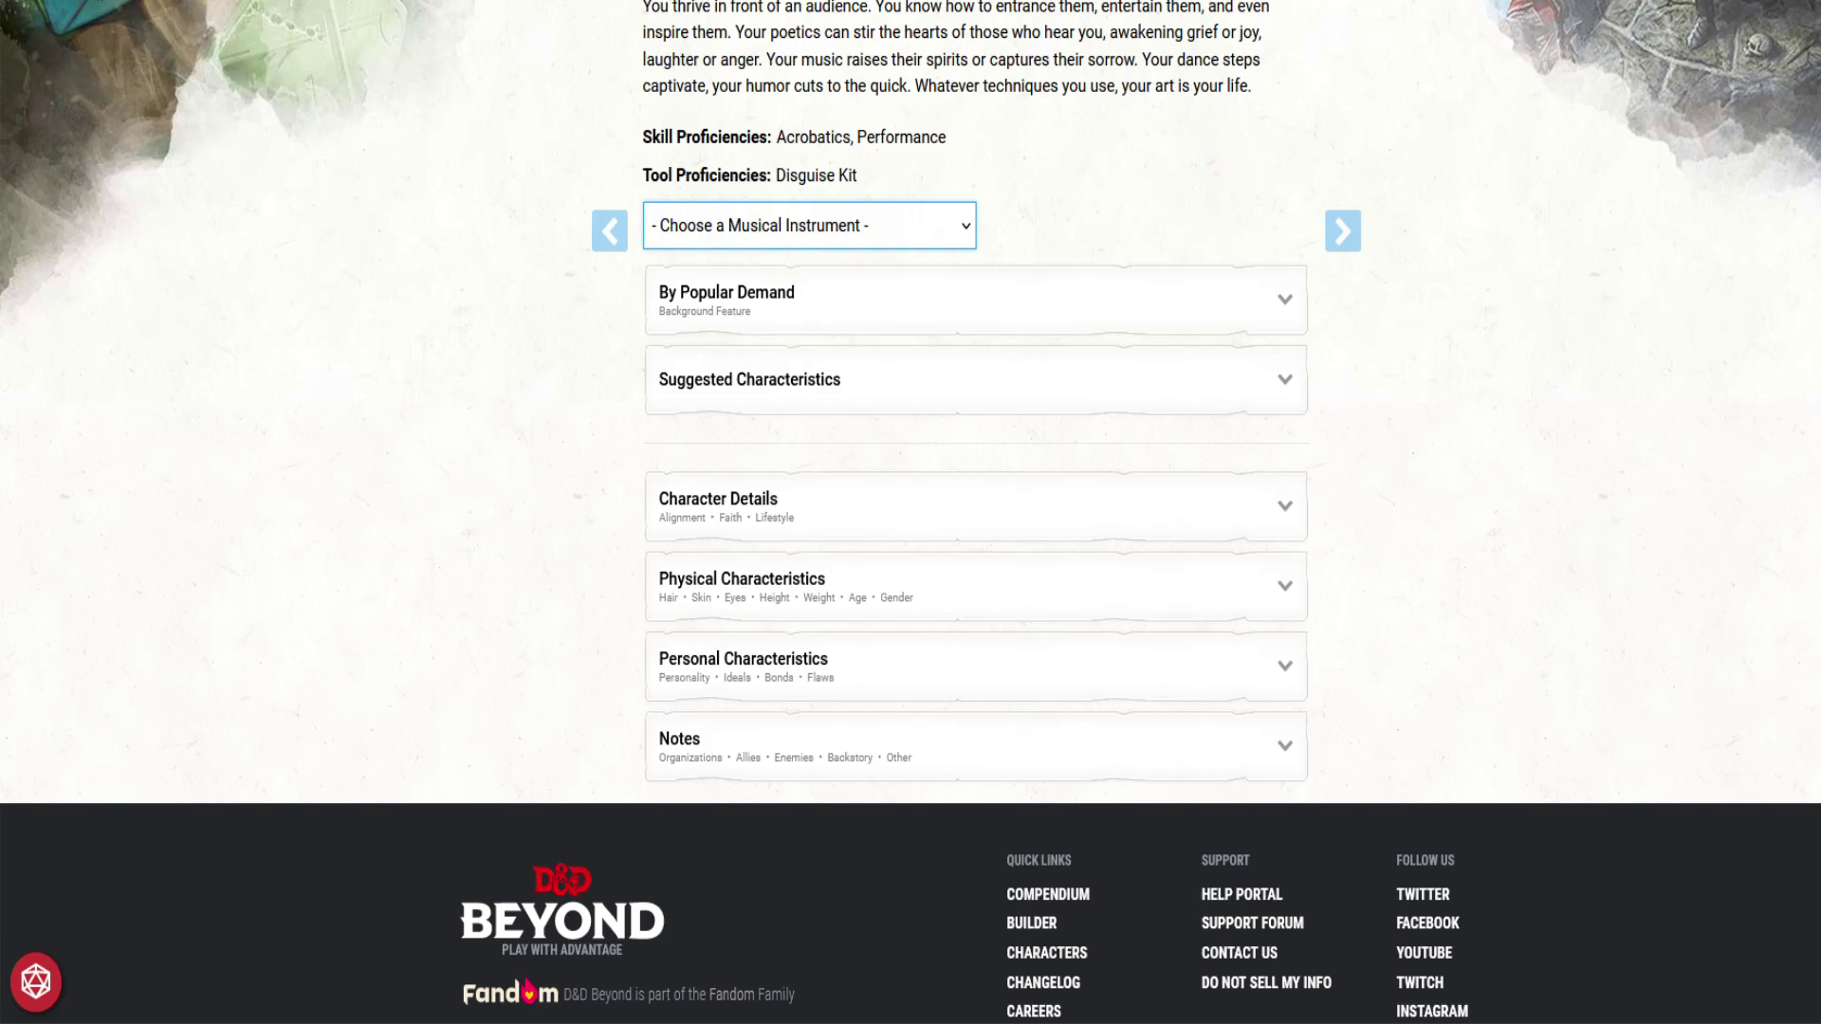
Step: Search the web for birdpipes in a new browser tab
key(ctrl+t)
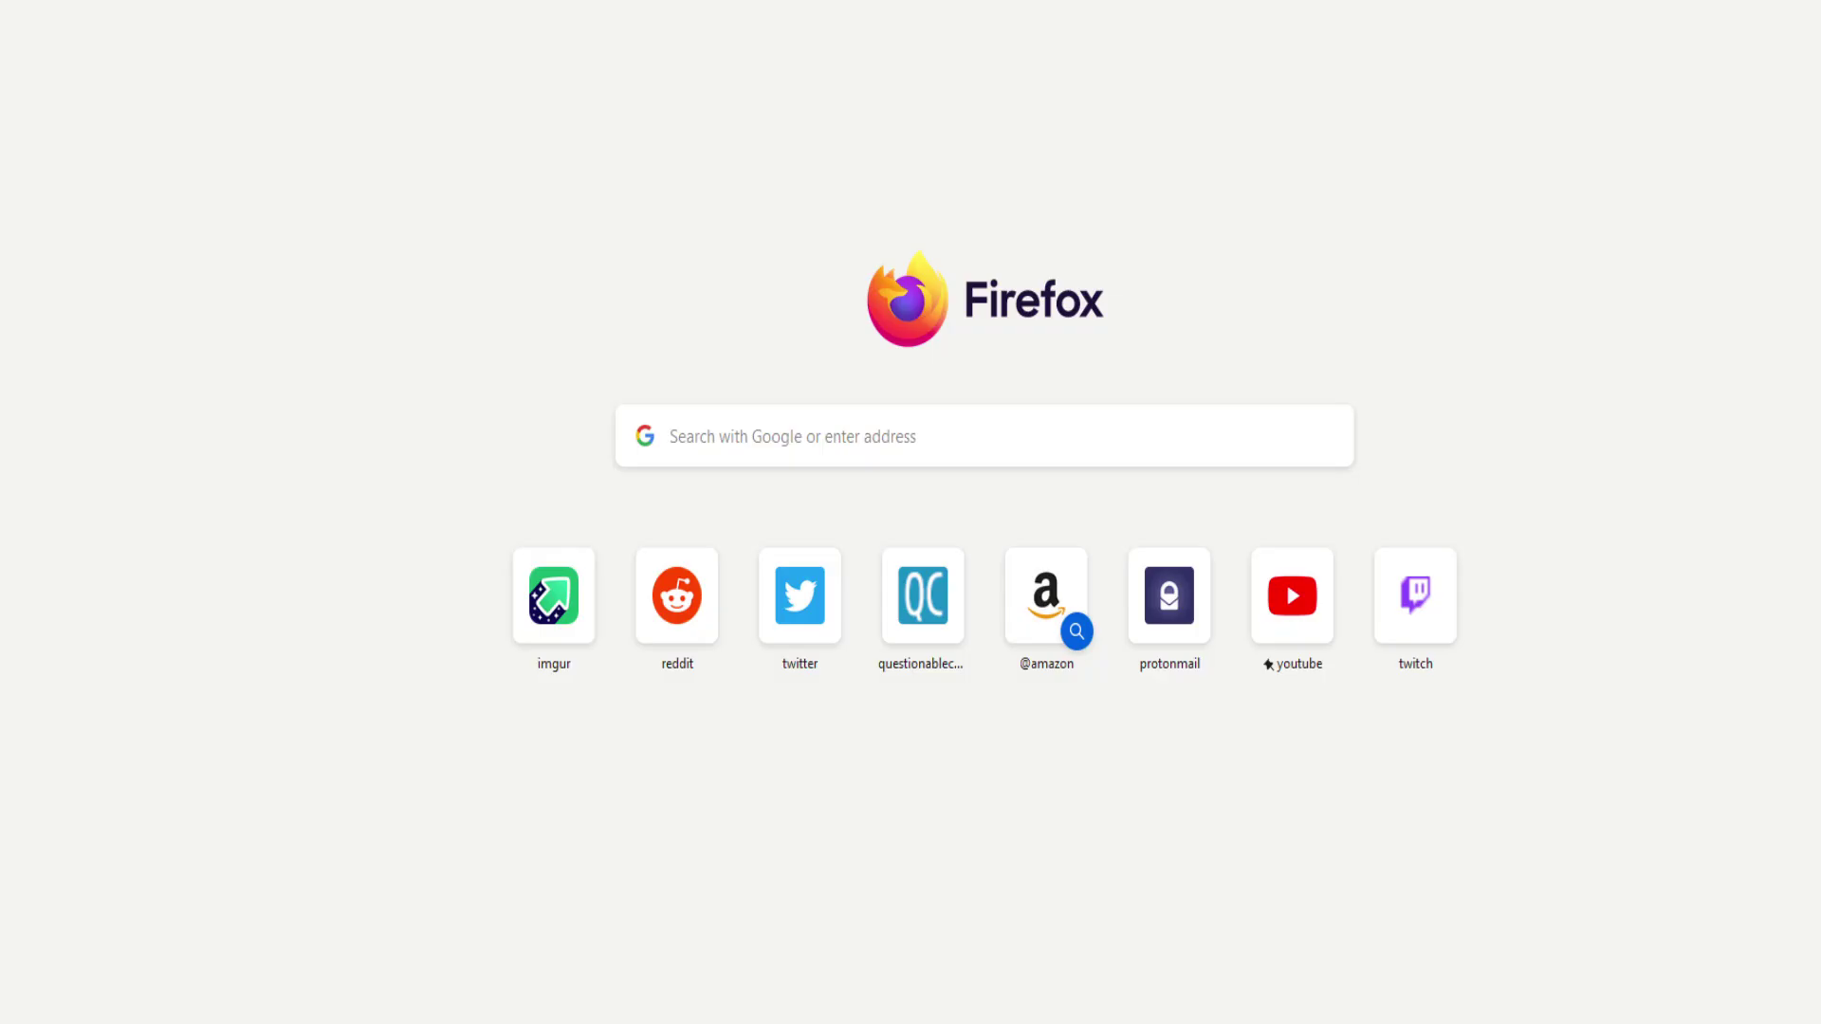
text(birdpipes)
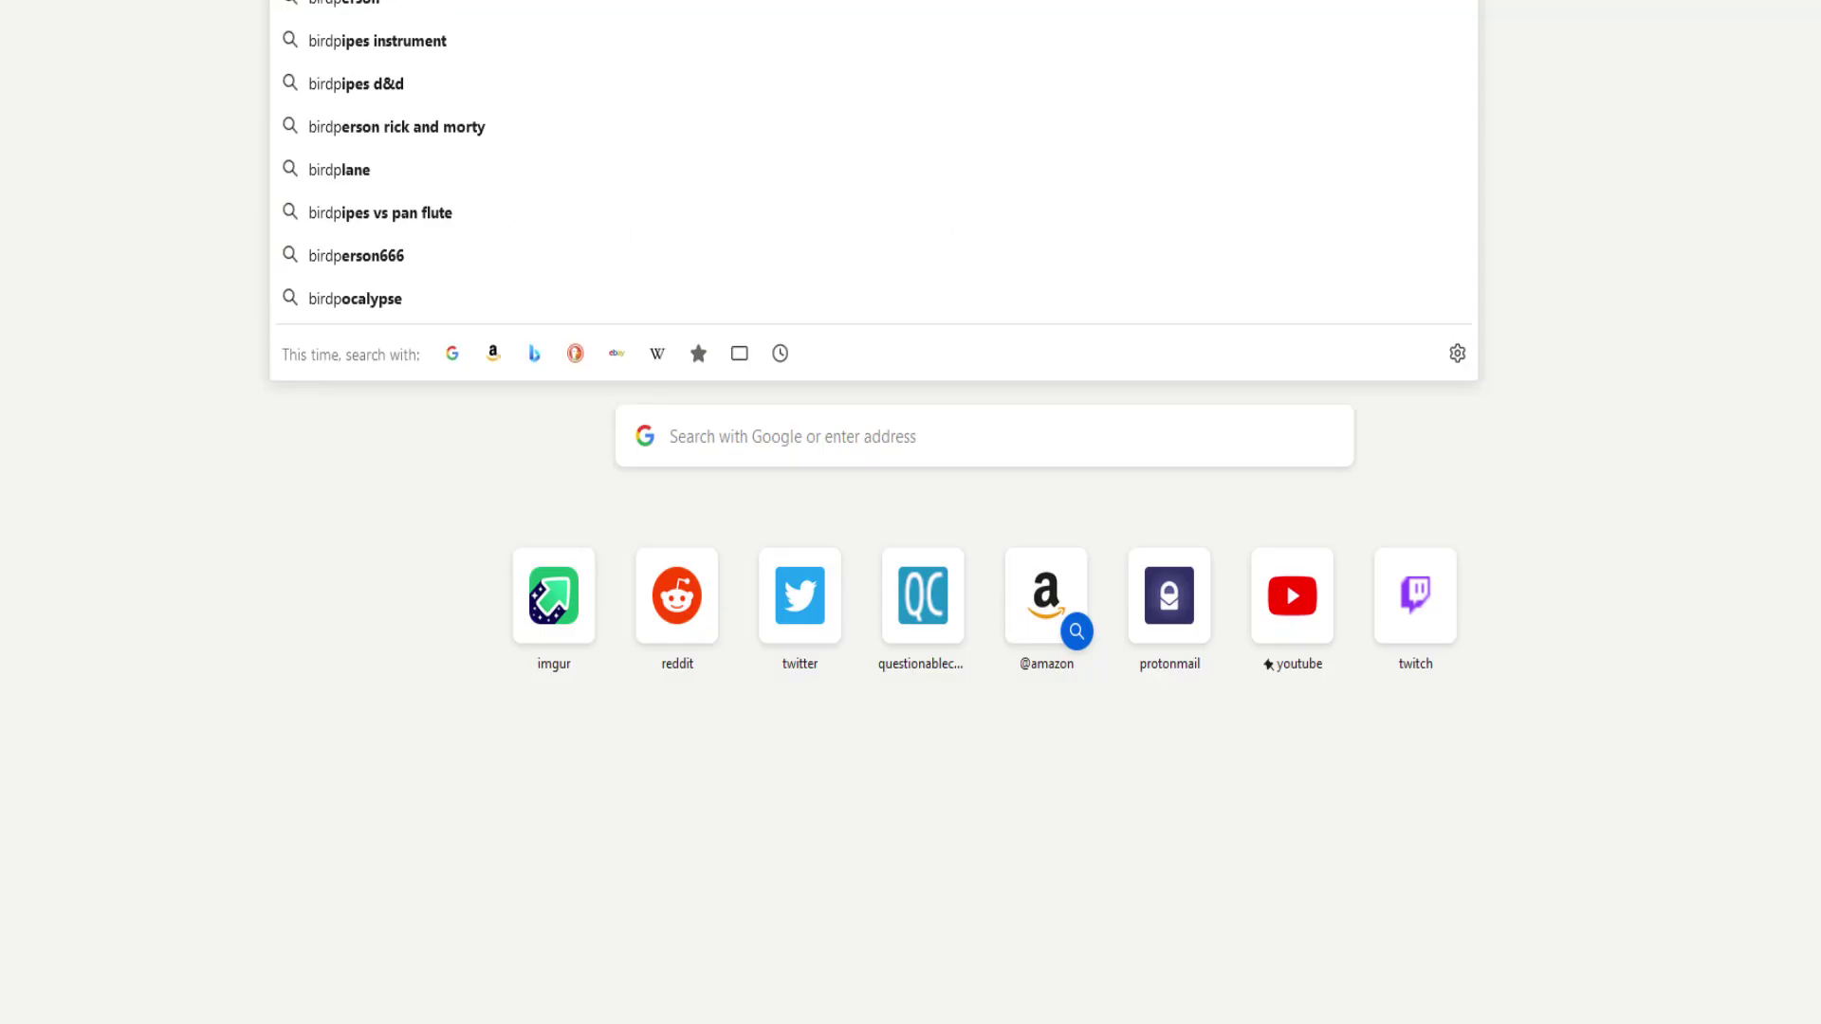
key(Return)
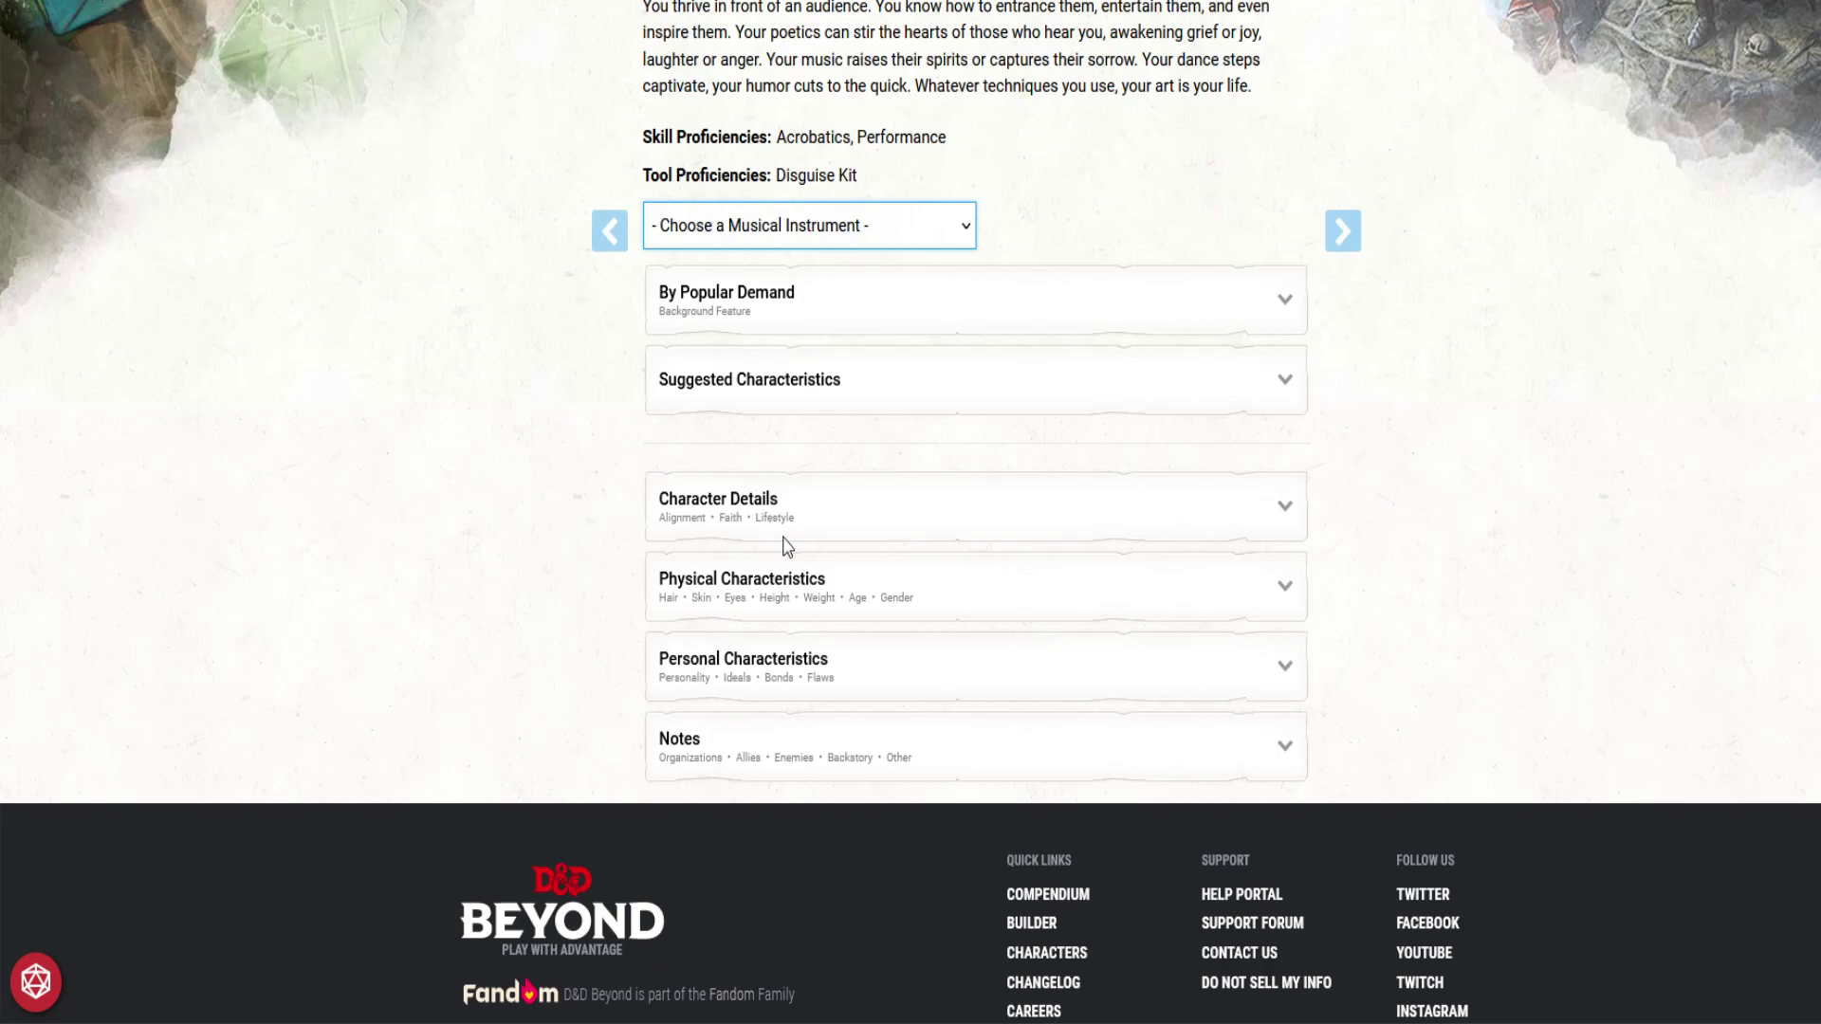
Step: Choose Lute as the musical instrument and add the personality trait "Nobody stays angry at me or around me for long" from the suggested characteristics
key(l)
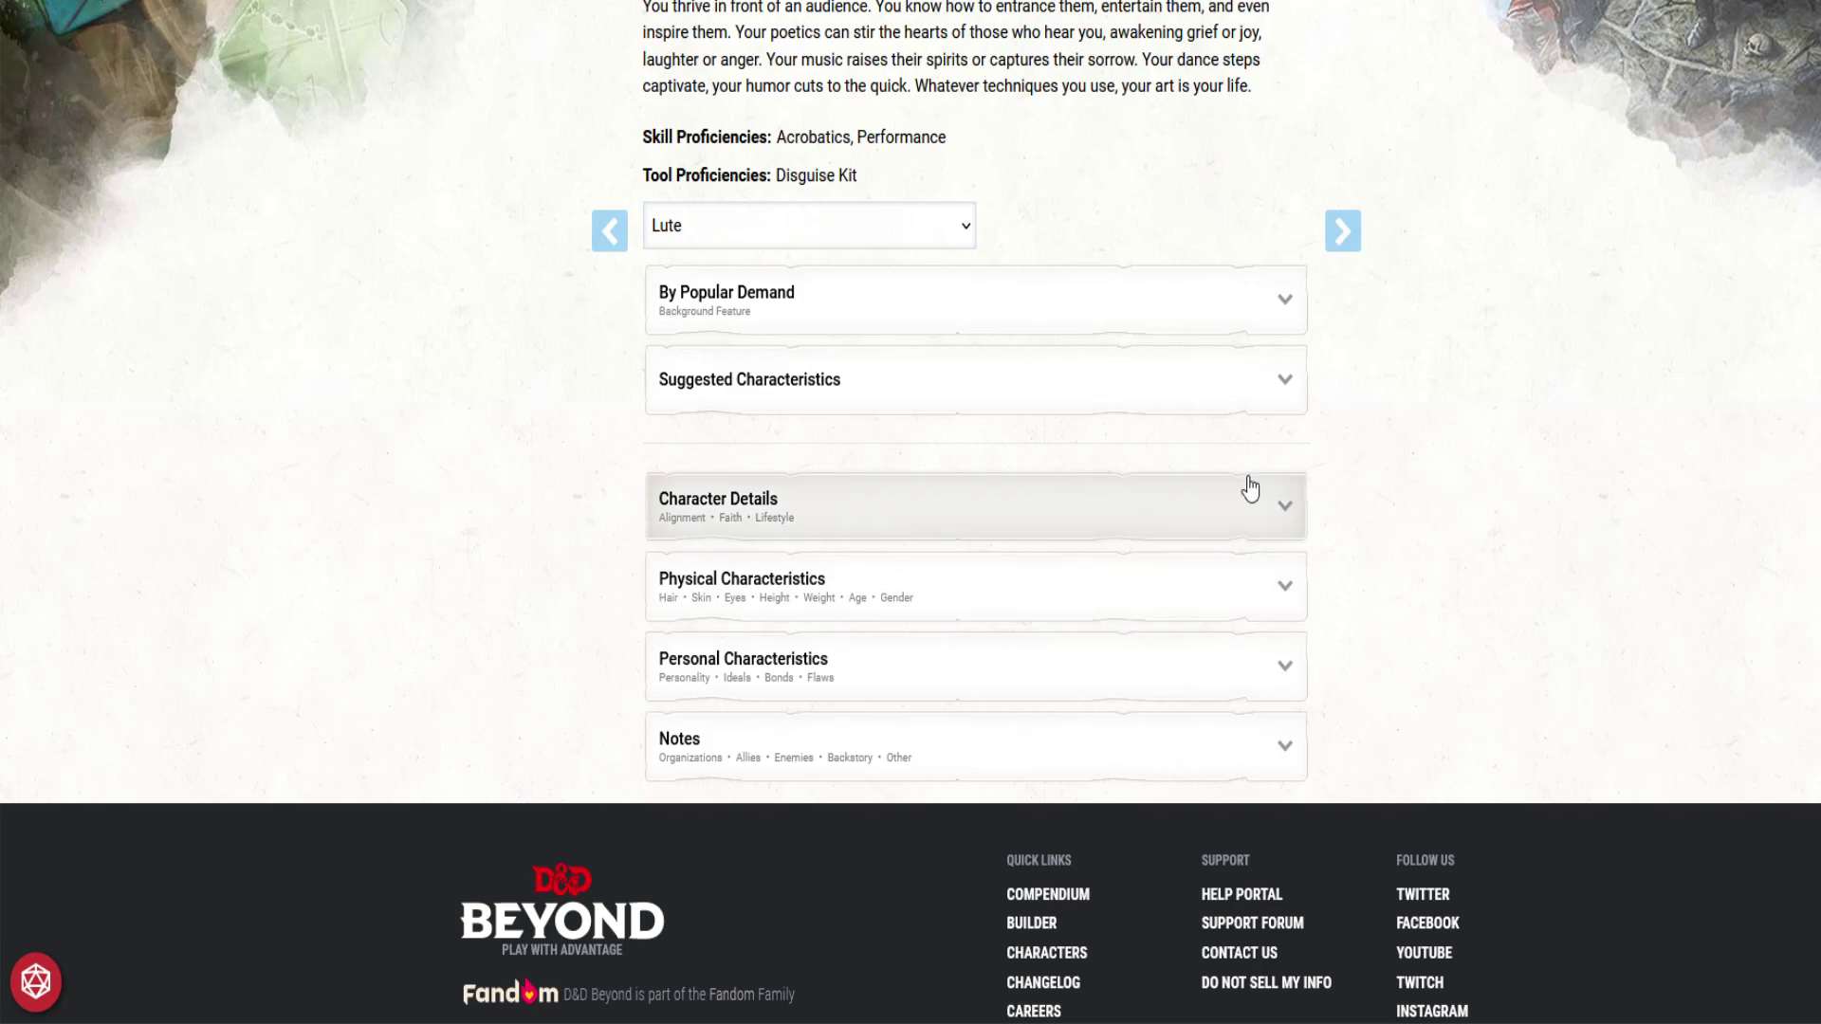
click(1277, 400)
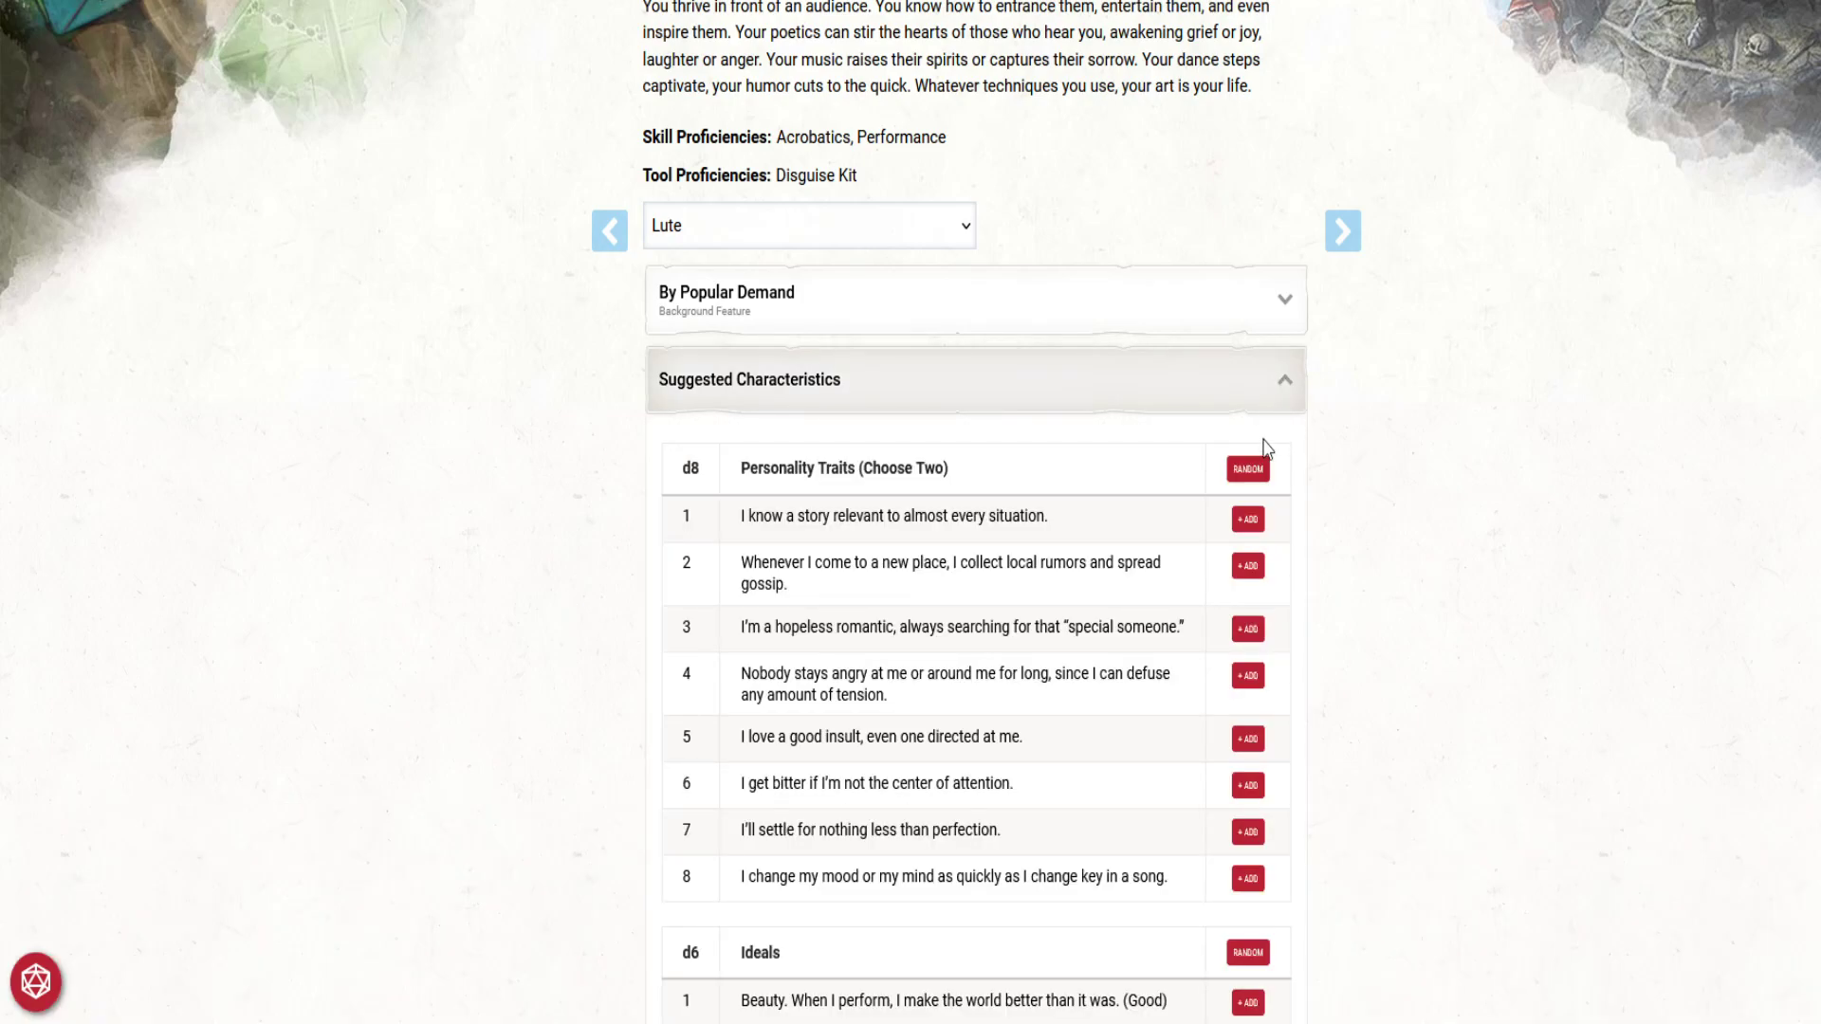
scroll(1107, 472, down, 3)
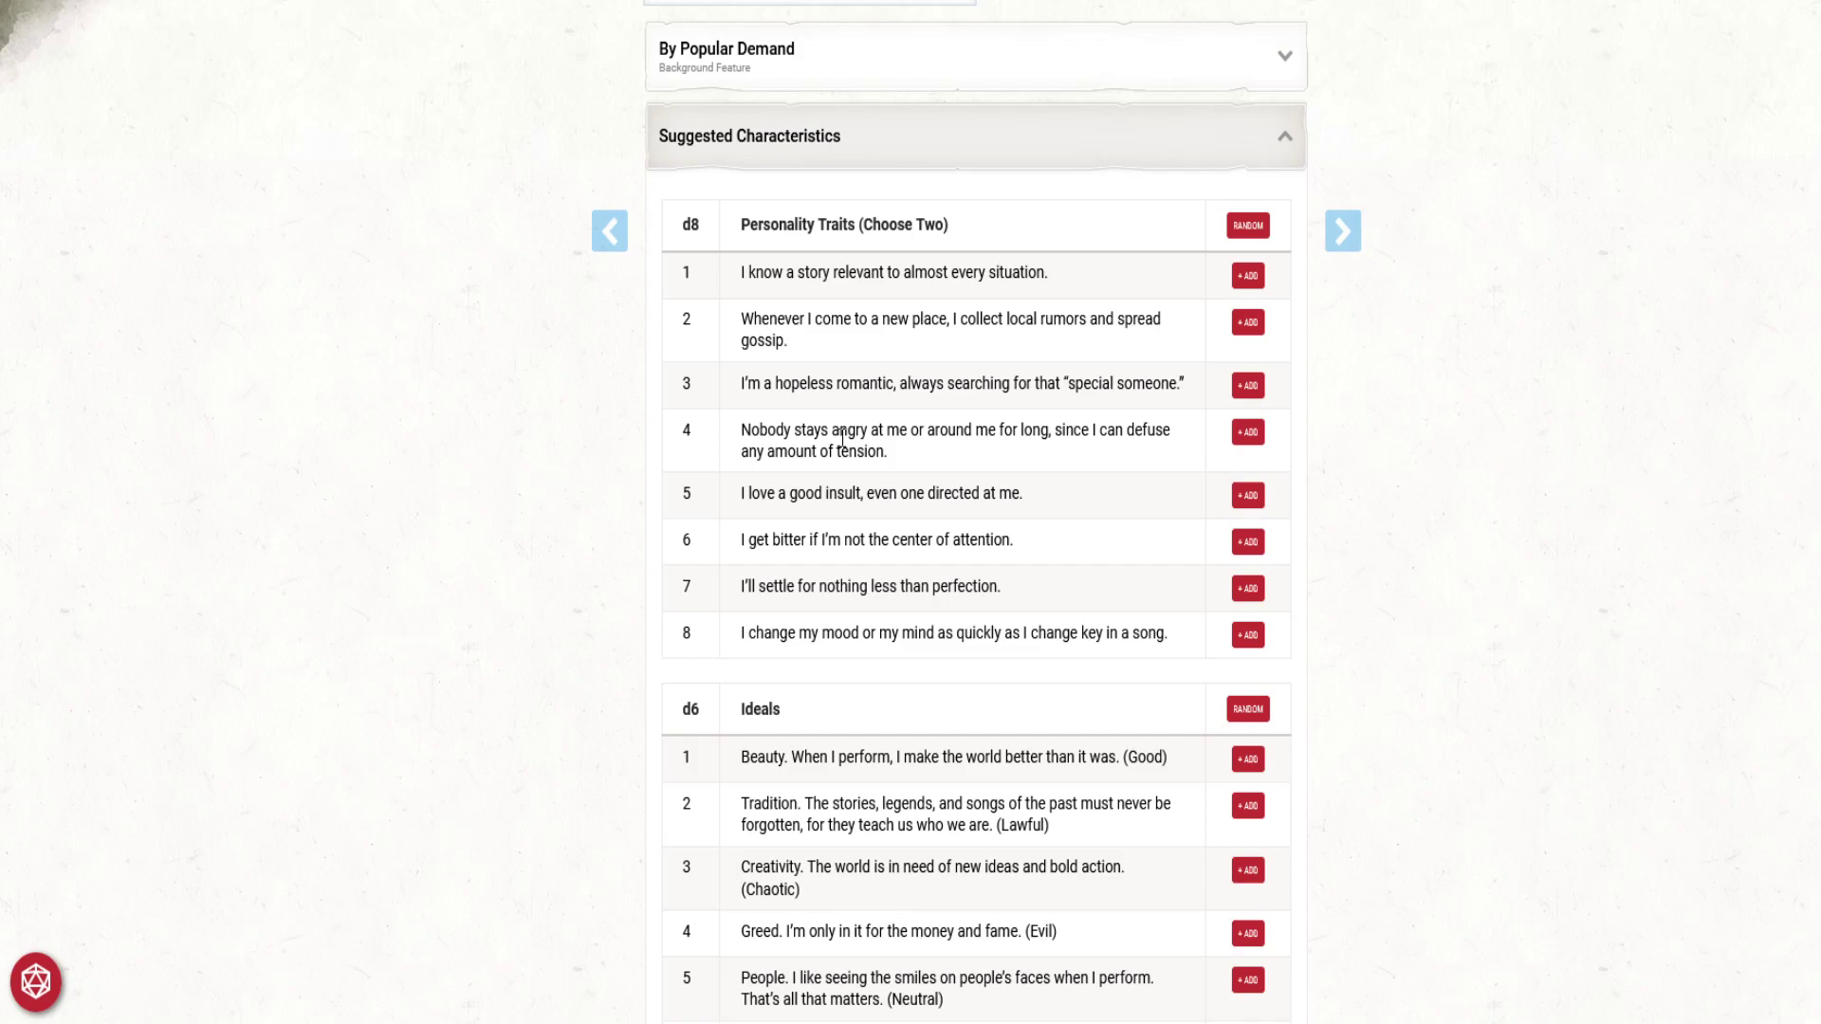
click(1244, 434)
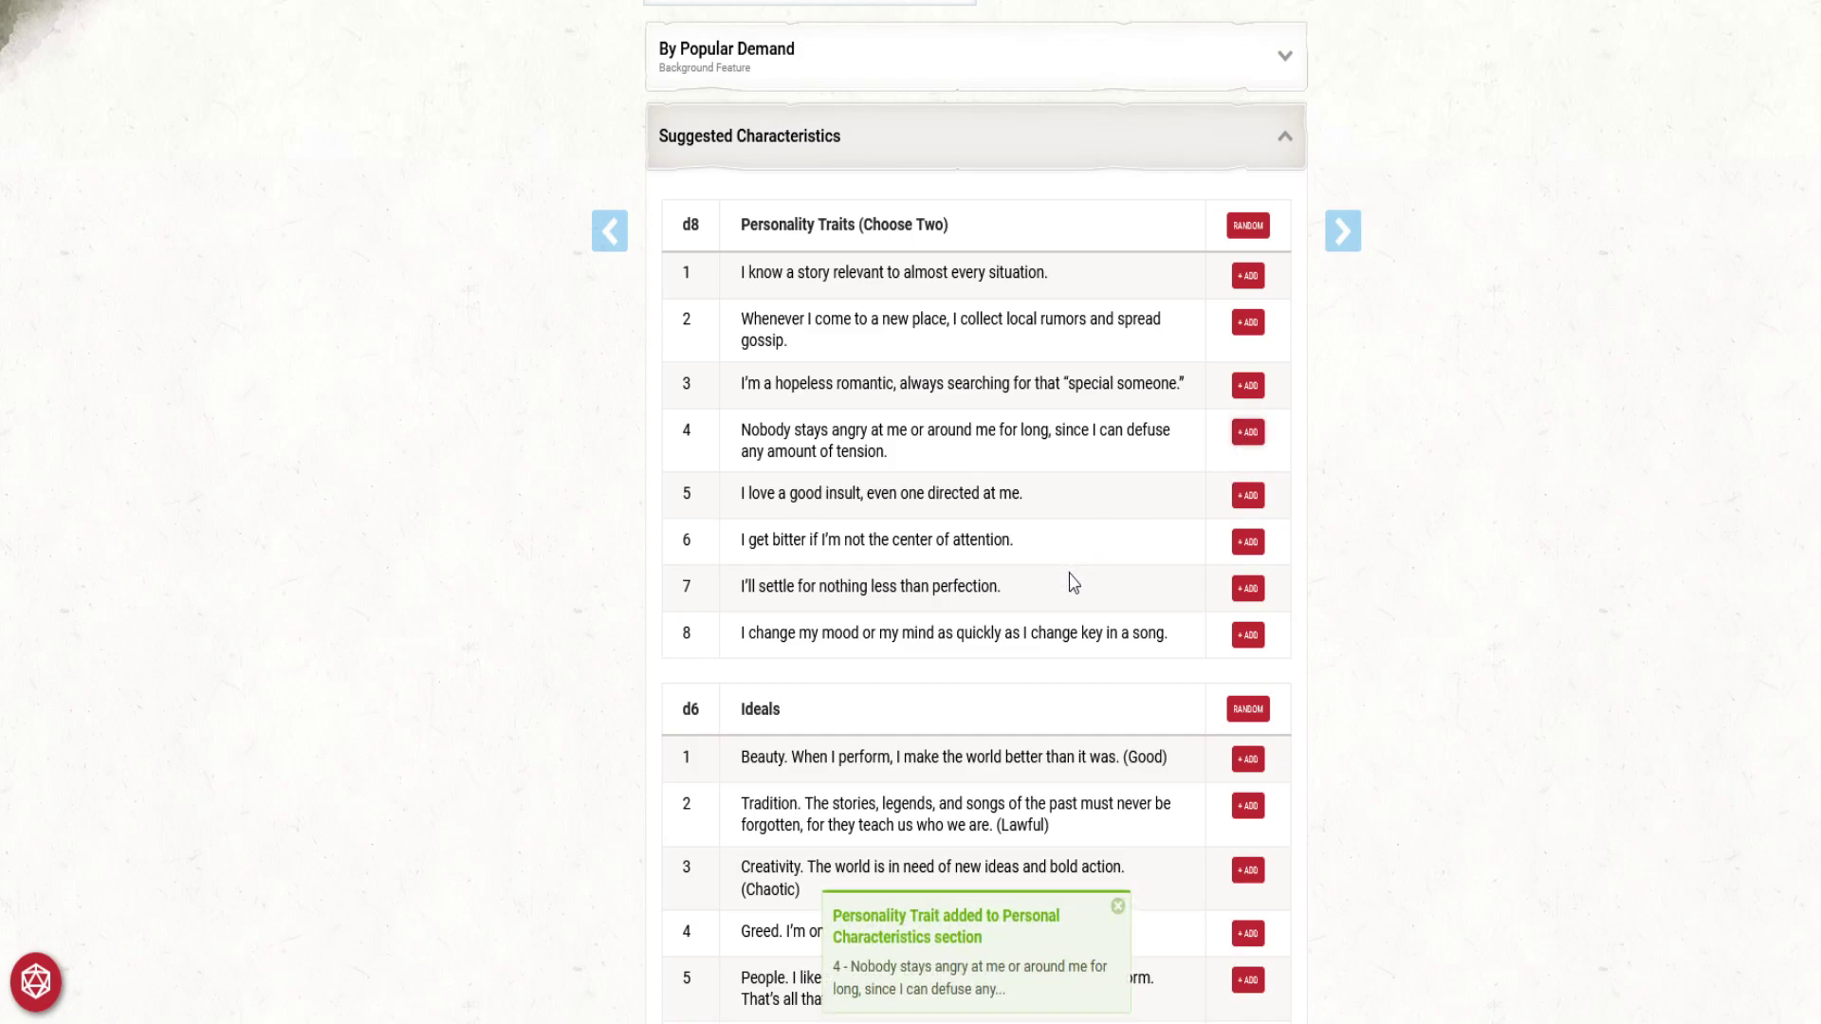
Step: Add the suggested ideal "People" and the bond "I would do anything for the other members of my old troupe."
scroll(1066, 573, down, 4)
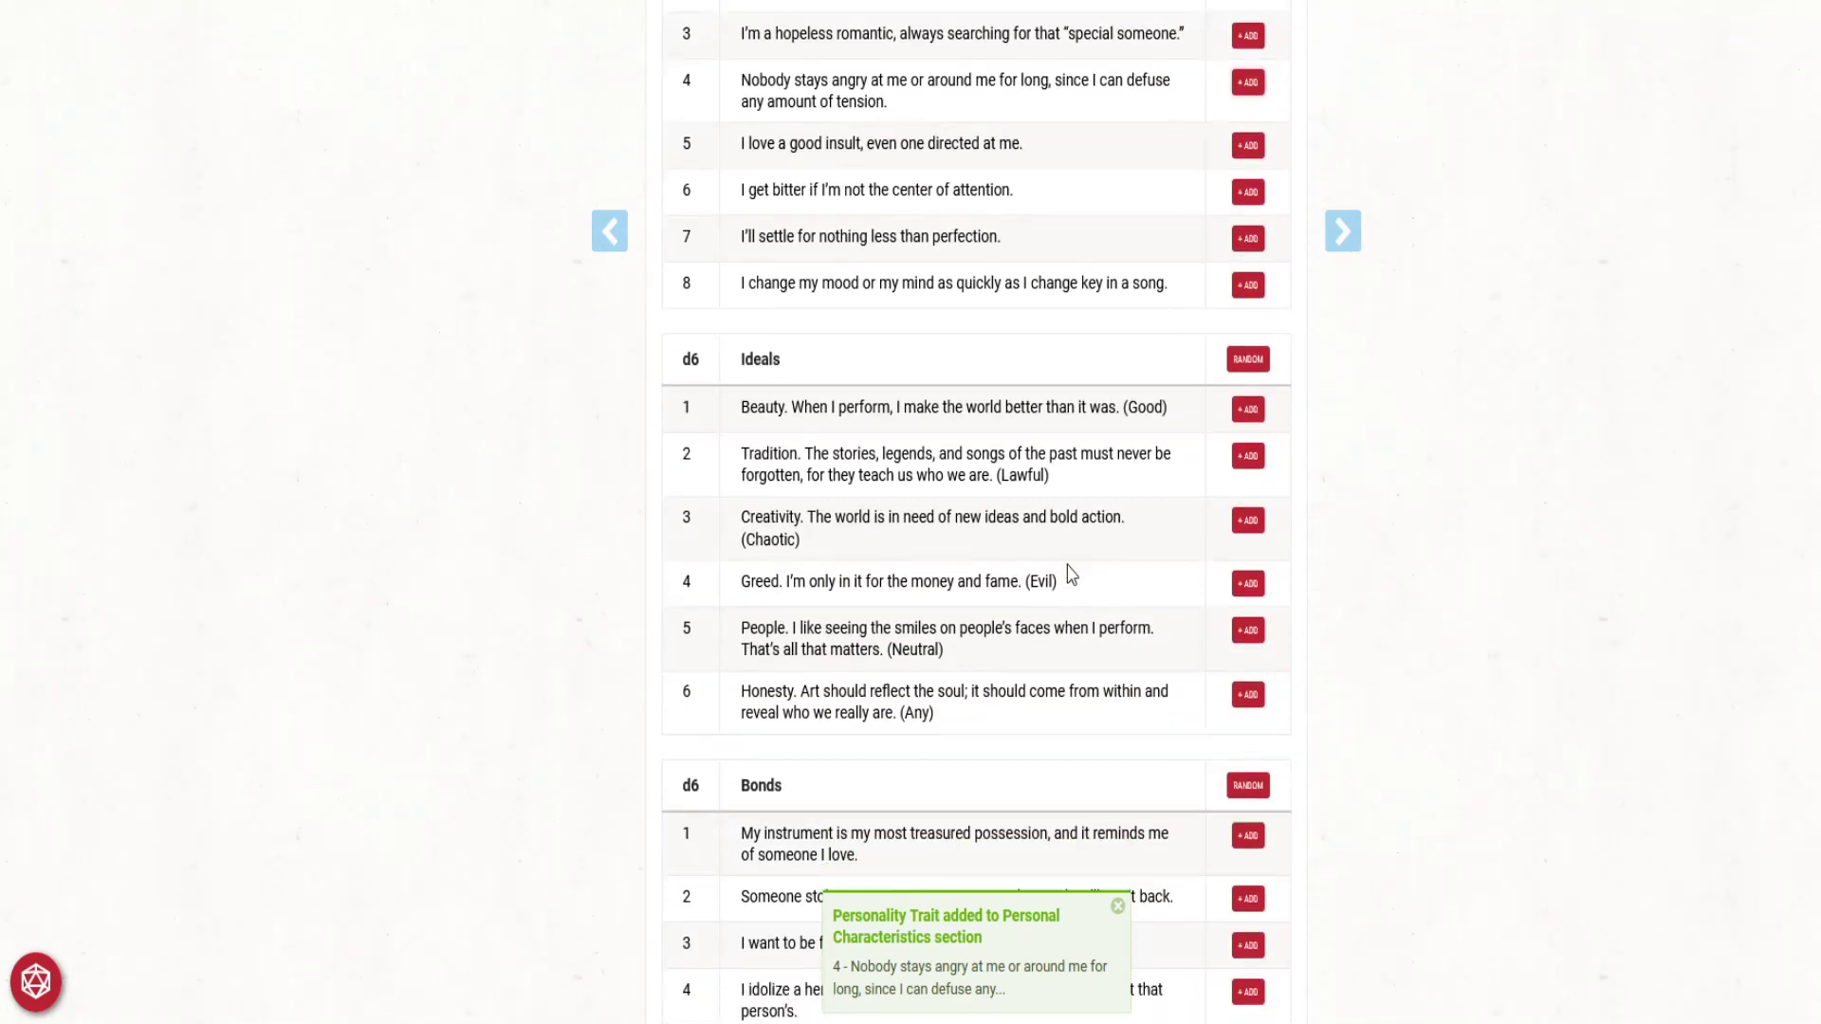
scroll(1082, 562, down, 1)
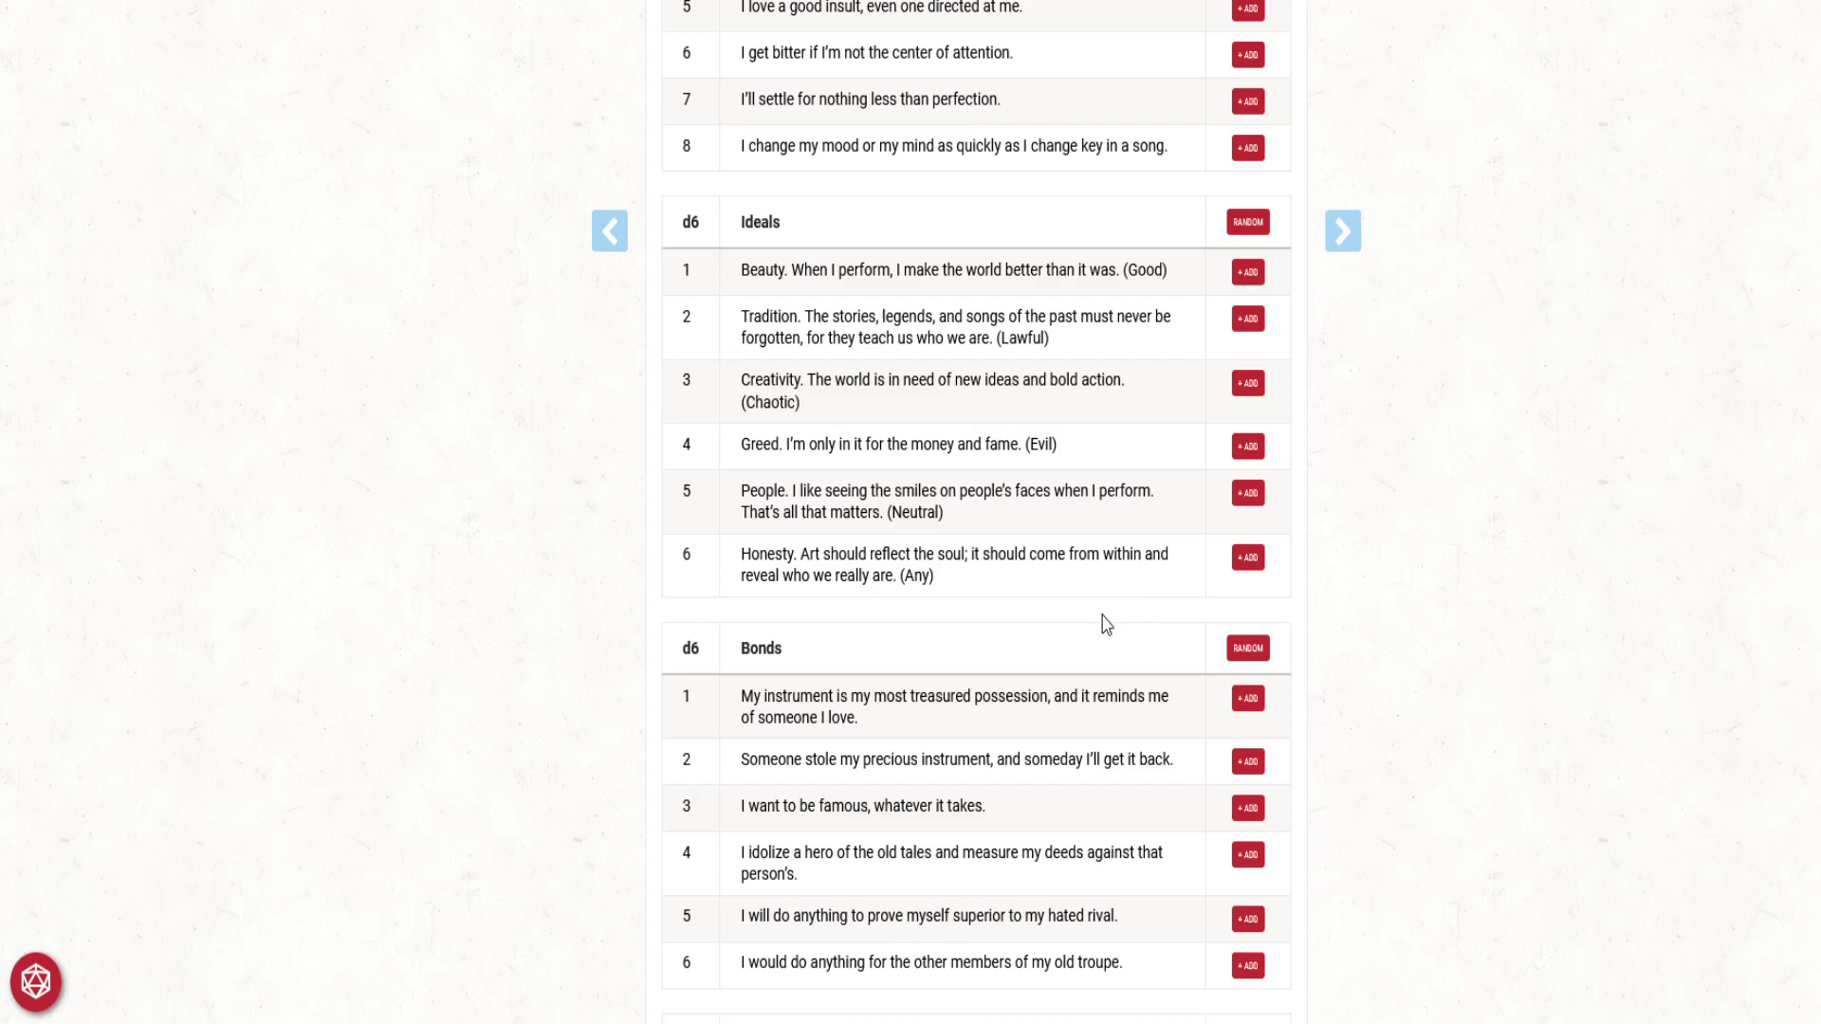
click(1247, 493)
scroll(1460, 641, down, 4)
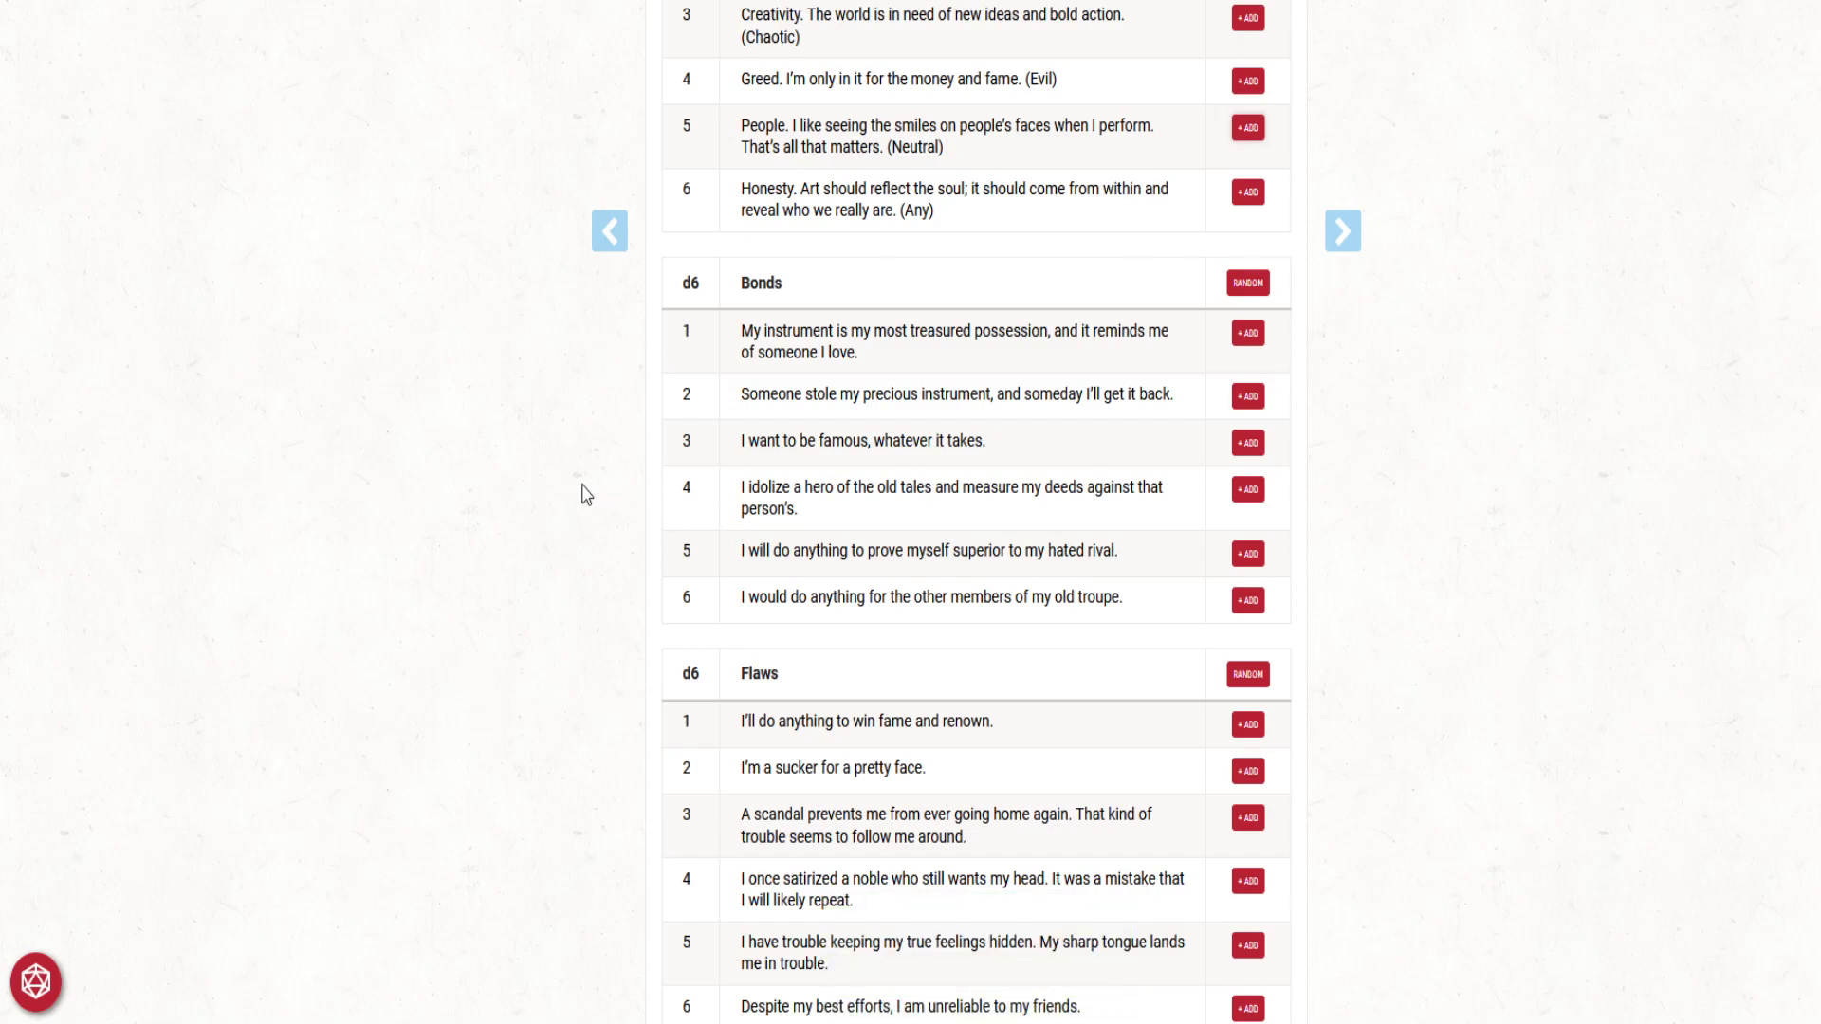
scroll(582, 493, down, 2)
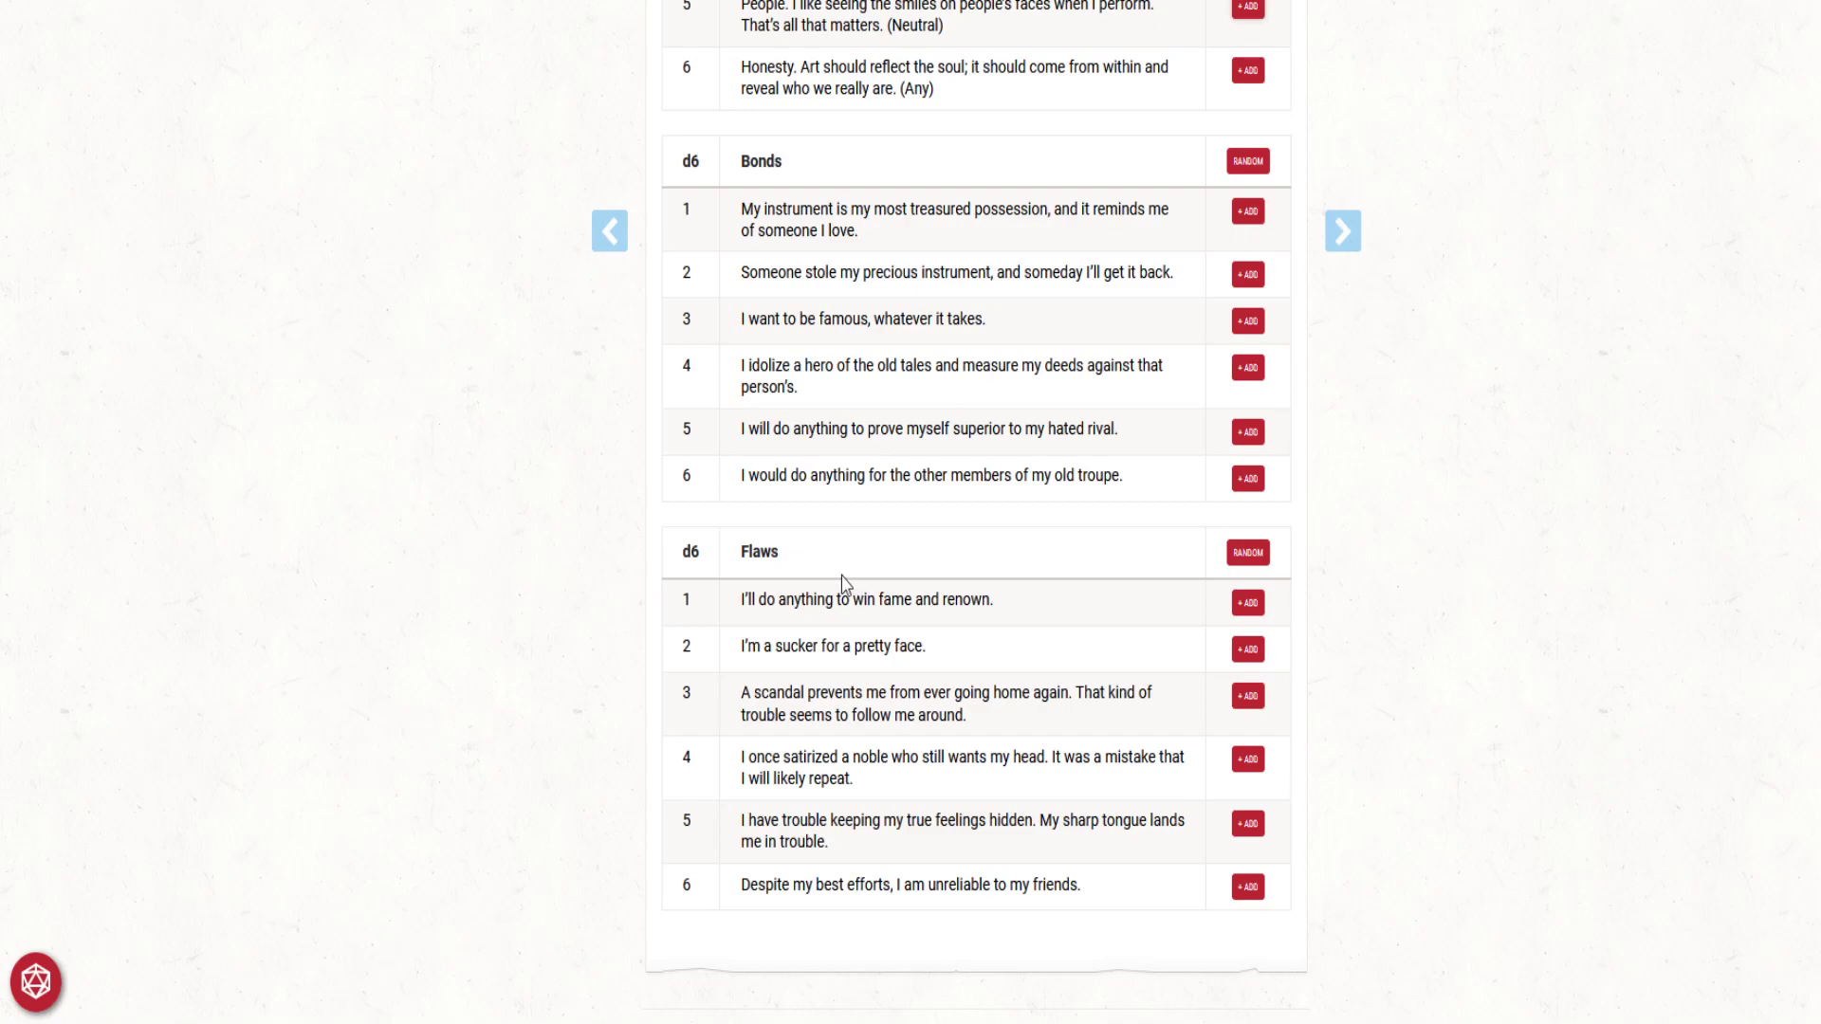
click(1241, 486)
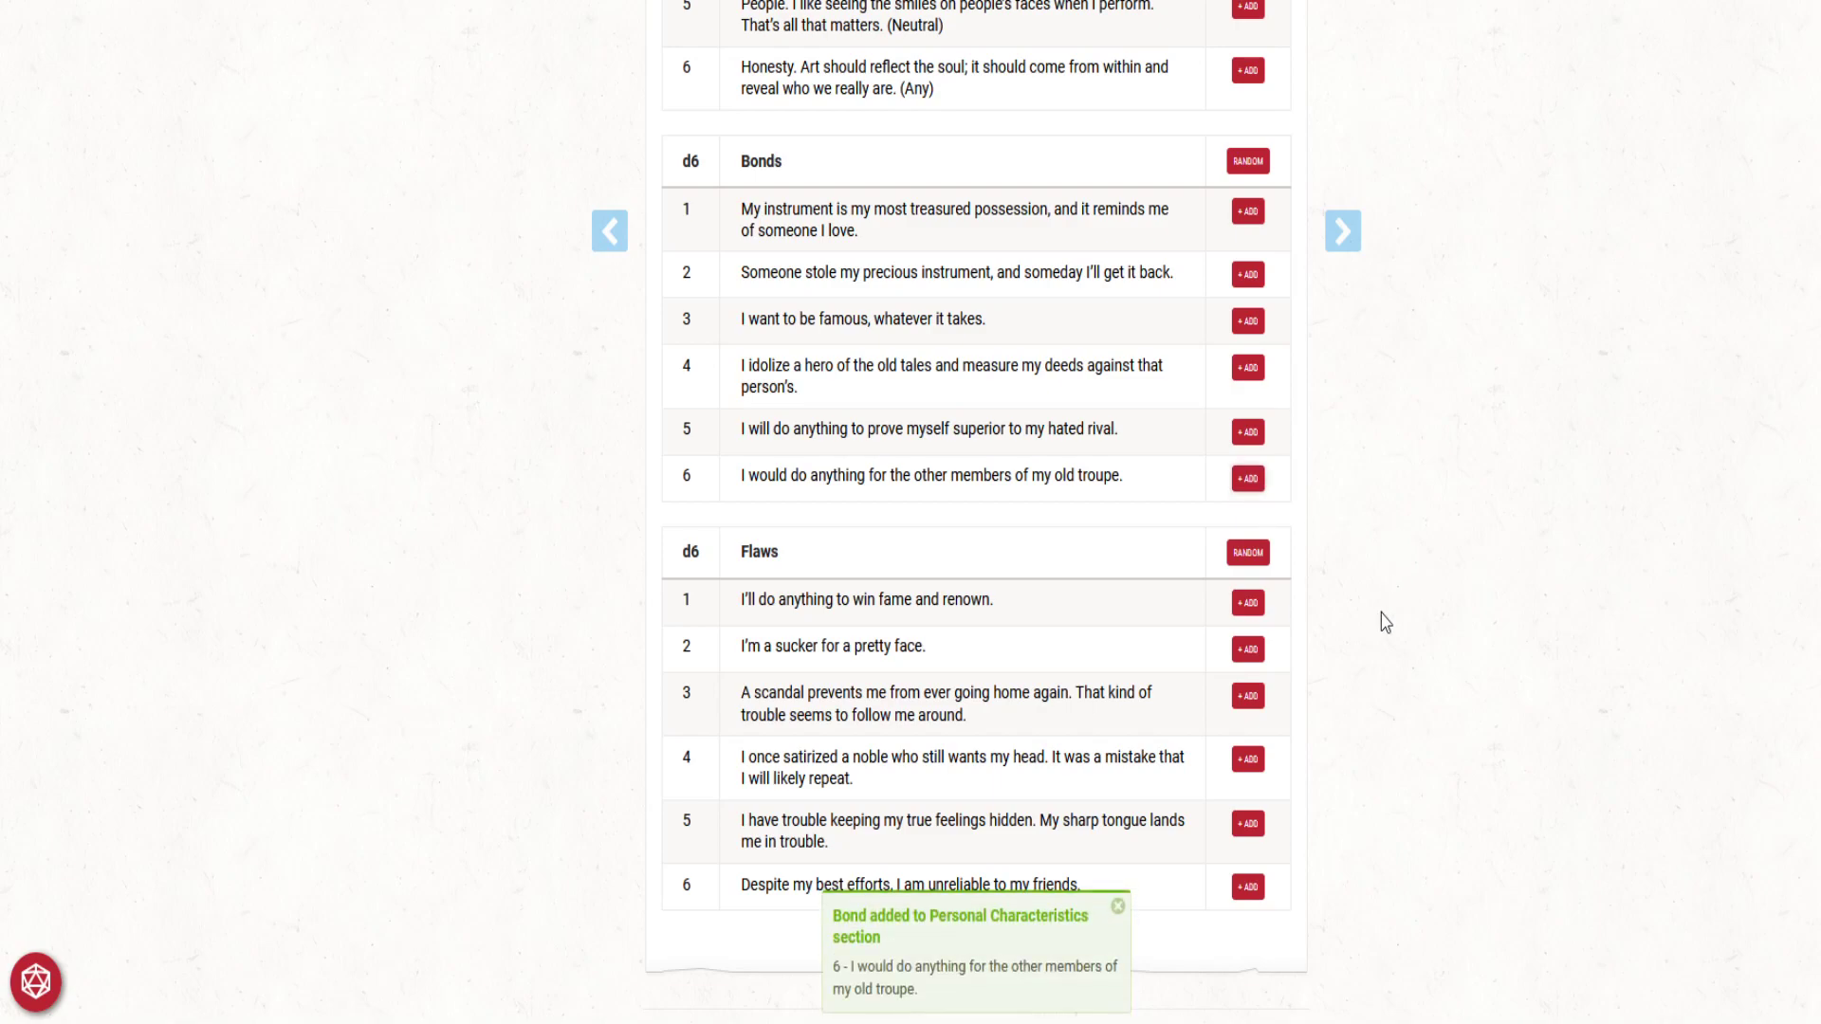
Step: Add the suggested flaw "I have trouble keeping my true feelings hidden. My sharp tongue lands me in trouble."
scroll(1383, 621, down, 3)
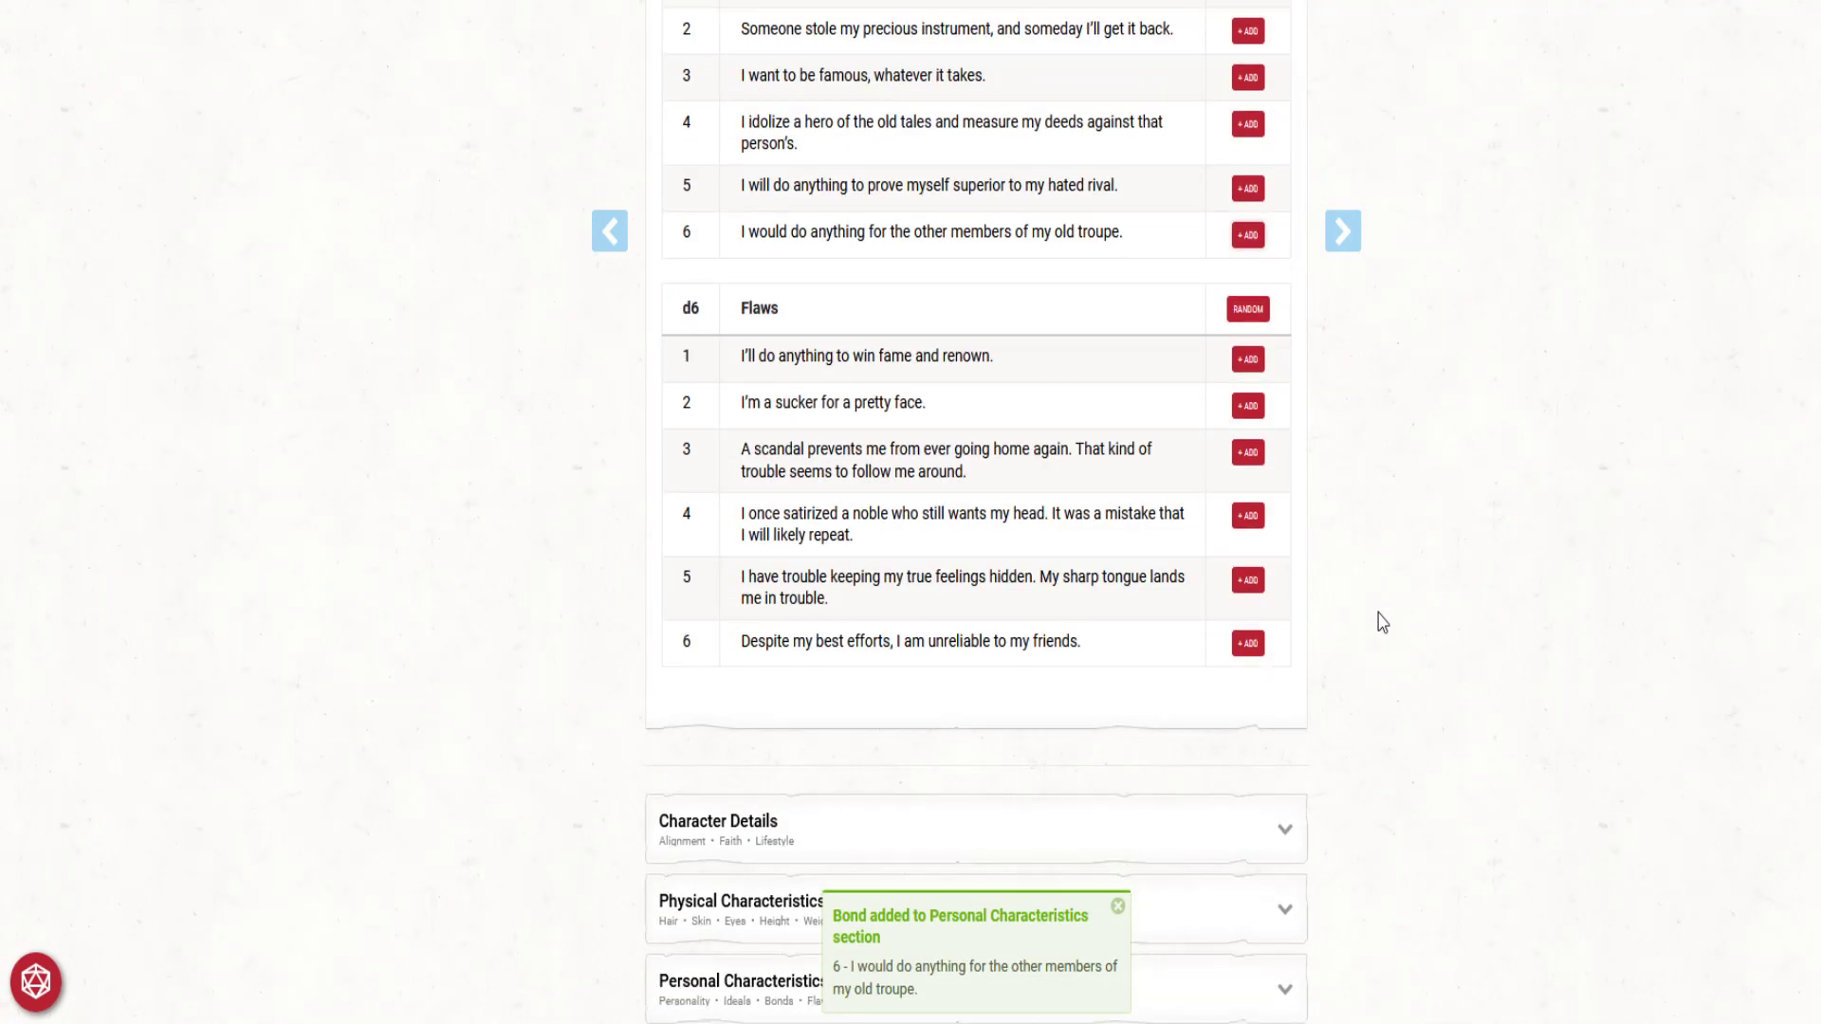
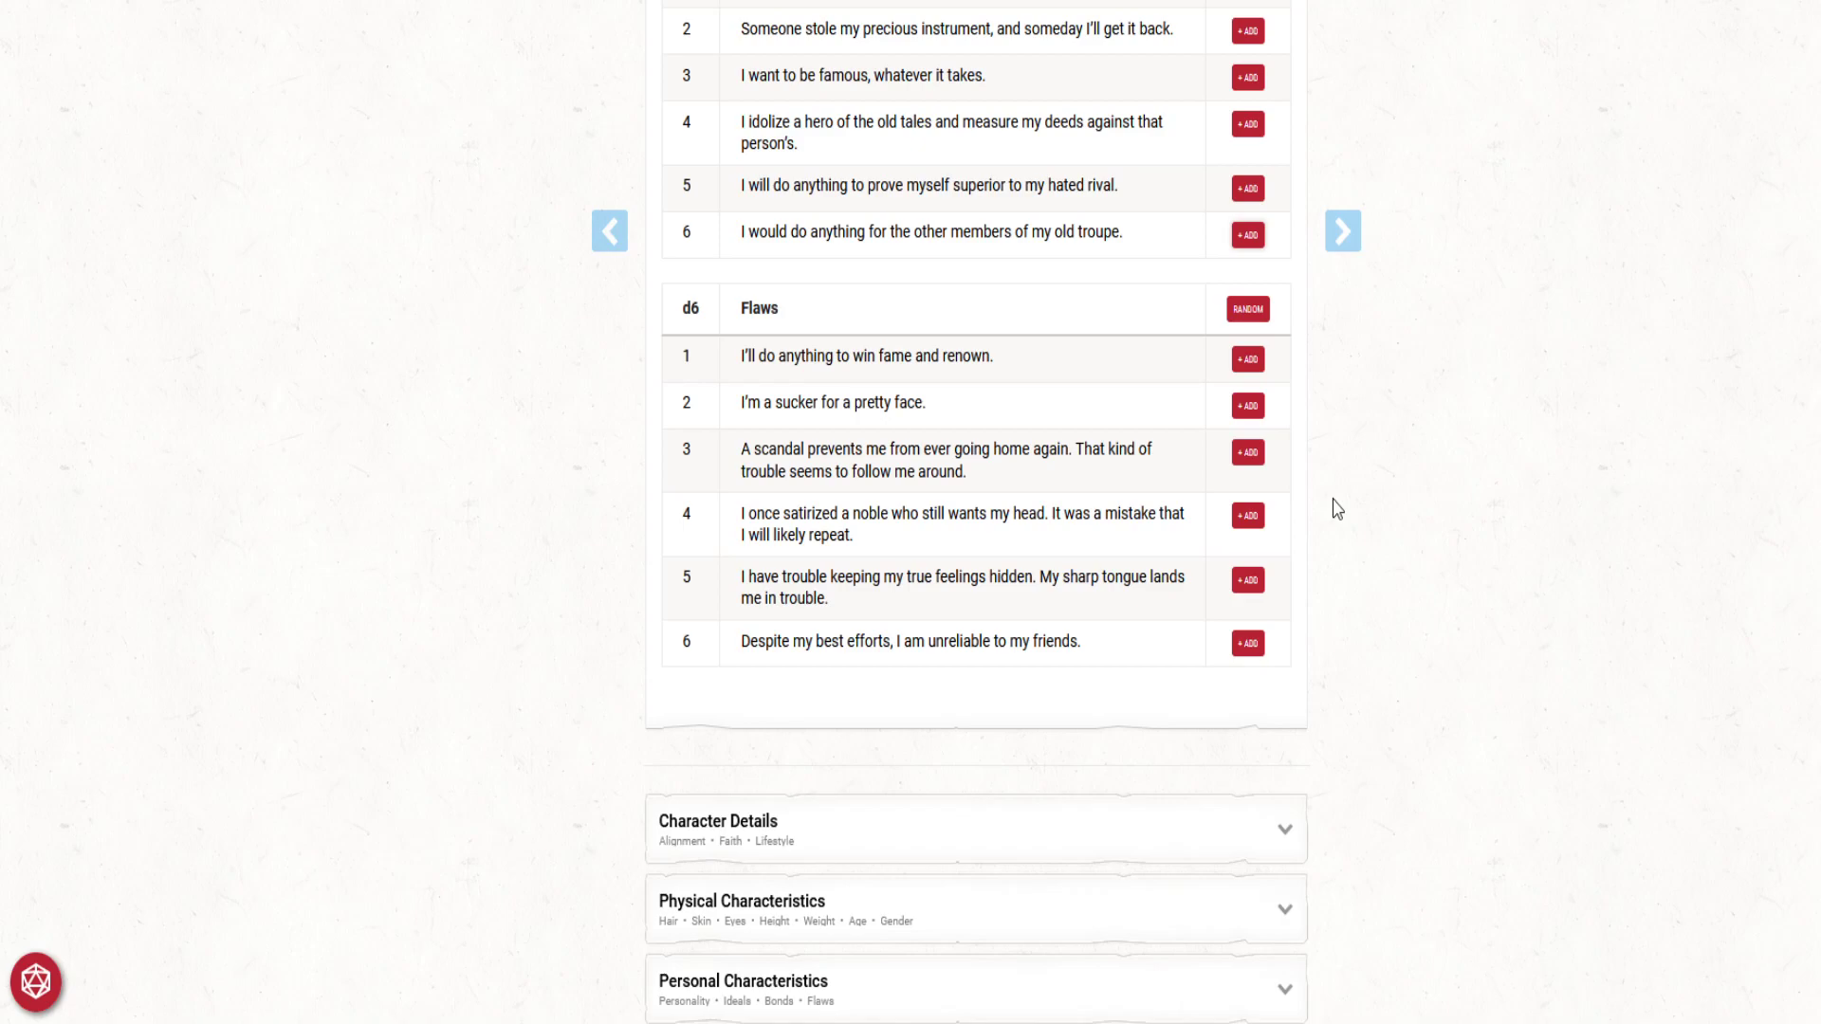
click(1247, 580)
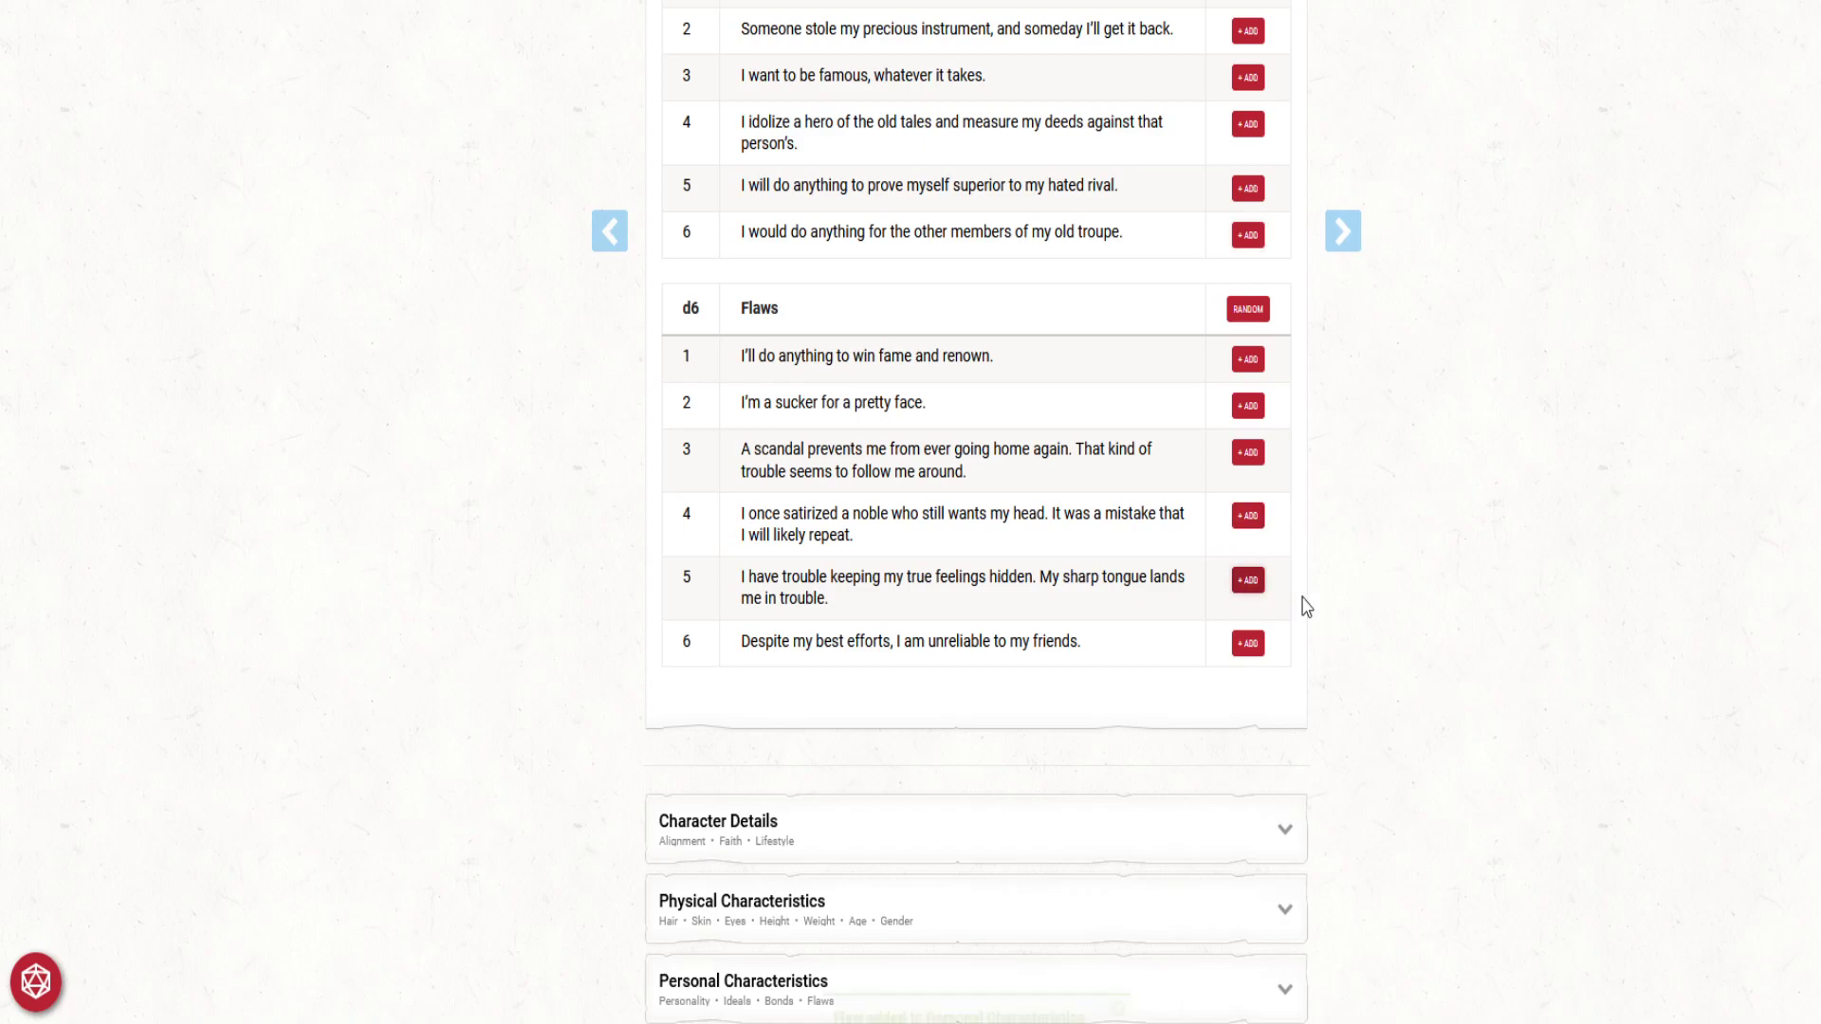
scroll(1430, 675, down, 1)
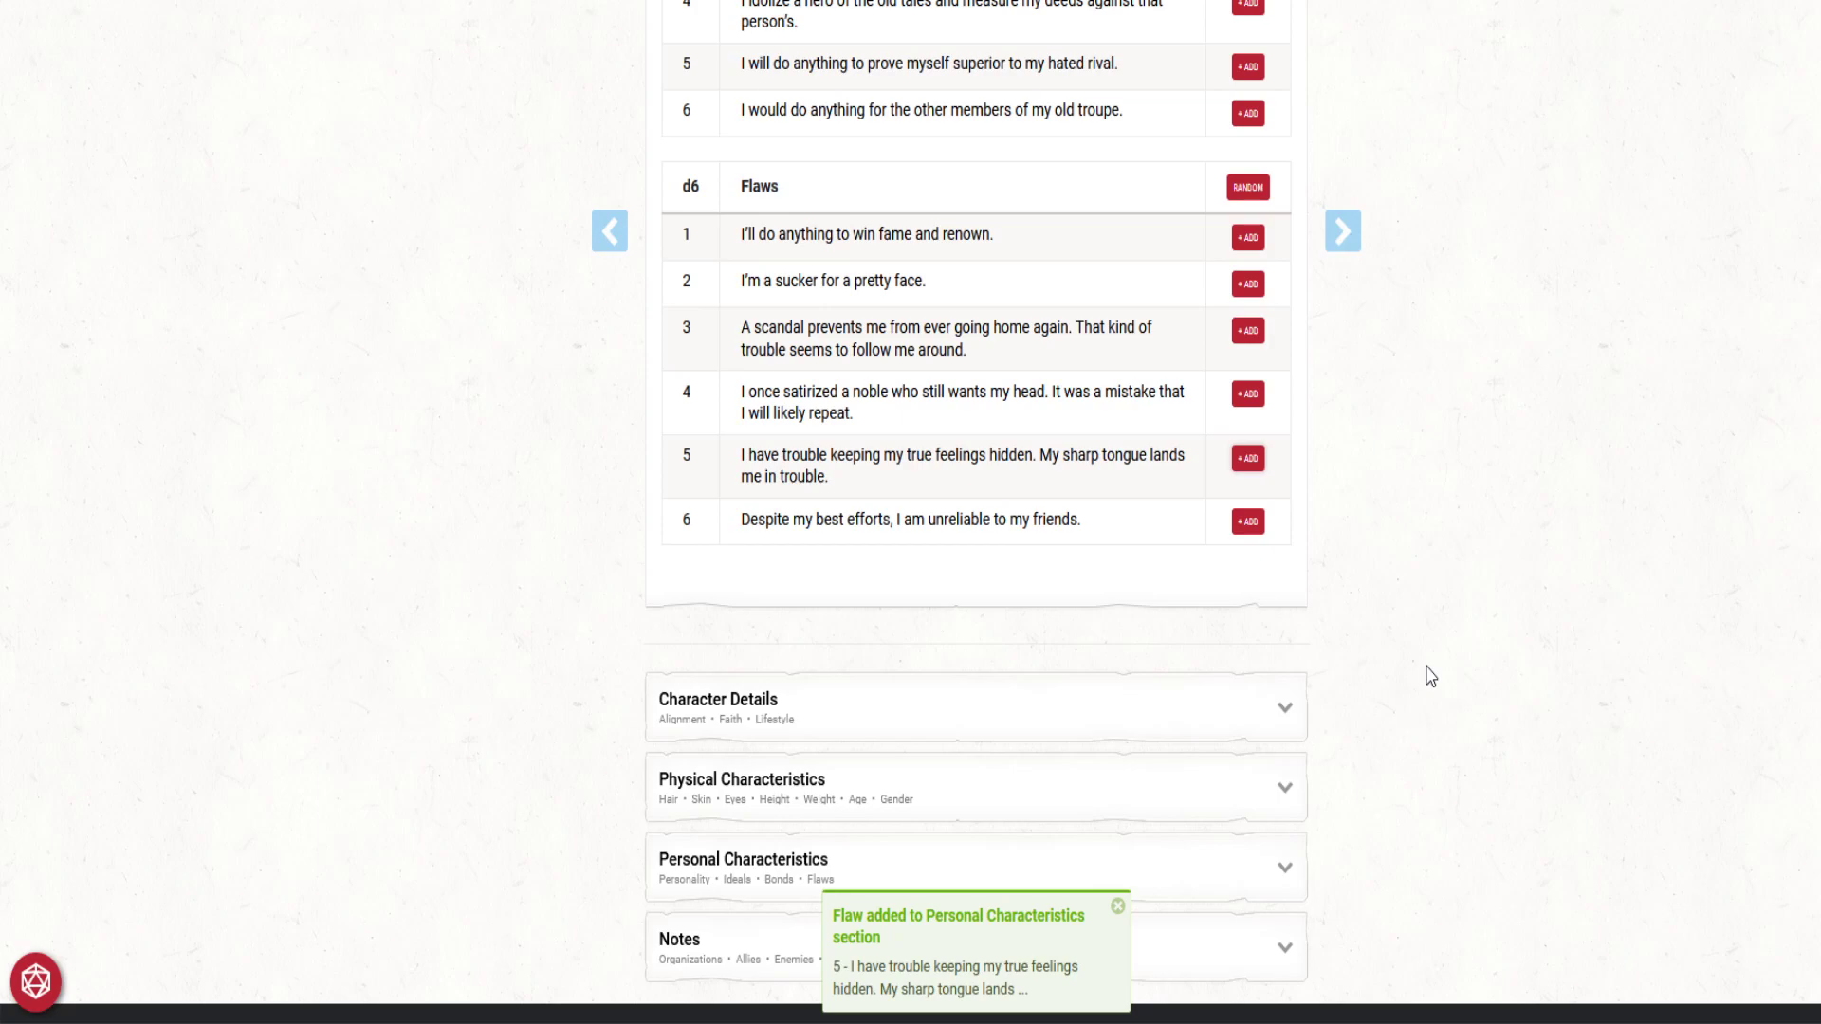
Step: Expand the Character Details, recheck the alignments listed with the suggested ideals, and set the alignment to Neutral Good
scroll(1430, 675, down, 1)
click(1289, 588)
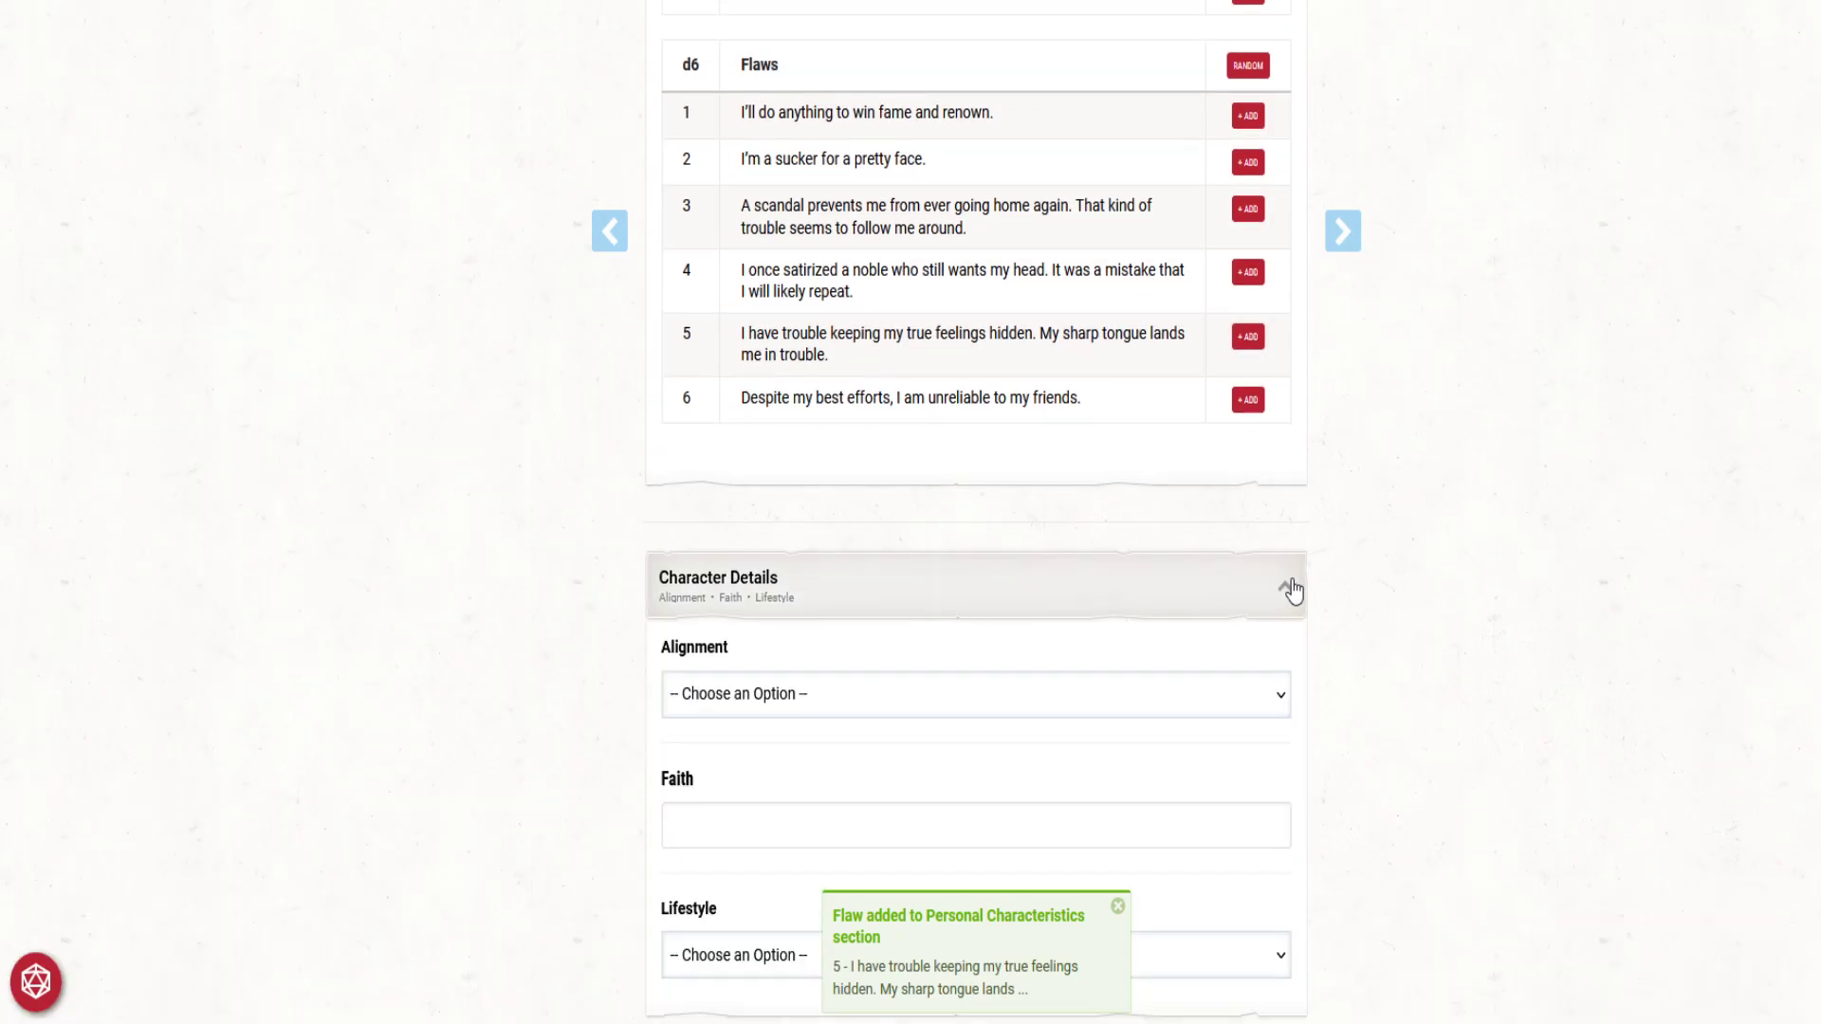
scroll(1291, 590, down, 1)
scroll(1345, 575, up, 5)
scroll(1352, 578, up, 4)
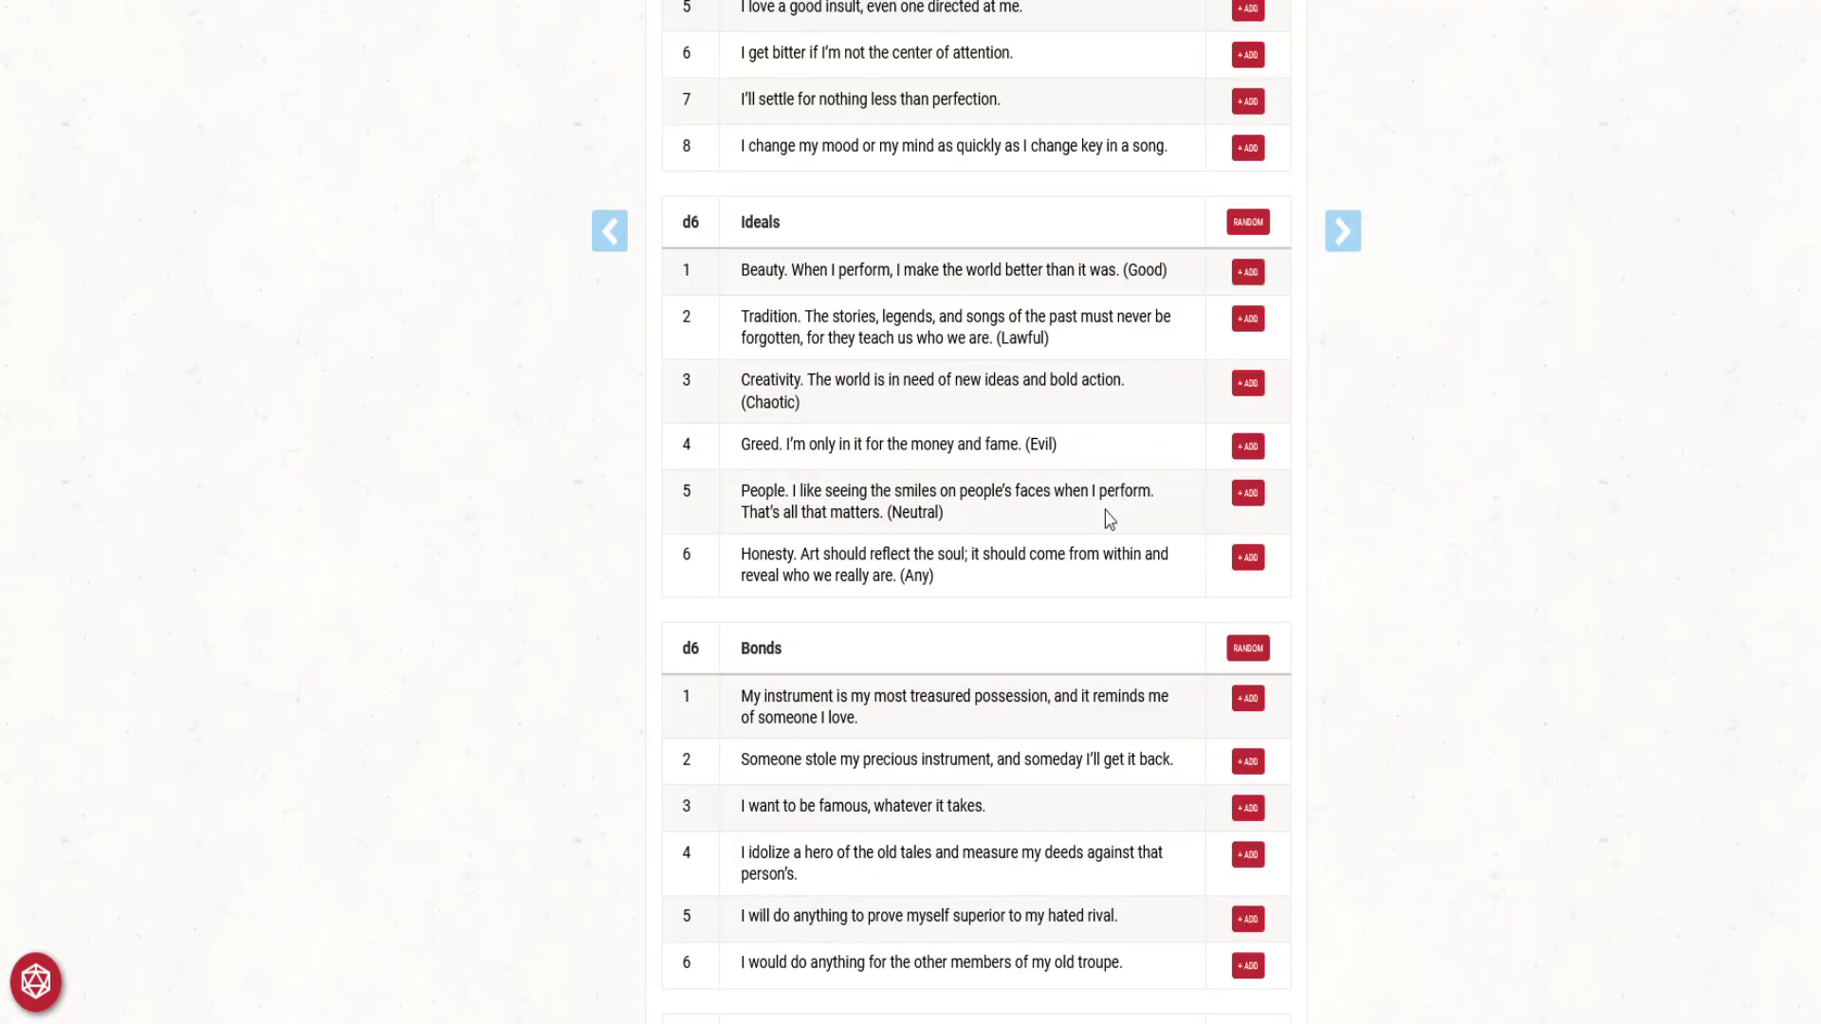
scroll(1109, 516, up, 1)
scroll(1109, 517, up, 4)
scroll(1110, 517, down, 15)
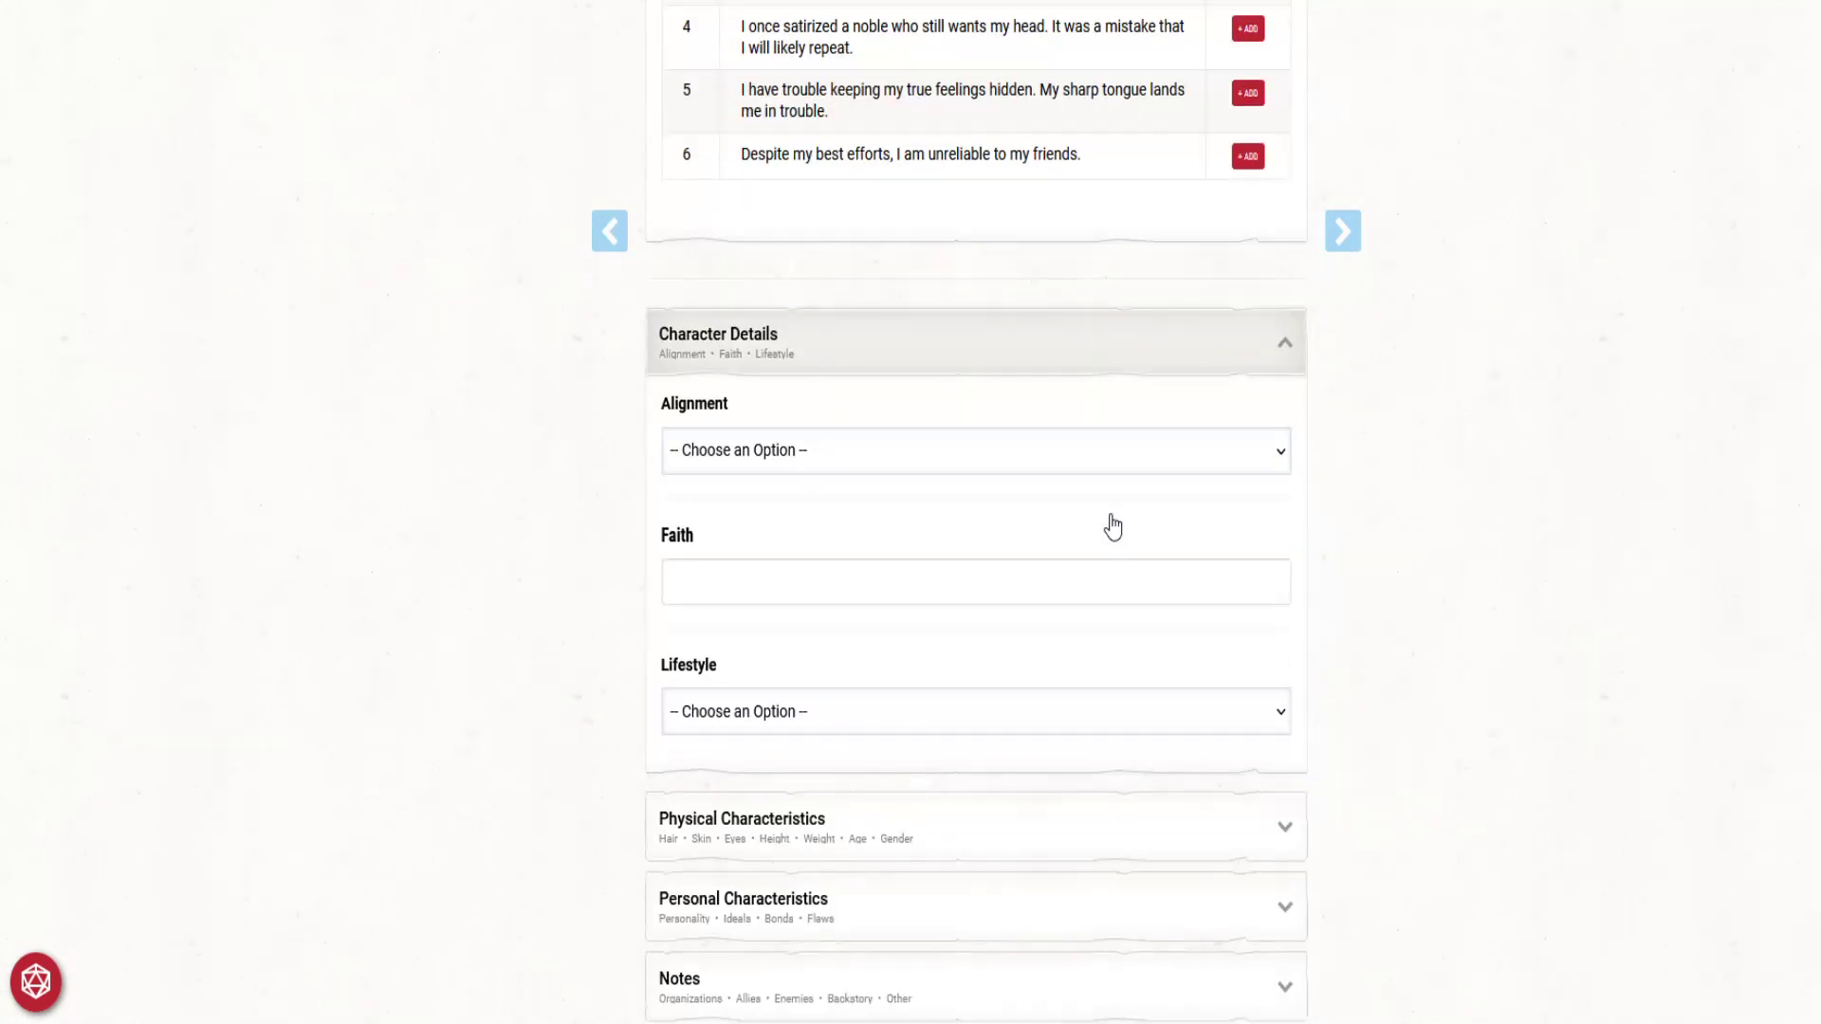
scroll(1115, 524, down, 2)
scroll(1112, 522, up, 1)
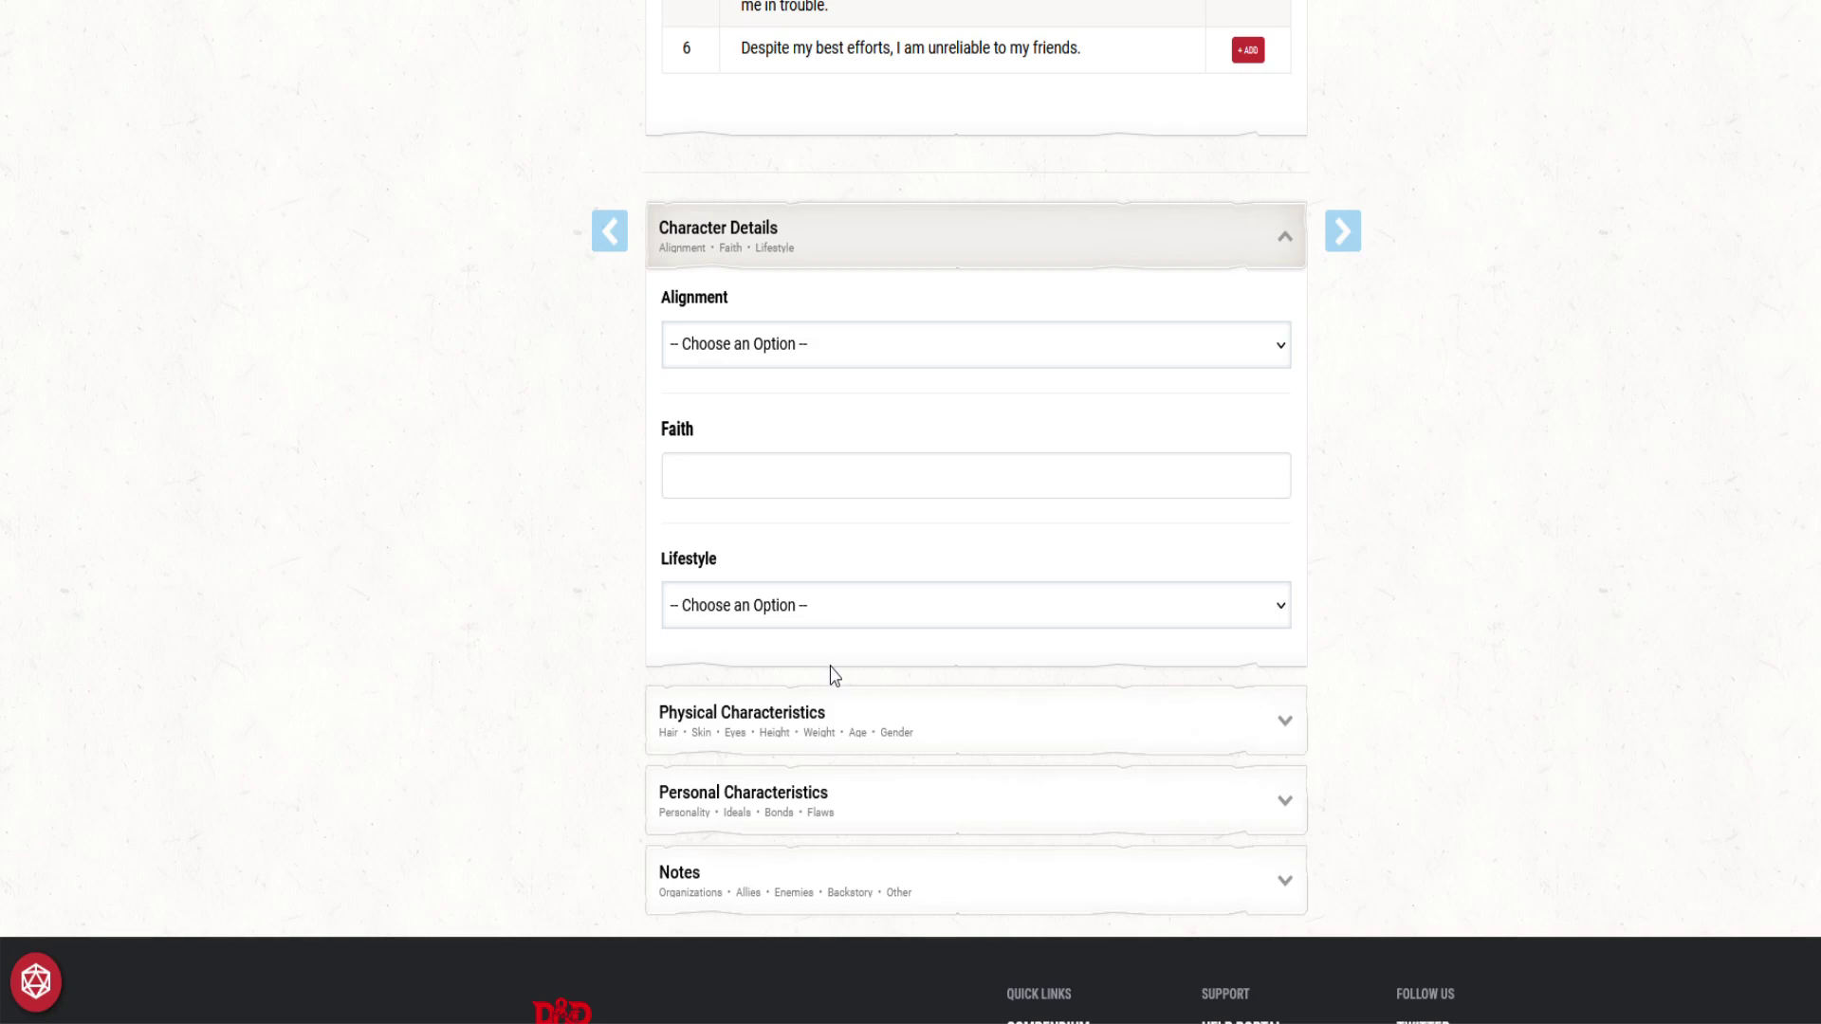
key(n)
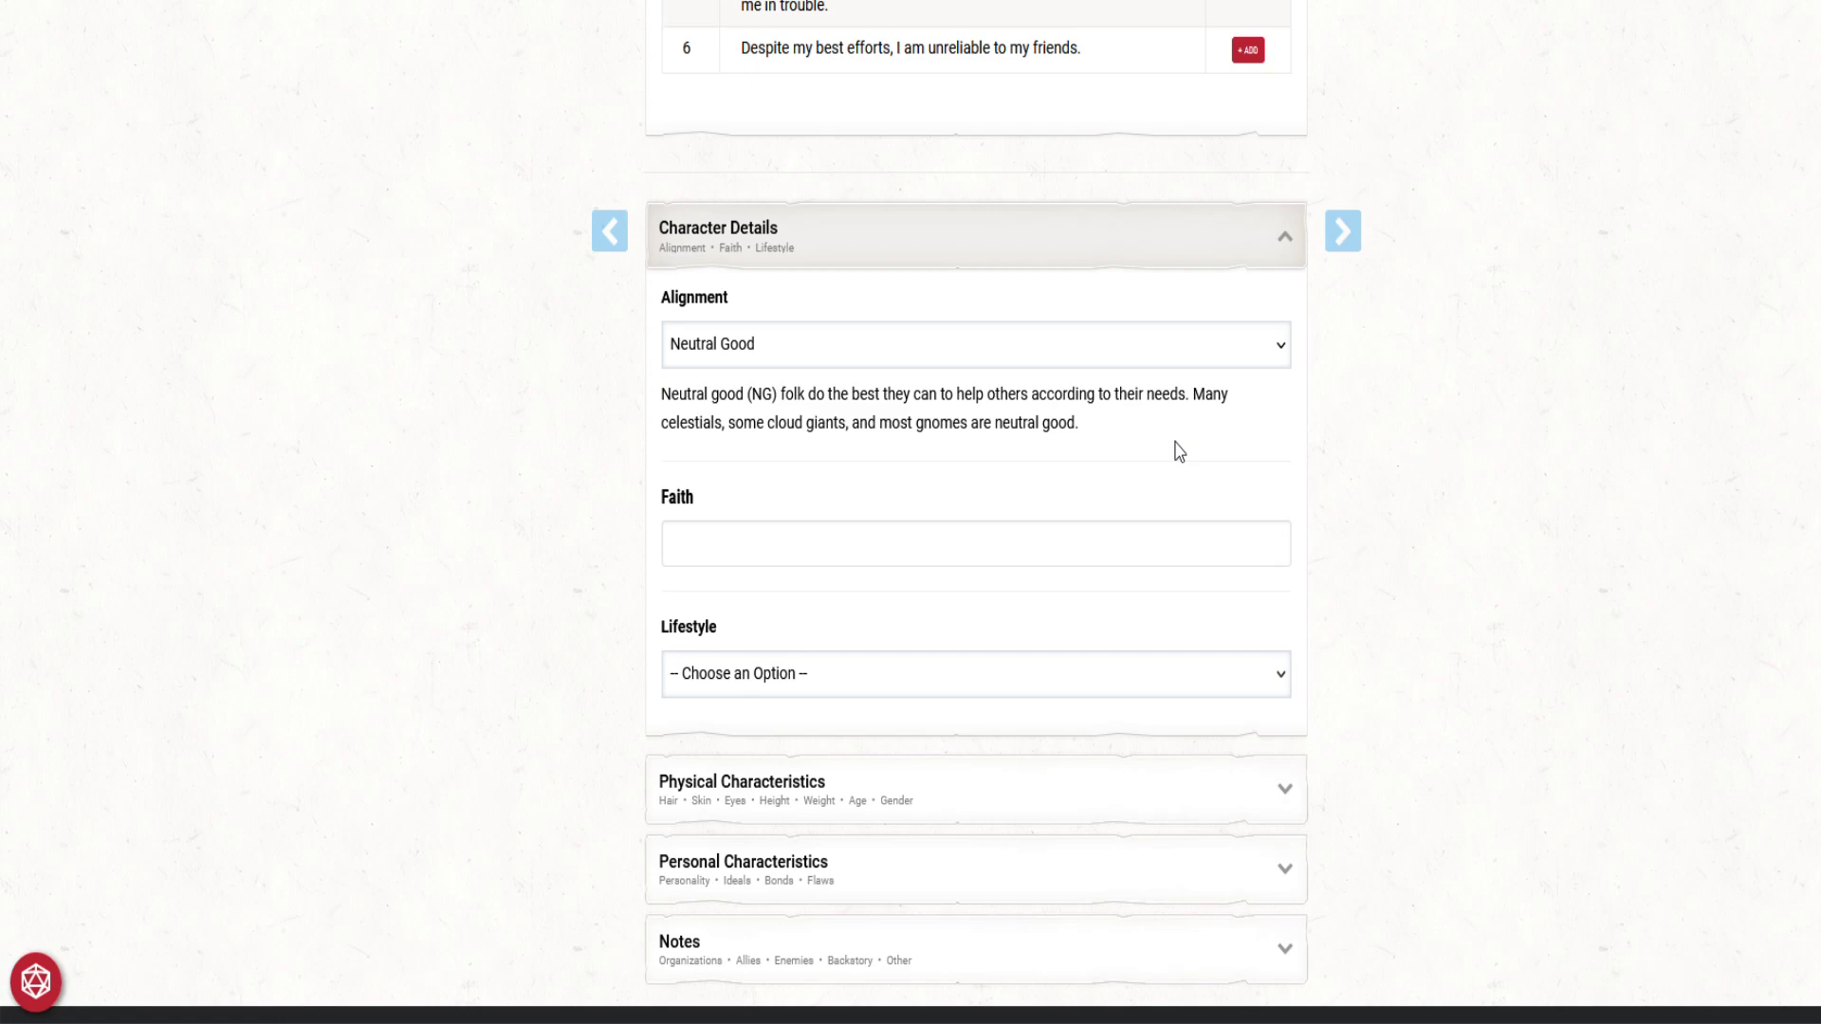
Step: Enter "Frog Friend" as the character's faith and set the lifestyle to Wretched
click(1023, 537)
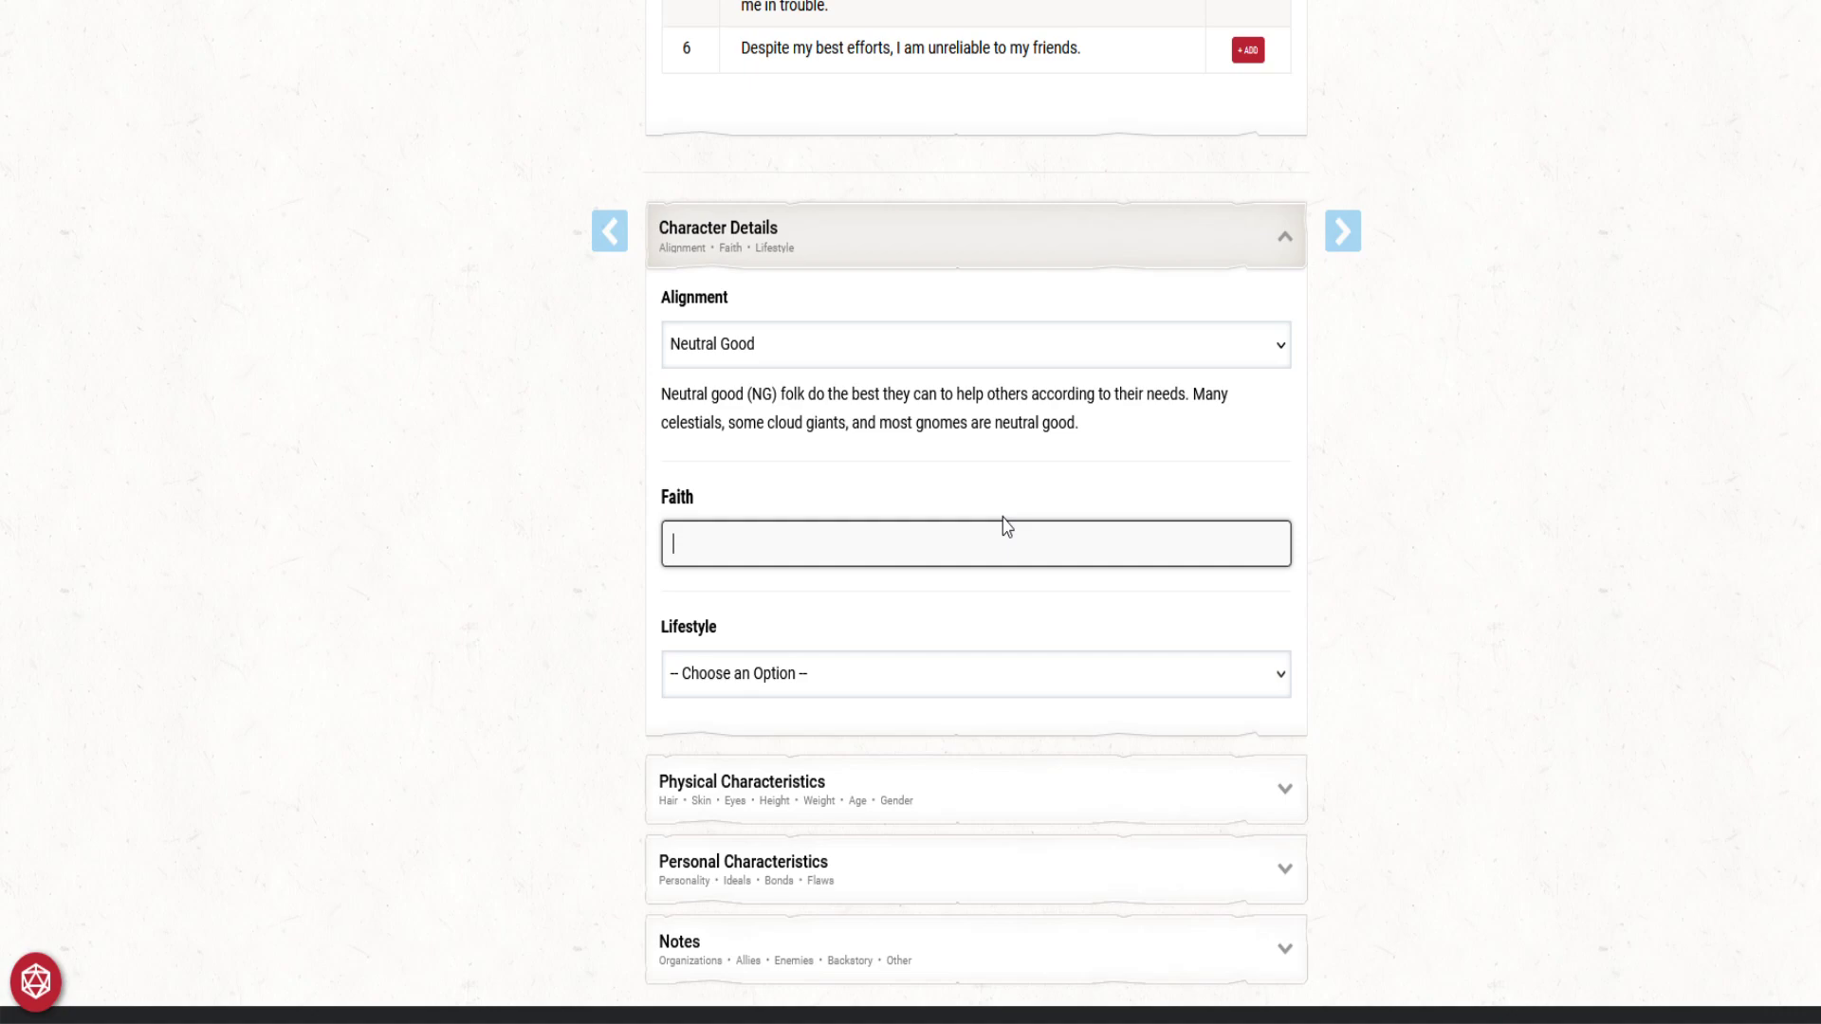
text(Frog Friend)
click(1297, 668)
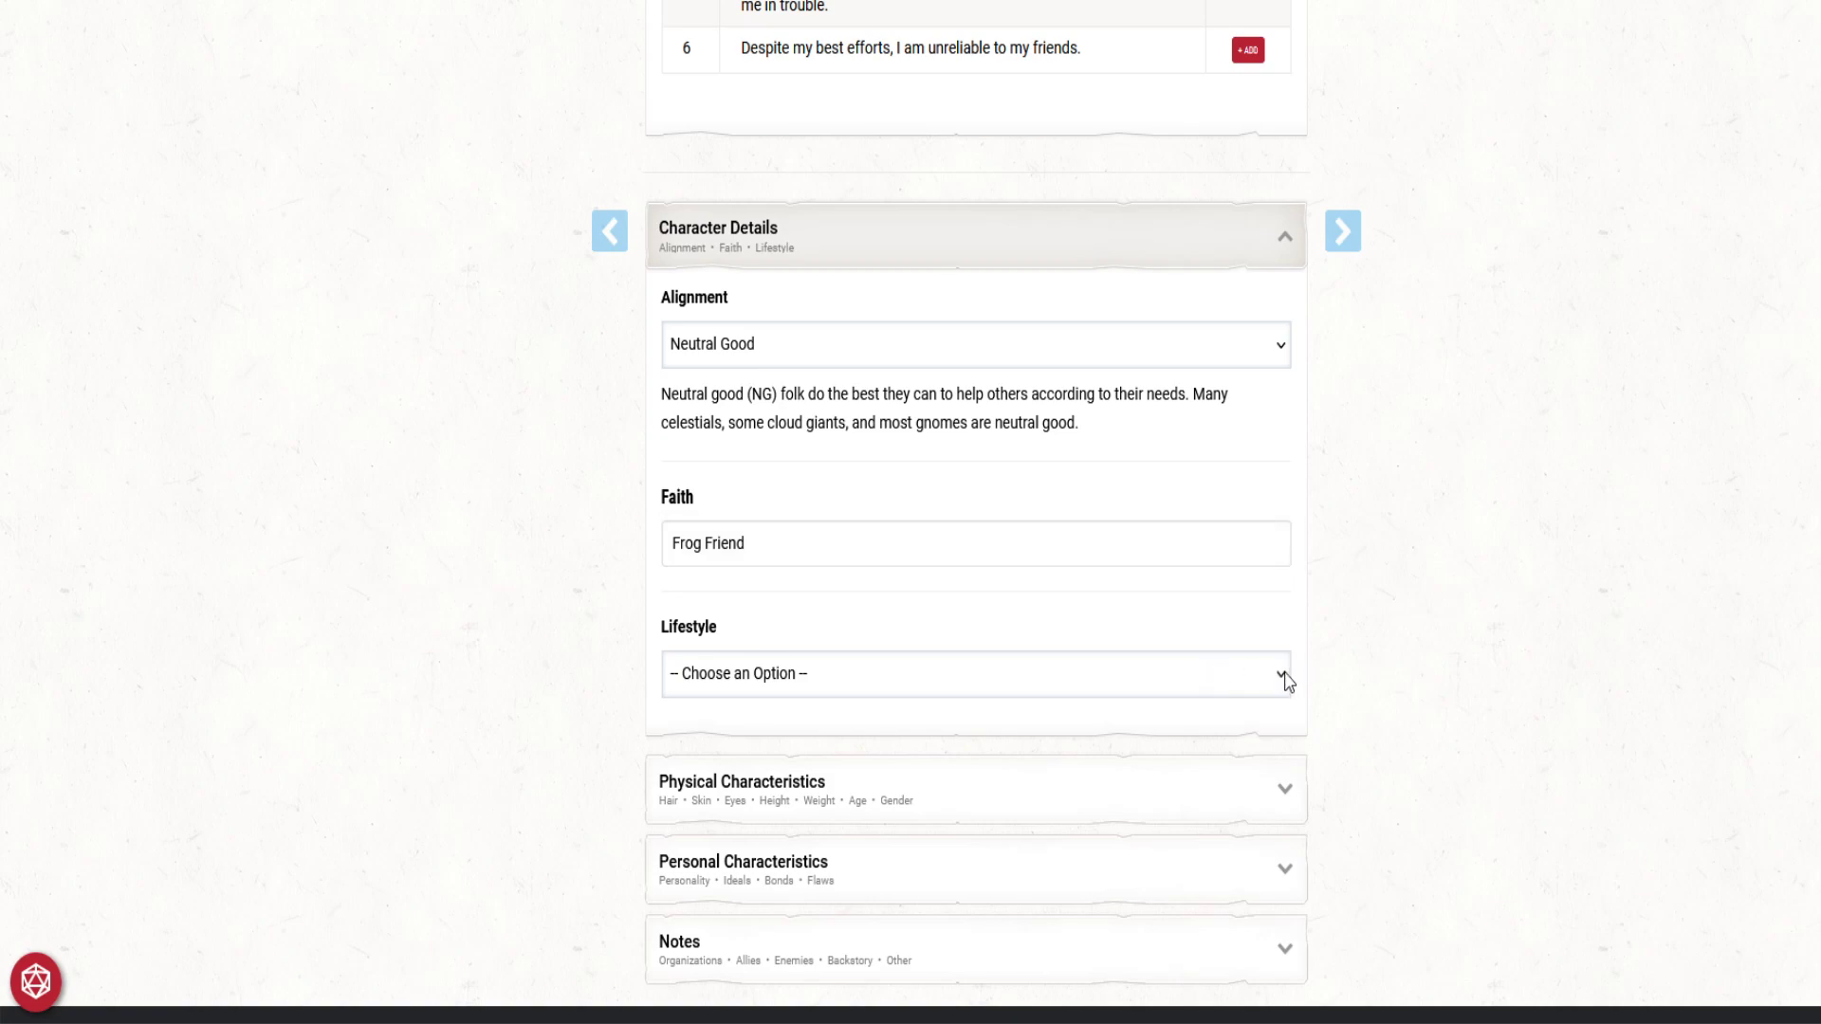
click(936, 758)
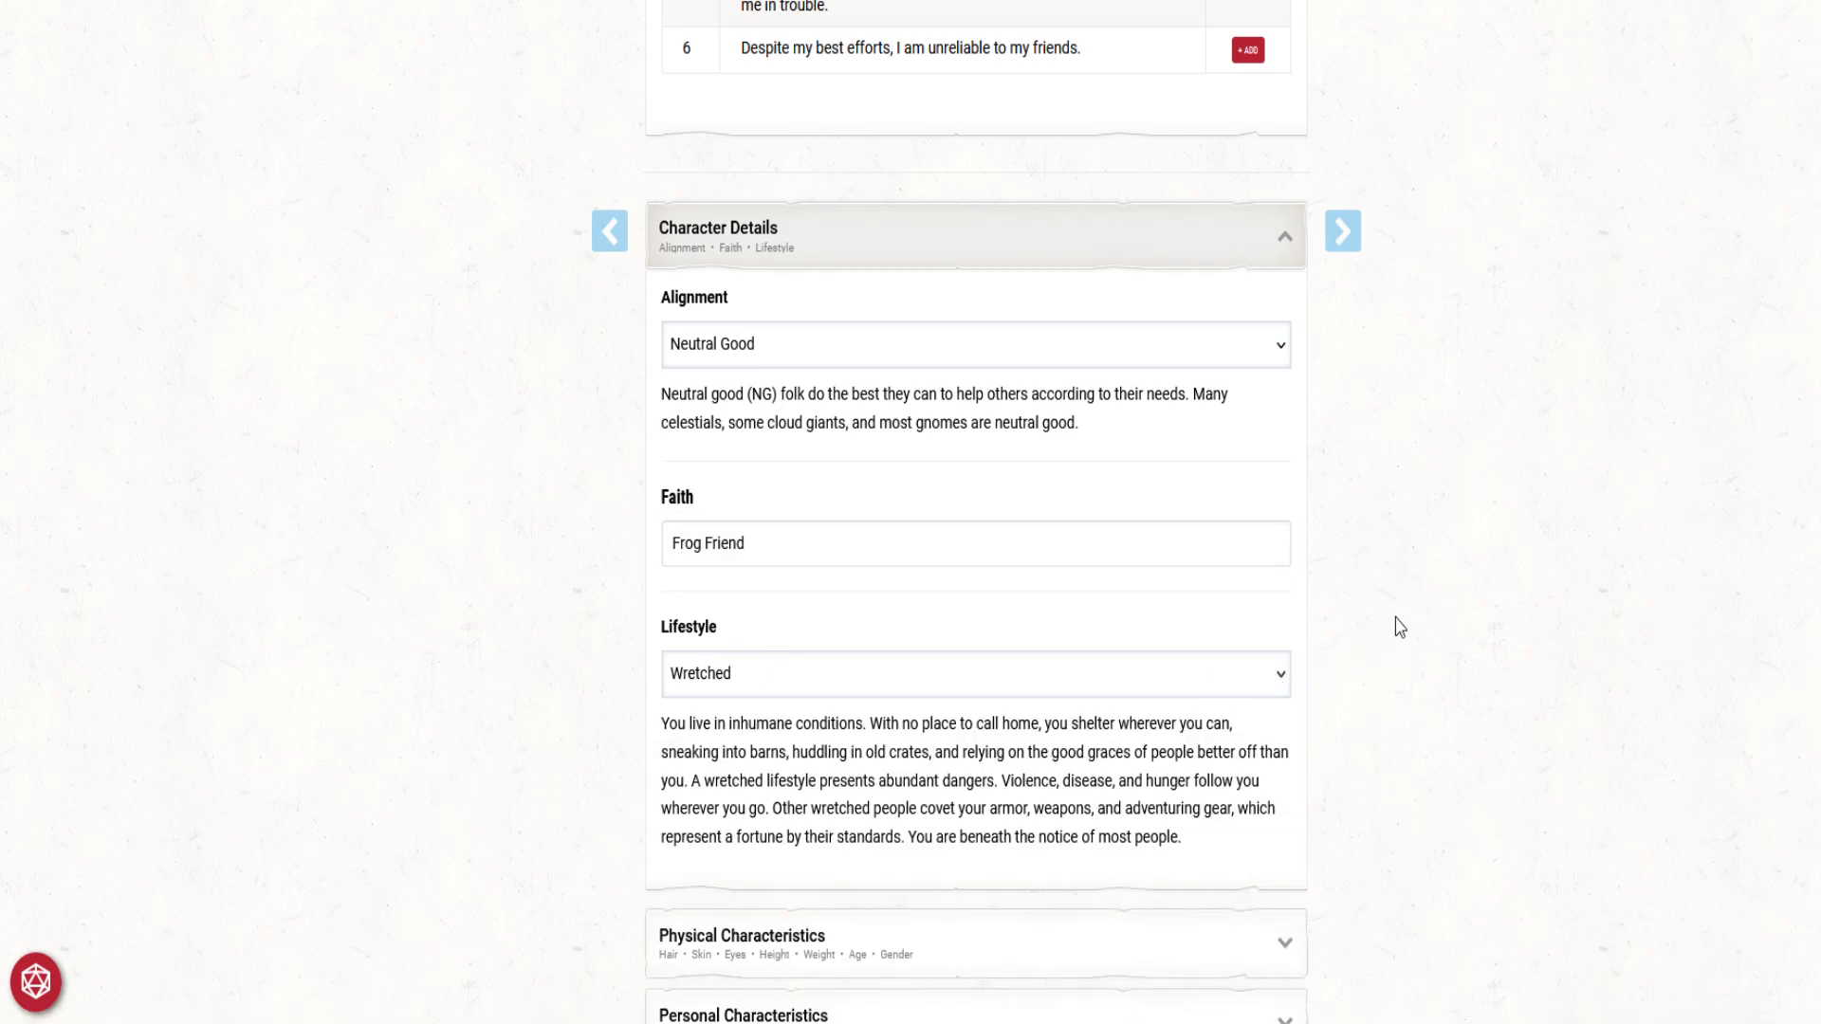
Step: Fill in the physical characteristics with hair "Dark green", skin "Light green" and eyes "very light yellow"
scroll(1400, 628, down, 4)
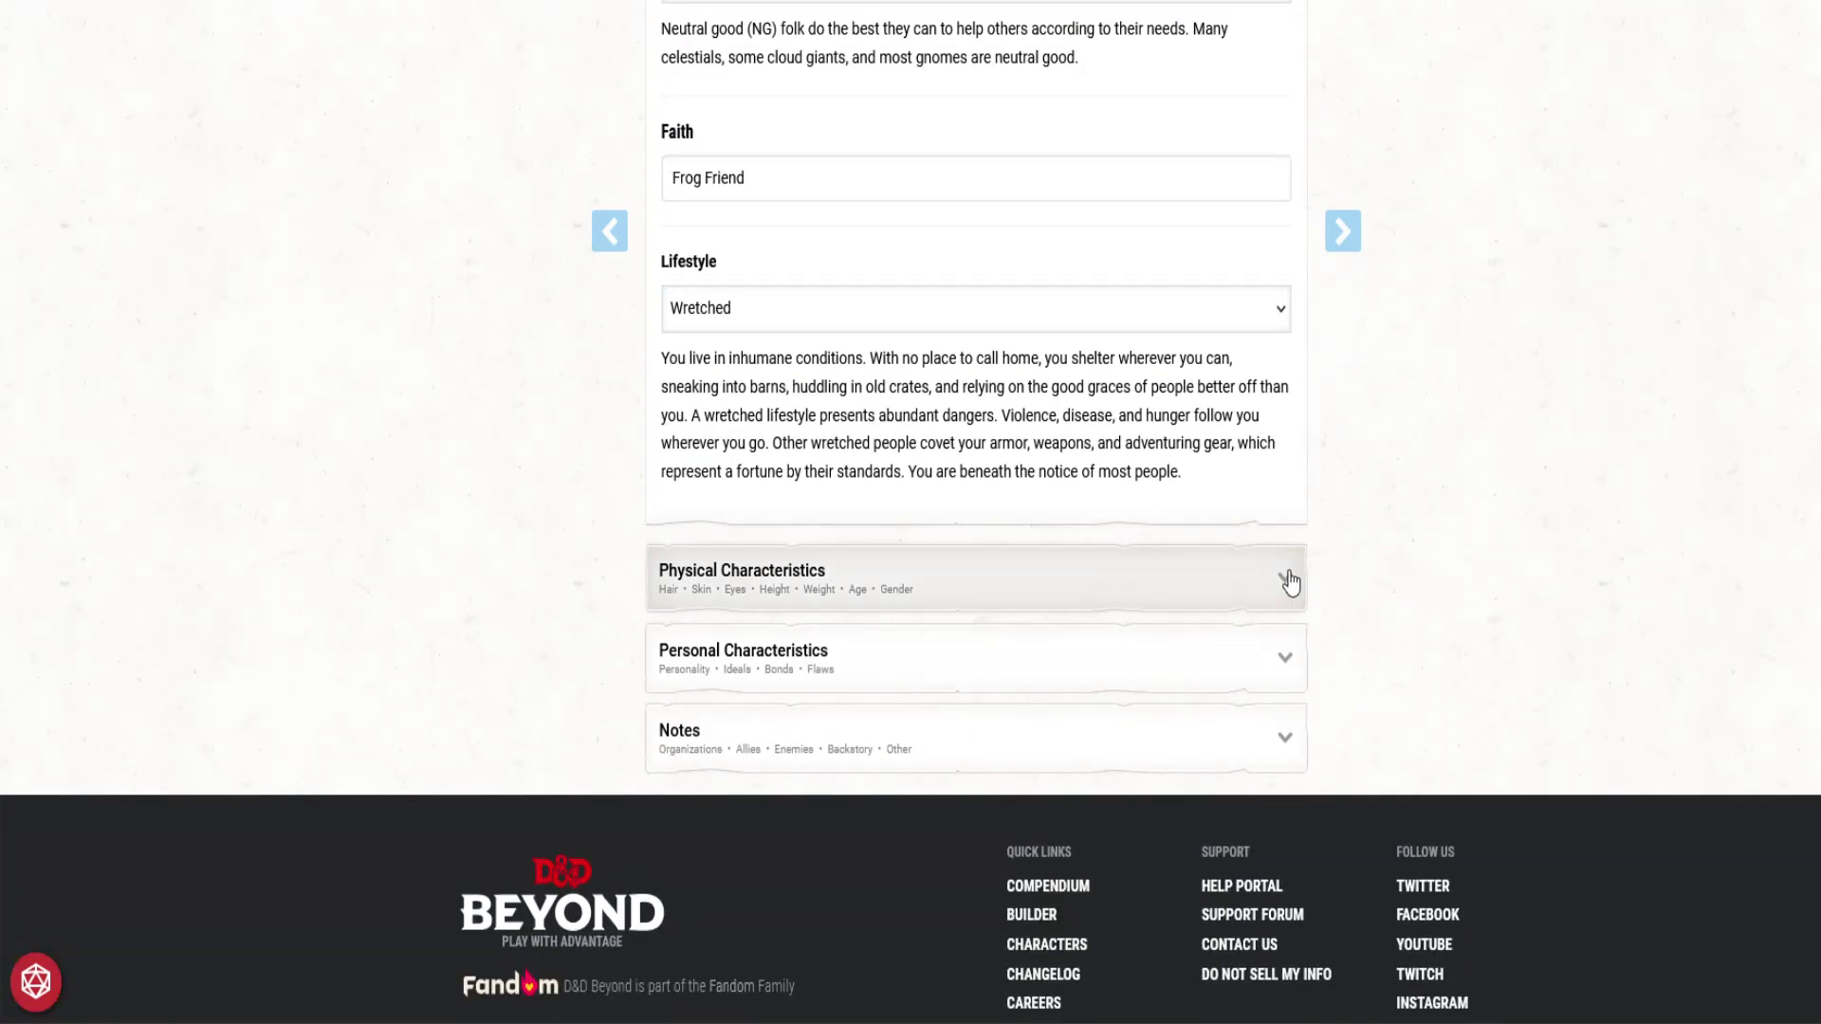
click(1289, 580)
scroll(1353, 602, down, 5)
click(990, 232)
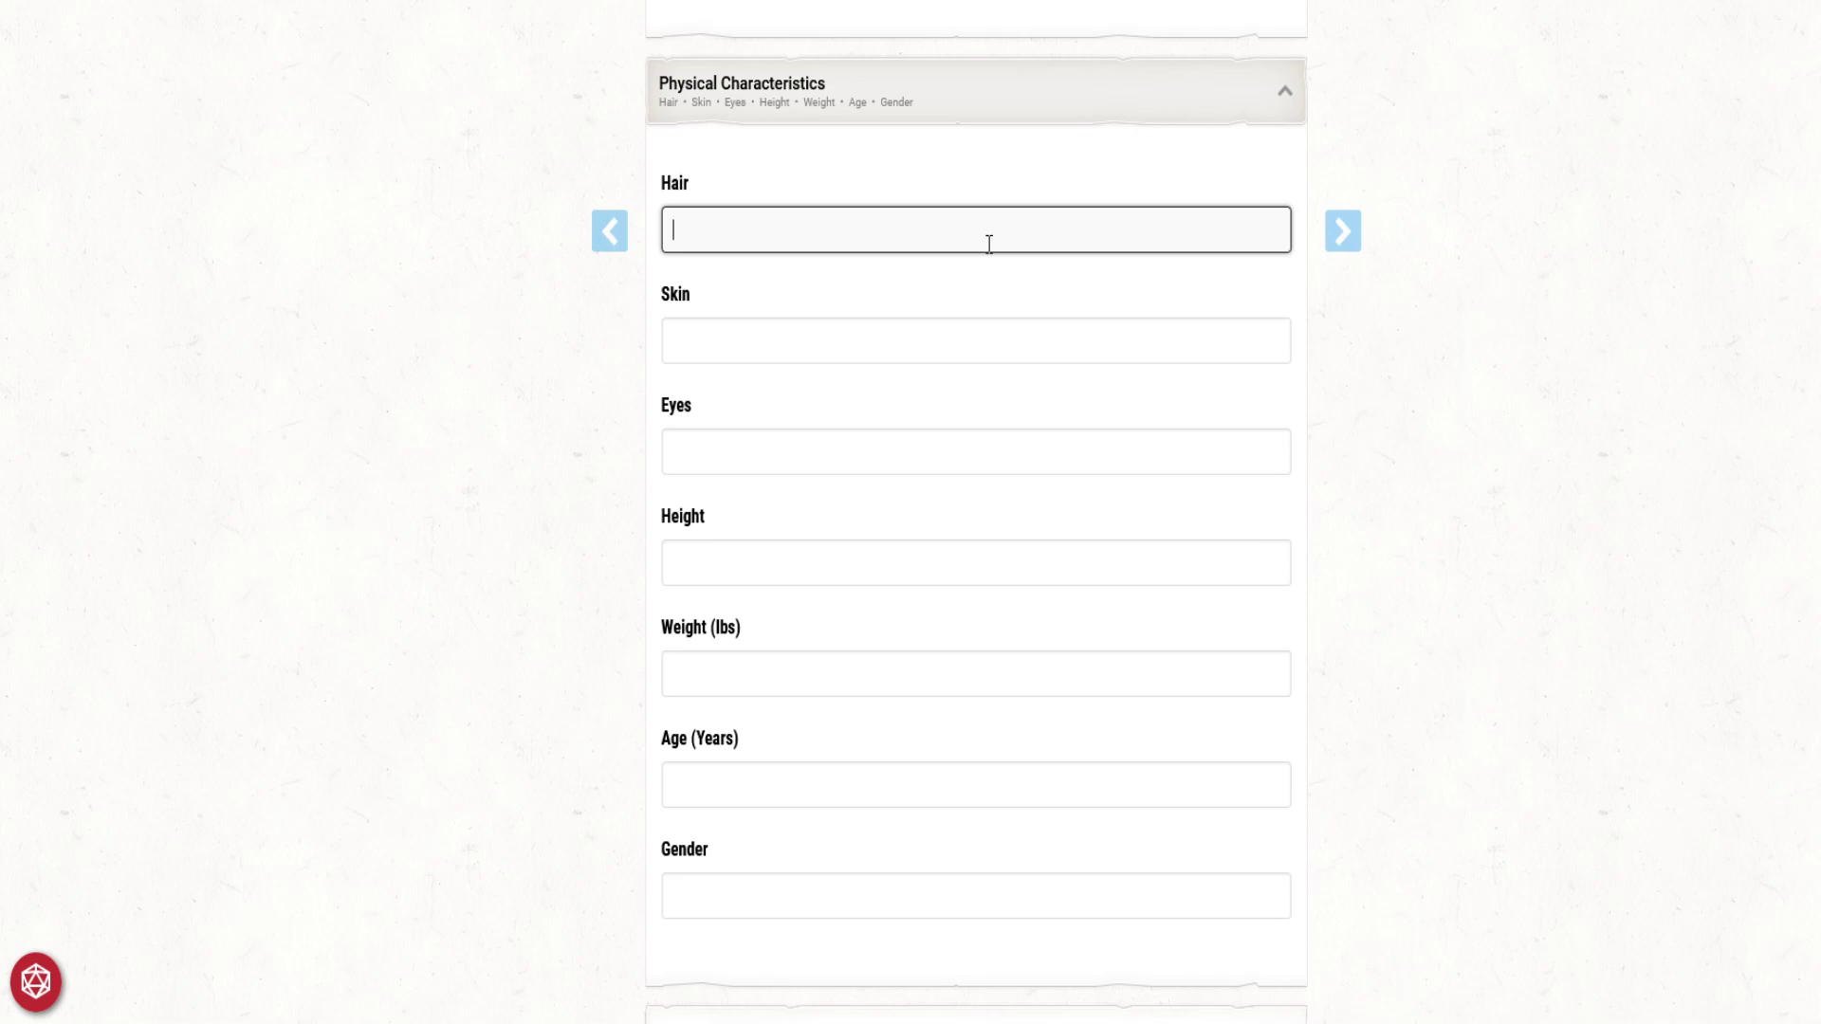
text(Dark green)
click(939, 330)
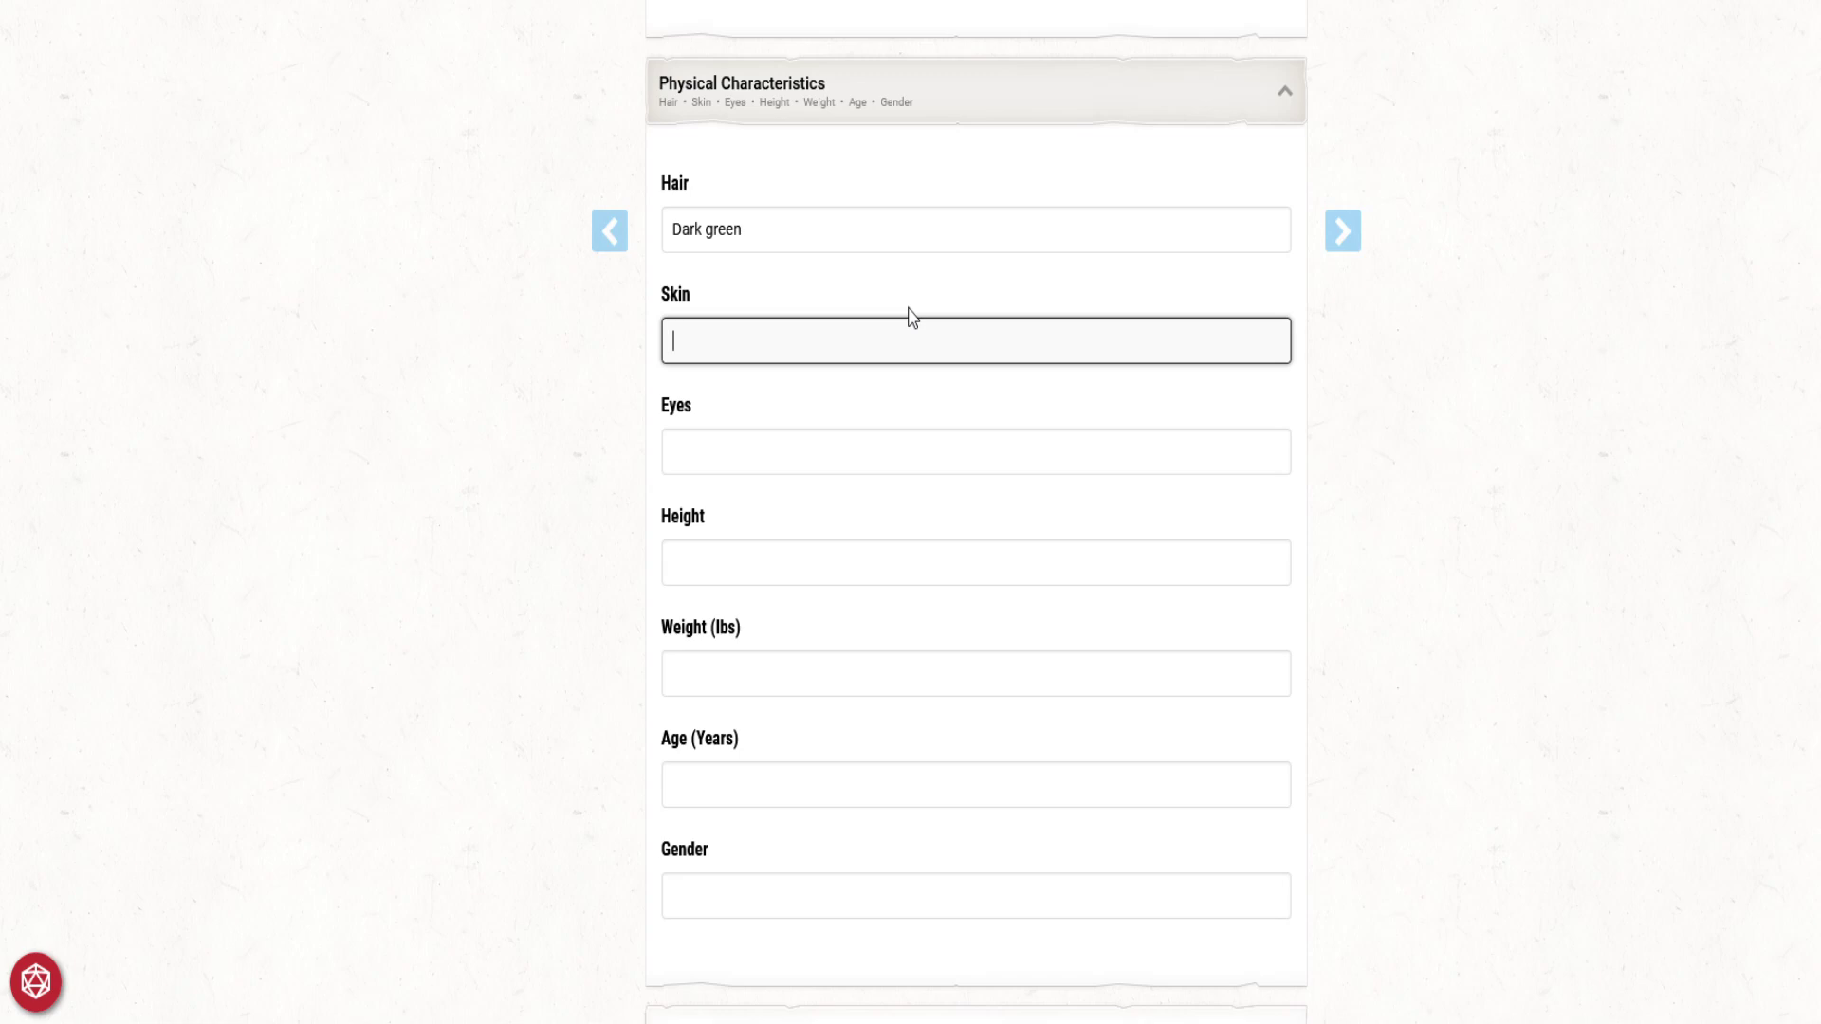
text(Light green)
click(850, 436)
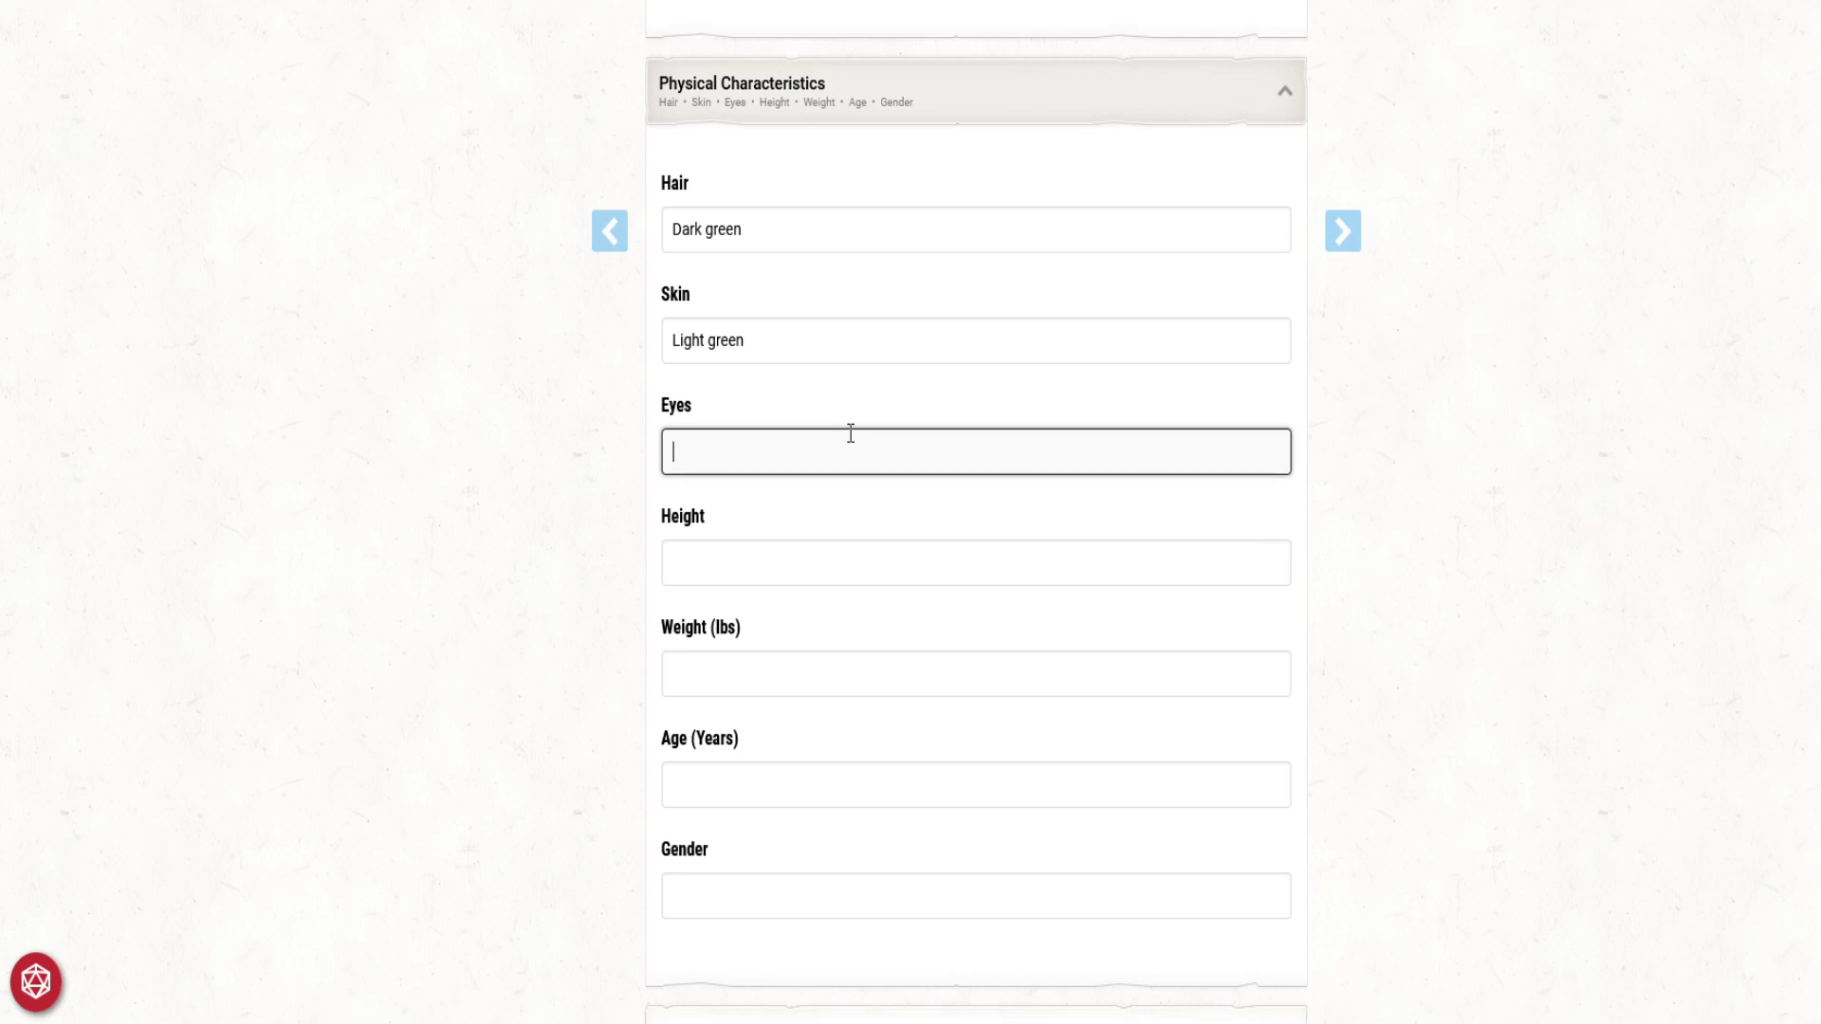
text(very light yellow)
Step: Open the Height and Weight section in the Player's Handbook and examine the elf rows of the Random Height and Weight table
click(771, 571)
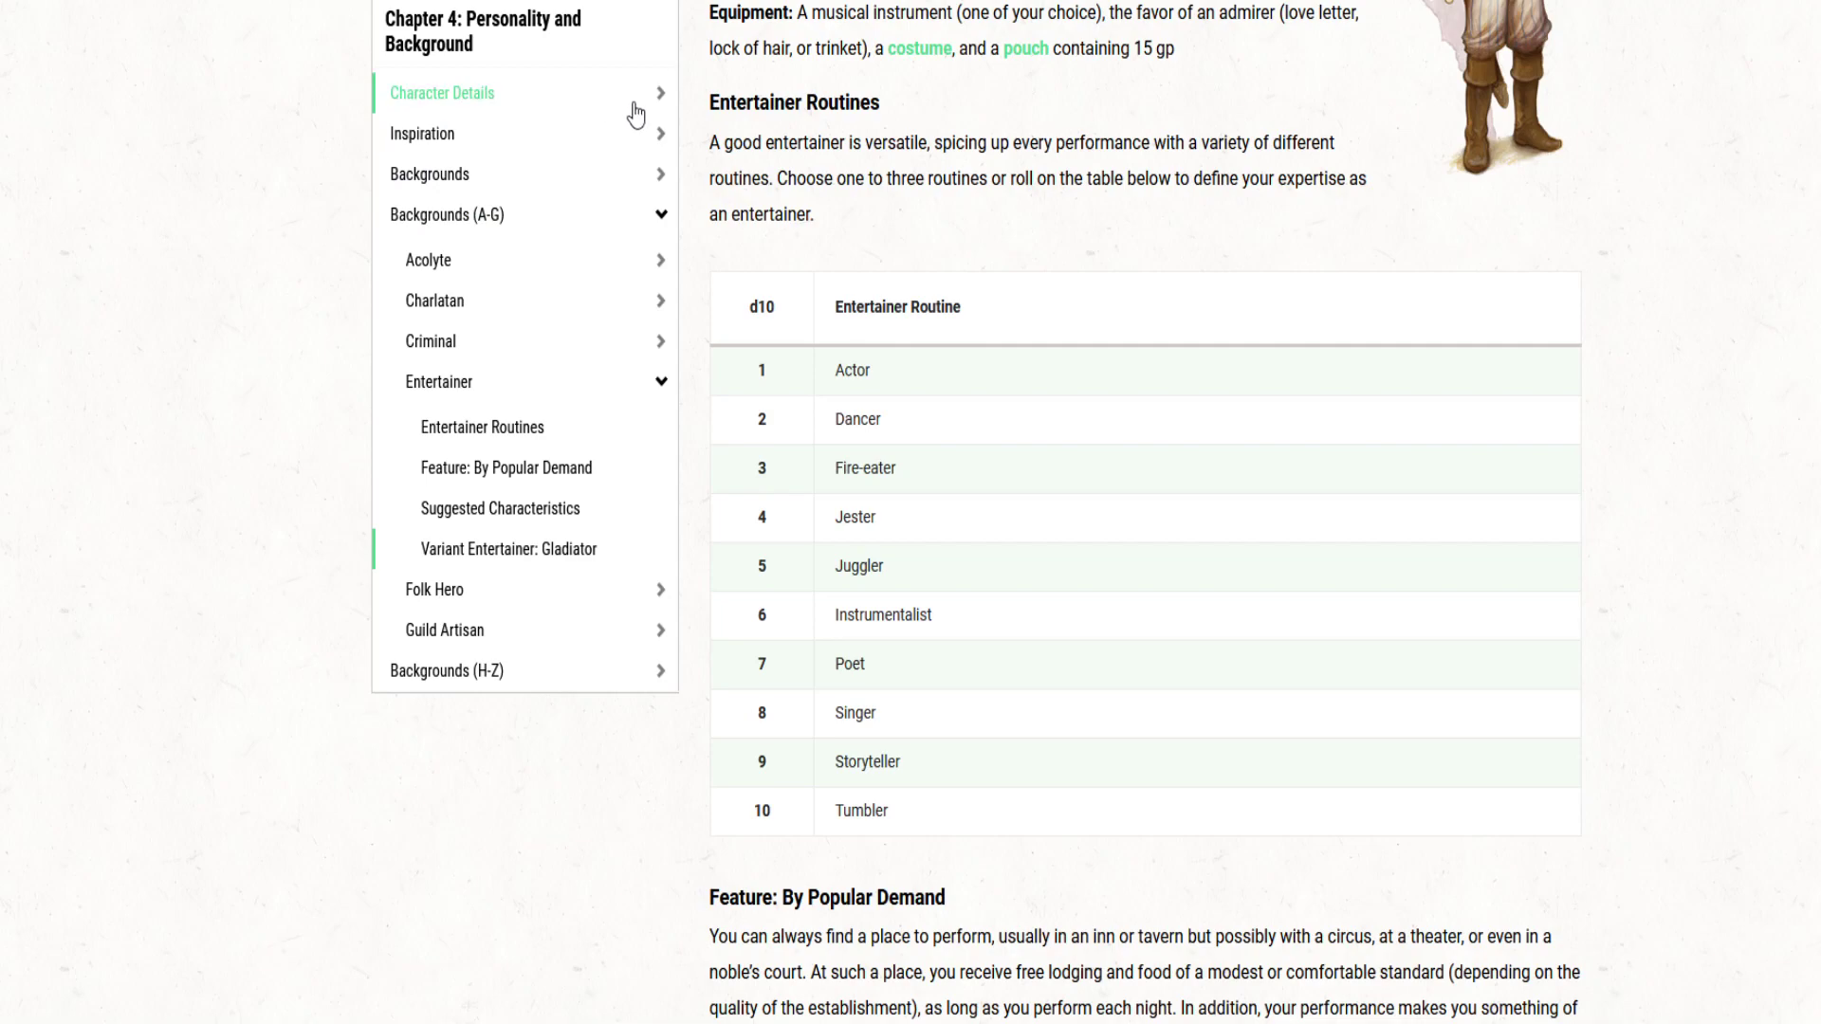
click(660, 104)
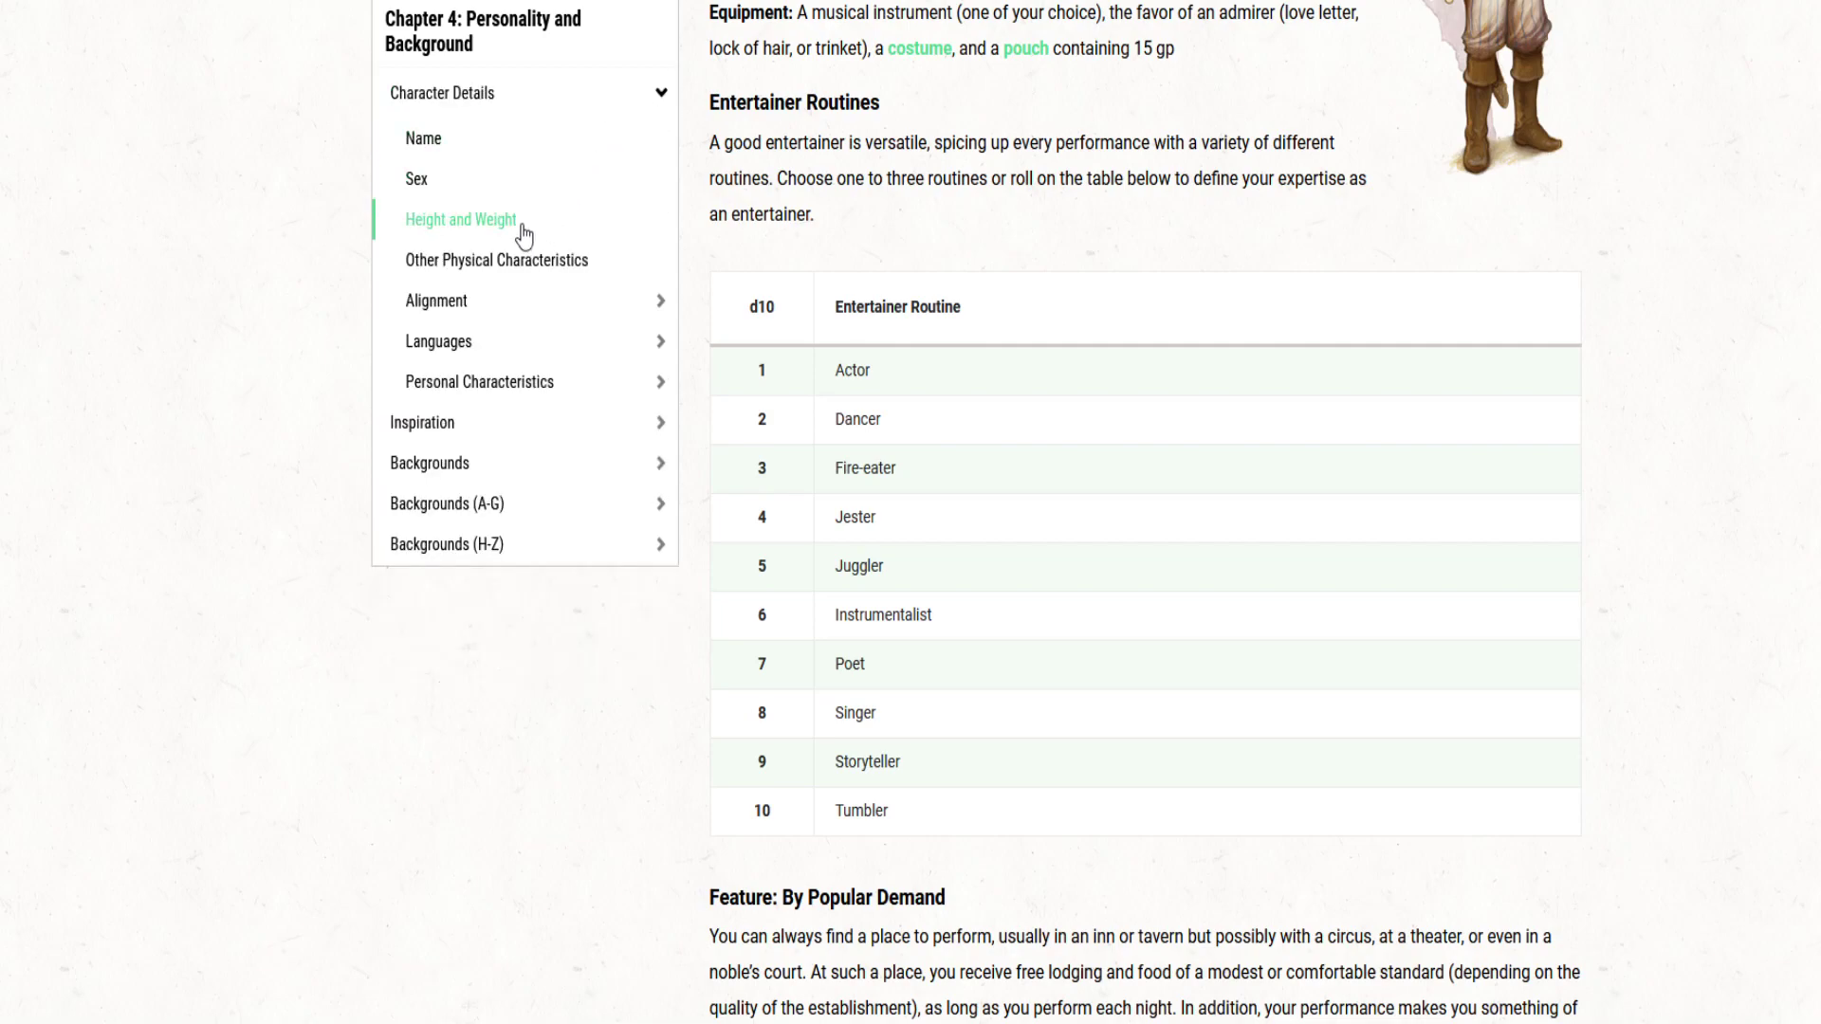
click(524, 234)
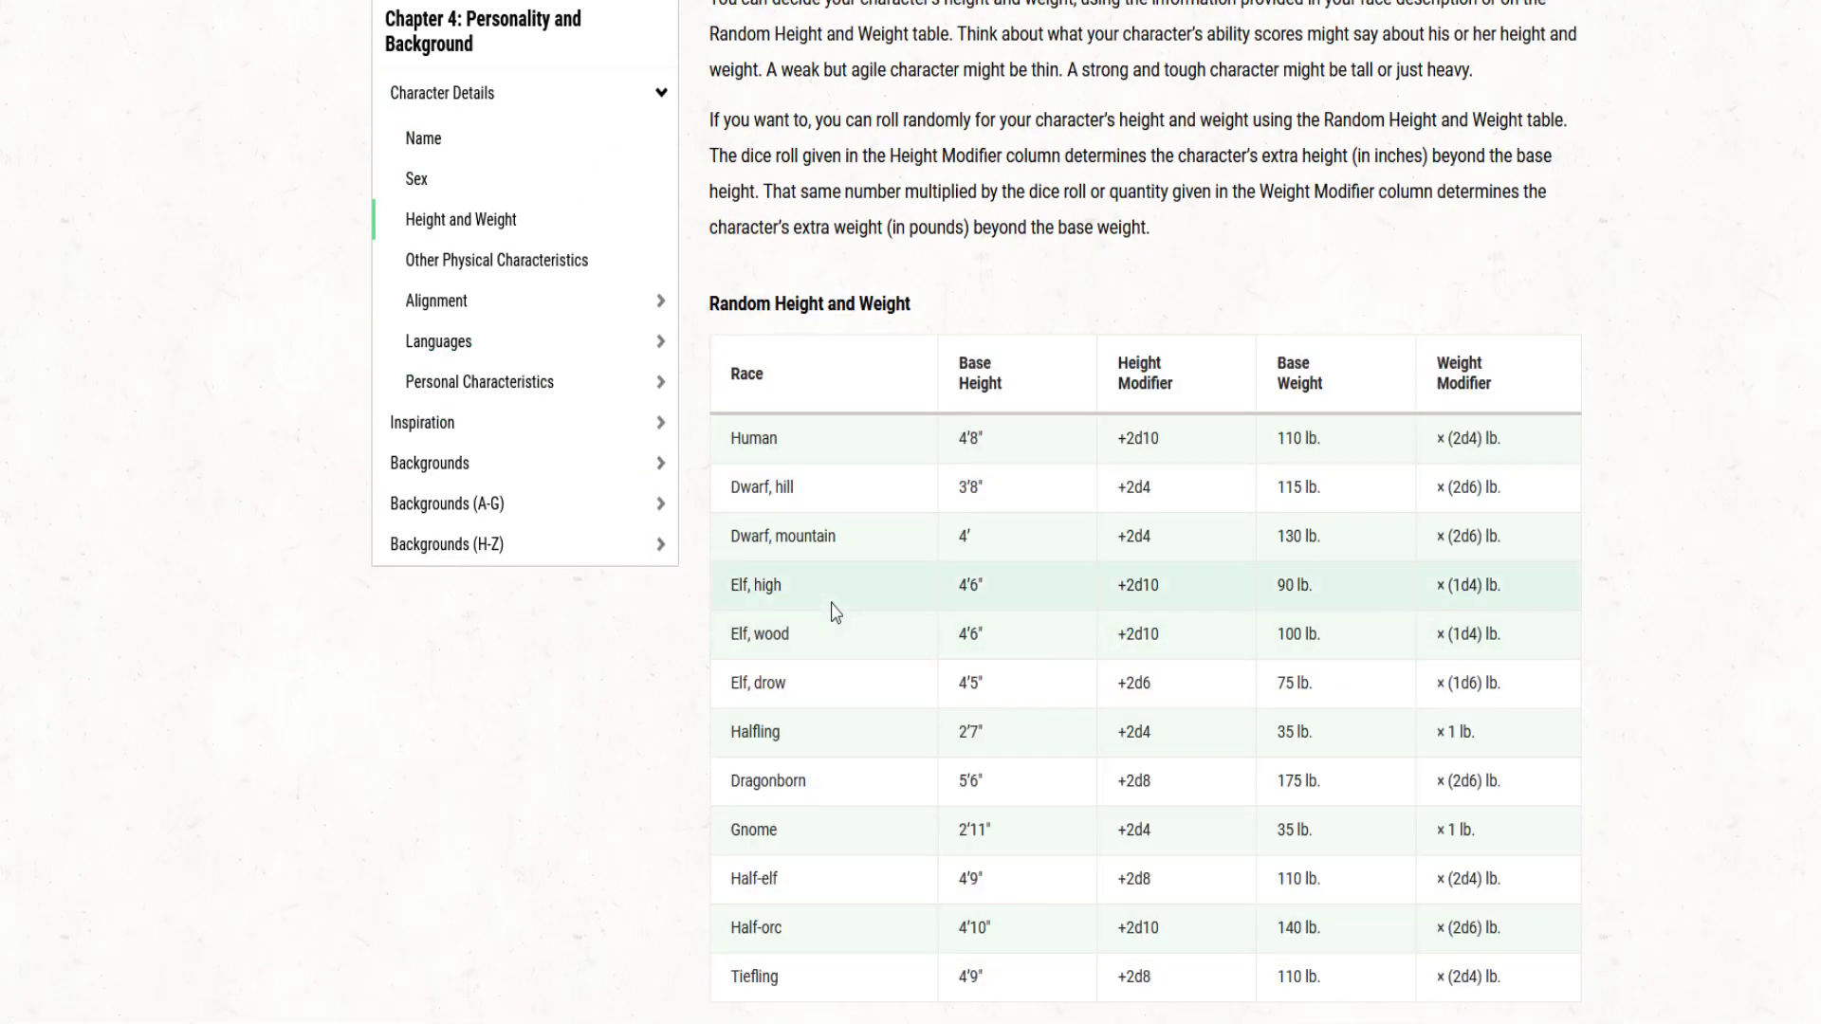
scroll(834, 612, down, 1)
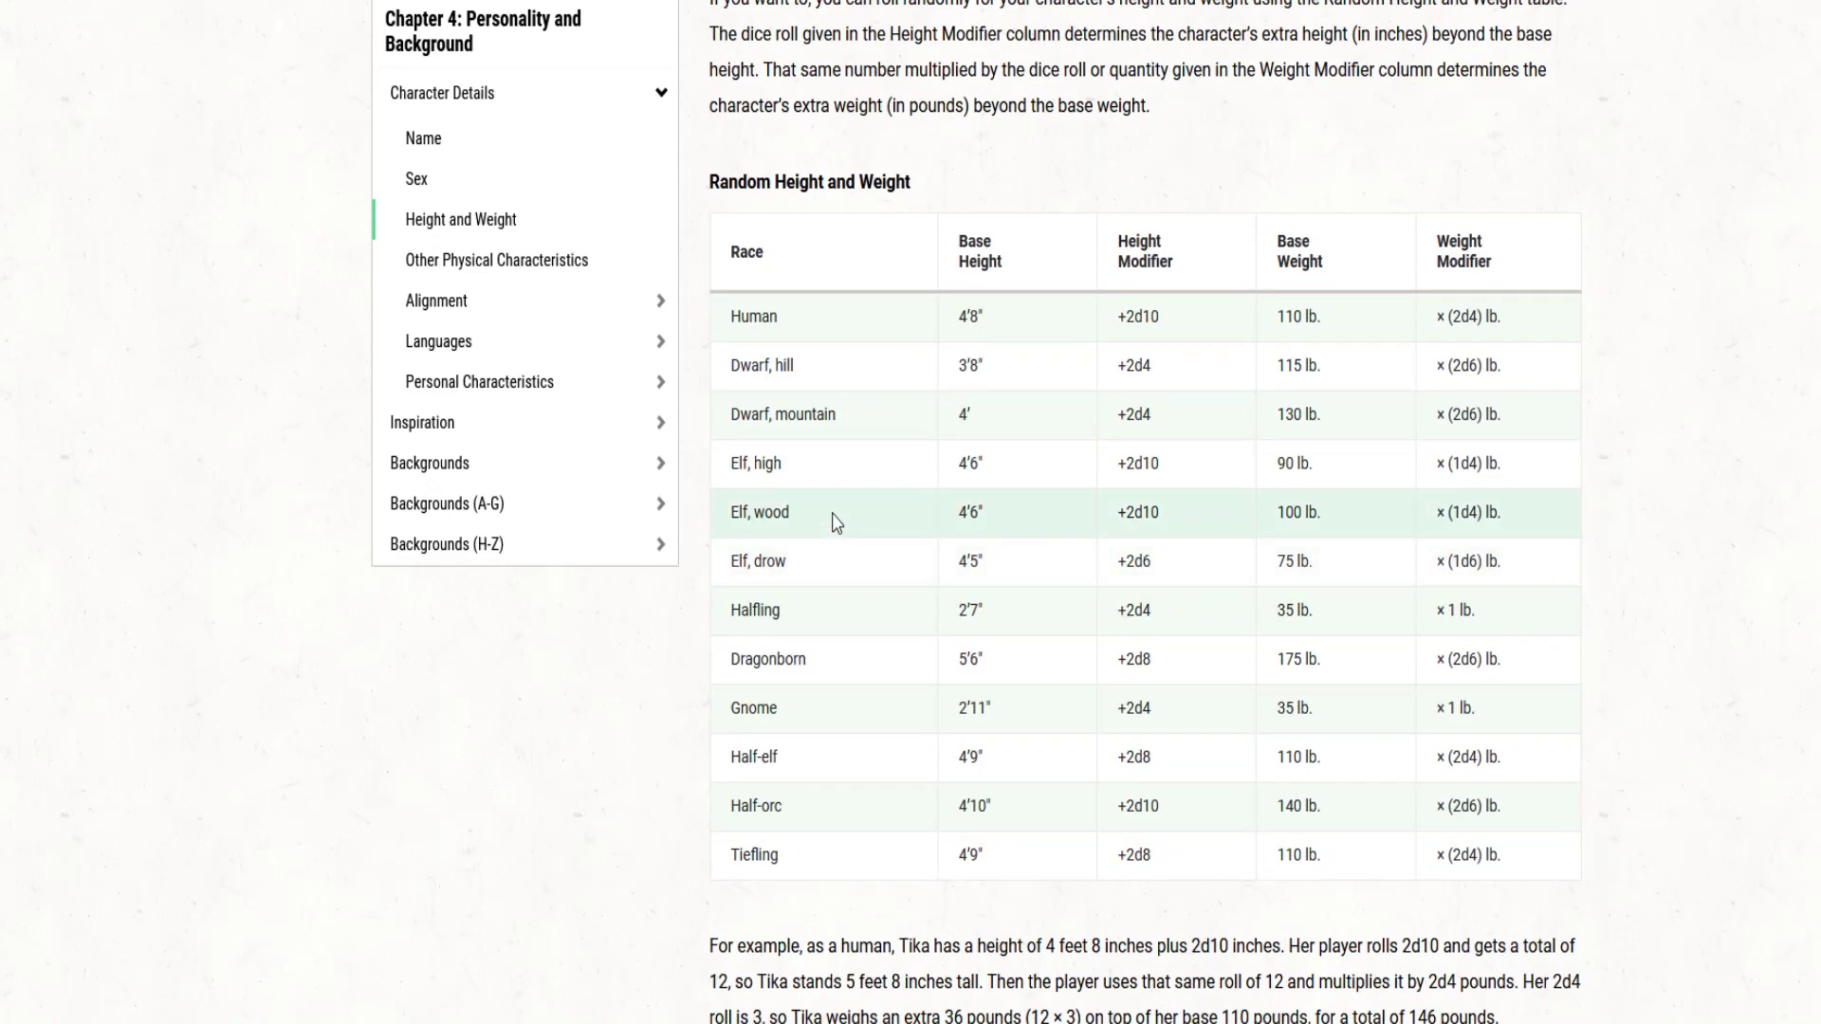
Step: Check the remaining races in the Player's Handbook height and weight table and switch to the sourcebook Mordenkainen's Fiendish Folio Volume 1
scroll(868, 481, down, 2)
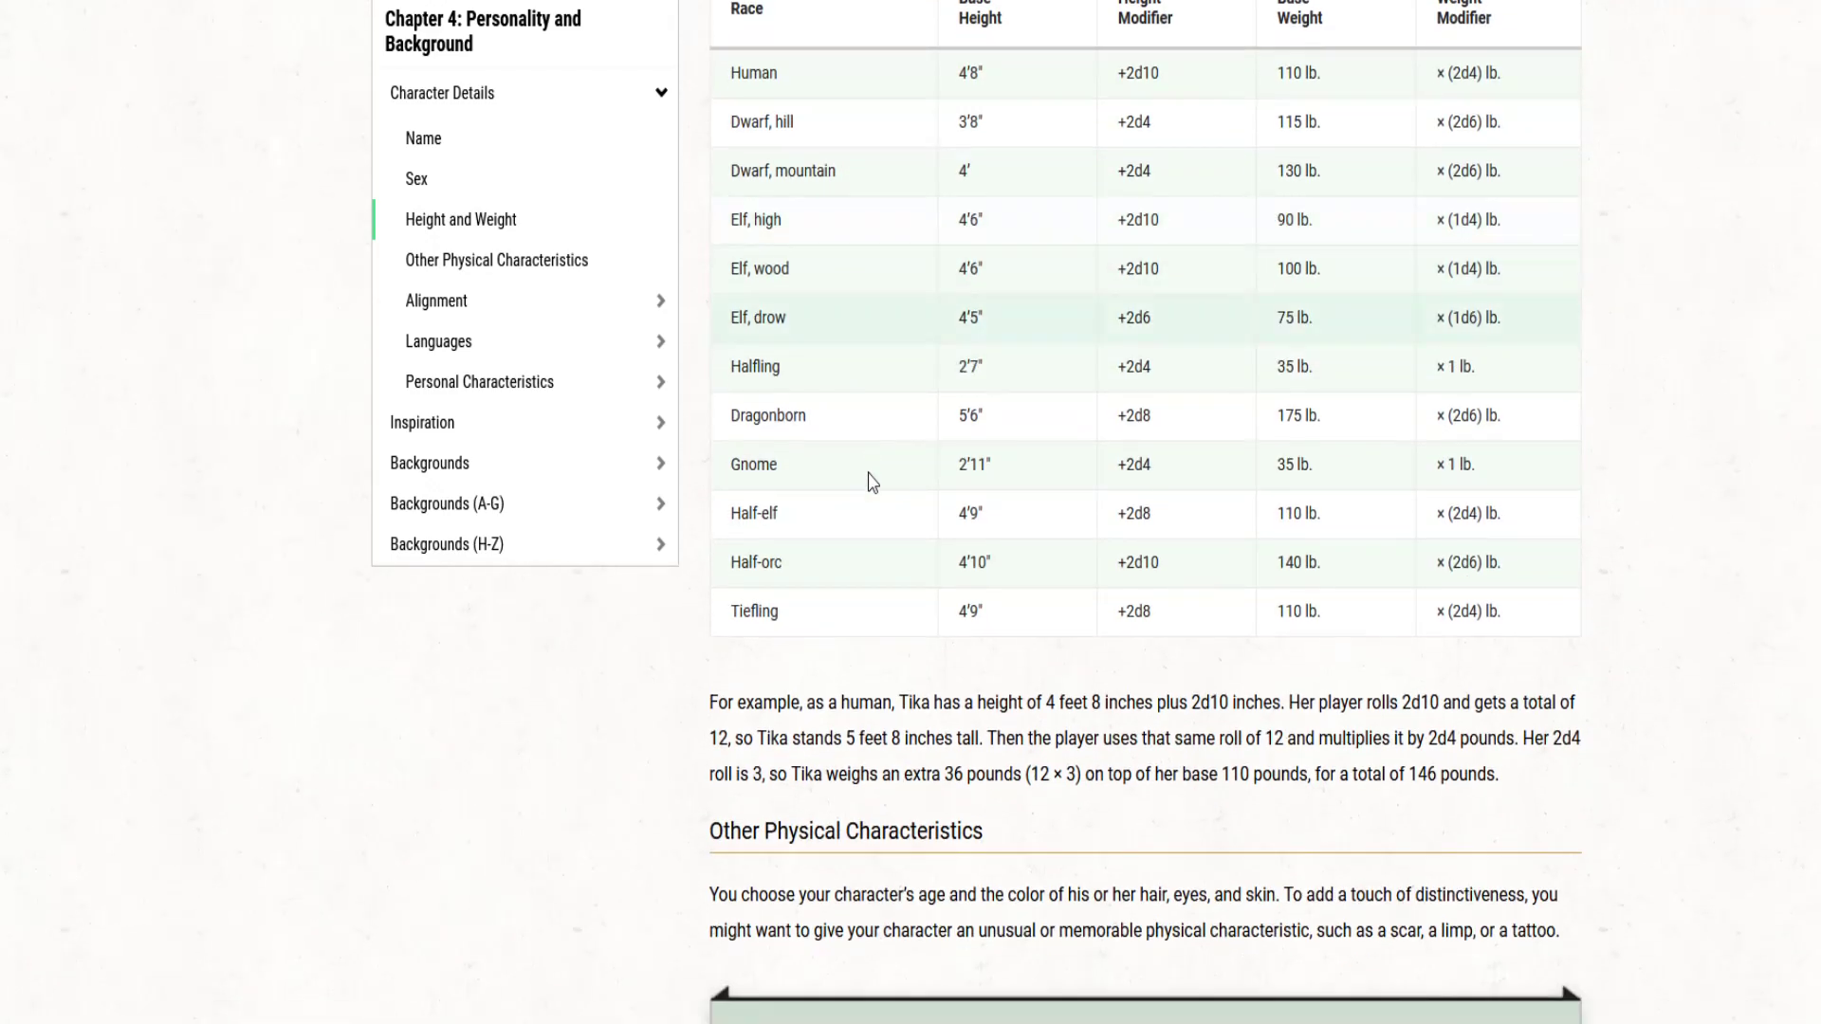
scroll(862, 423, up, 1)
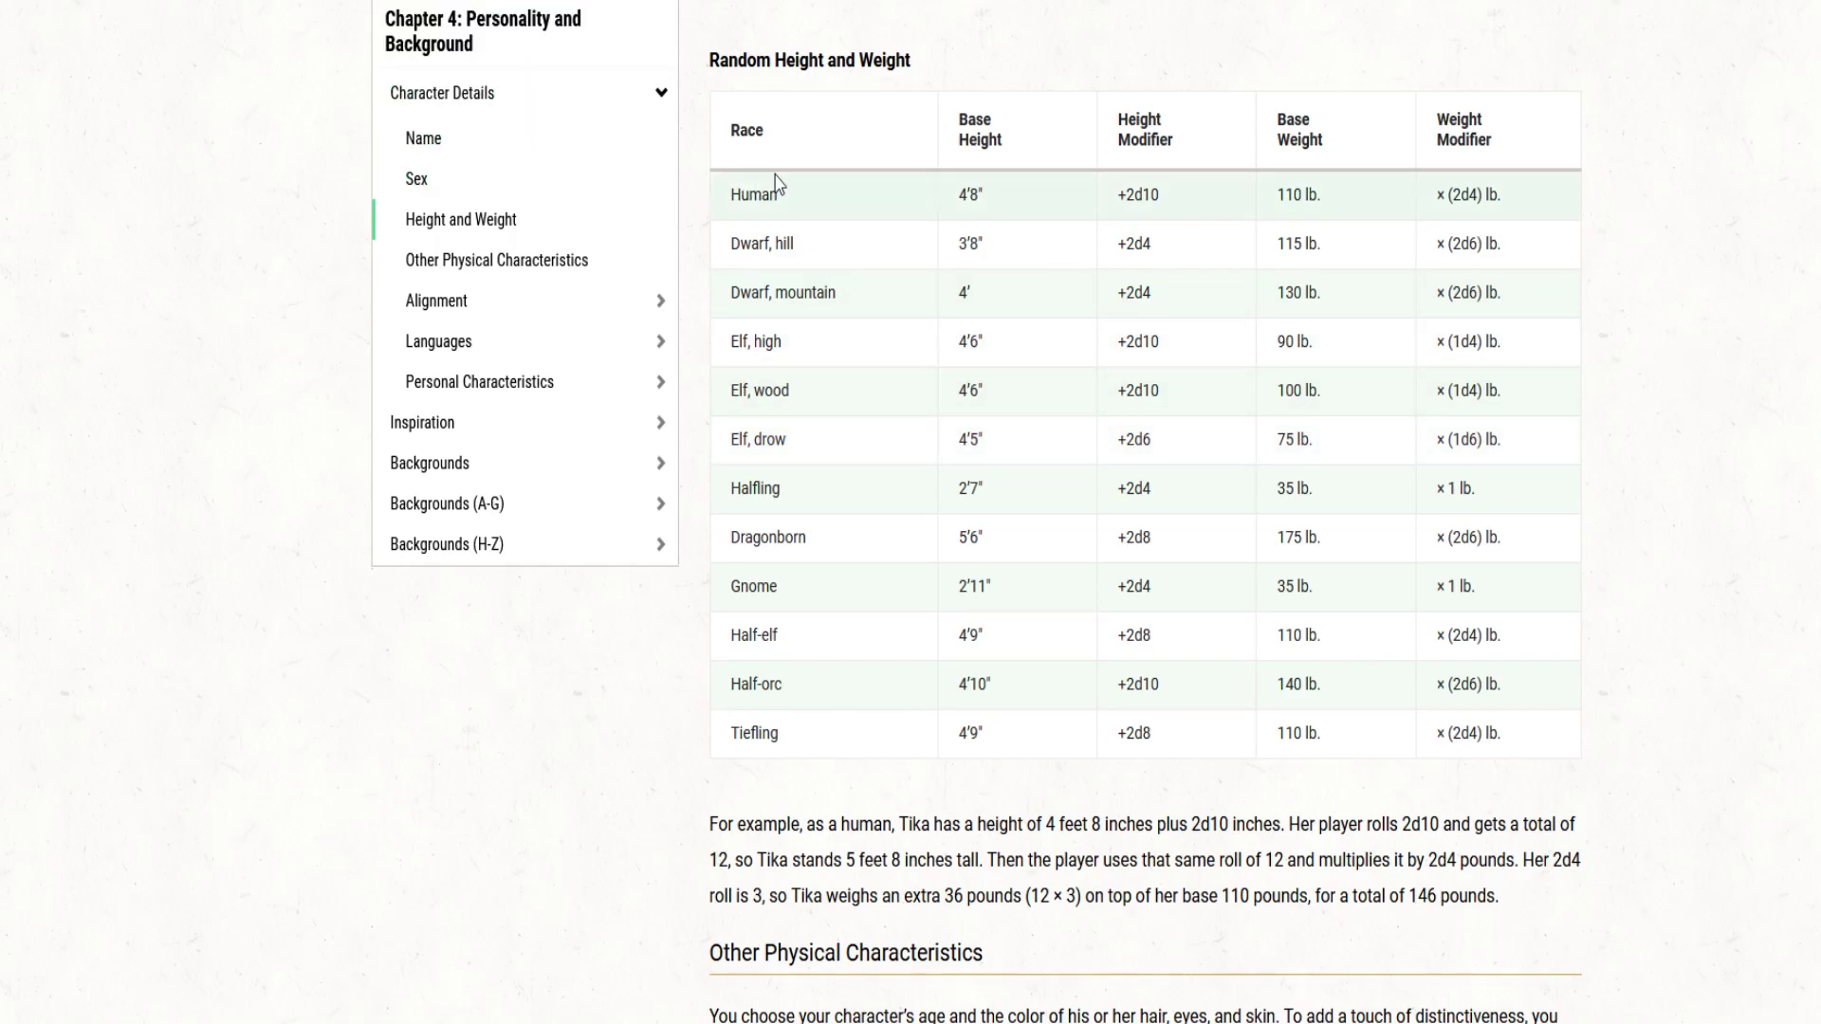
scroll(772, 190, up, 8)
scroll(777, 171, up, 15)
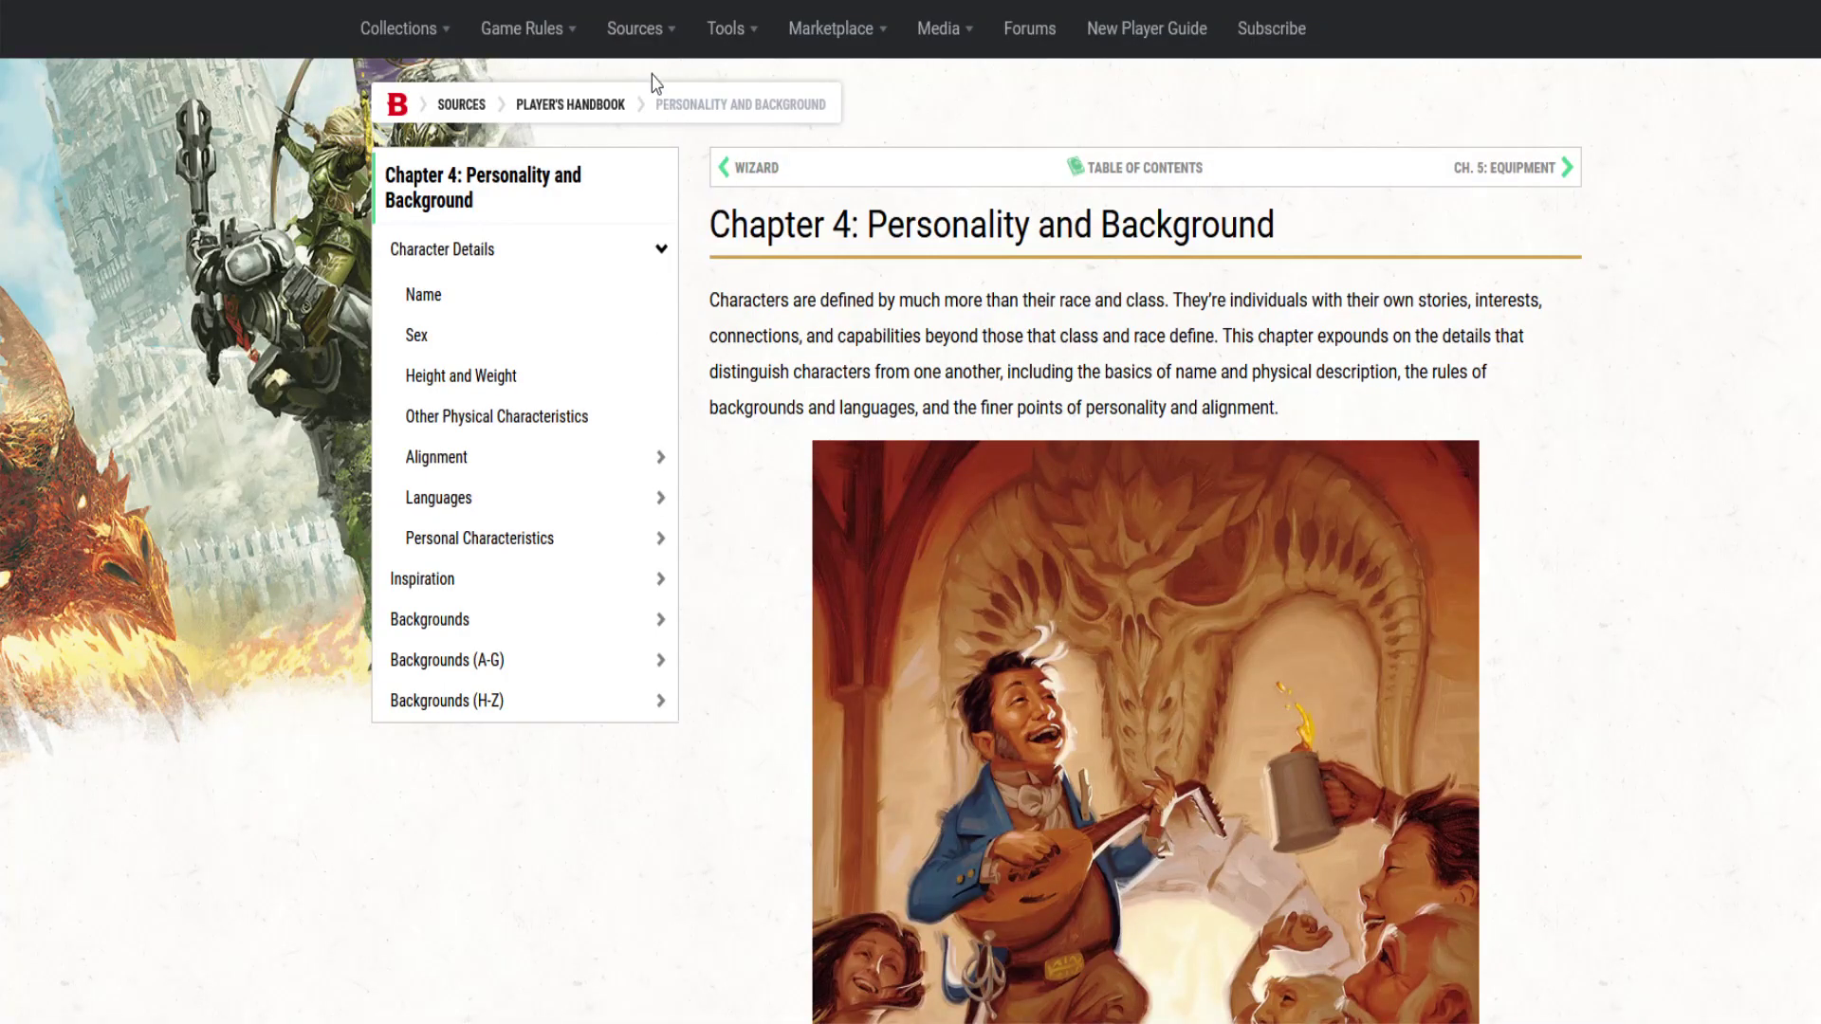
mouse_move(543, 31)
mouse_move(640, 43)
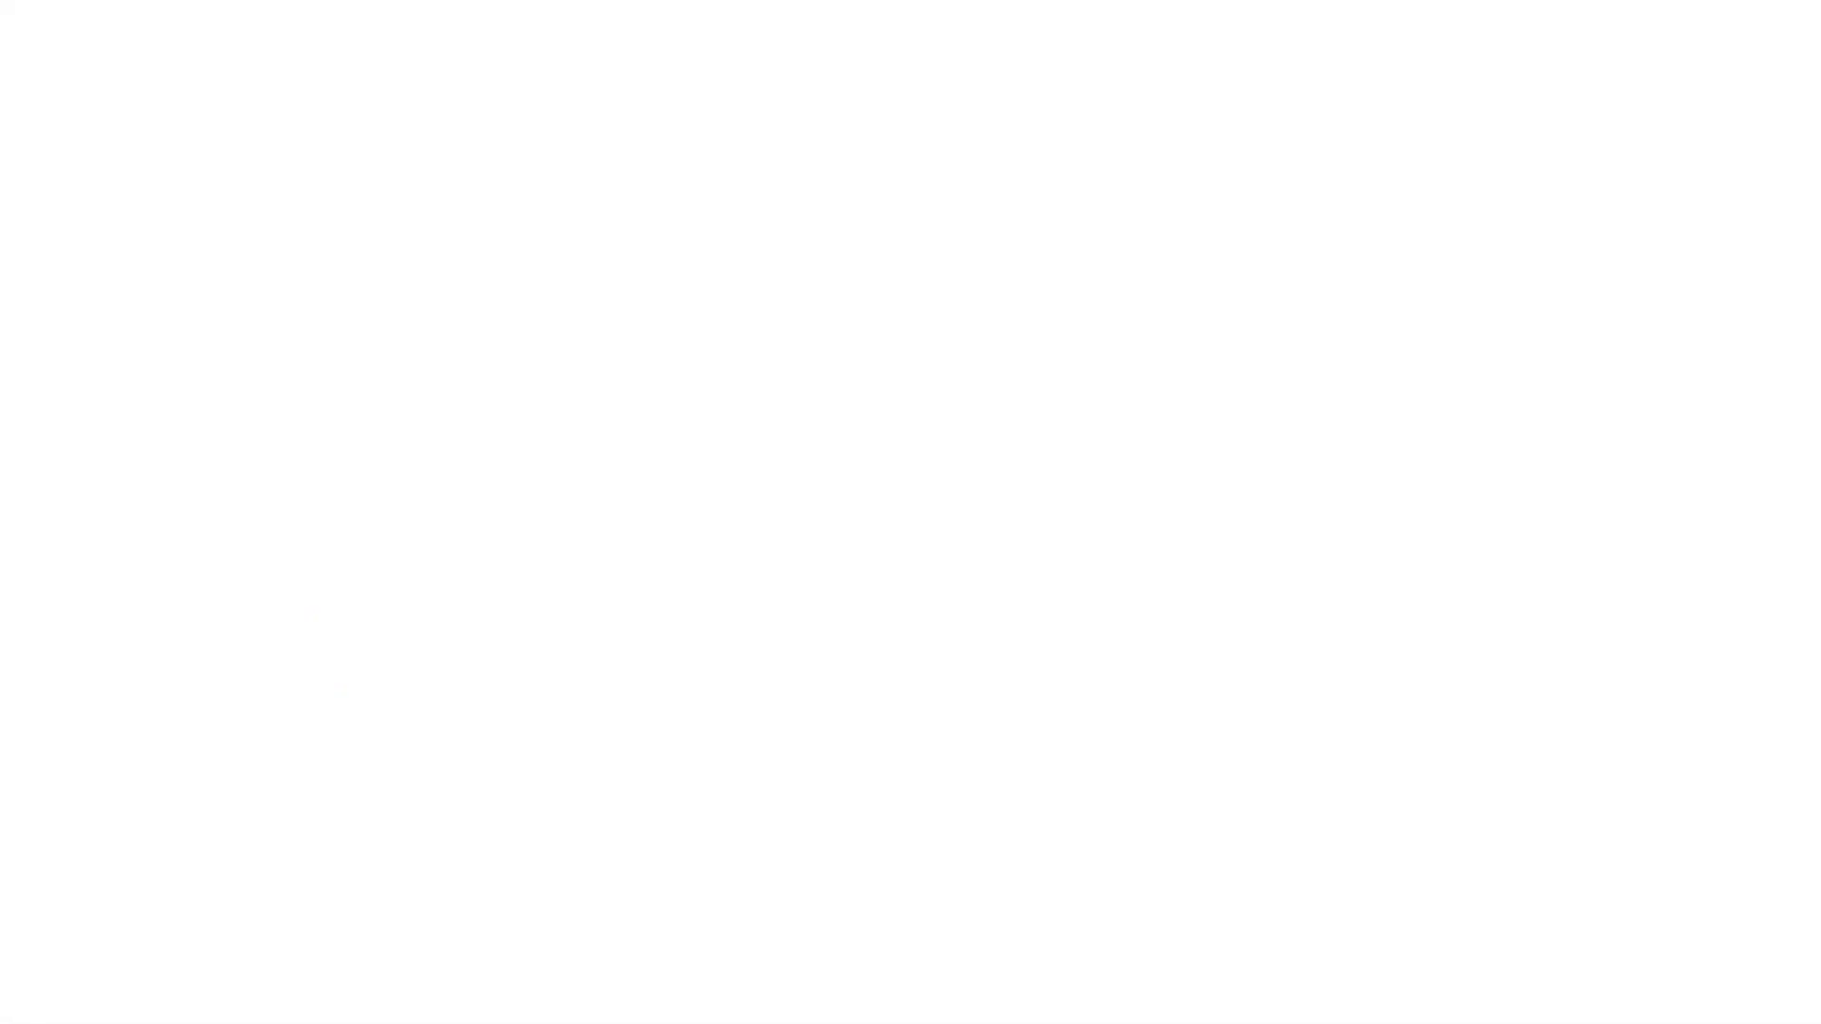
Step: Look through the introduction and the A–E, M–R and S–Z monster sections of Mordenkainen's Fiendish Folio for elf information
scroll(759, 645, down, 1)
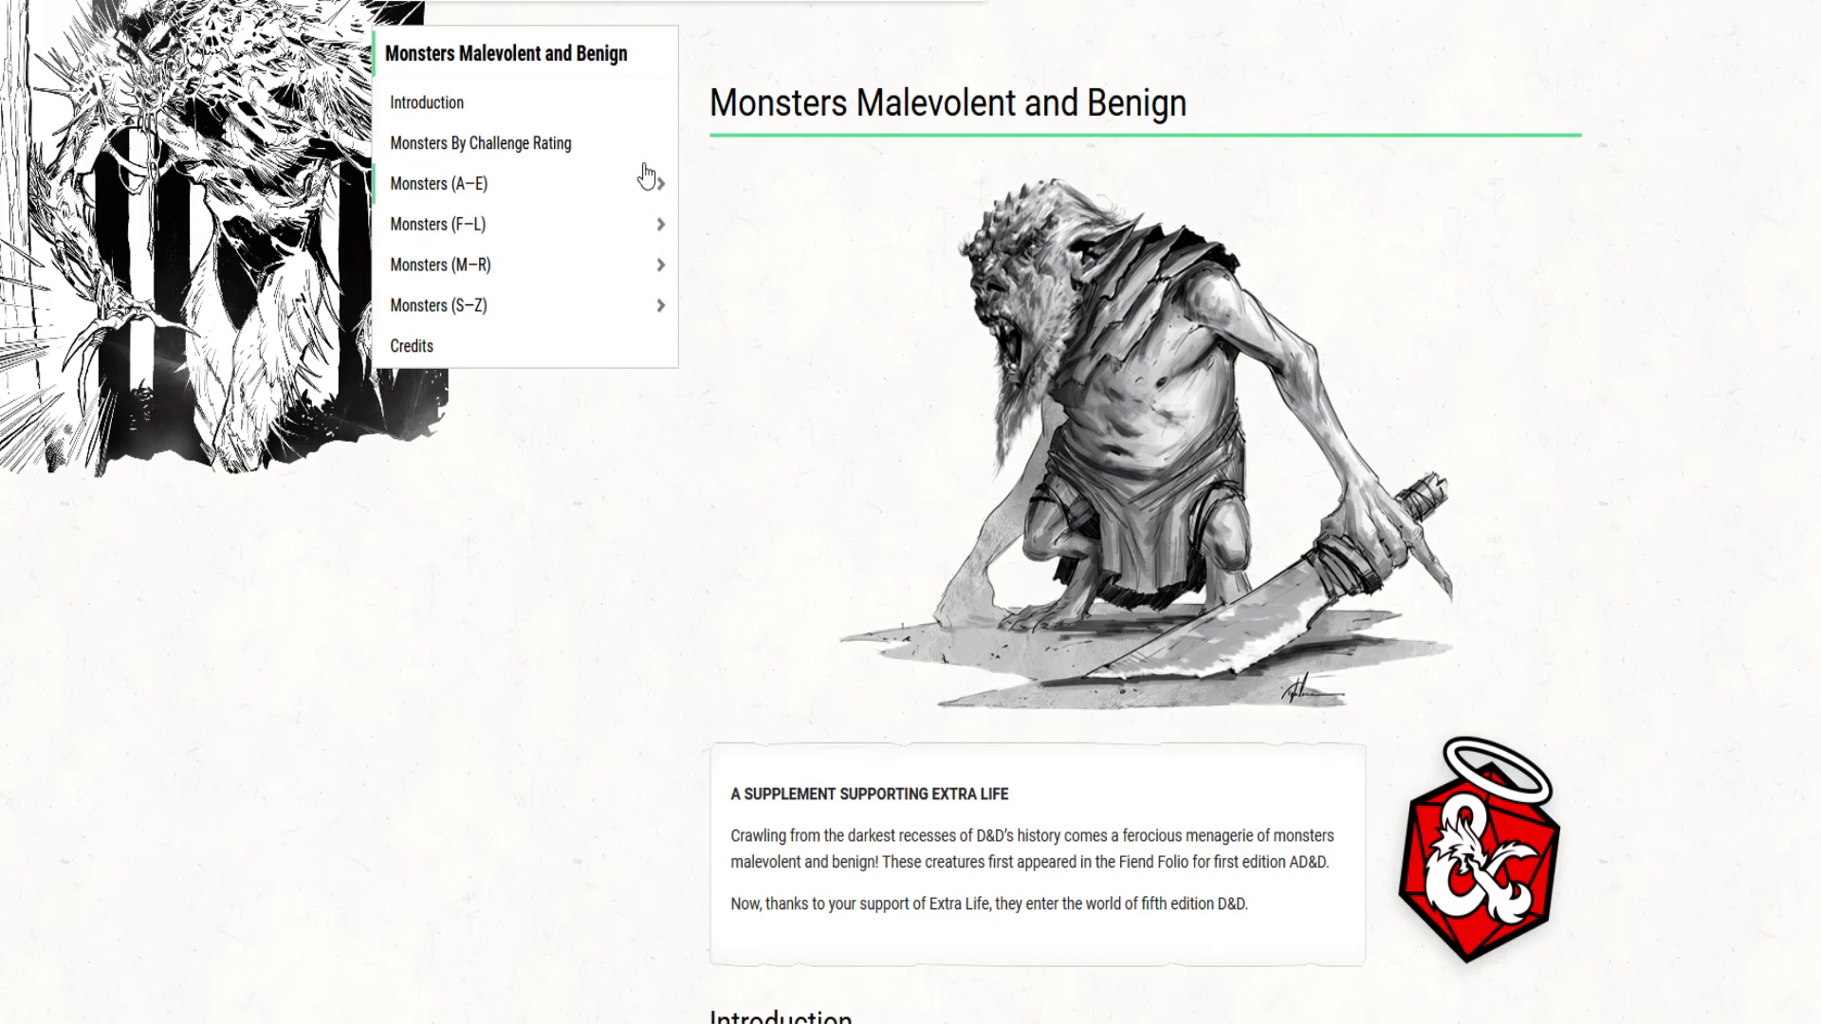
scroll(813, 451, down, 4)
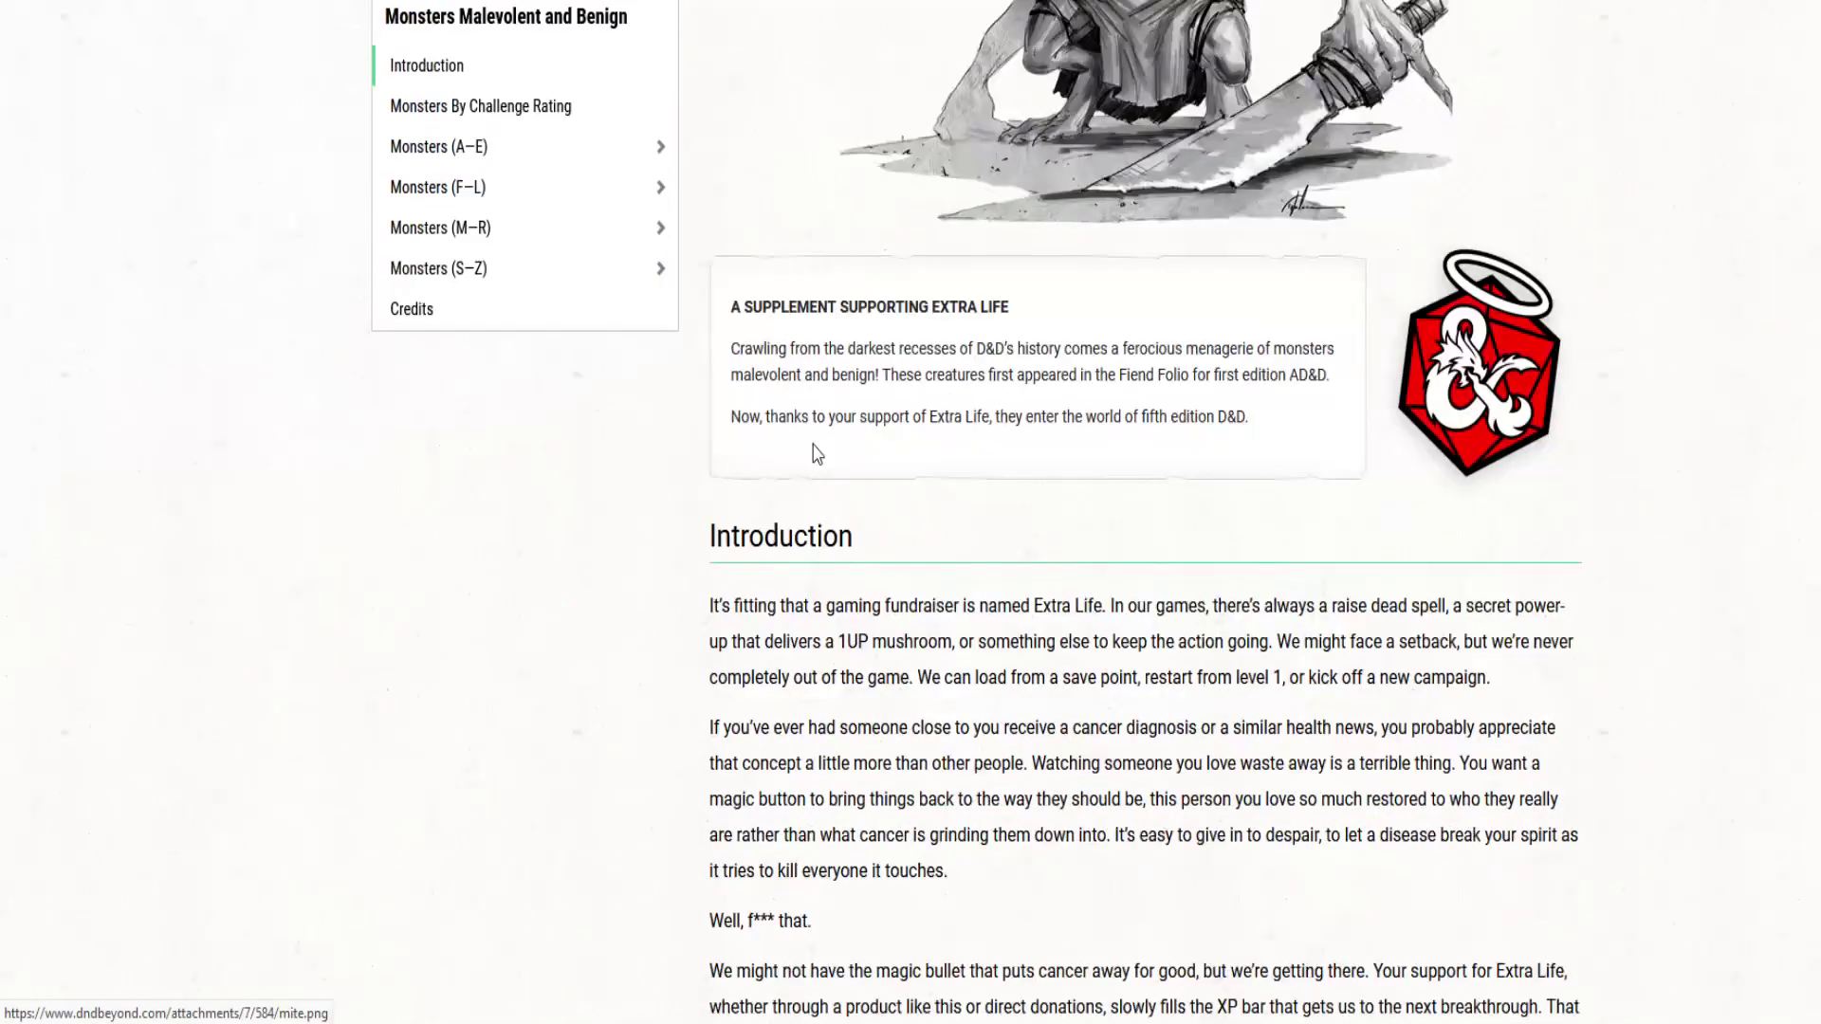
click(662, 147)
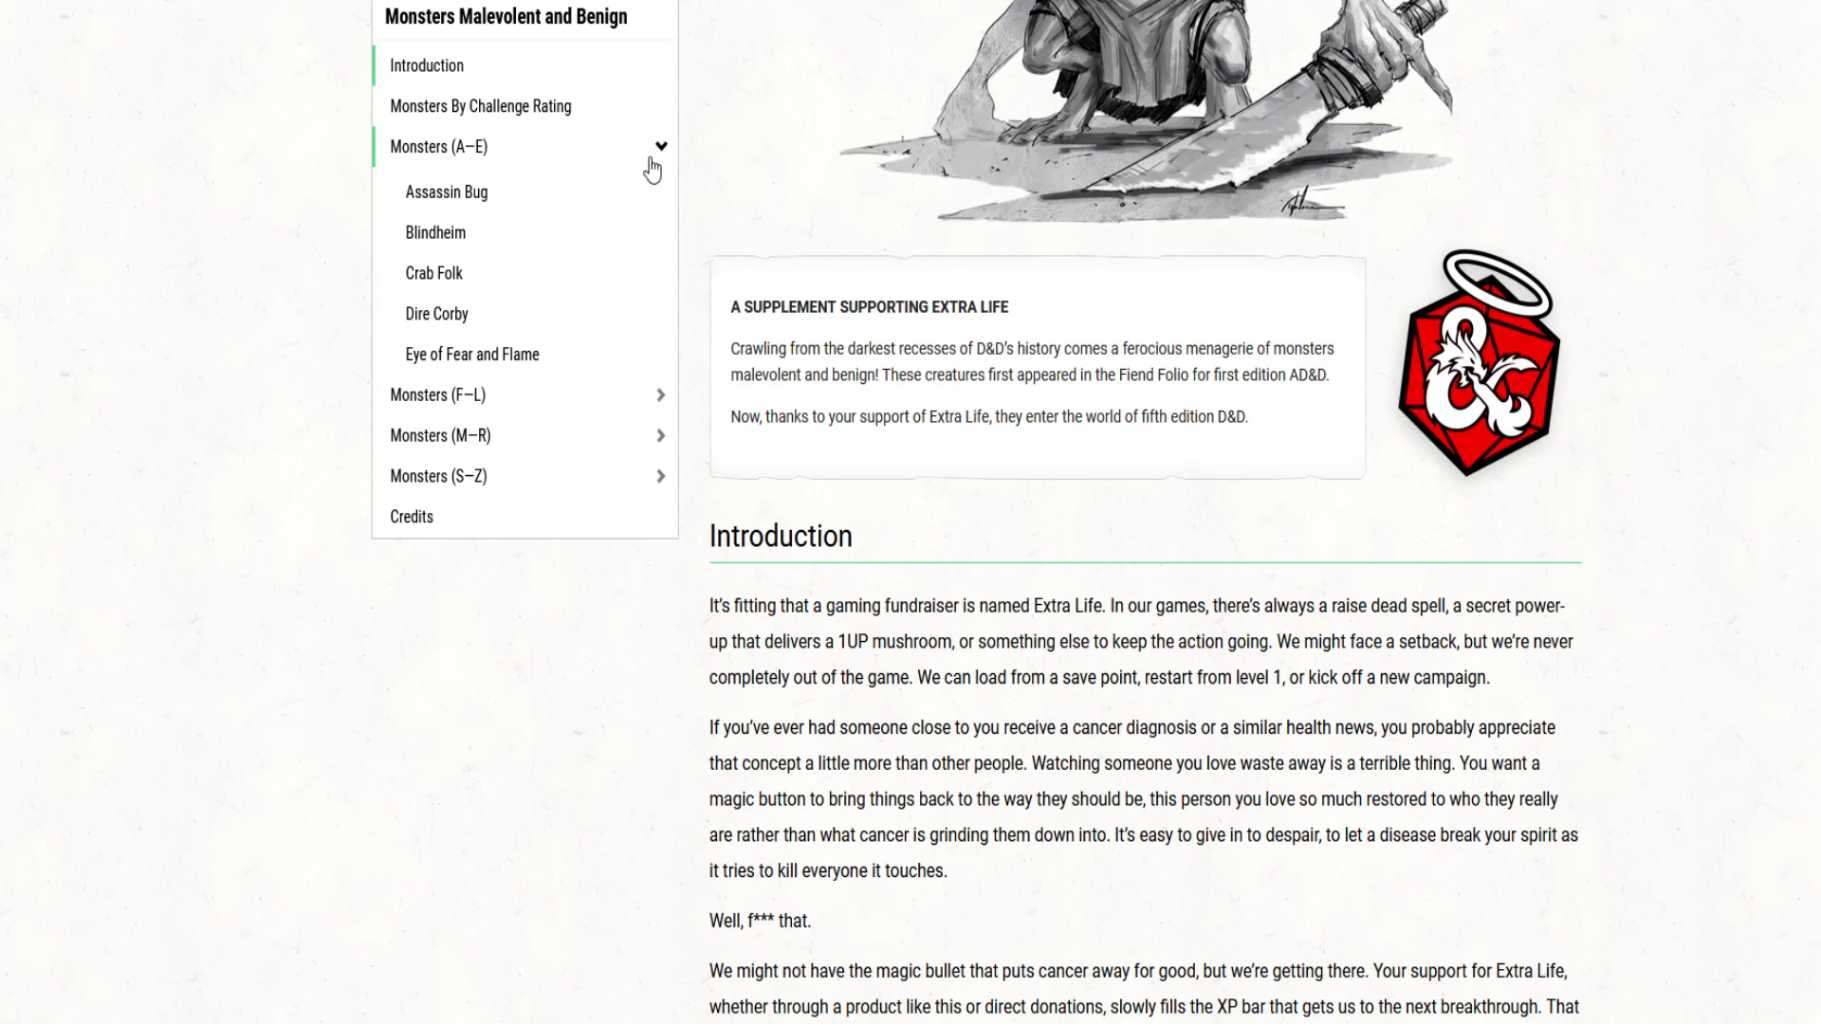
click(662, 149)
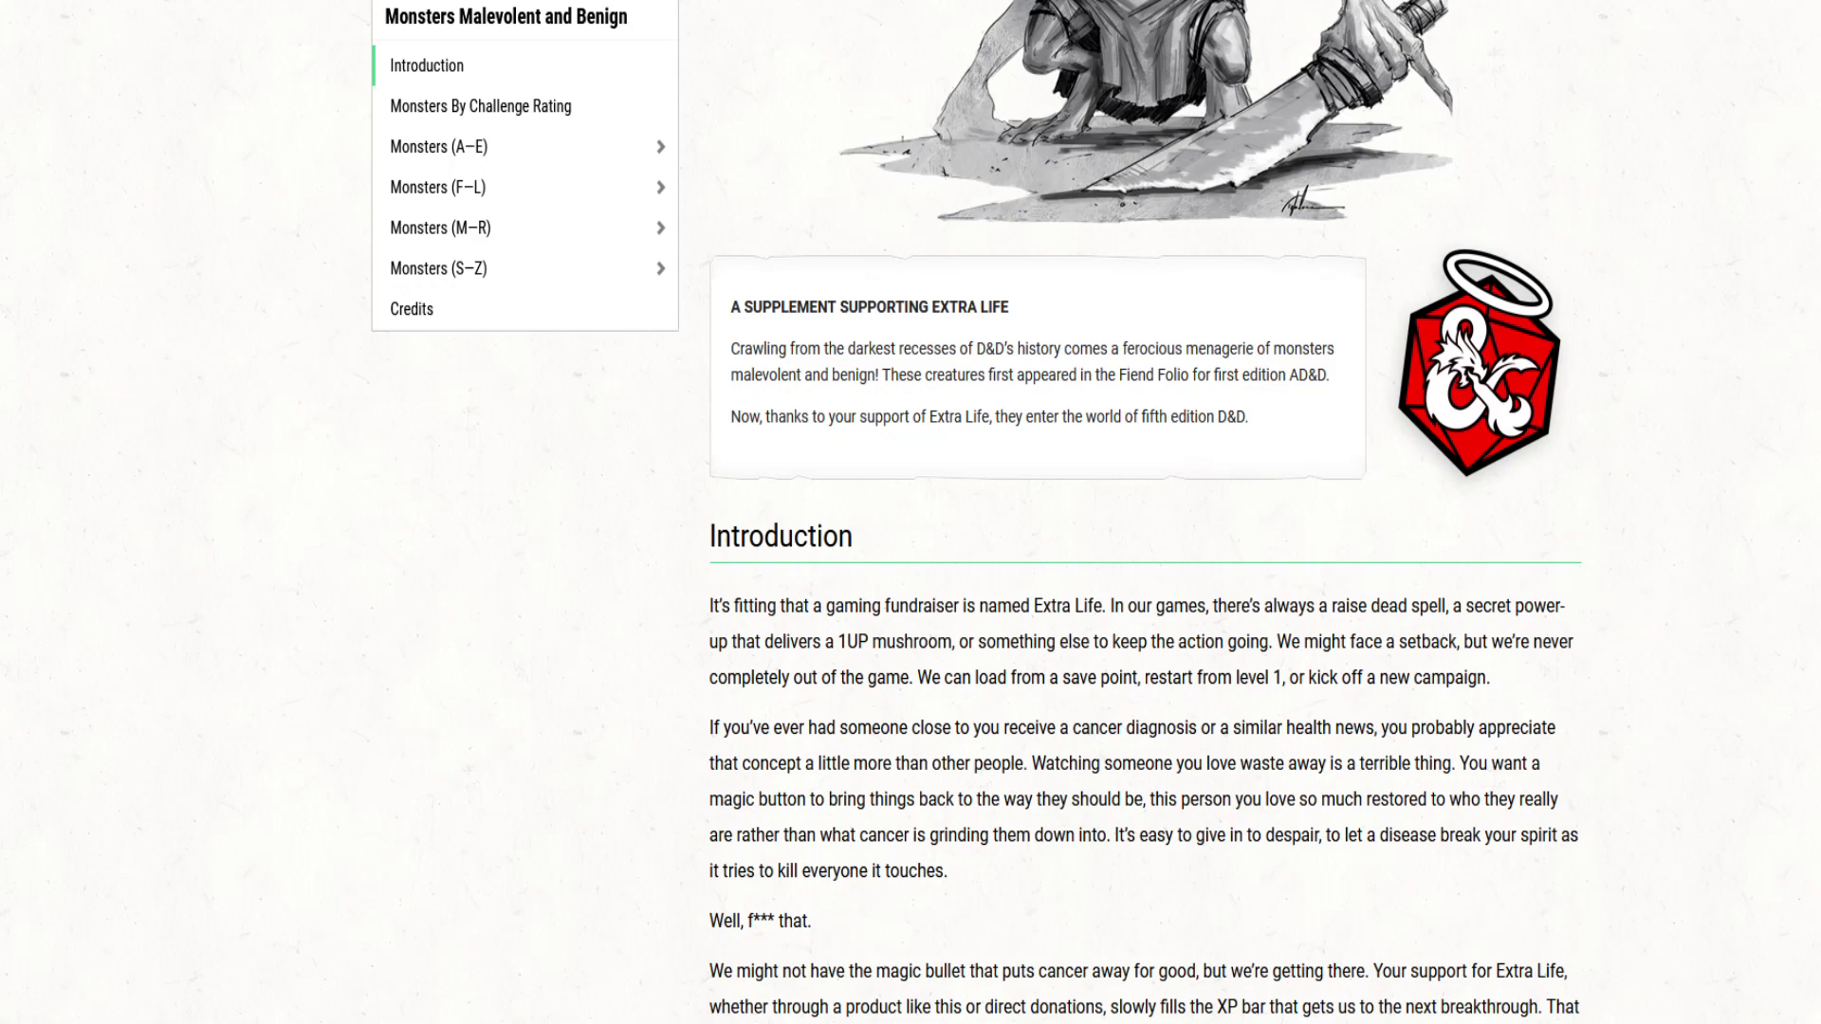
click(661, 274)
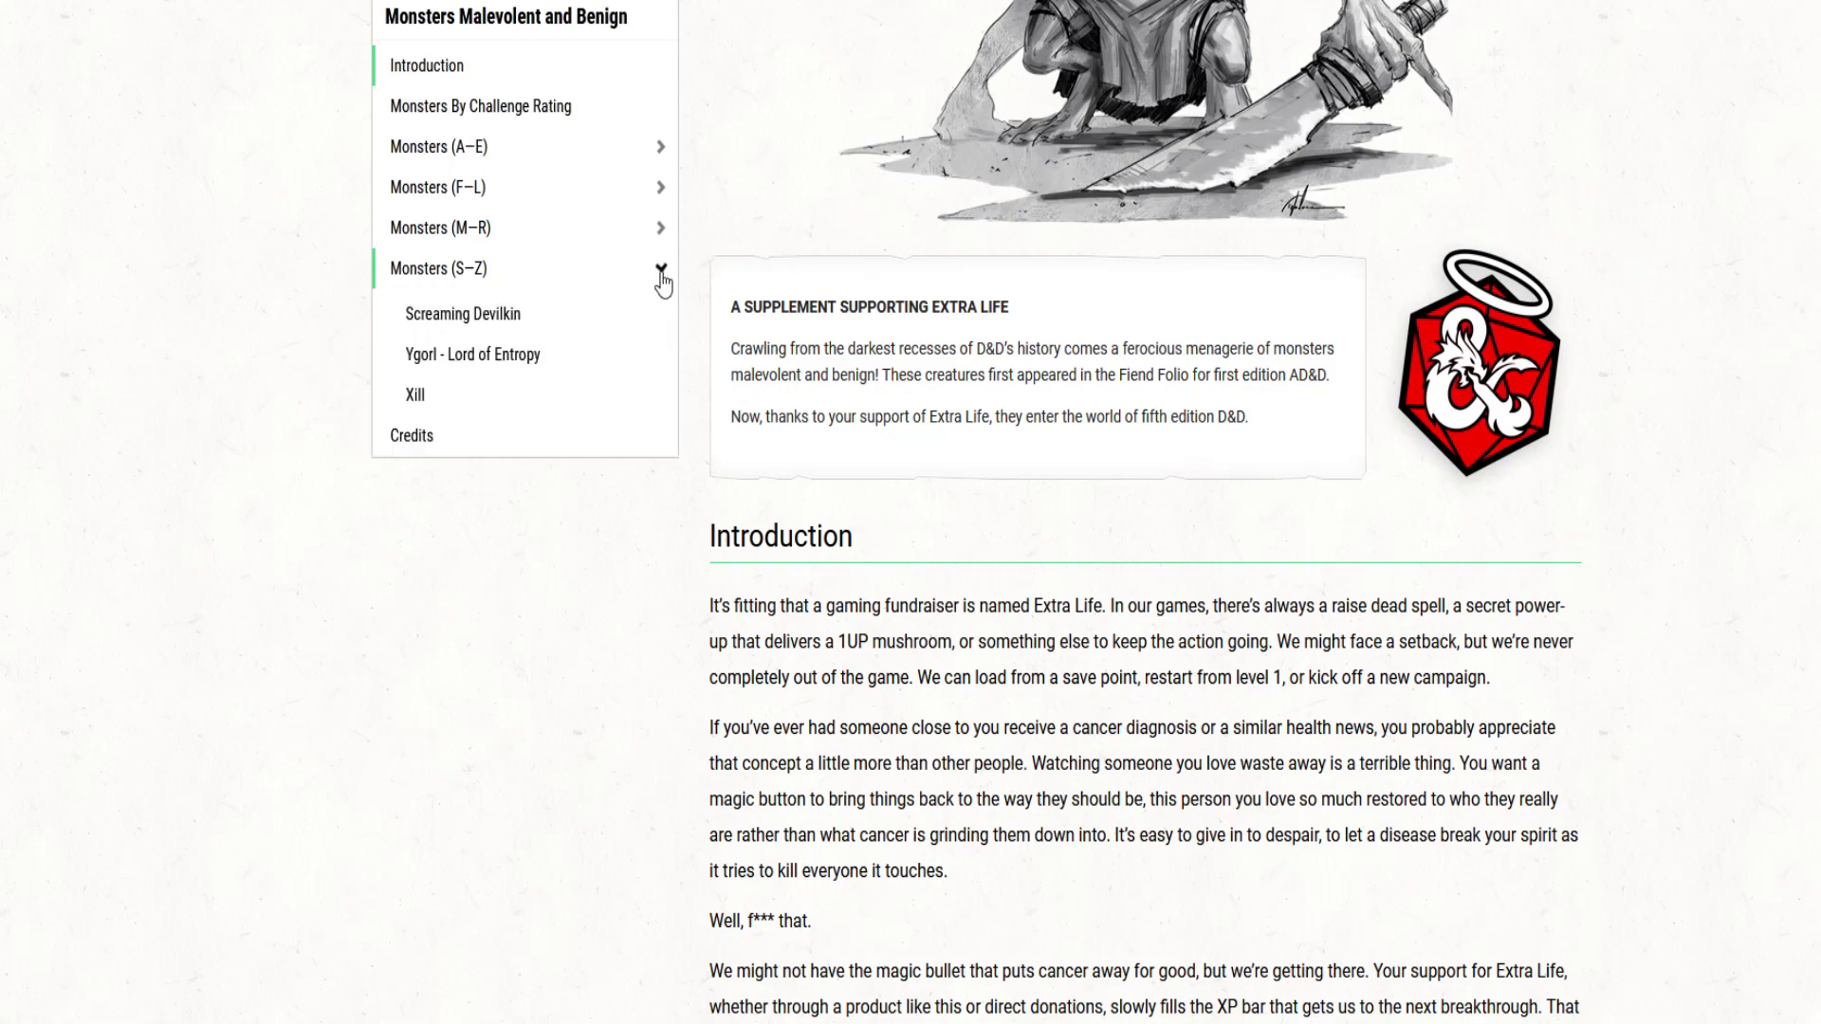
click(661, 275)
click(662, 231)
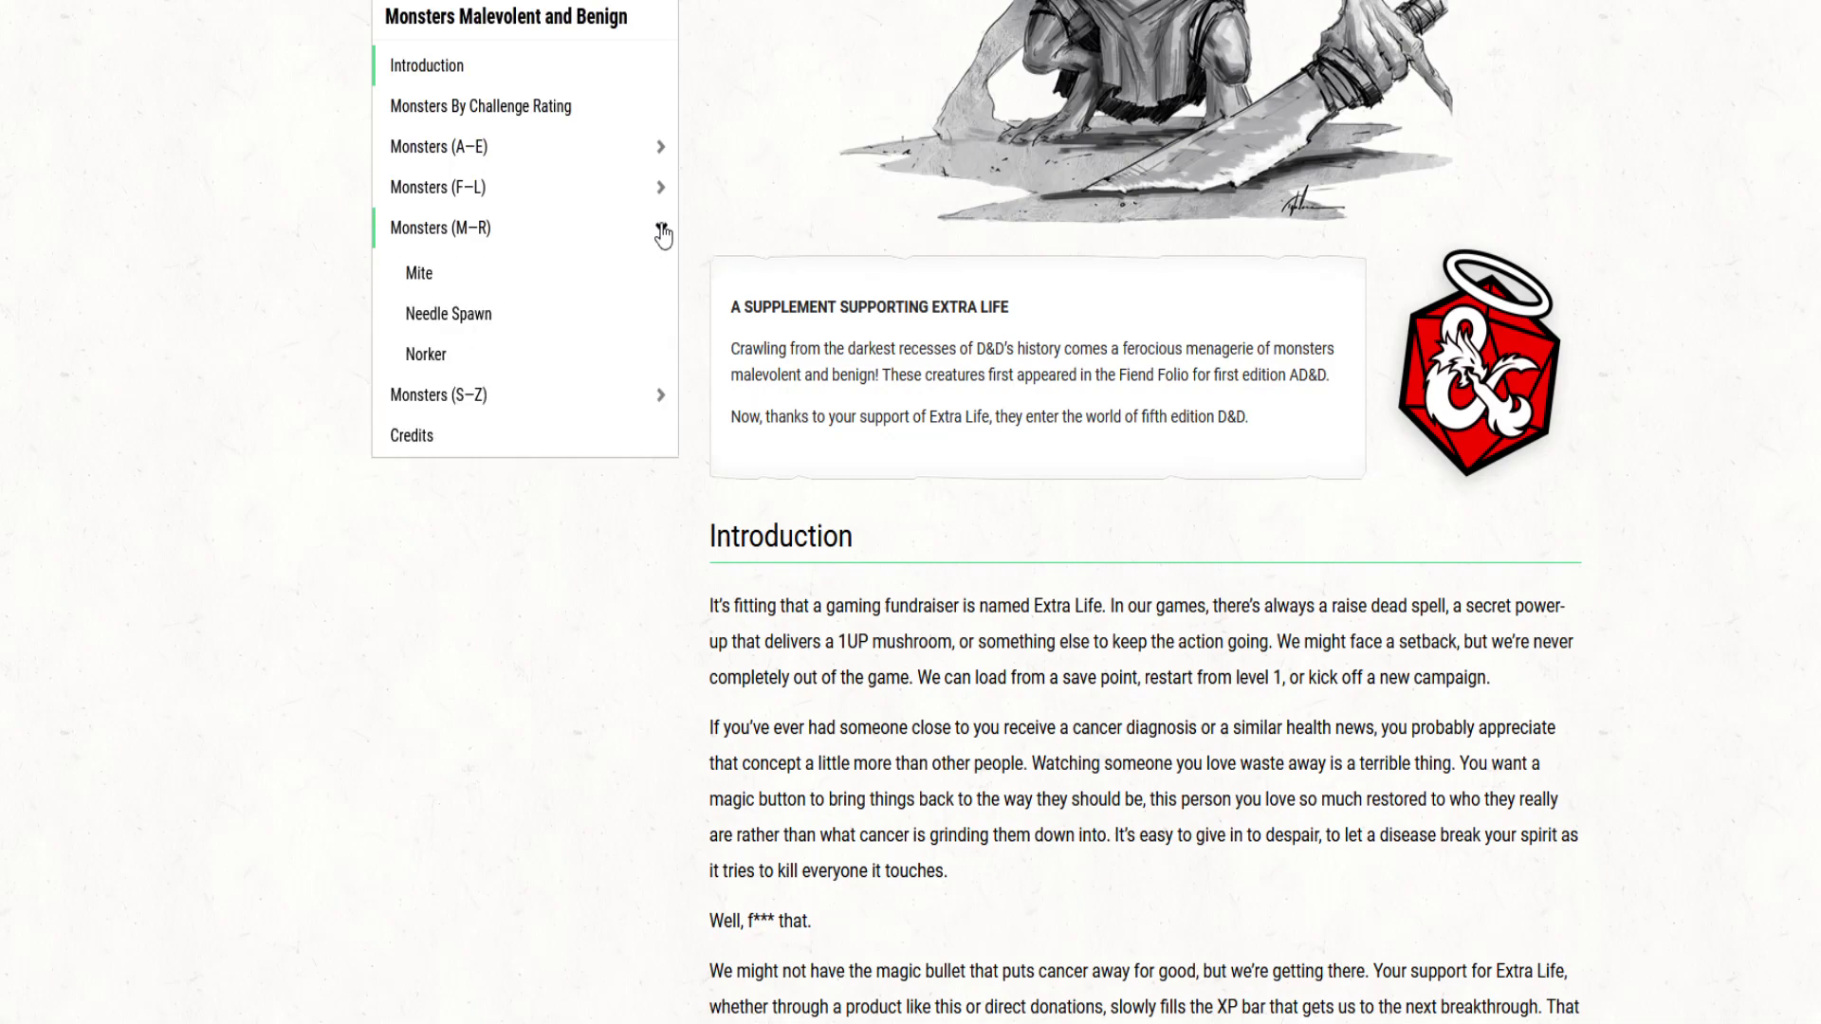
click(662, 233)
scroll(550, 313, up, 5)
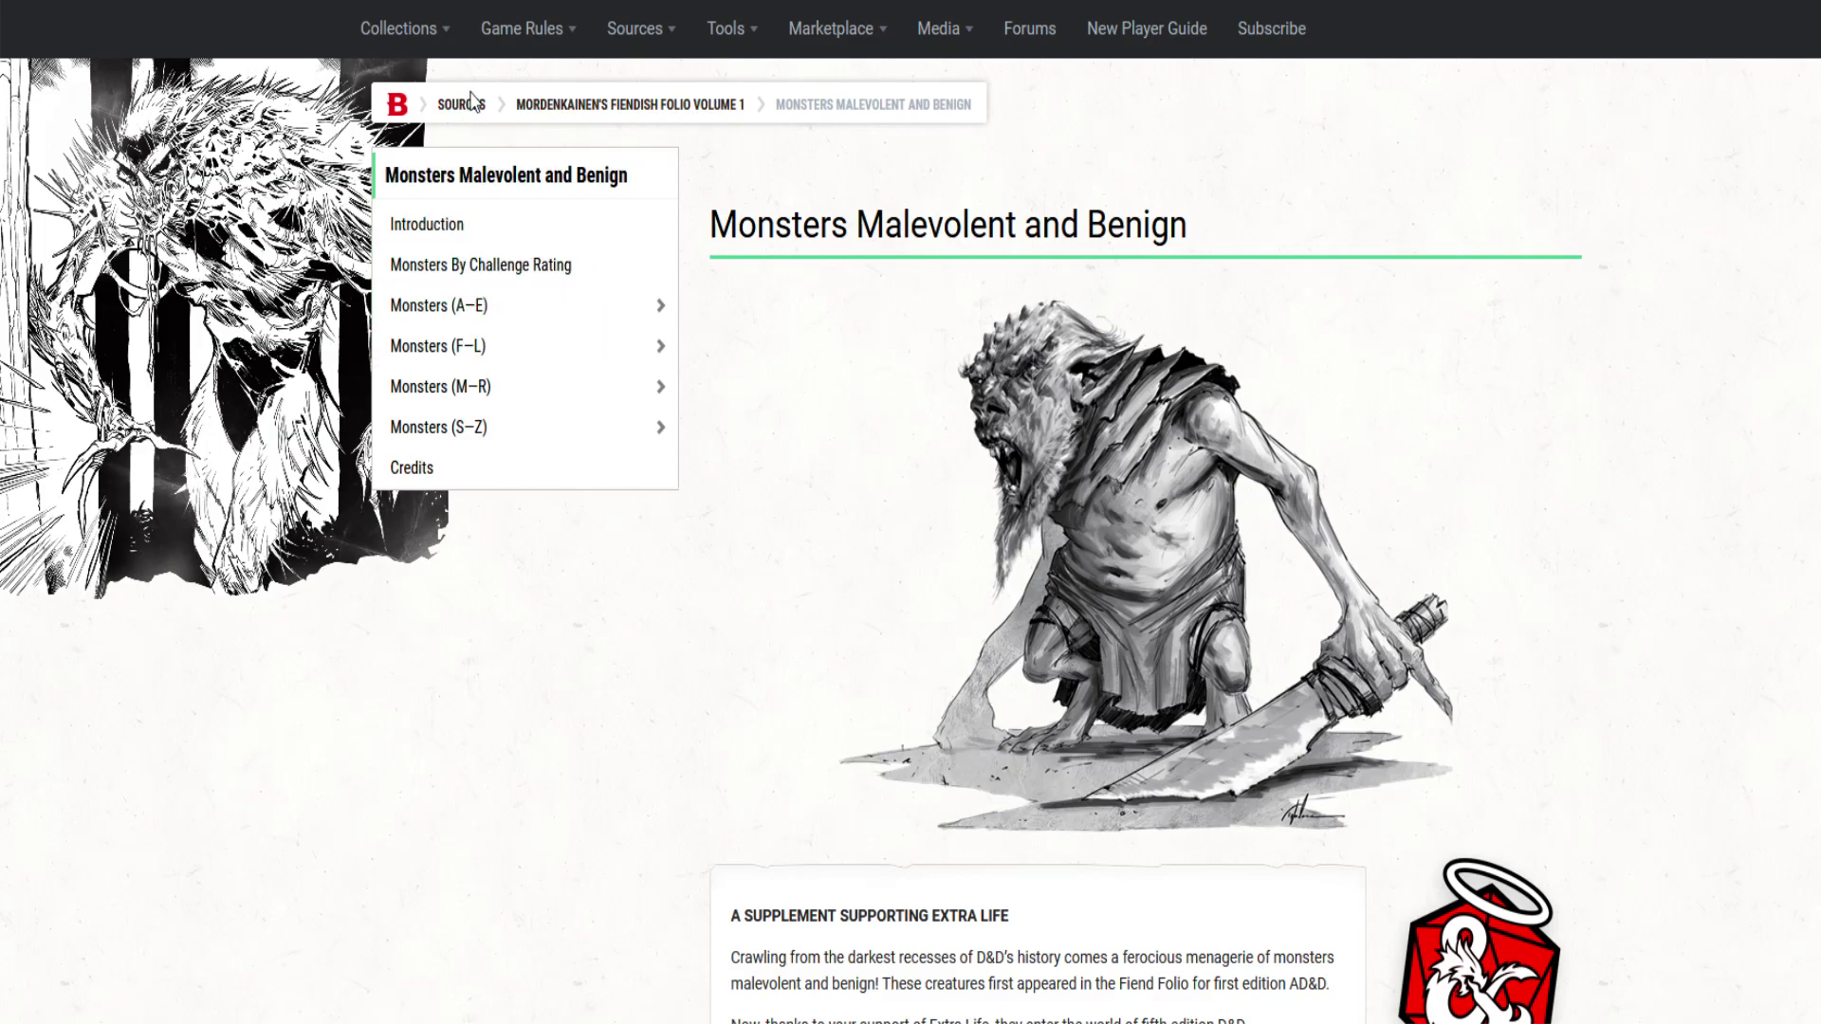
Step: Open the elves chapter of Mordenkainen's Tome of Foes and examine the Eladrin row of the Random Height and Weight table
mouse_move(570, 36)
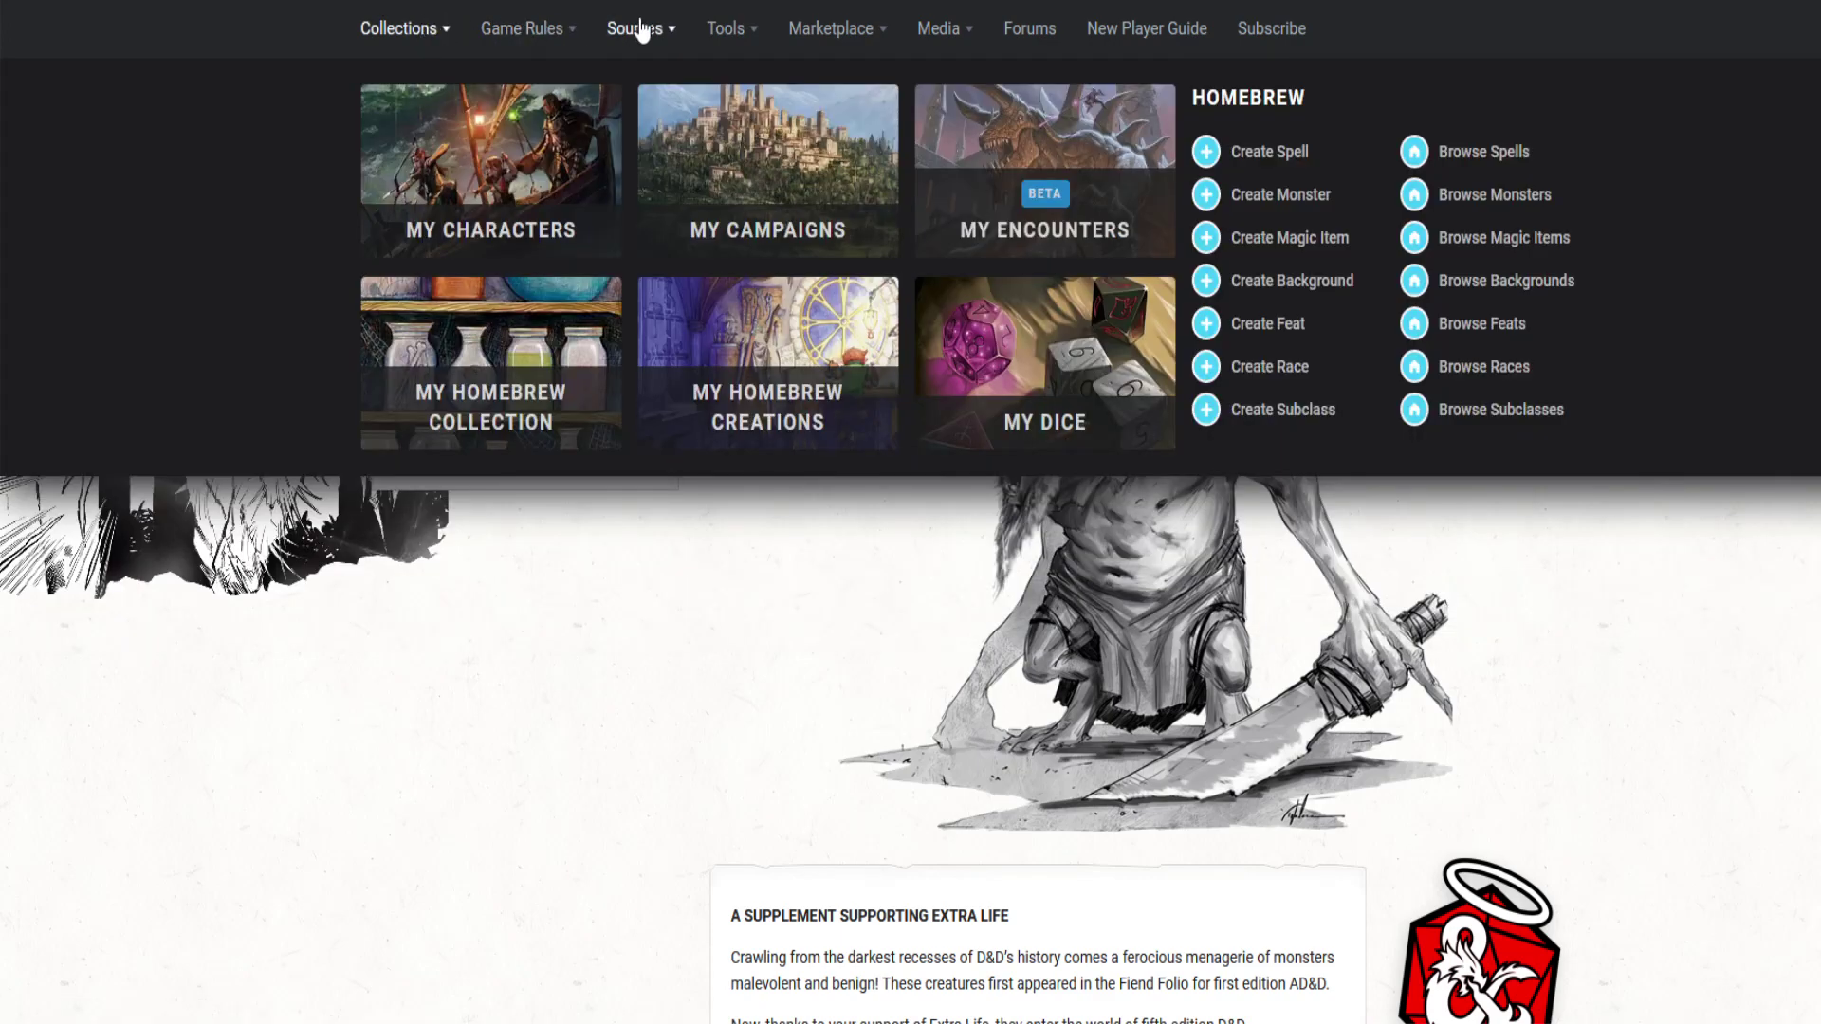
mouse_move(640, 29)
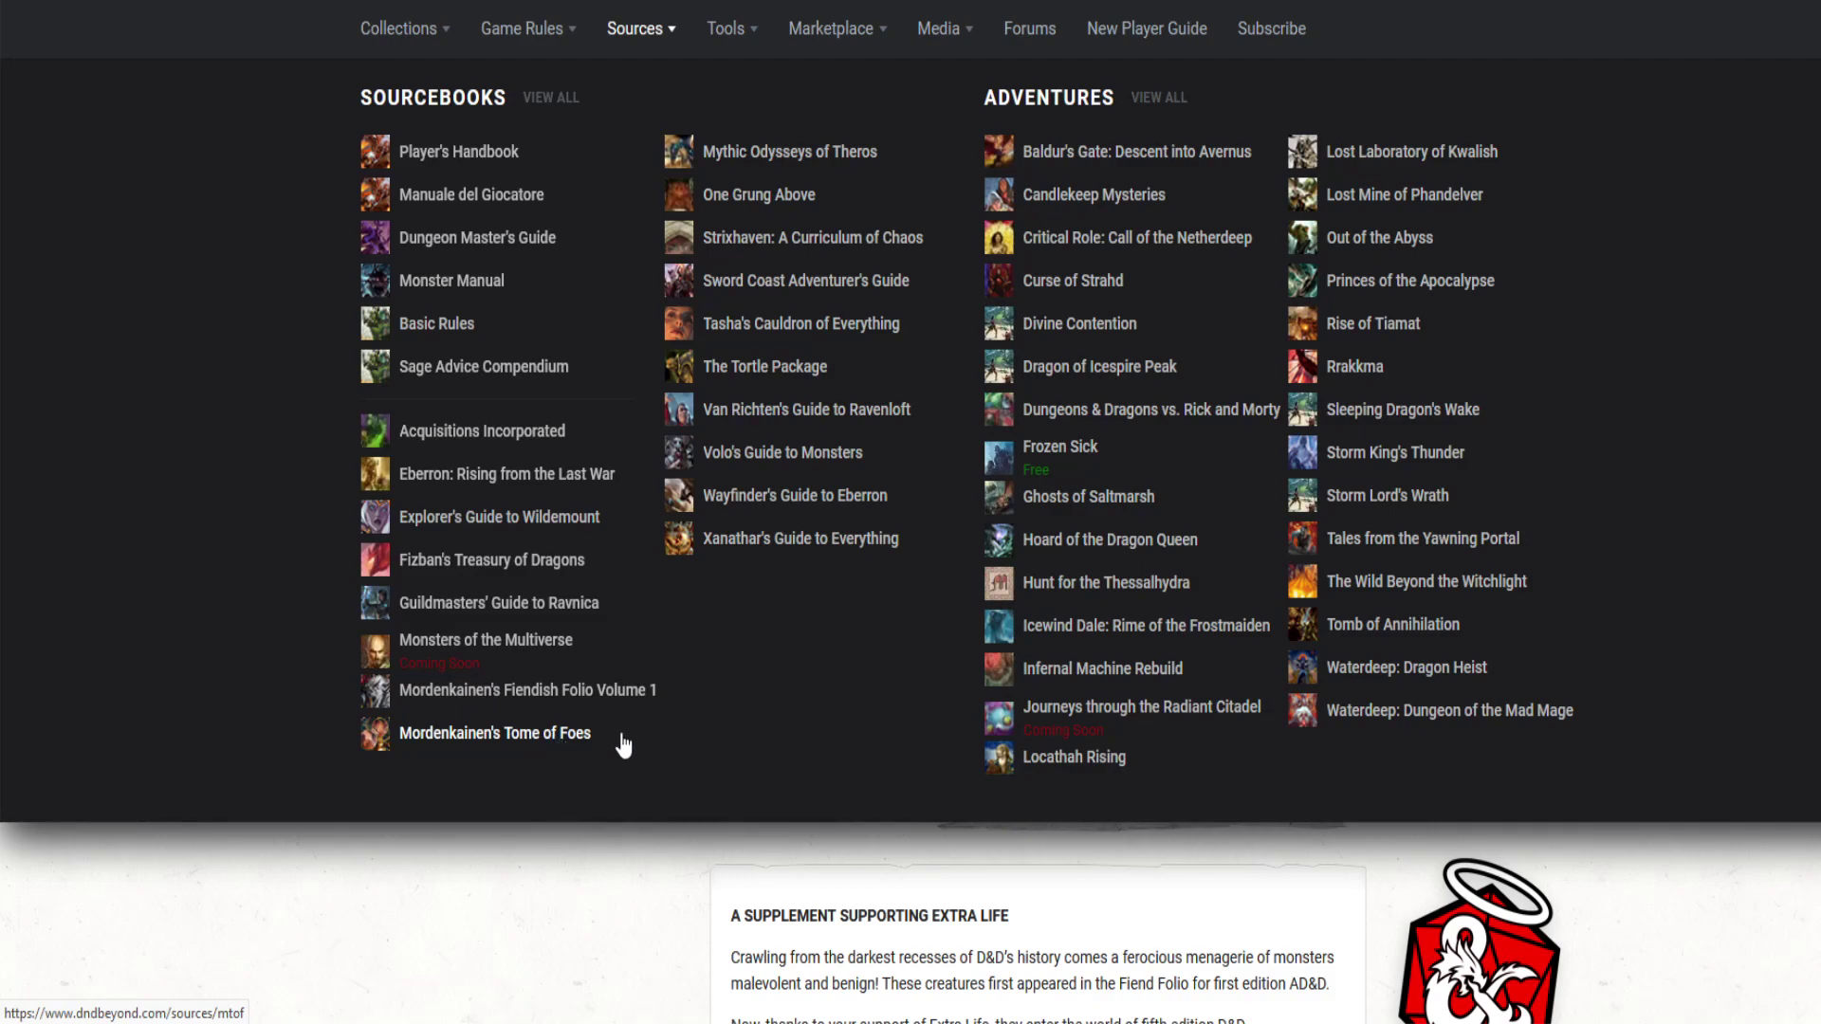
click(587, 733)
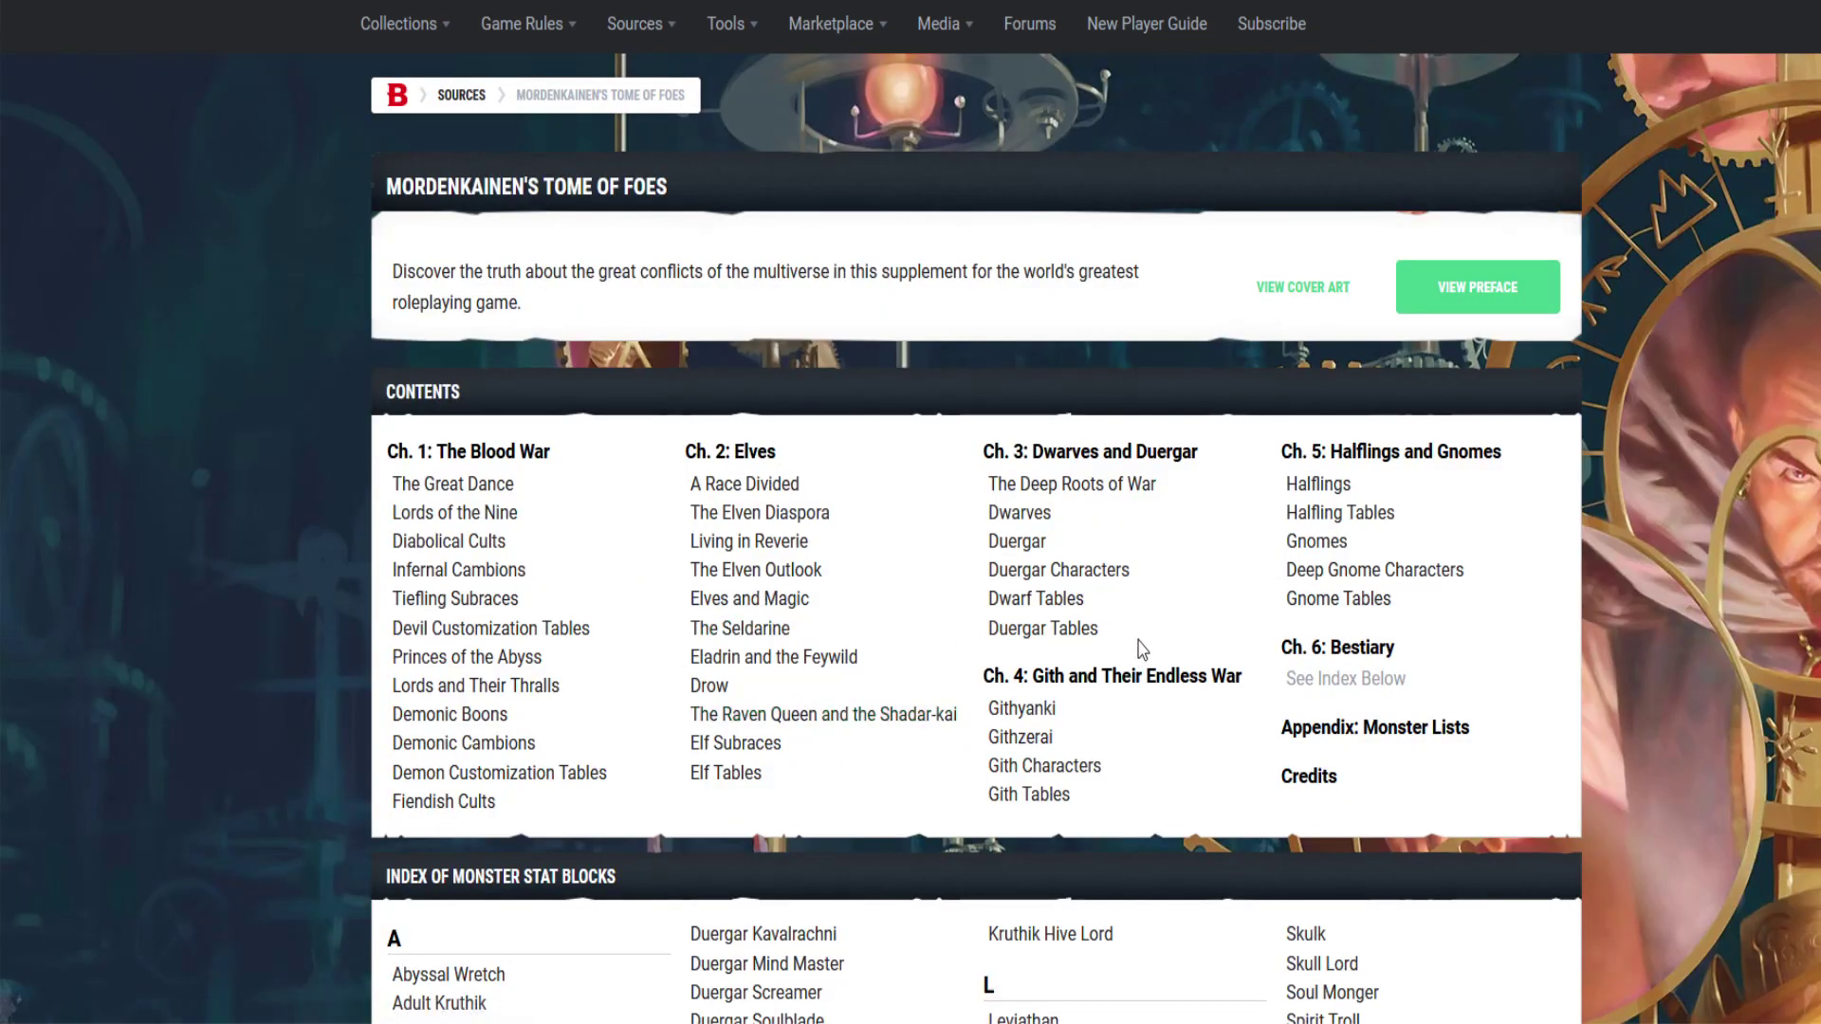
scroll(1226, 627, down, 3)
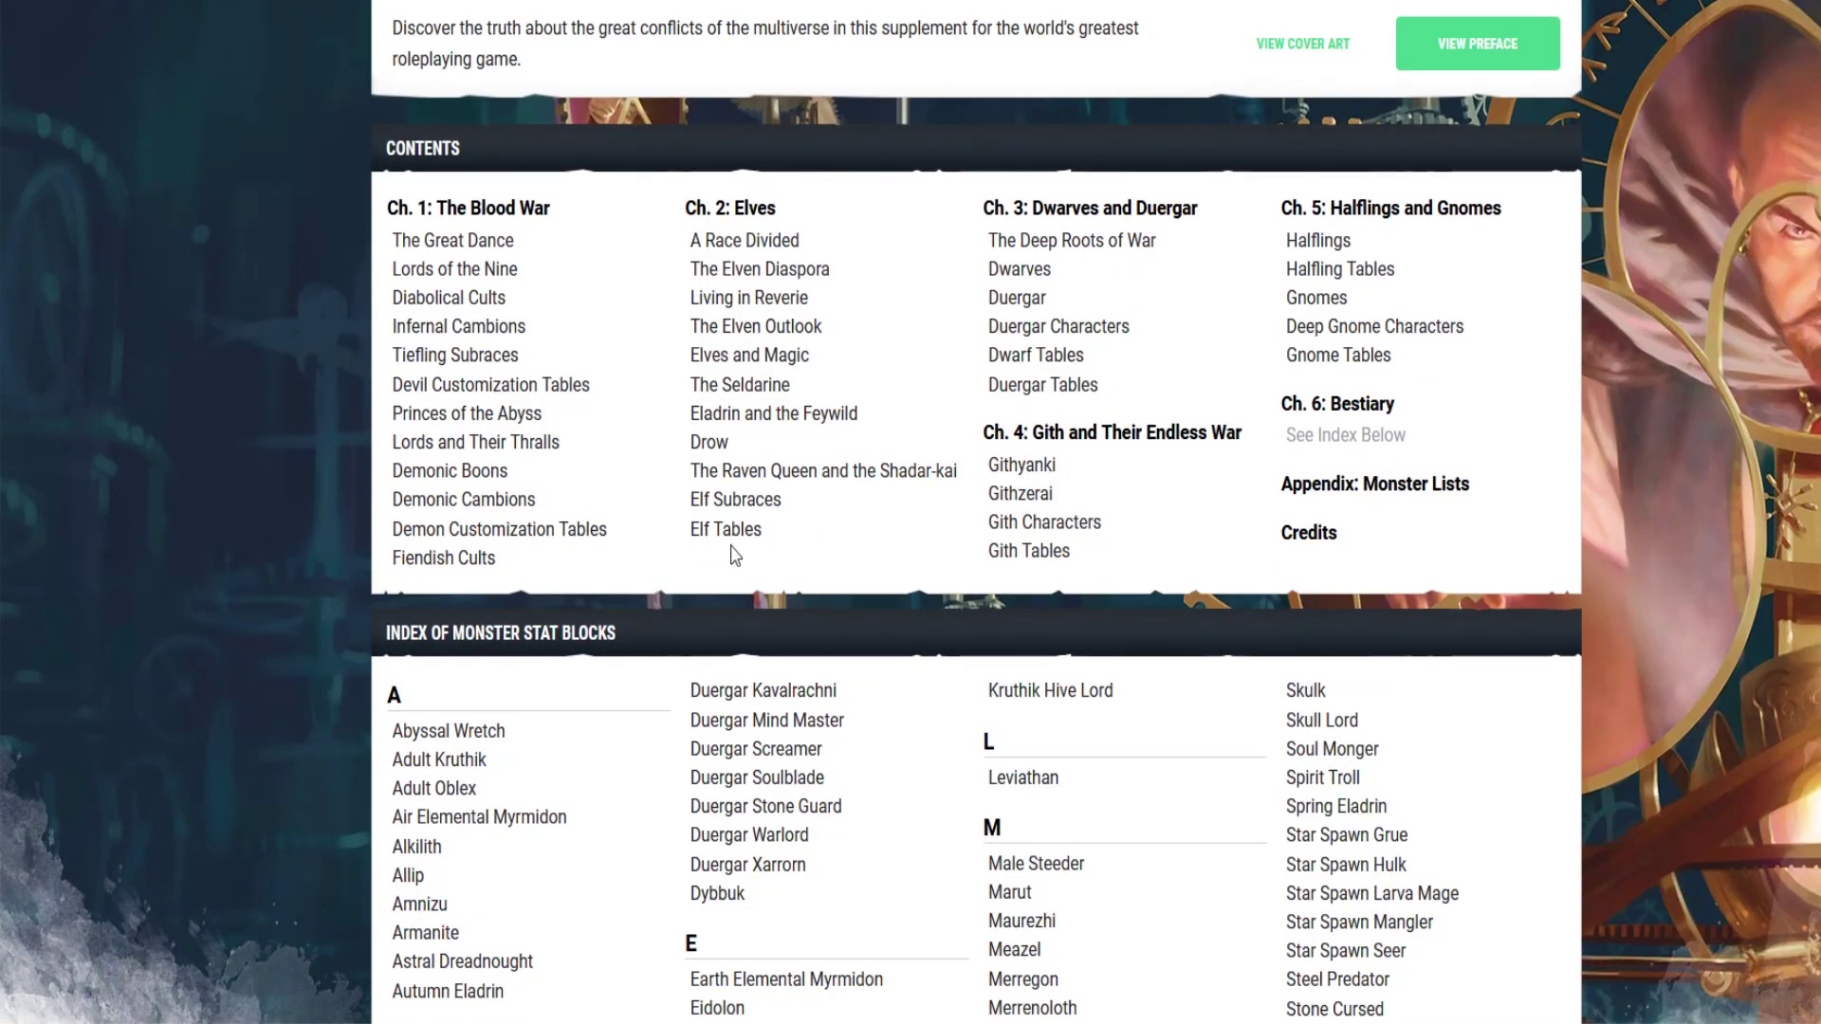
click(733, 511)
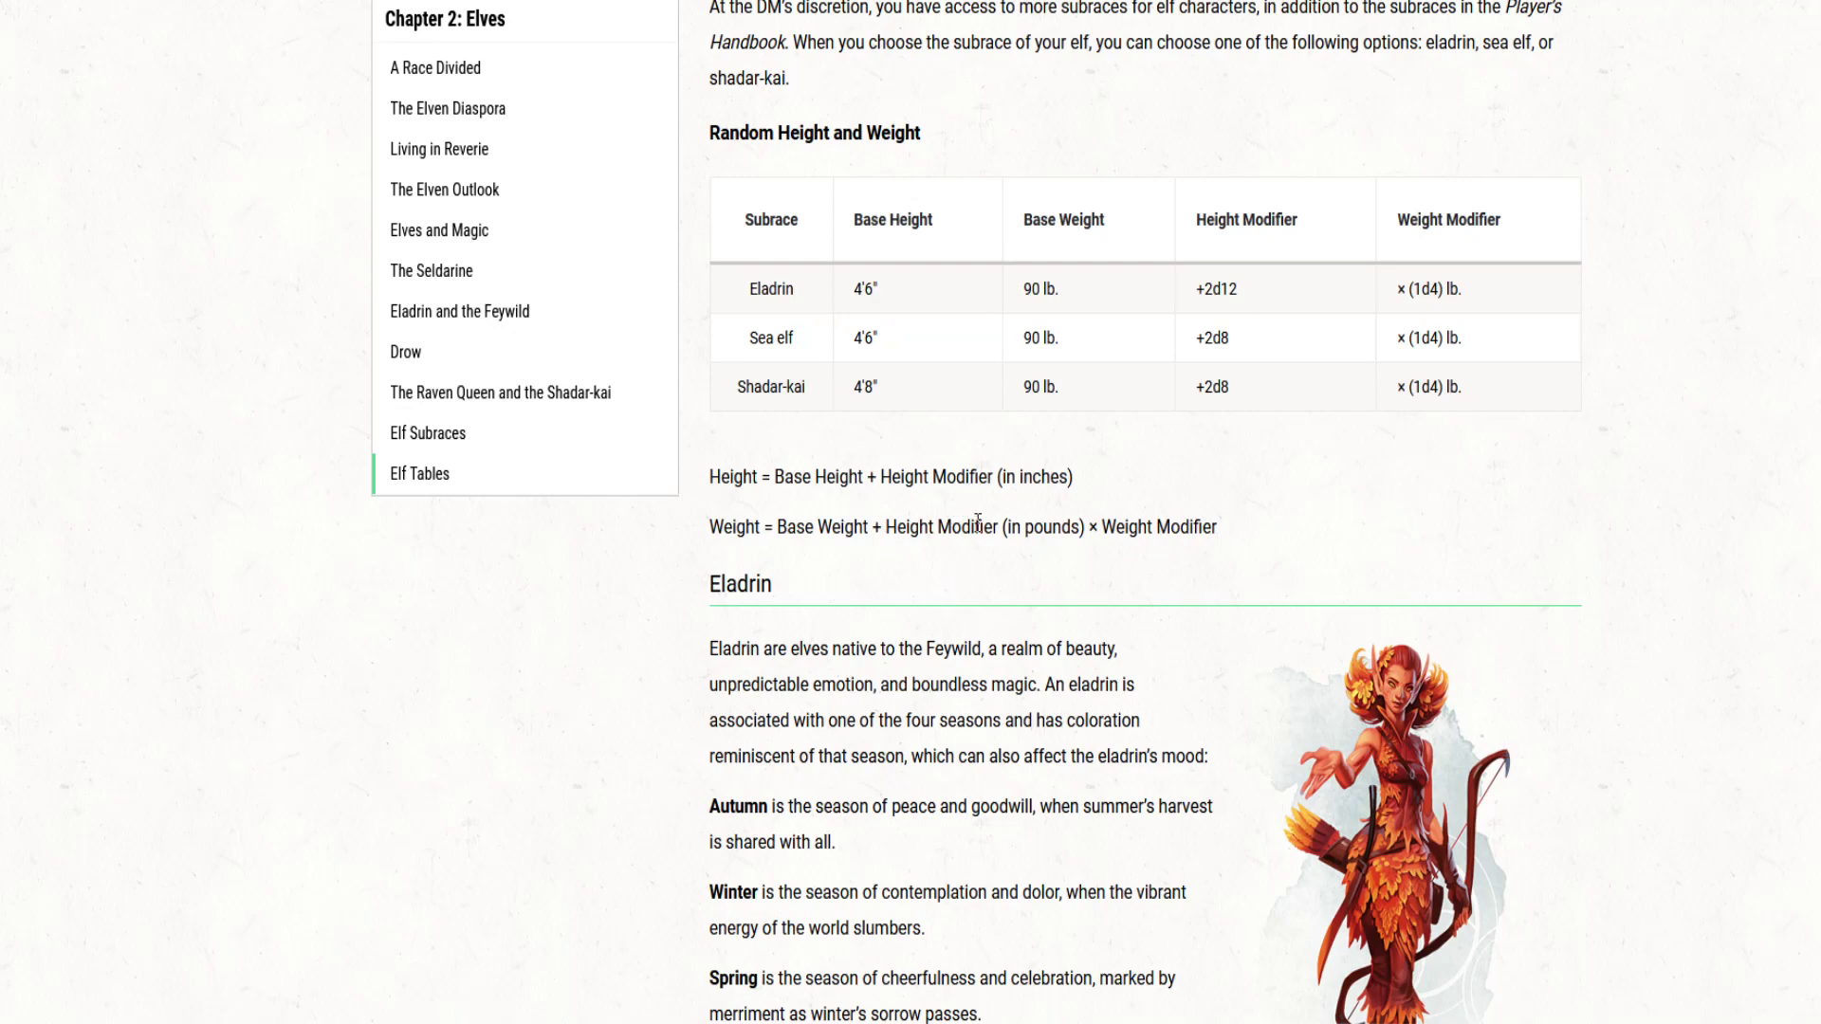
scroll(977, 521, up, 1)
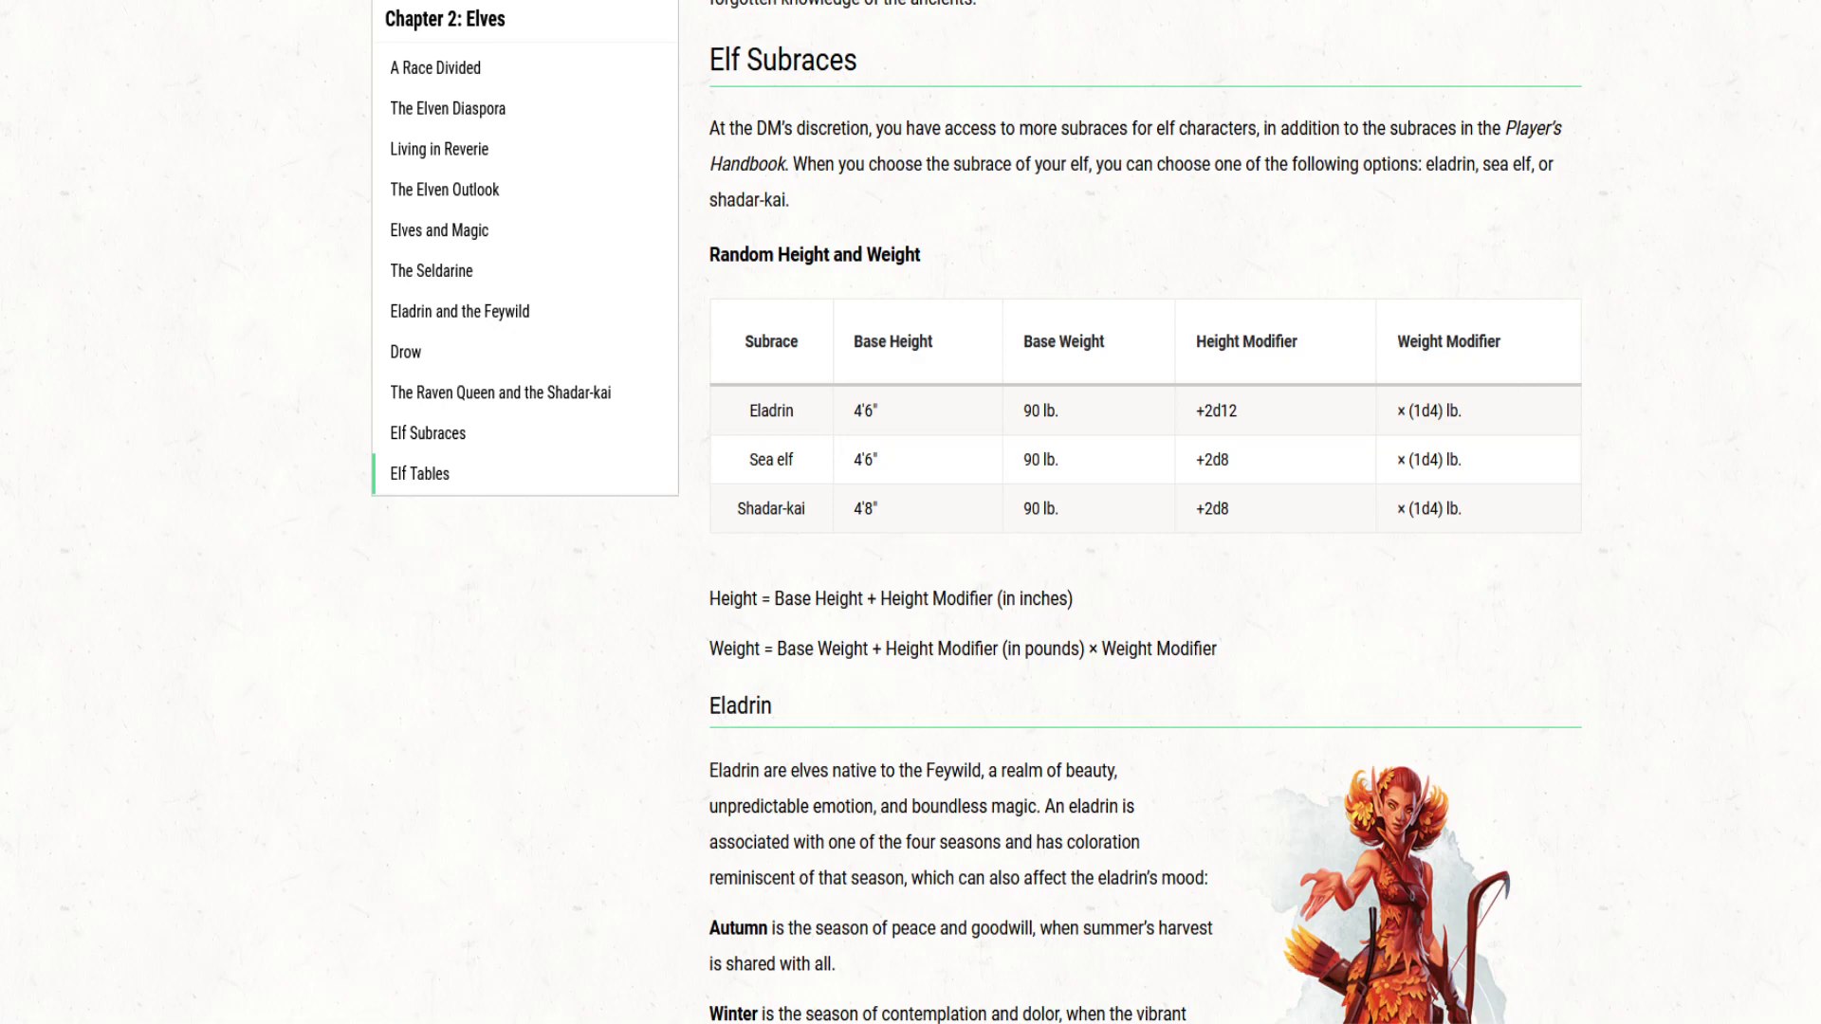
Step: Return to the character's physical characteristics and enter 94 lbs as the weight
key(ctrl+Tab)
click(754, 681)
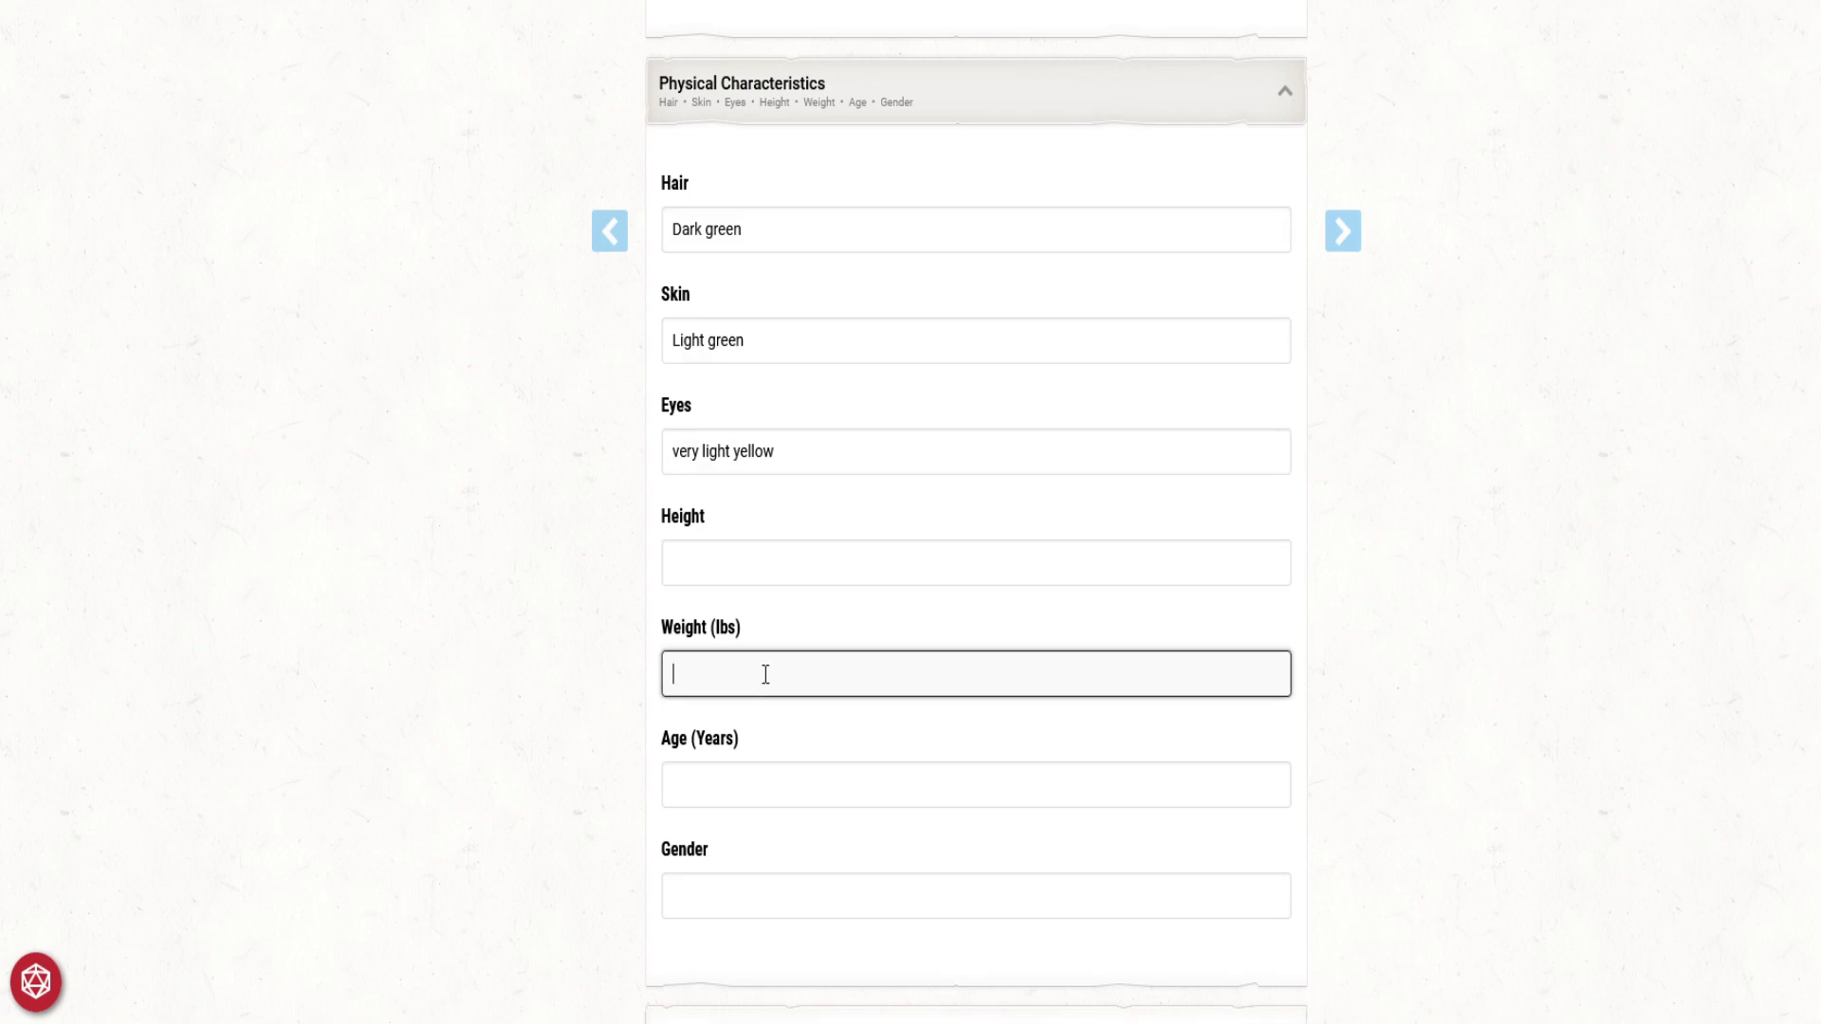
text(94)
key(ctrl+Tab)
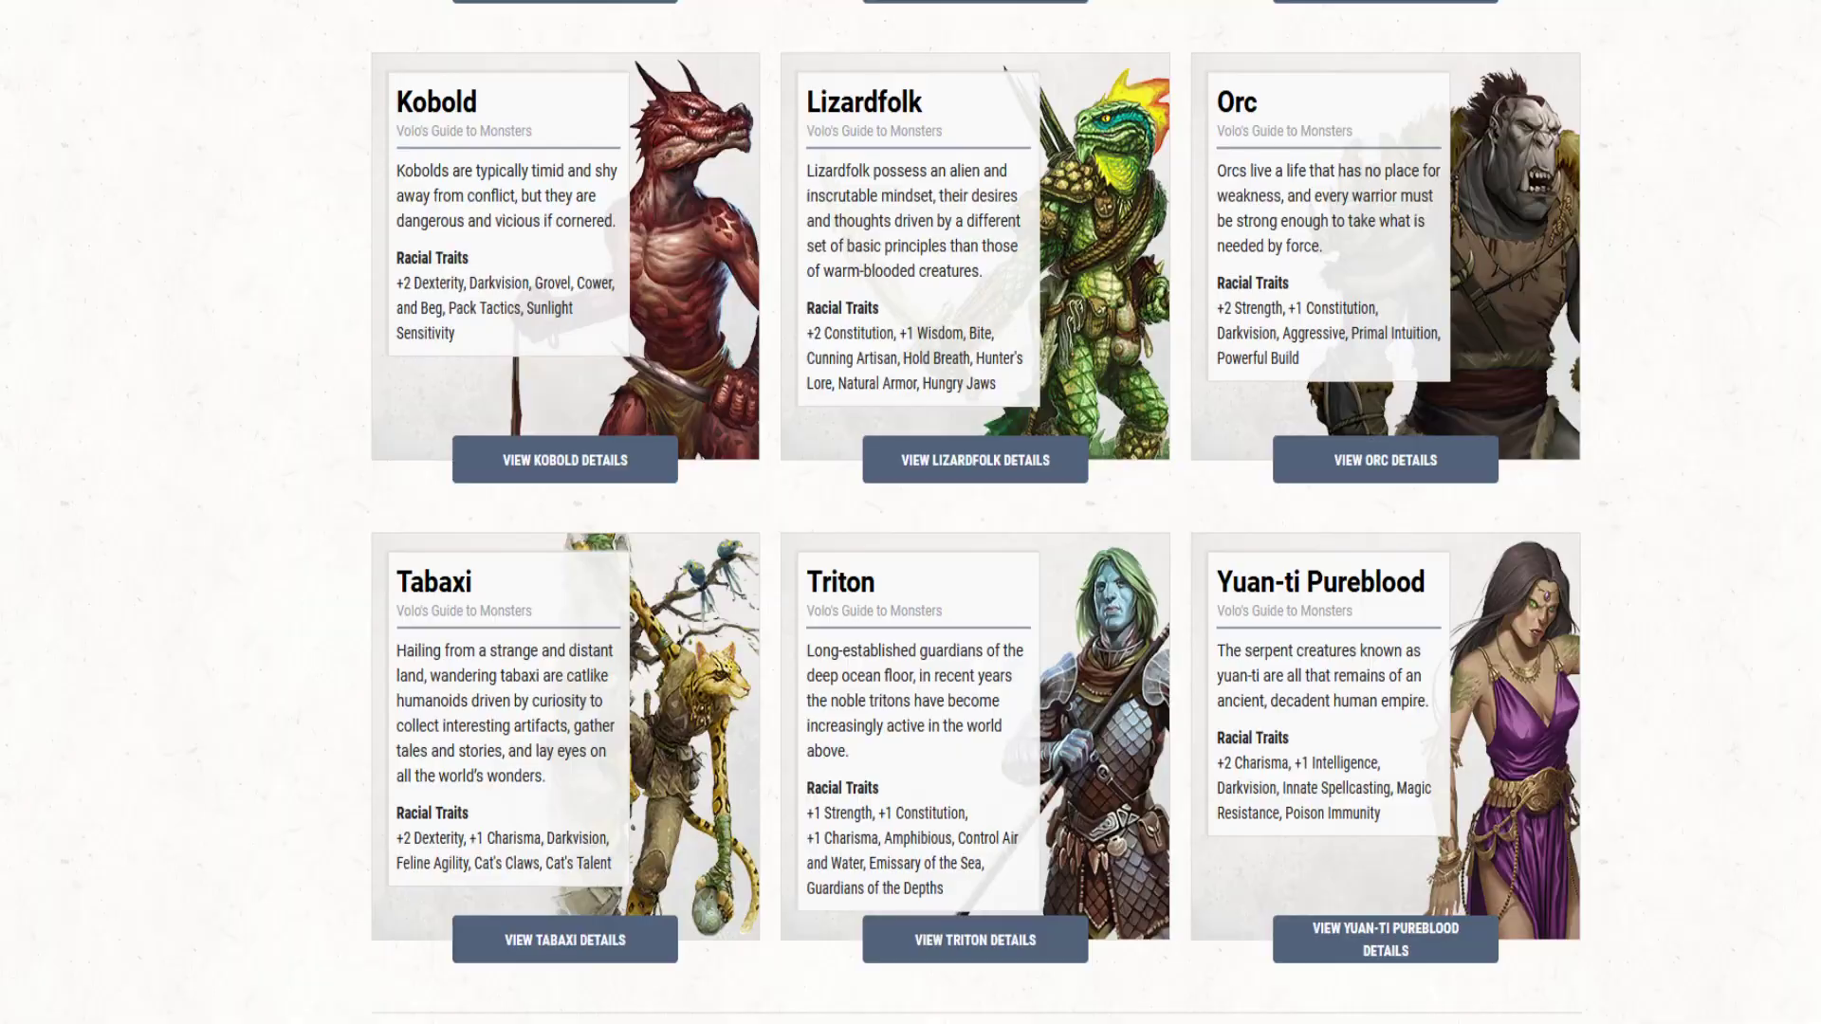
key(ctrl+Tab)
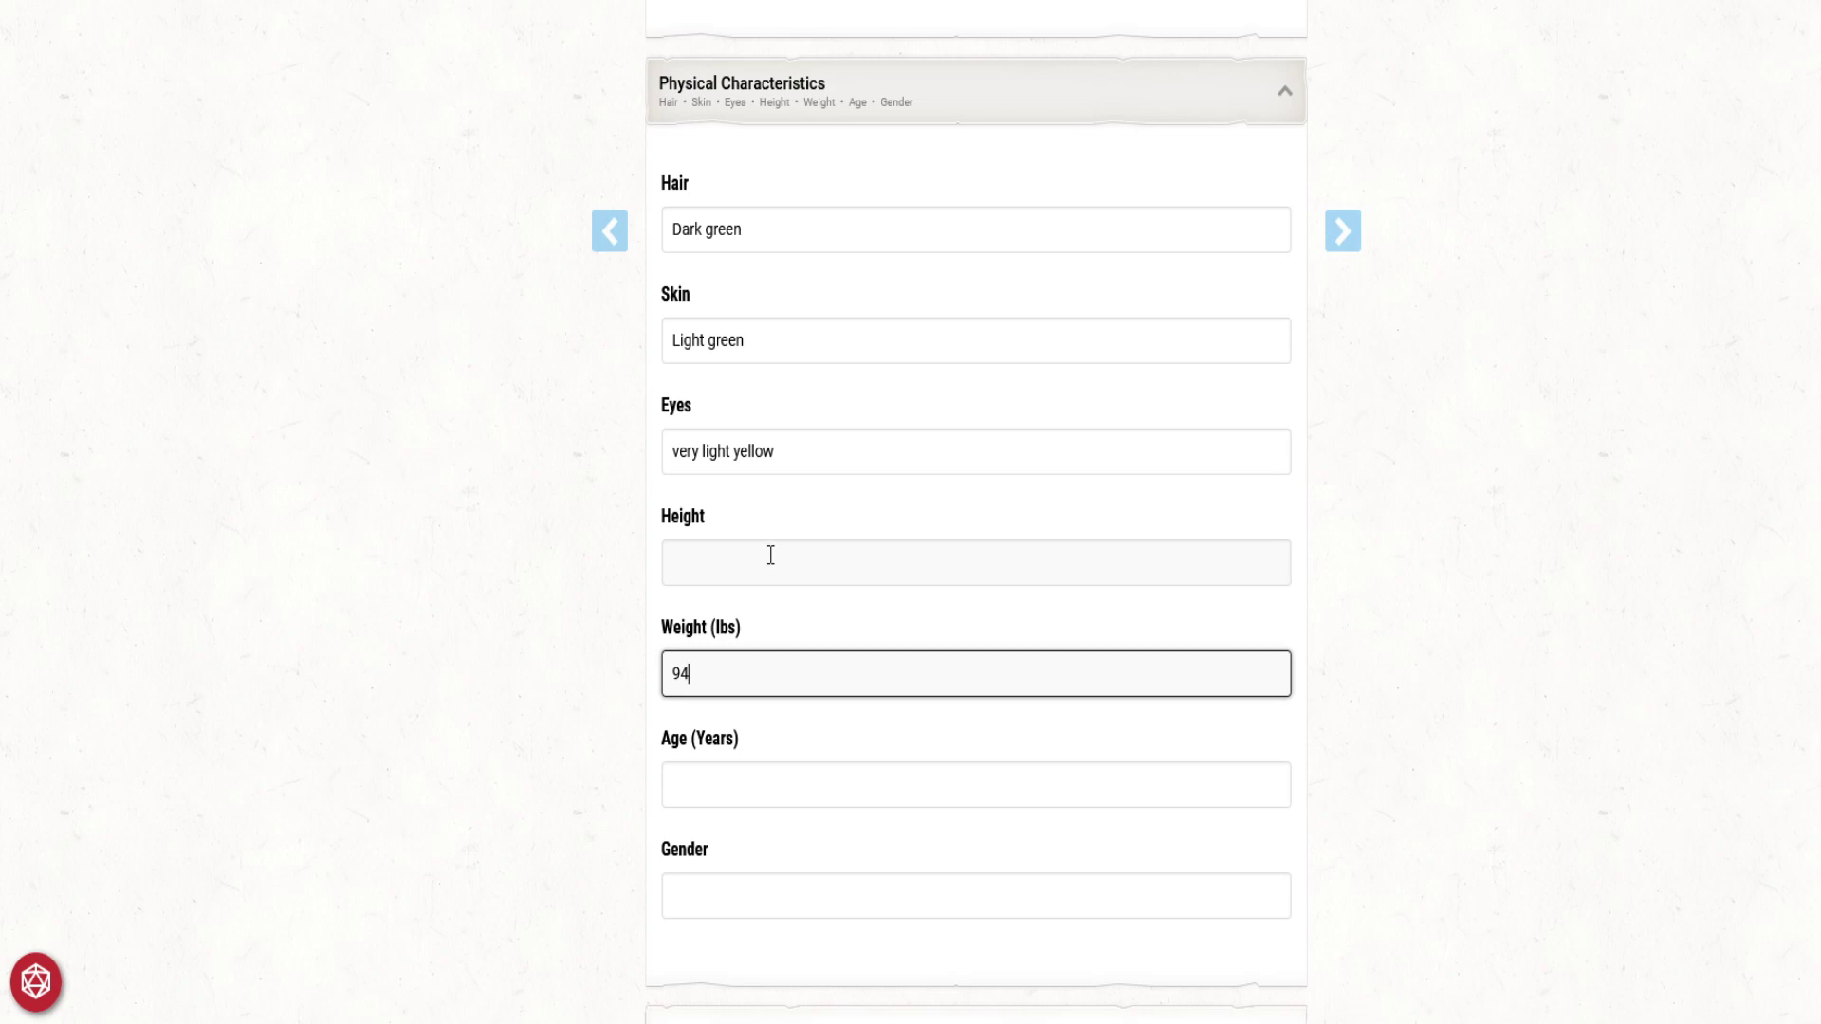
Step: Set the character's height to 5'11" and the weight to 158 lbs
click(770, 555)
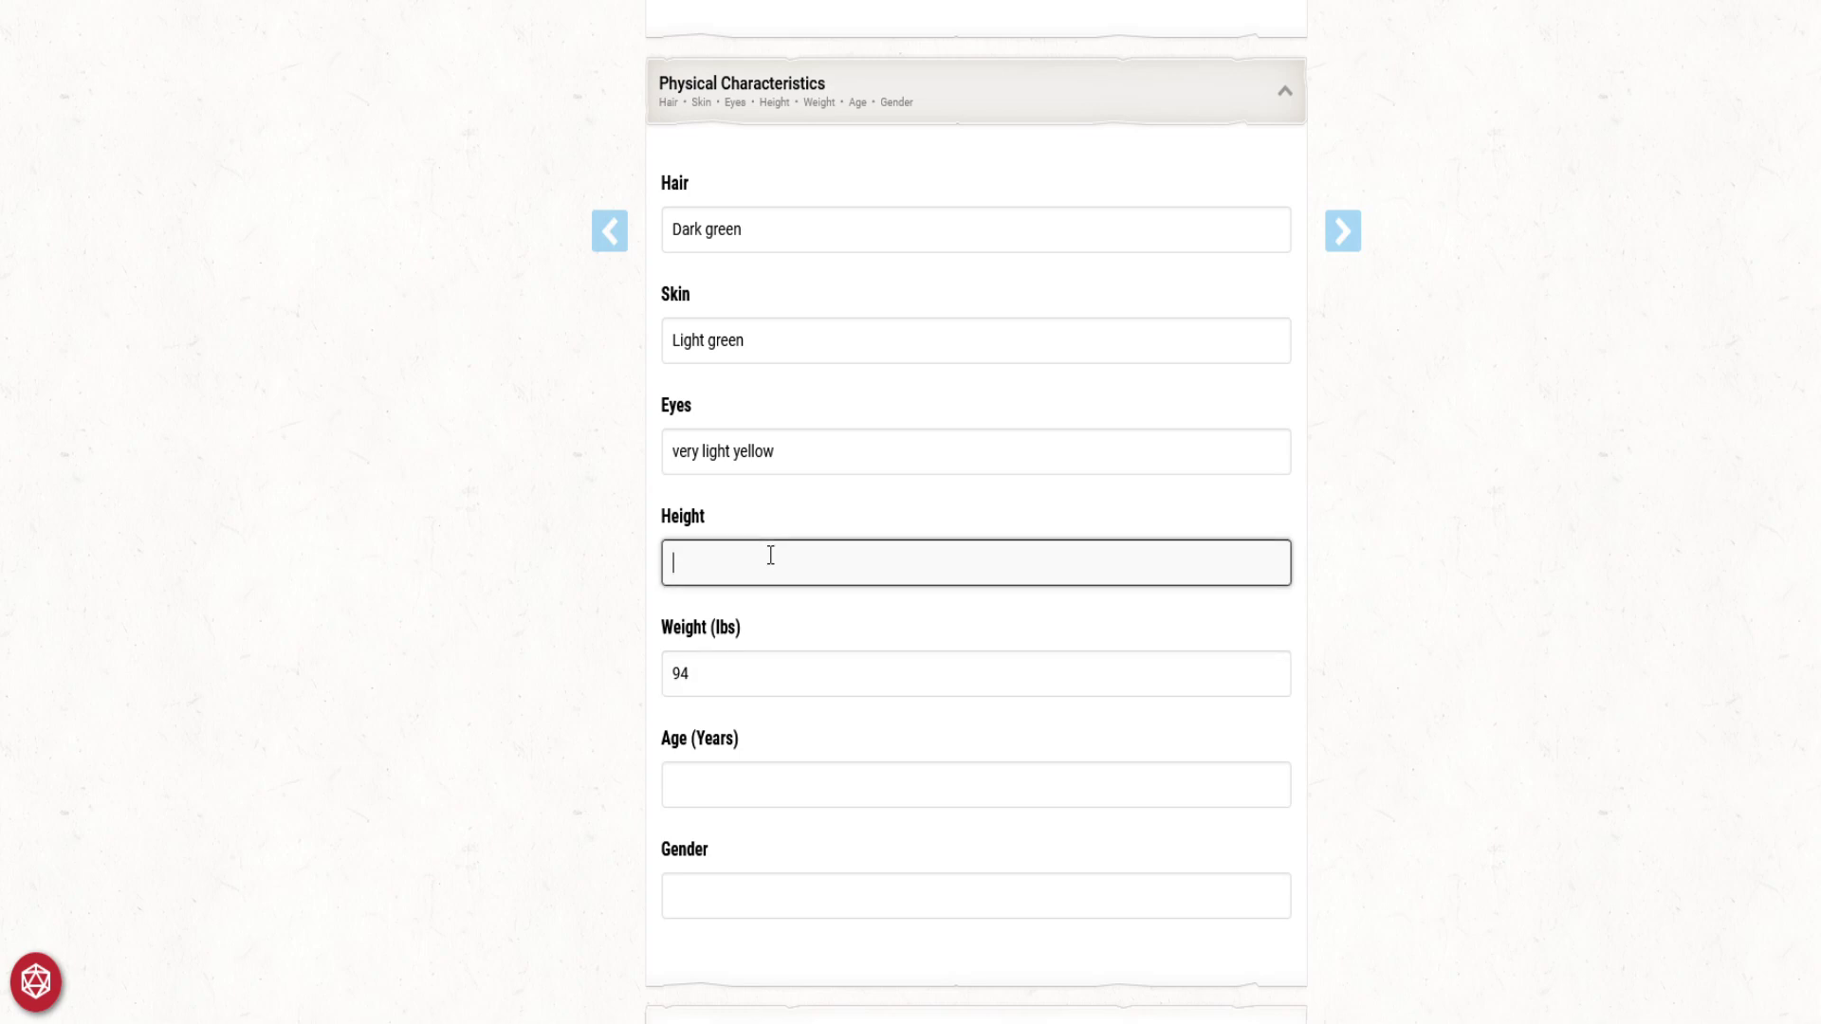
text(5'11")
key(Tab)
text(158)
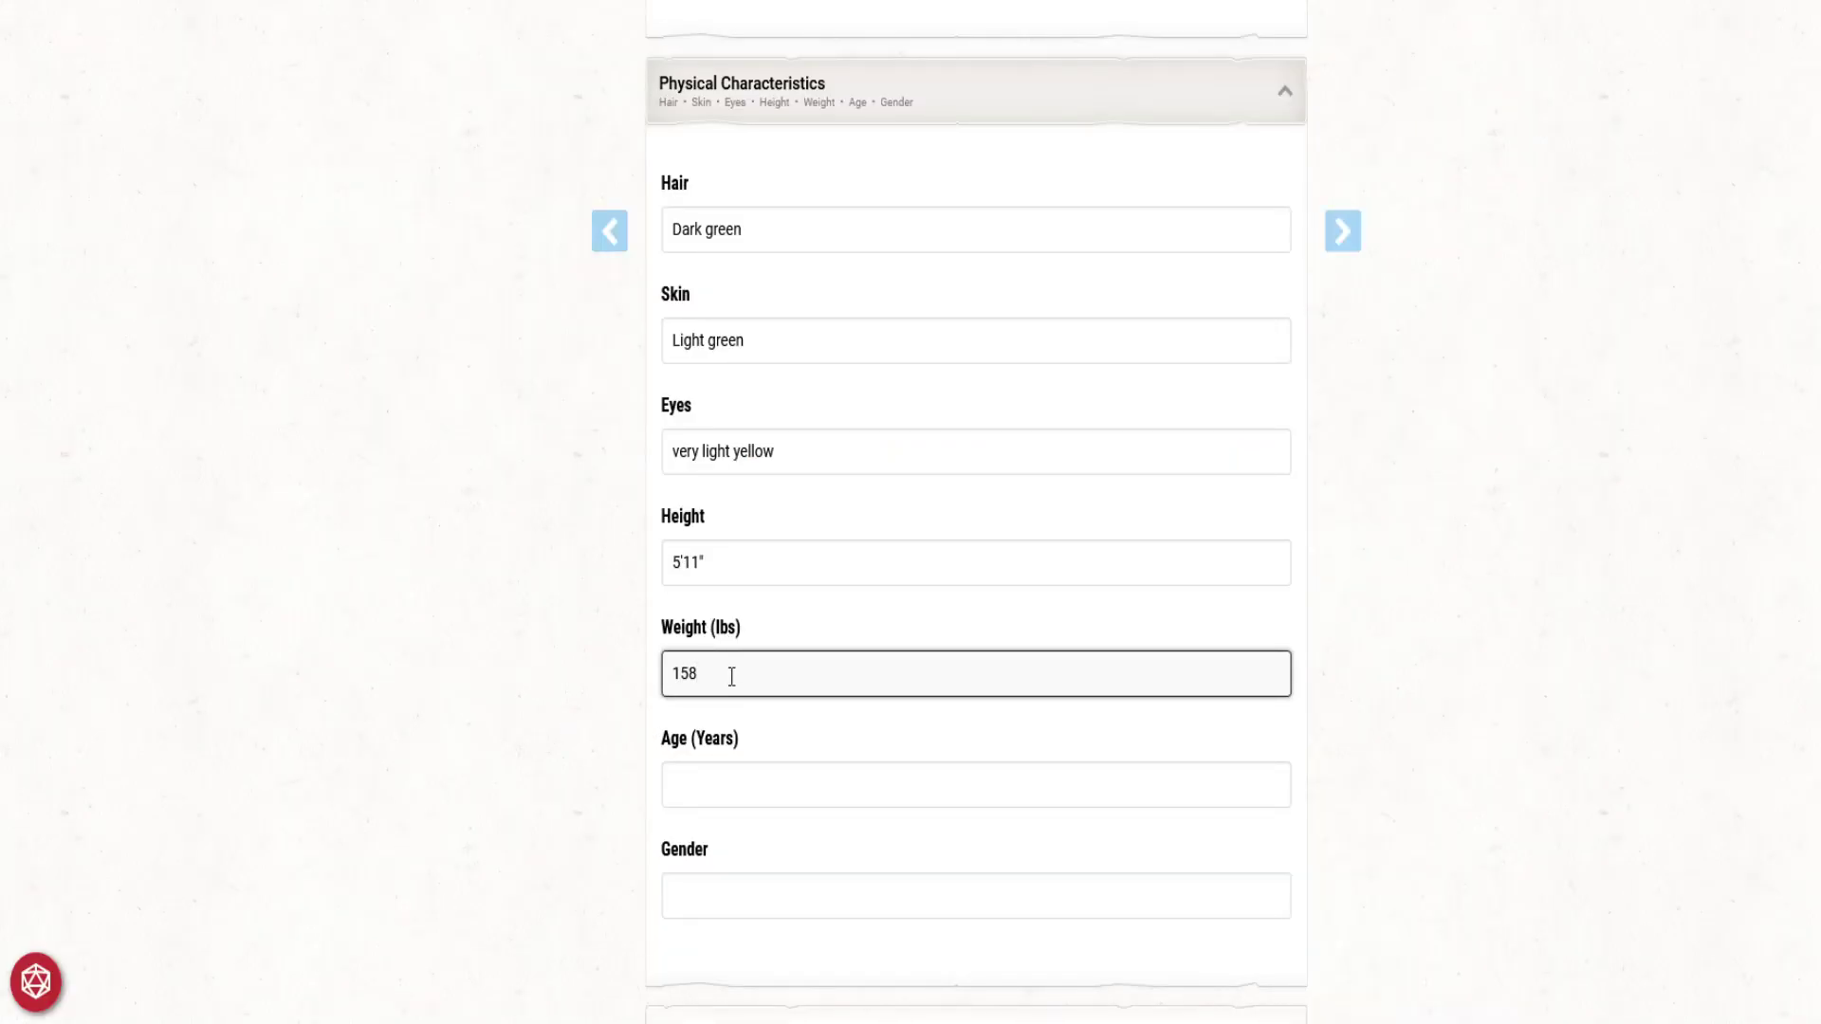
Step: Recheck the Elf Subraces section of Mordenkainen's Tome of Foes and return to the Player's Handbook
click(599, 746)
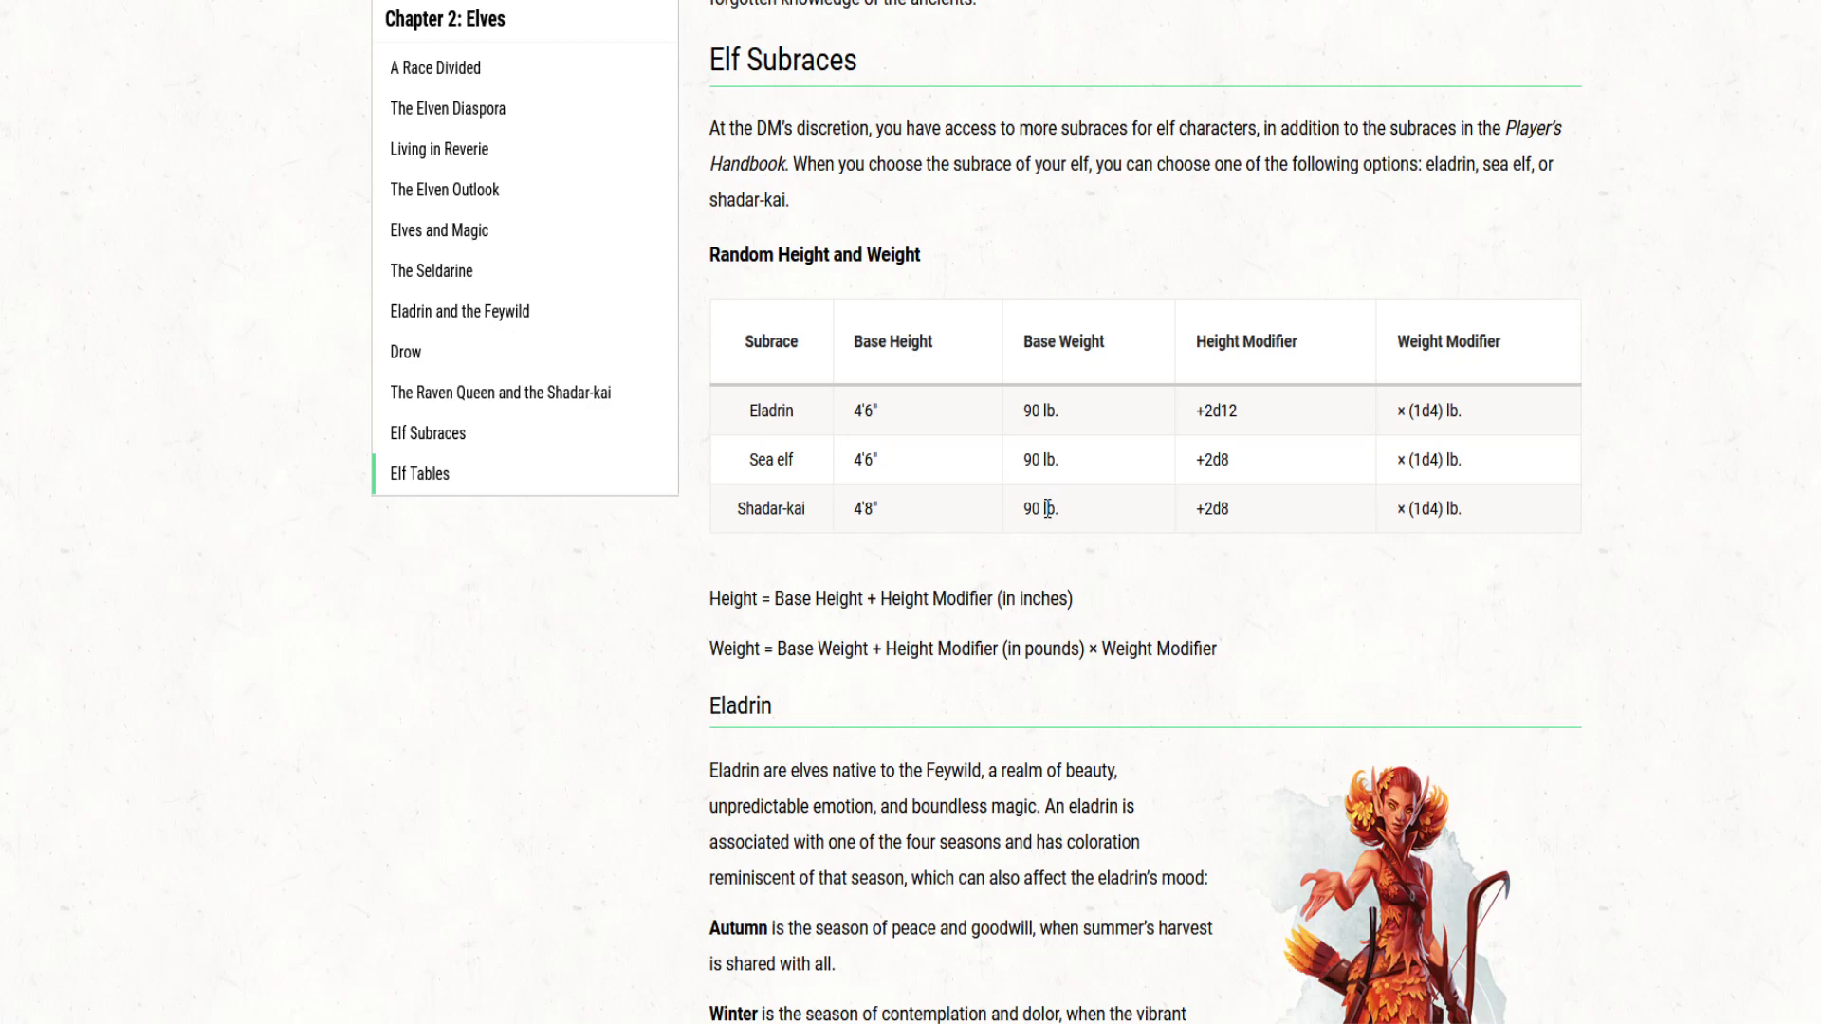
scroll(1047, 511, up, 5)
scroll(1047, 517, down, 2)
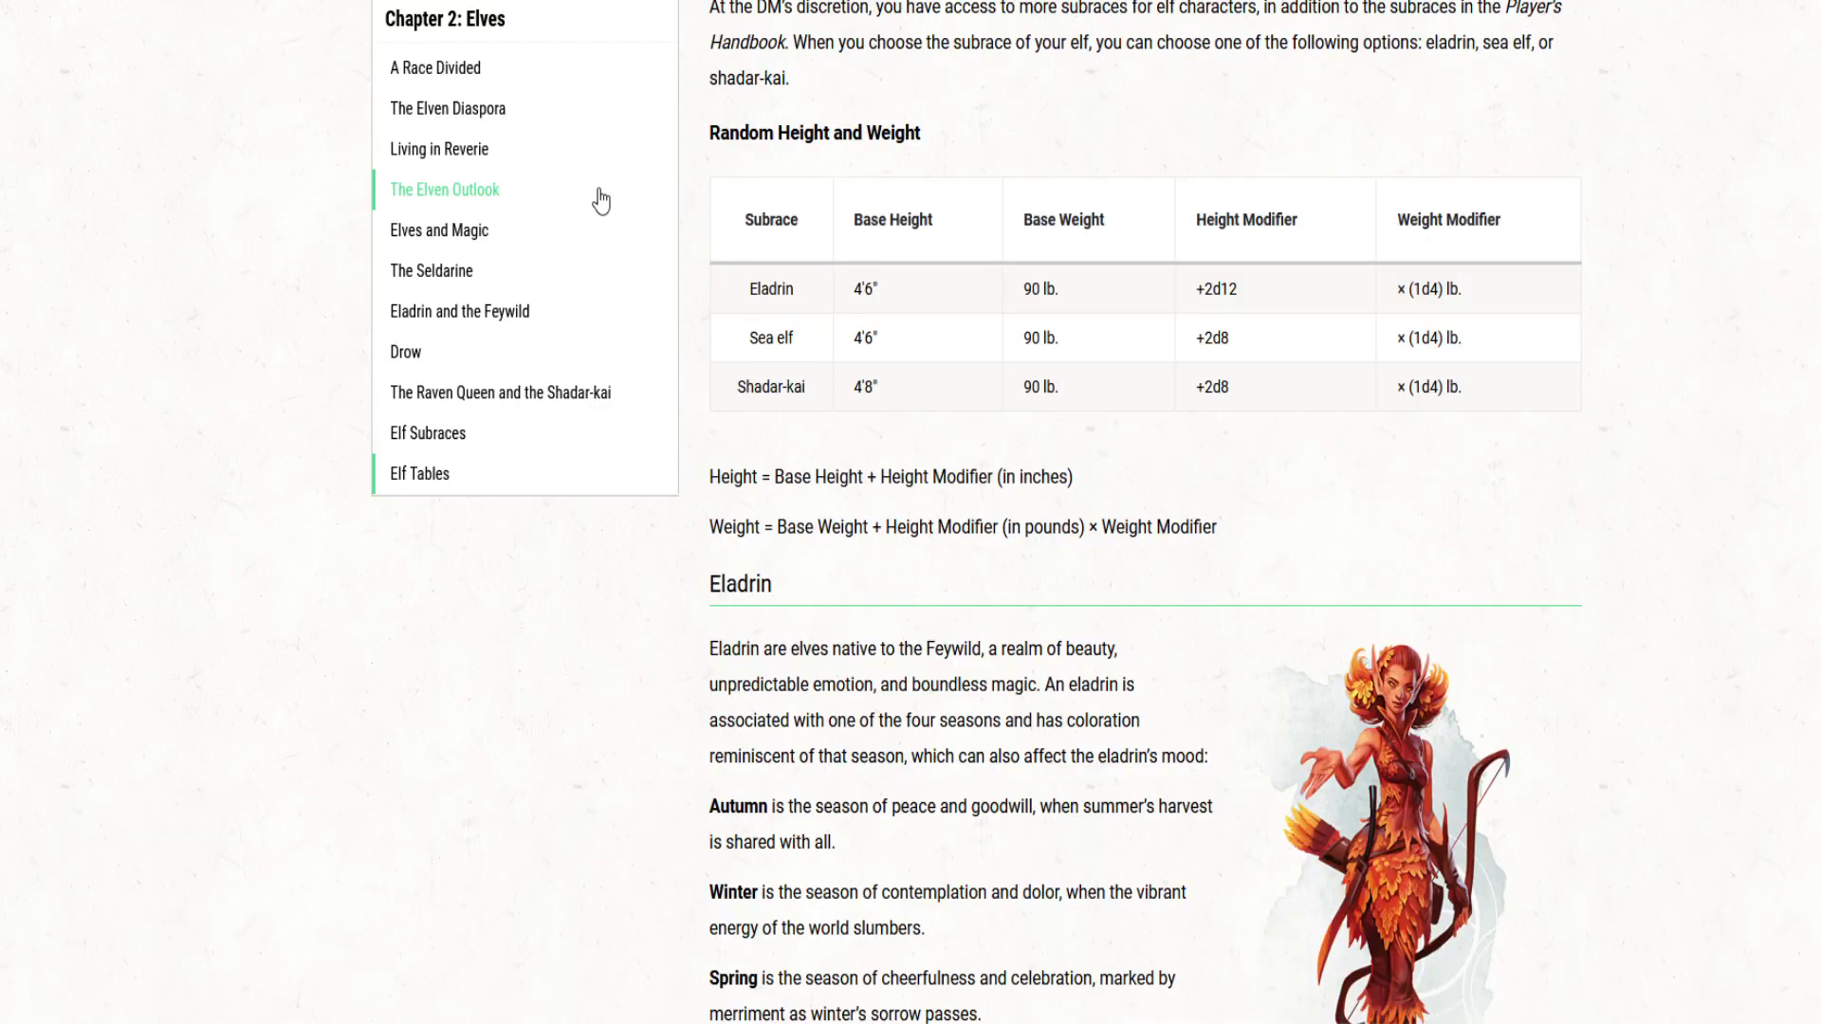
scroll(605, 203, up, 10)
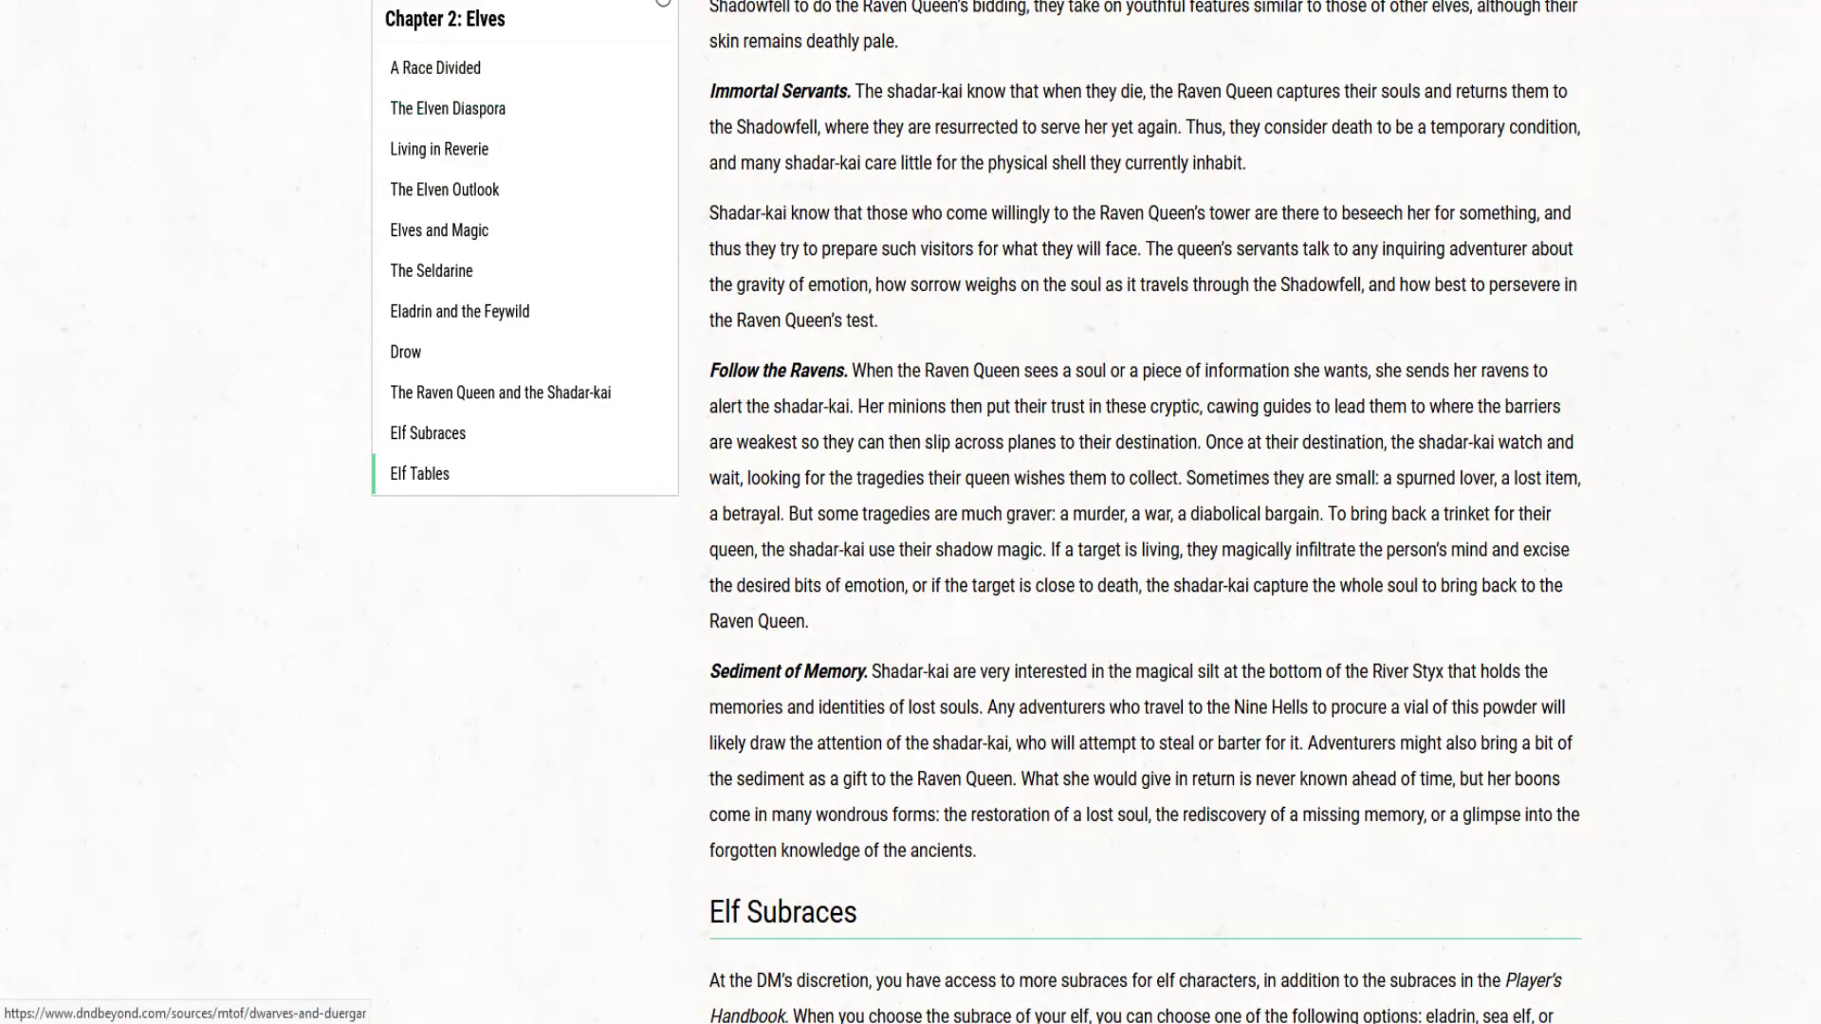
scroll(1138, 512, up, 12)
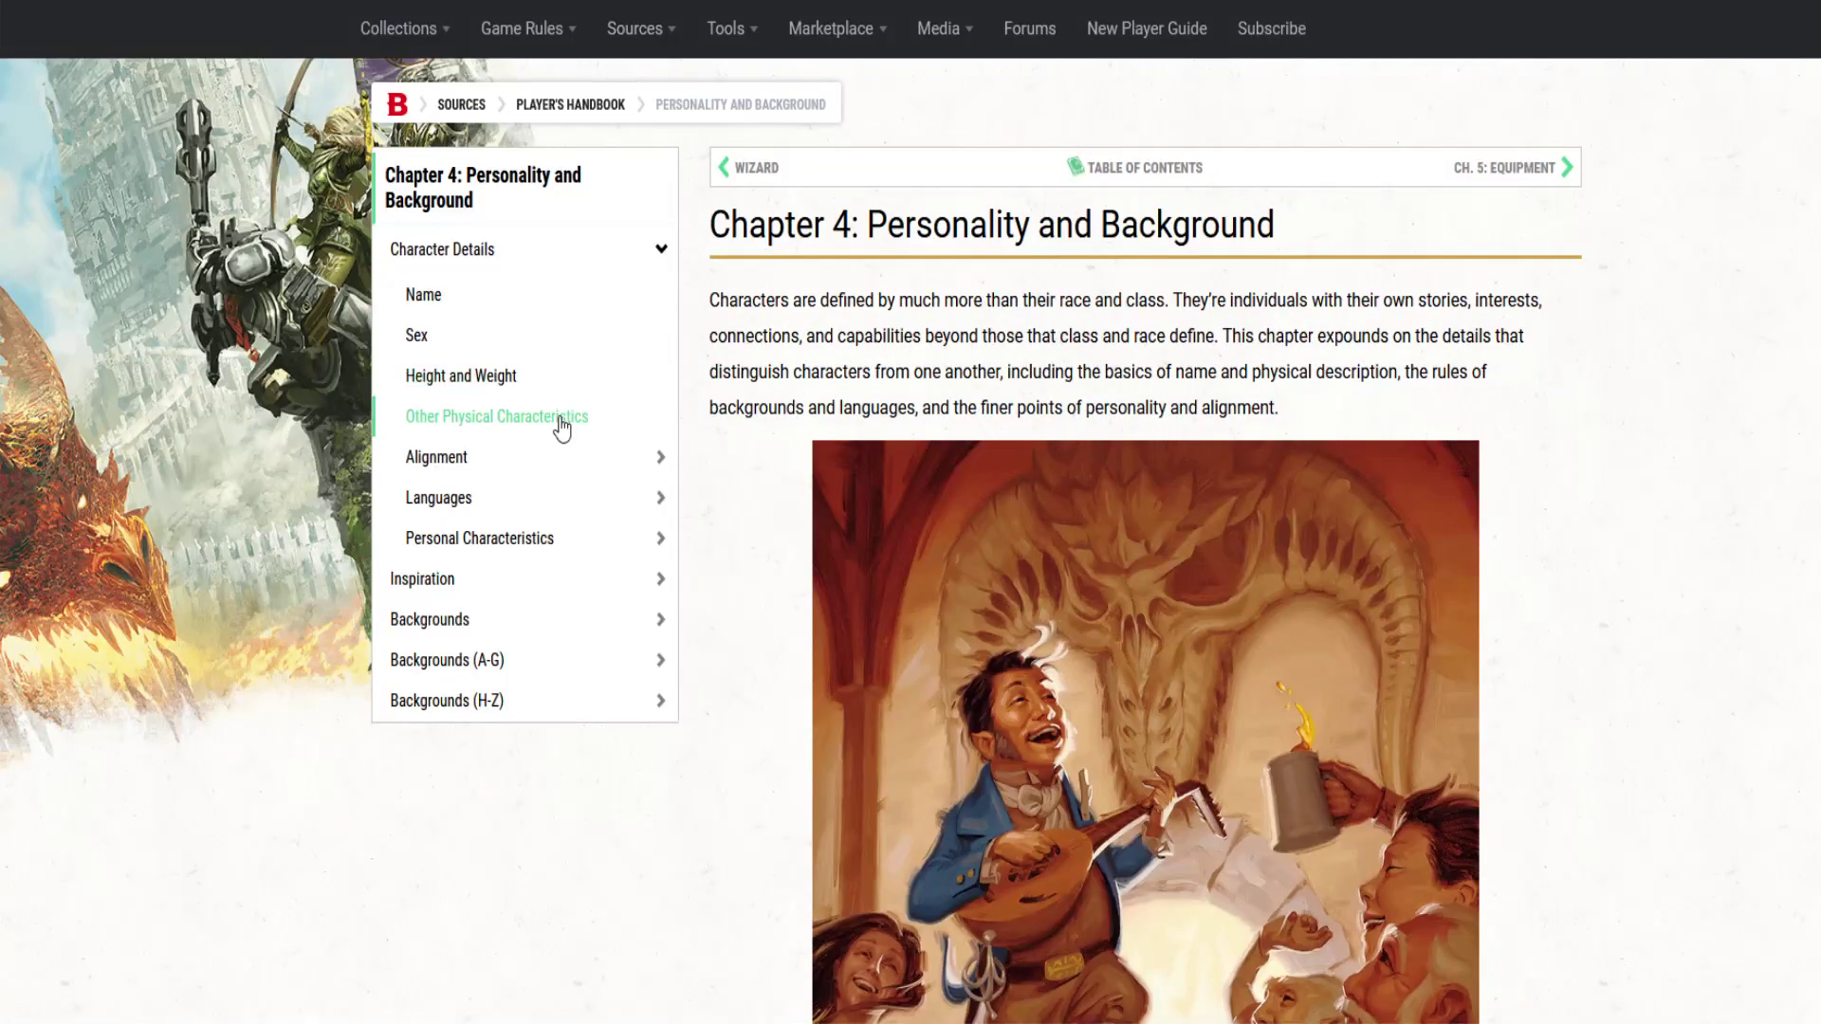
Step: Open the Elf entry in the Races chapter of the Player's Handbook and read the Elf Traits section
click(592, 214)
scroll(663, 531, down, 5)
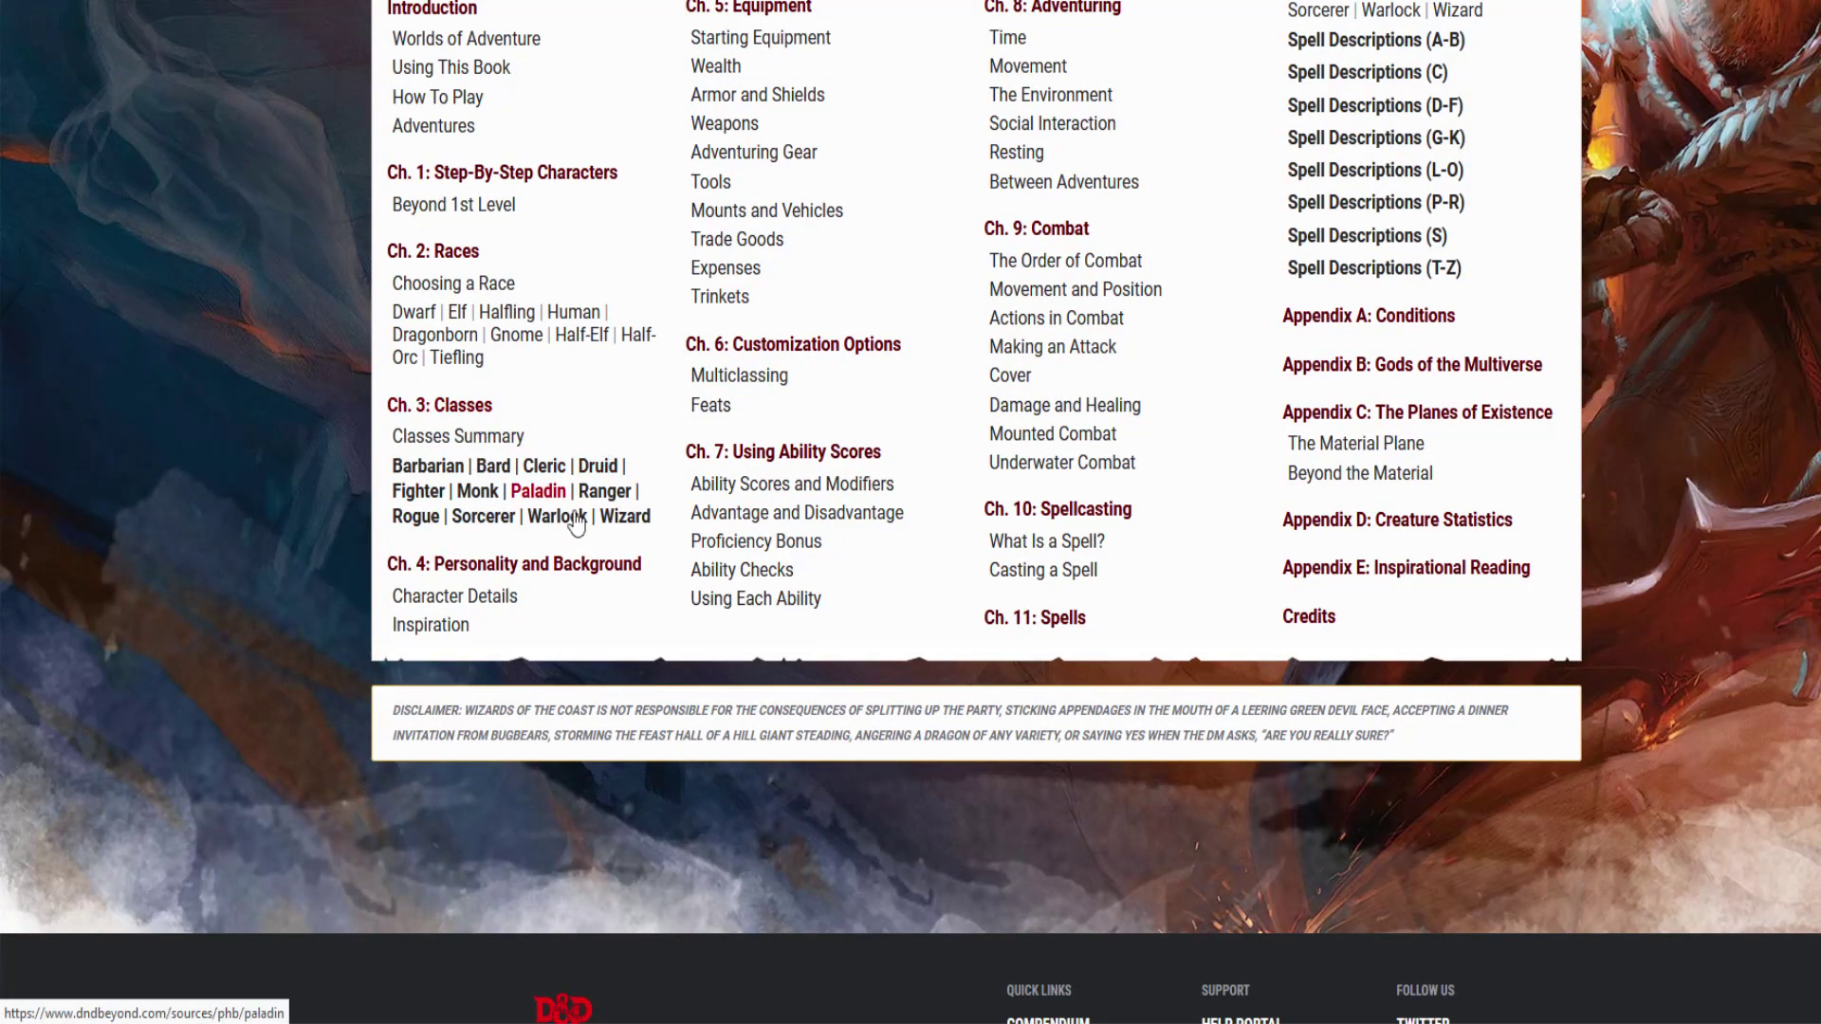
click(456, 312)
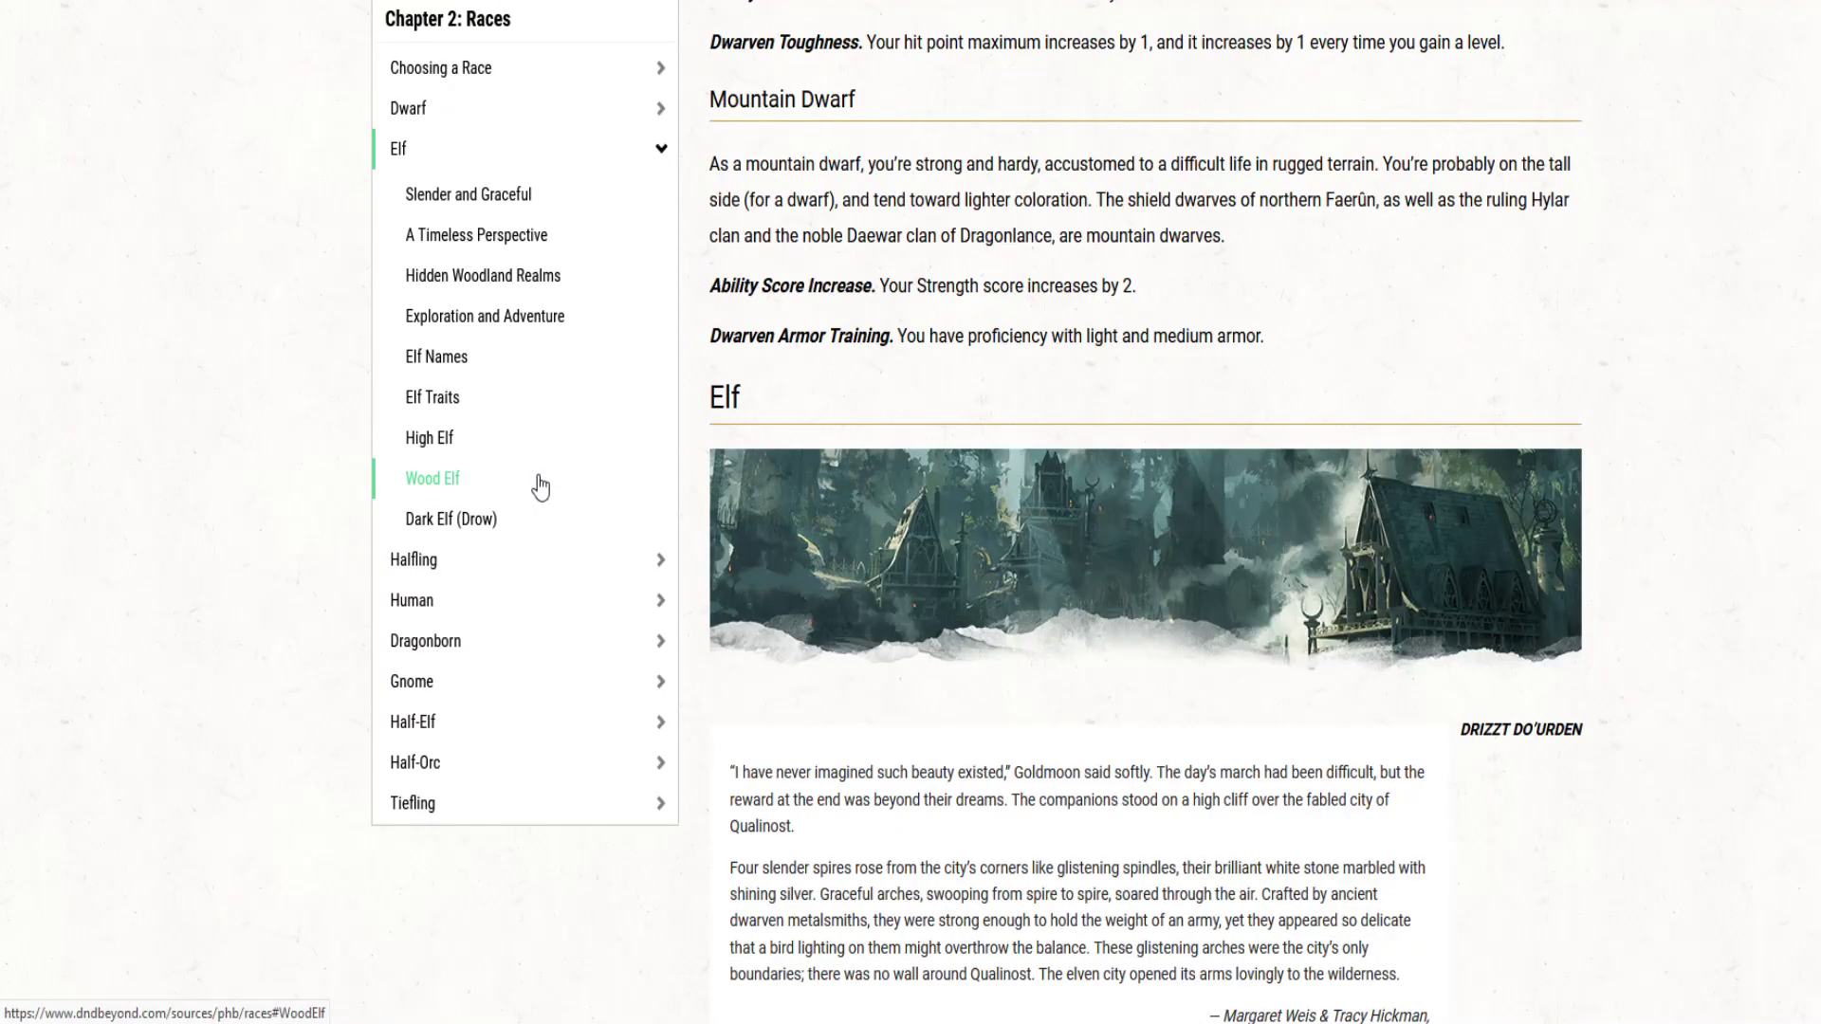
scroll(1078, 607, down, 5)
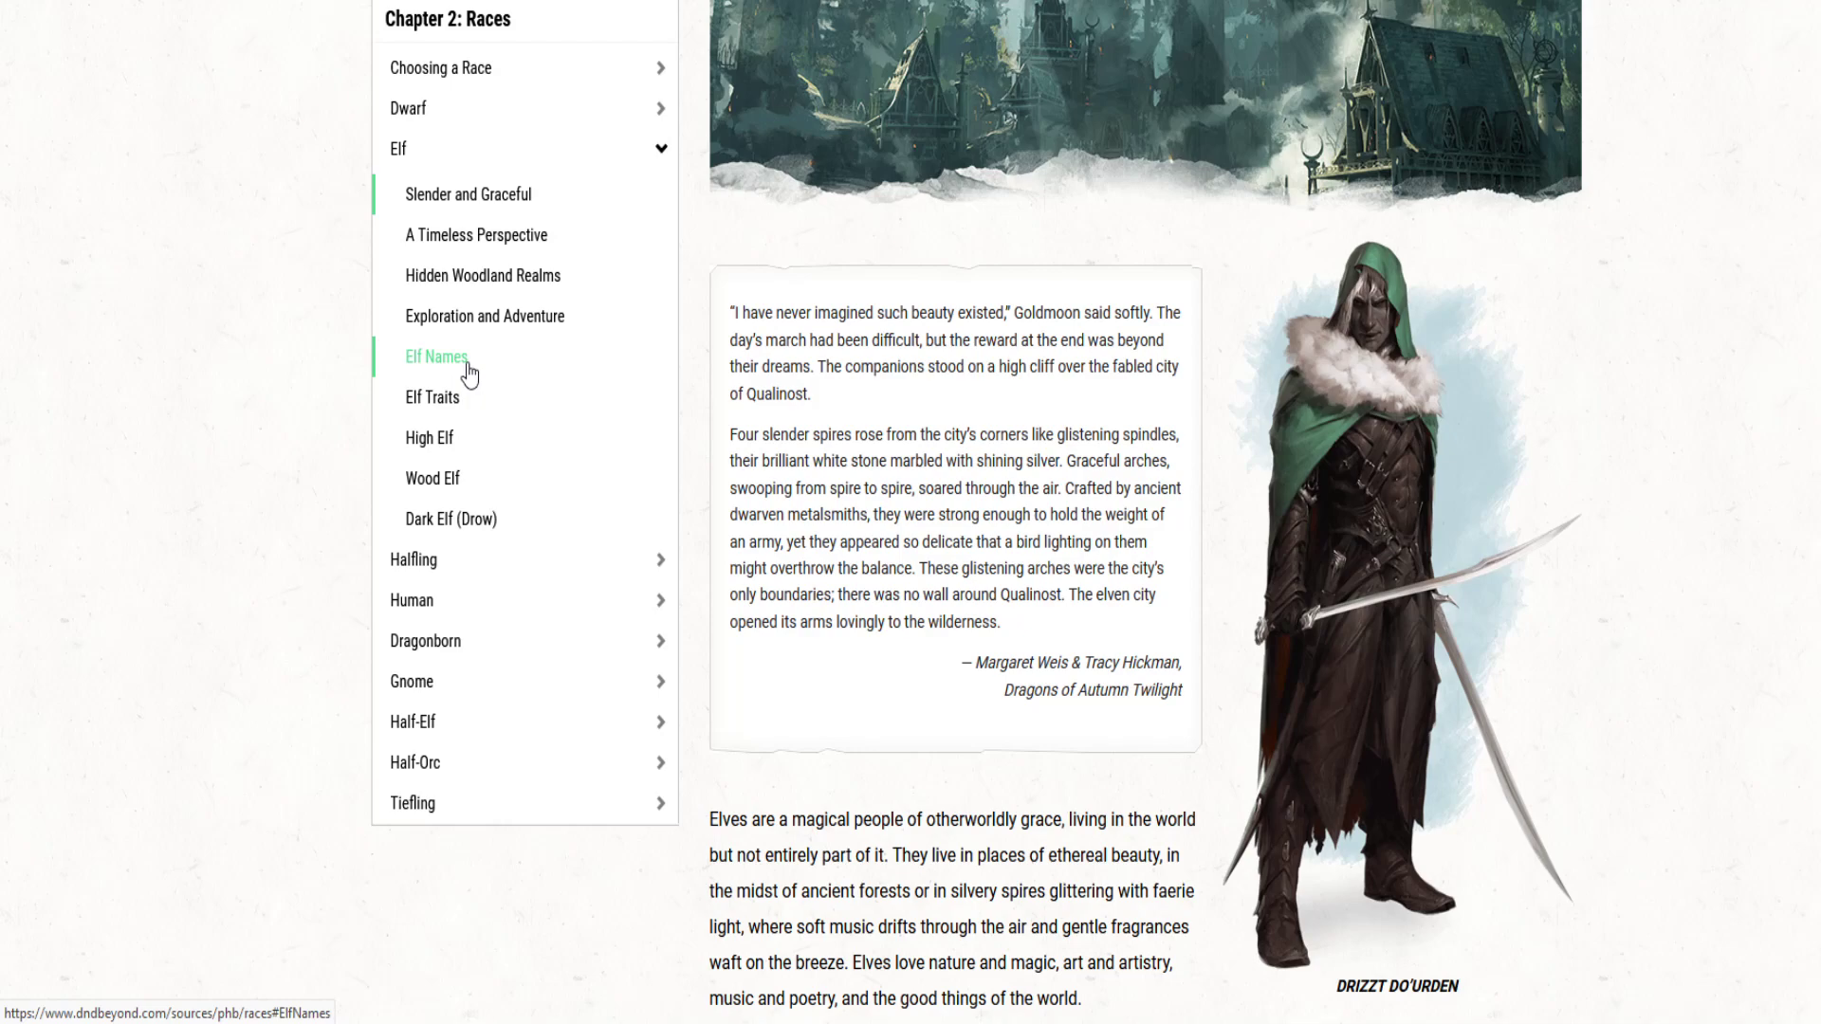
click(446, 398)
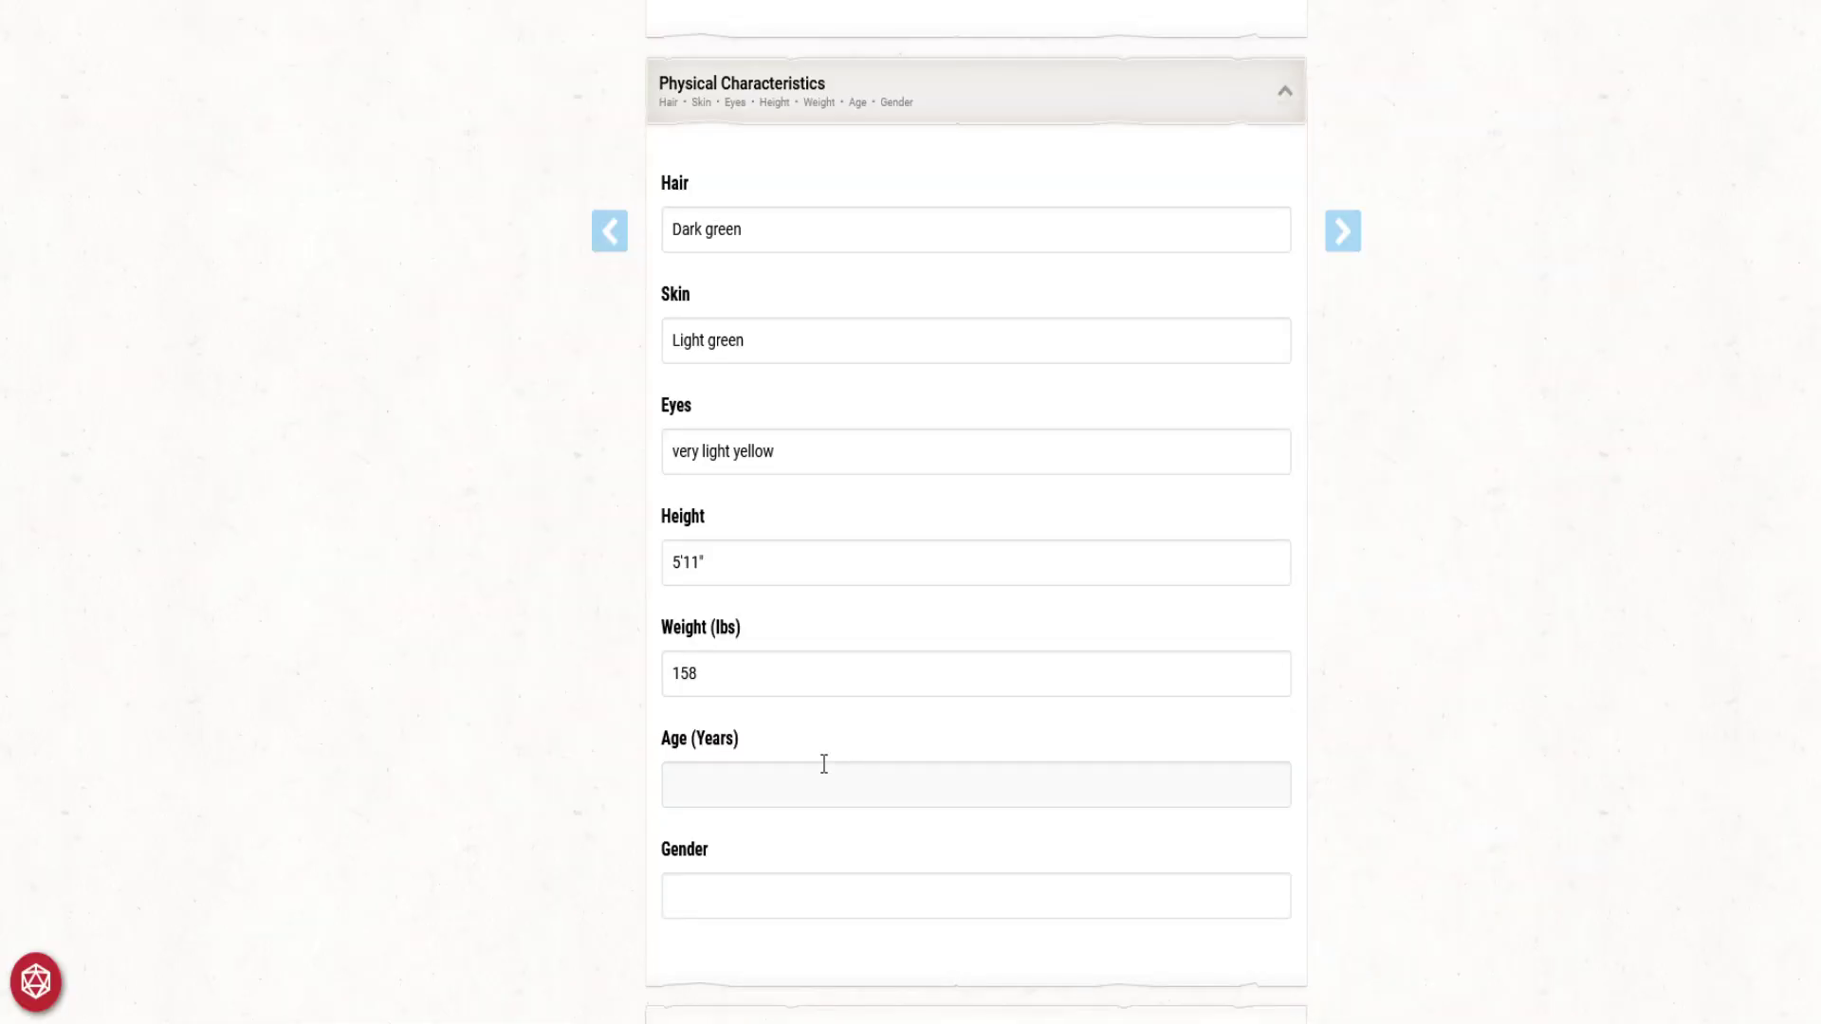
Step: Set the character's age to 95 years and enter "Gorl" as the gender in the physical characteristics
click(823, 775)
text(95)
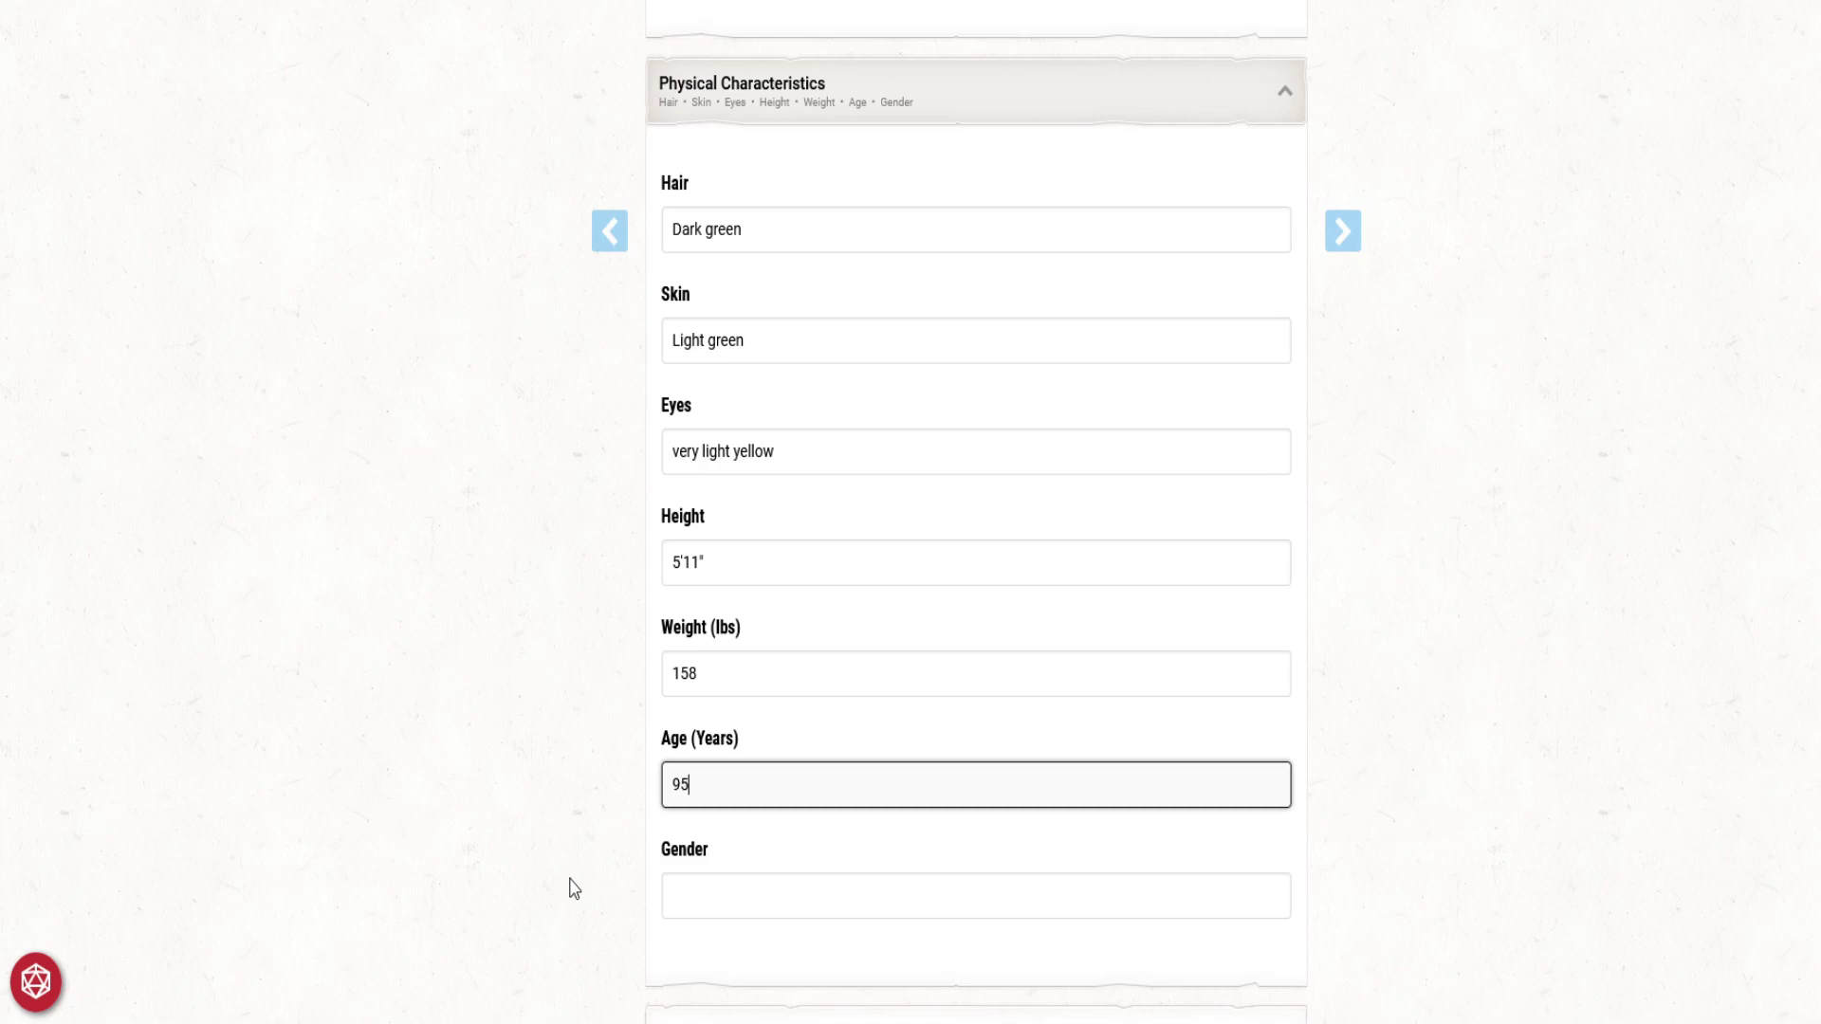
scroll(636, 861, down, 1)
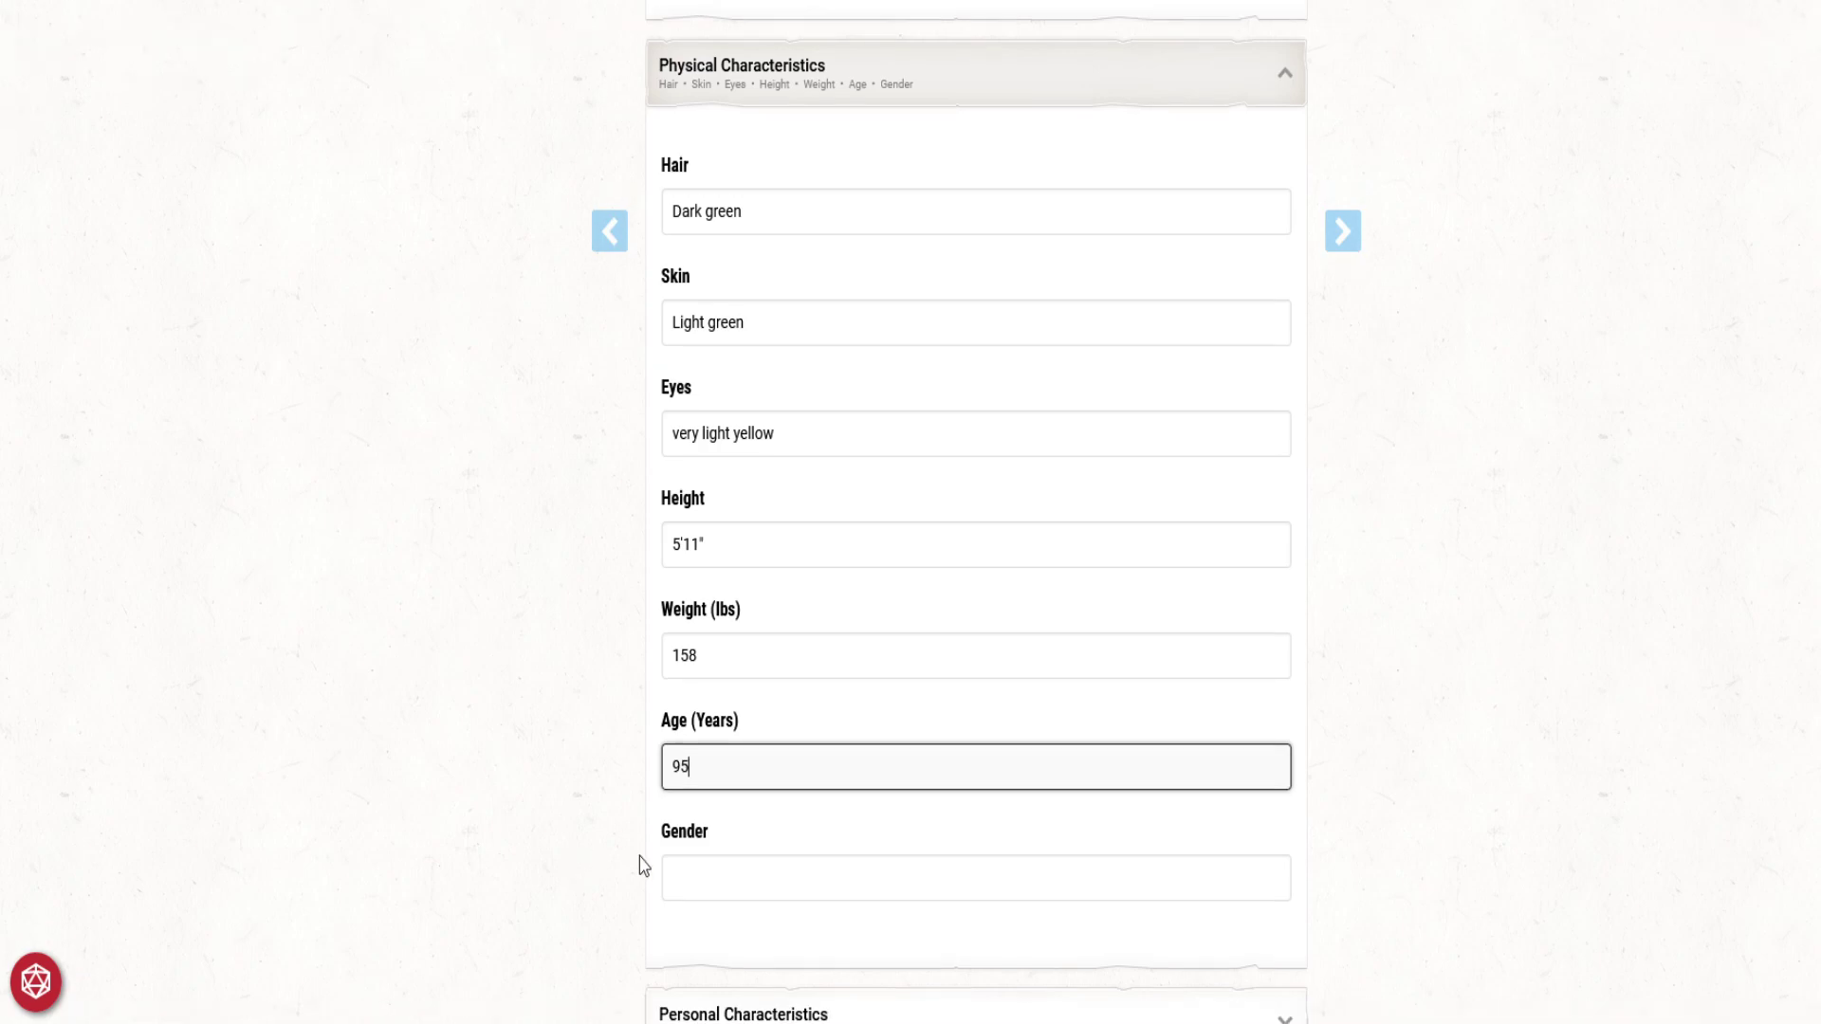
scroll(663, 759, down, 4)
click(818, 428)
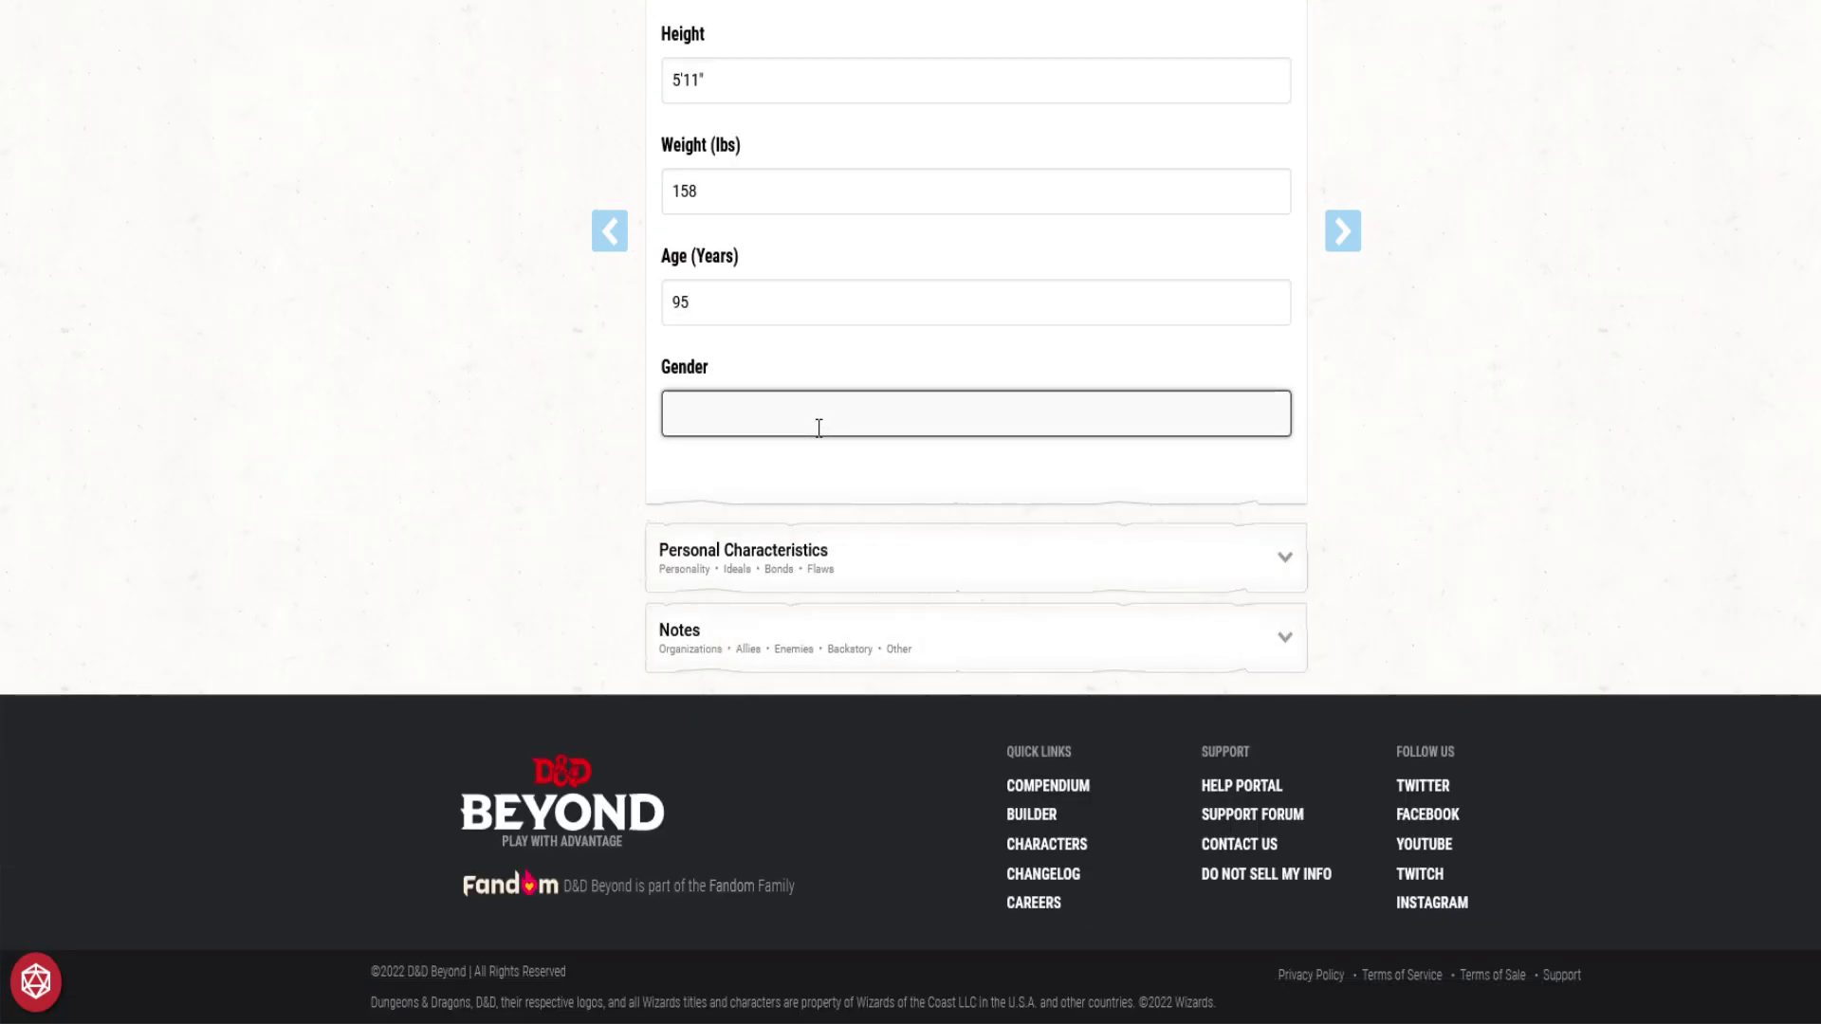
text(Female)
drag(765, 416, 541, 378)
text(Gorl)
Step: Review the Personal Characteristics section and the note categories in the Notes section
click(1282, 560)
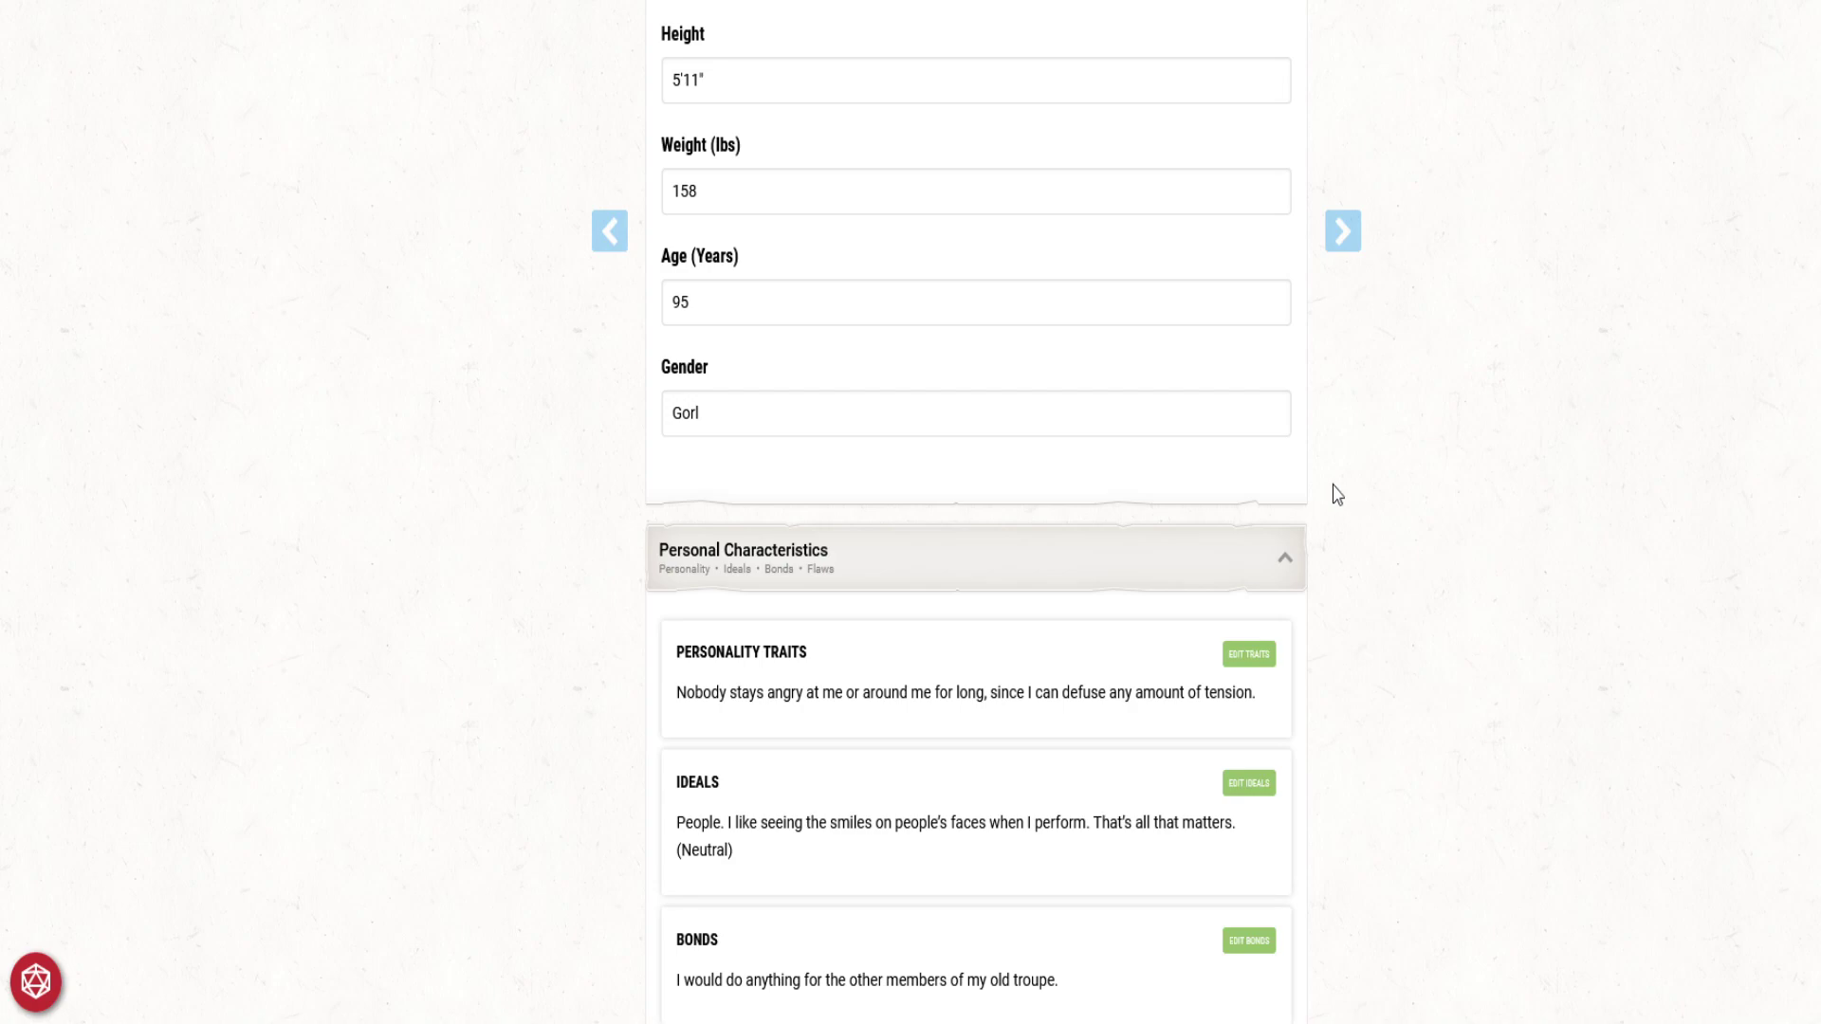
scroll(1465, 579, down, 1)
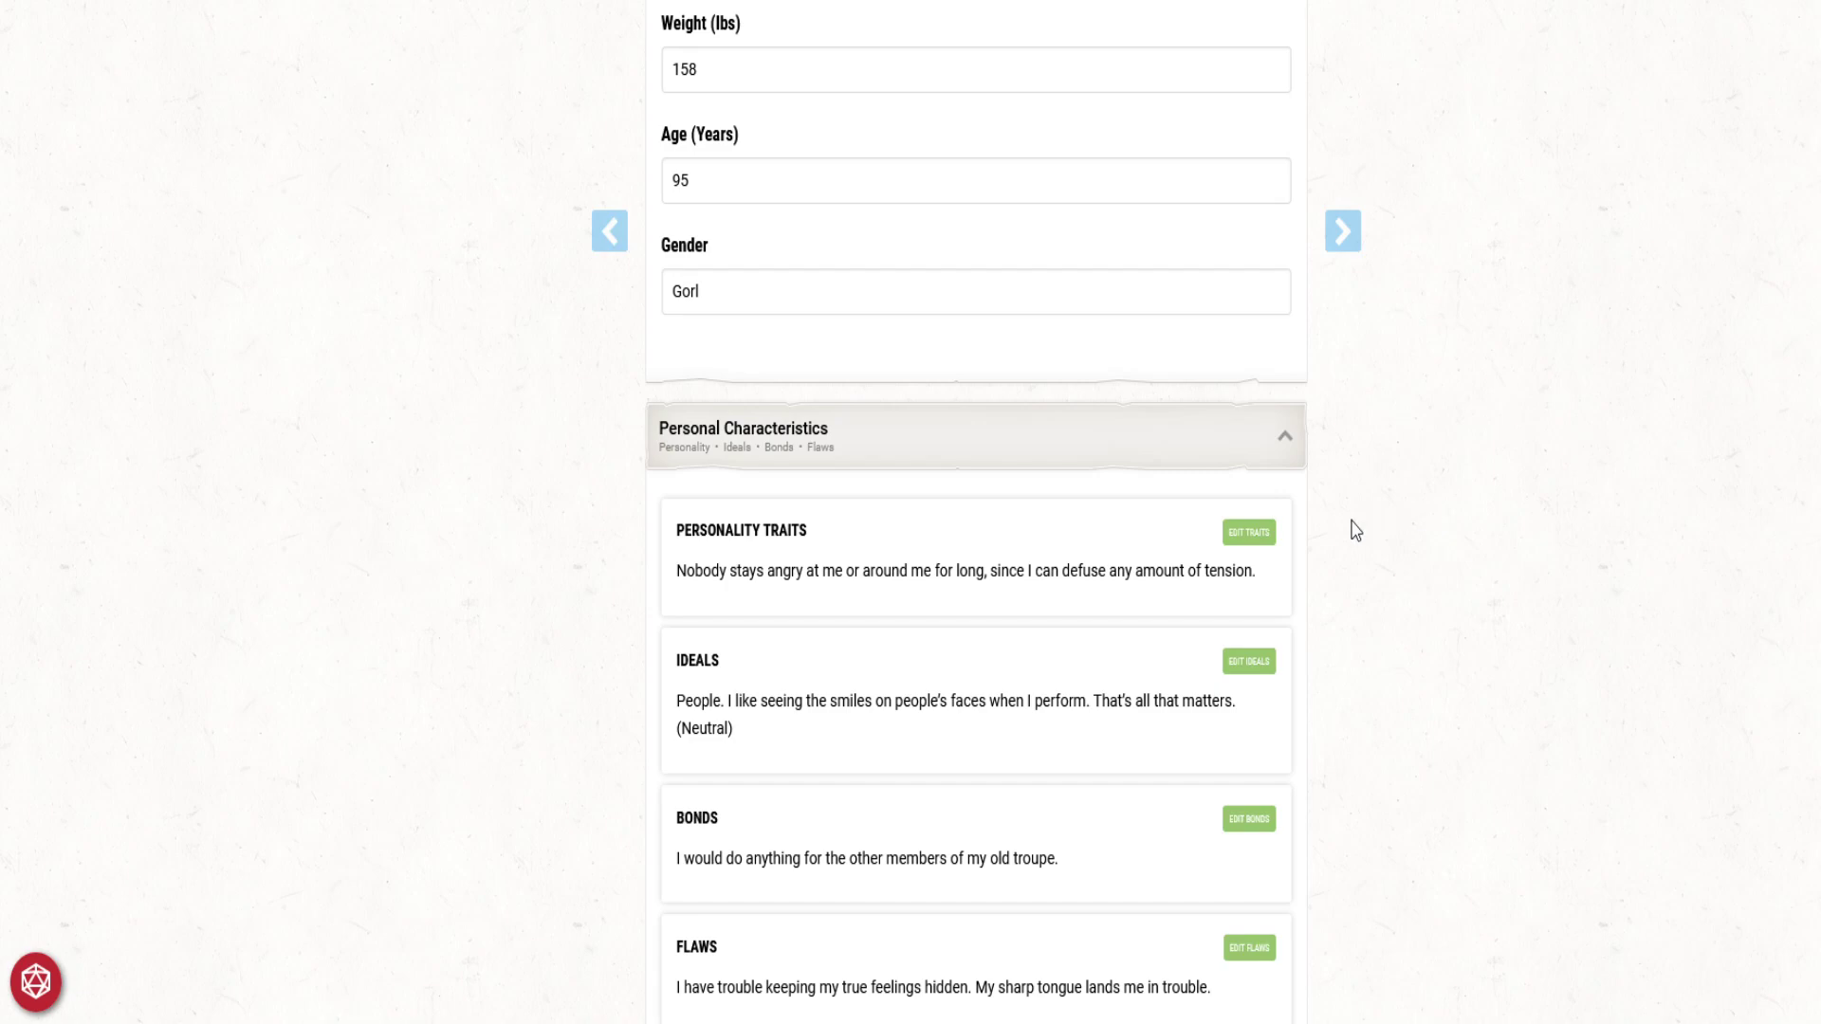
scroll(1356, 531, down, 3)
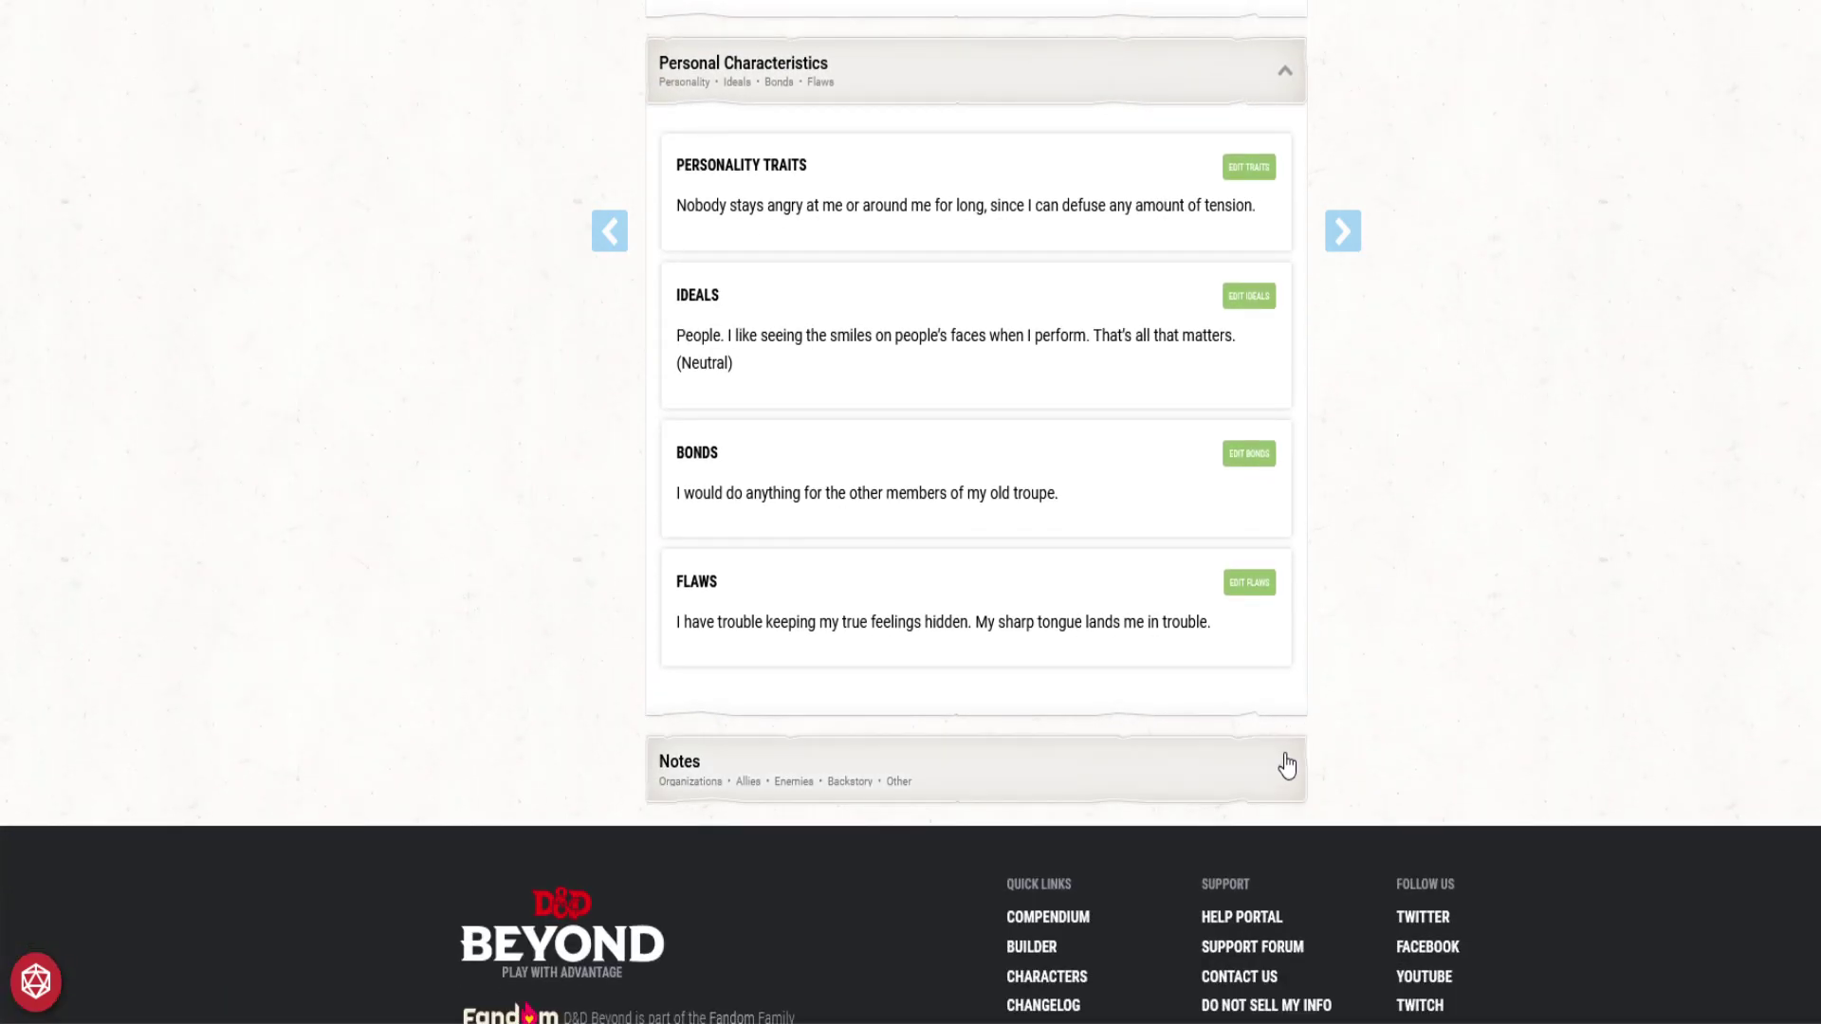
click(1295, 787)
scroll(1308, 743, down, 4)
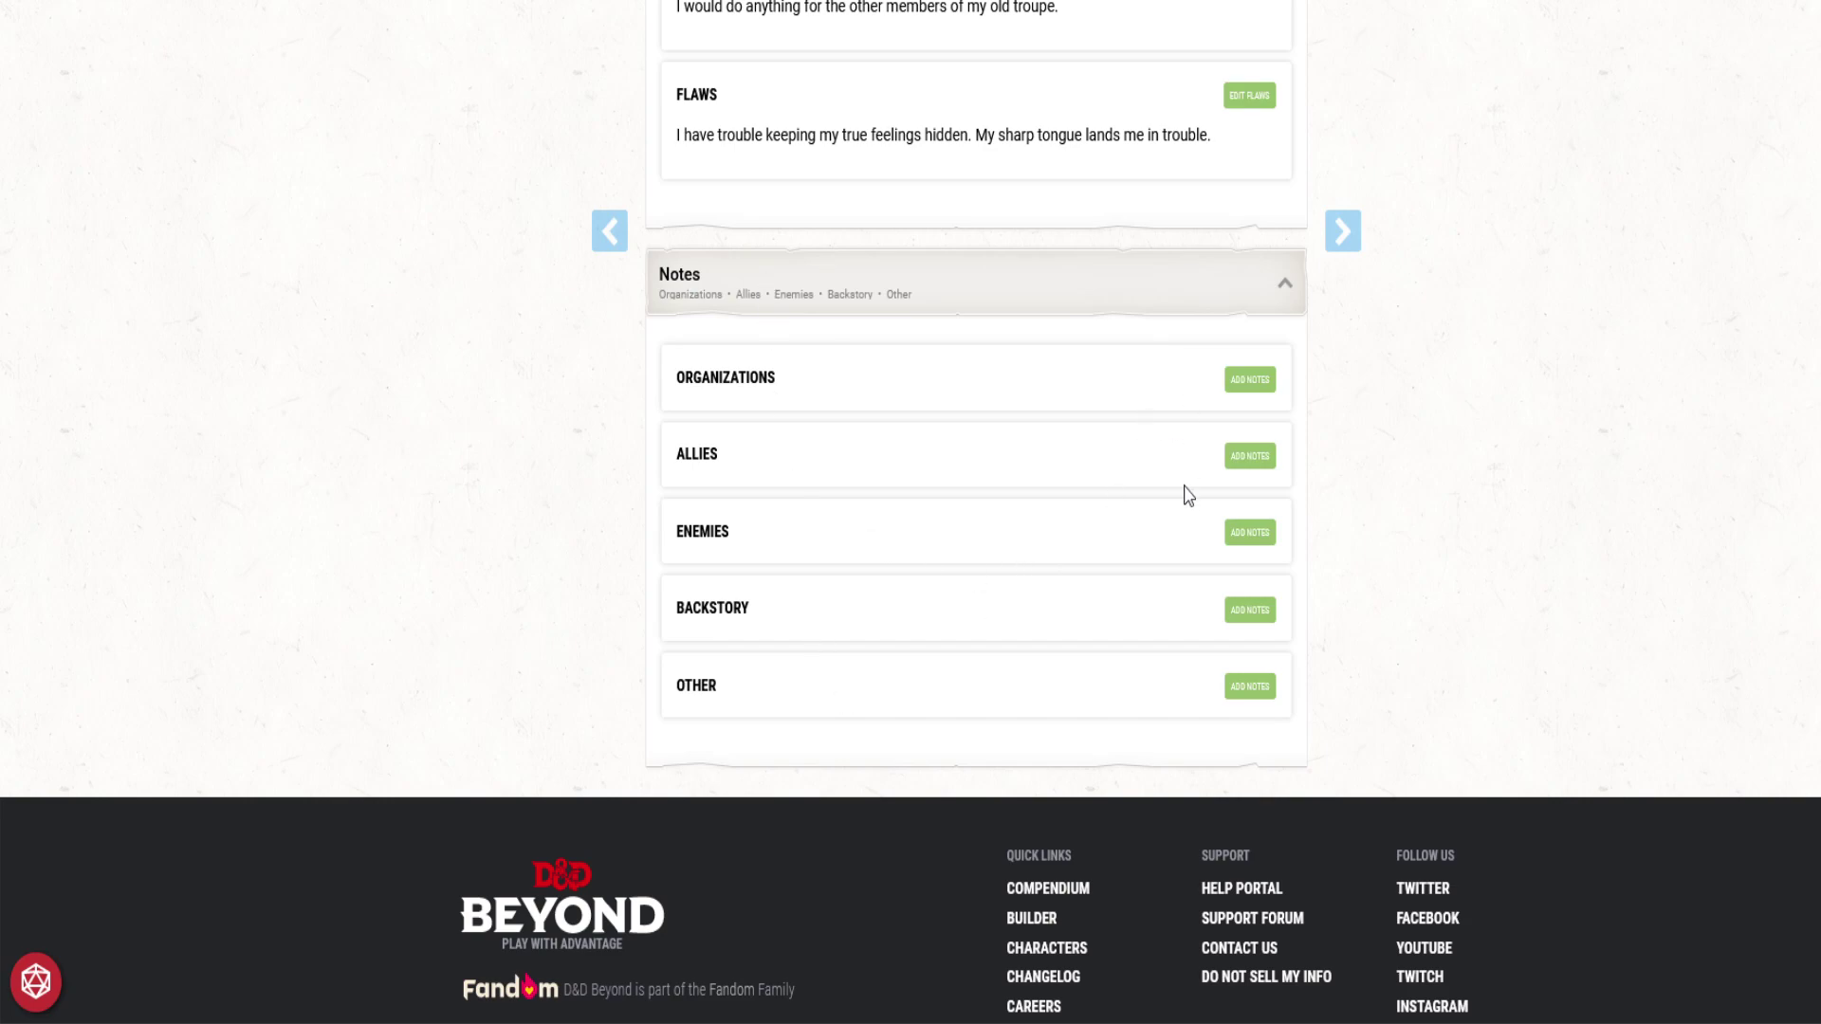
Step: Go to the equipment stage and choose Equipment rather than Gold as the starting option
click(1343, 232)
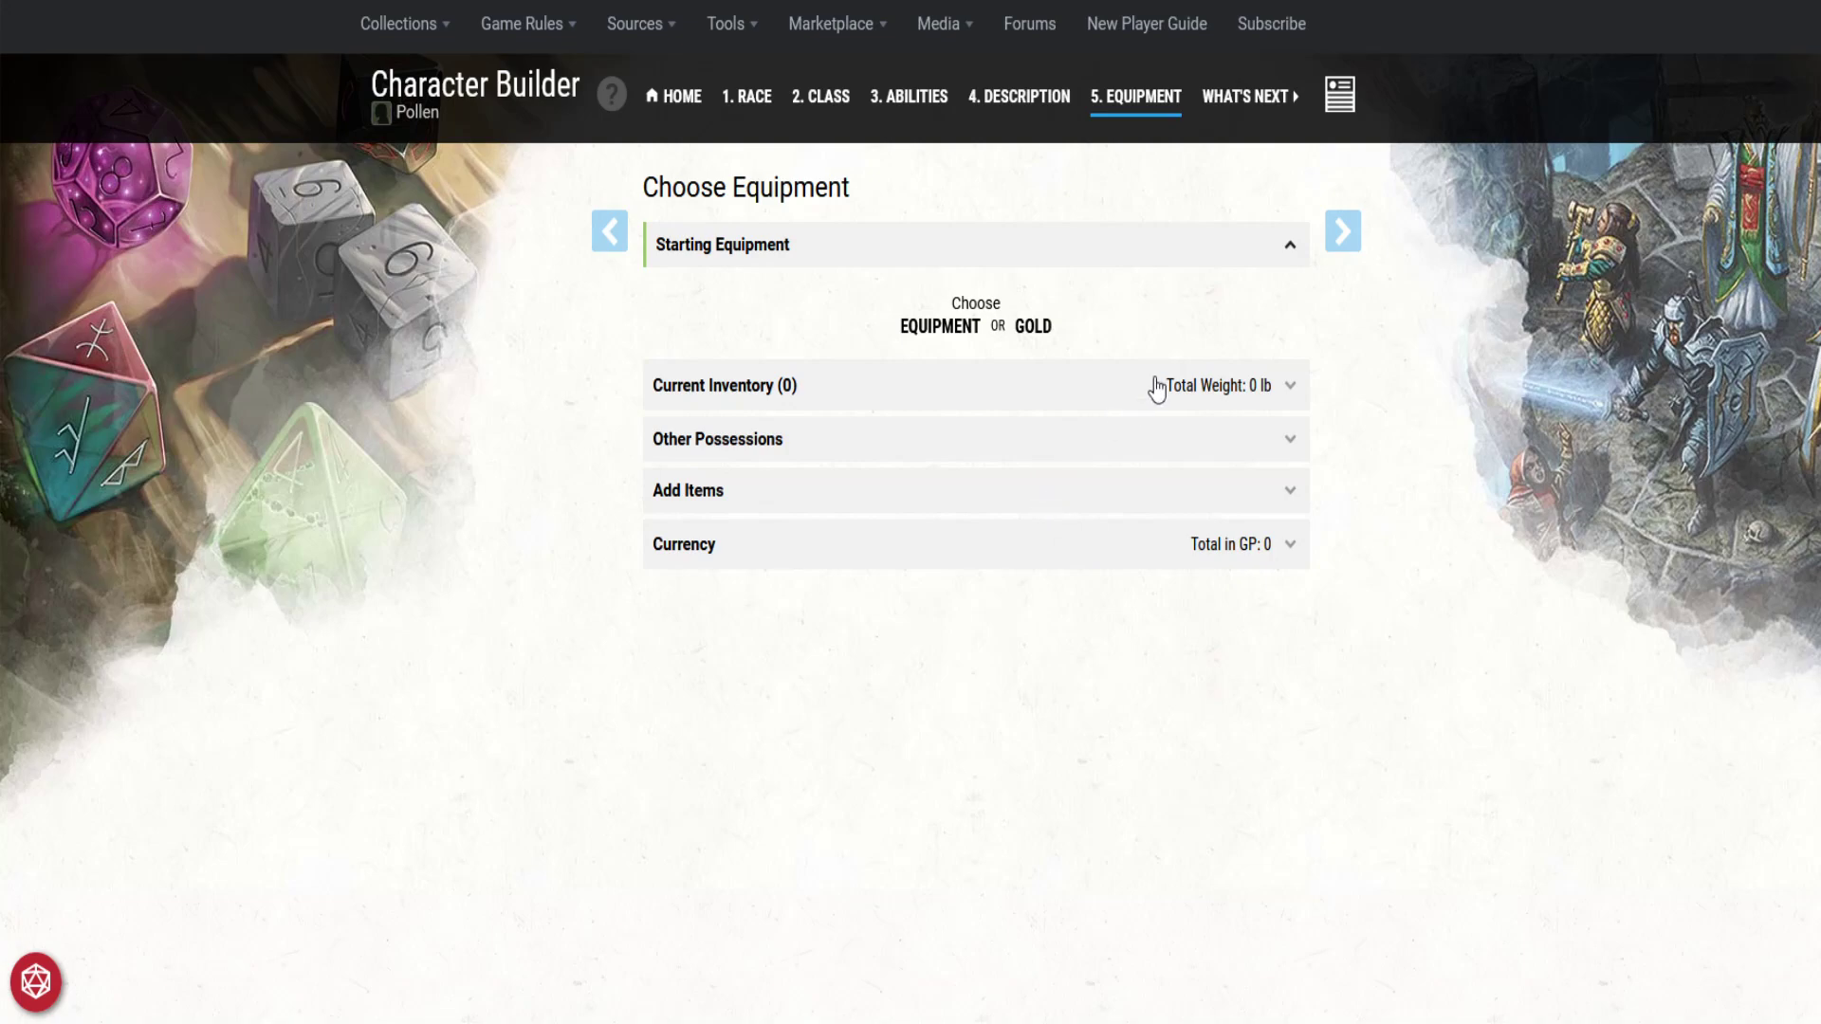
click(1289, 252)
click(1291, 250)
double_click(858, 252)
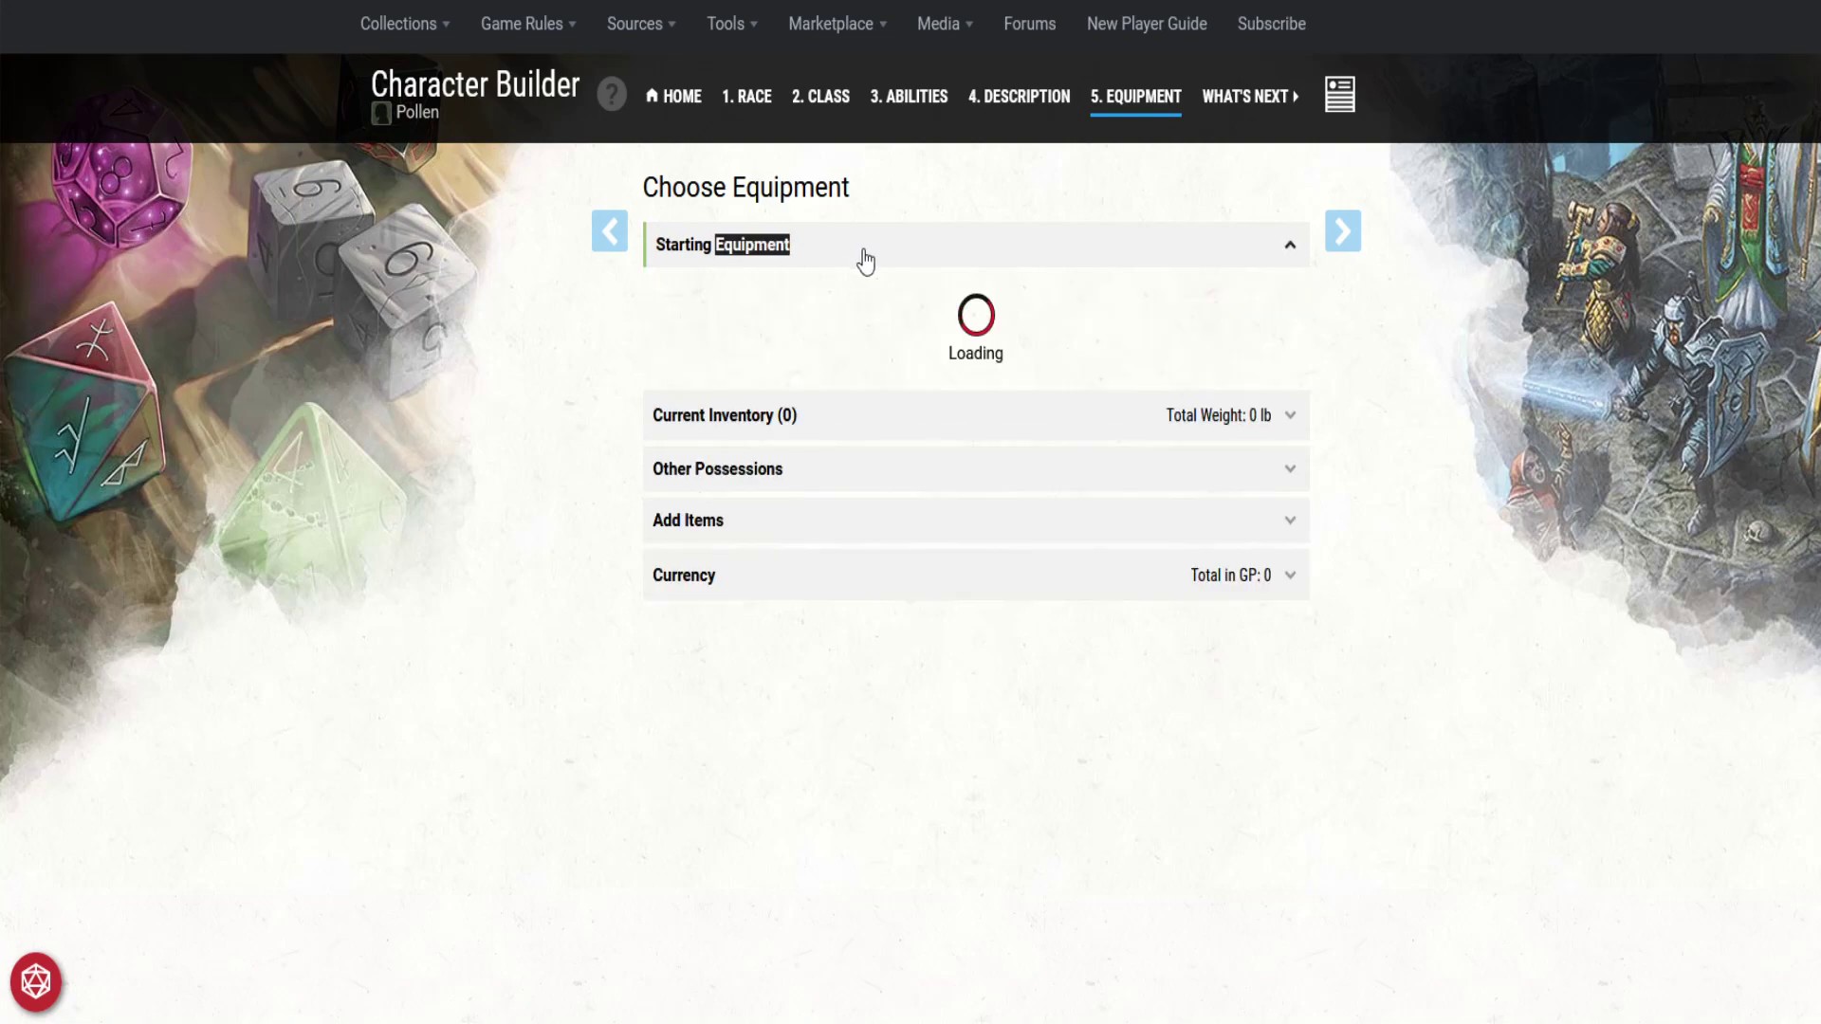
click(1419, 425)
click(934, 332)
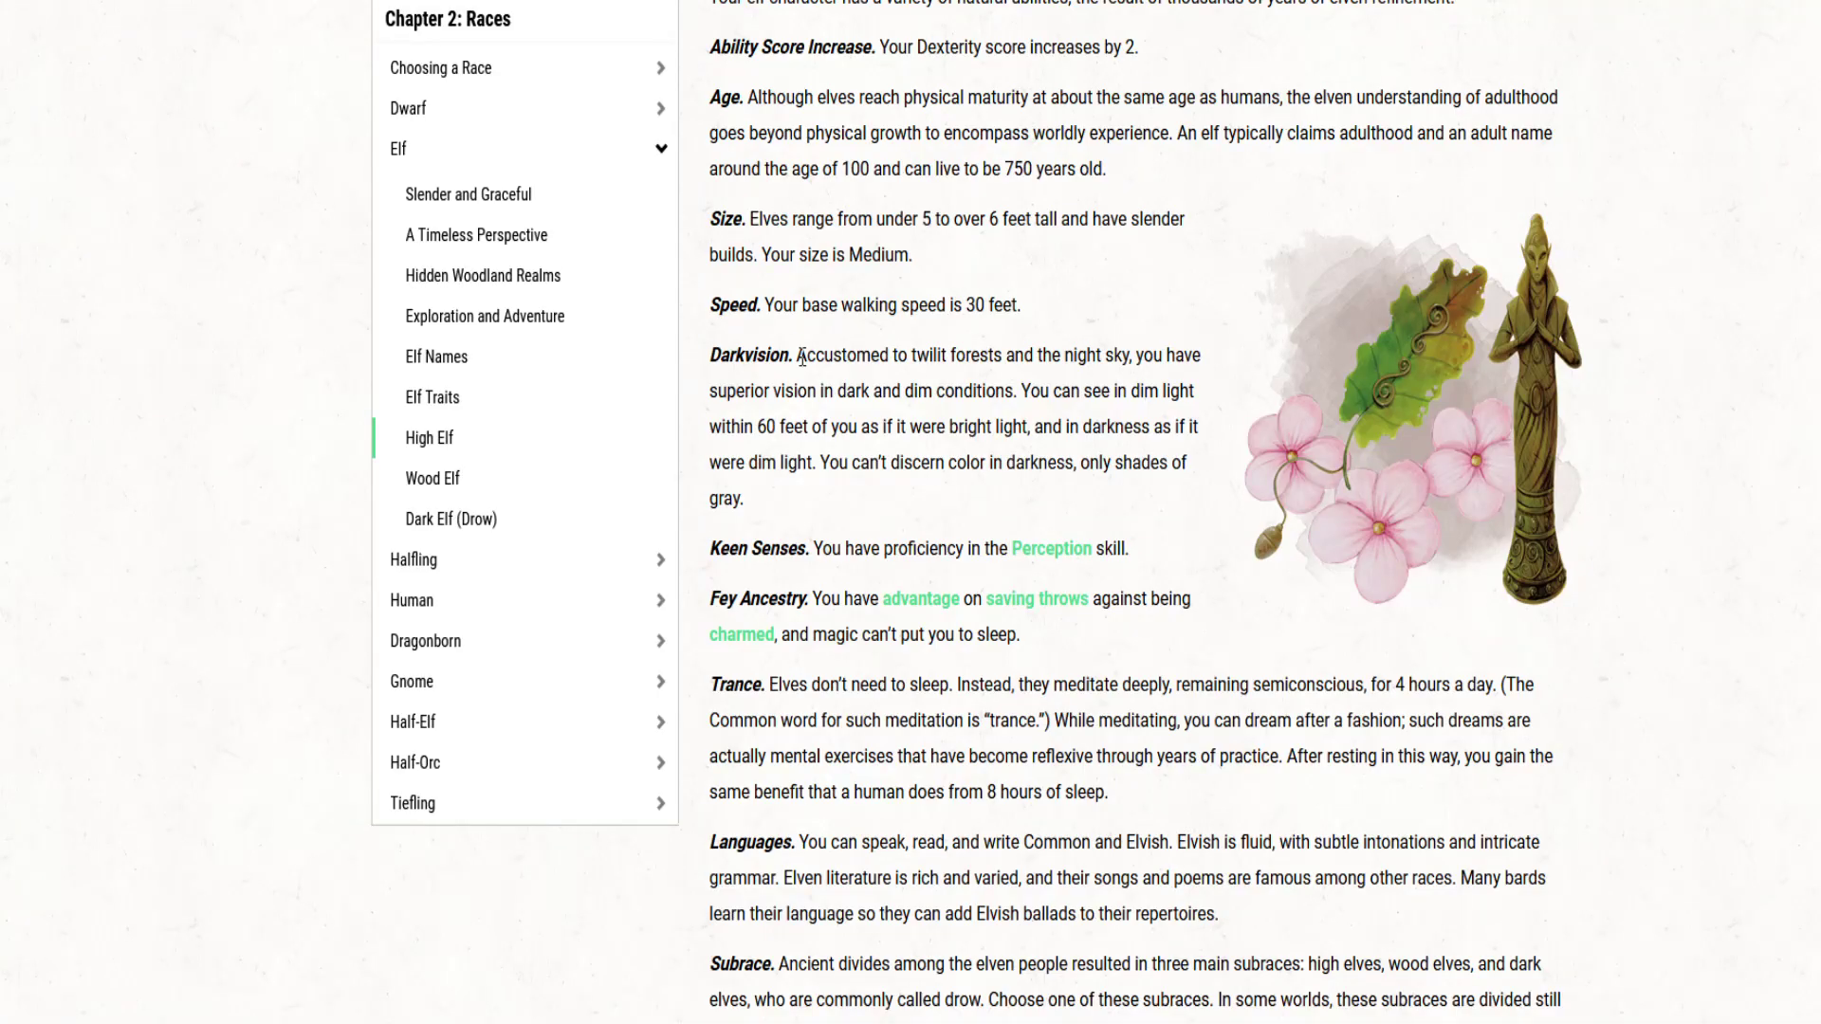
Step: Return to the Player's Handbook contents and read the simple weapons table in the Weapons section of the Equipment chapter
scroll(958, 315, up, 10)
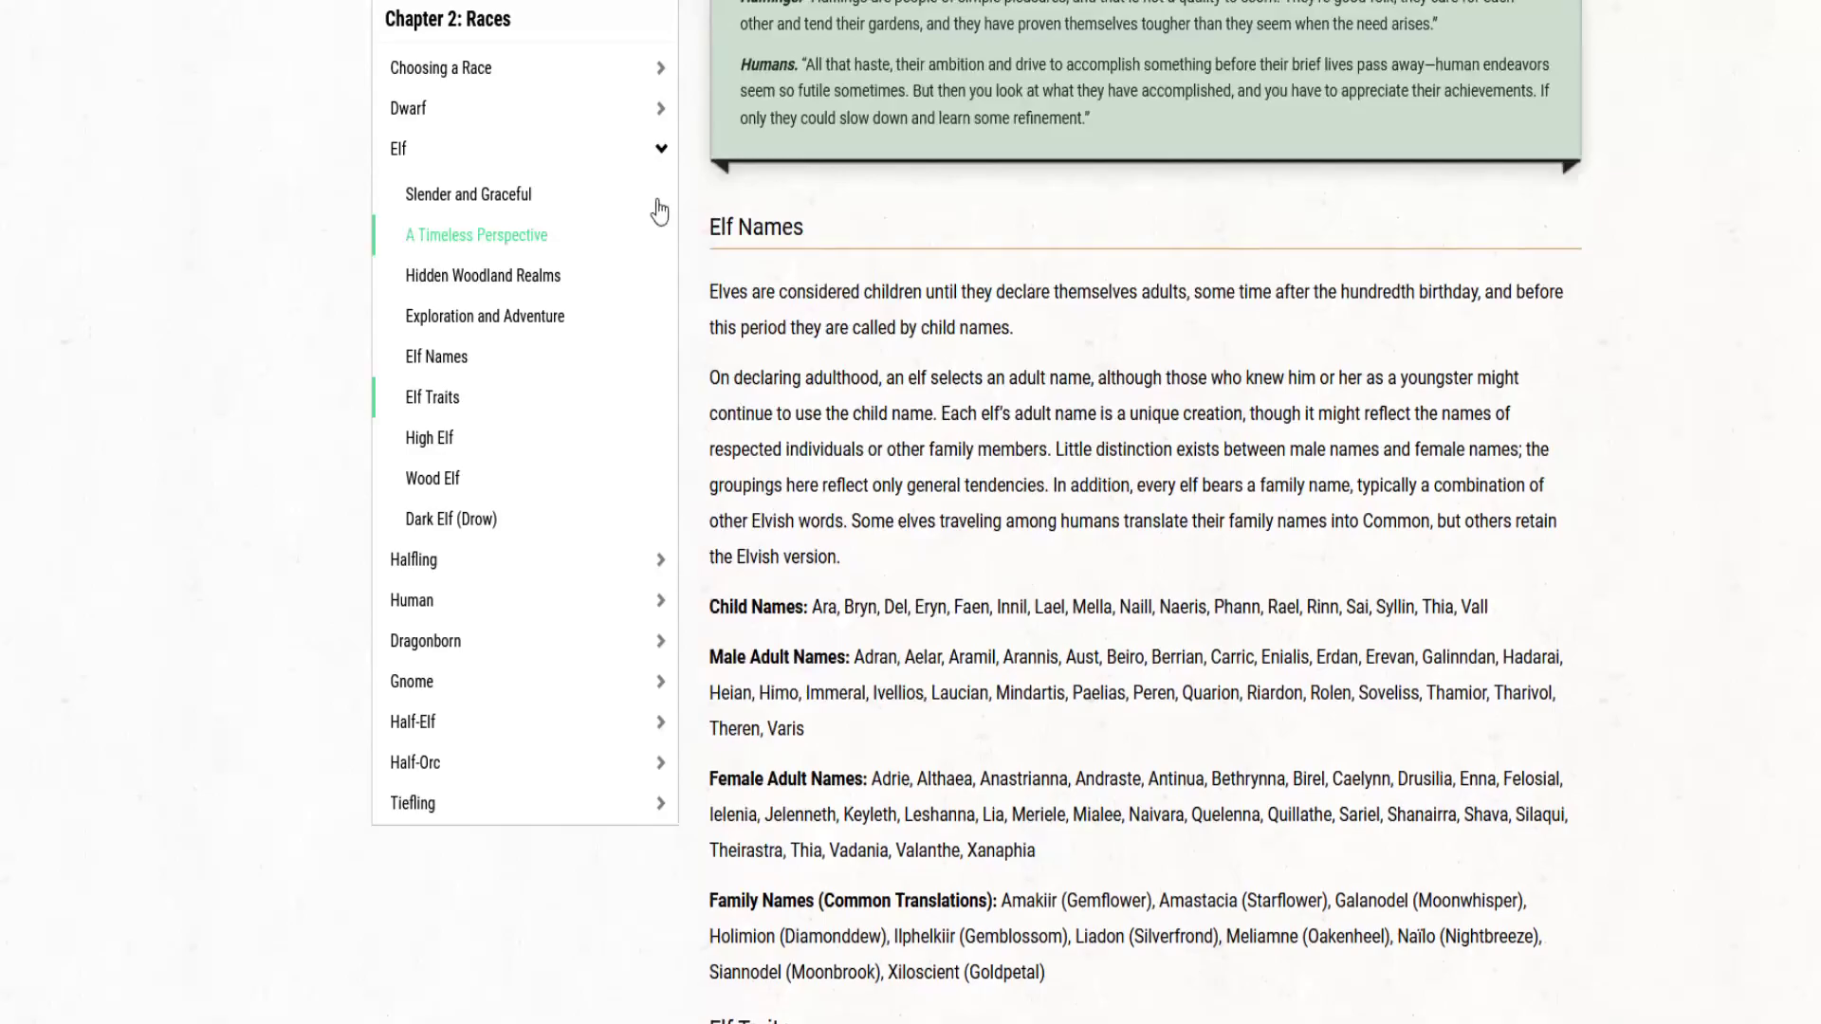
scroll(958, 316, up, 20)
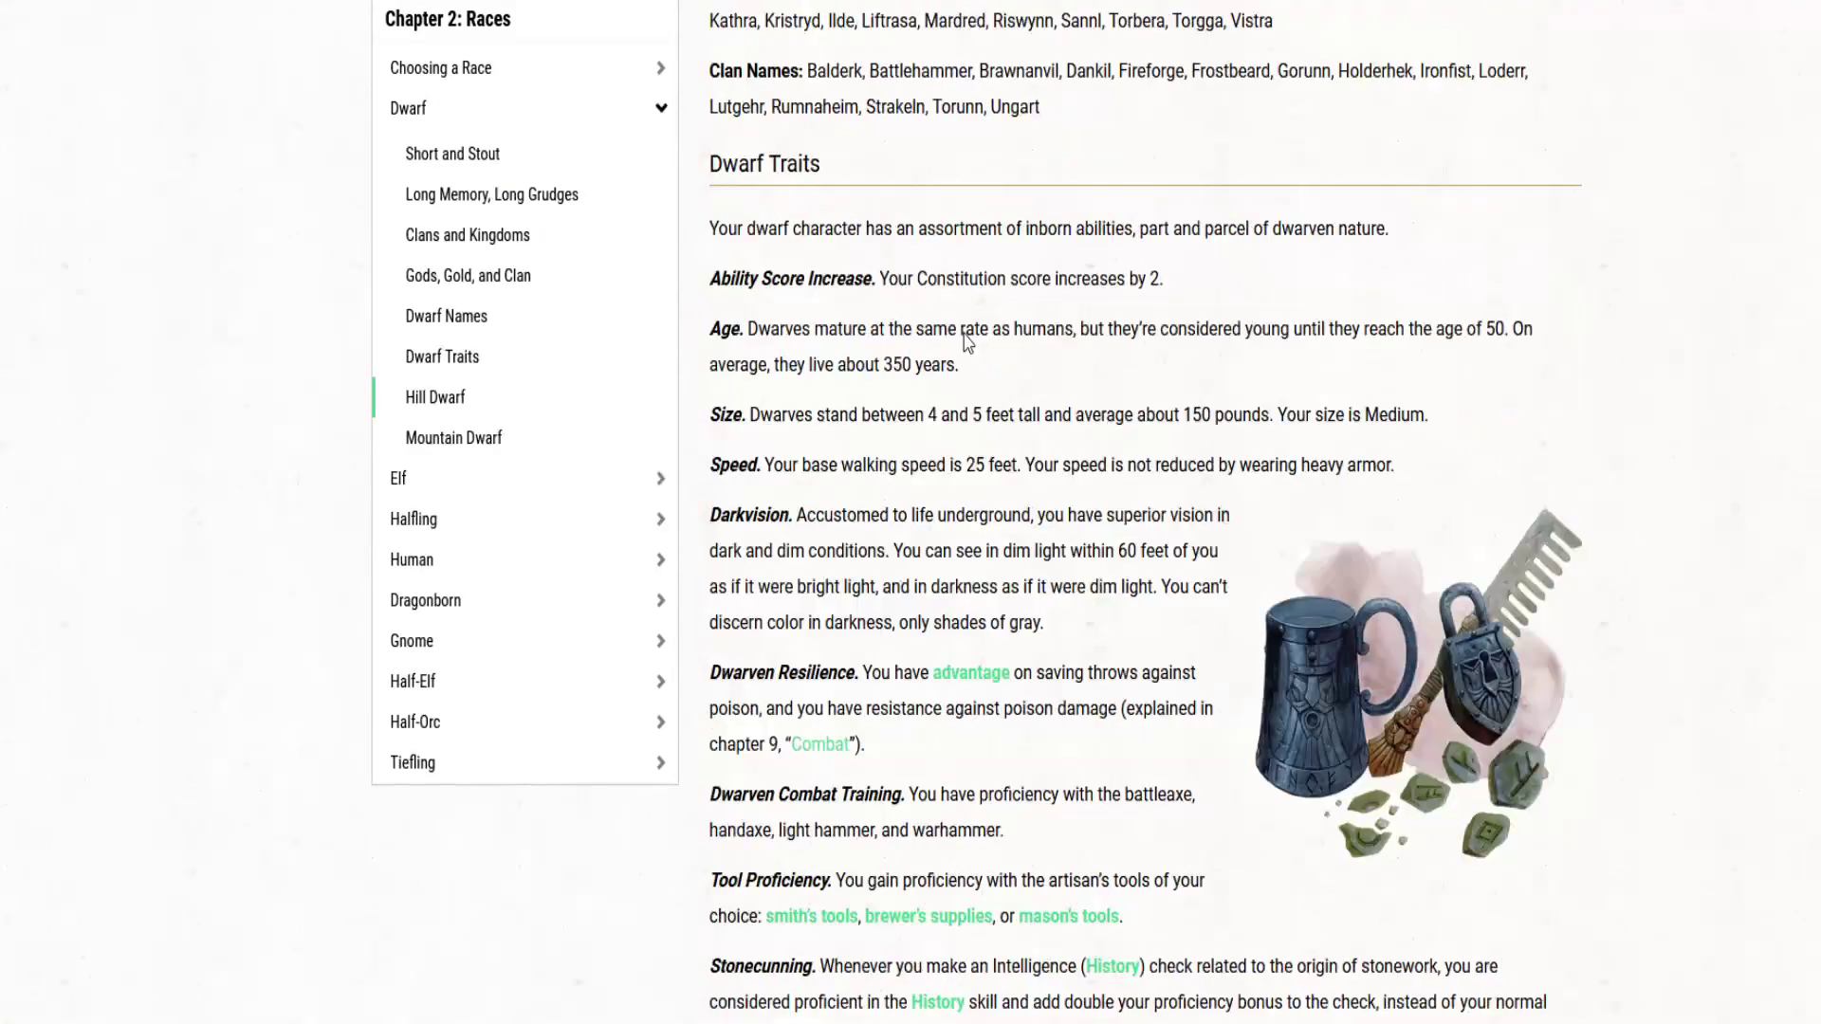
scroll(944, 390, up, 15)
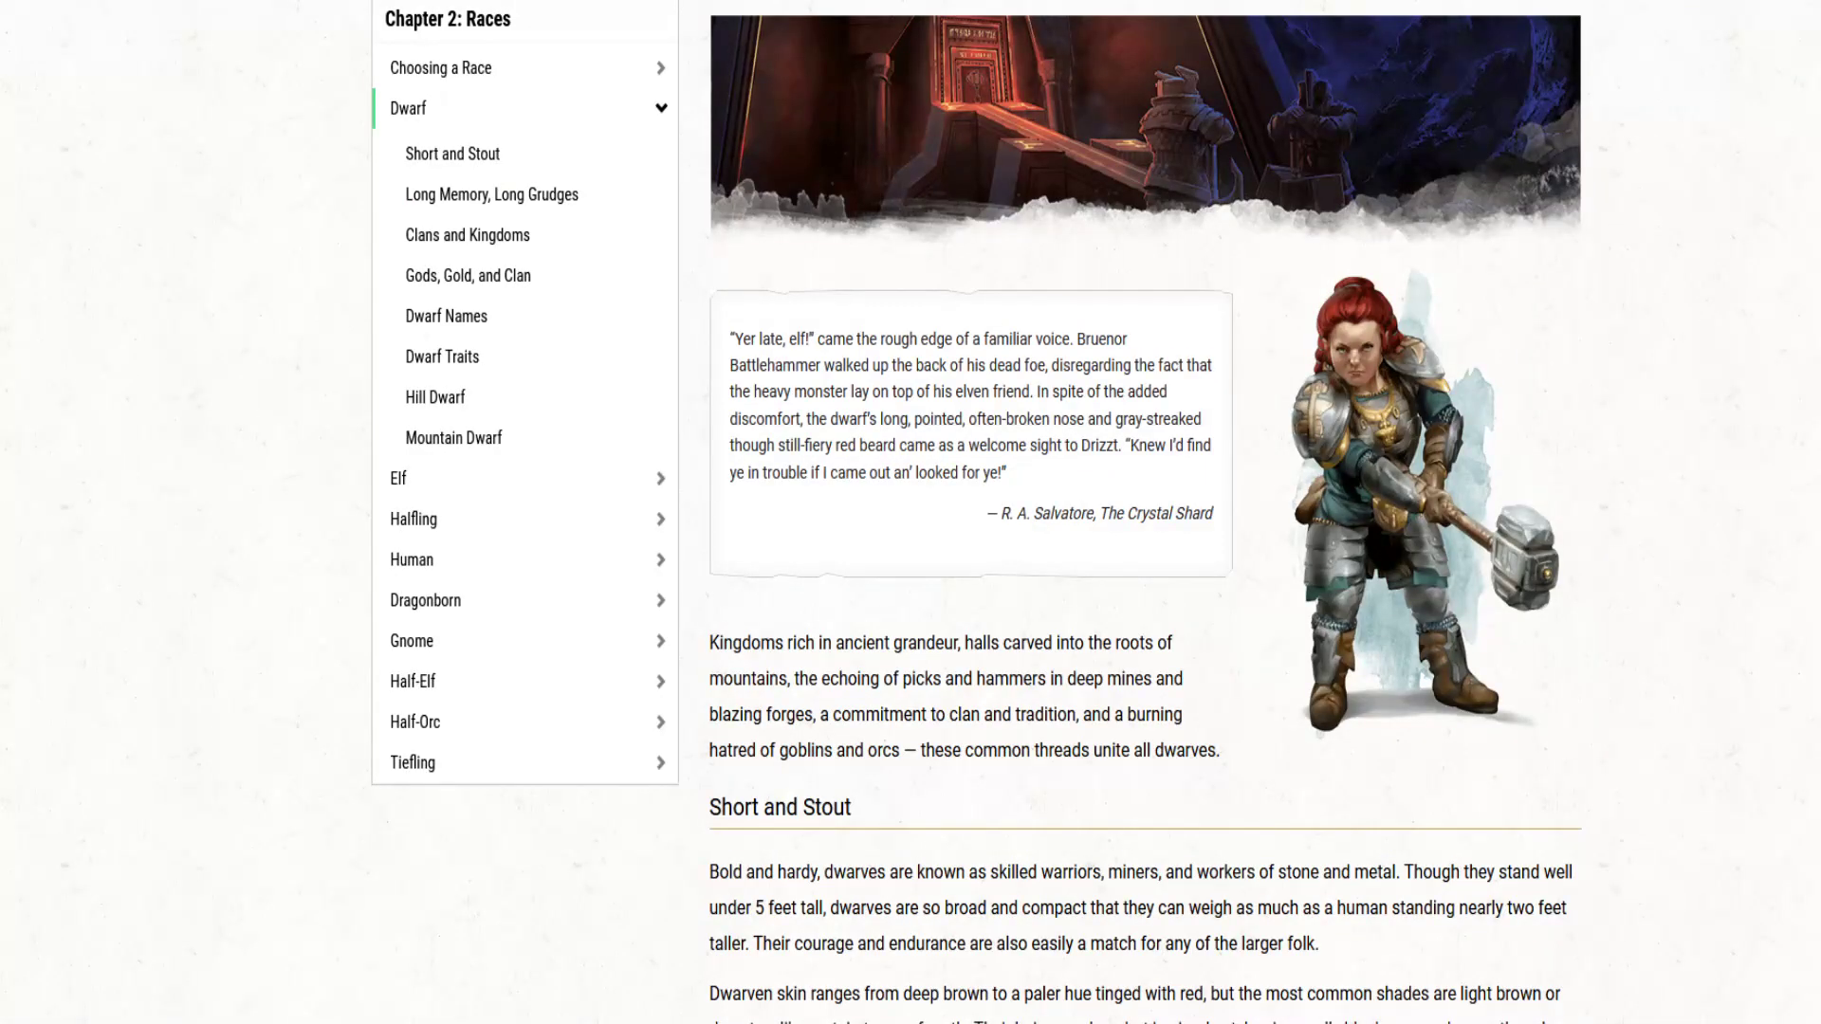
scroll(943, 390, up, 5)
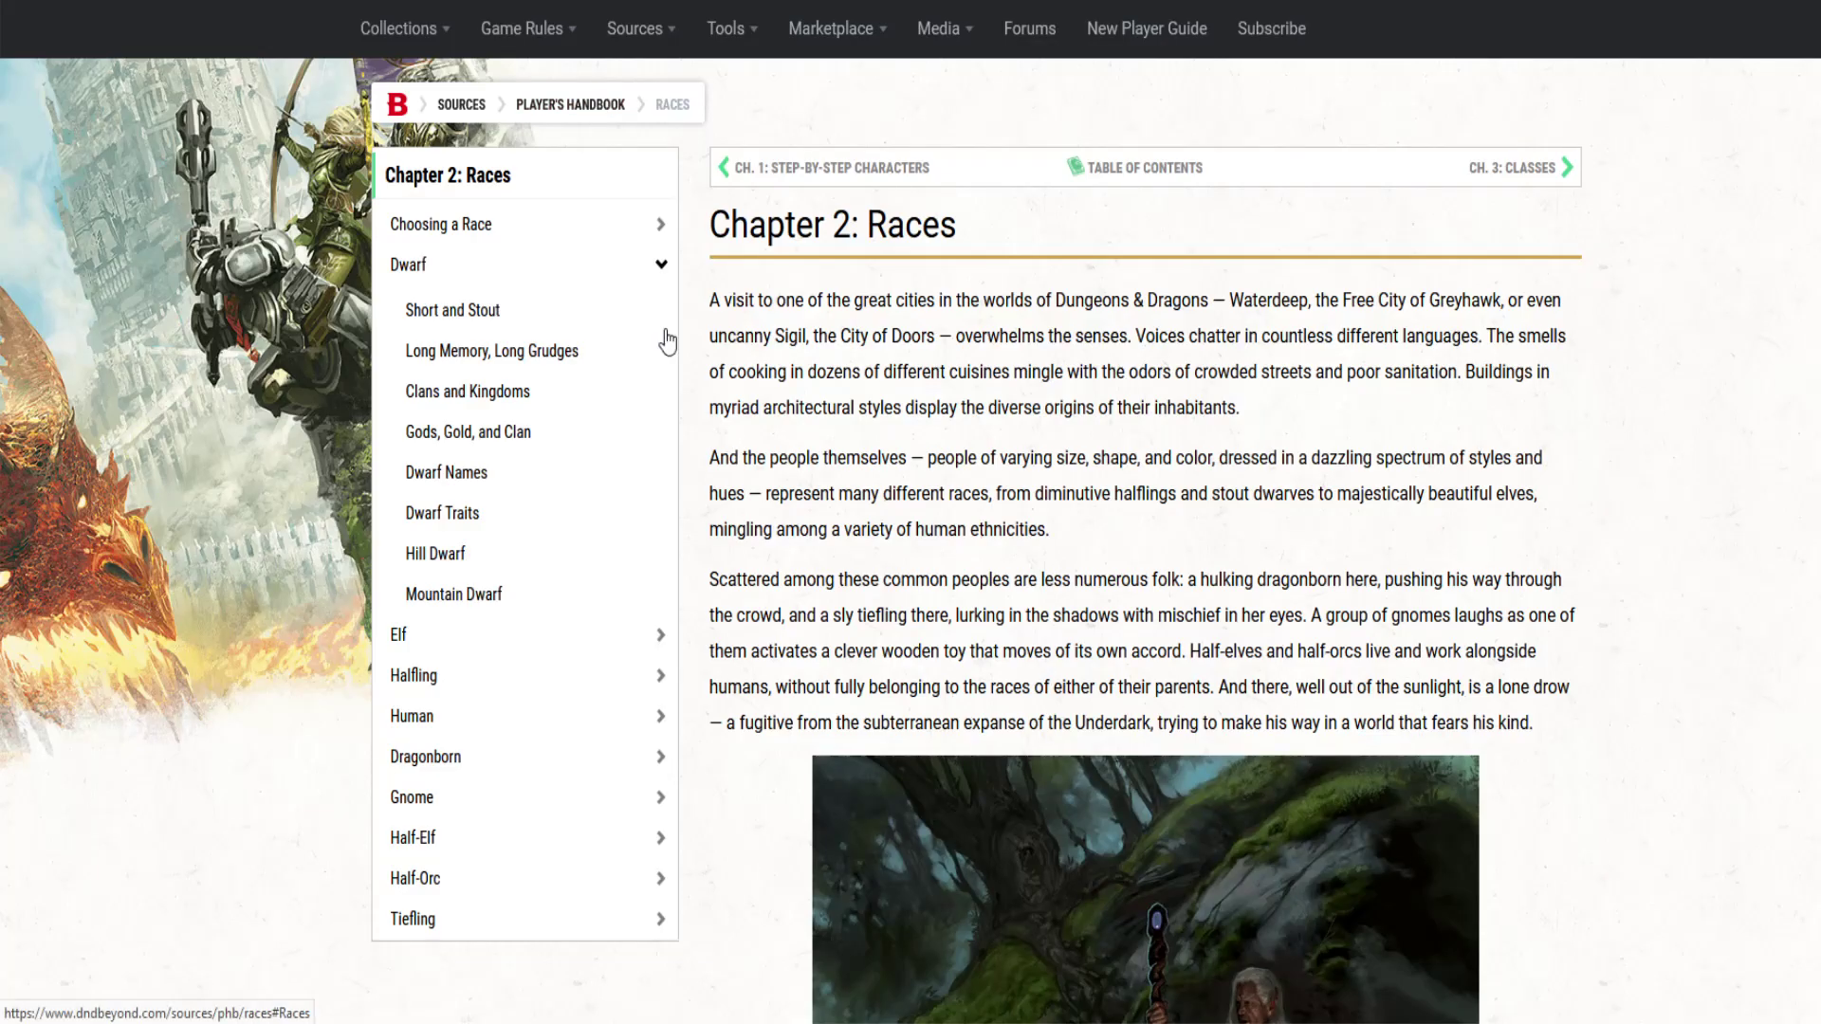
key(alt+Left)
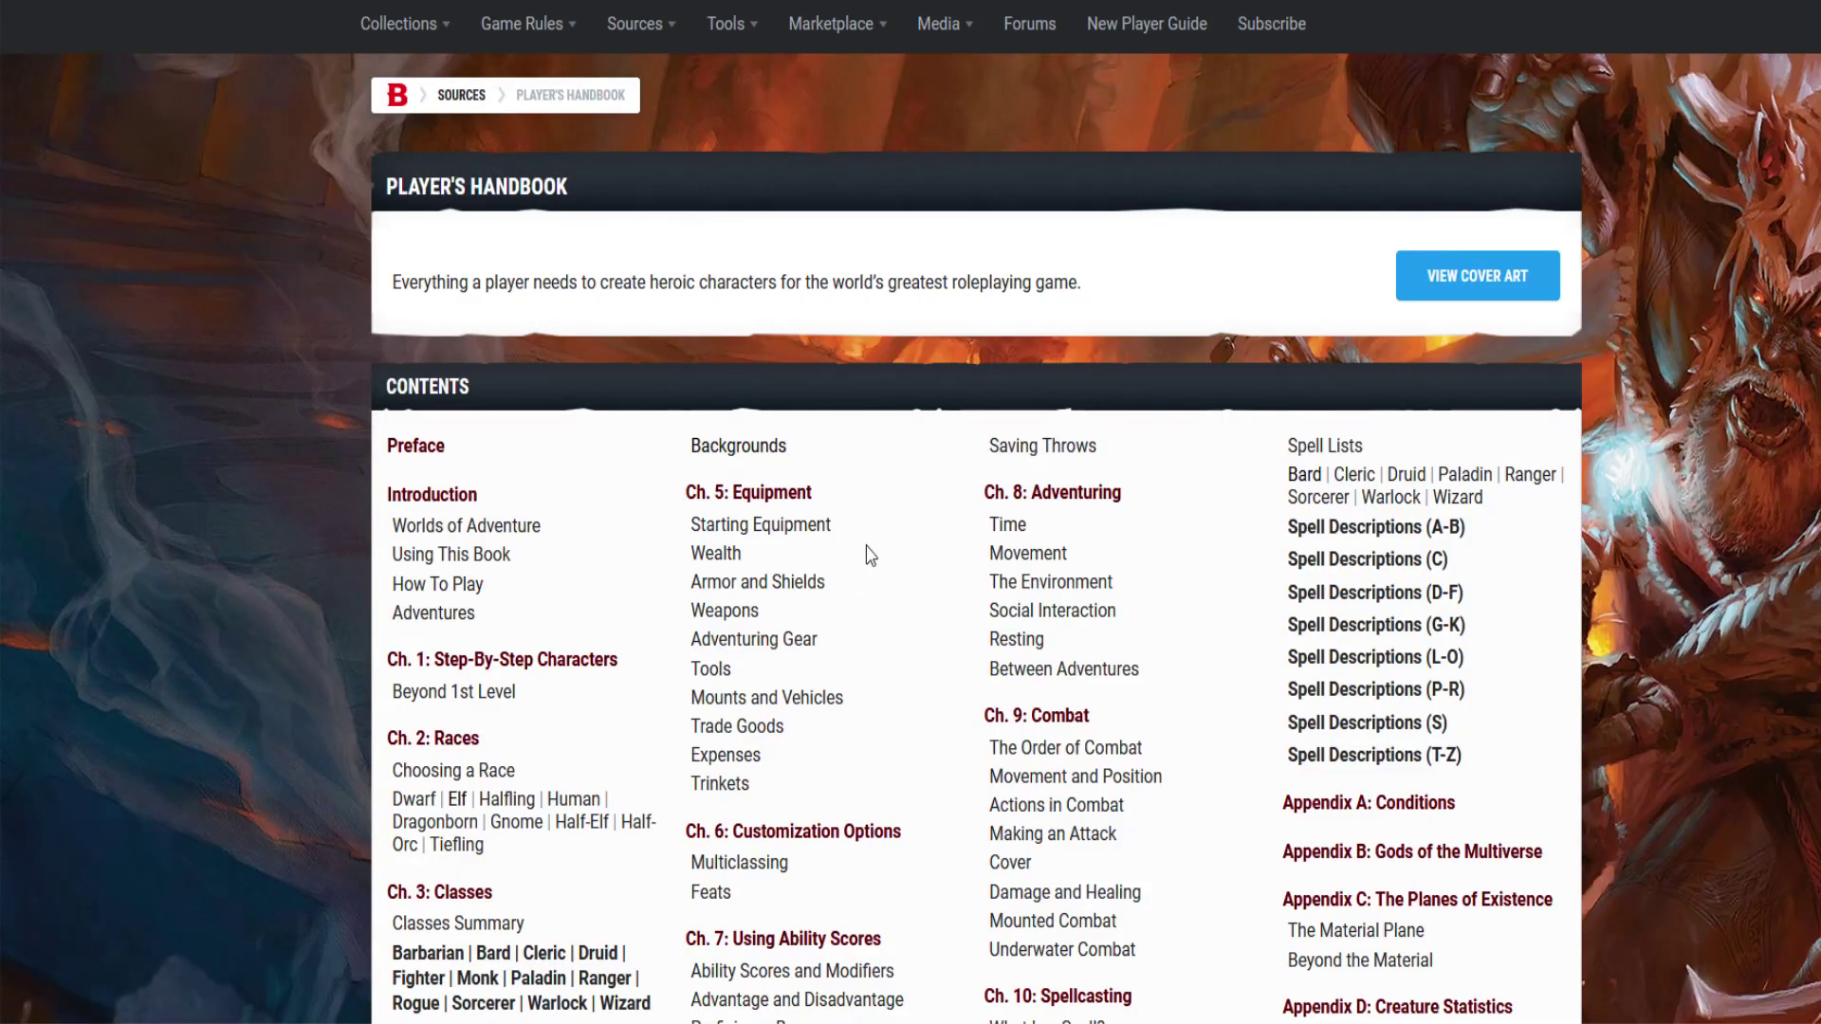
click(725, 609)
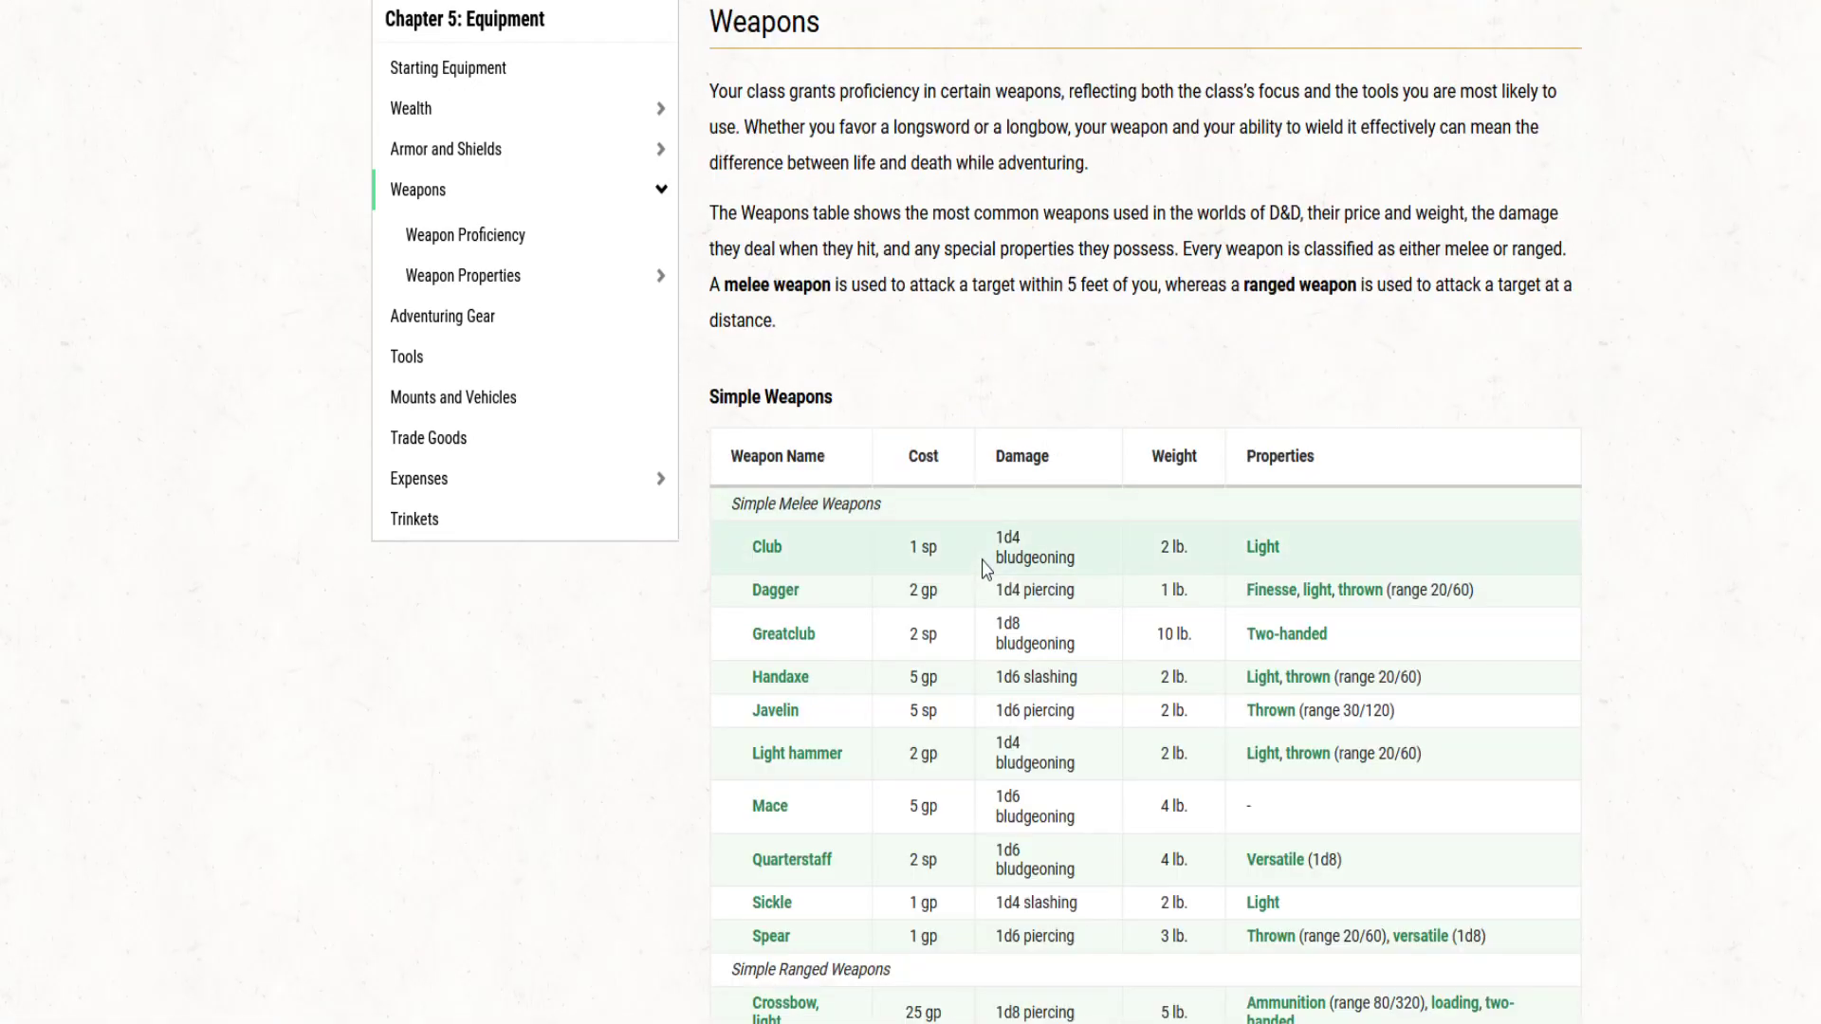
scroll(986, 569, down, 4)
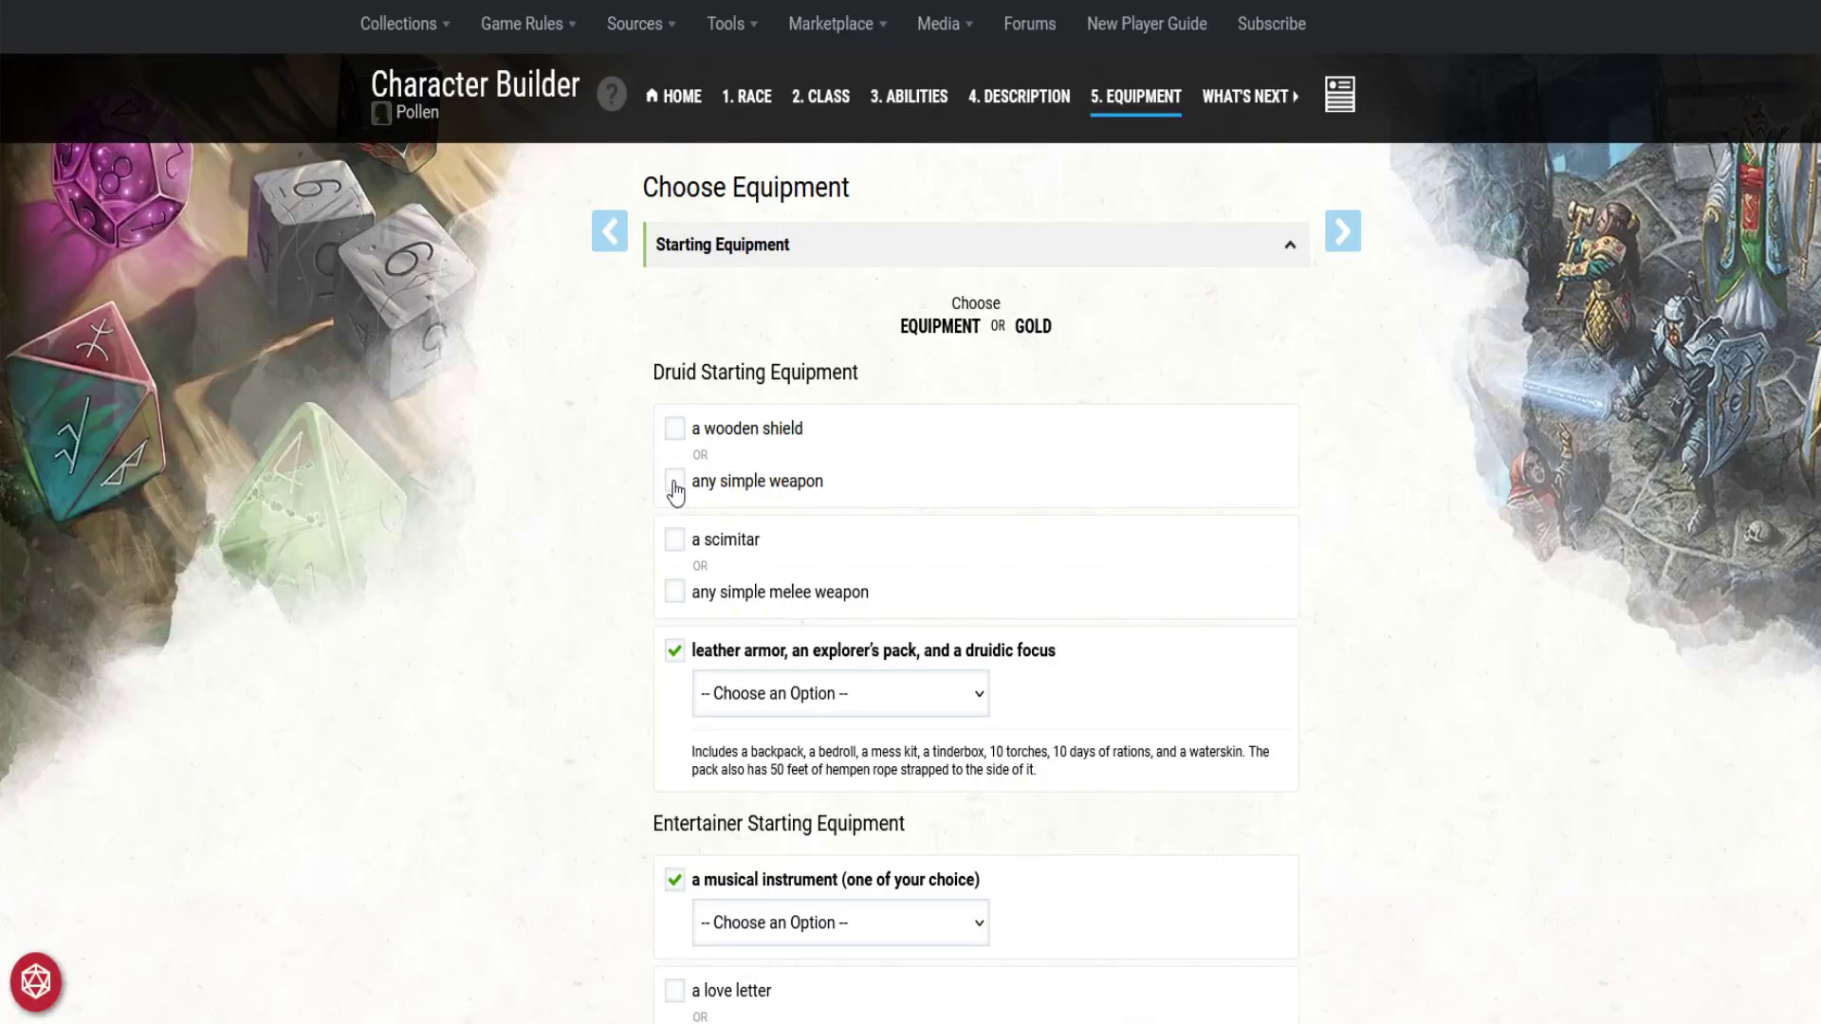
Step: In the Druid starting equipment, choose a Dagger as the simple weapon and a Spear as the simple melee weapon
click(674, 481)
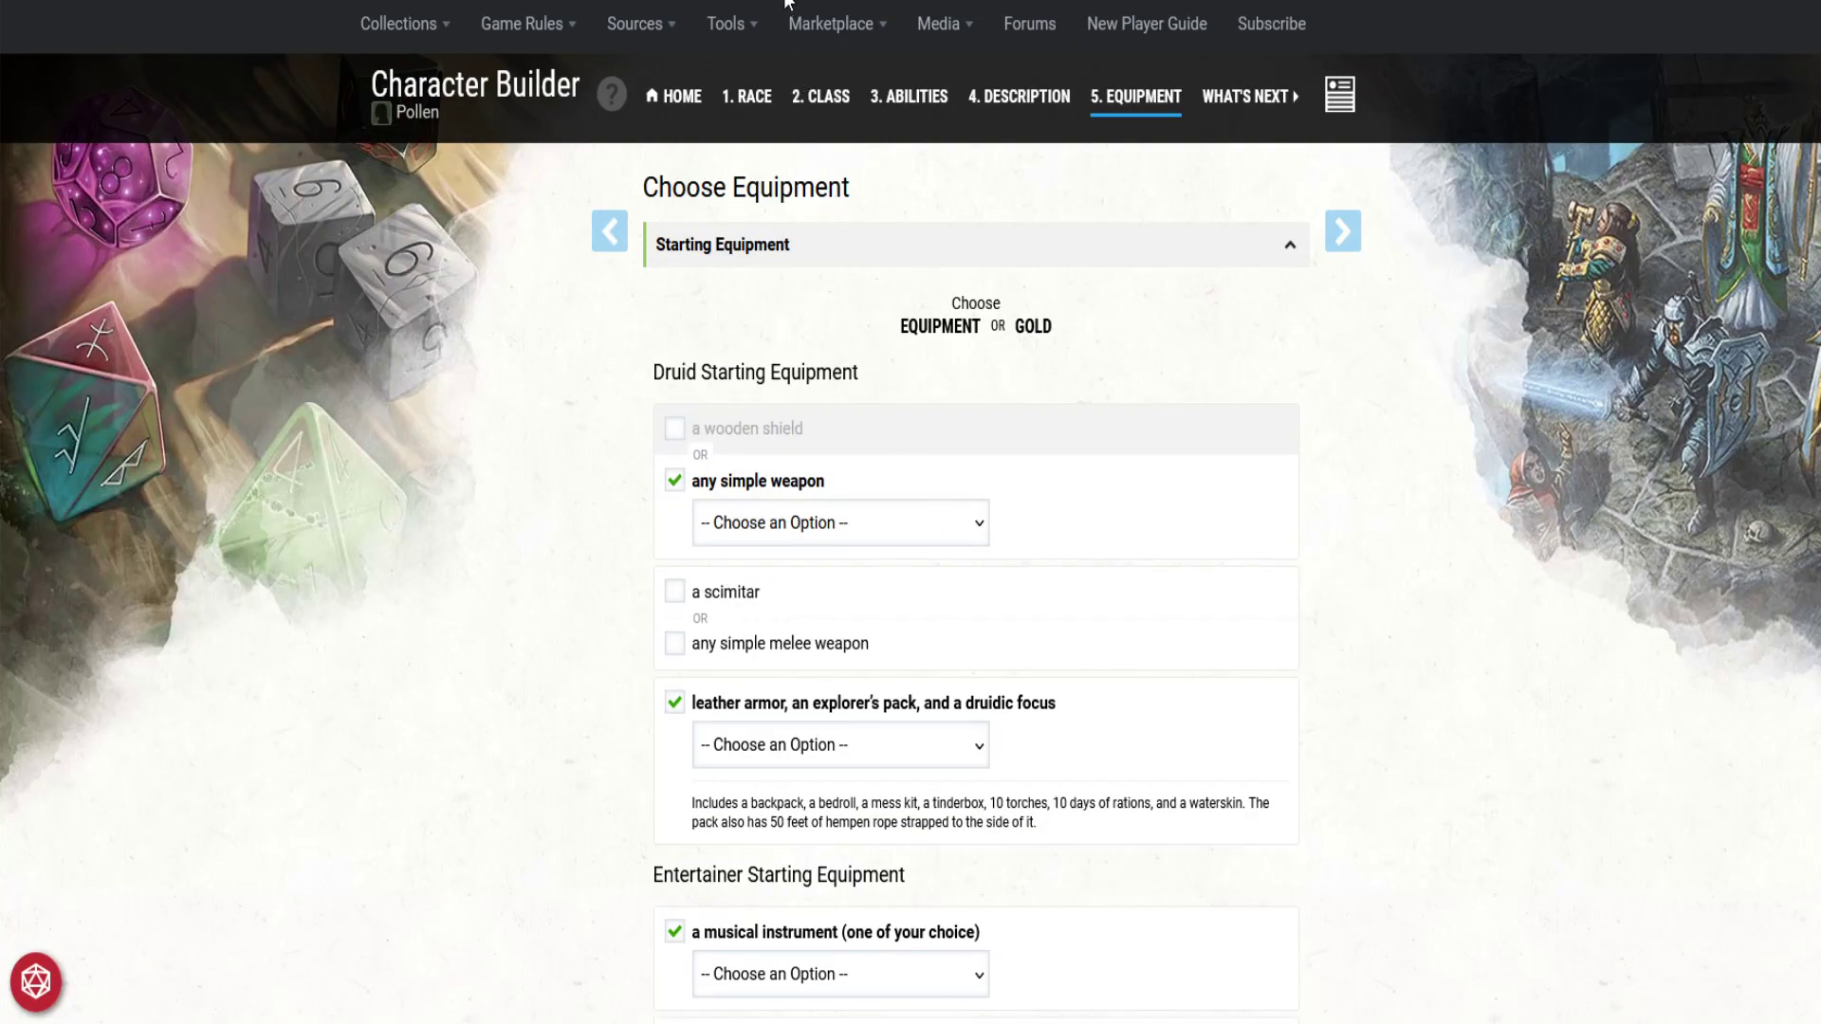
key(d)
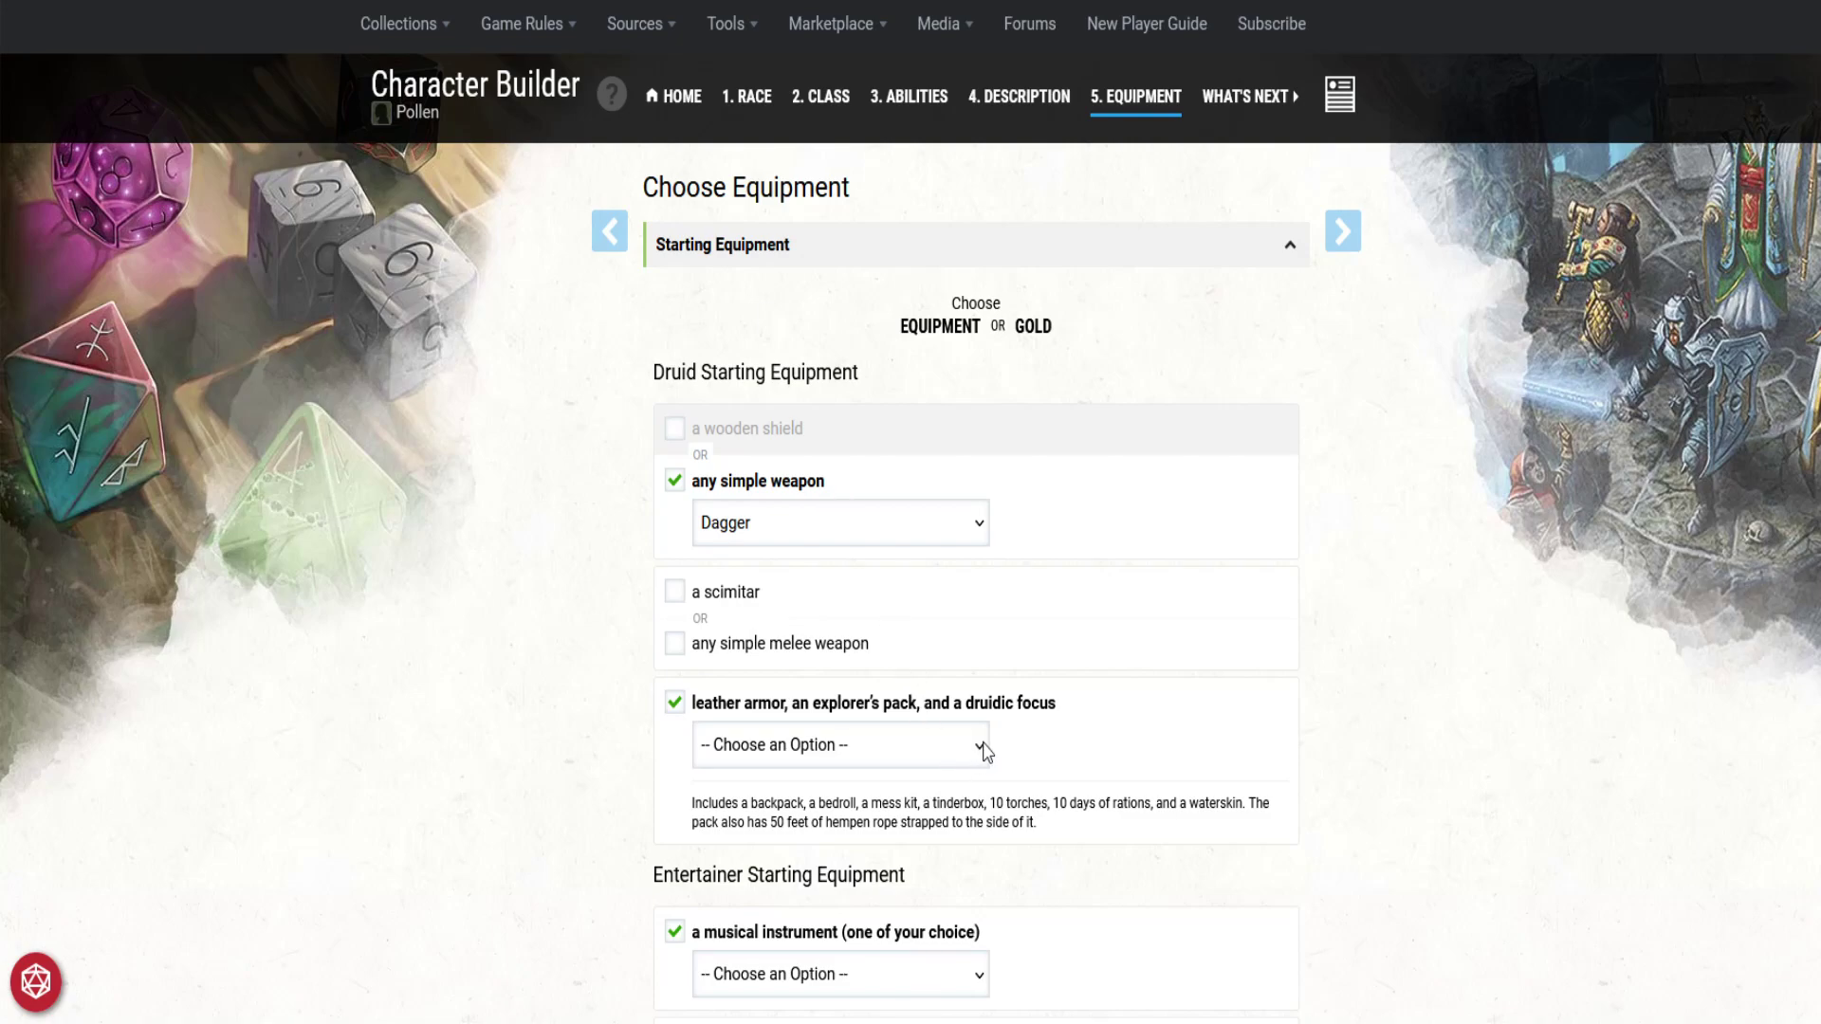
click(675, 643)
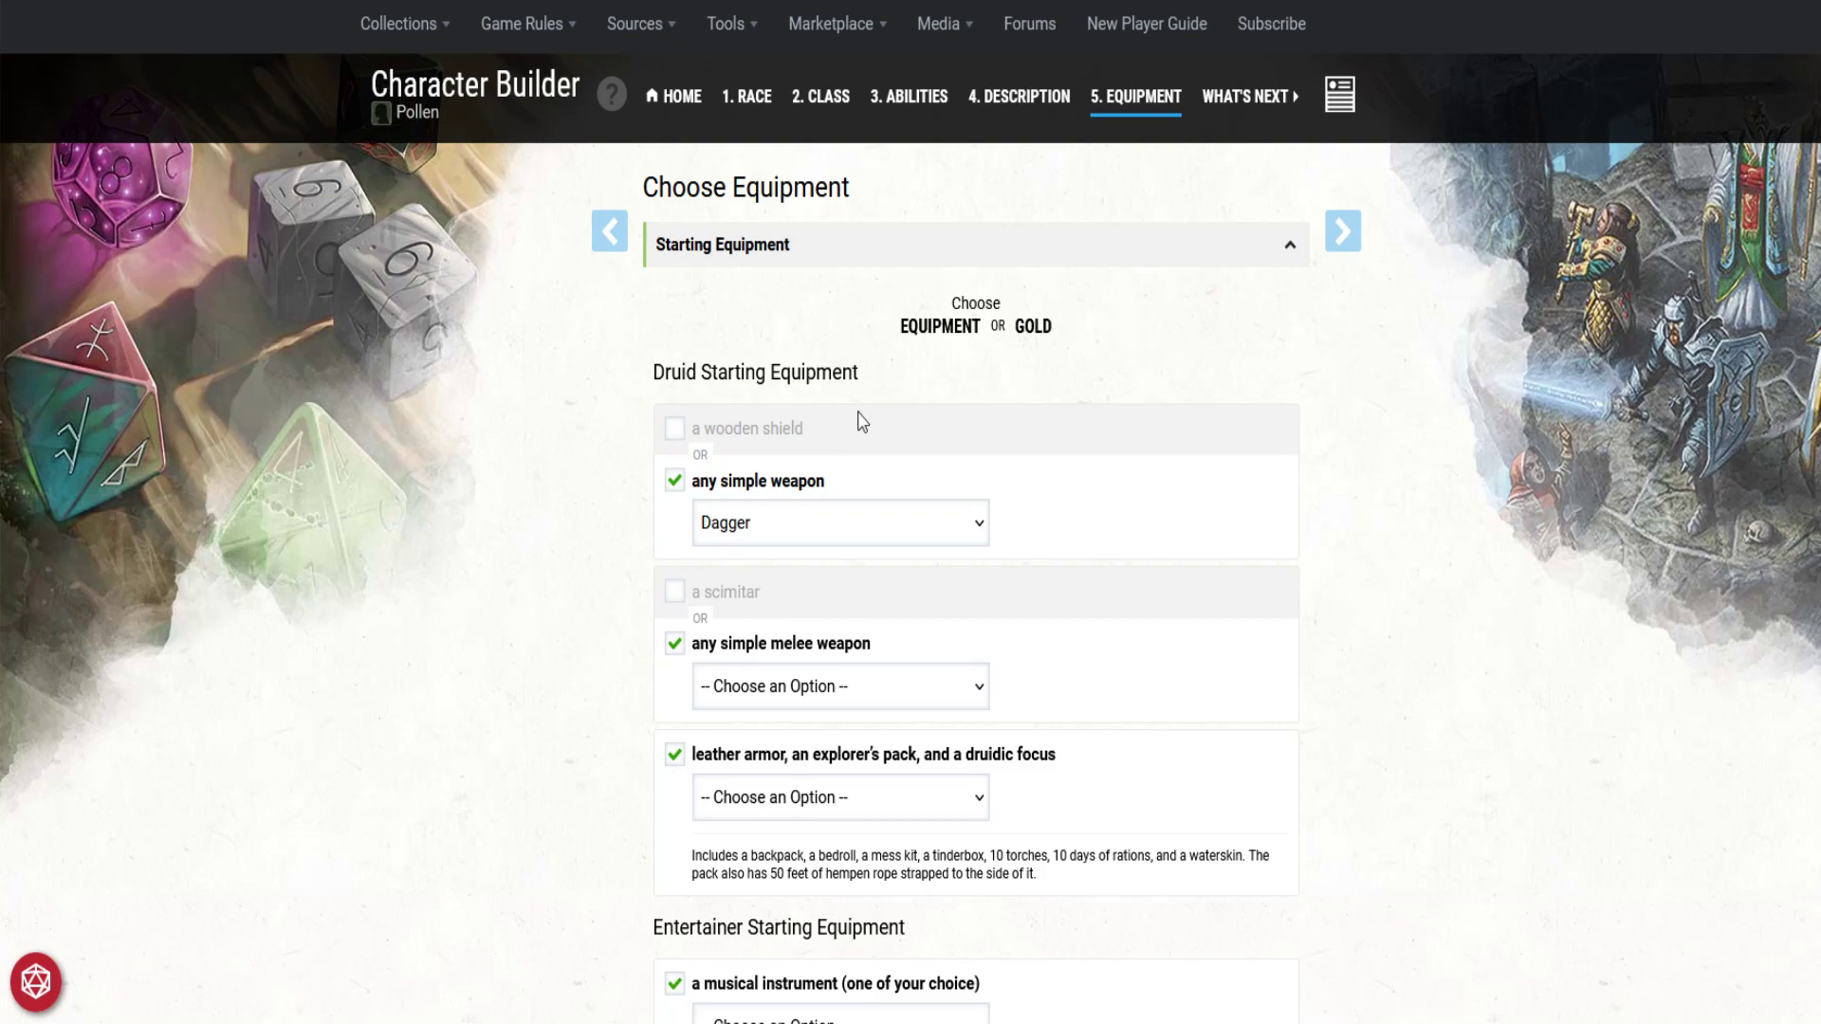
click(853, 610)
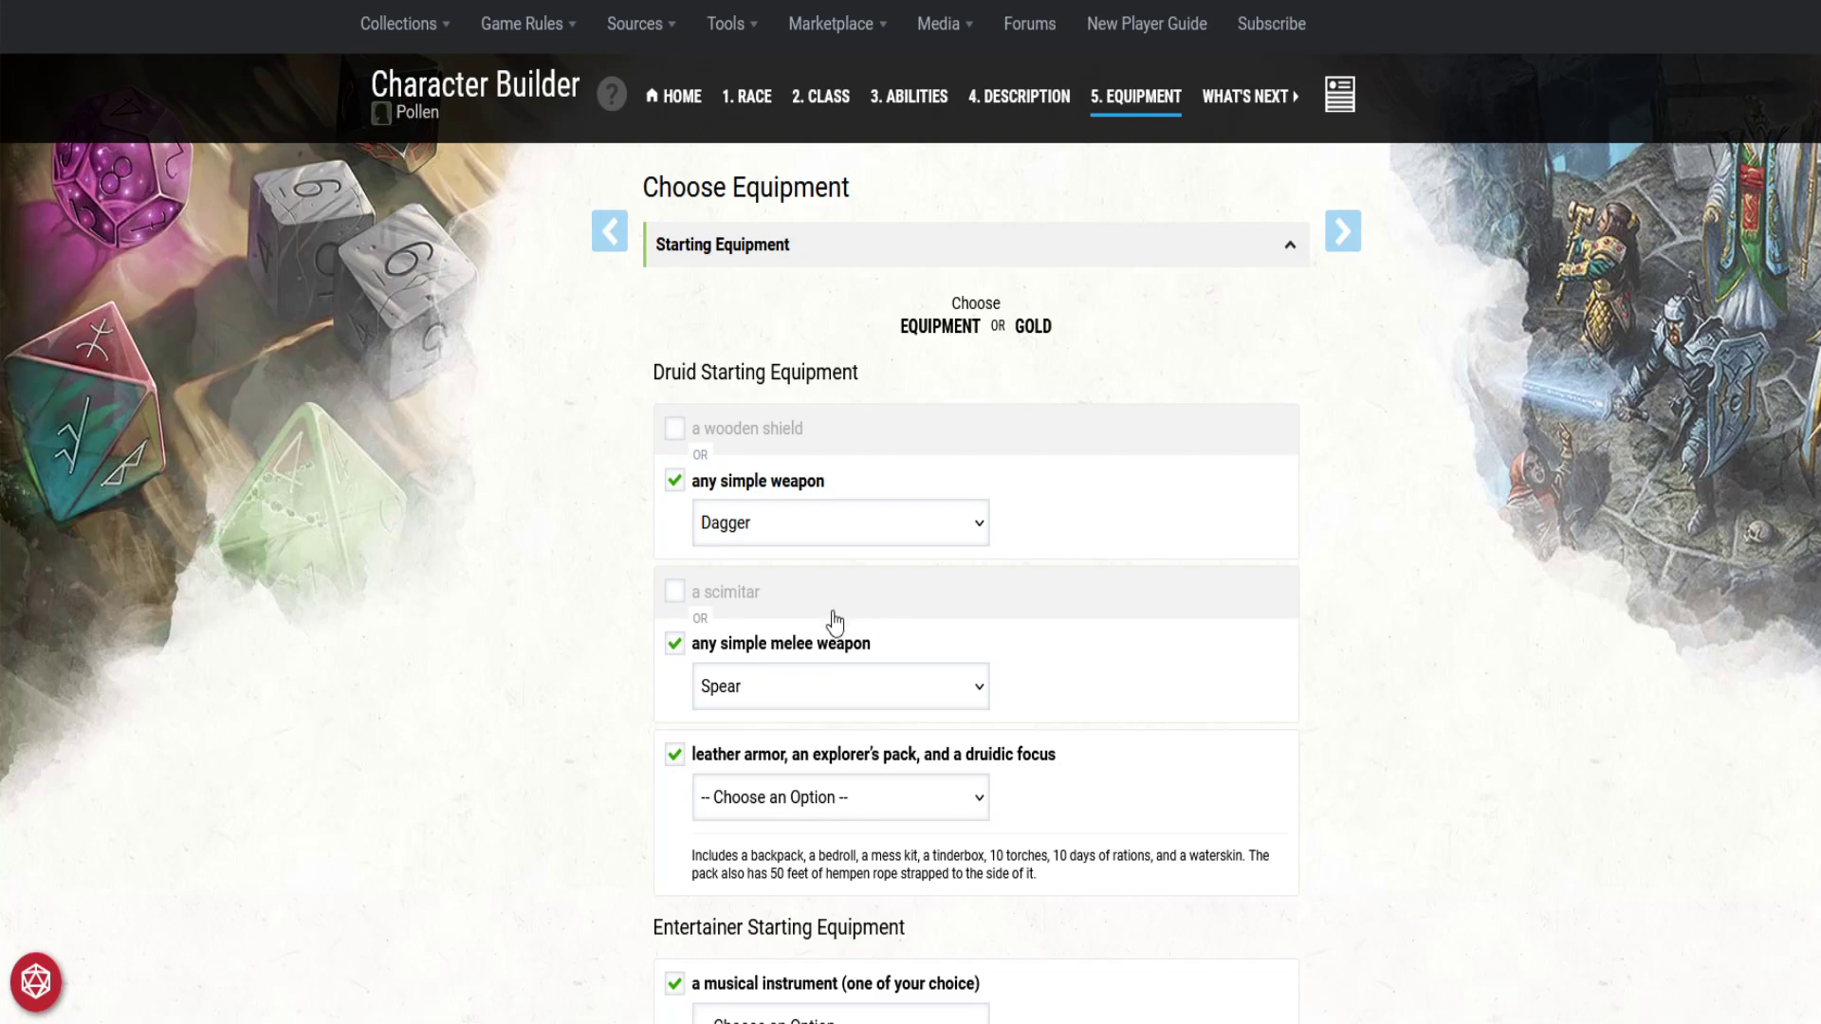
Step: Choose Druidic Focus as the focus and Lute as the musical instrument, and add the starting equipment to the inventory
scroll(584, 749, down, 4)
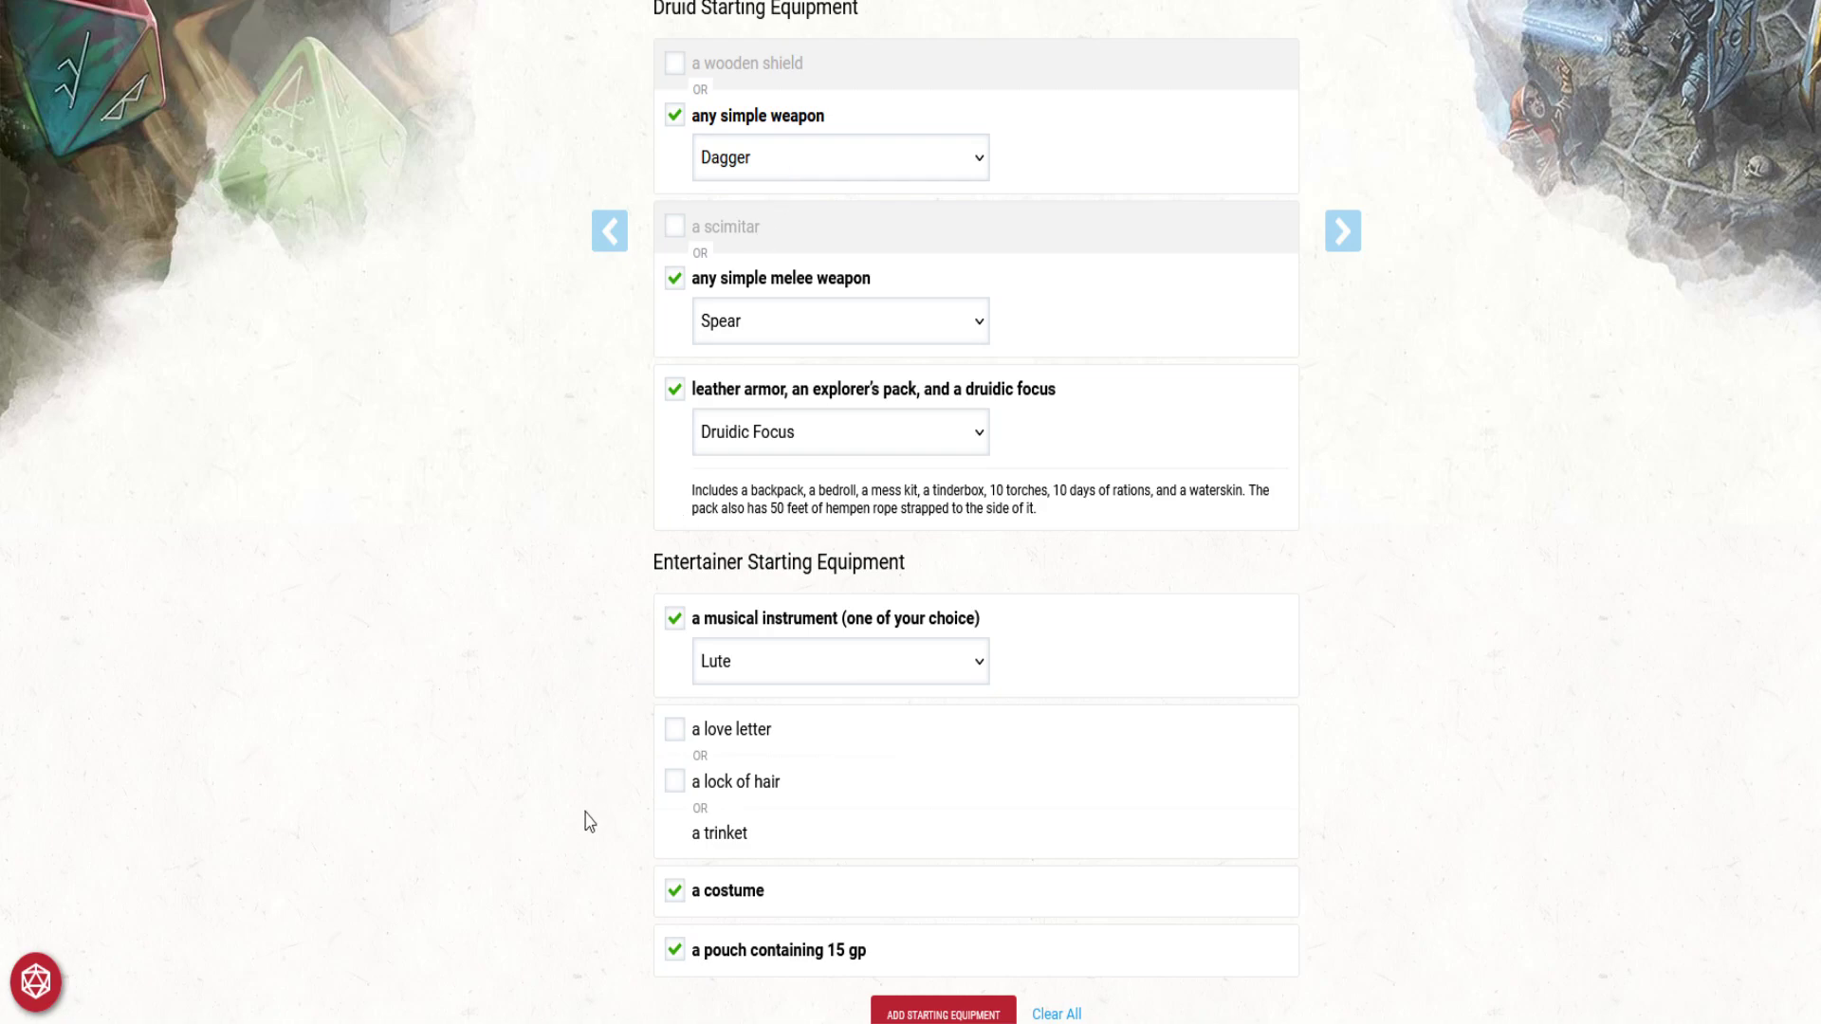
scroll(578, 796, down, 3)
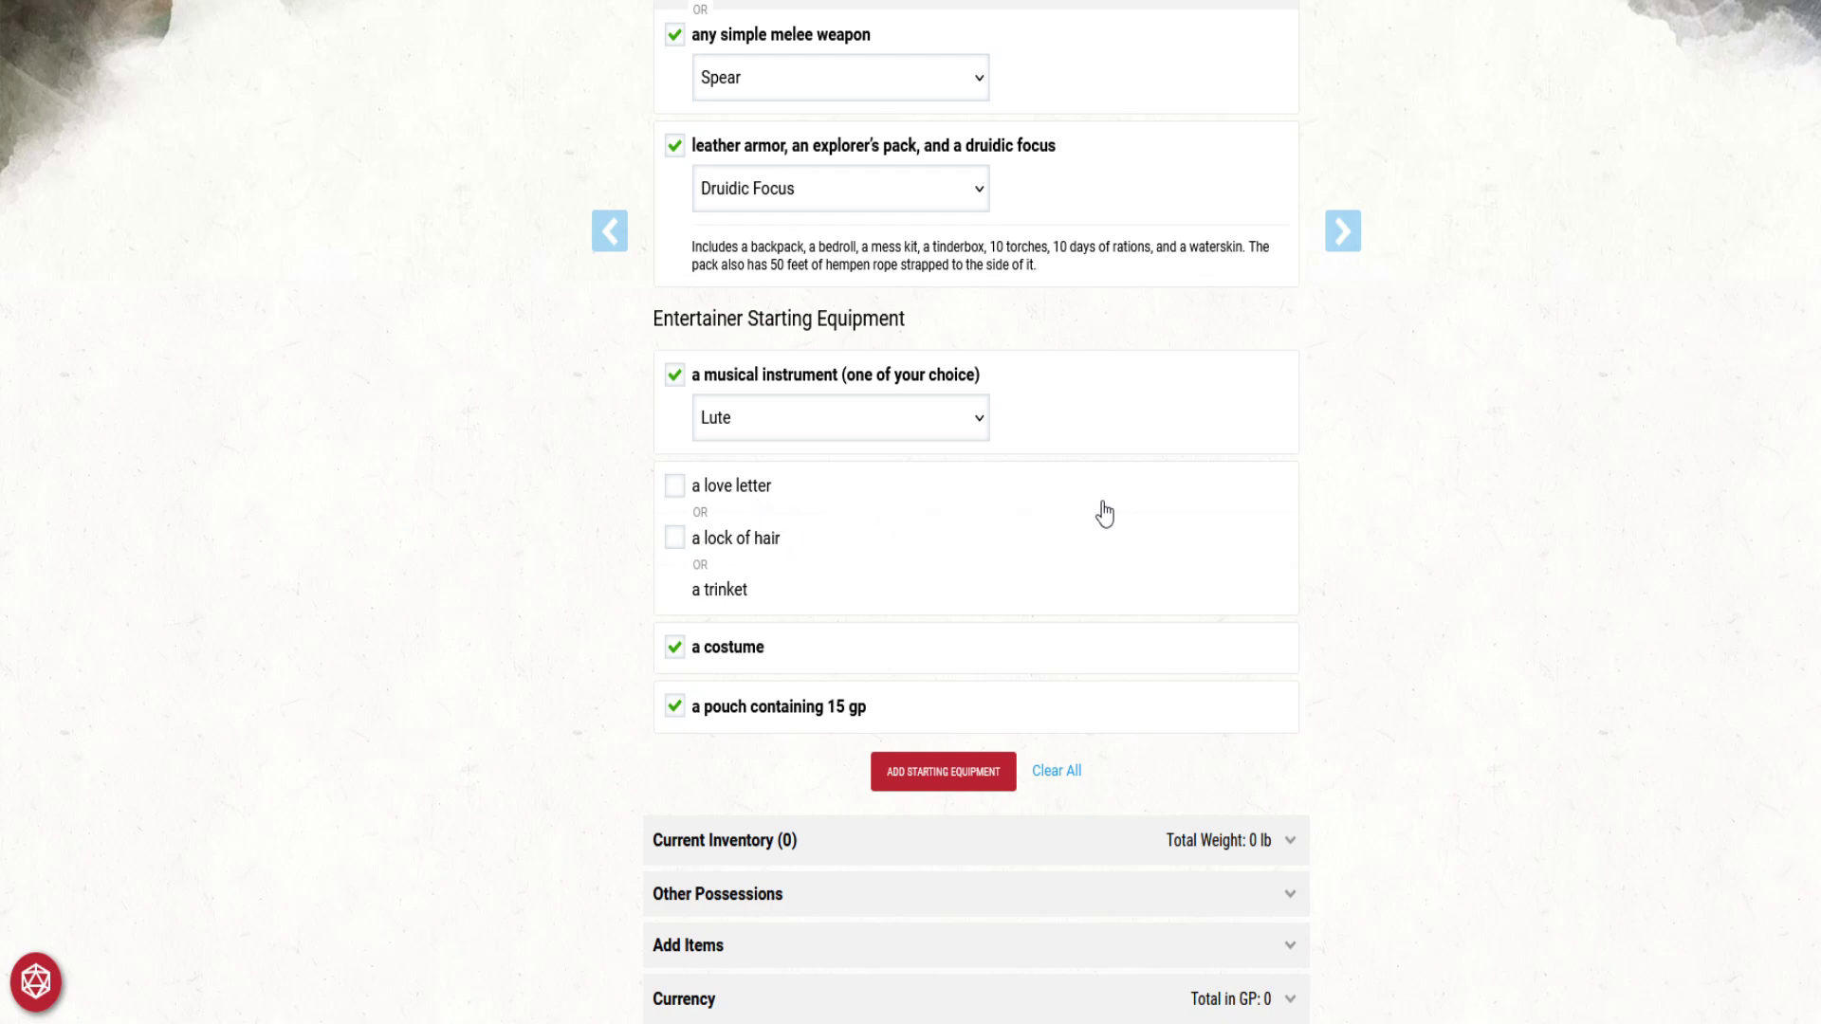
scroll(1138, 704, down, 1)
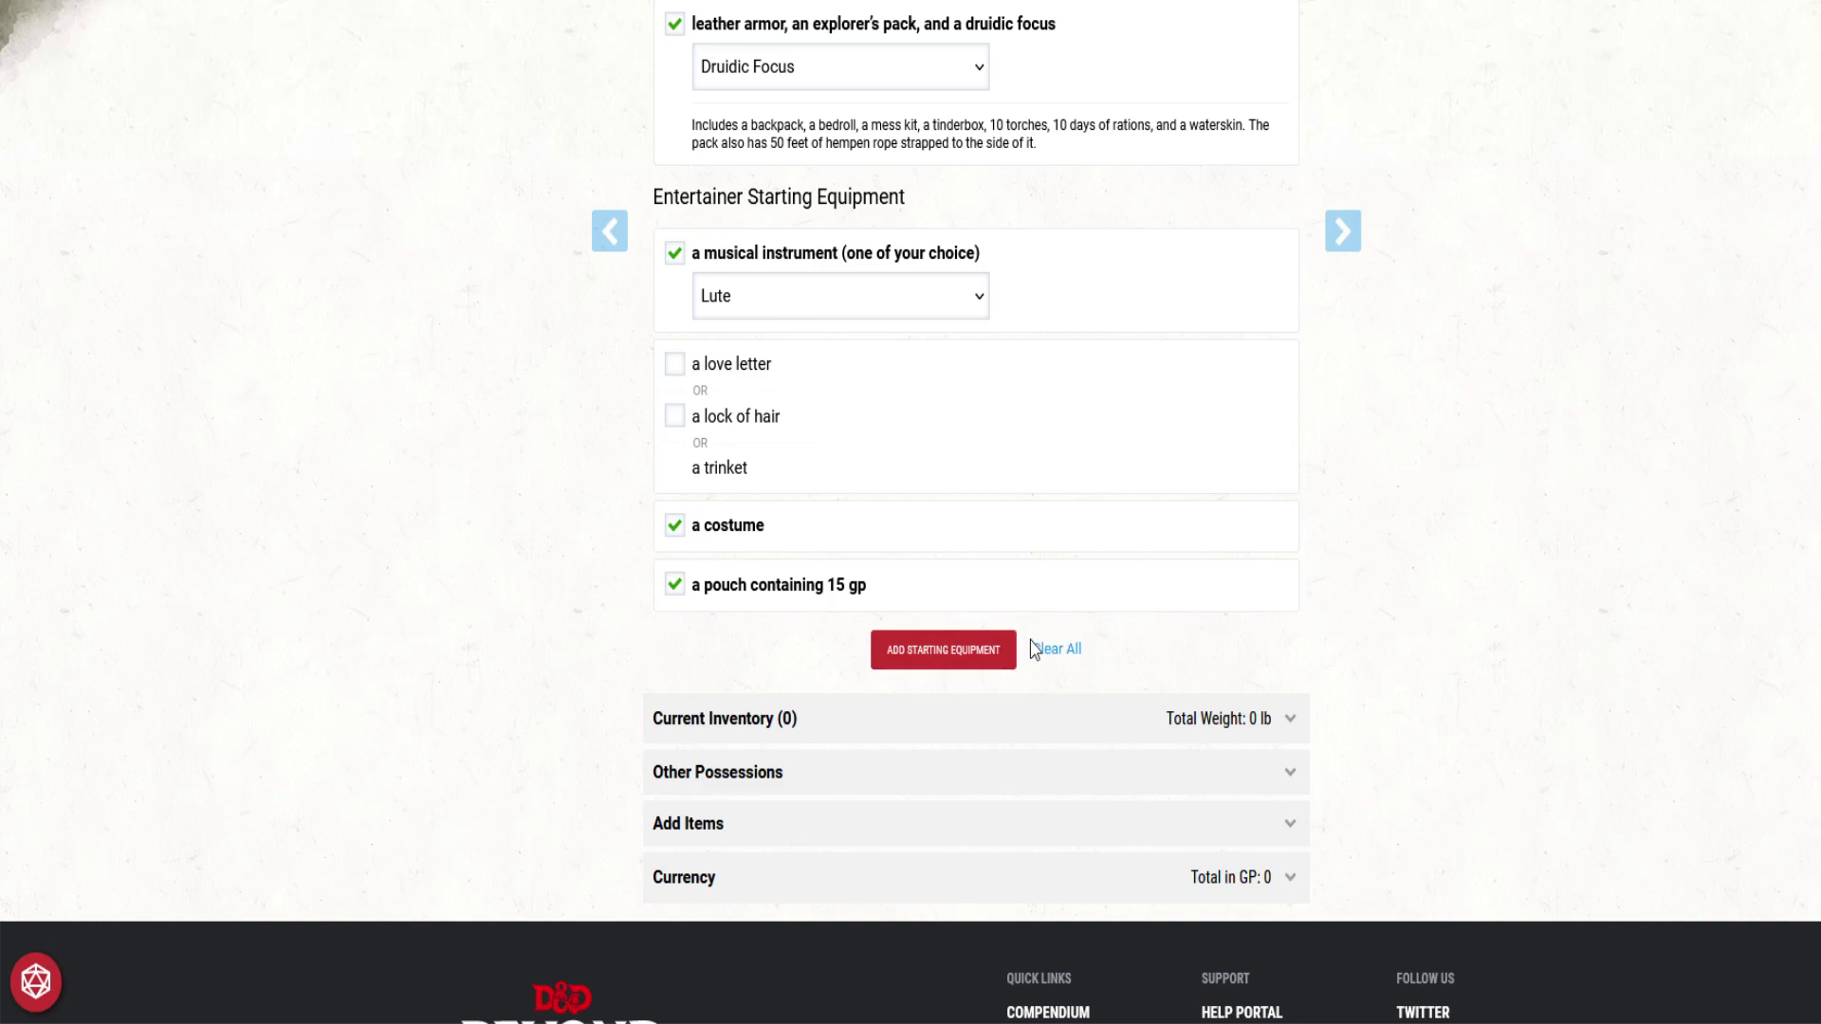
click(962, 654)
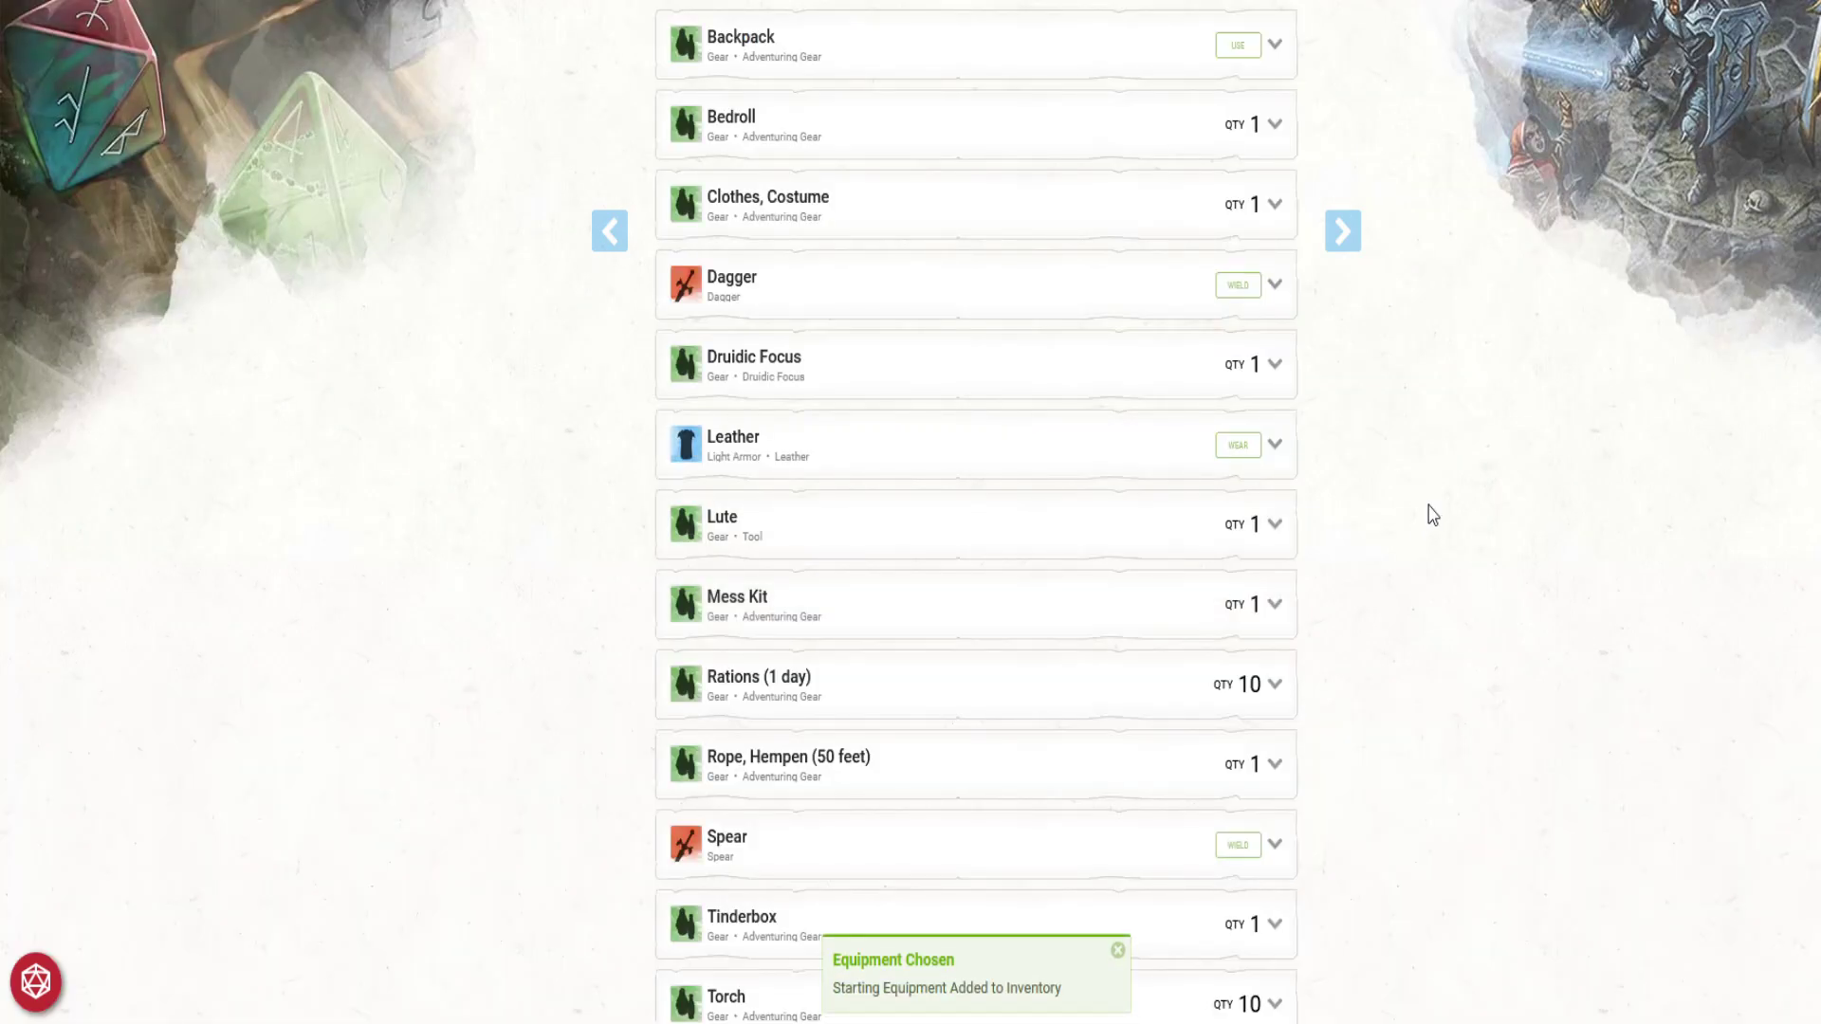
Step: Examine the inventory, the Personal Possessions entry under Other Possessions, and the item list under Add Items
scroll(1382, 521, down, 3)
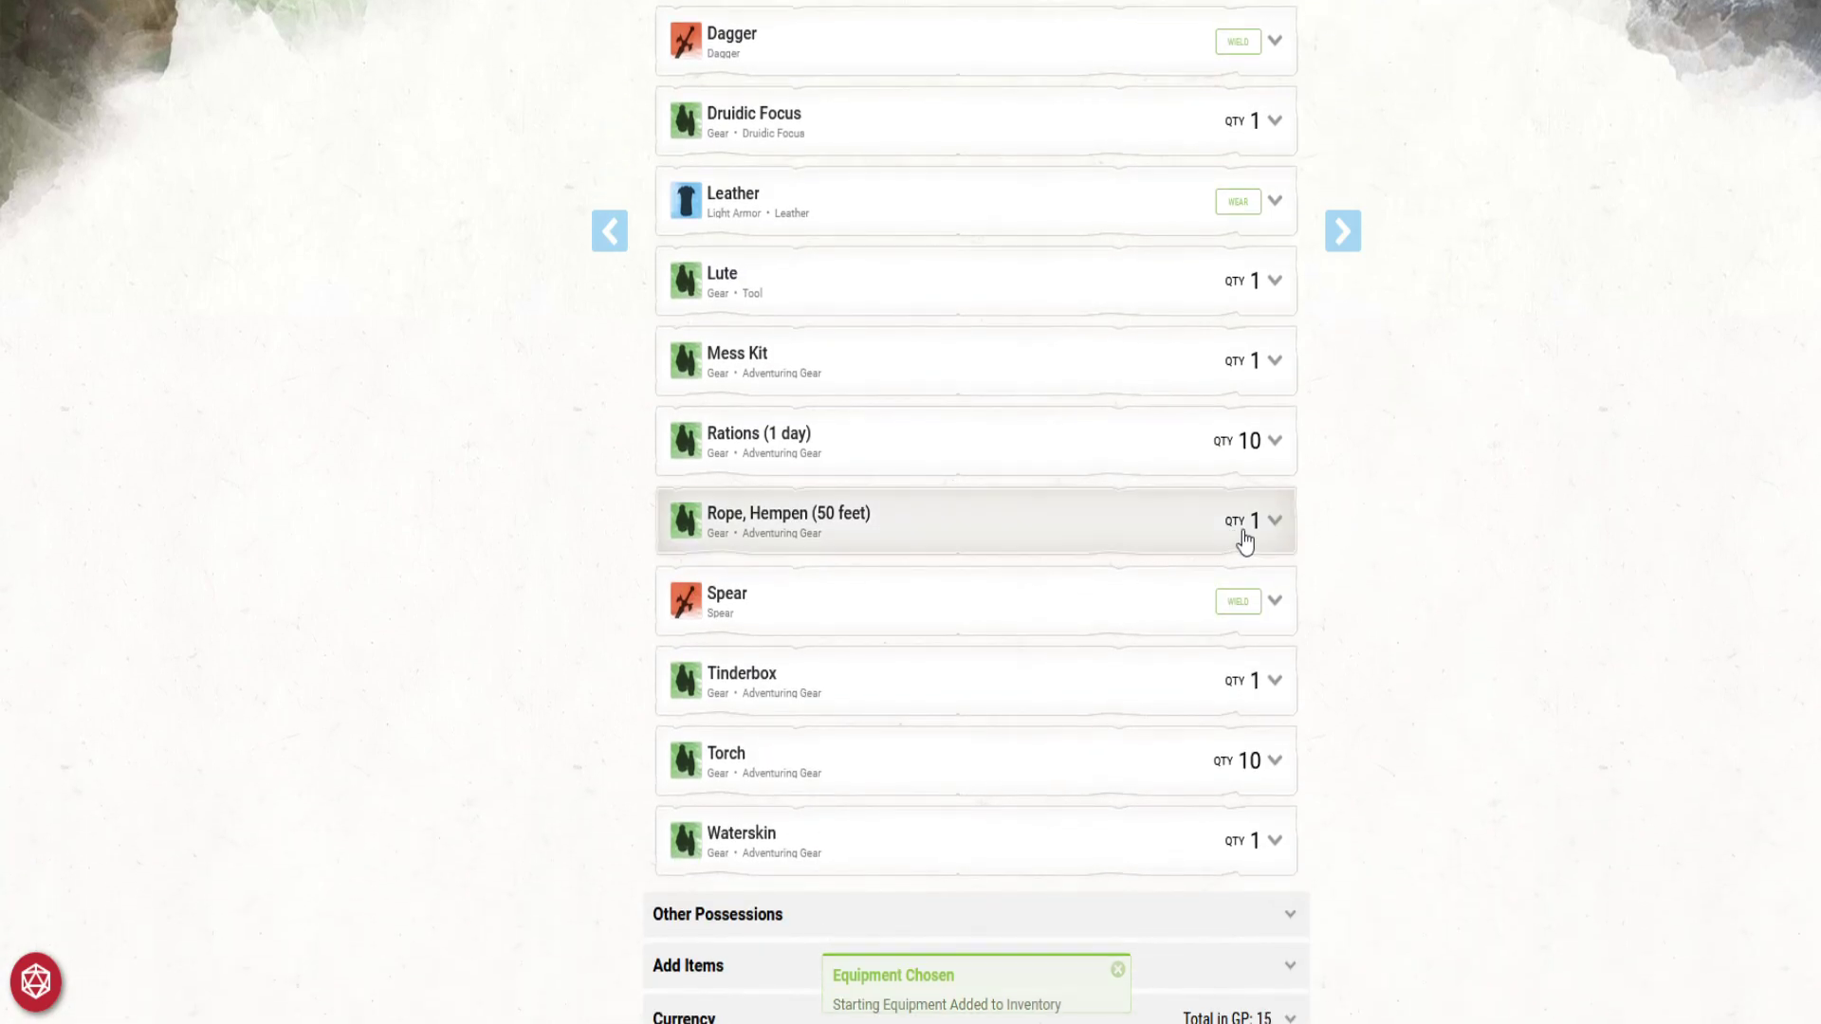
scroll(1233, 540, down, 3)
scroll(1222, 548, down, 2)
click(1289, 550)
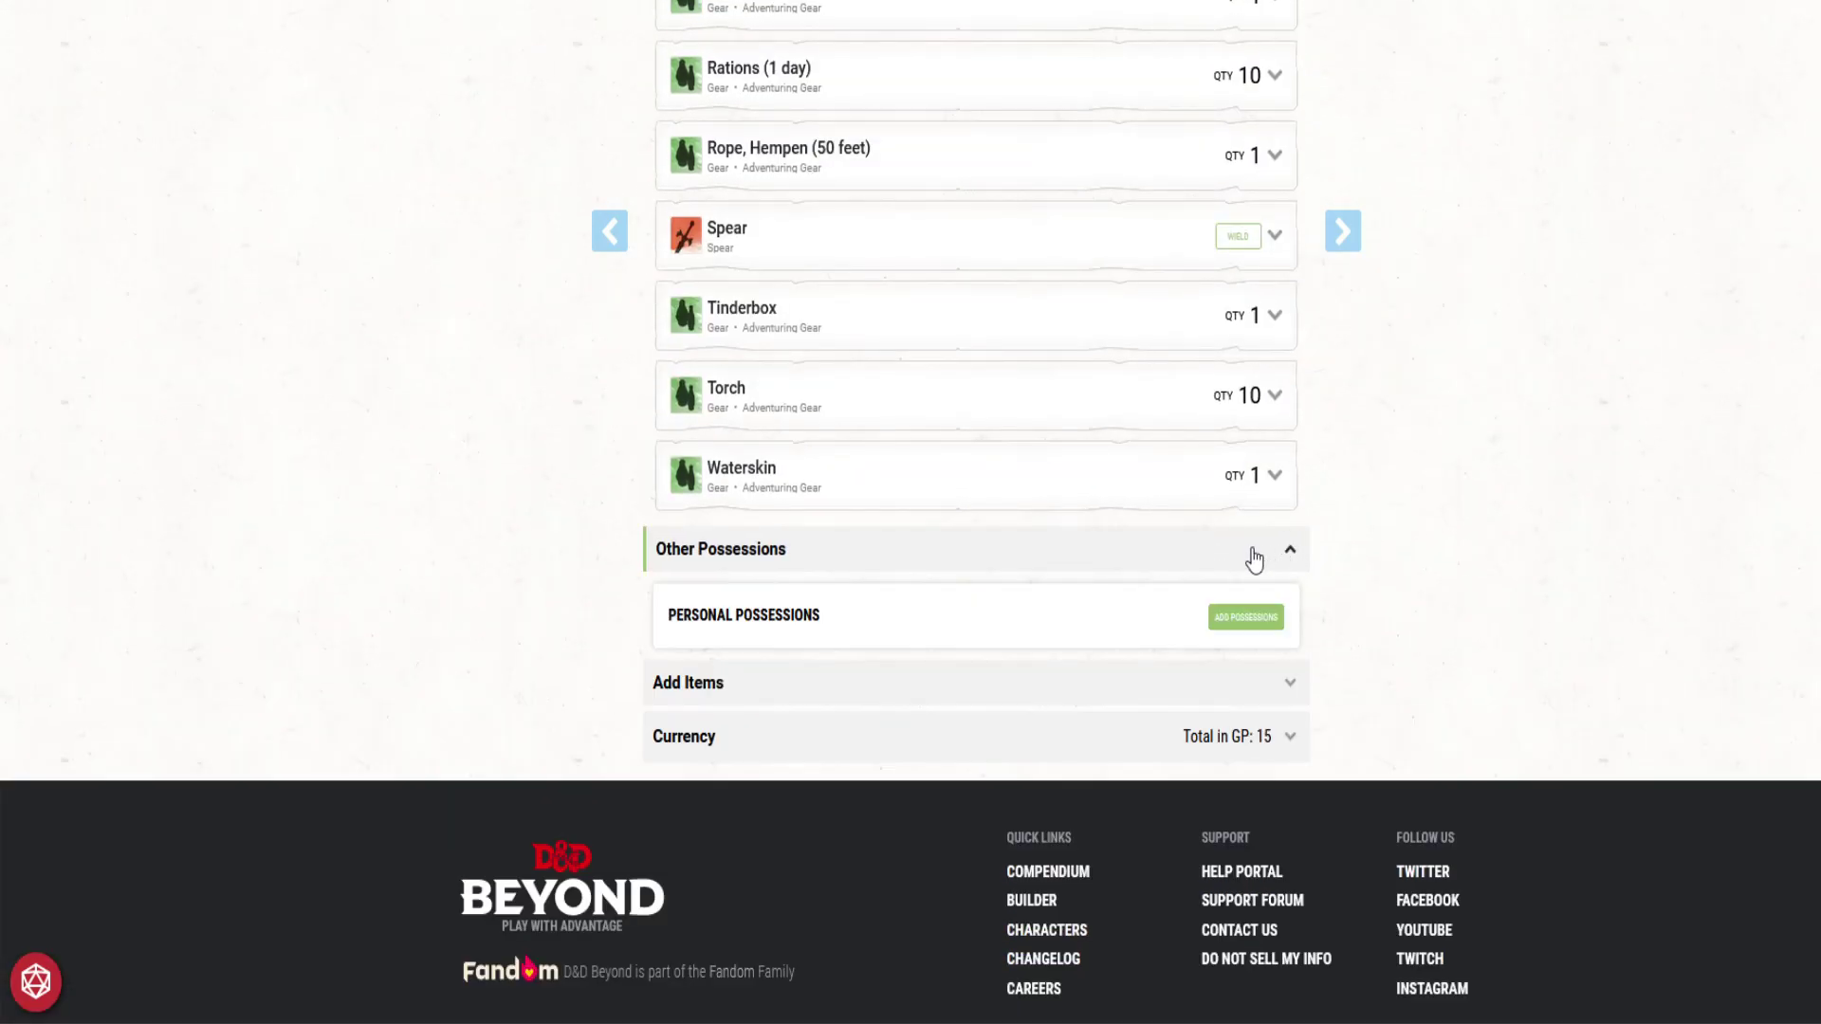
click(1238, 621)
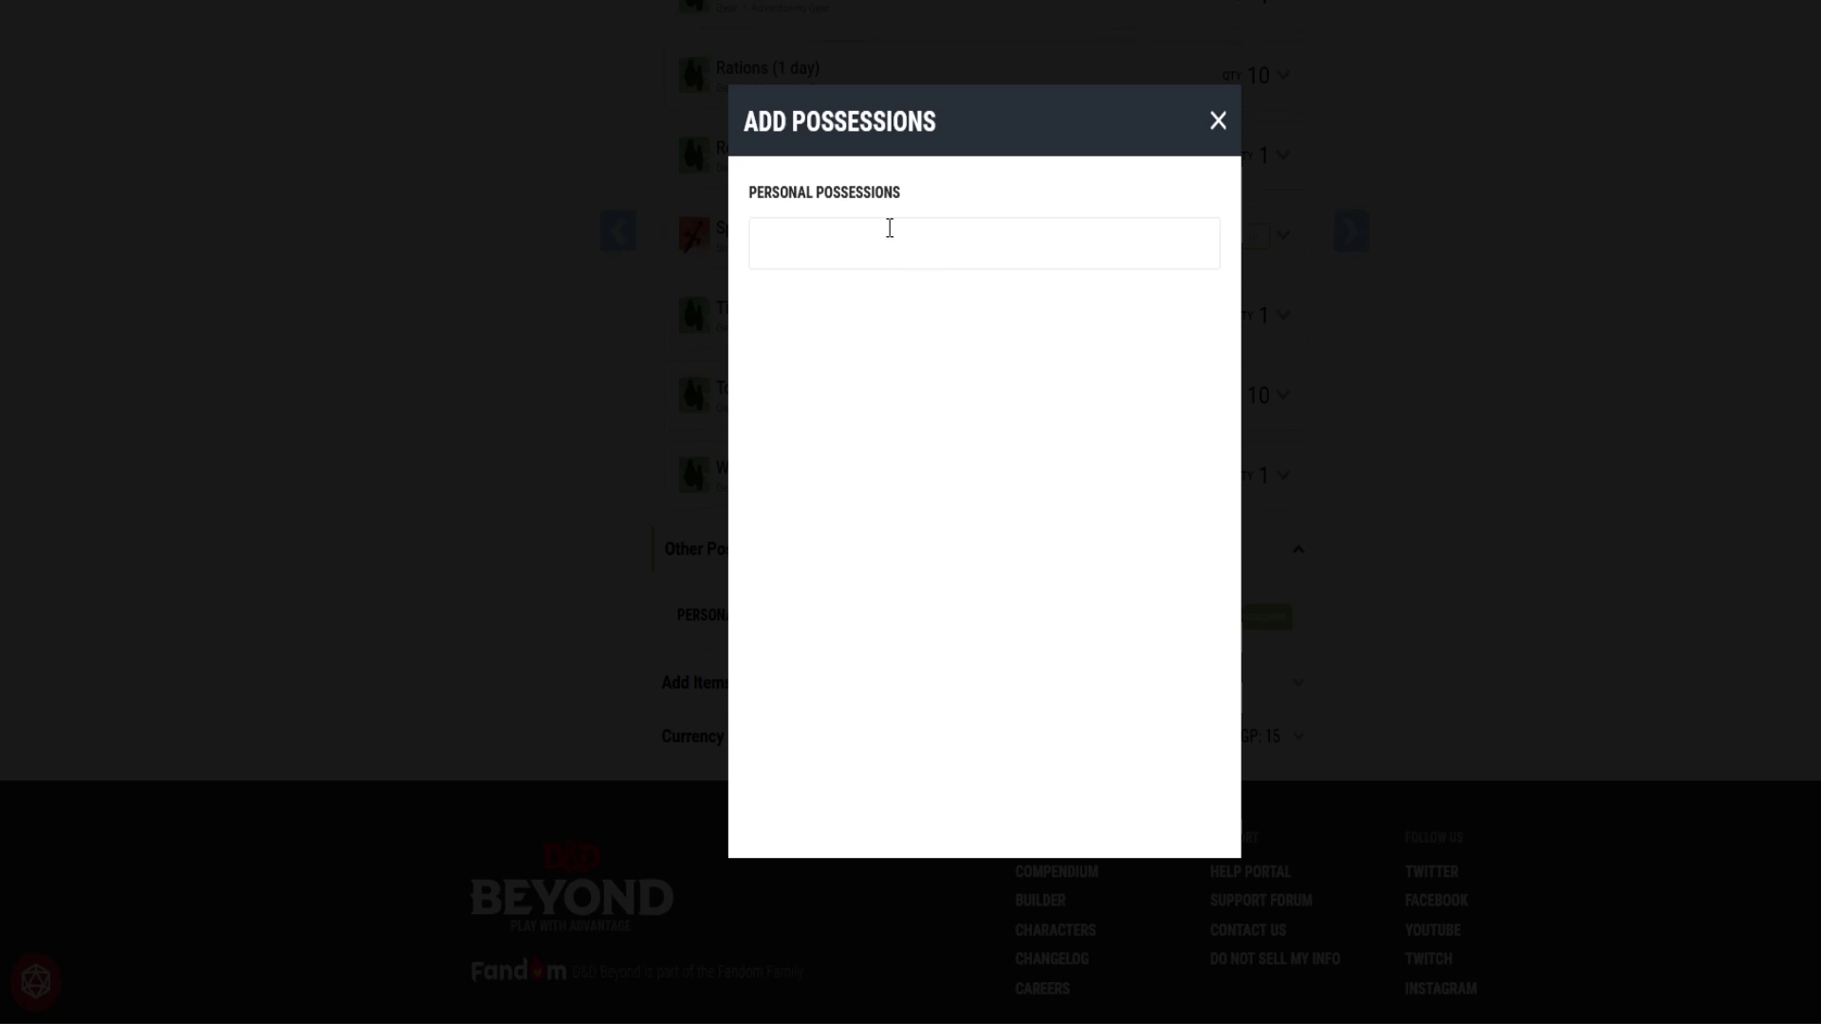
click(1218, 121)
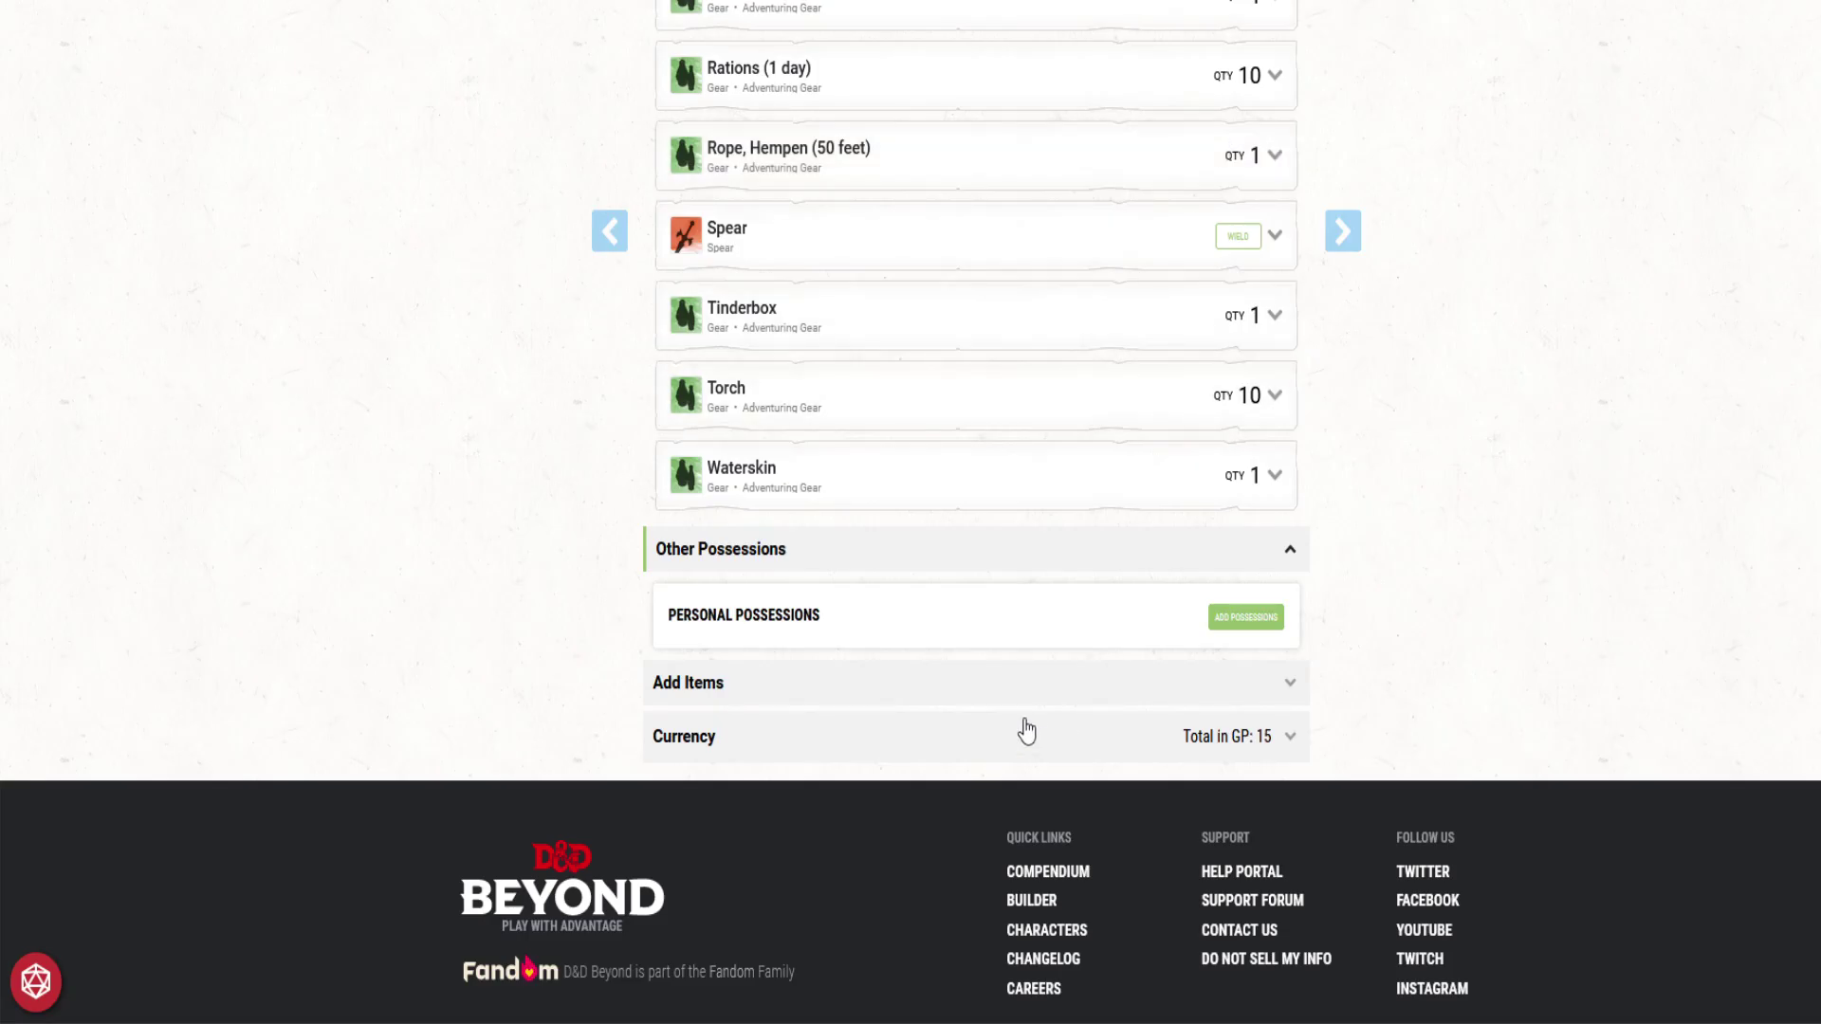
click(1289, 554)
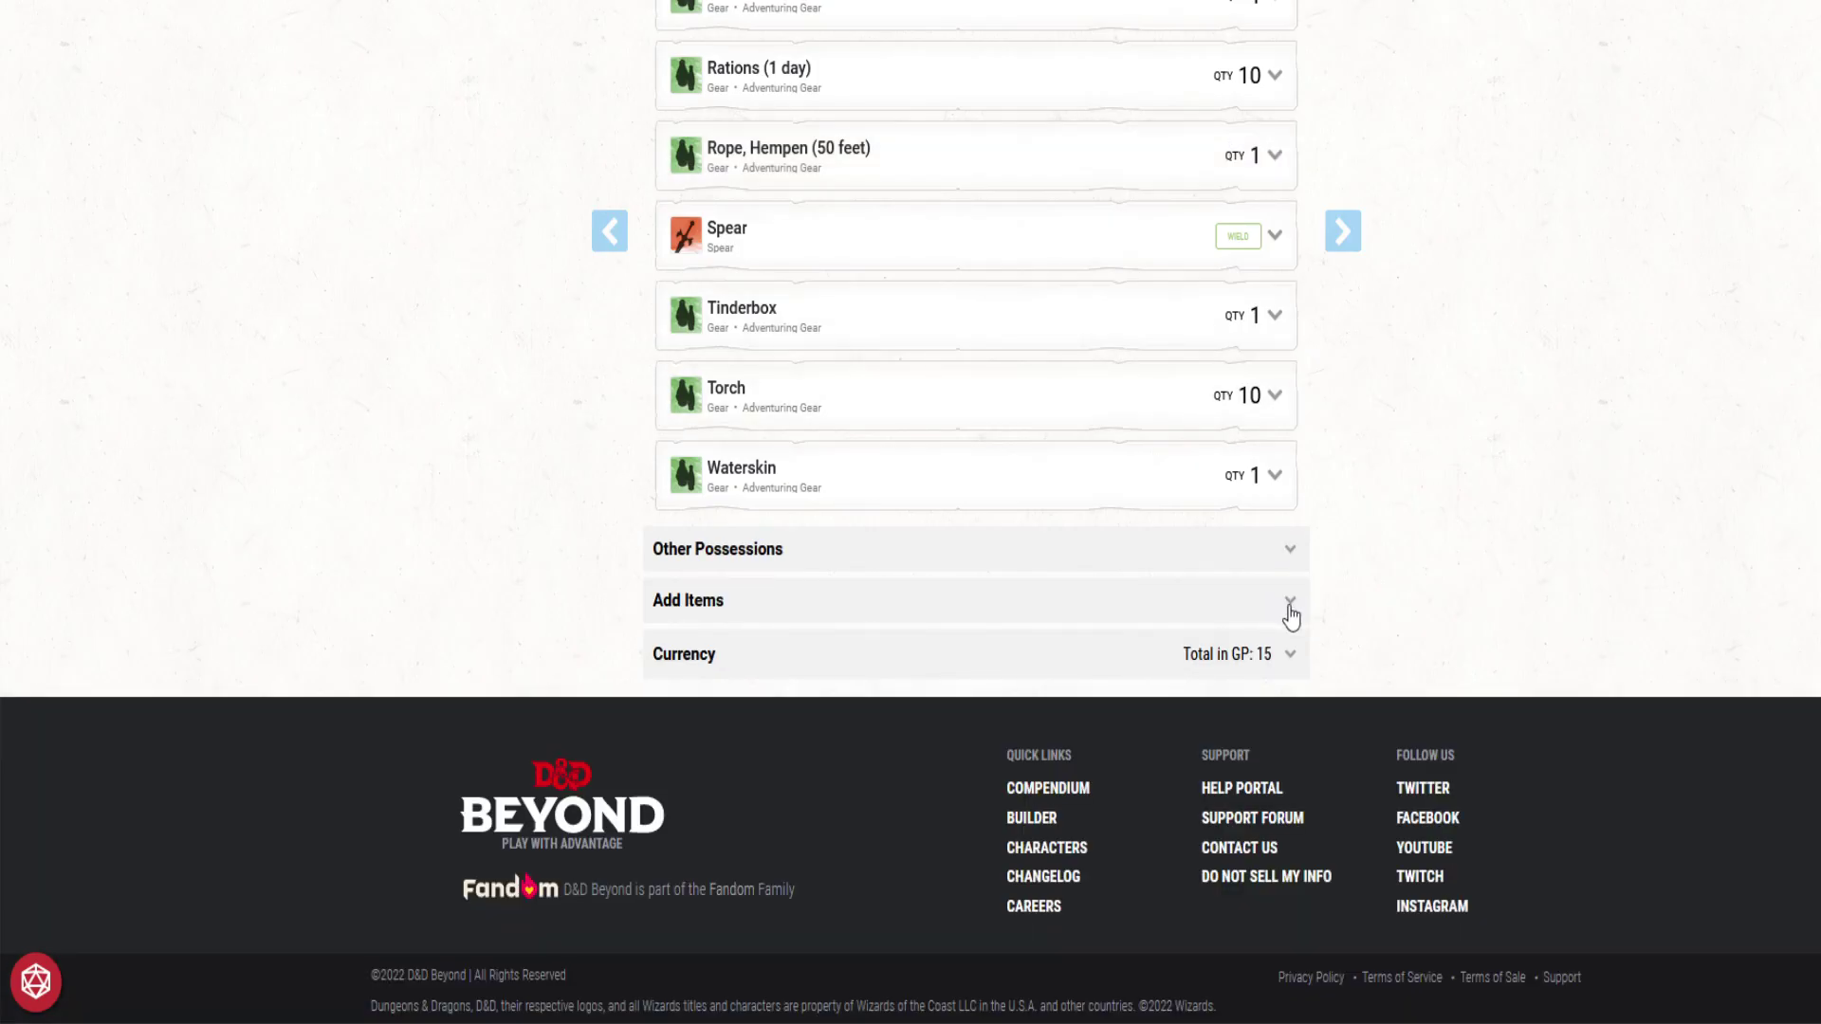
click(1288, 600)
scroll(1090, 640, down, 3)
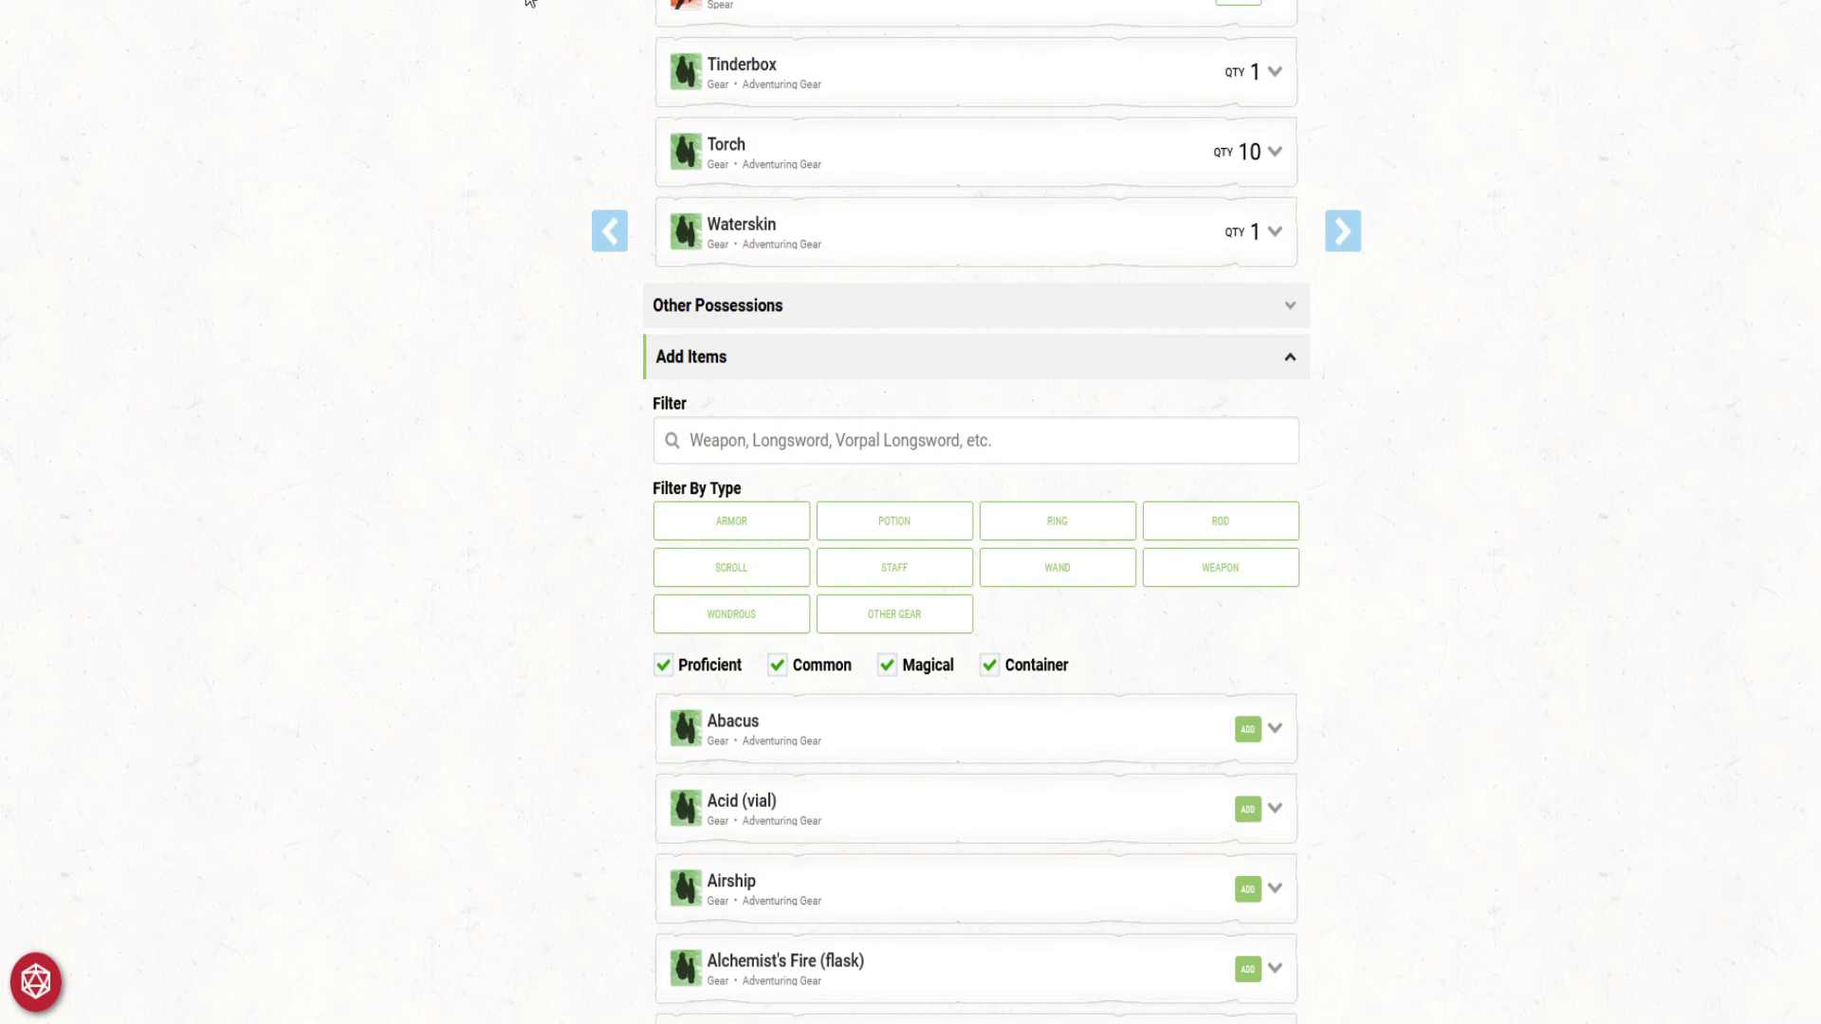
Step: In the Player's Handbook Trinkets table, copy the text of entry 14, "An enormous scale, perhaps from a dragon"
key(ctrl+Tab)
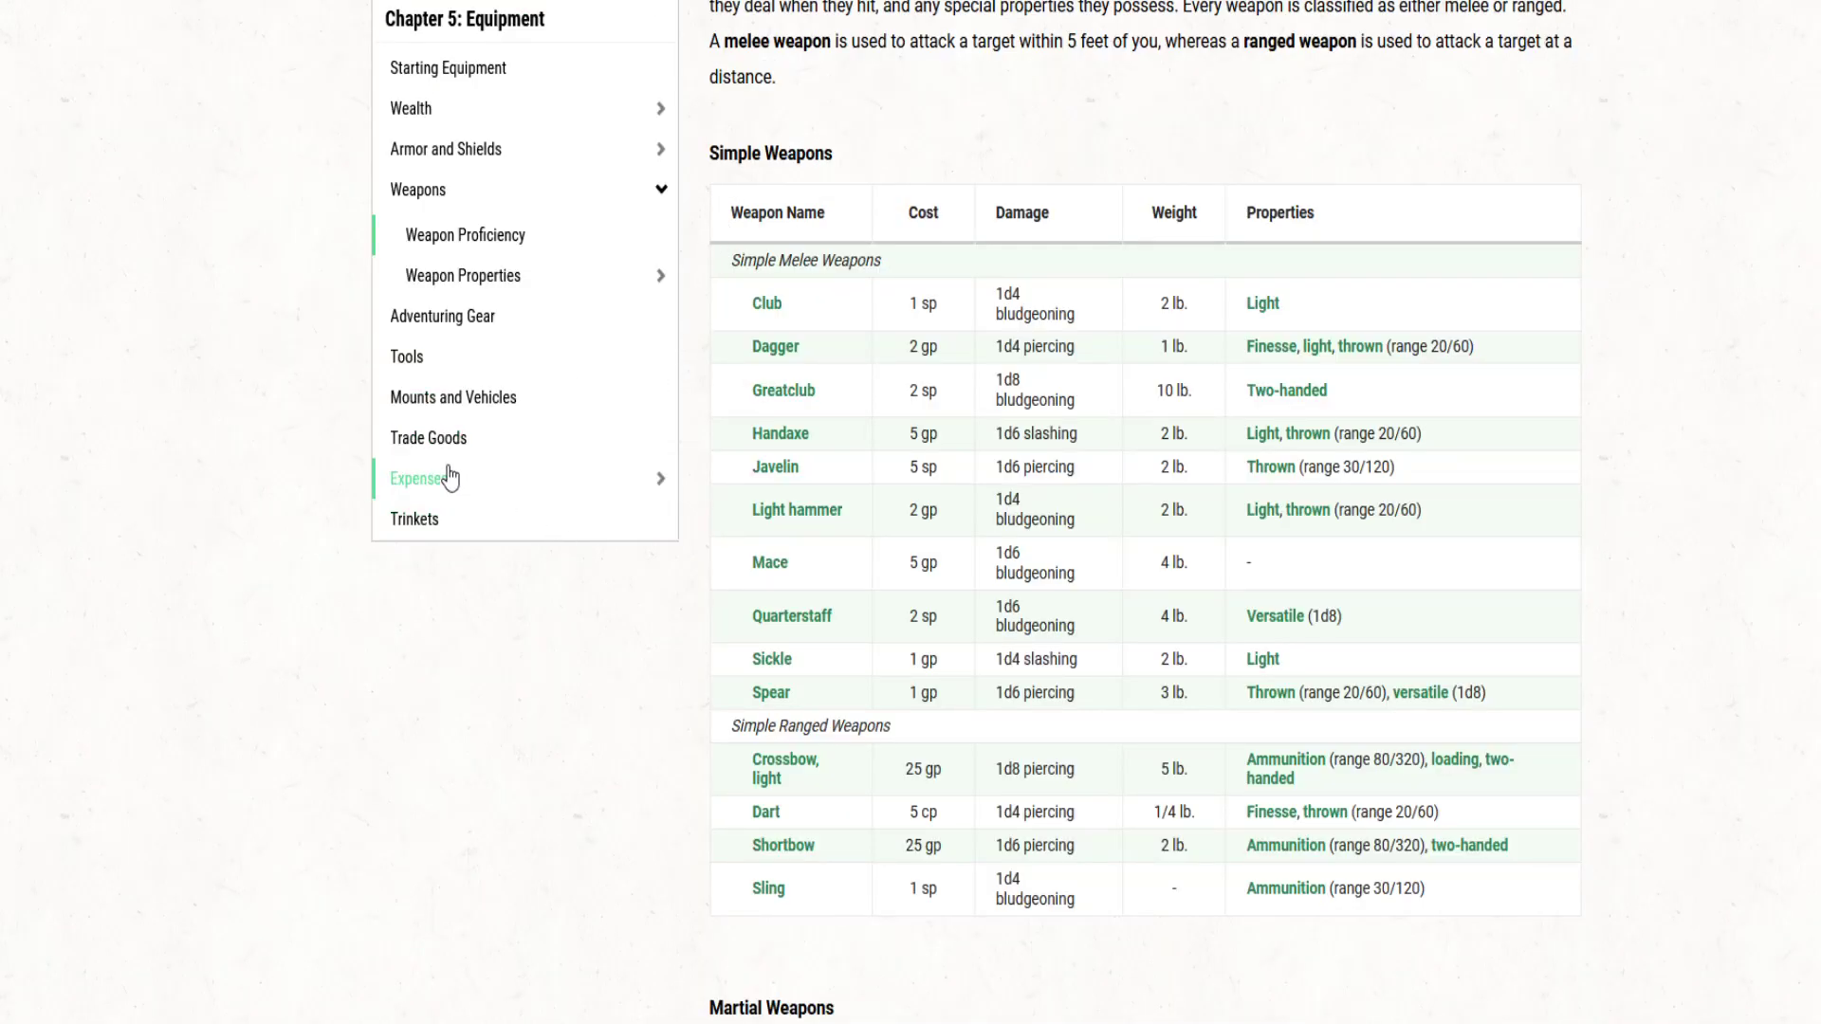
click(429, 529)
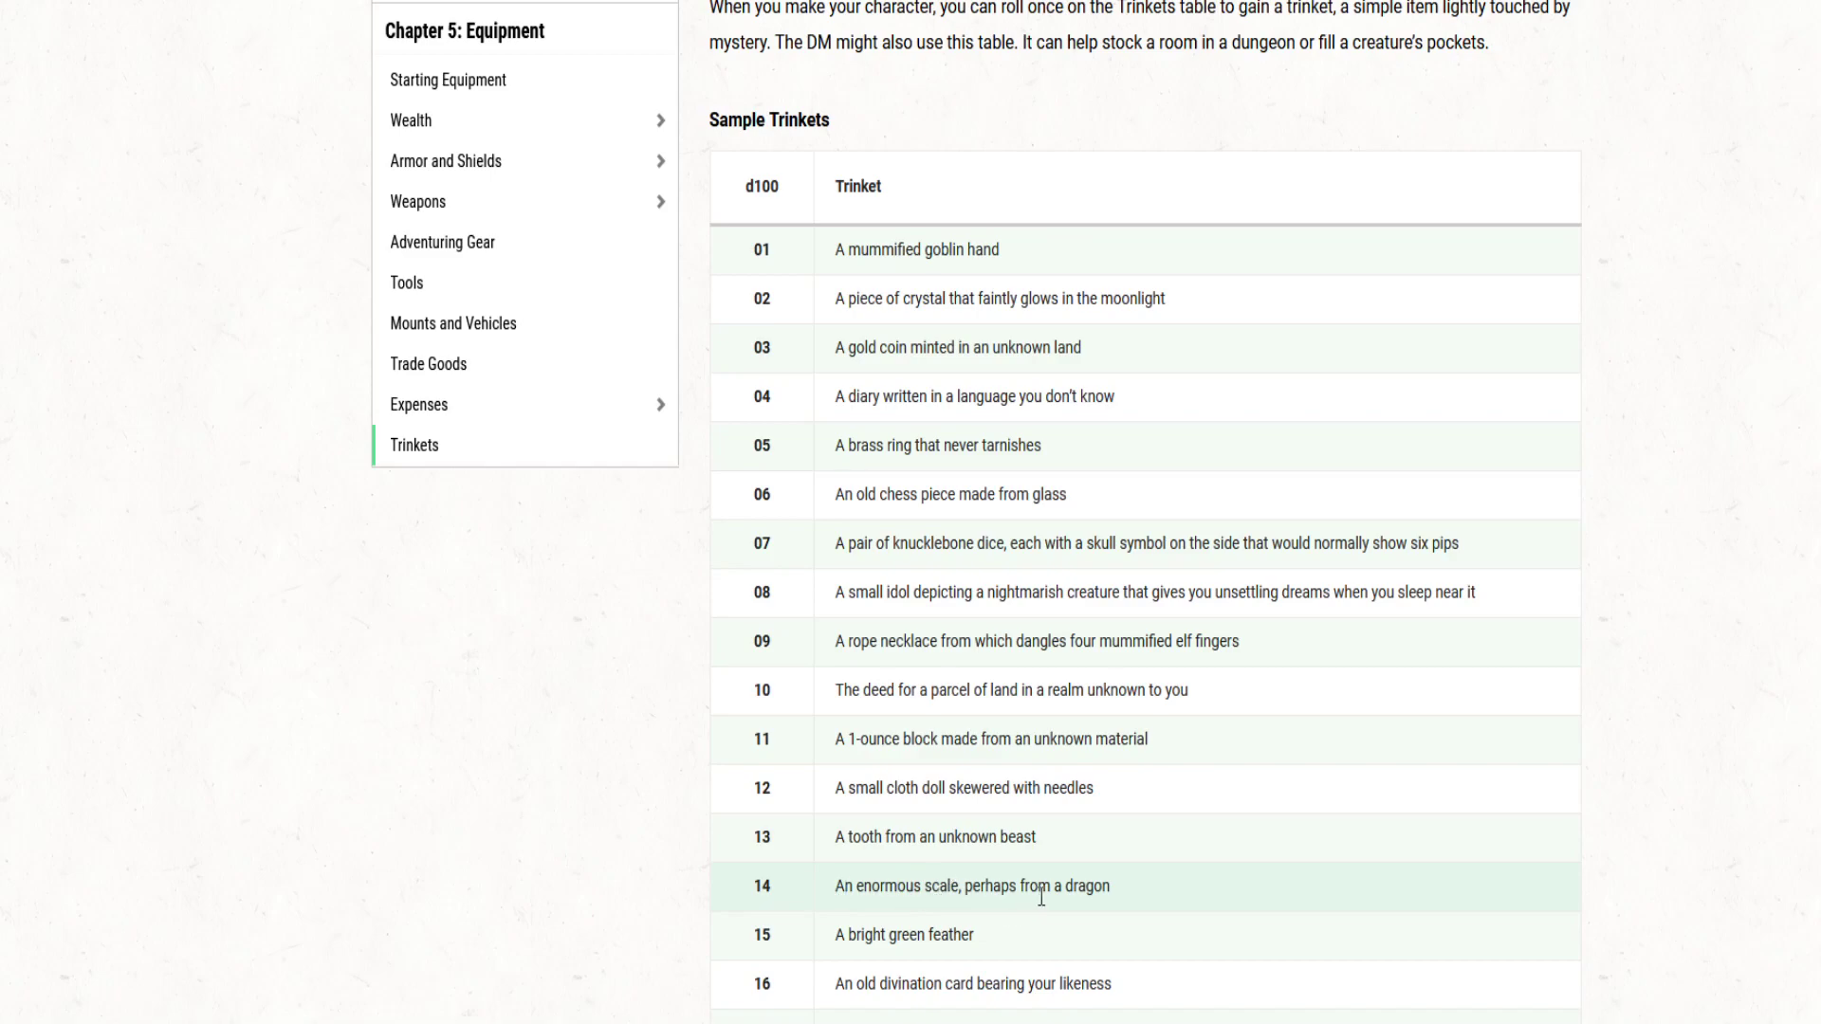
drag(1150, 902, 834, 888)
key(ctrl+c)
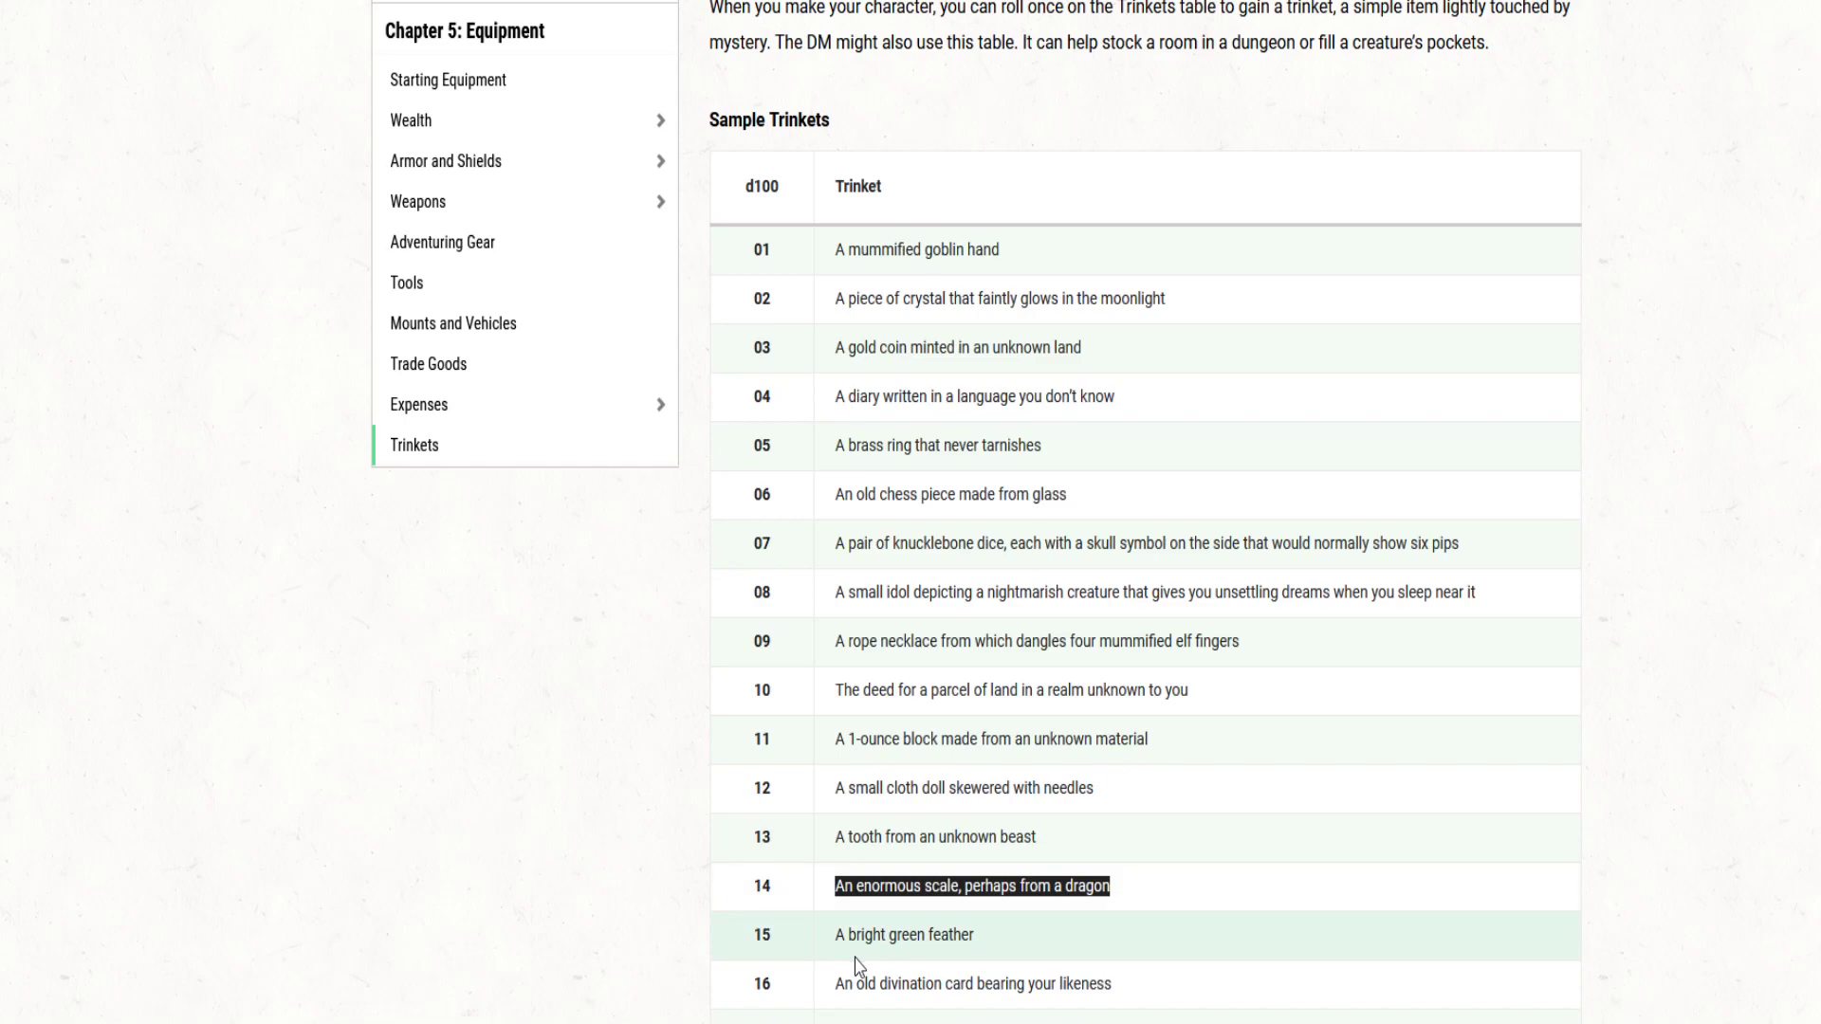
Step: Add the copied trinket text "An enormous scale, perhaps from a dragon" to the Personal Possessions under Other Possessions
key(ctrl+Tab)
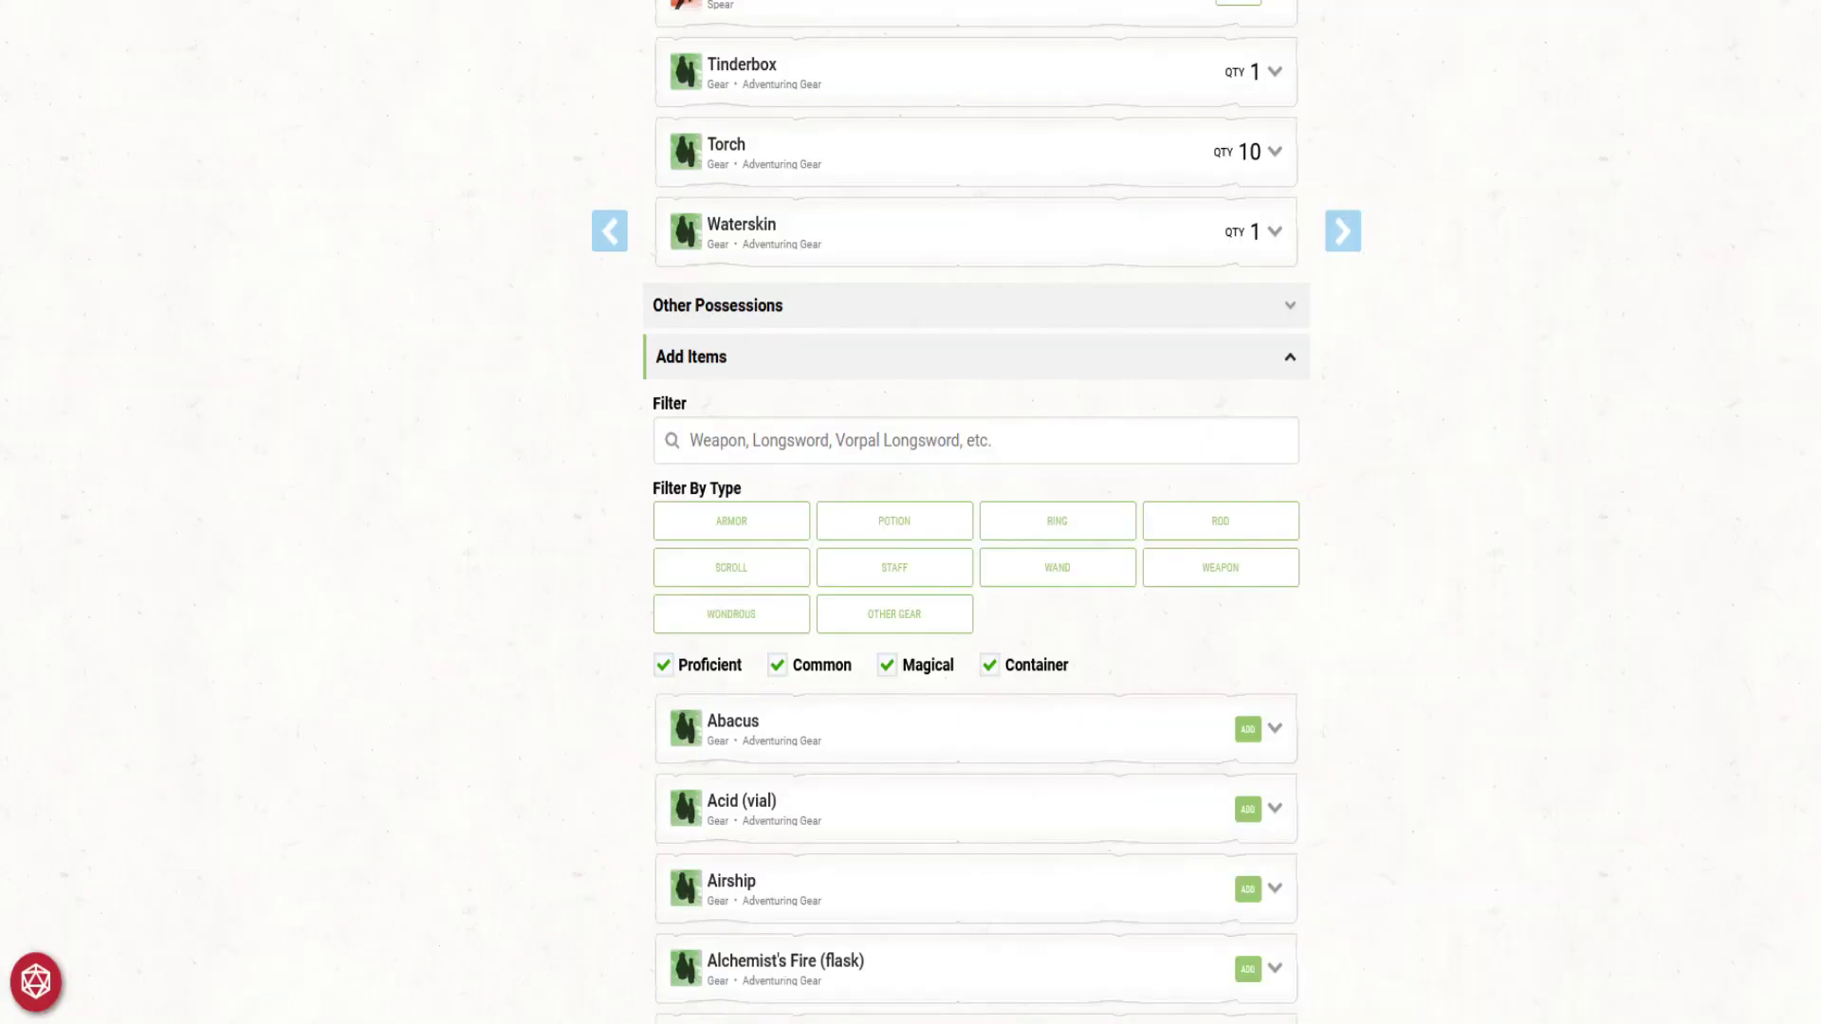
scroll(818, 541, up, 5)
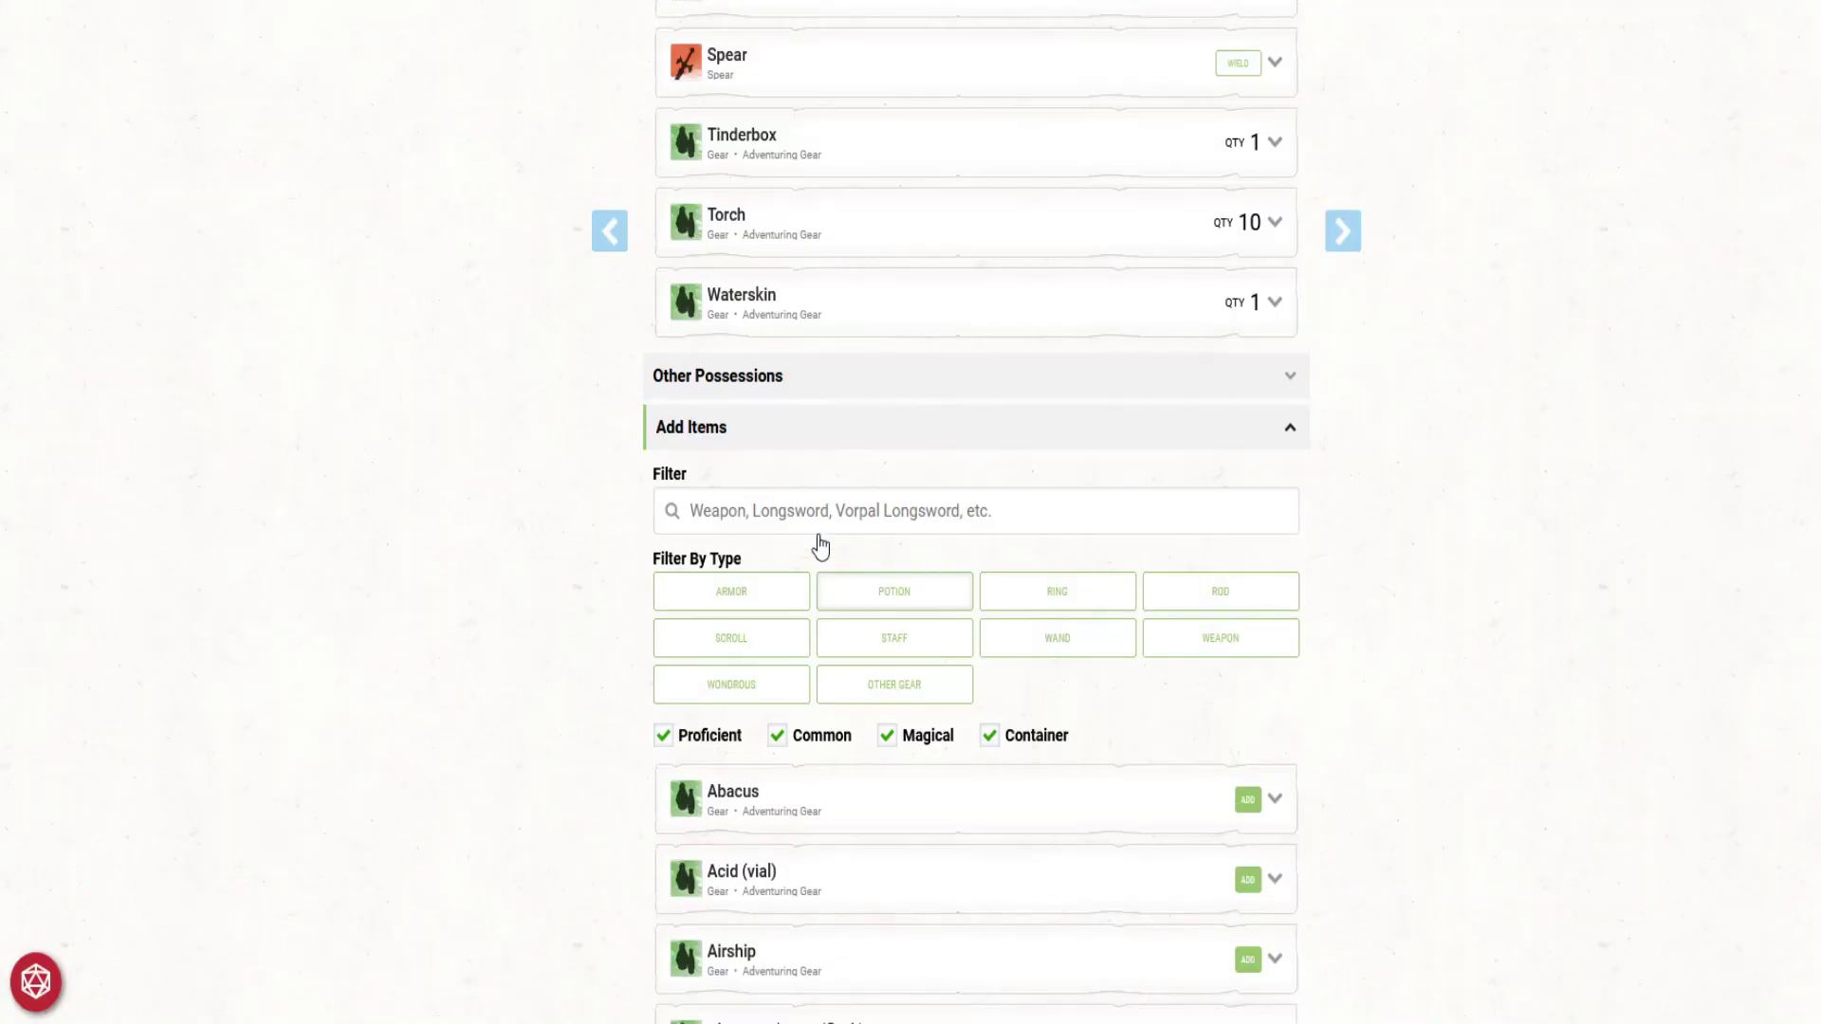
click(1291, 859)
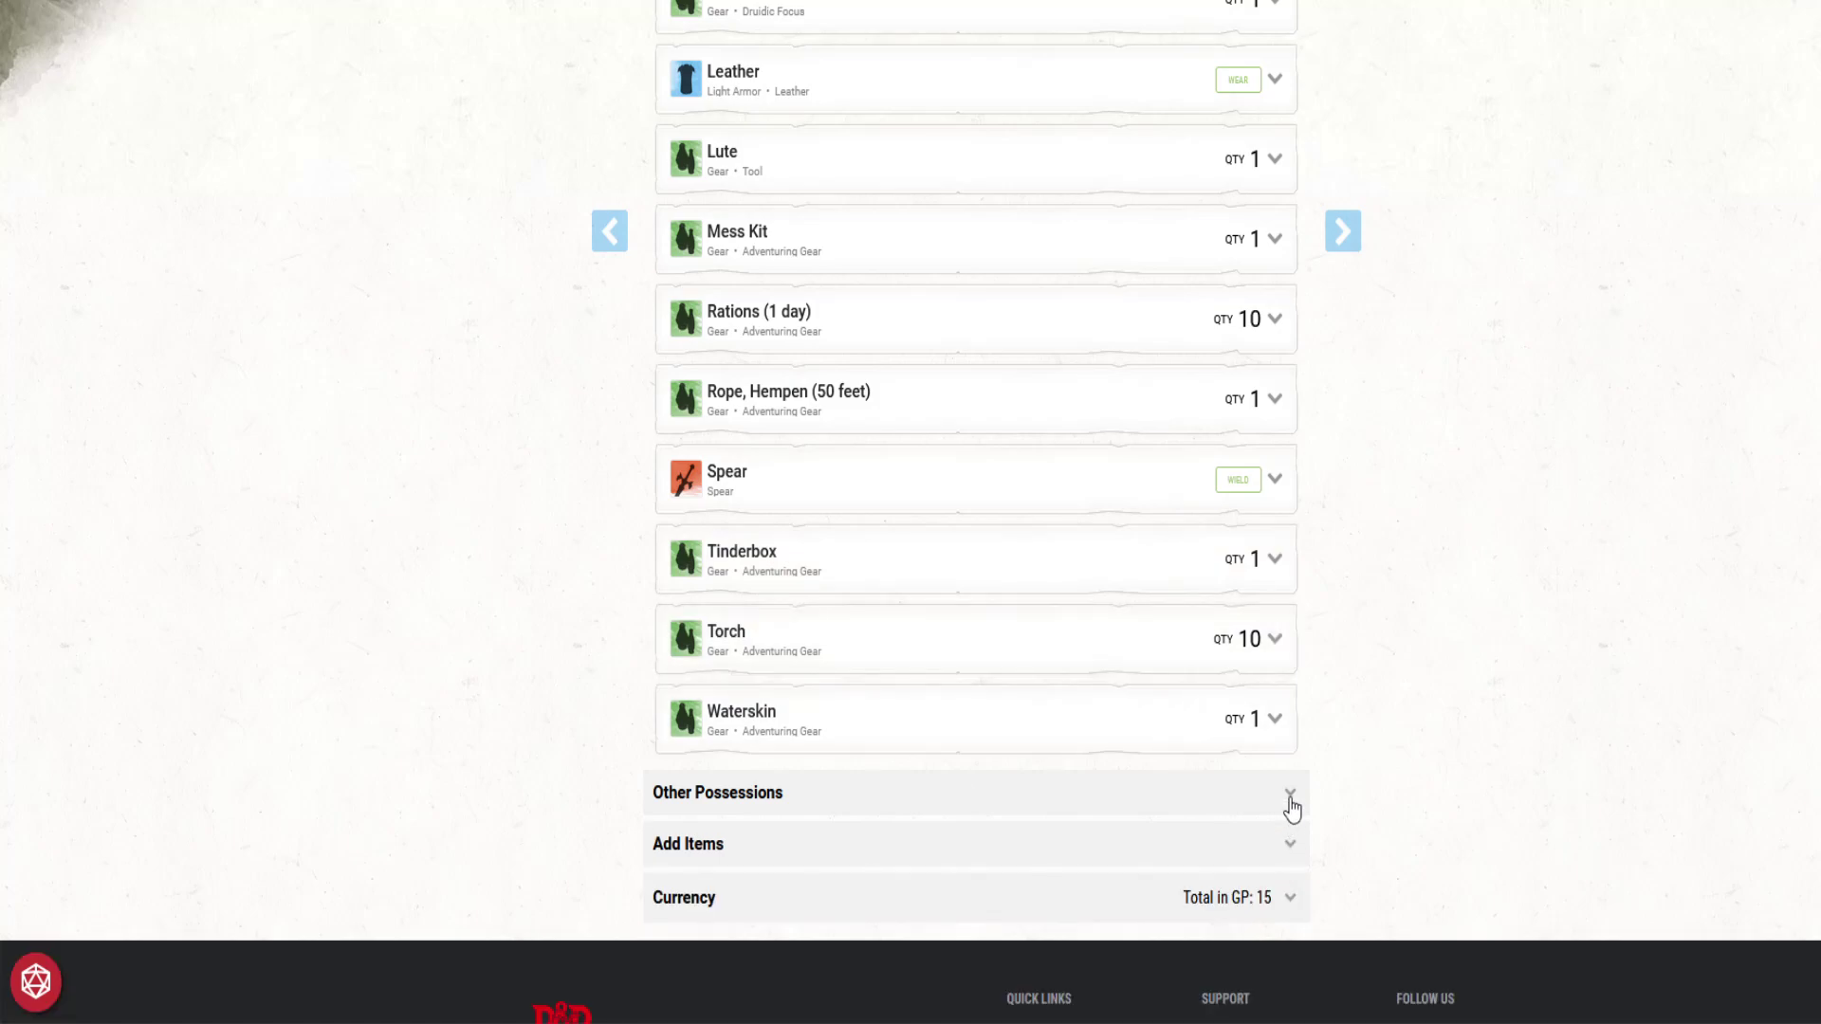
click(1288, 795)
click(1270, 861)
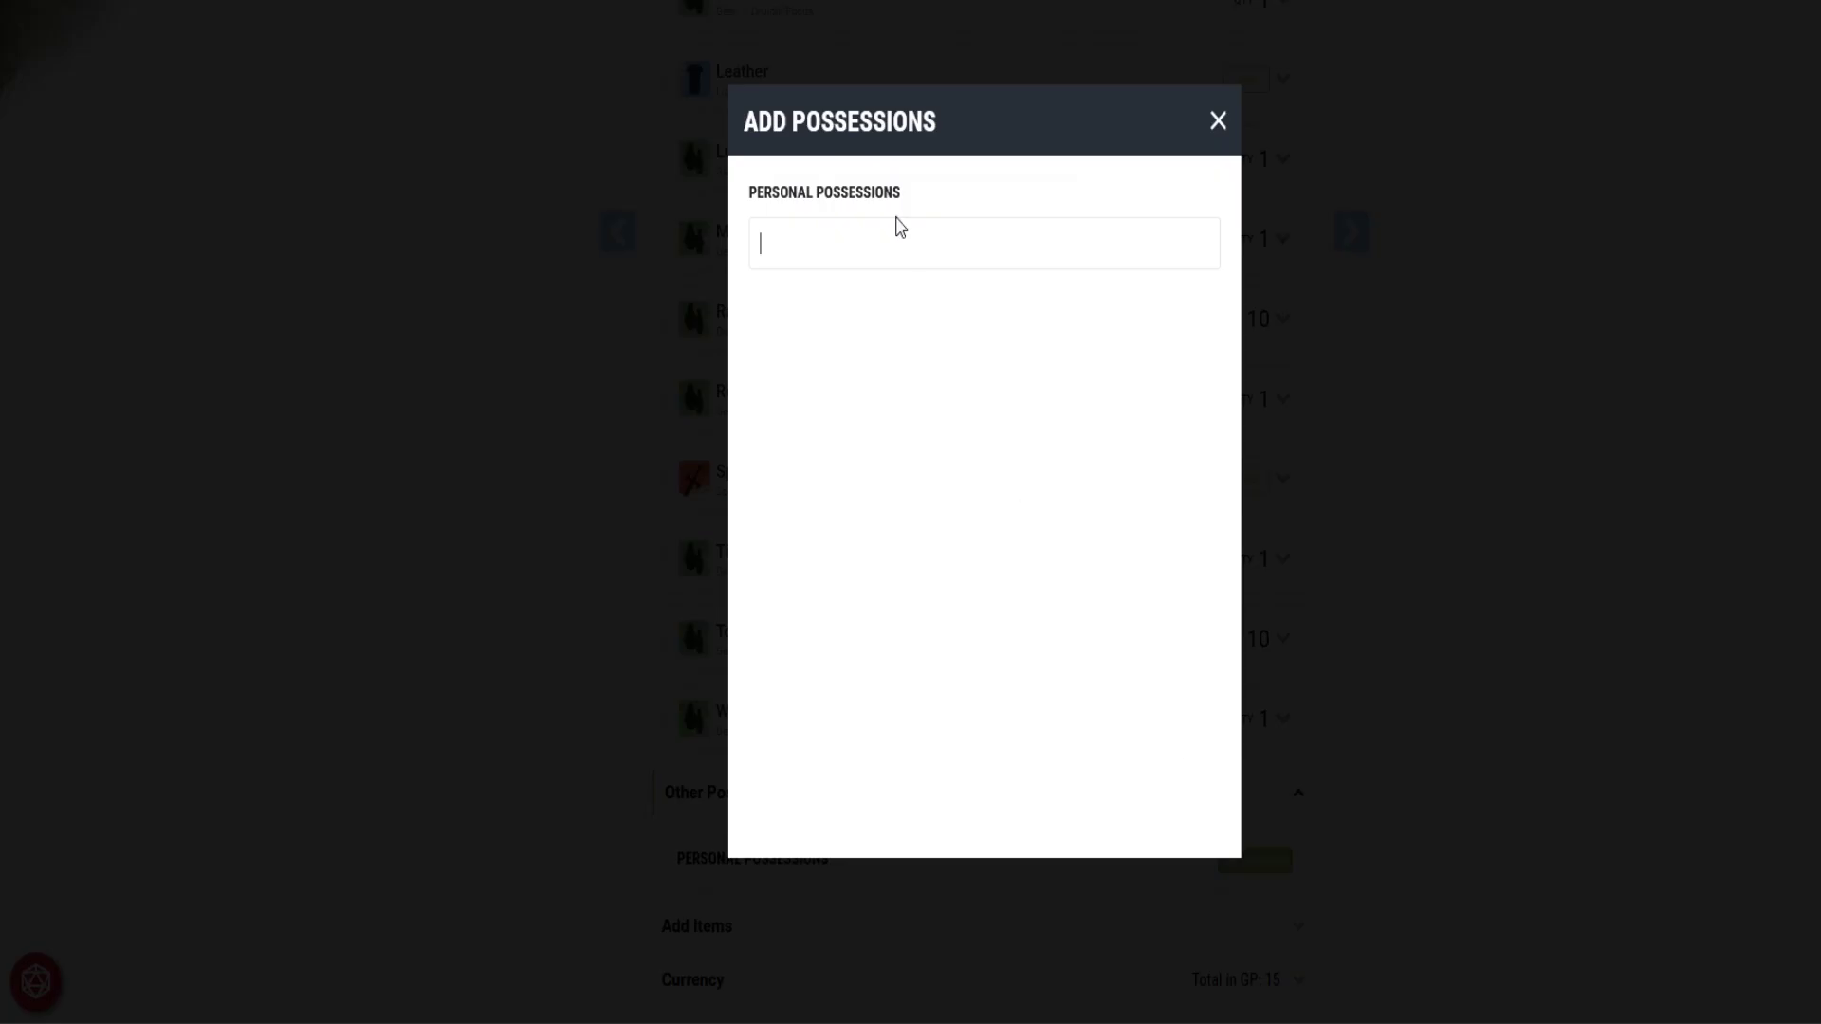
key(ctrl+v)
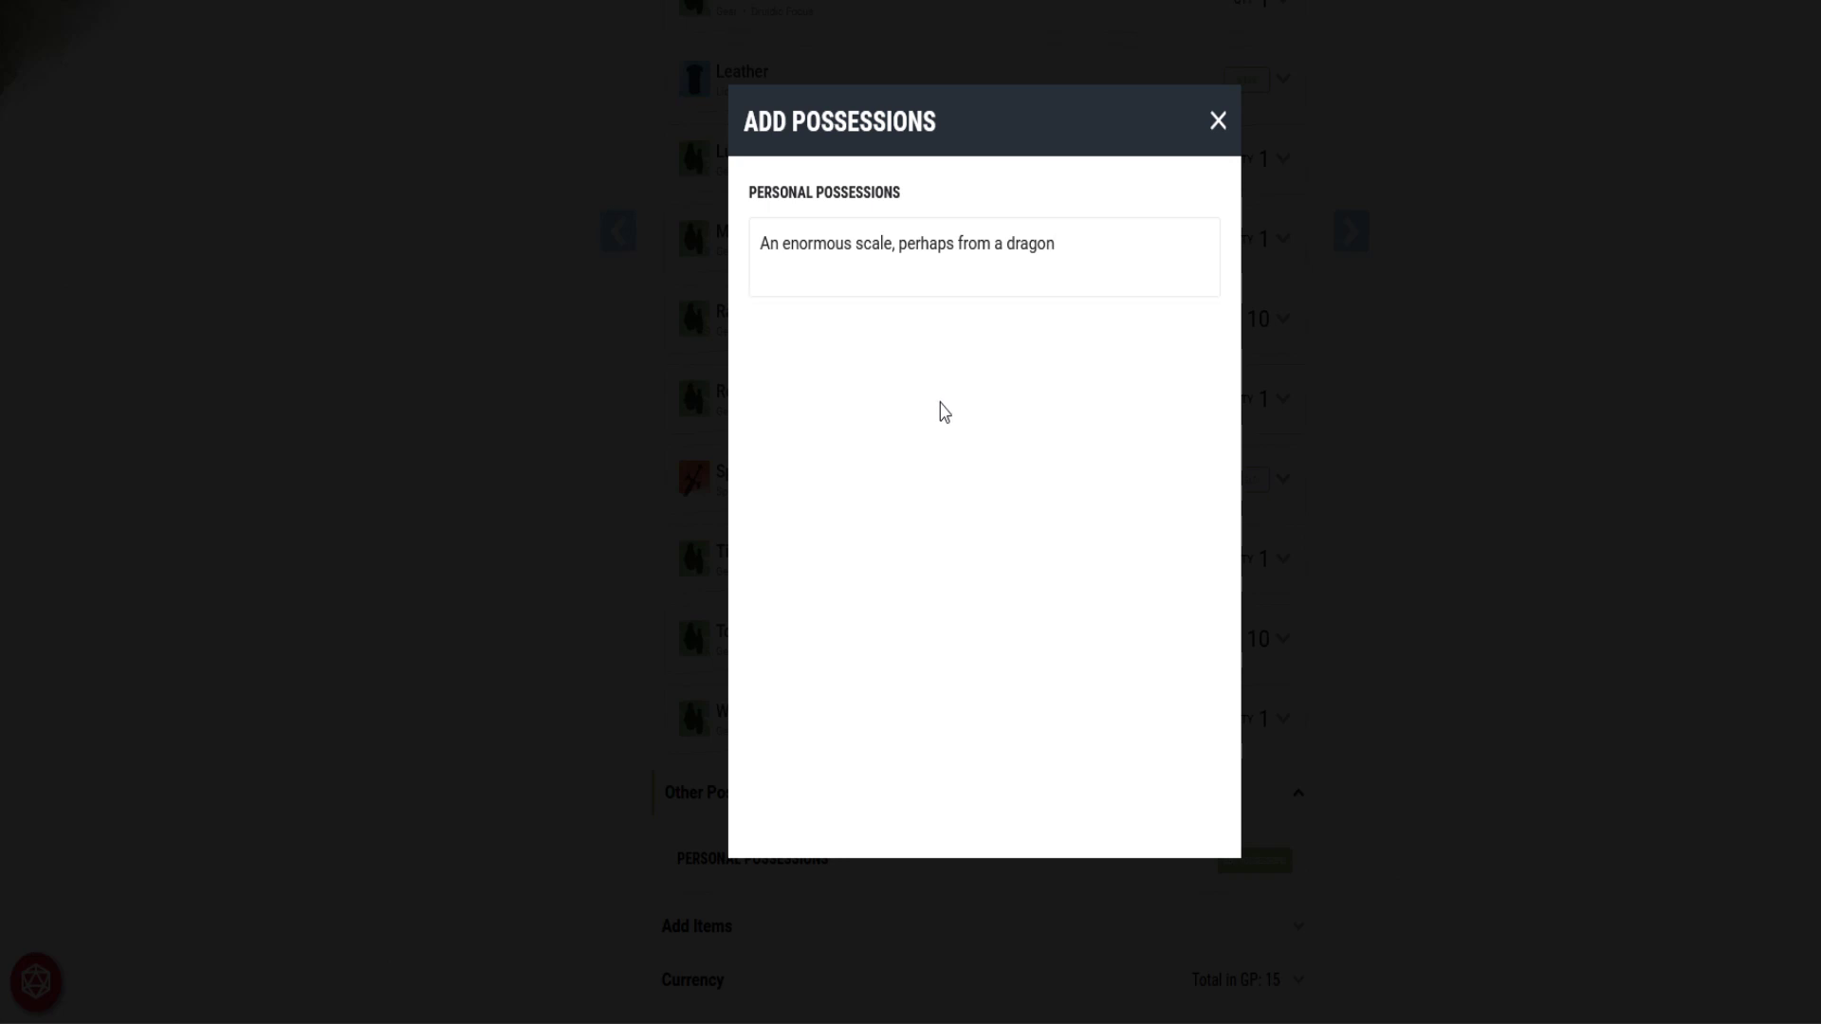
click(1217, 122)
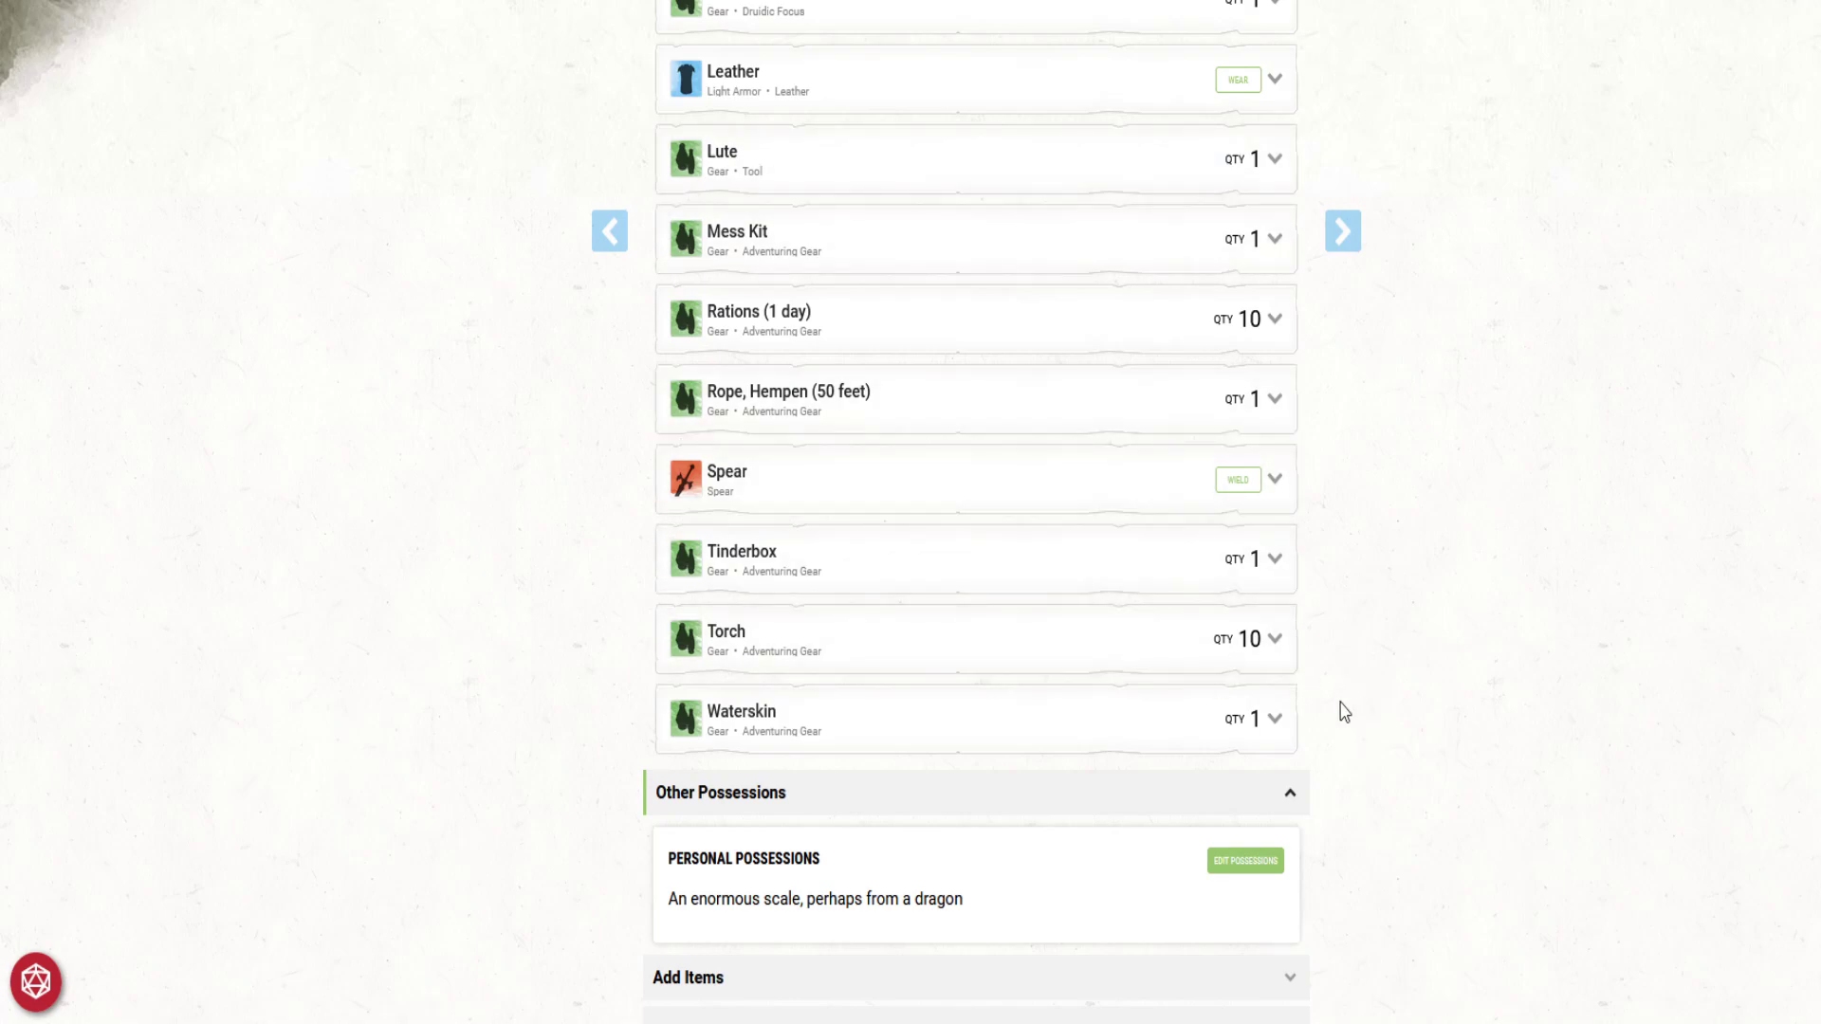
click(1291, 794)
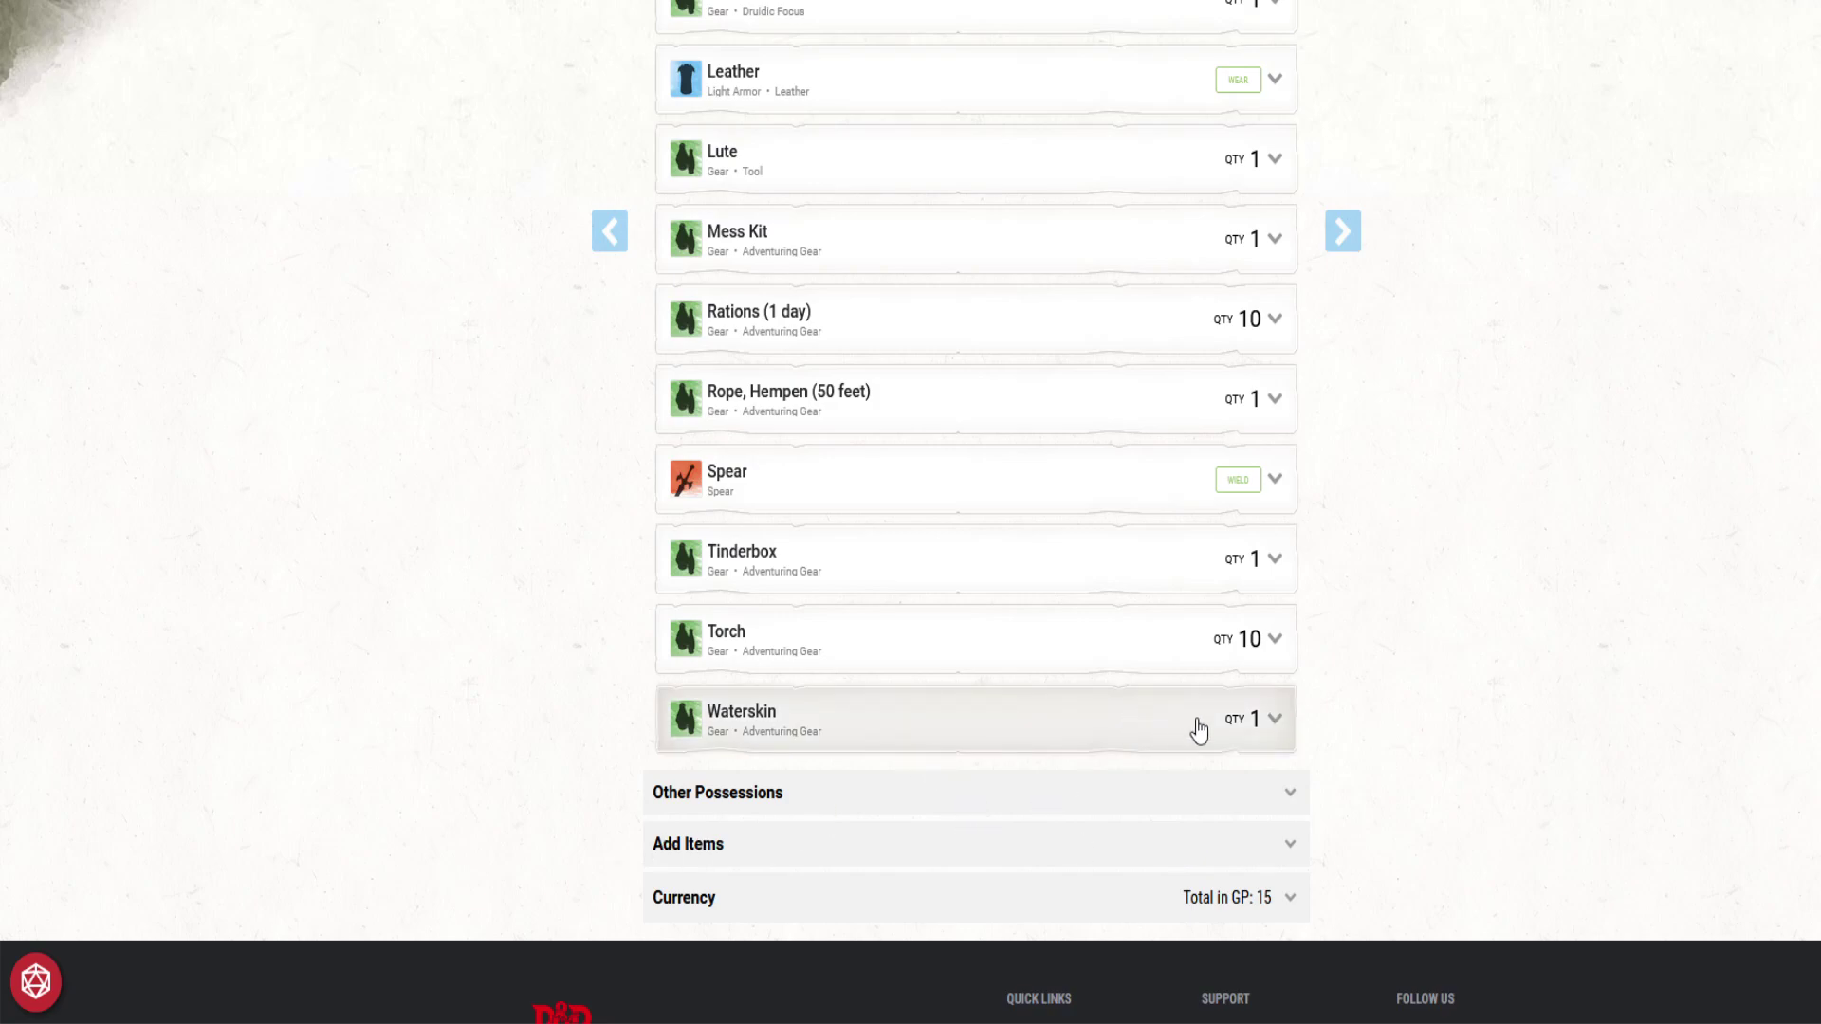
Step: Open the completed character's sheet and examine its ability scores, skills, actions and character management options
click(1343, 231)
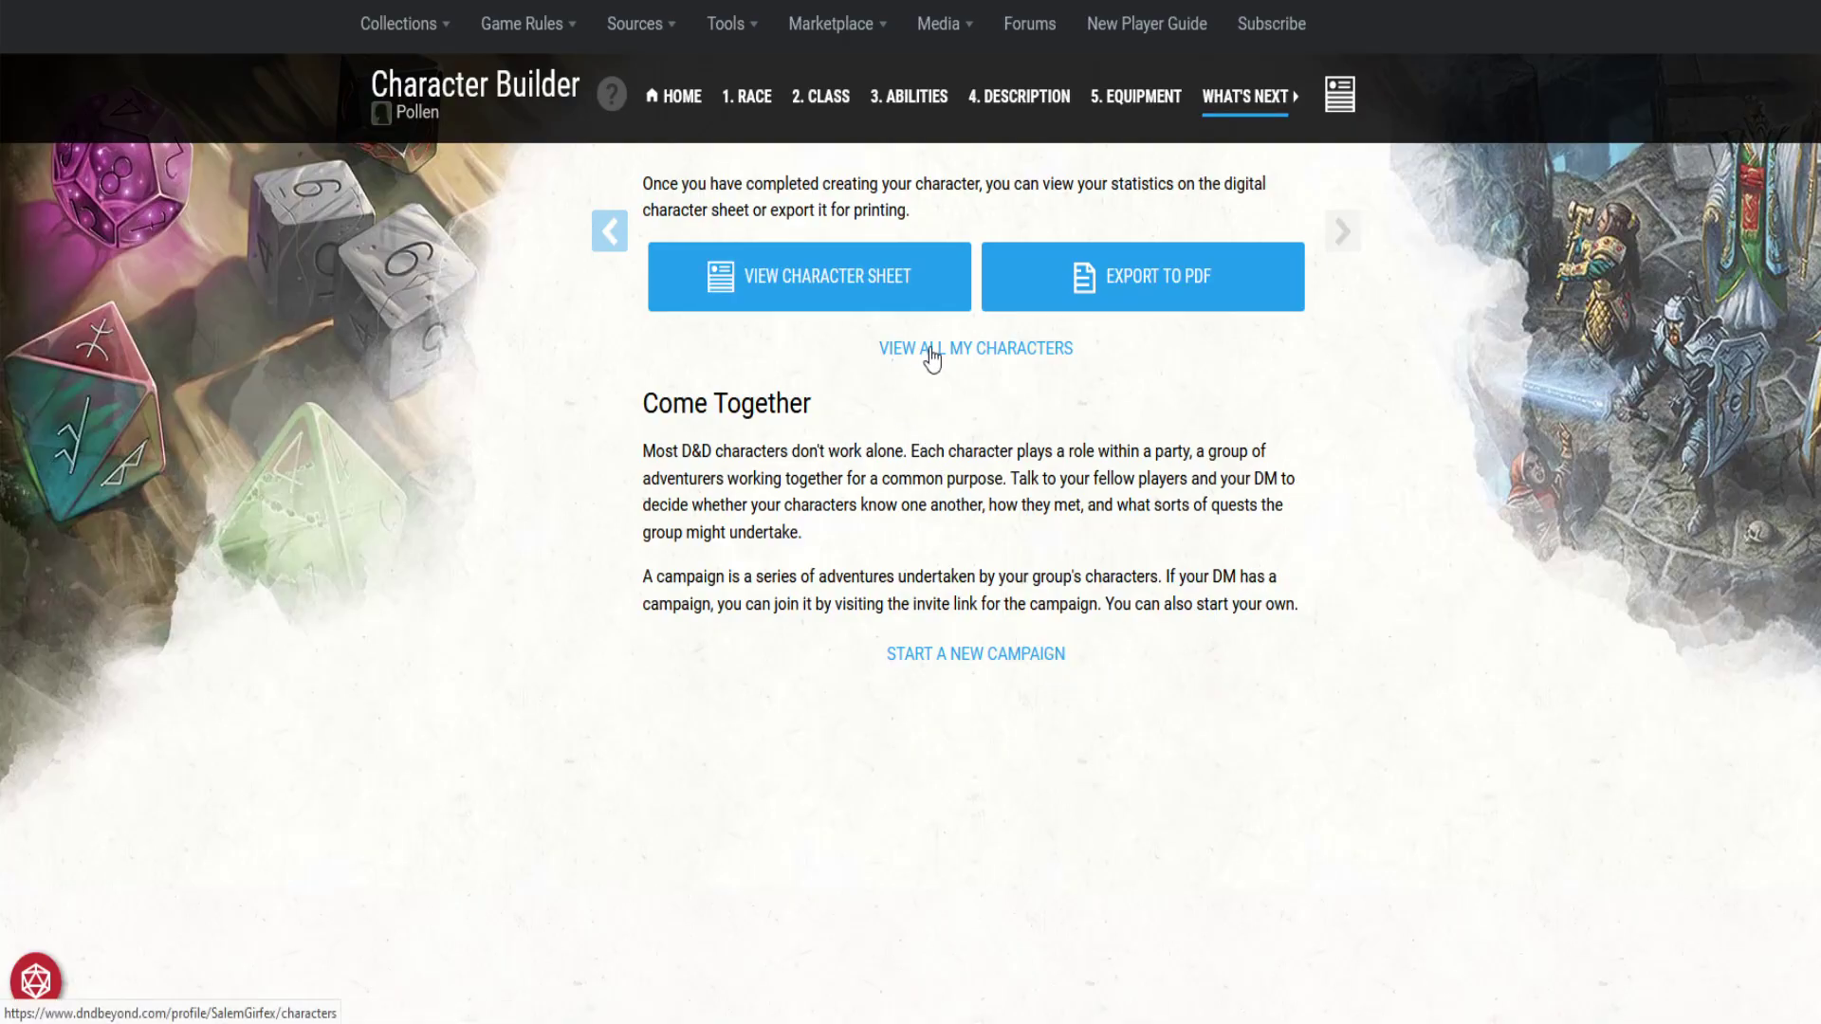
click(880, 306)
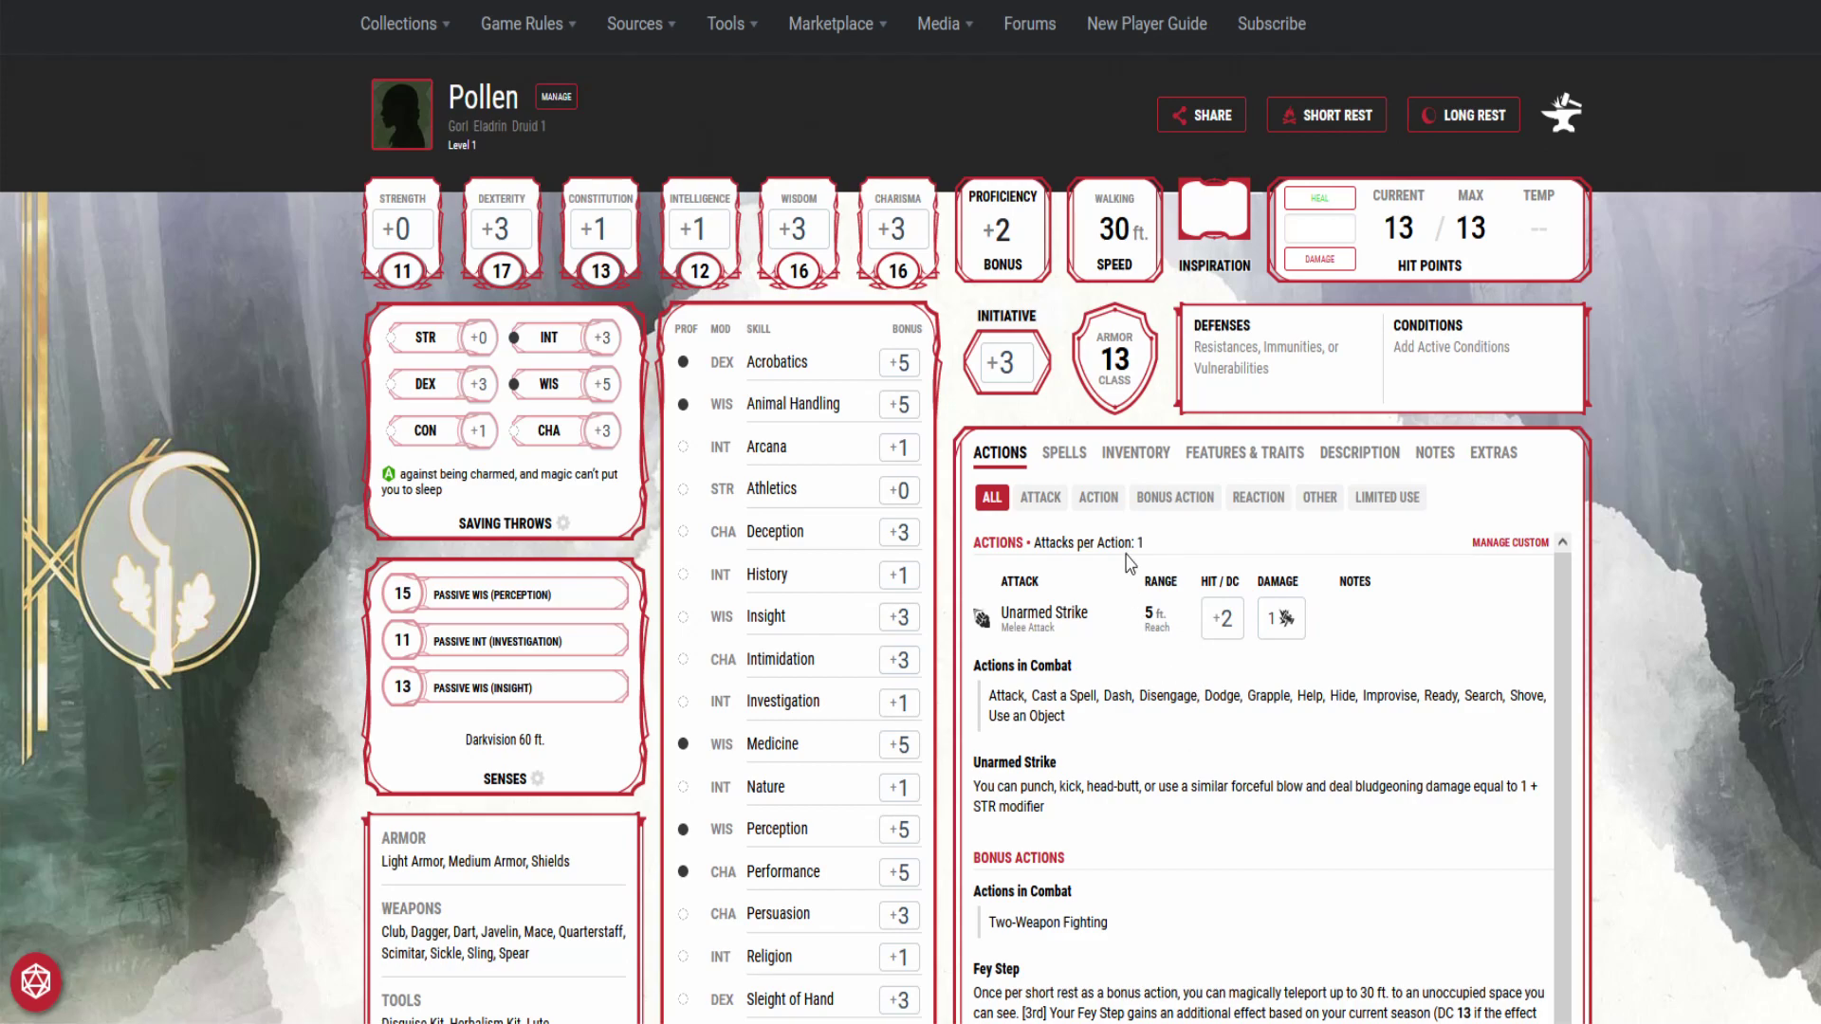
scroll(1636, 488, down, 2)
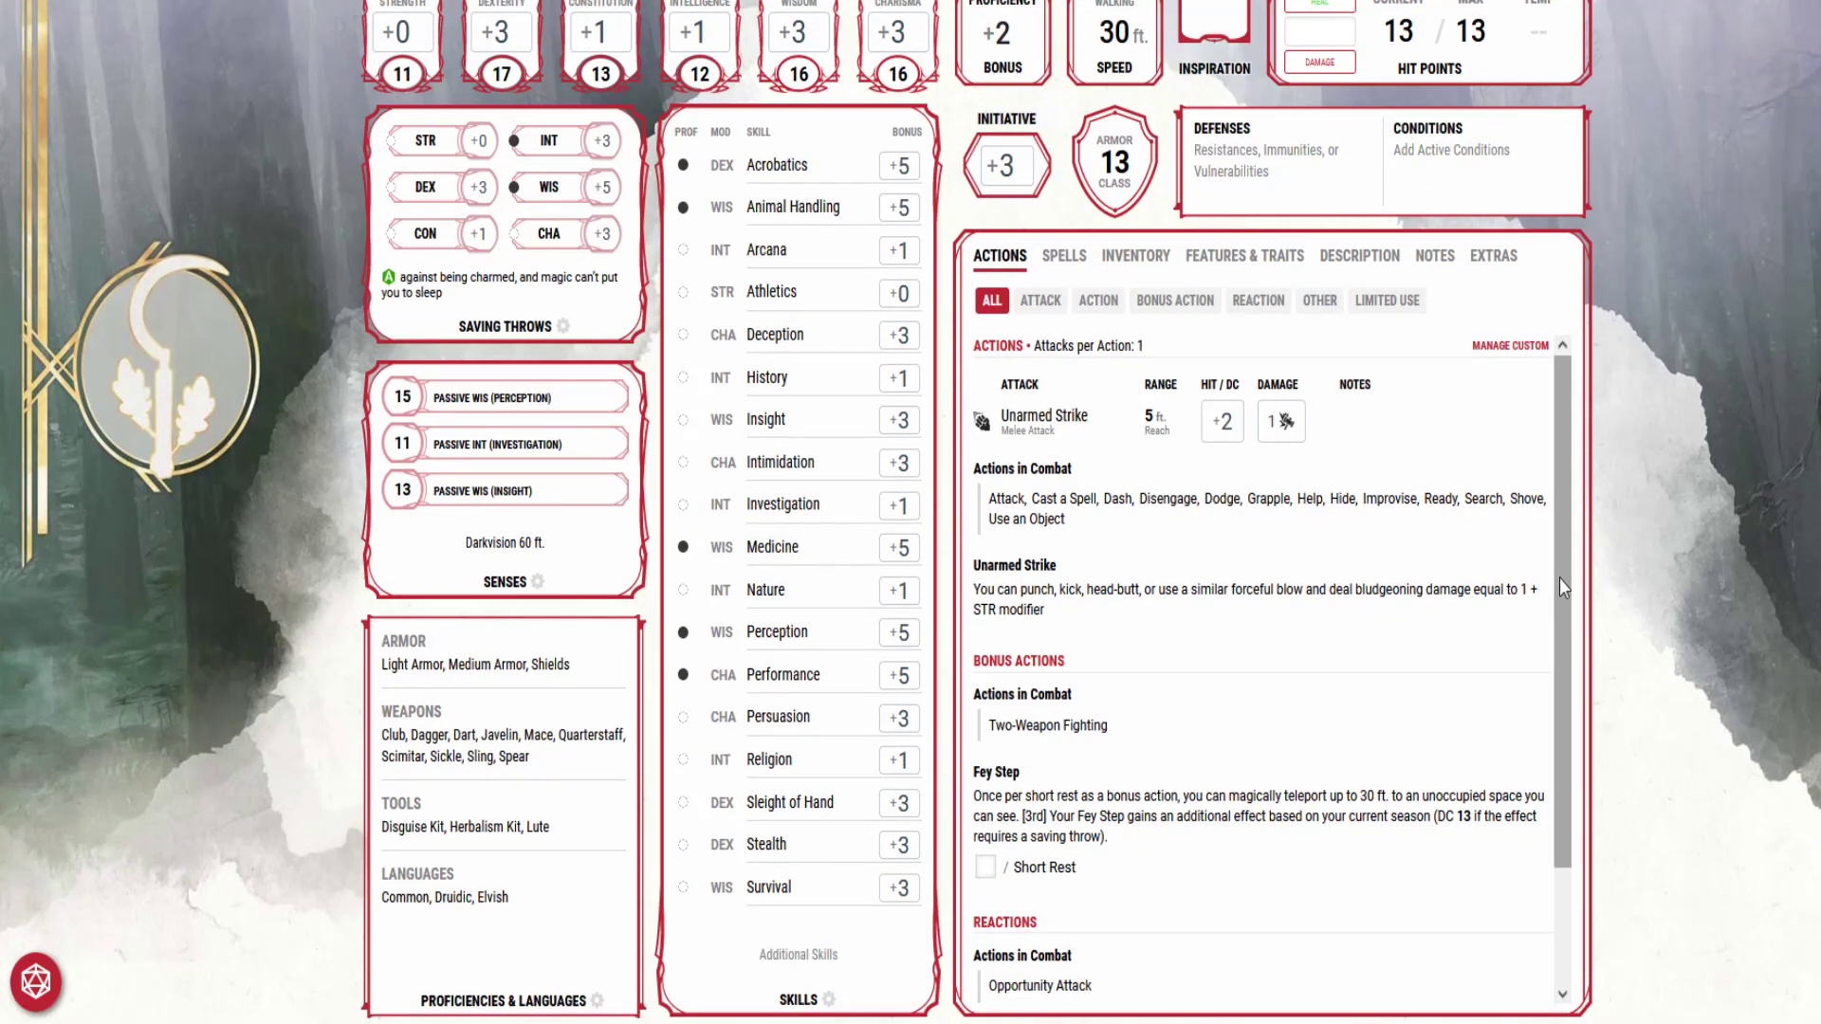
drag(1562, 565, 1568, 520)
scroll(1699, 459, up, 2)
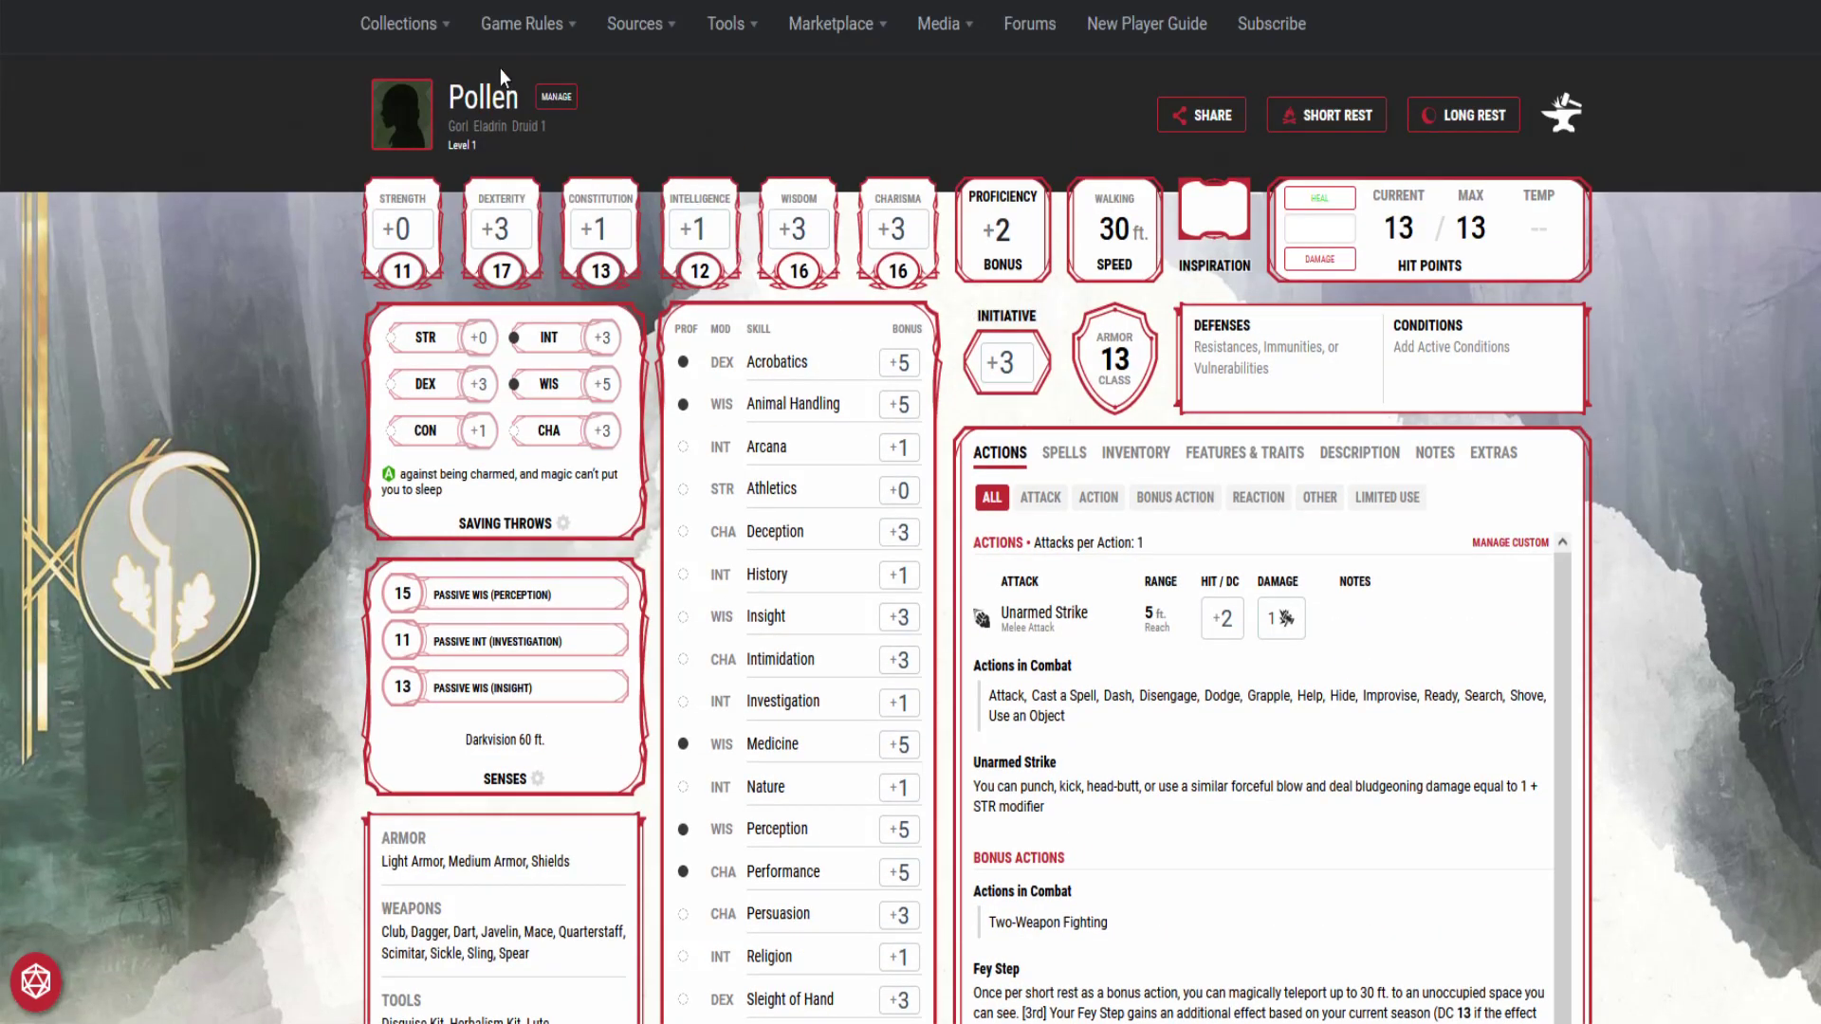
click(550, 102)
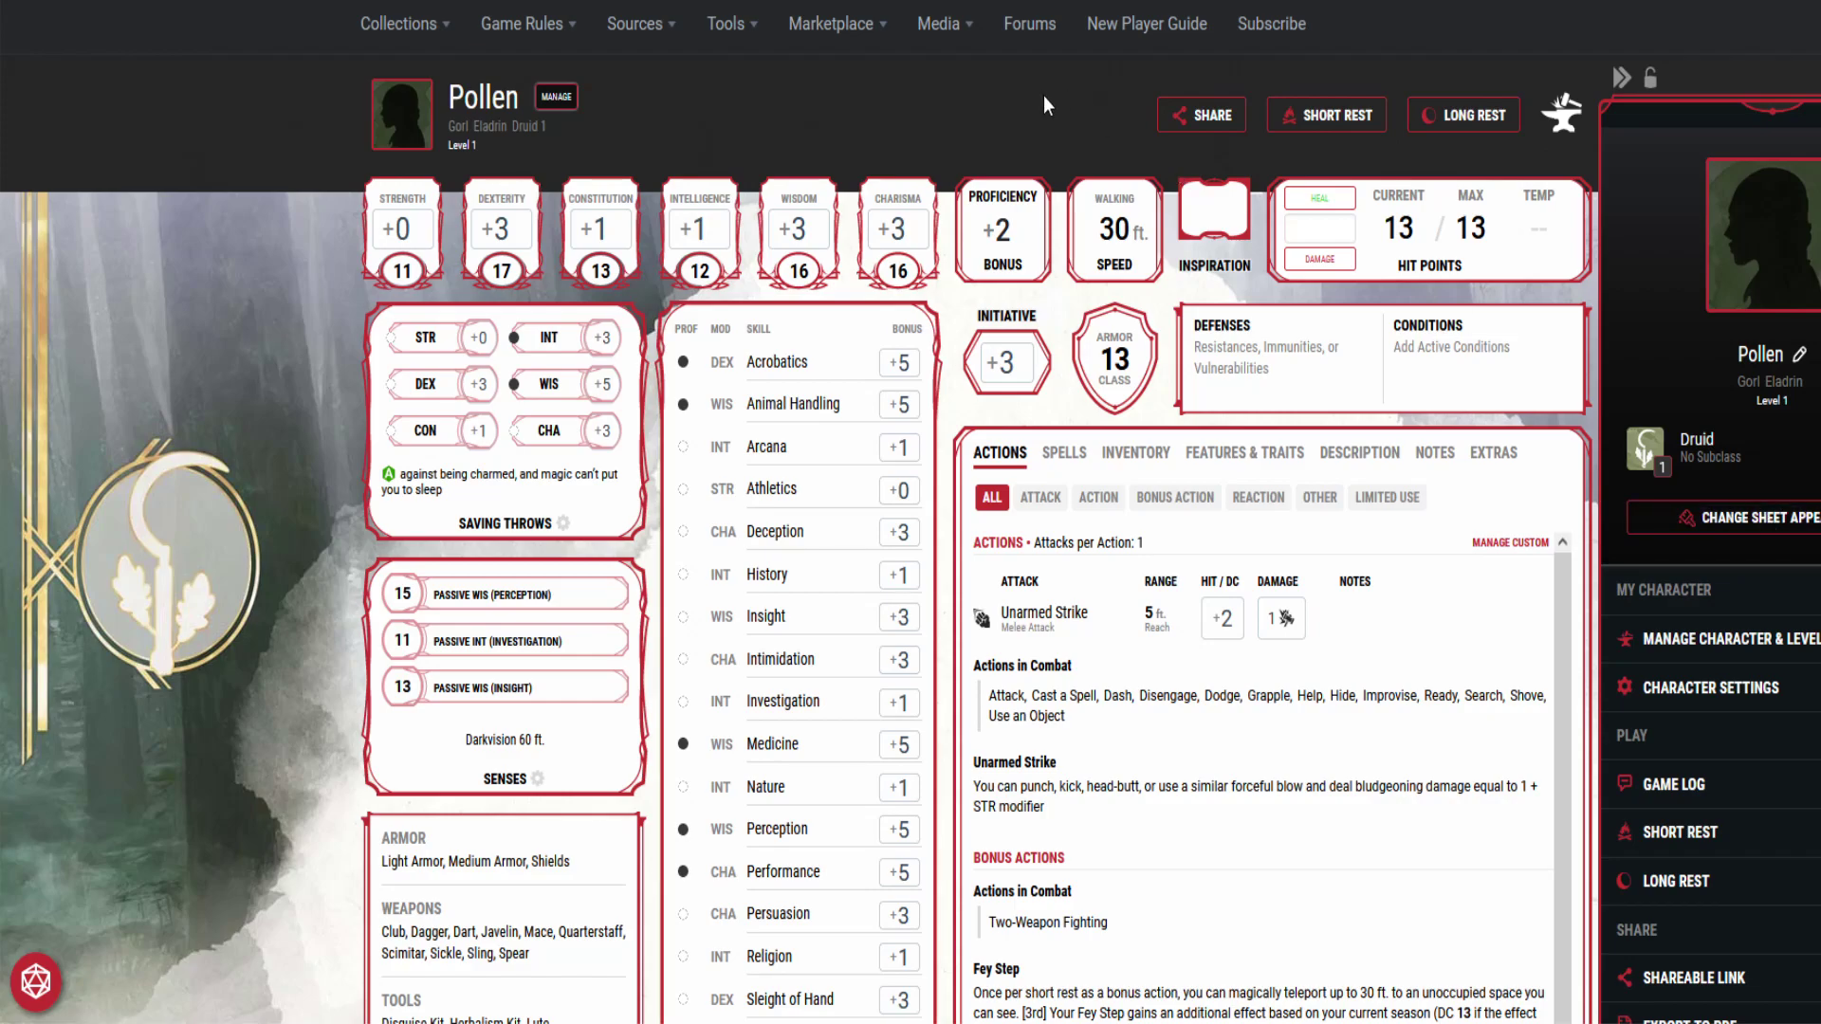
click(1034, 161)
Step: Return to the character builder, raise the Druid class to level 2 and choose GGtR • Circle of Spores as the Druid Circle
click(1560, 114)
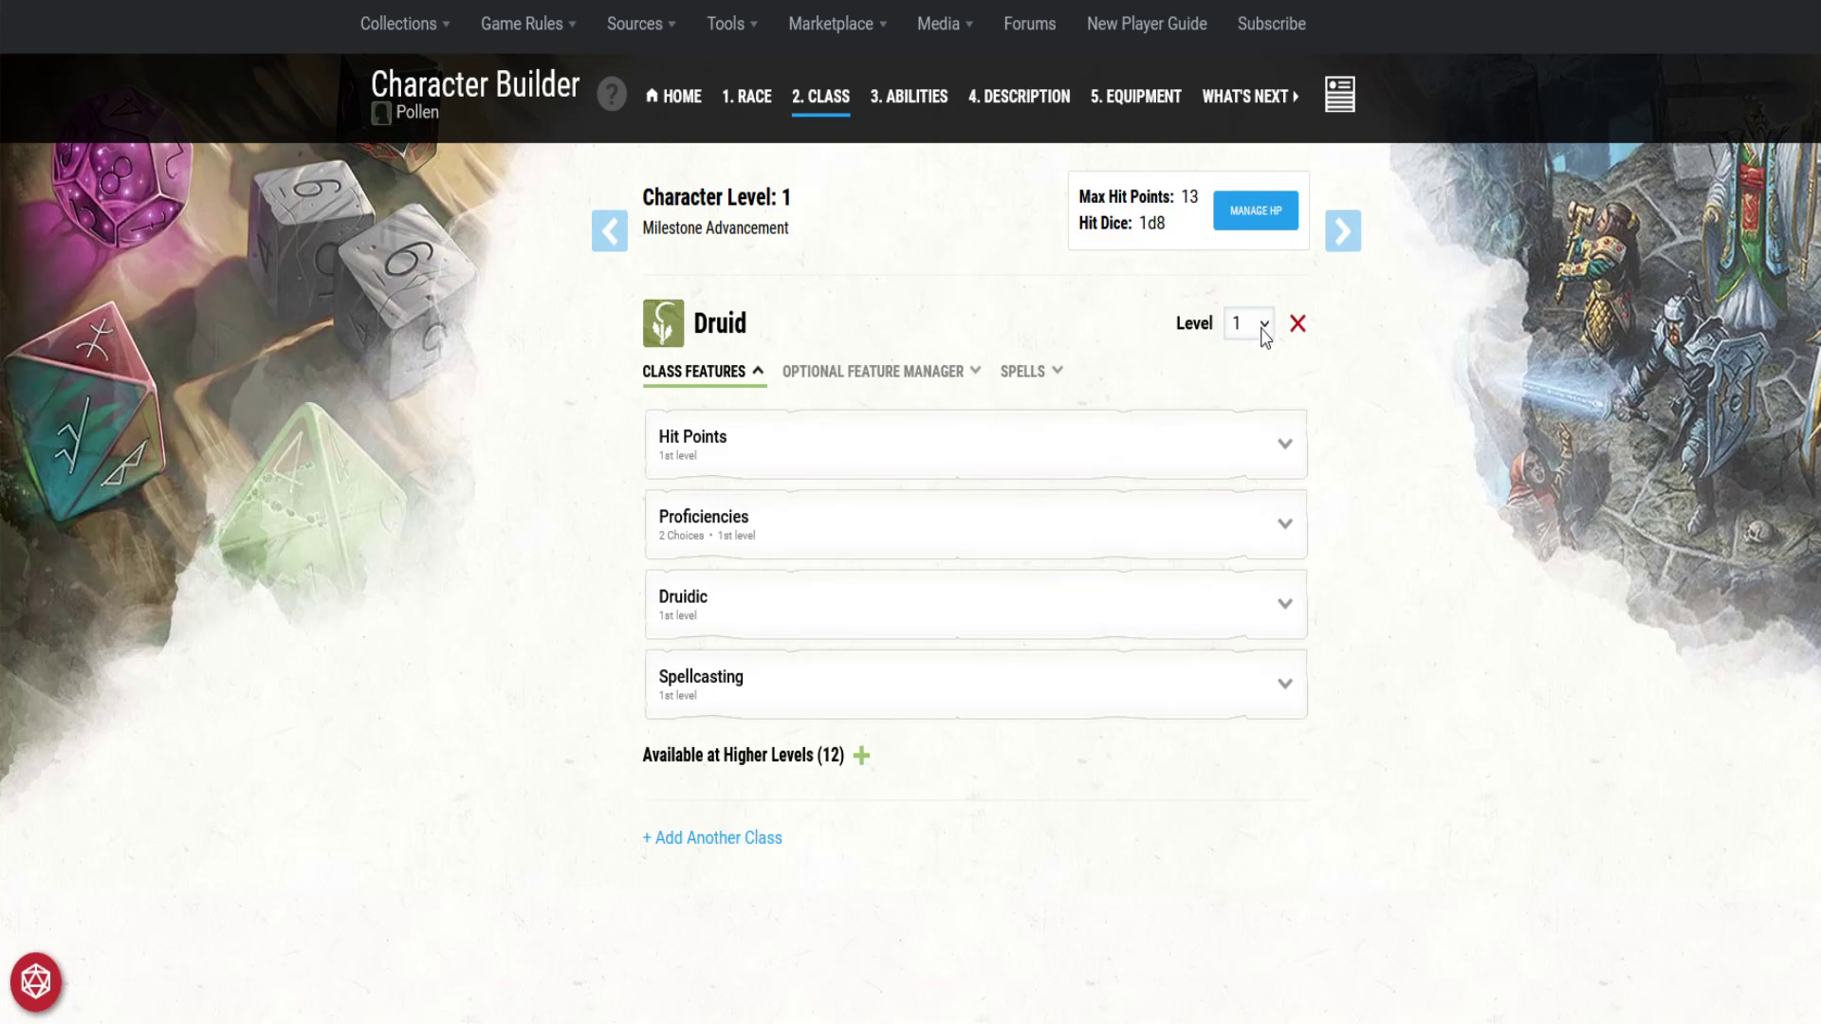
click(1237, 396)
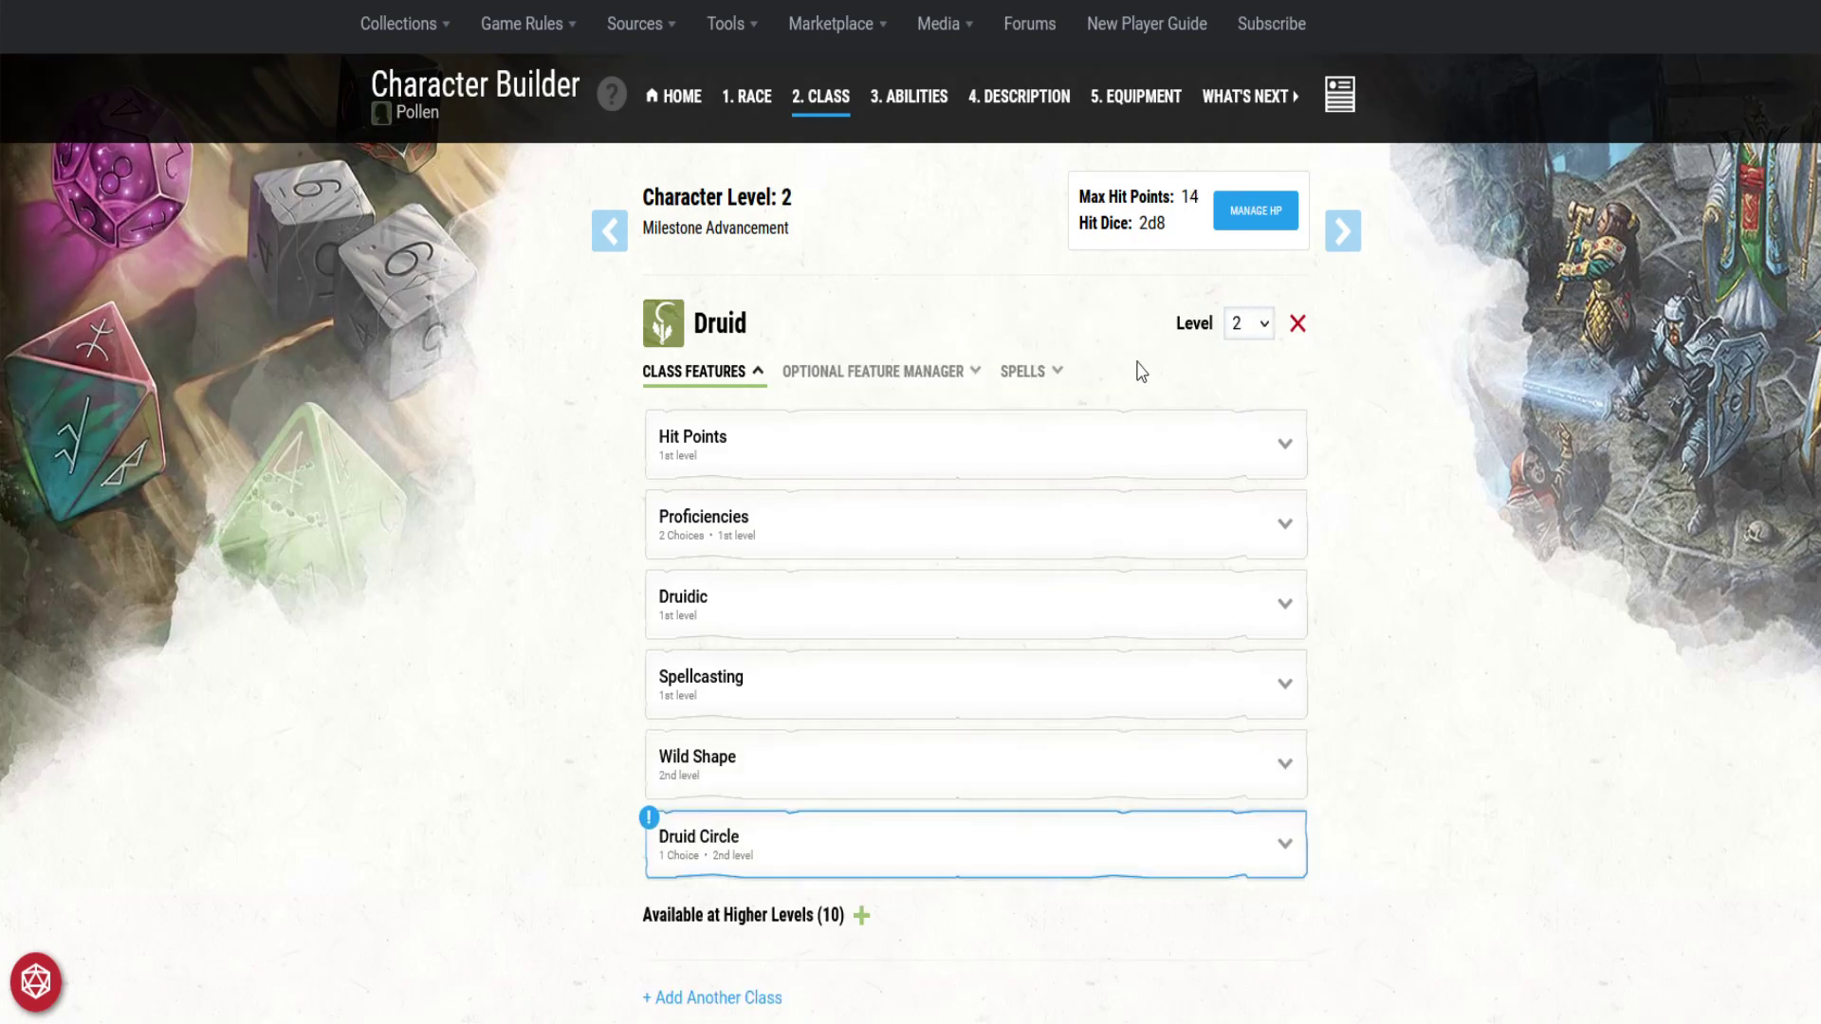
scroll(1067, 749, down, 2)
click(1282, 702)
scroll(1169, 722, down, 1)
scroll(1168, 723, down, 3)
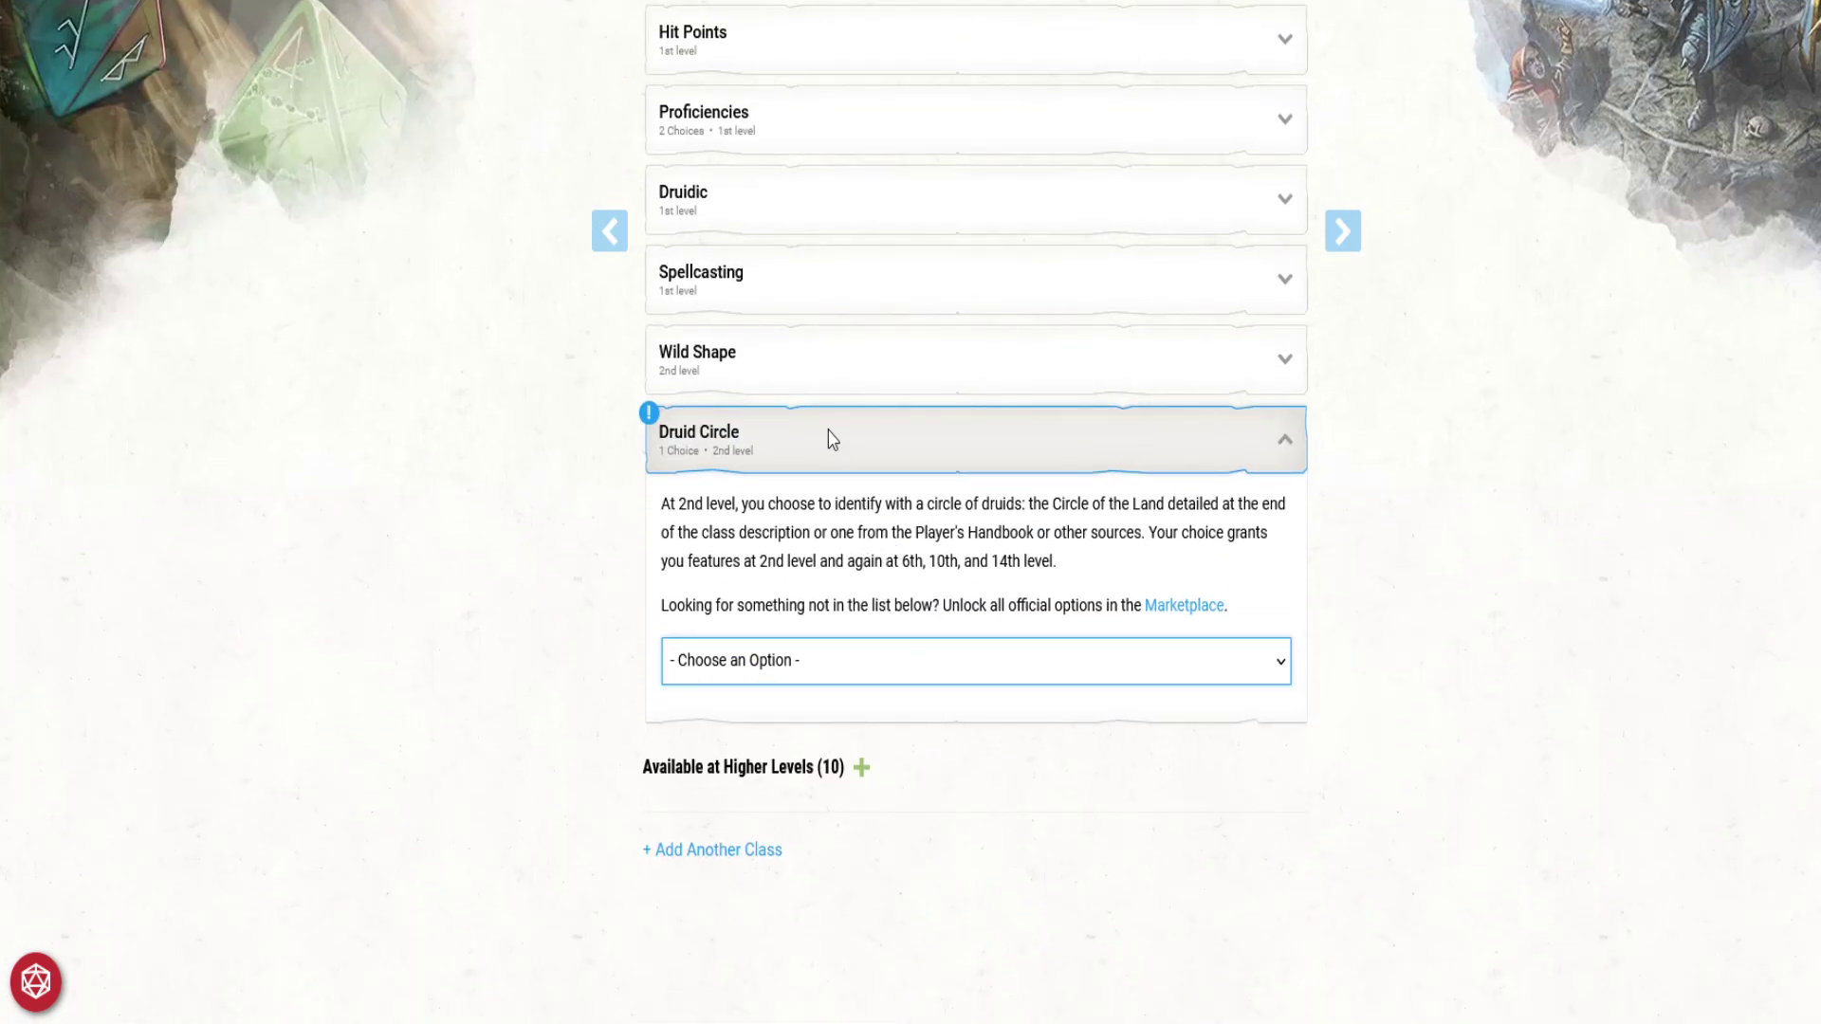
click(806, 661)
click(996, 723)
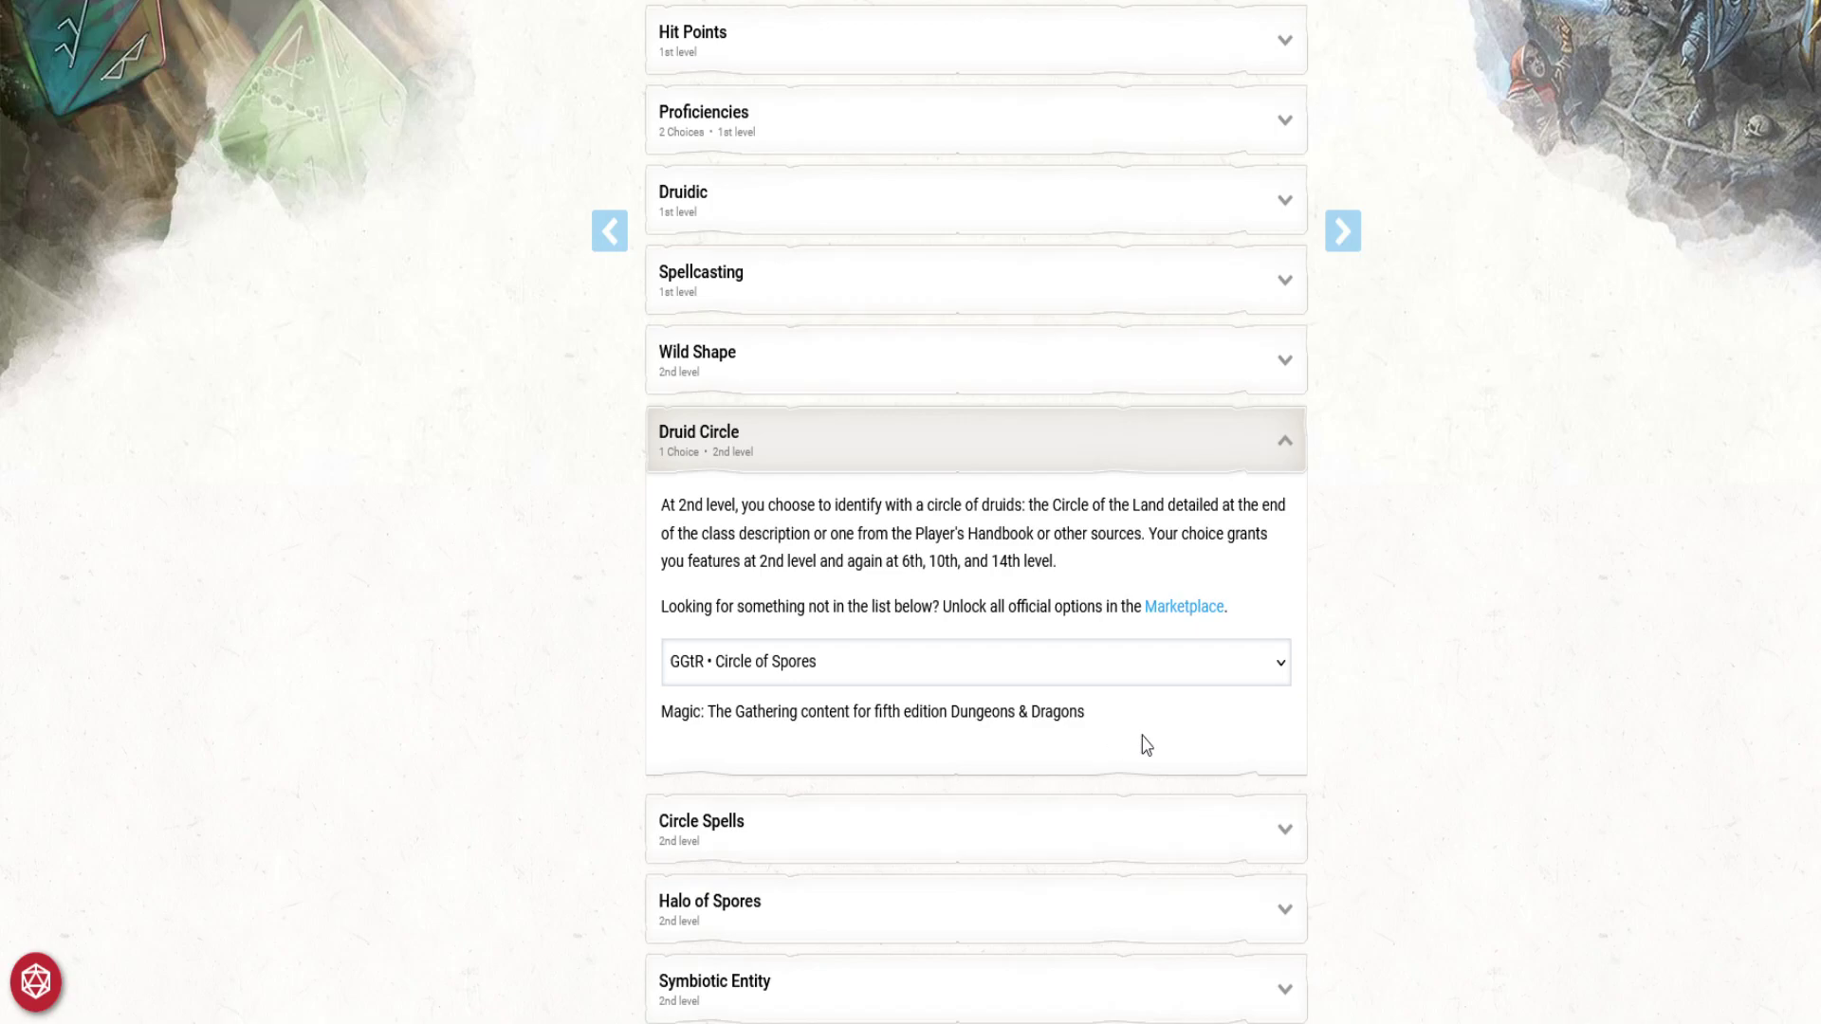
Step: Read the full Circle Spells feature, including the Circle of Spores Spells table
scroll(1366, 671, down, 2)
scroll(1365, 671, down, 2)
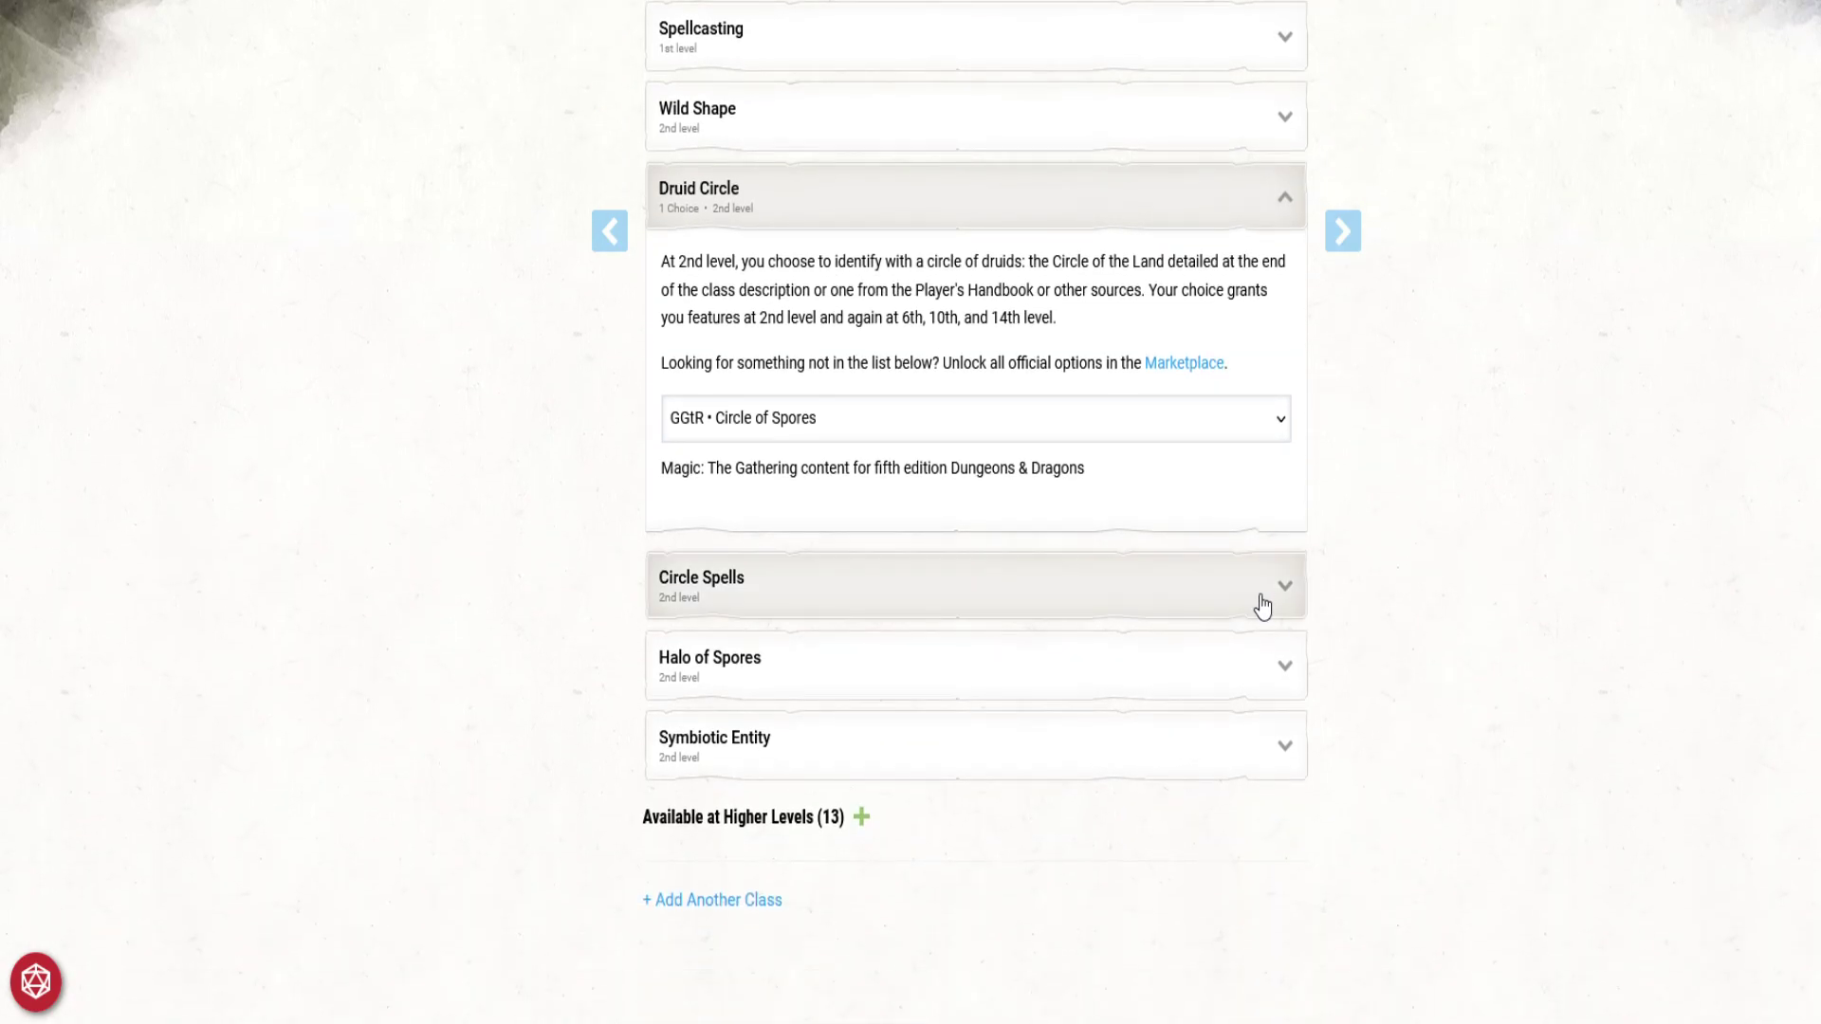
click(1285, 592)
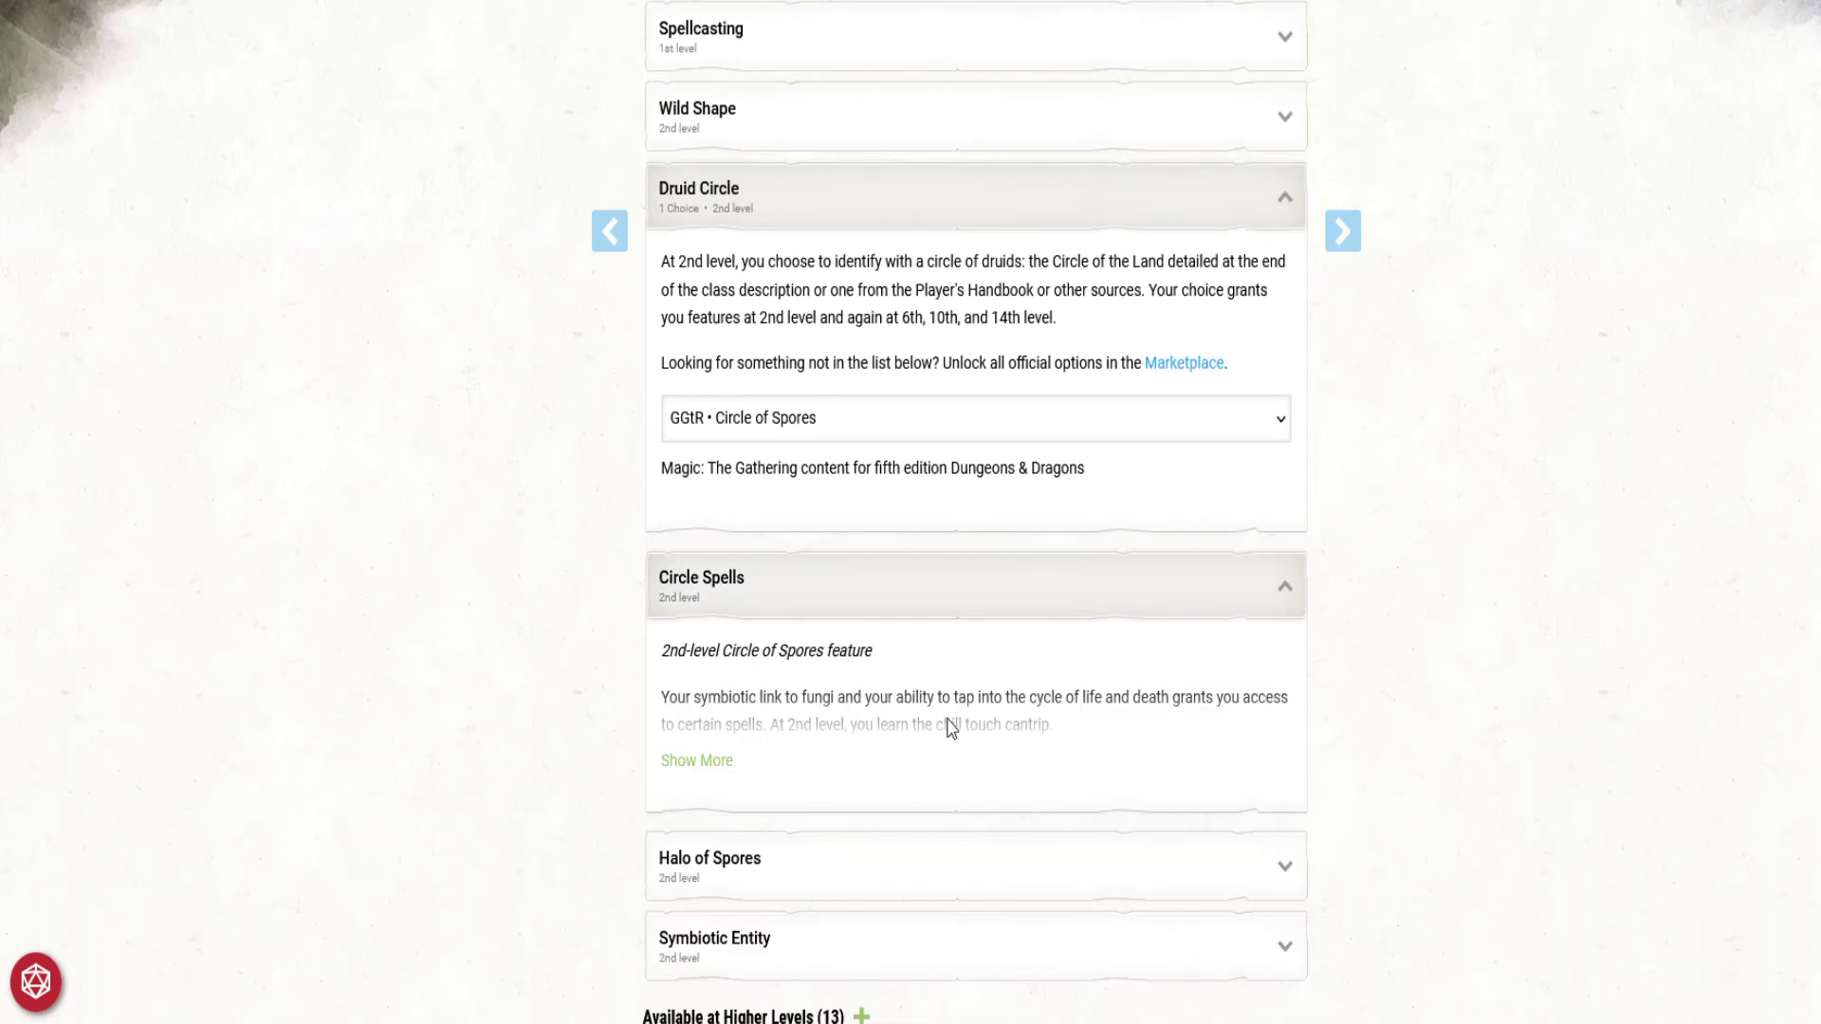
click(687, 762)
scroll(815, 713, down, 5)
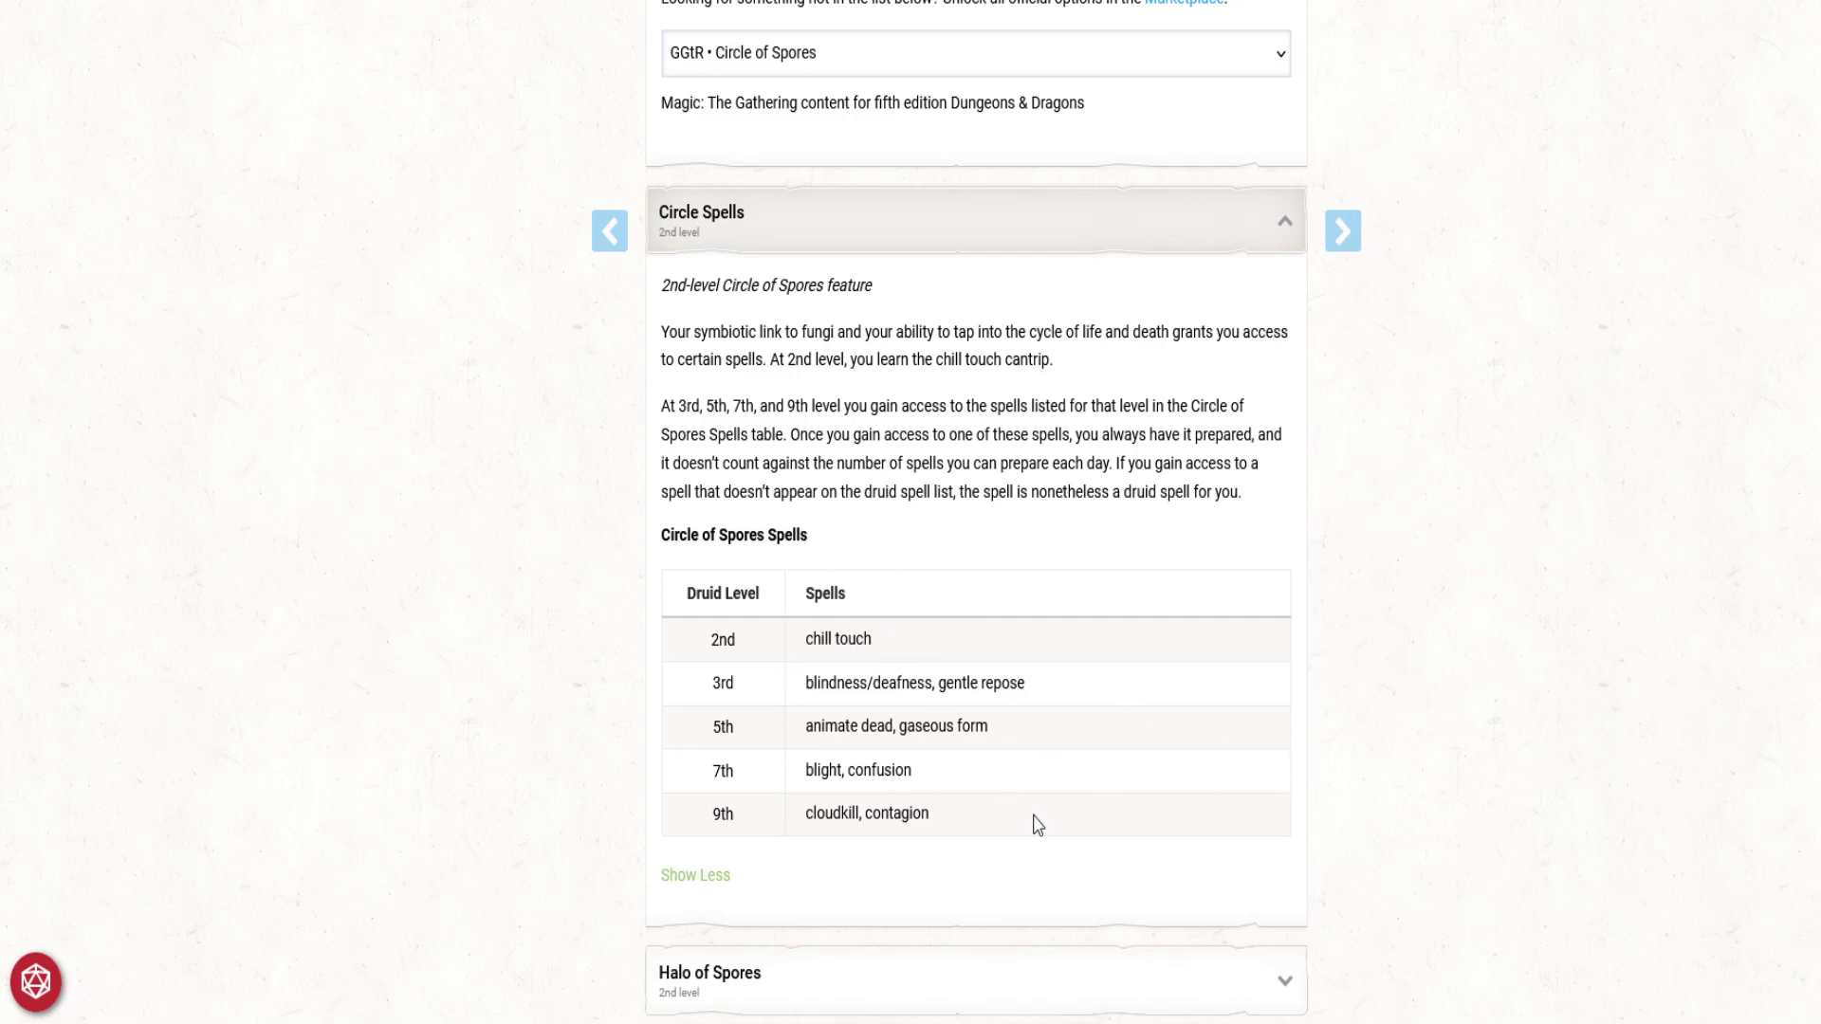
click(1294, 242)
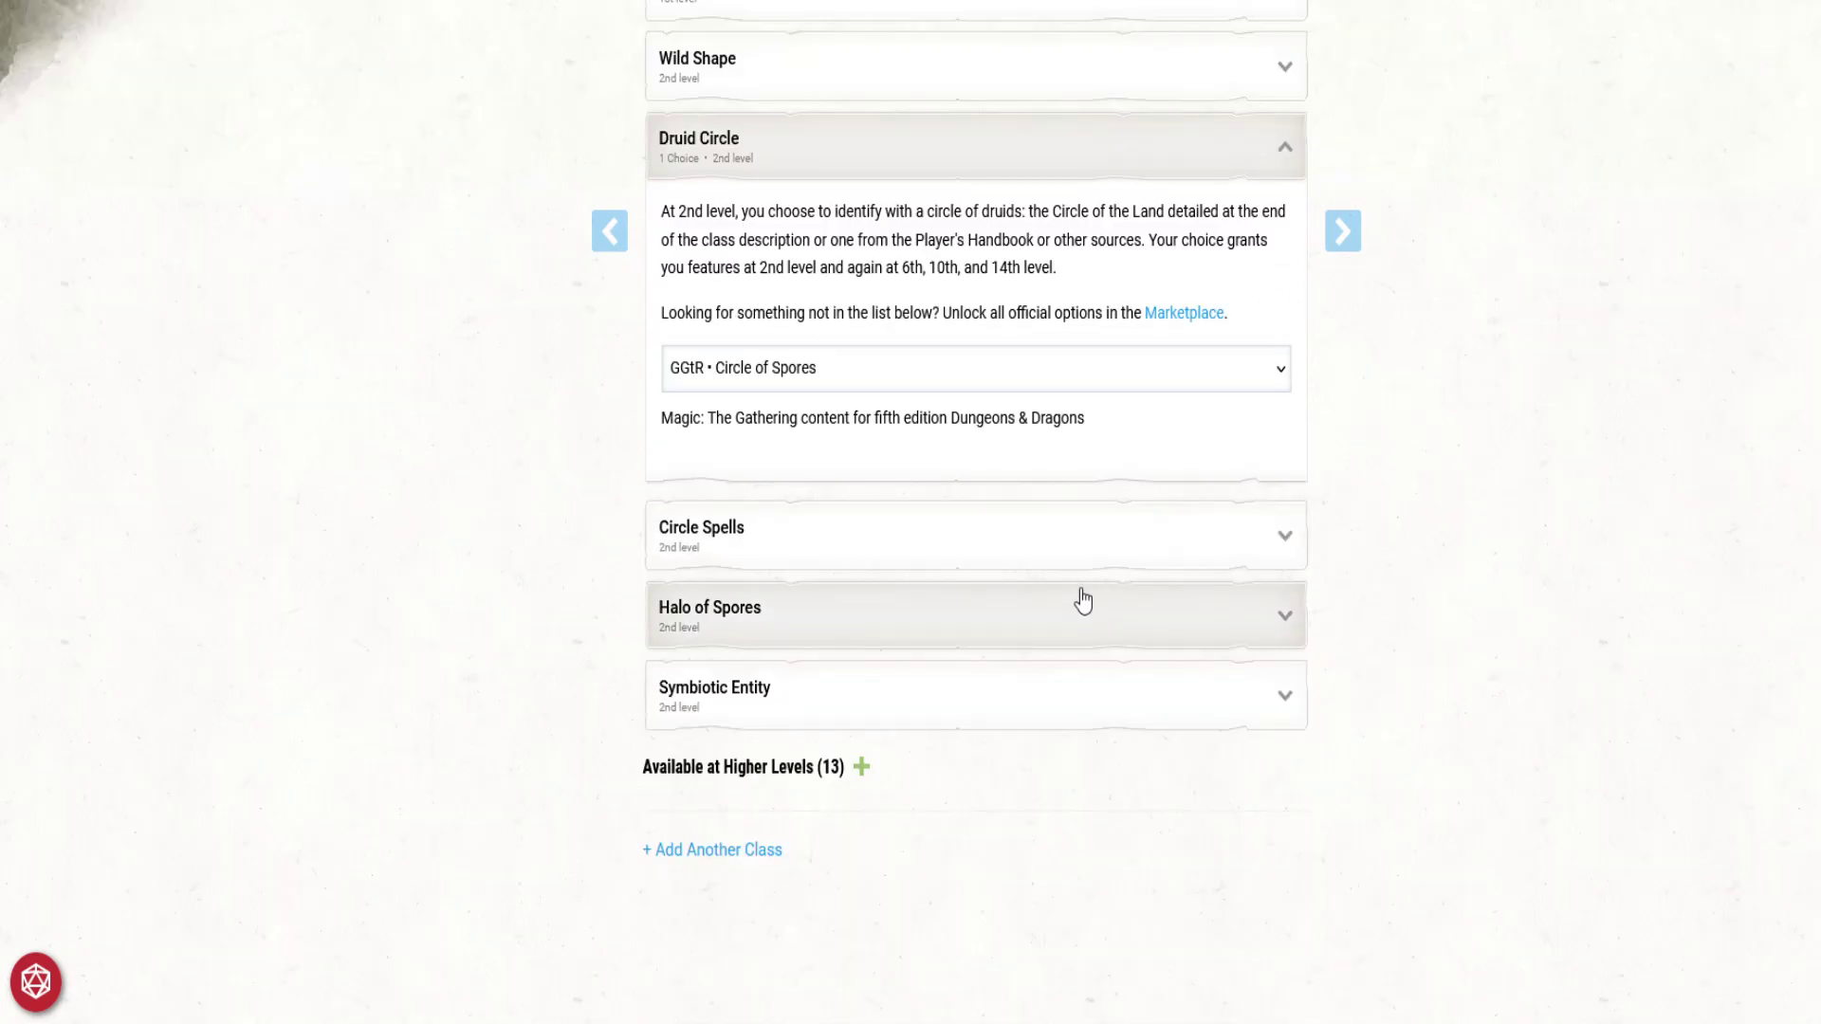
Step: Read the Halo of Spores and Symbiotic Entity feature descriptions of the Circle of Spores
click(1292, 627)
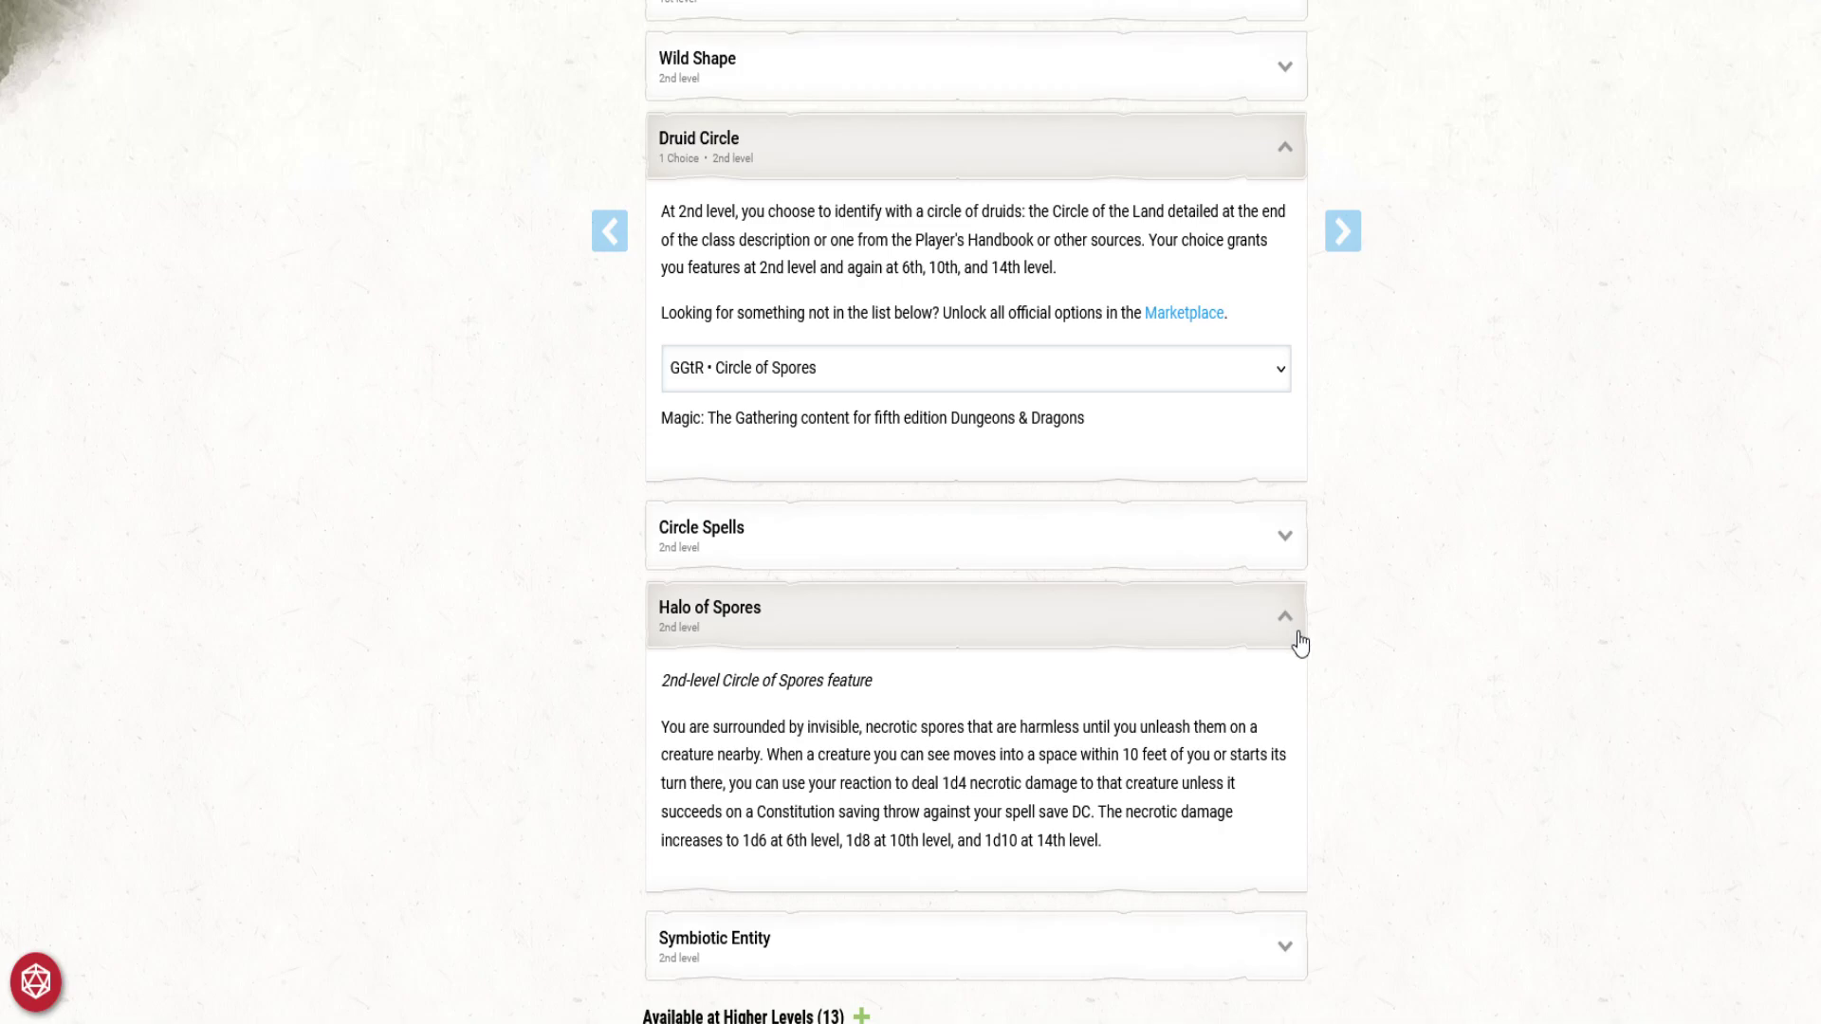
scroll(1328, 655, down, 2)
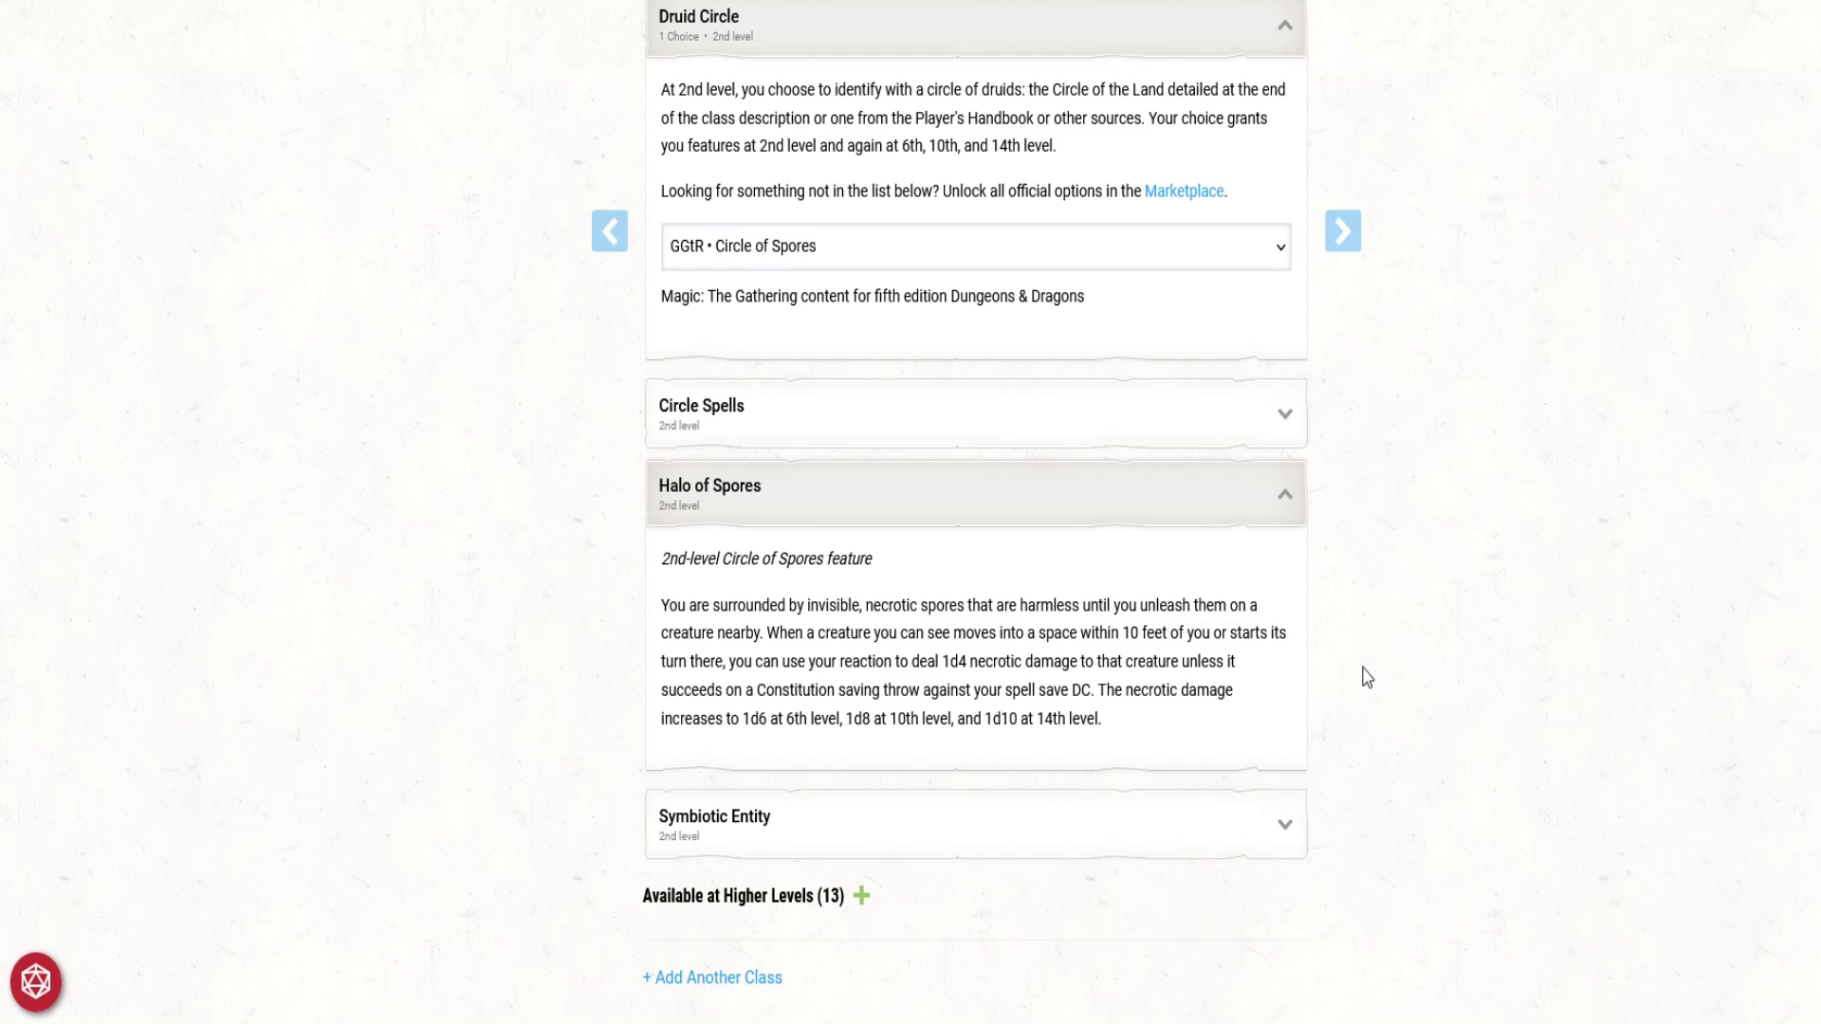
click(1290, 500)
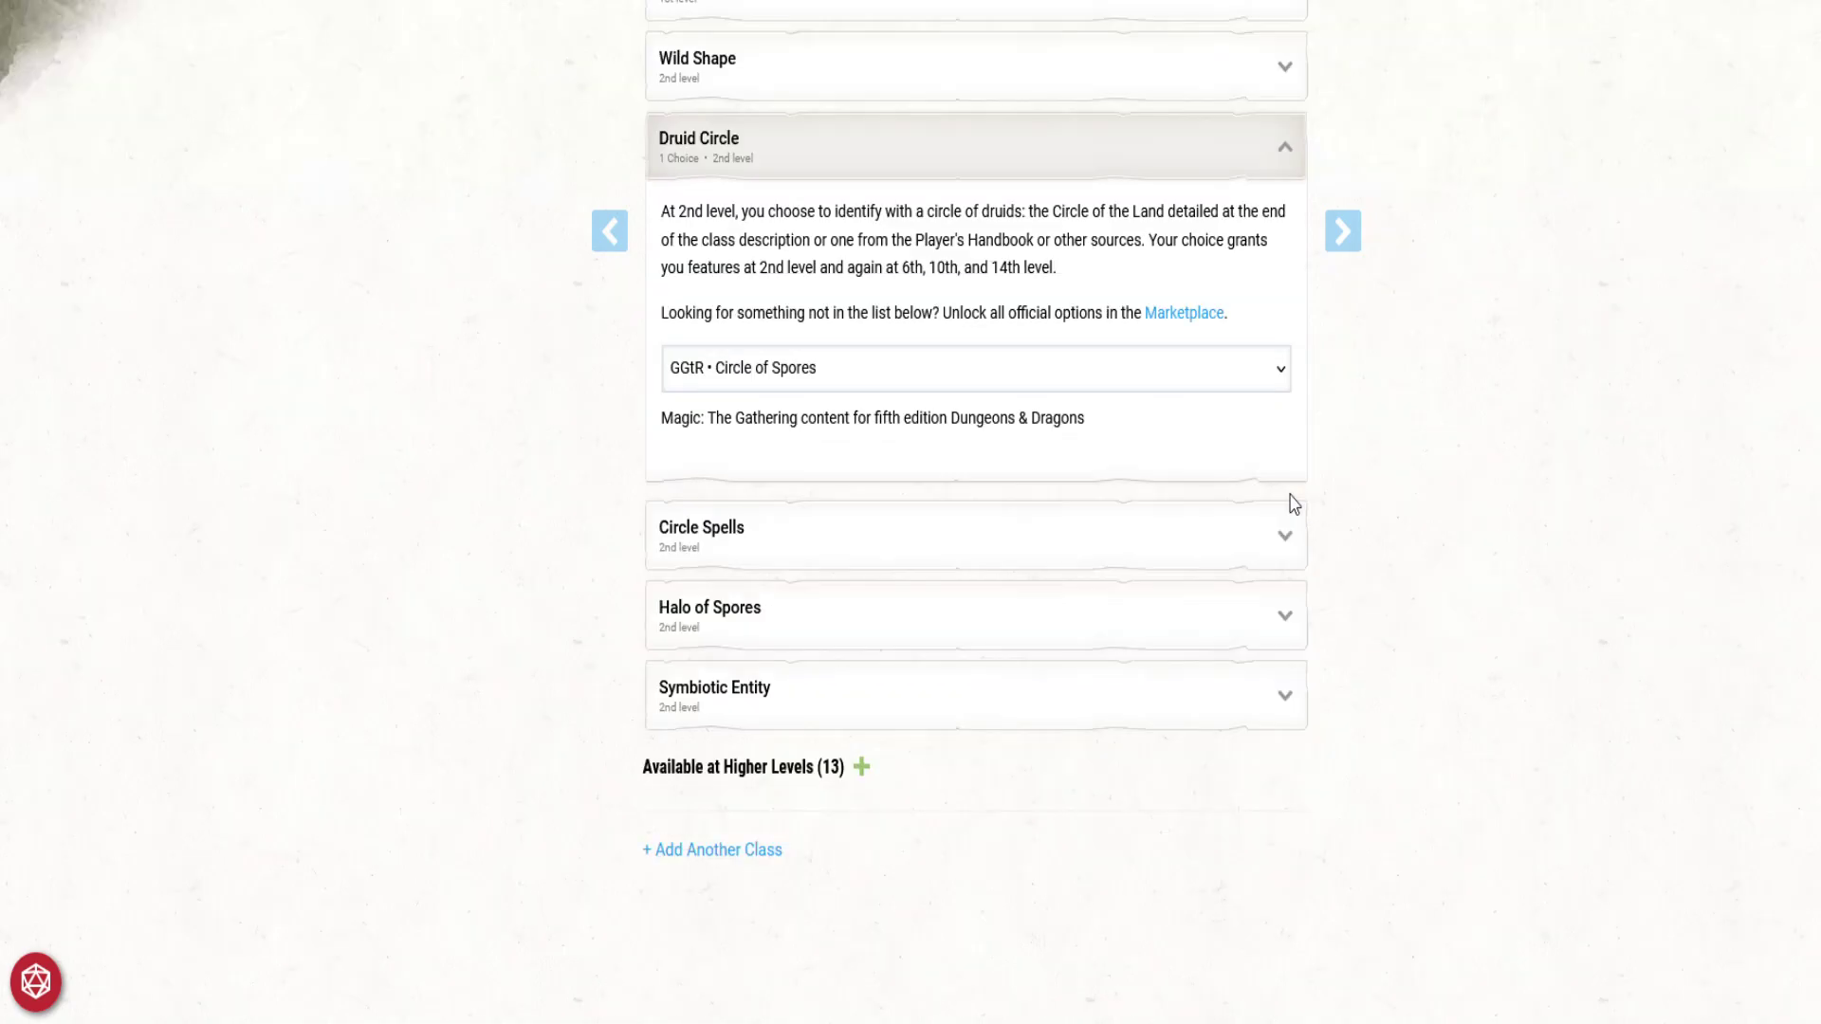
click(1289, 709)
click(726, 872)
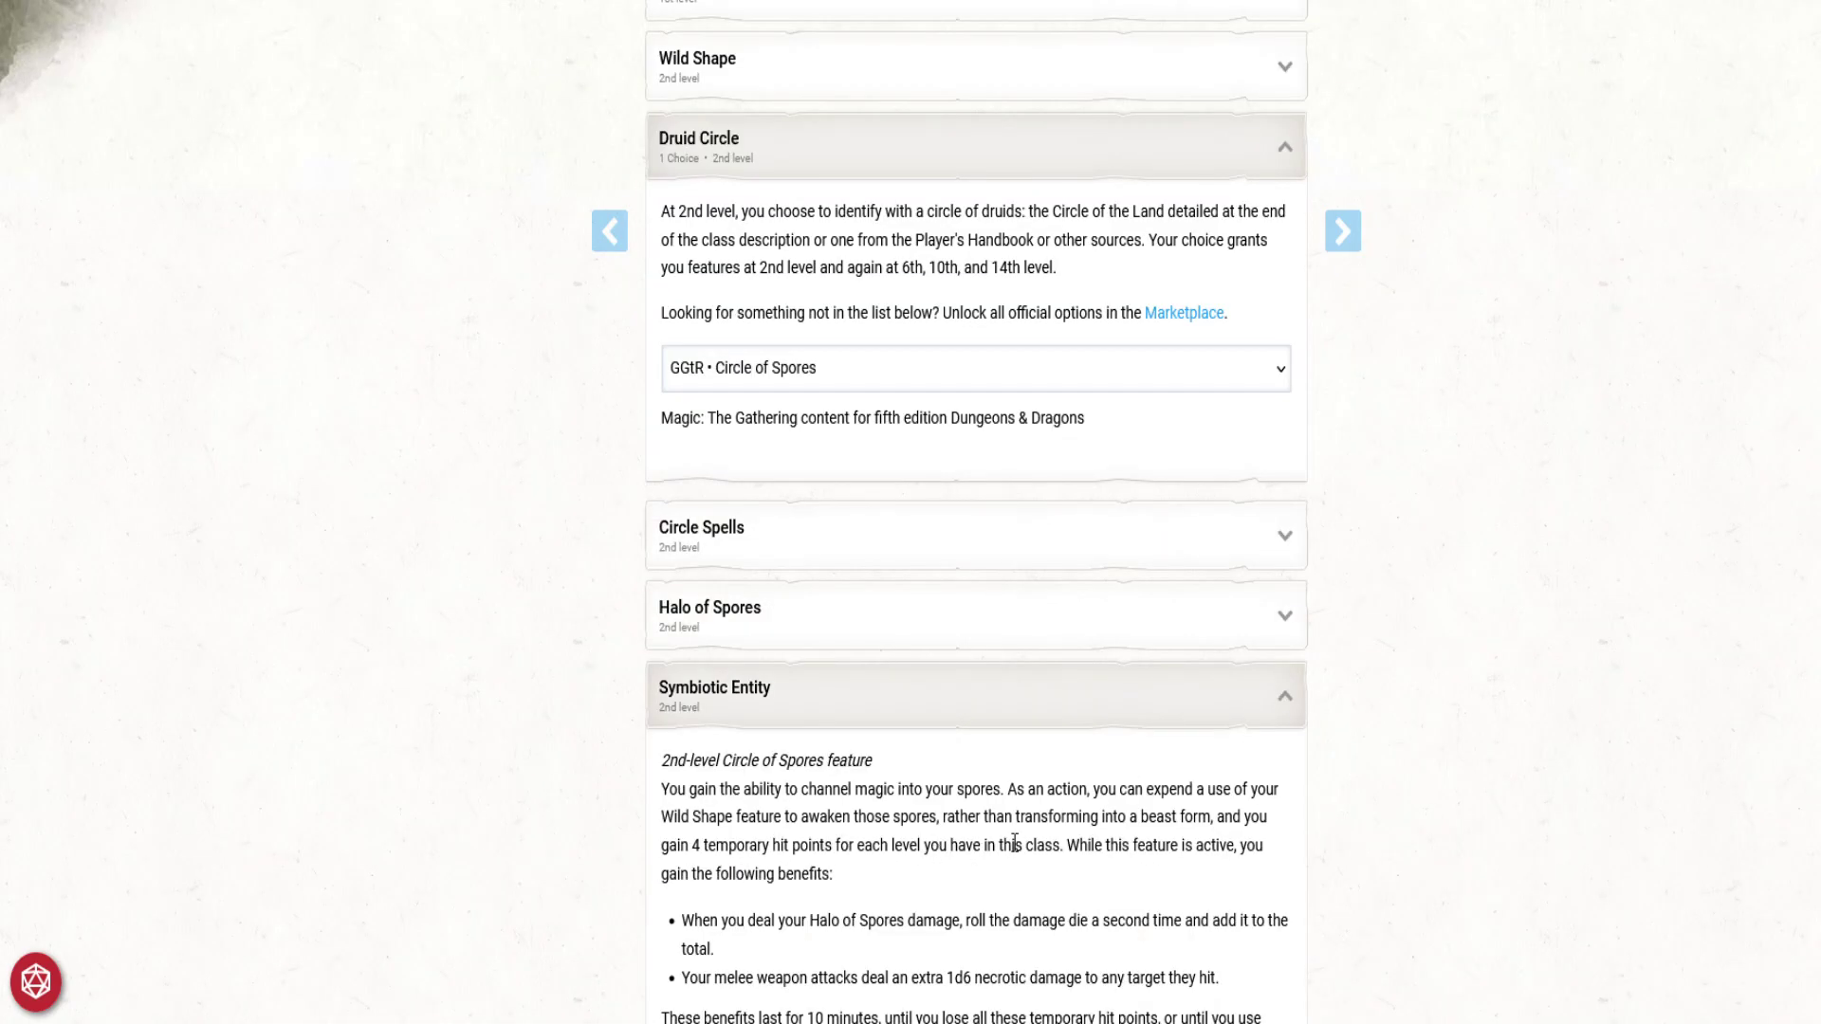
scroll(1014, 842, down, 4)
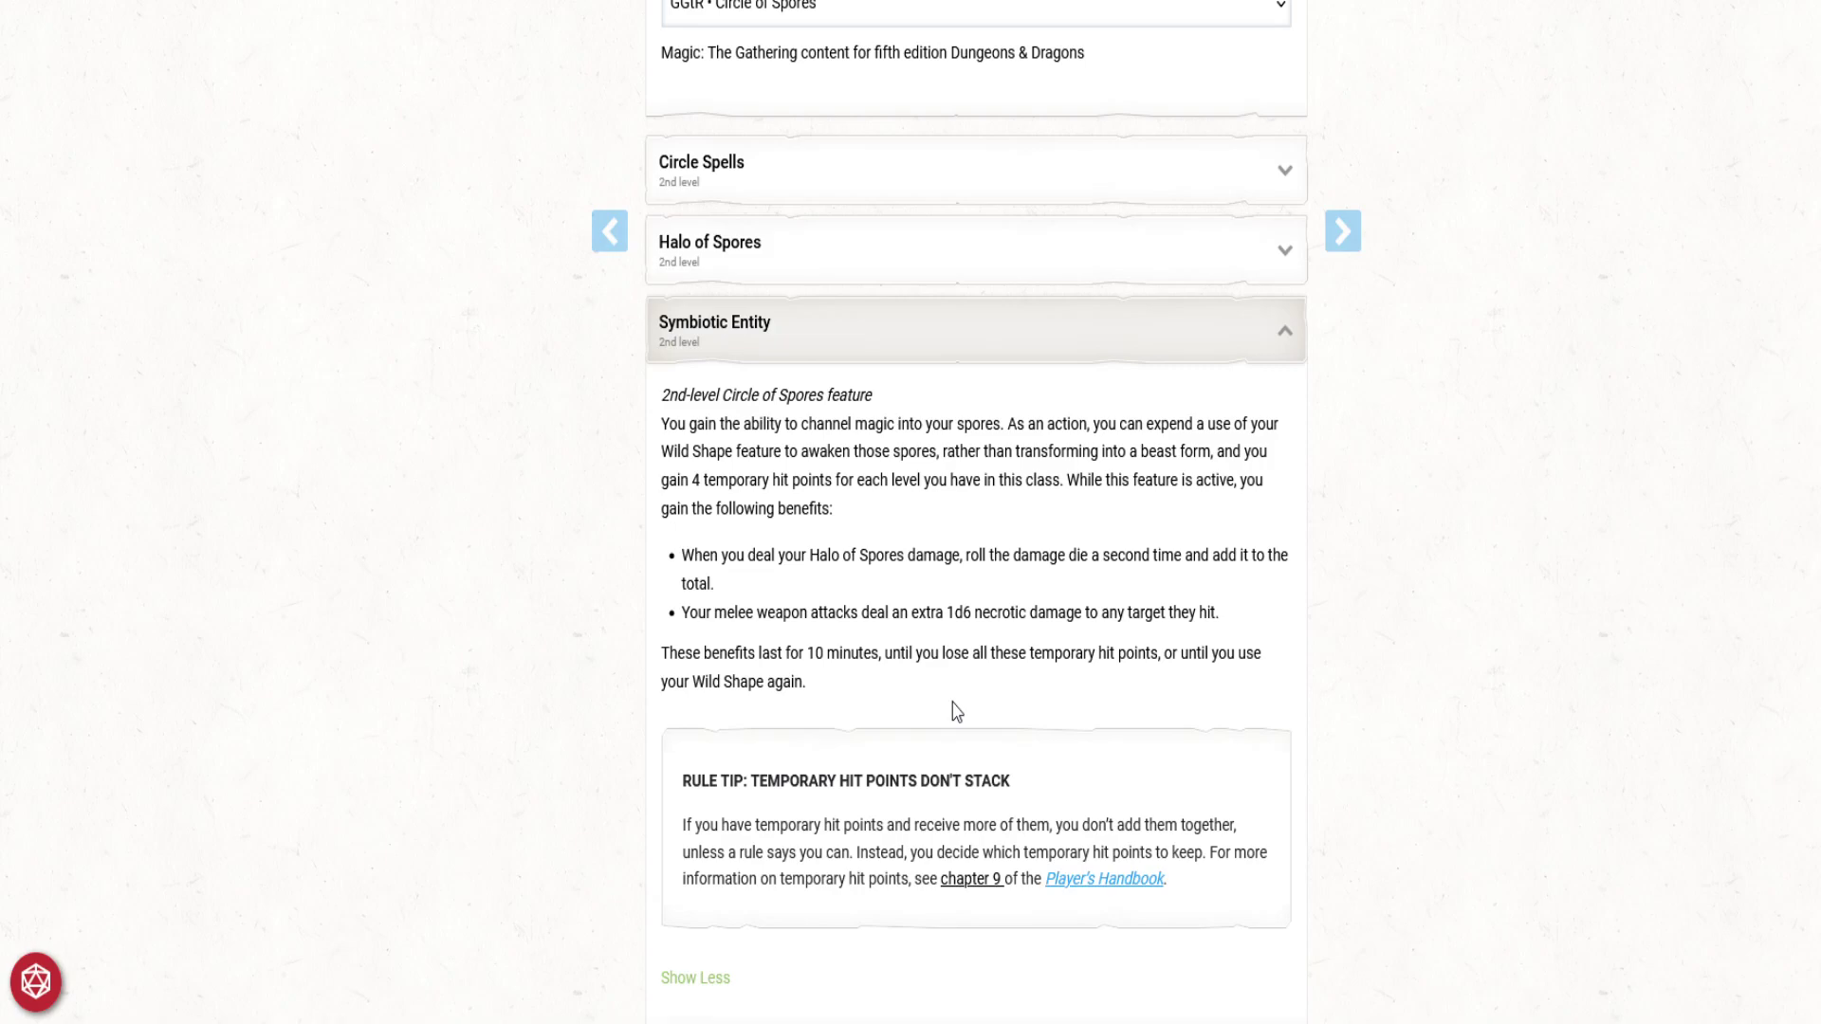
click(1285, 254)
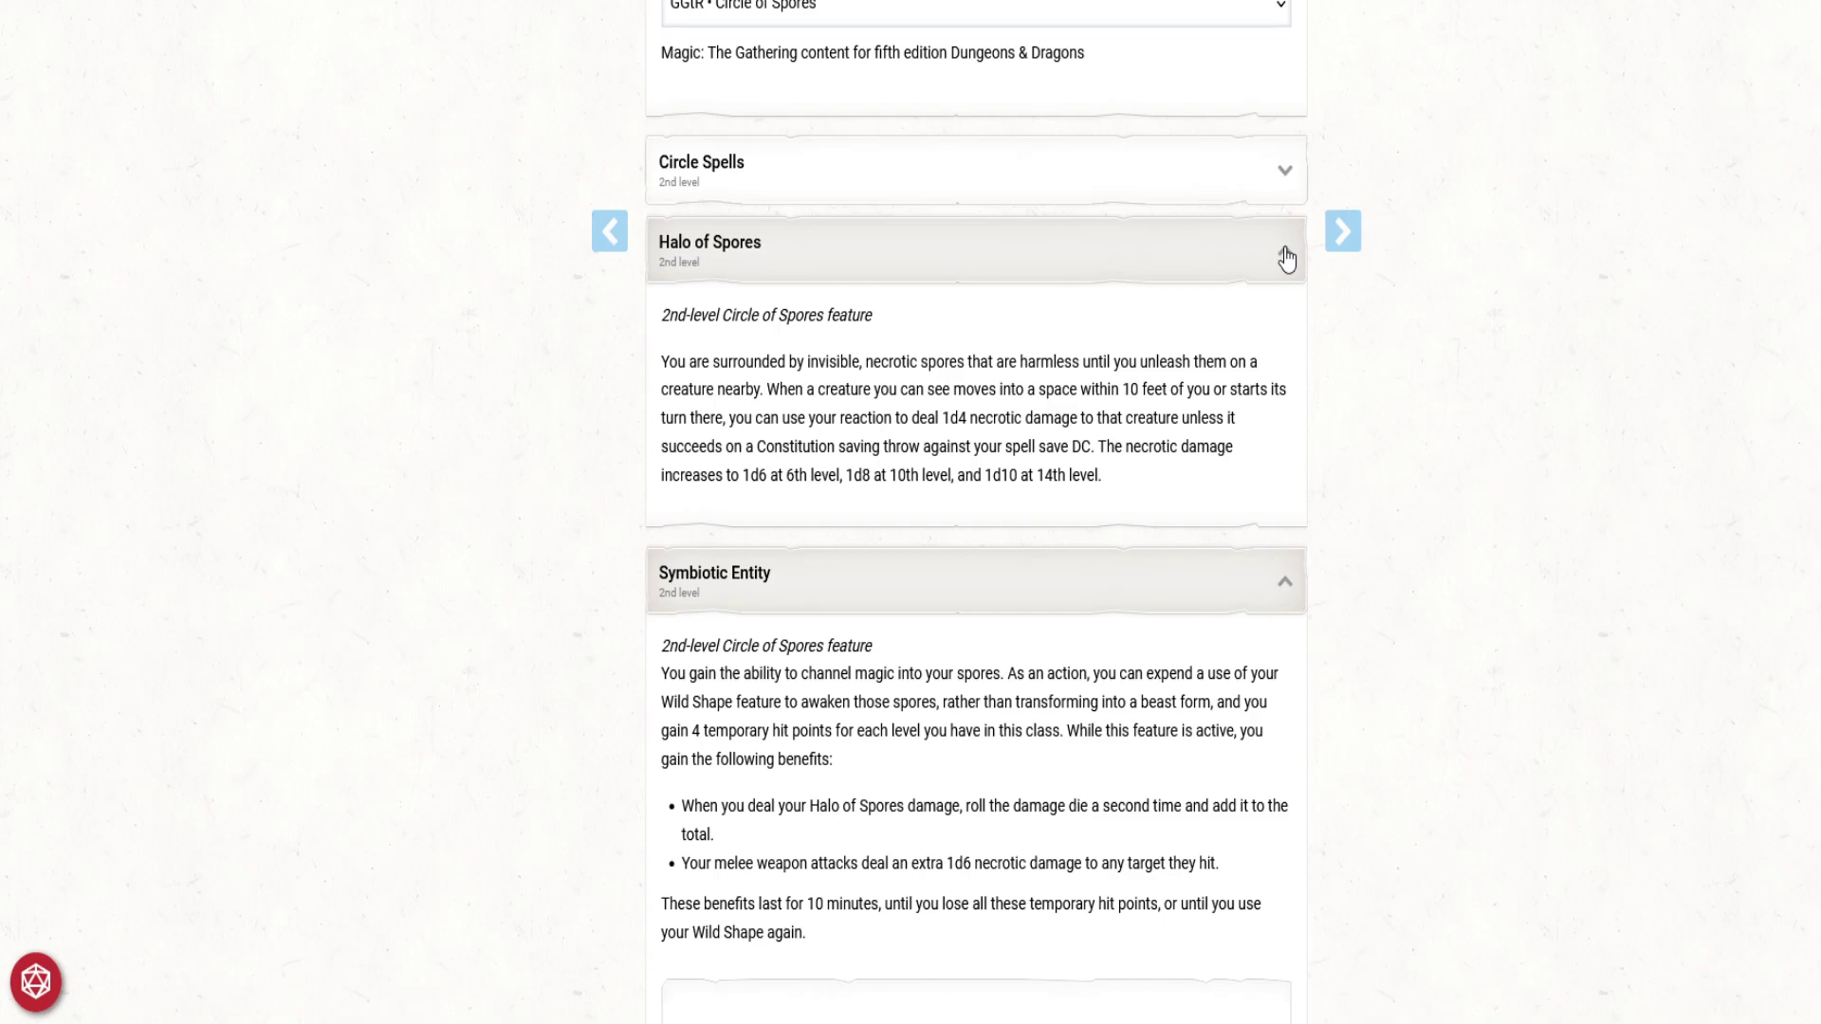
click(1286, 256)
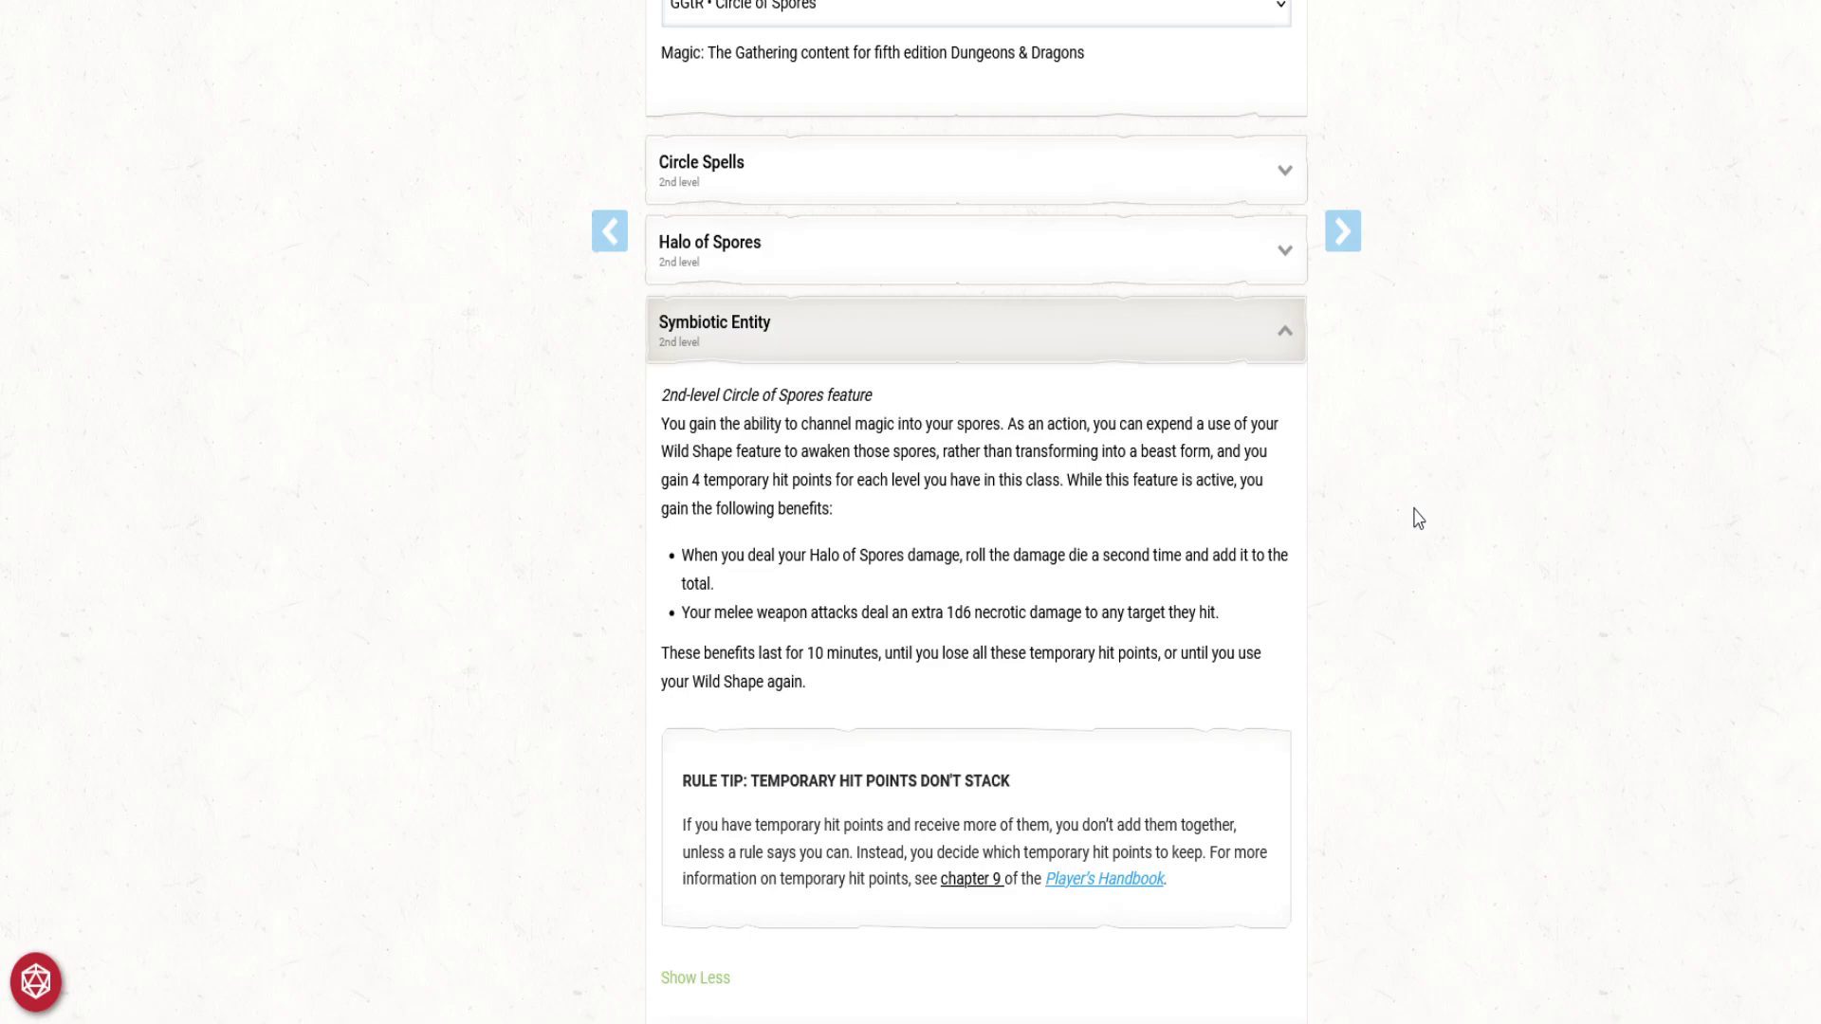
click(1279, 332)
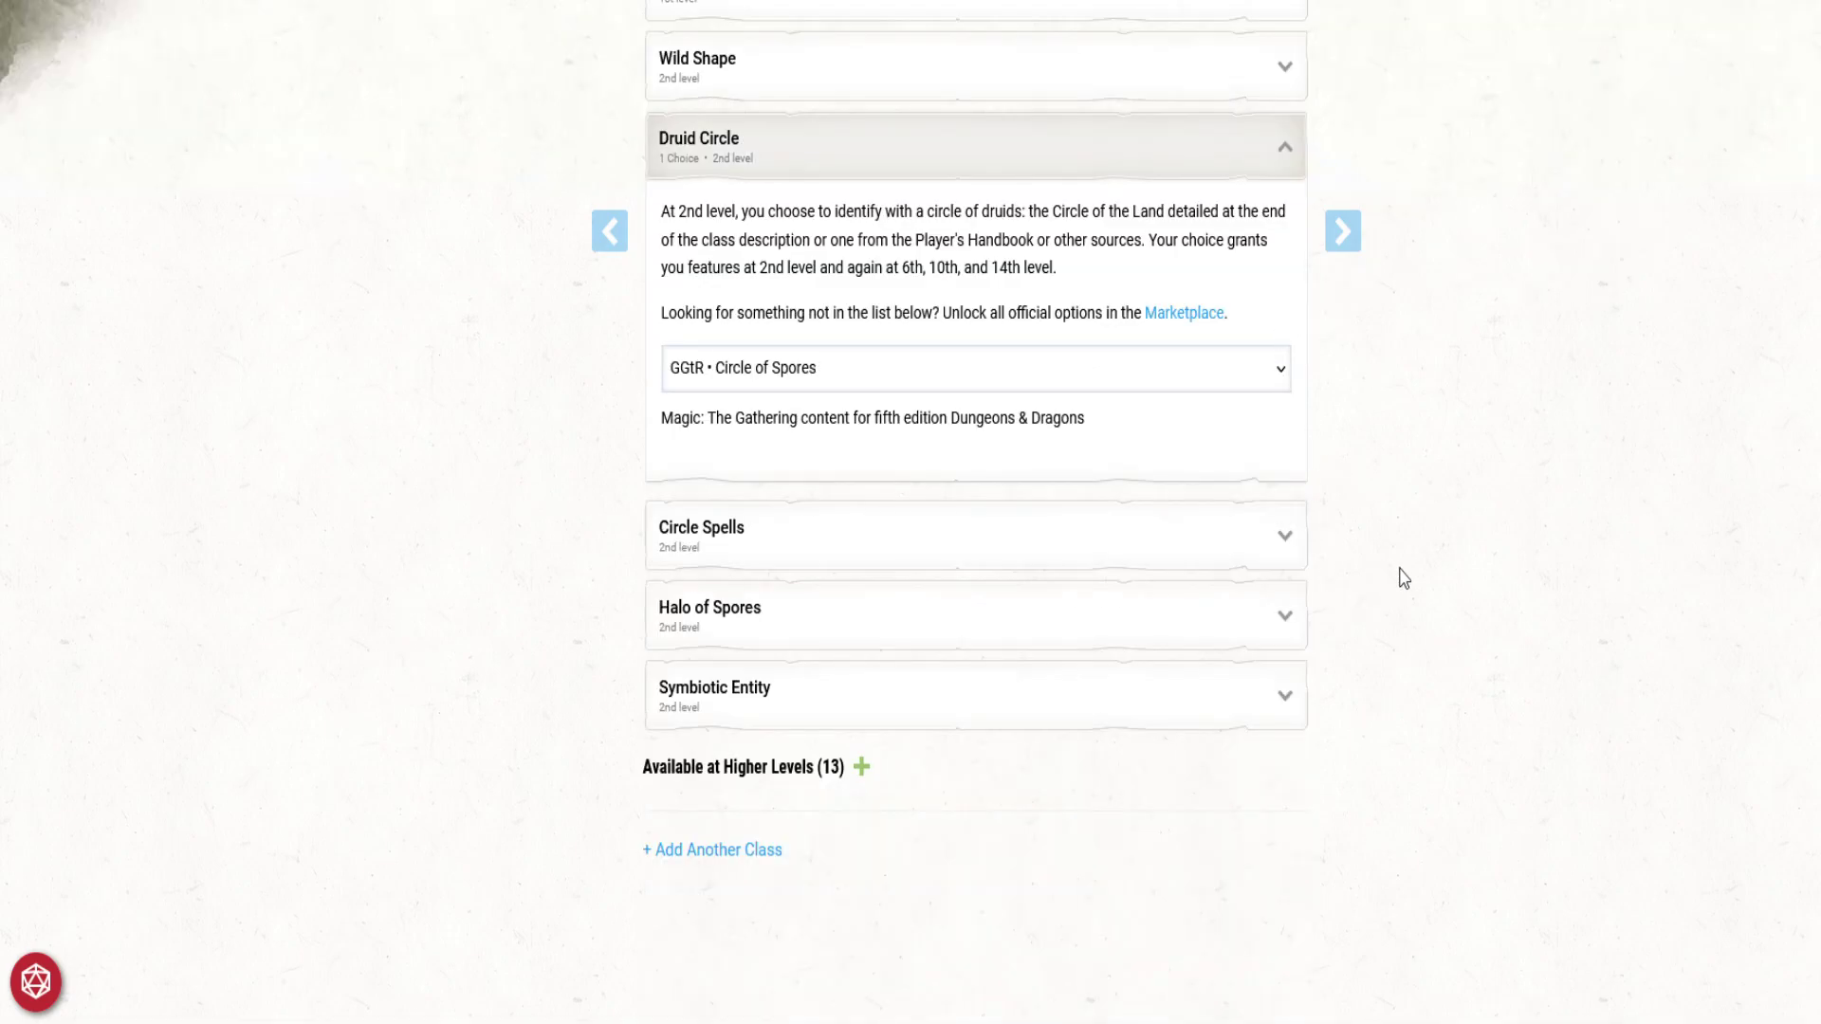
Step: In the hit point management, enter 4 as the Rolled HP and look over the hit point explanations
scroll(1436, 525, up, 7)
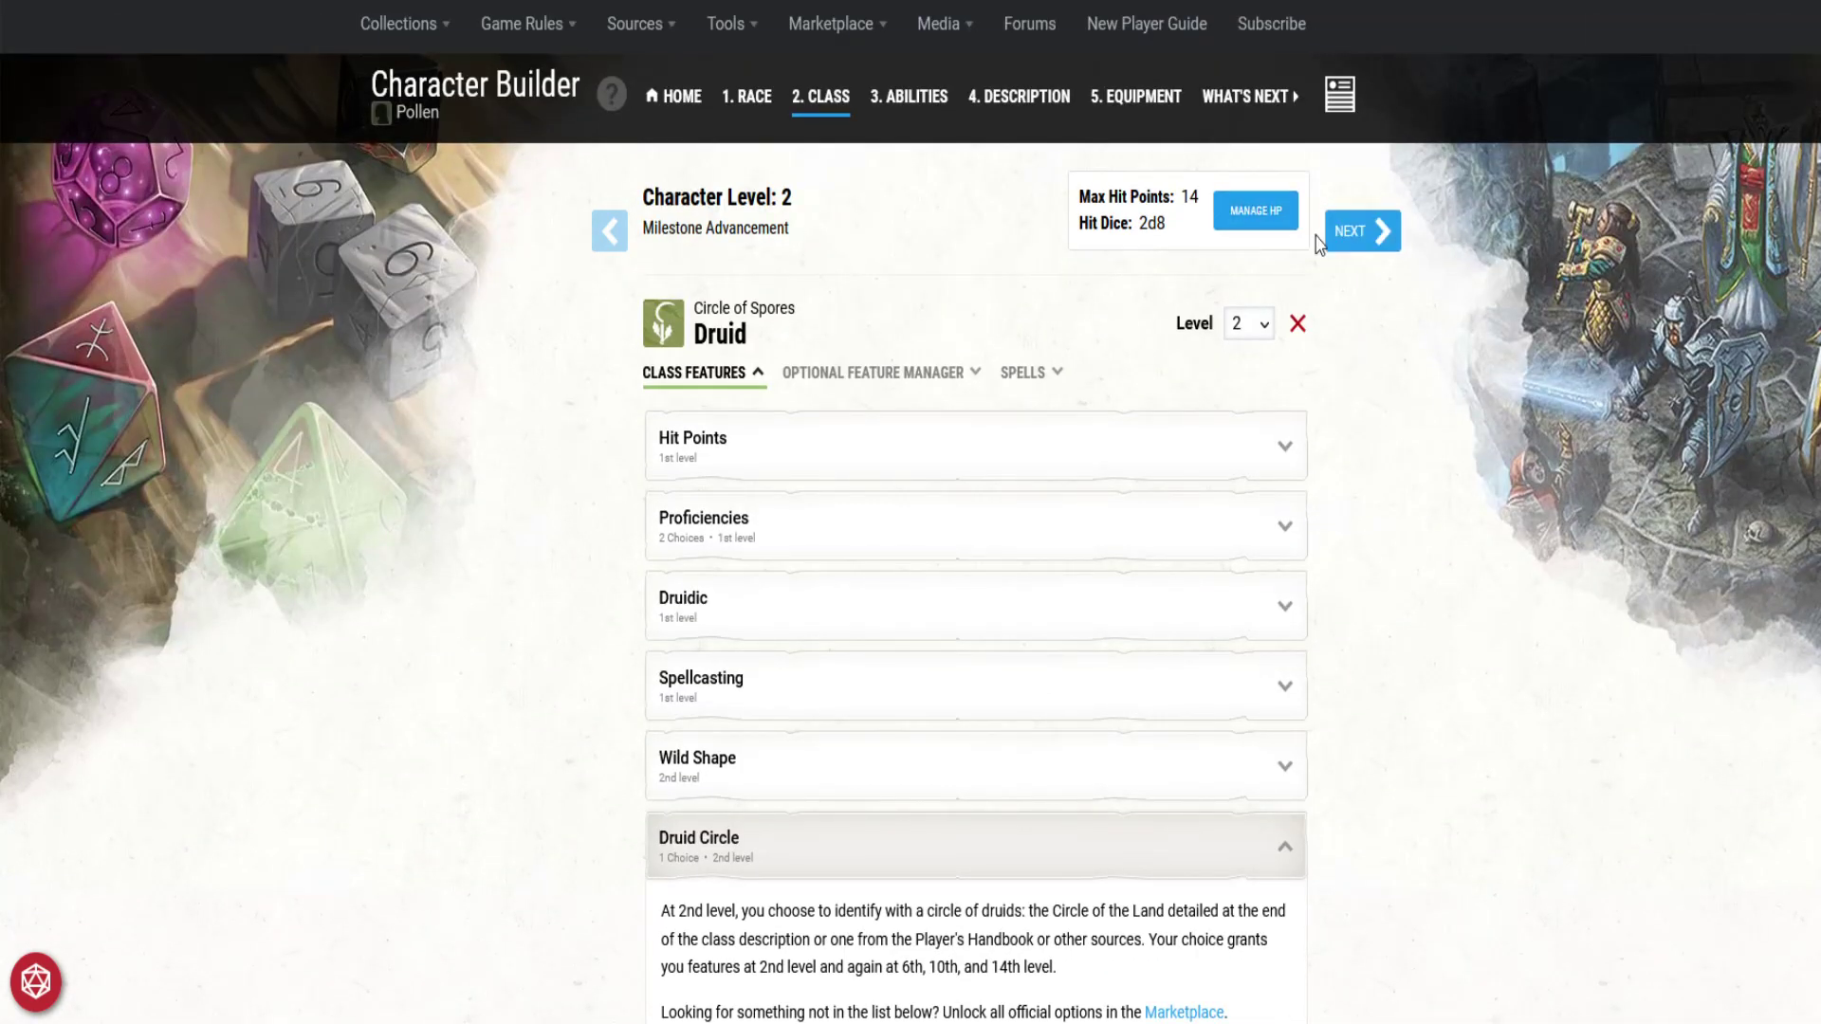
click(1250, 231)
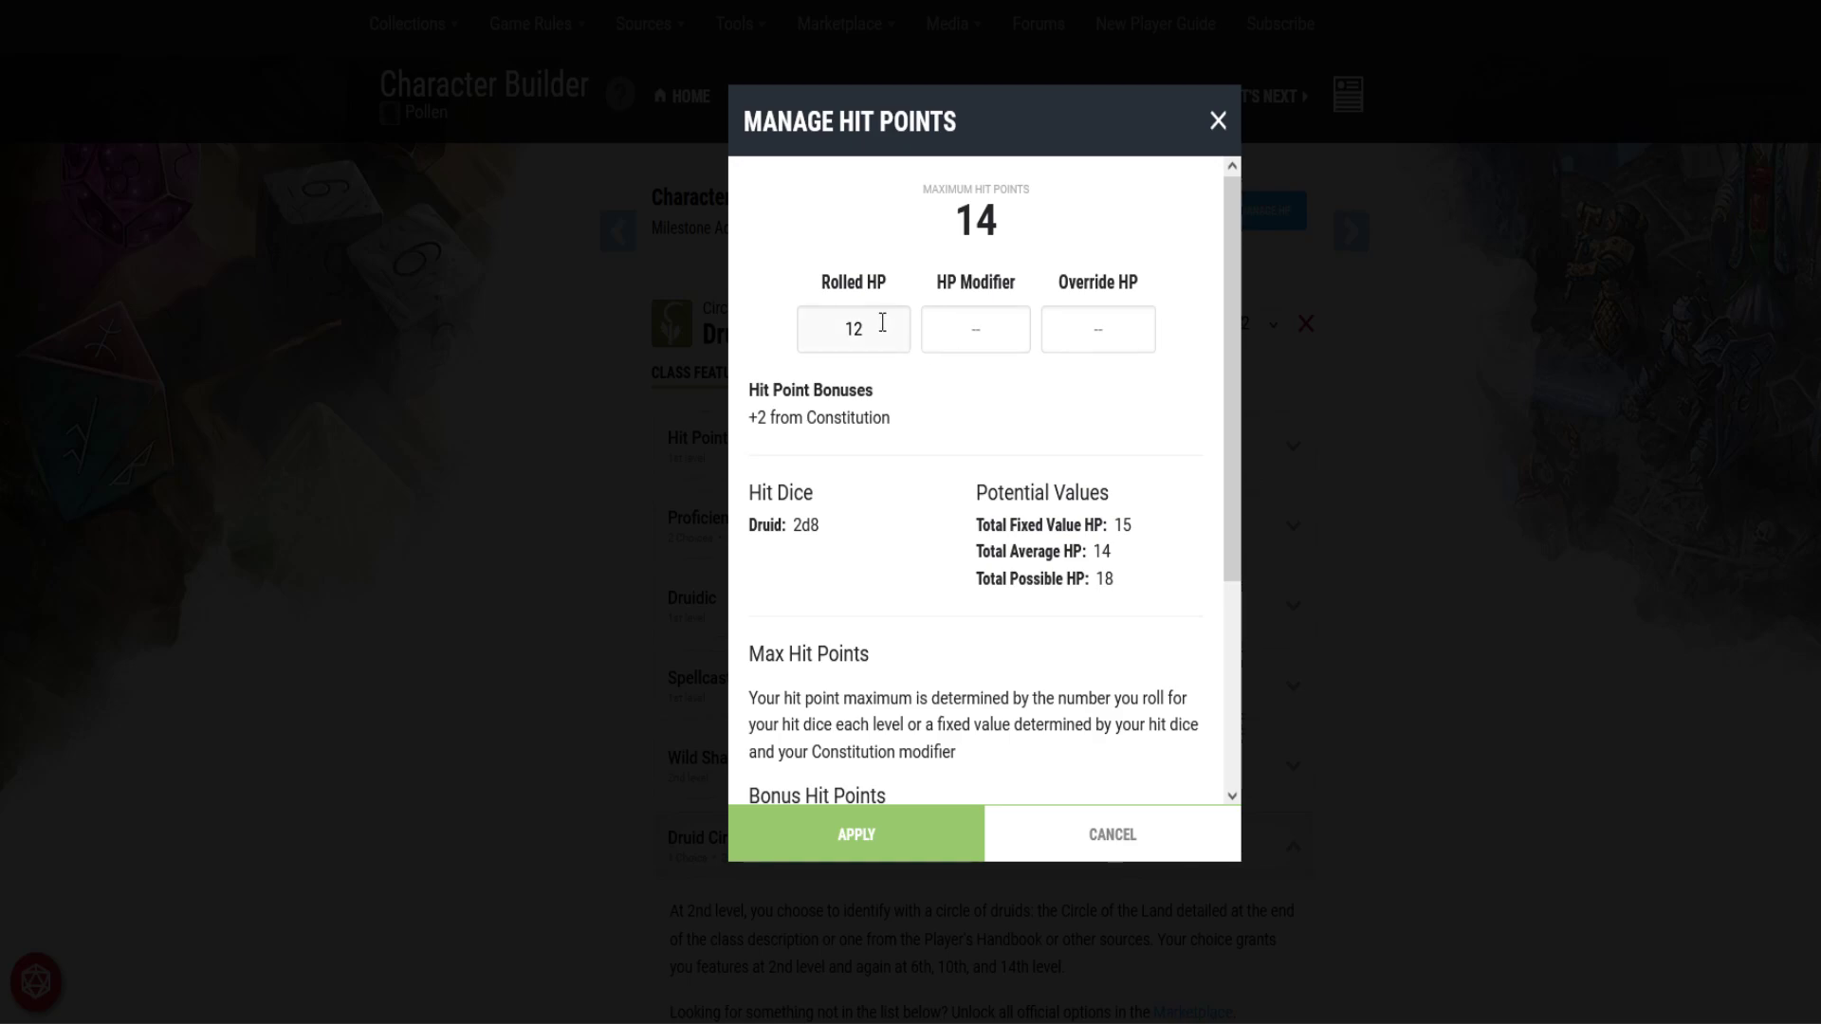
click(810, 323)
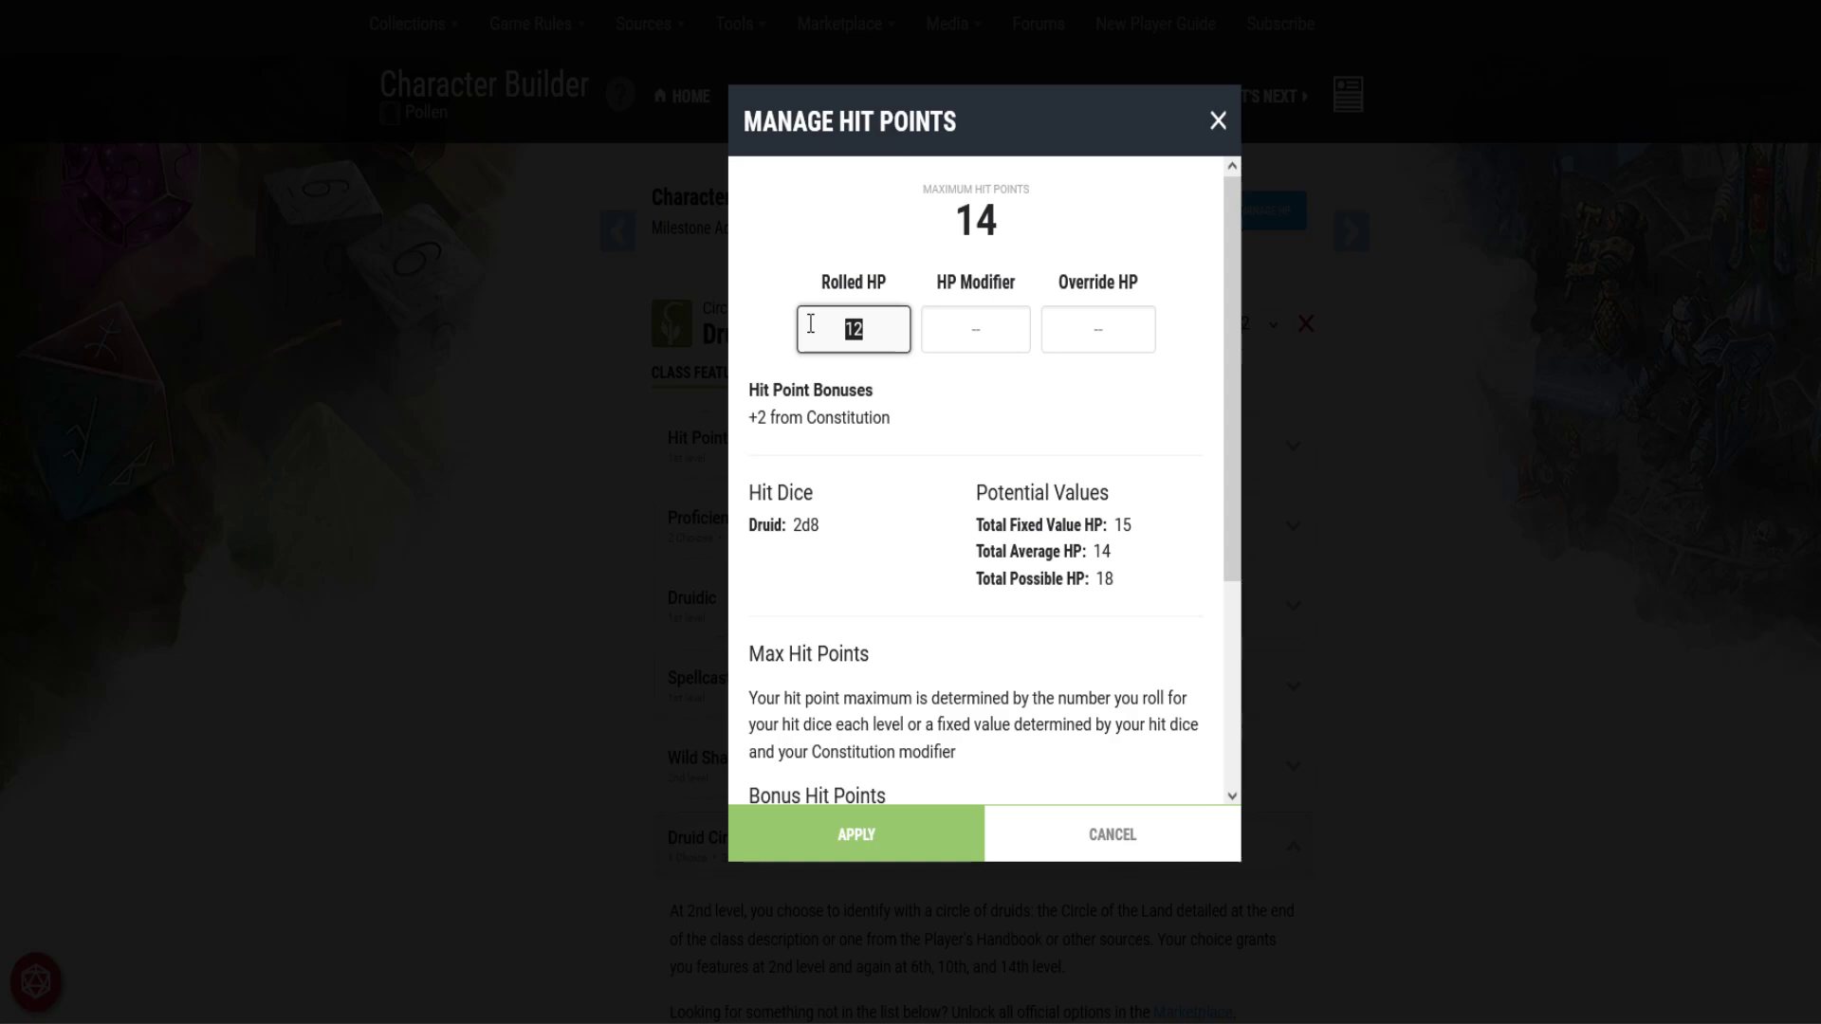
text(4)
click(932, 443)
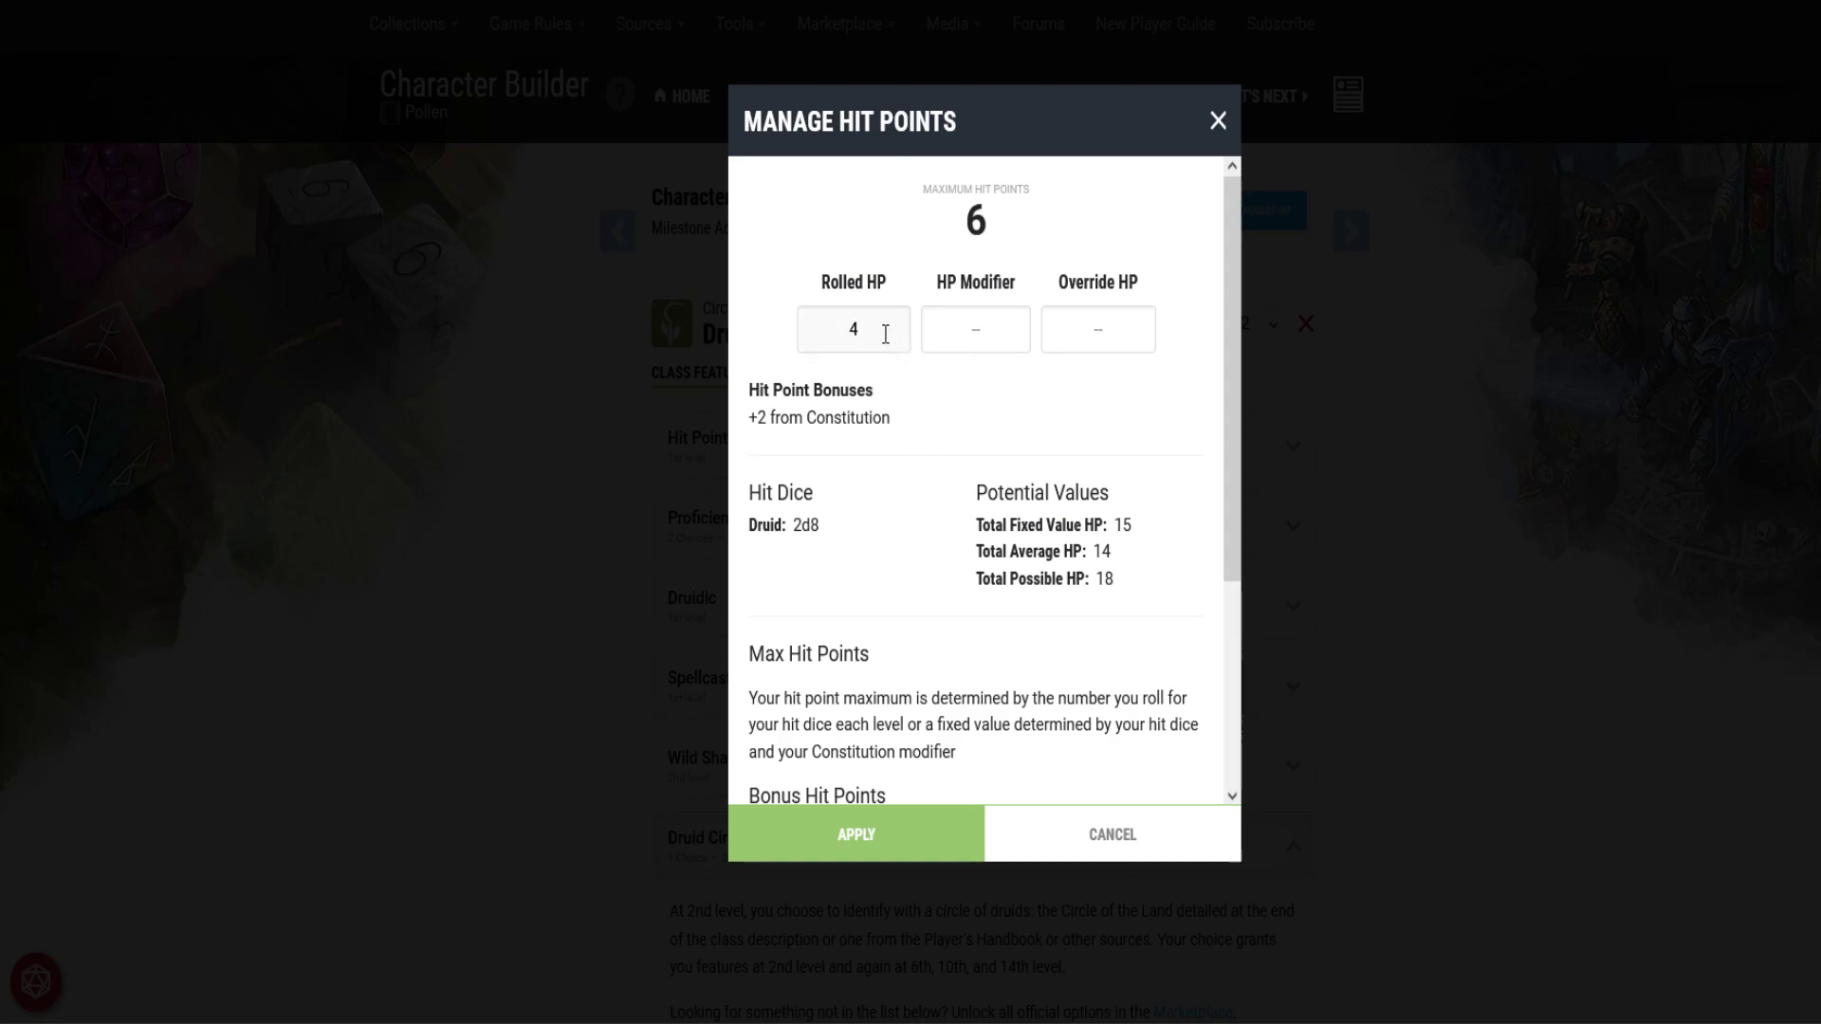
scroll(953, 446, down, 3)
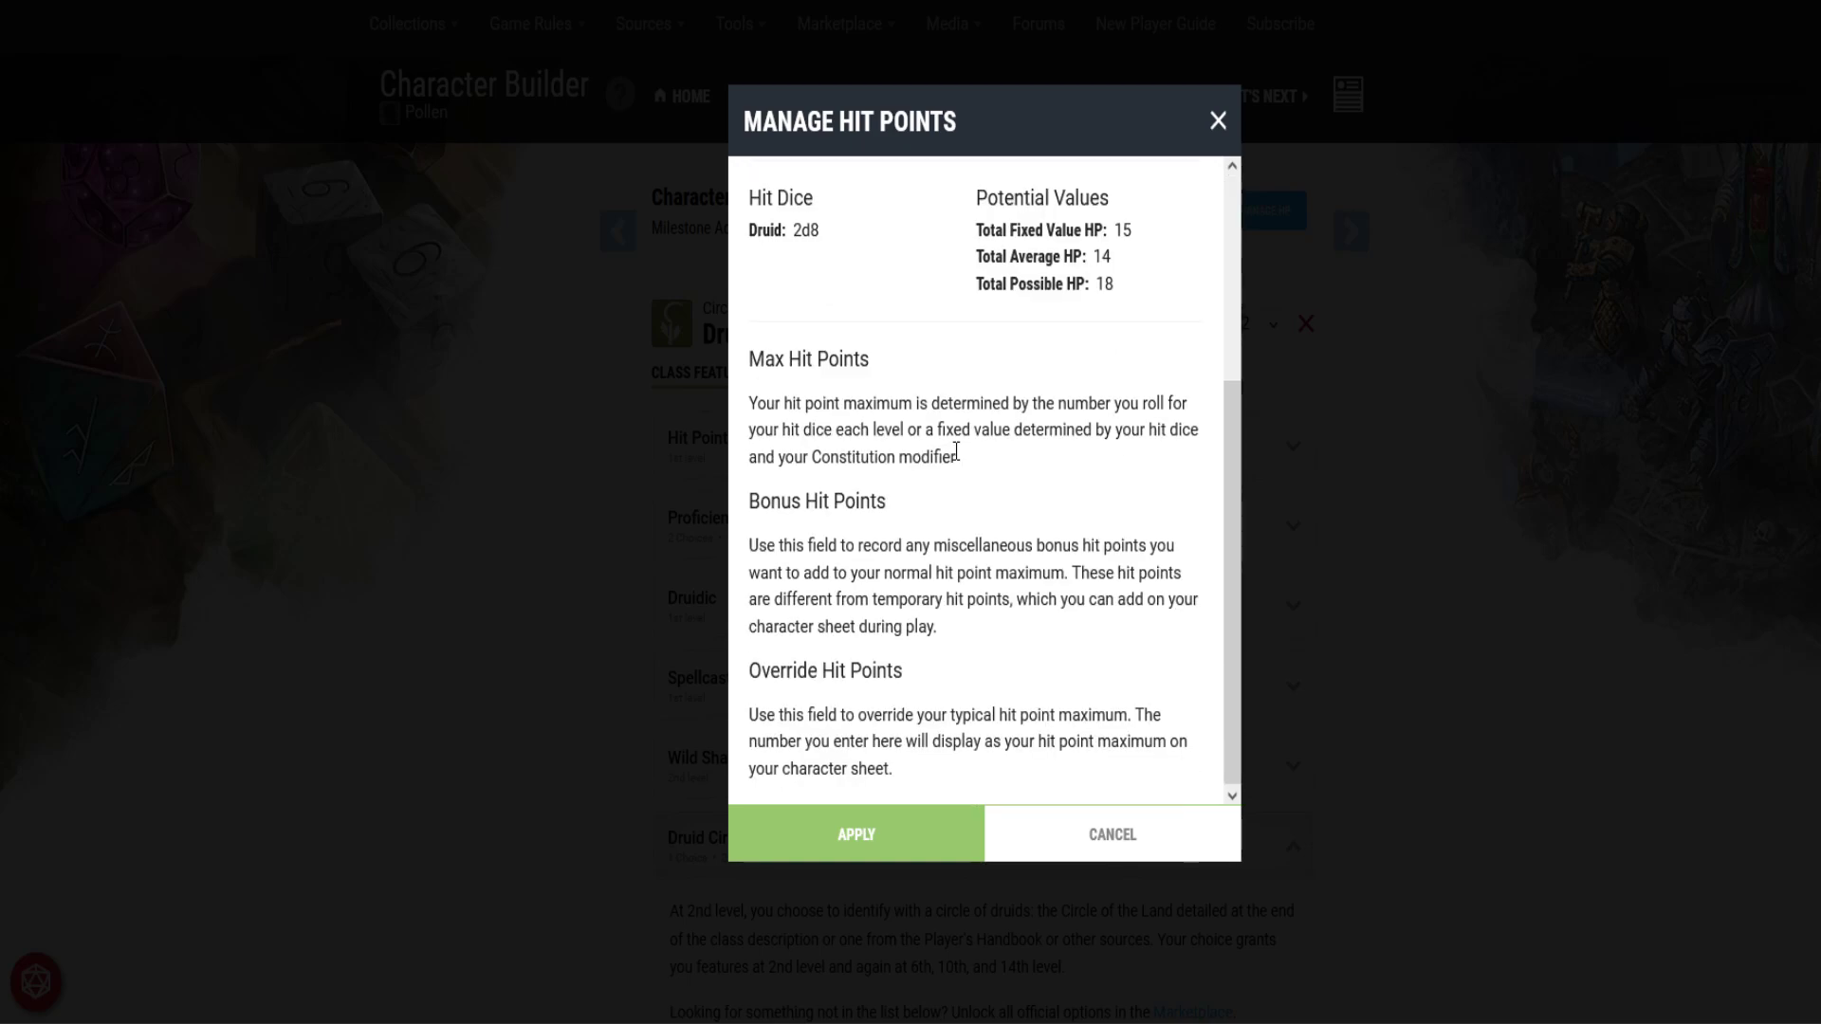
scroll(955, 452, up, 3)
Step: Enter 16 as the Rolled HP in the hit point management
click(886, 332)
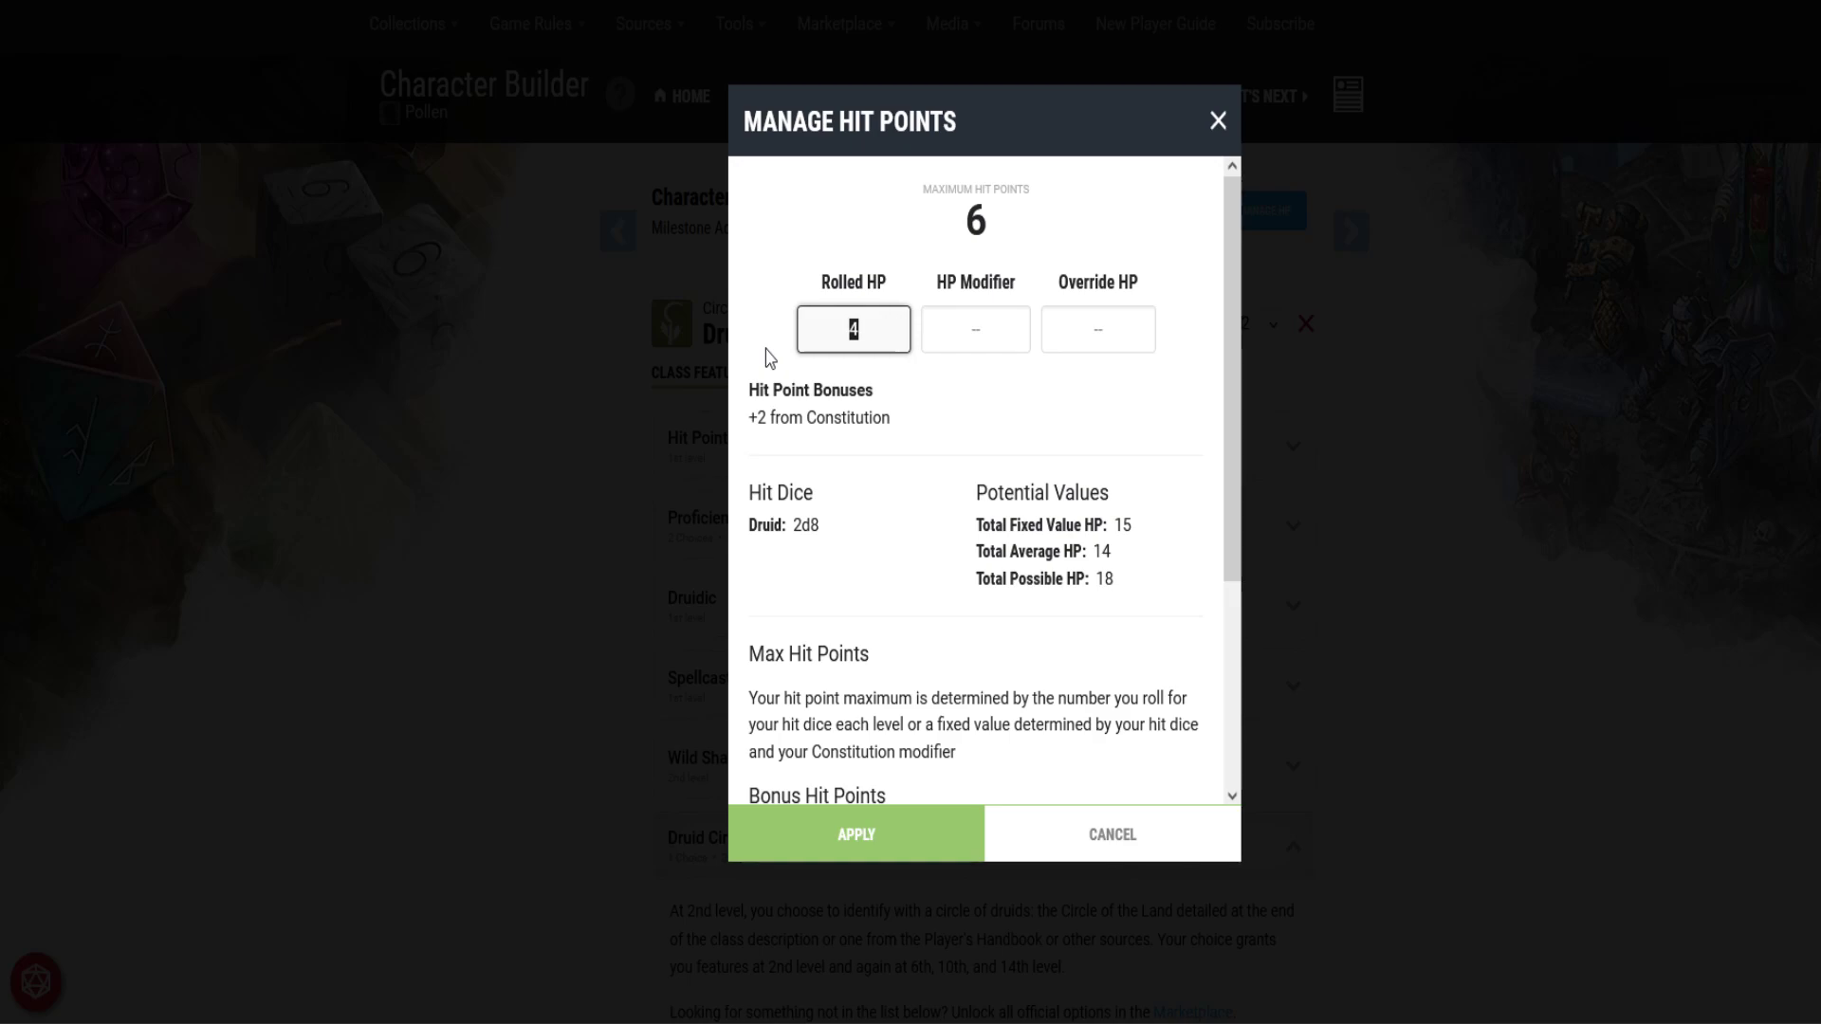
text(16)
click(979, 423)
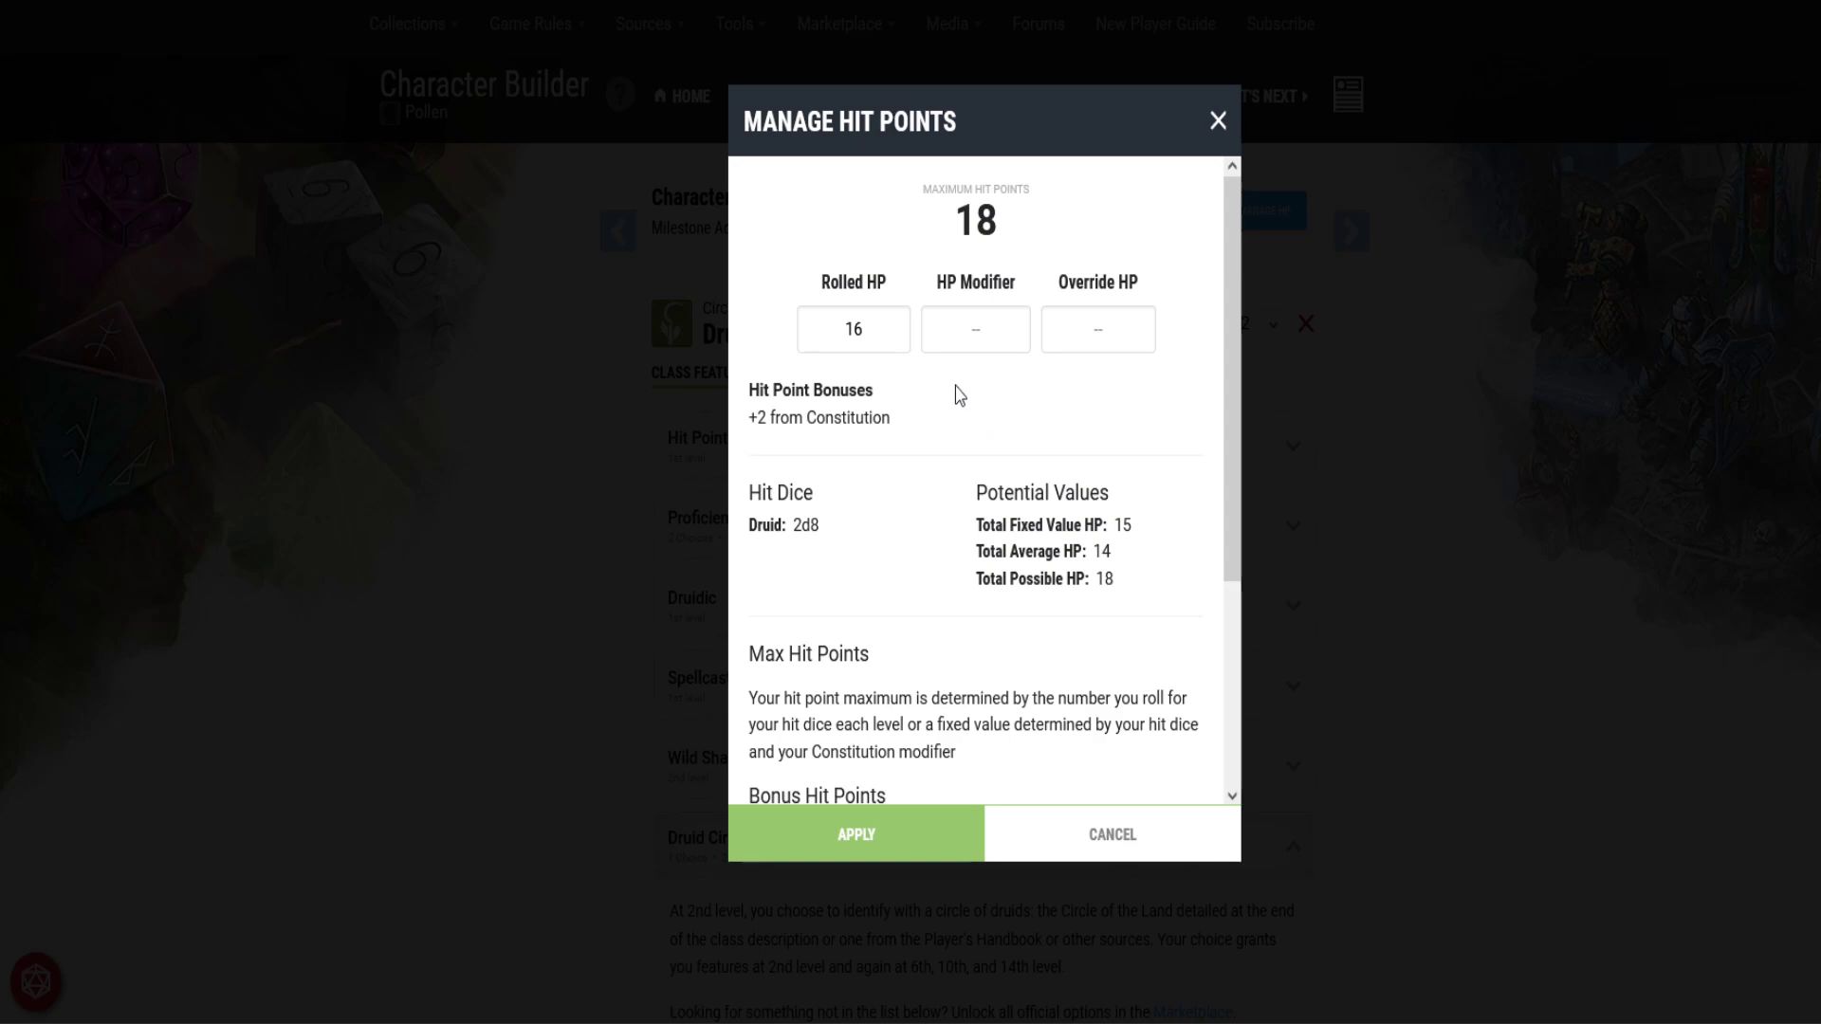
Step: Set the Rolled HP to 12 and apply the hit point changes
click(827, 332)
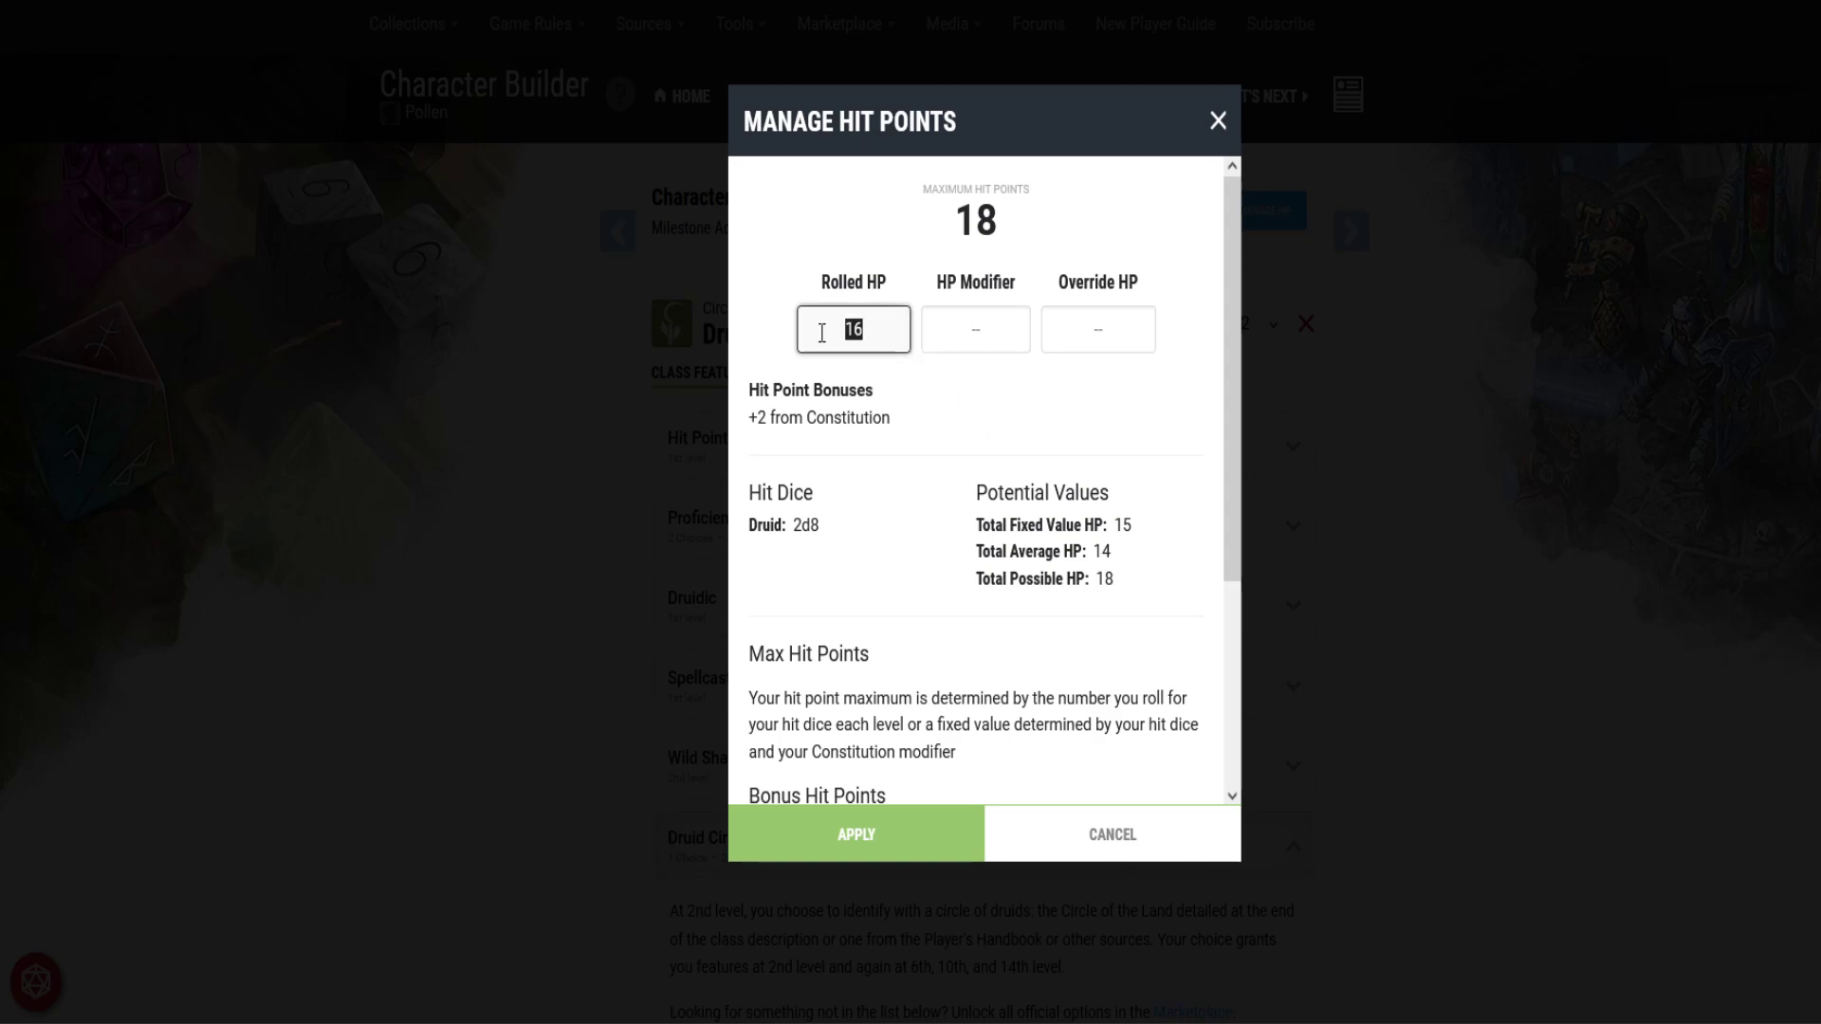
text(12)
click(1002, 431)
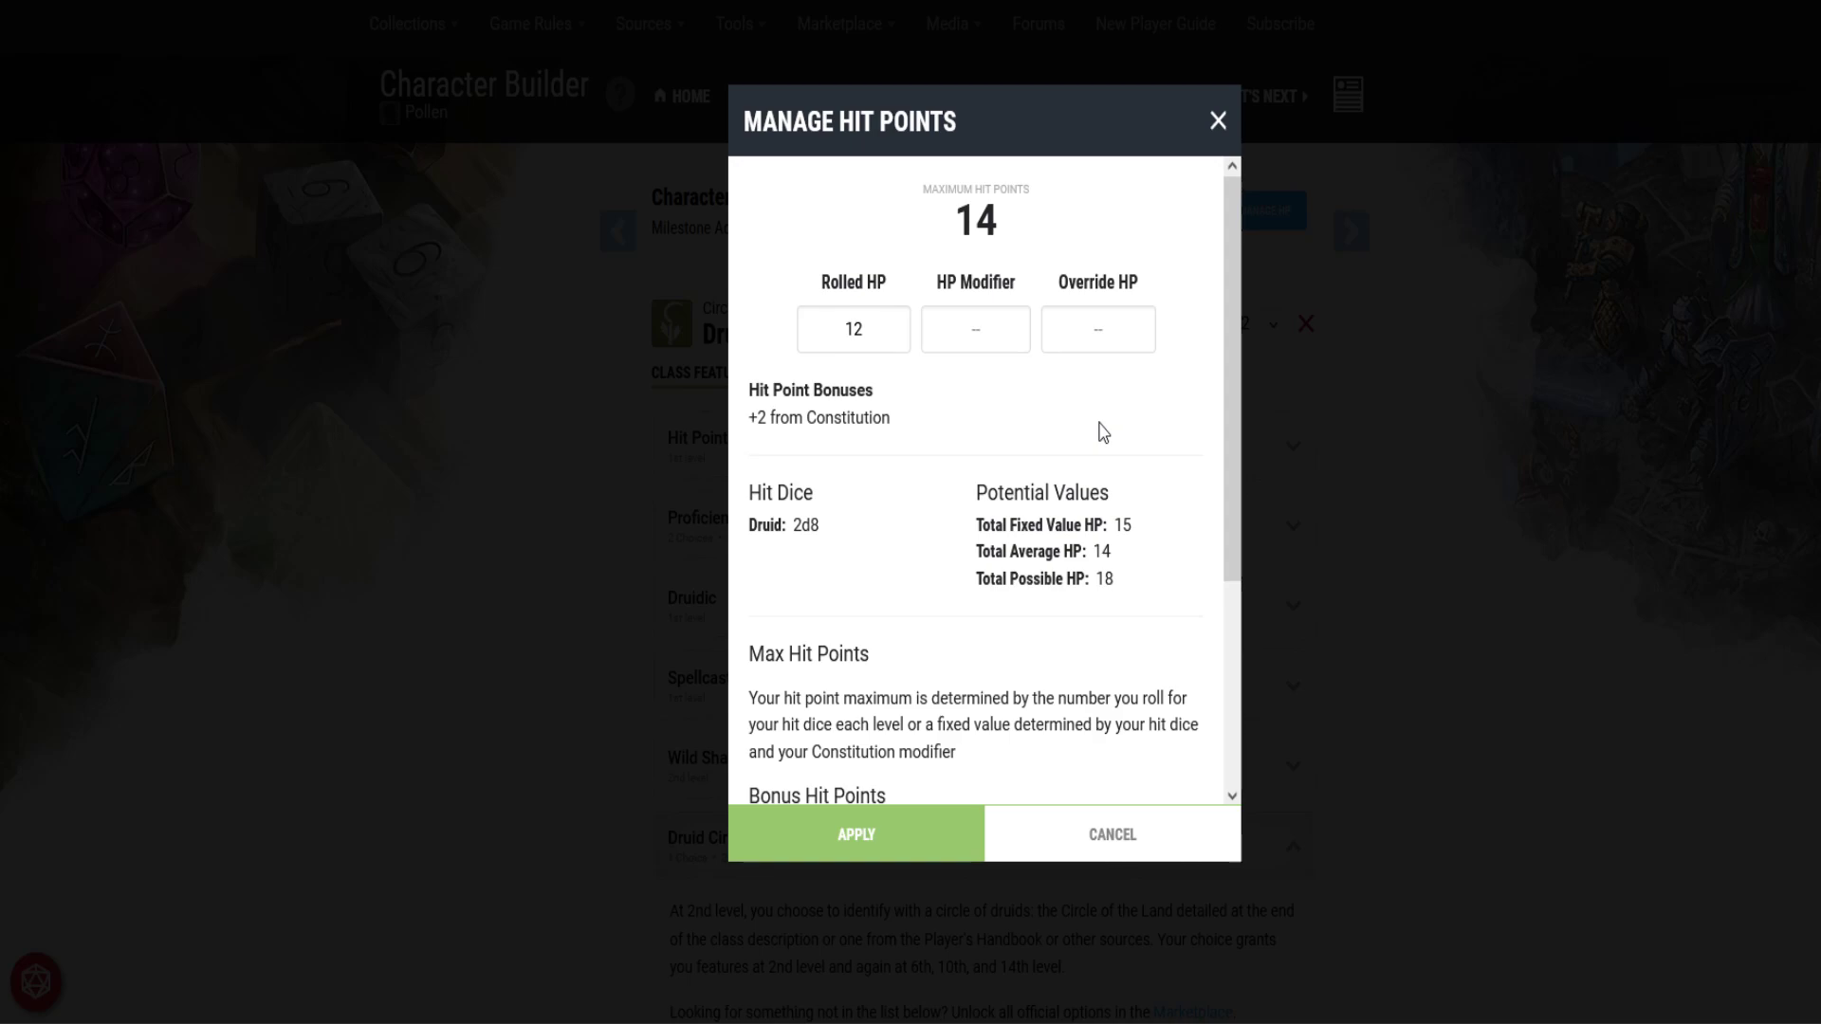
click(920, 837)
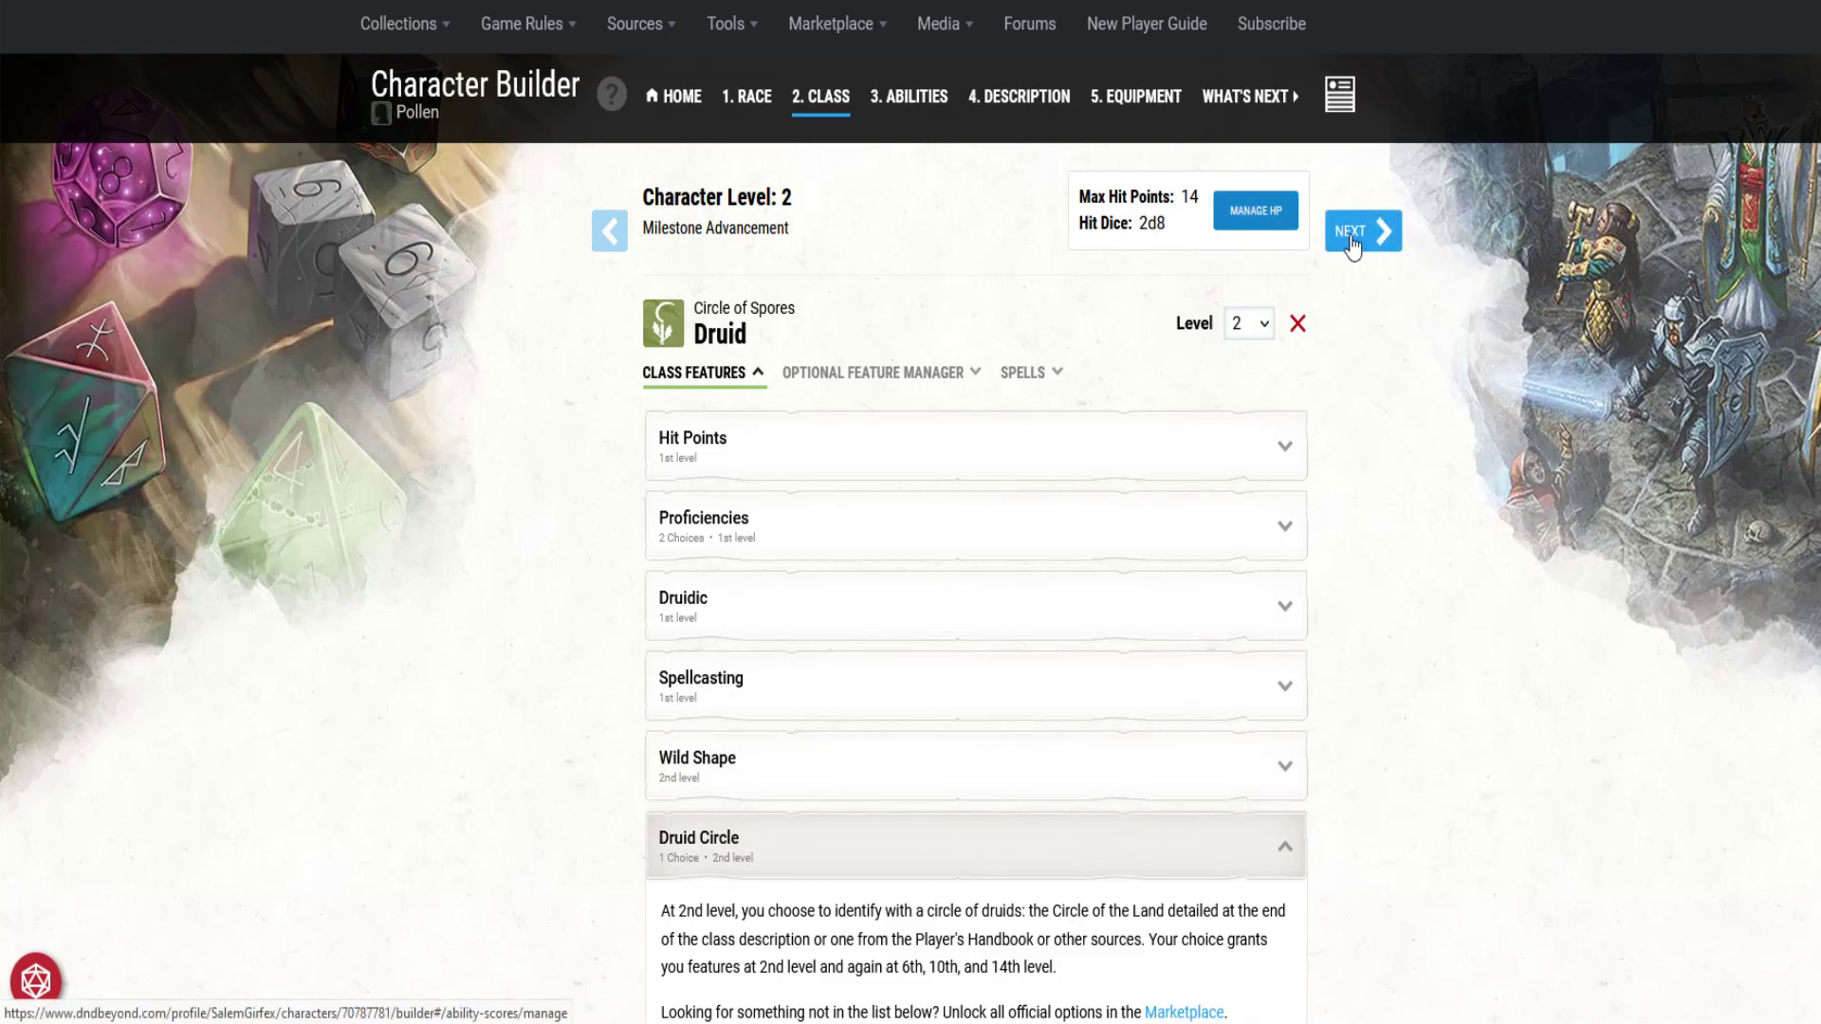
Step: Look over the ability scores and score calculations, continue past the description and equipment stages, and open the character sheet
click(1343, 231)
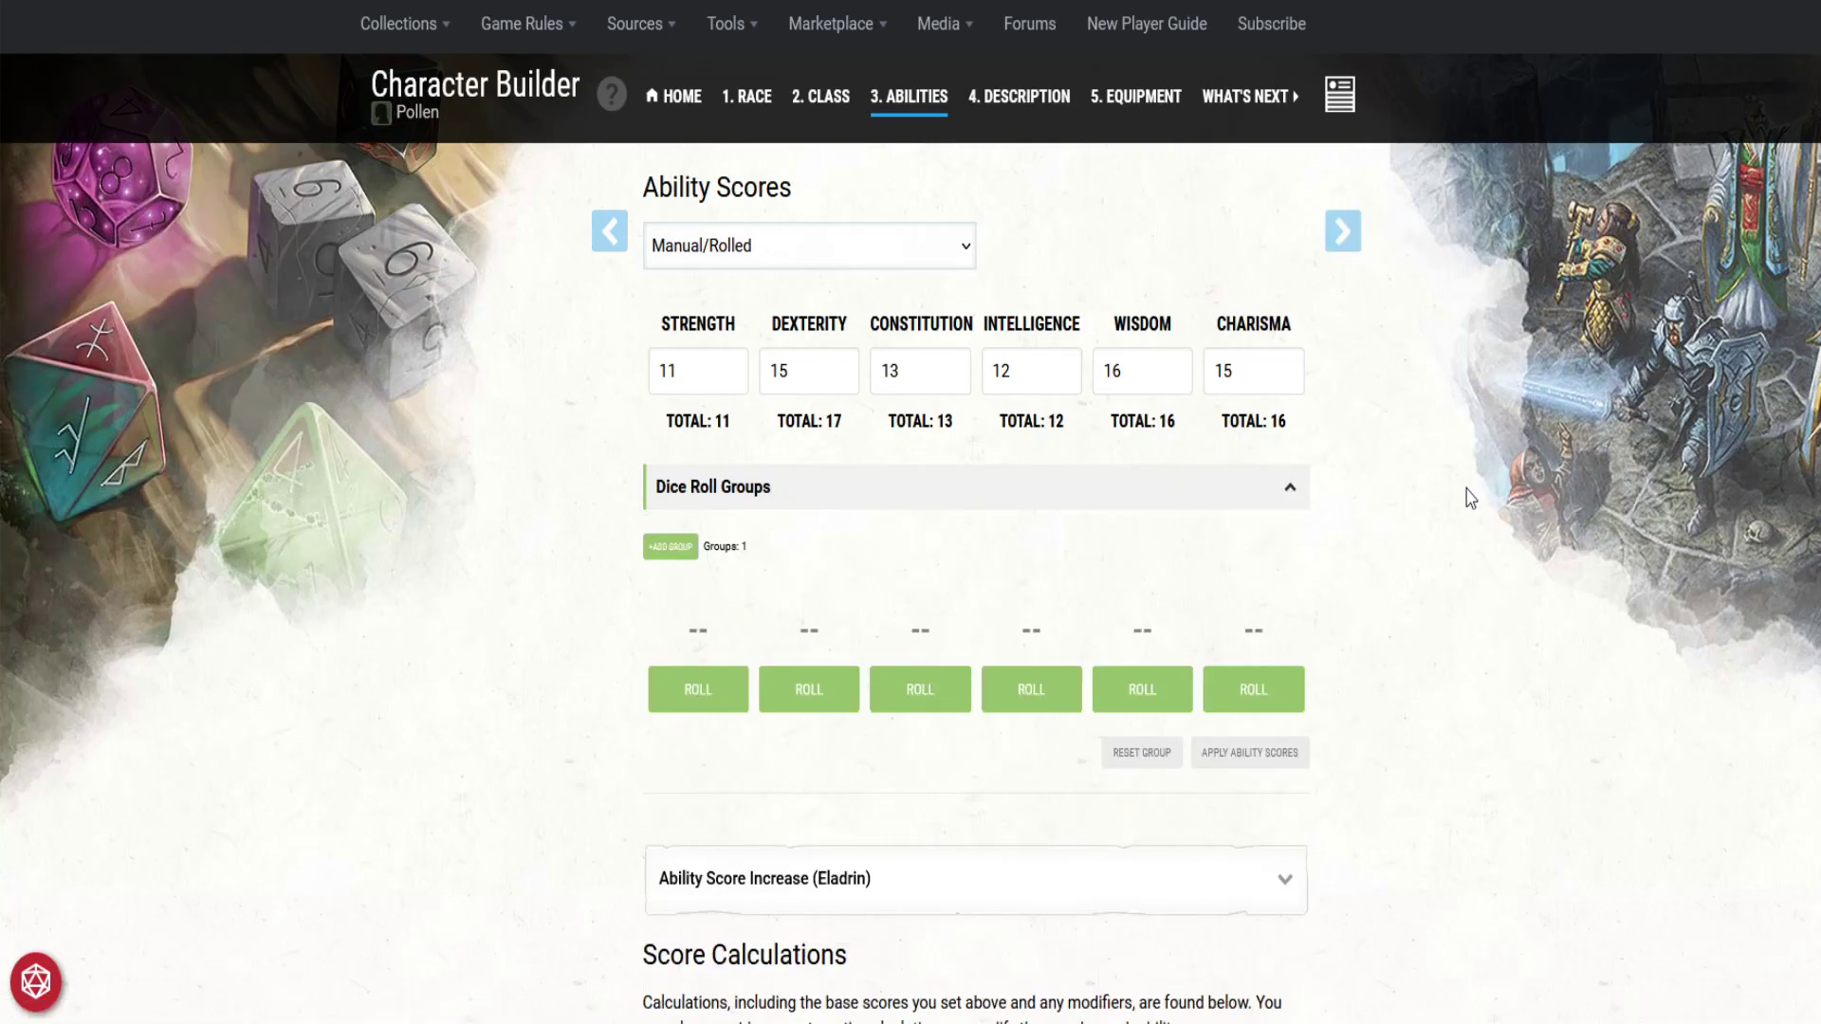
scroll(1397, 471, down, 10)
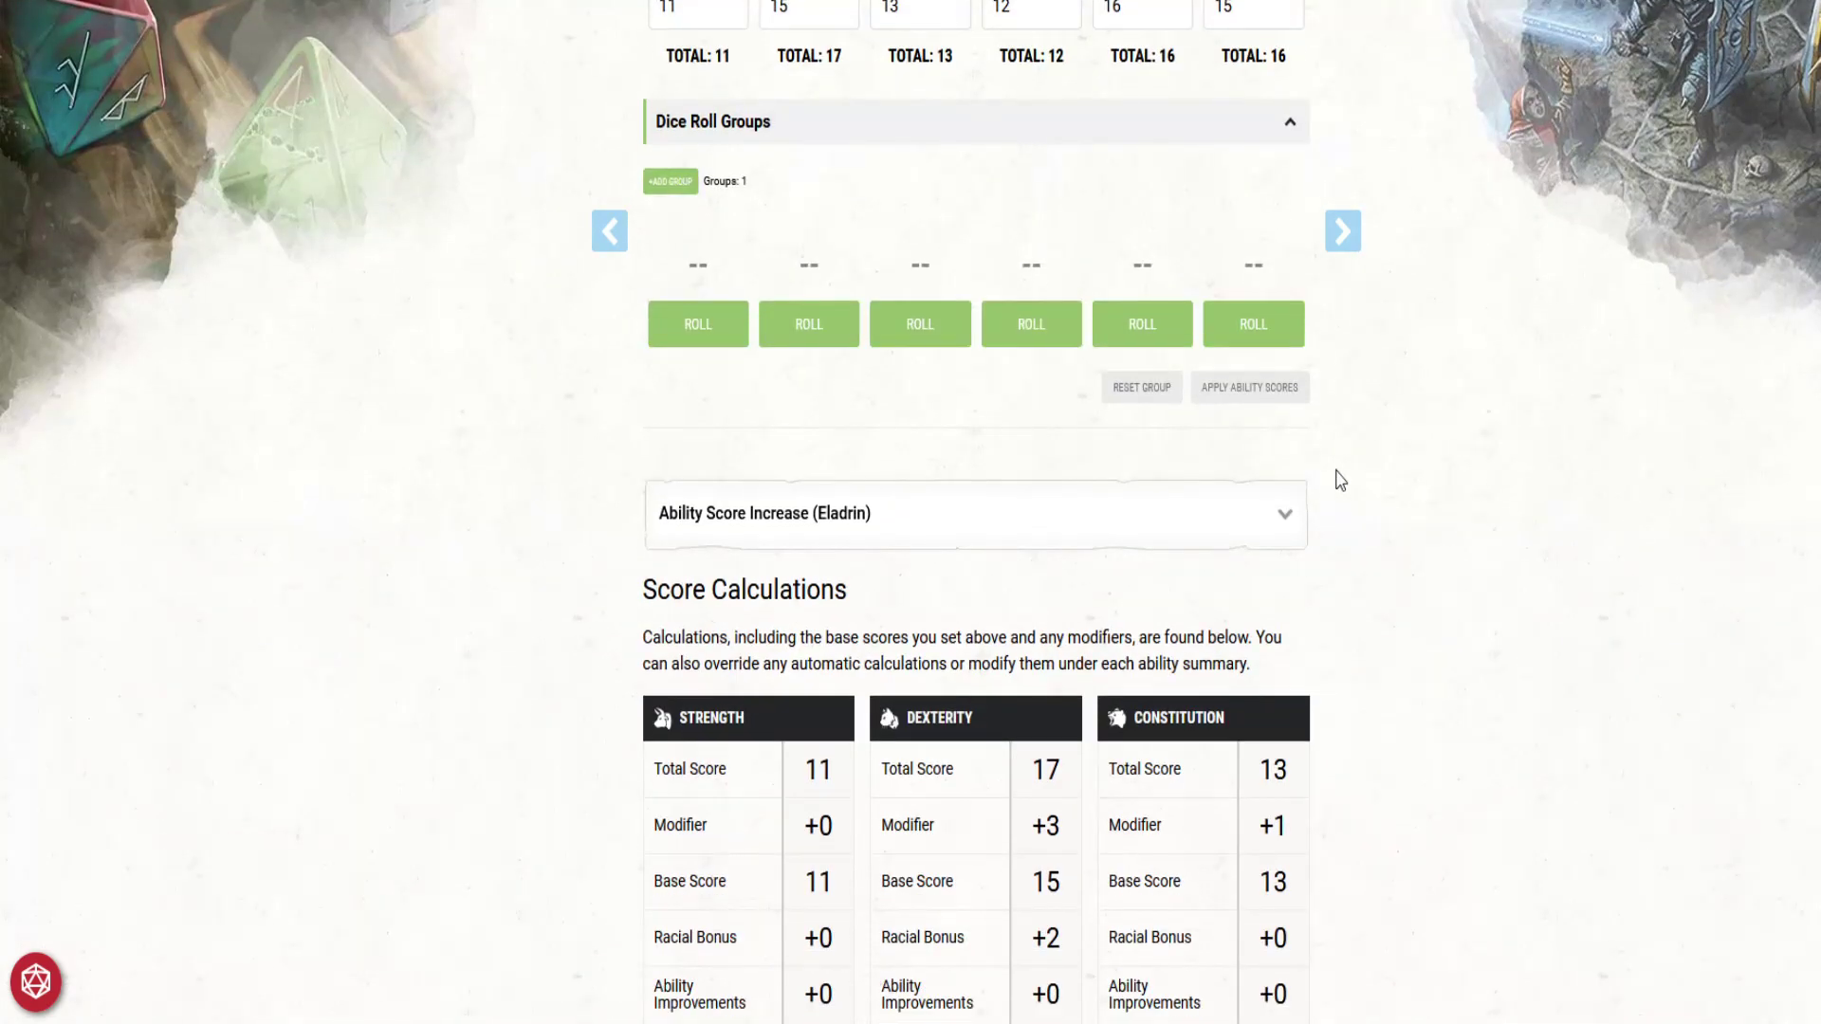
scroll(1394, 515, down, 5)
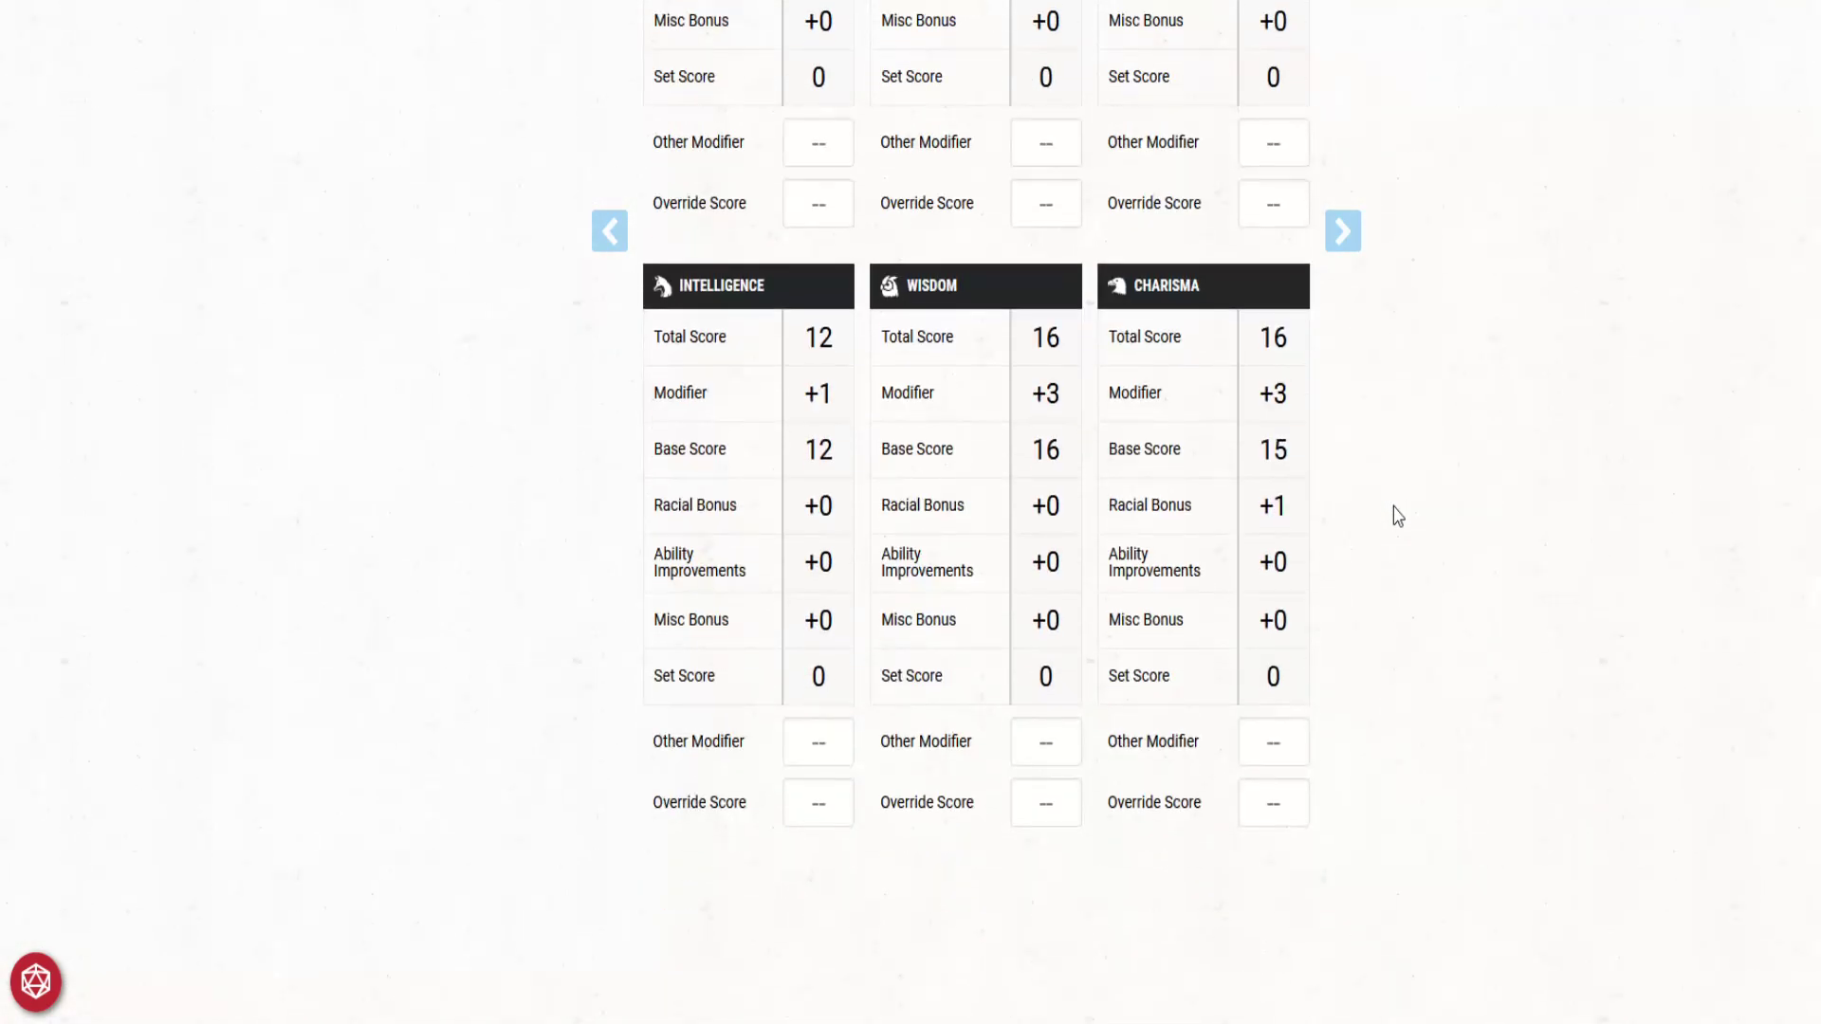
click(1343, 231)
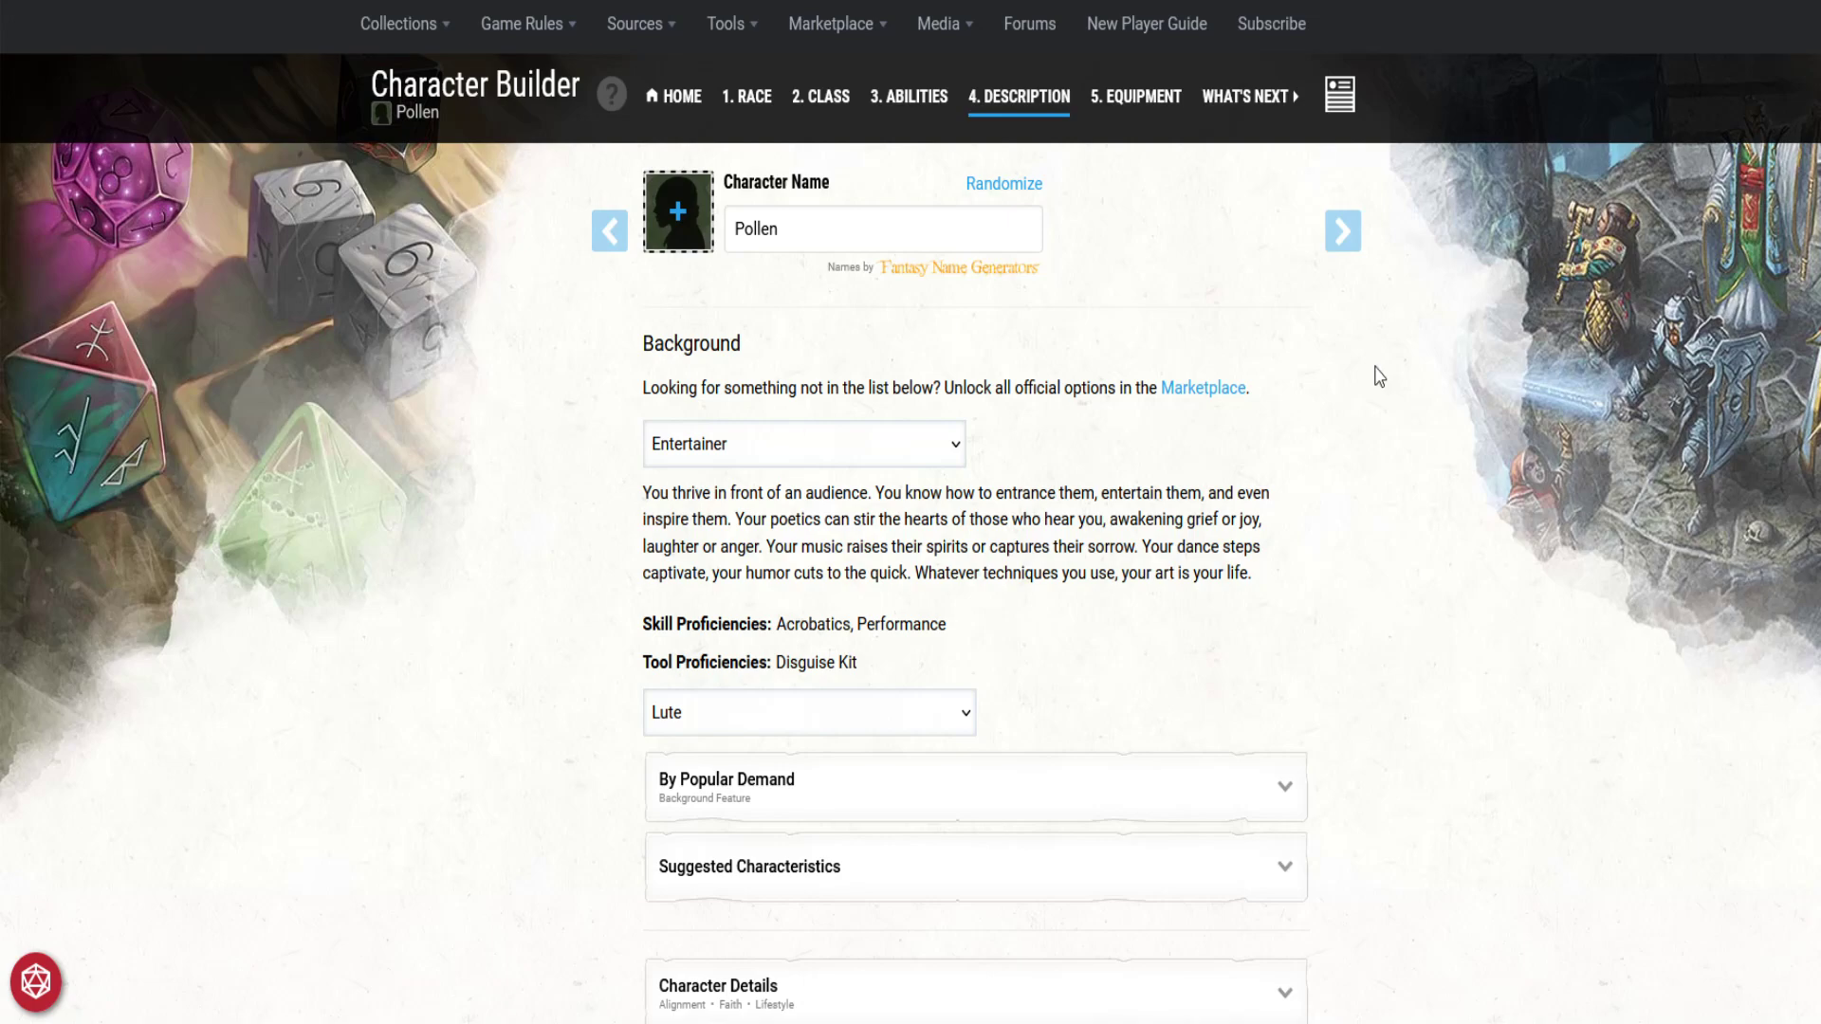
click(1344, 233)
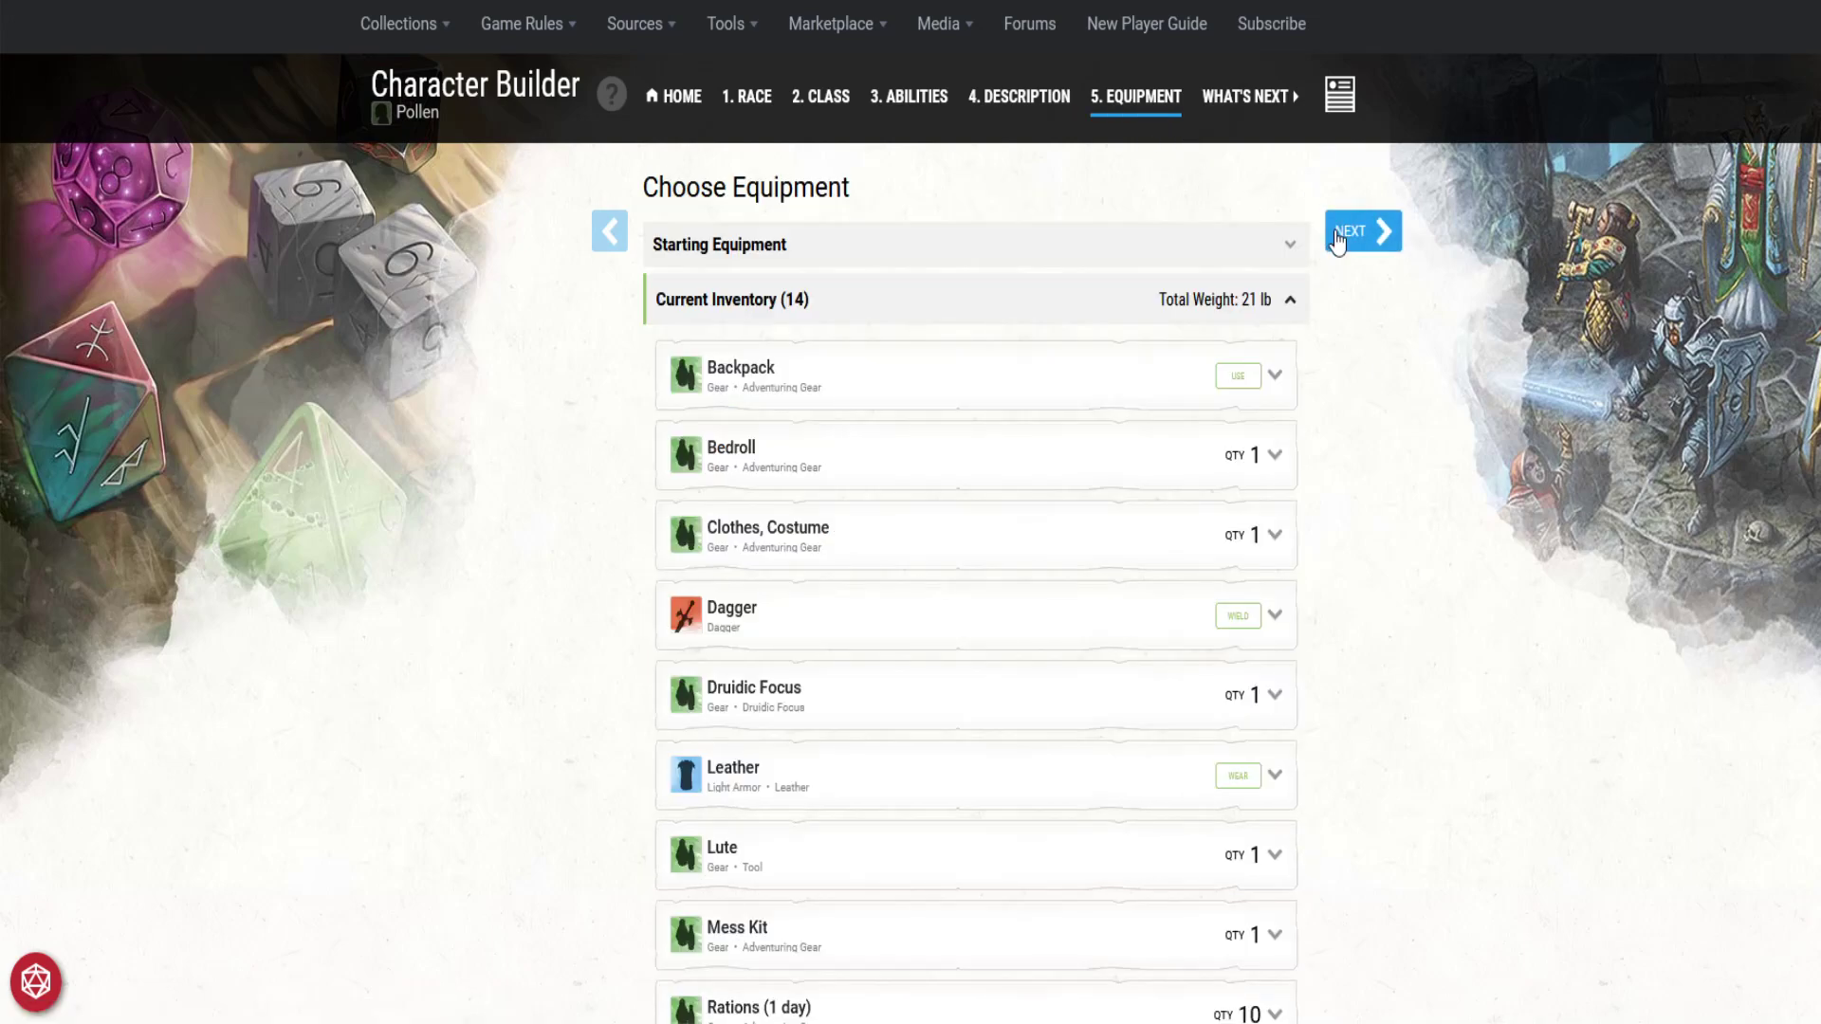
click(1347, 237)
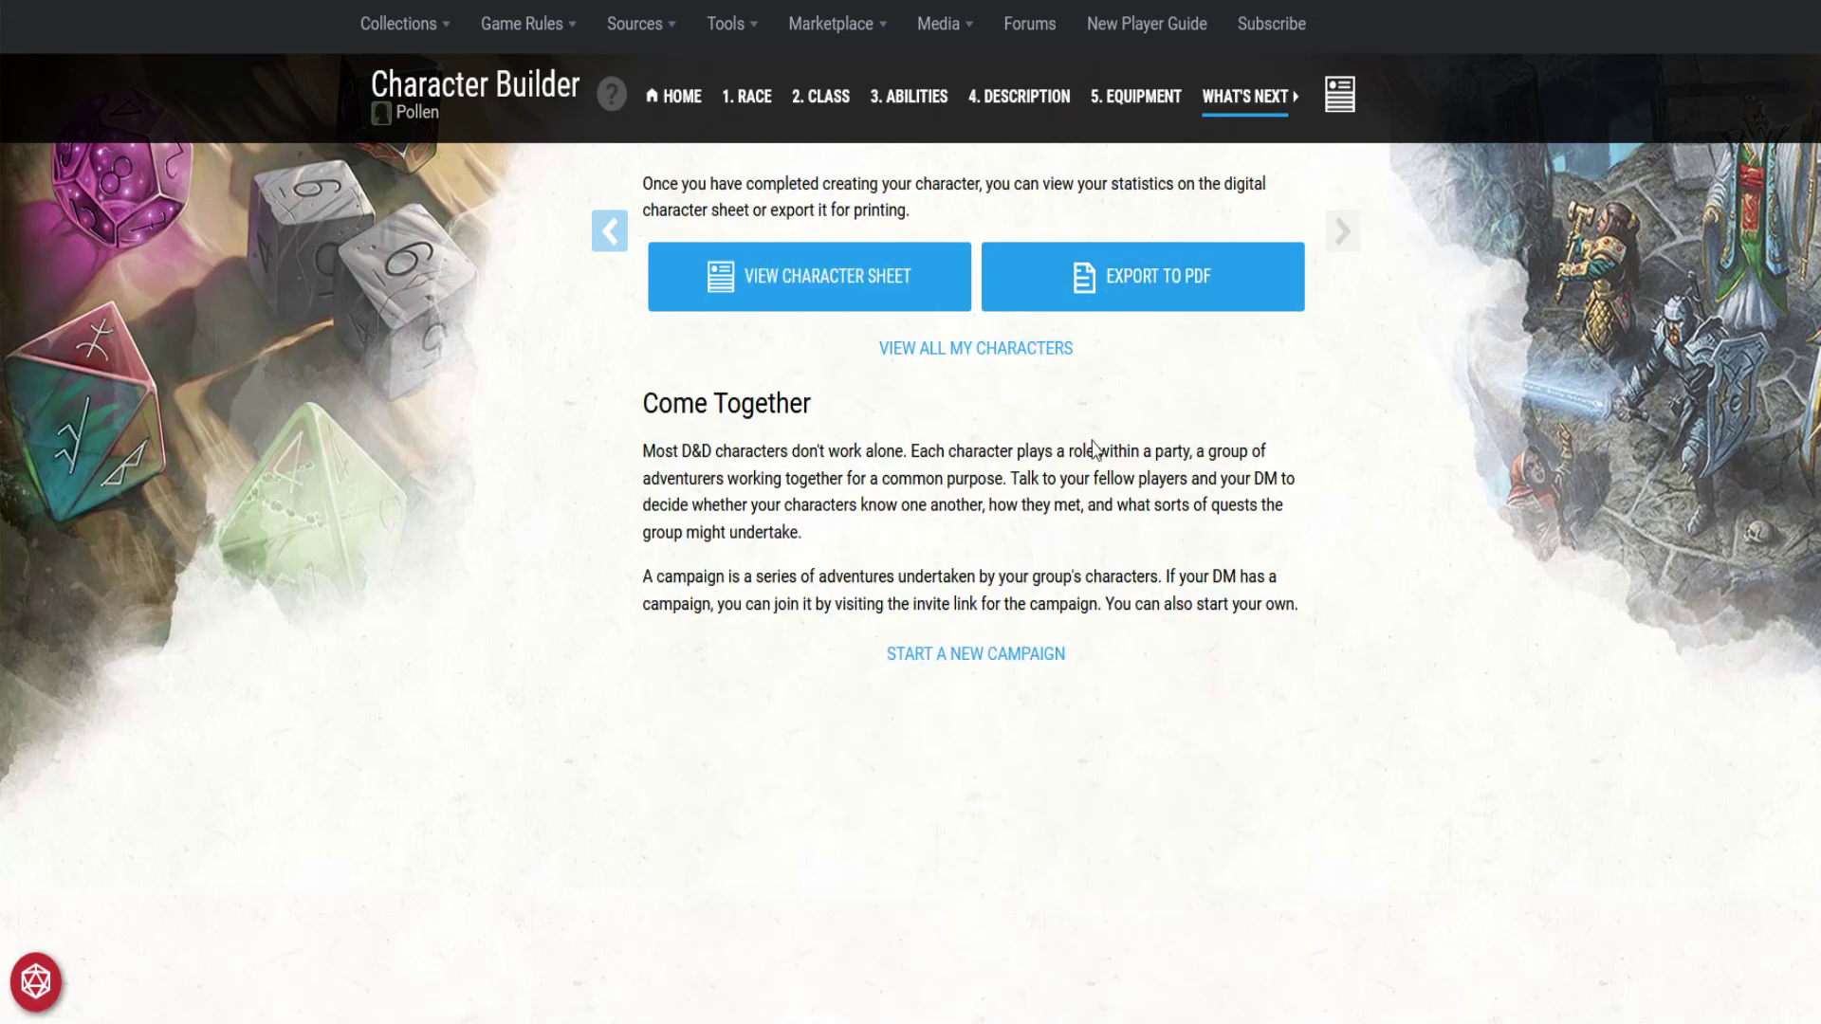
click(849, 294)
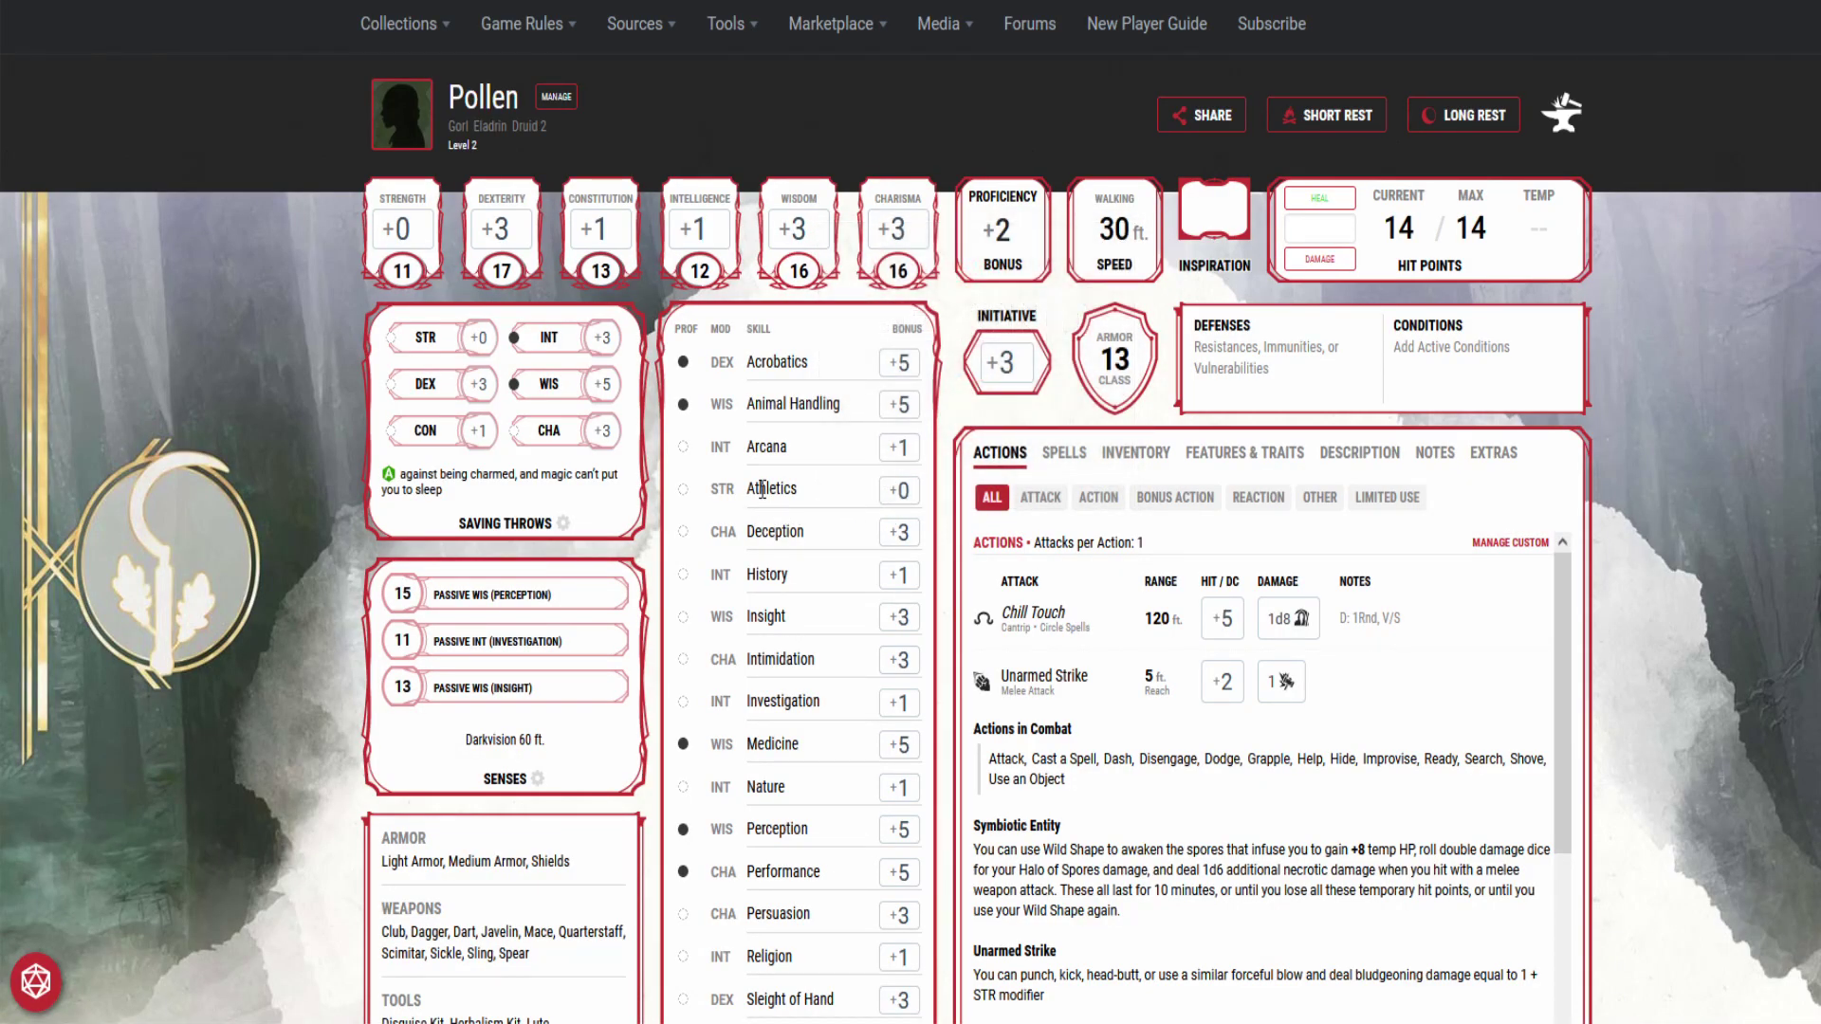
Step: Return to the character builder from the sheet and raise the Druid class to level 3
click(1560, 116)
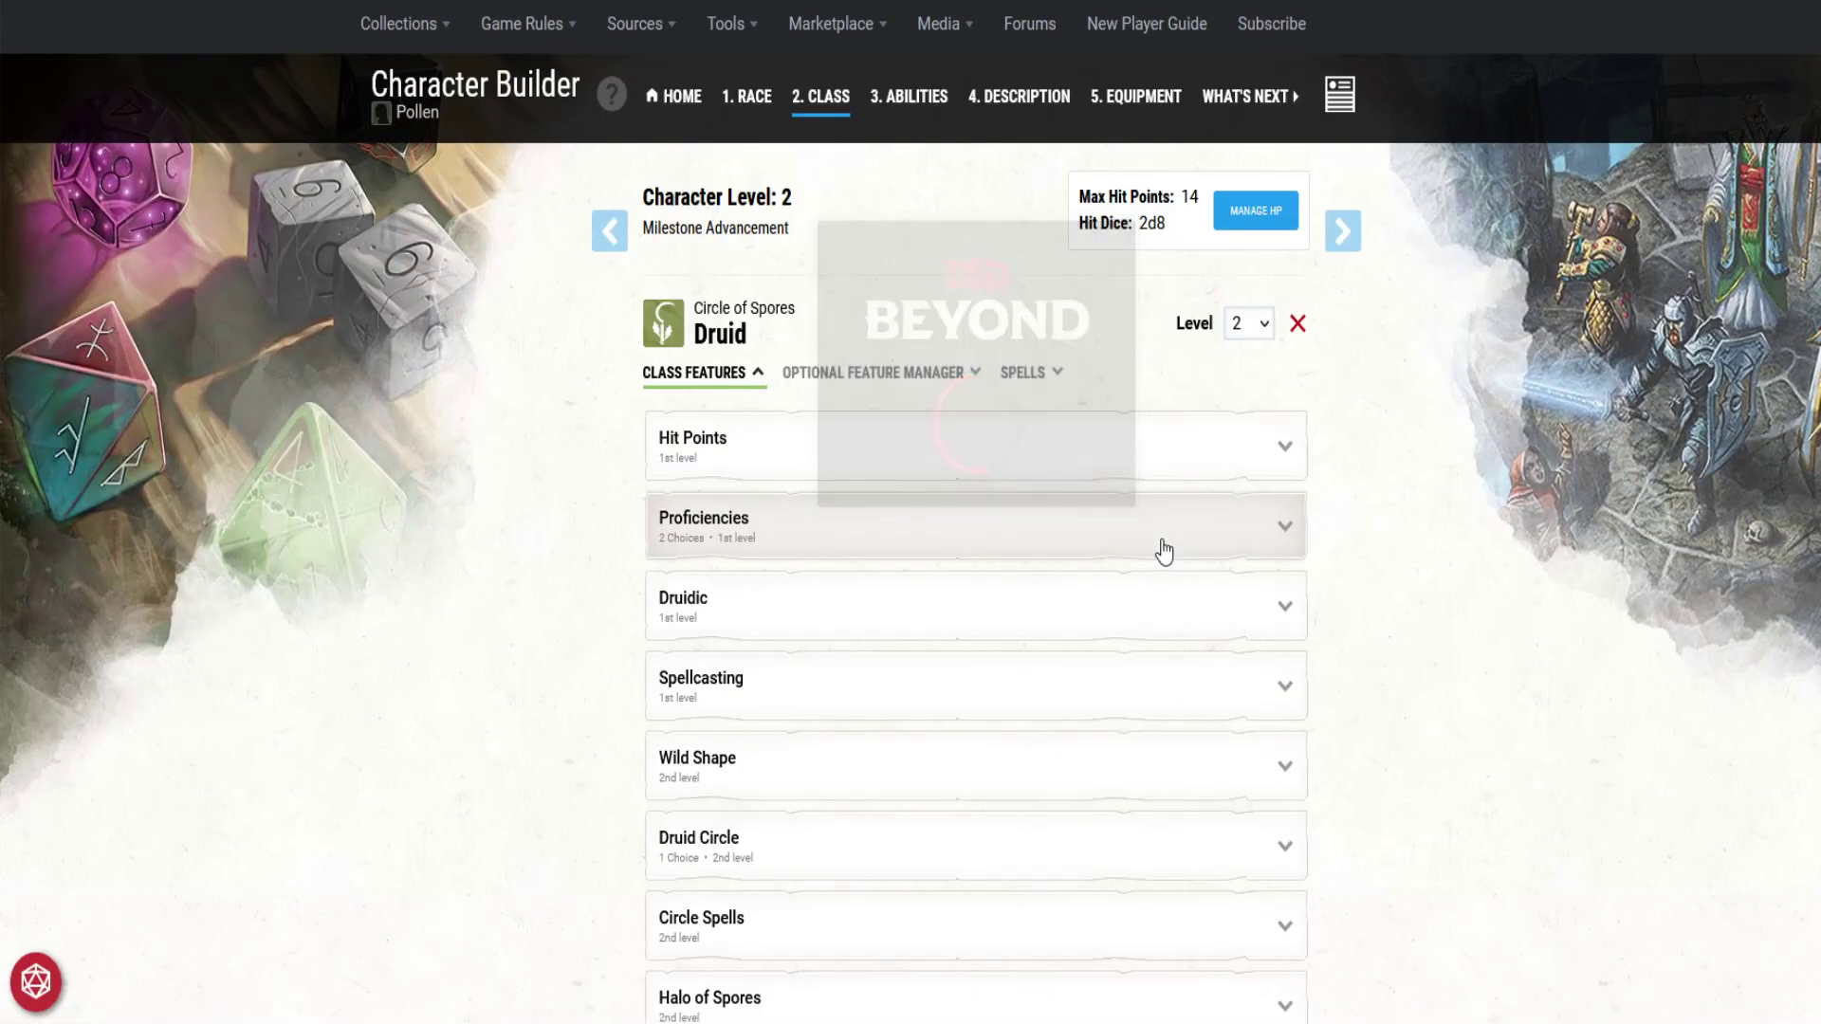
click(1264, 324)
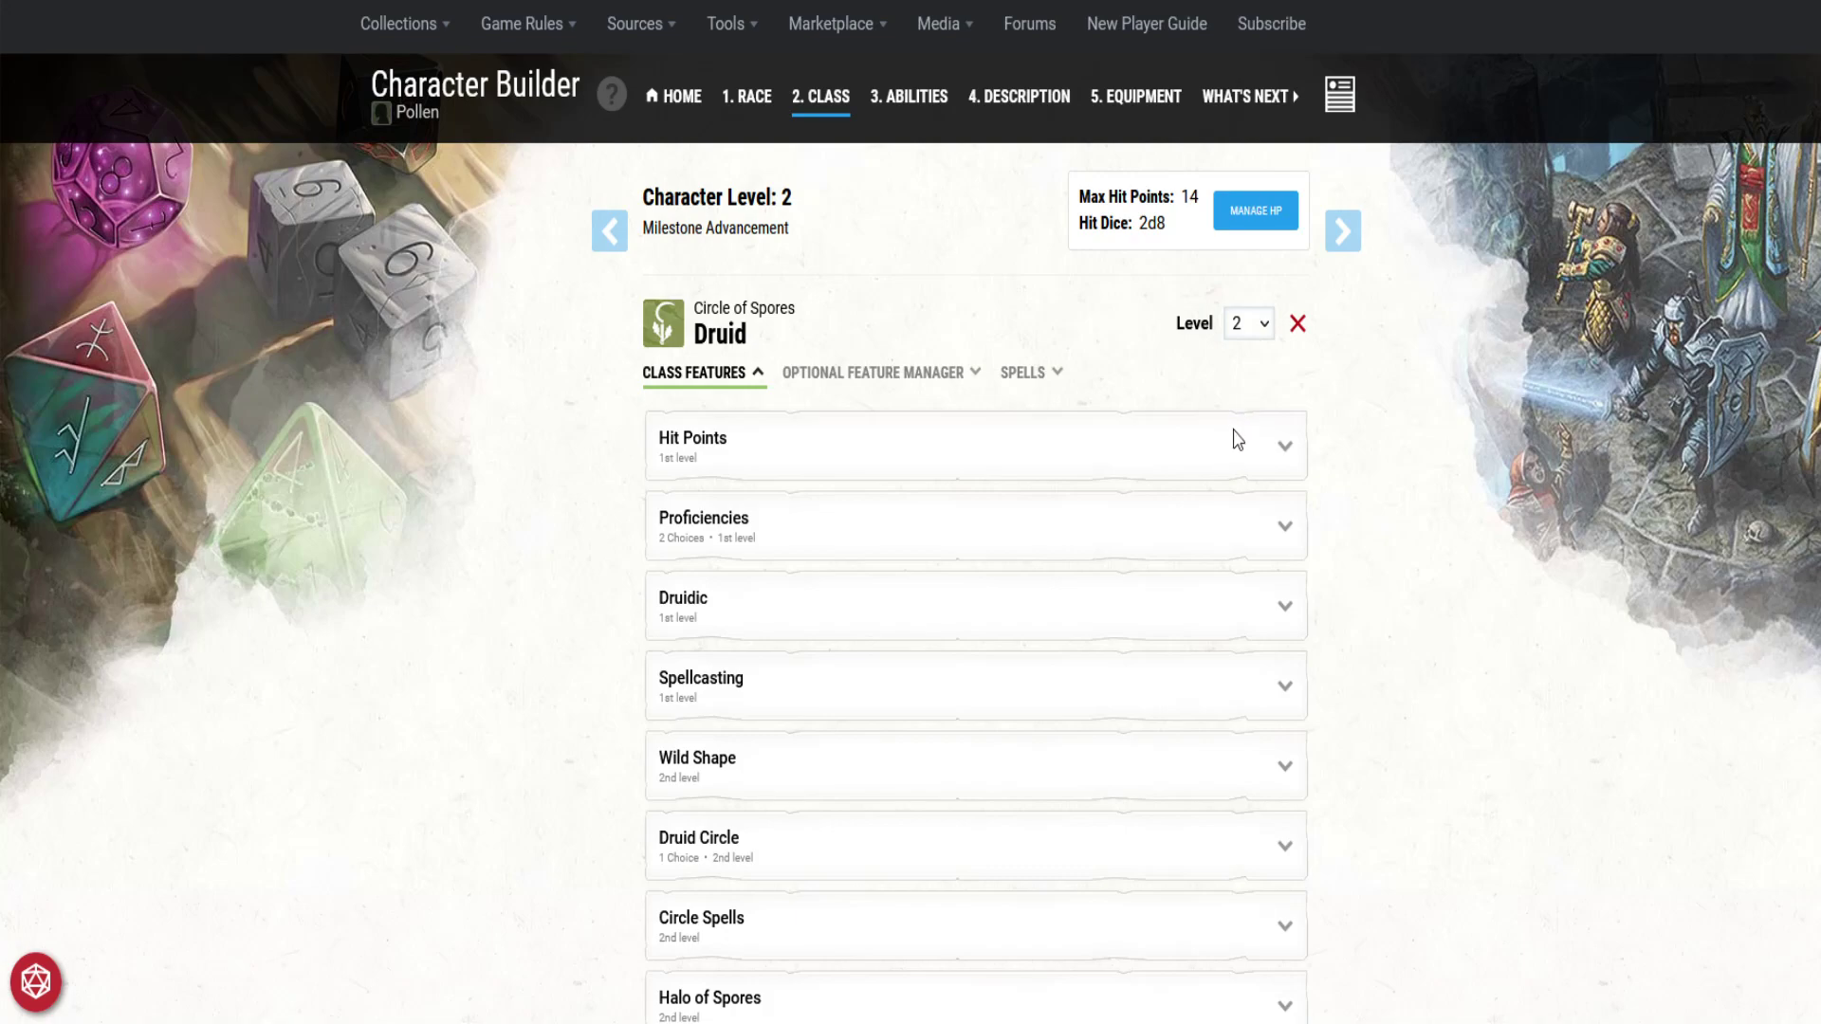
click(1236, 435)
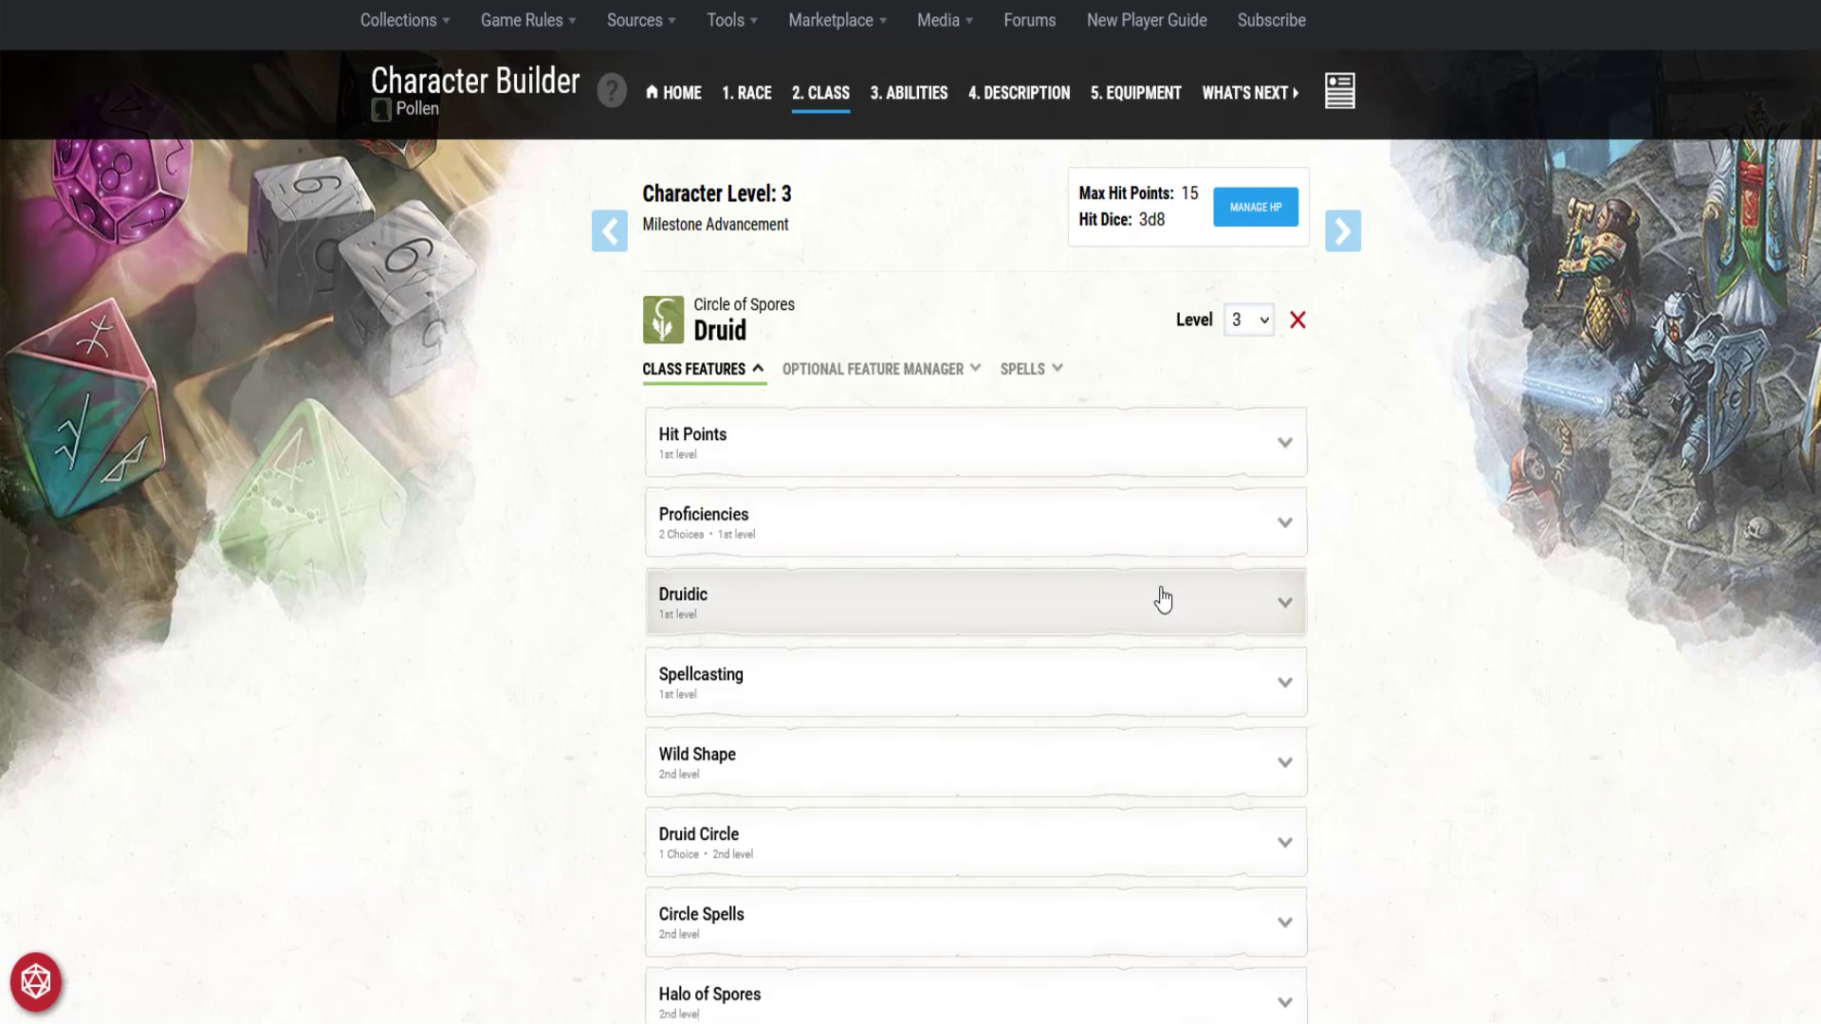
Step: Enable the Additional Druid Spells and Wild Companion optional features for the Druid class
scroll(1157, 598, down, 4)
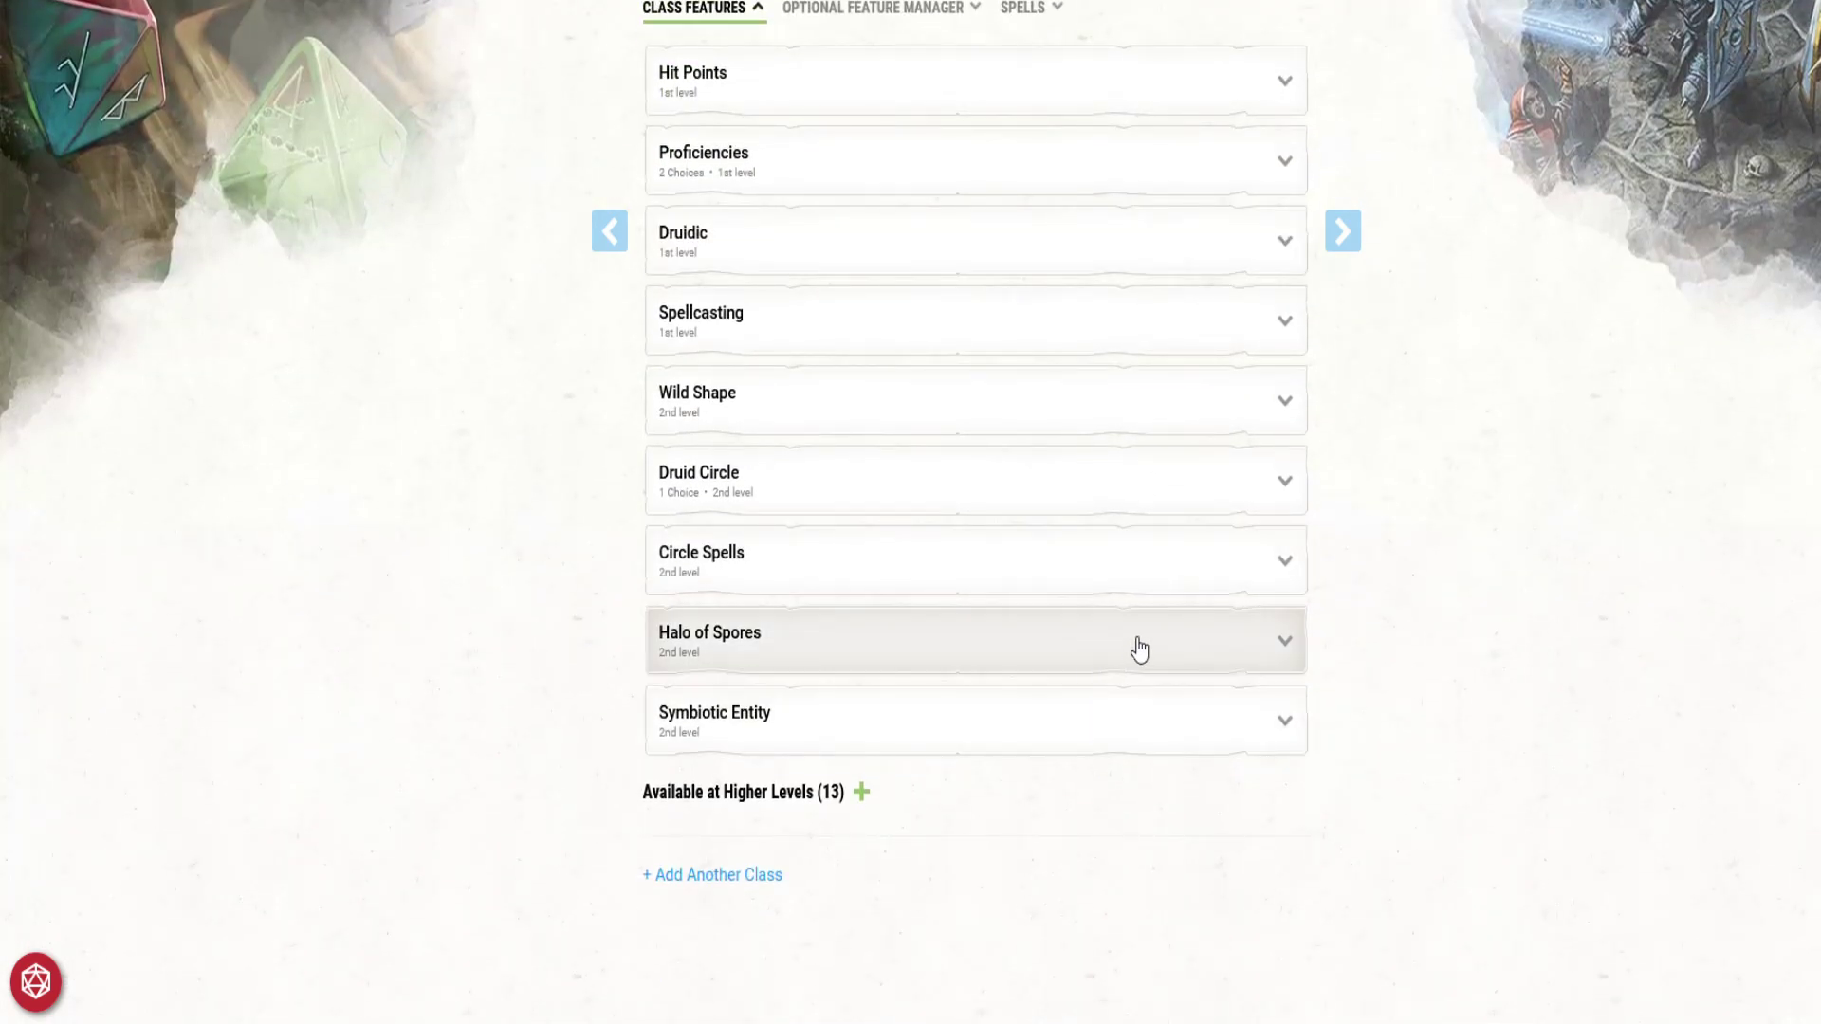
scroll(1135, 643, up, 1)
scroll(1139, 649, up, 2)
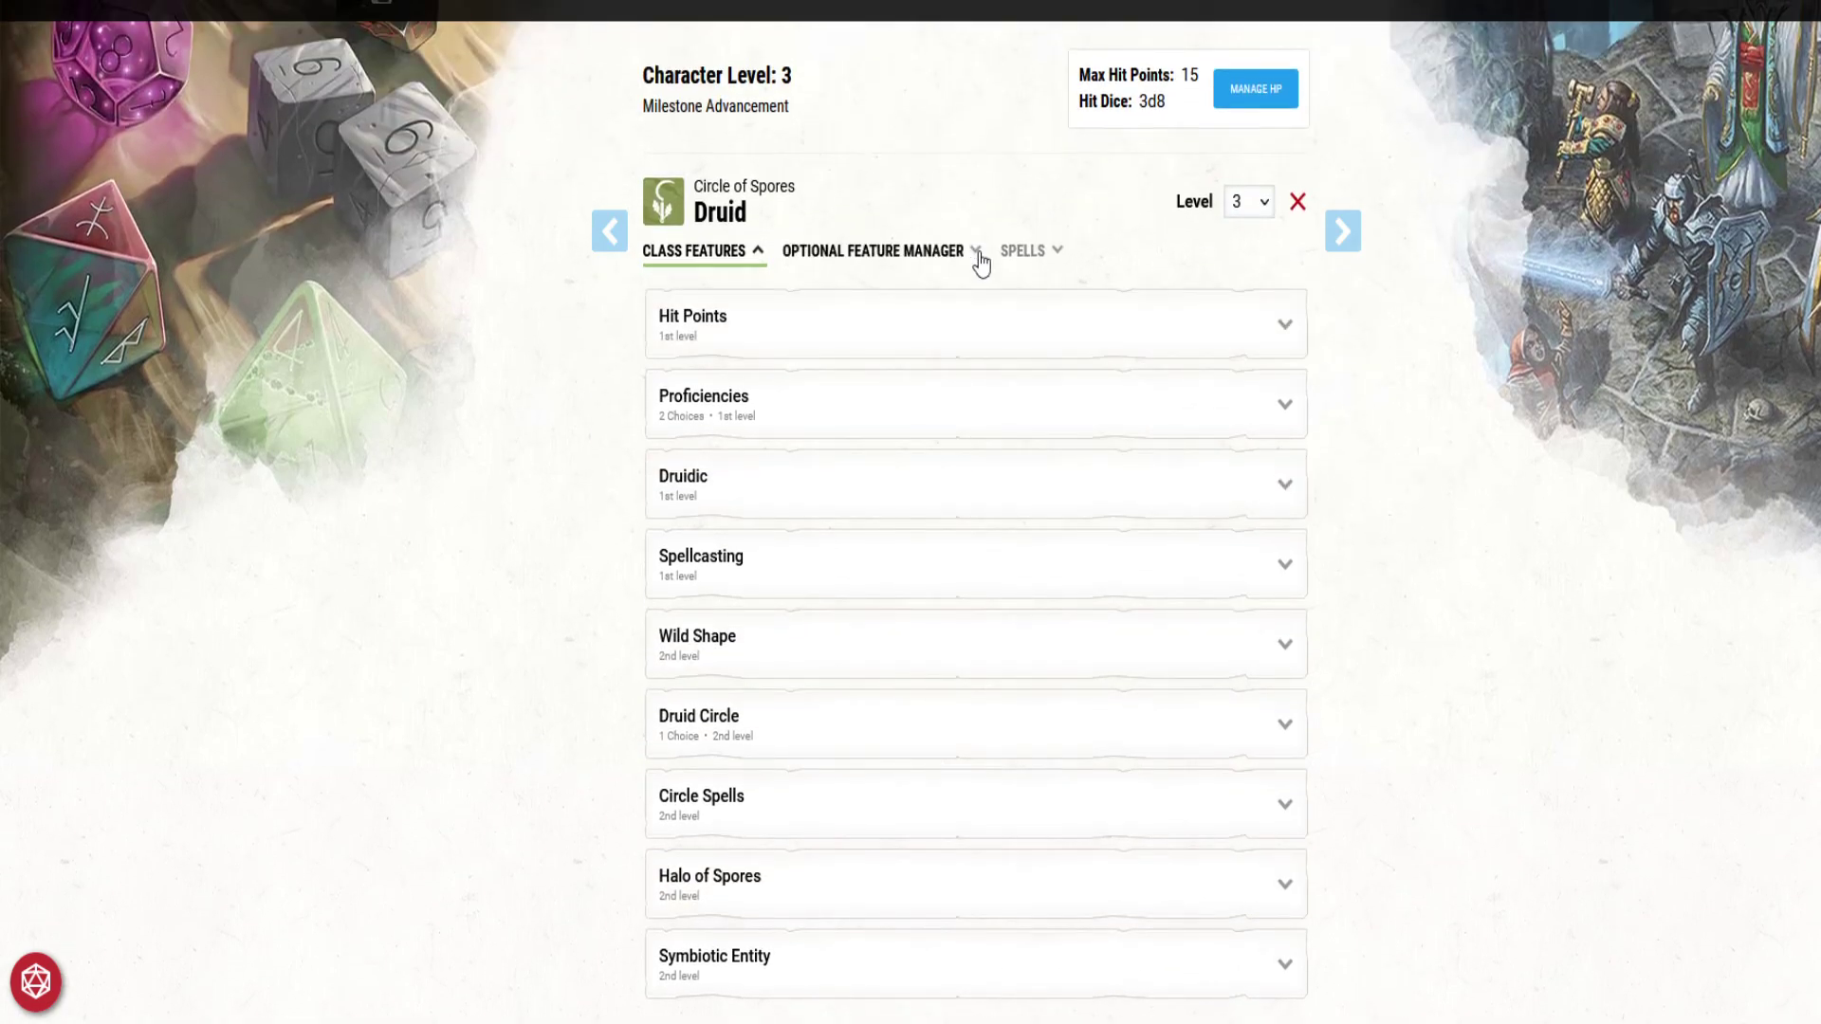
click(977, 250)
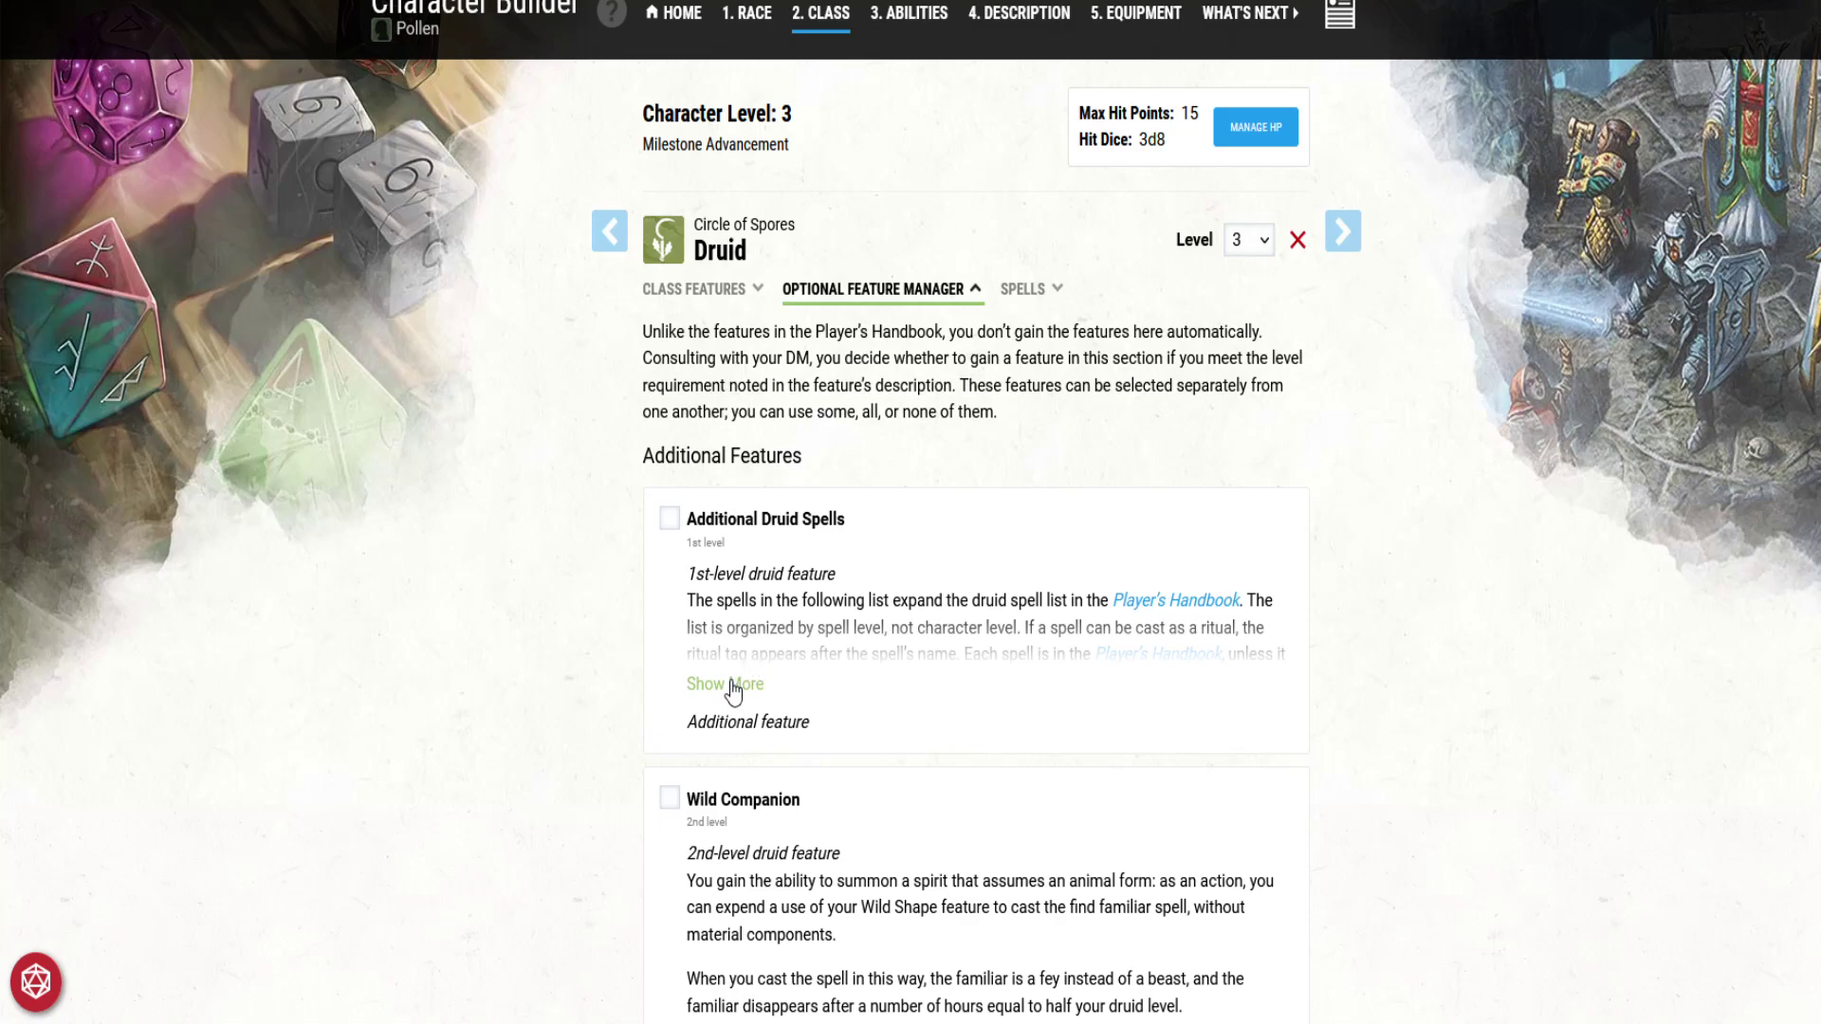
scroll(733, 692, down, 5)
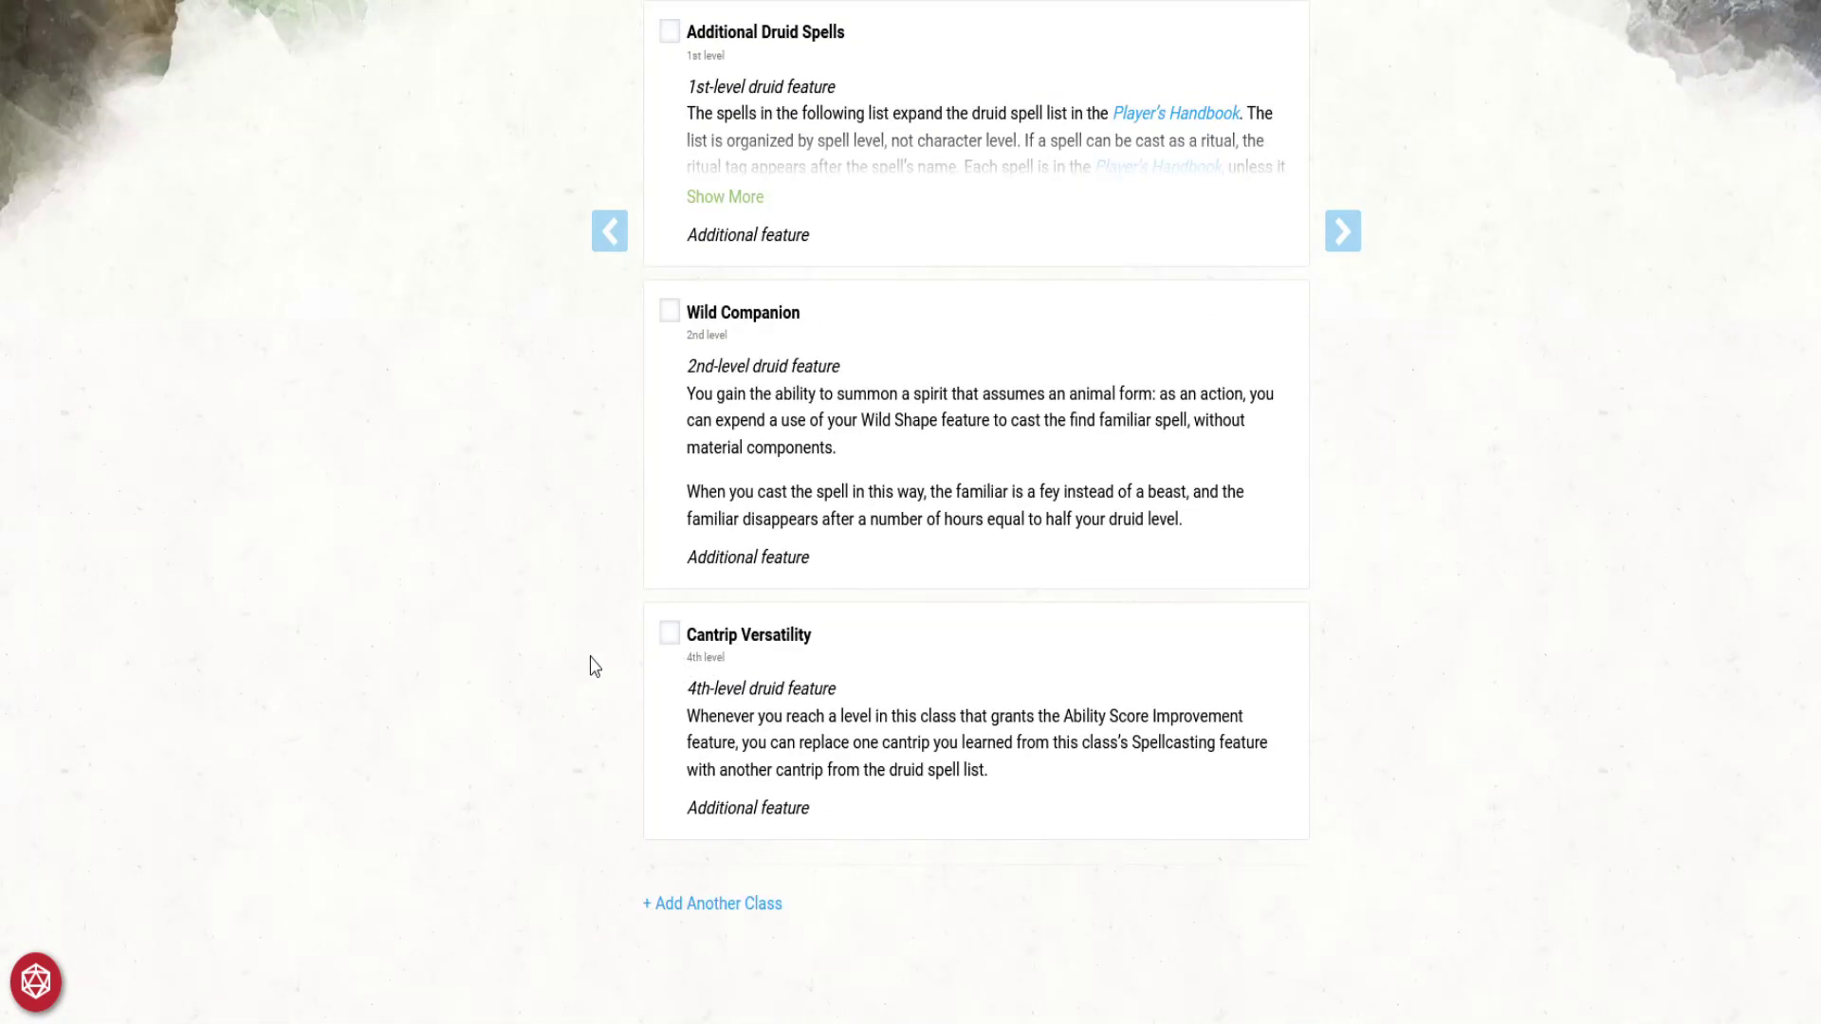
scroll(595, 666, up, 3)
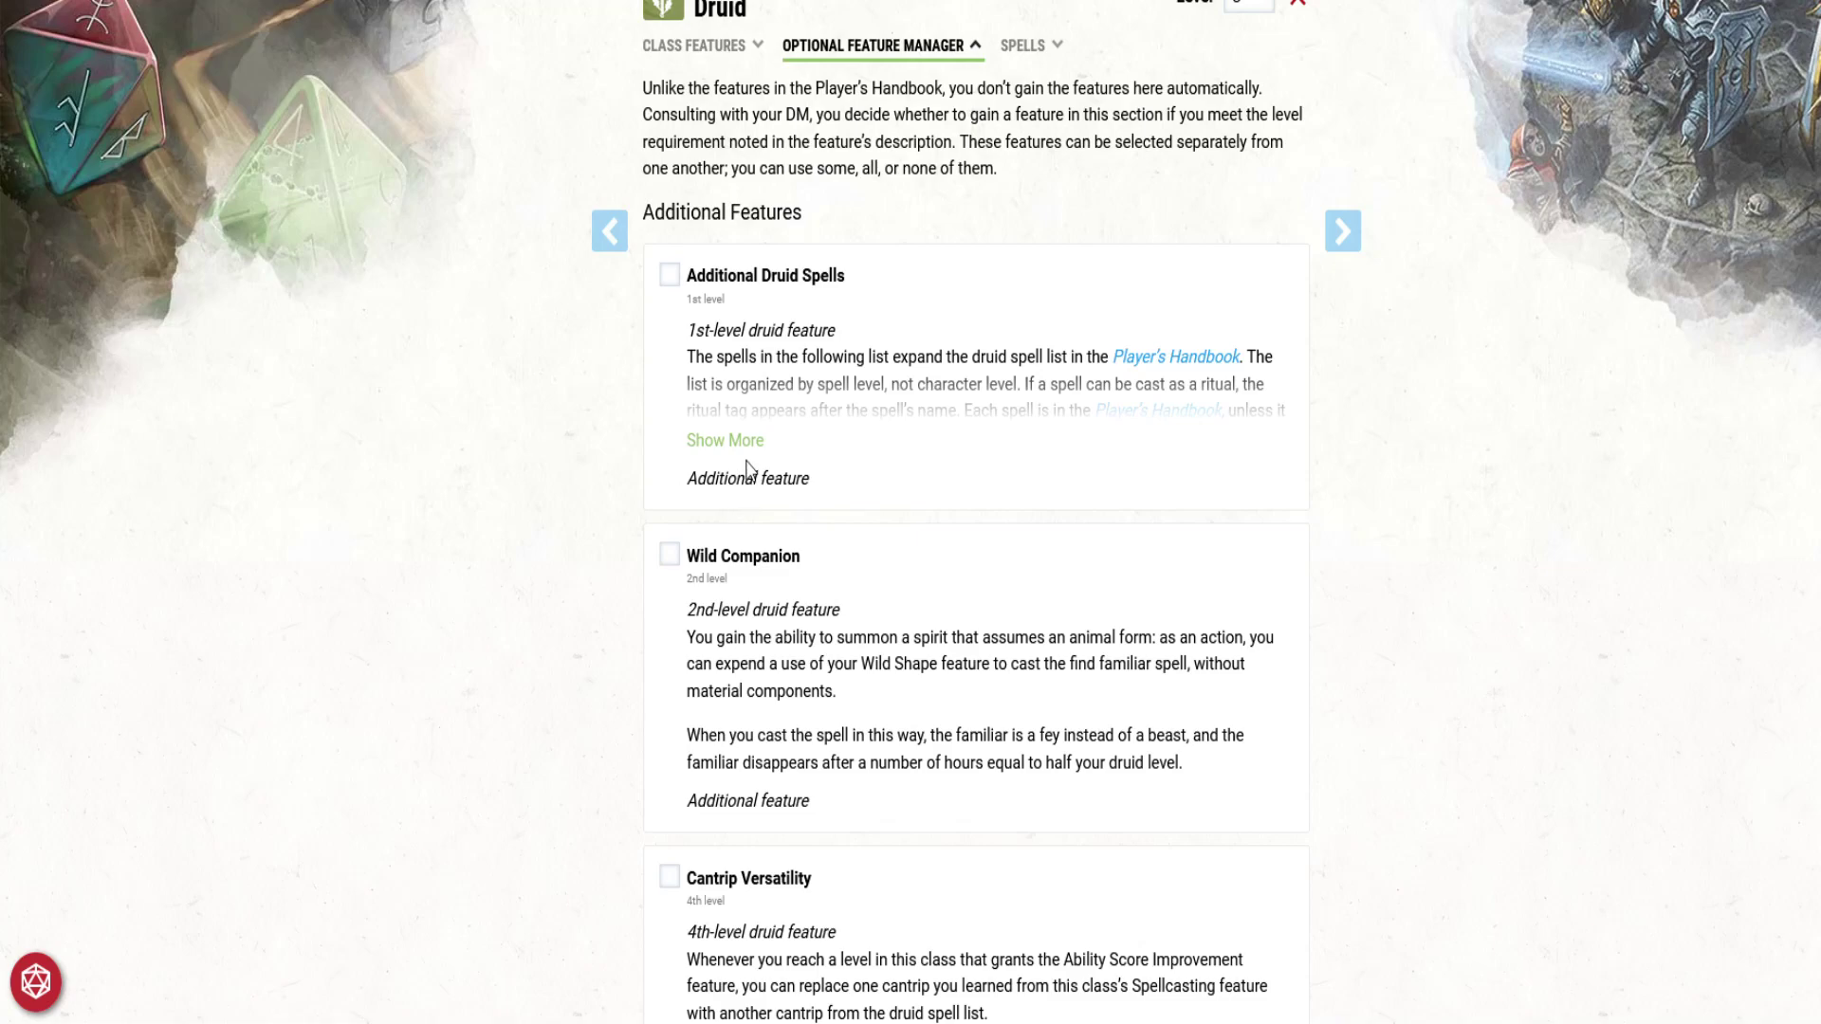
click(670, 275)
scroll(654, 569, down, 3)
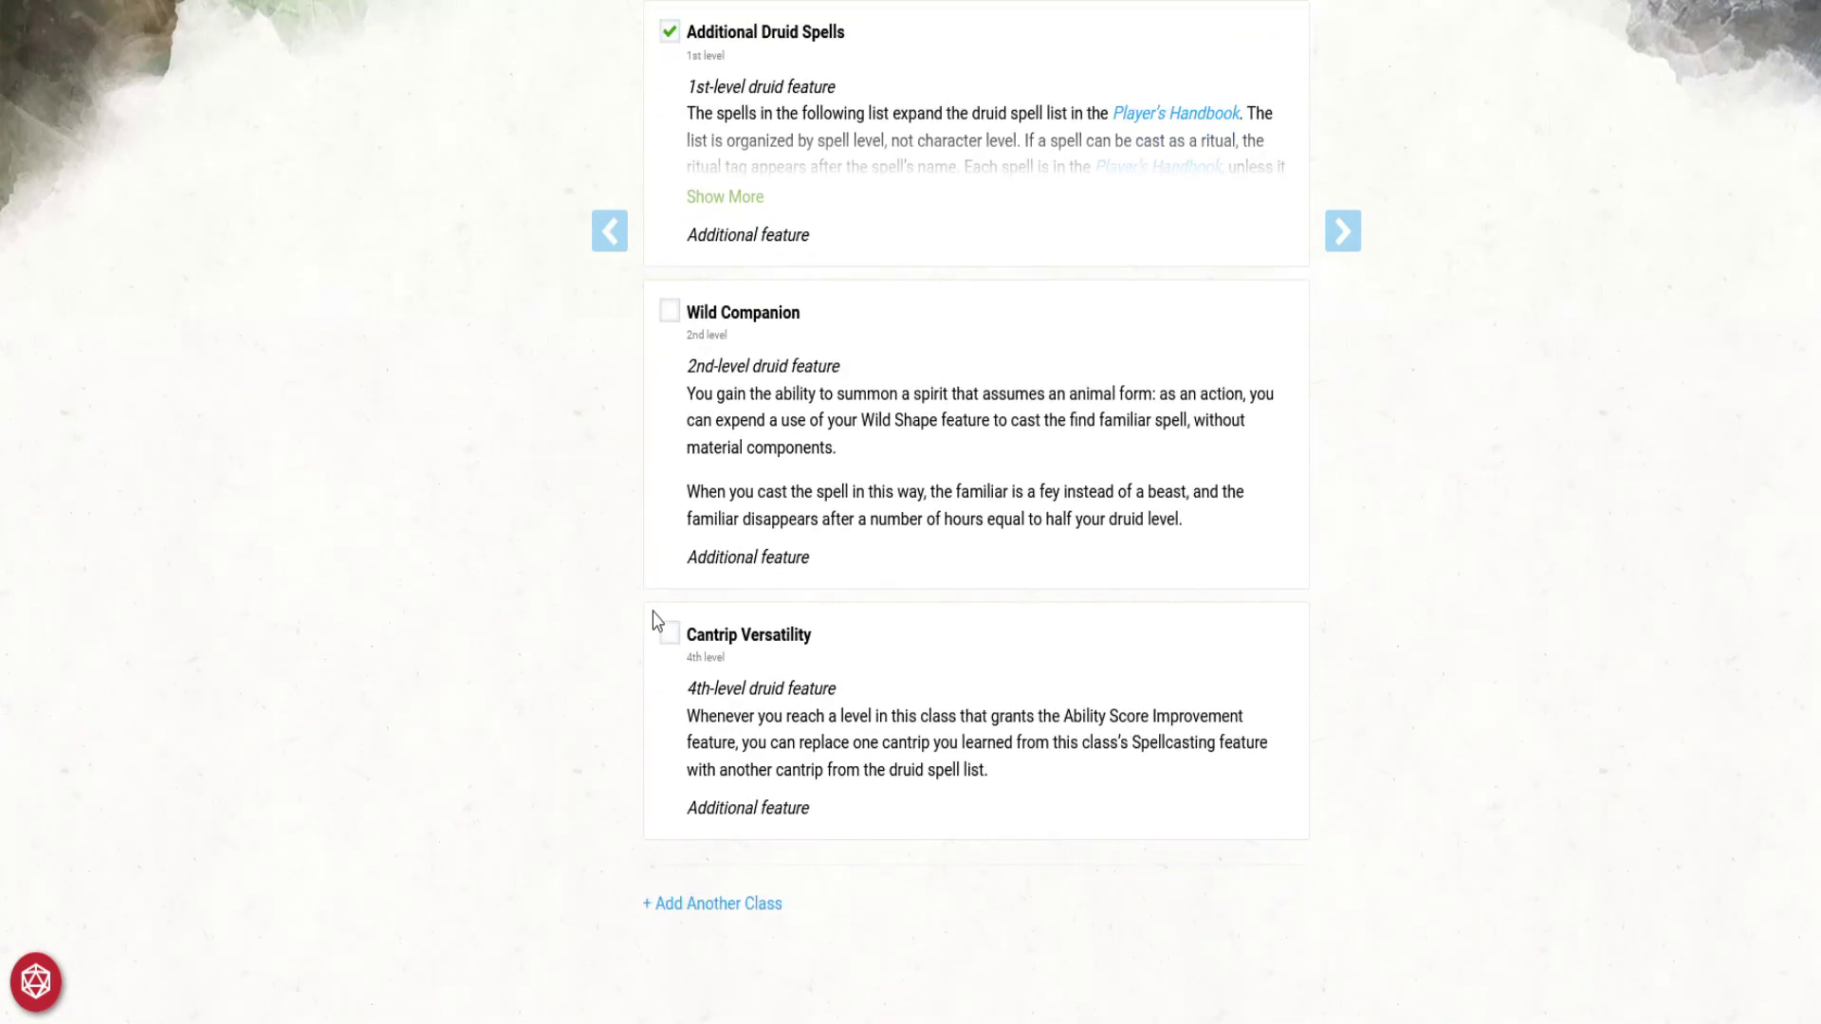
click(670, 313)
scroll(1021, 493, up, 3)
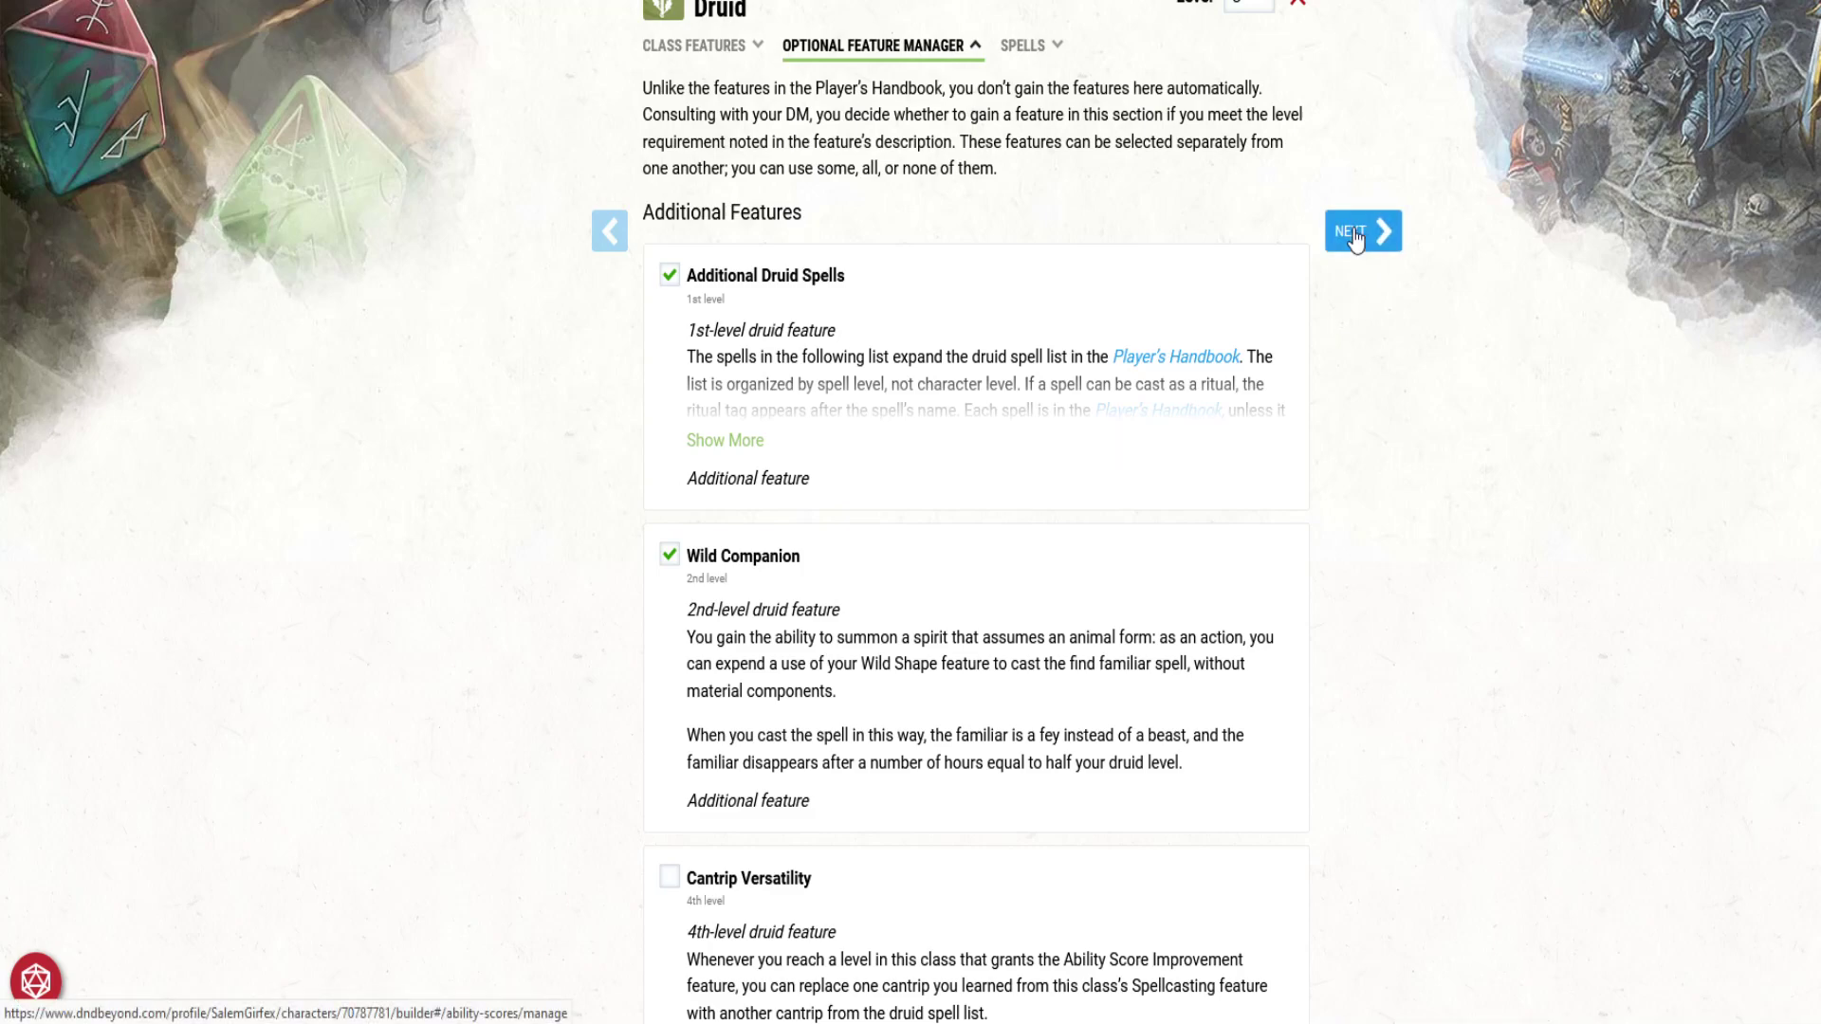
Step: Continue through the remaining builder stages without changes and view the level 3 character sheet
click(1354, 237)
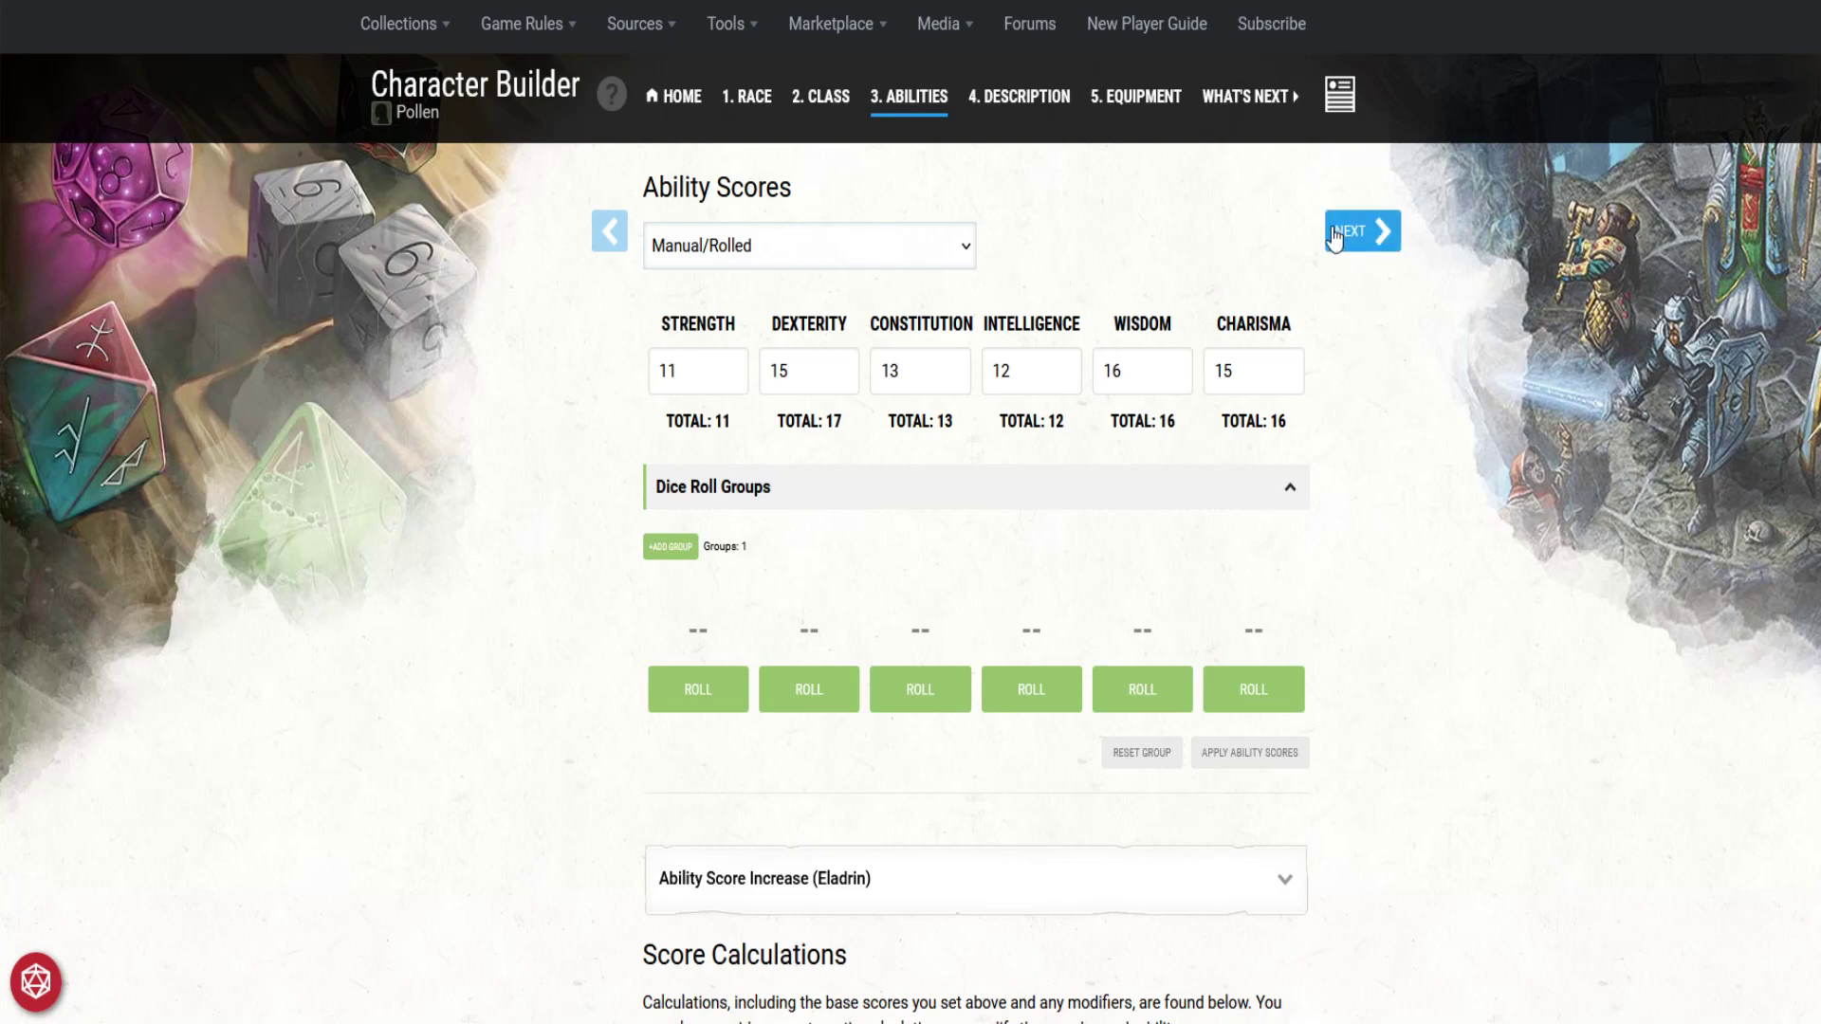
click(1351, 234)
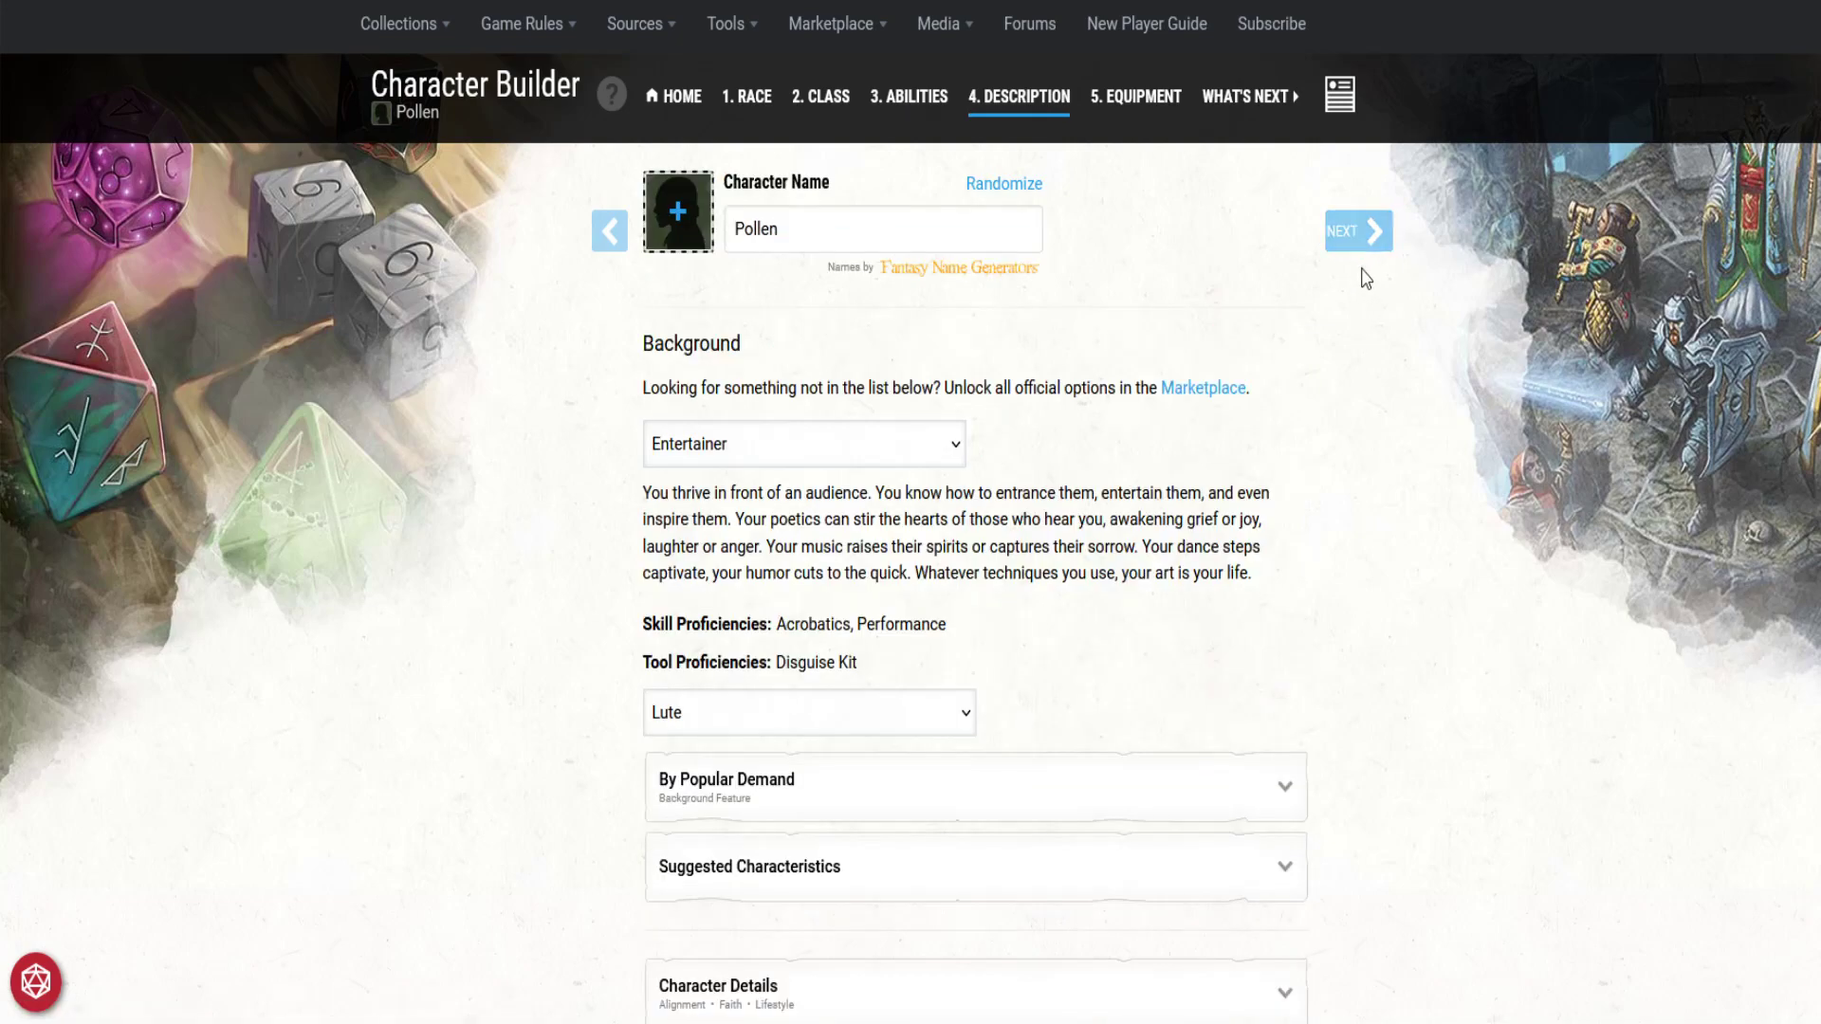
click(1354, 235)
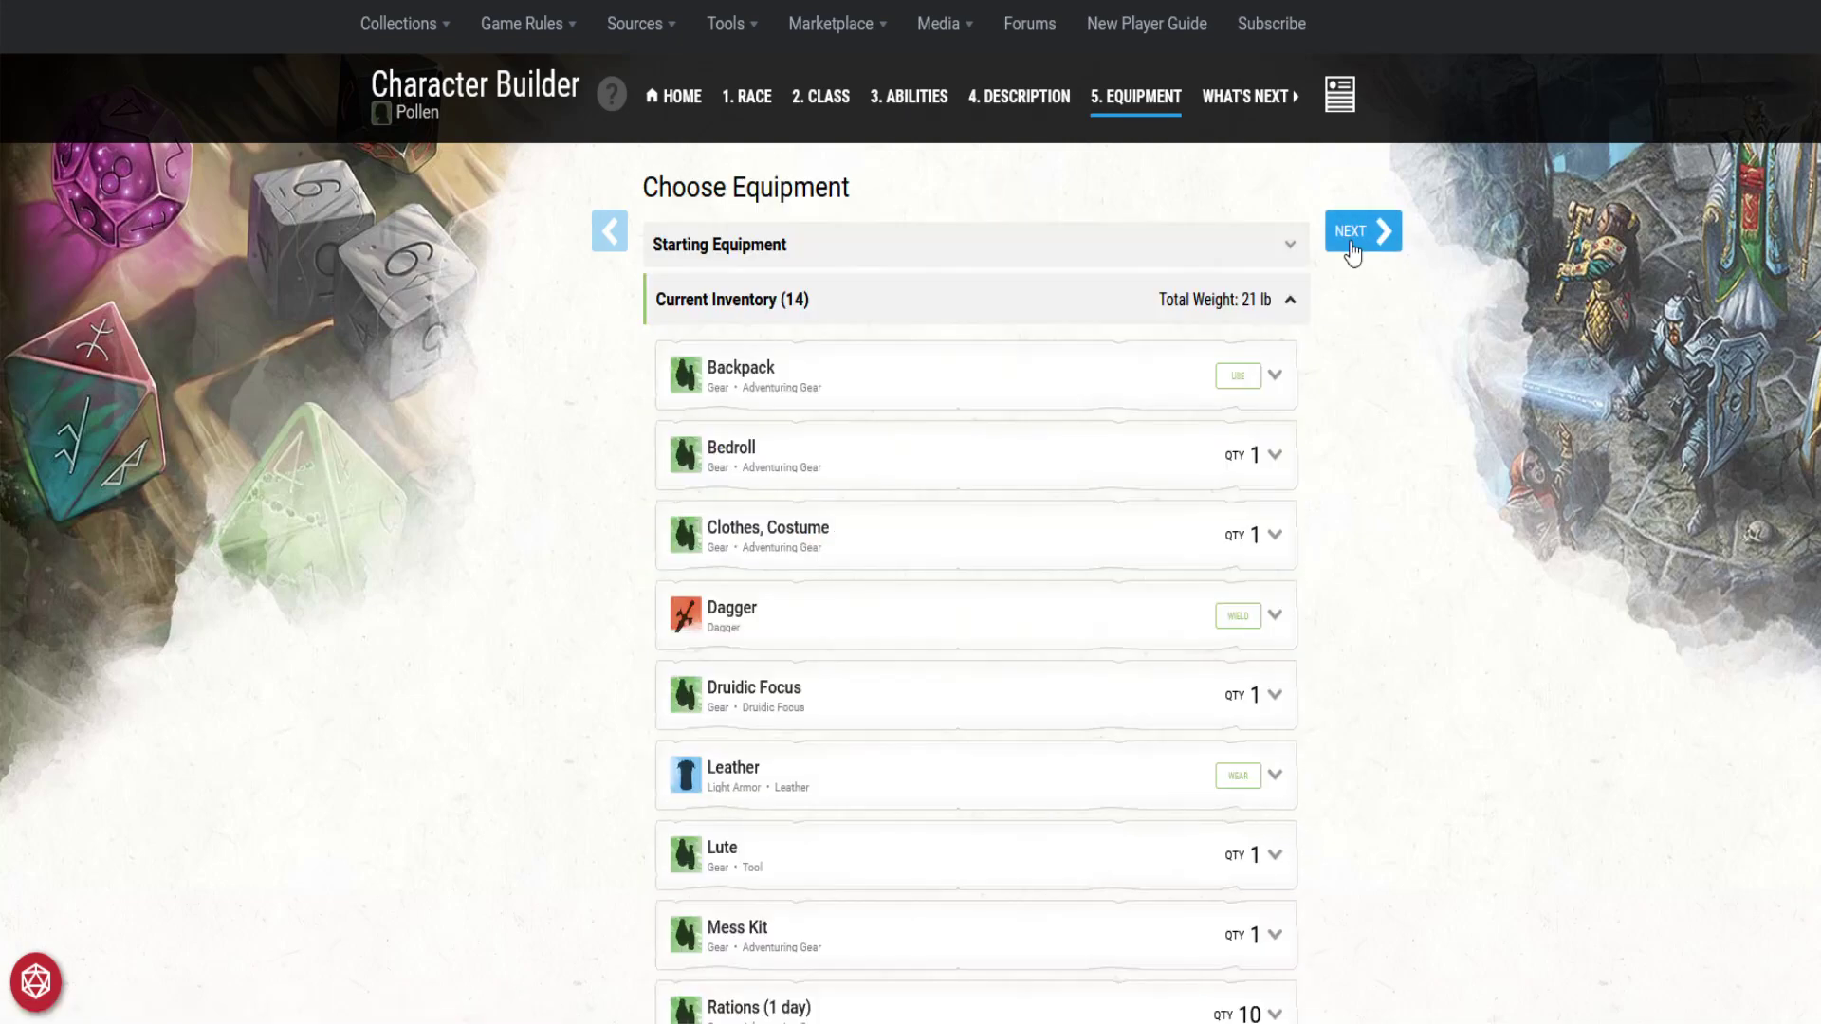
click(1356, 237)
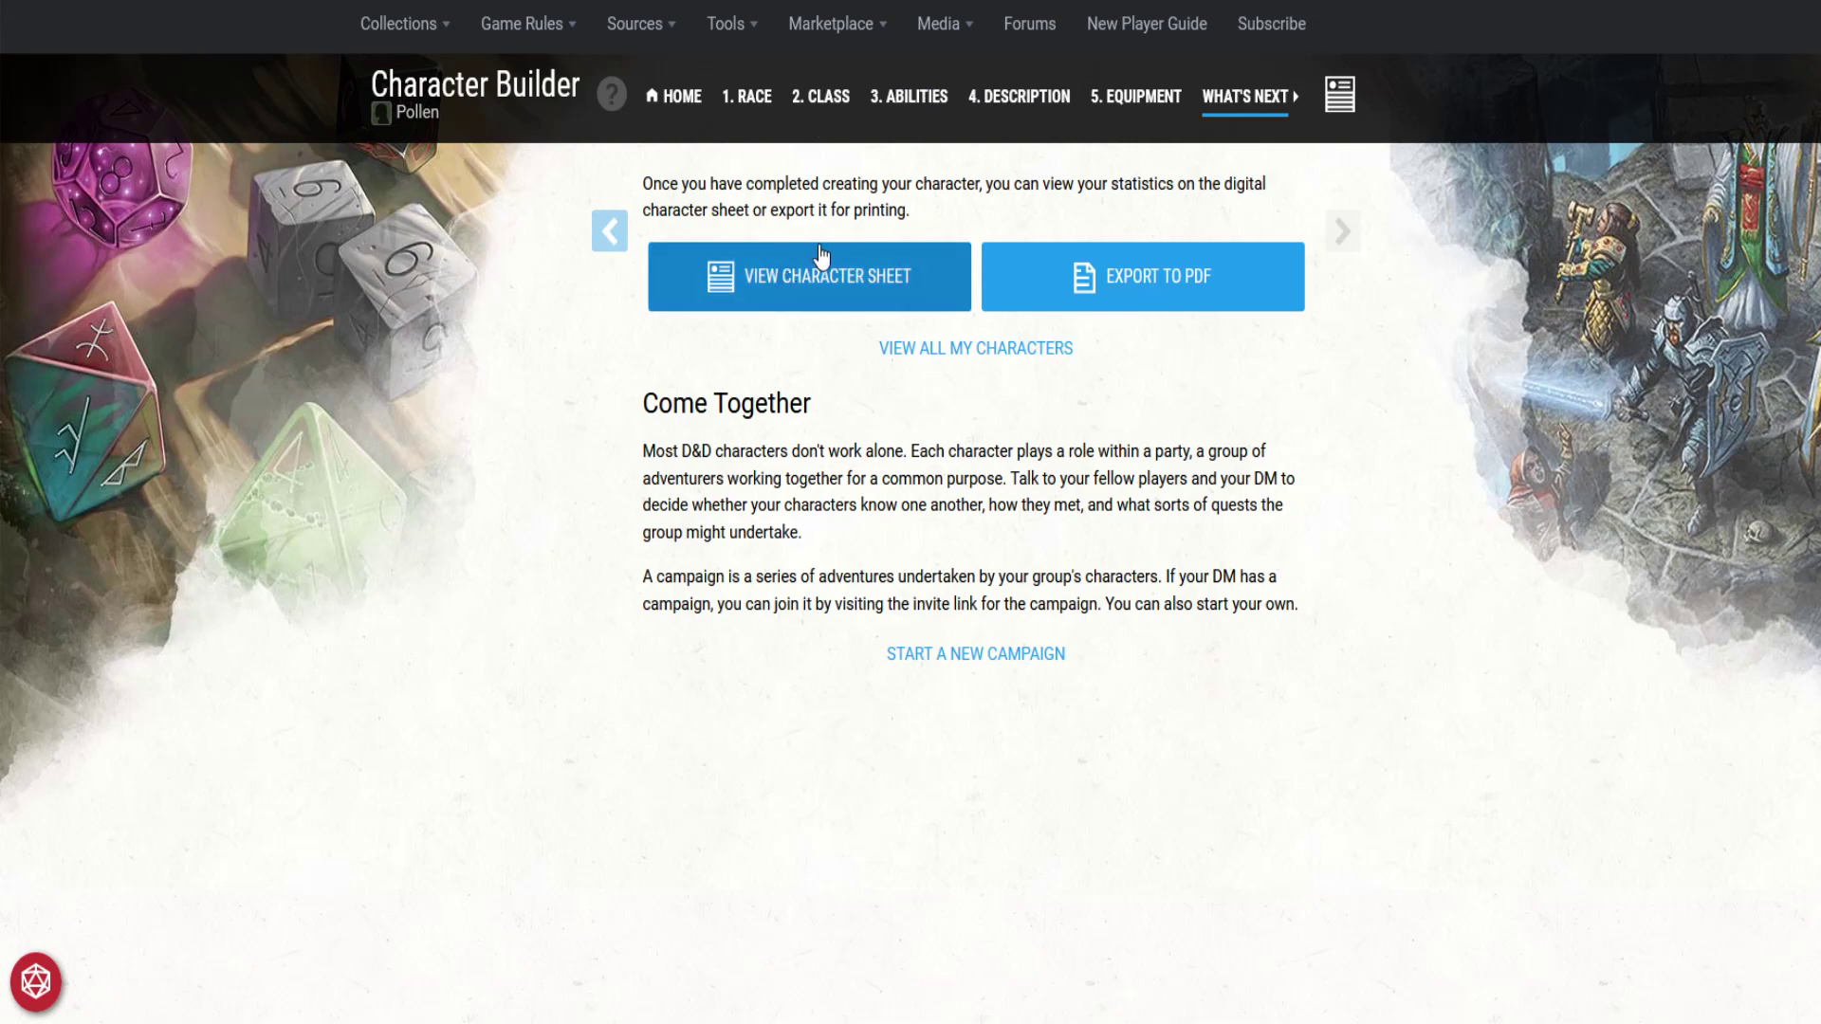
click(817, 276)
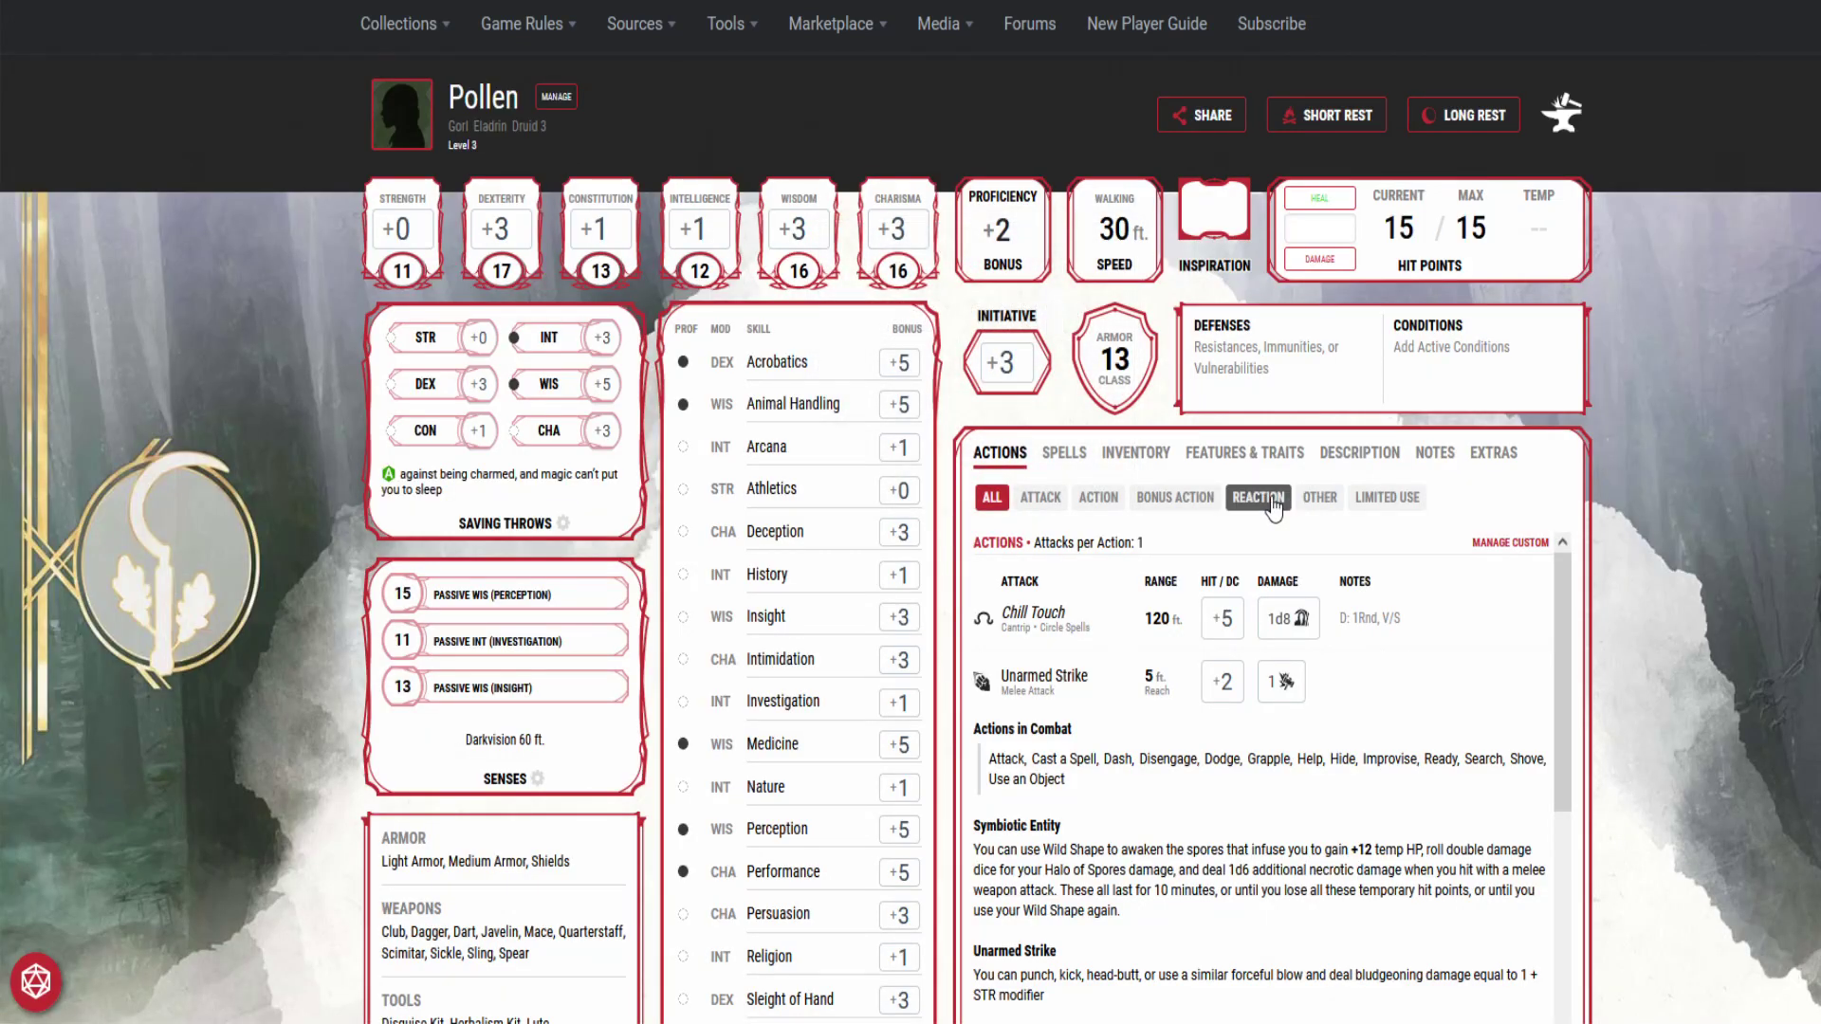
scroll(1291, 507, down, 1)
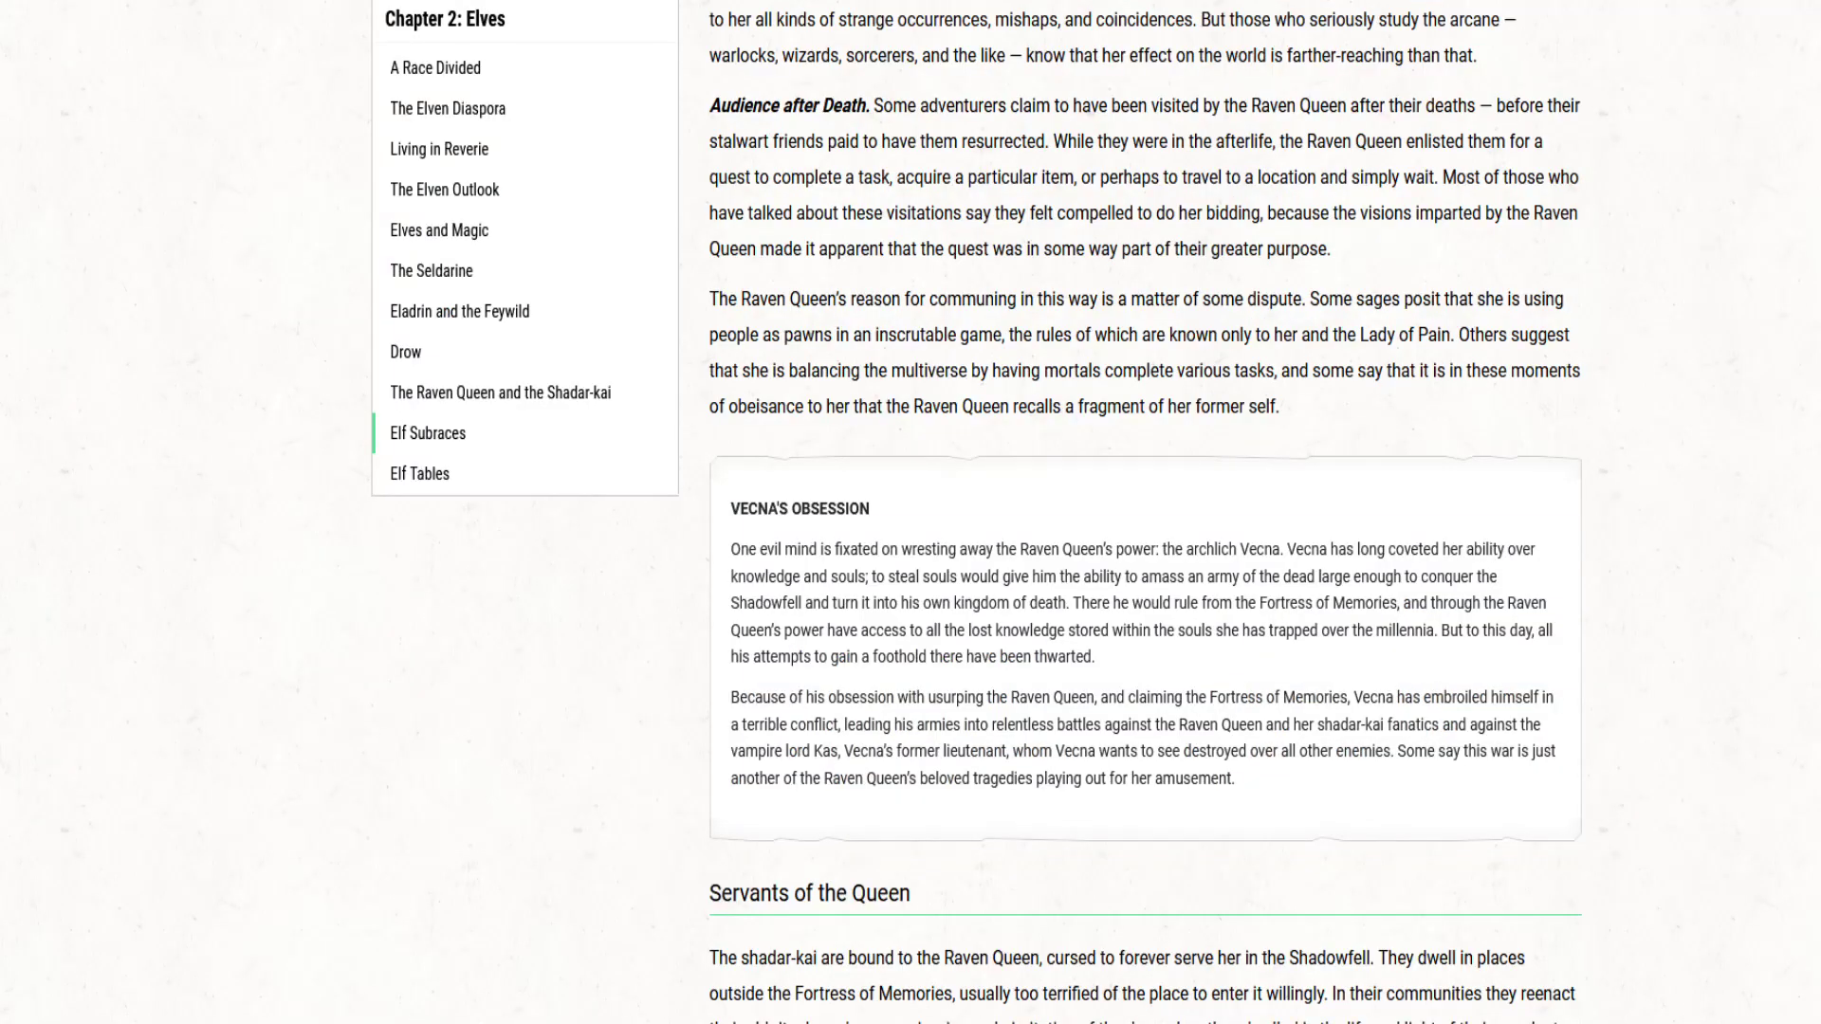
key(Home)
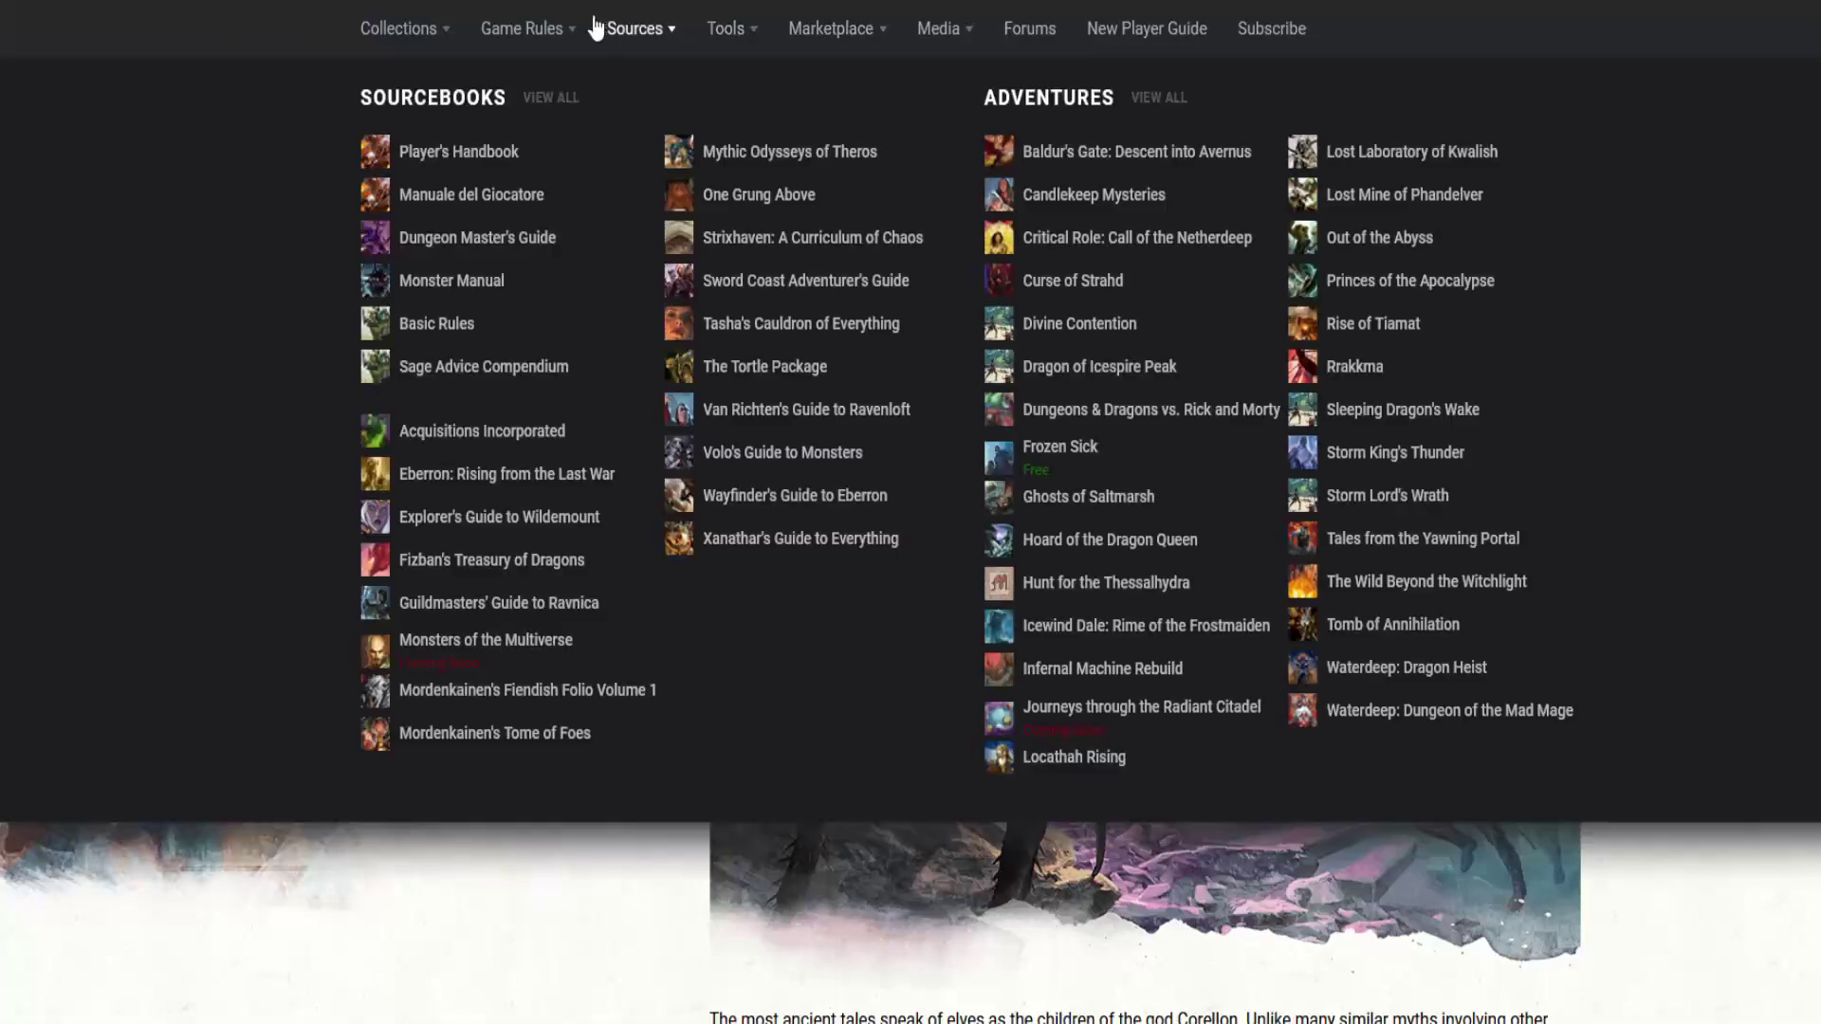
mouse_move(548, 39)
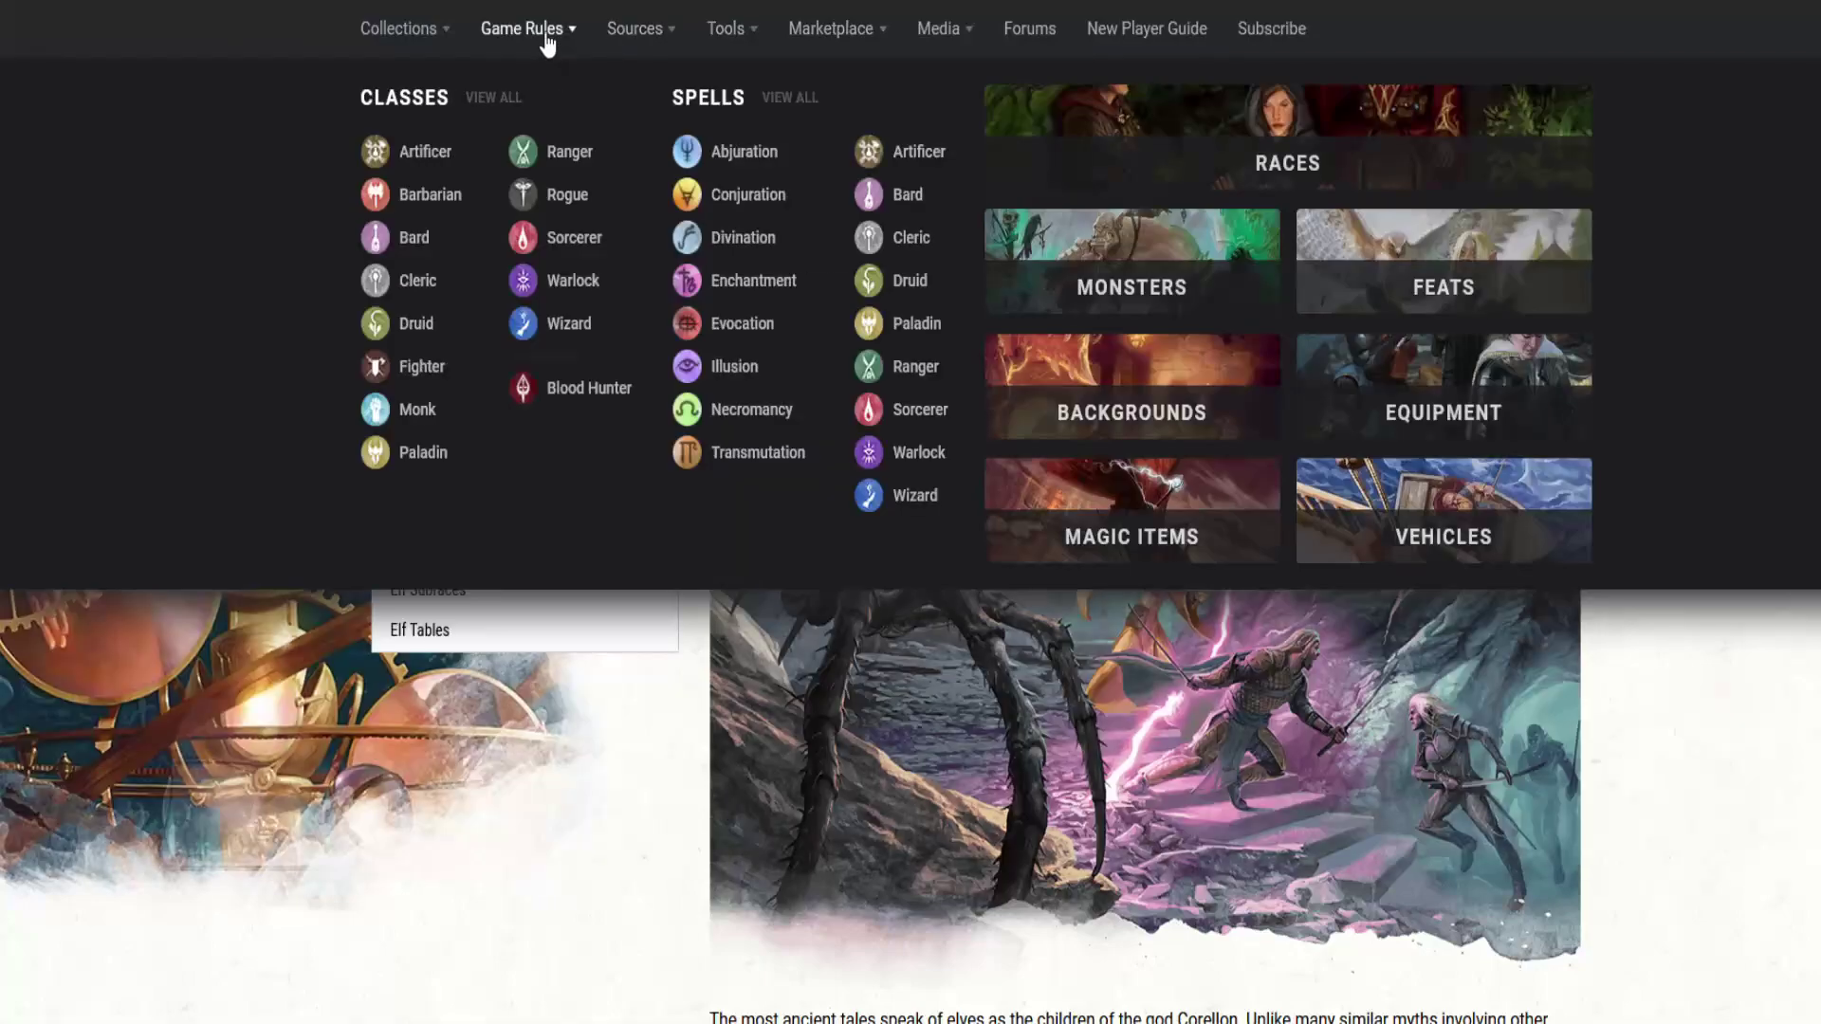
click(1419, 268)
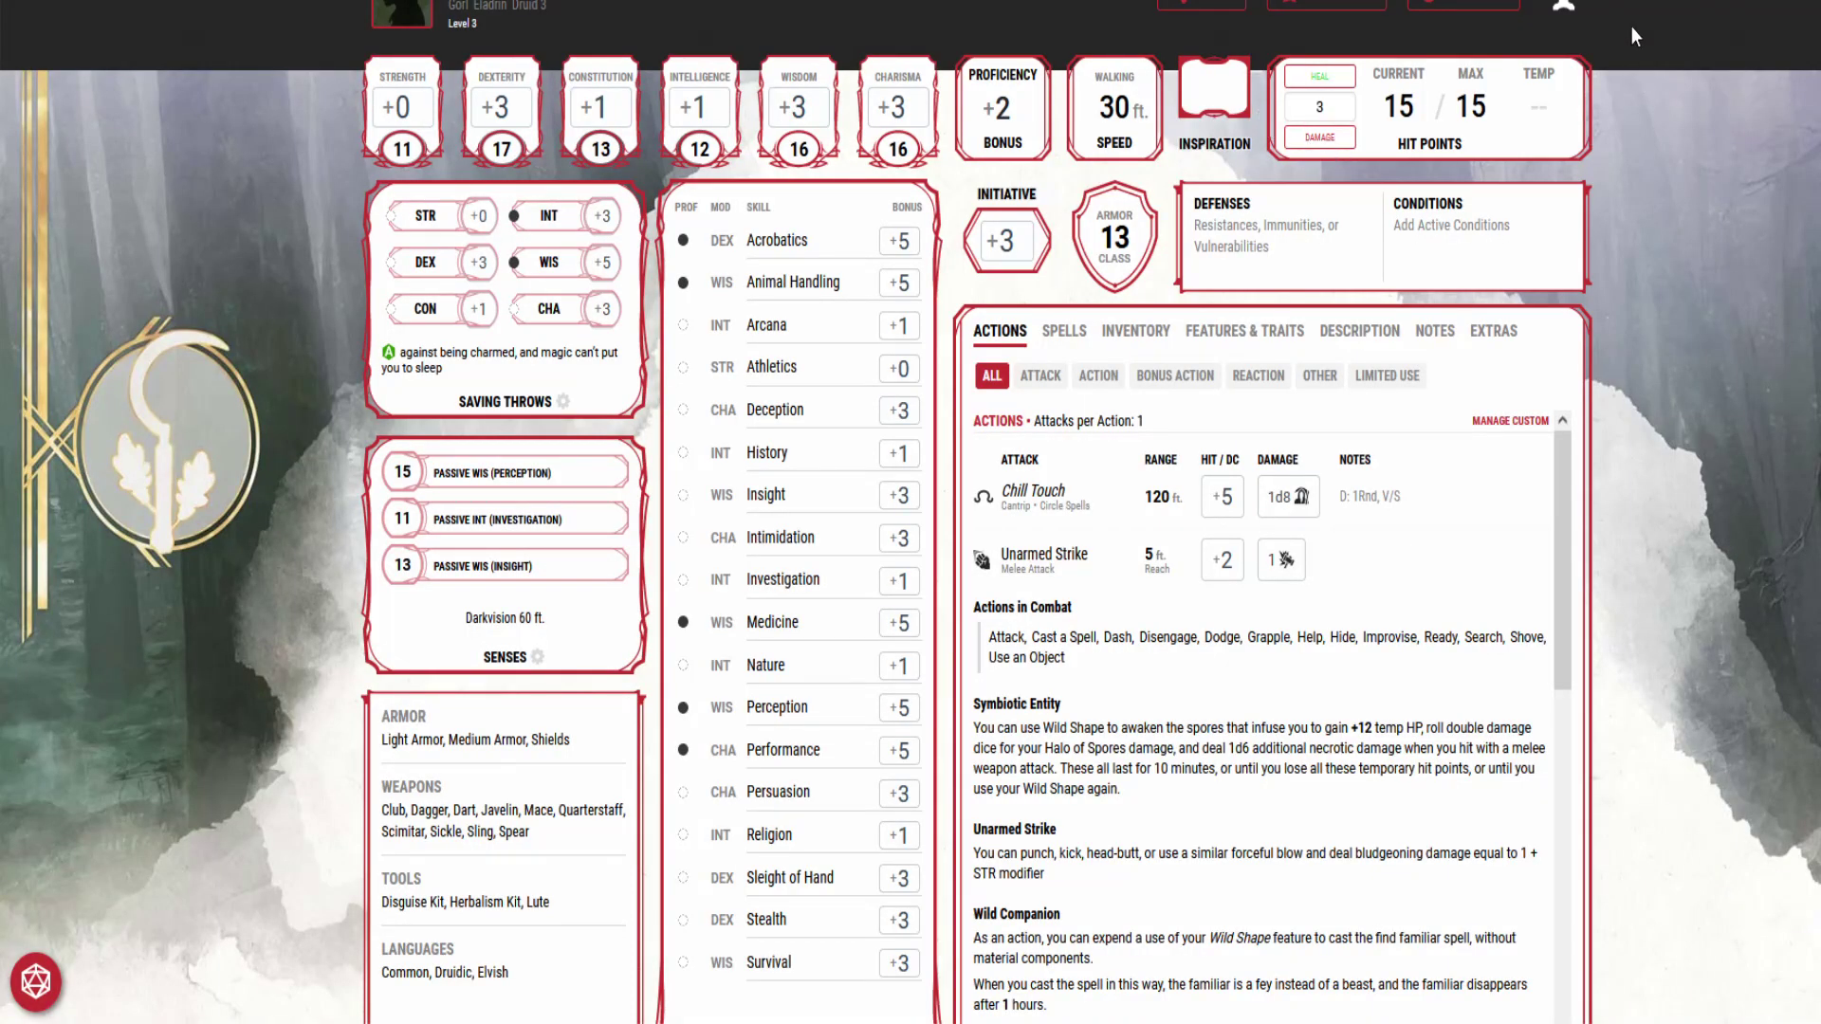
Step: Return to the Druid class stage of the character builder and set the rolled hit points to 14
click(1579, 9)
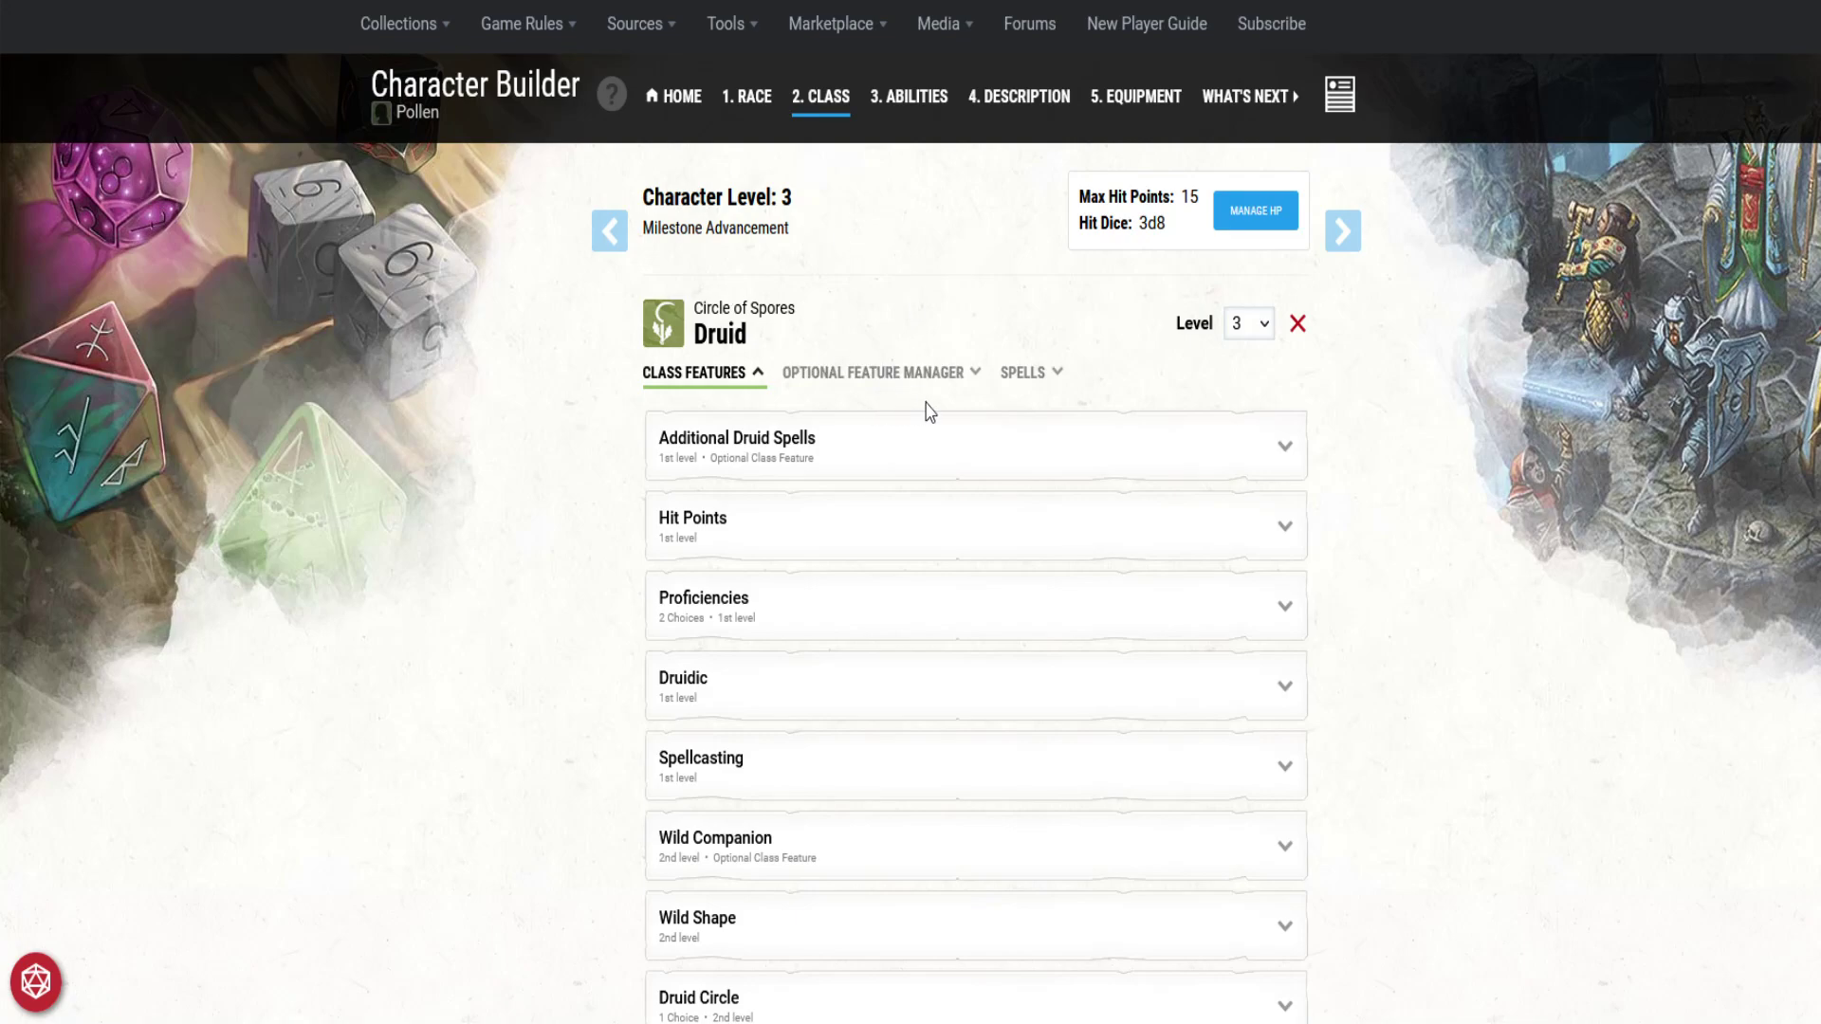
click(1251, 217)
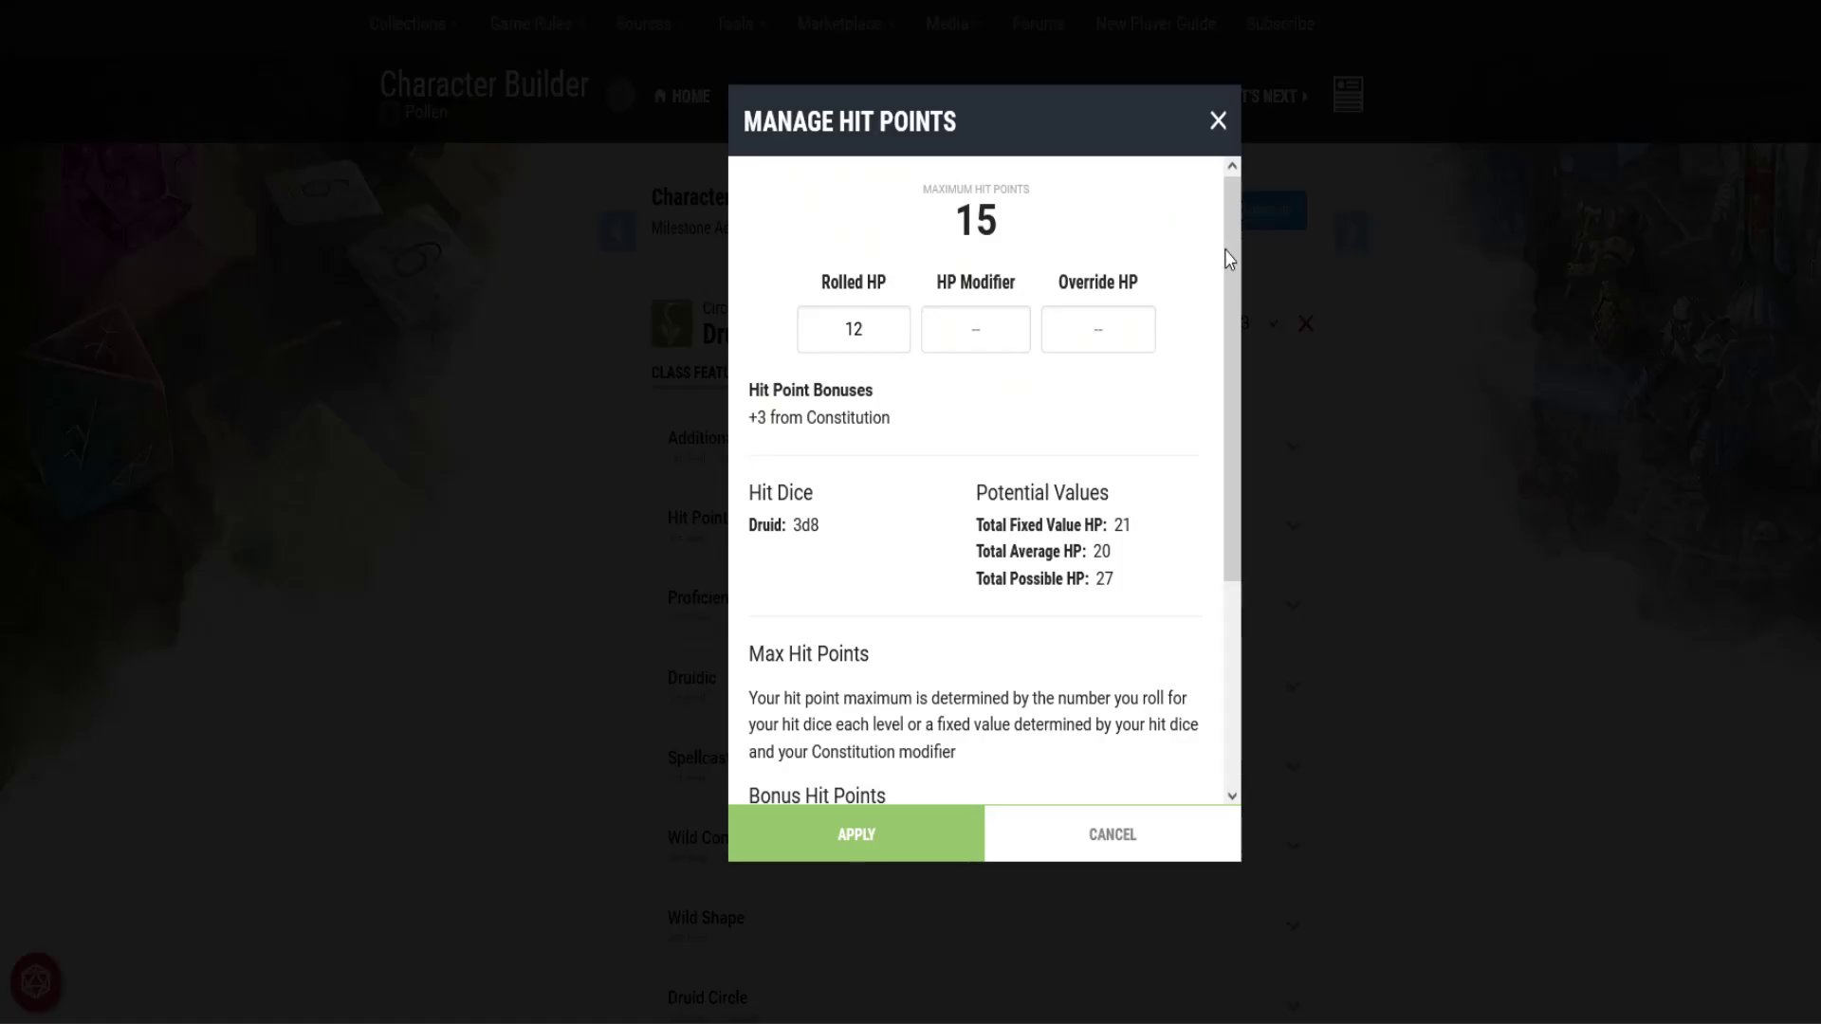
click(882, 337)
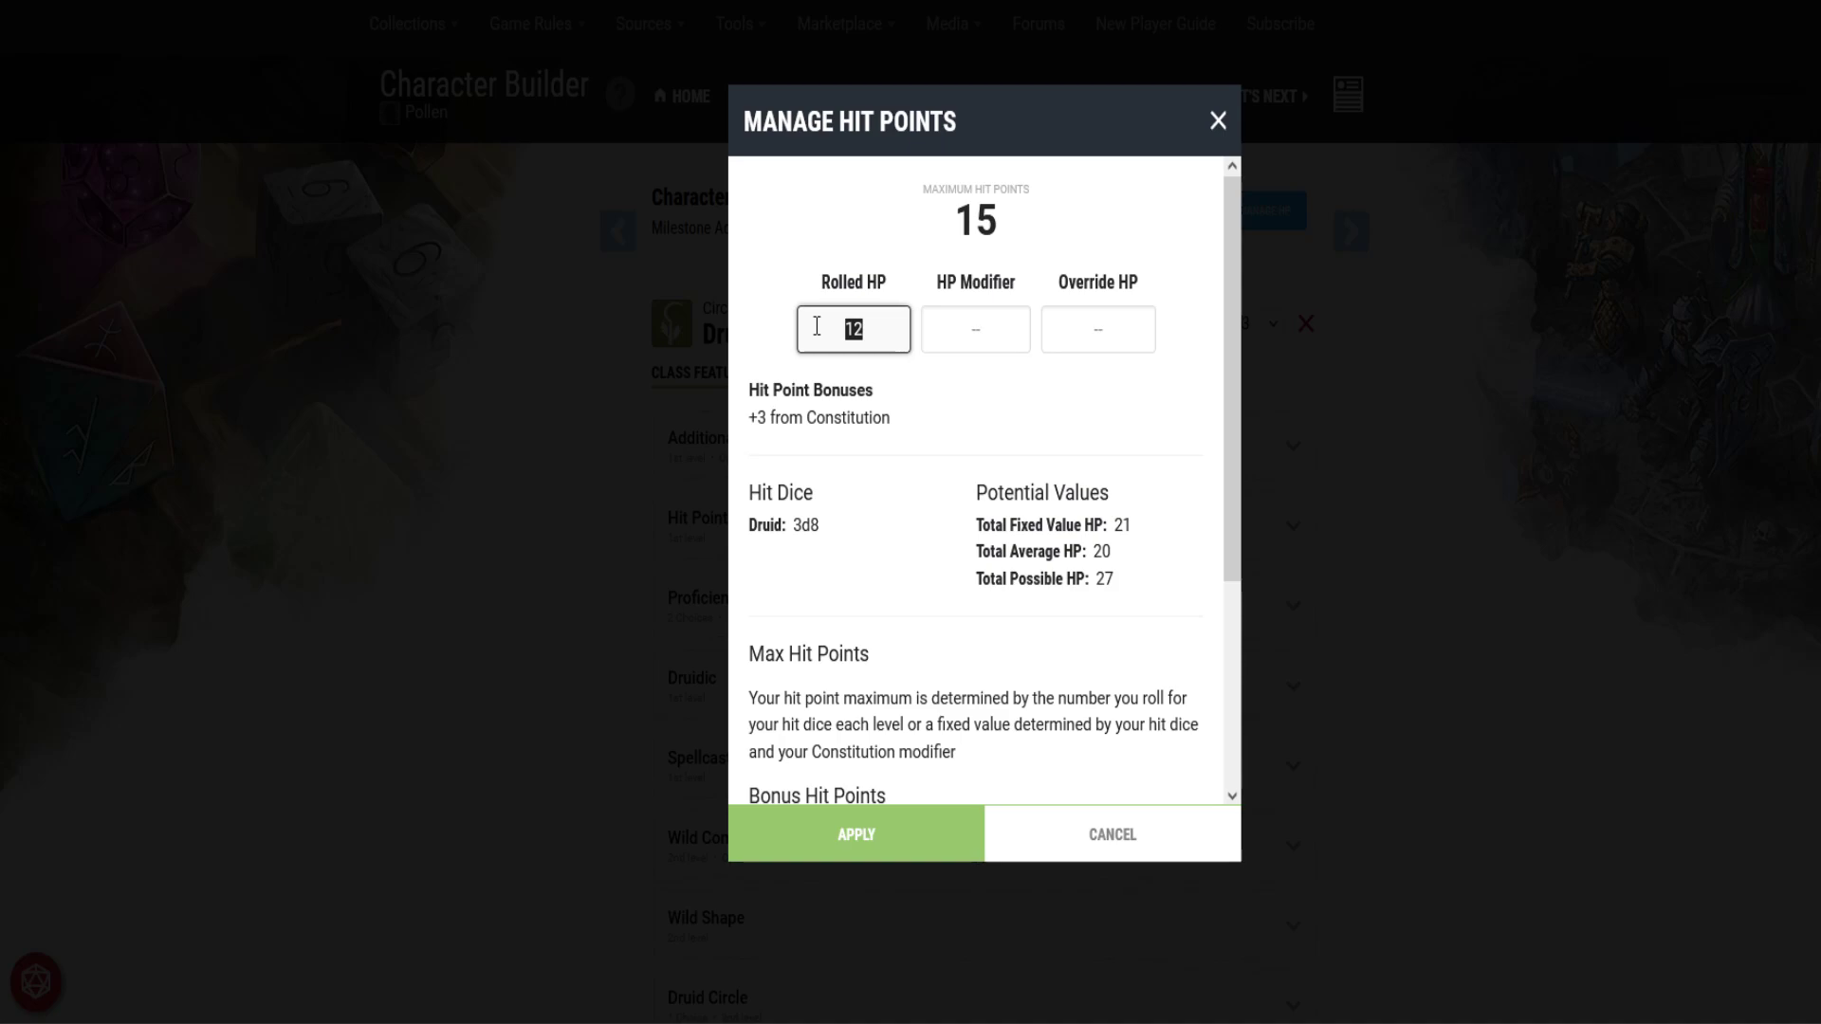
text(14)
click(1007, 385)
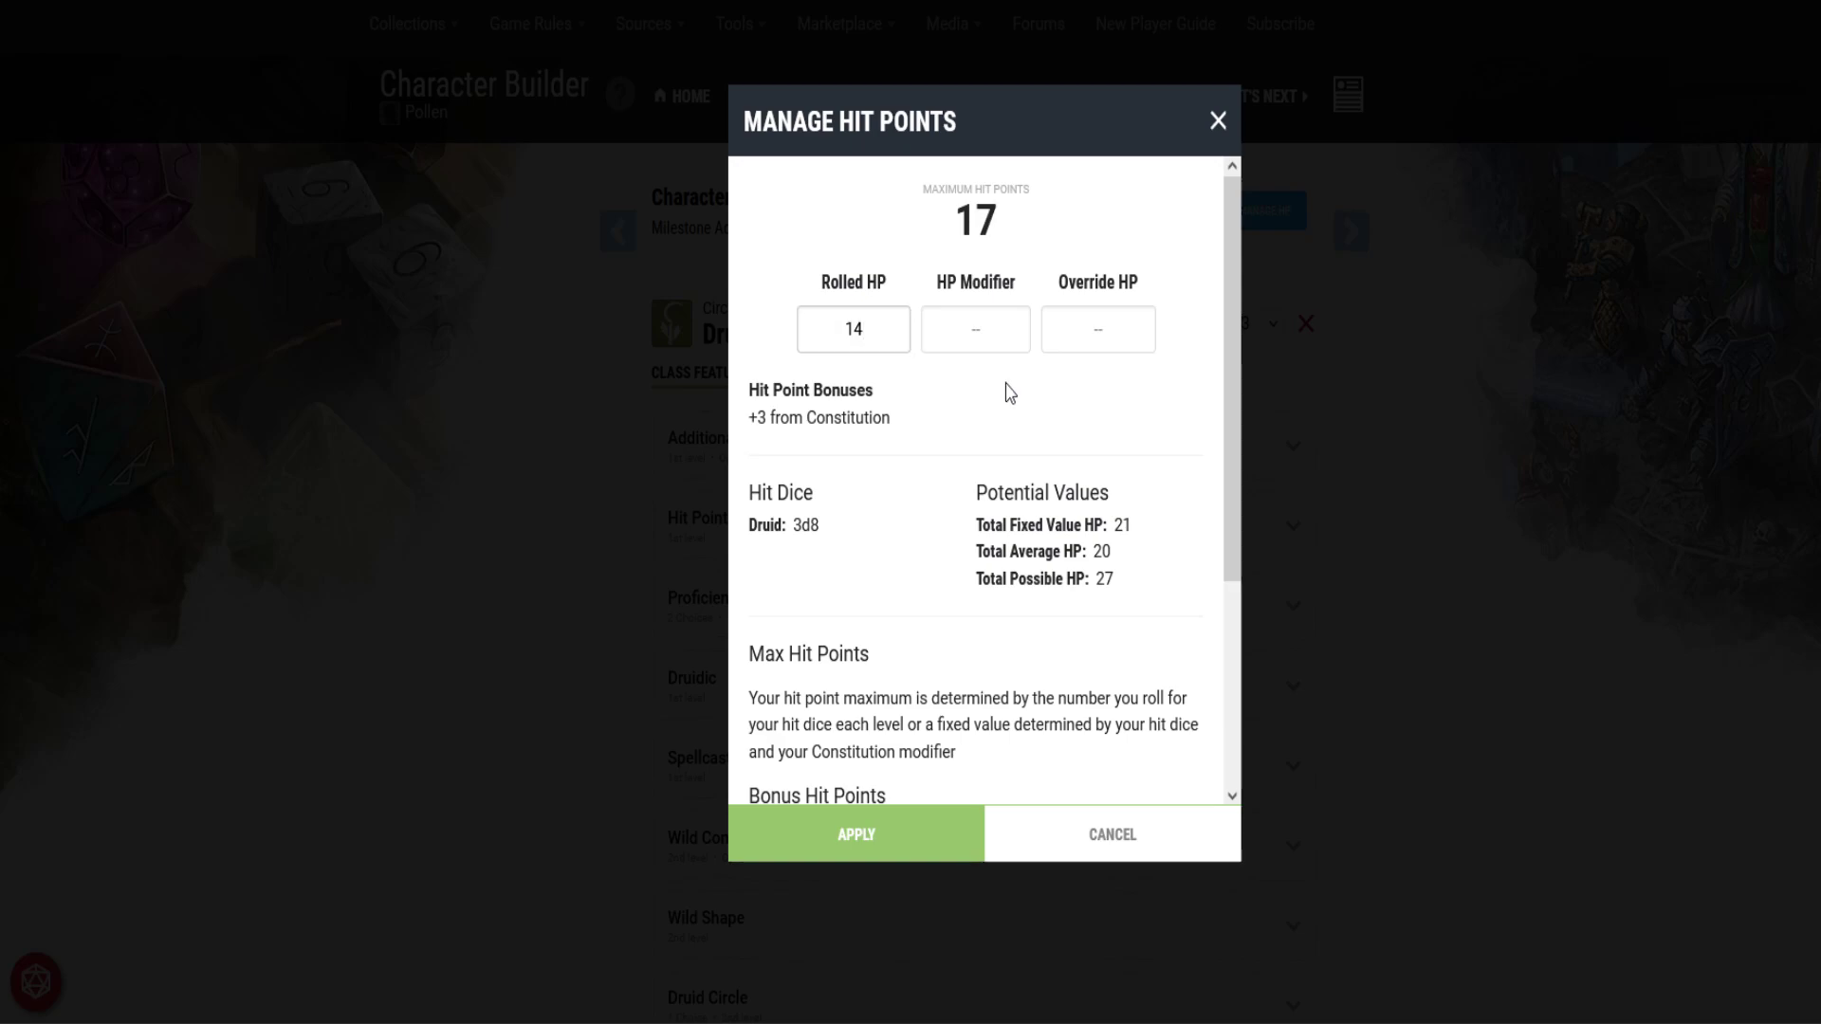
click(950, 836)
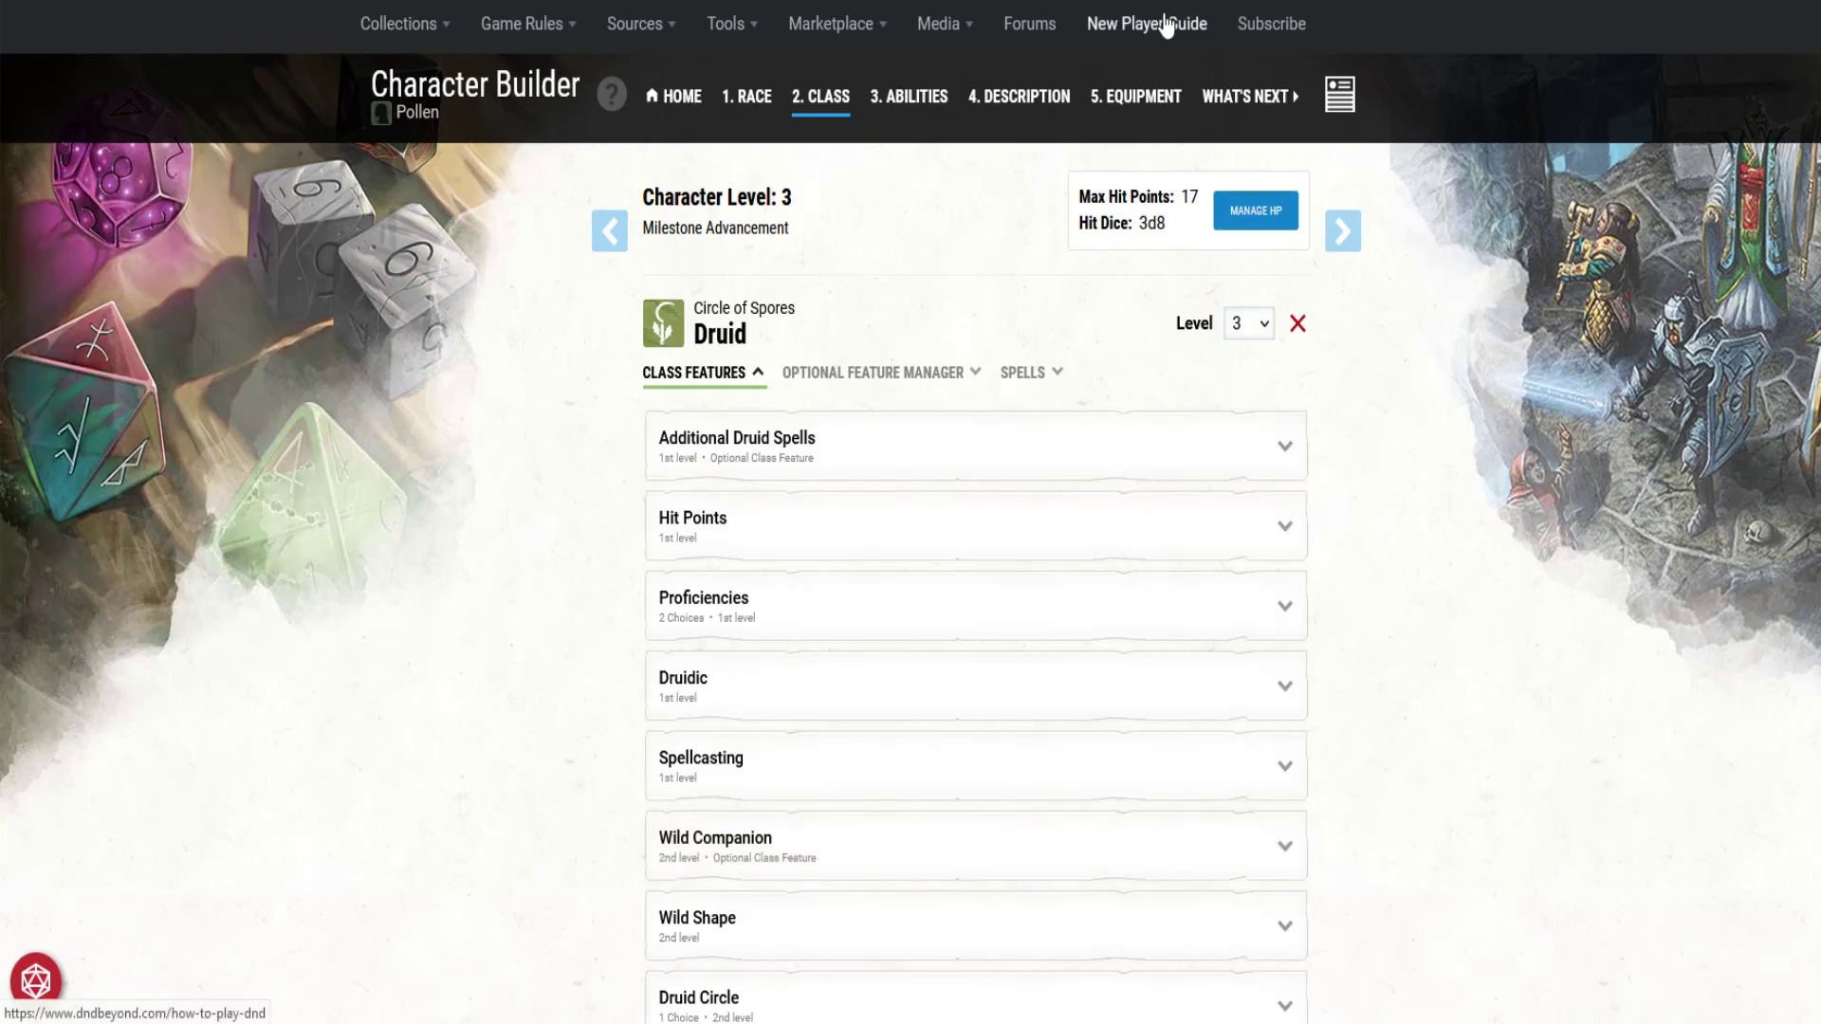
Step: Open the feats listing and read the benefits of the Actor feat
click(1286, 103)
click(763, 302)
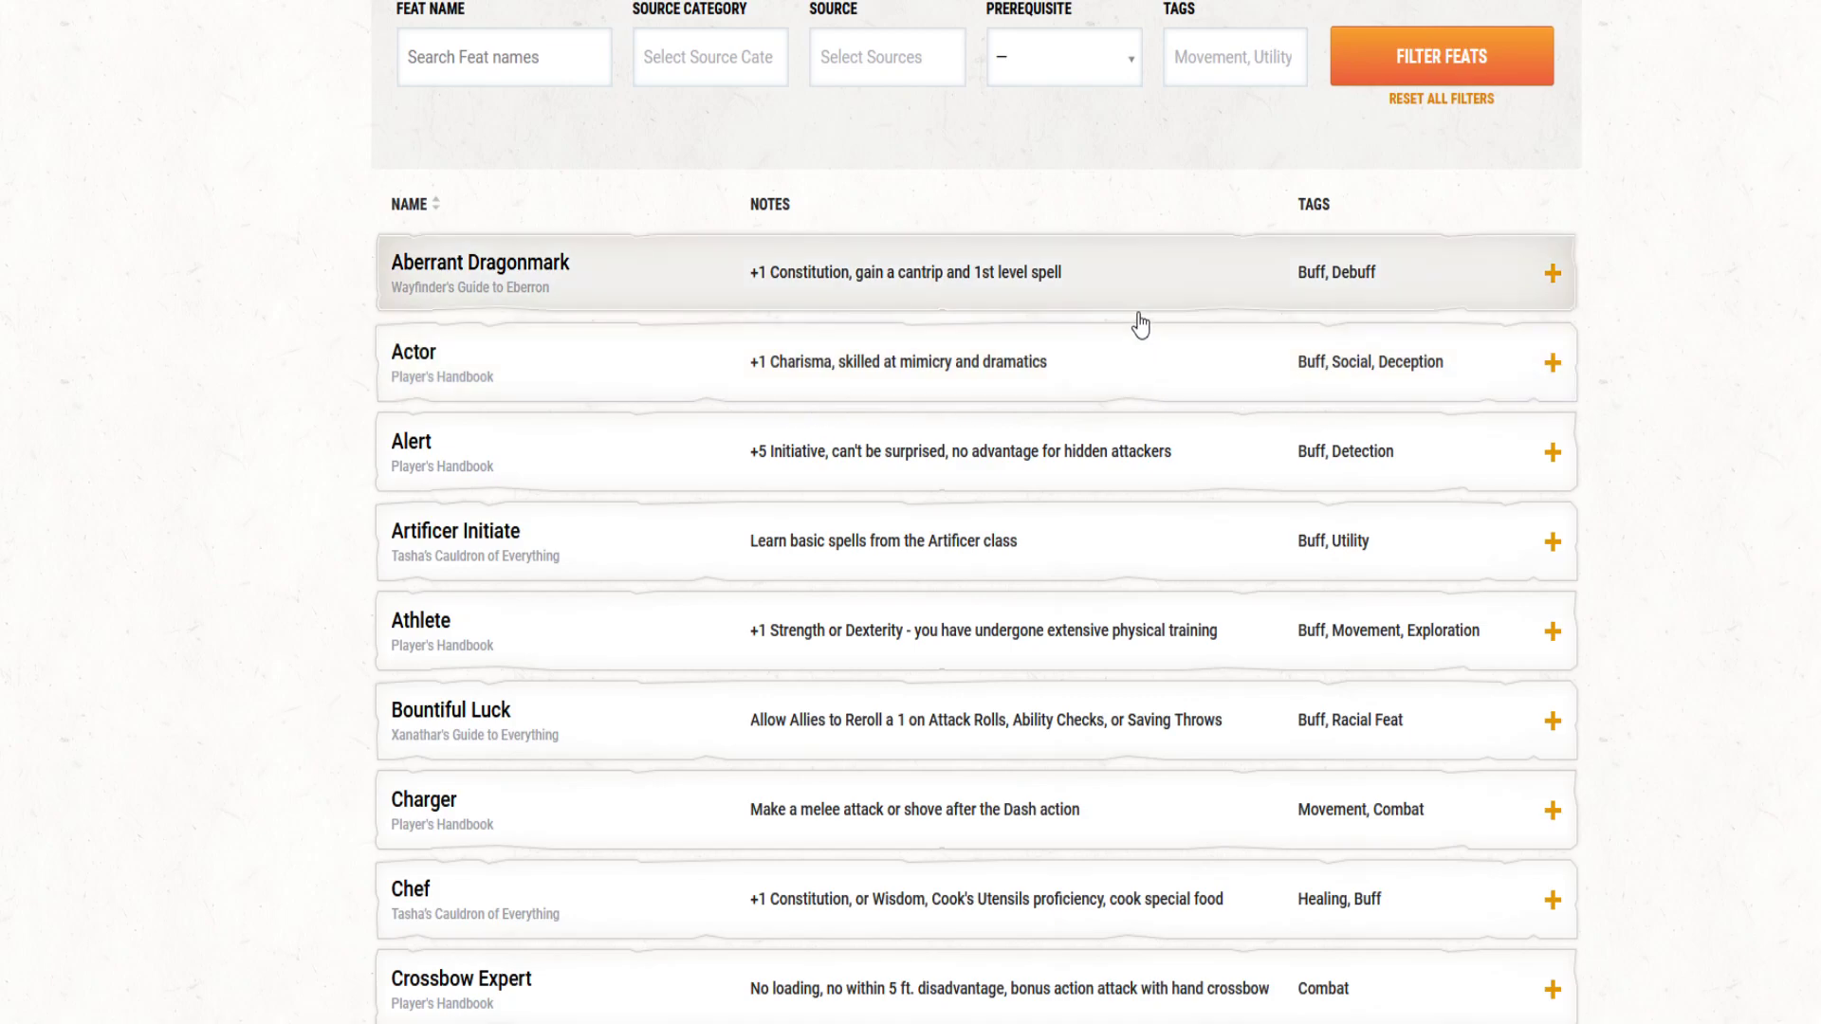
scroll(1043, 393, down, 2)
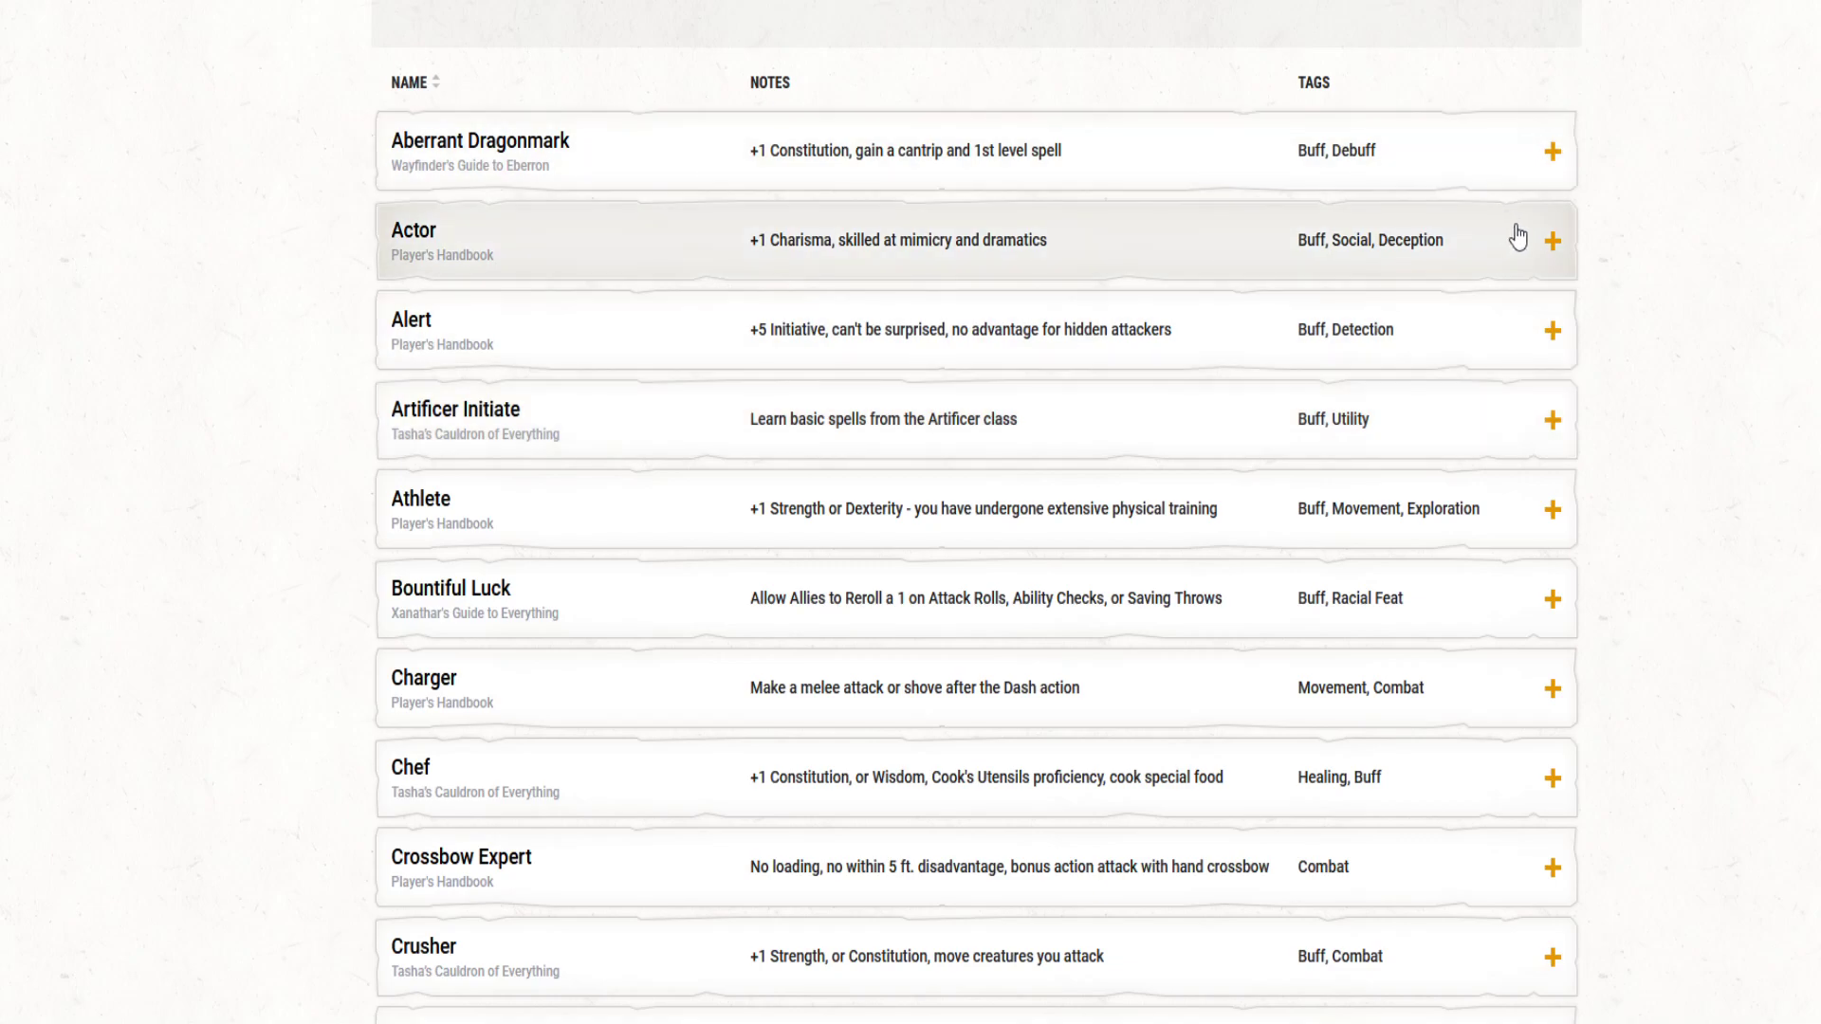
click(1552, 243)
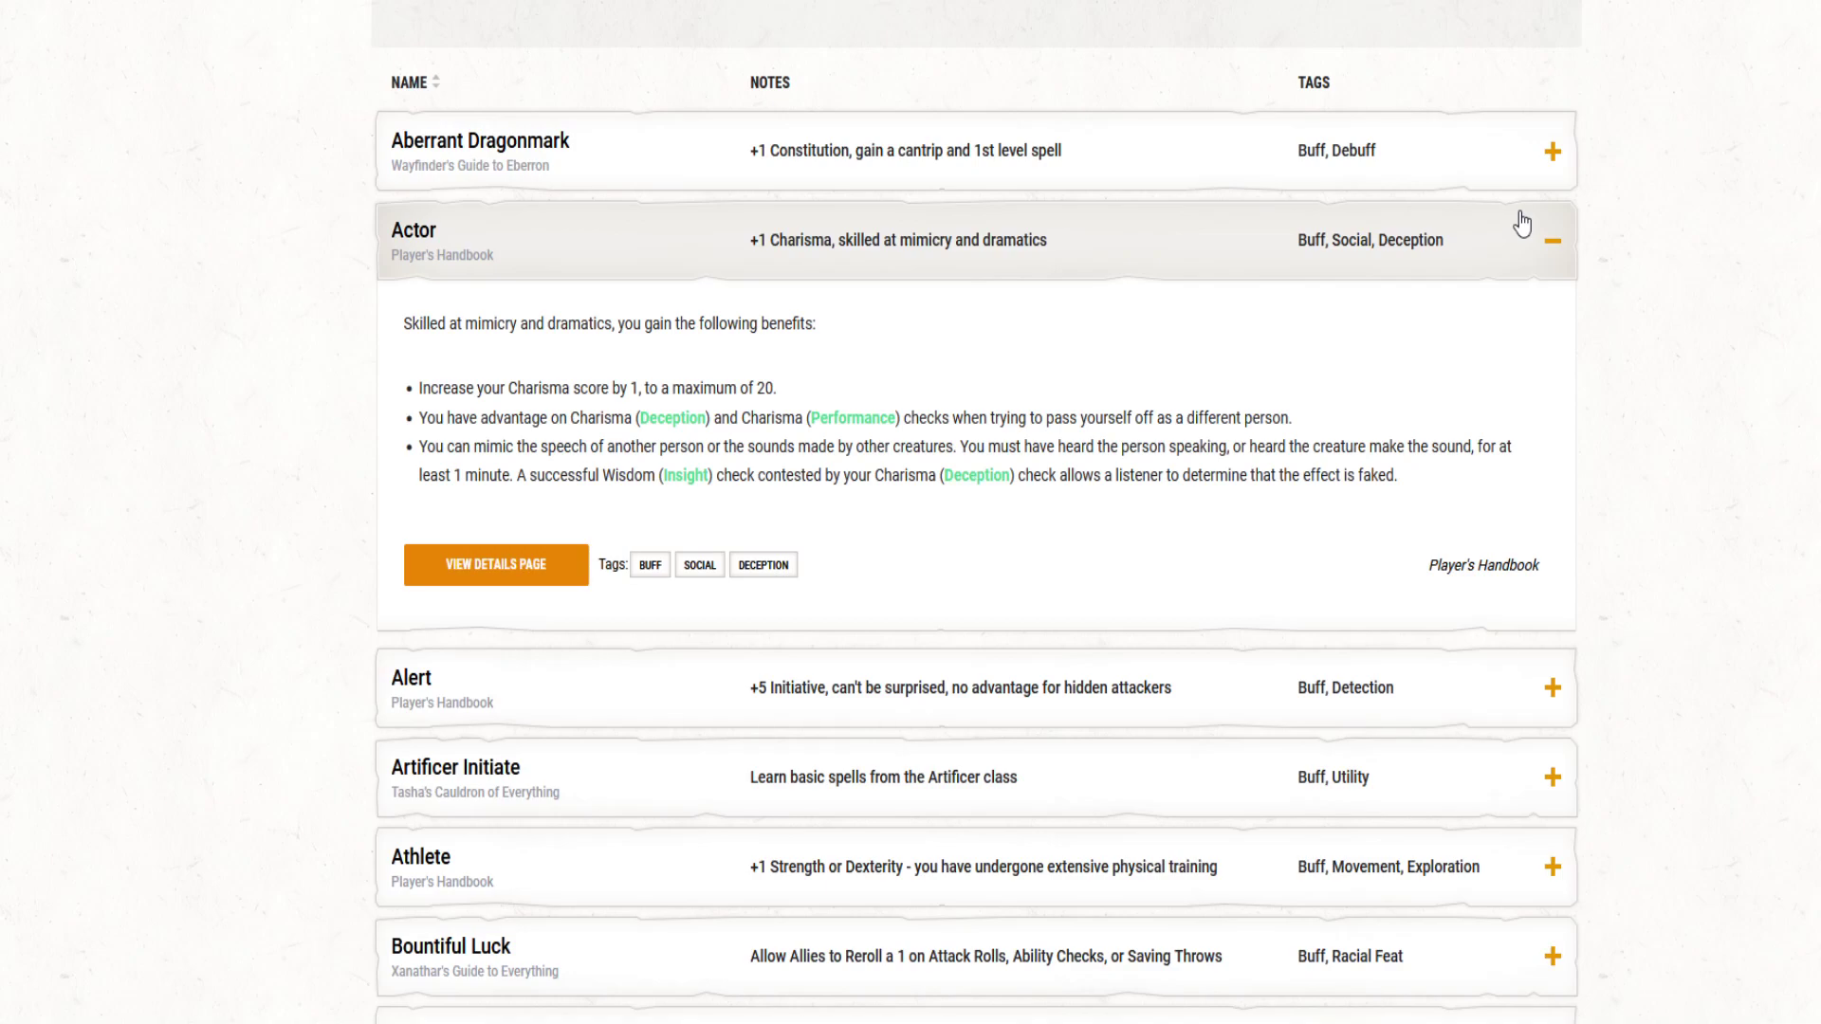
scroll(1340, 437, down, 1)
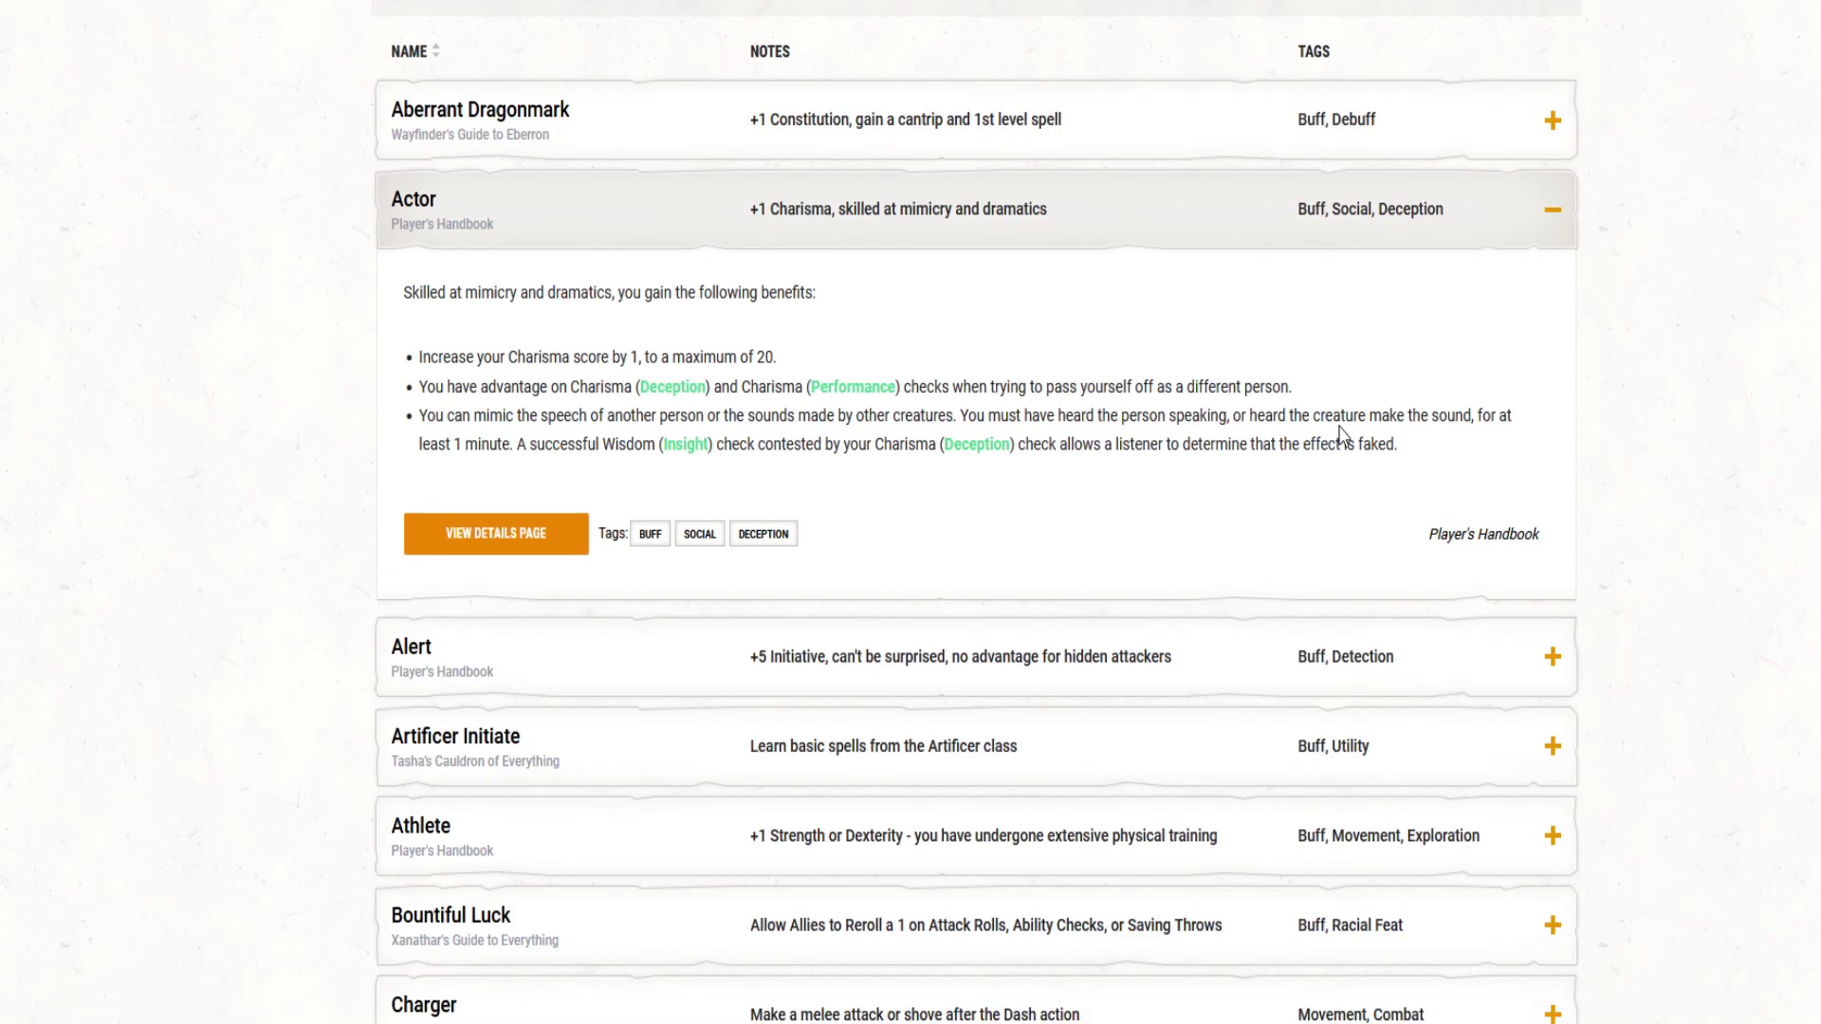
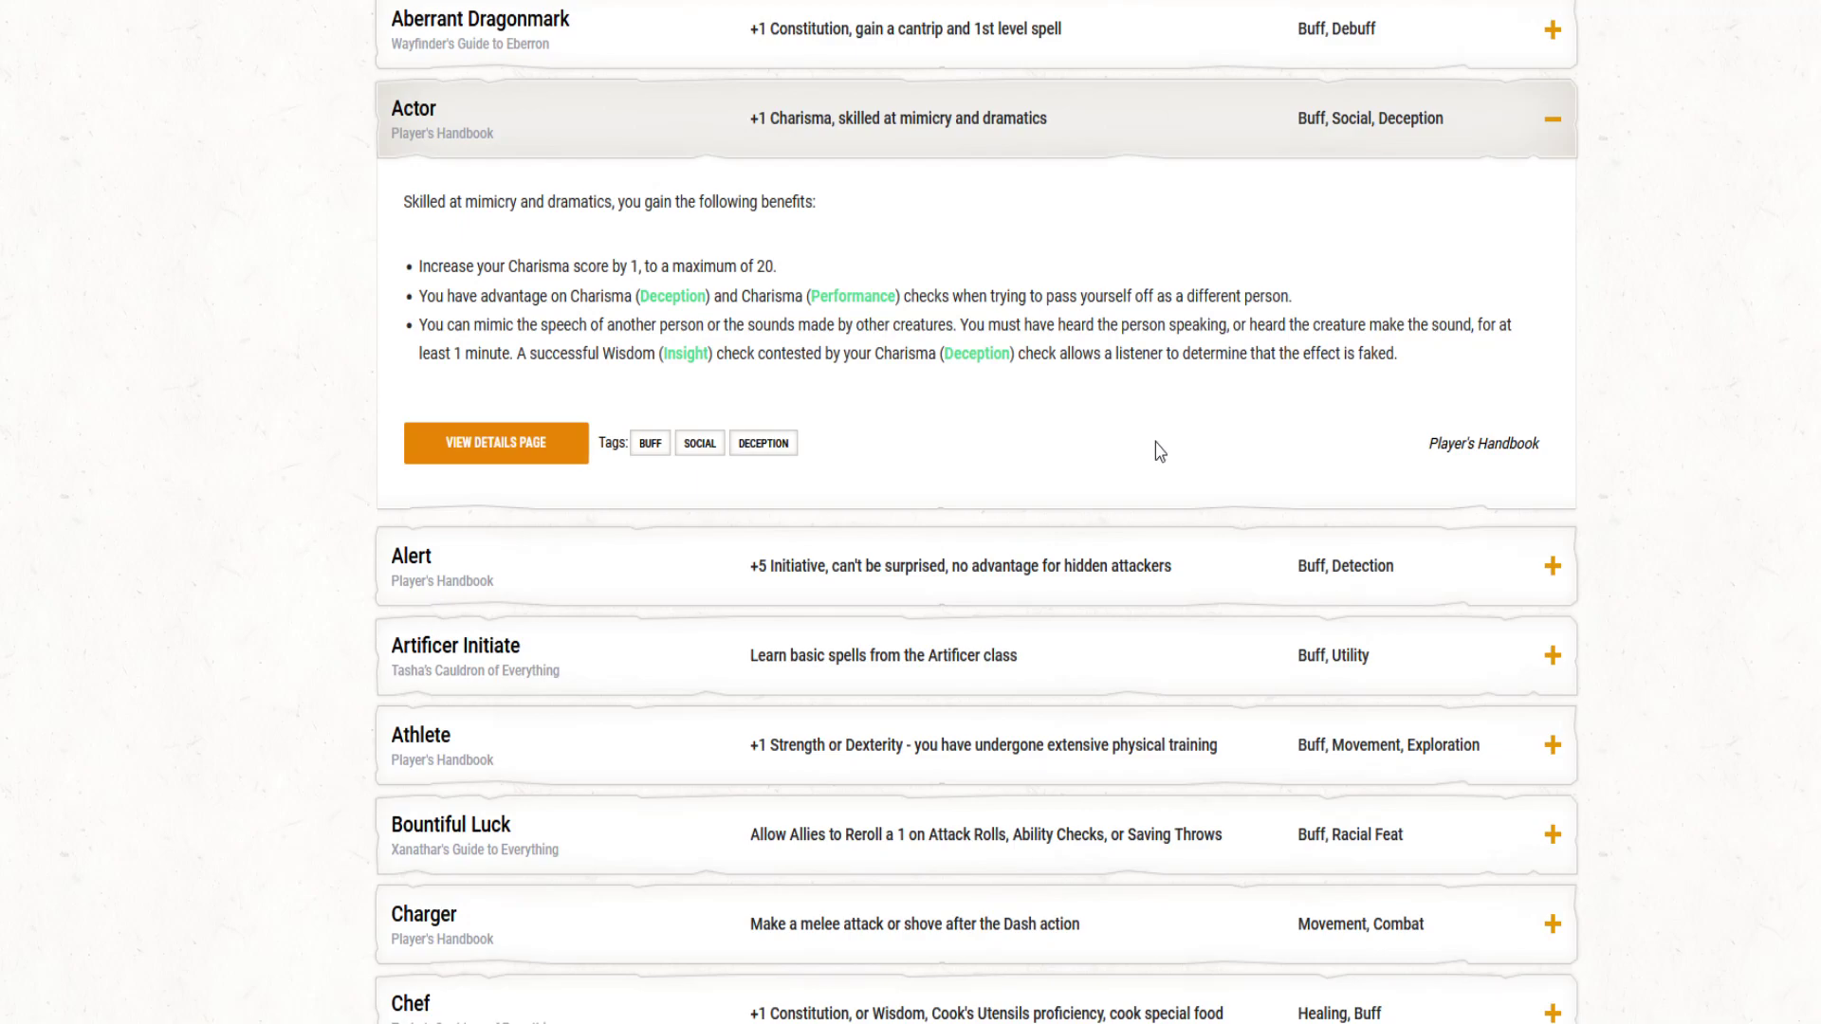
Step: Read the description and prerequisite of the Bountiful Luck feat, then collapse its entry
scroll(1100, 442, down, 1)
scroll(1095, 441, down, 2)
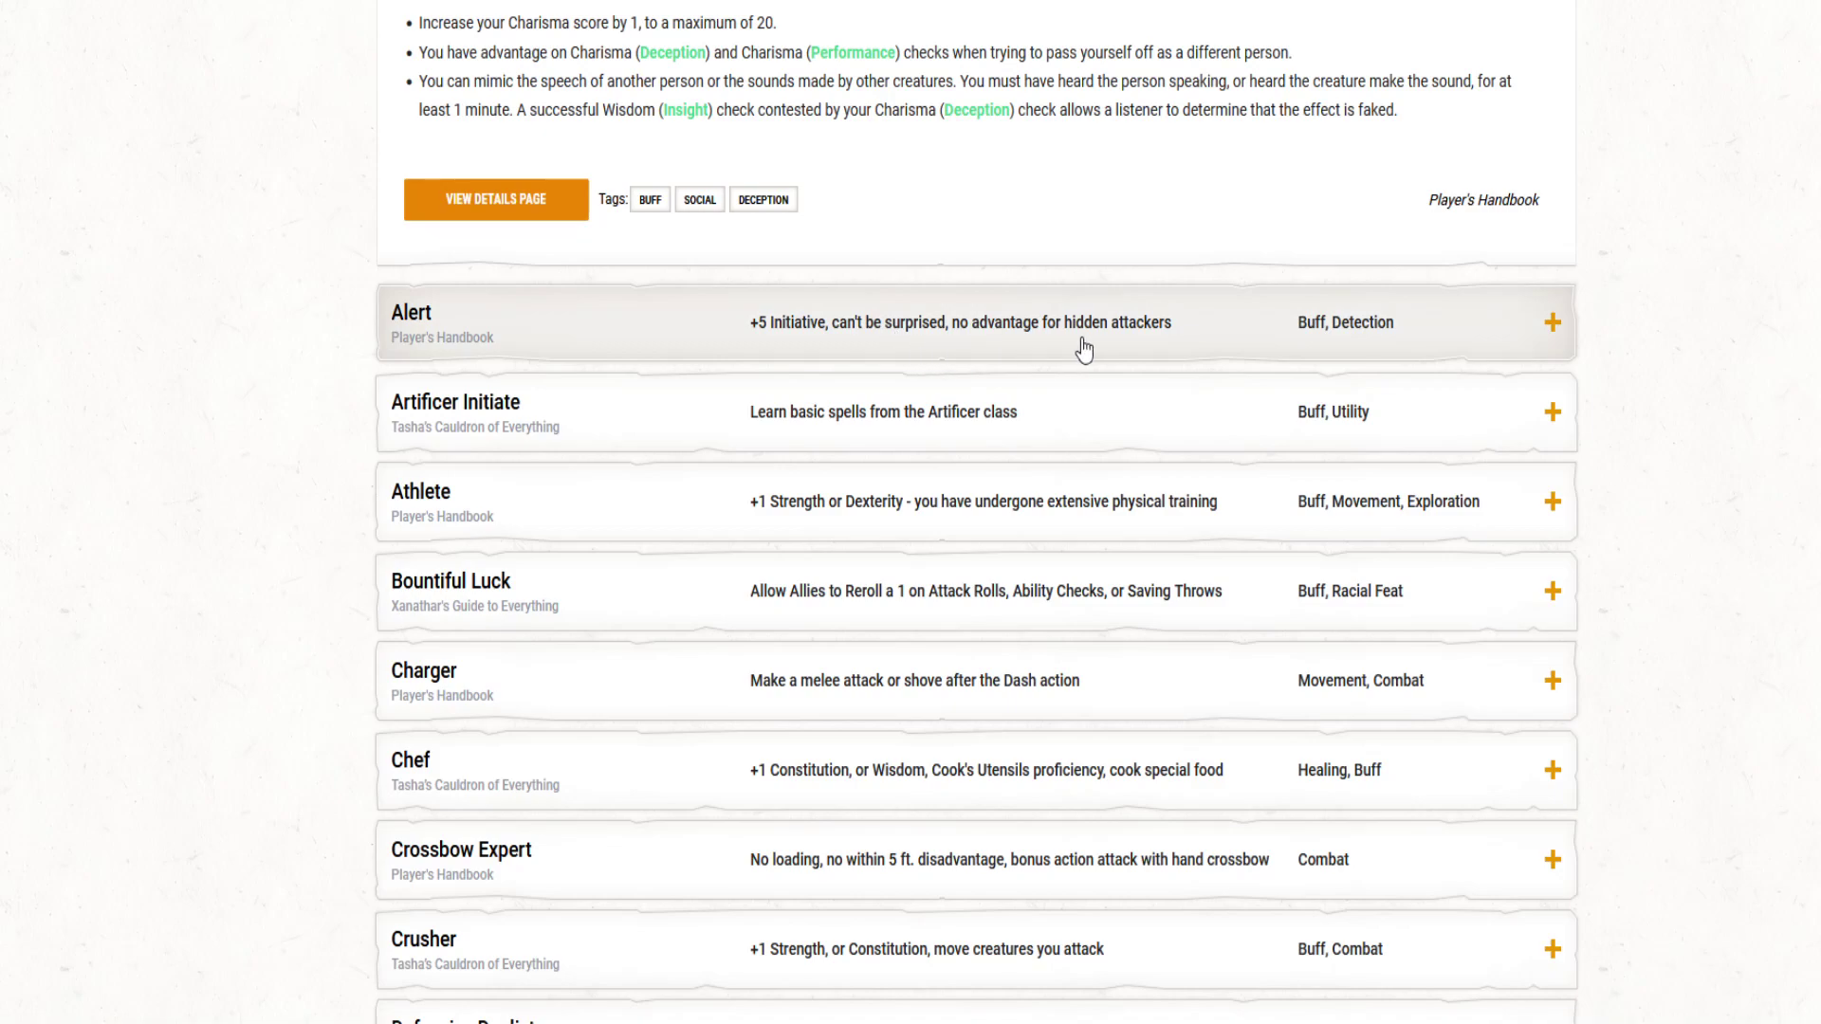
scroll(1084, 501, down, 3)
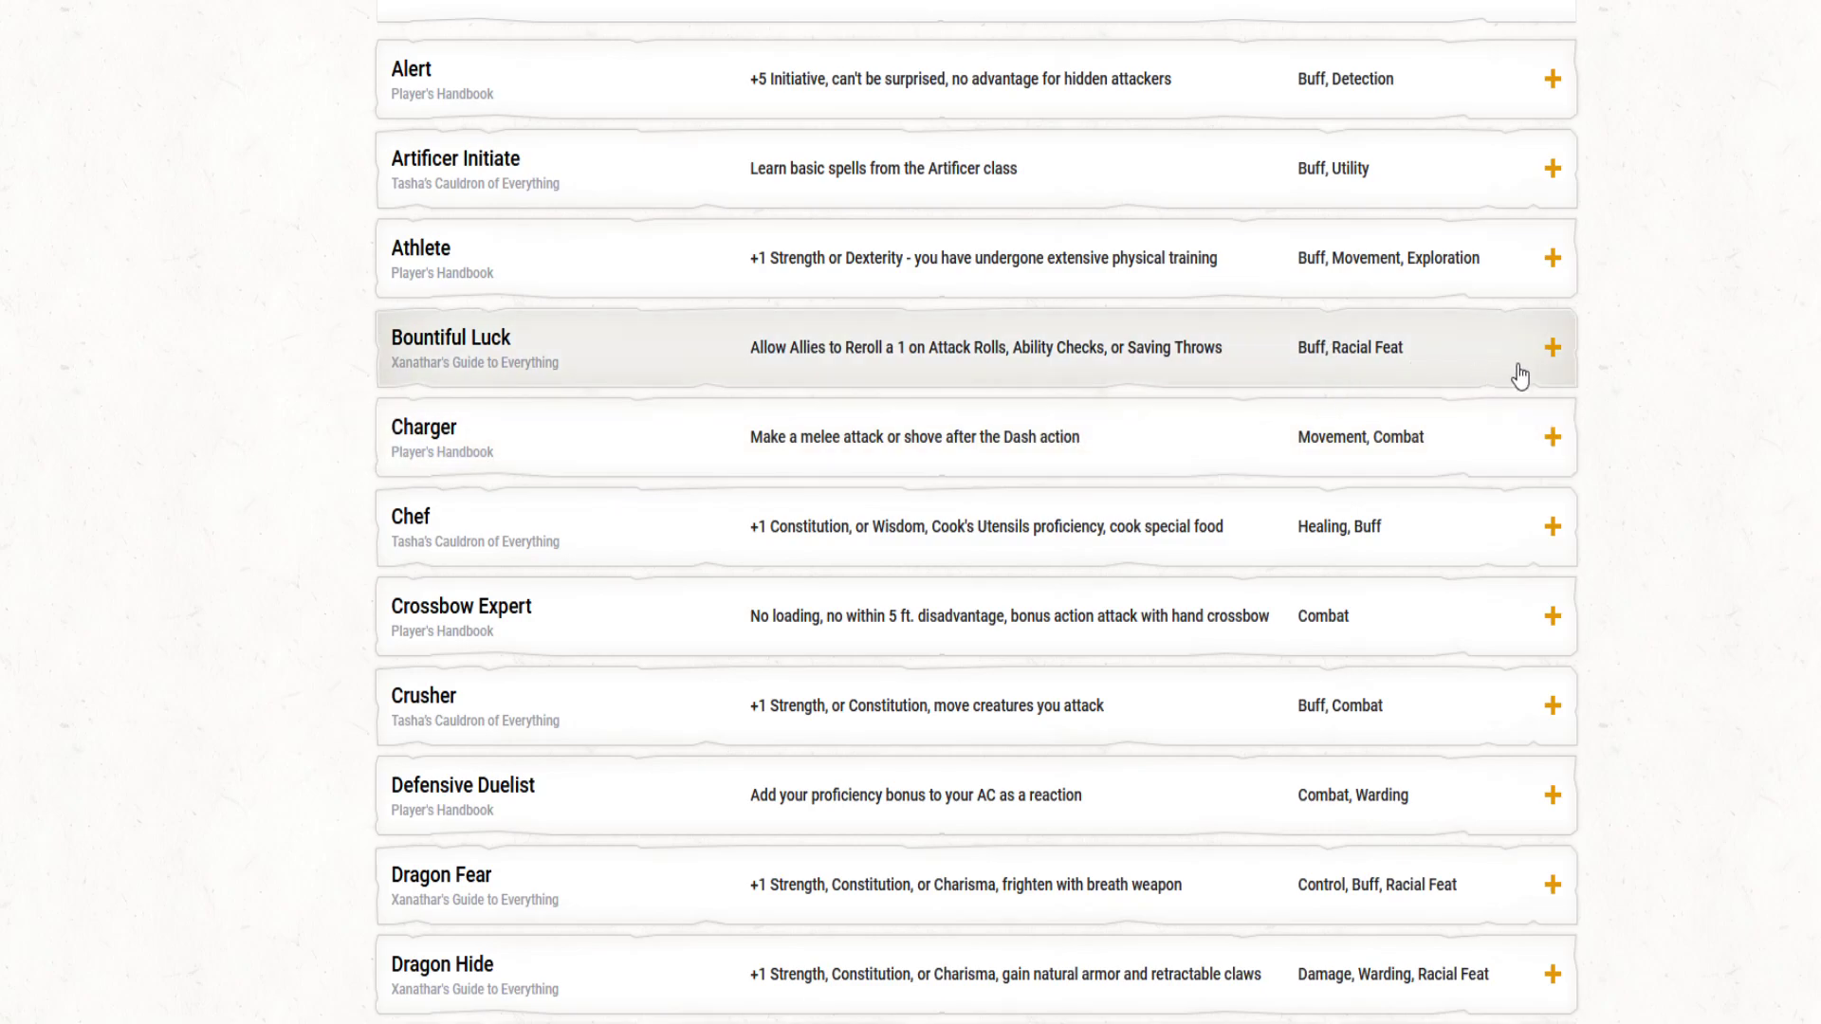
click(1551, 353)
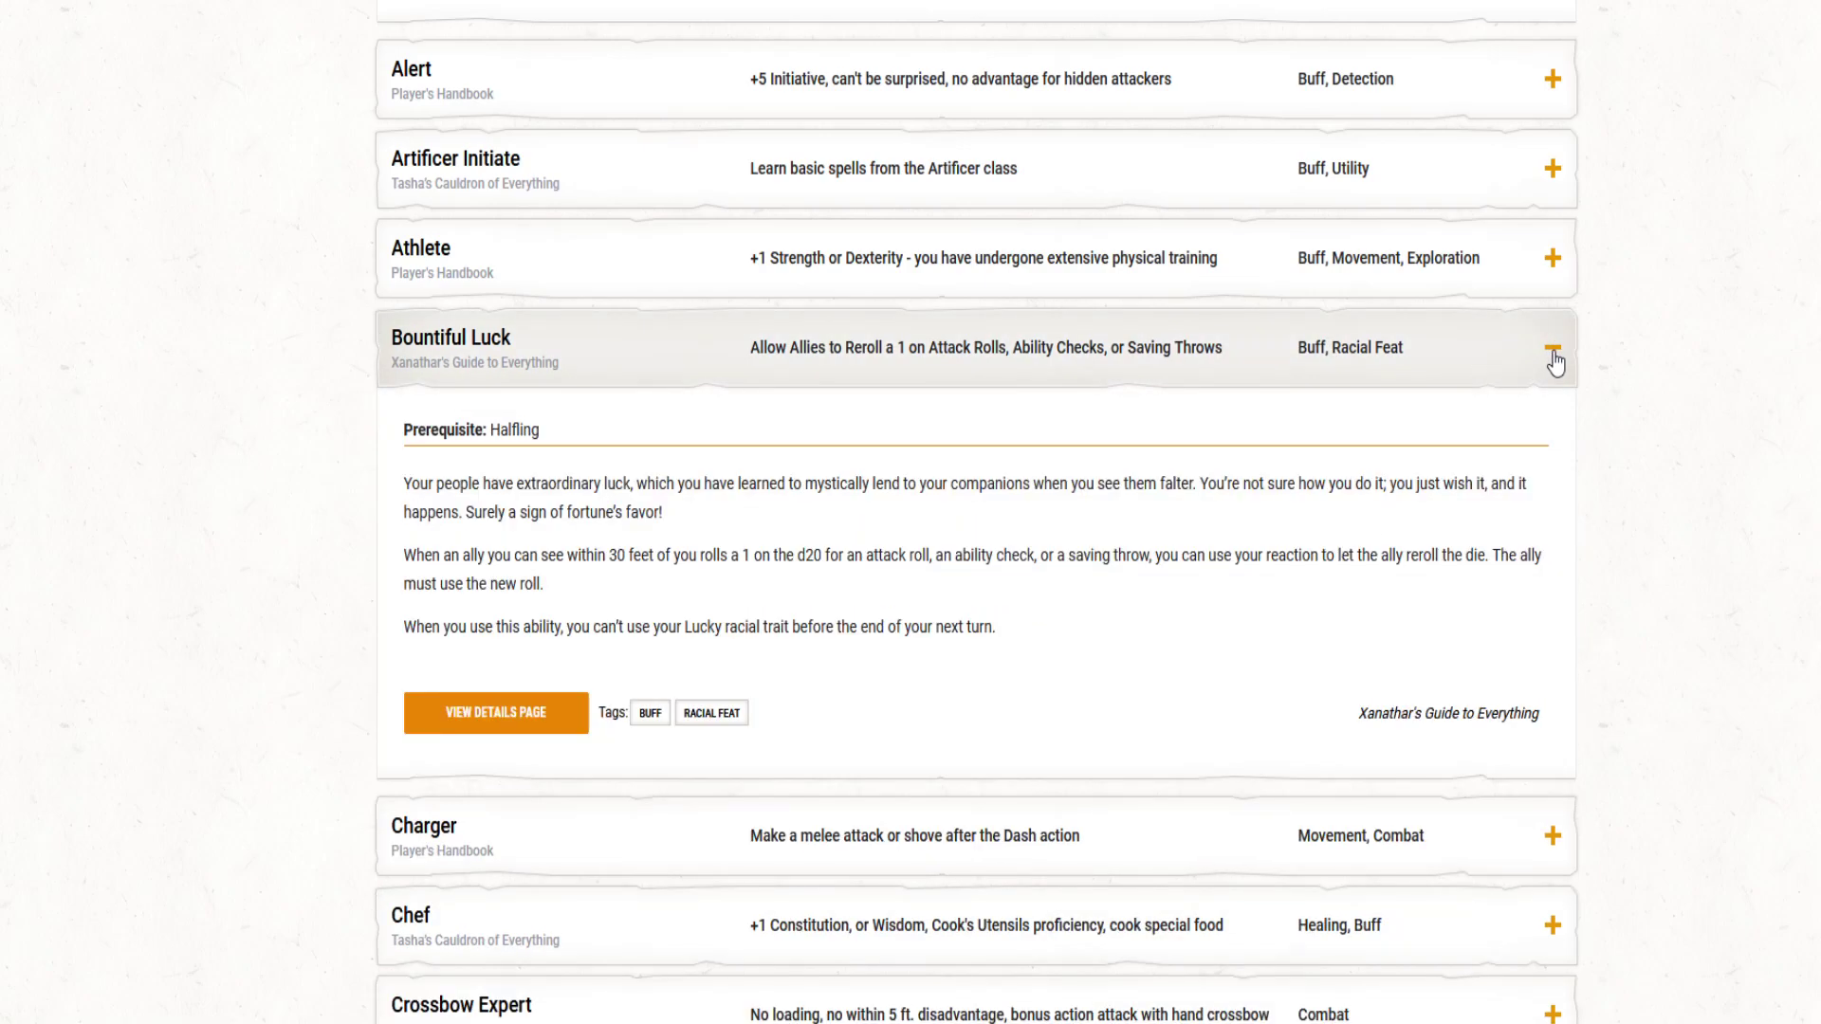
click(1552, 353)
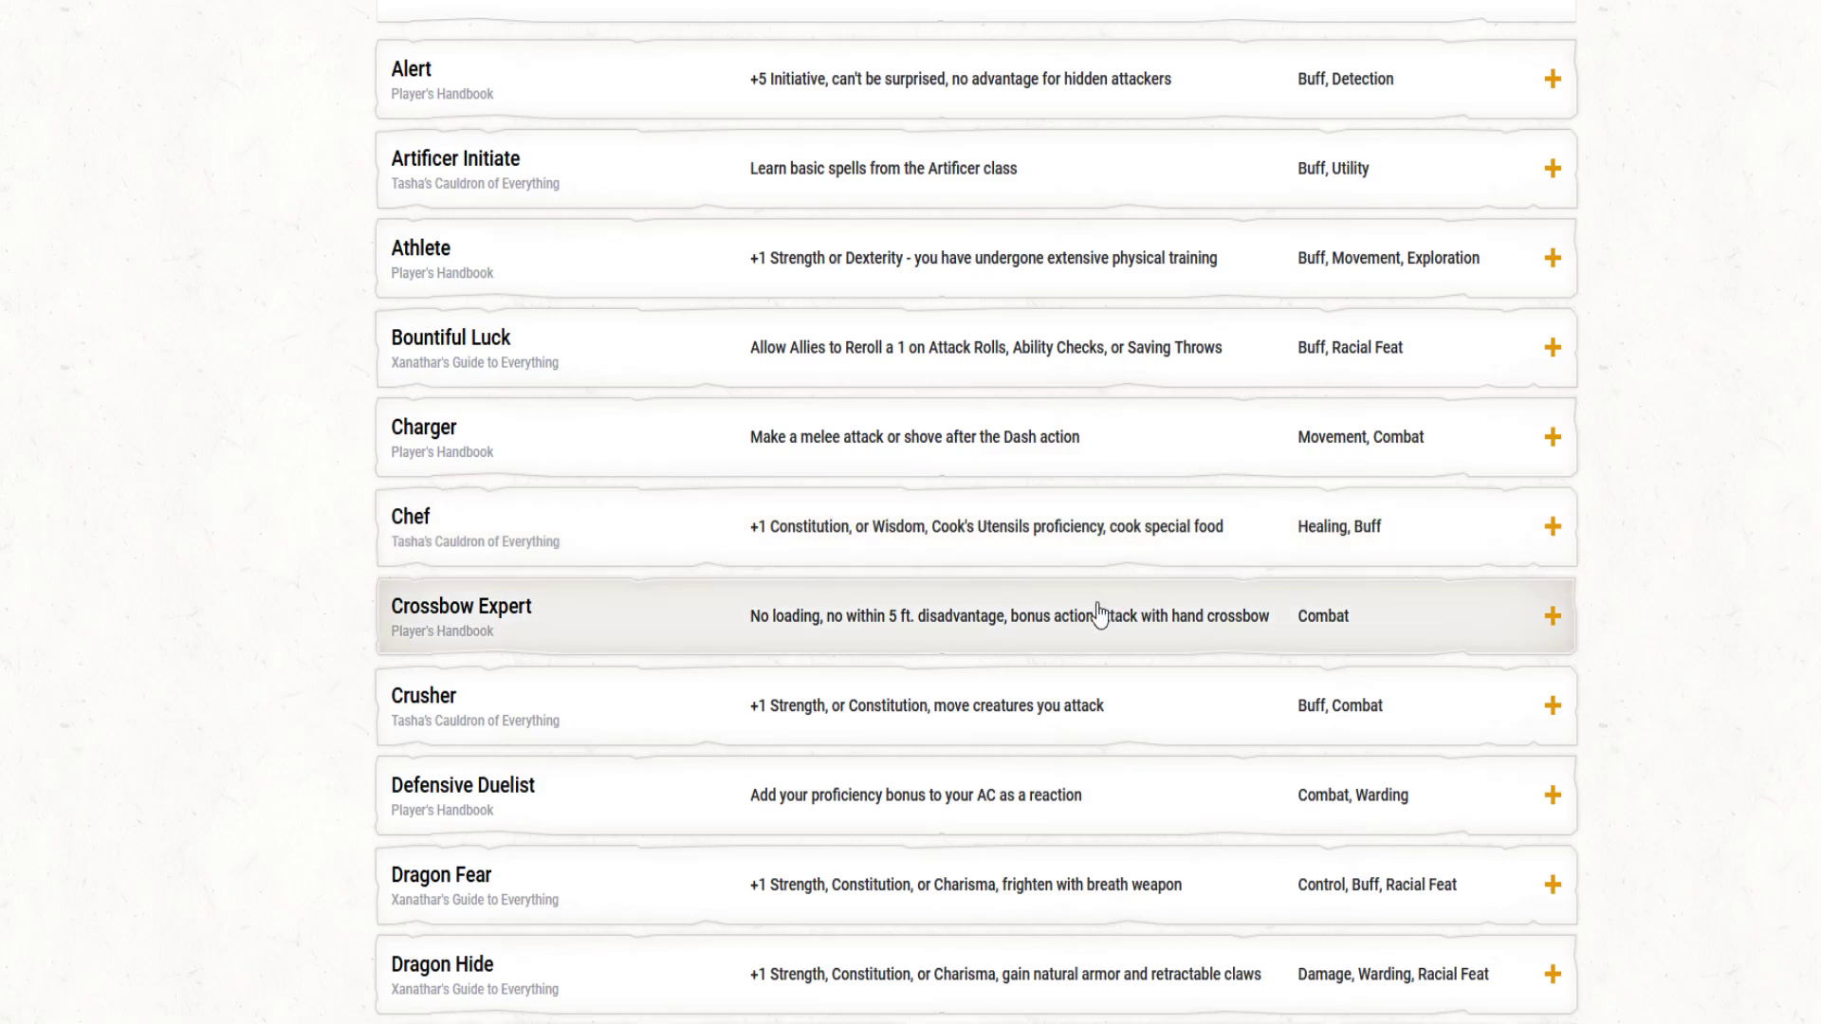
Step: Look further through the feats, read the details of the Durable feat and collapse its entry
scroll(1067, 640, down, 4)
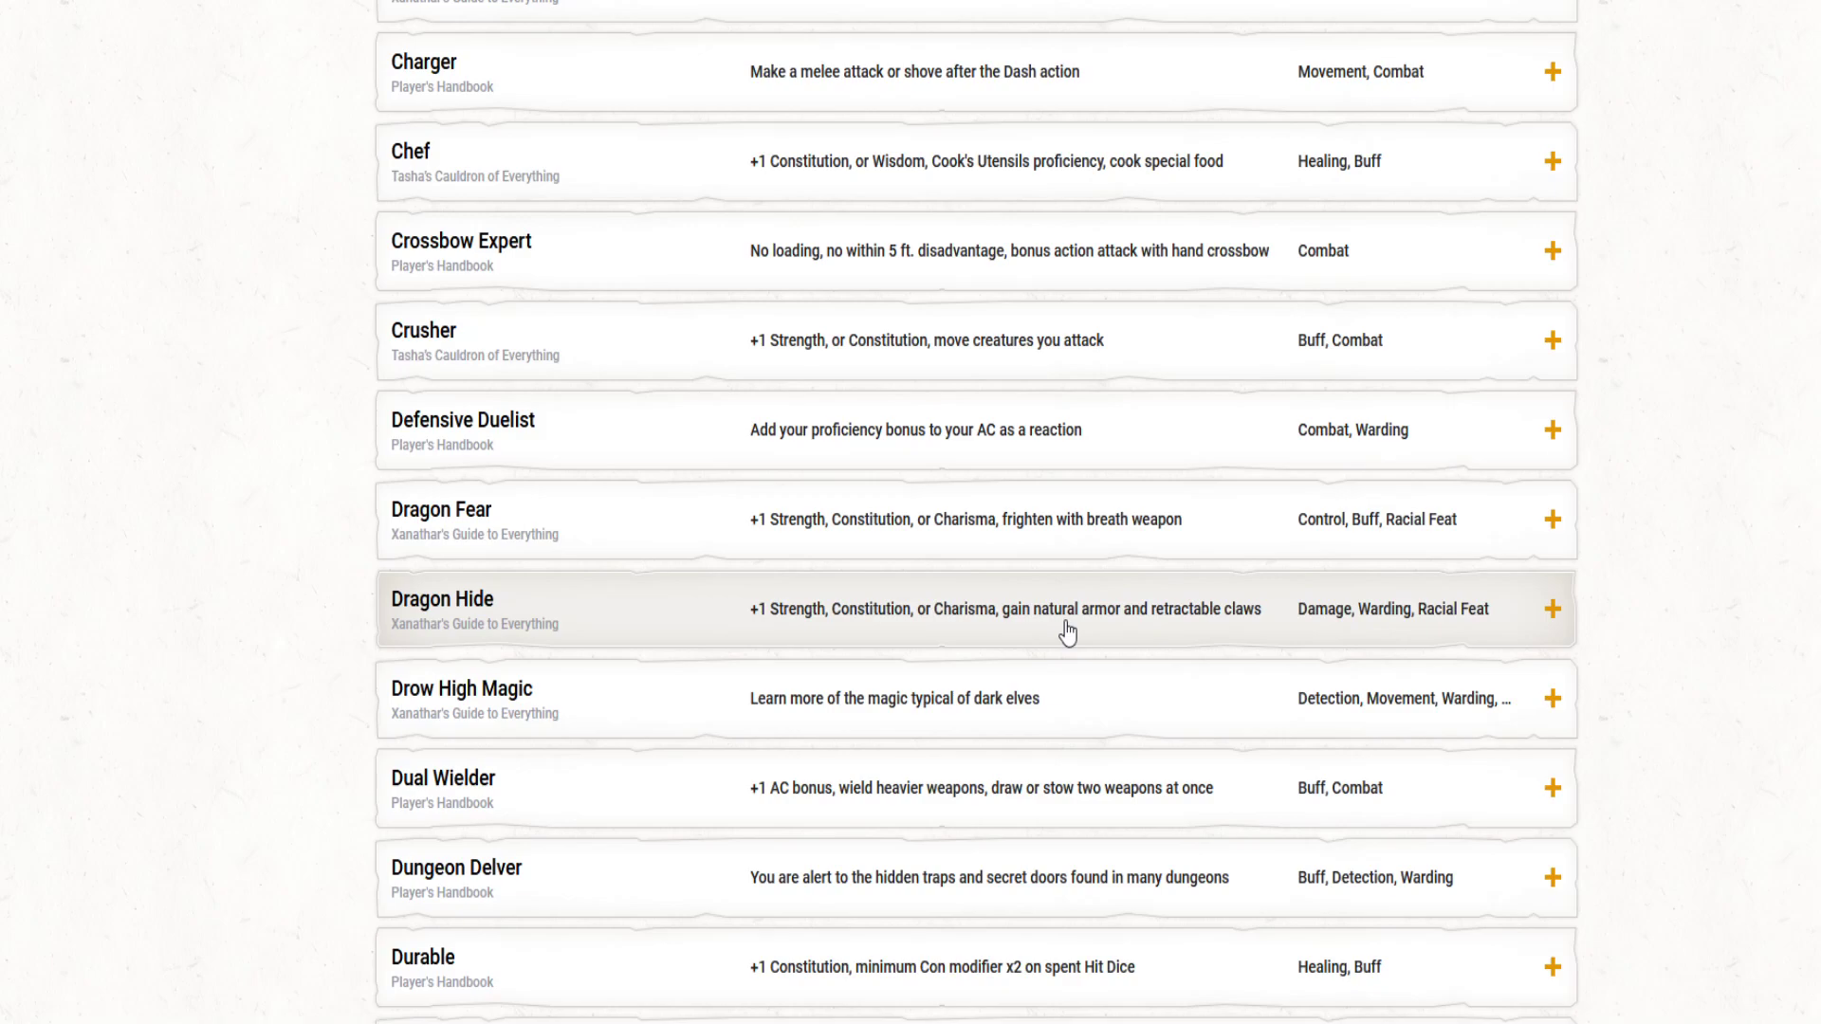
scroll(1067, 634, down, 3)
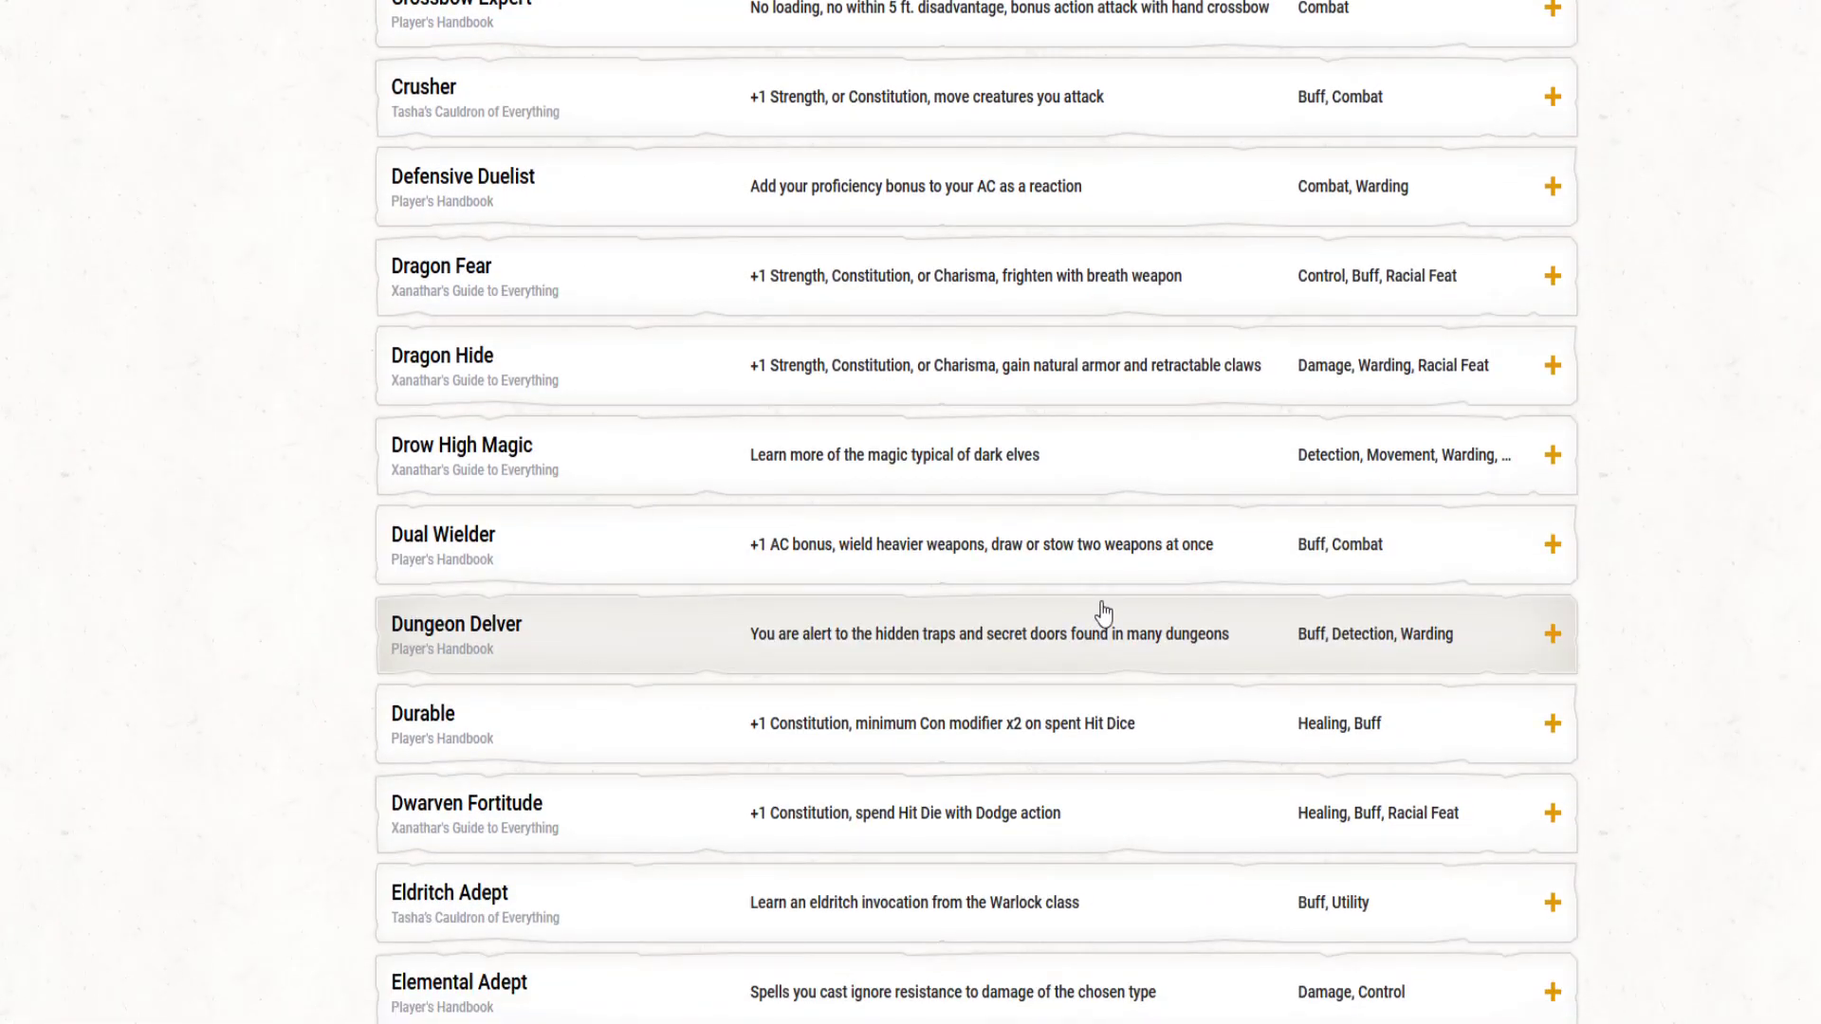
scroll(1102, 614, down, 4)
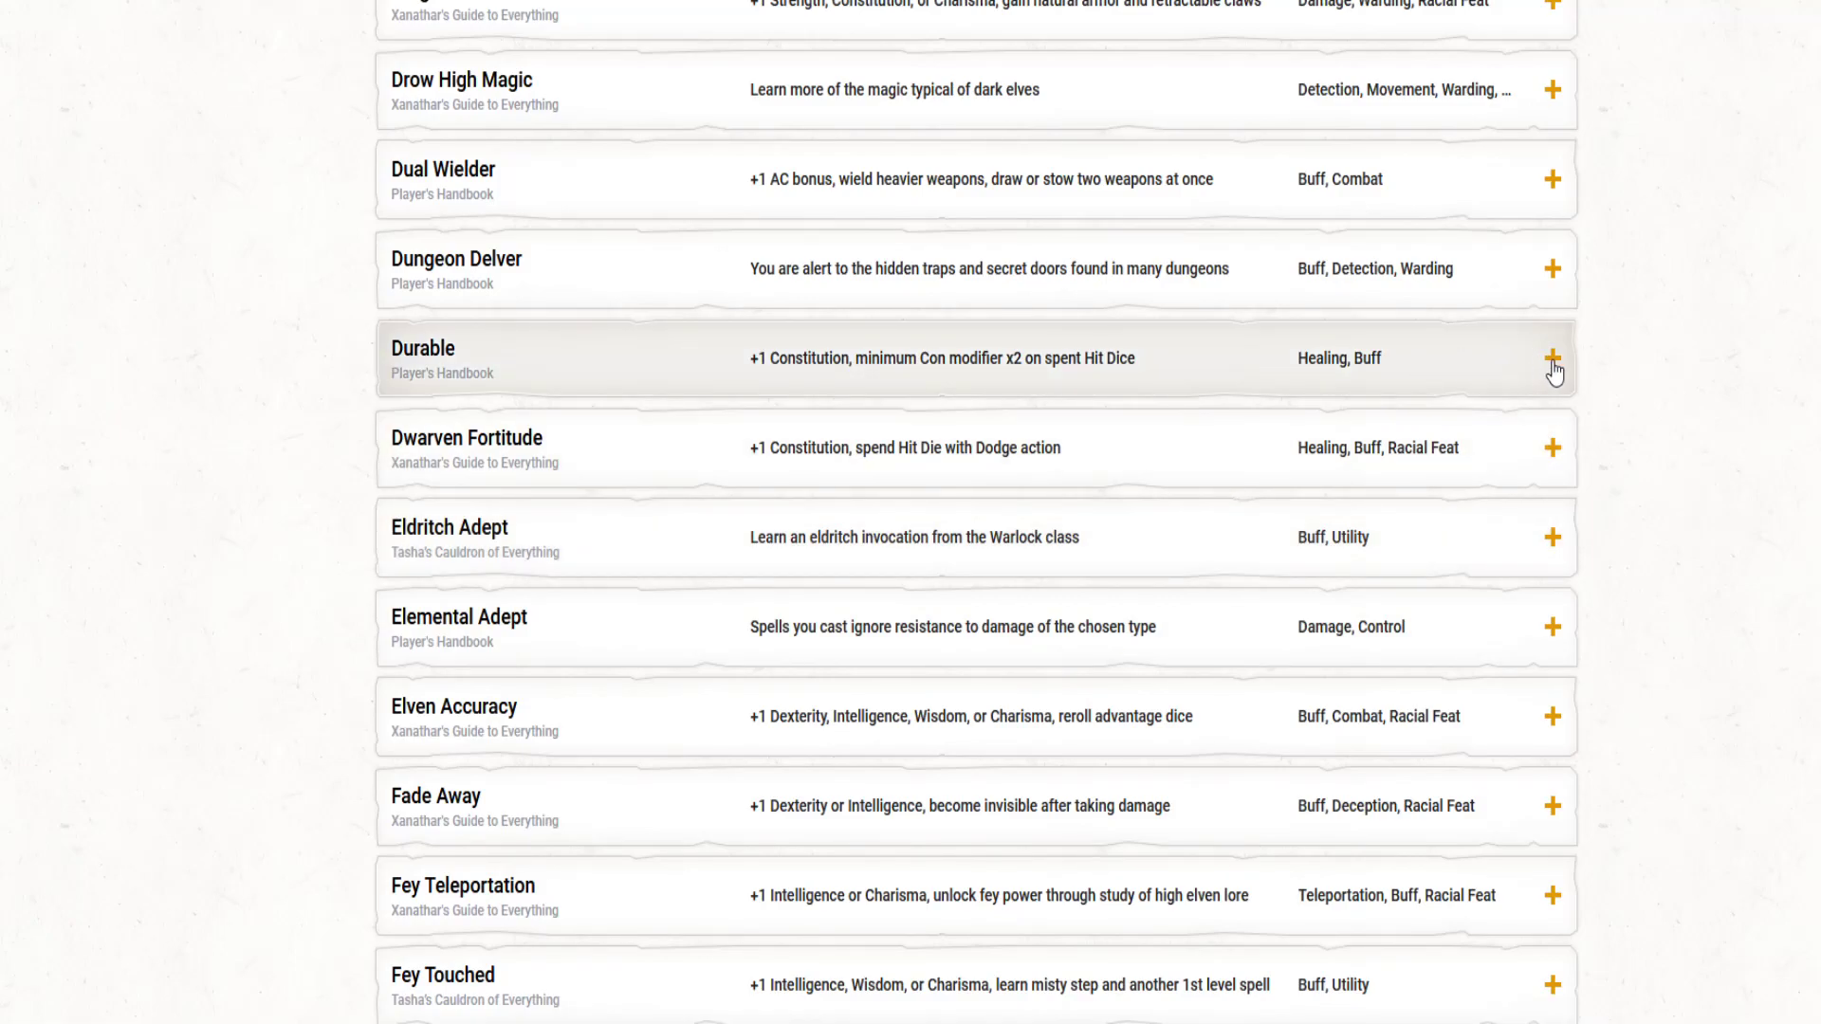
click(1552, 366)
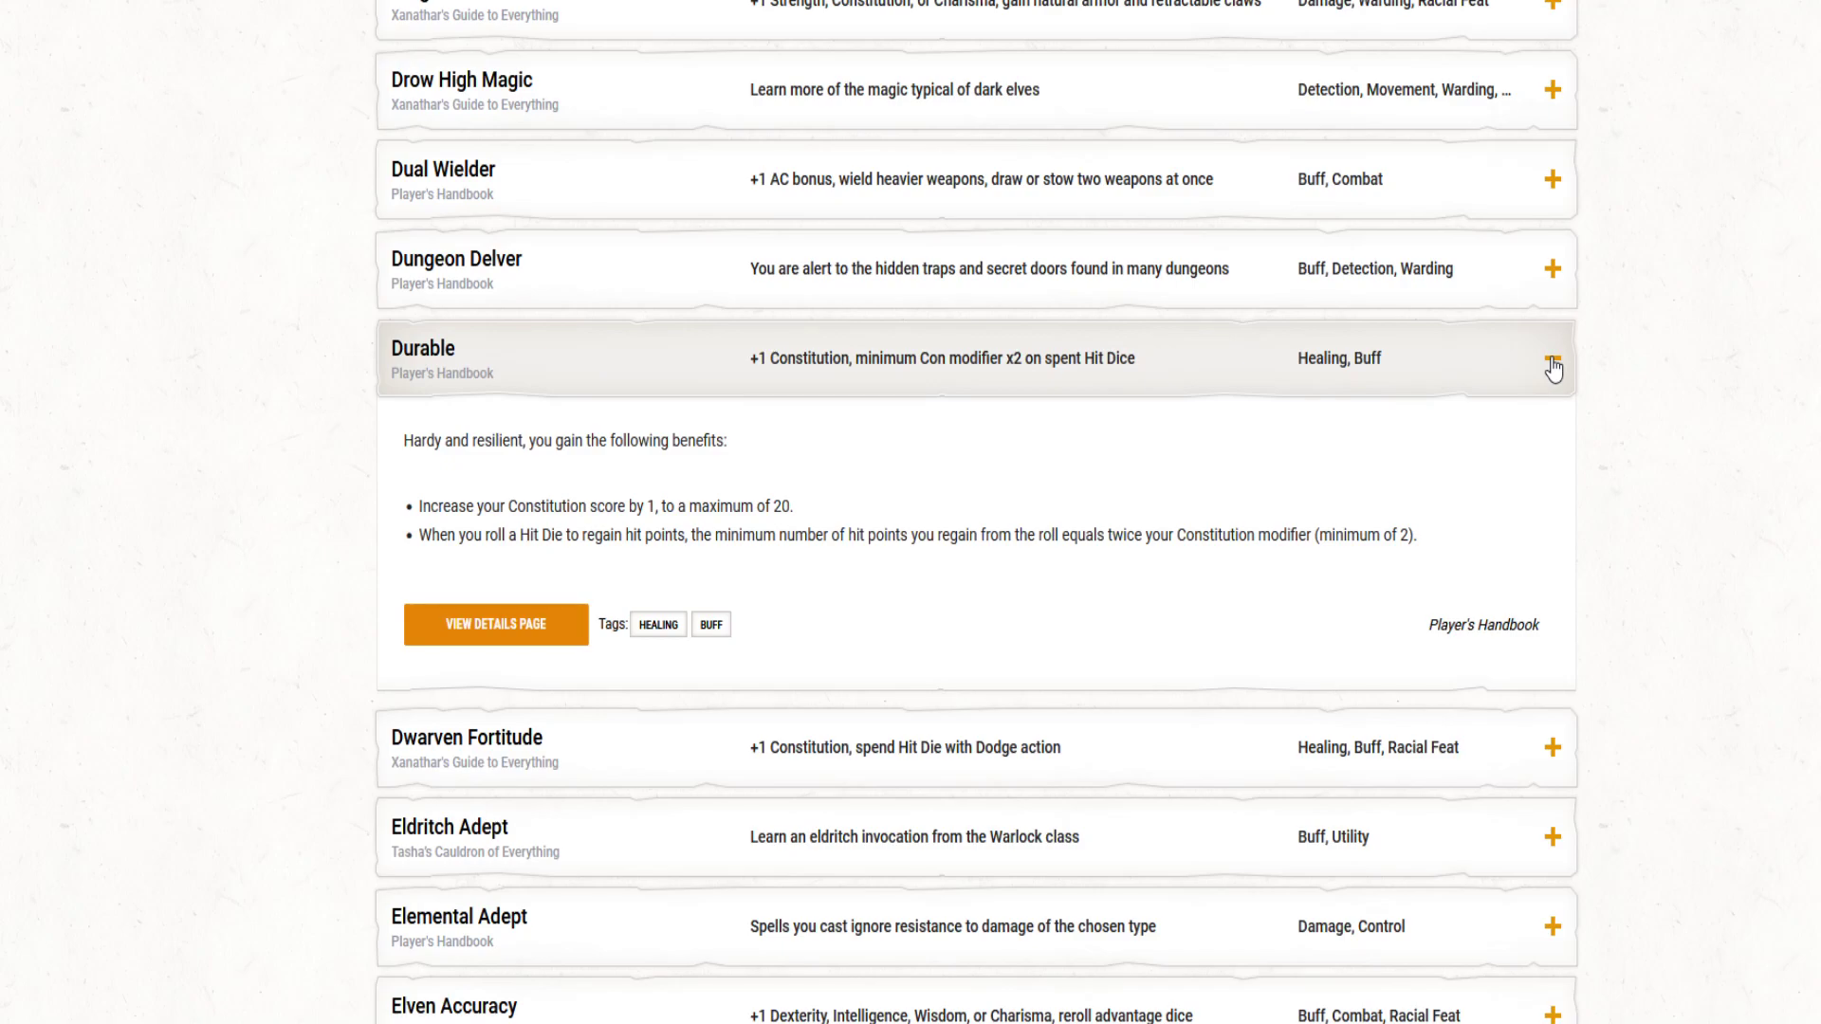
click(1552, 366)
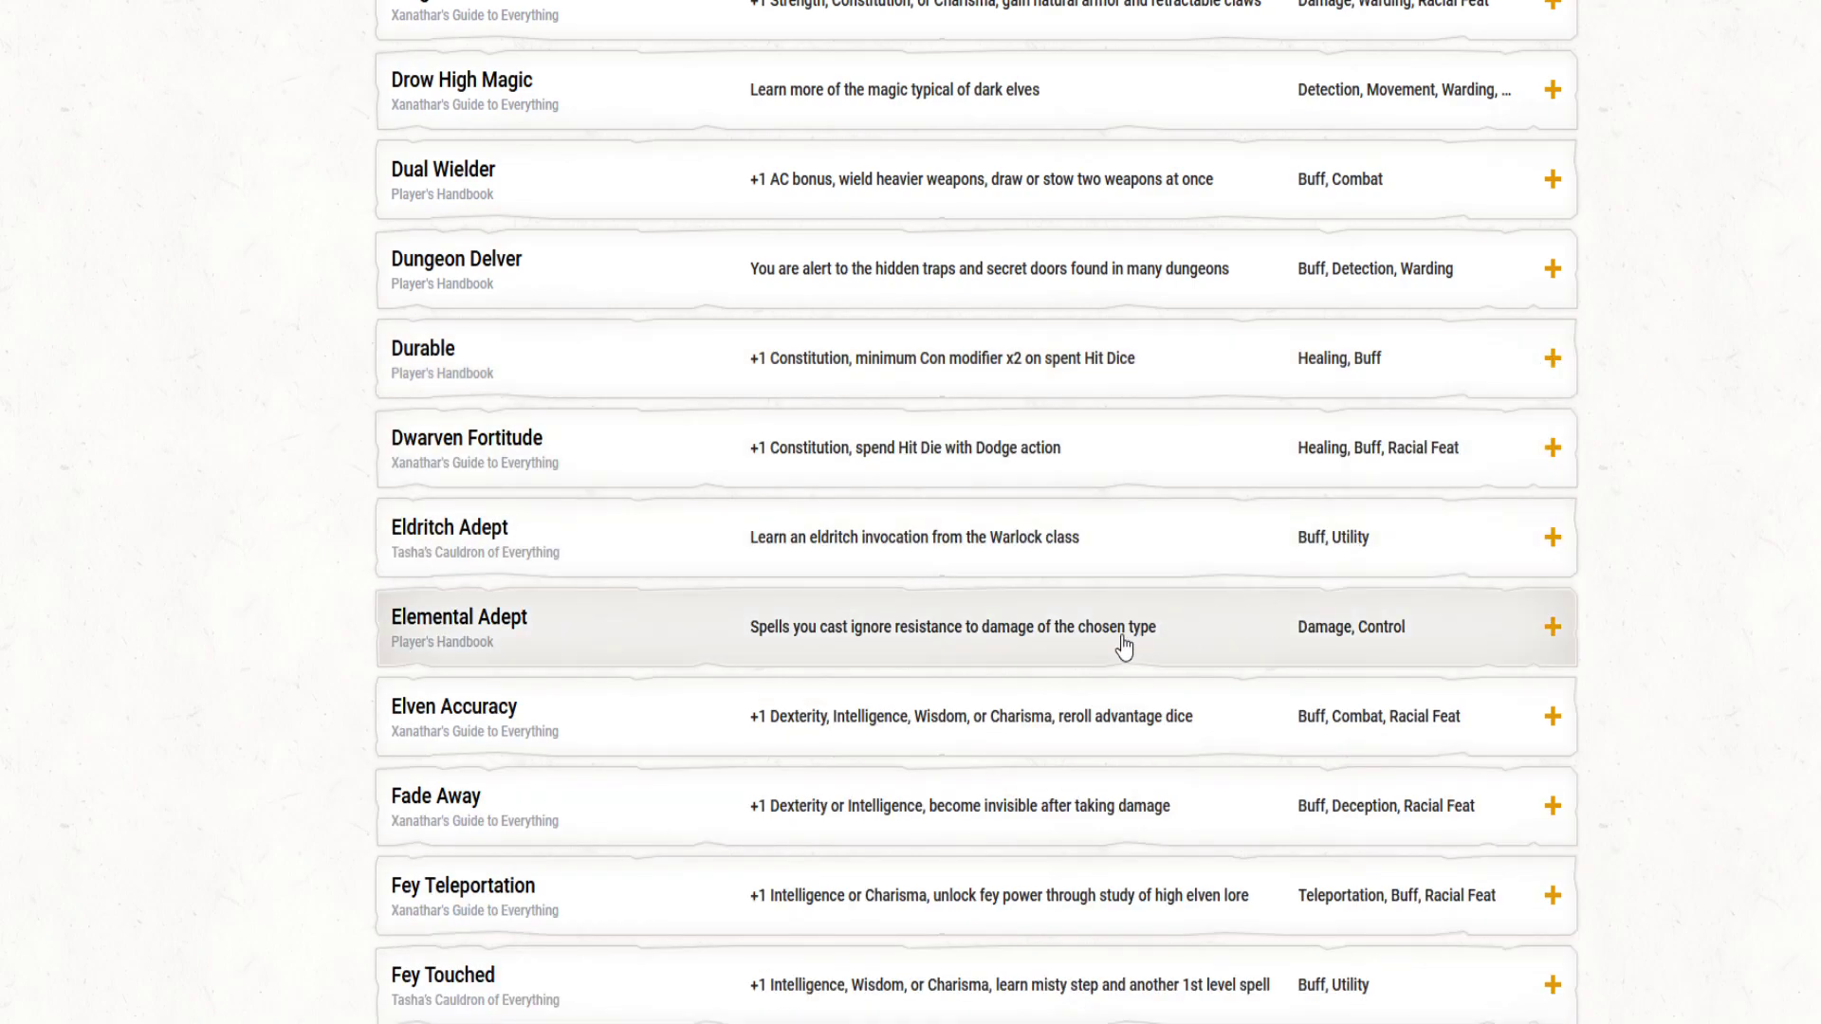
Step: Browse the feats from Dungeon Delver onward, read the benefits of the Healer feat and collapse its entry
scroll(1121, 645, down, 3)
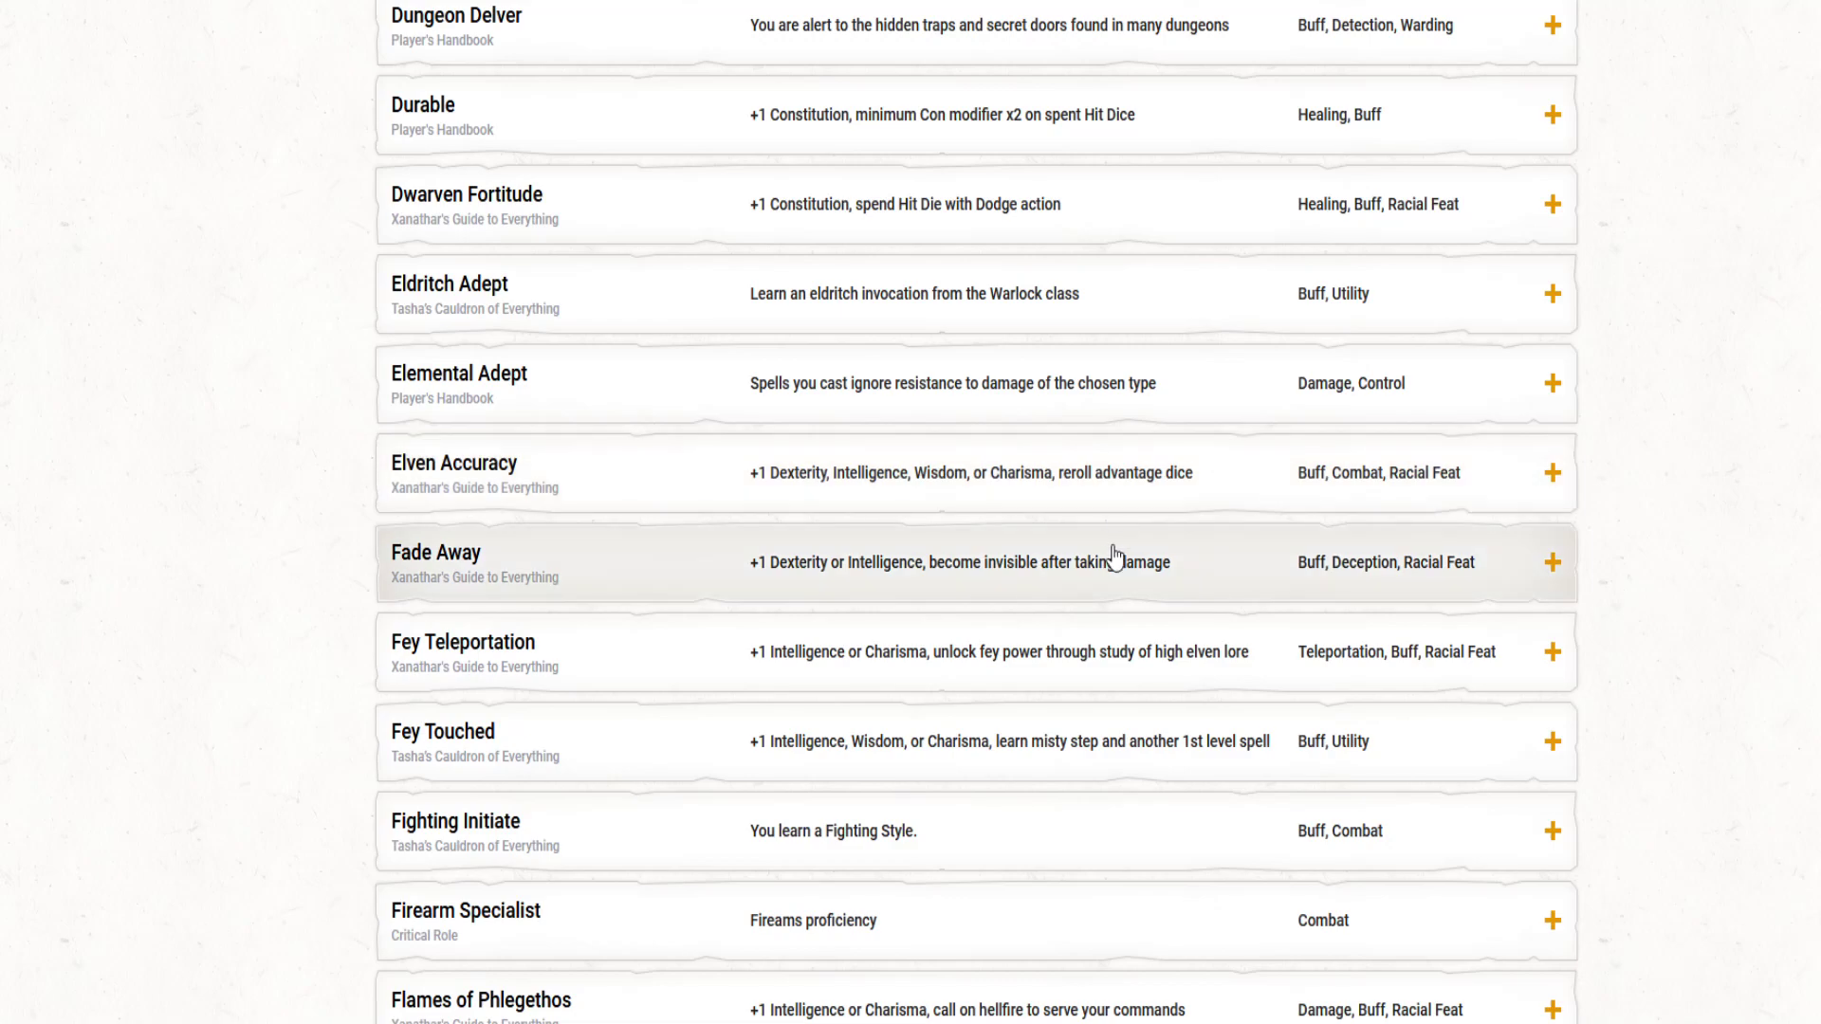
scroll(1135, 555, down, 4)
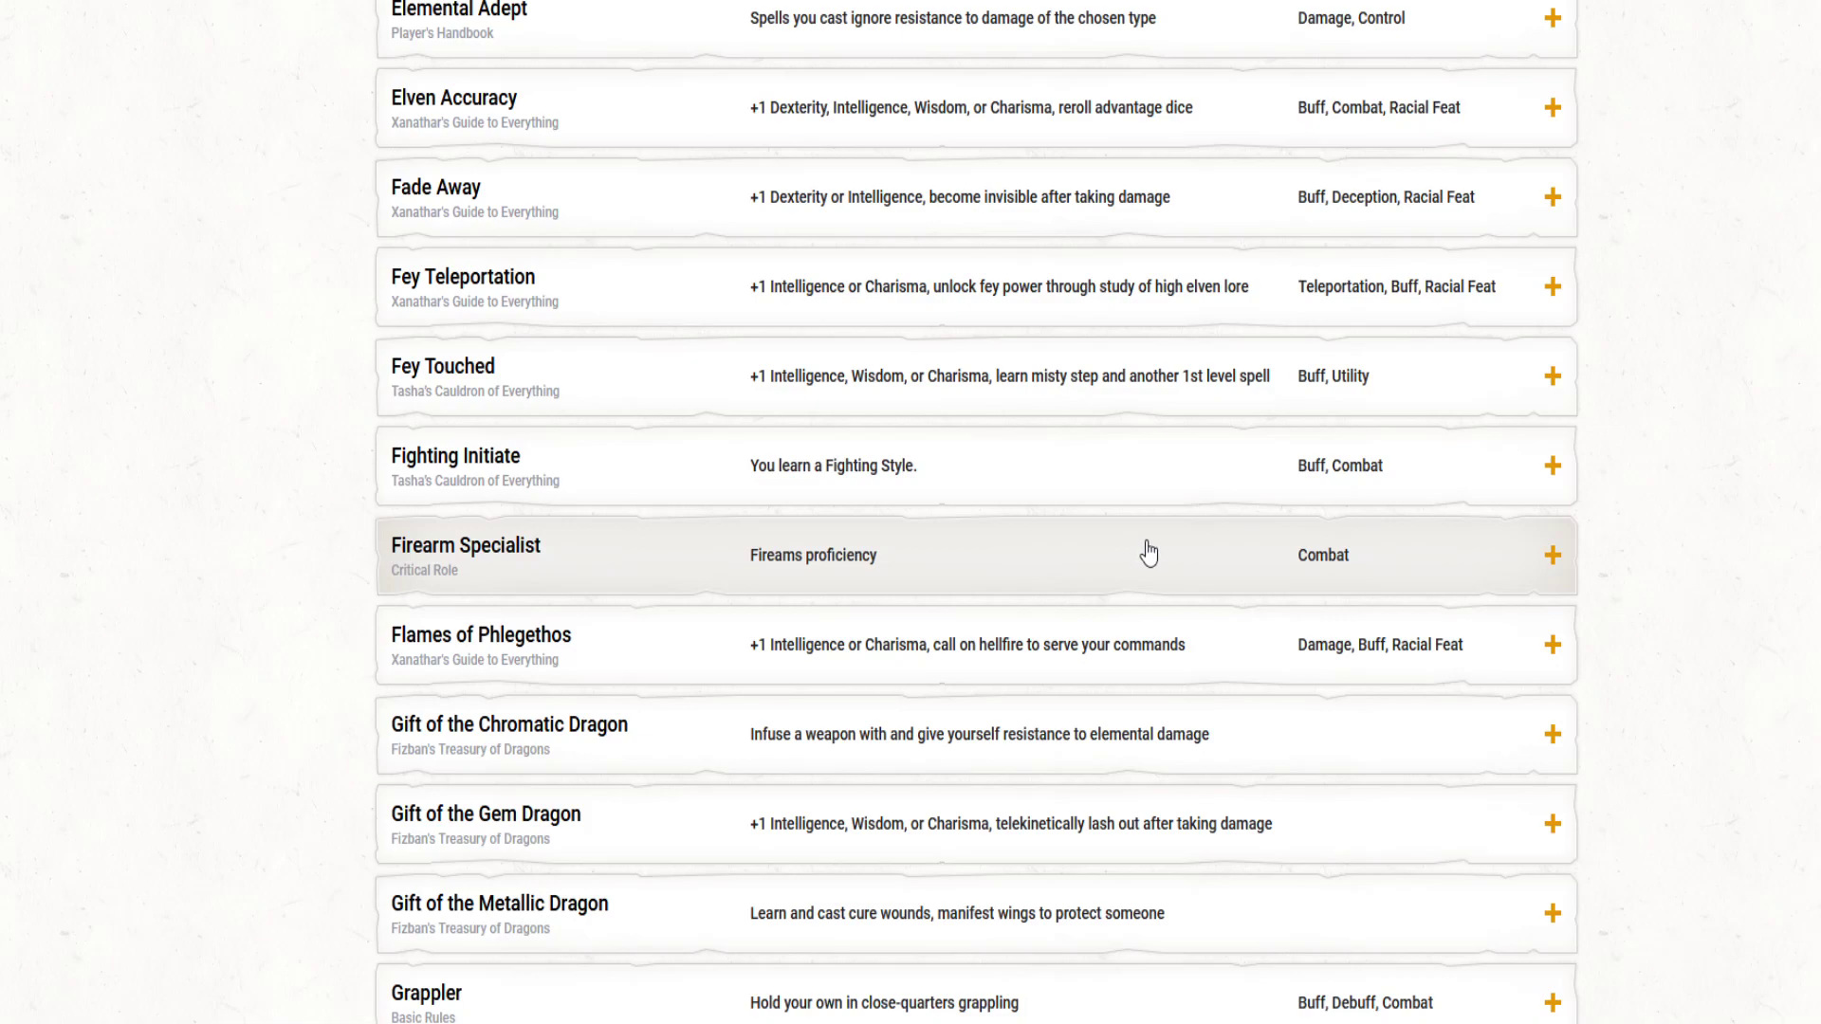
scroll(1148, 552, down, 3)
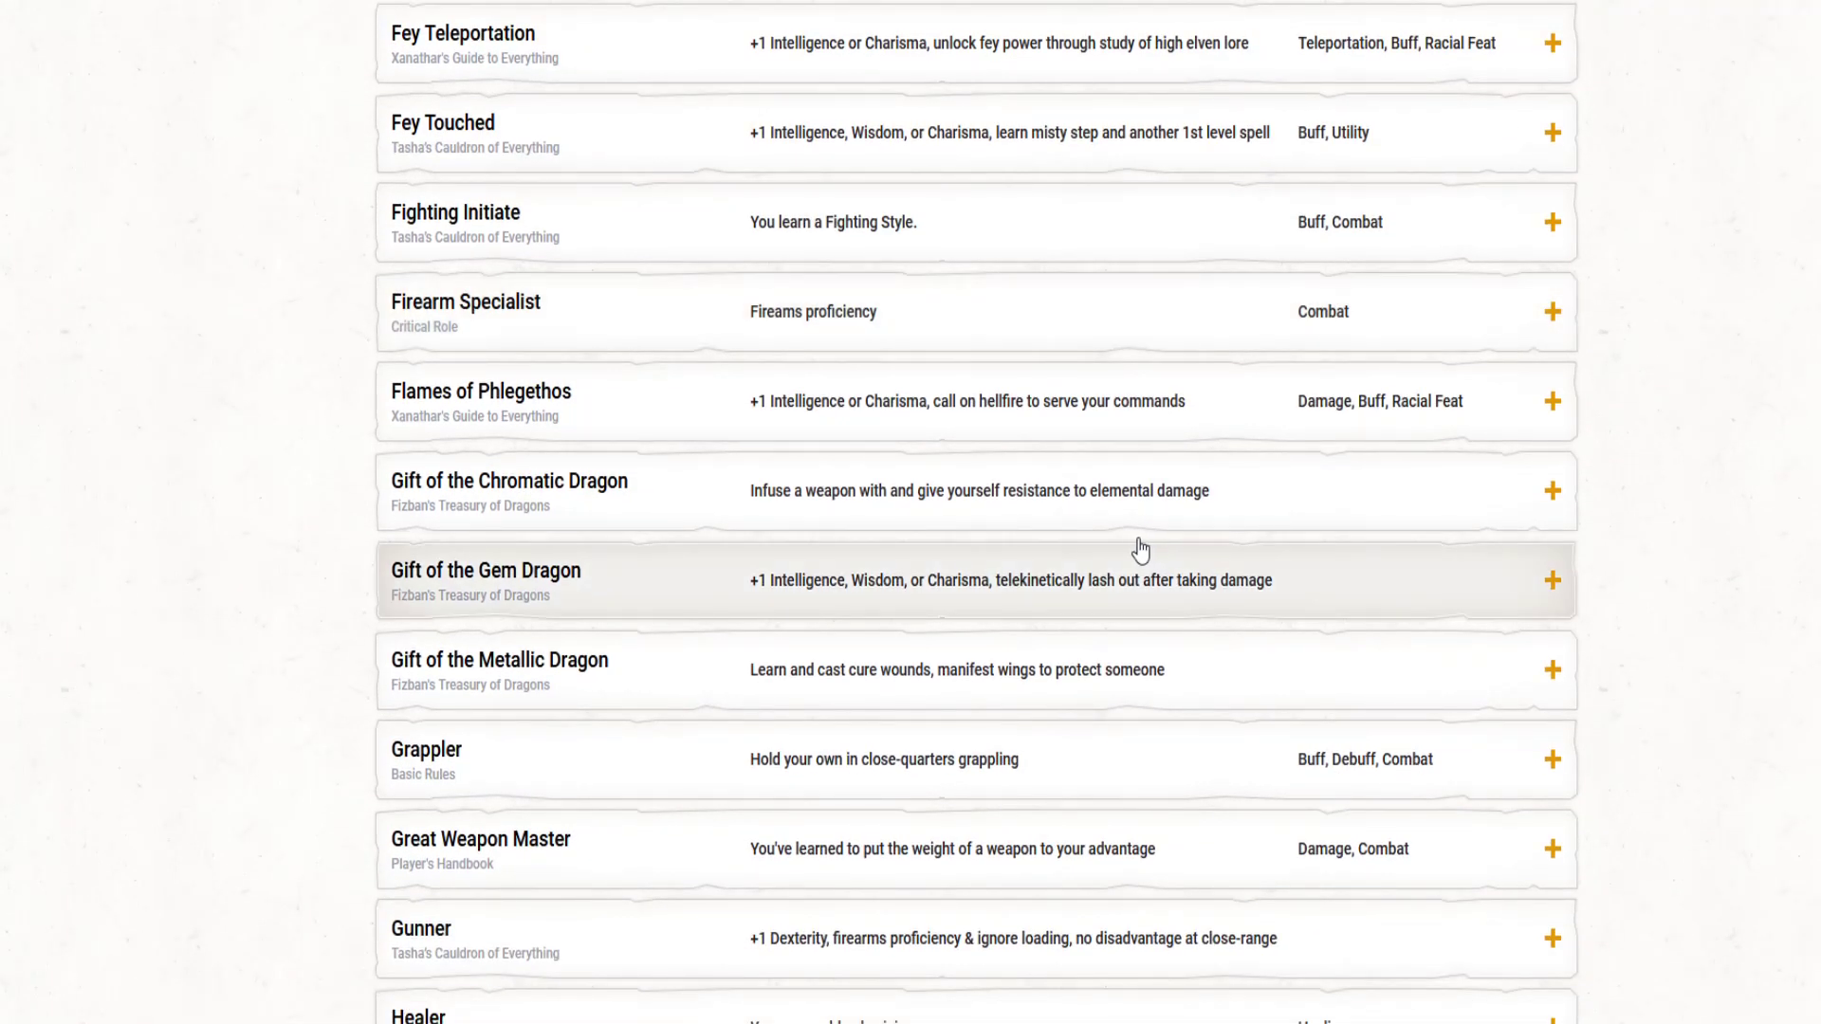
scroll(1146, 552, down, 3)
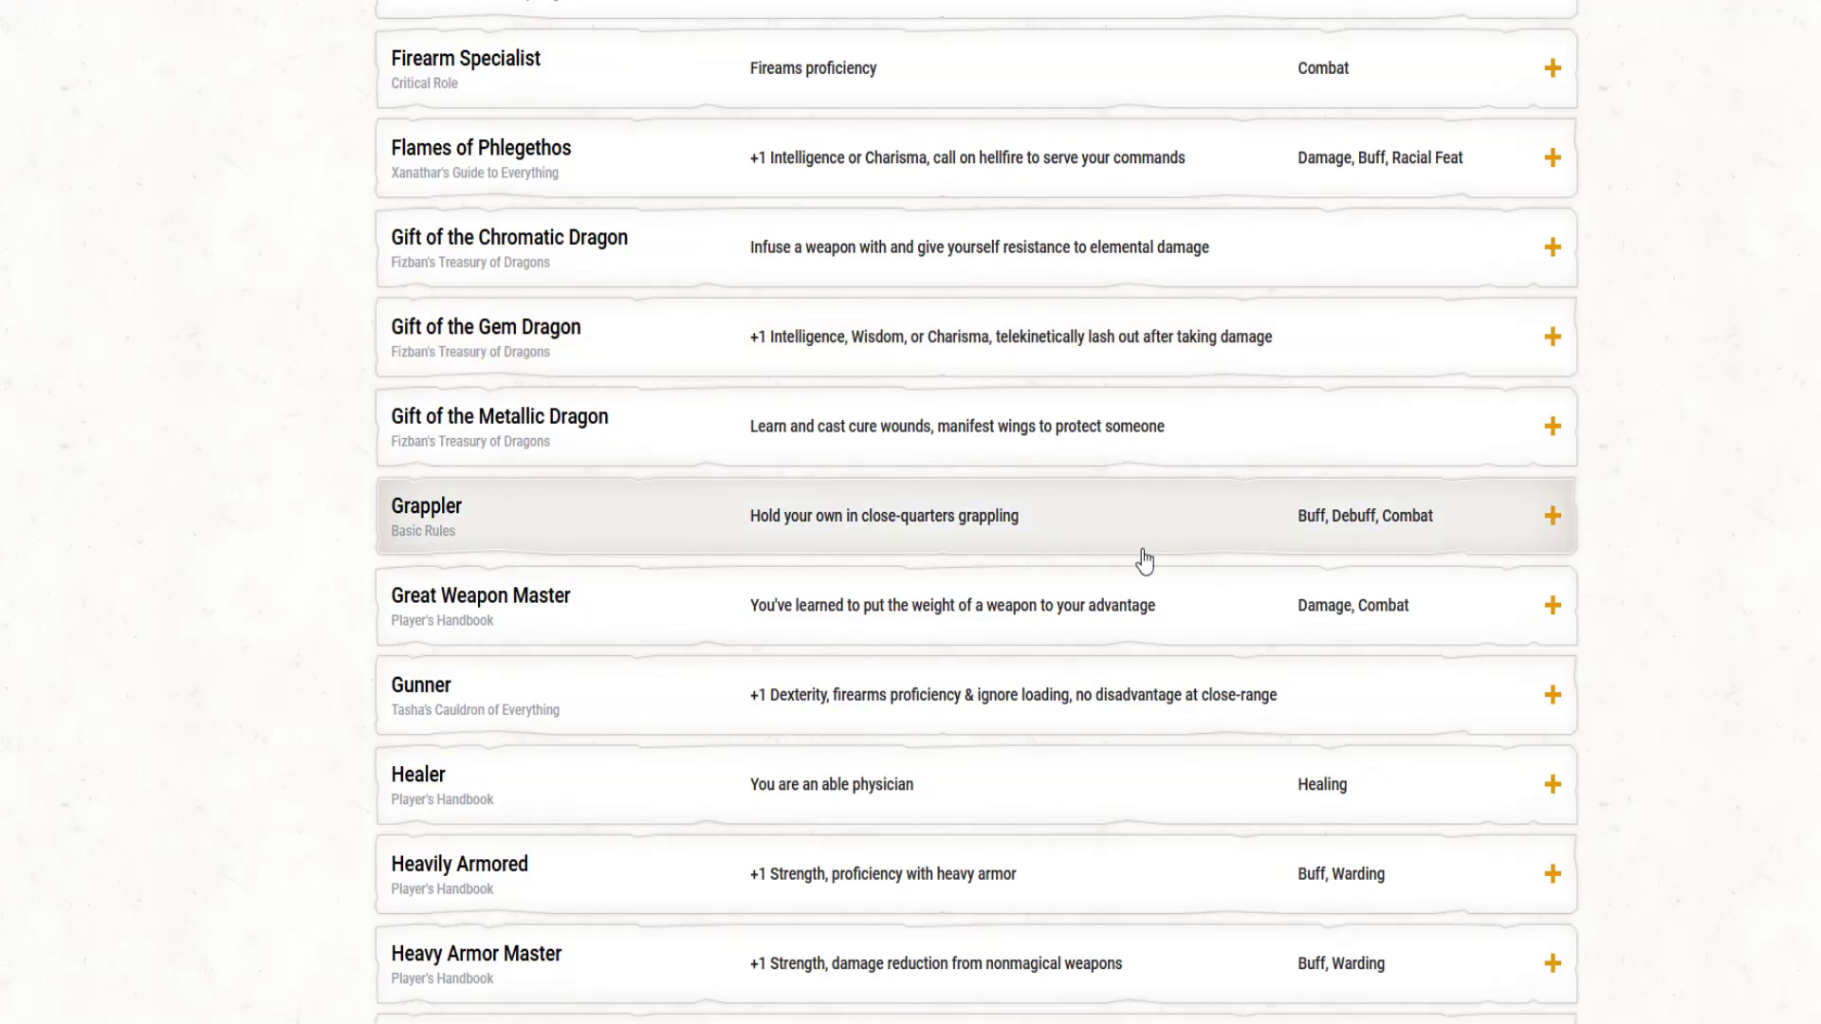
scroll(1145, 561, down, 2)
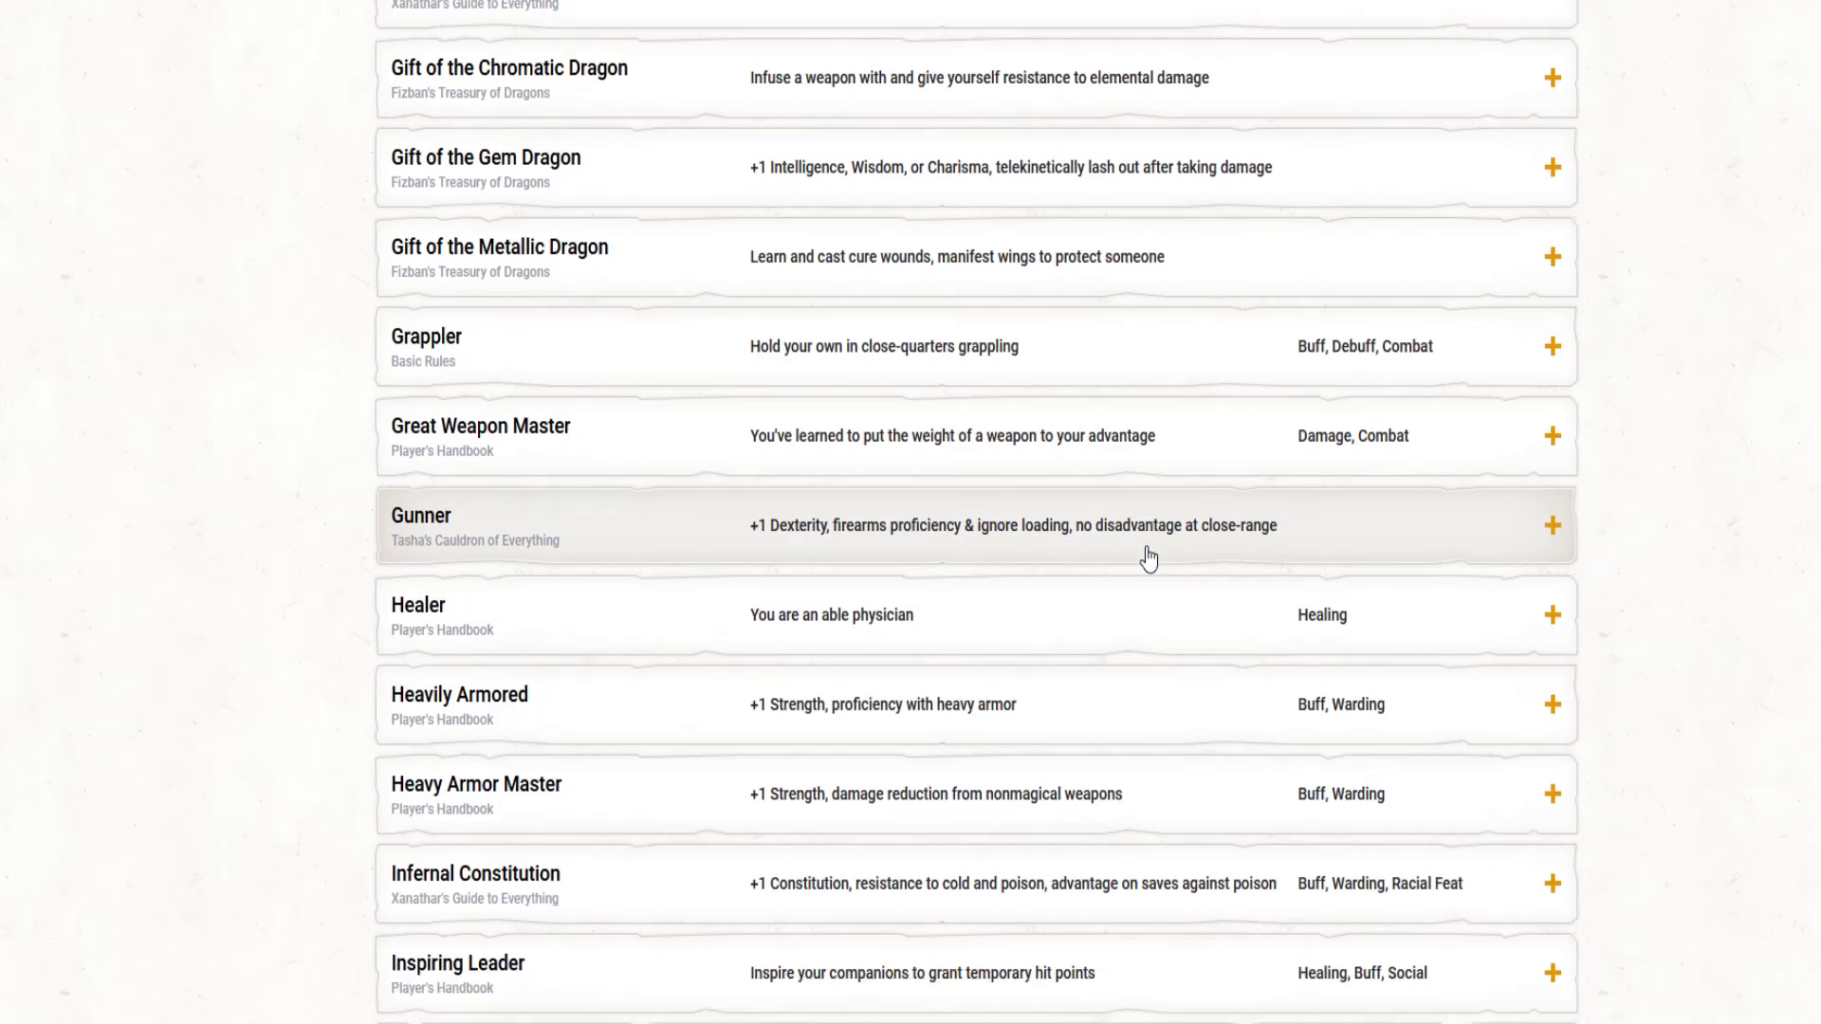
scroll(1148, 560, down, 1)
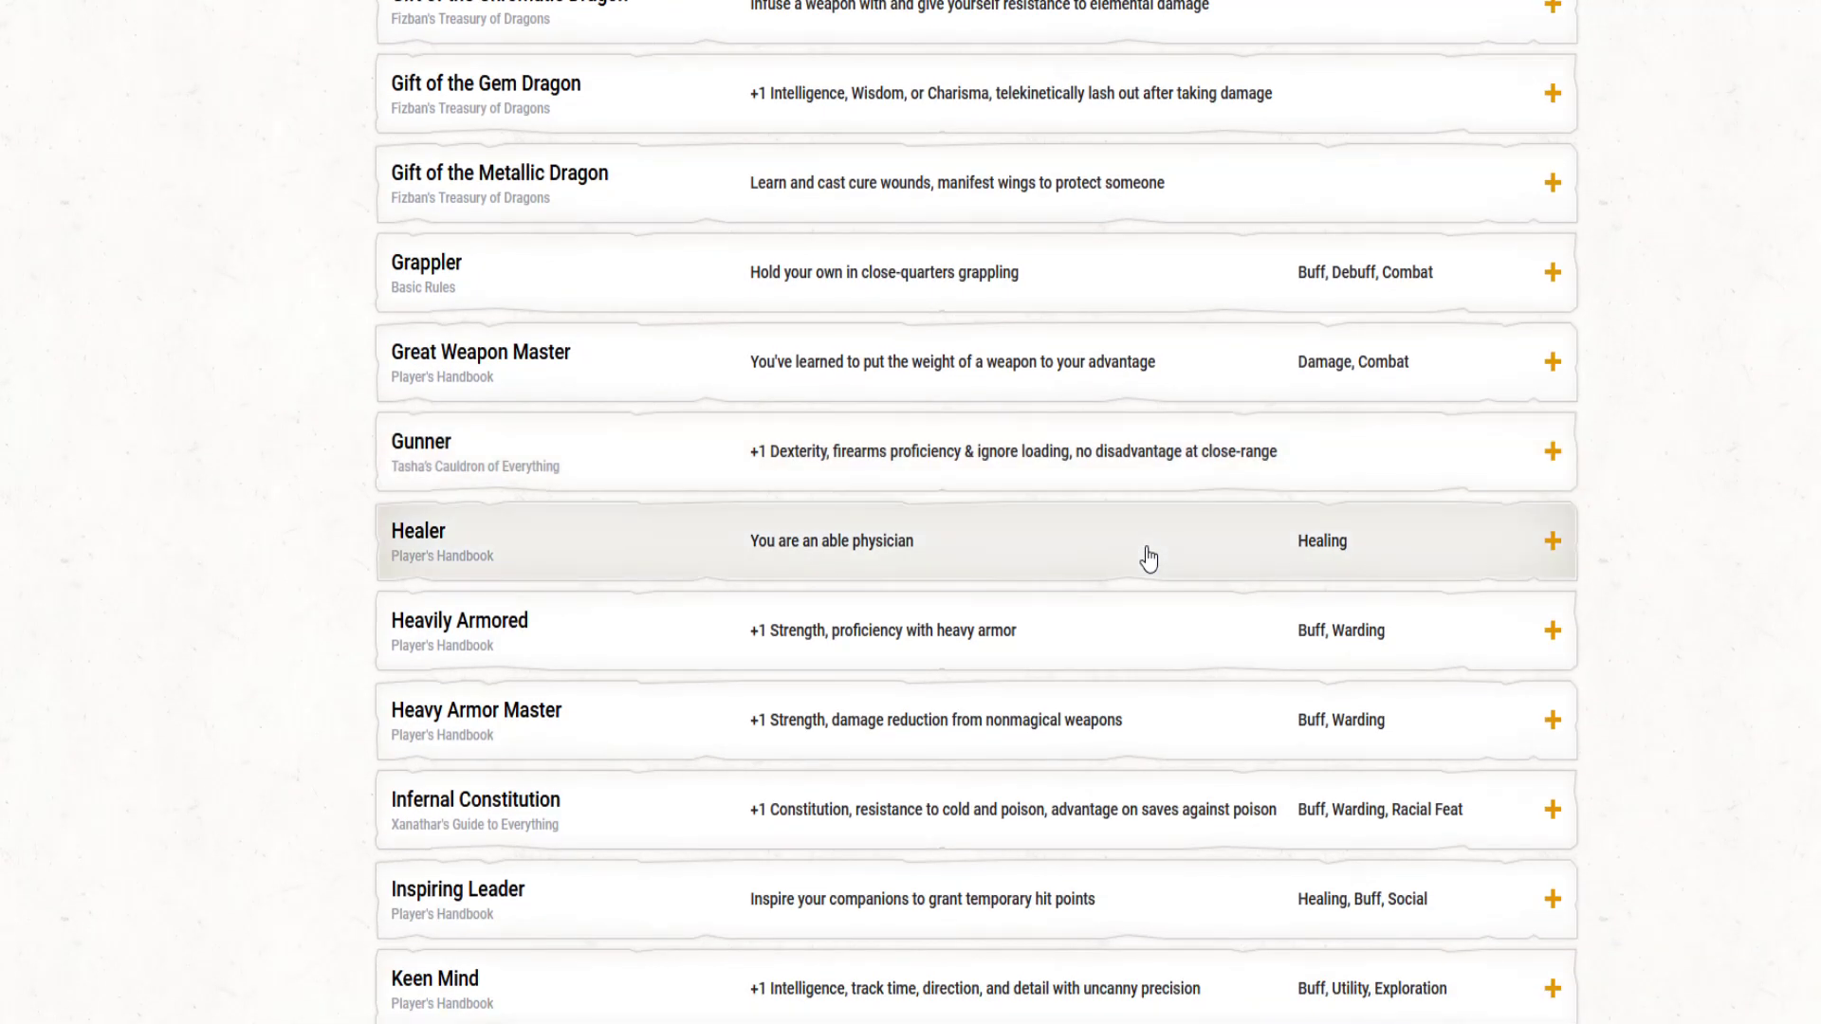
scroll(1149, 560, down, 3)
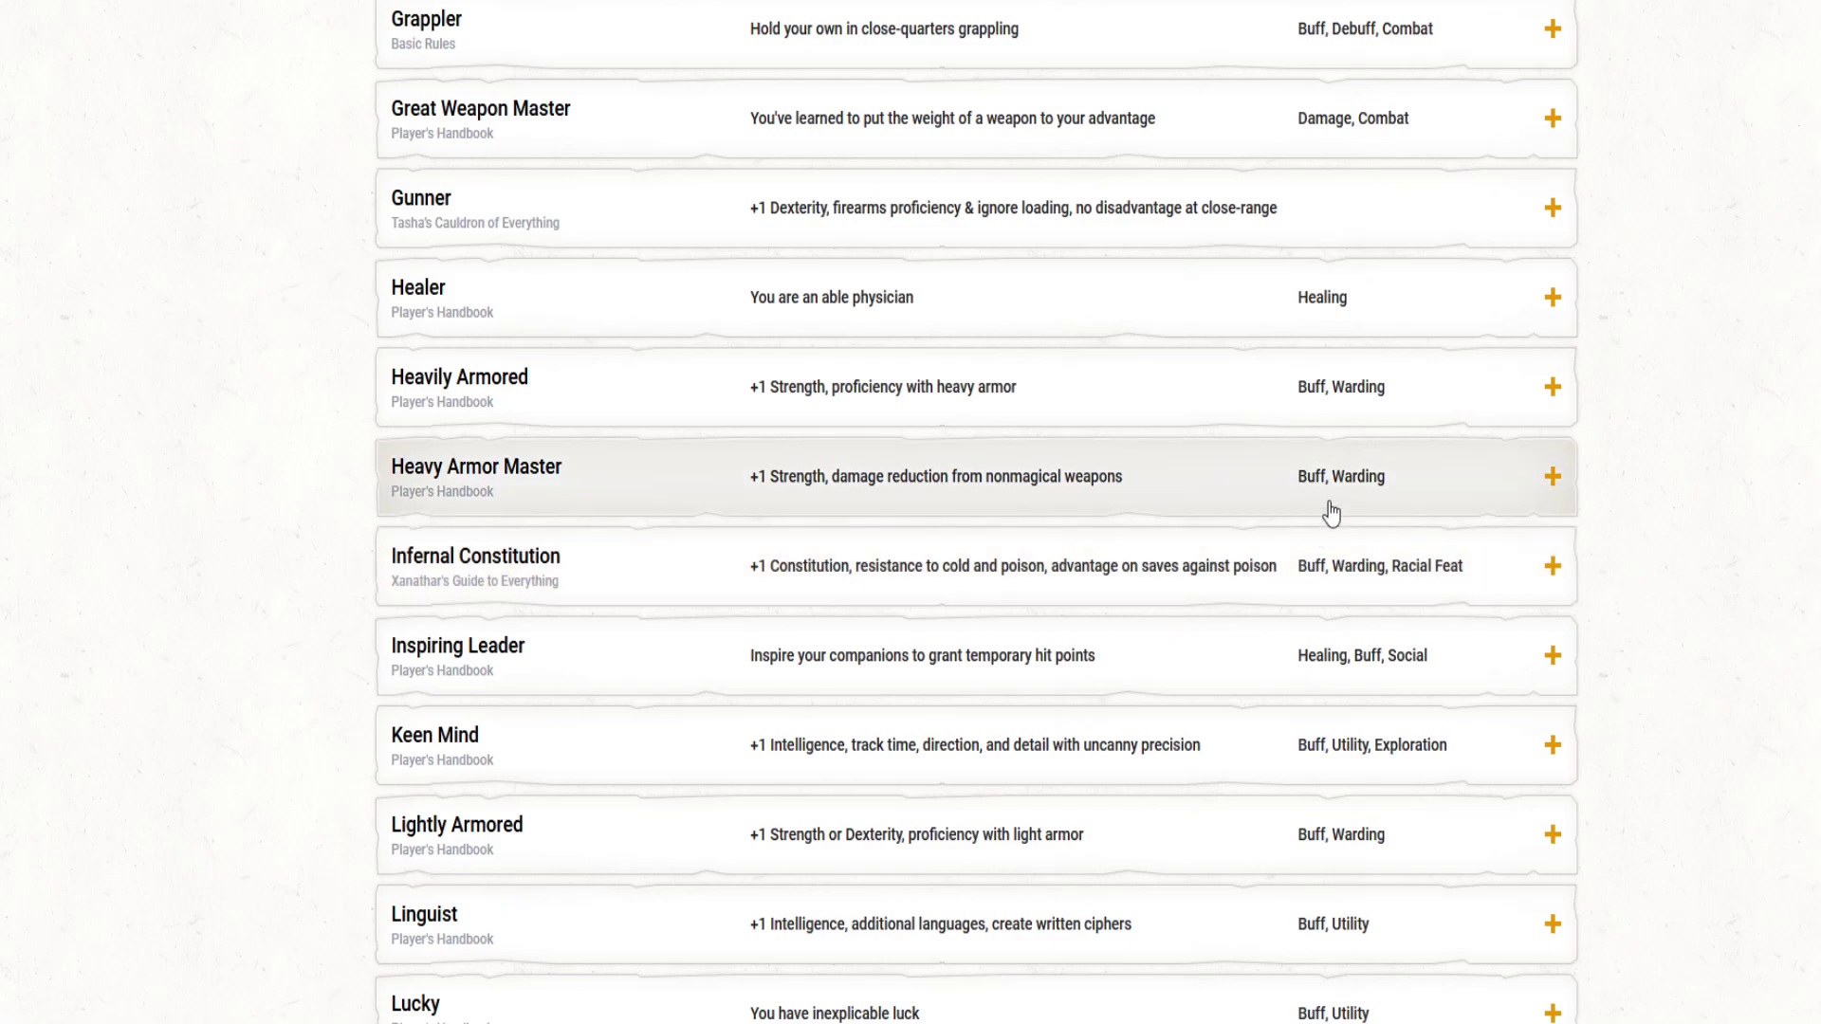
click(1552, 298)
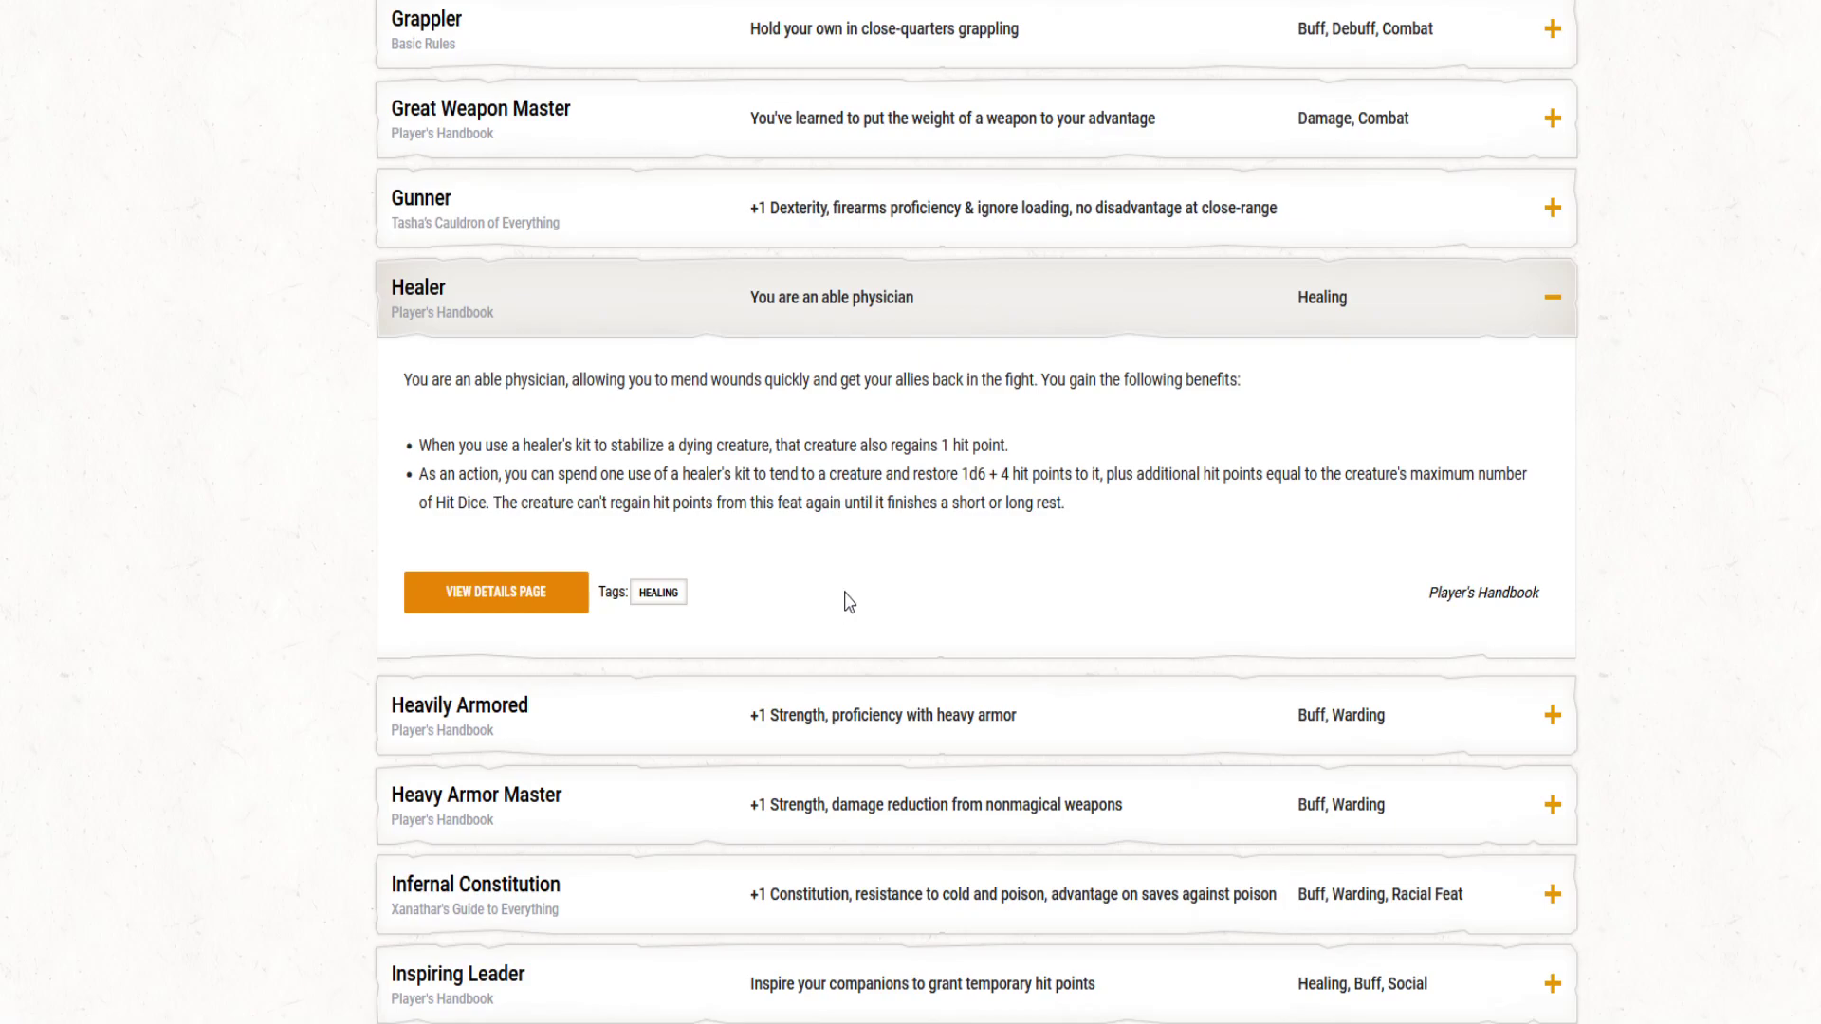
click(1546, 301)
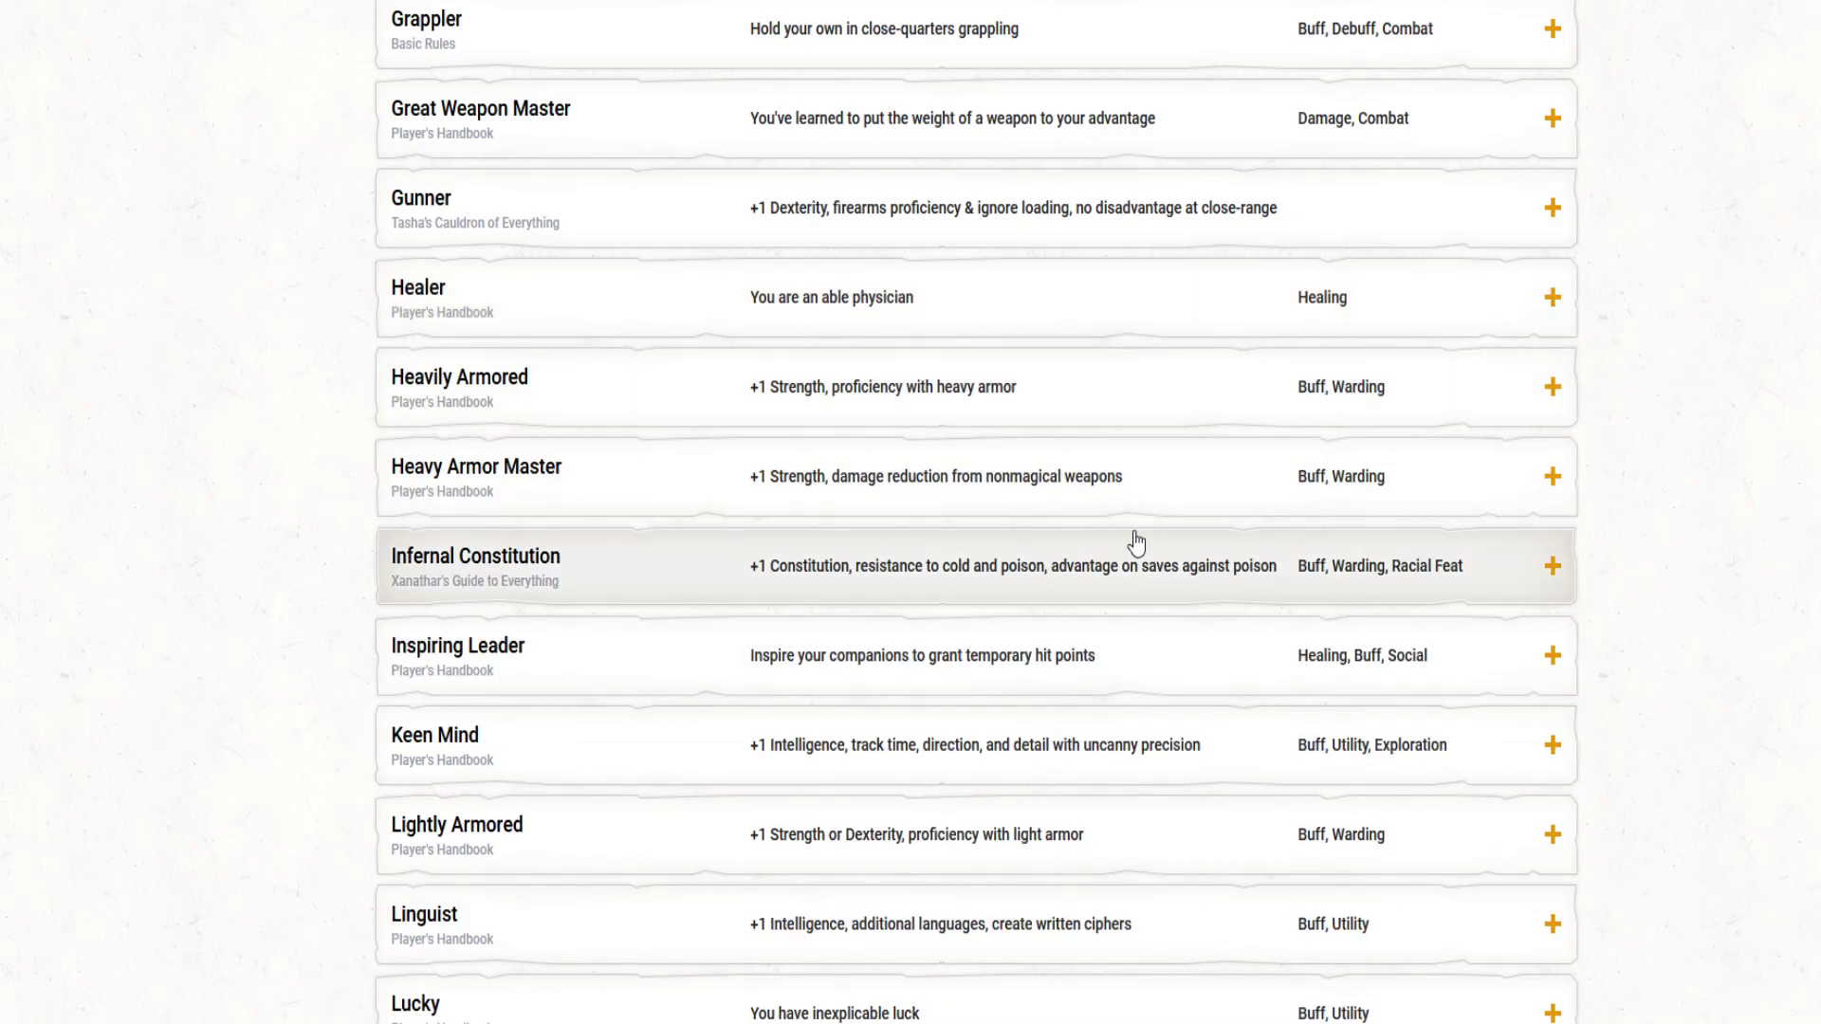
Step: Review the feats following Healer, read the benefits of the Mobile feat and collapse its entry
scroll(1135, 542, down, 1)
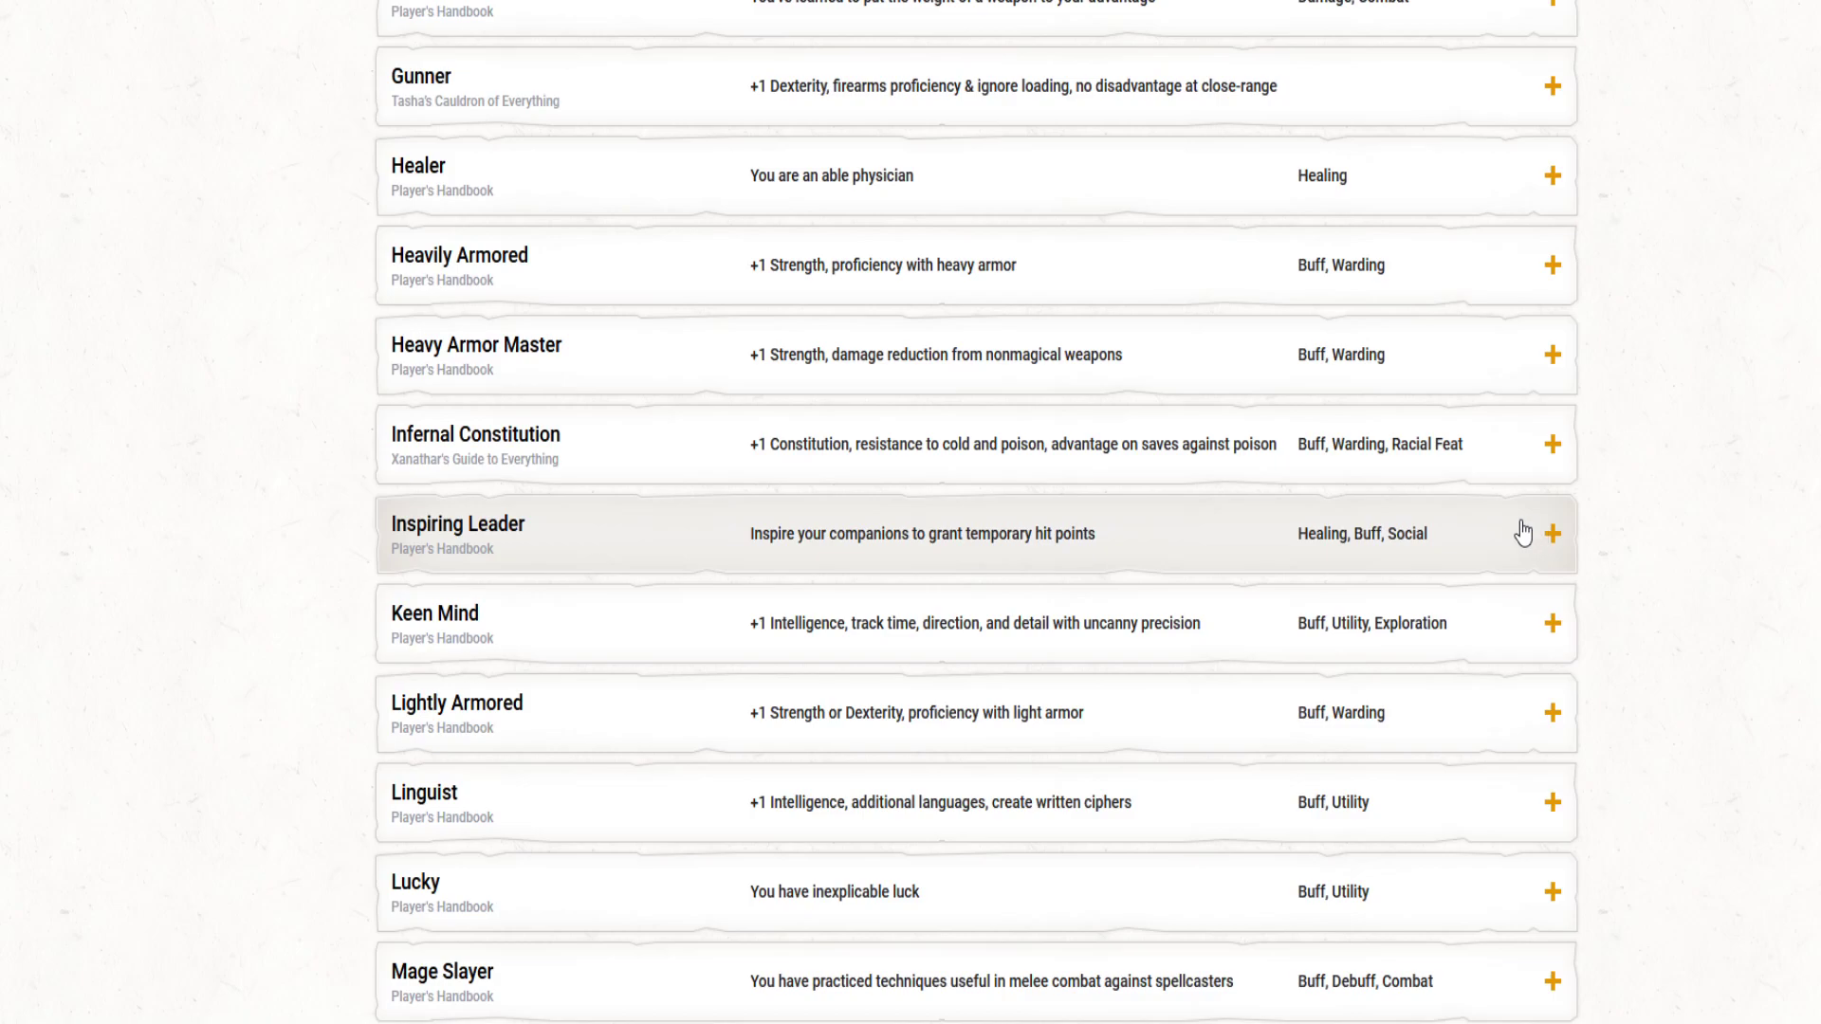
scroll(1214, 610, down, 4)
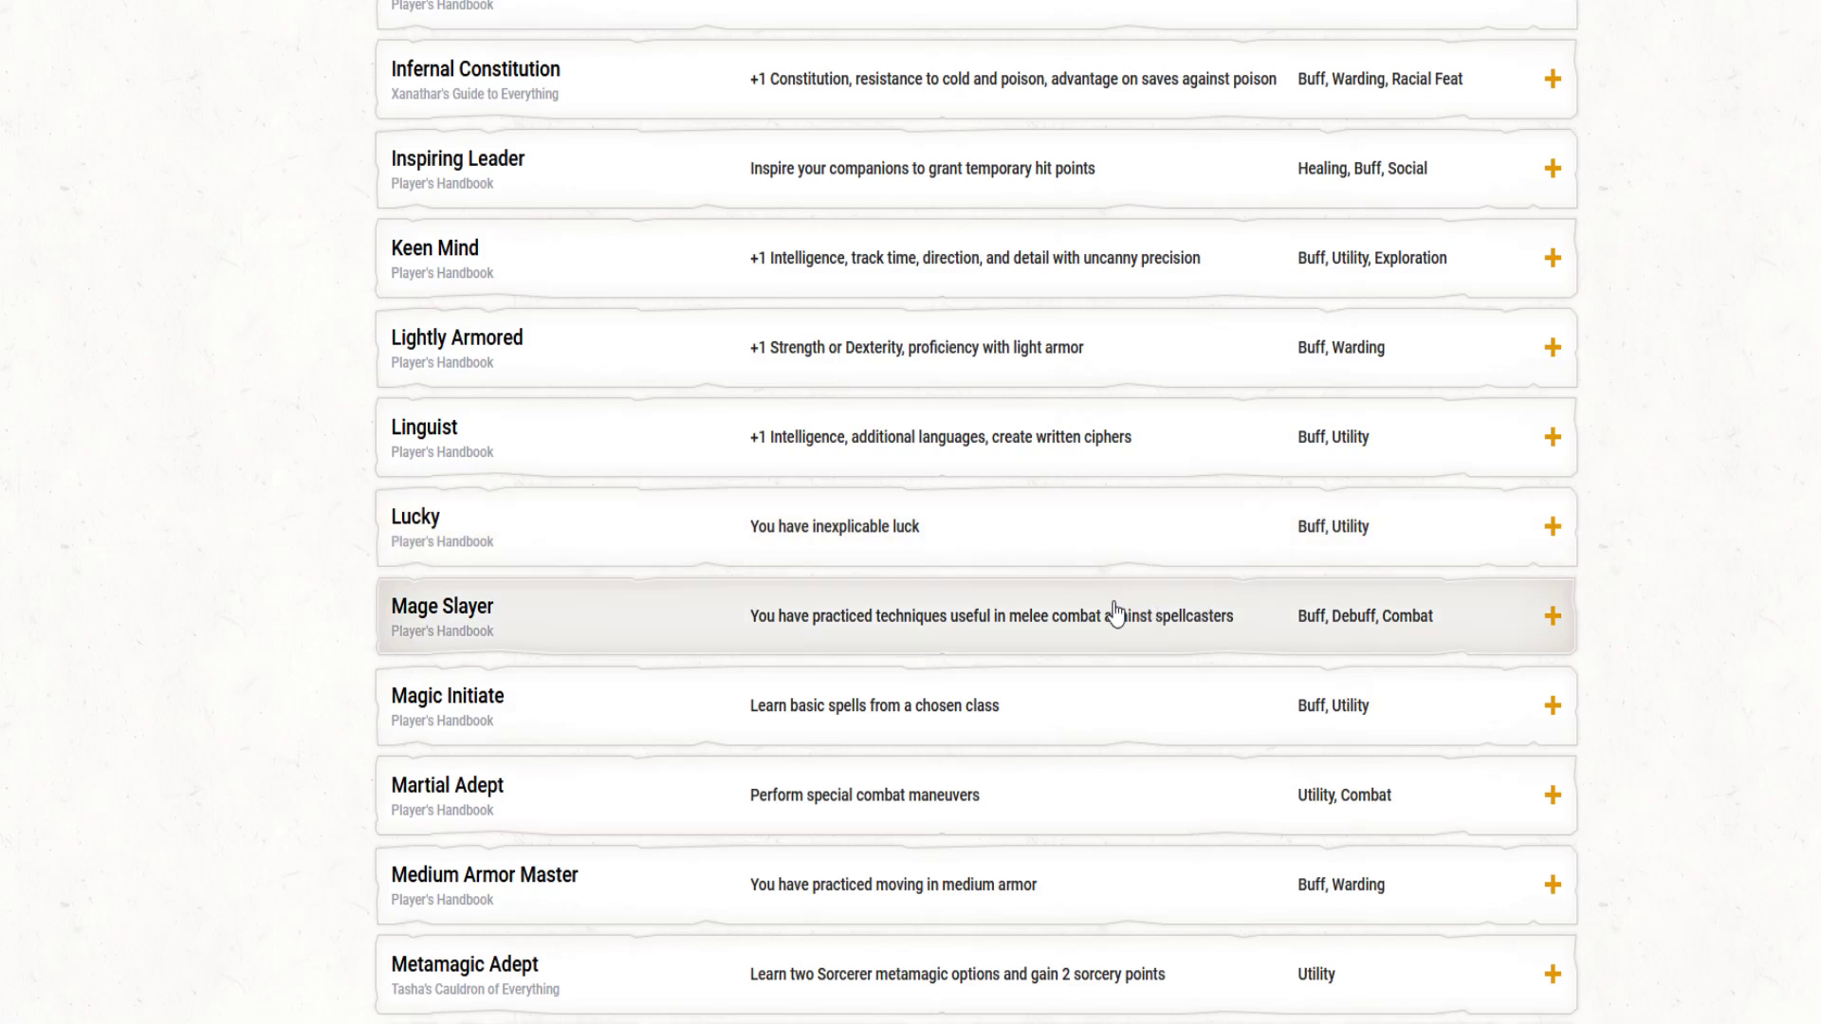
scroll(1115, 612, down, 3)
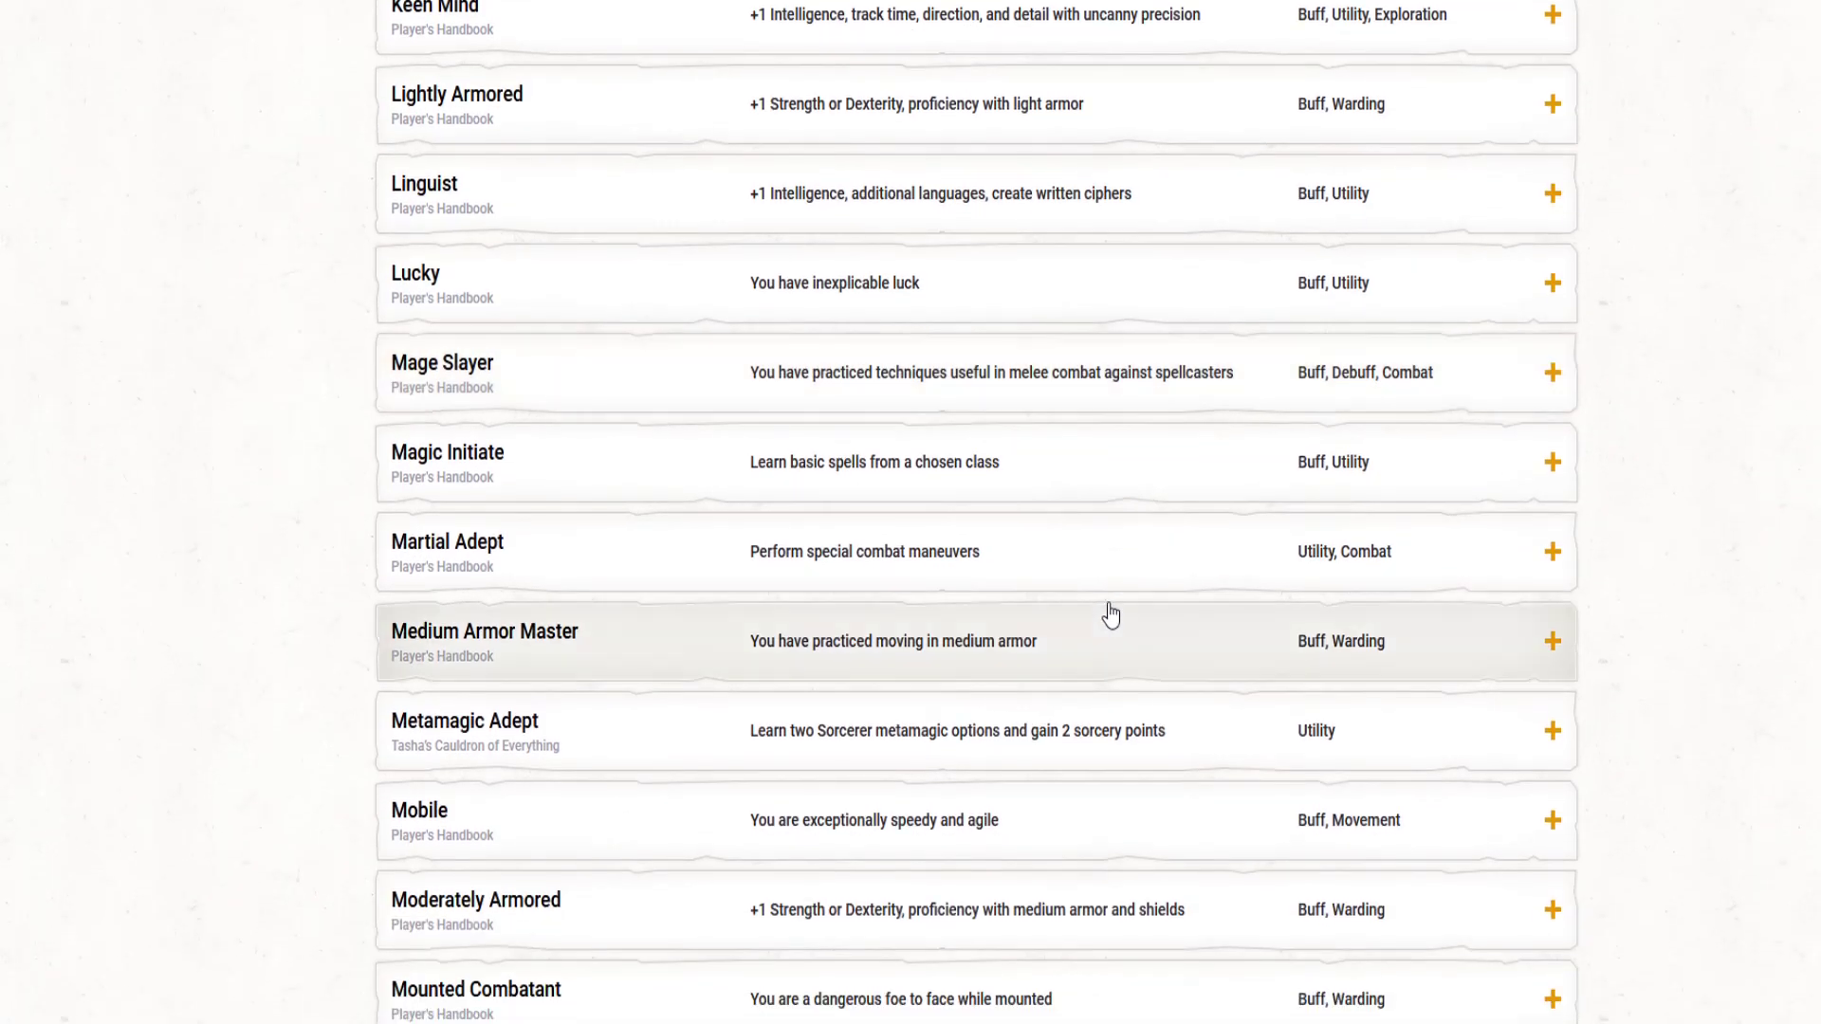
scroll(1113, 581, down, 1)
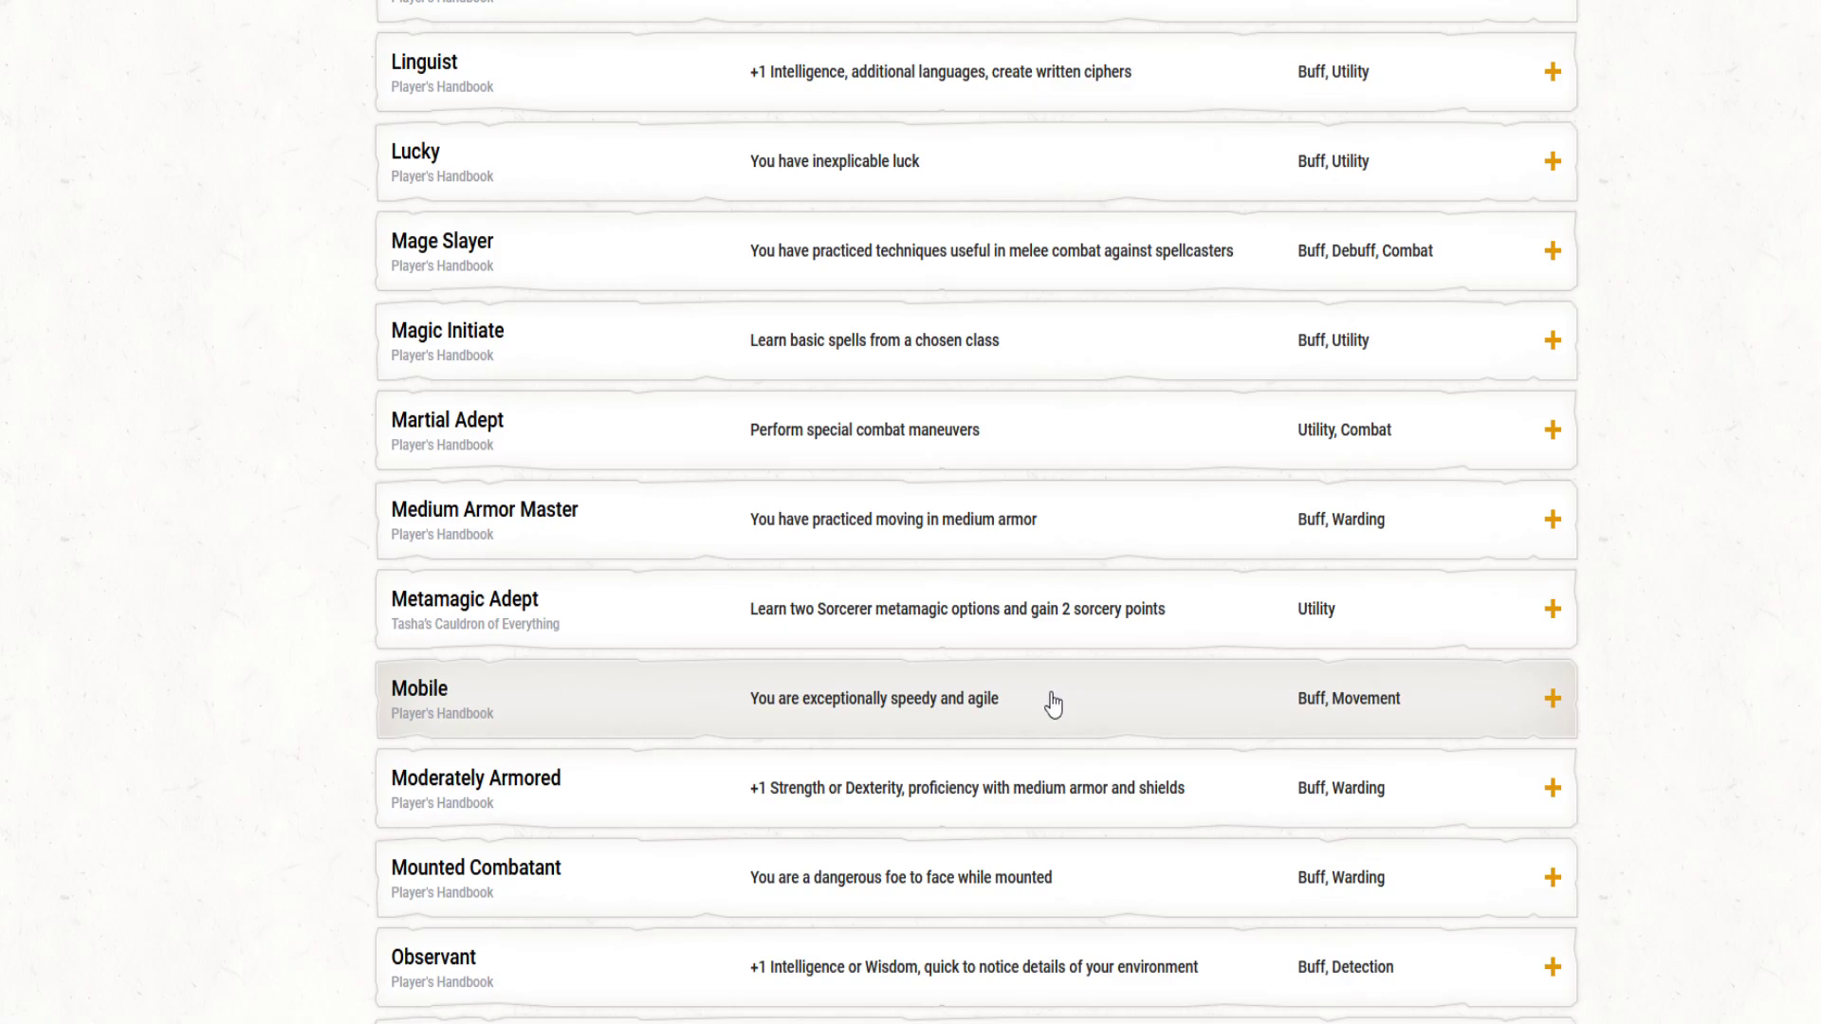
scroll(1065, 701, down, 3)
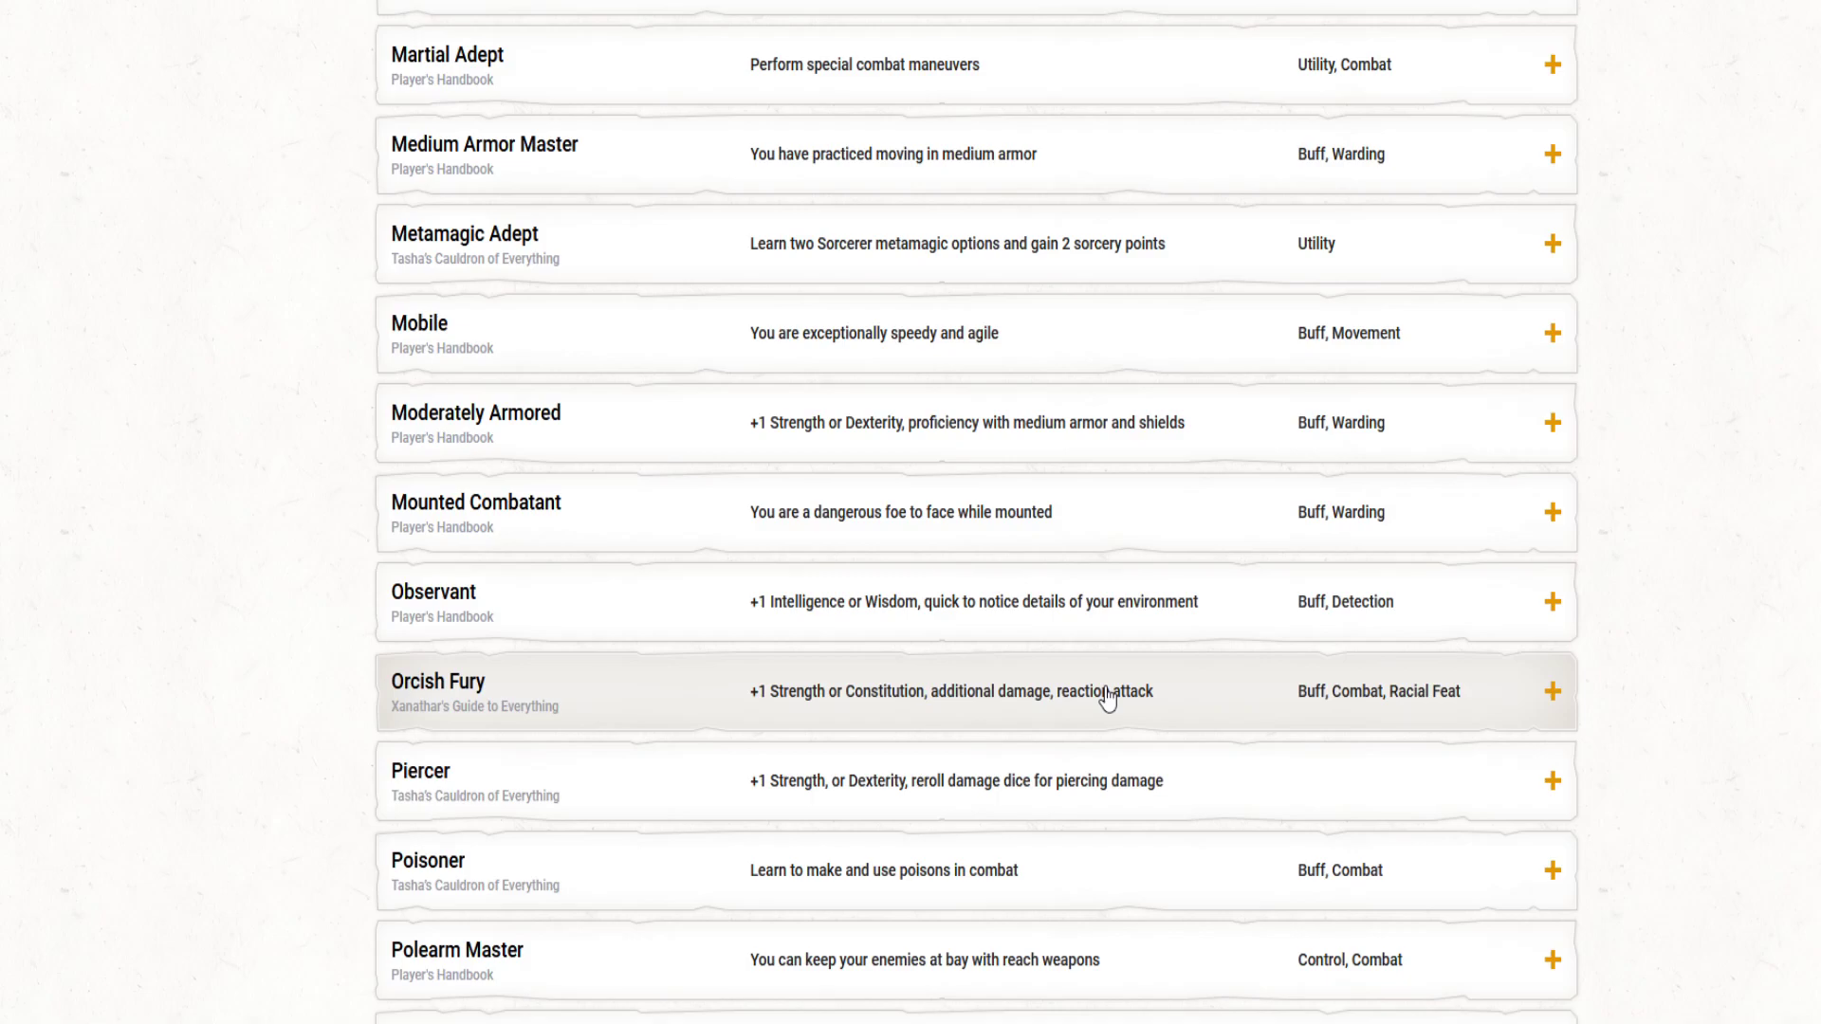
scroll(1107, 699, down, 2)
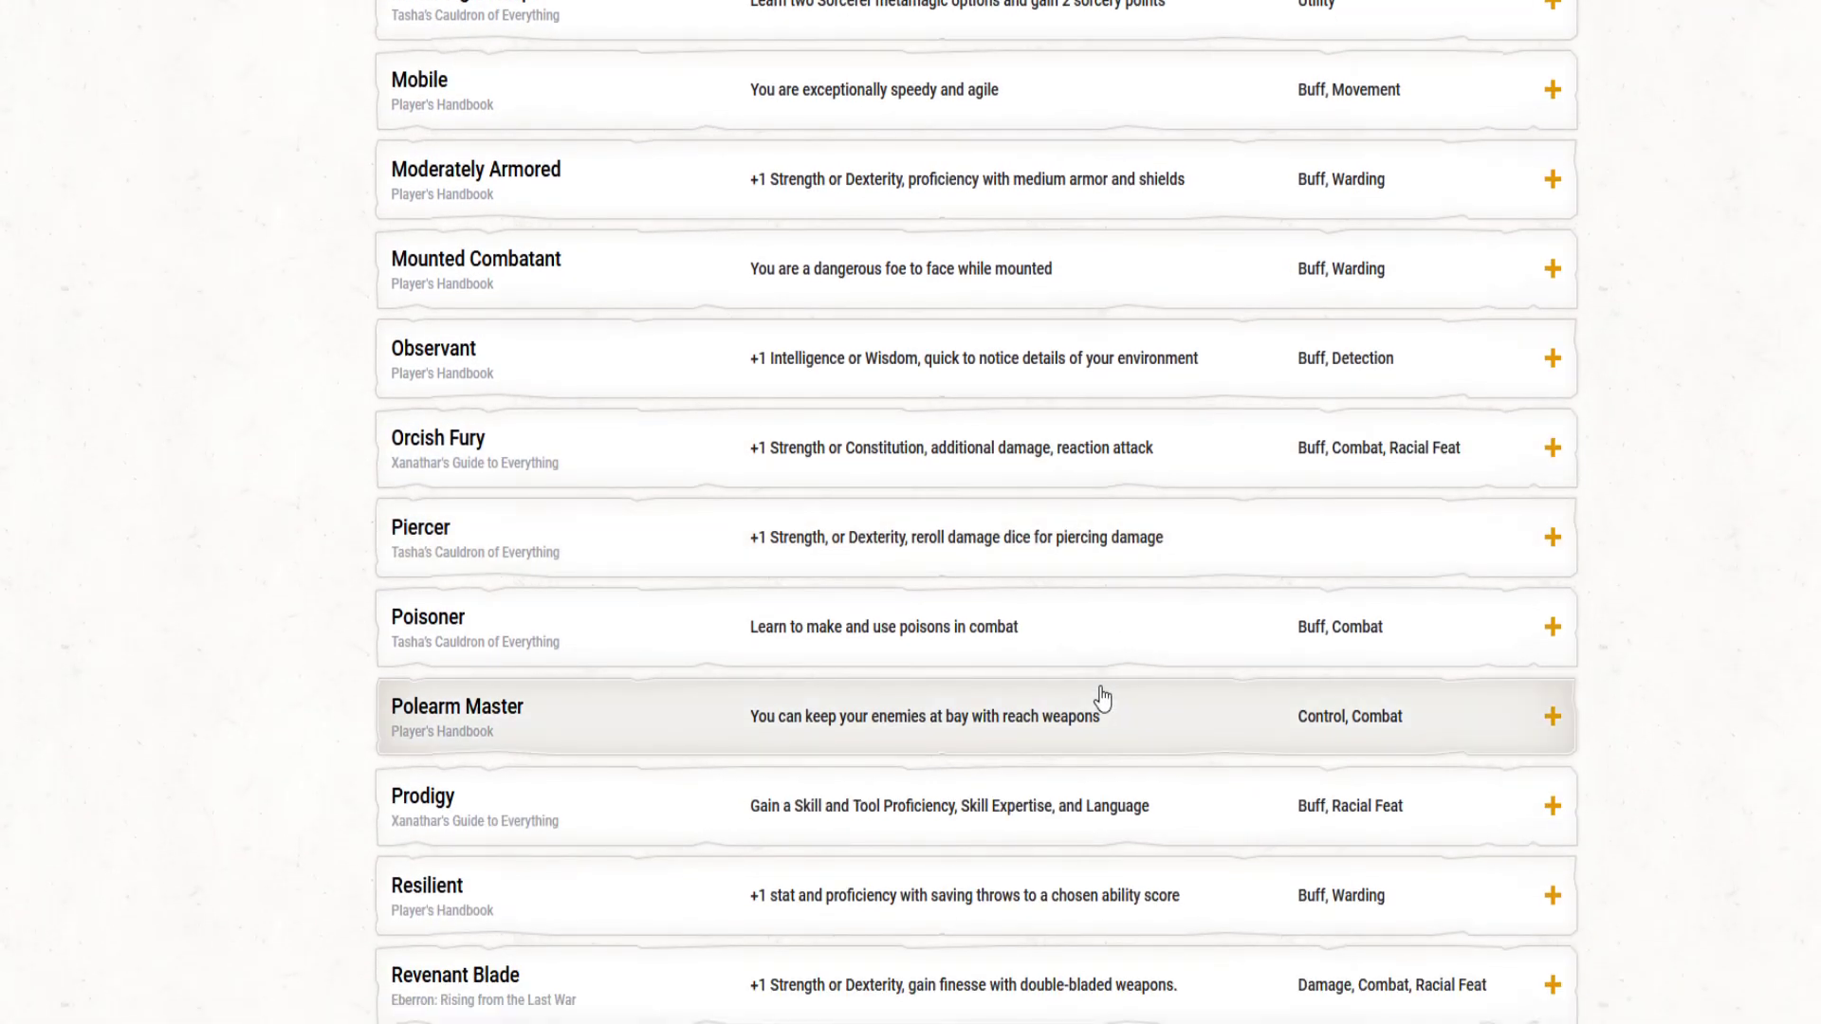
click(1551, 95)
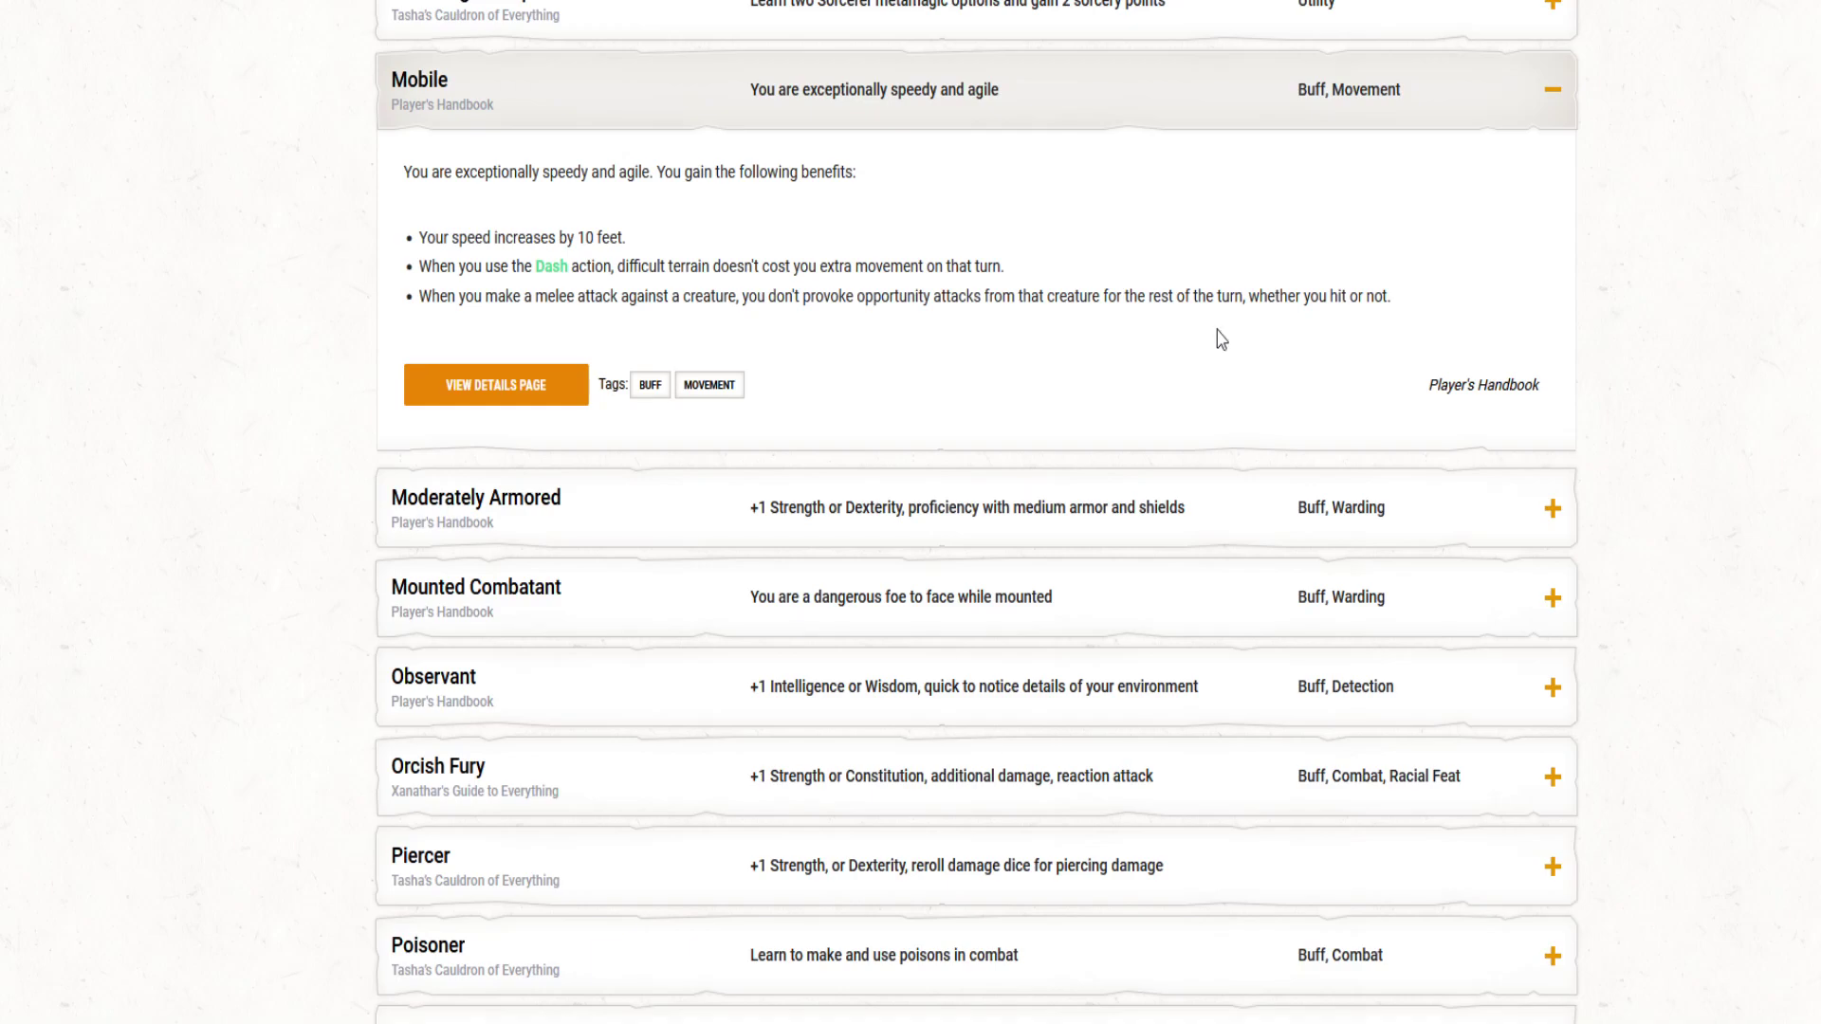
click(1551, 95)
Step: Look over the remaining feats from Prodigy through Strixhaven Initiate
scroll(1097, 581, down, 1)
scroll(1112, 561, down, 5)
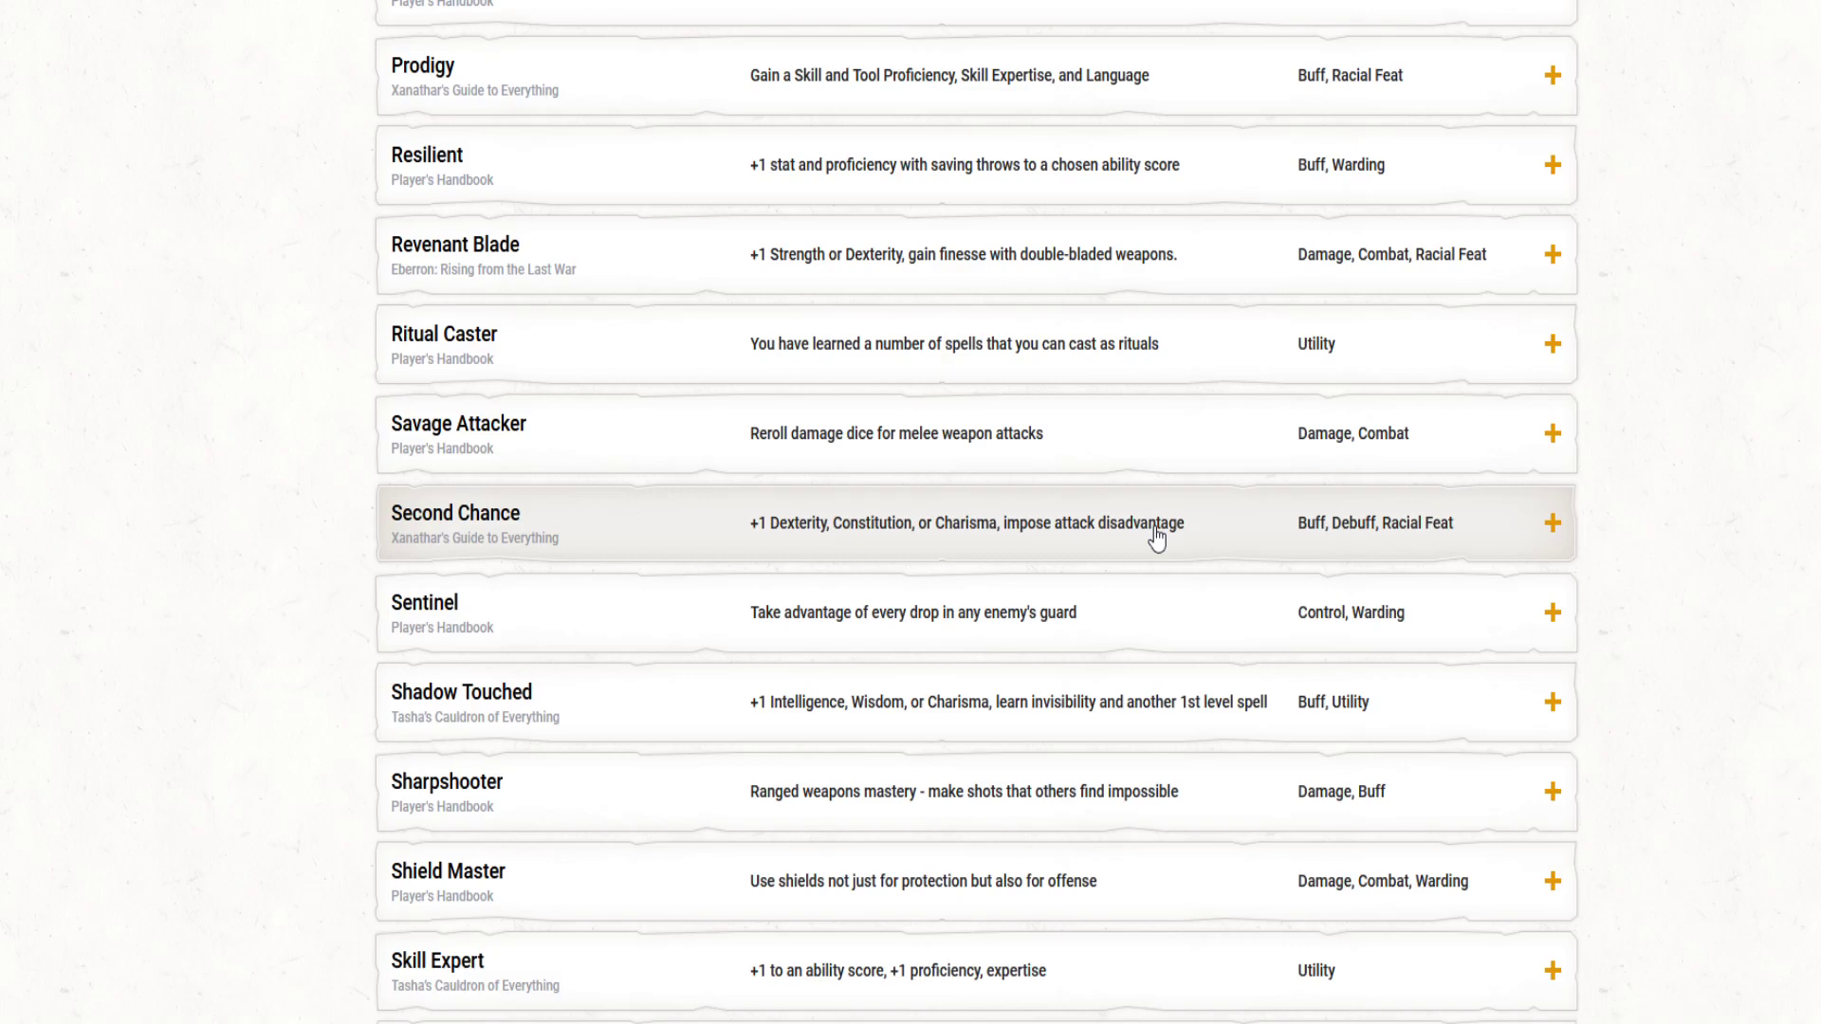
scroll(1144, 537, down, 5)
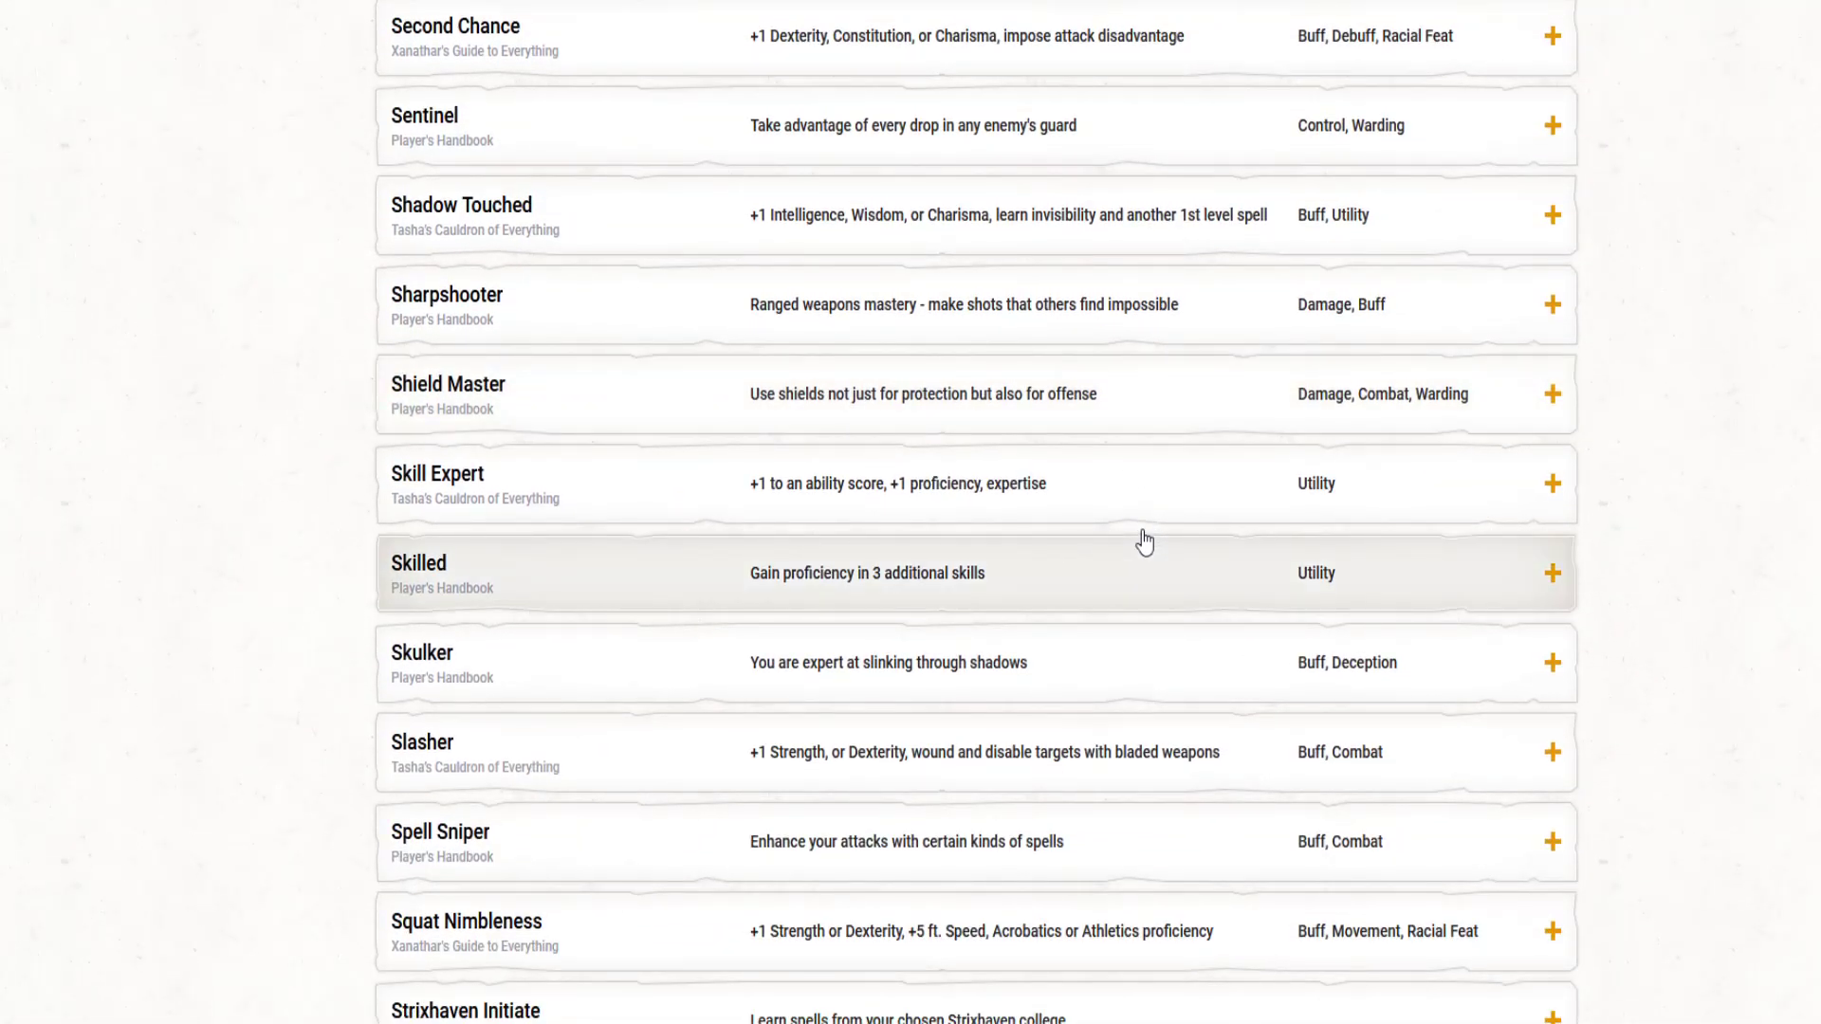
Step: Look through the feats list to its last entries, collapse the Actor feat's details and open those of Chef
scroll(1144, 540, down, 3)
scroll(1145, 541, down, 4)
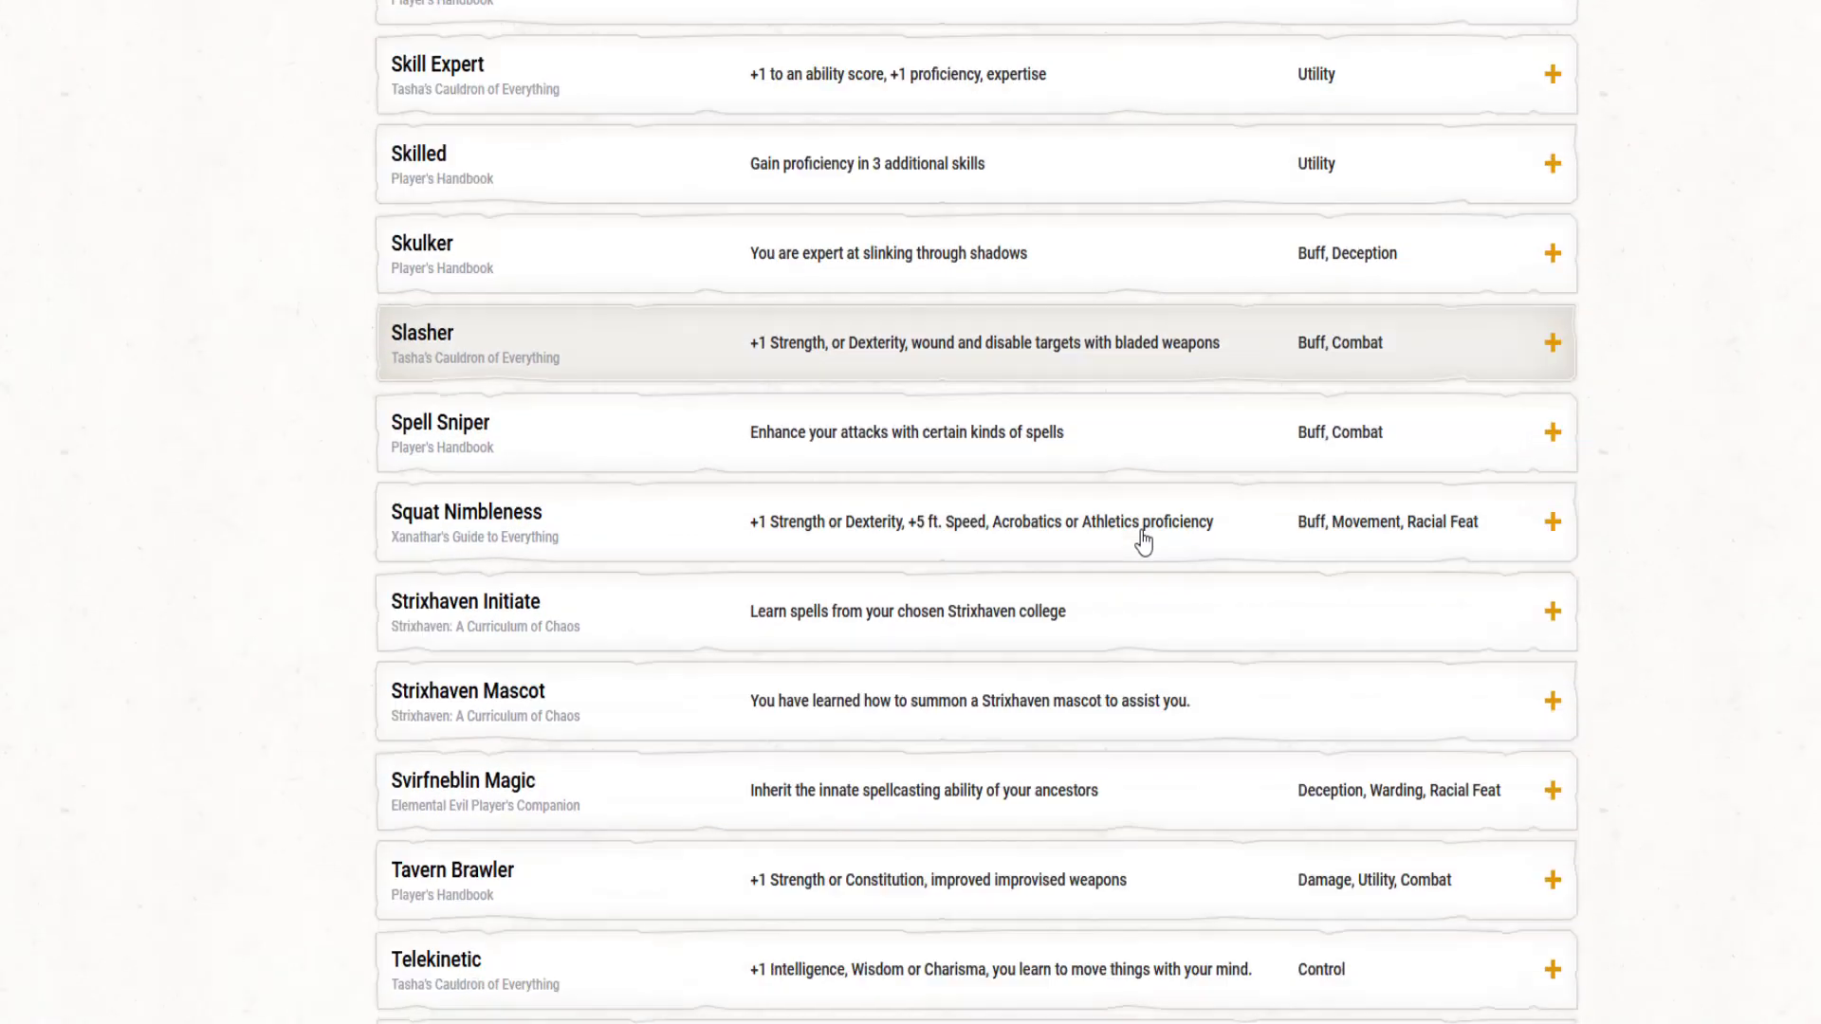
scroll(1144, 541, down, 1)
scroll(1141, 542, down, 4)
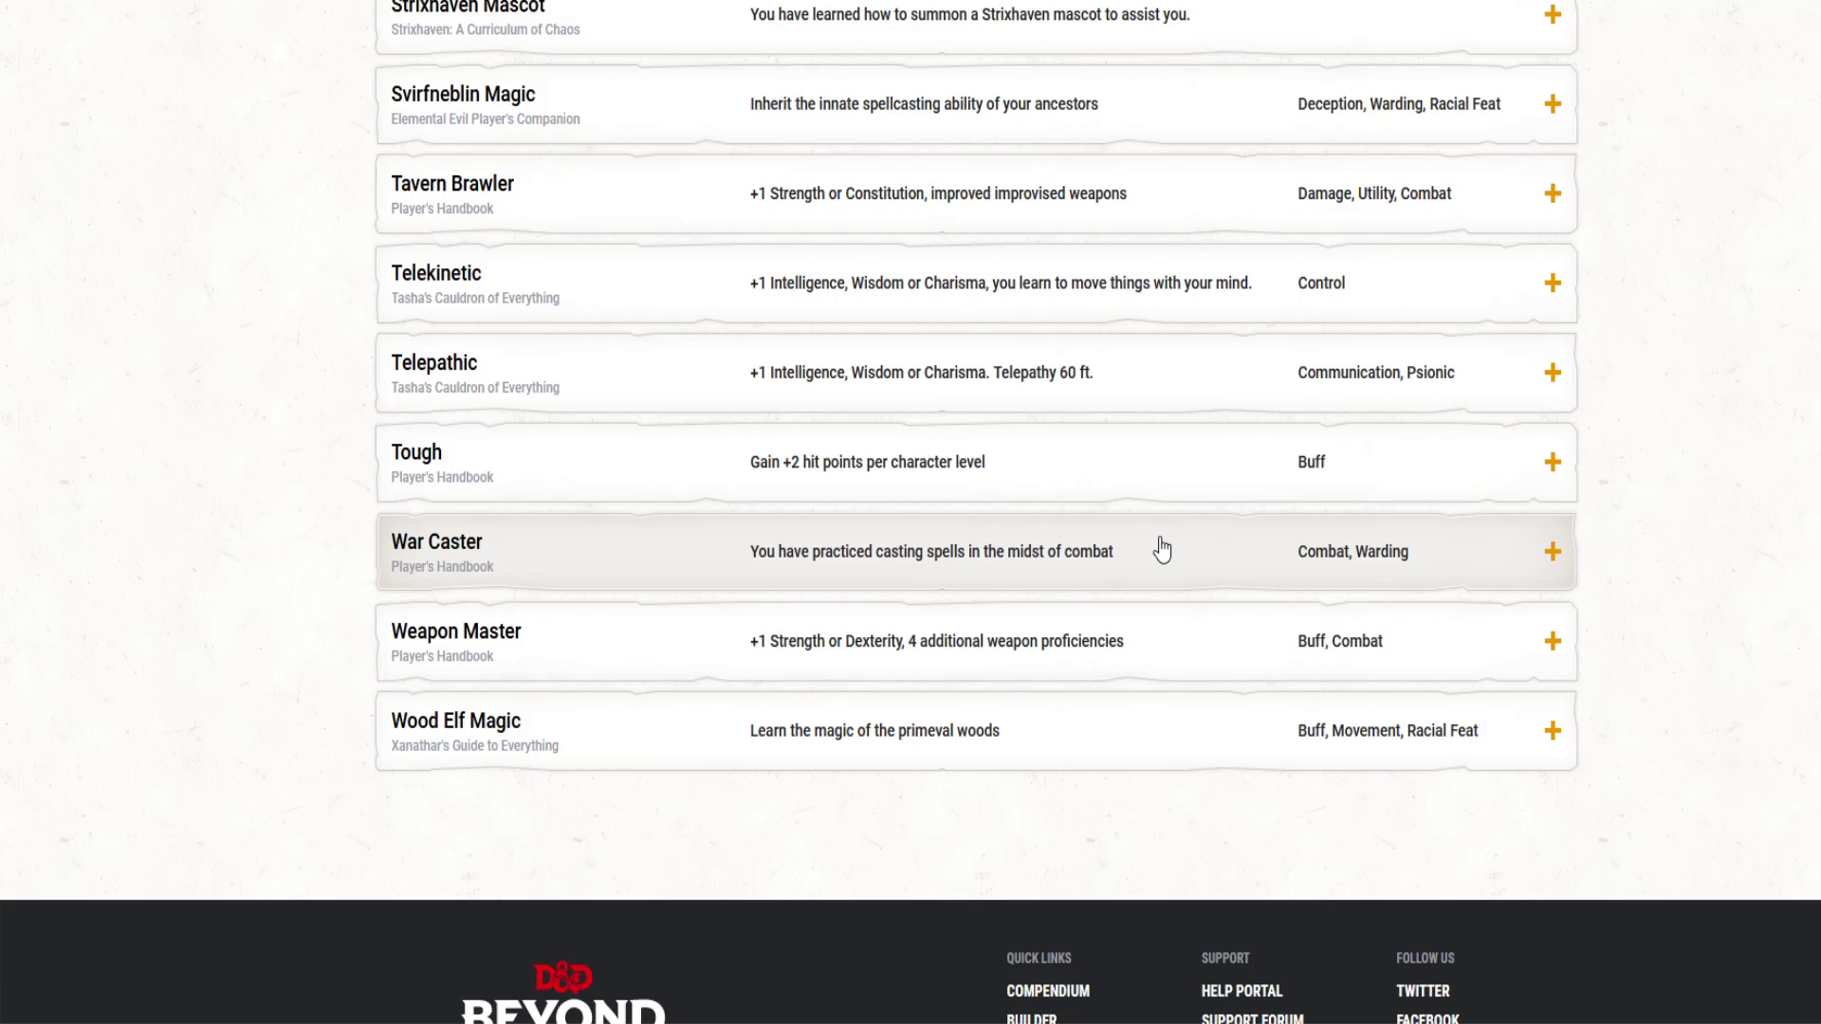
scroll(1674, 396, up, 8)
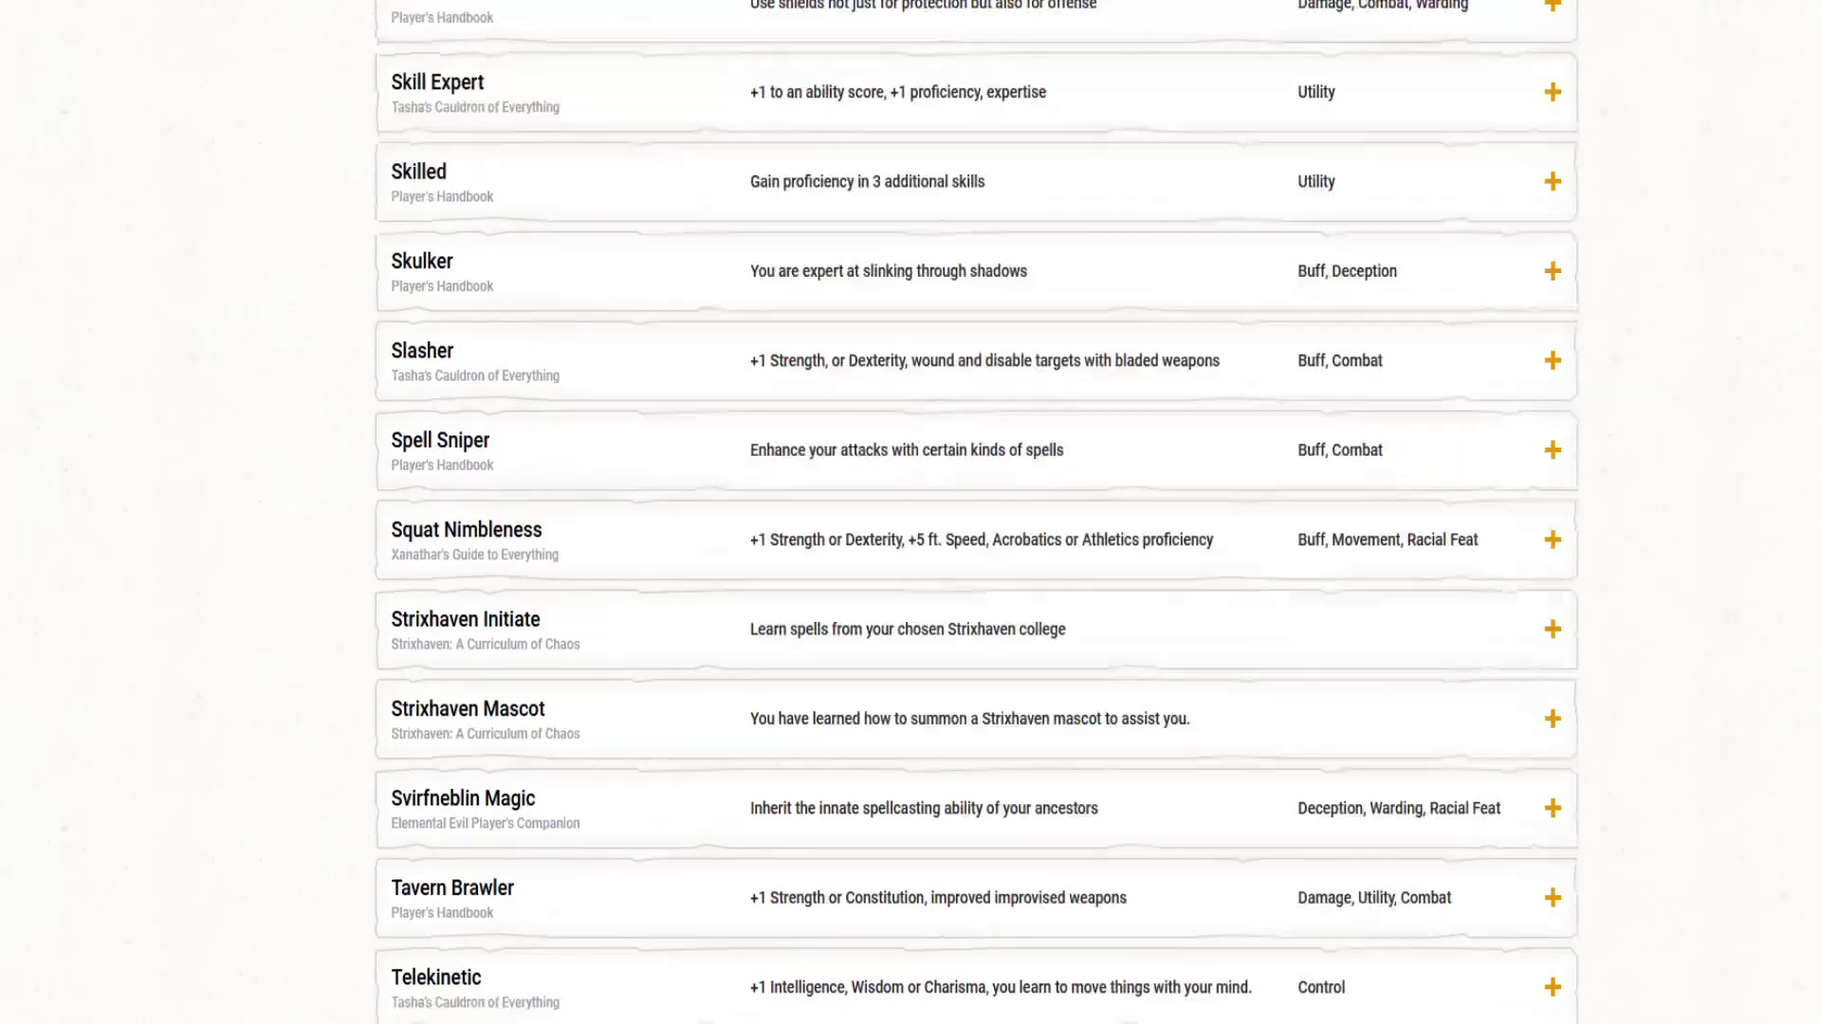
scroll(1745, 408, up, 20)
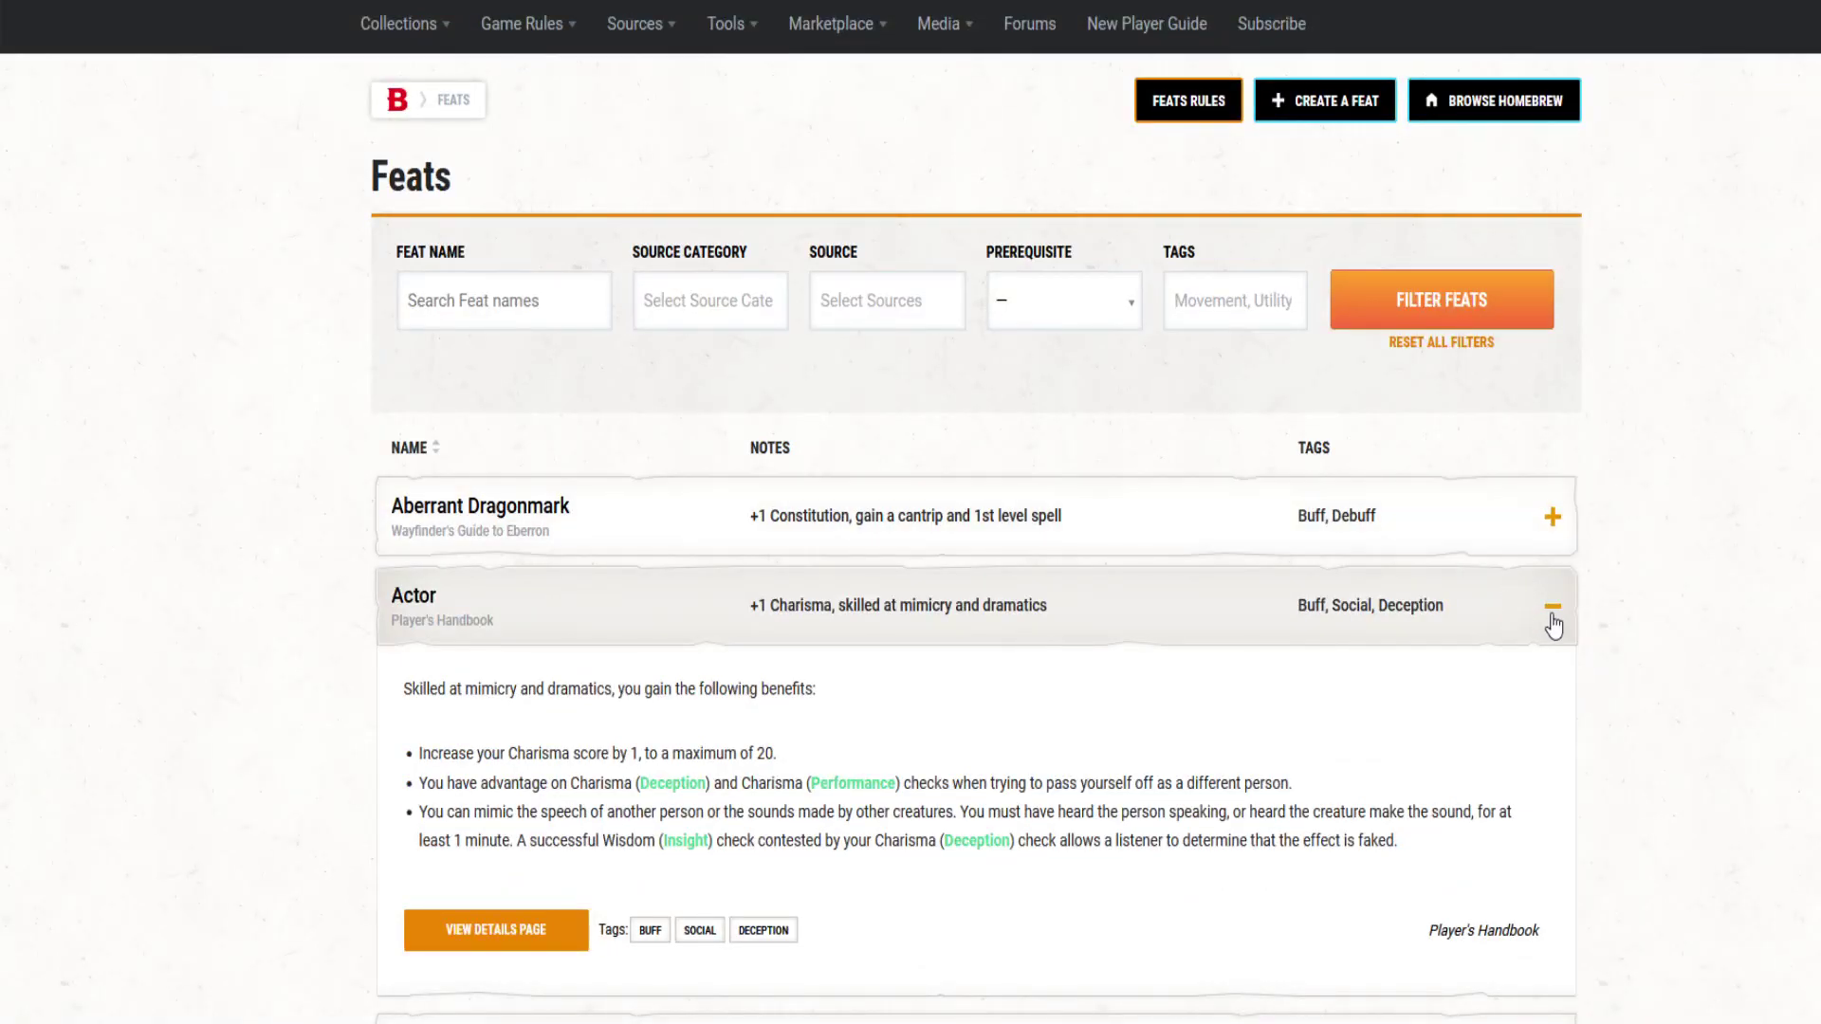
click(1553, 606)
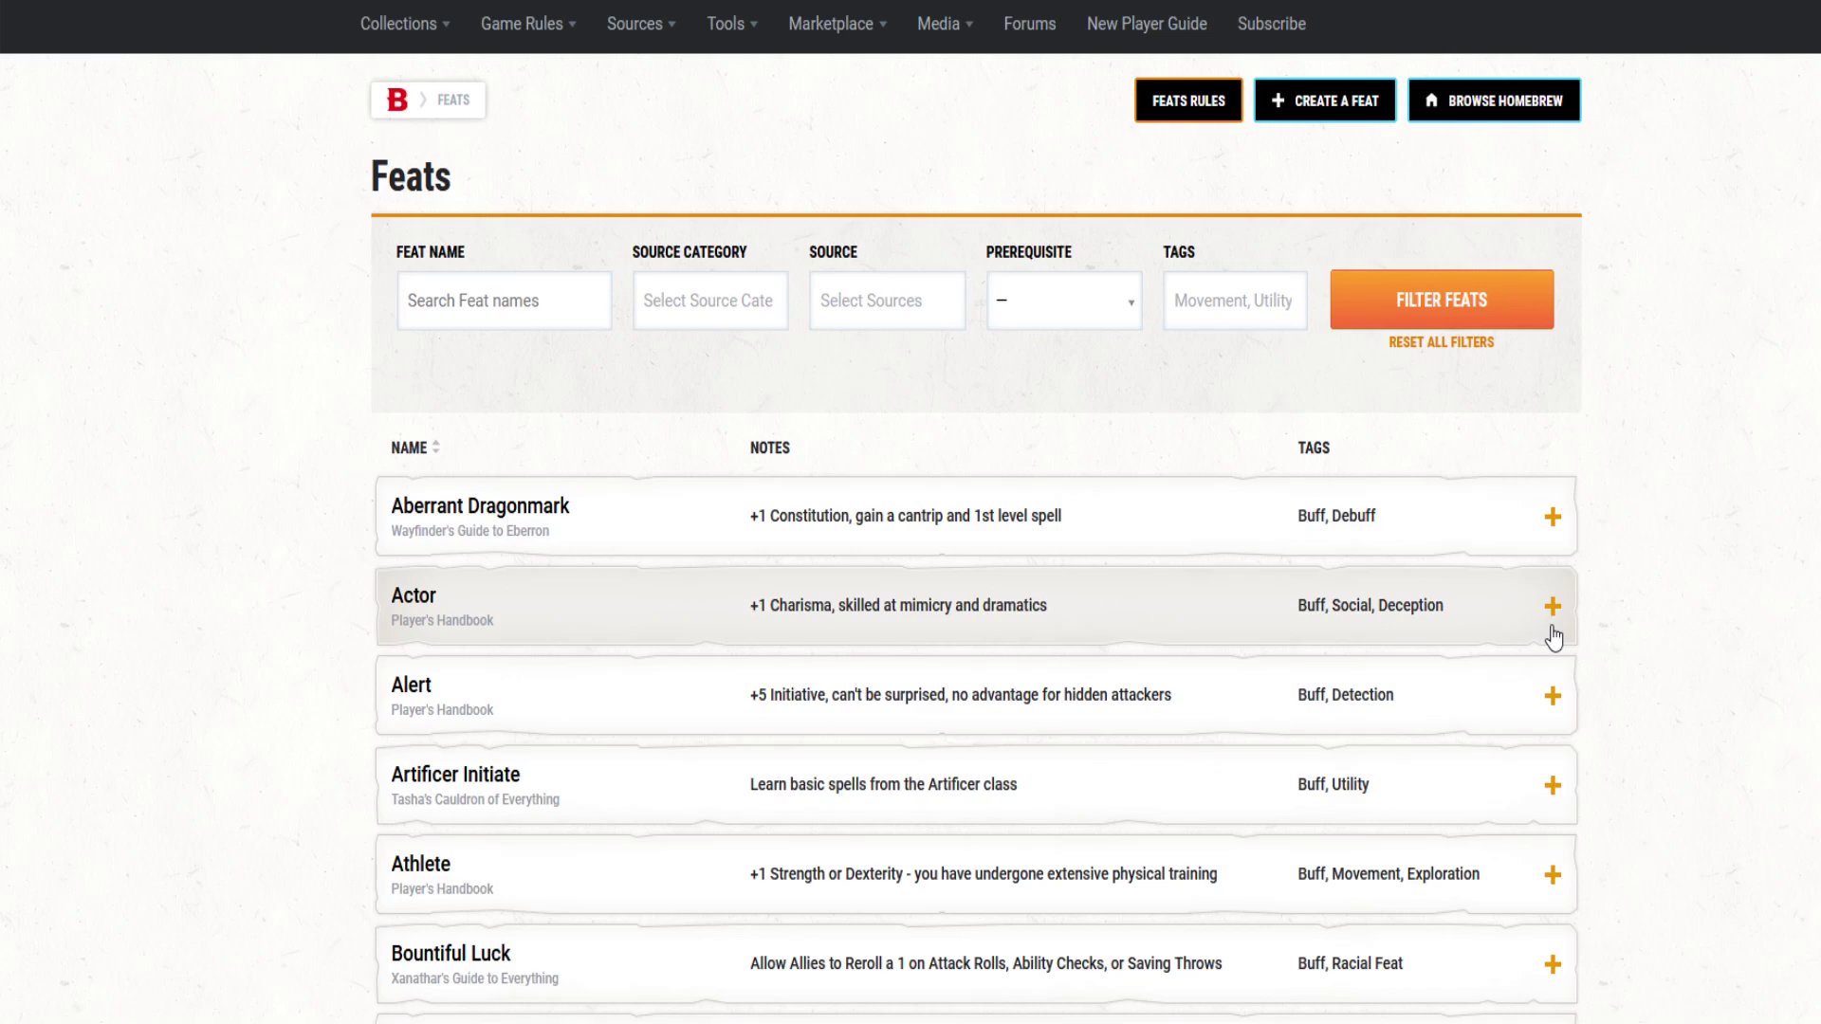
scroll(1272, 744, down, 5)
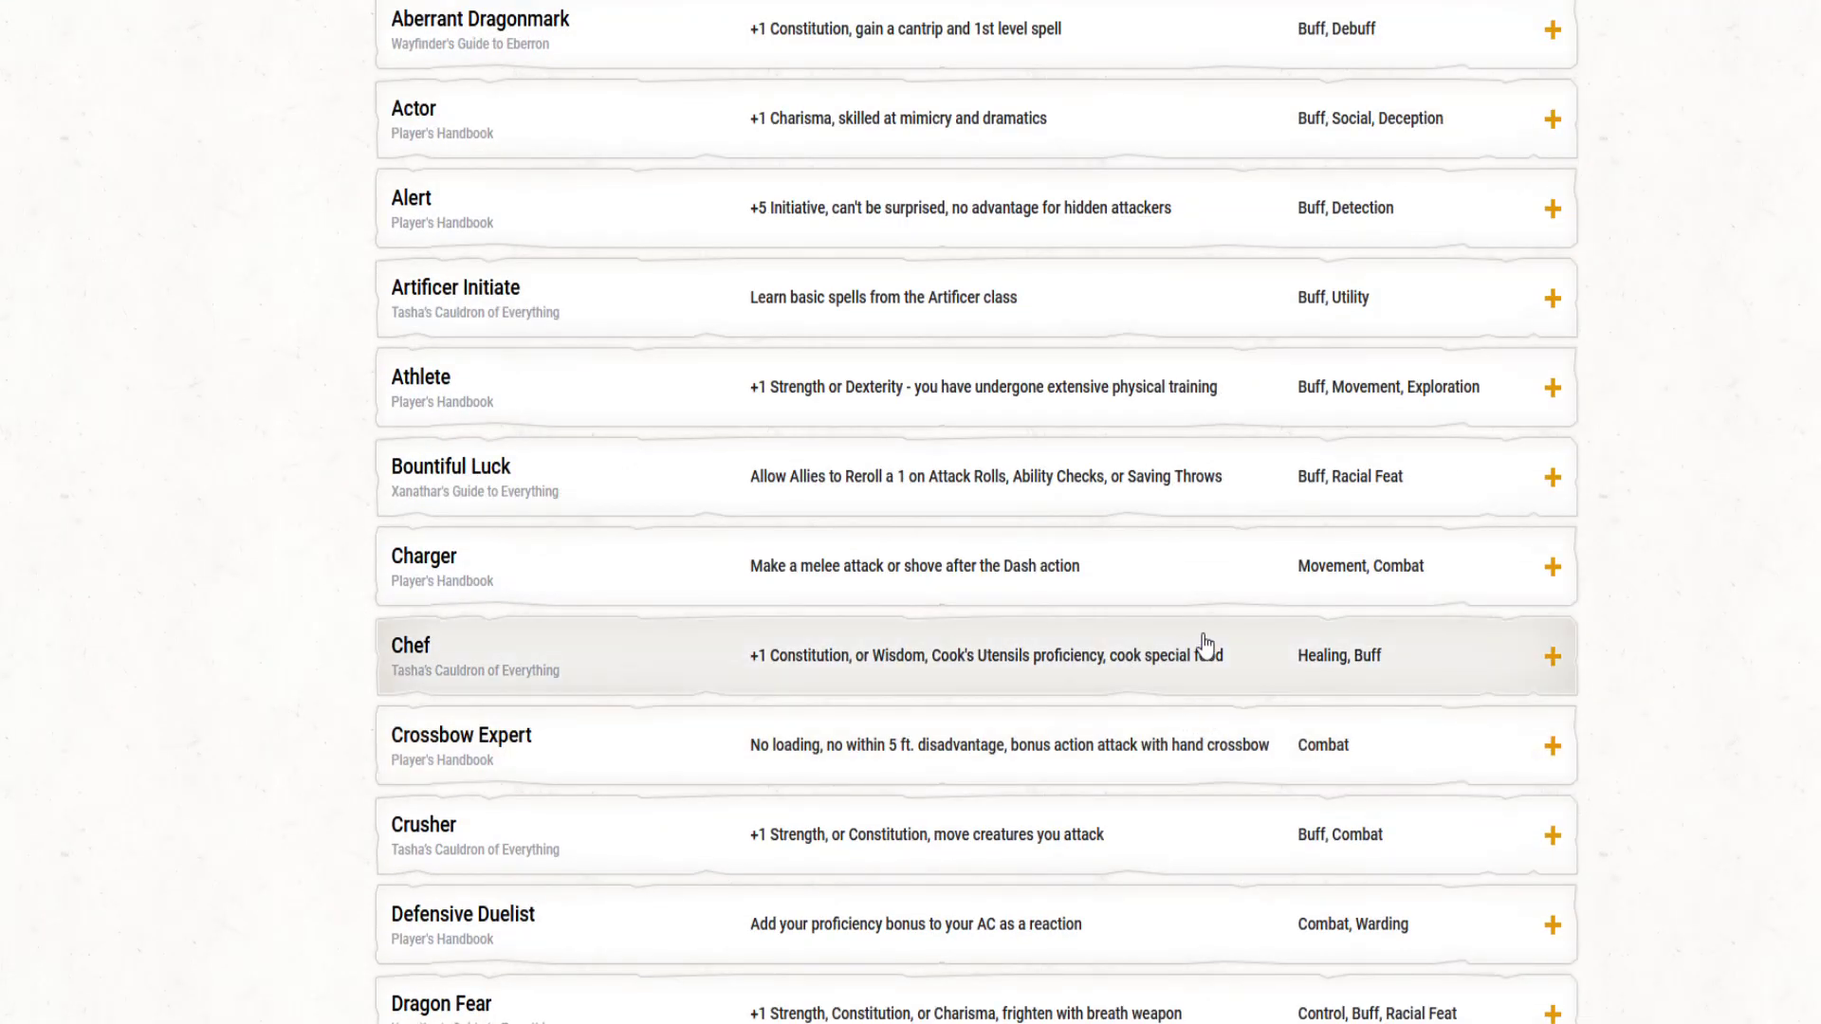
click(1553, 656)
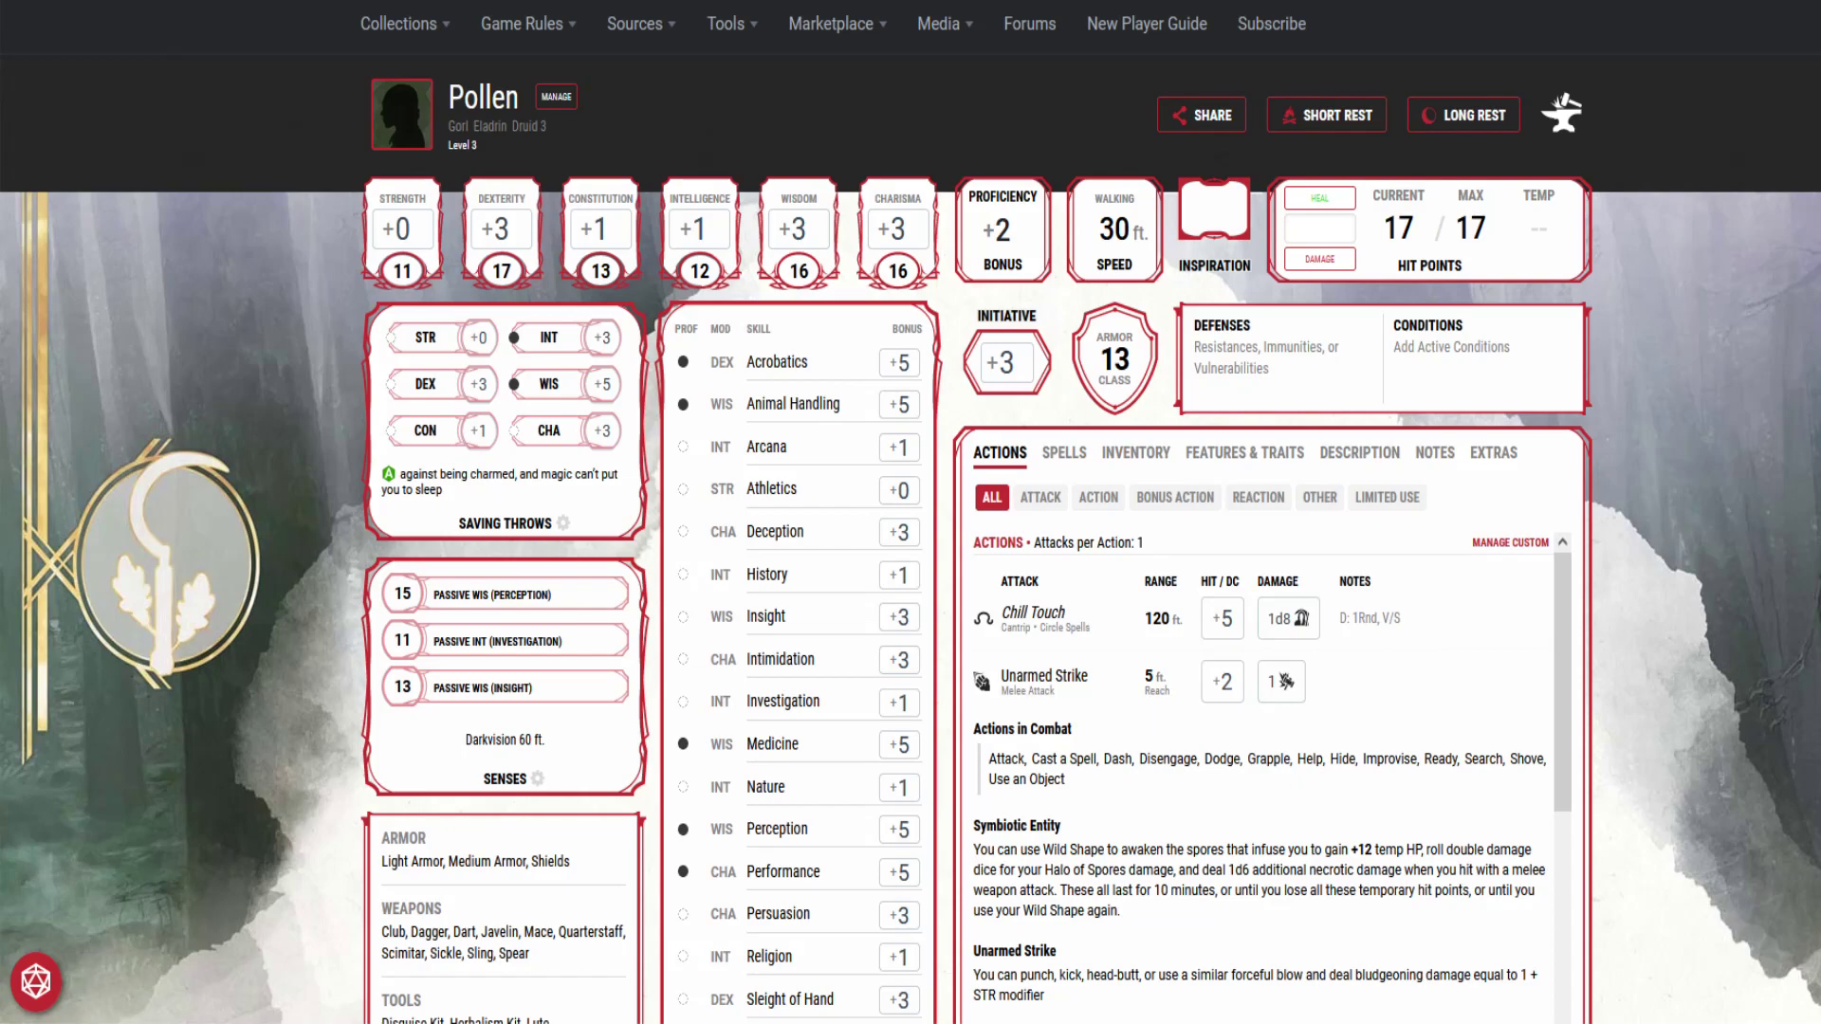
Step: Open the character in the Character Builder, visit its What's Next section and return to the character sheet
click(1555, 131)
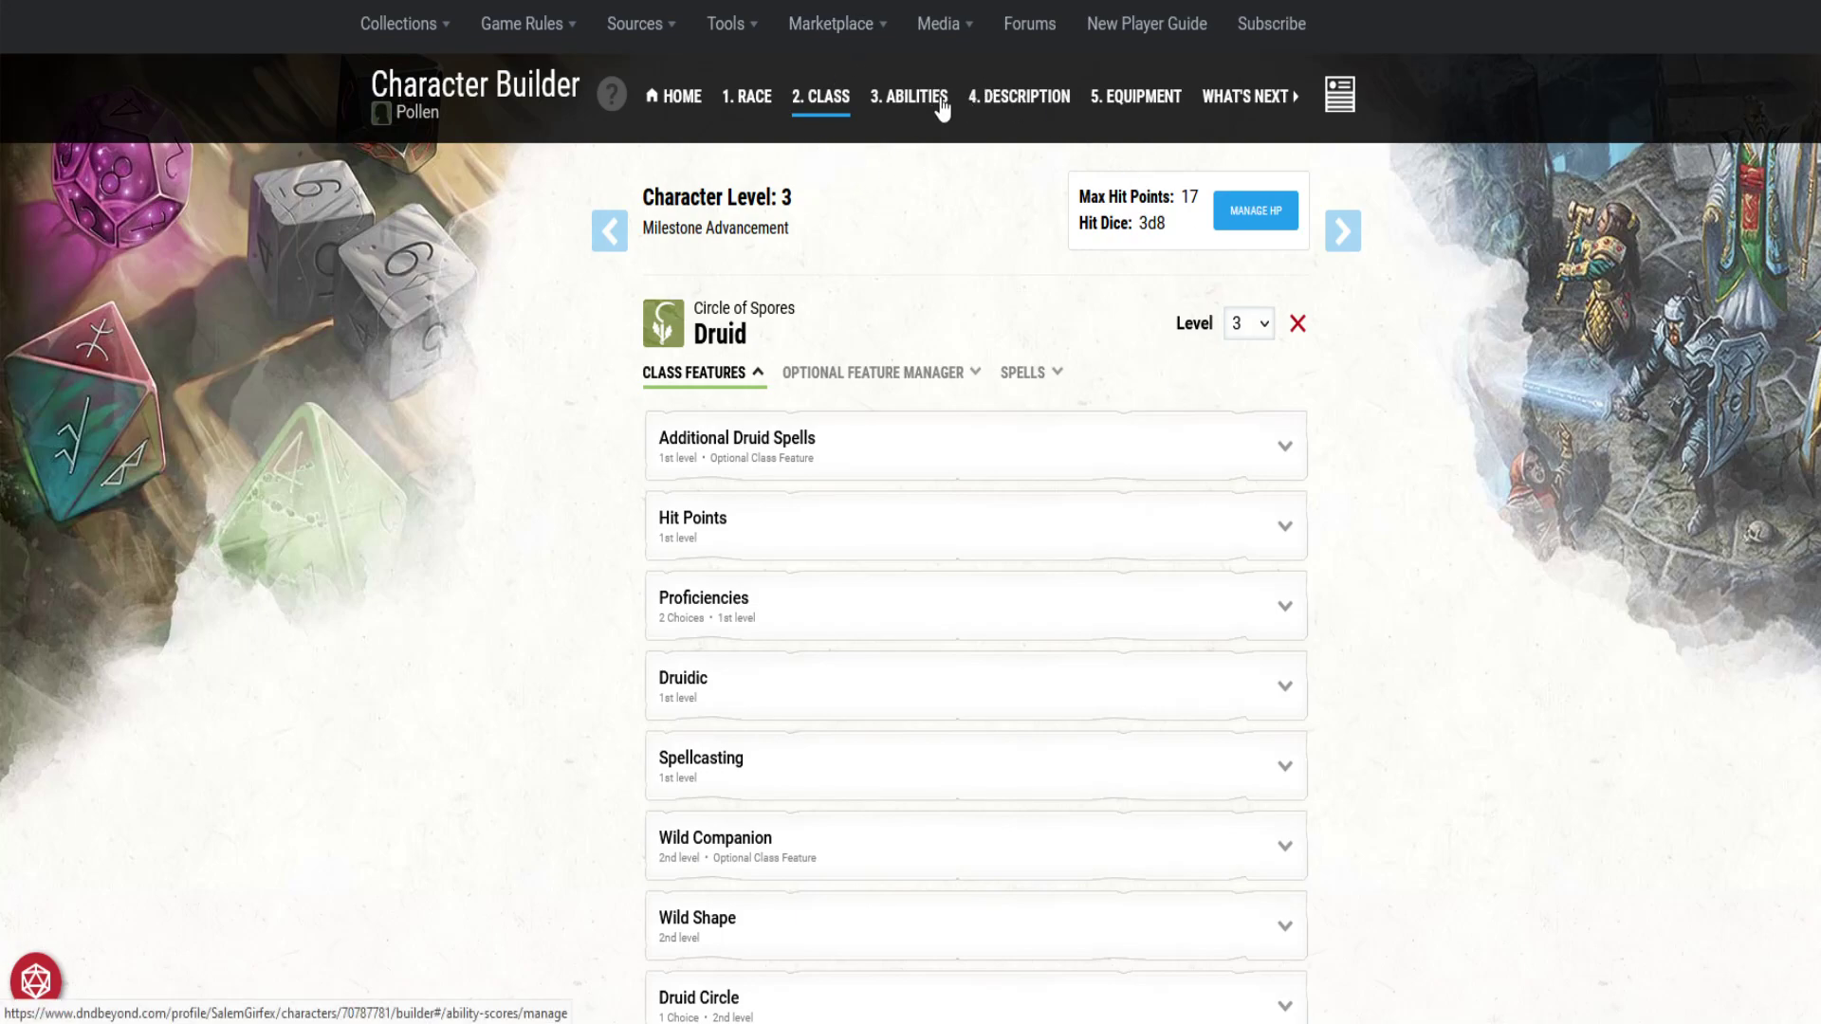
click(1251, 95)
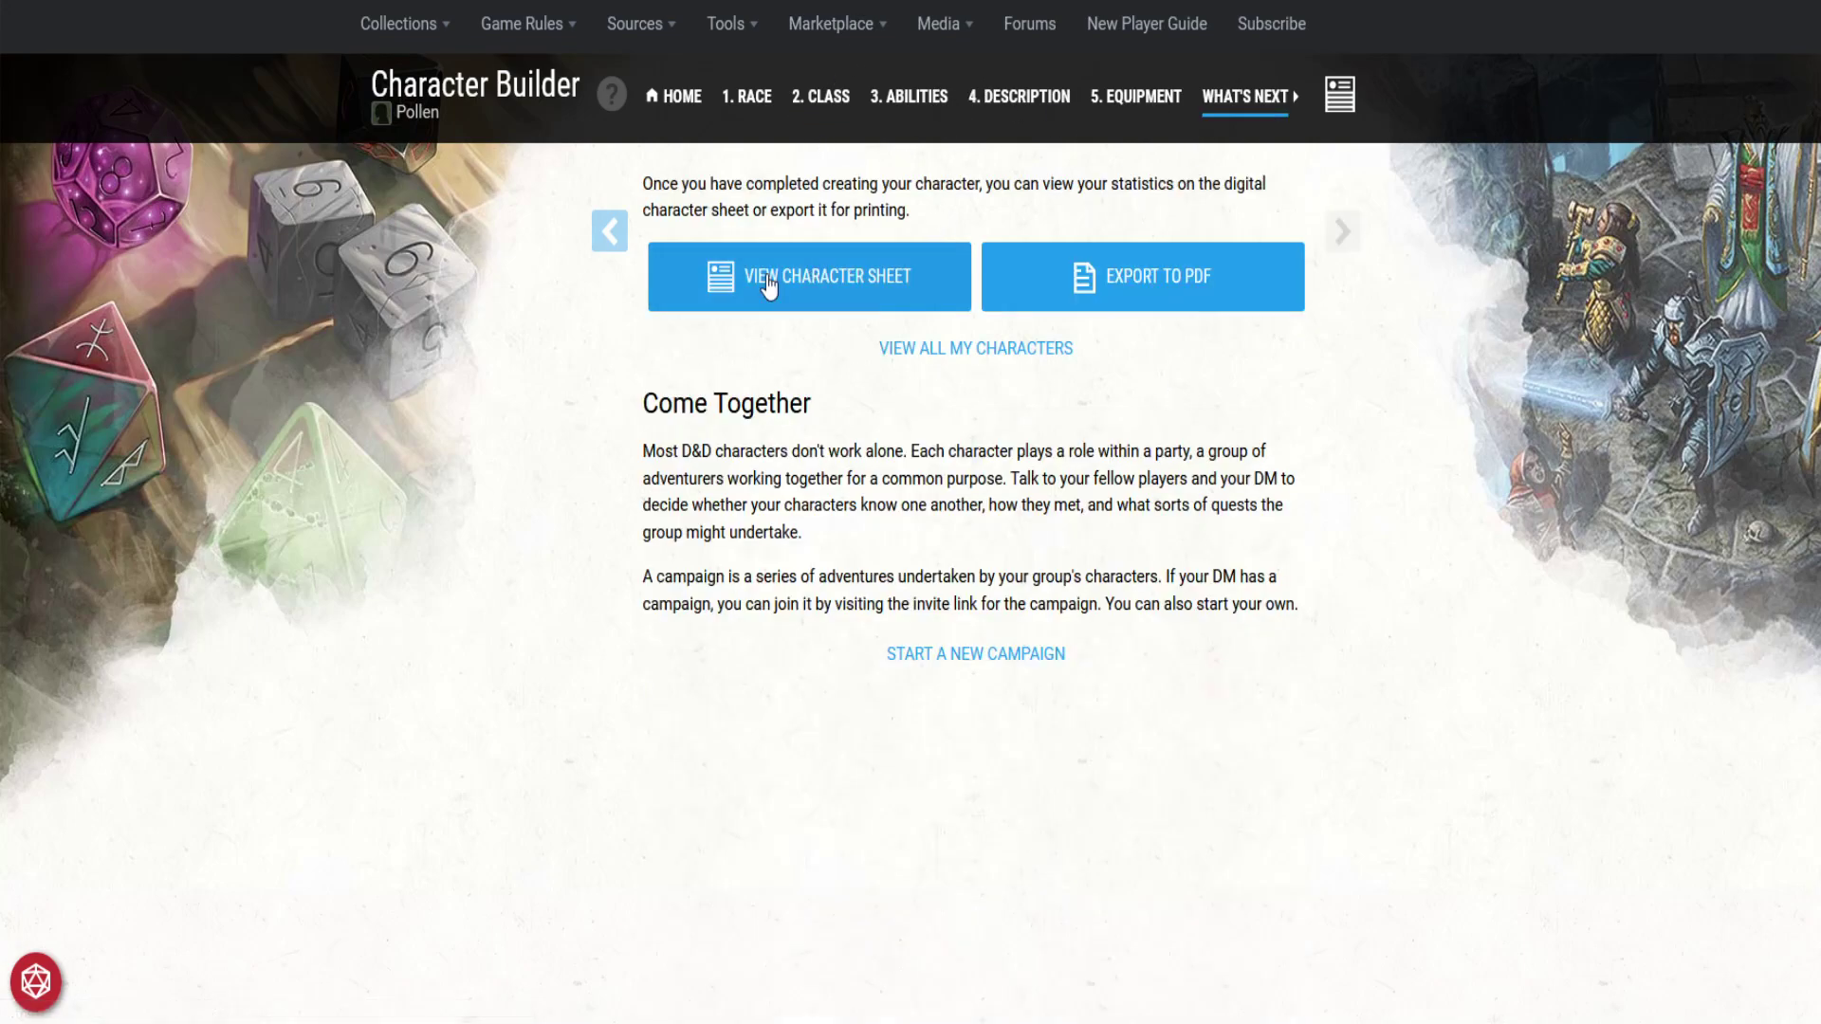
click(817, 275)
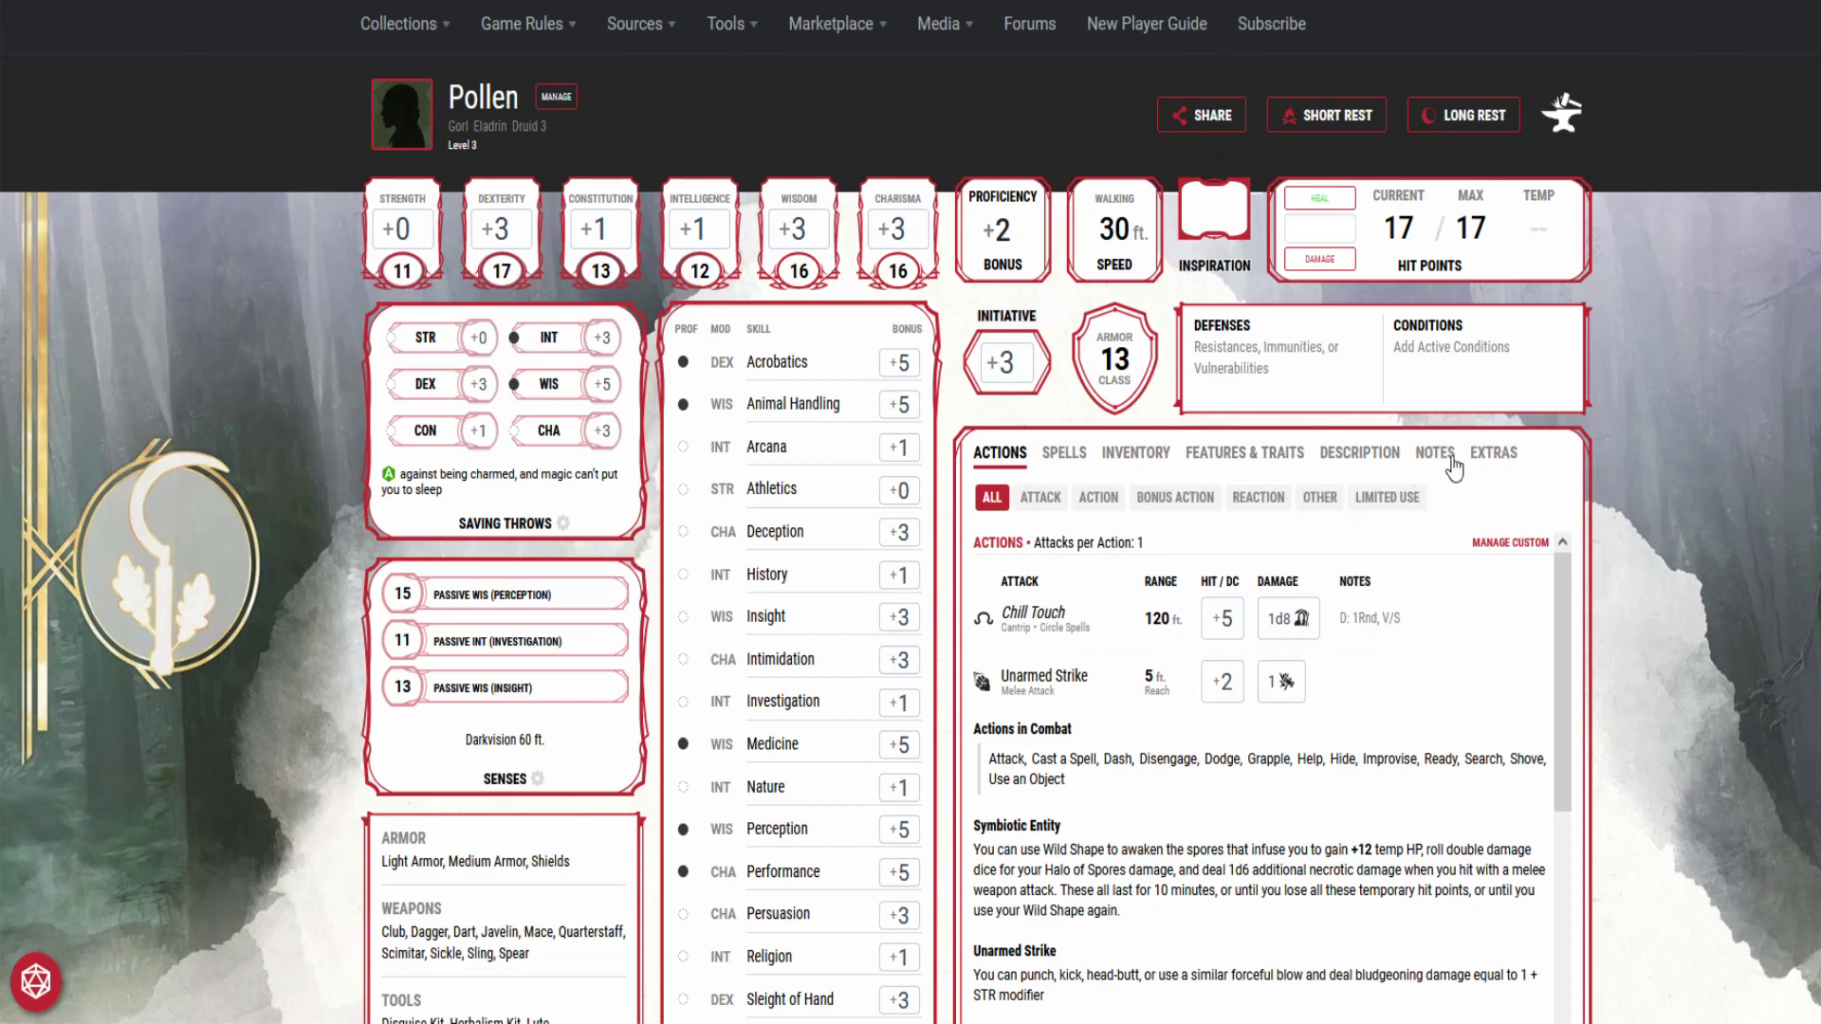
Step: Open feat management from the feats section of the character sheet and add the Chef feat
click(1235, 459)
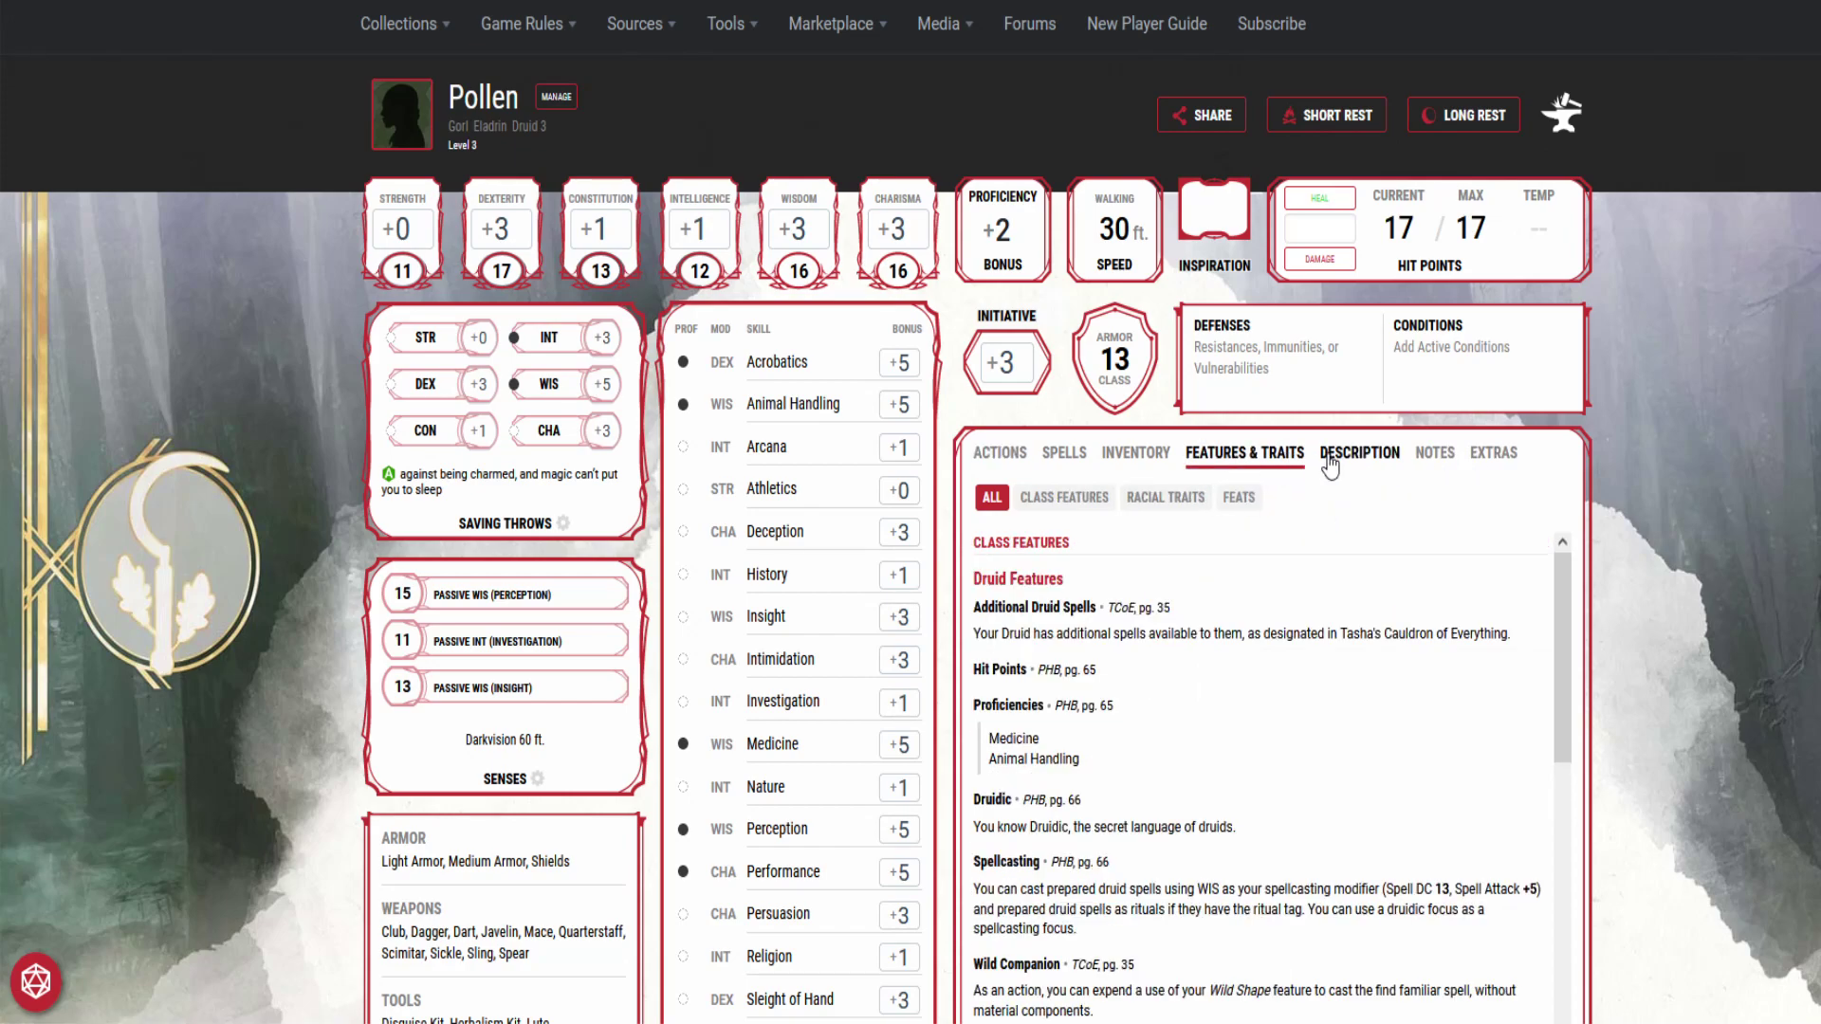
click(1239, 497)
click(1255, 582)
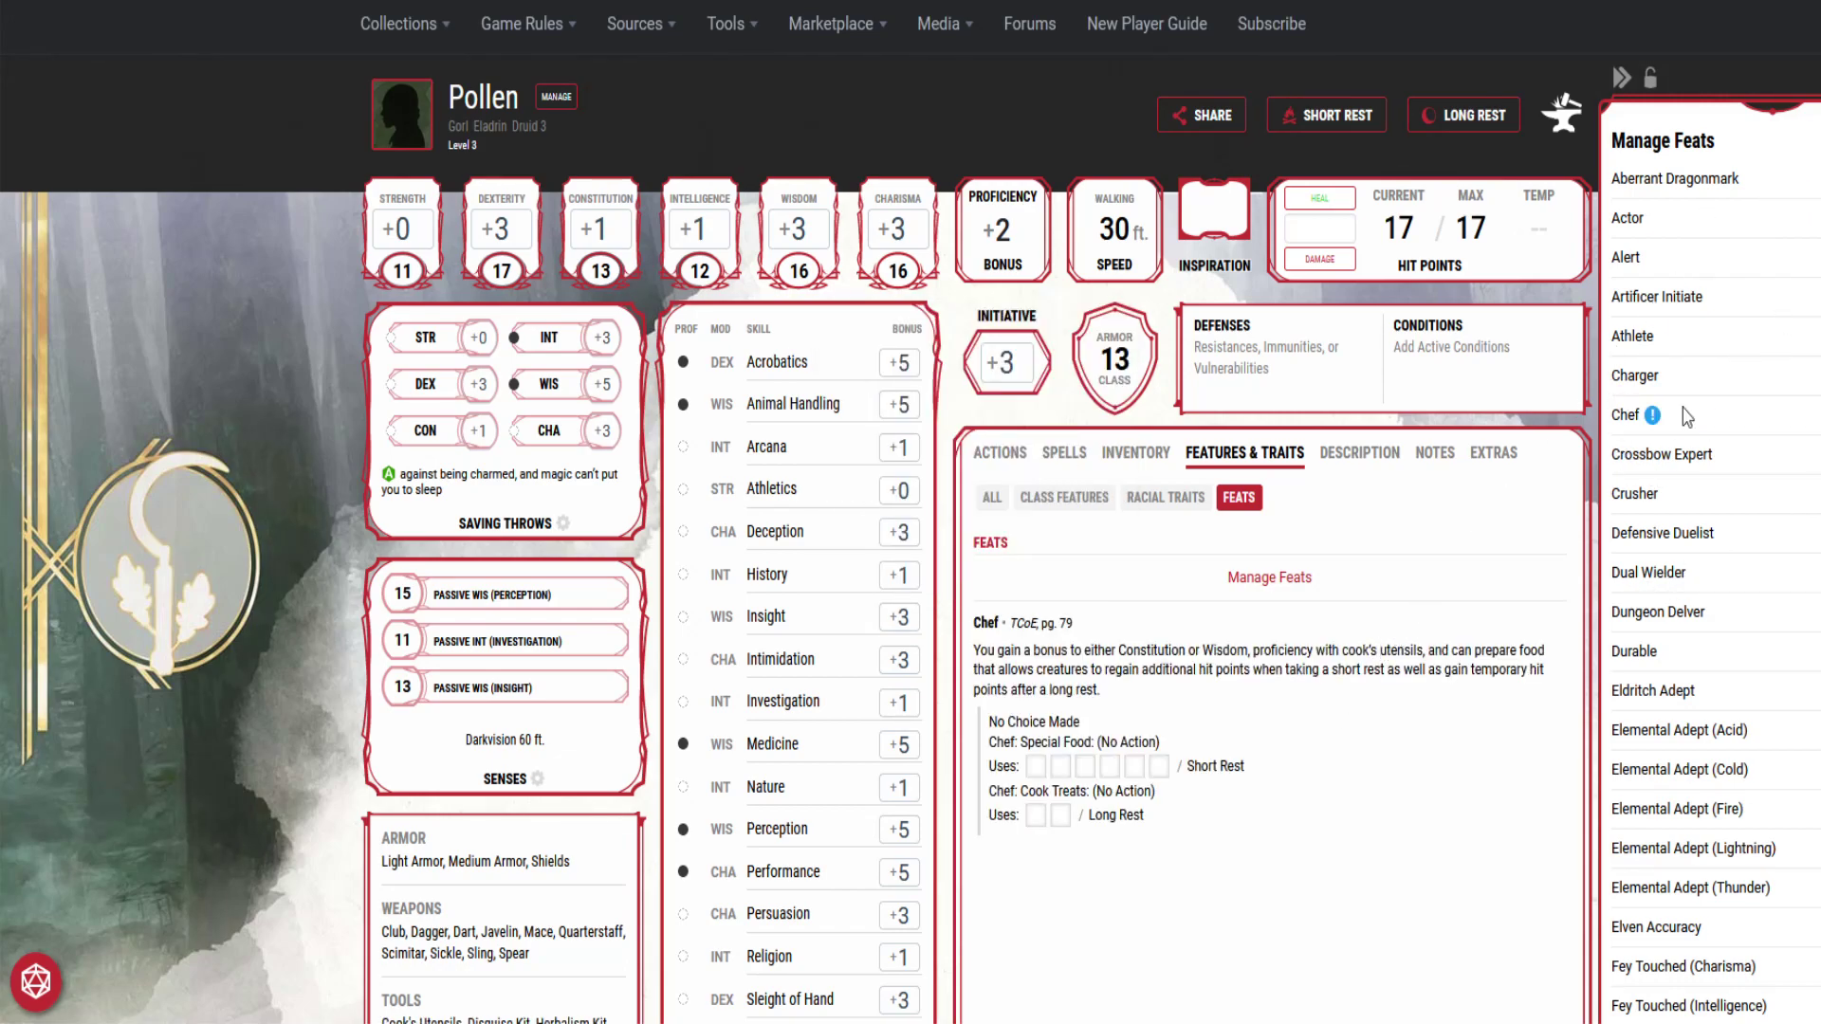
Step: Check the character's extras, look through the feats available in feat management and close it
click(1506, 462)
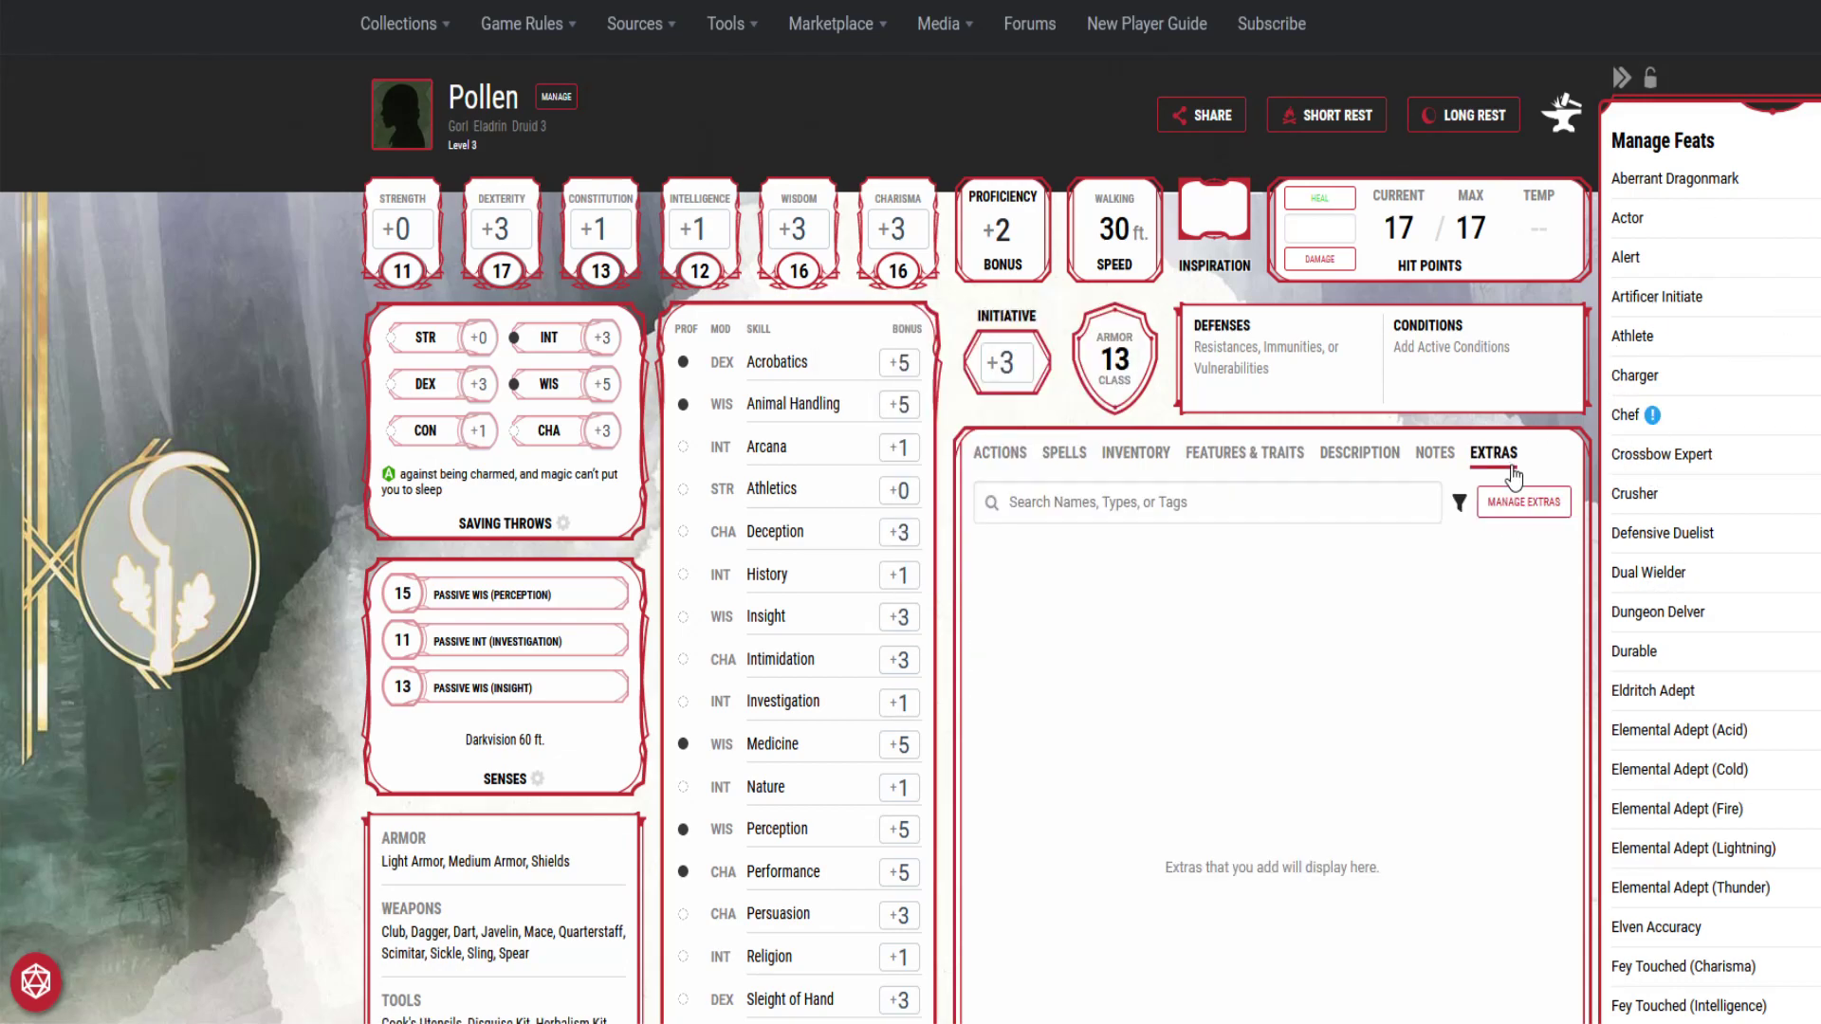
click(1251, 455)
click(1239, 497)
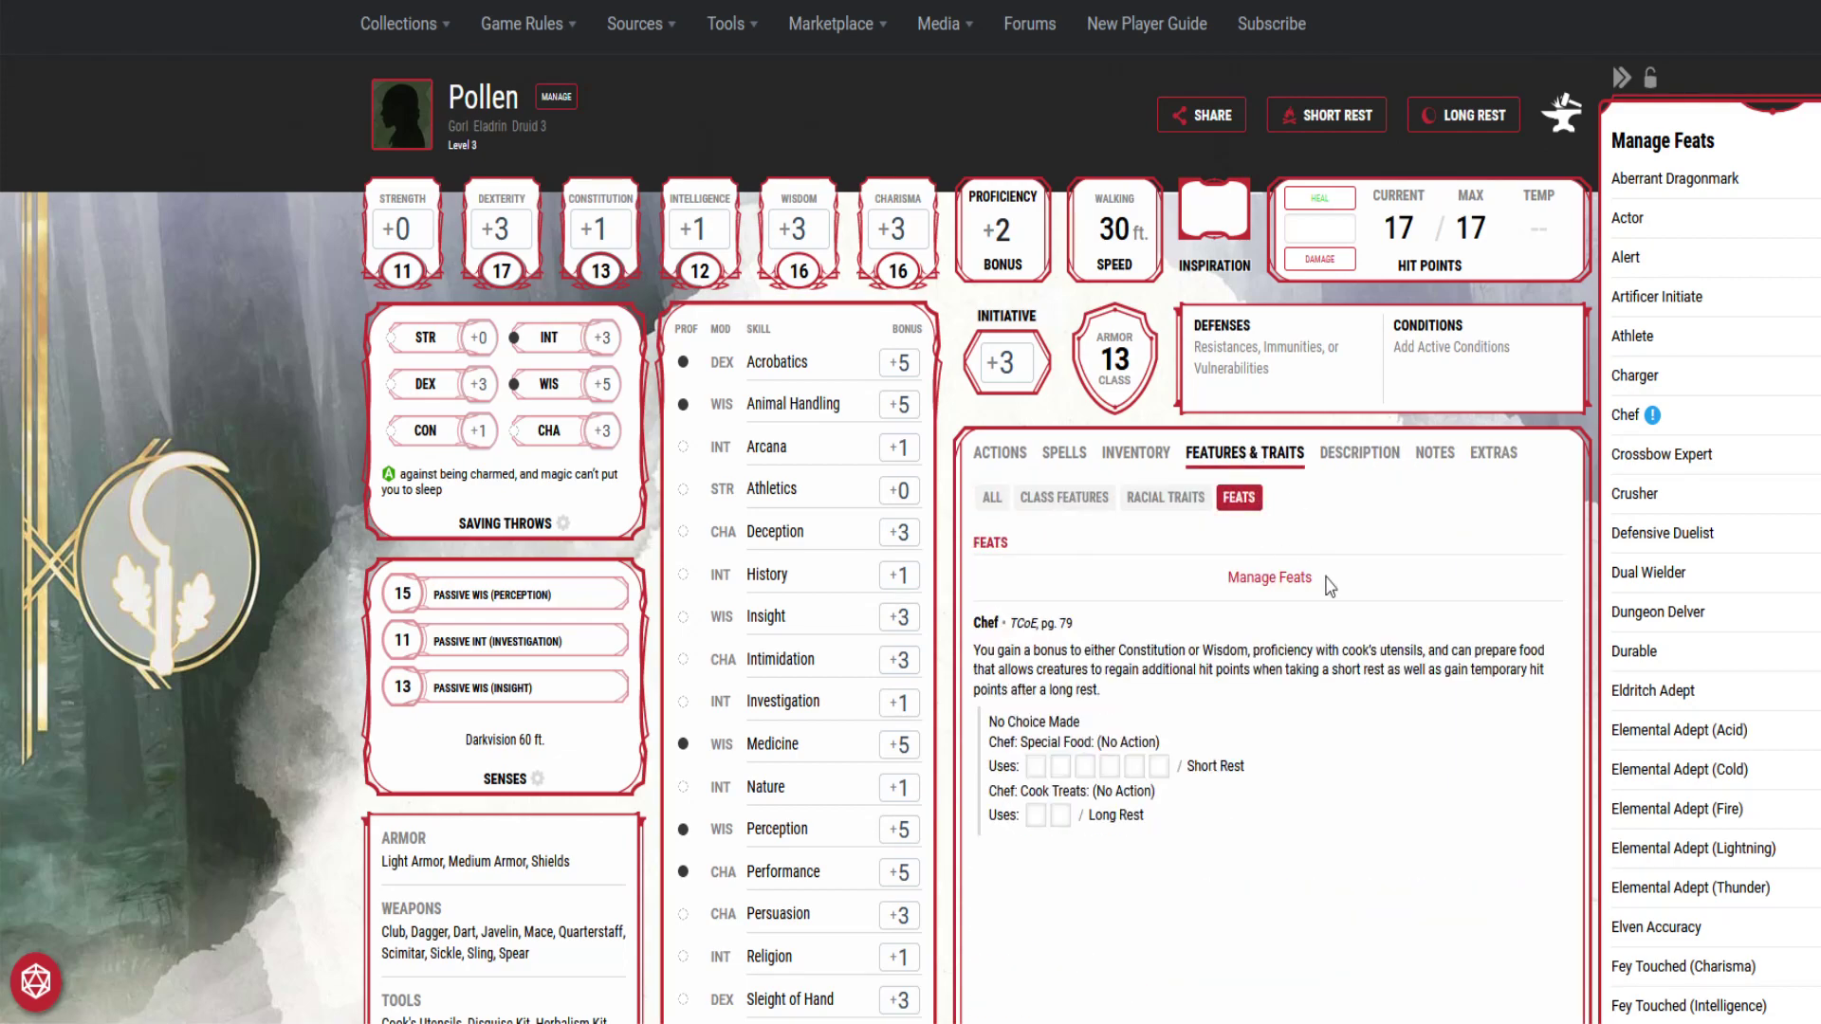
scroll(1731, 635, down, 3)
scroll(1731, 635, down, 20)
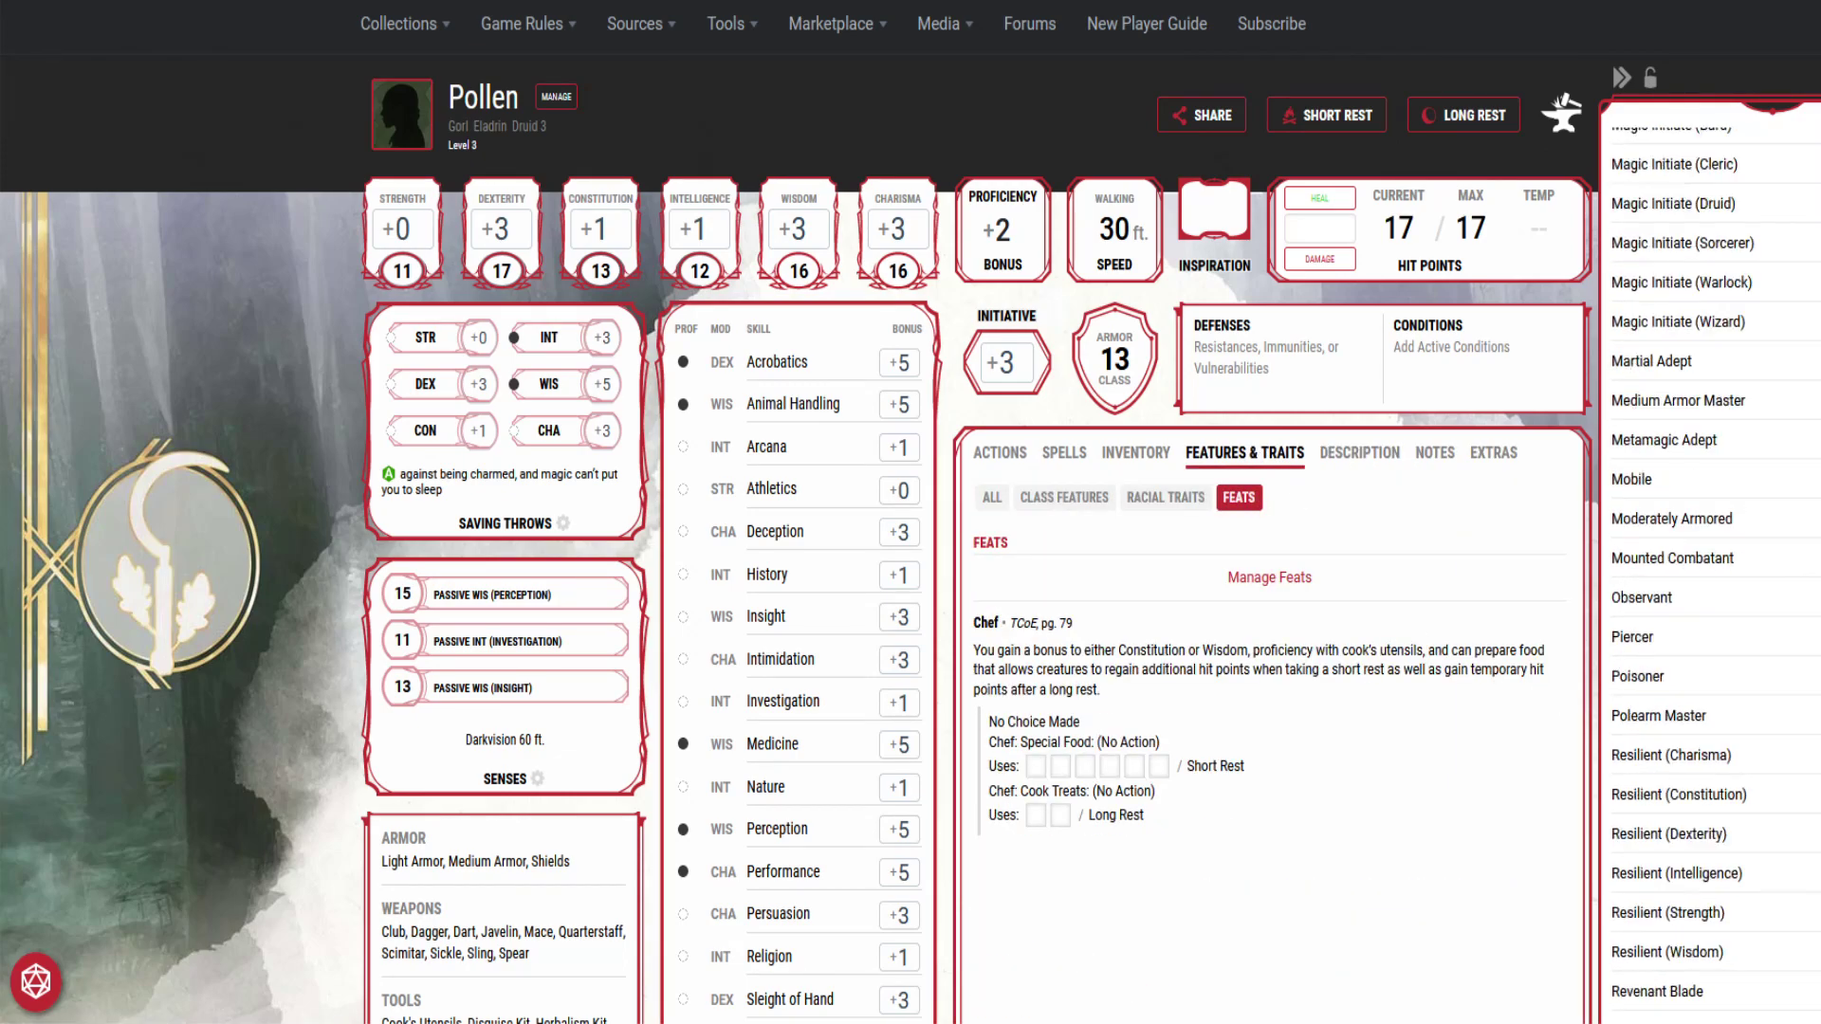
scroll(1730, 569, up, 20)
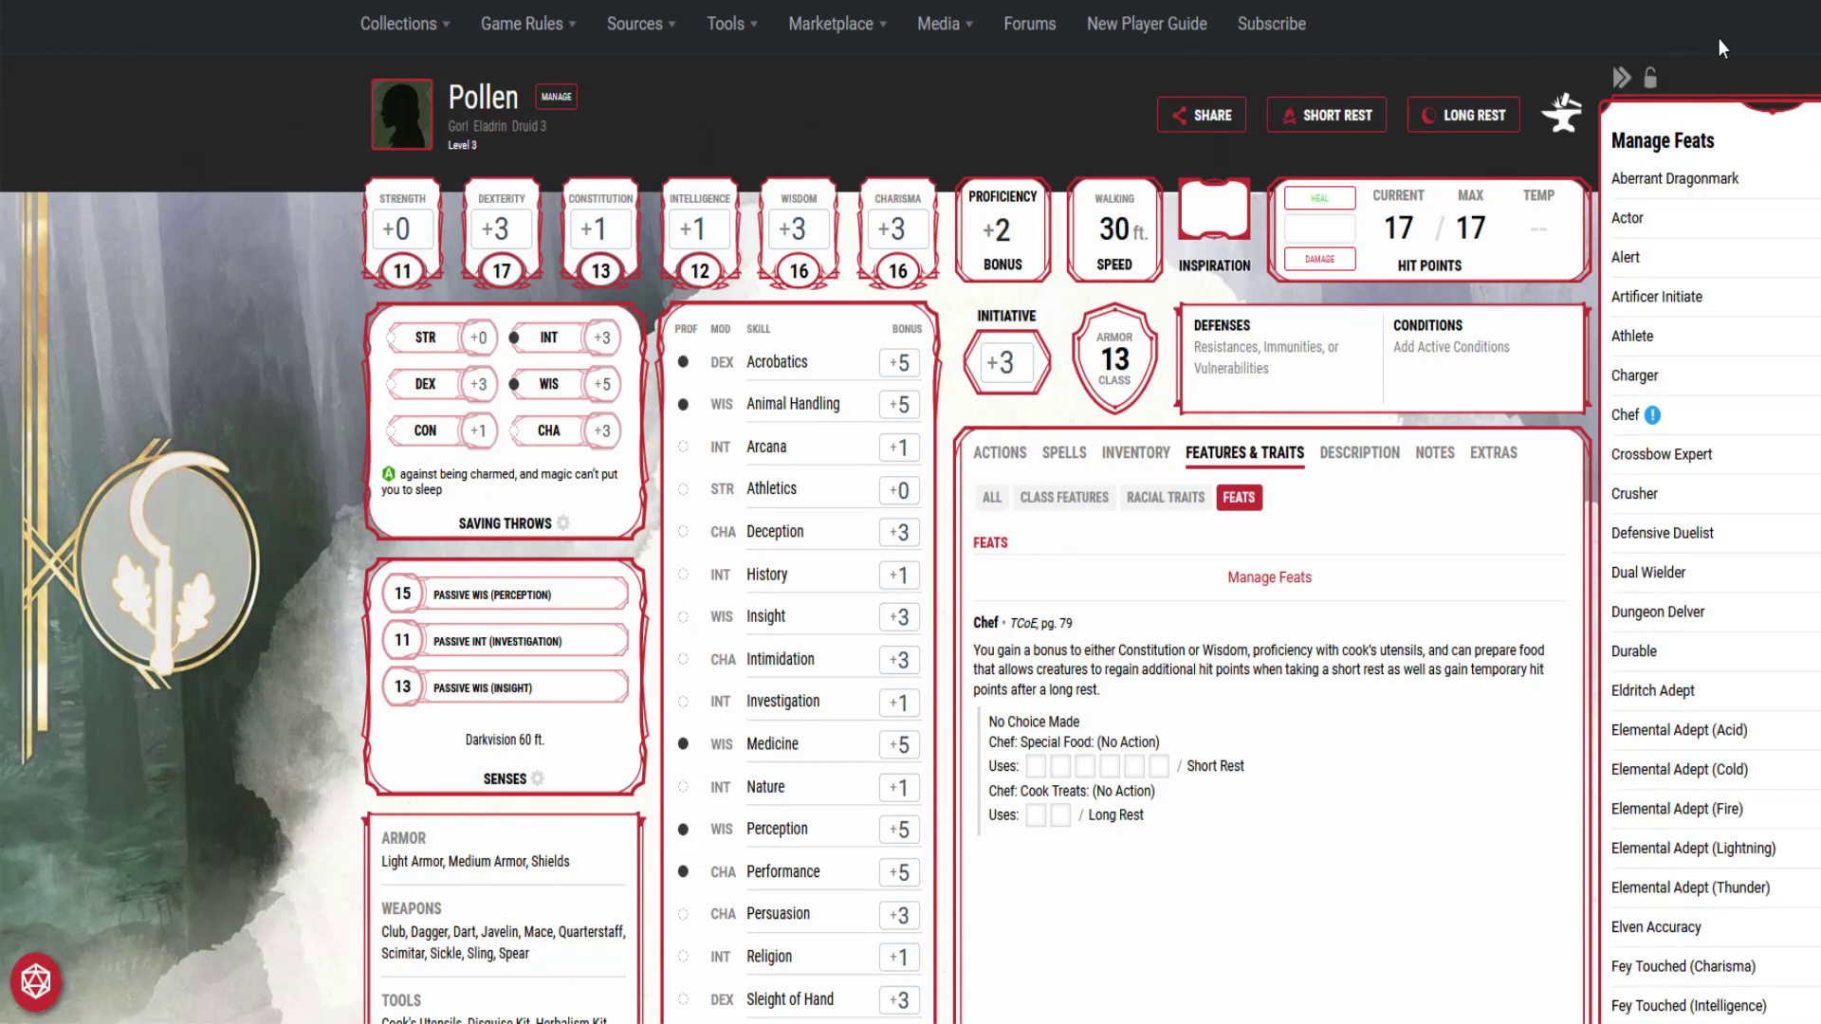
click(1622, 77)
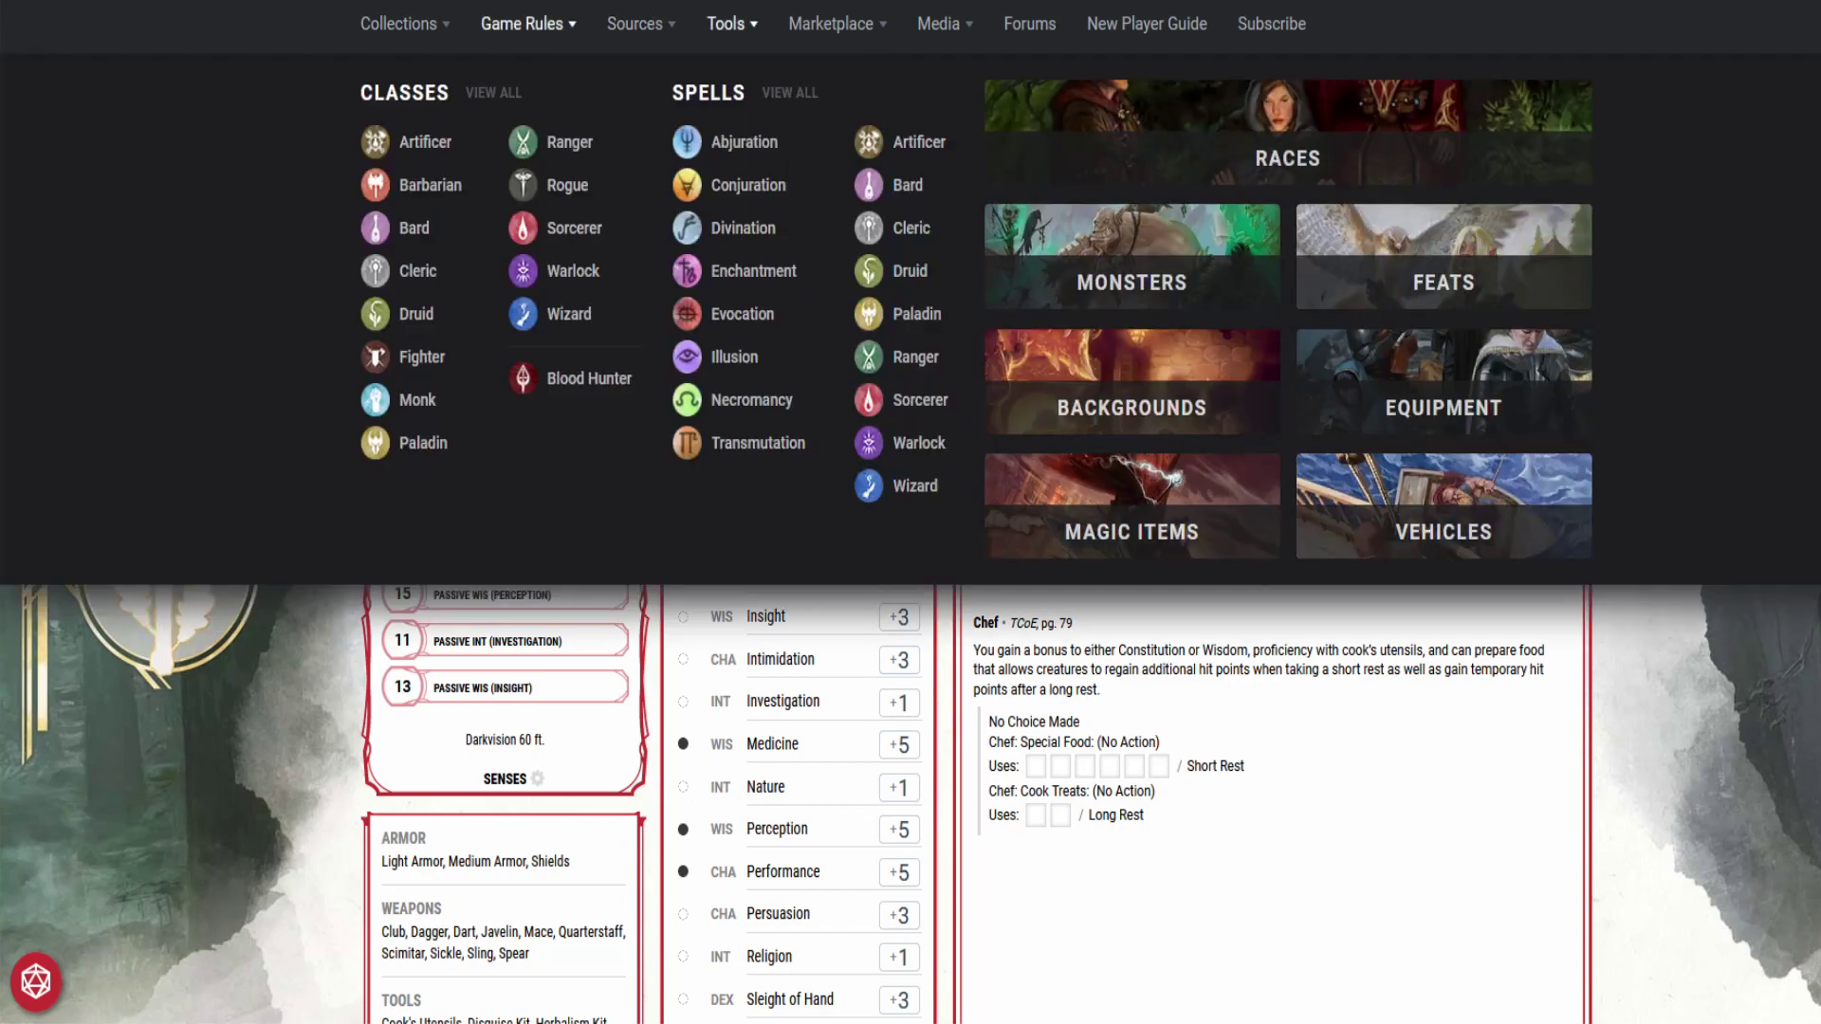
Step: Create a new character from the My Characters collection using the Standard creation method
mouse_move(729, 24)
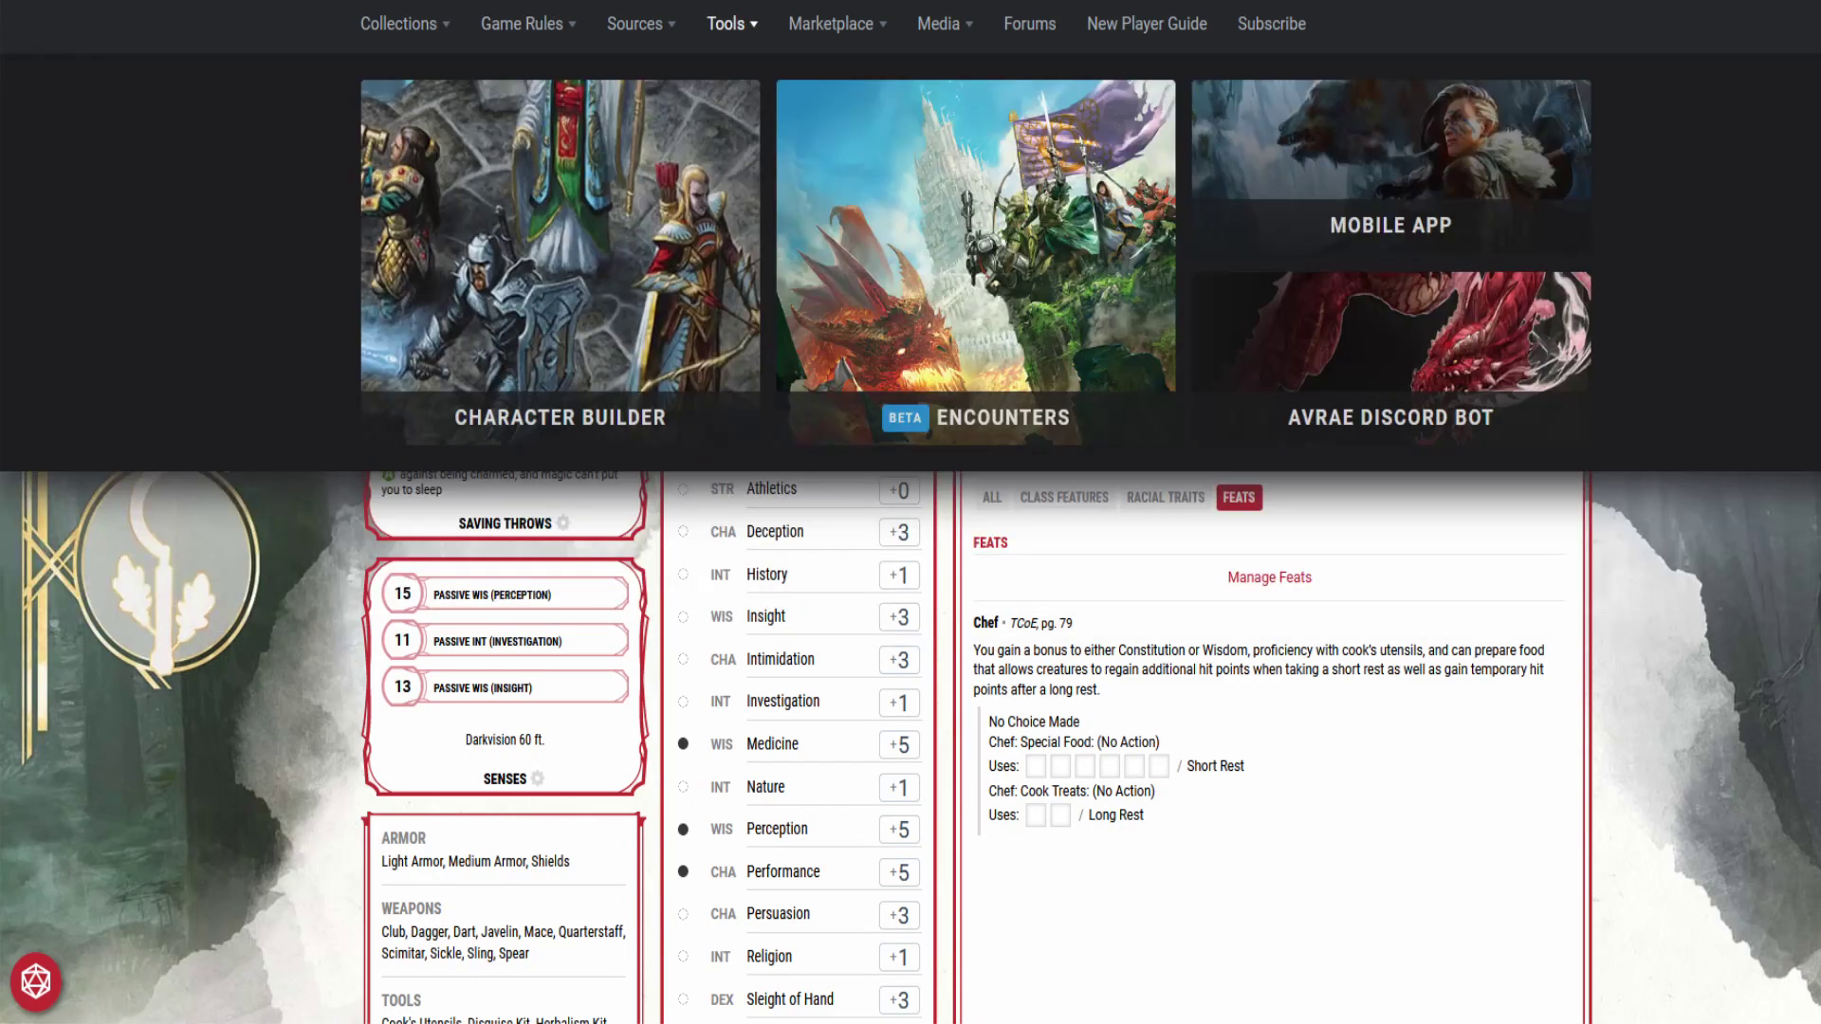
mouse_move(403, 23)
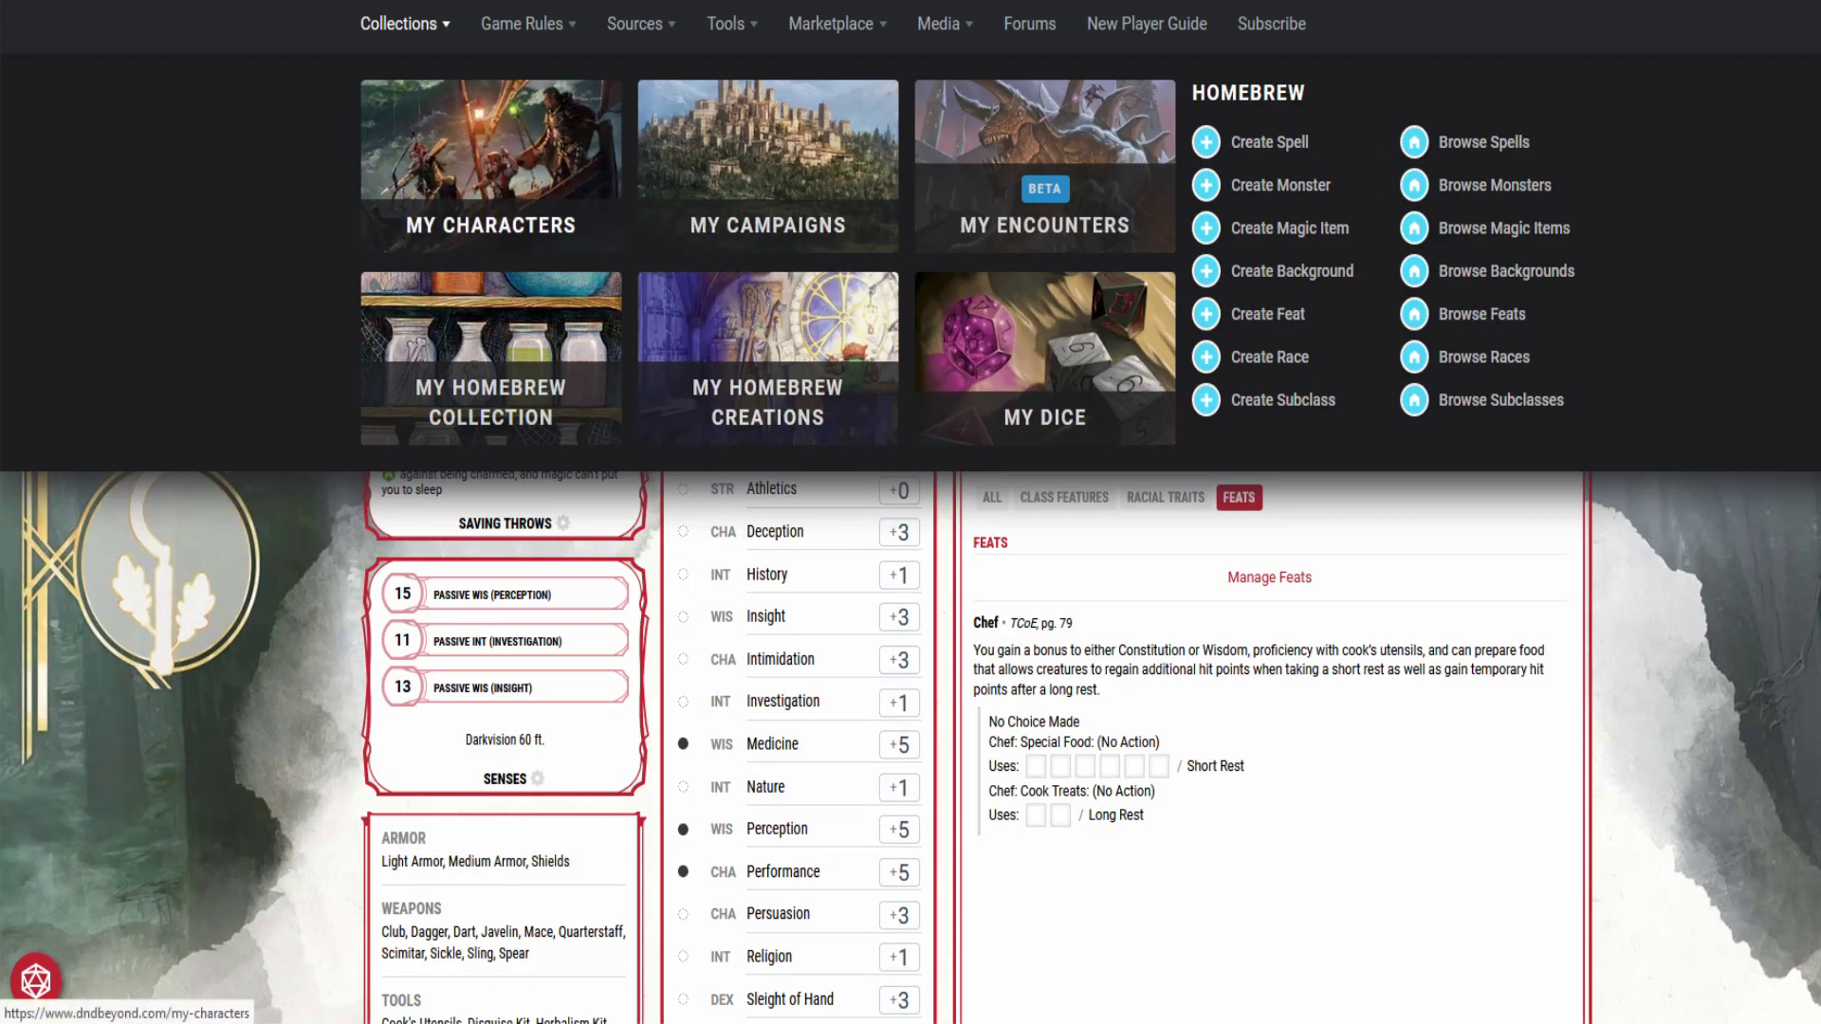
click(600, 244)
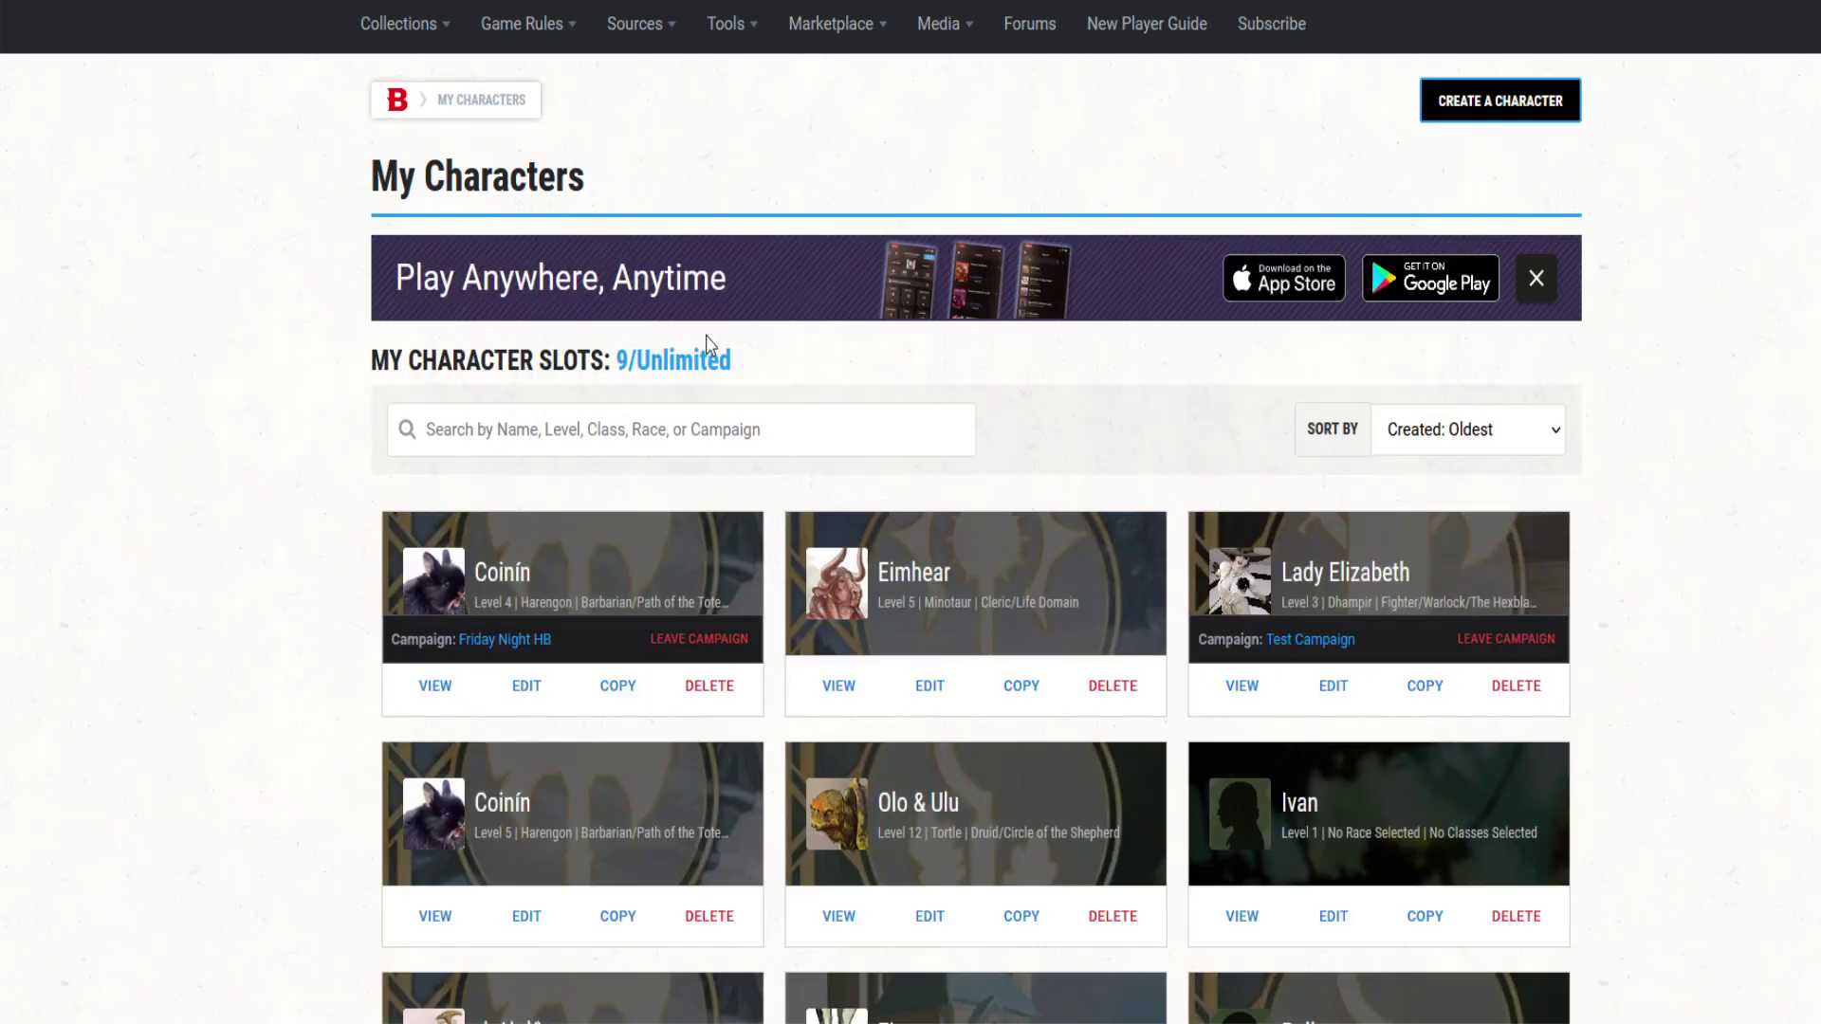
click(1442, 117)
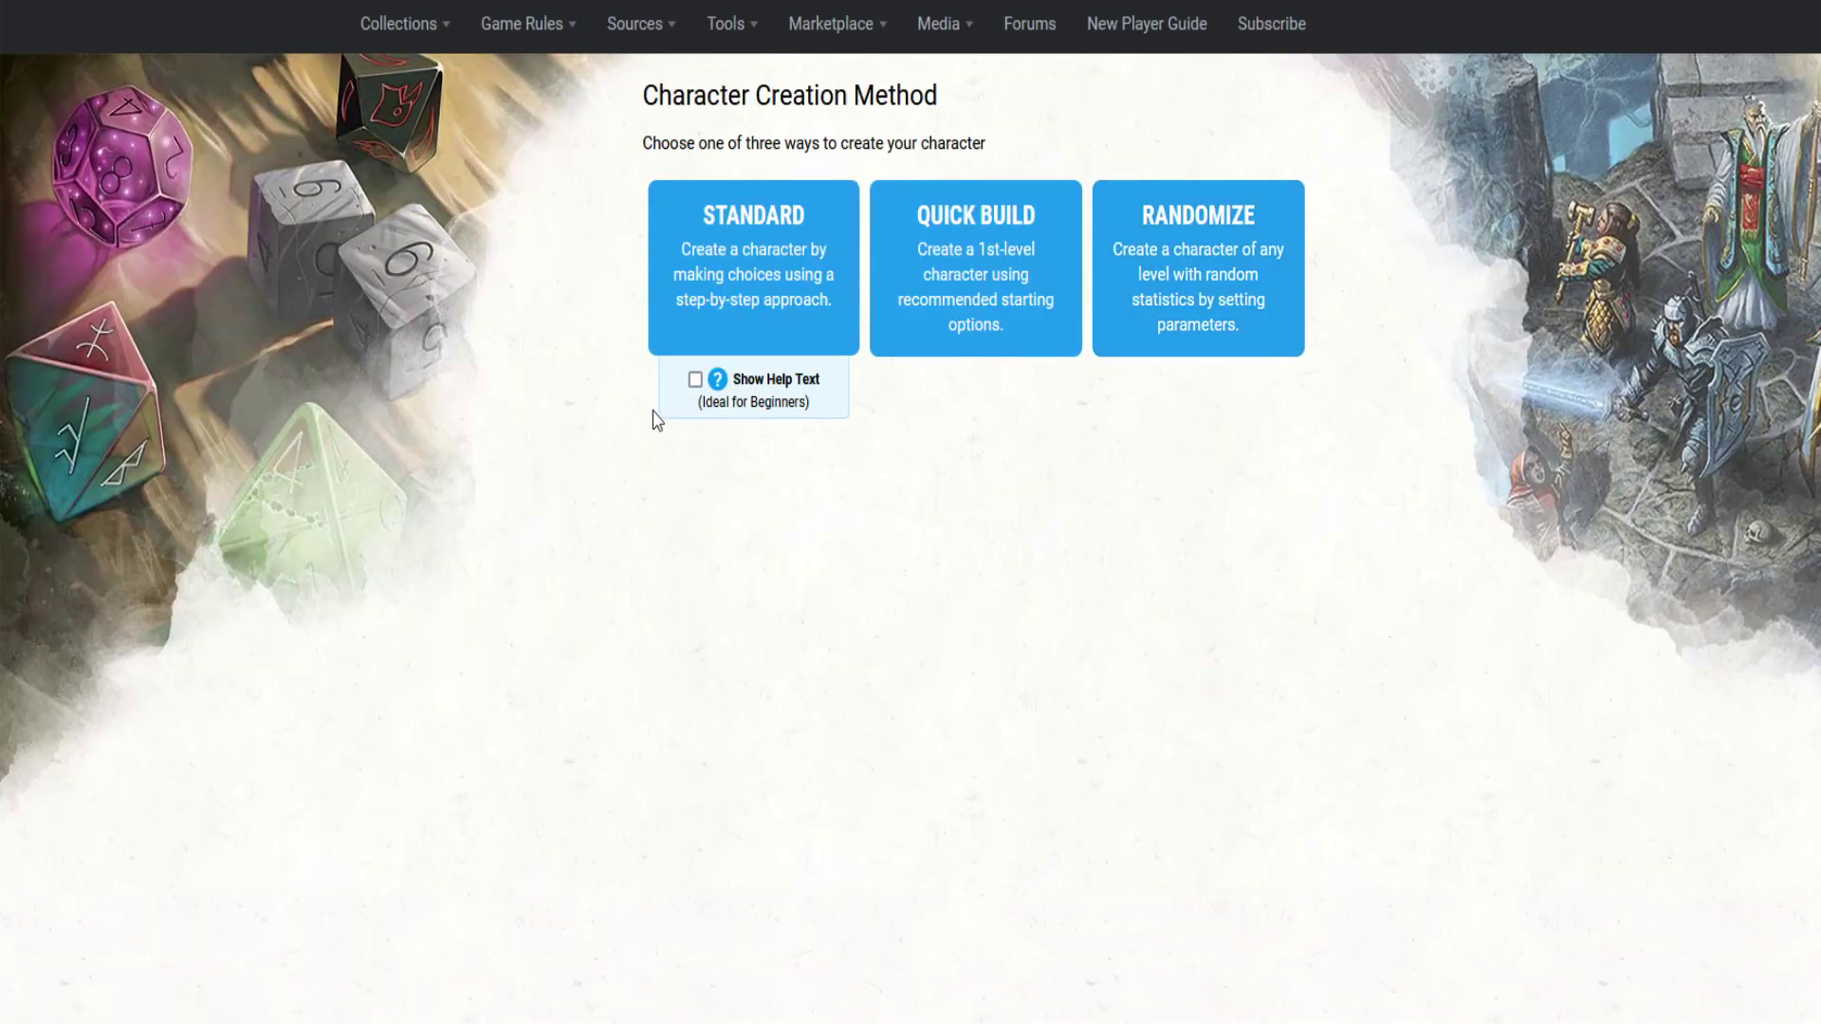
click(703, 345)
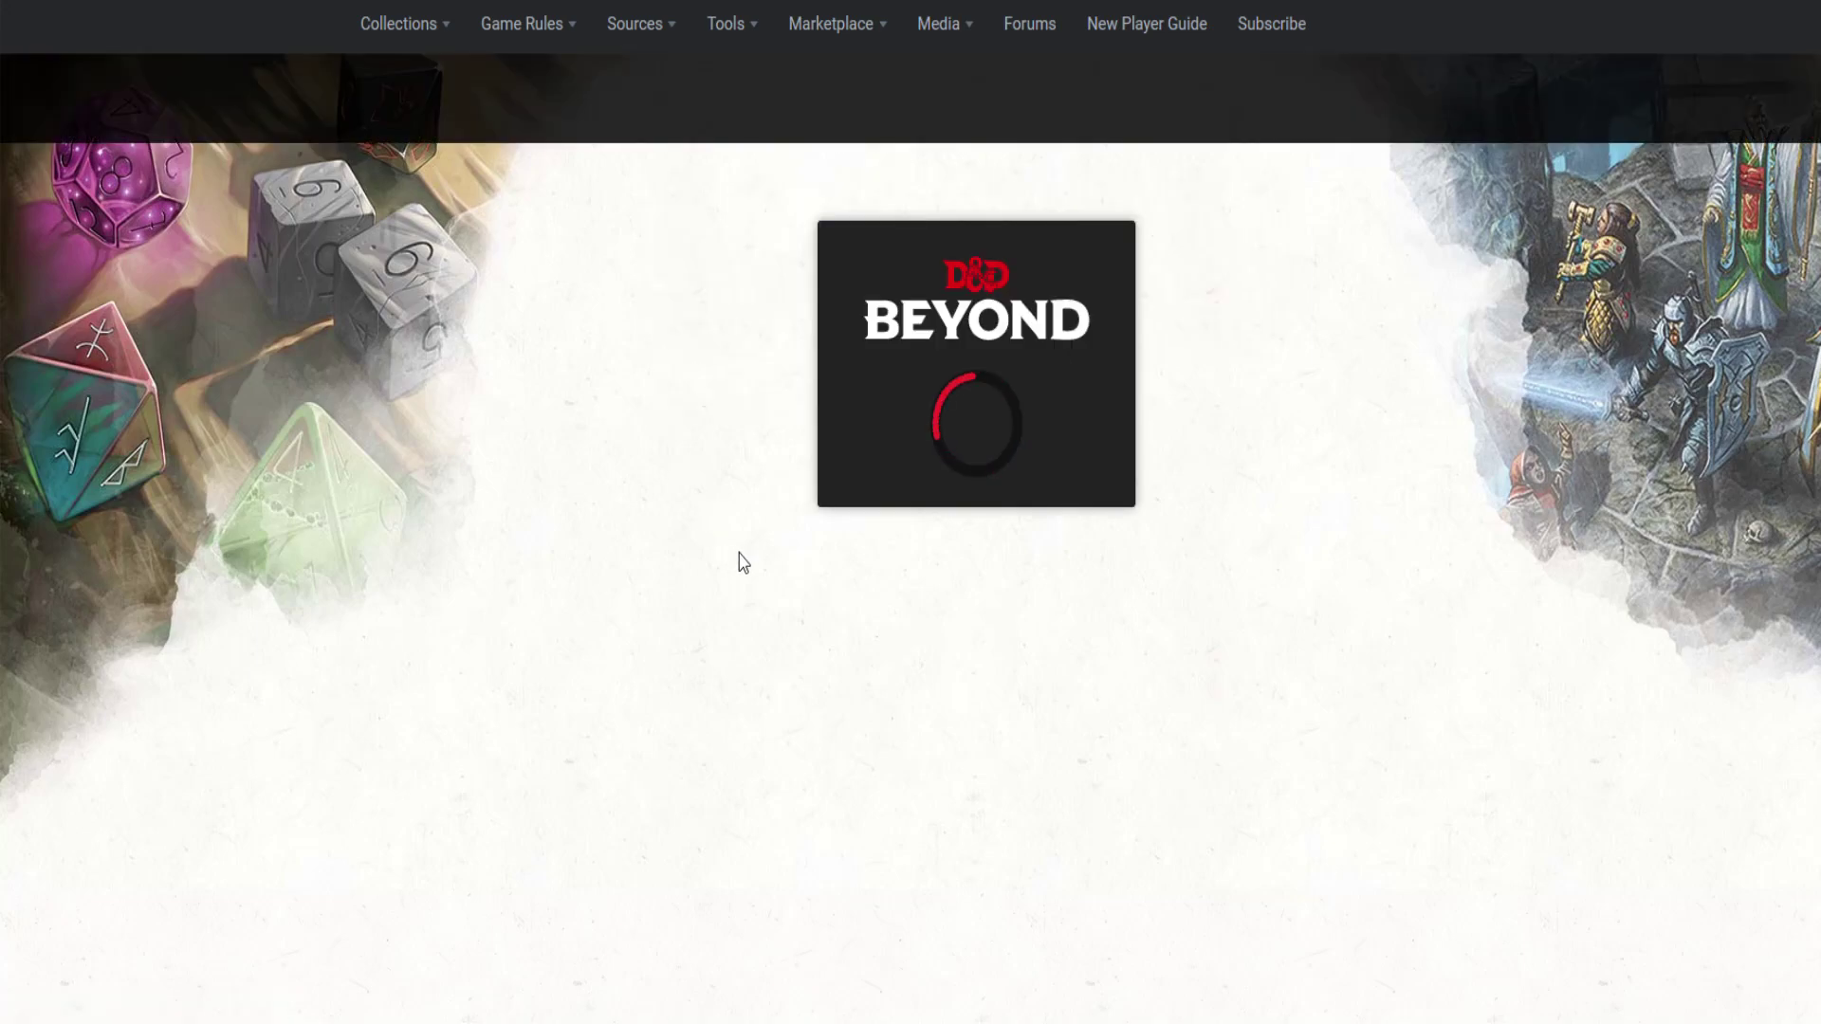
Step: Replace the new character's default name with Mio
triple_click(945, 228)
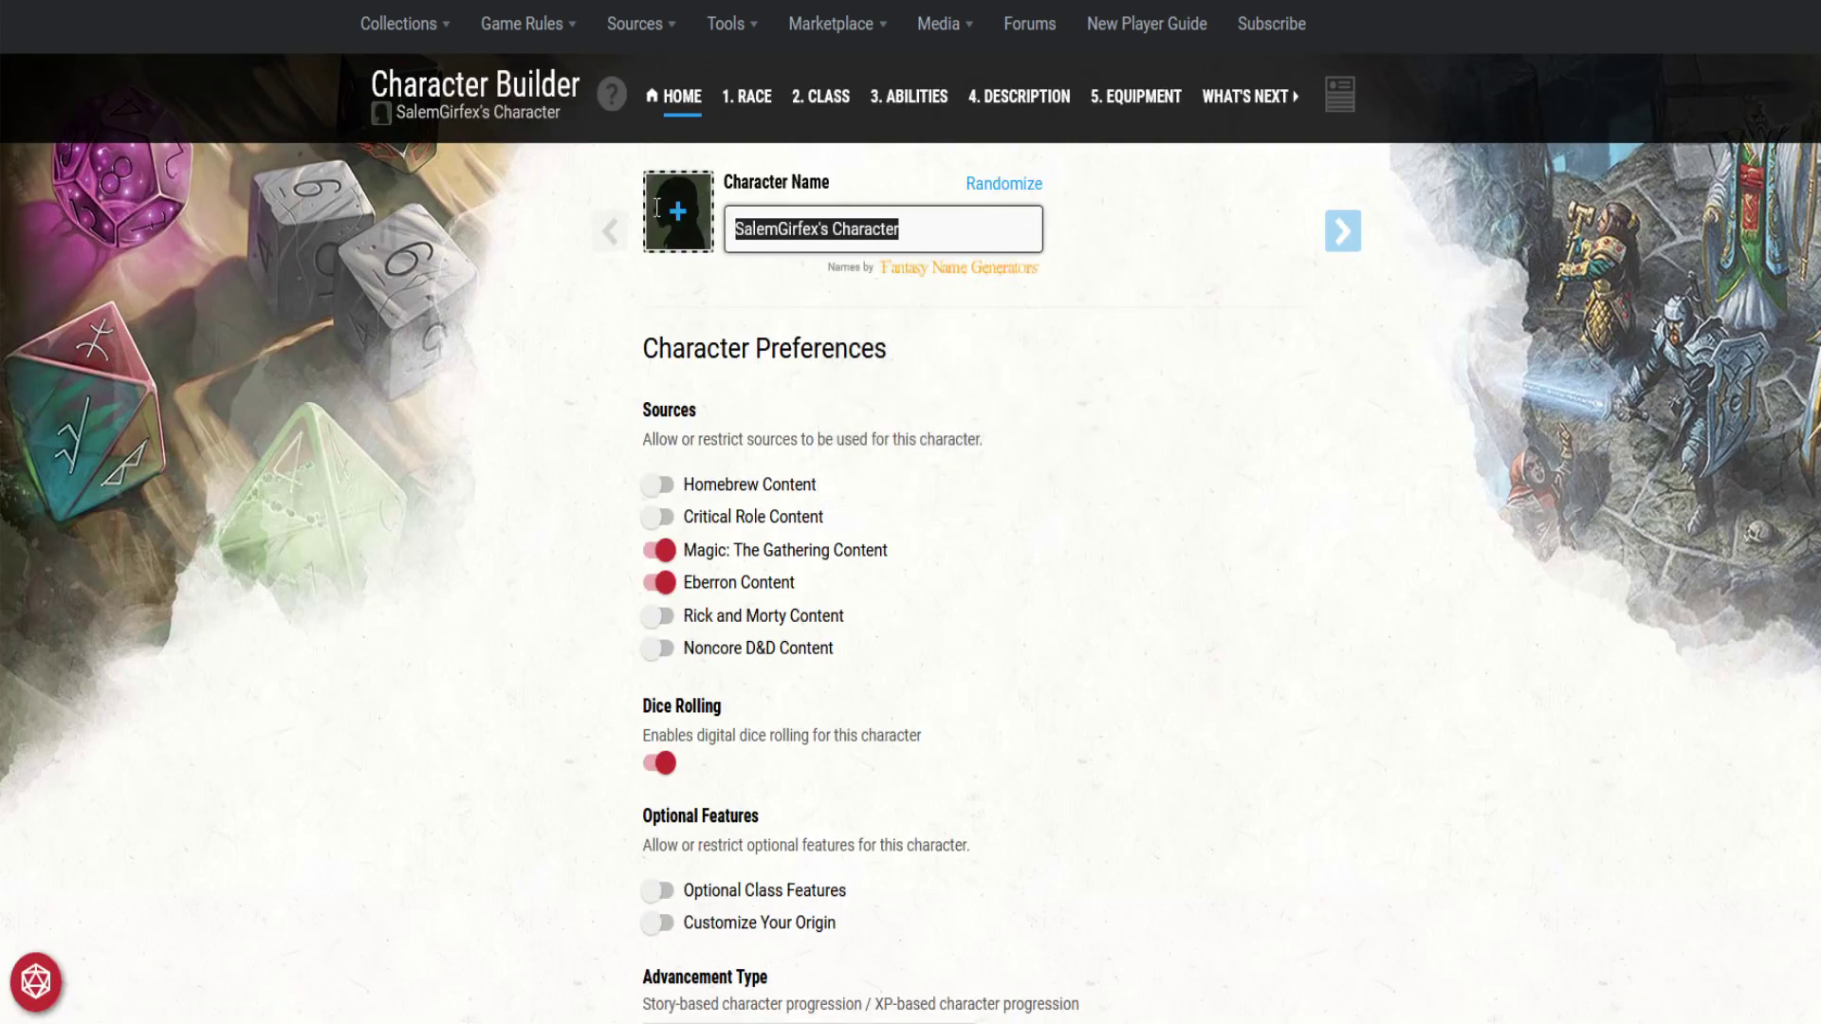
key(BackSpace)
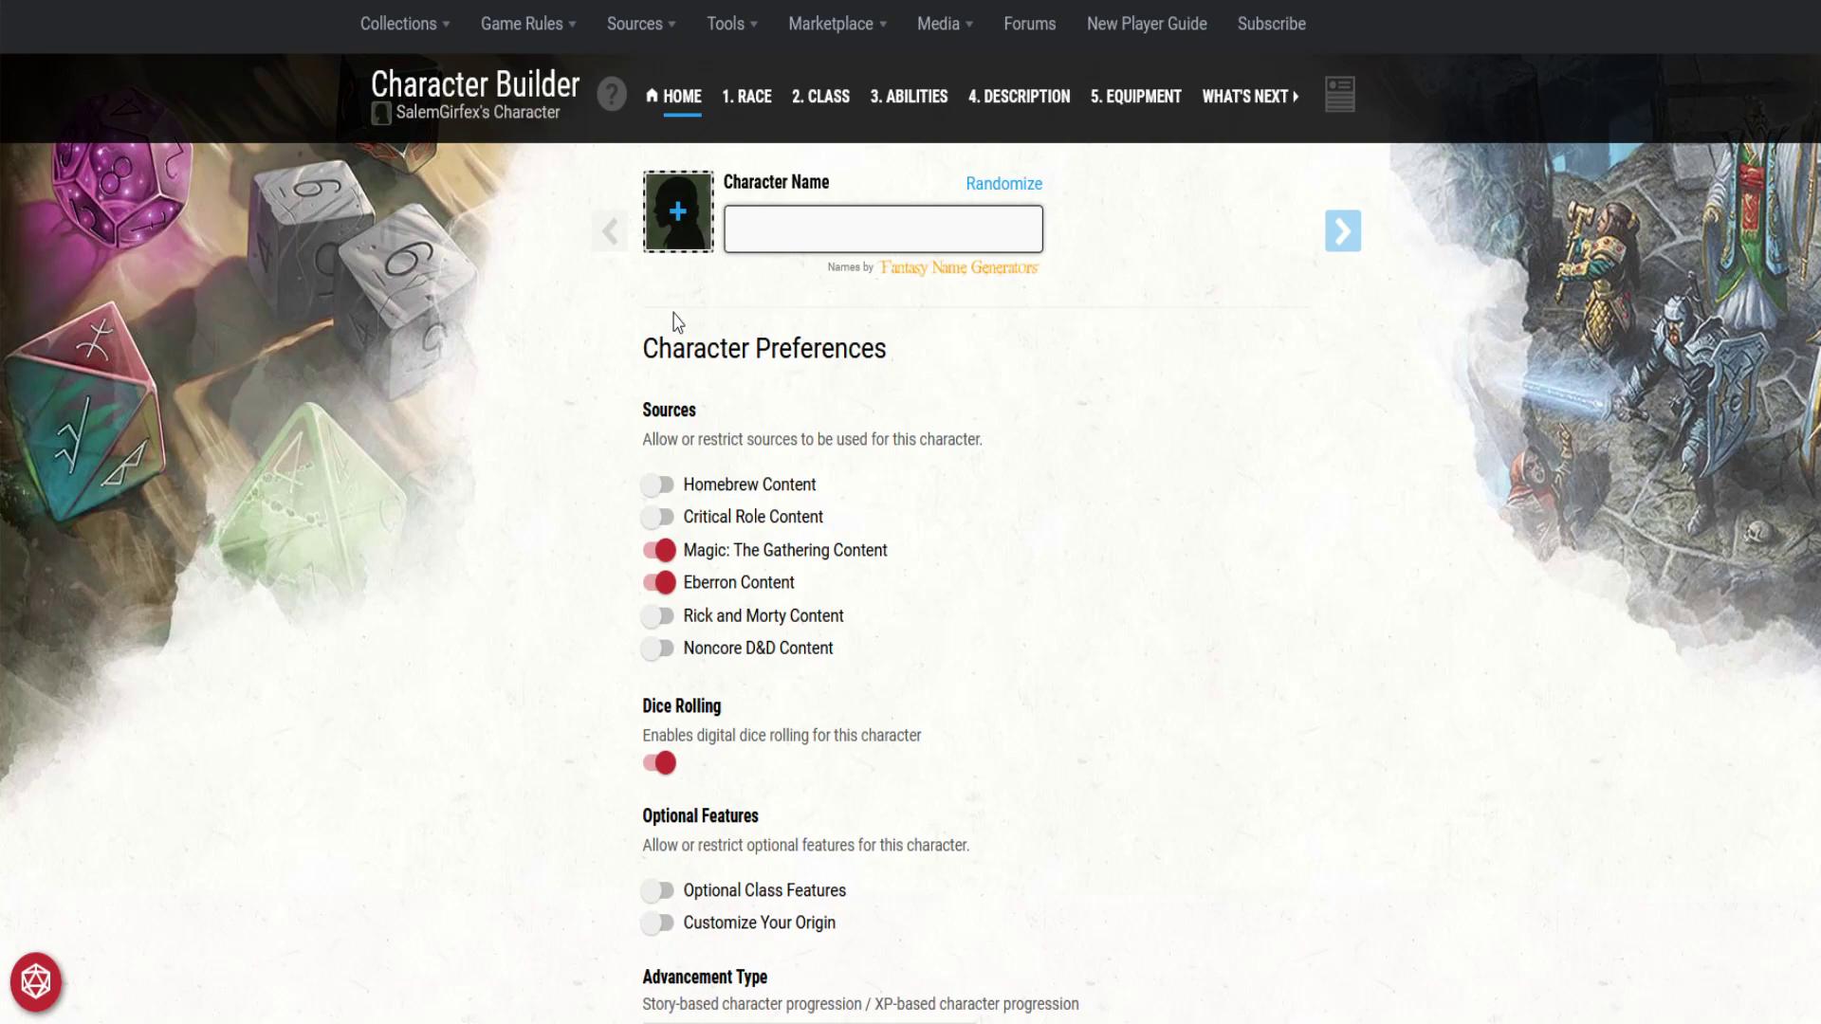
text(Mio)
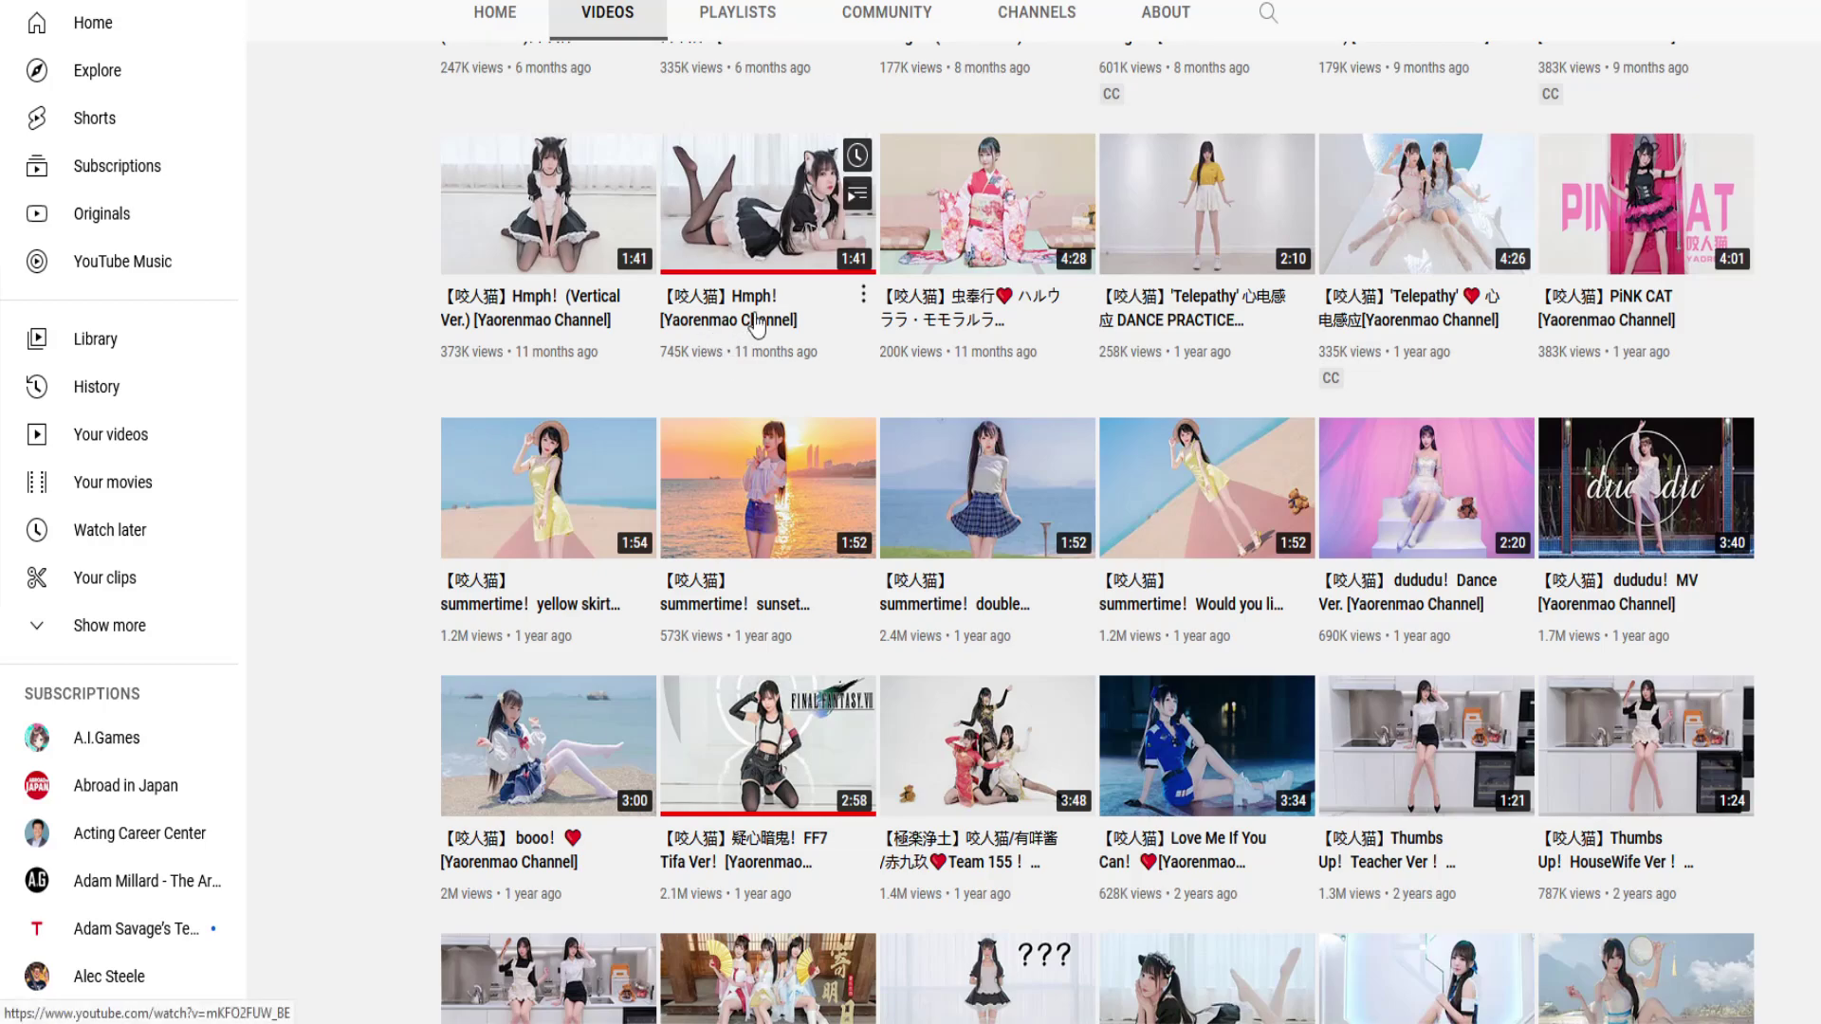
click(723, 322)
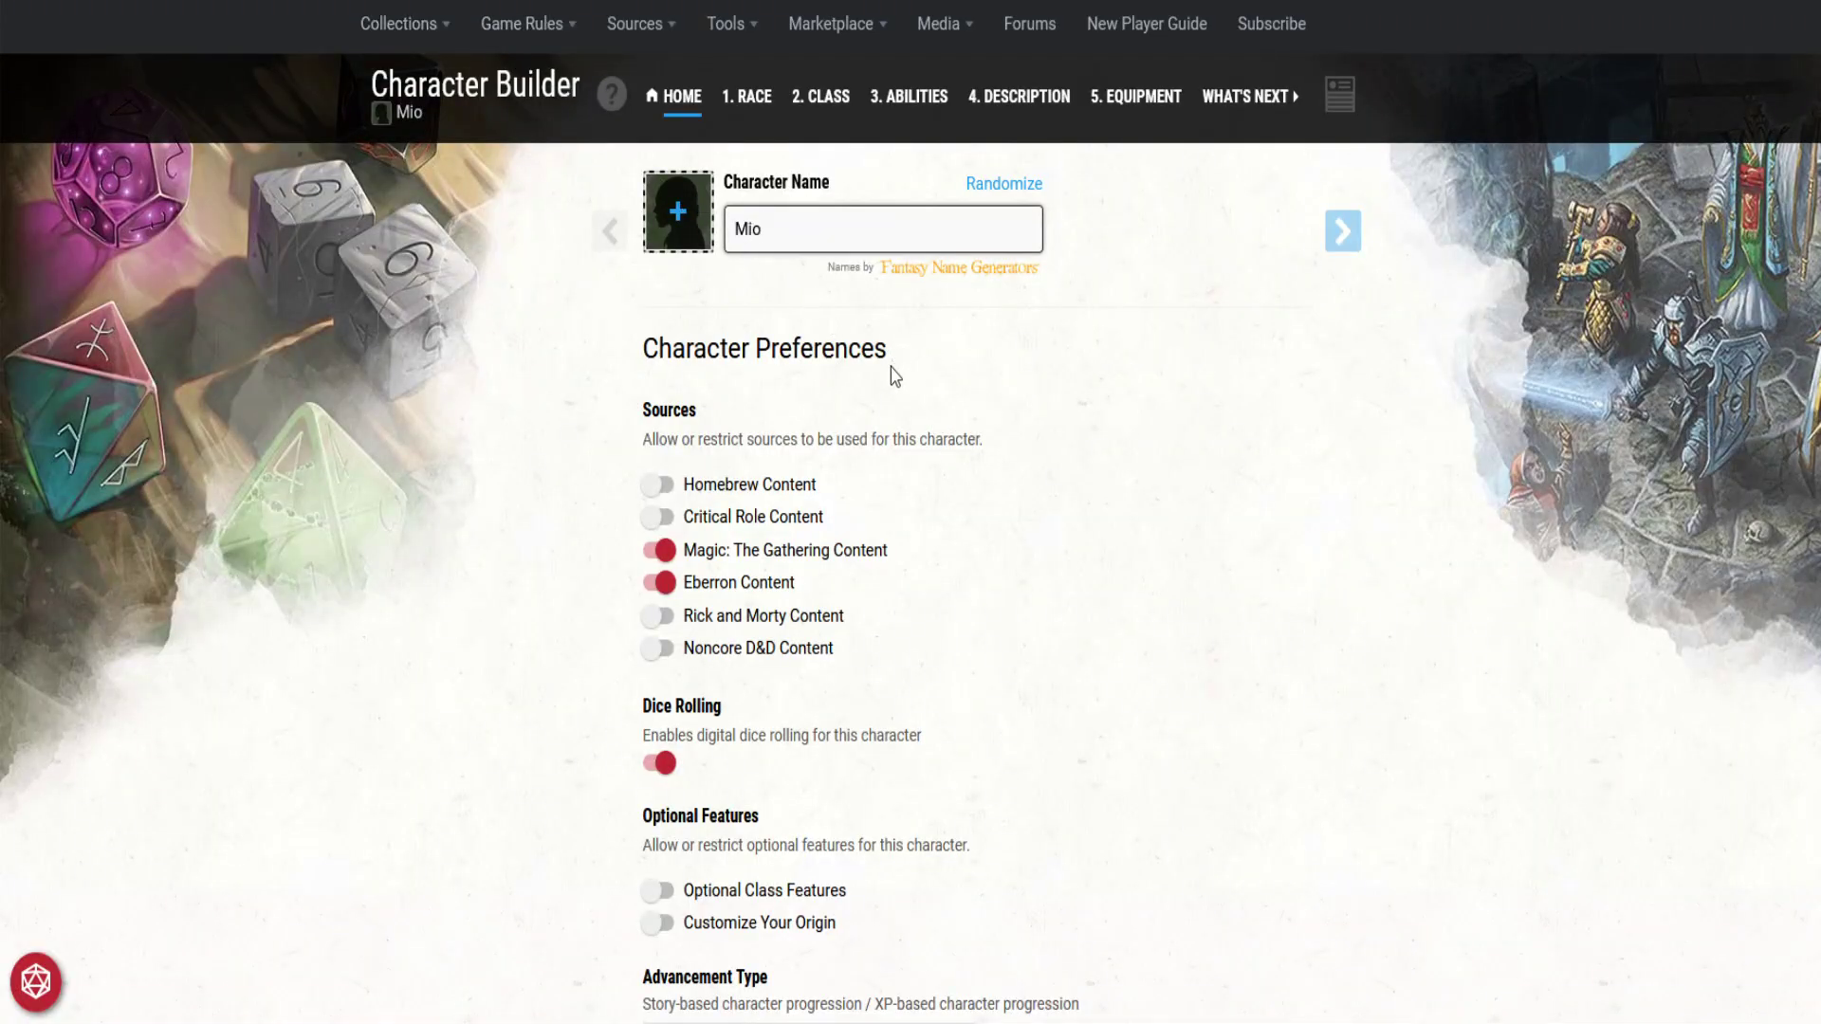
Step: Enable Homebrew Content and Optional Class Features for the character, and set the Hit Point Type to Manual
click(662, 485)
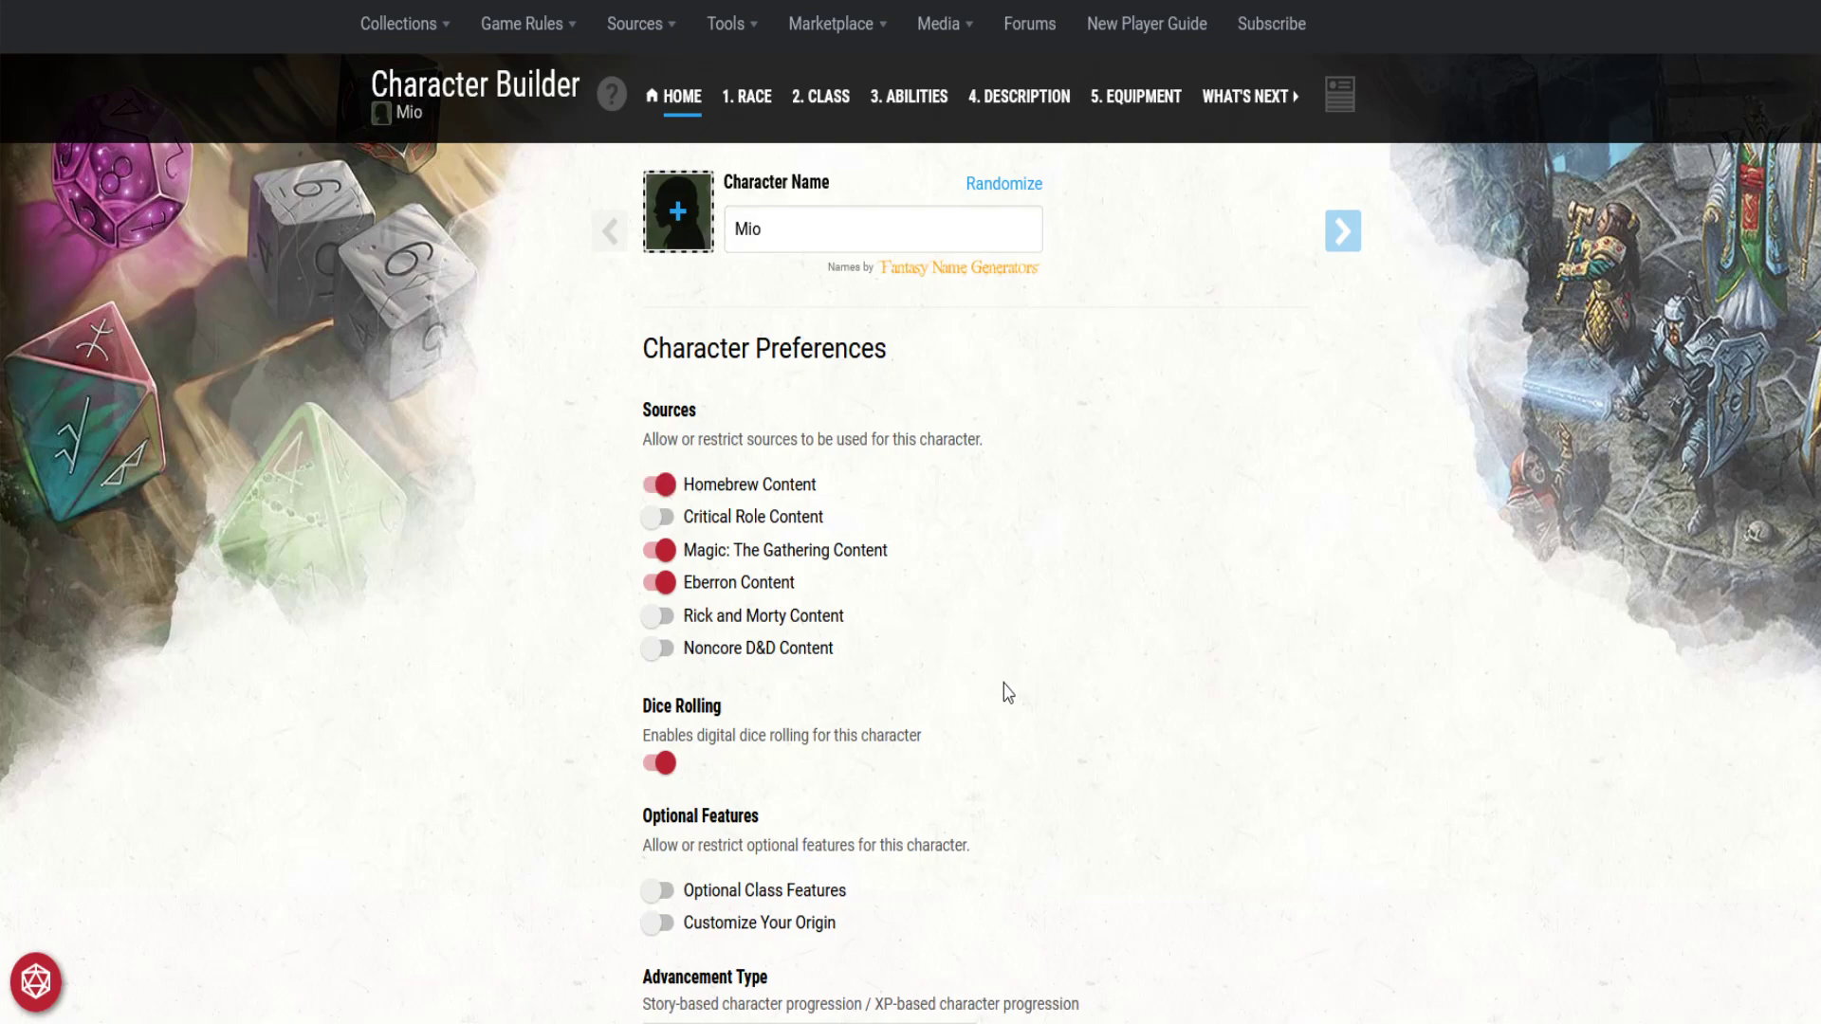
scroll(1089, 670, down, 4)
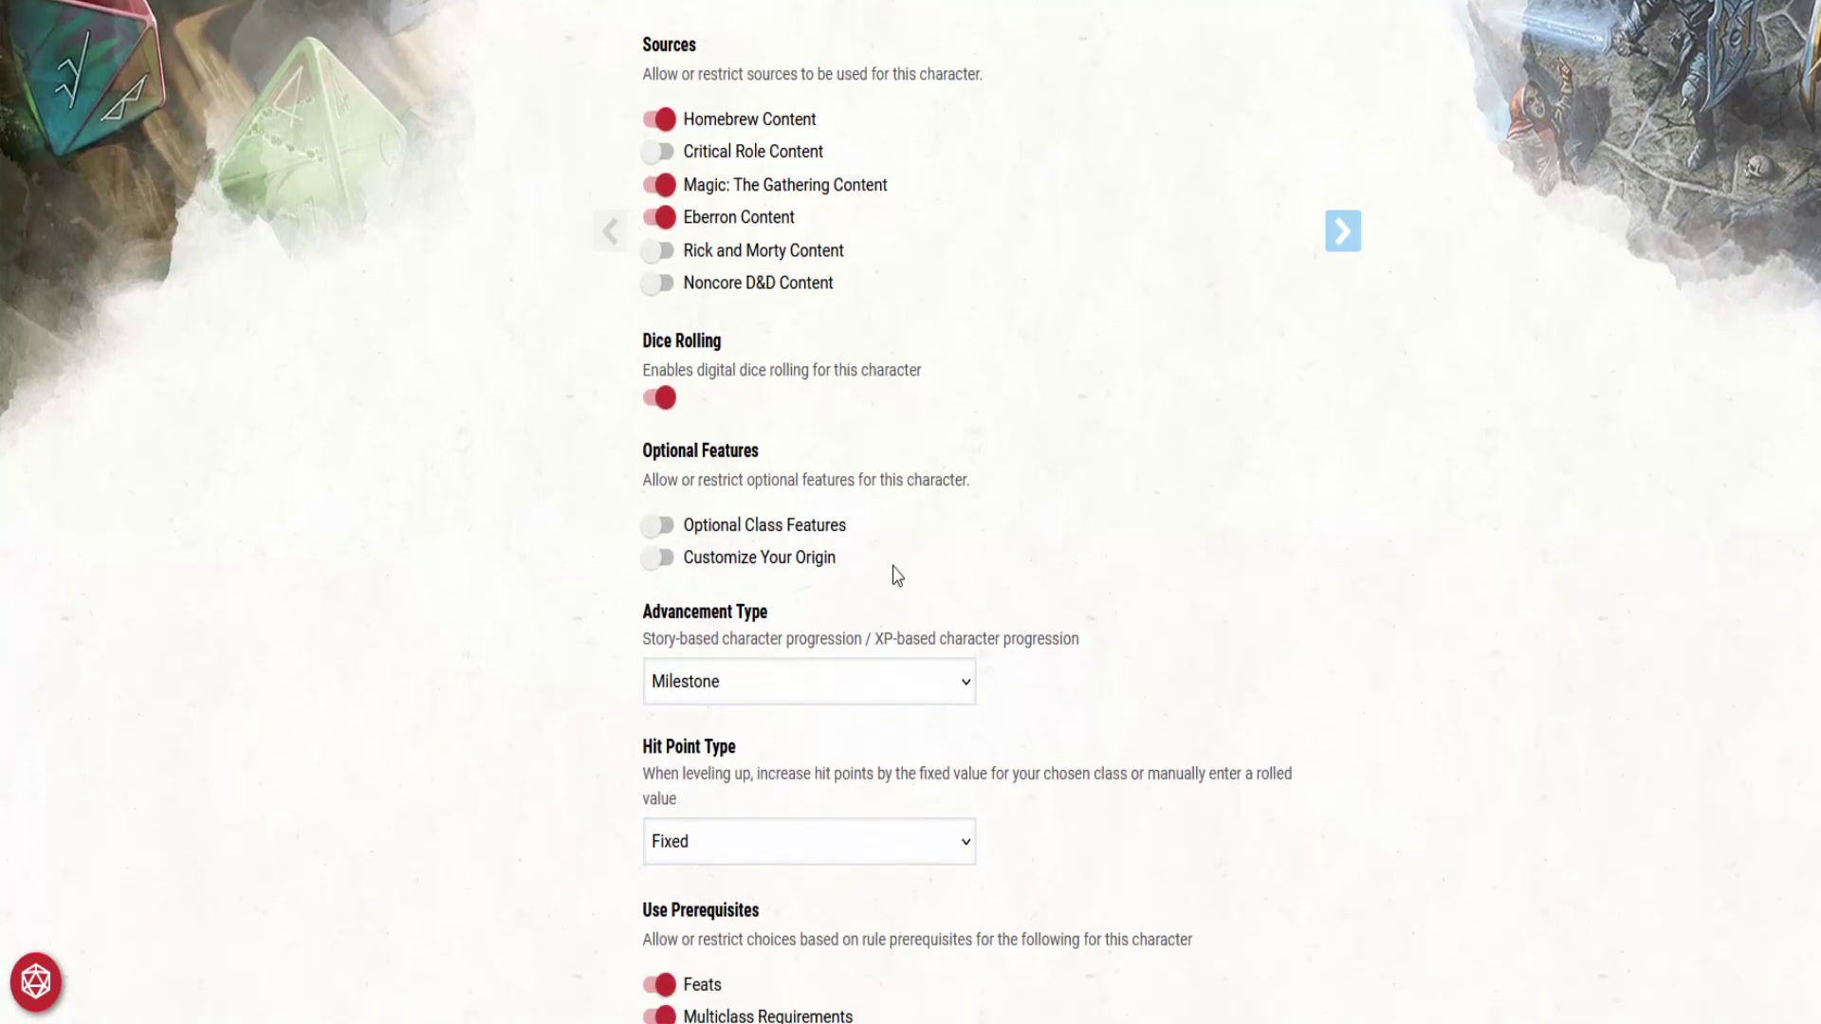
click(653, 525)
click(958, 850)
click(793, 925)
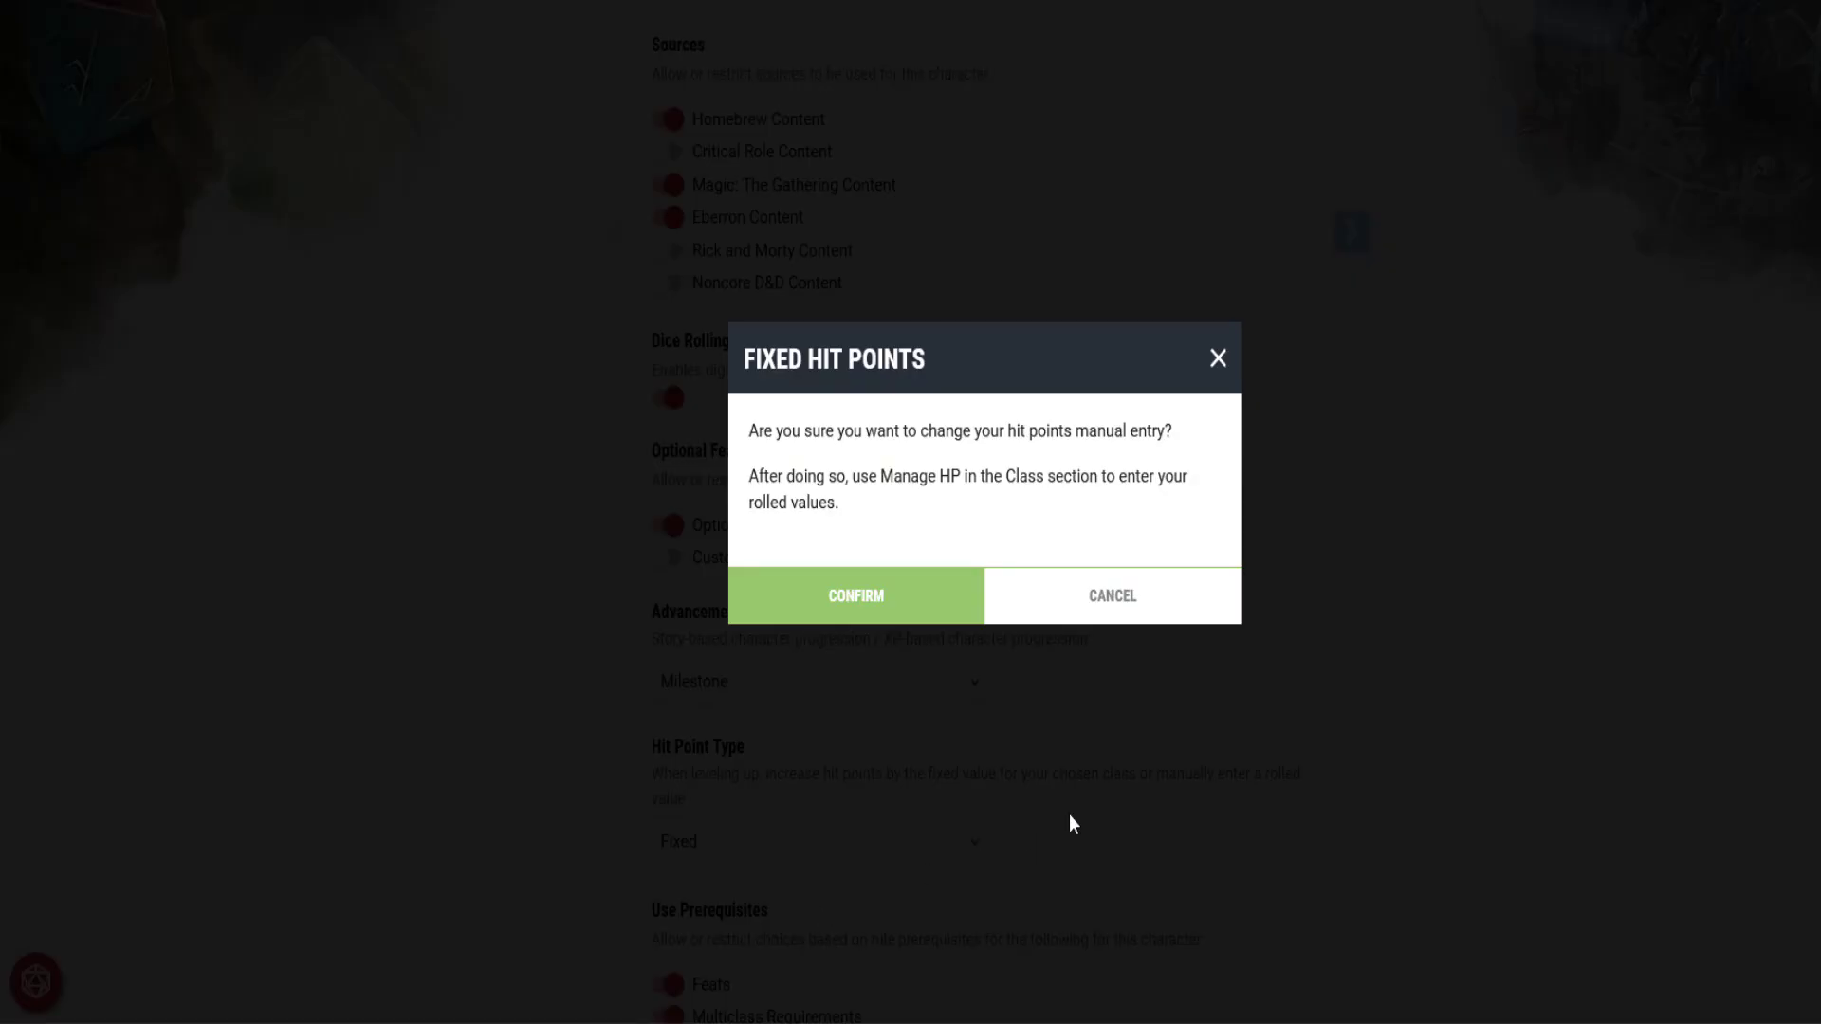
click(914, 606)
scroll(1184, 753, down, 6)
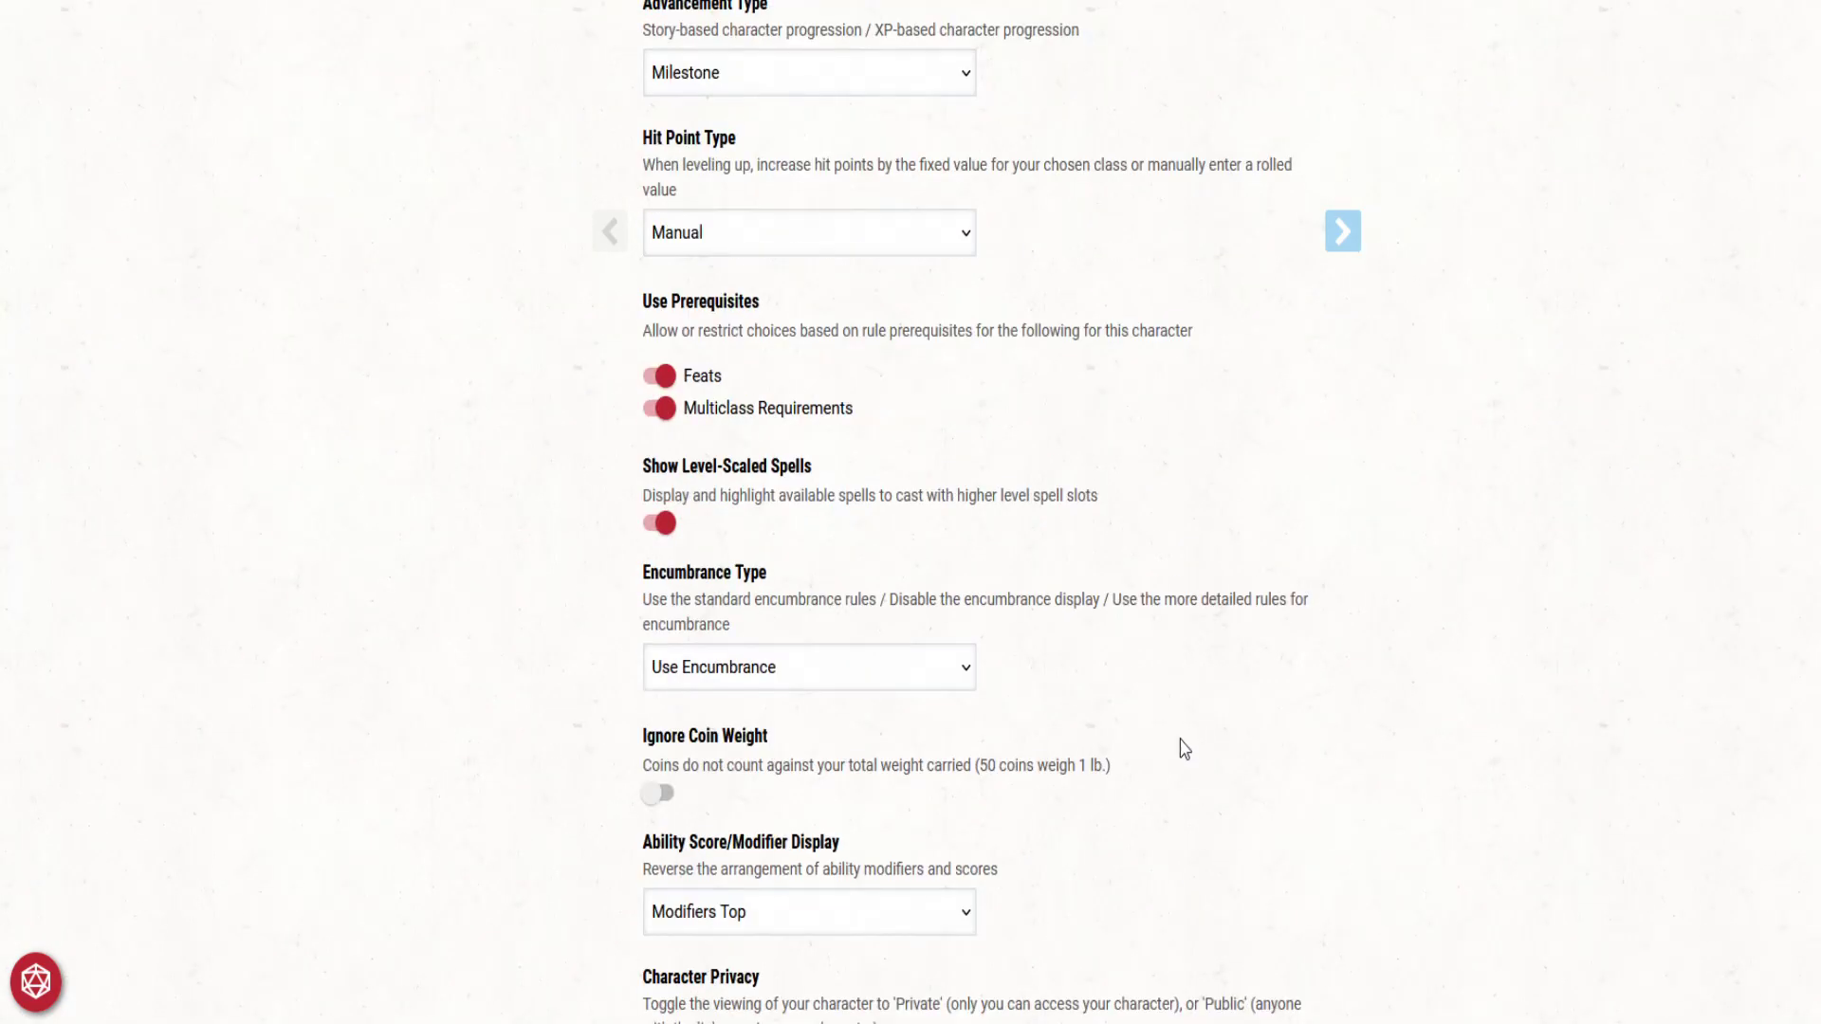
scroll(1034, 801, down, 4)
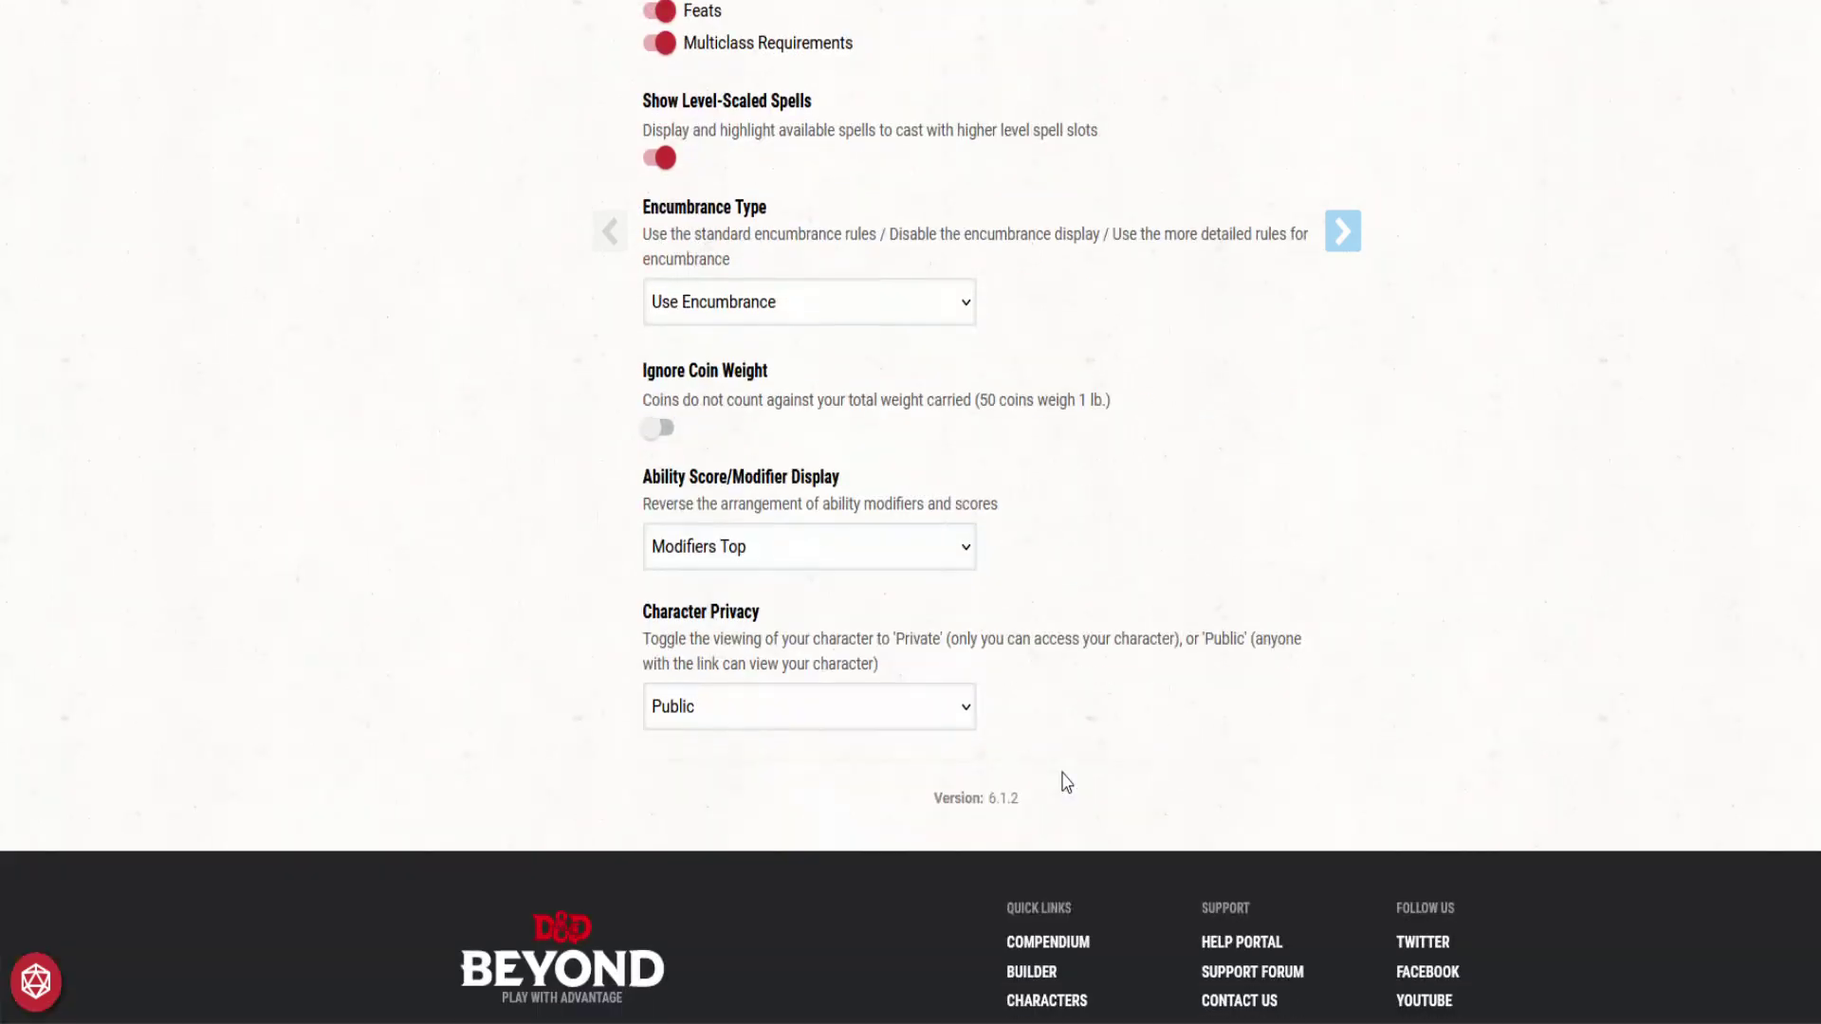
Step: Proceed to the race selection for the new character and look through the list of available races
click(1337, 249)
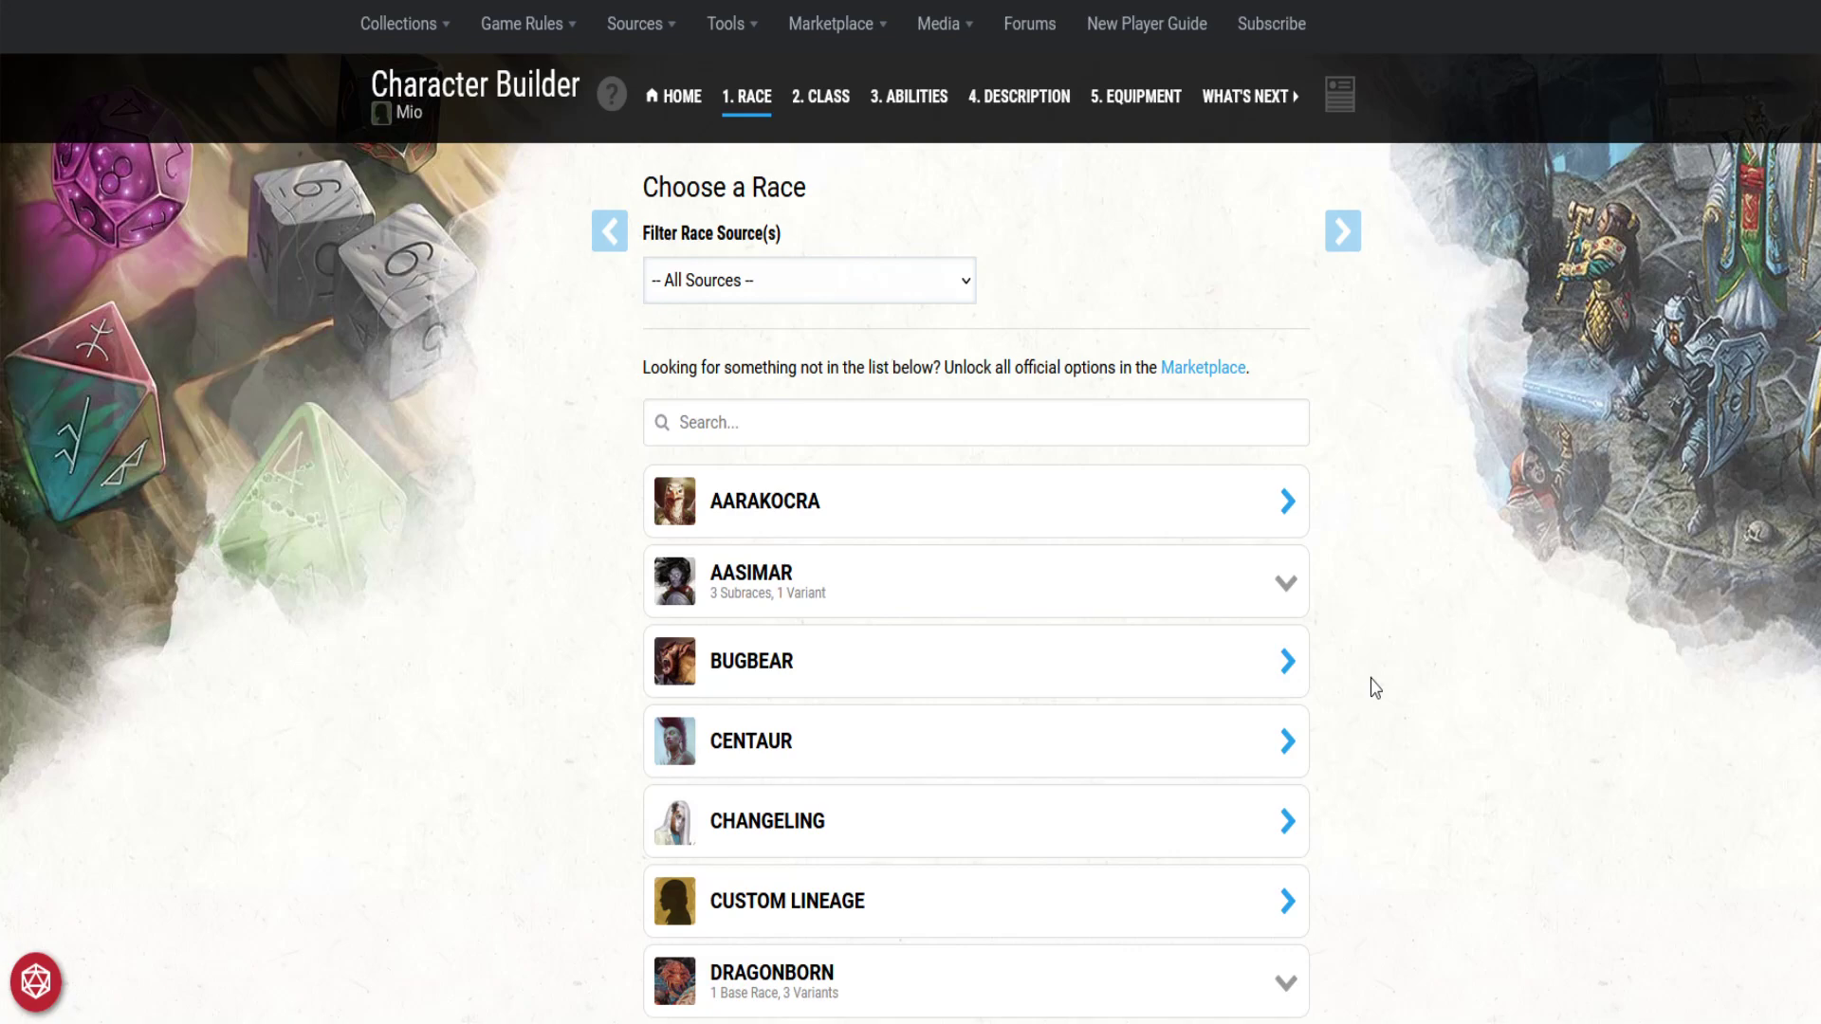
scroll(1375, 687, down, 4)
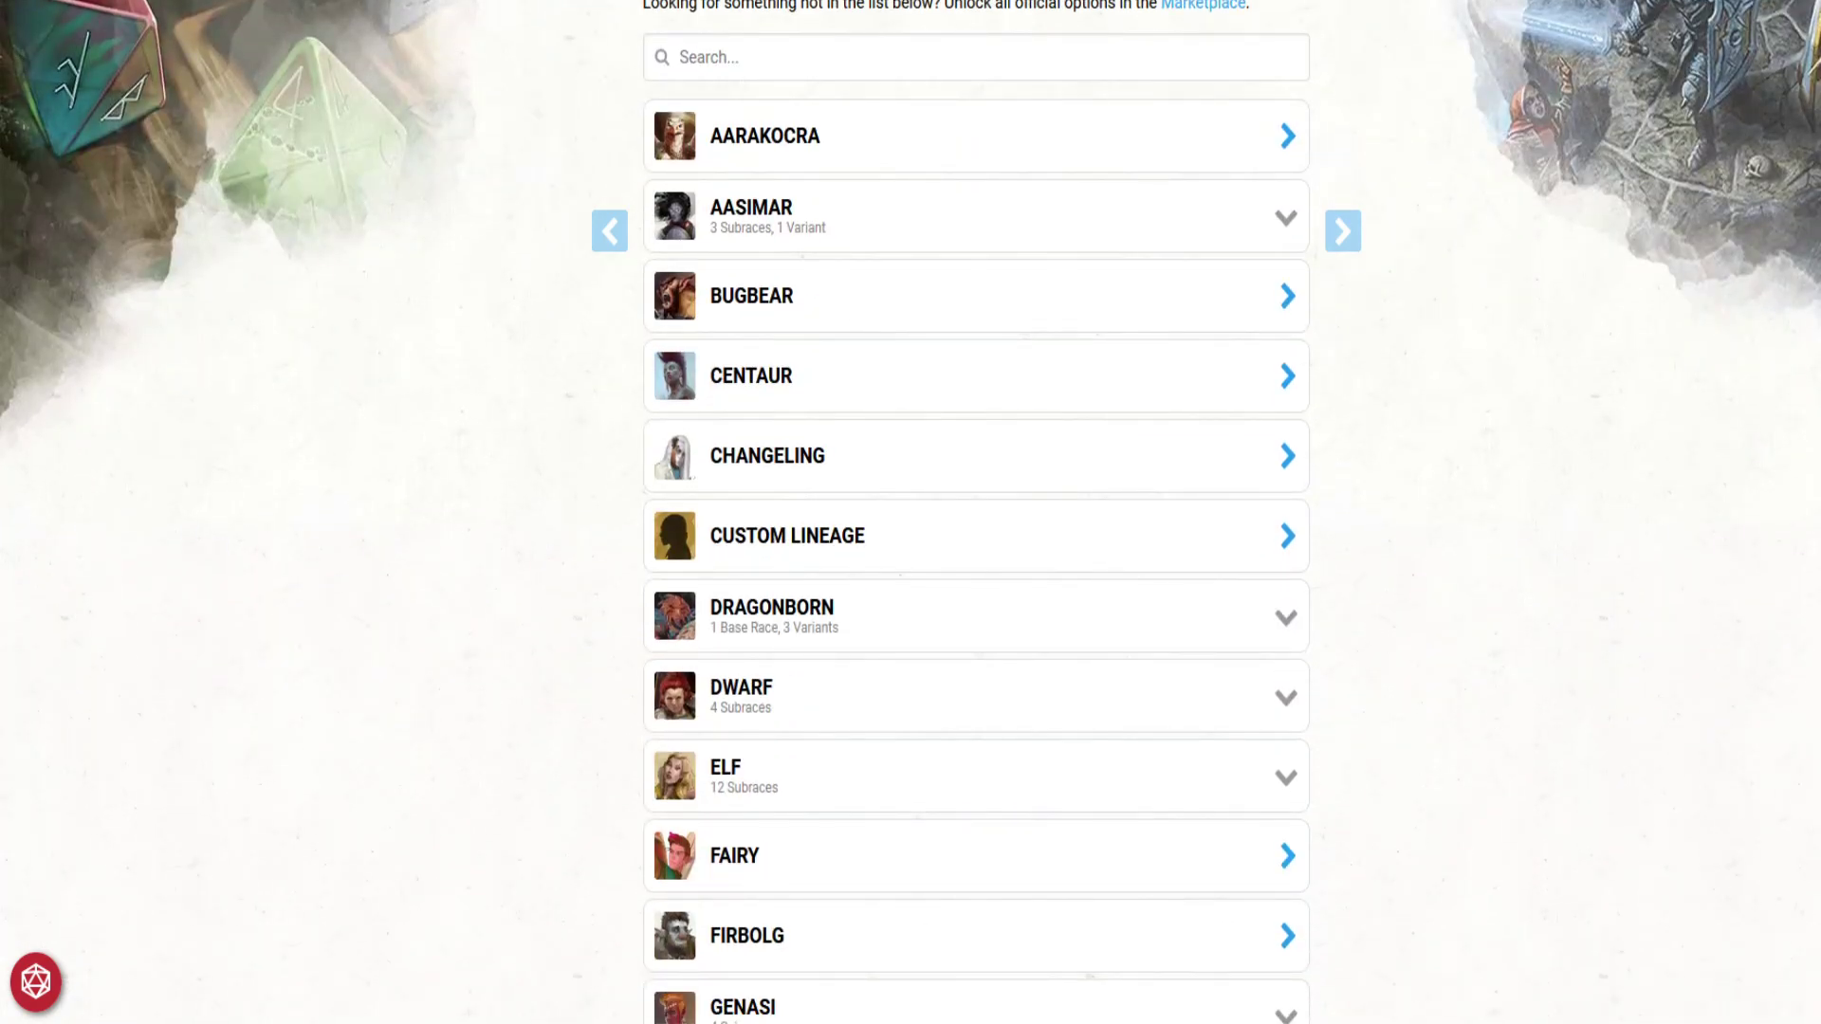
scroll(1423, 583, down, 4)
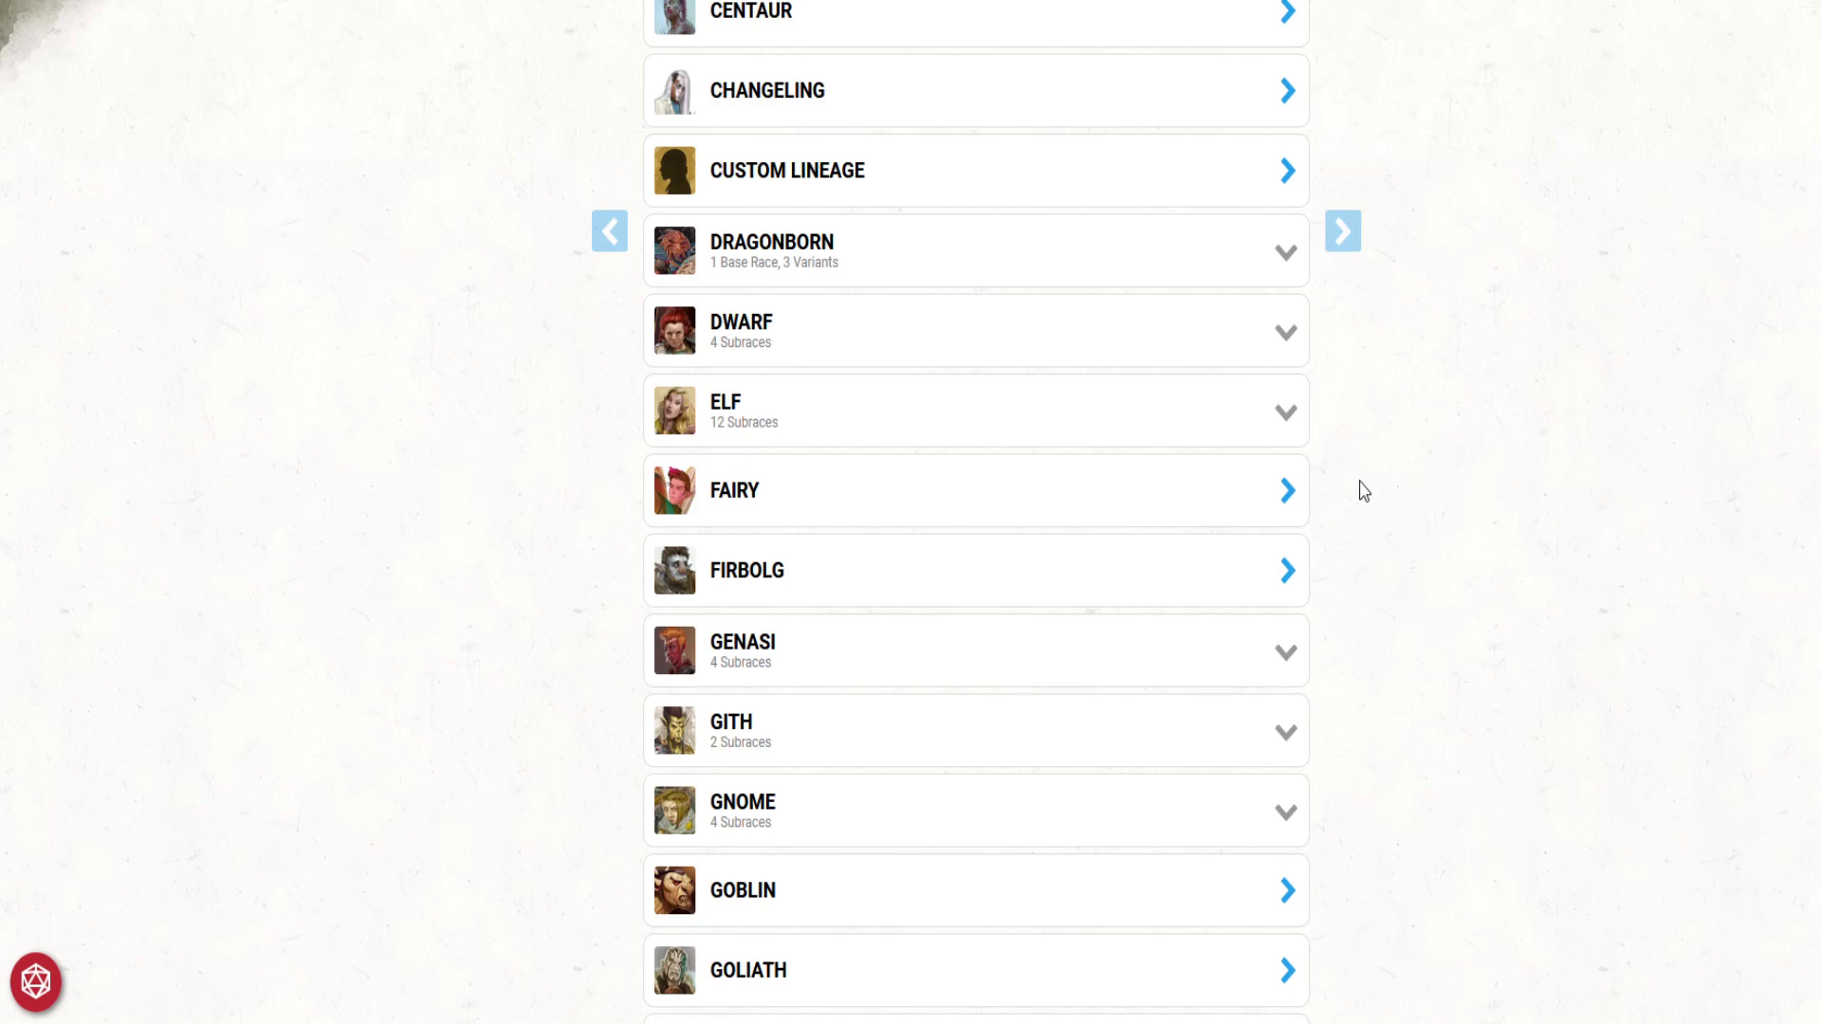
scroll(1408, 560, down, 5)
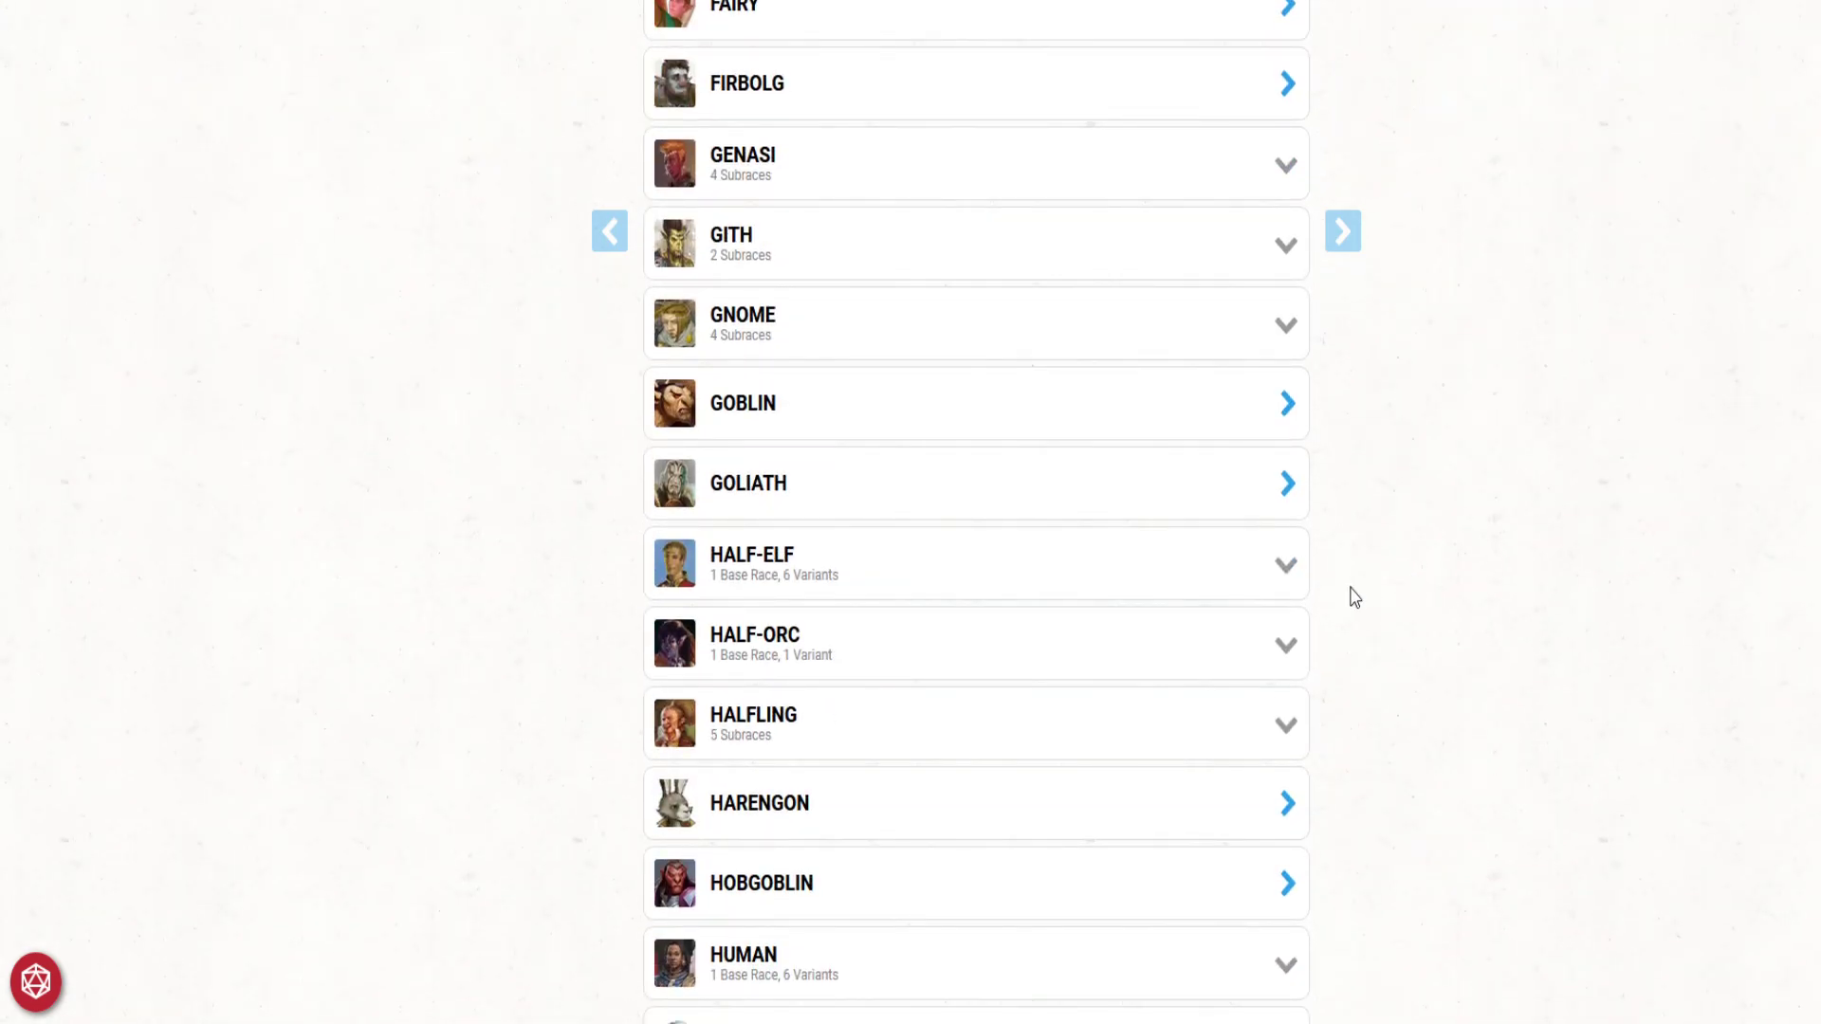
scroll(1363, 598, up, 6)
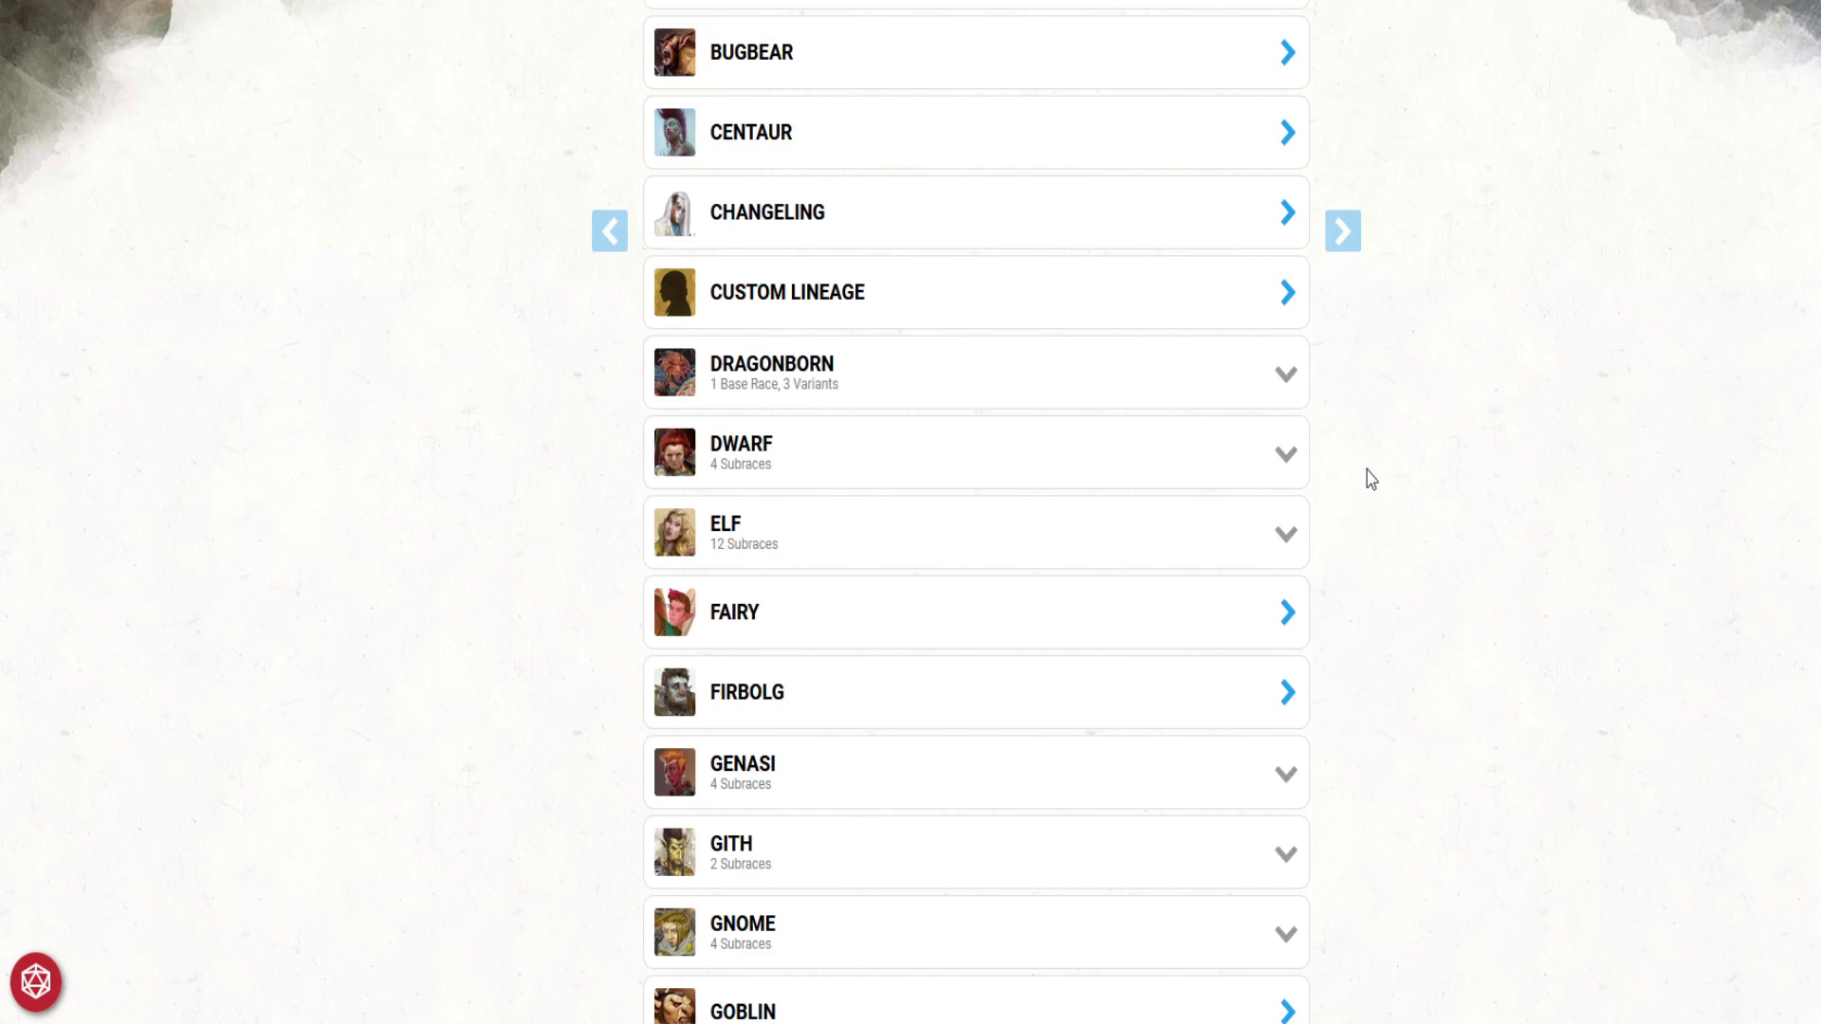
scroll(1371, 479, up, 4)
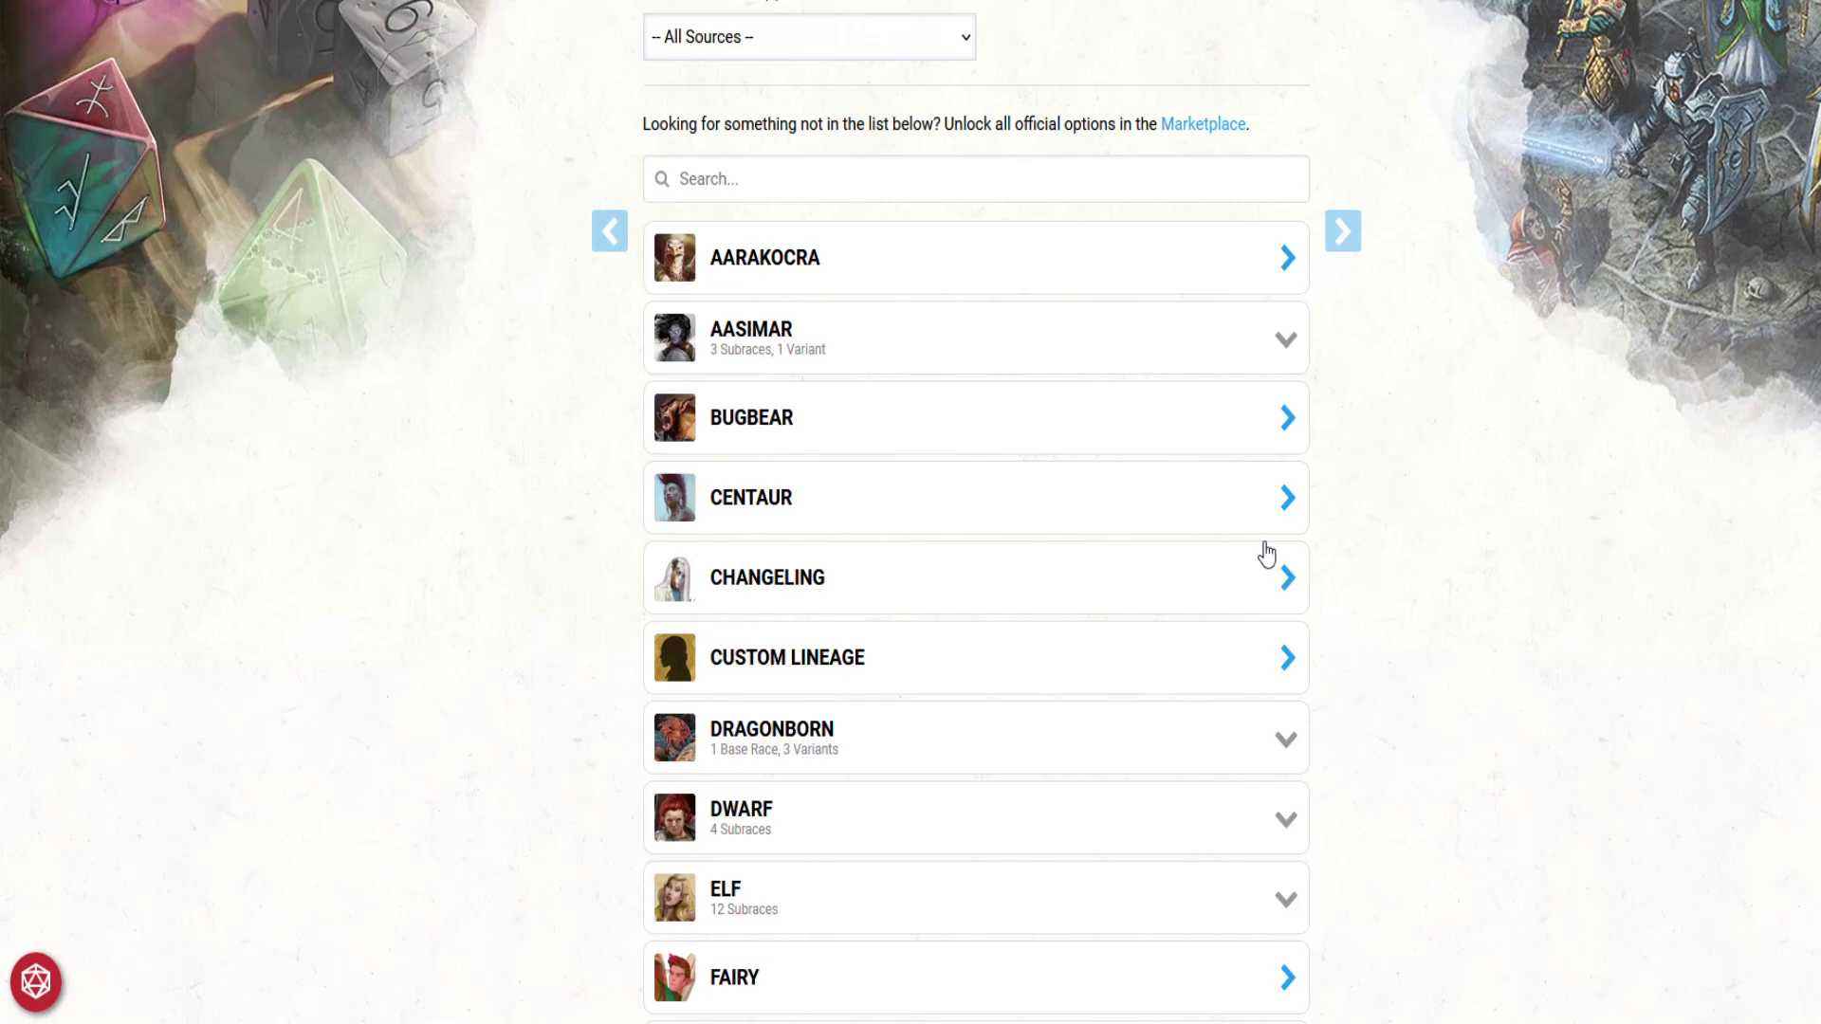
scroll(1129, 524, down, 3)
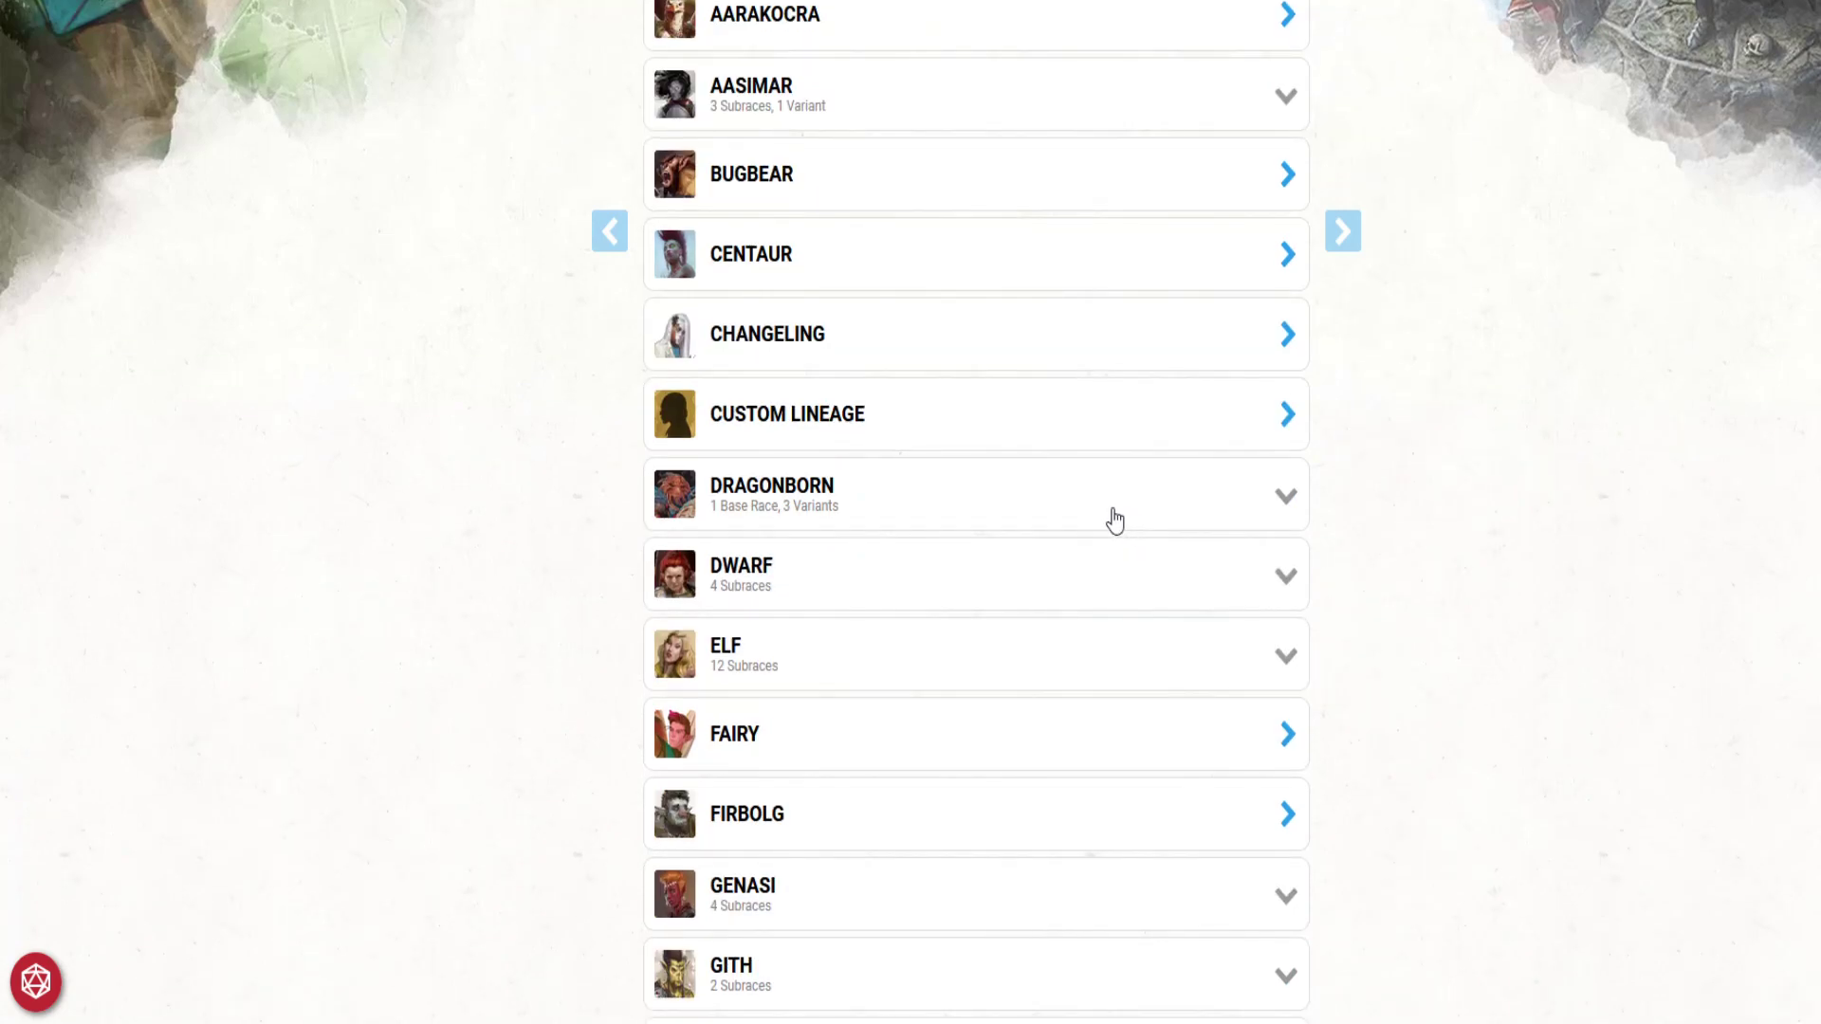
scroll(1000, 569, down, 2)
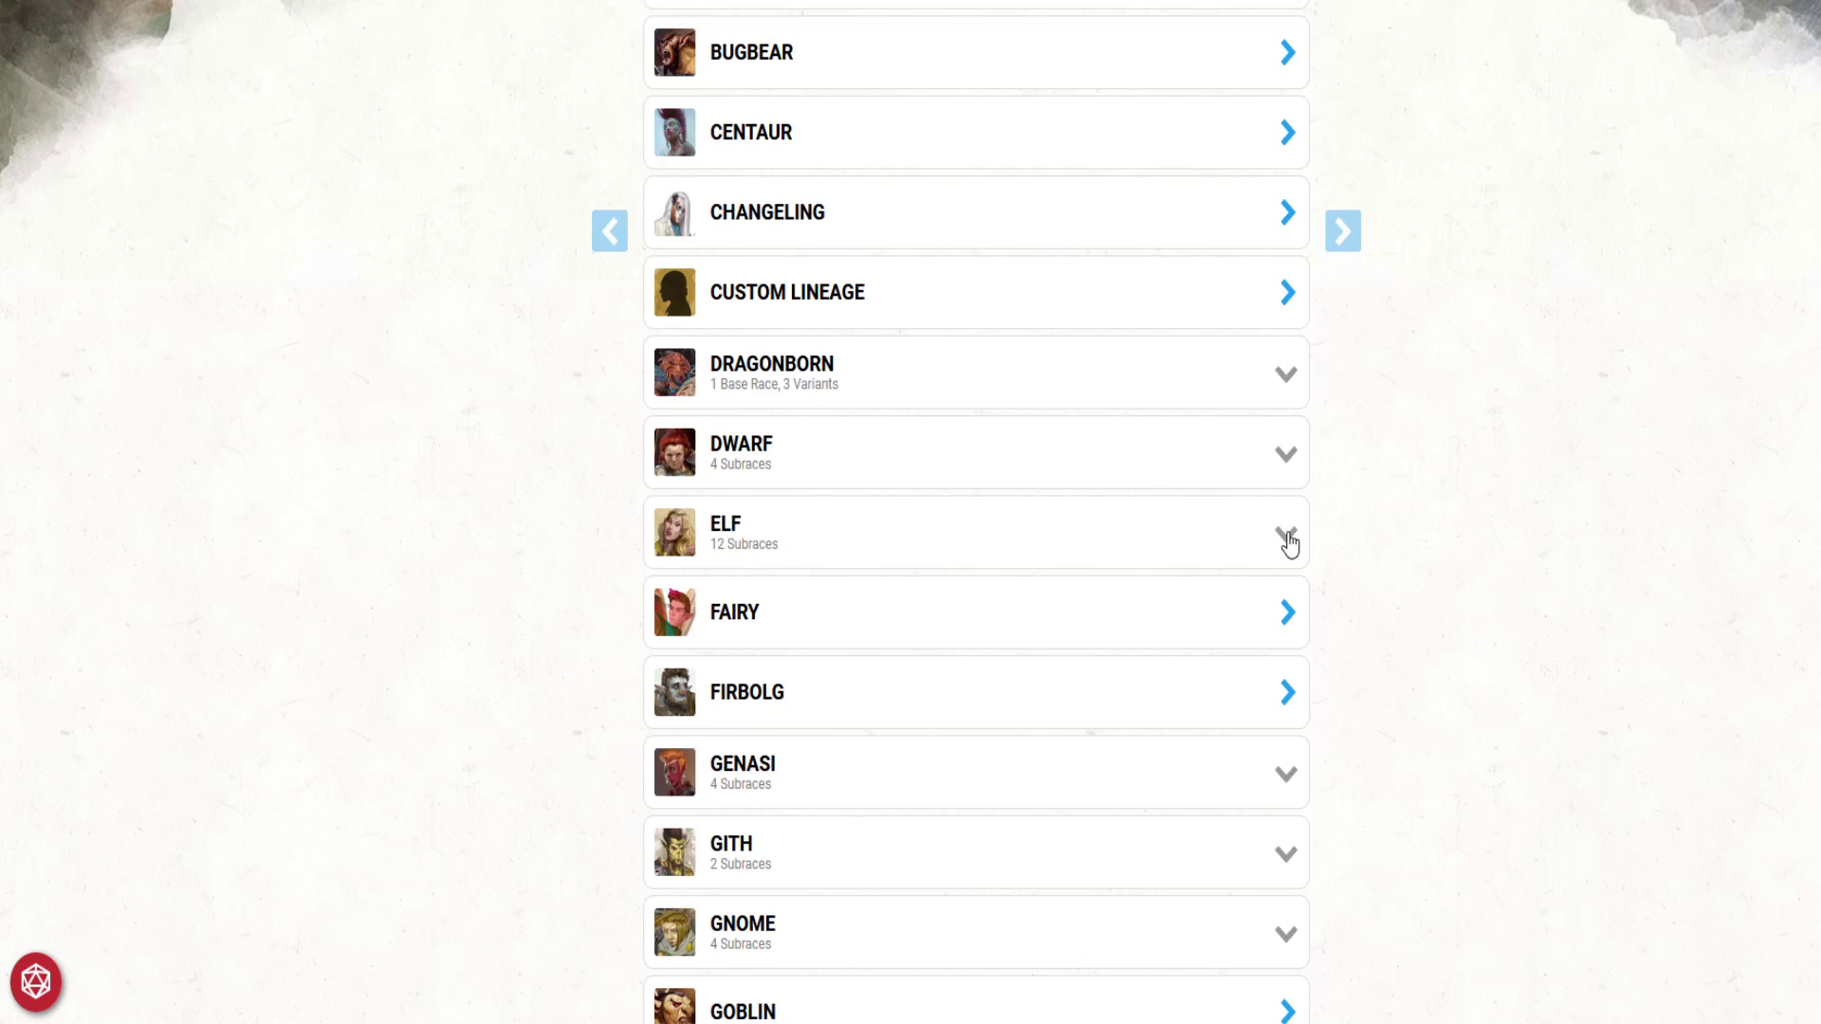
scroll(1288, 541, down, 3)
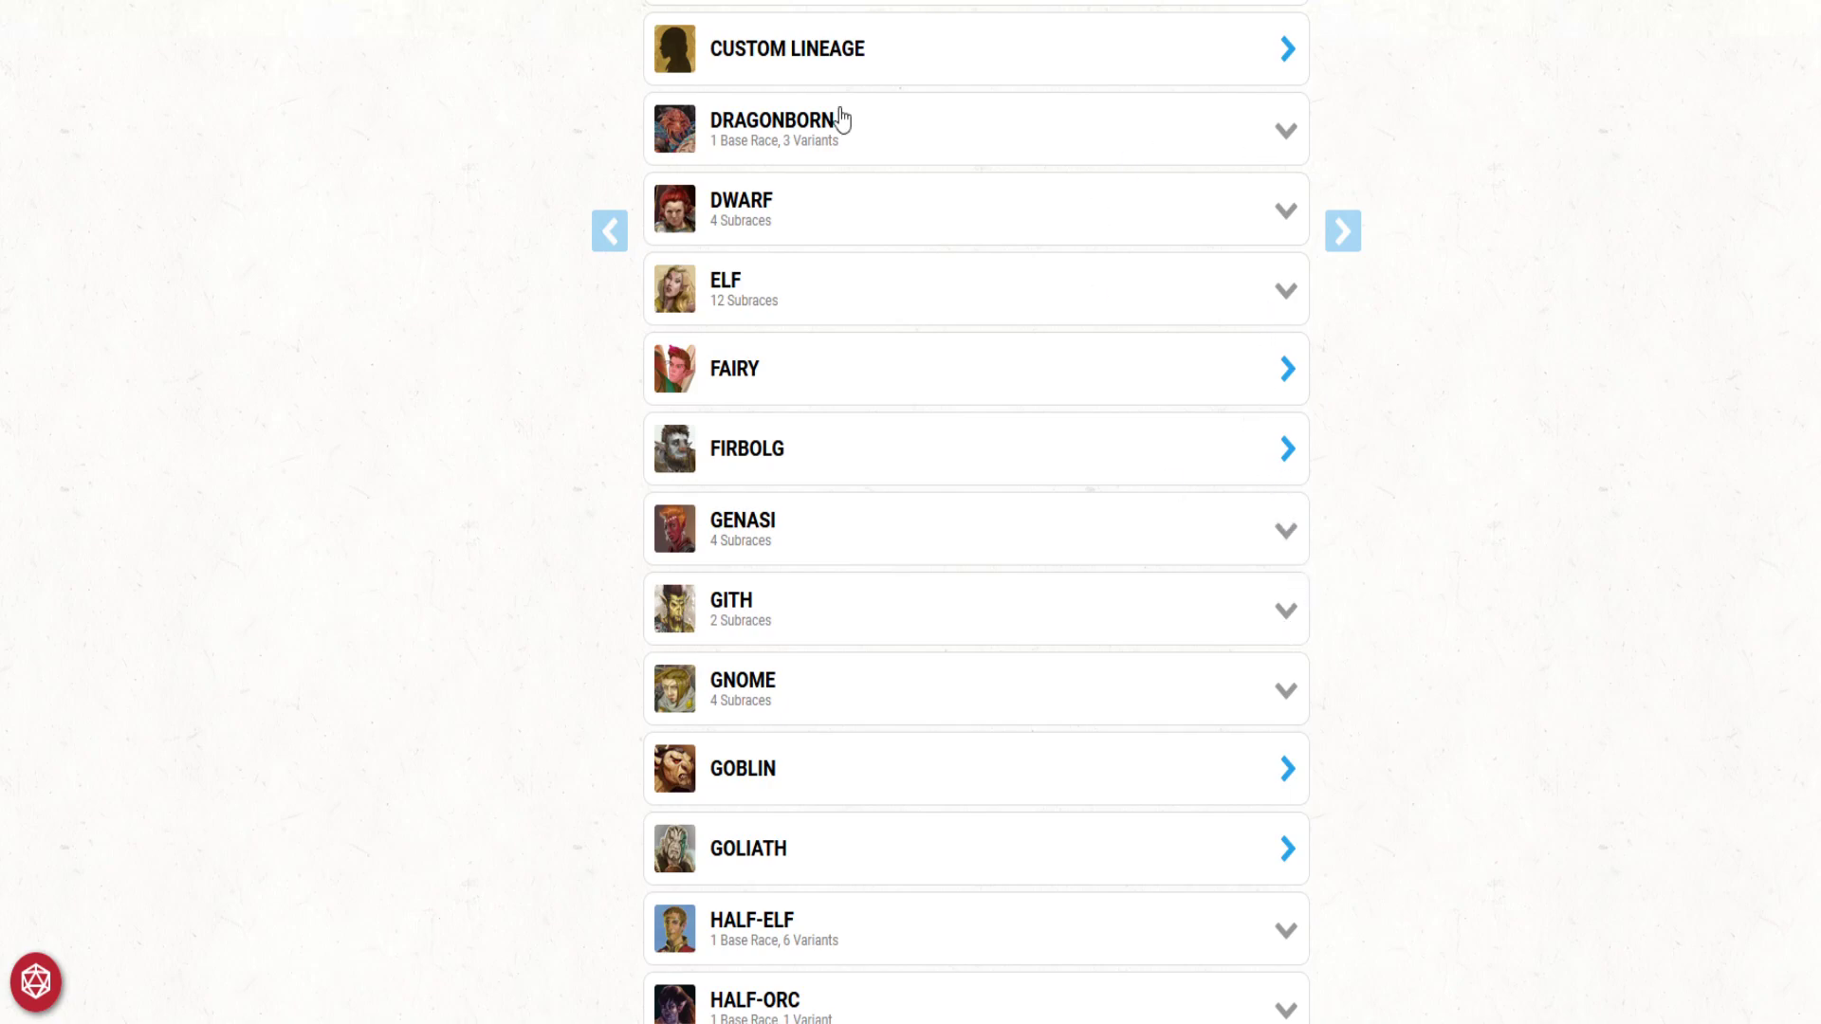
Step: View the Elf subraces and collapse them, and preview the Goblin race without choosing it
click(1287, 293)
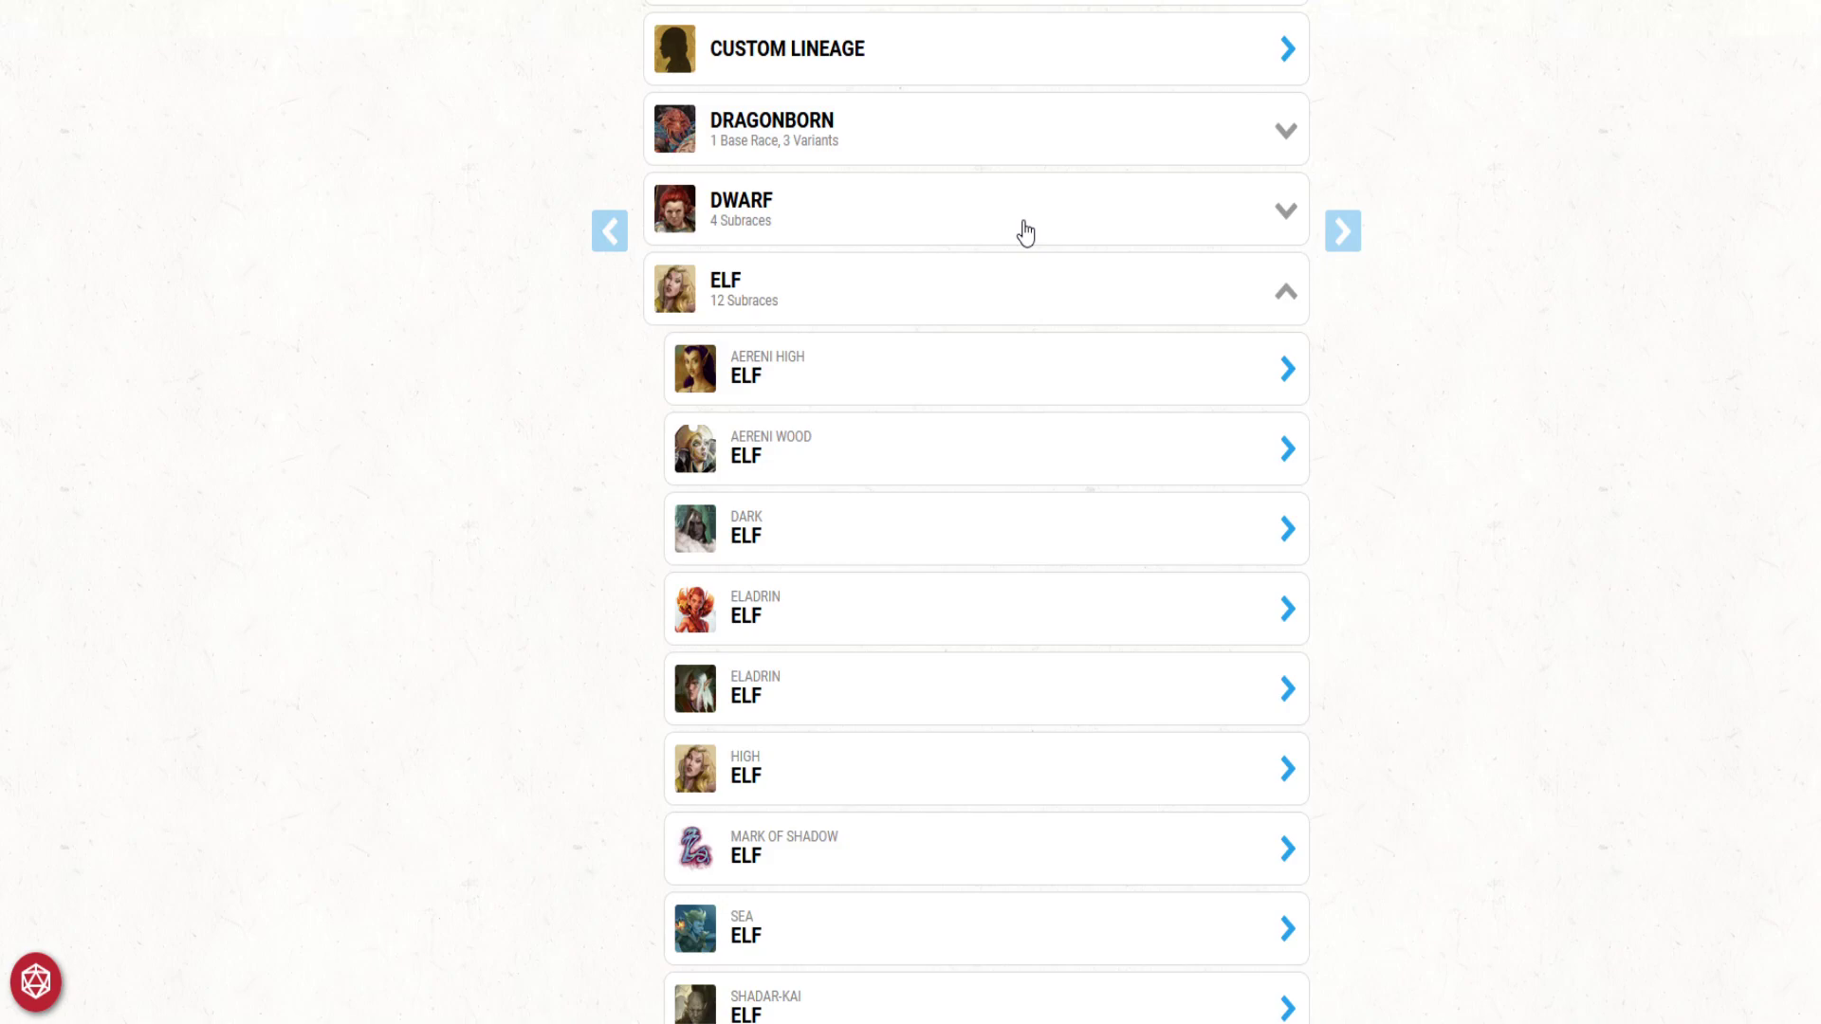
click(1286, 296)
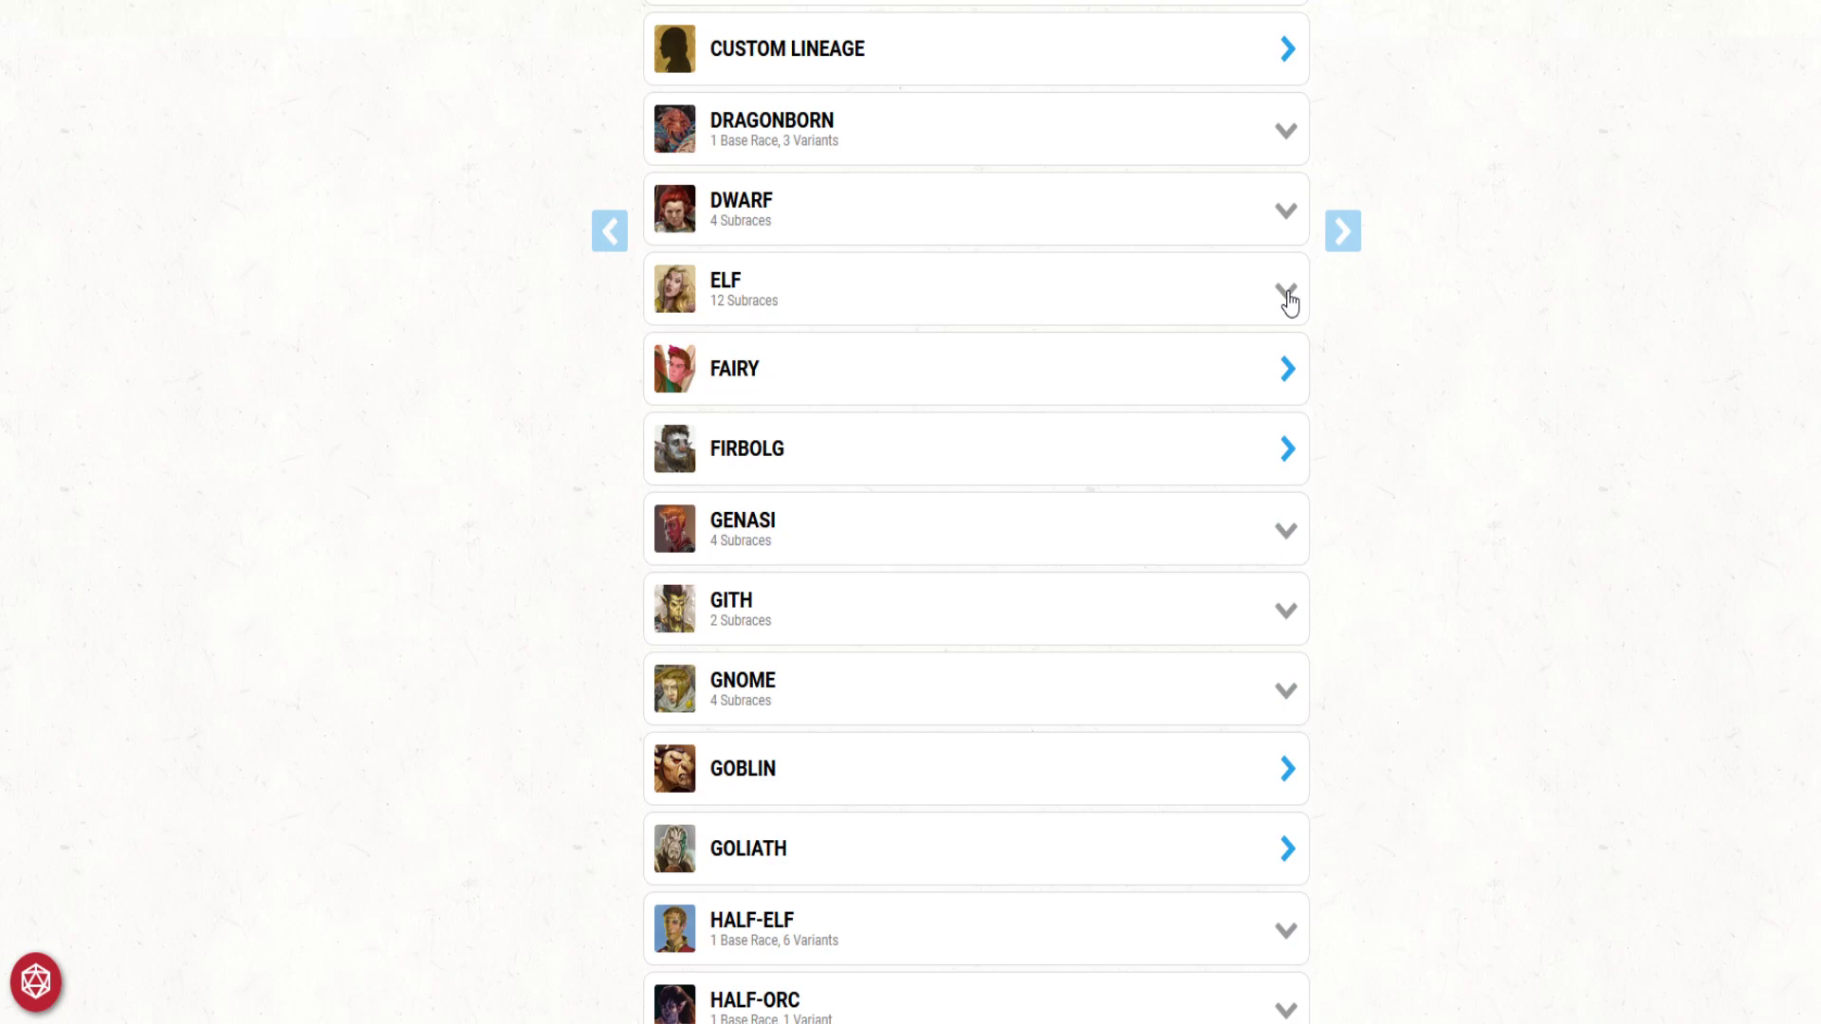
scroll(1091, 531, down, 1)
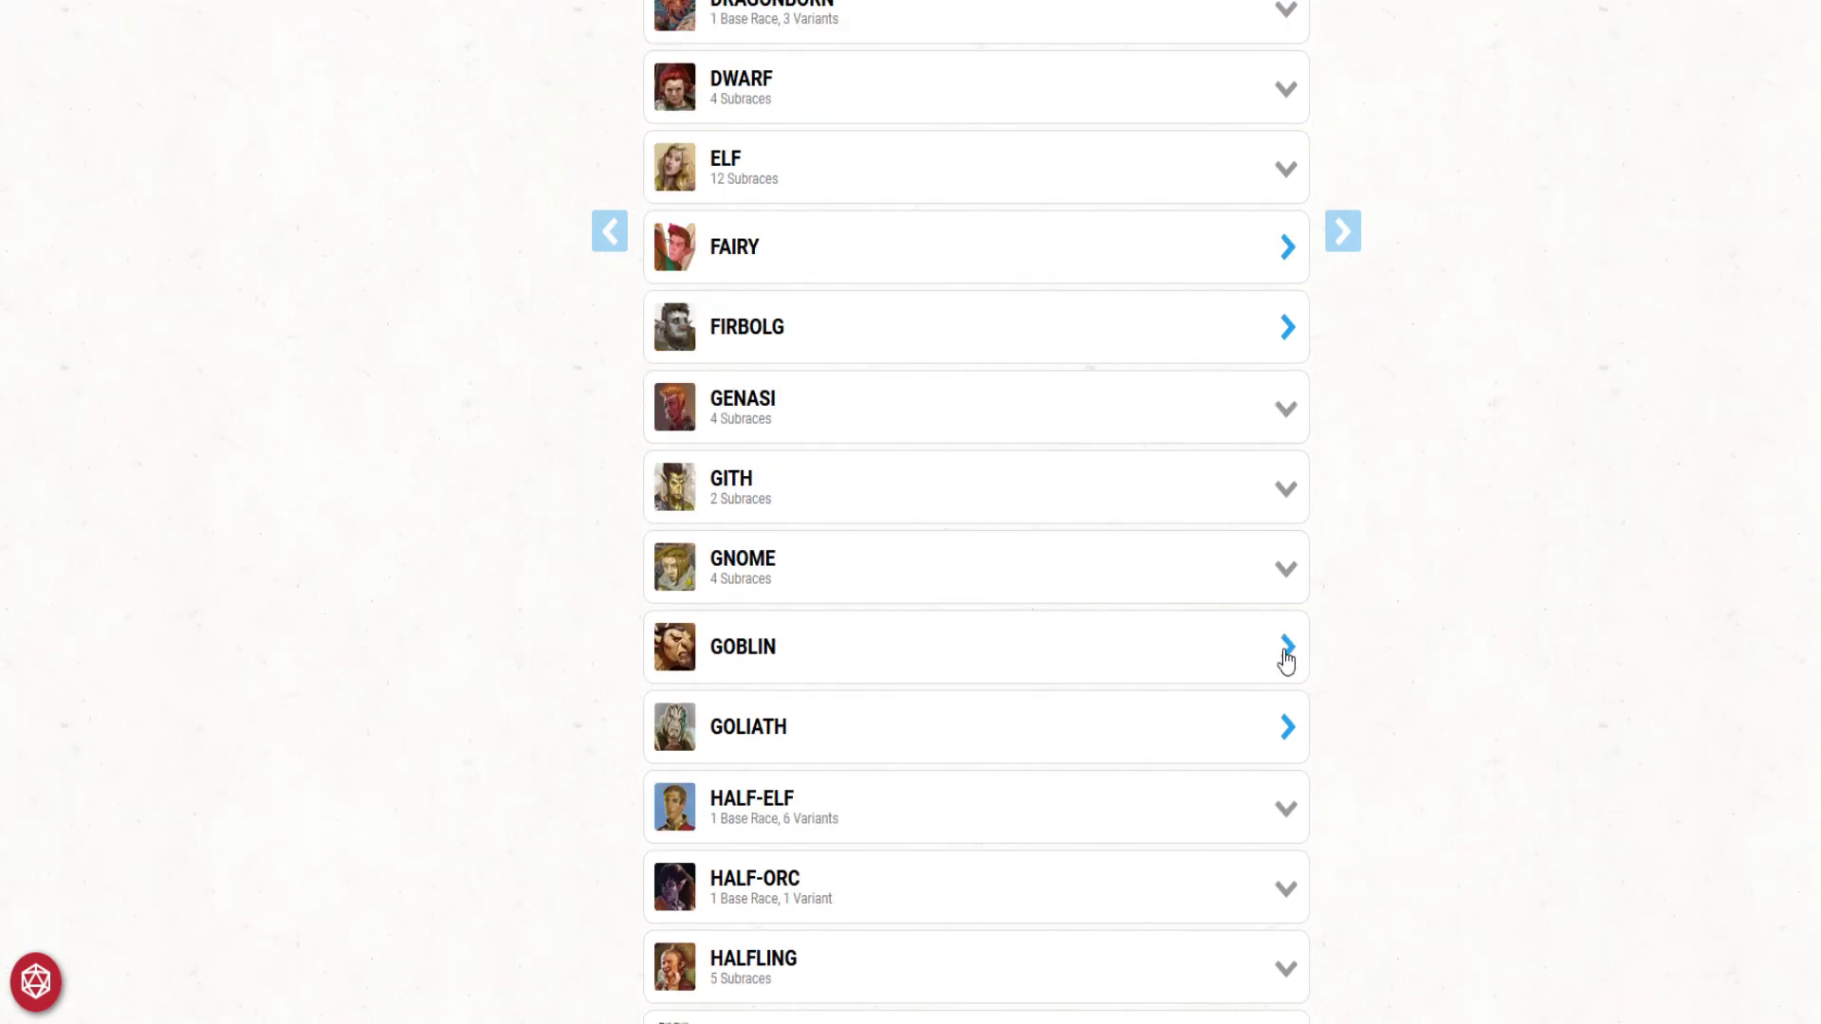
click(1285, 654)
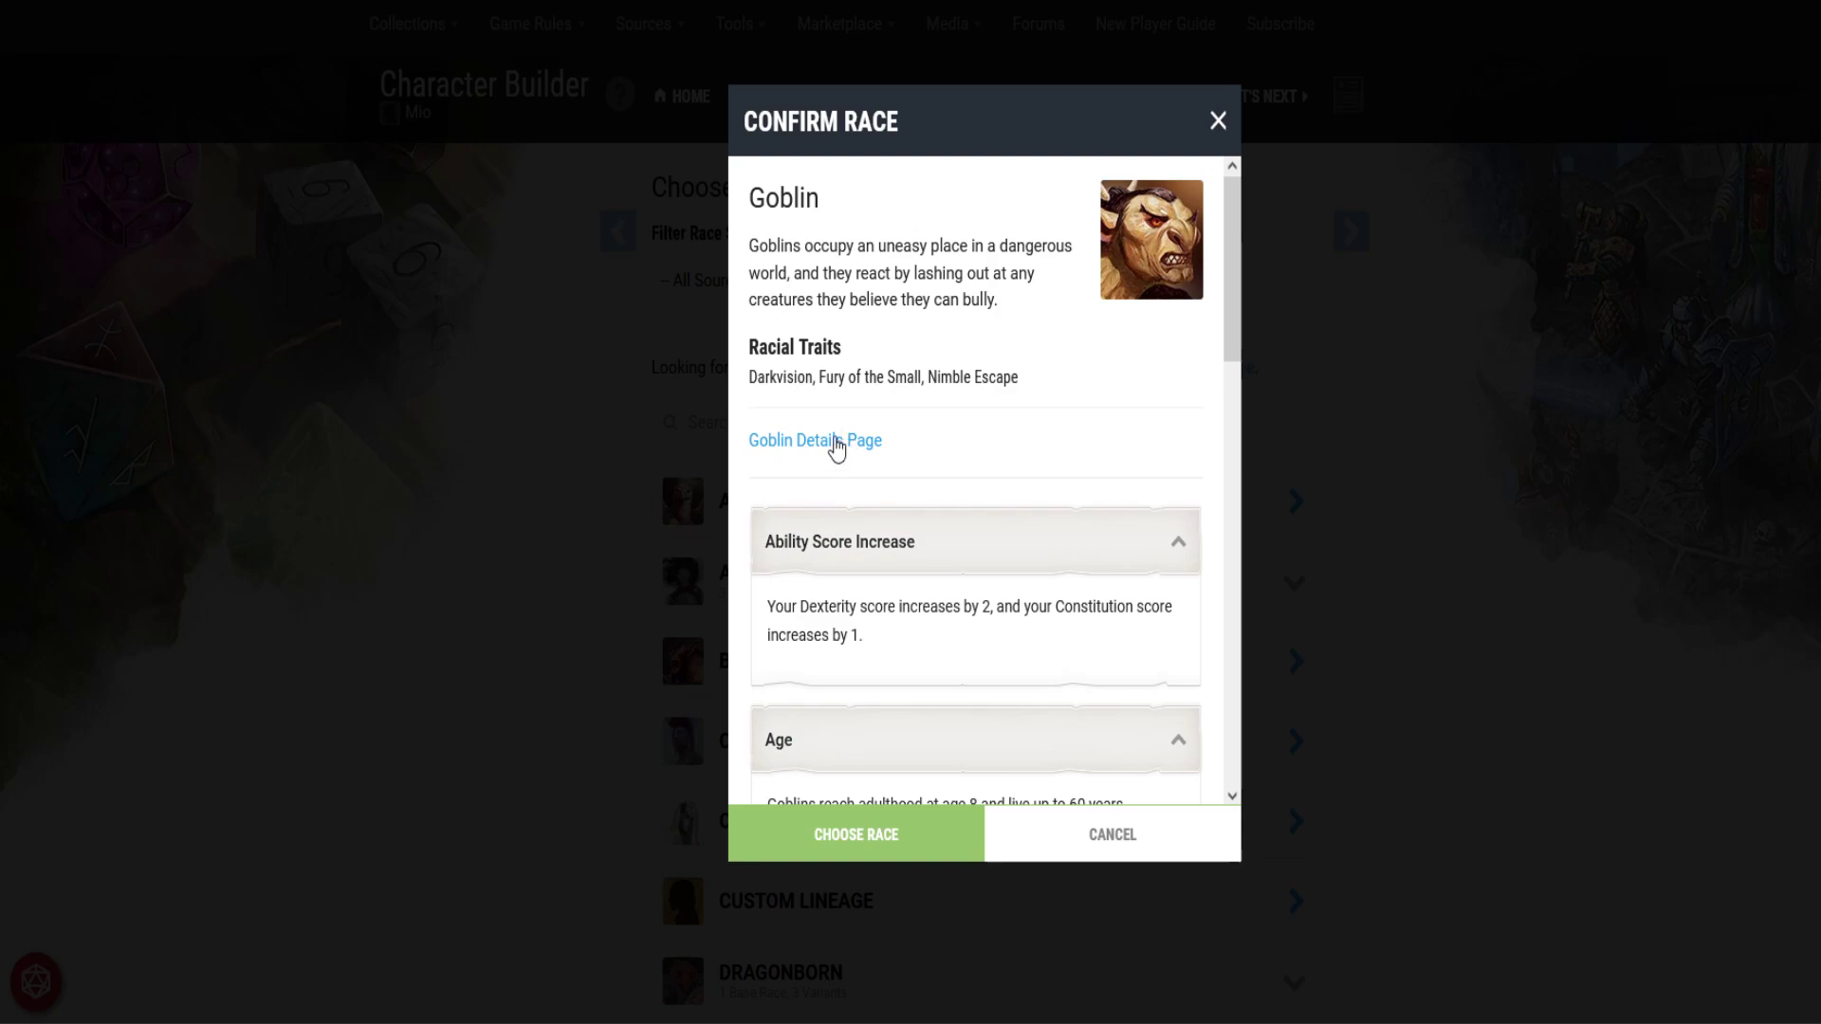
click(1216, 121)
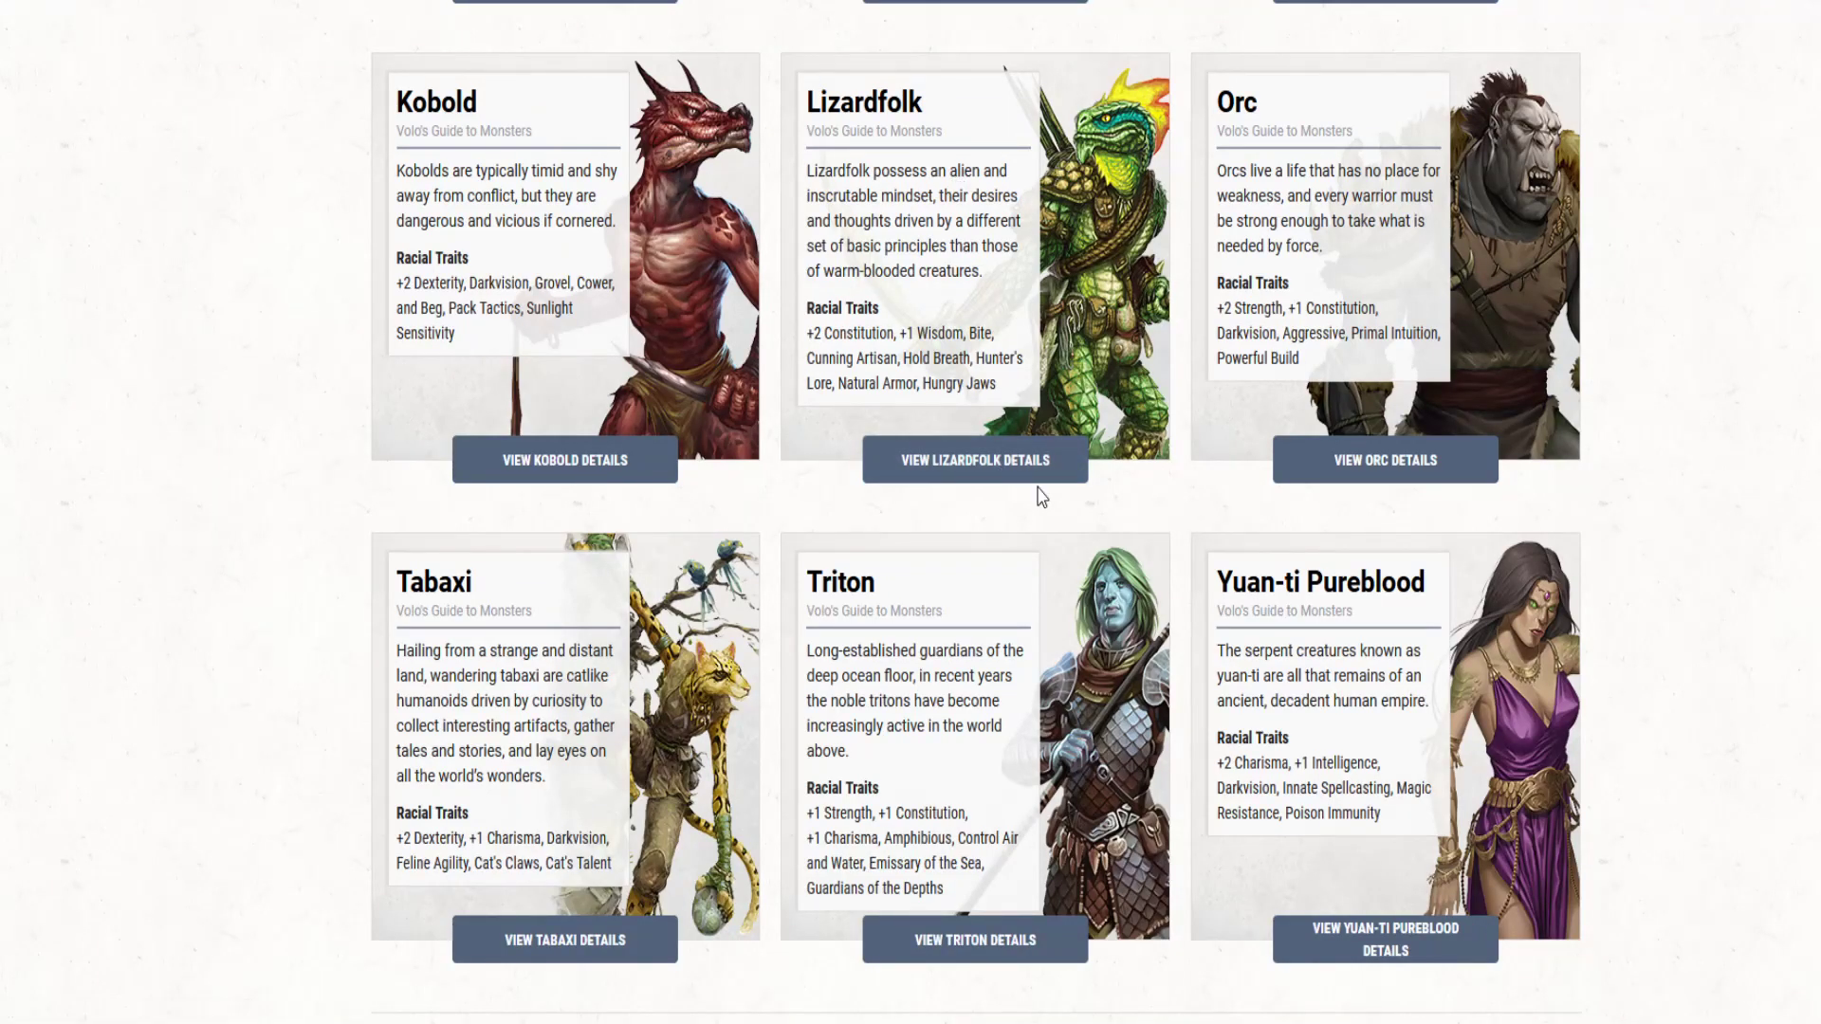
Step: Open the Goblin details page from the races listing and skim its introduction through the Family Matters section
scroll(1041, 495, up, 5)
click(559, 474)
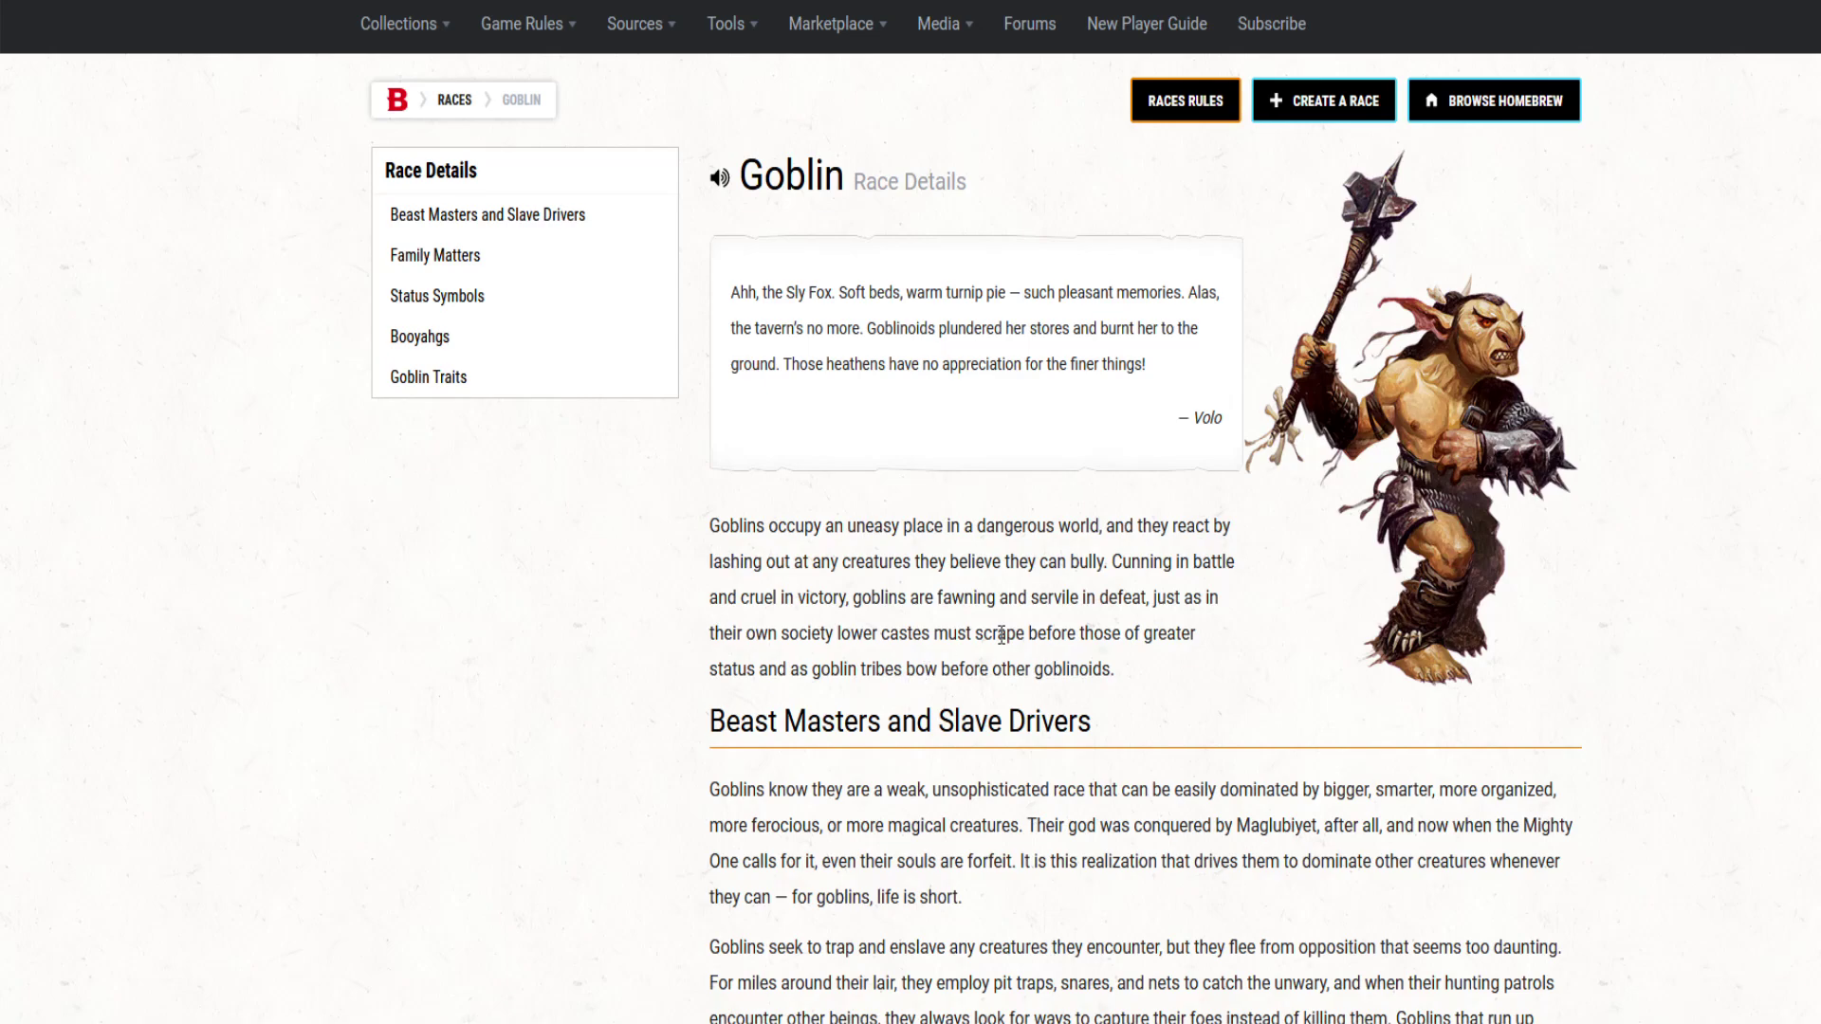
scroll(996, 645, down, 5)
scroll(999, 648, down, 6)
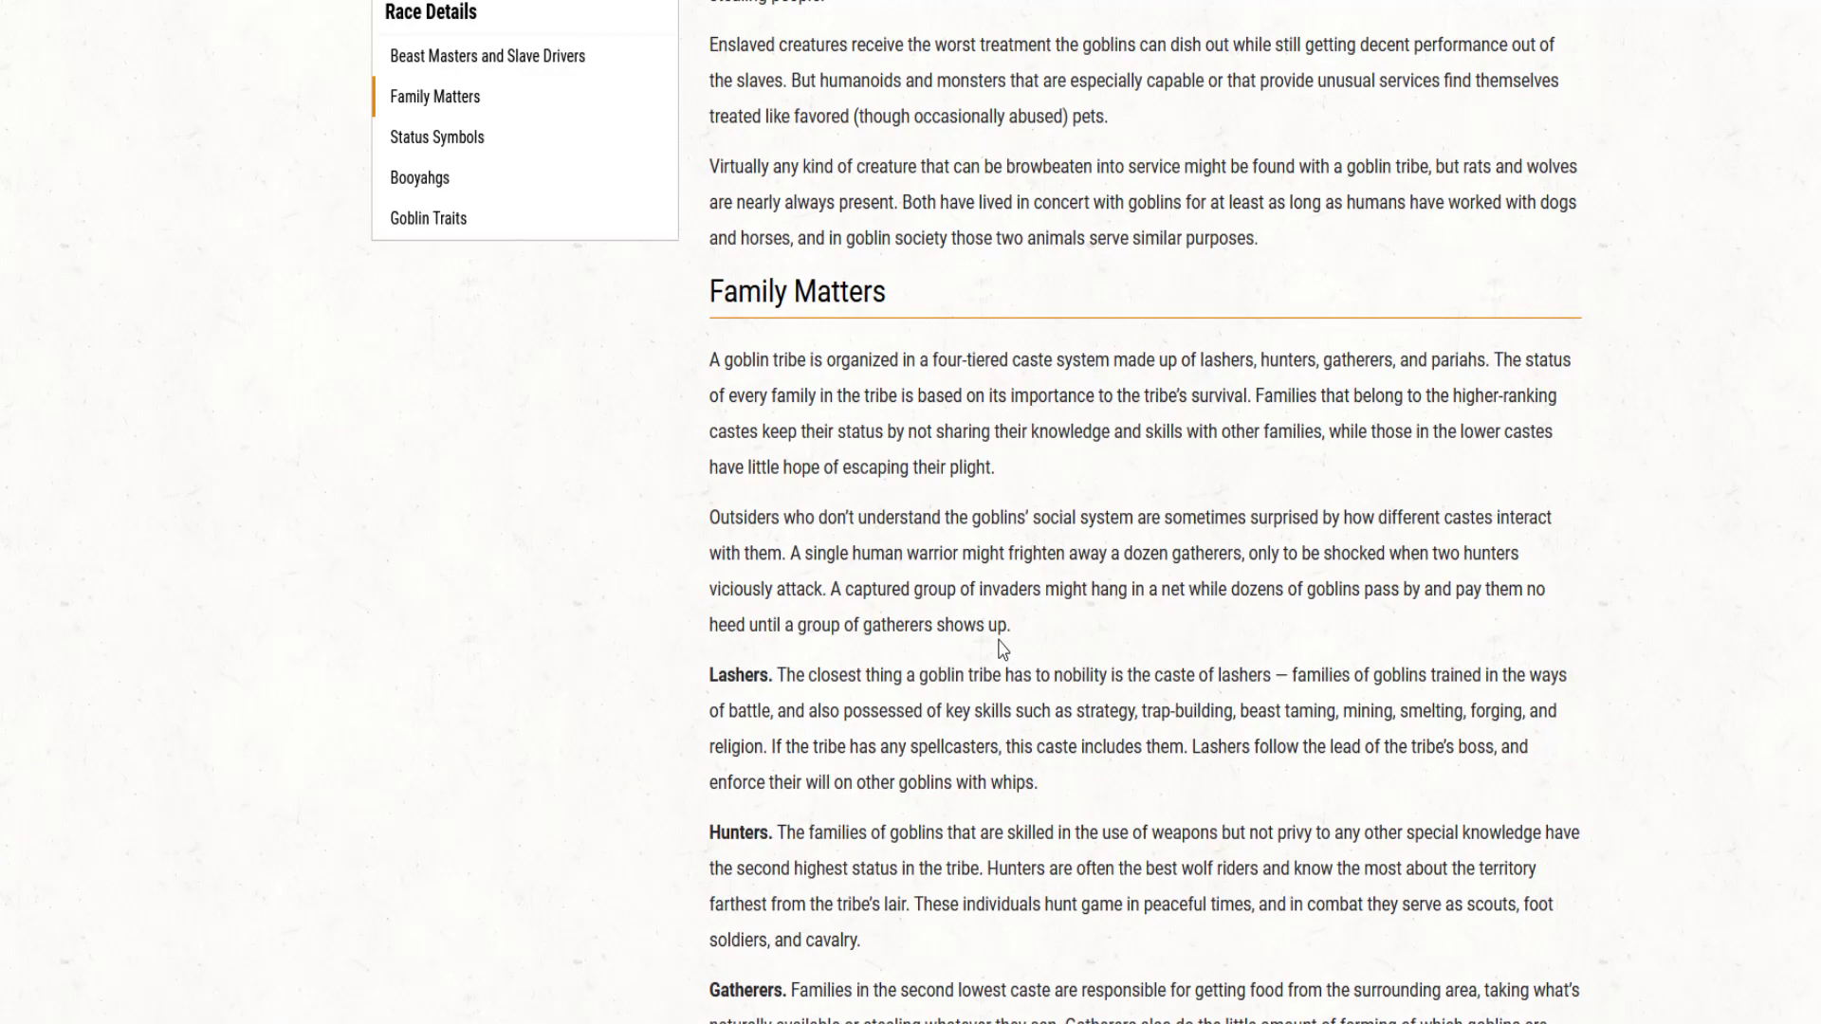
scroll(1003, 650, up, 5)
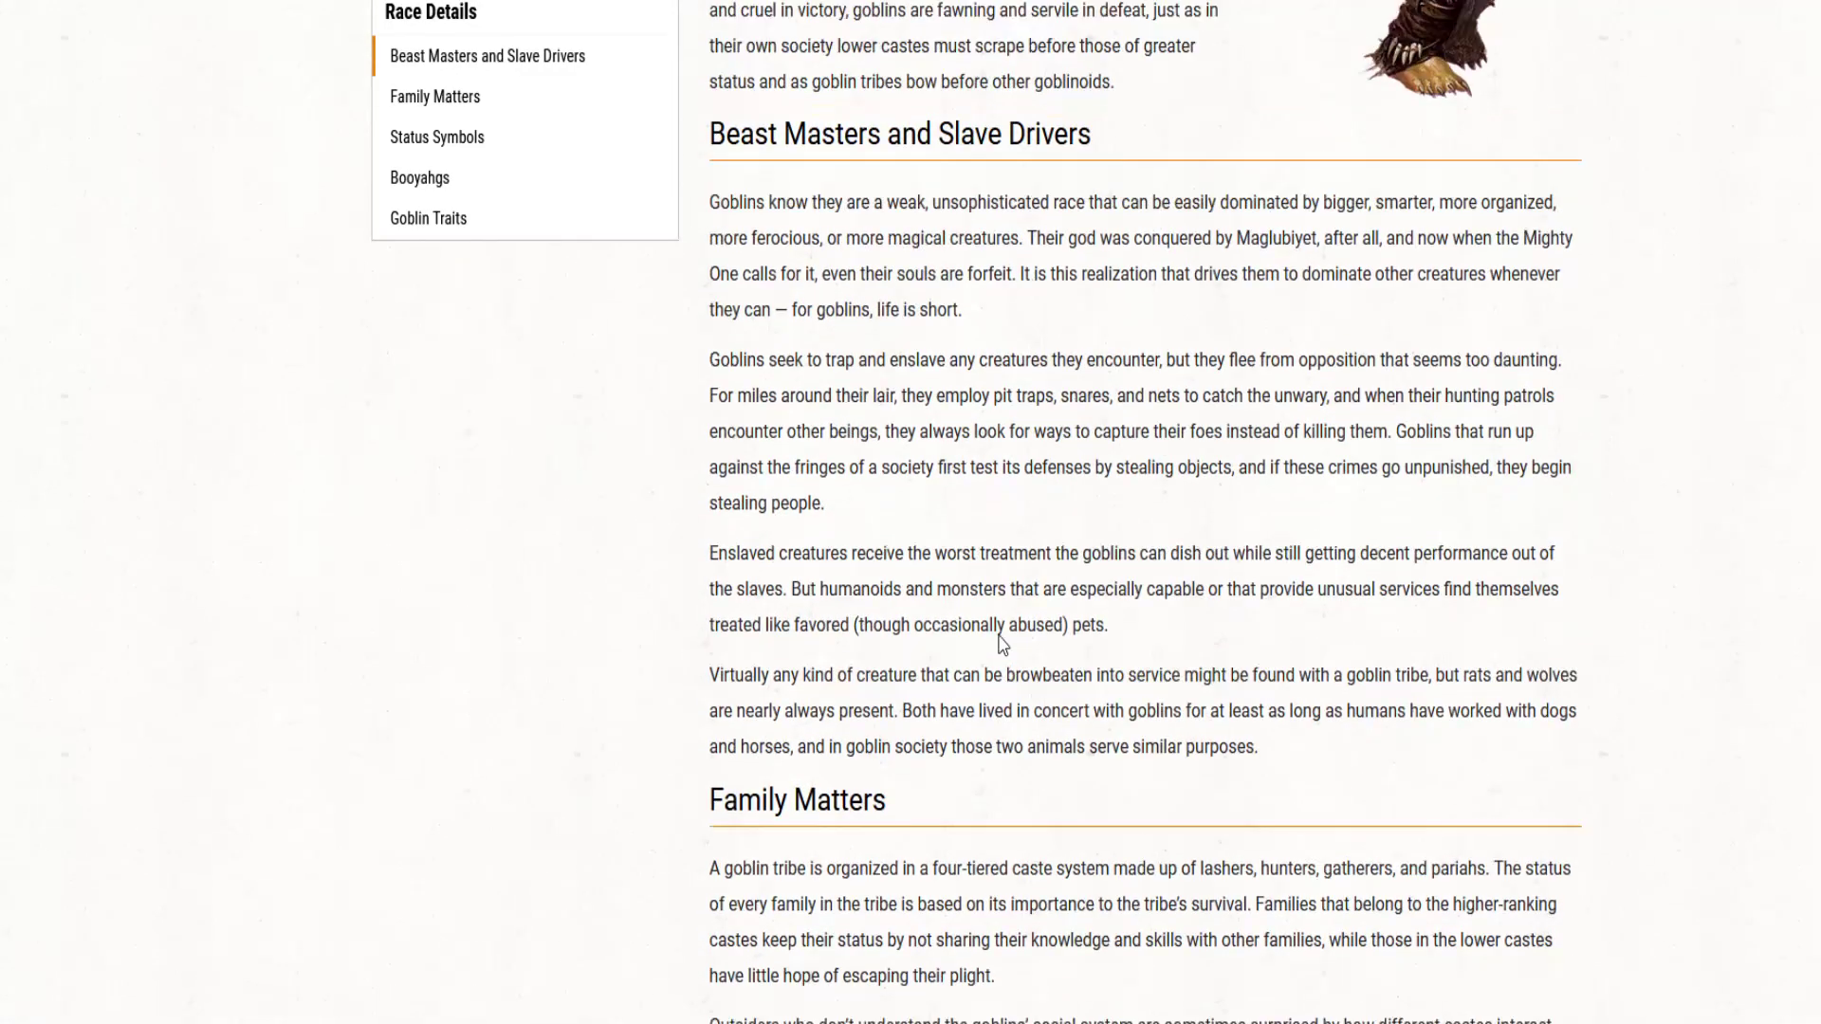
scroll(1003, 640, up, 1)
scroll(1003, 640, up, 4)
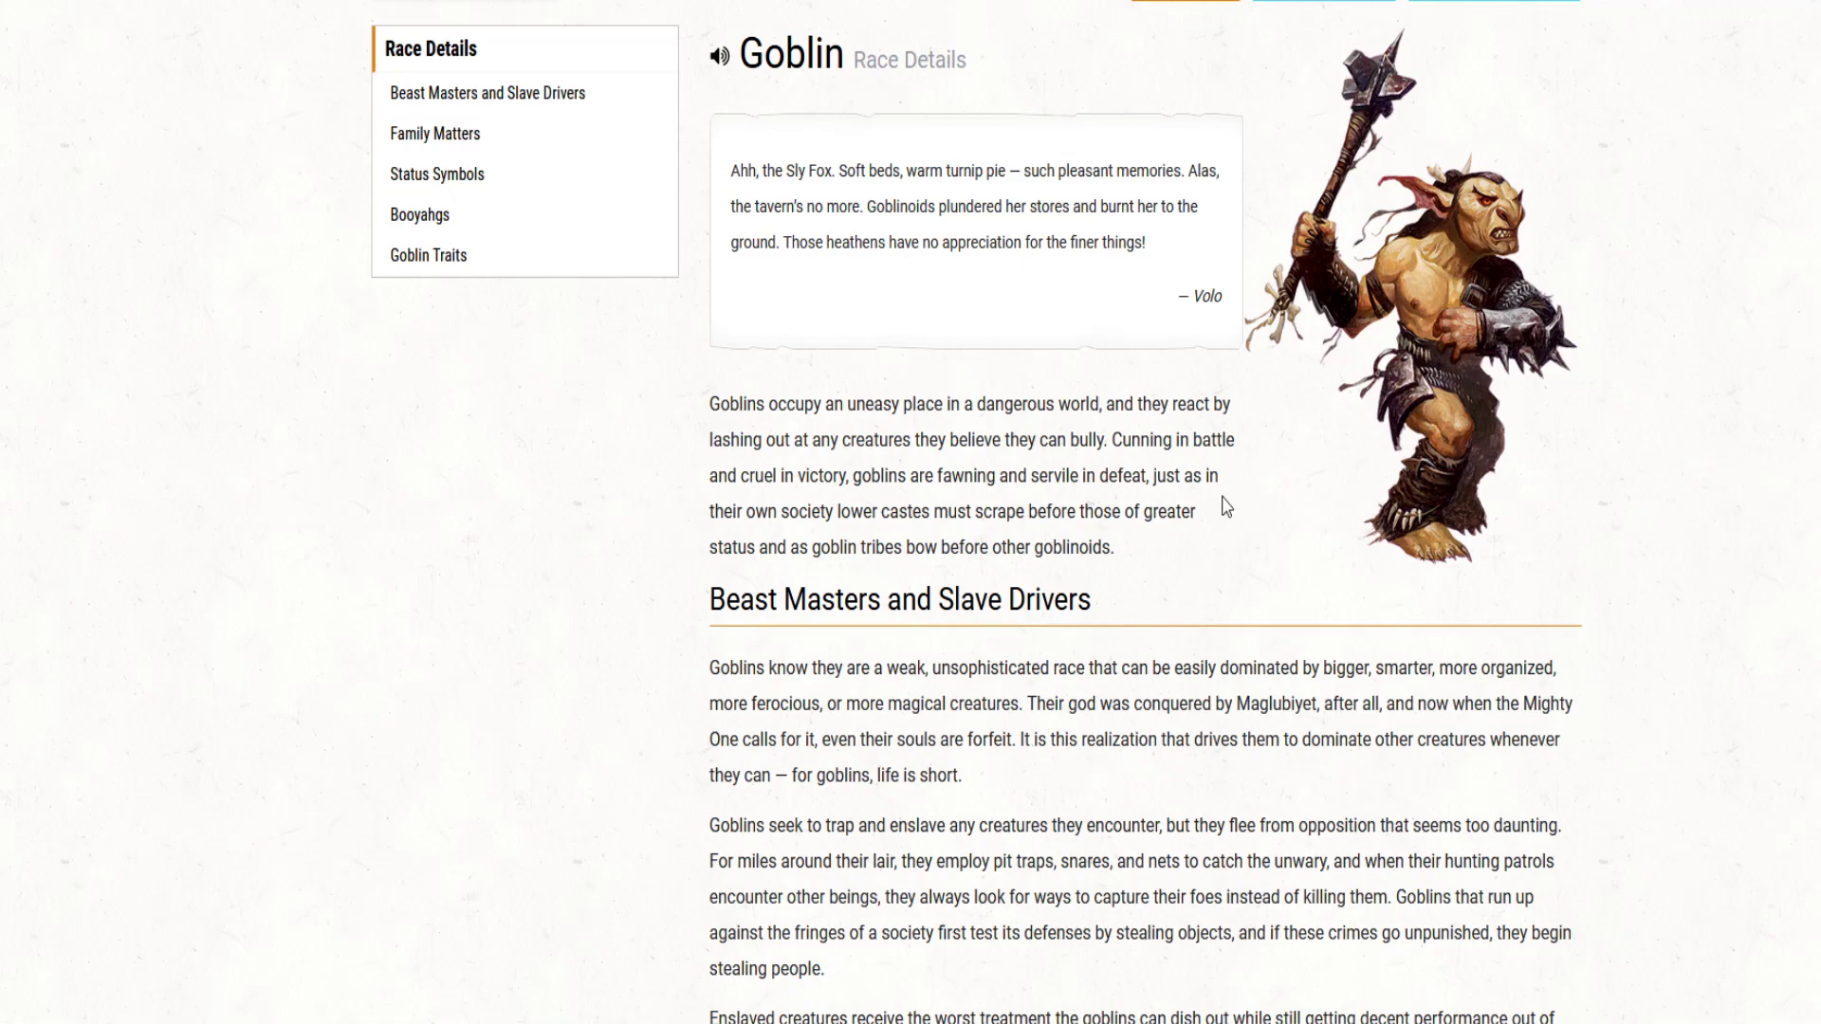
Step: Read the Goblin race details through Status Symbols and Booyahgs down to the Goblin Traits
scroll(1186, 462, down, 4)
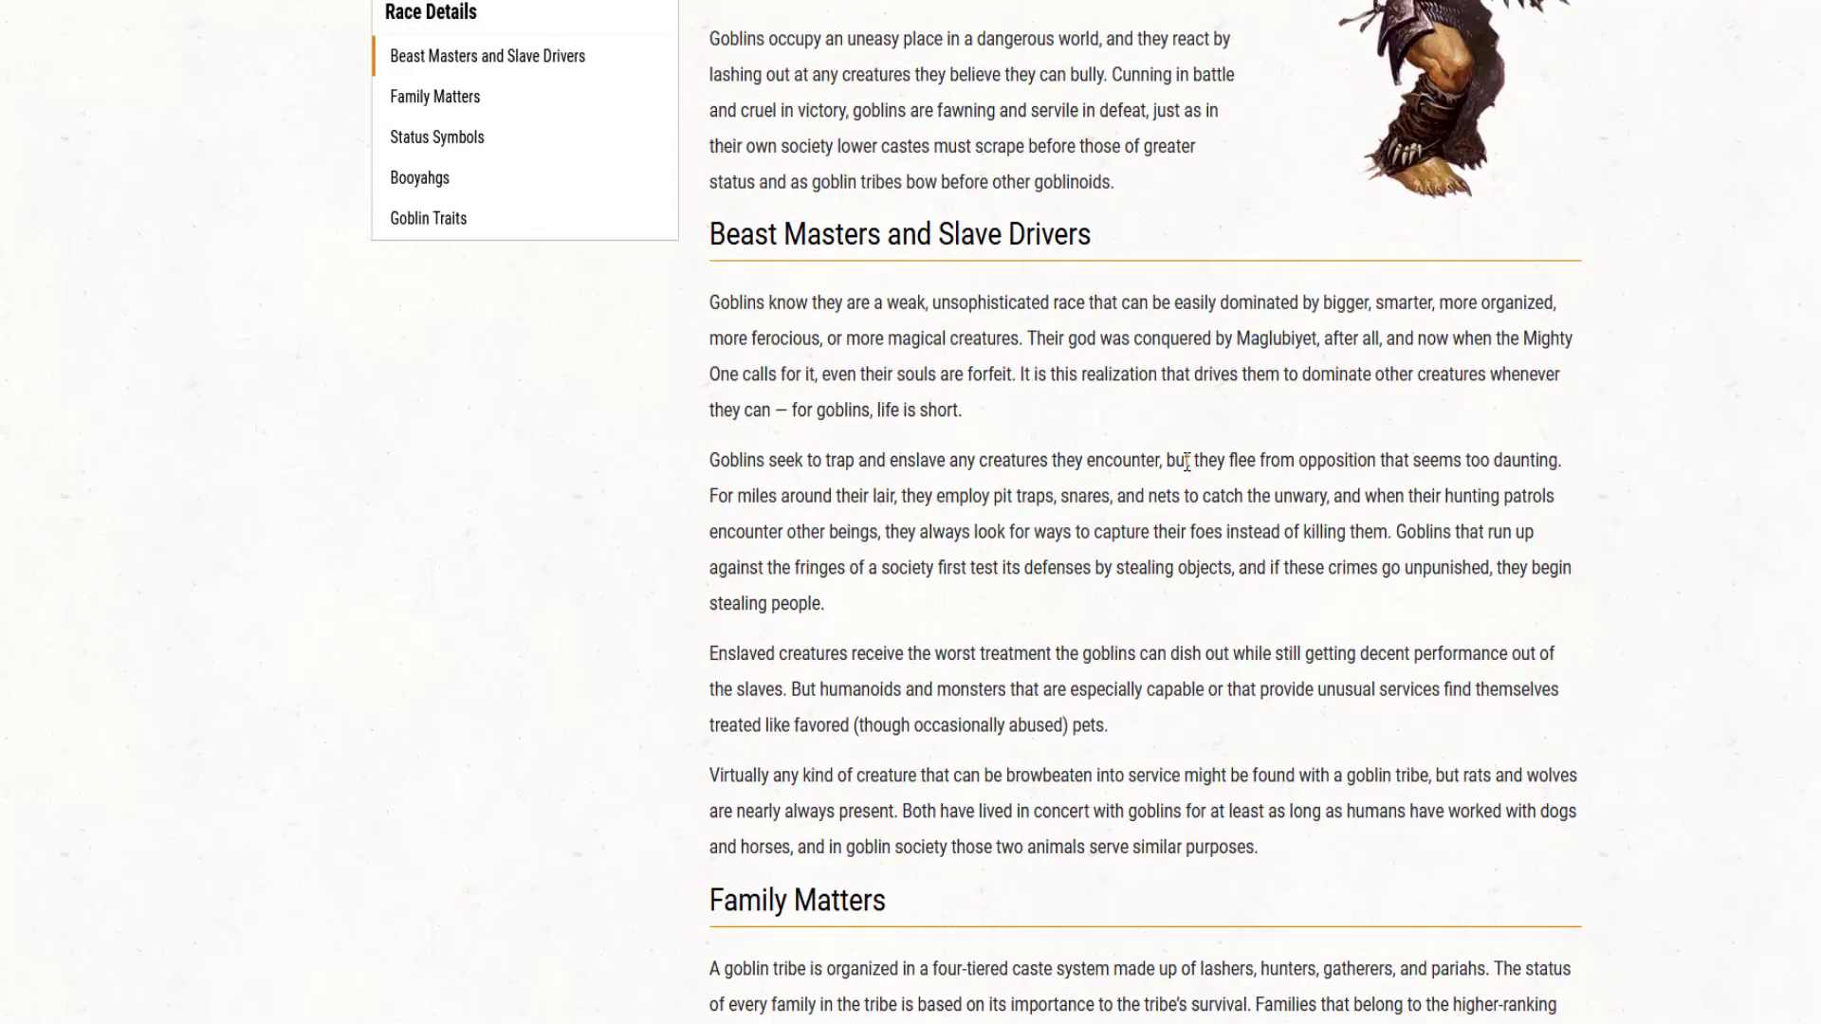
scroll(1186, 462, down, 4)
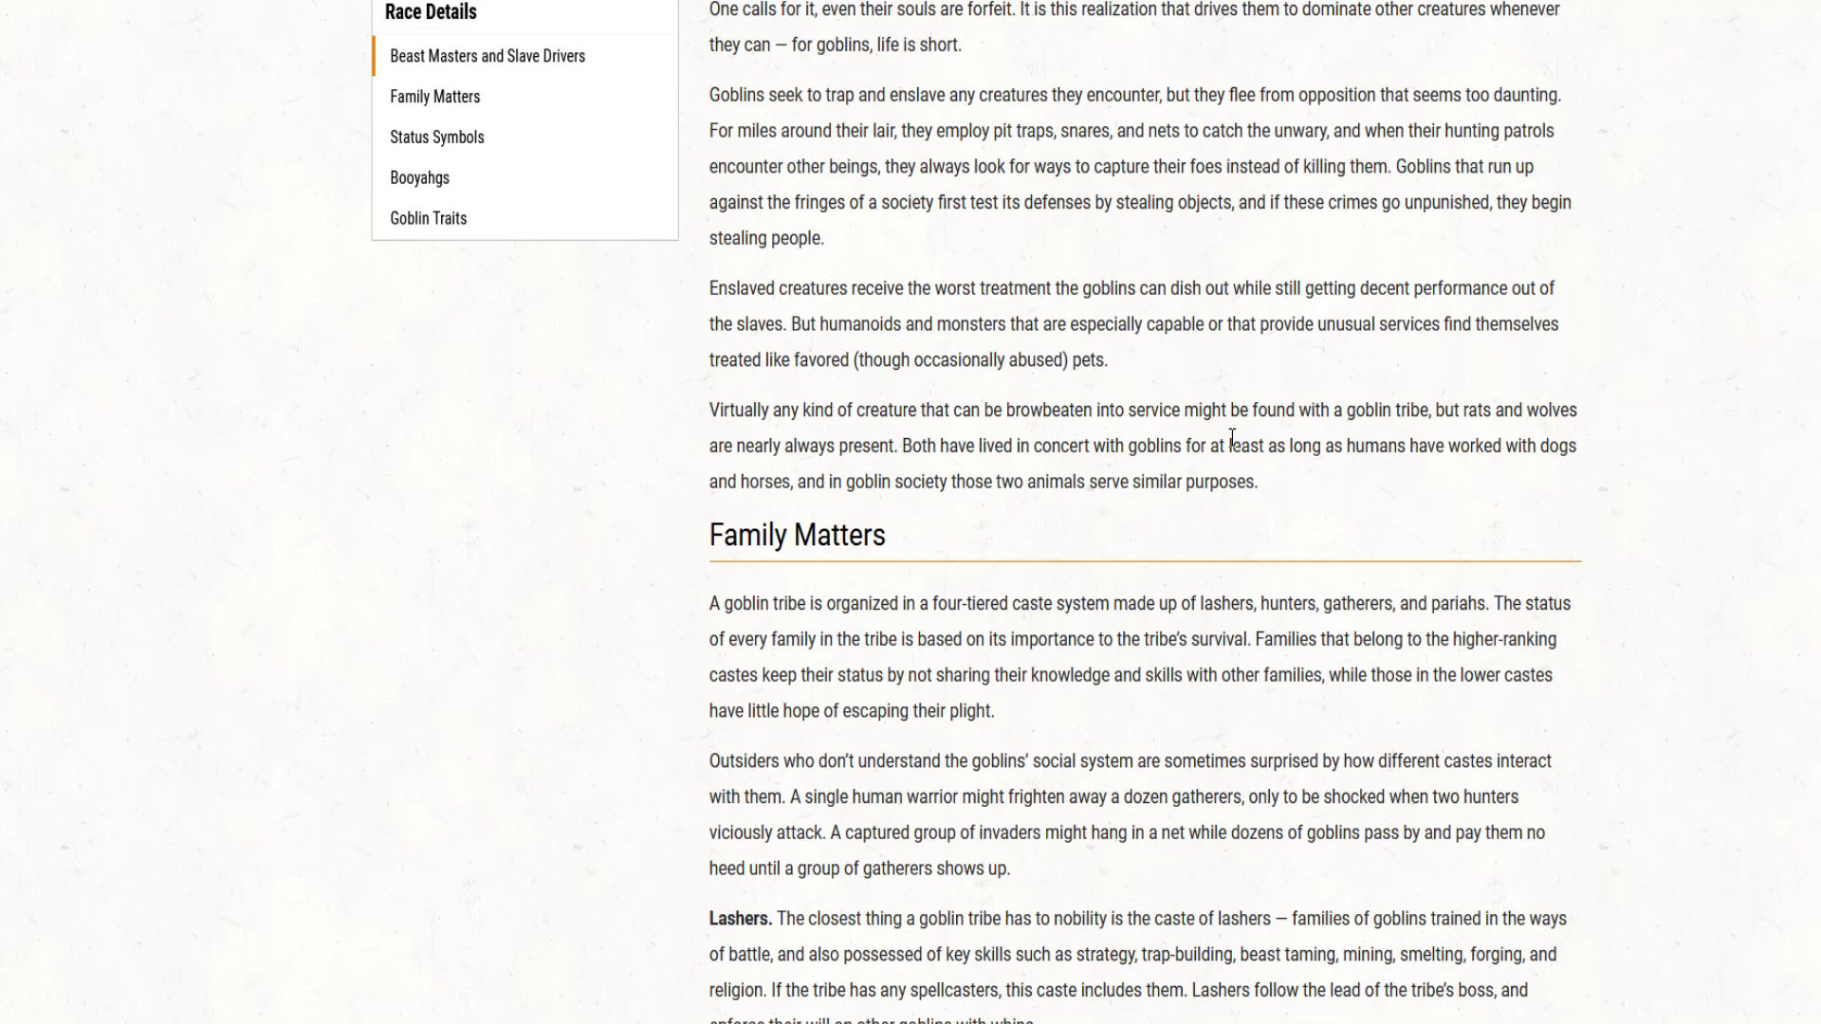
scroll(1230, 436, down, 5)
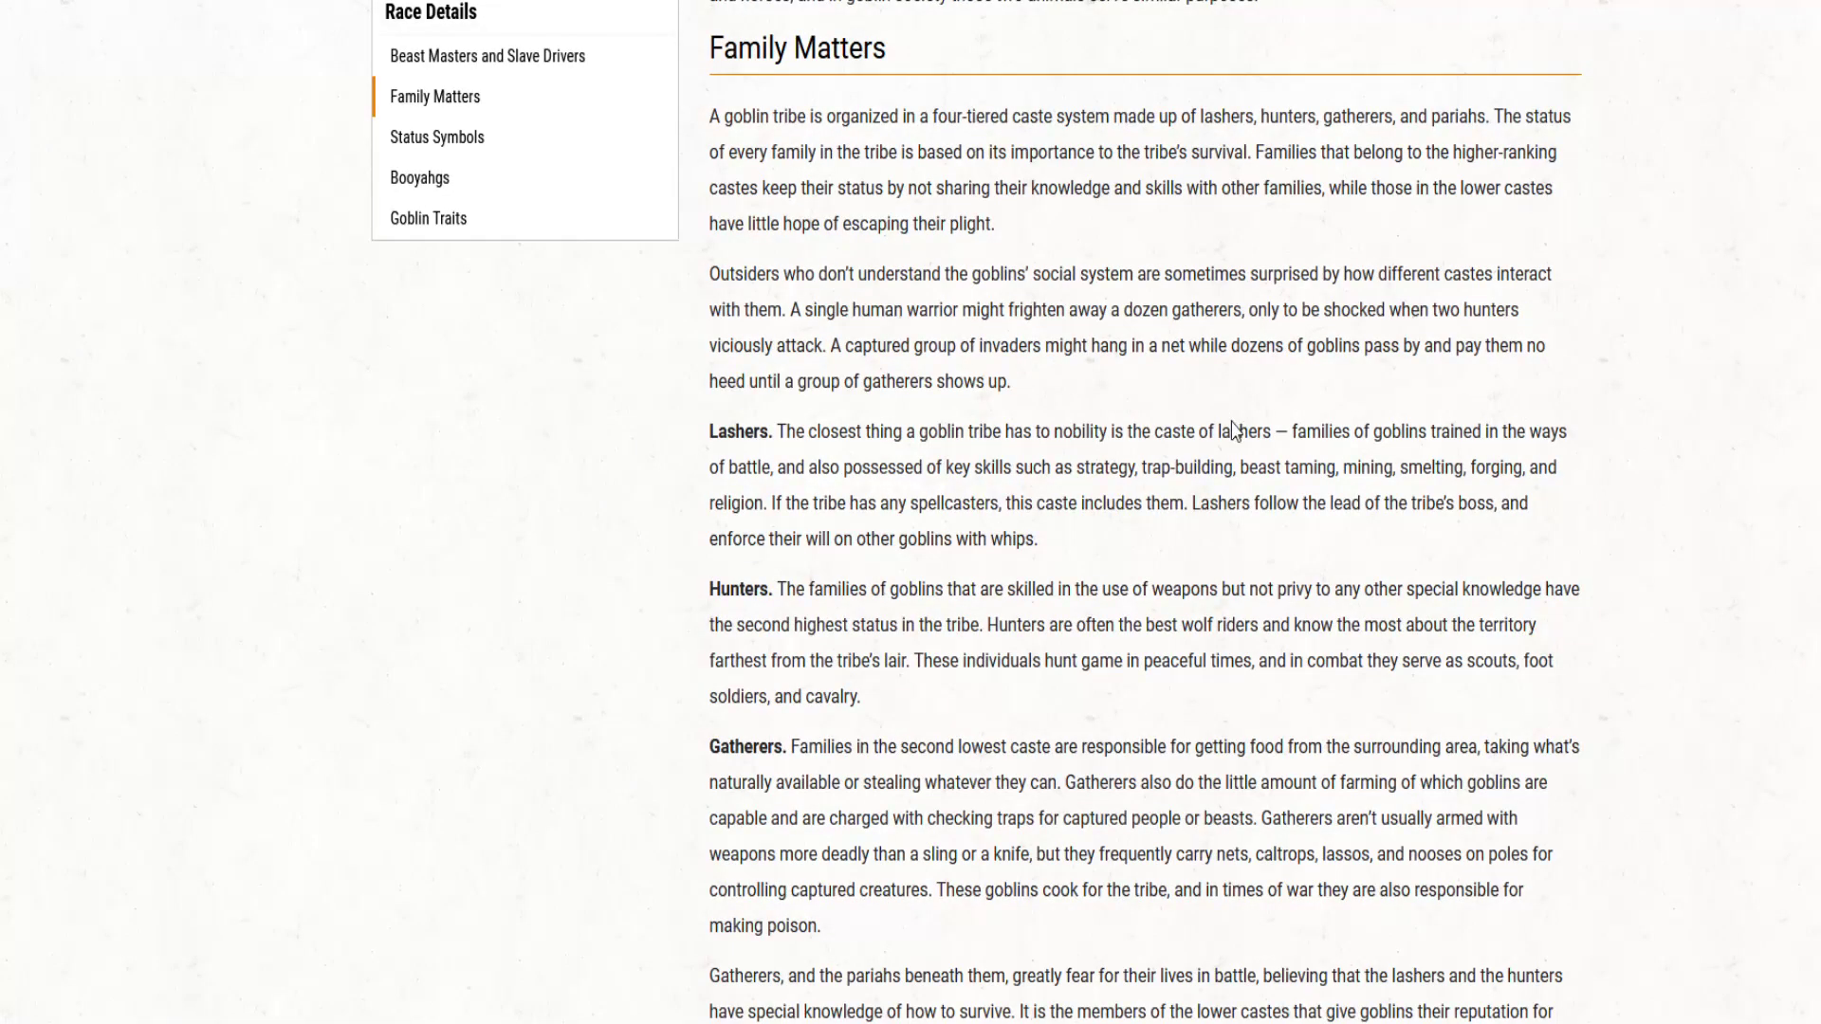
scroll(1231, 431, down, 8)
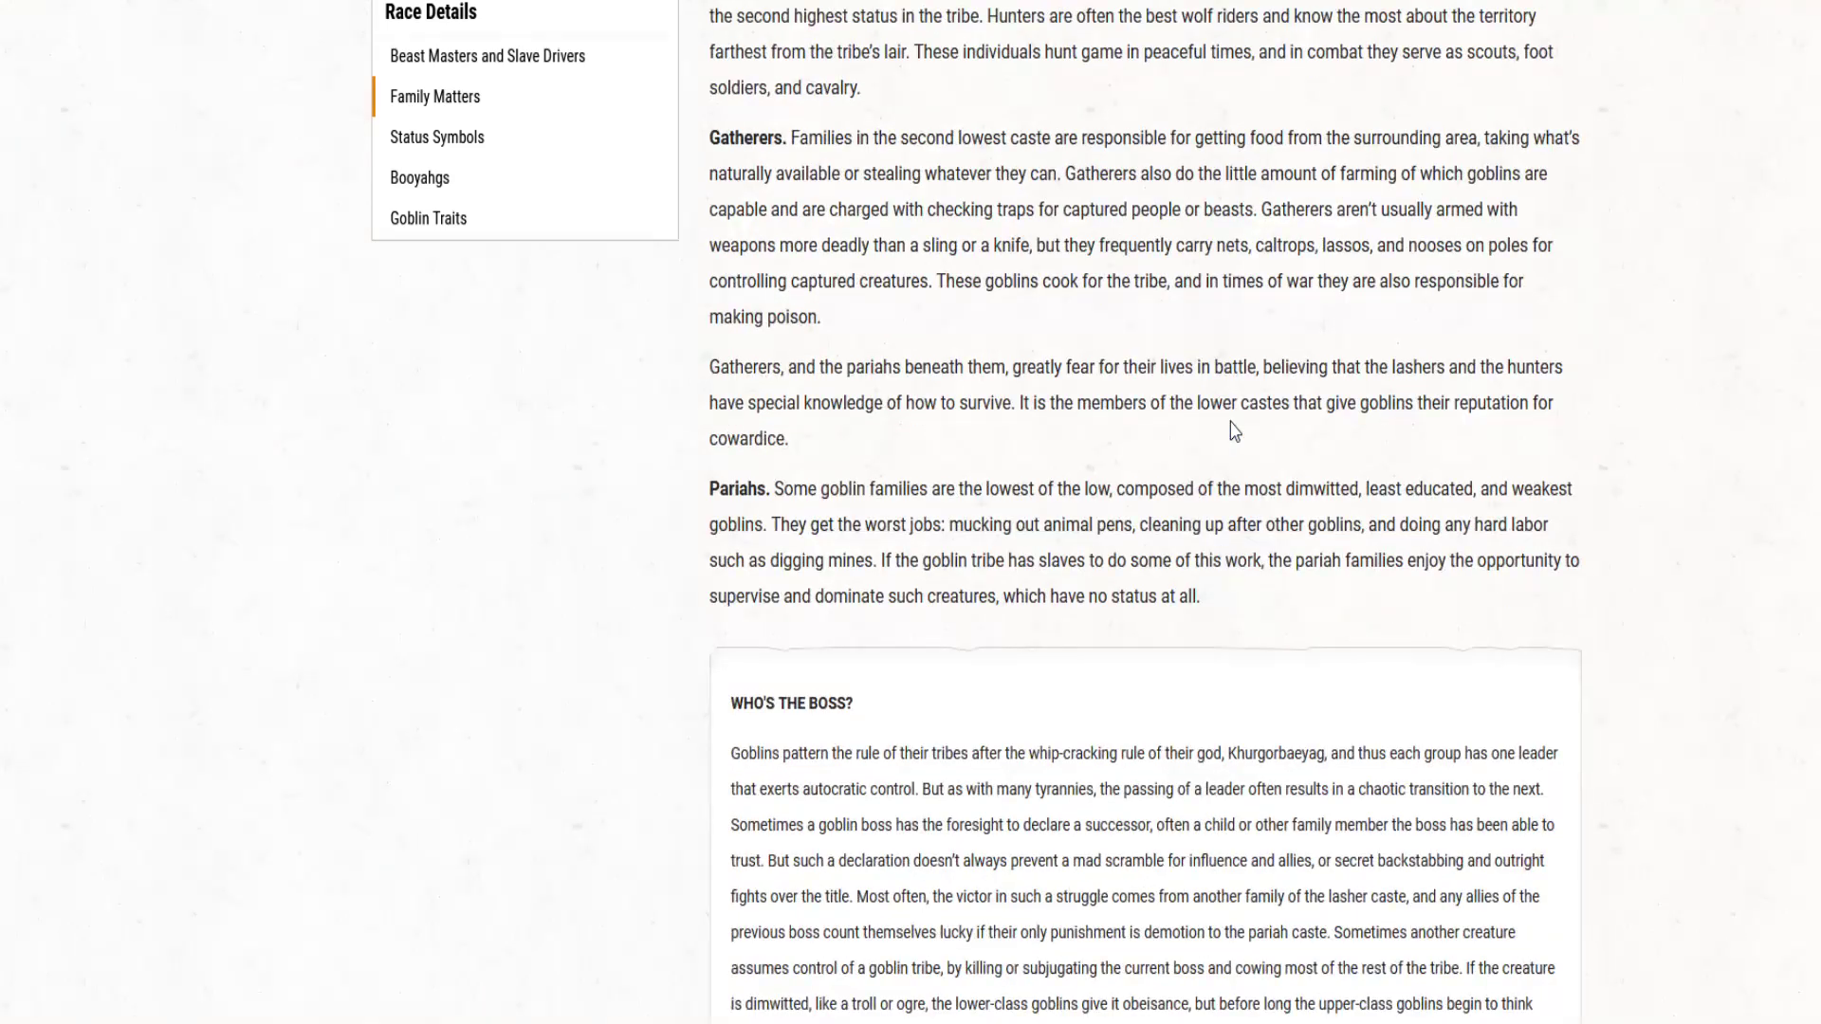
scroll(1231, 436, down, 11)
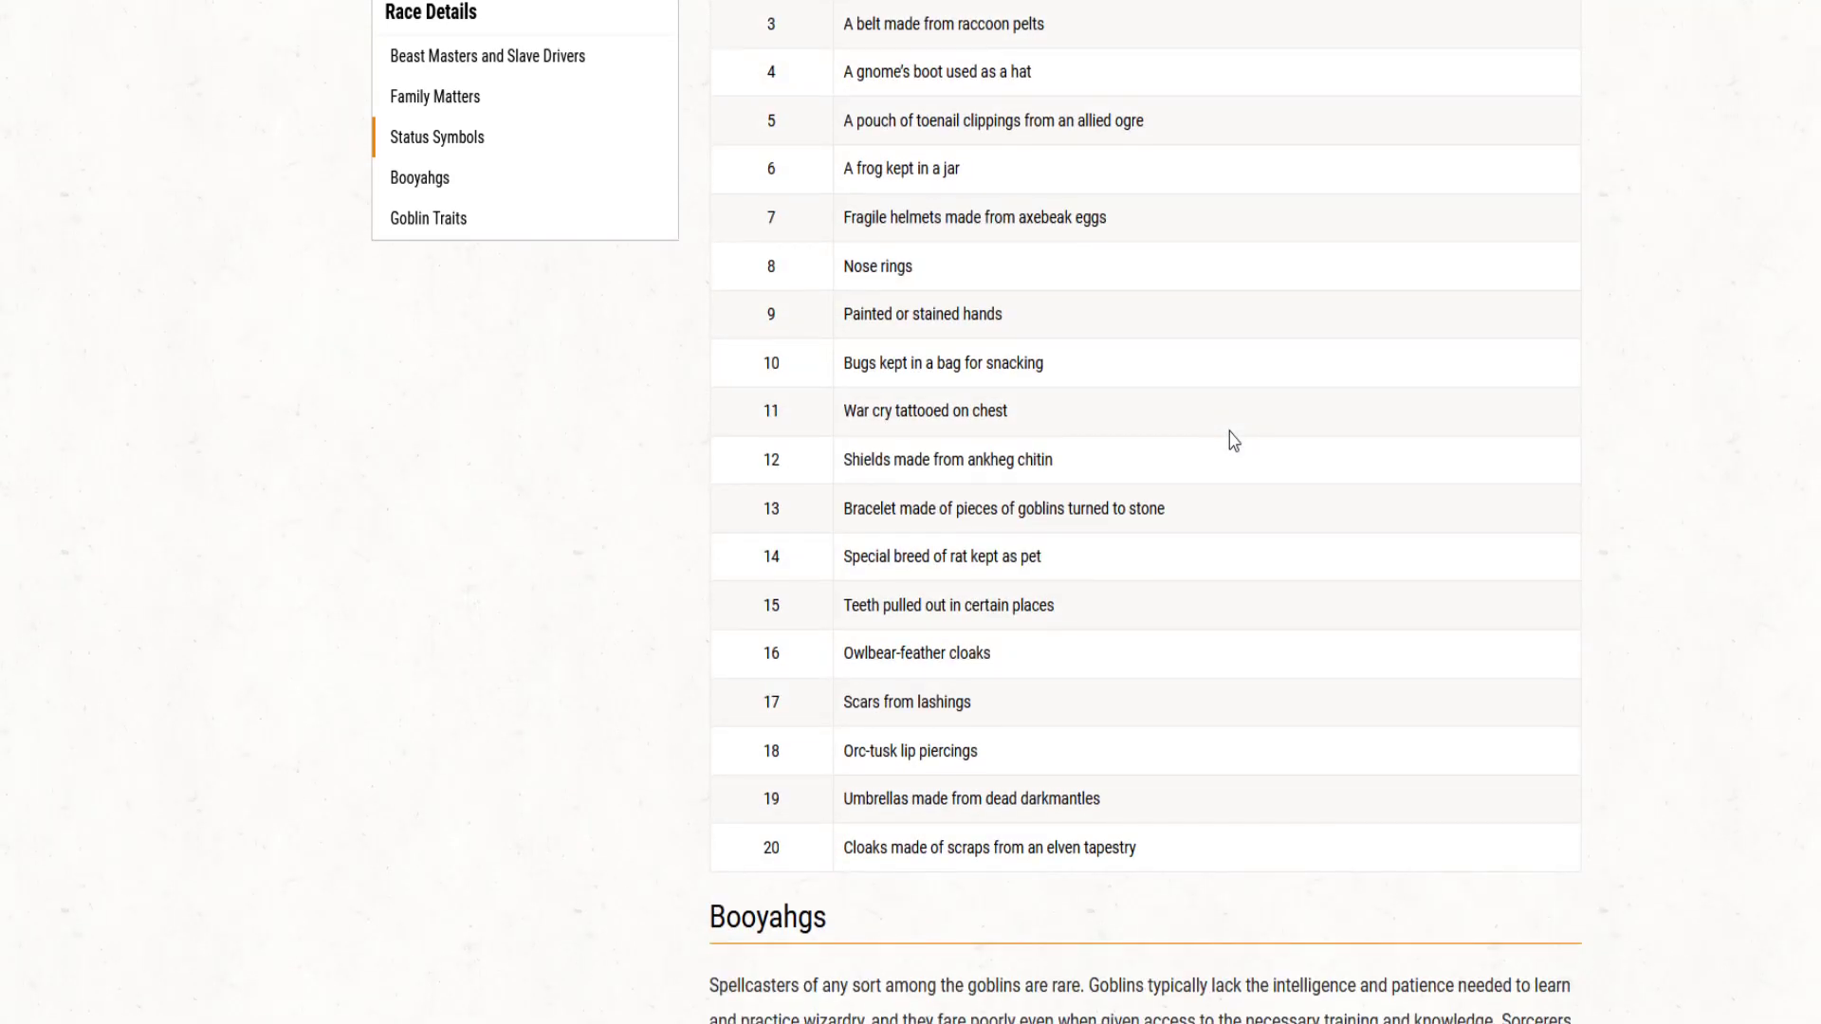
scroll(1233, 441, down, 5)
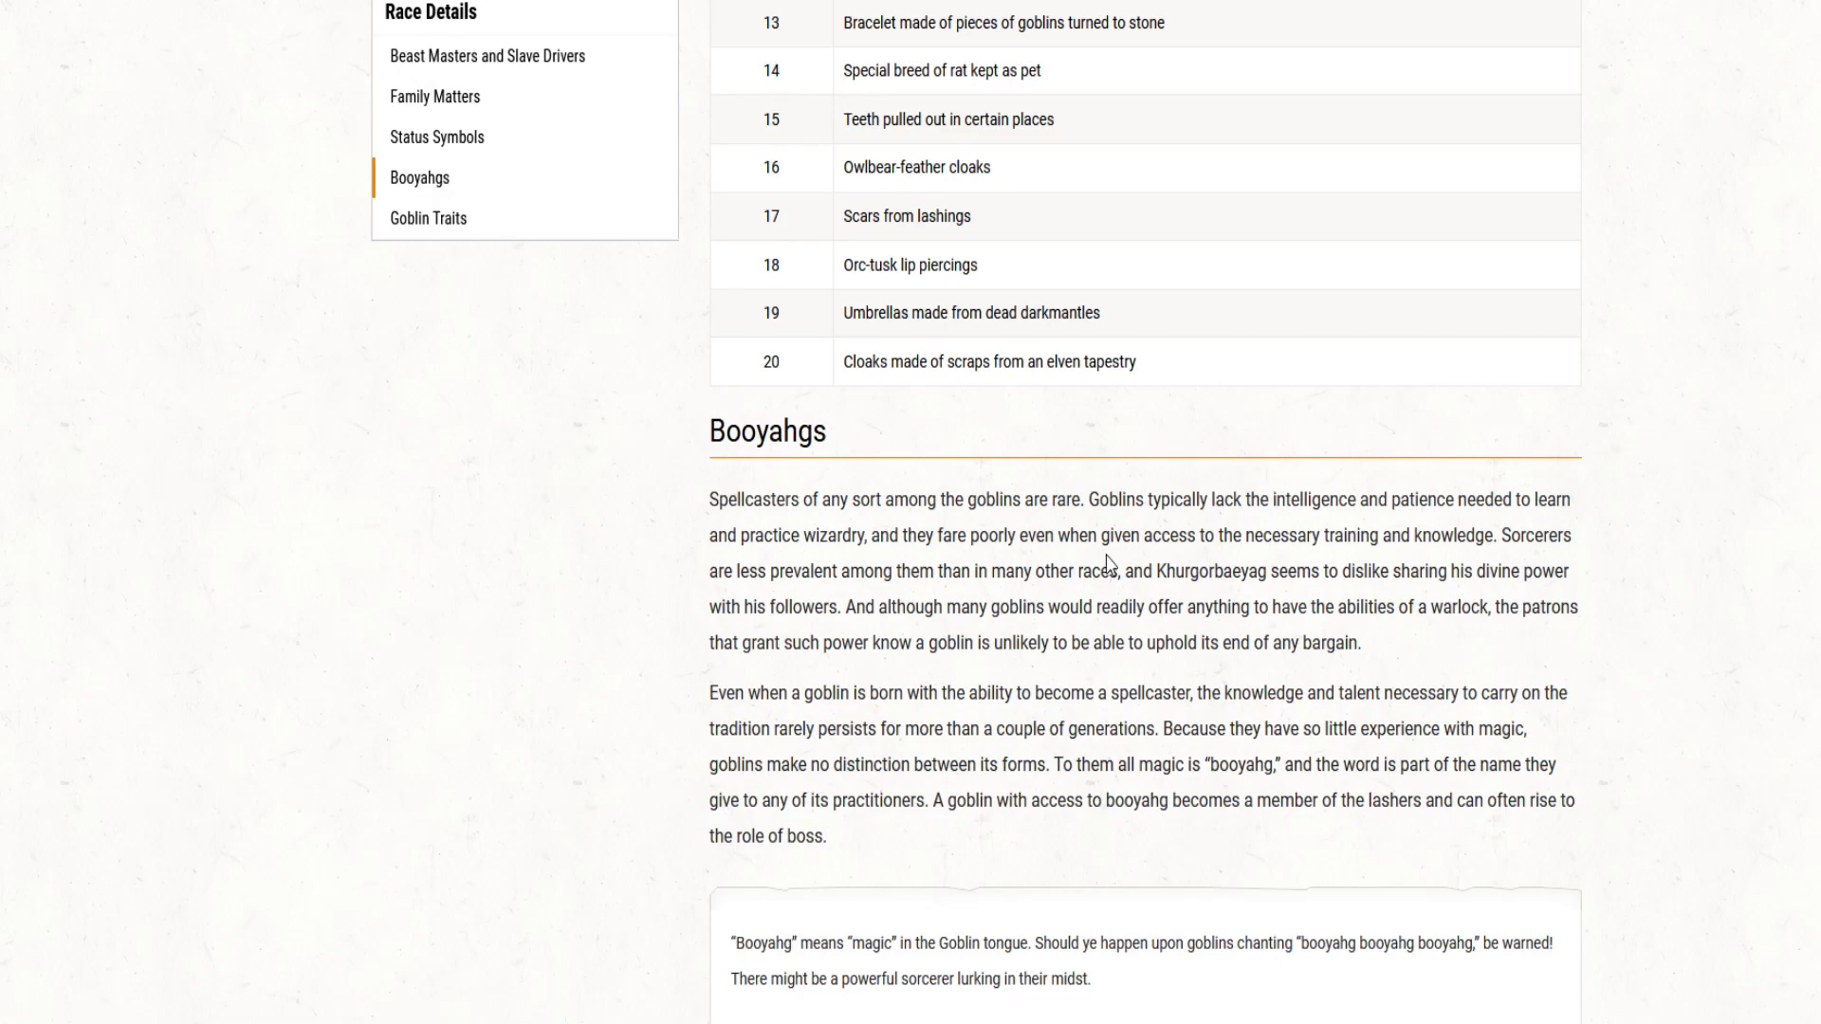
scroll(1140, 529, down, 6)
scroll(1218, 510, down, 11)
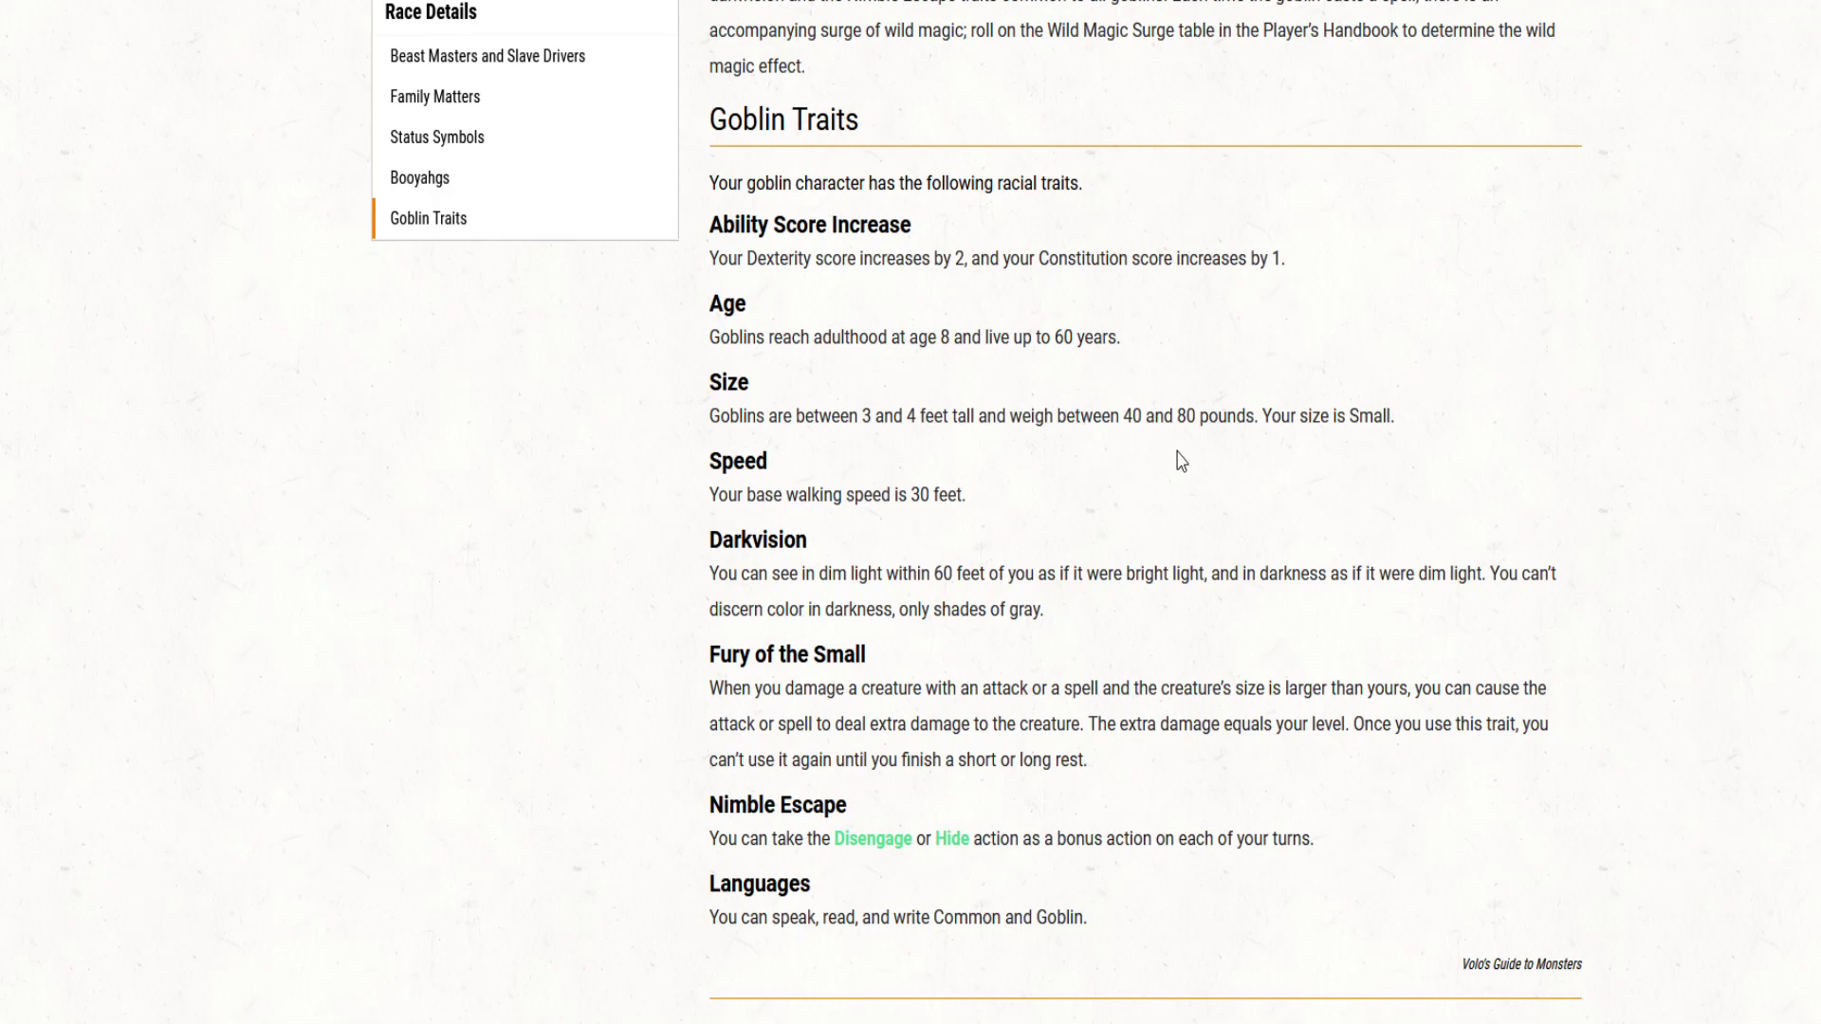
scroll(1148, 488, down, 5)
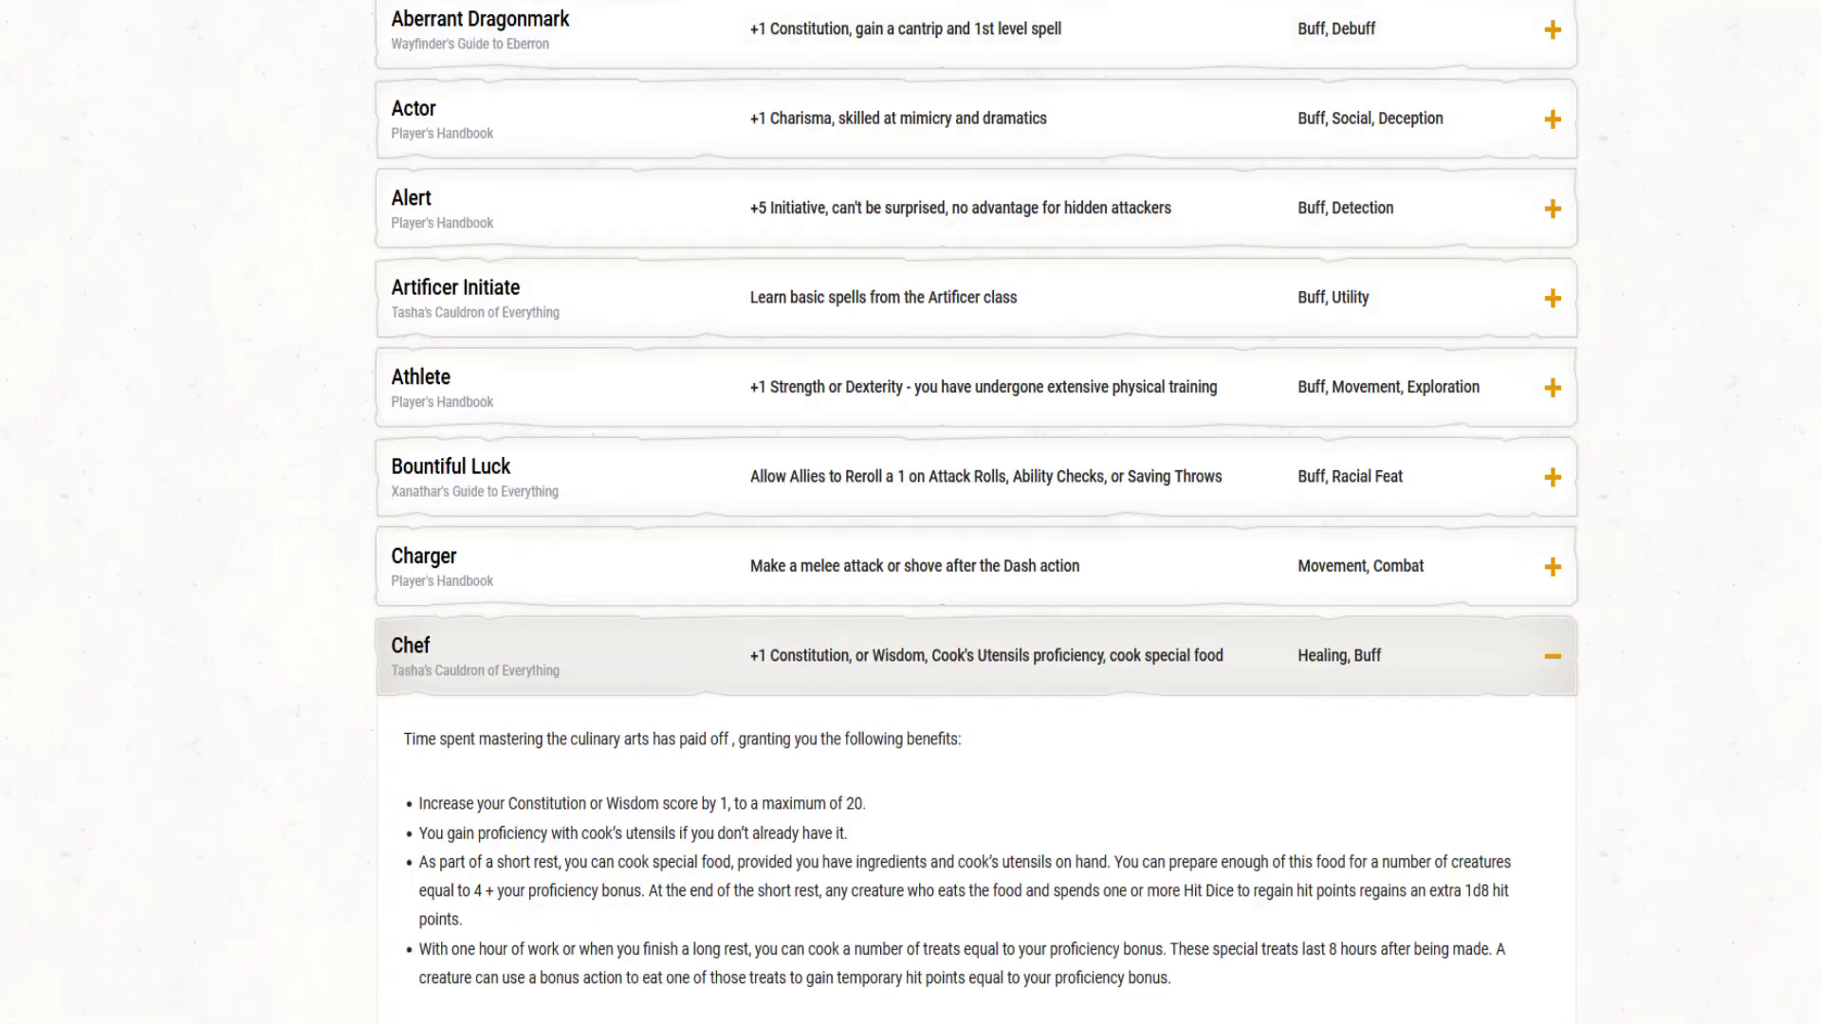
Step: Open the Monsters of the Multiverse sourcebook page from the list of sources
scroll(1108, 68, up, 5)
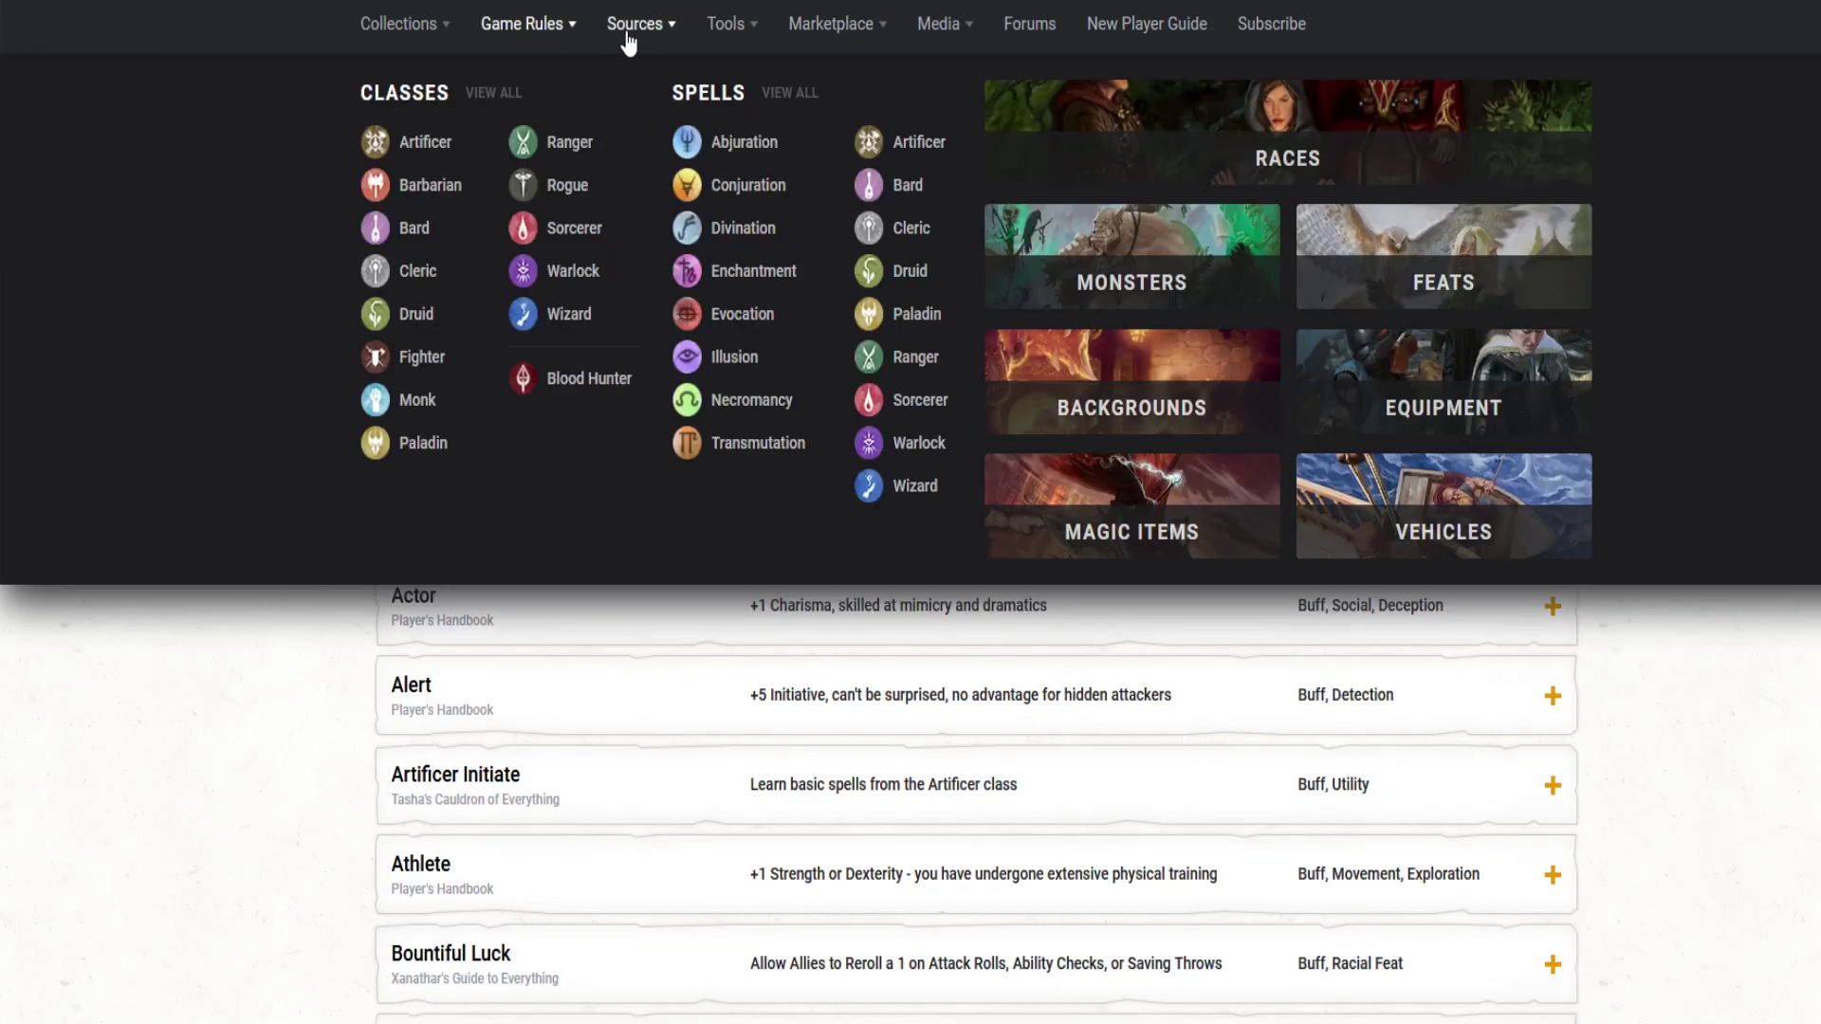
mouse_move(627, 29)
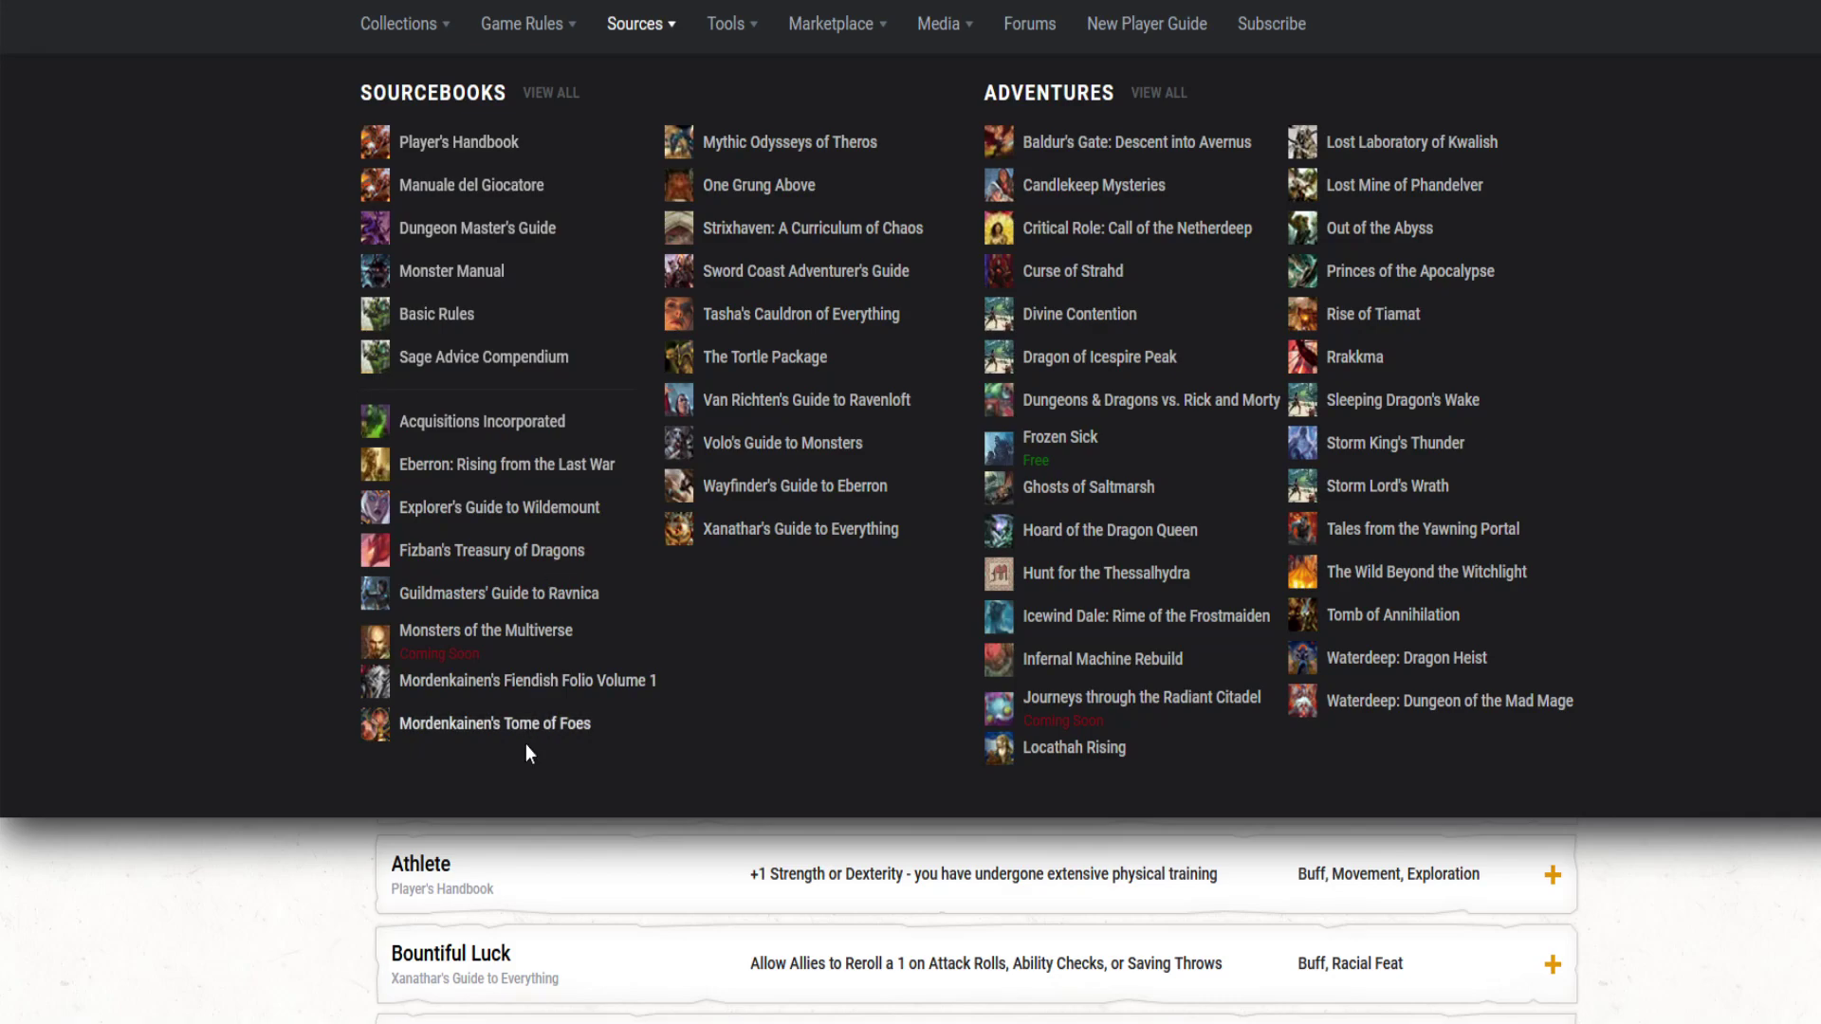
click(515, 648)
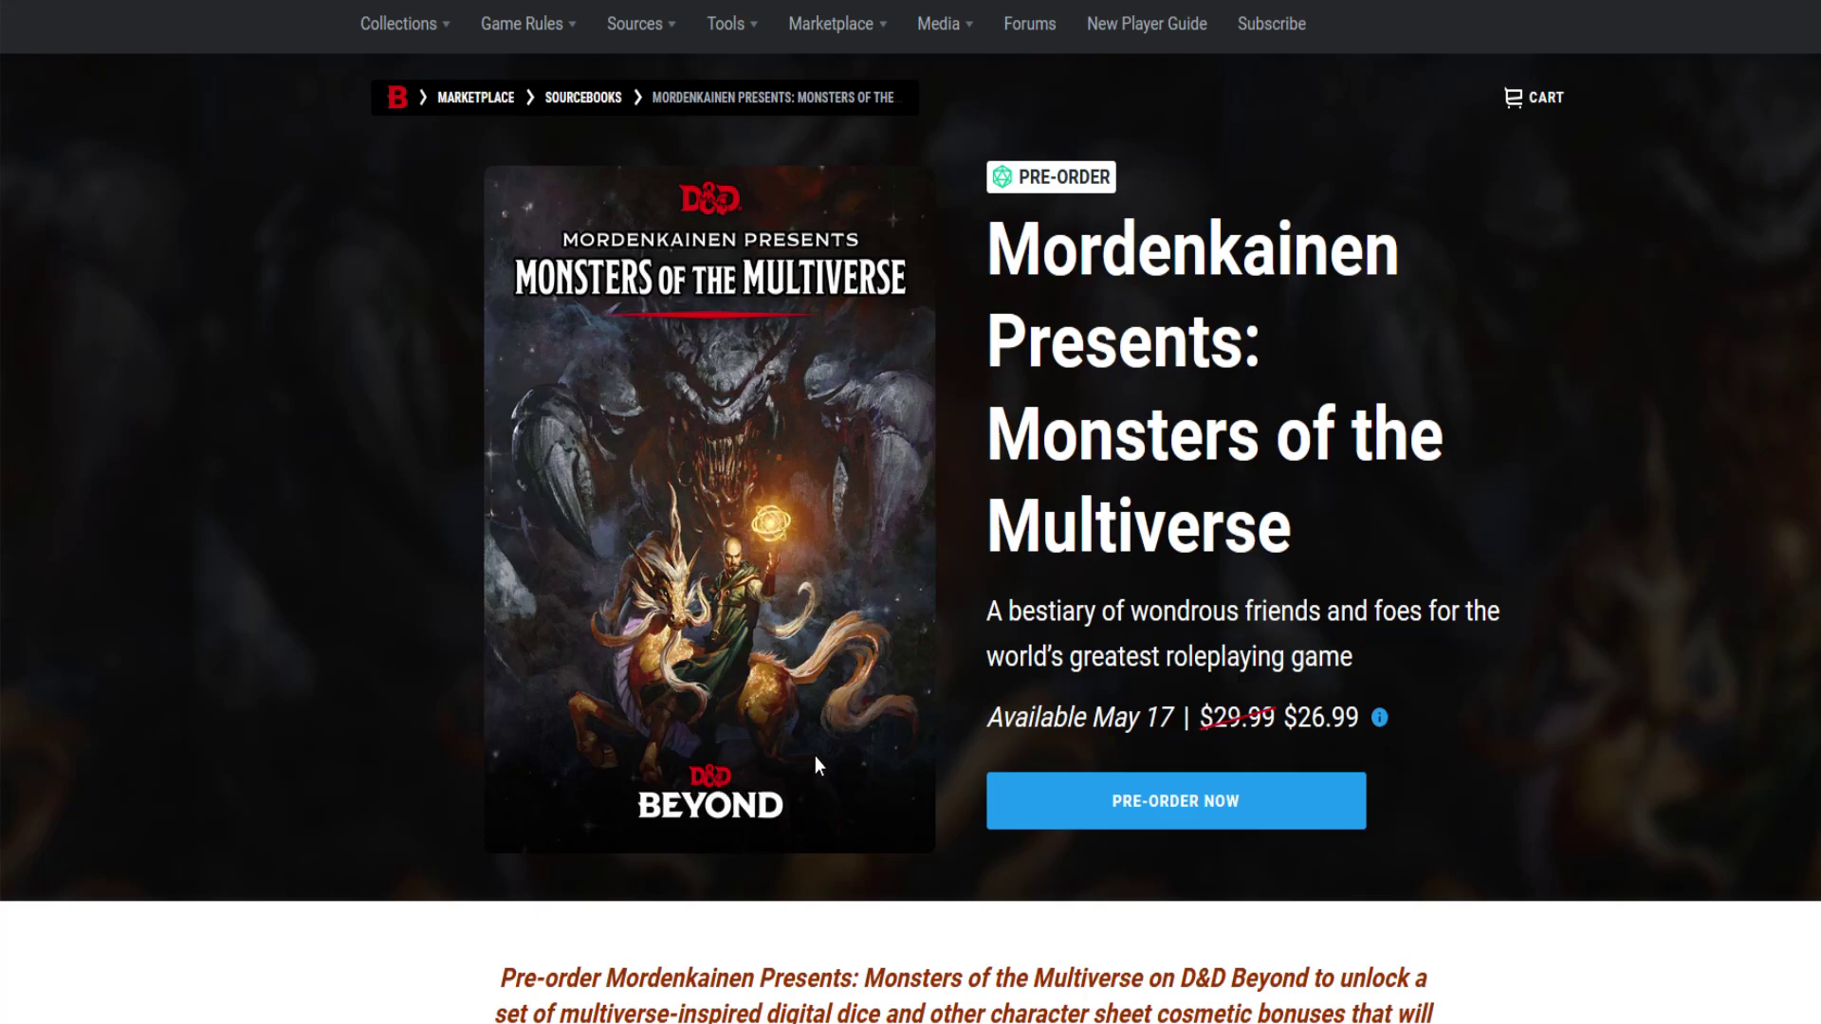
Step: Expand the full Monsters of the Multiverse description and read what it offers players and Dungeon Masters
scroll(817, 755, down, 8)
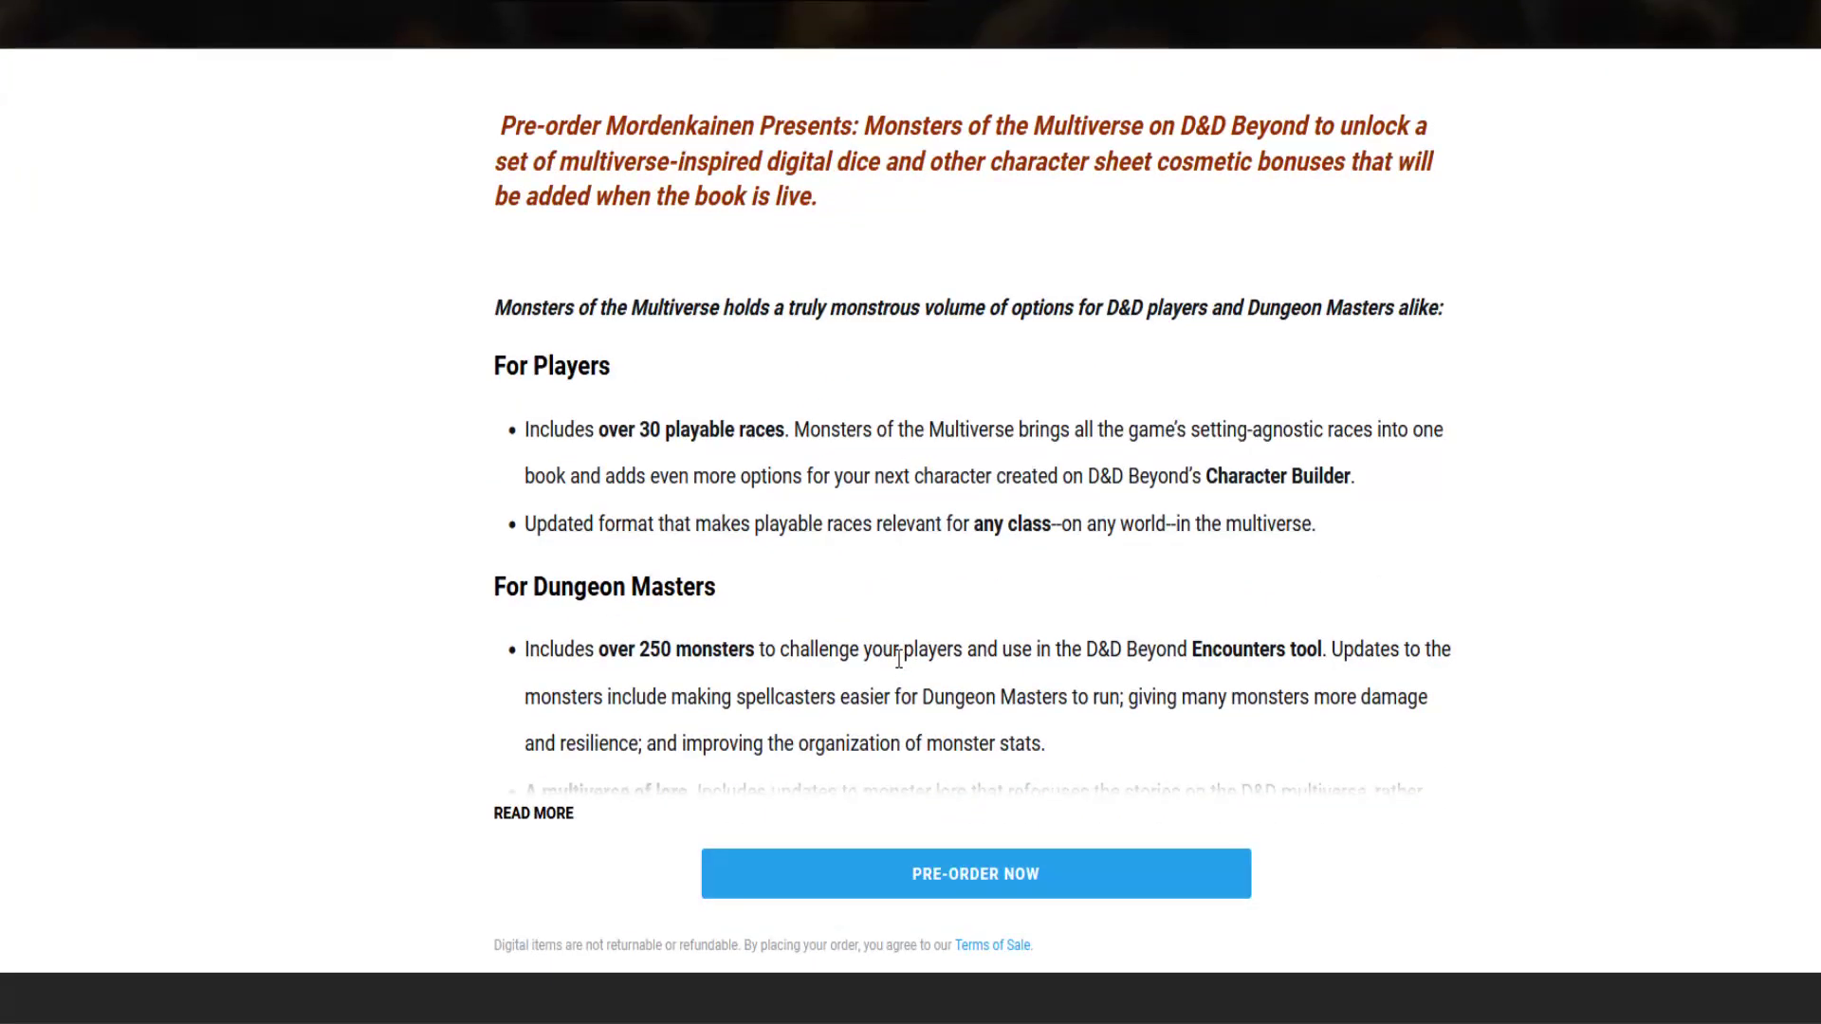
click(556, 811)
scroll(910, 668, down, 4)
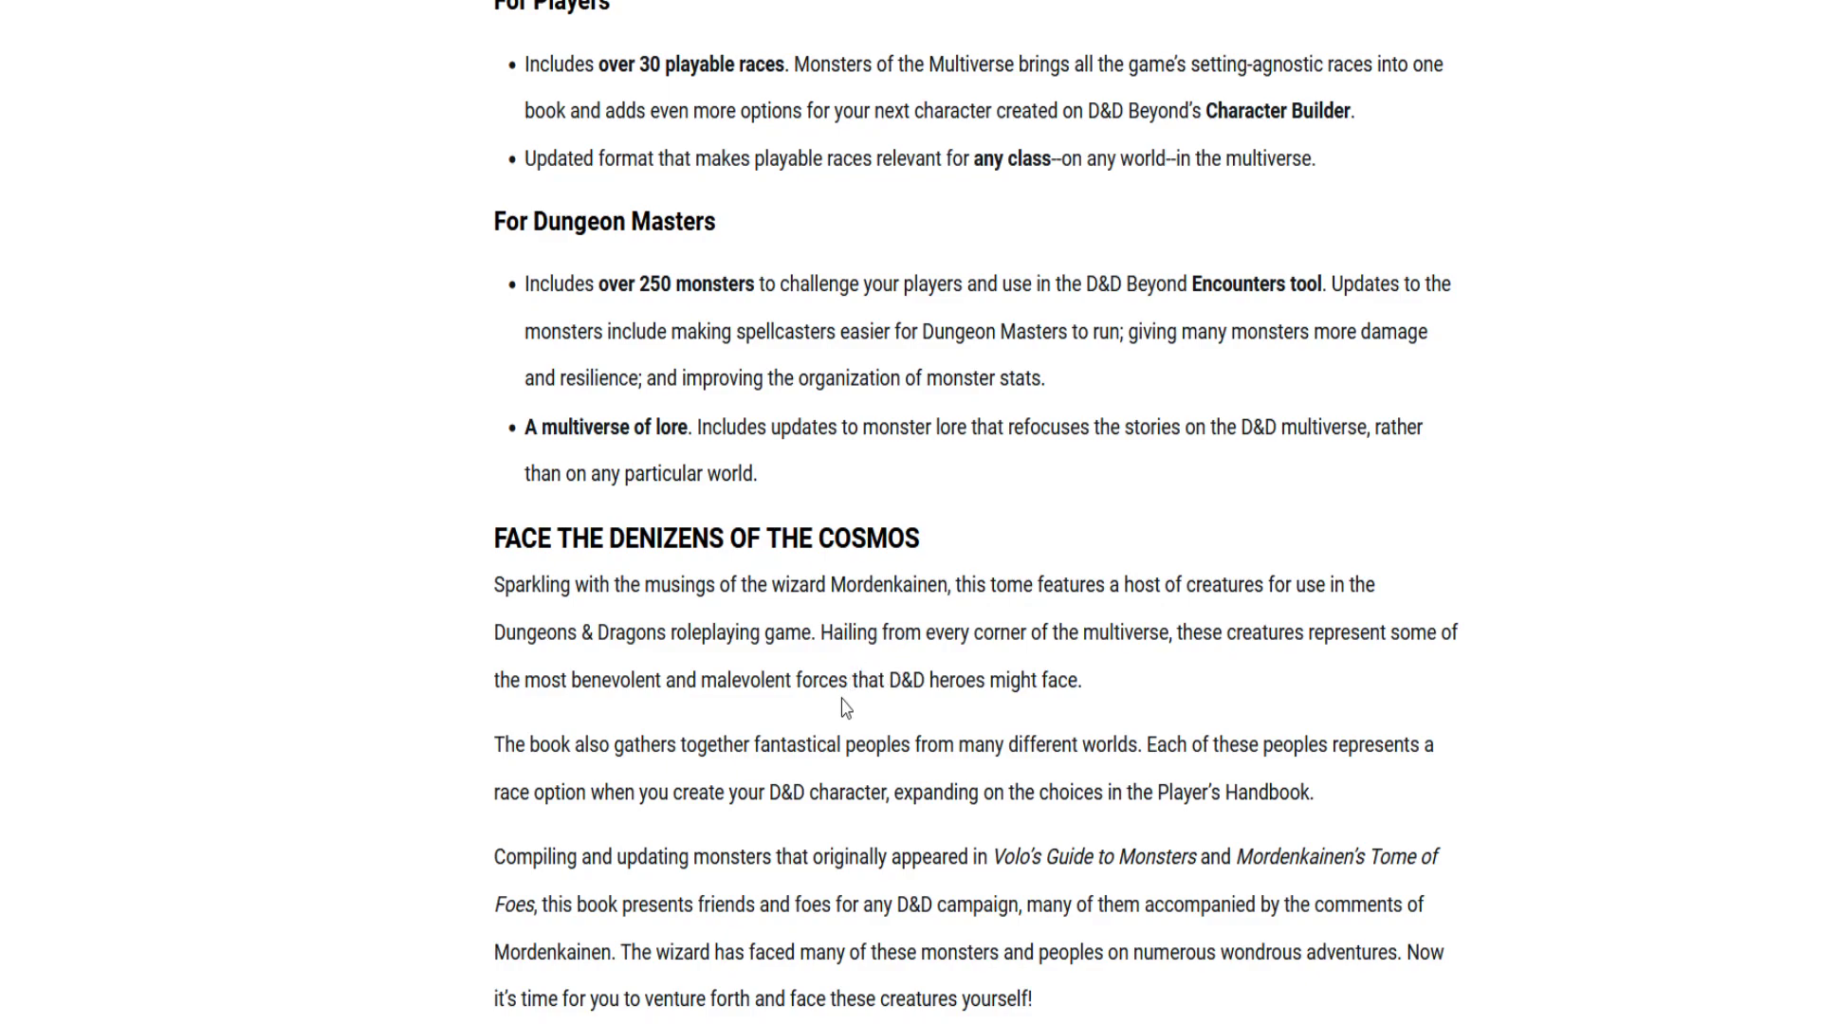
scroll(846, 708, down, 6)
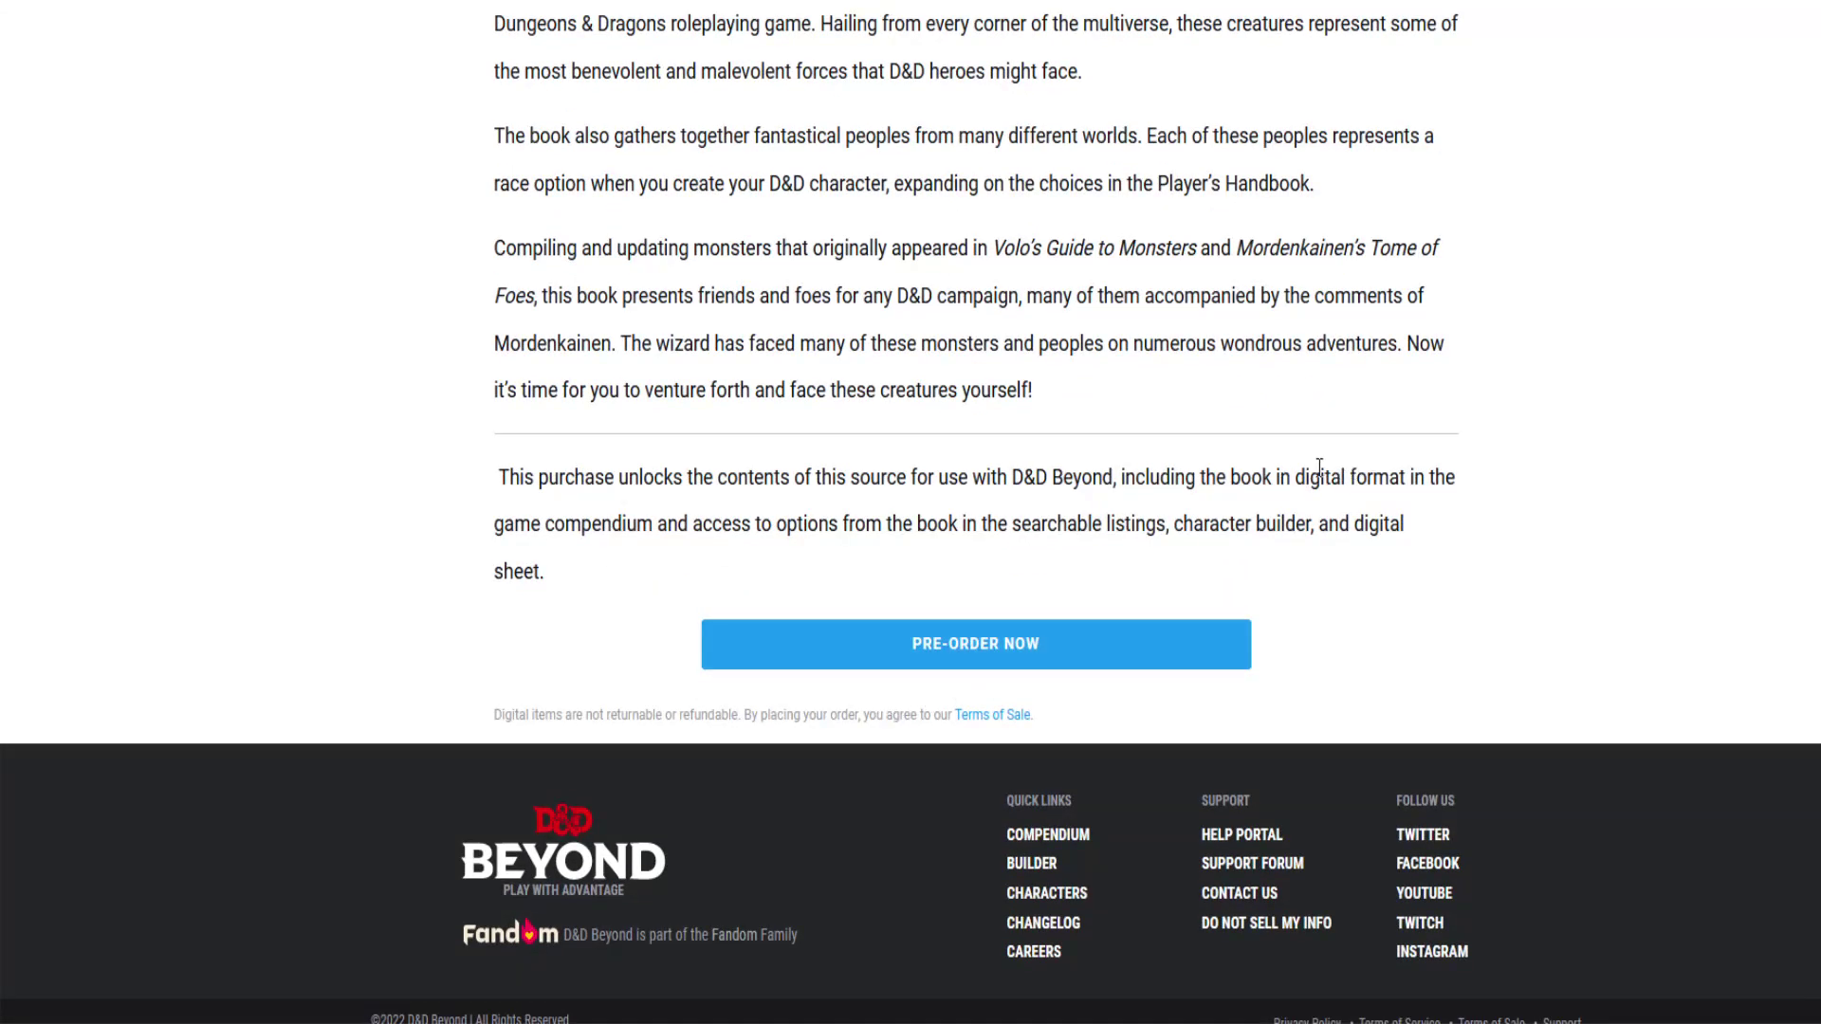
scroll(1145, 522, up, 1)
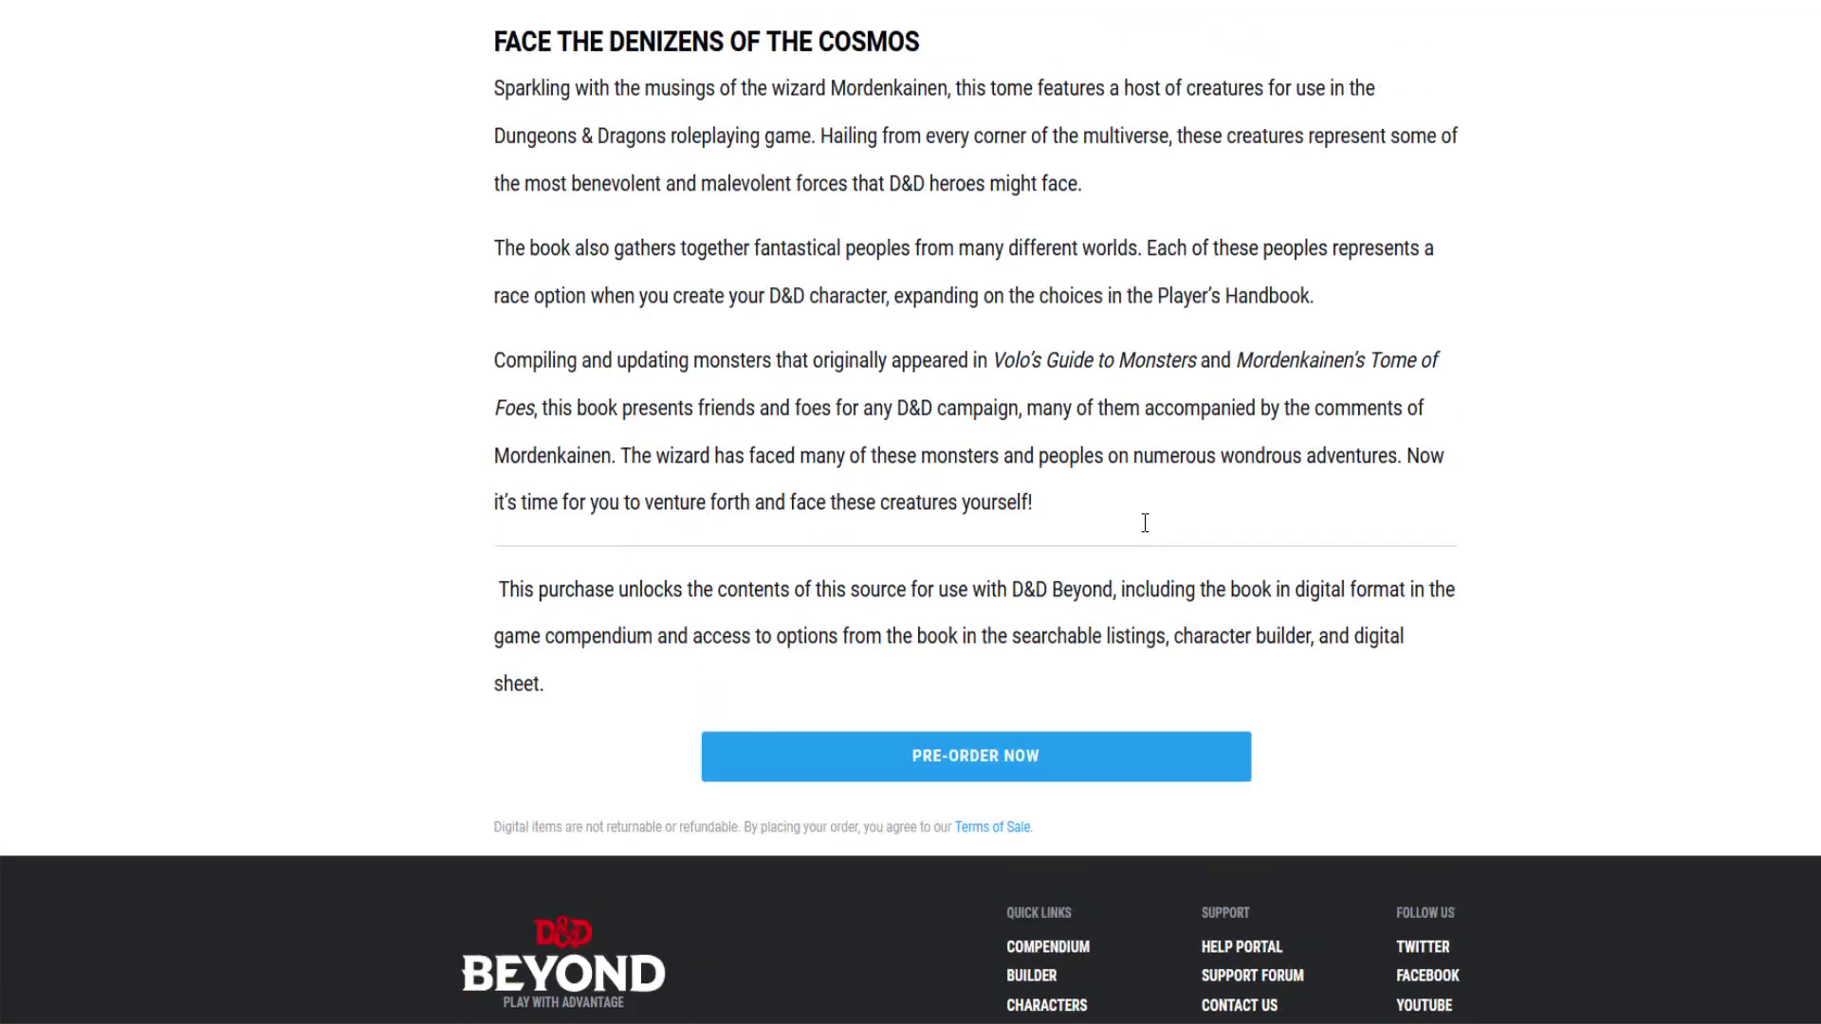
scroll(1144, 522, up, 7)
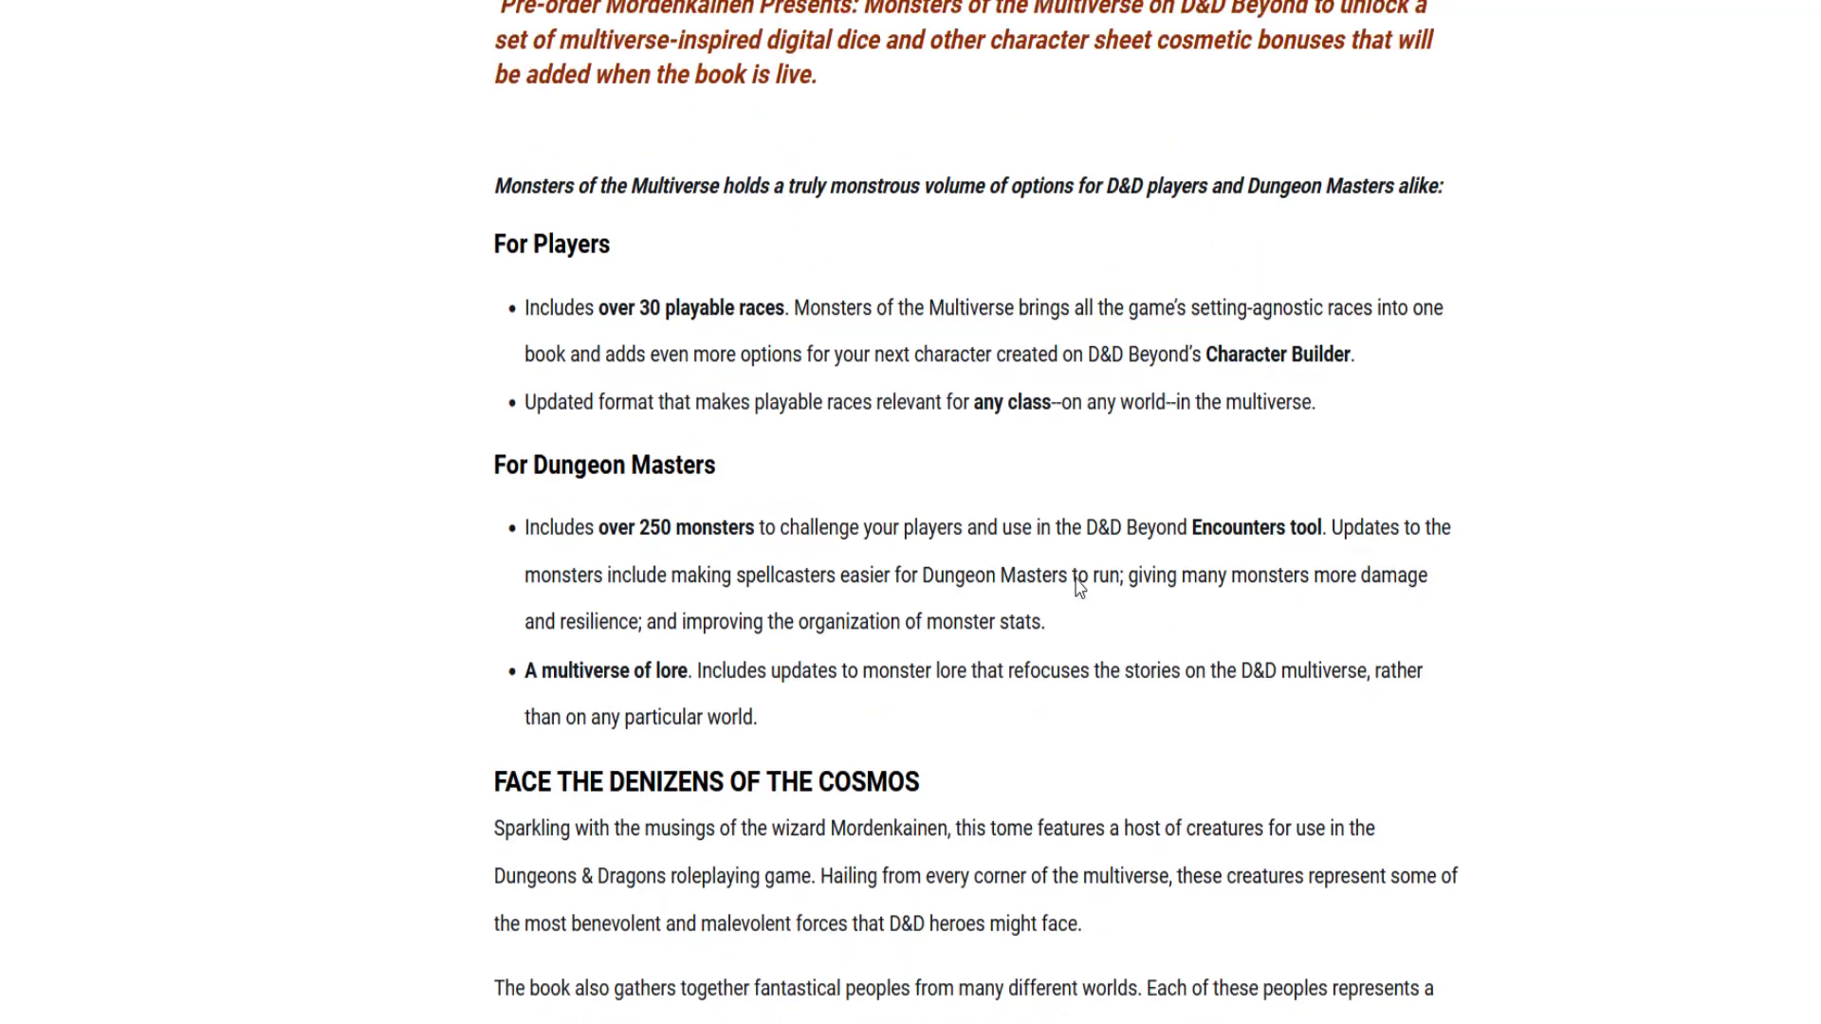
scroll(1079, 586, up, 1)
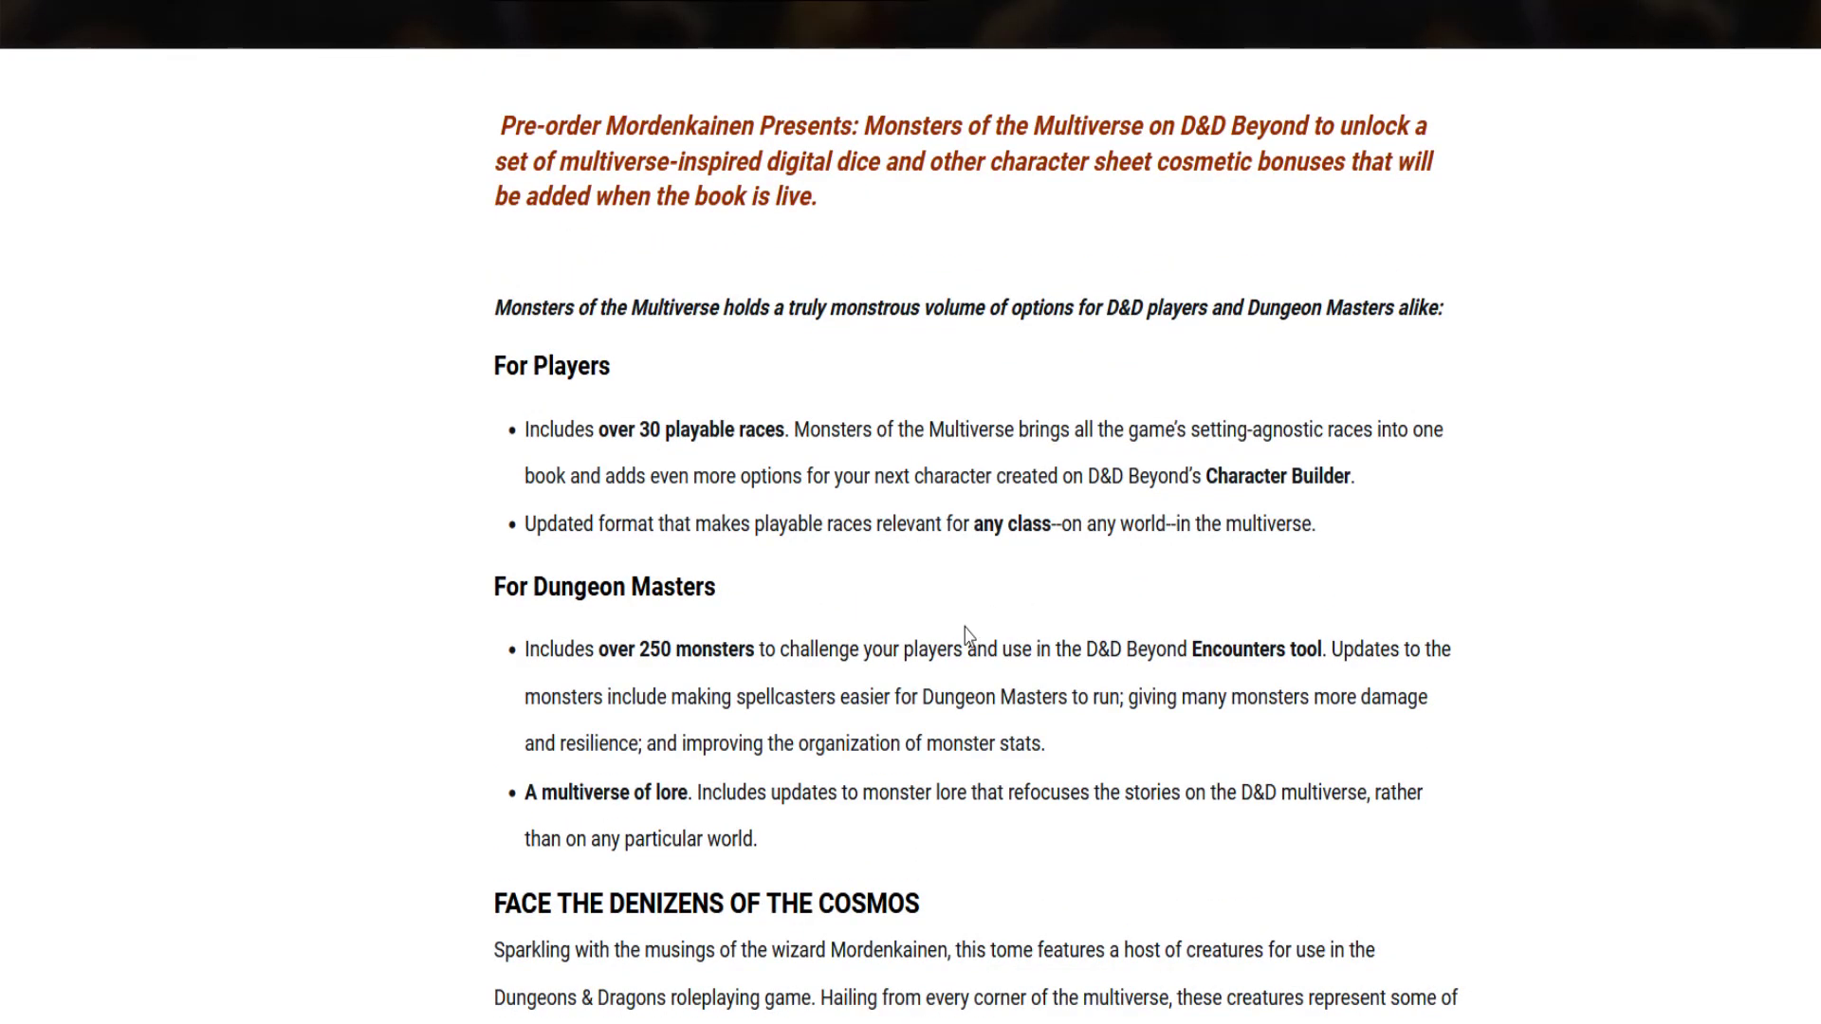
Step: Skim the rest of the Monsters of the Multiverse description, then return to the Goblin page and review its traits and Booyahgs section
scroll(967, 633, down, 9)
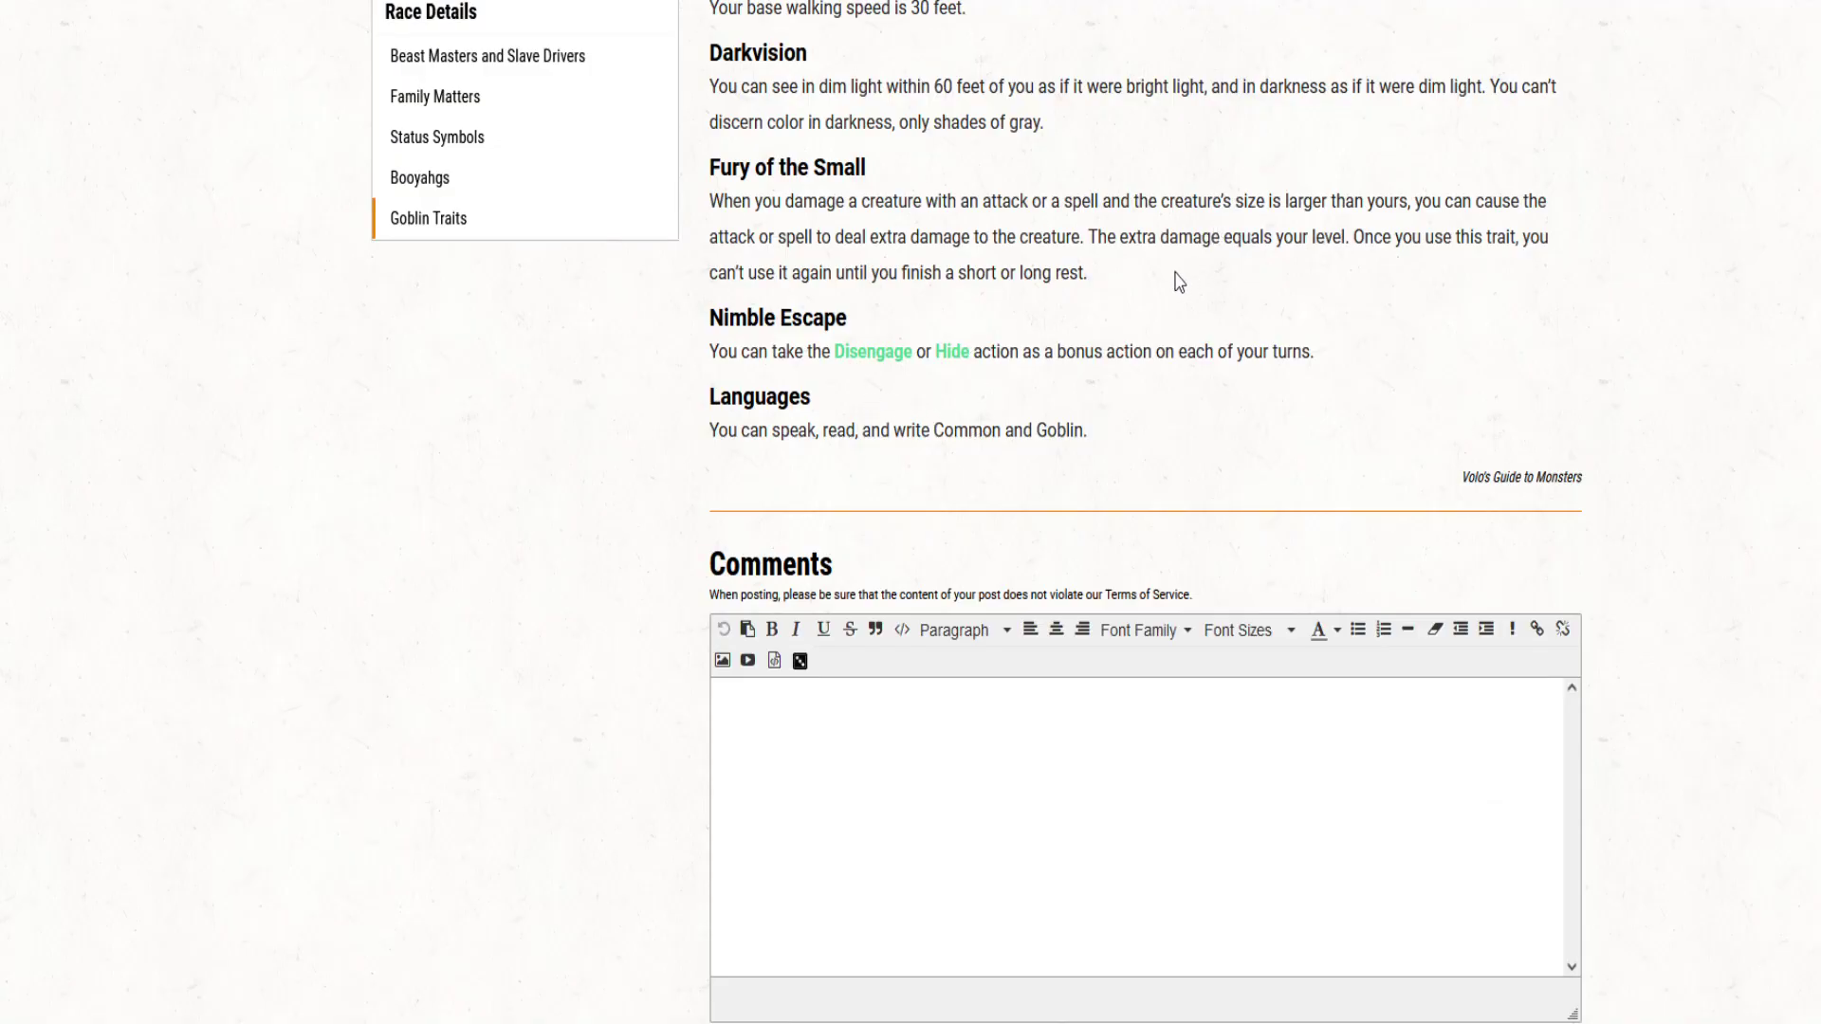
scroll(1176, 281, up, 10)
scroll(1176, 281, up, 20)
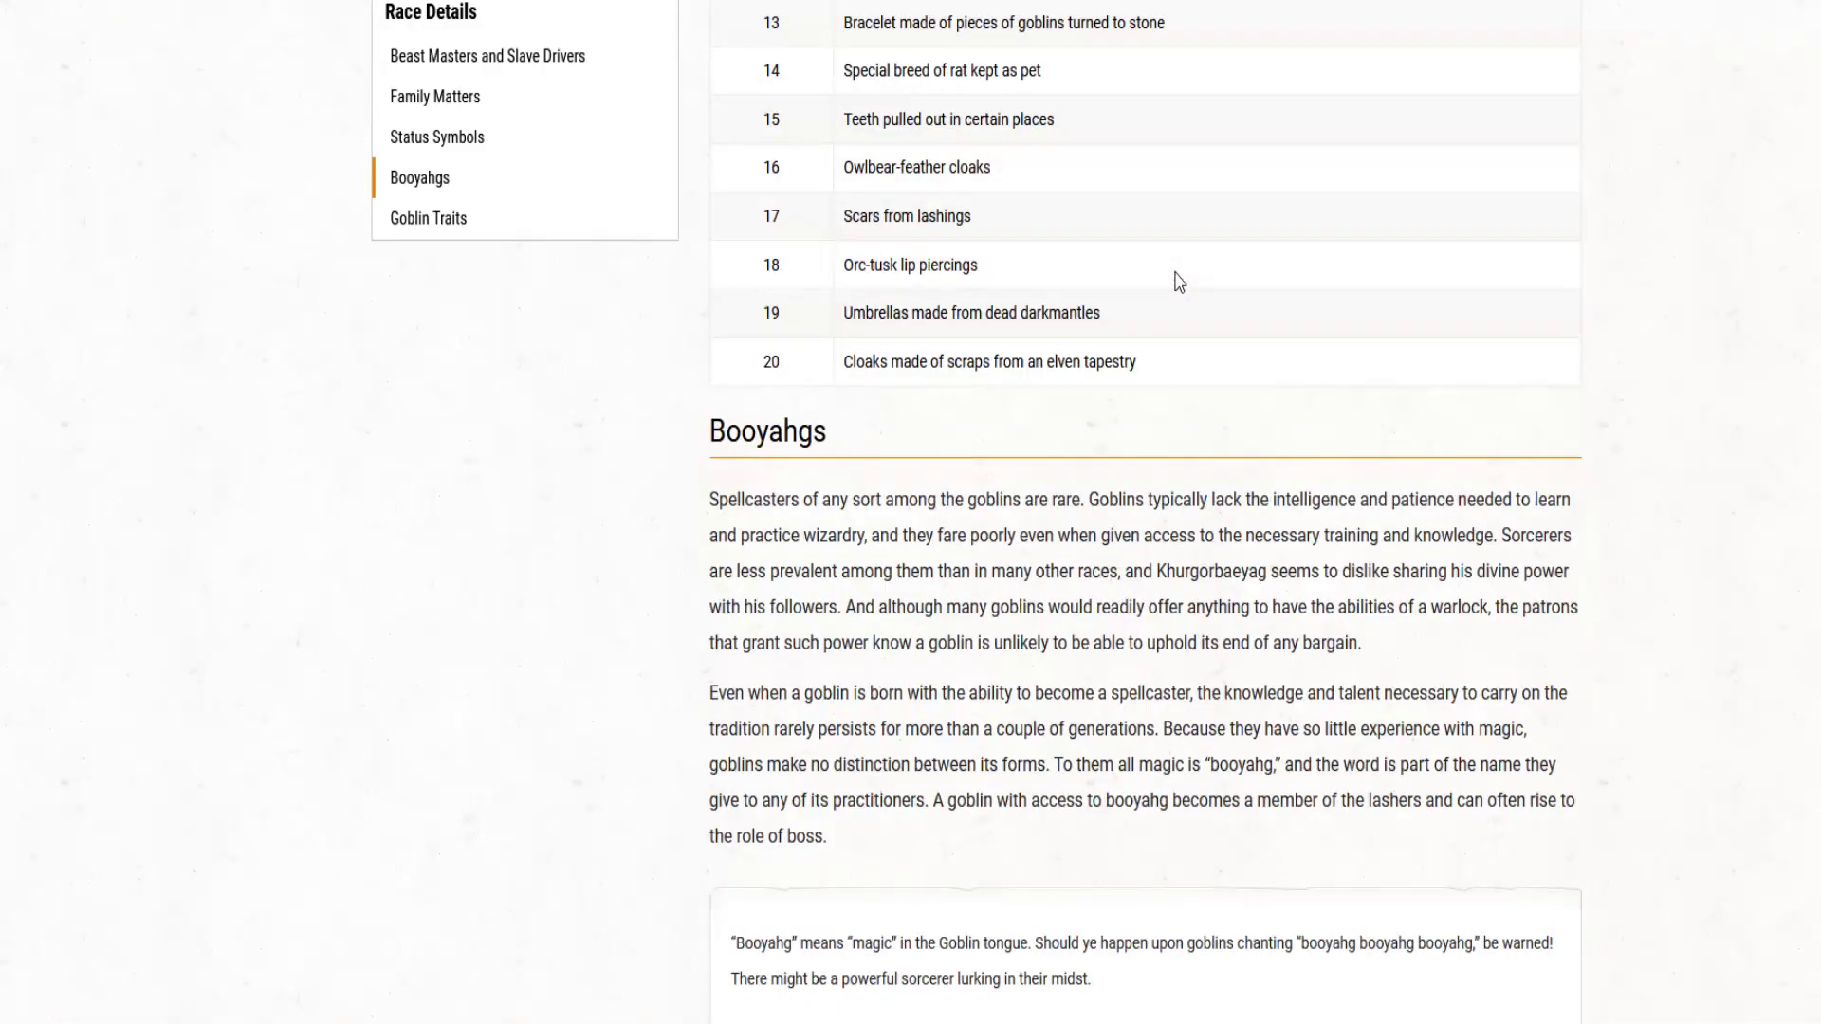
scroll(1179, 273, up, 8)
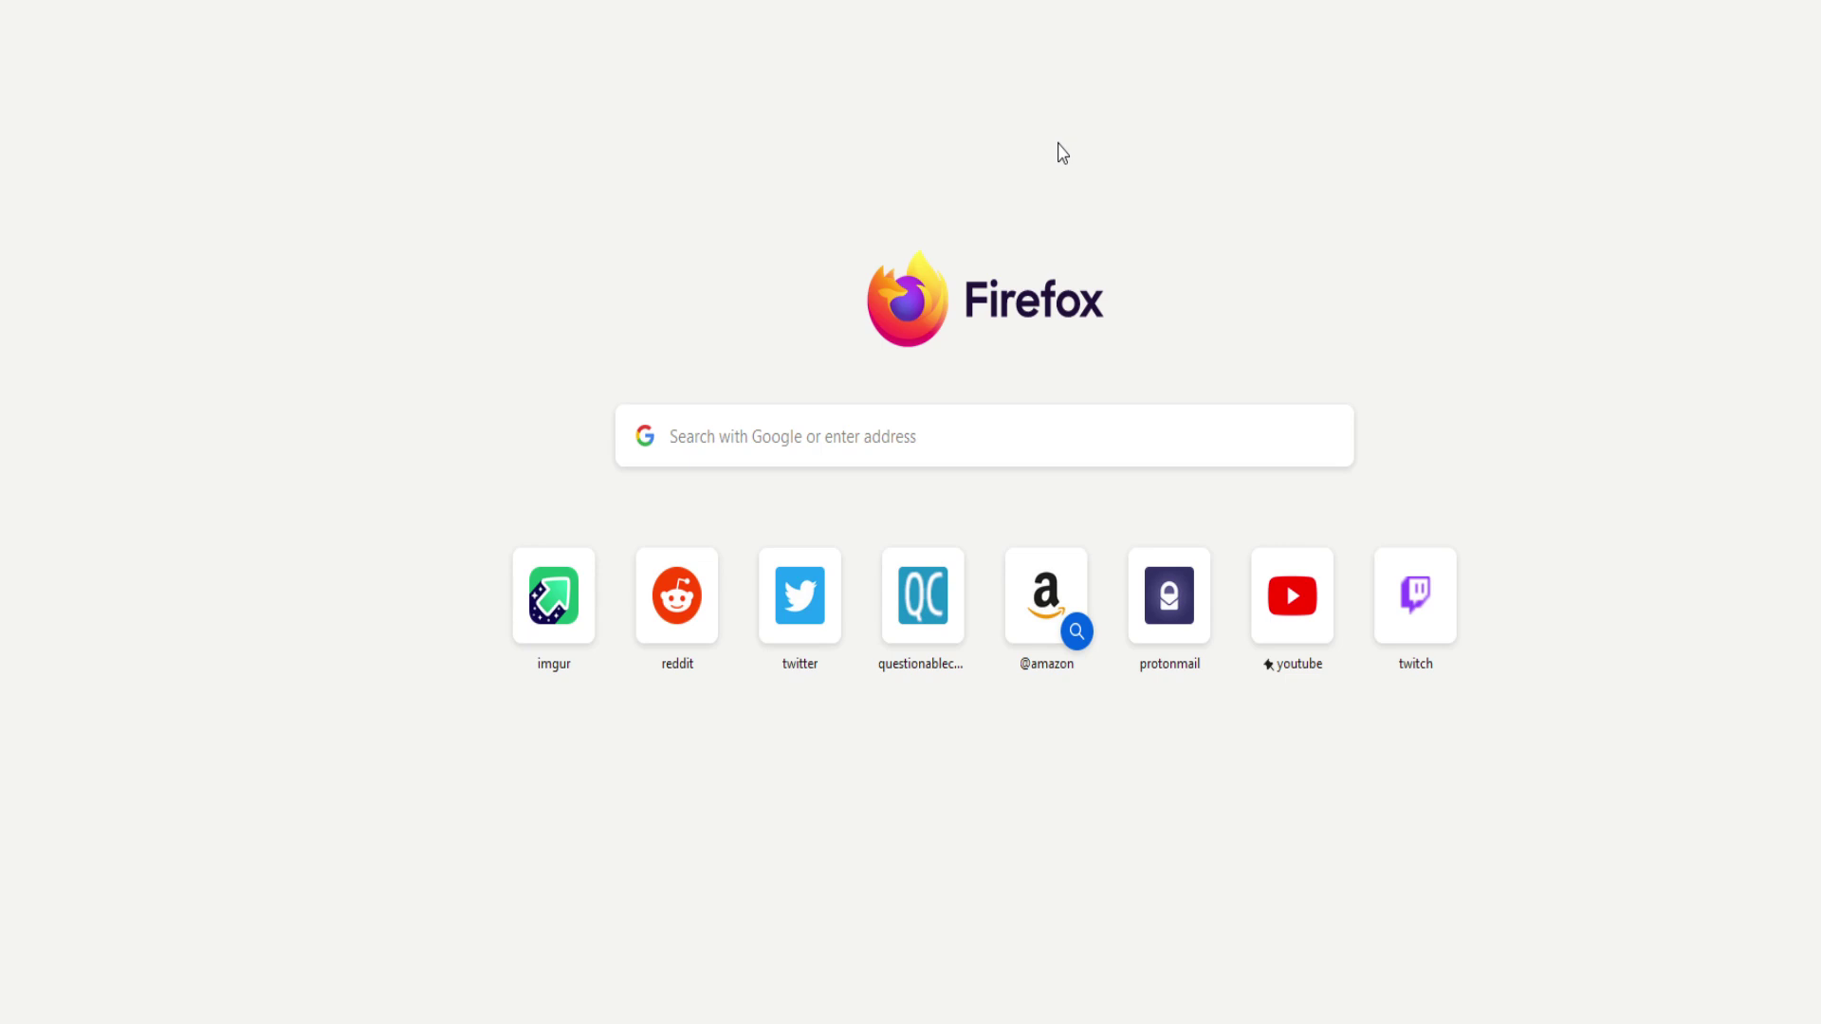
Step: Search the web for "monsters of the multiverse" and open TheGamer's article on every race nerf in the book
text(monsters of)
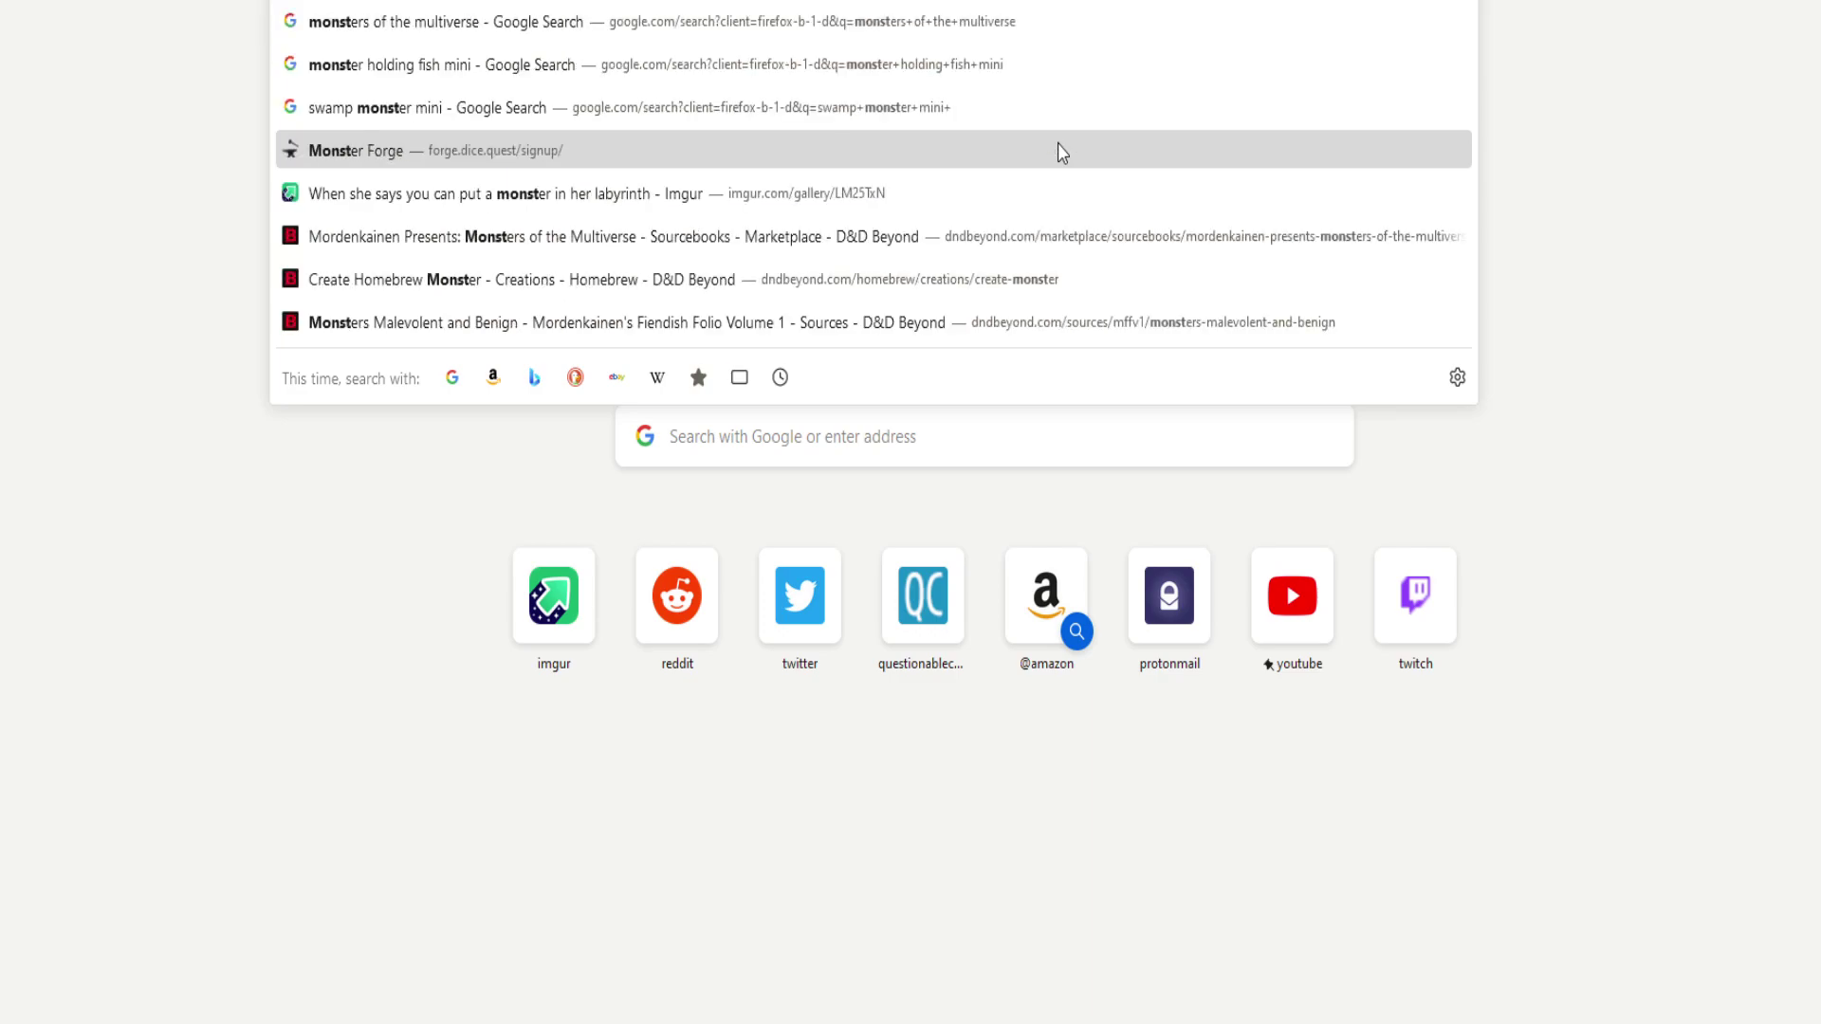
text( the multivers)
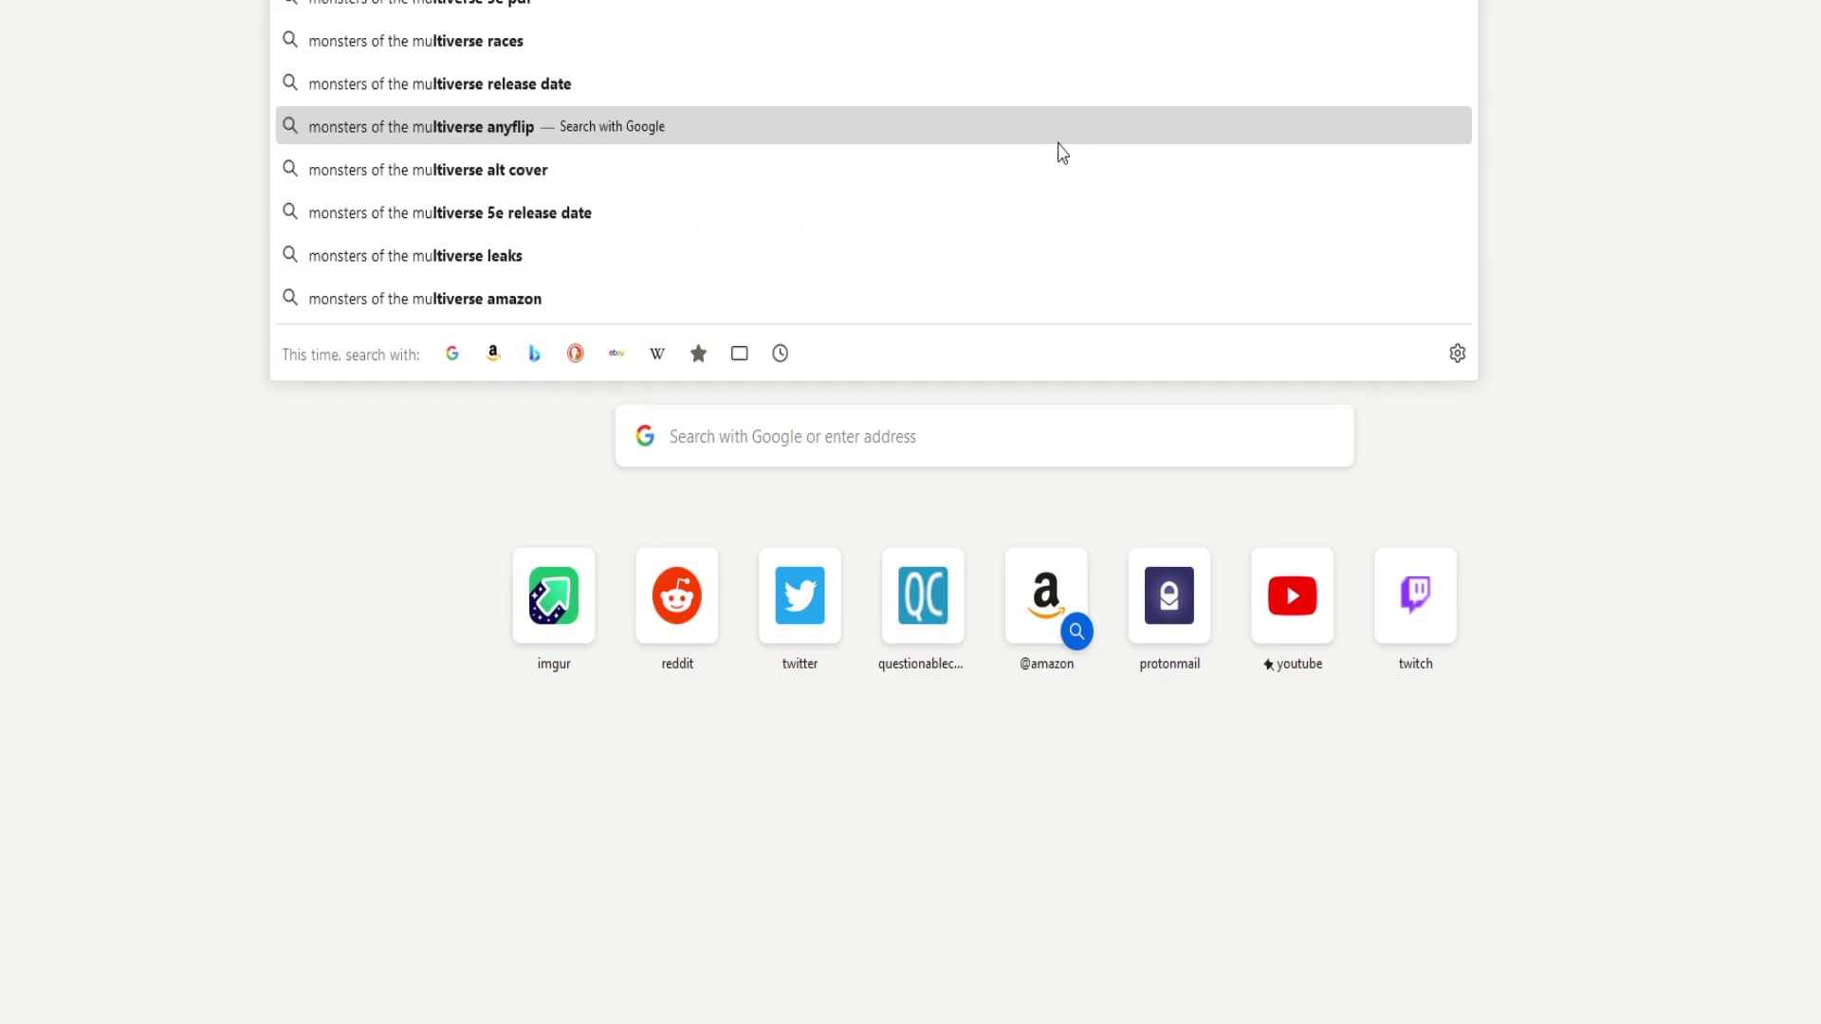
text(e)
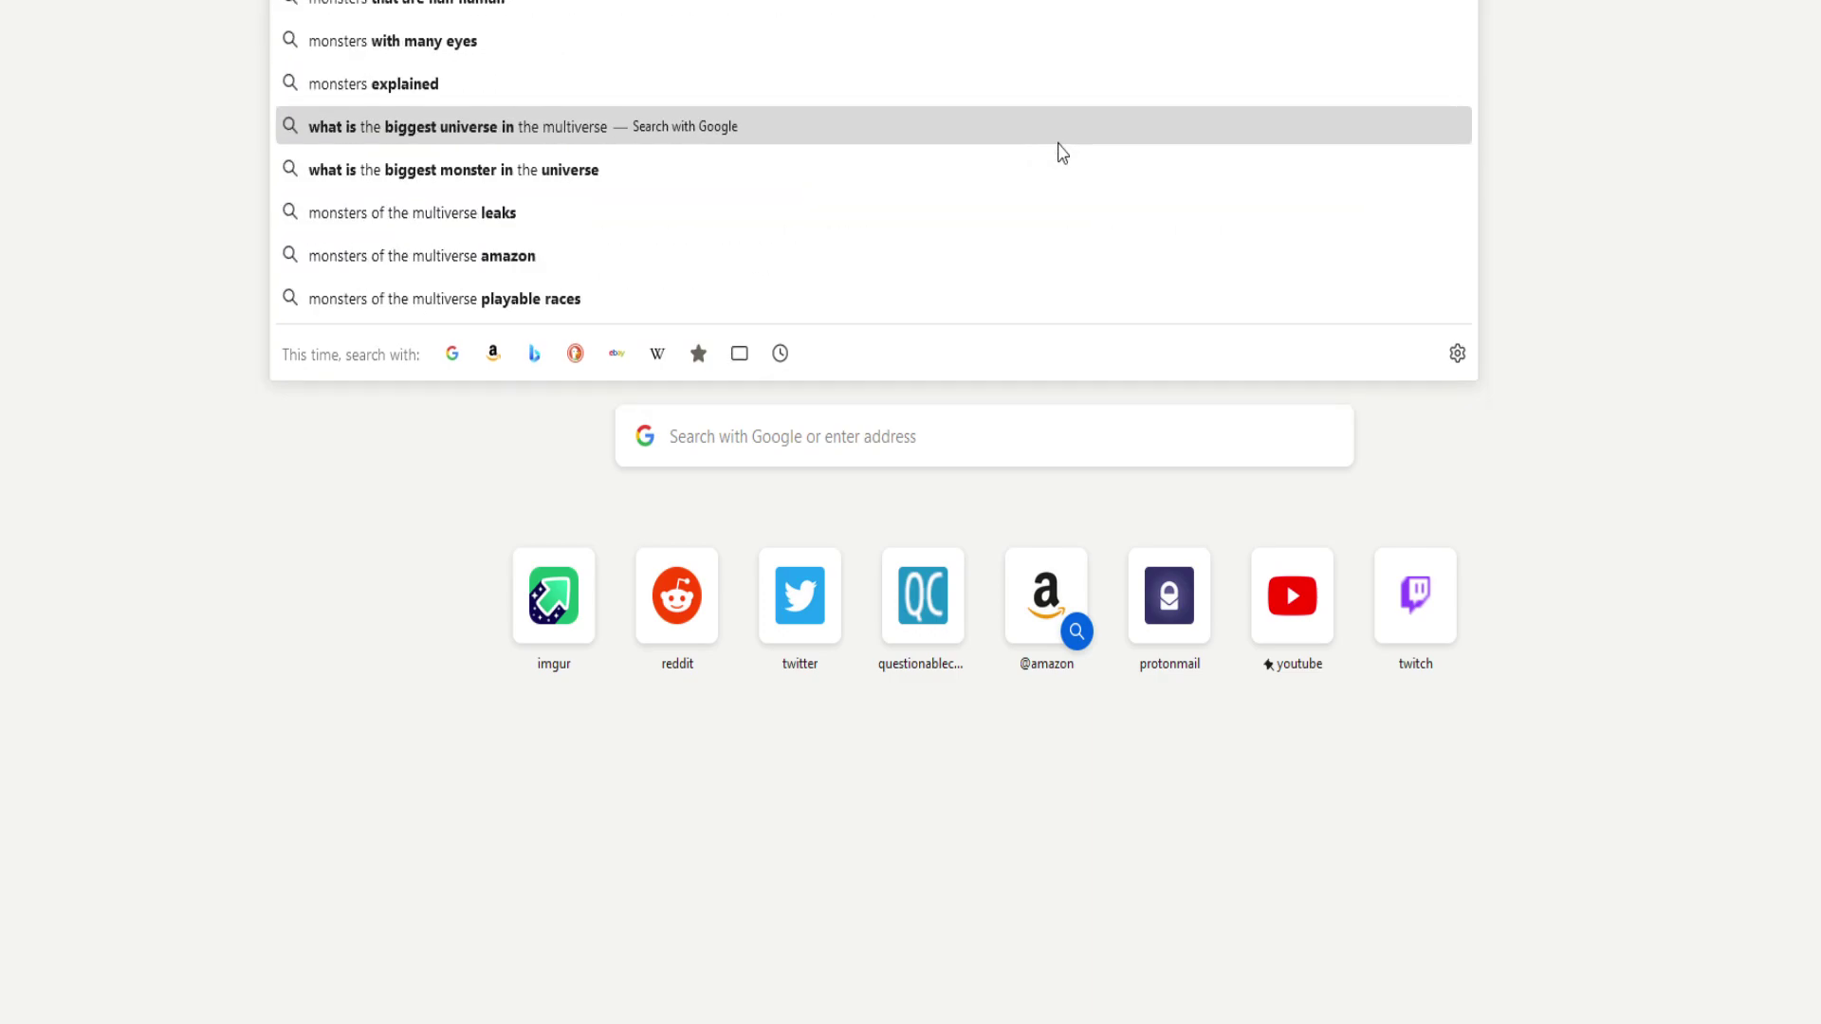
key(Return)
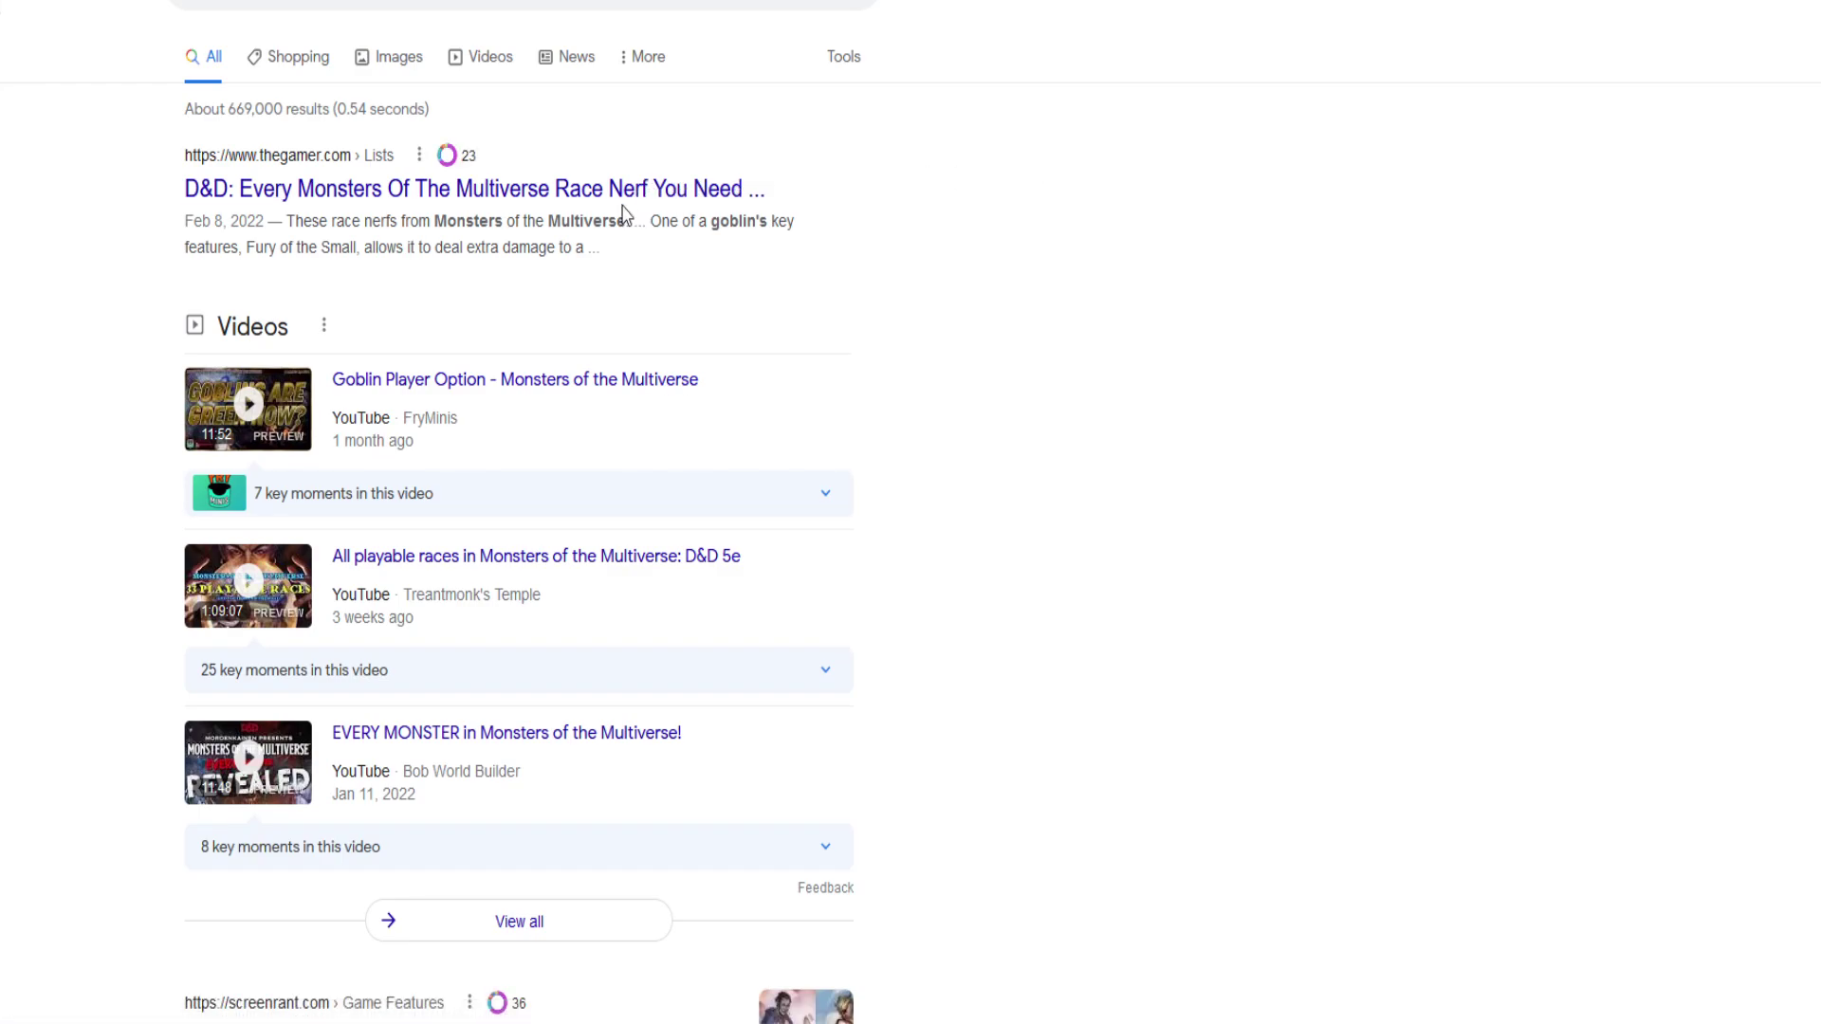
click(569, 195)
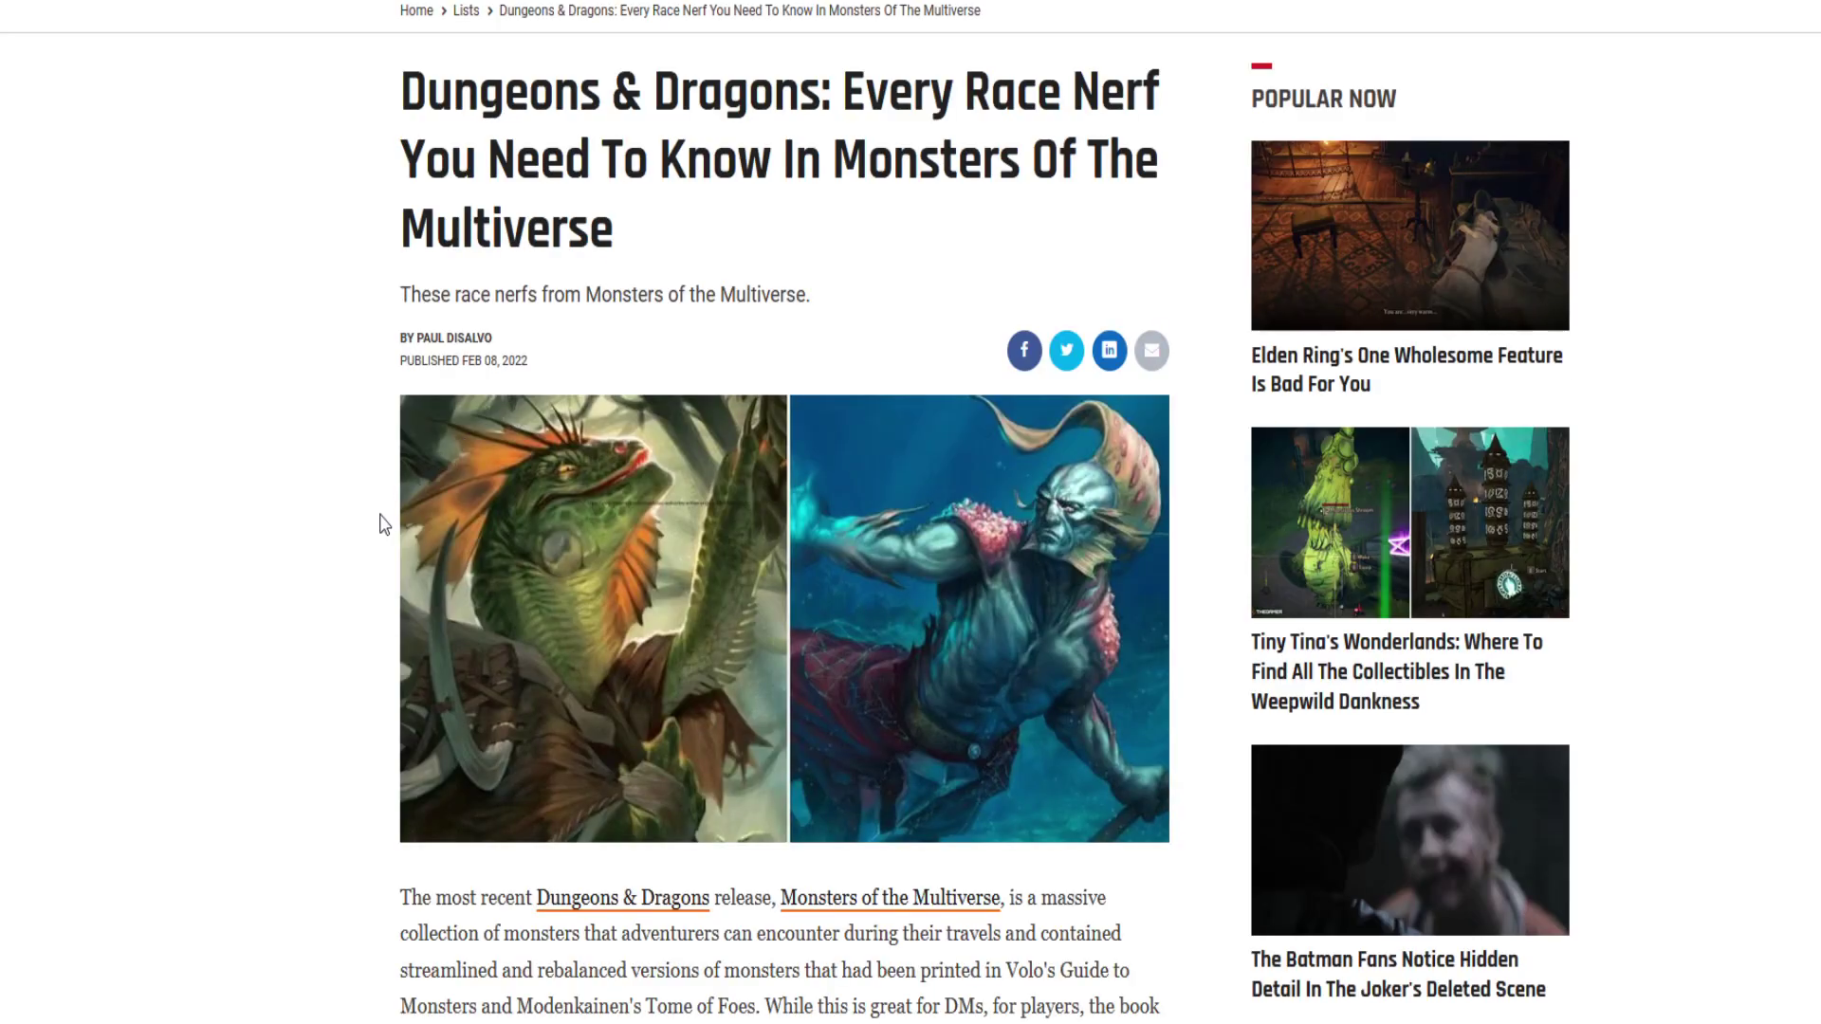
Step: Read the race nerf article's entries from Aarakocra through Kobold, focusing on the Goblin's Fury of the Small changes
scroll(395, 502, down, 9)
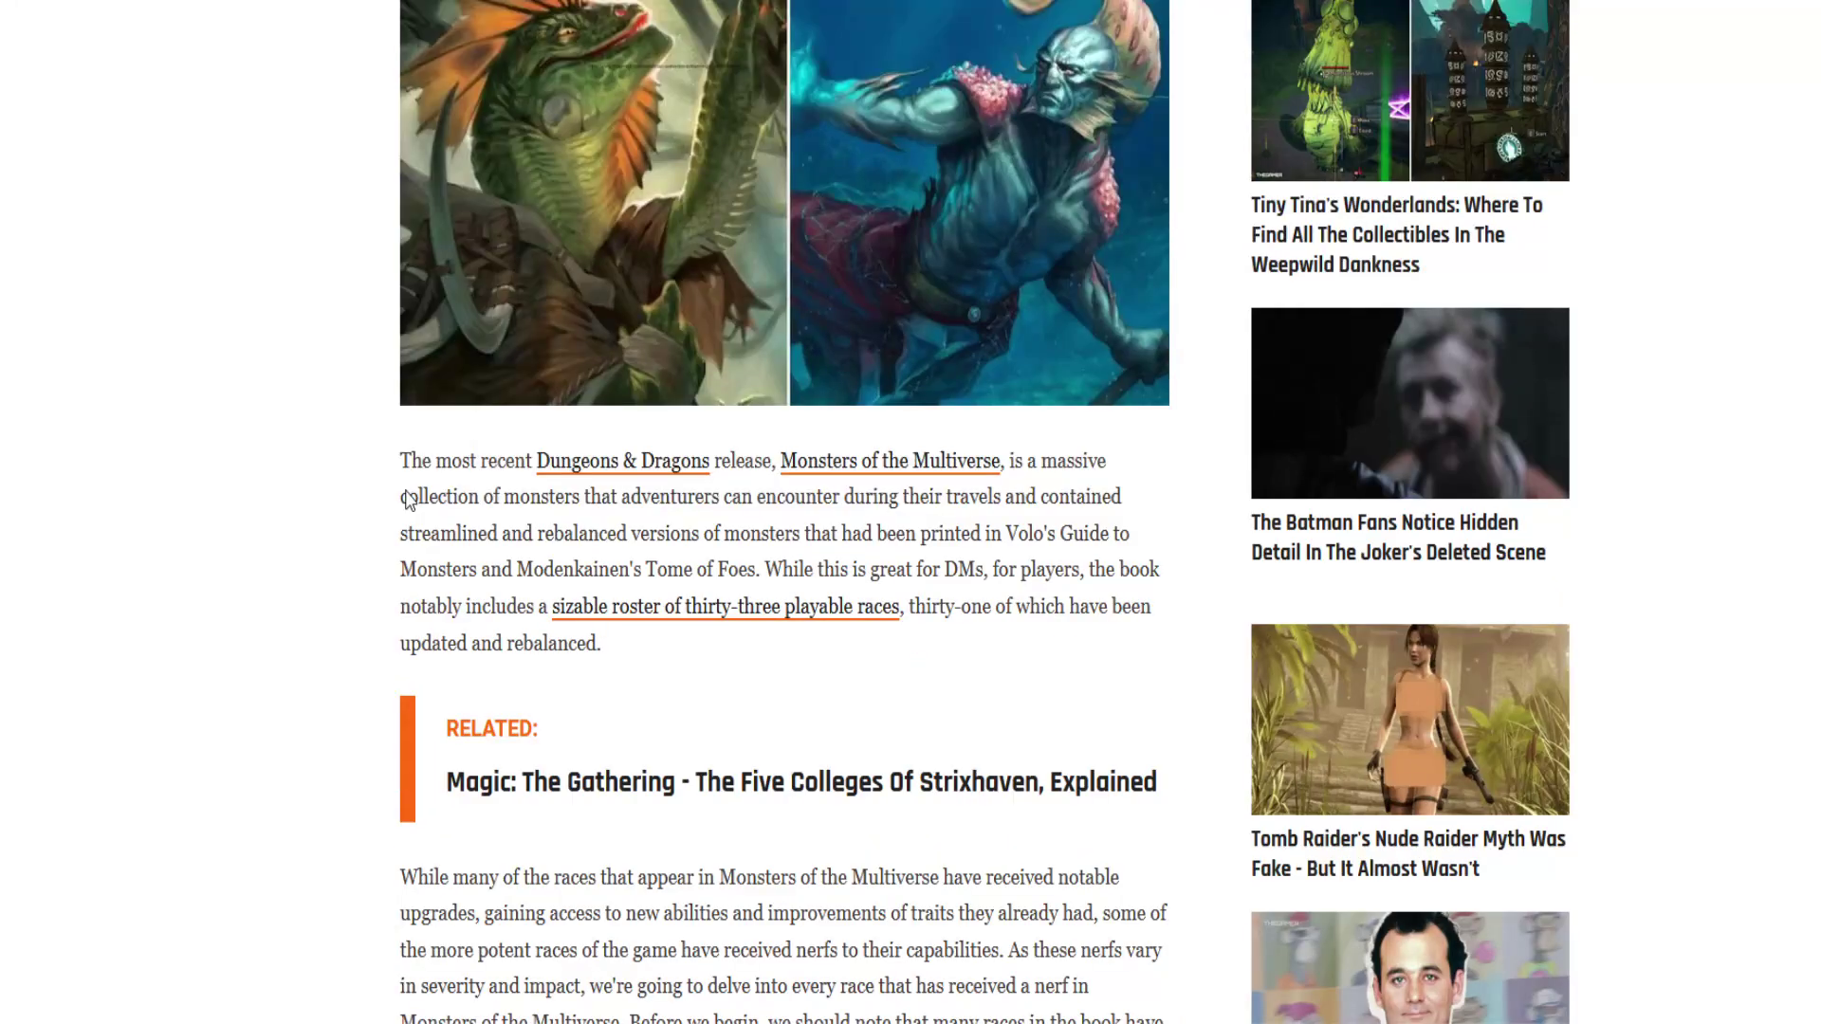
scroll(325, 604, down, 10)
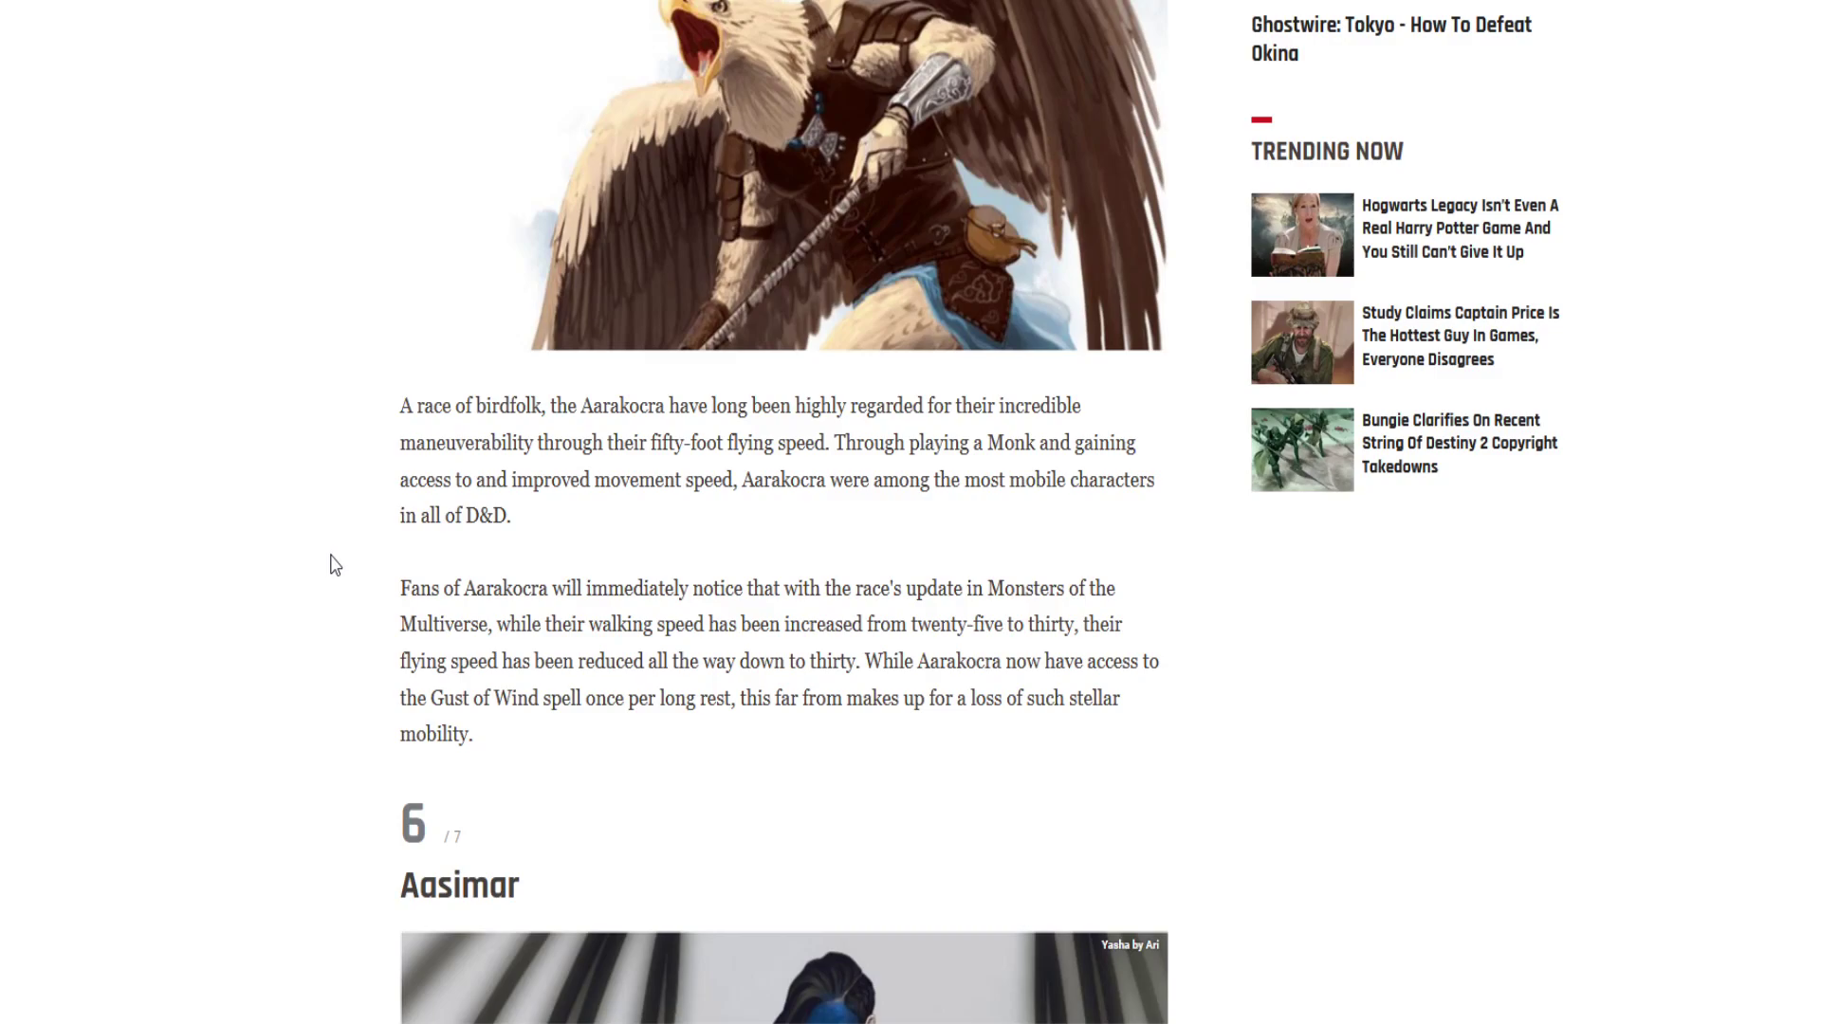
scroll(333, 565, down, 18)
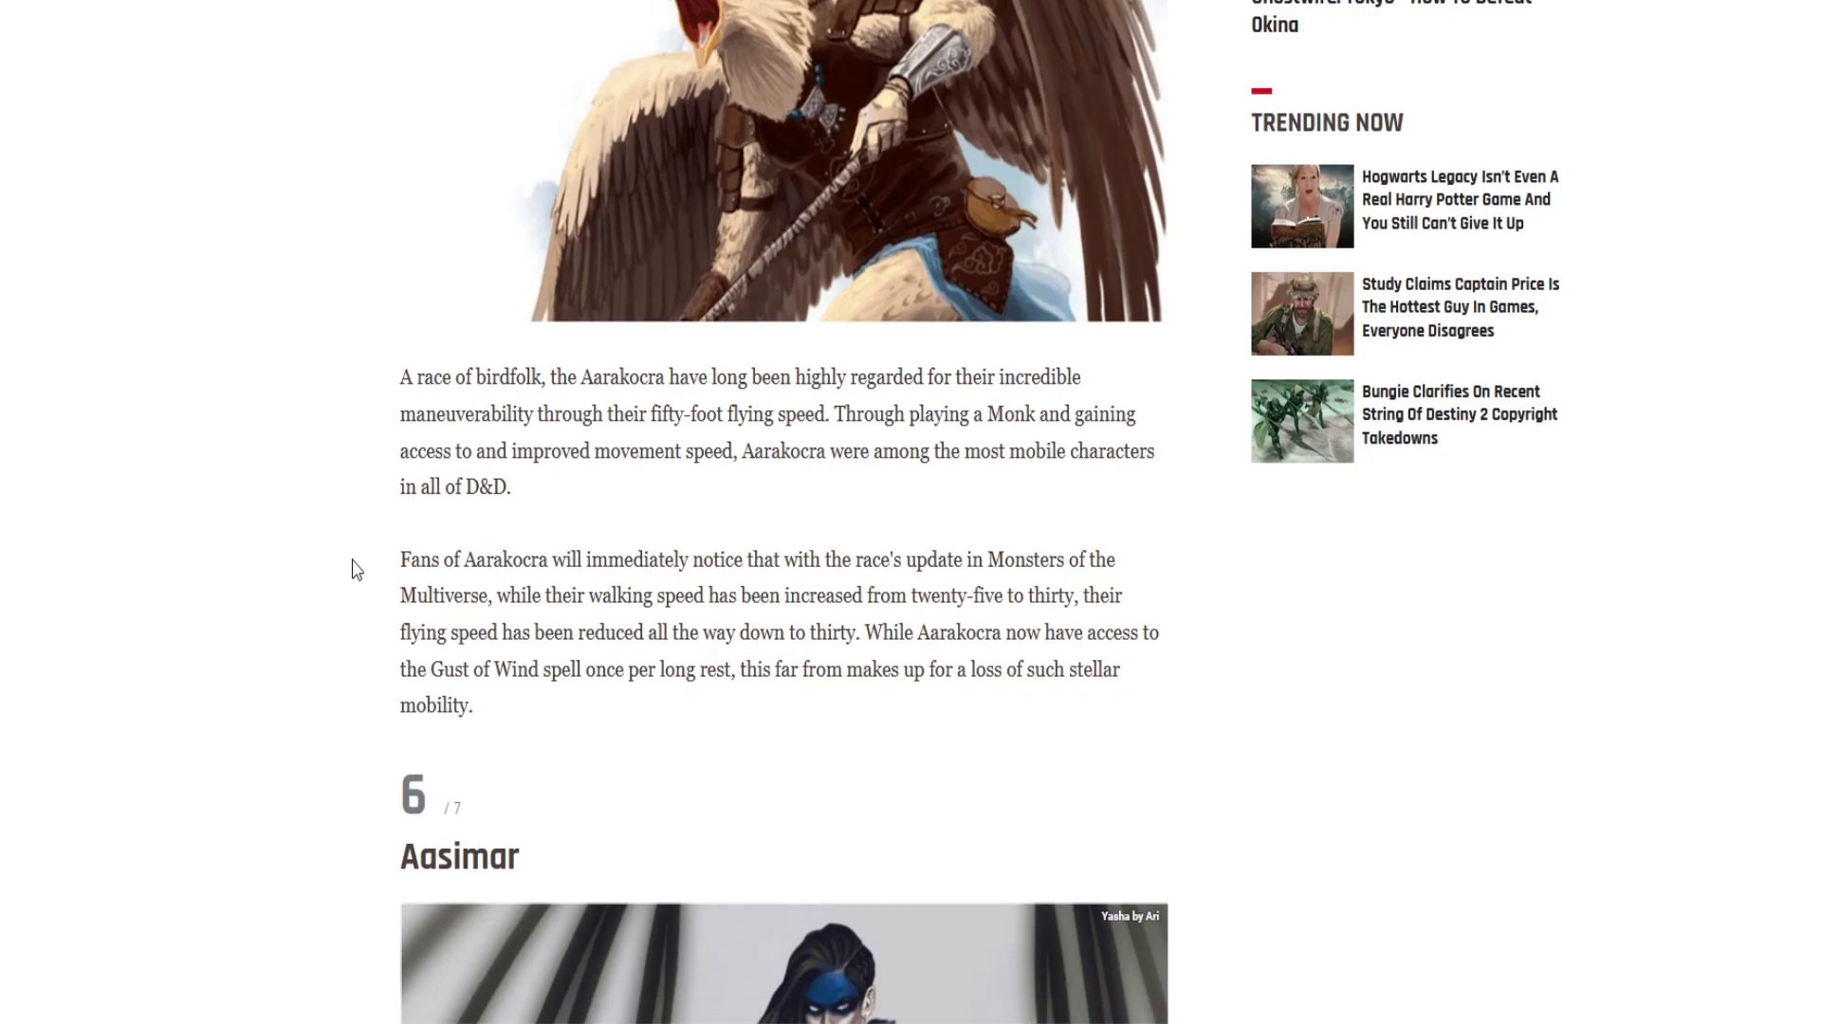
scroll(358, 567, down, 6)
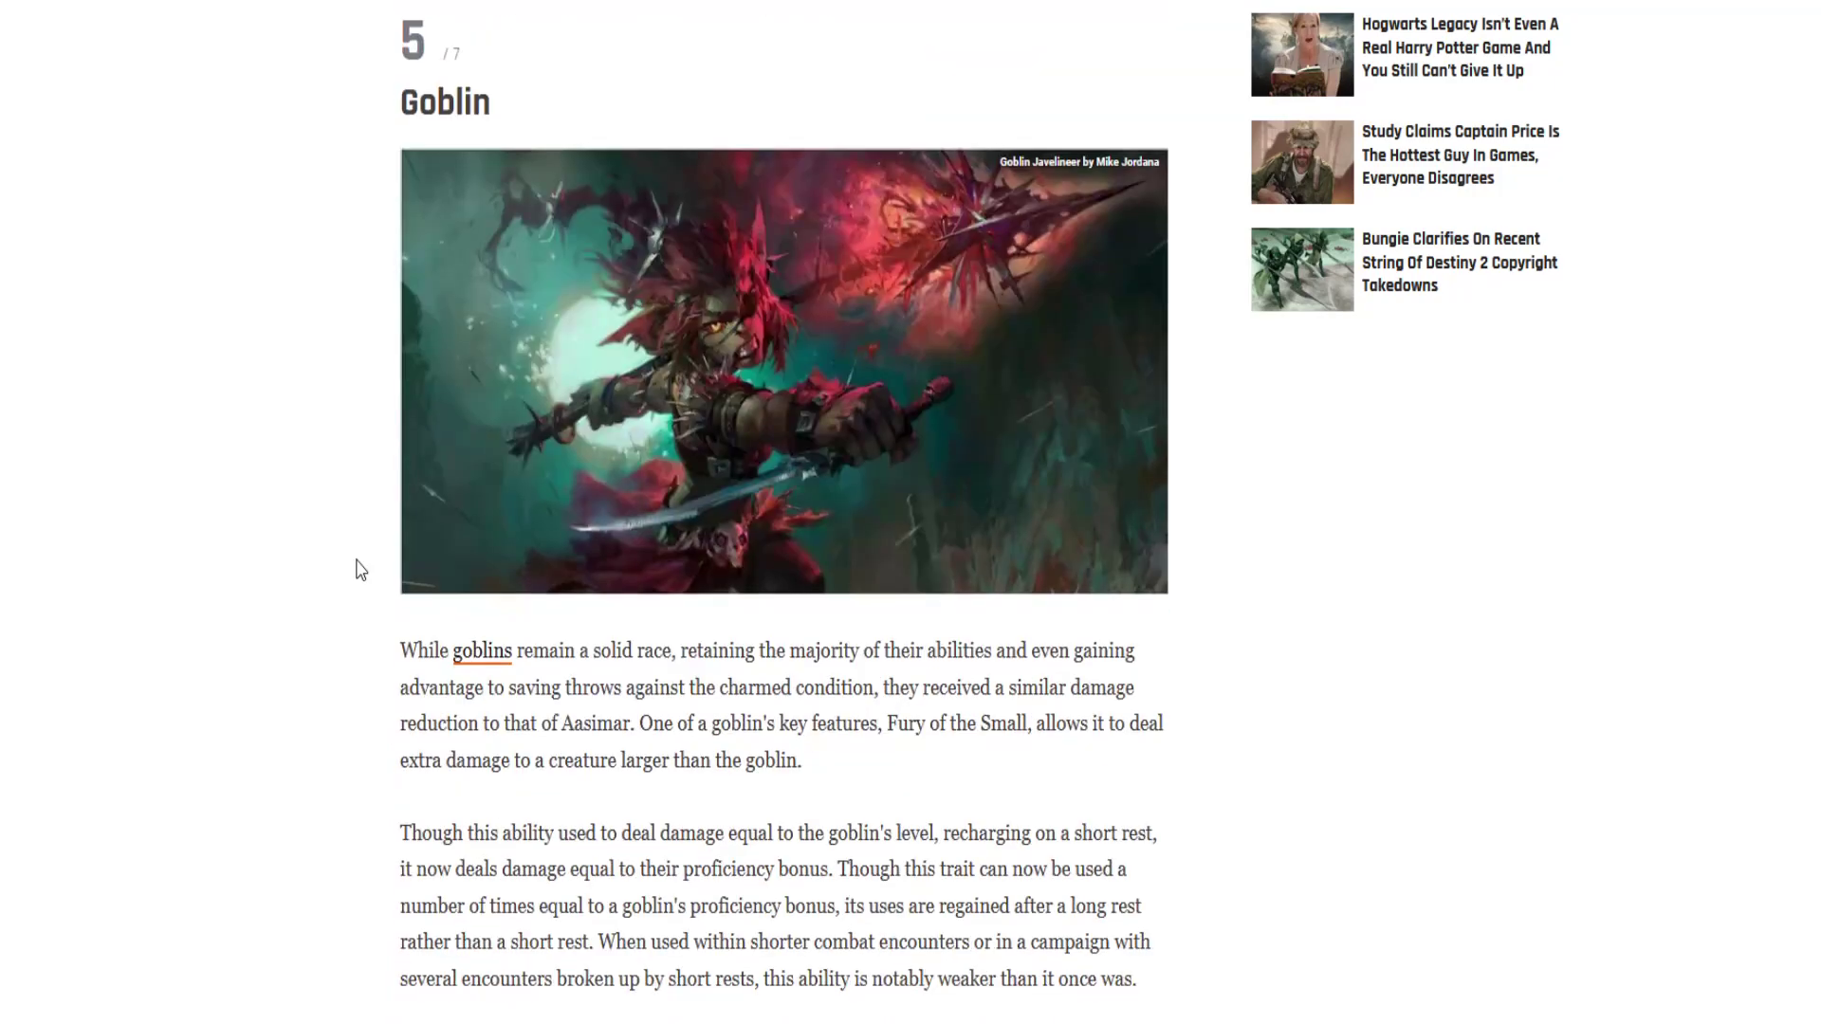
scroll(355, 567, down, 3)
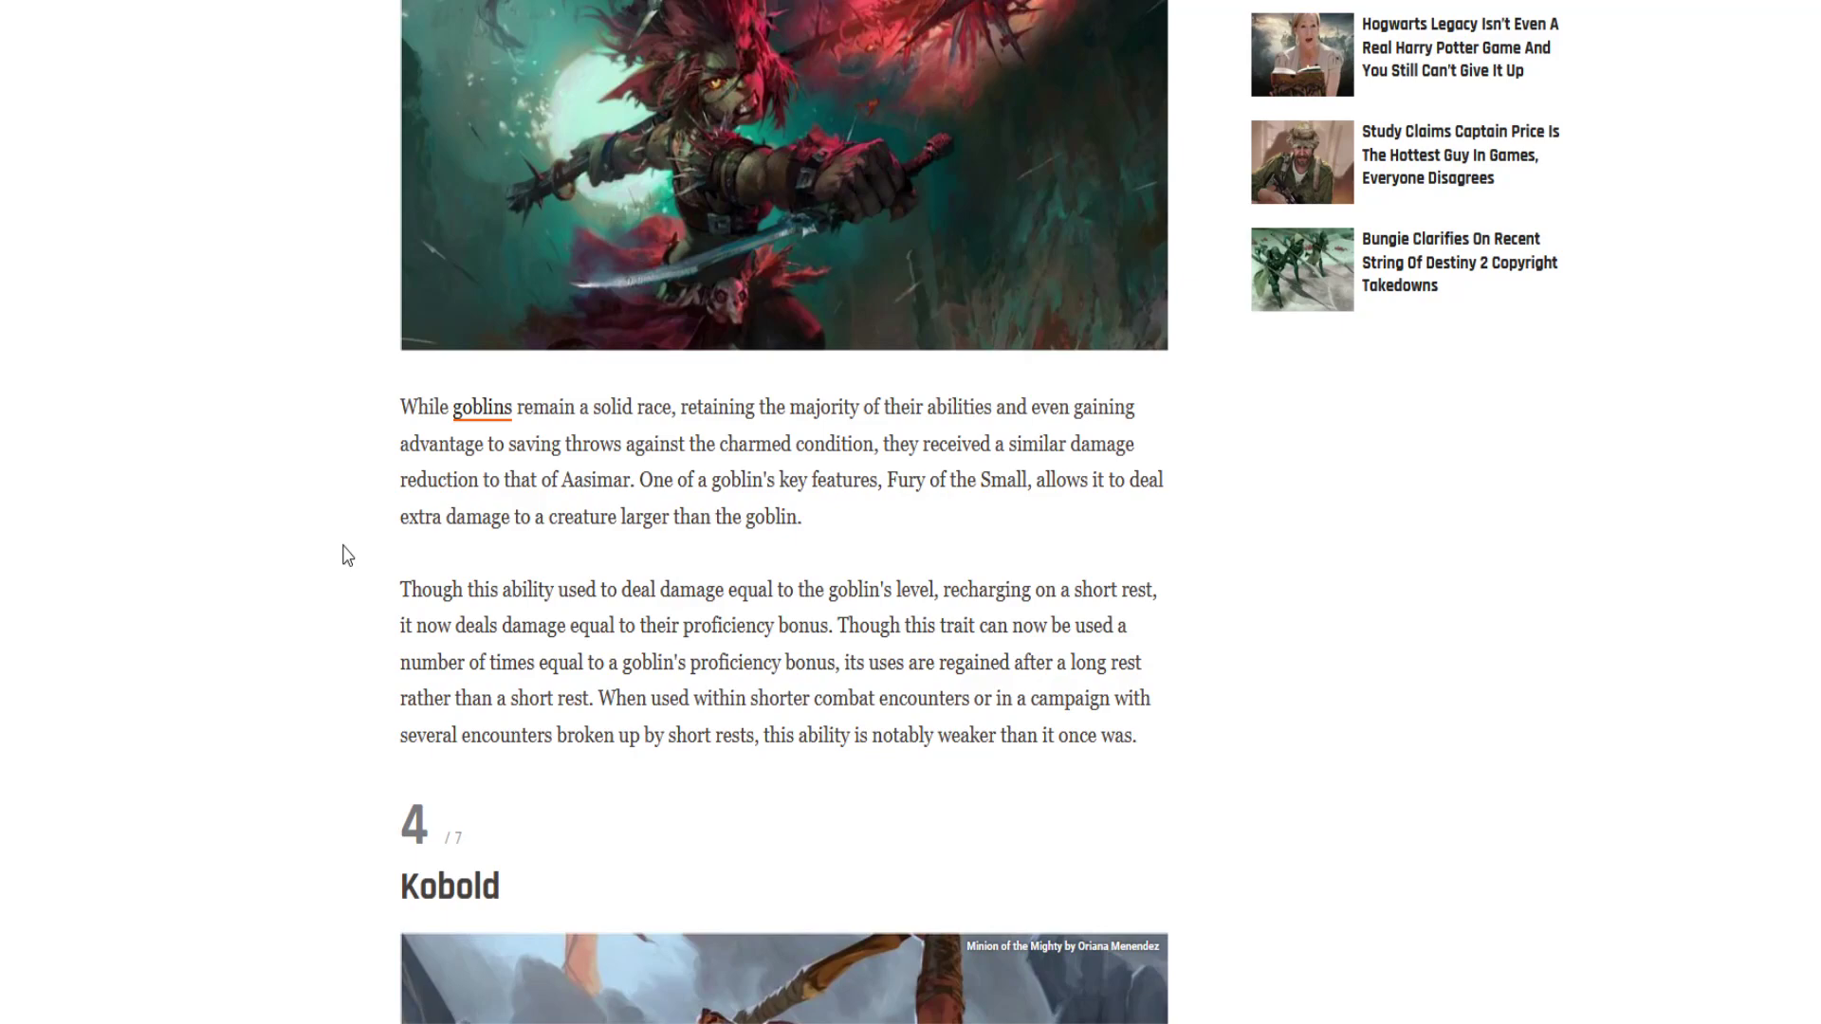
scroll(348, 555, down, 1)
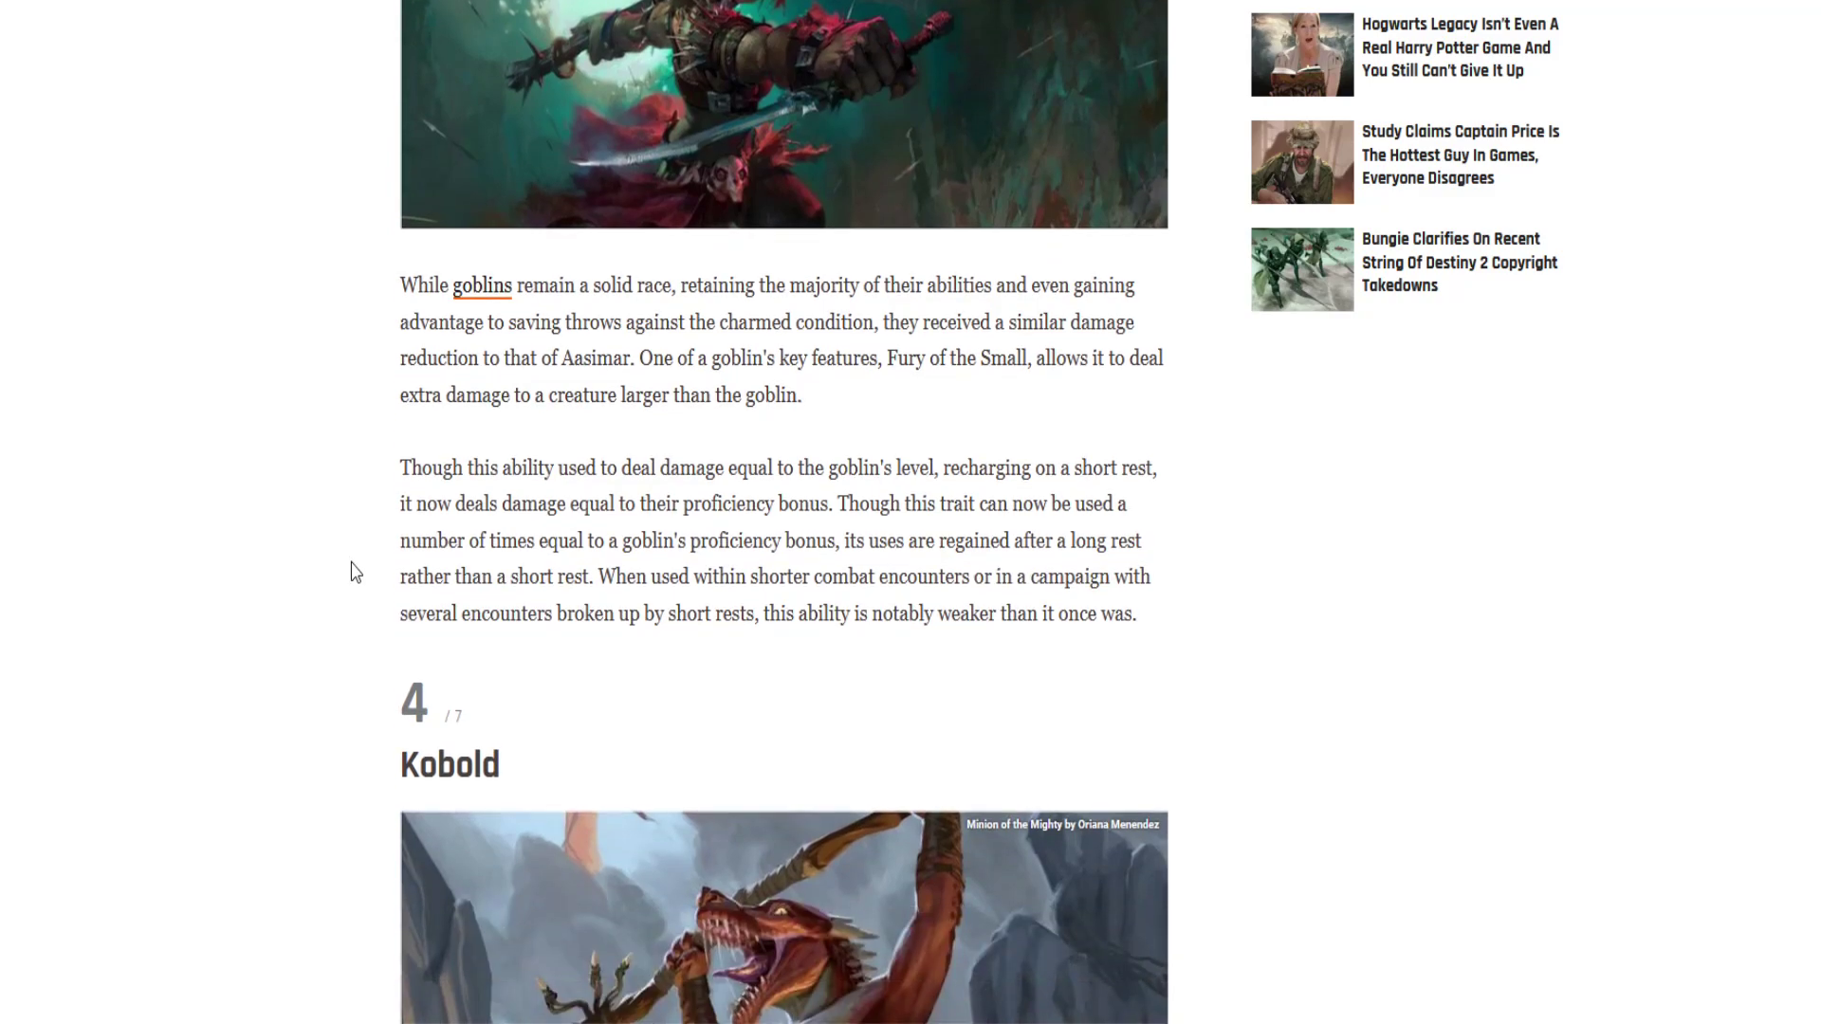
scroll(351, 539, up, 2)
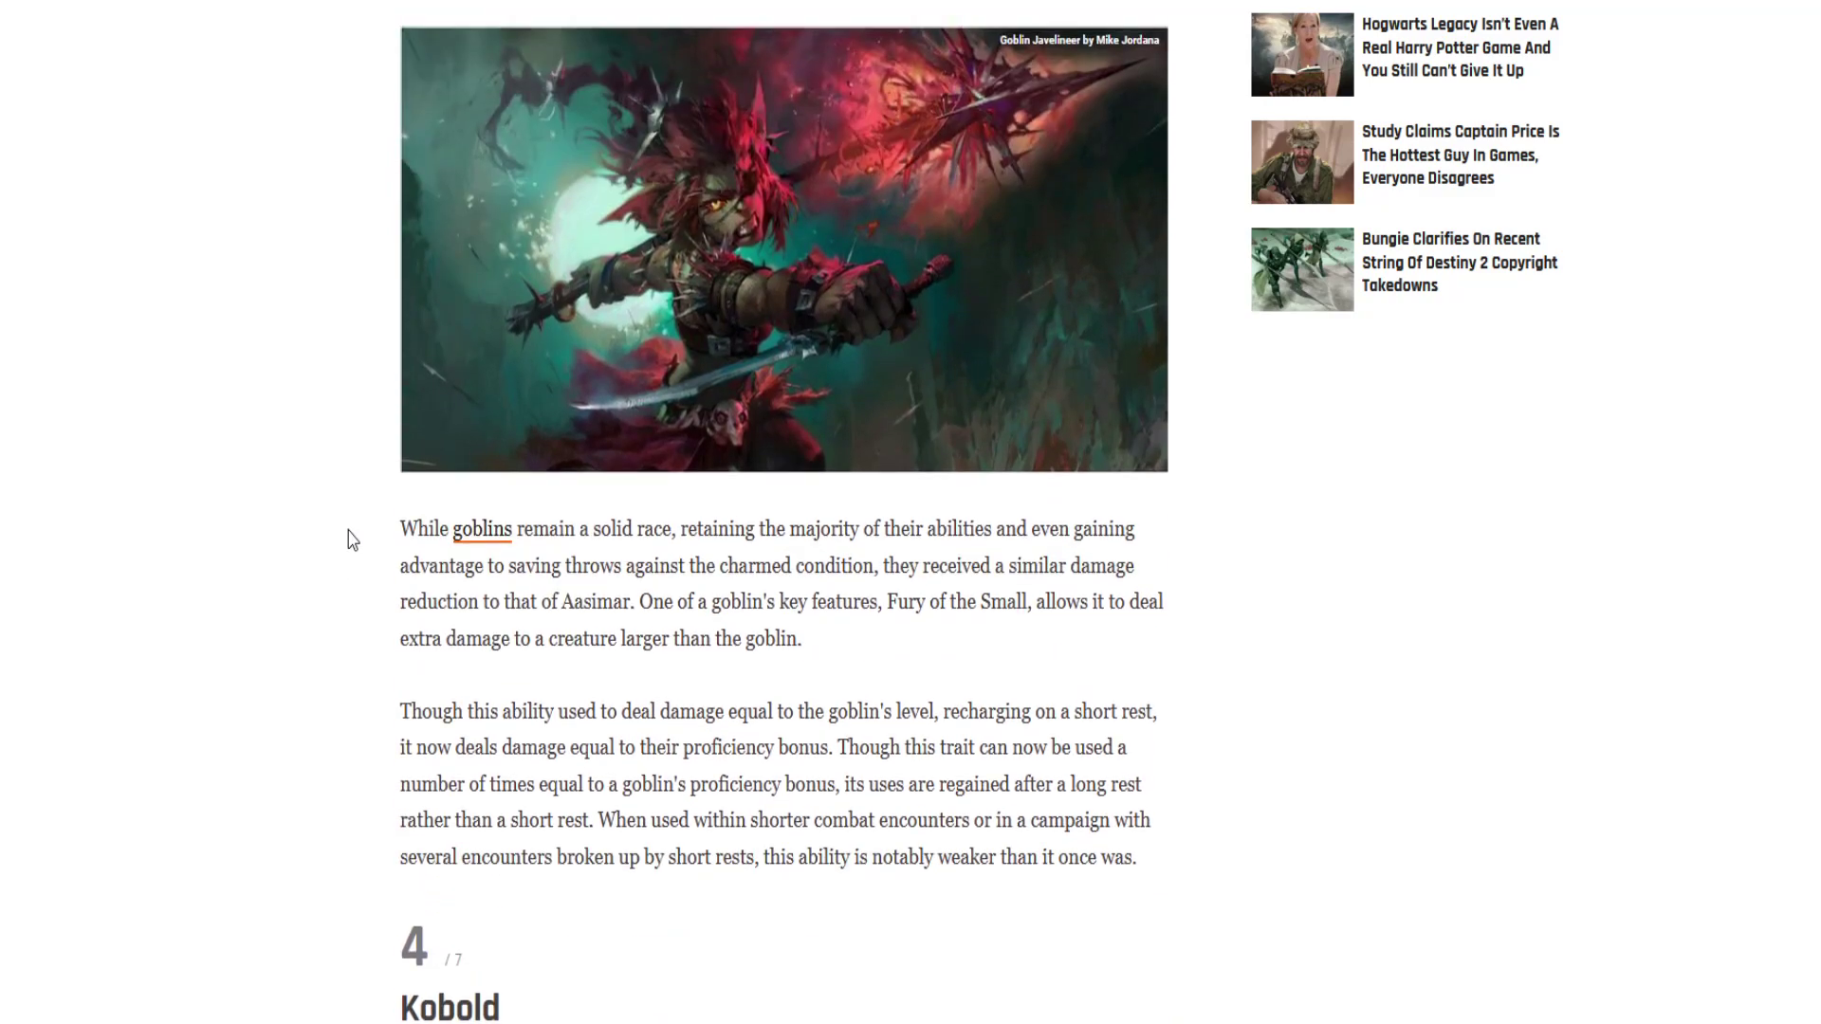
scroll(347, 540, down, 9)
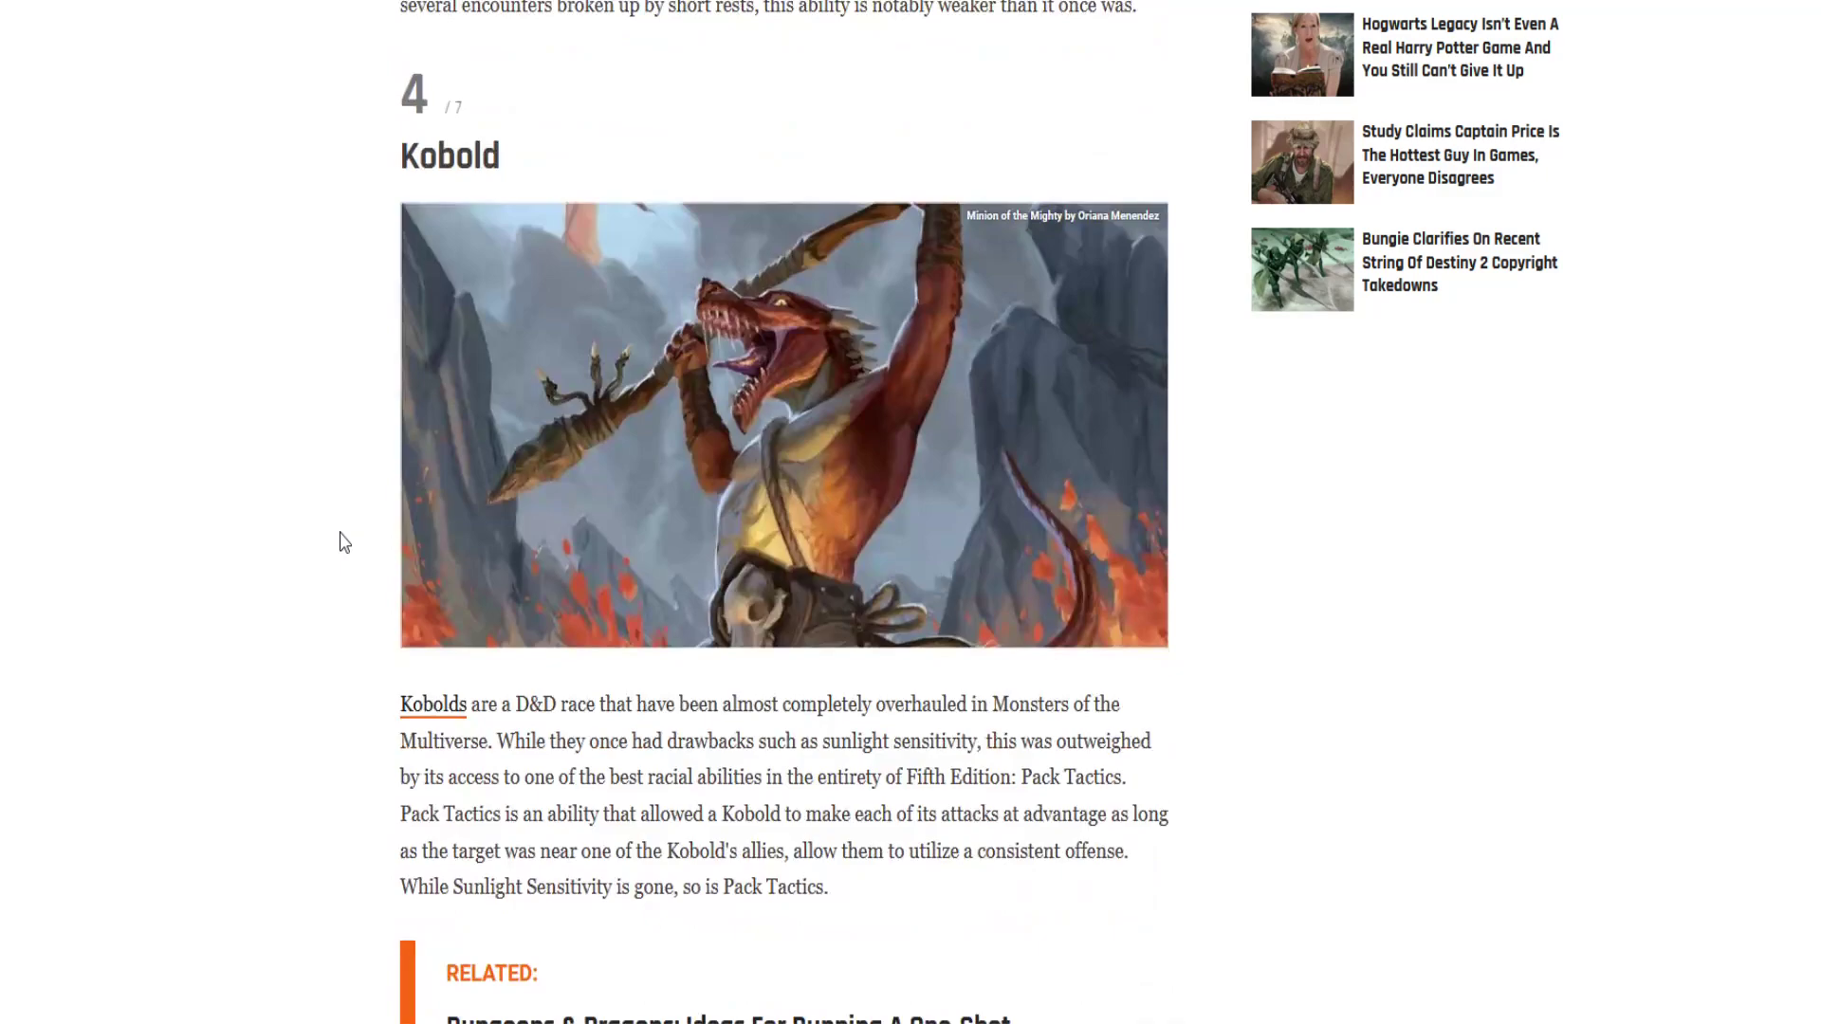
scroll(344, 542, down, 5)
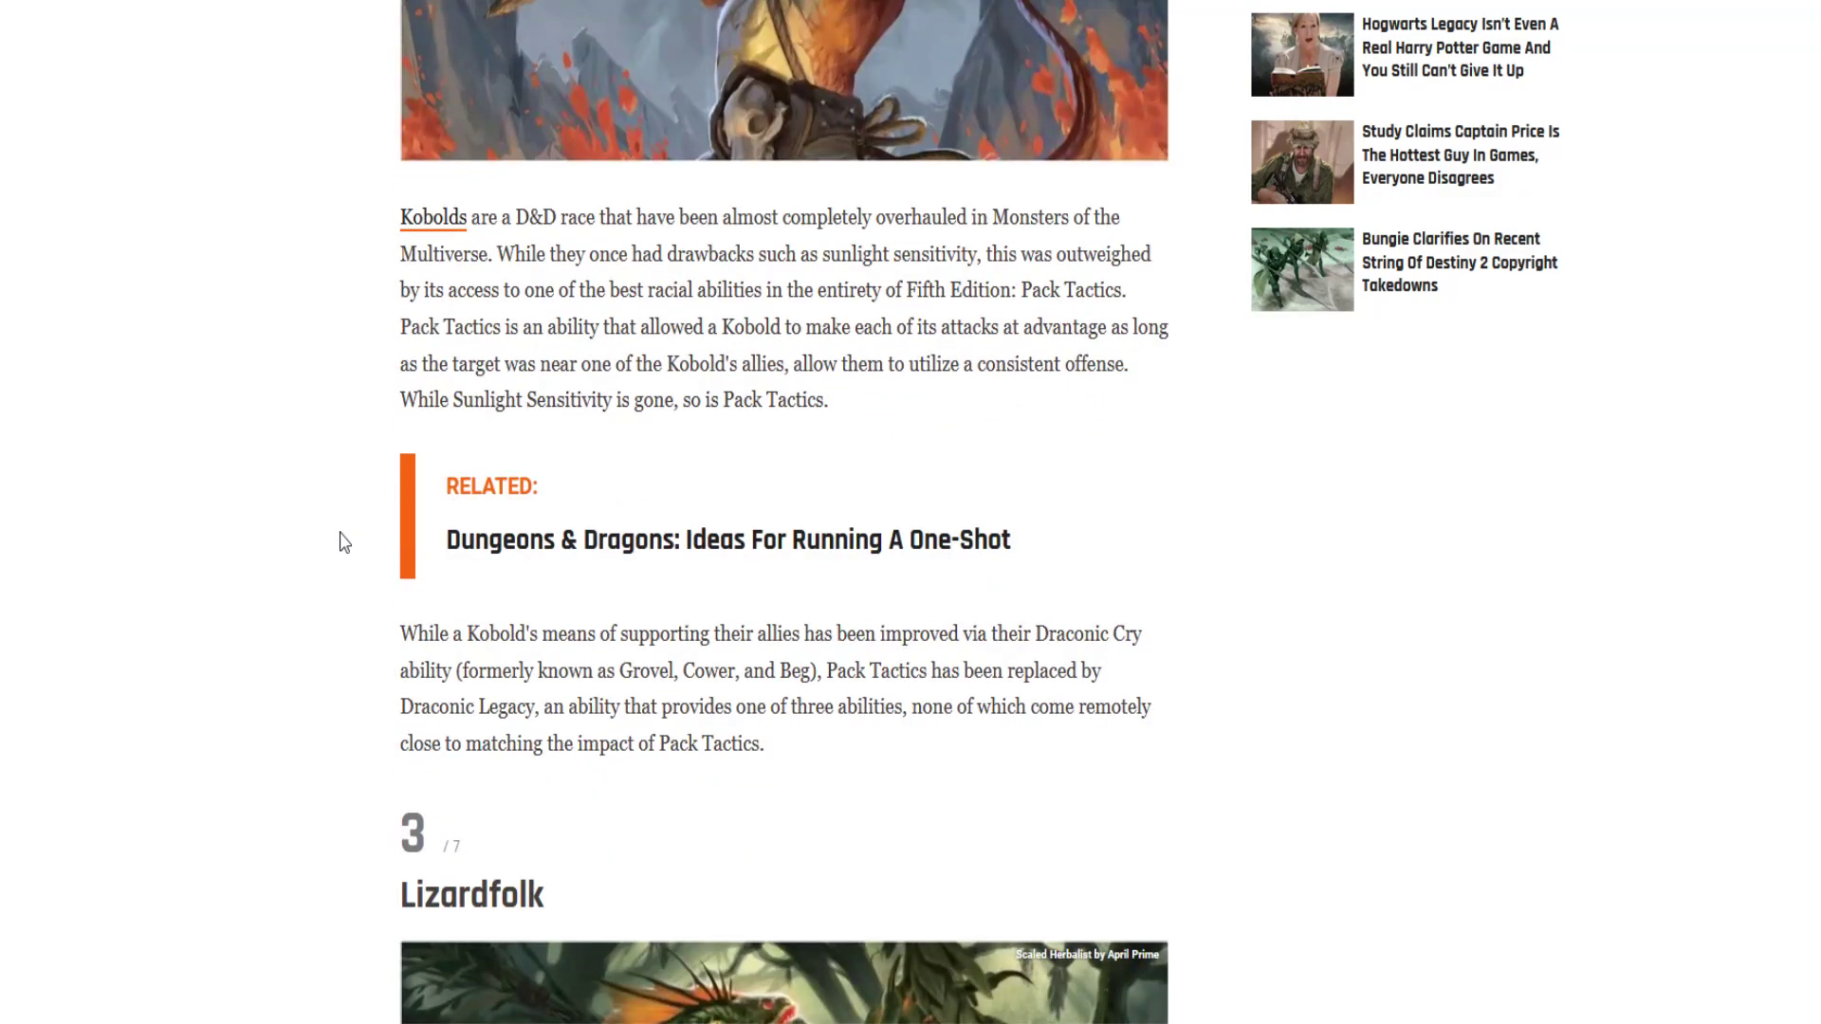
scroll(344, 542, up, 6)
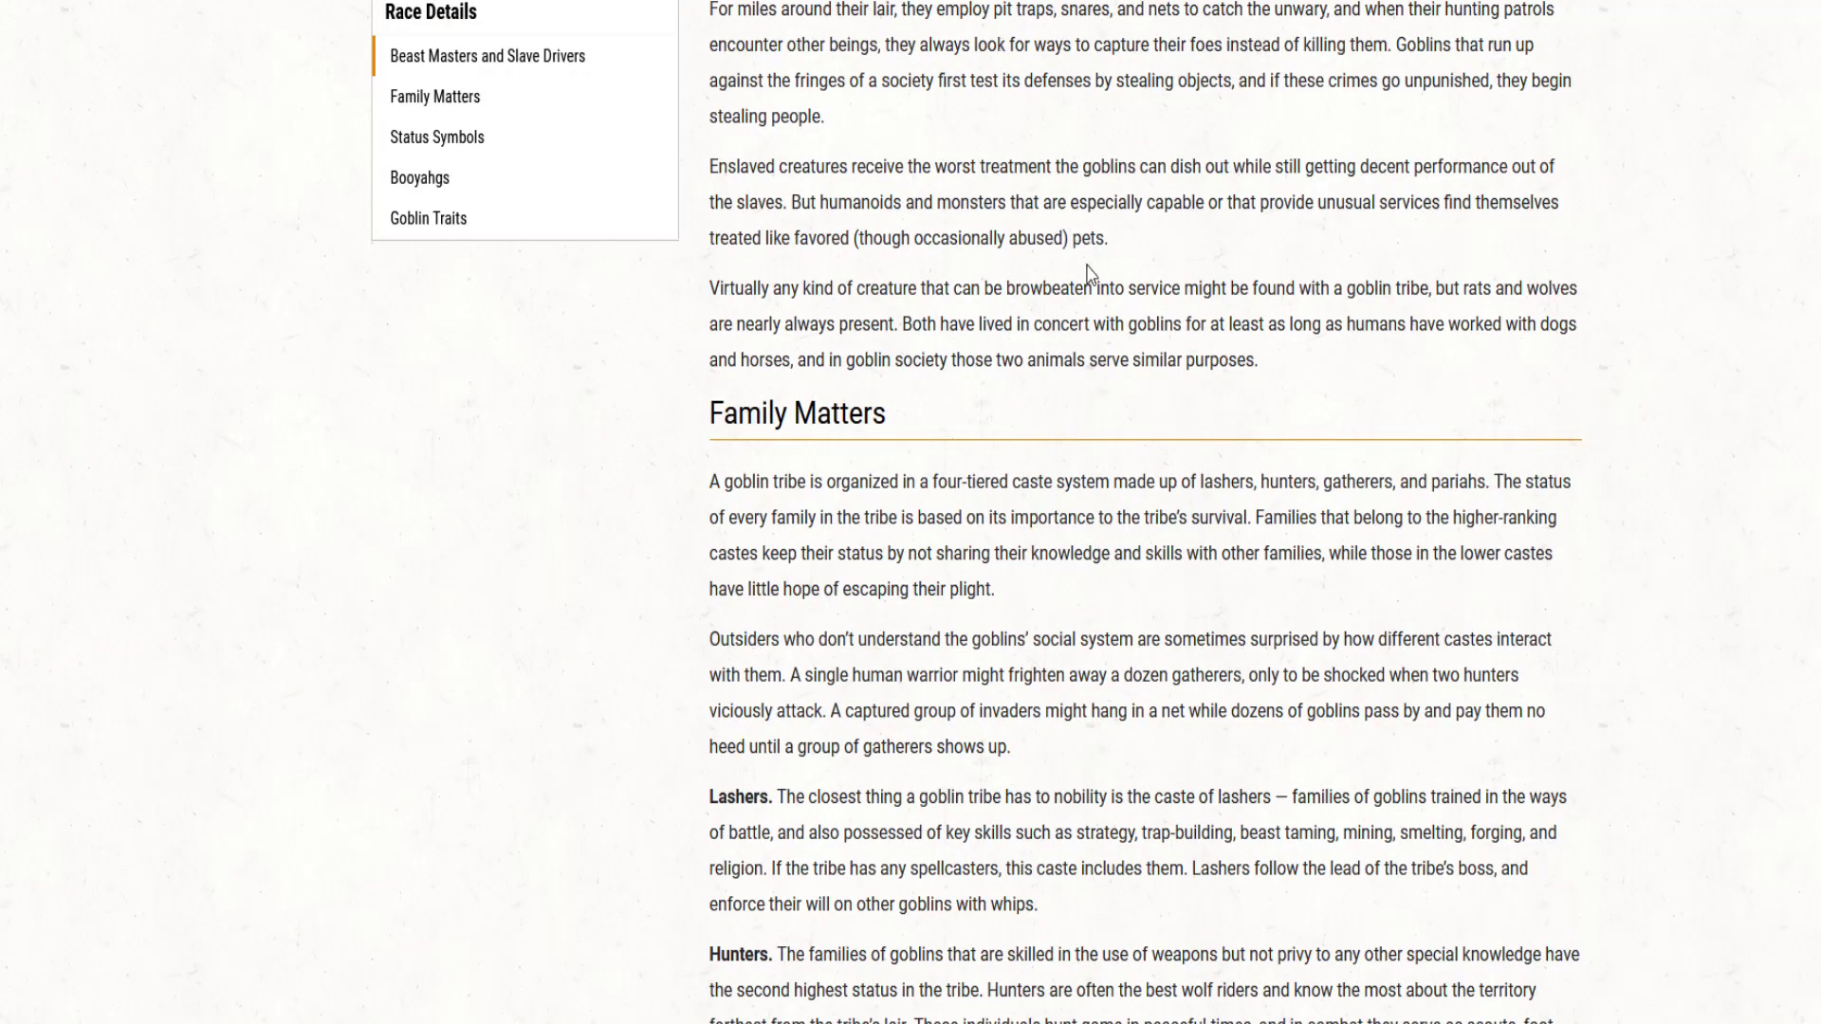
Step: Return to the D&D Beyond Goblin page and skim Family Matters and Status Symbols before going back to its introduction
scroll(1089, 276, down, 5)
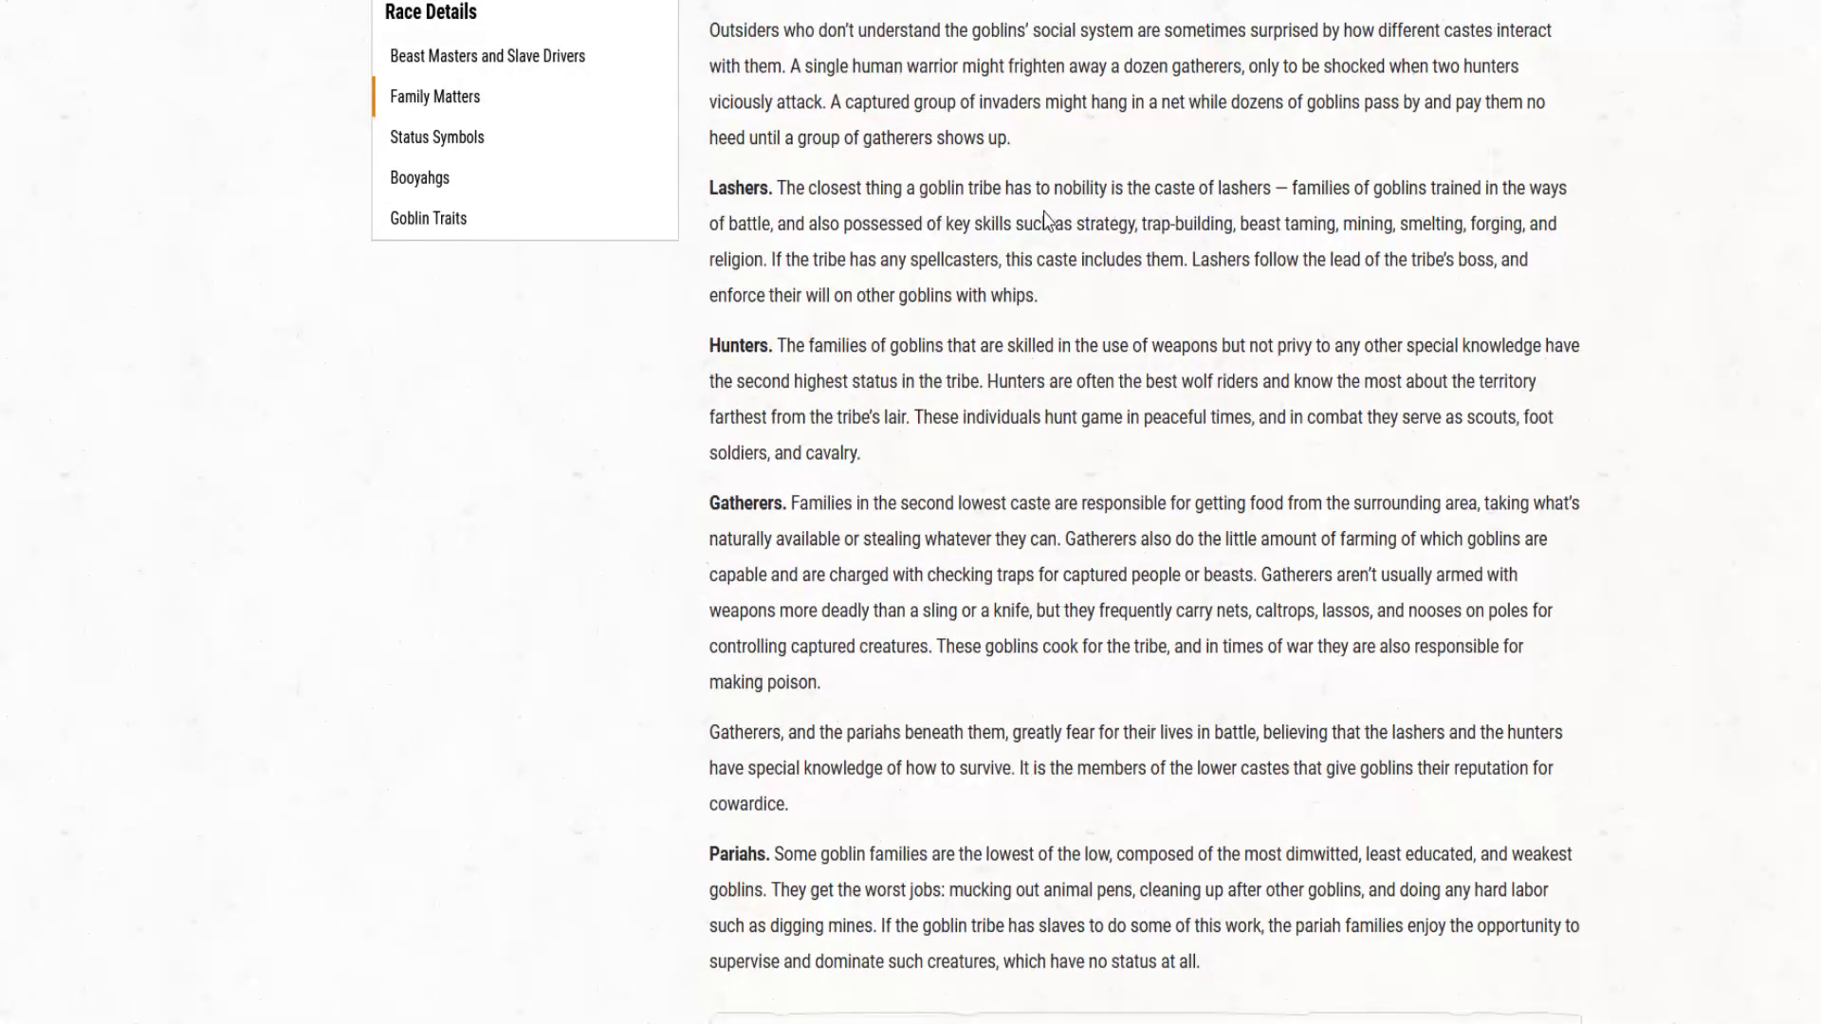
scroll(1047, 220, down, 6)
scroll(1043, 213, down, 5)
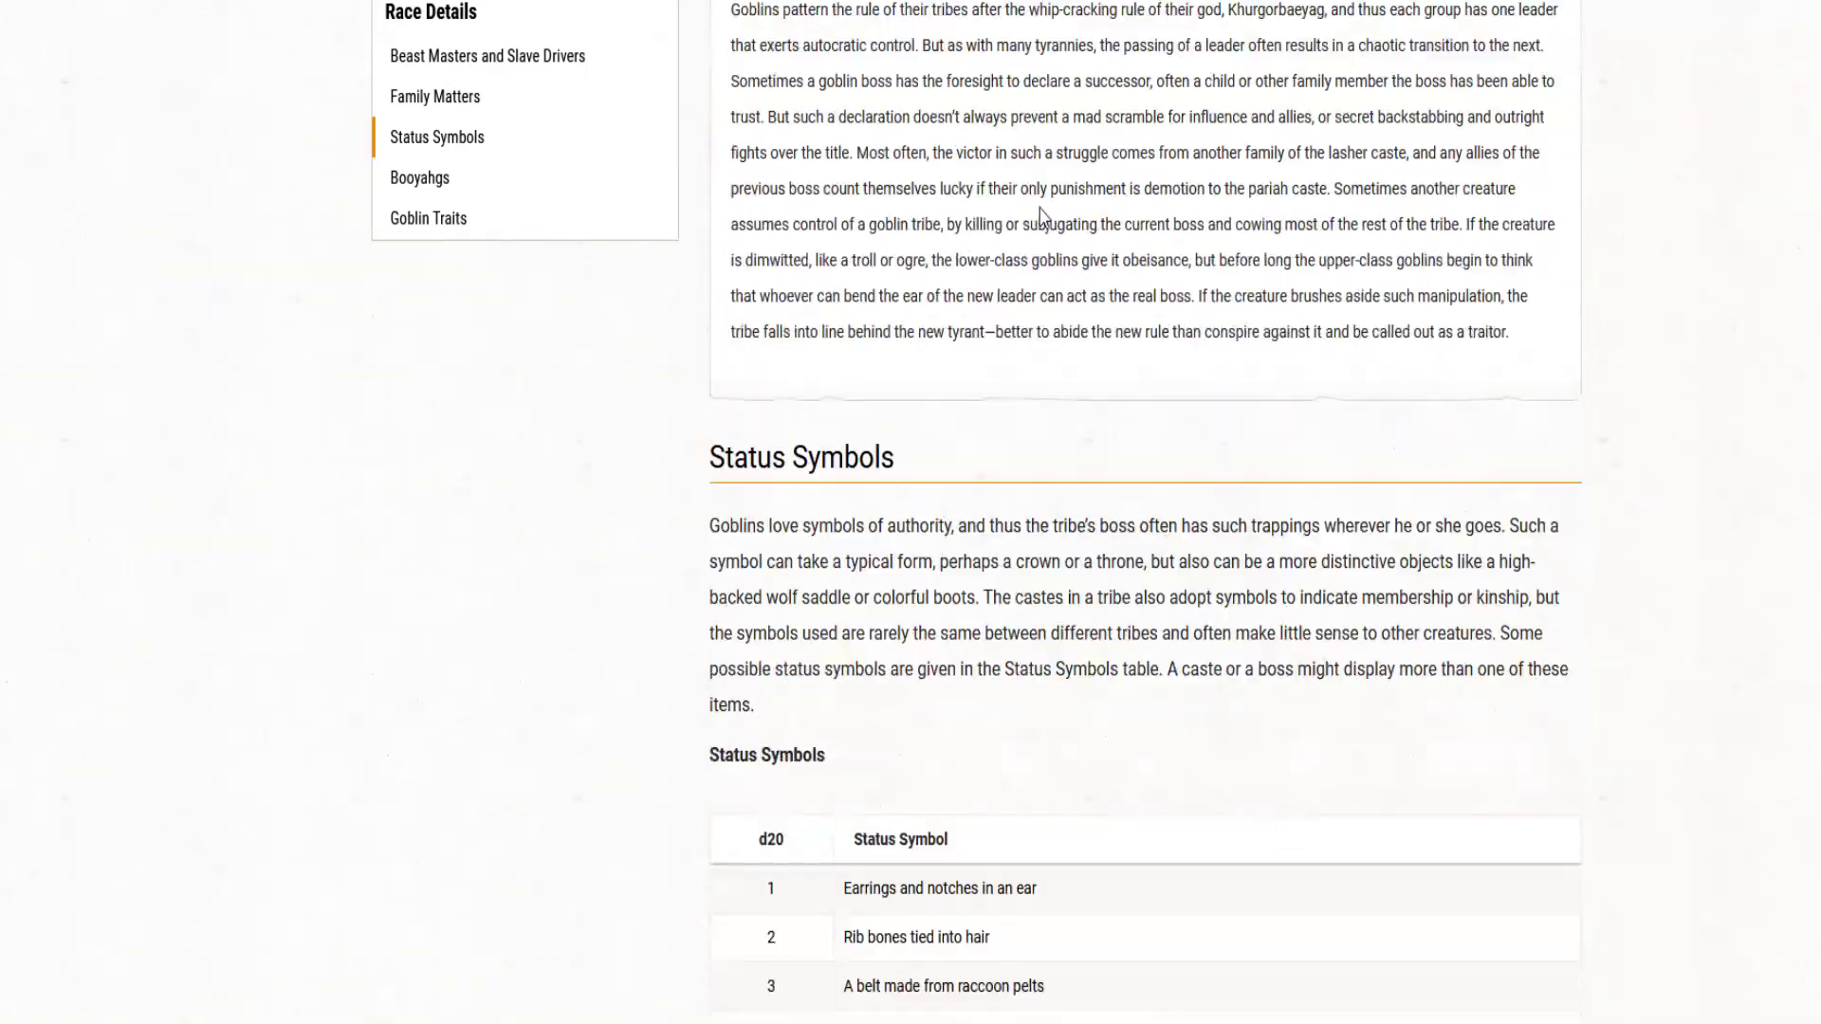
scroll(1041, 216, up, 12)
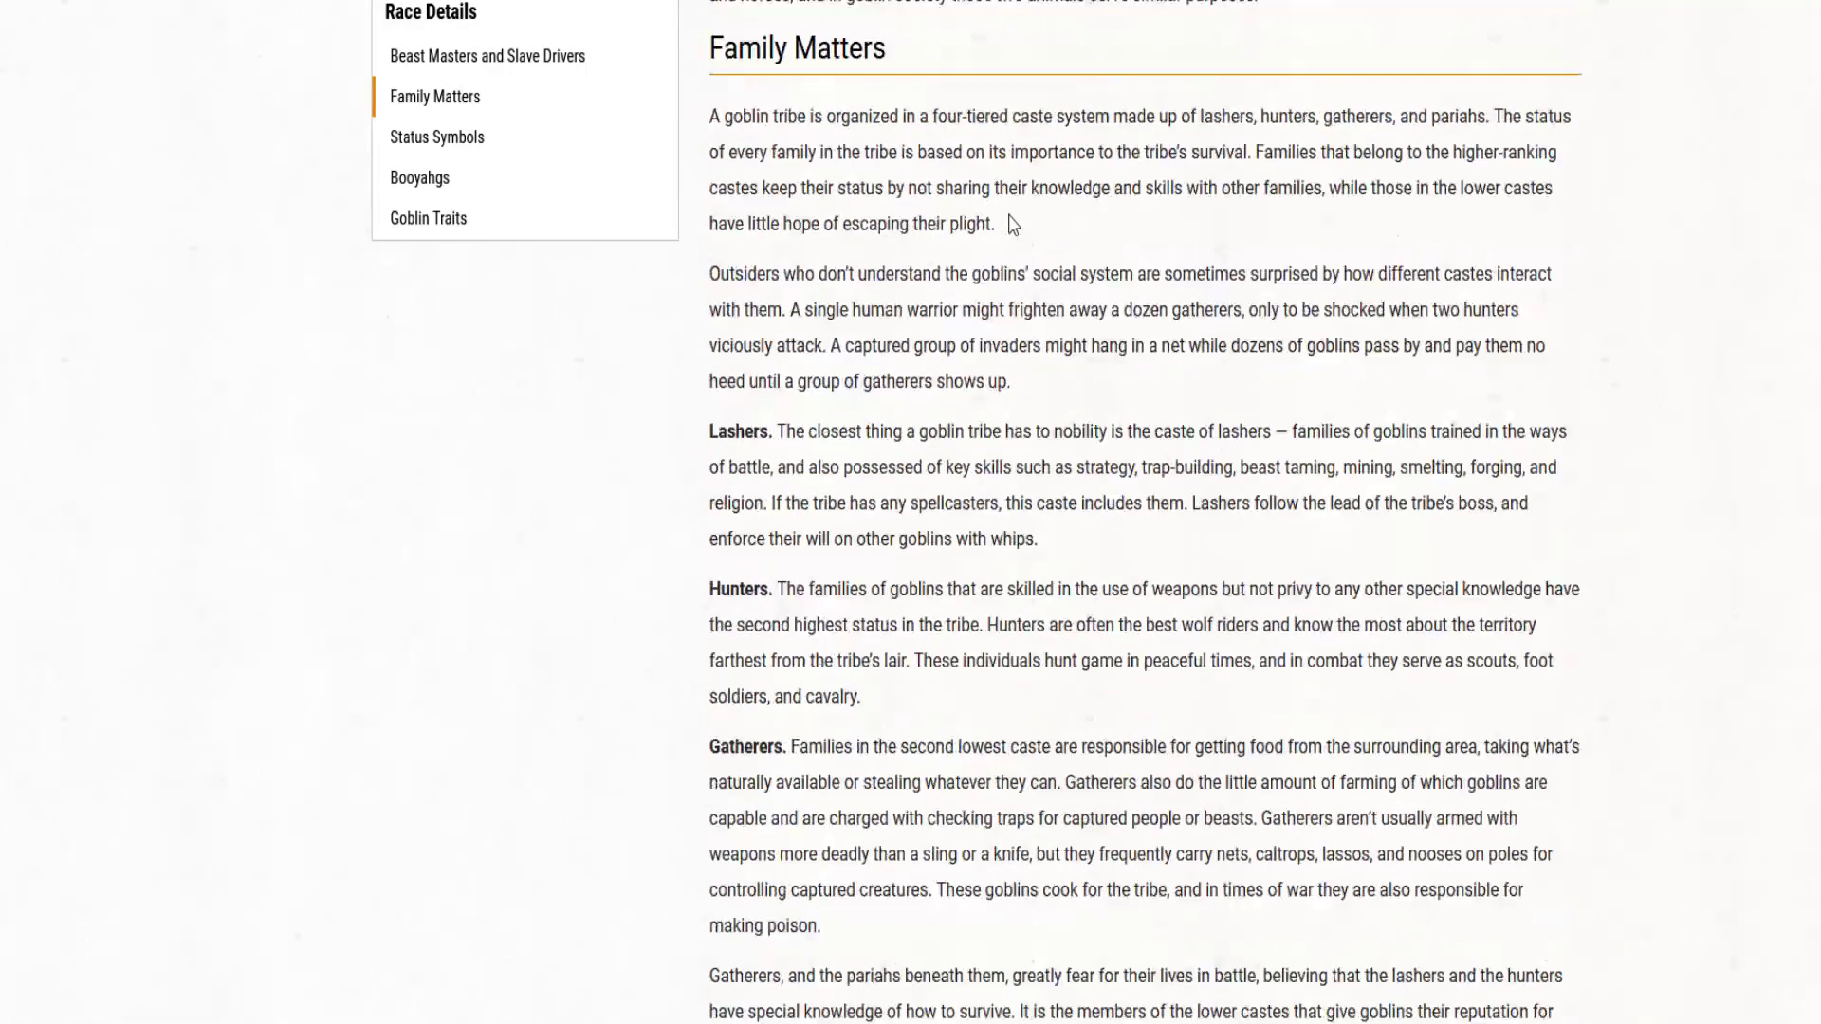
scroll(1032, 273, up, 5)
scroll(1037, 266, up, 5)
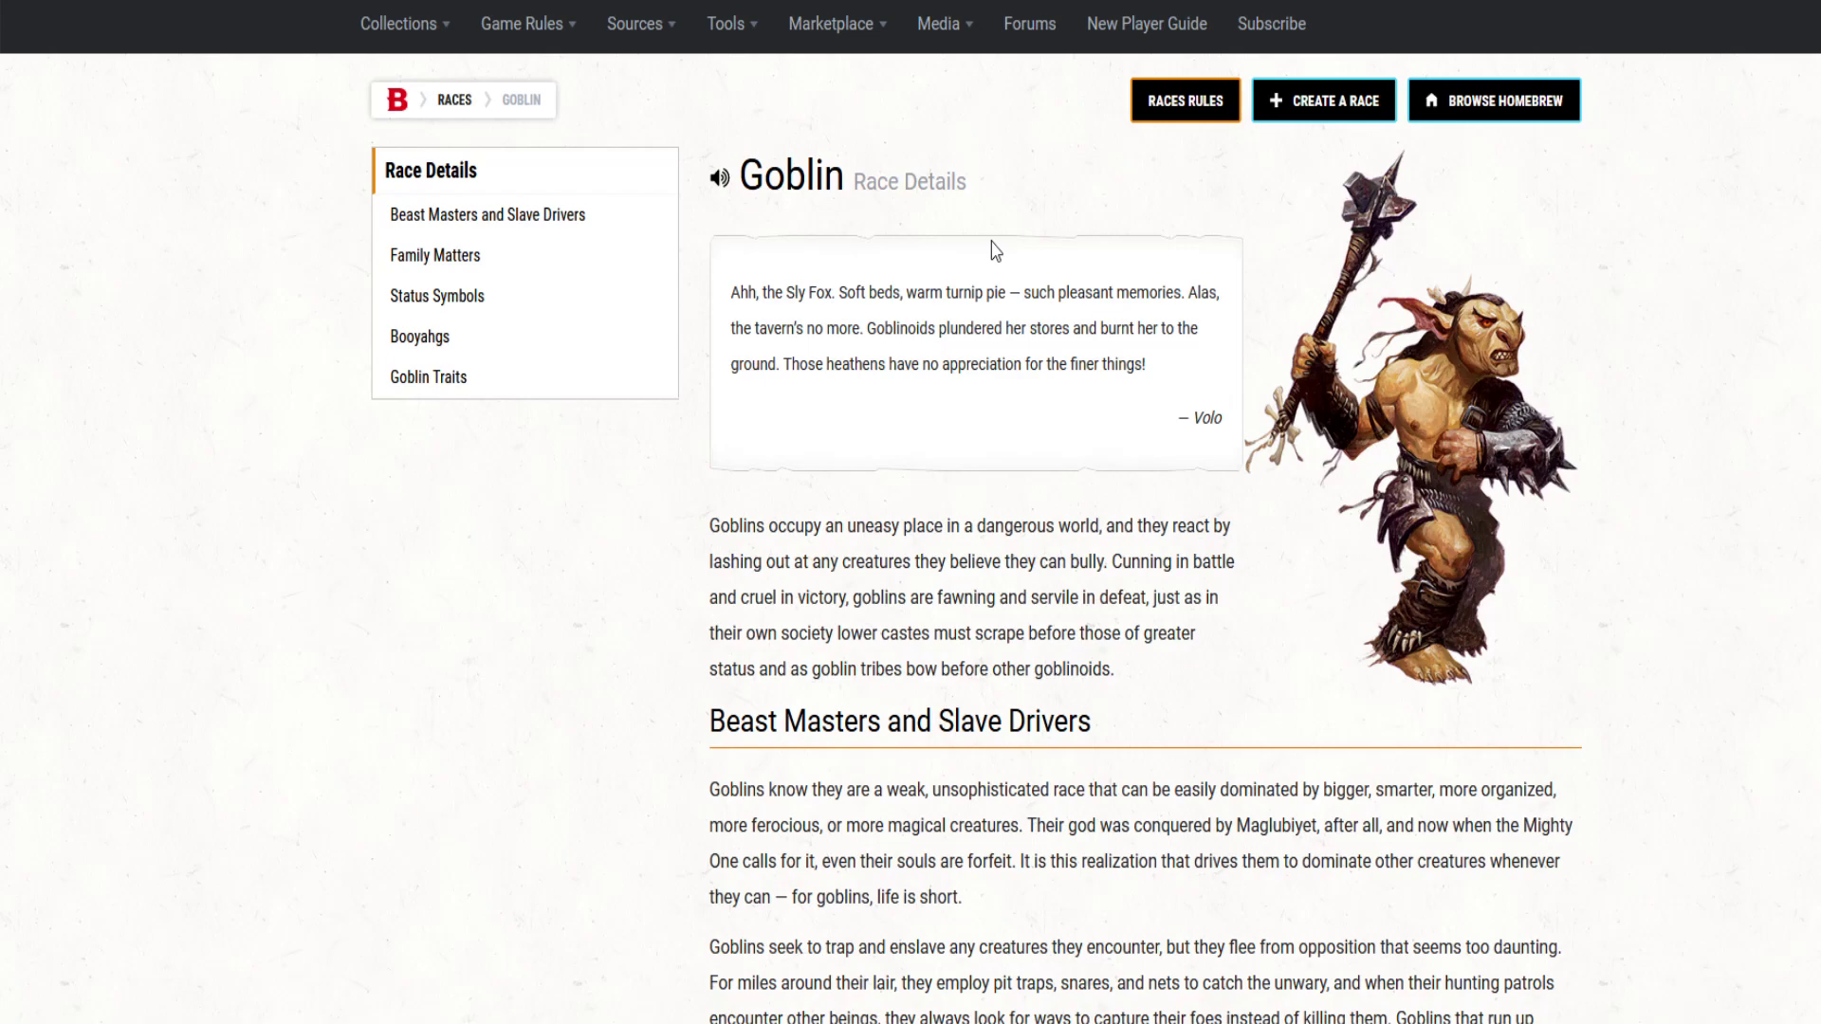
Step: Read the Goblin lore from Beast Masters and Slave Drivers through the tribe castes to the d20 Status Symbols table
scroll(971, 444, down, 9)
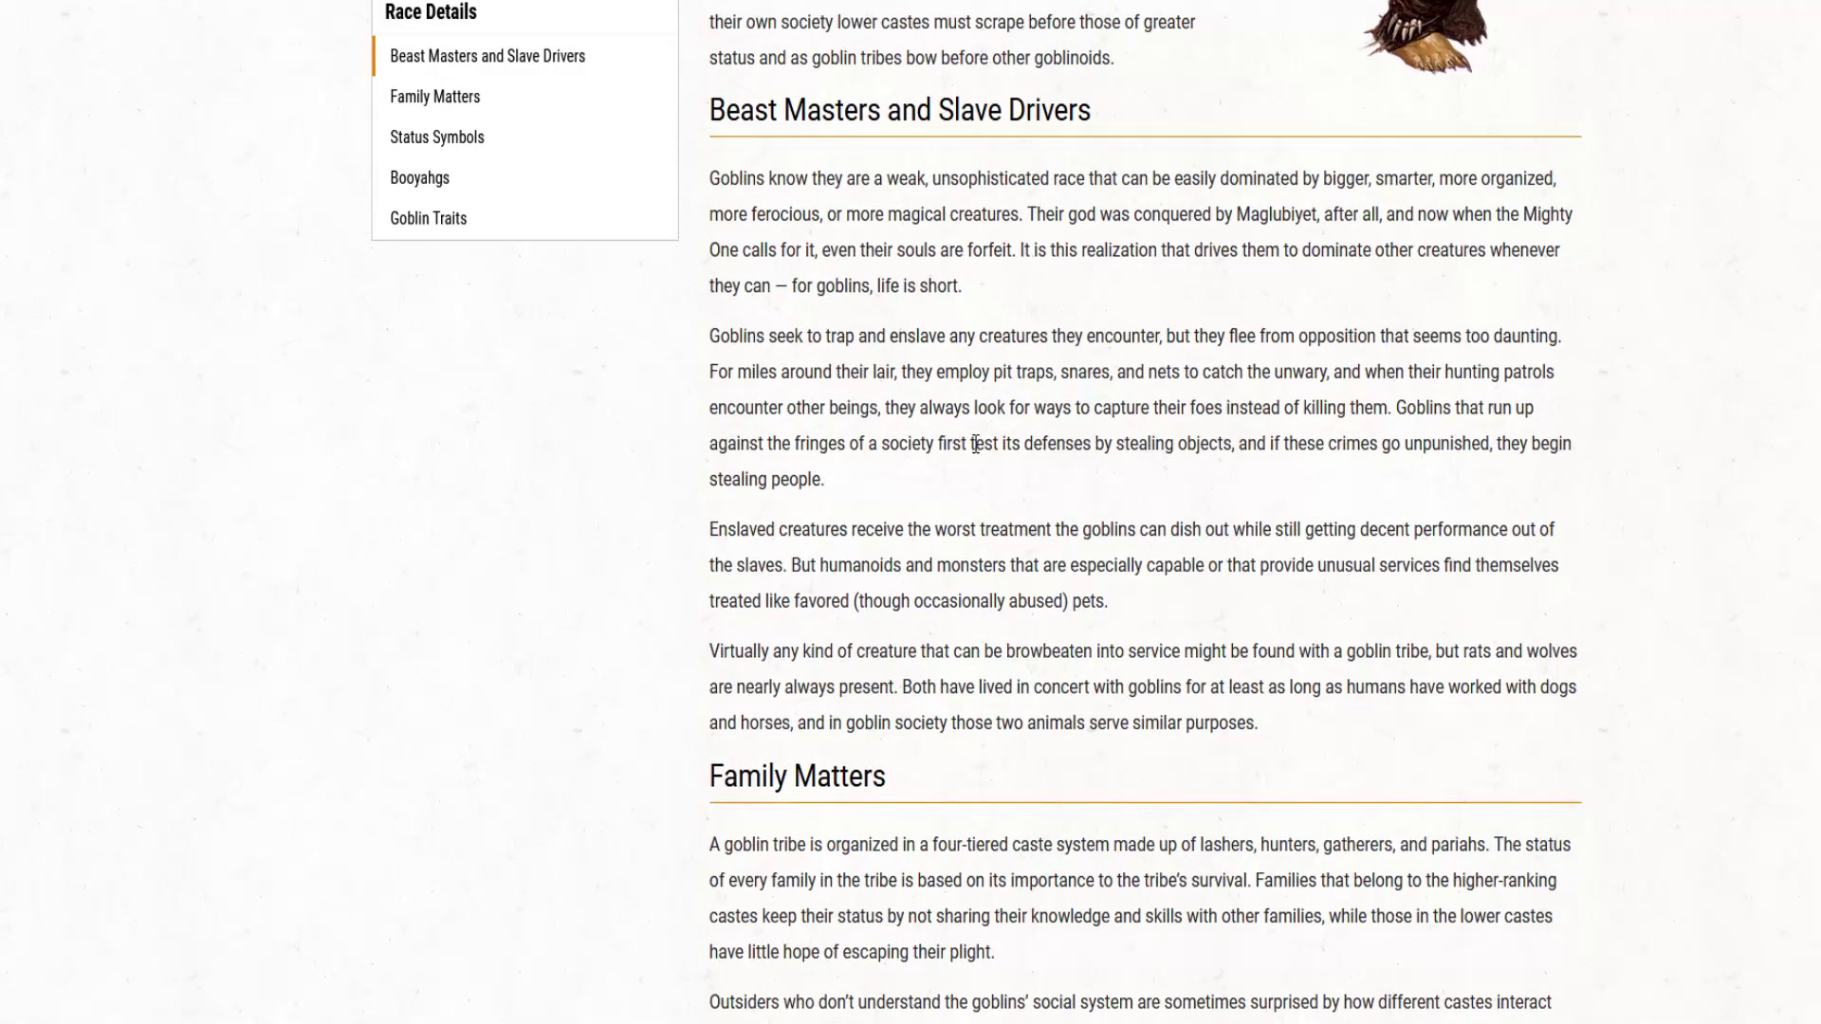
scroll(972, 444, down, 5)
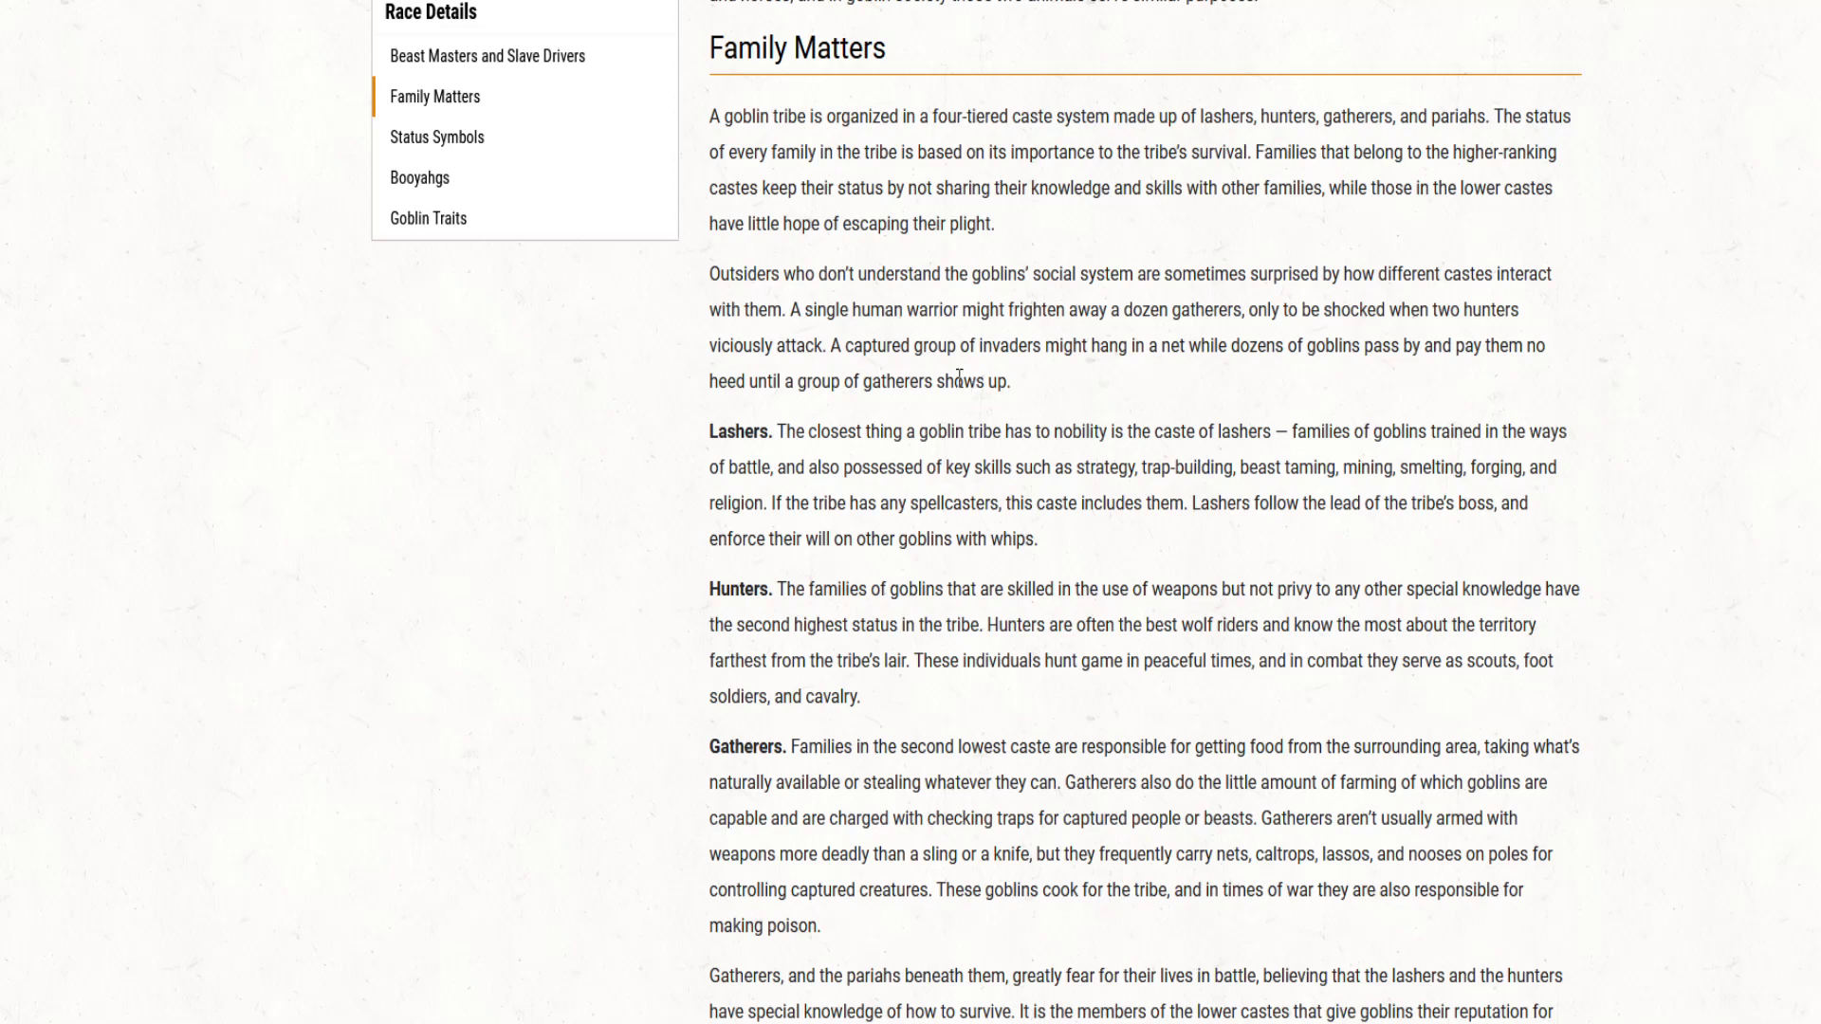
scroll(944, 408, down, 5)
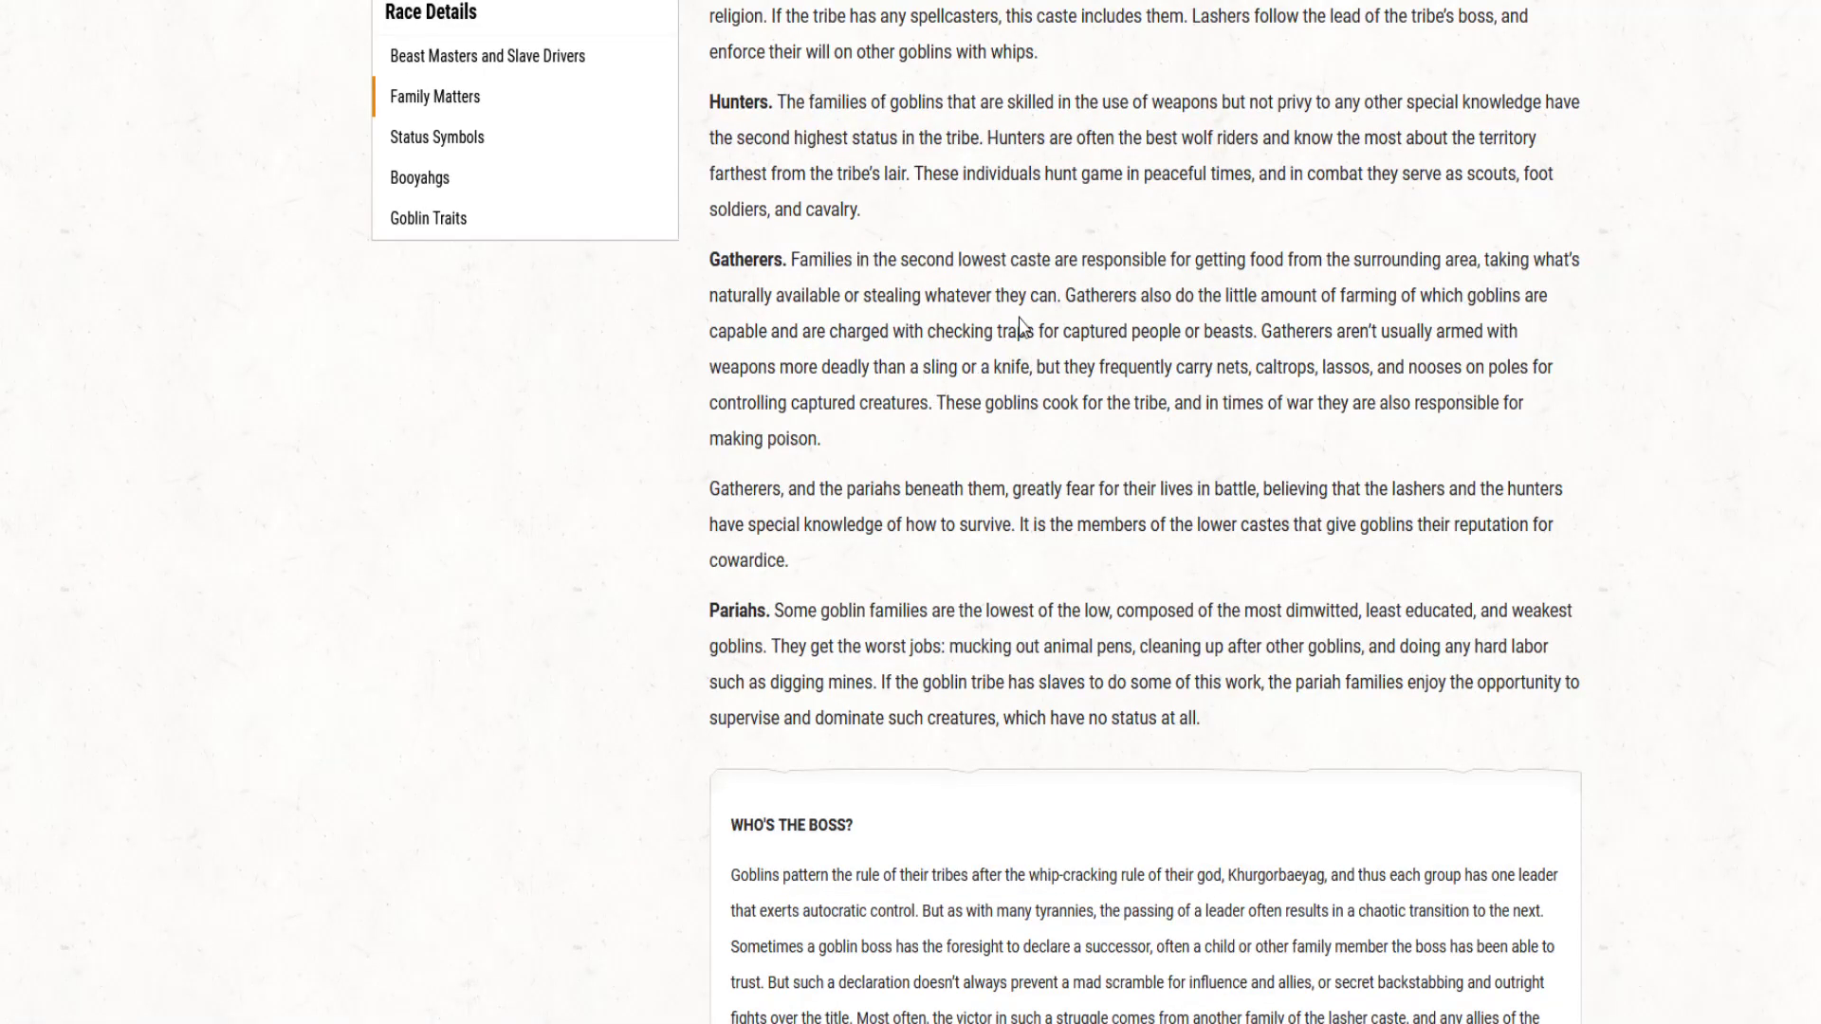
scroll(1022, 323, down, 9)
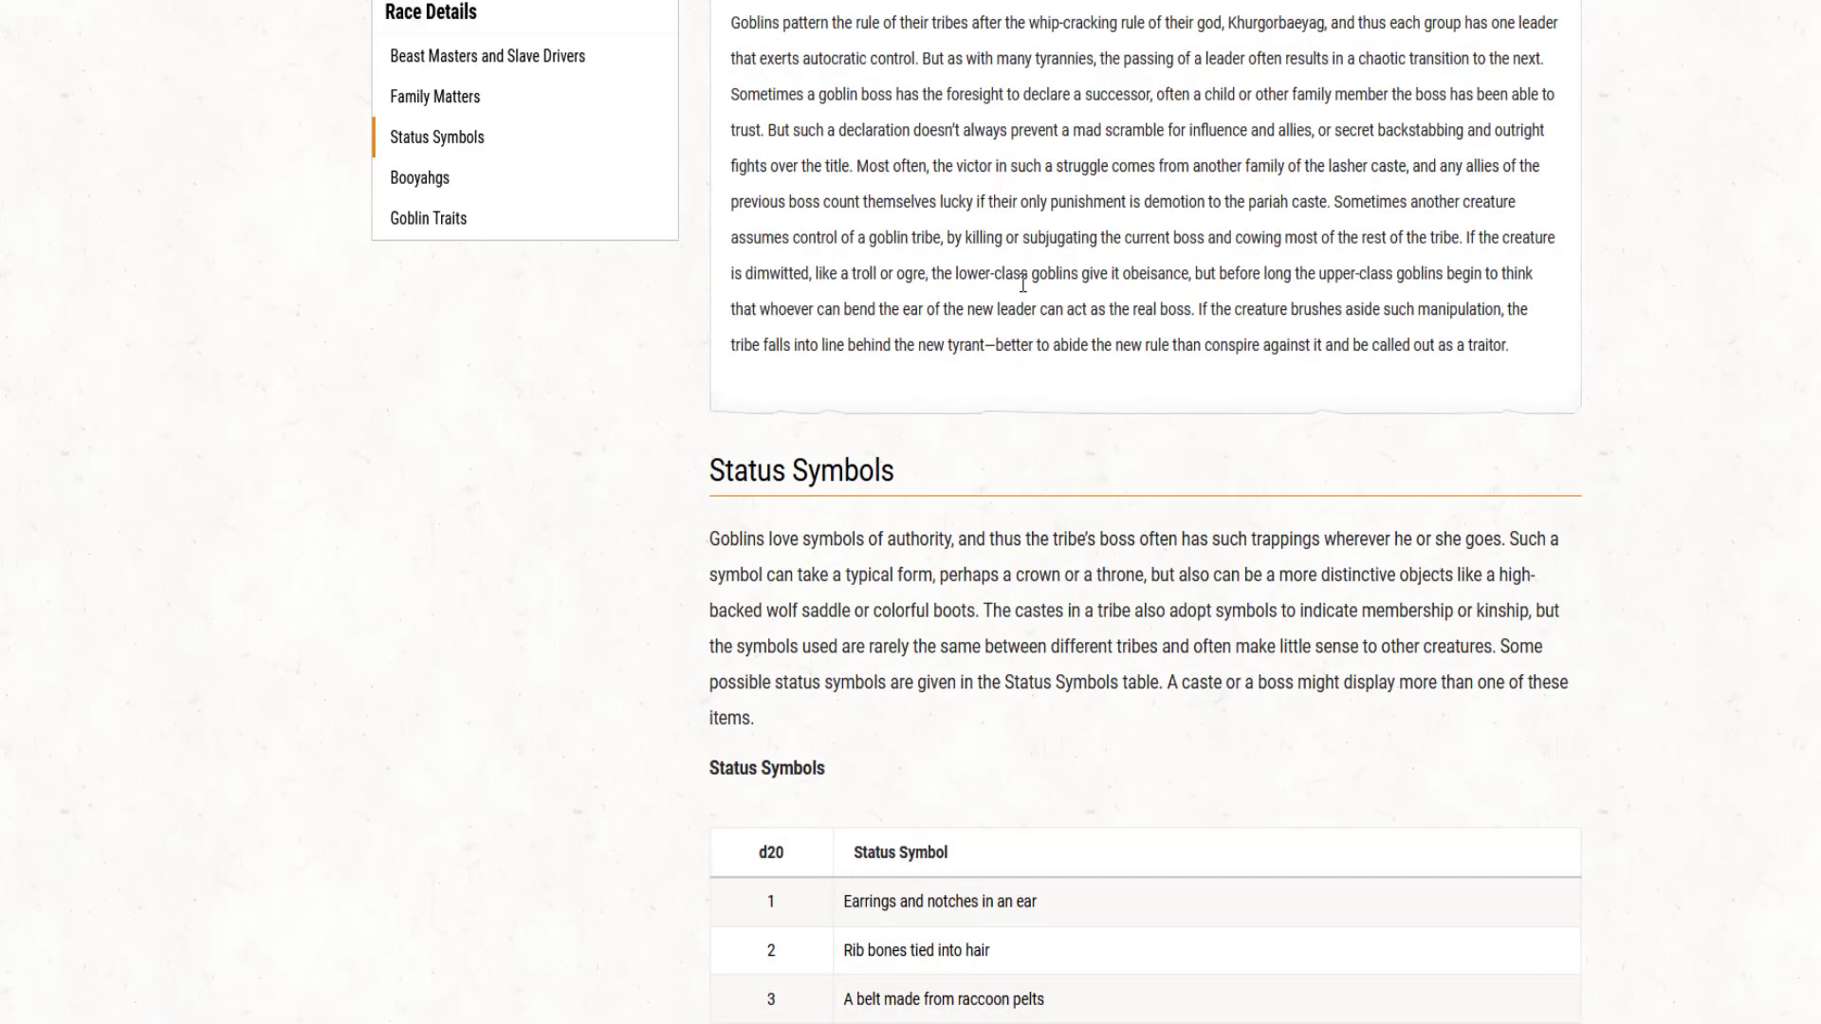
scroll(1022, 285, down, 3)
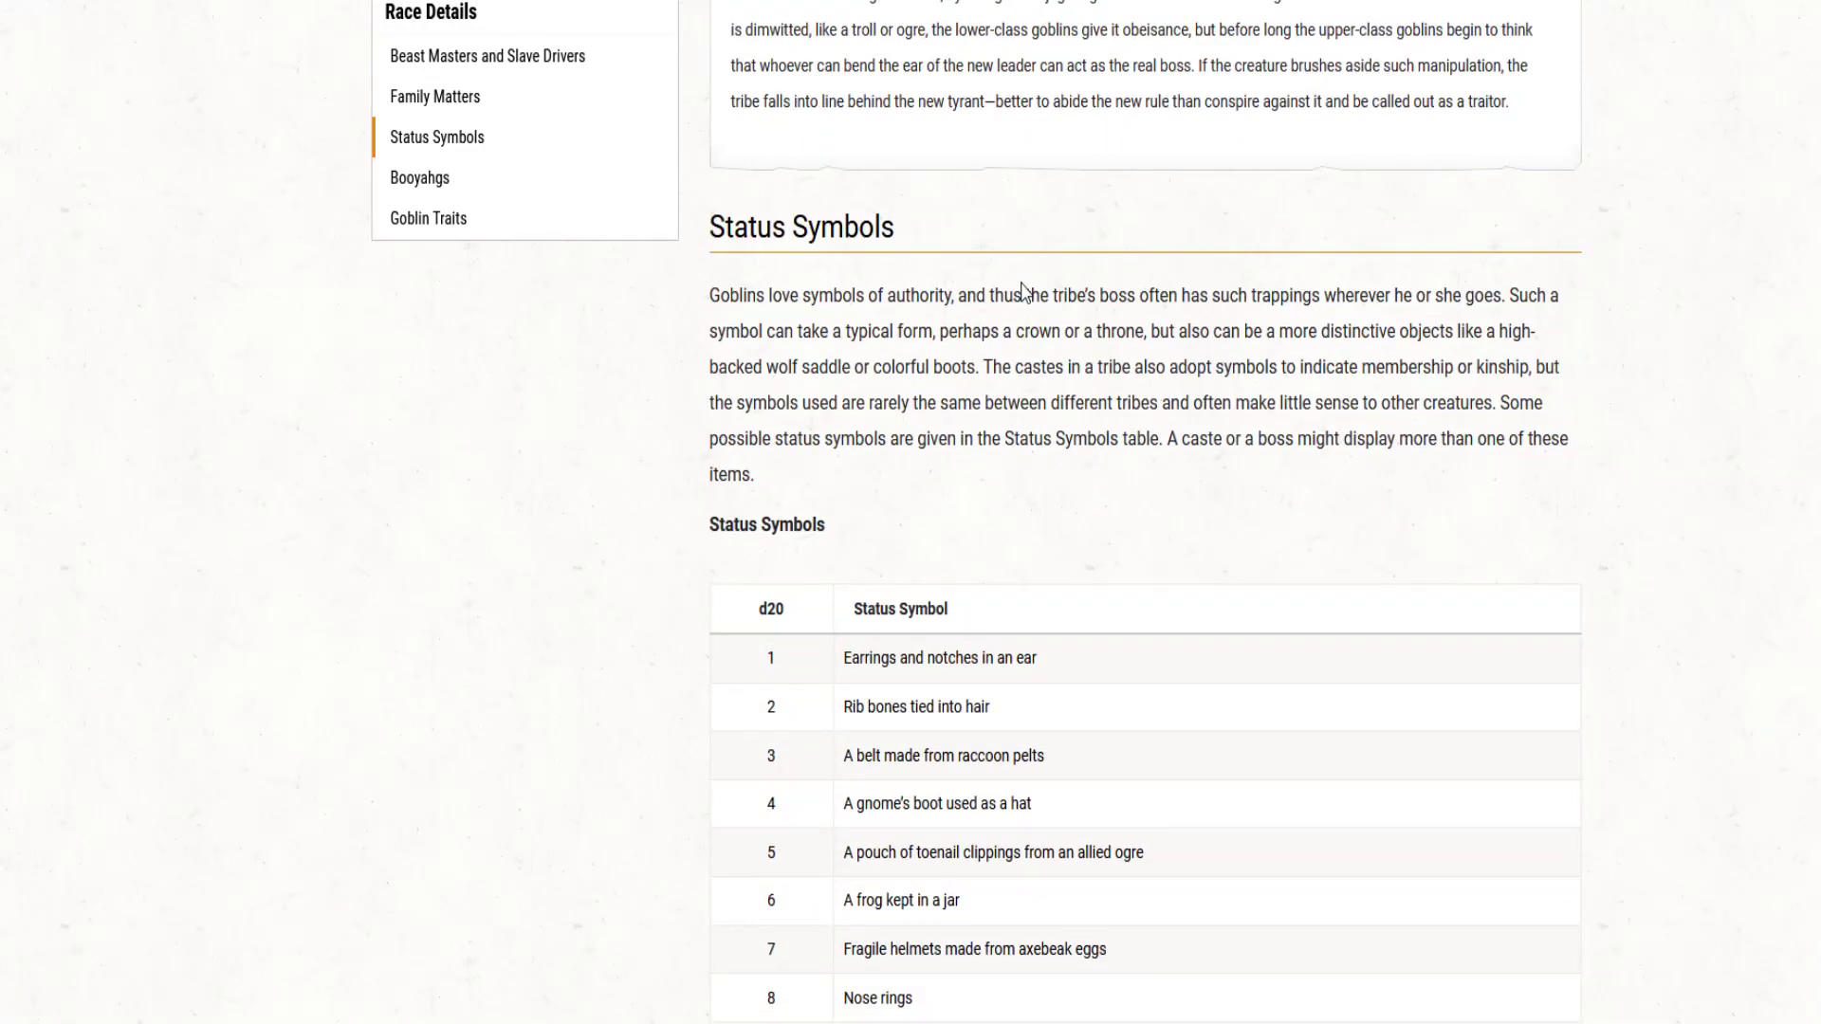
scroll(1022, 290, down, 3)
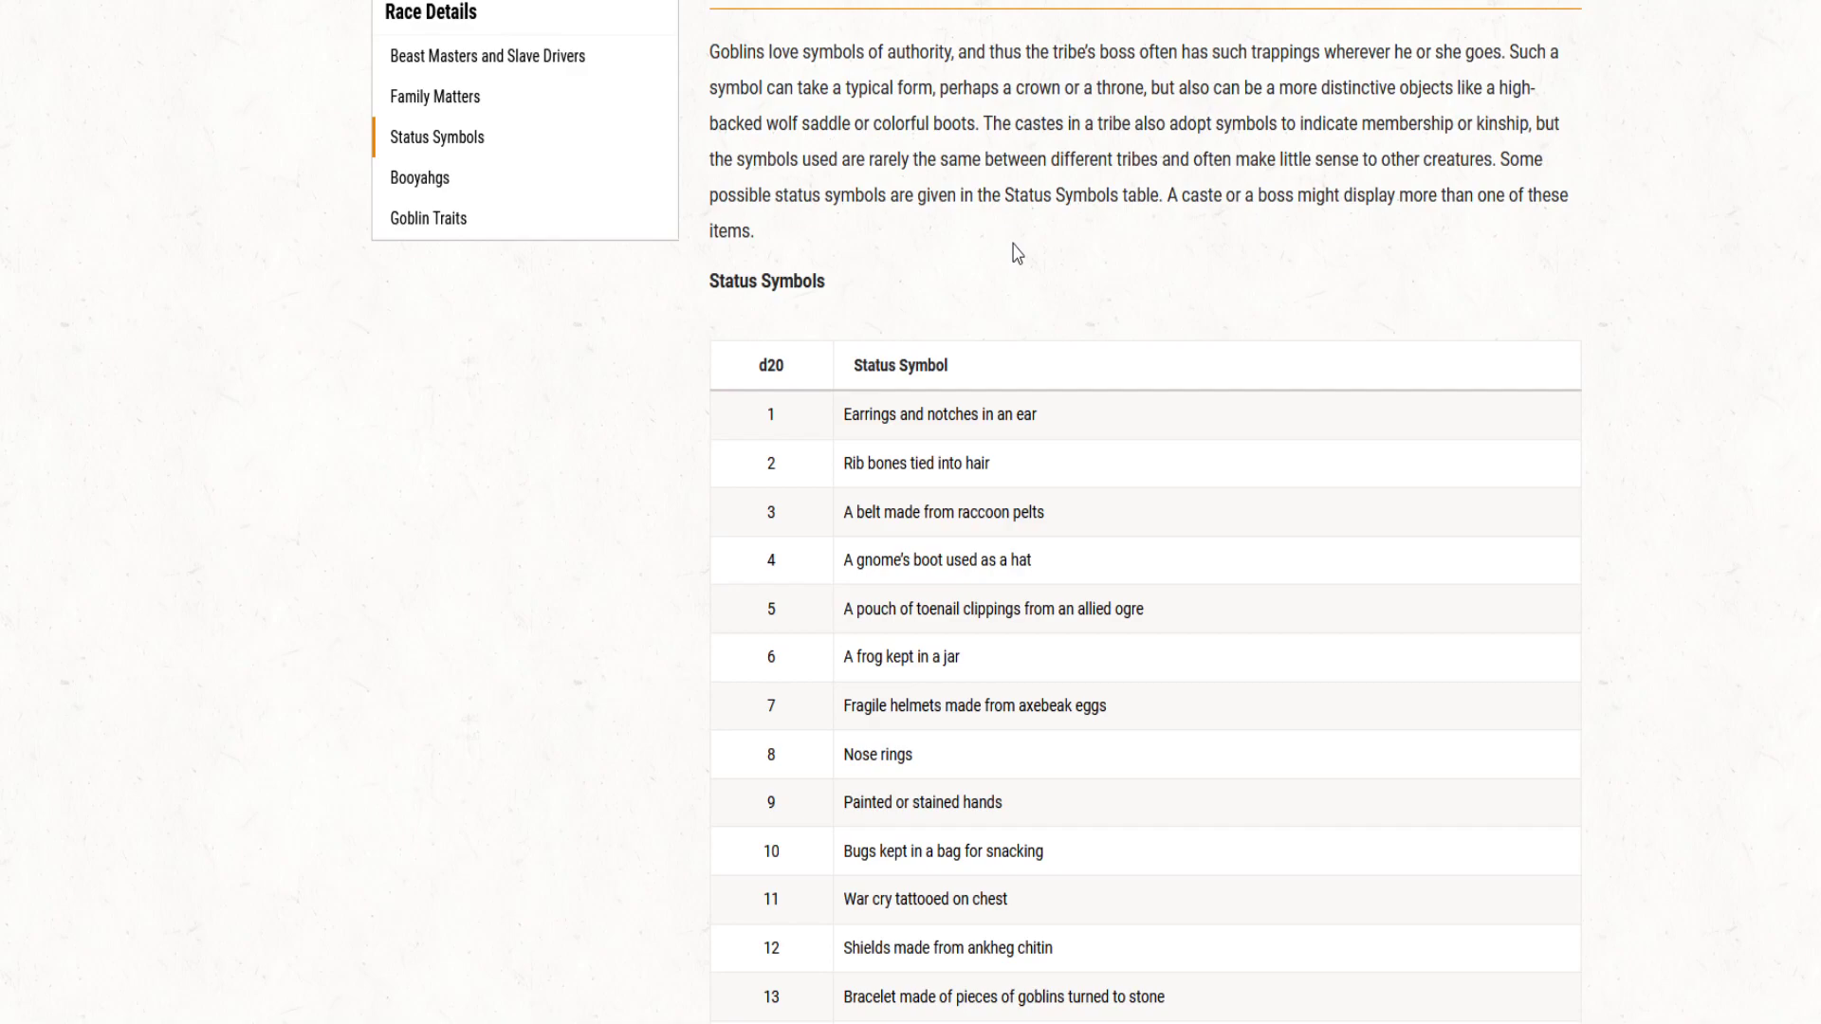
scroll(1017, 255, down, 4)
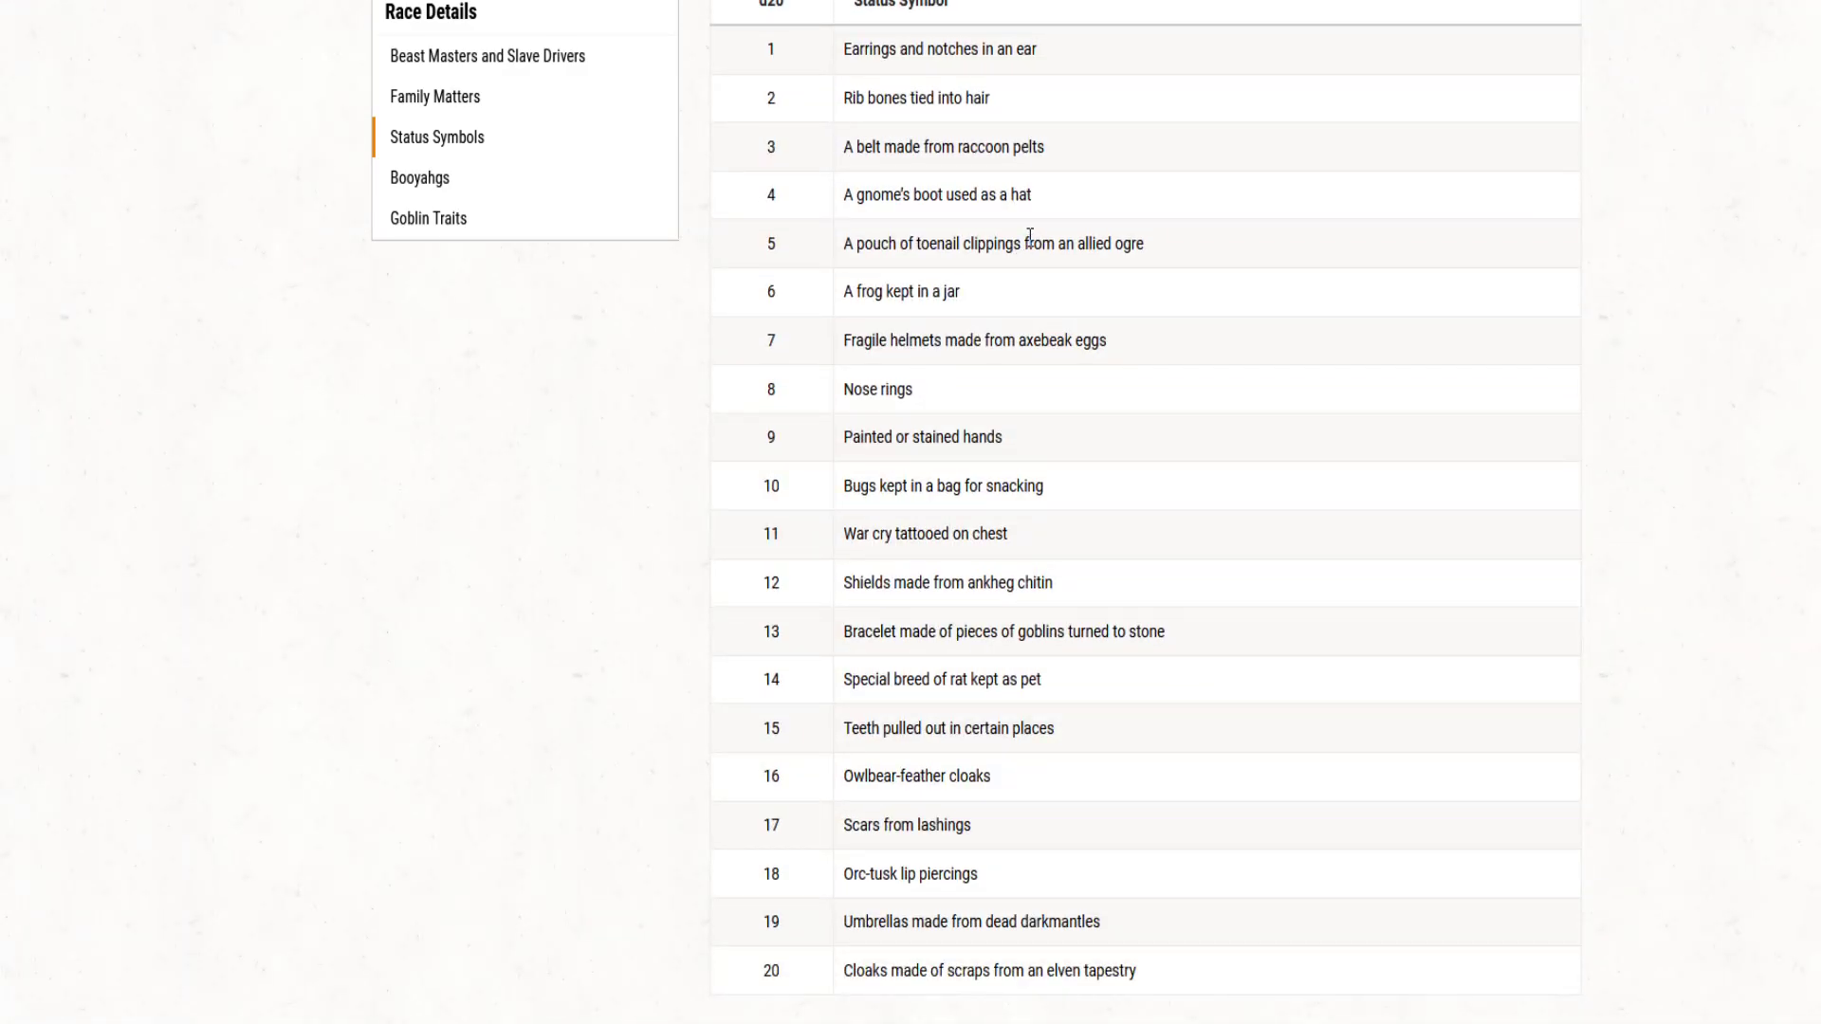
scroll(1029, 235, up, 8)
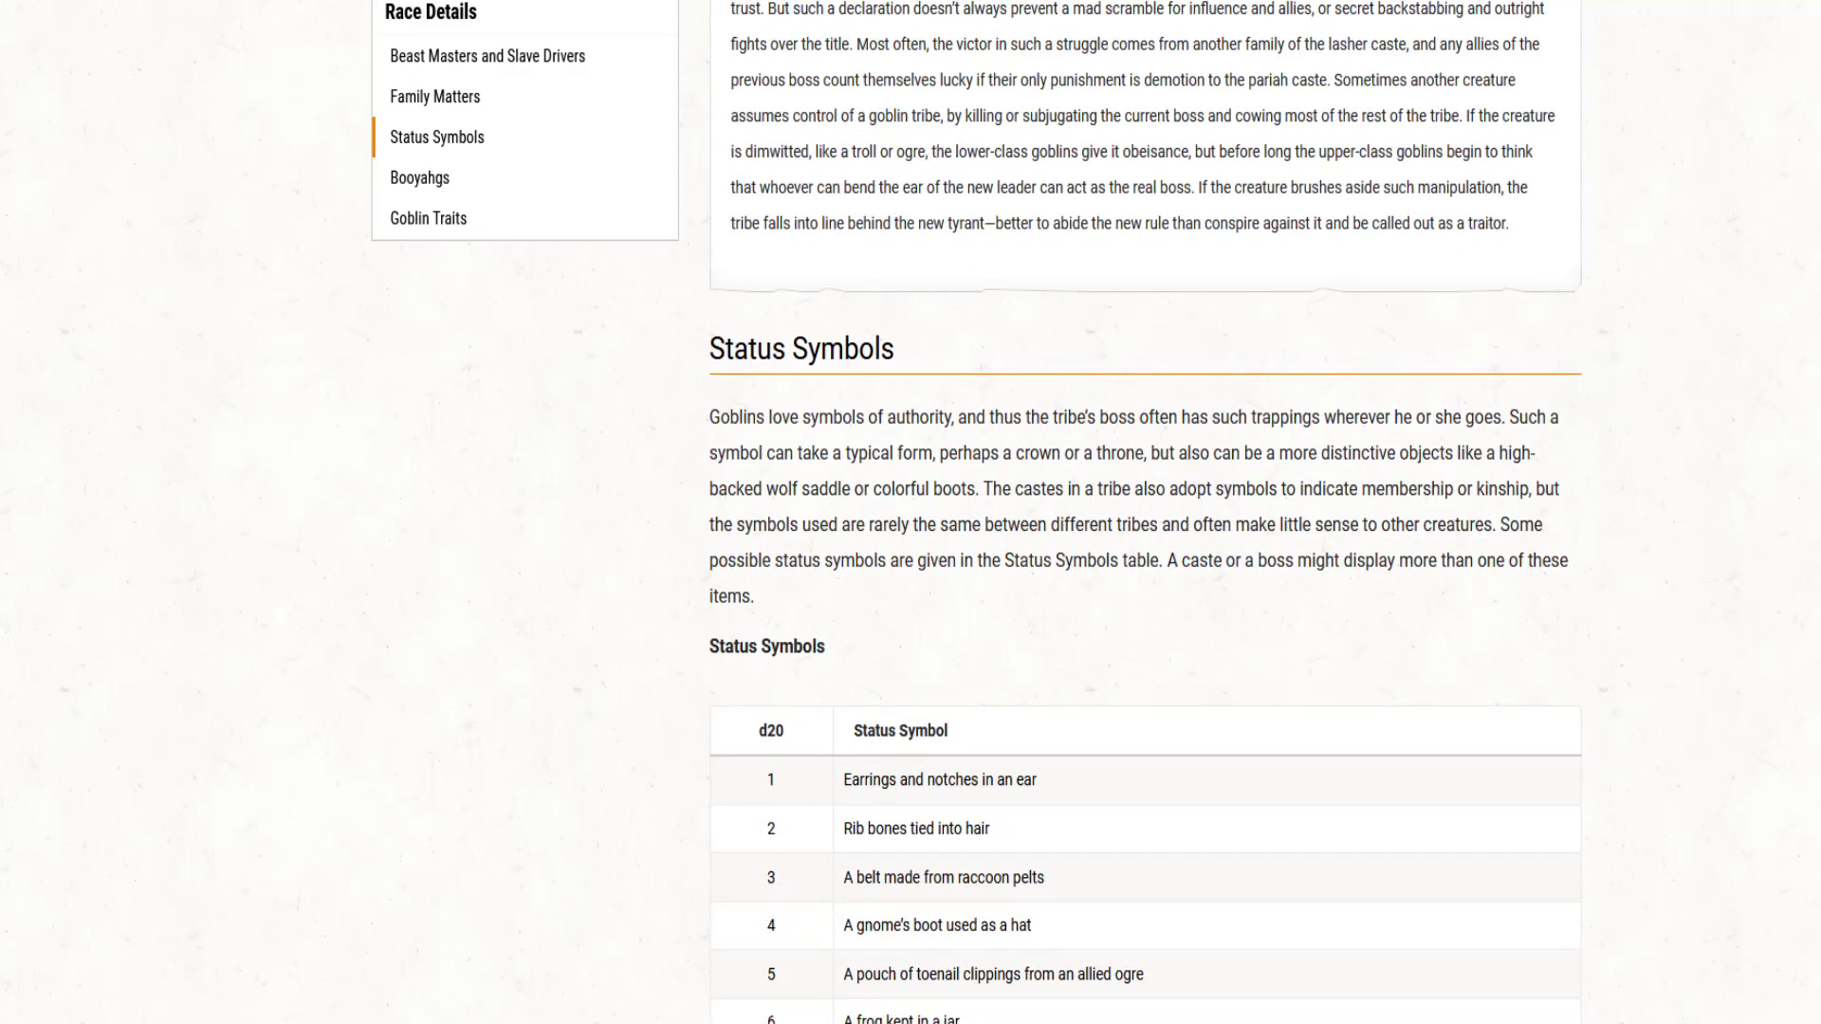
Step: Go back to the races listing, open the Tabaxi details page and read its introduction and Wandering Outcasts section
key(alt+Left)
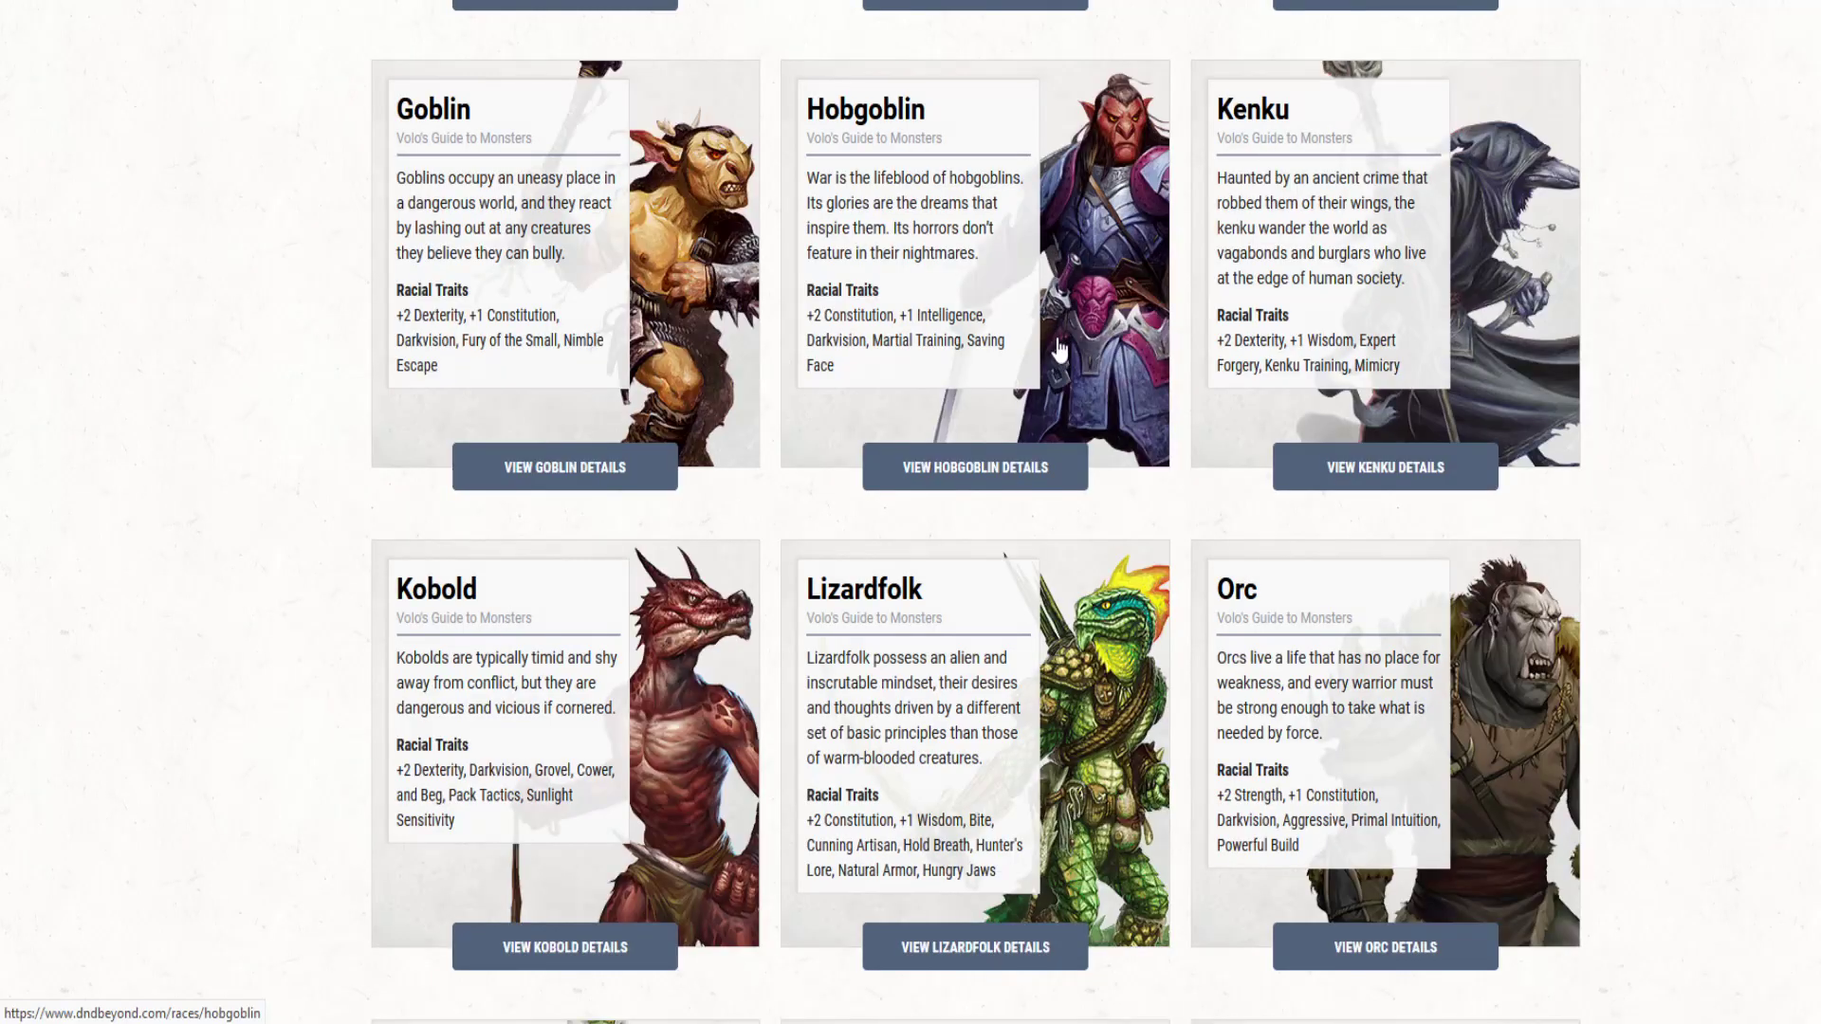
scroll(1040, 363, down, 7)
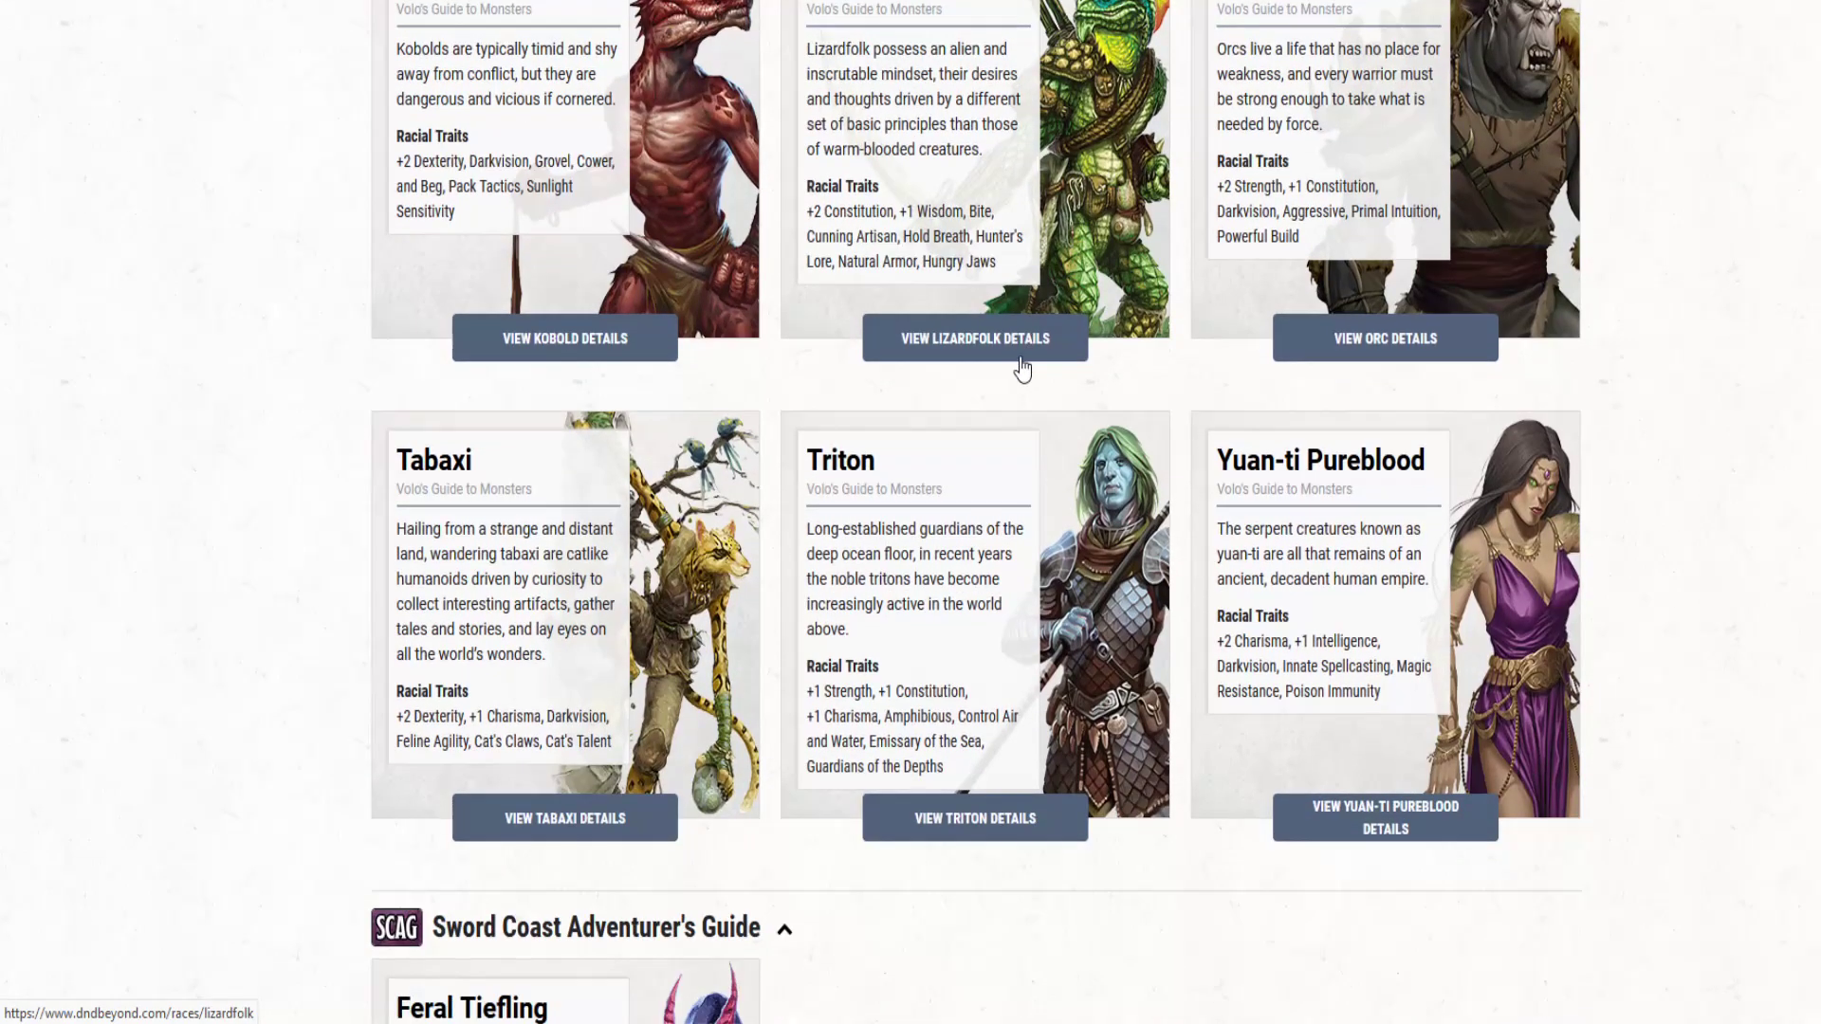
click(593, 821)
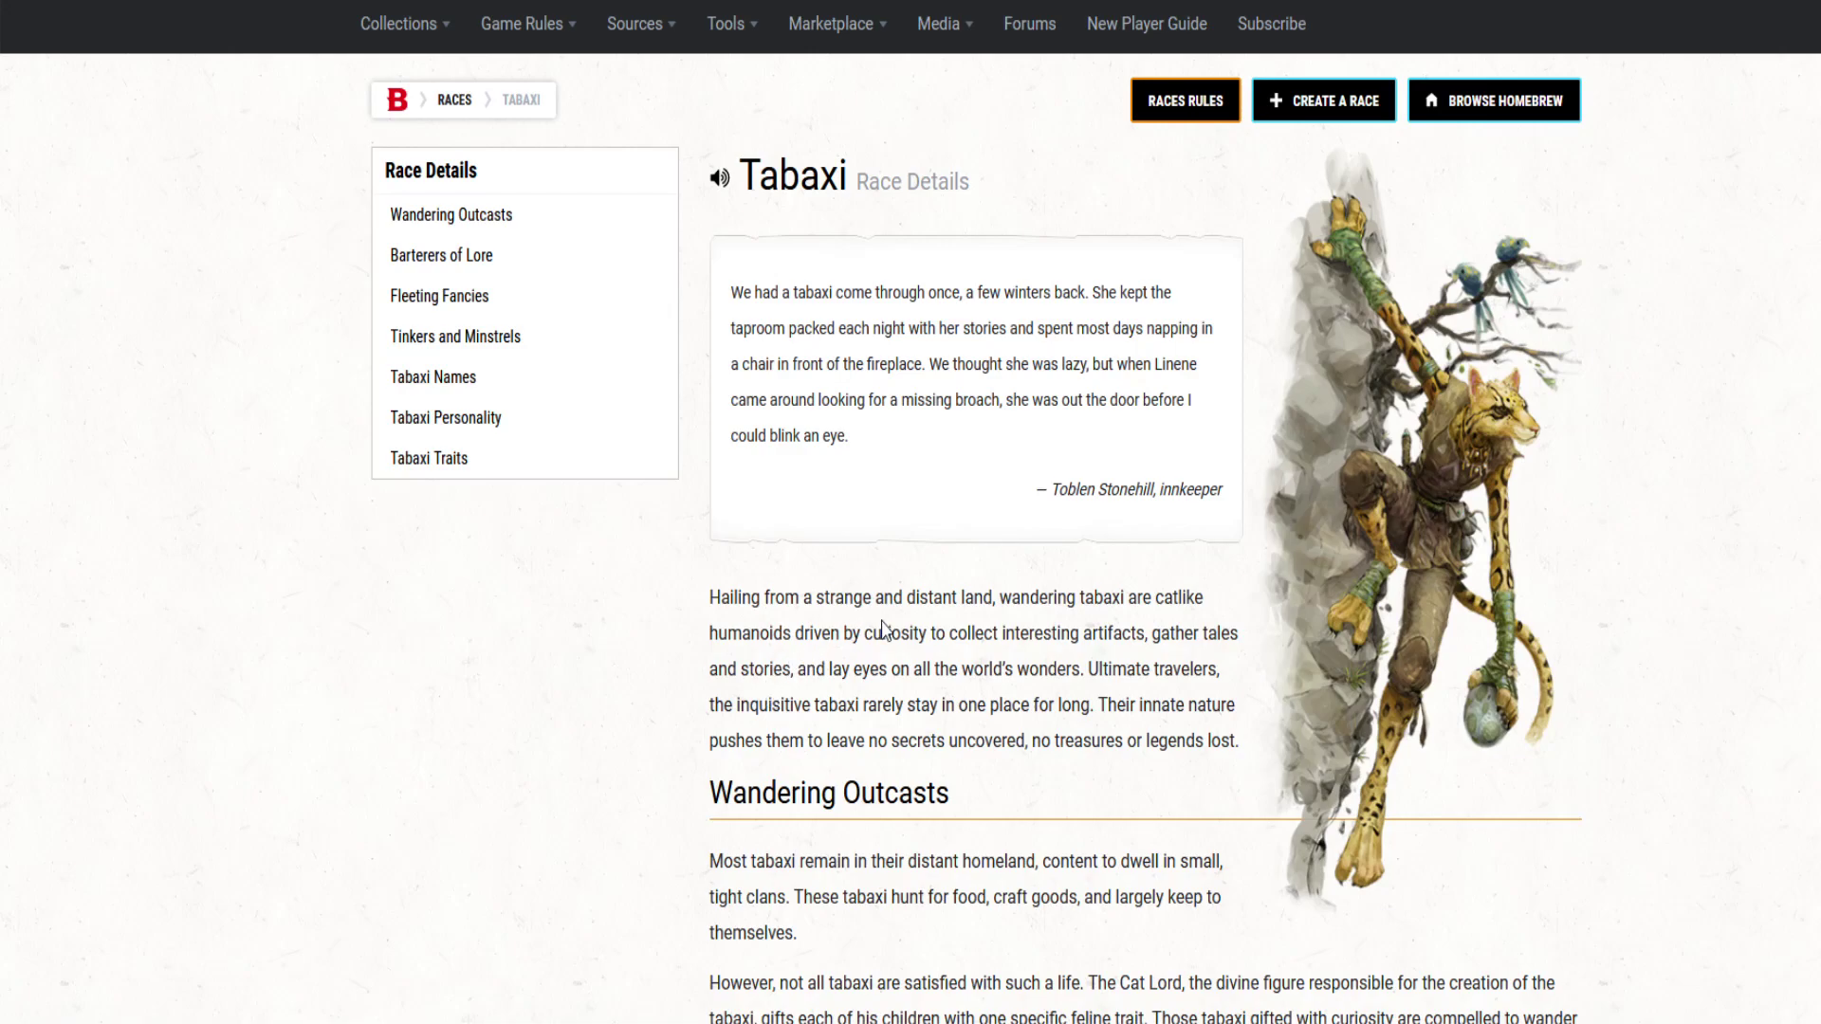
scroll(883, 629, down, 4)
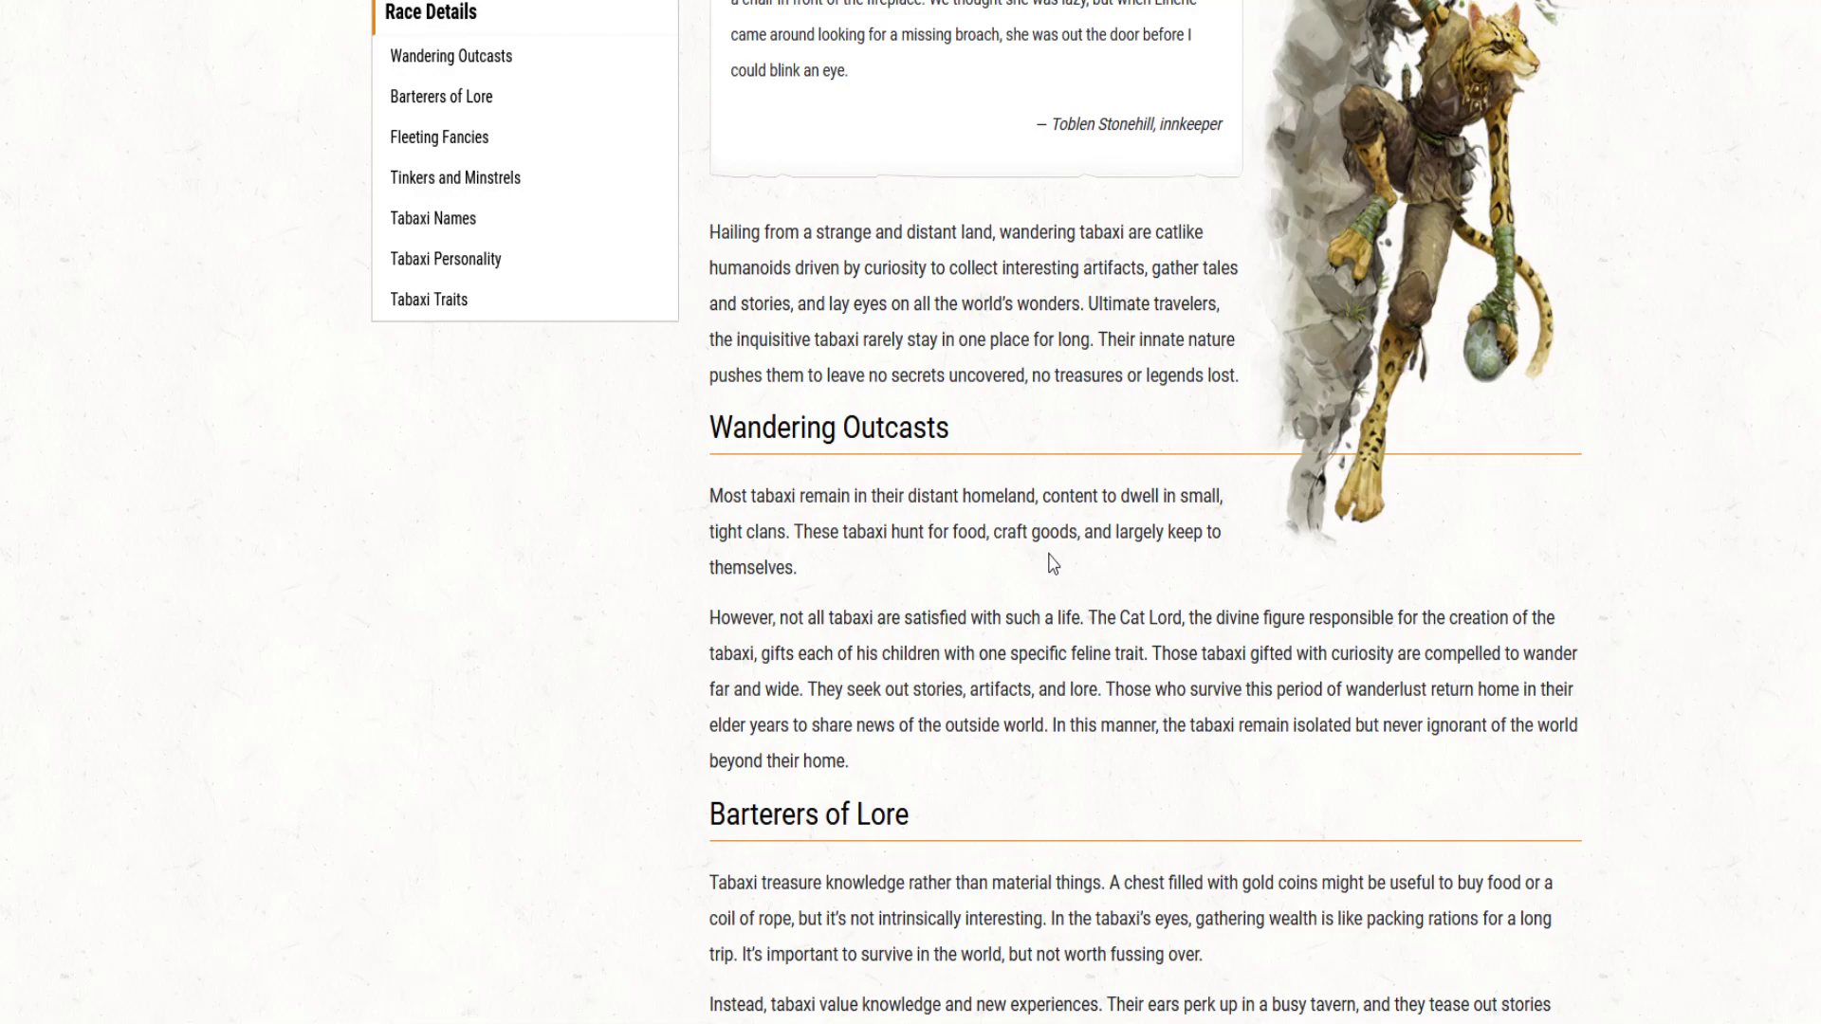
scroll(1052, 565, up, 4)
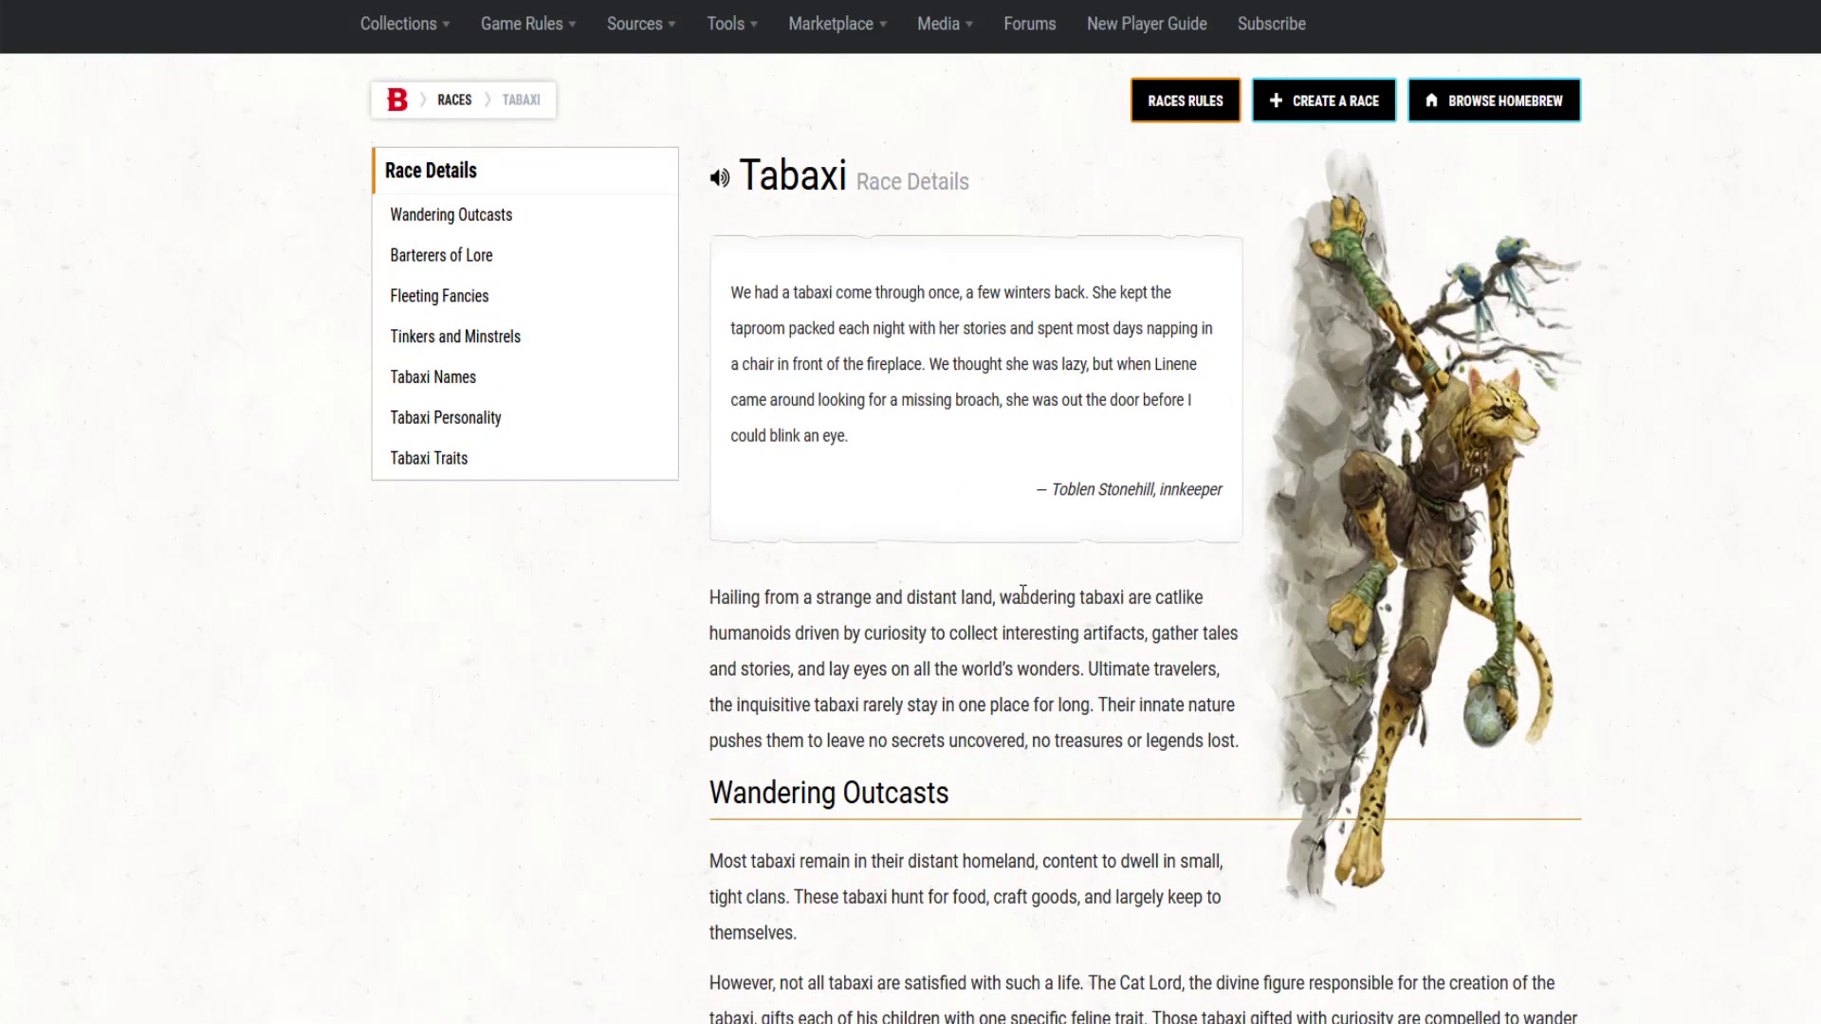
Step: Read the Tabaxi lore from Barterers of Lore through Names and Personality to the d10 Tabaxi Quirks table
scroll(1001, 606, down, 12)
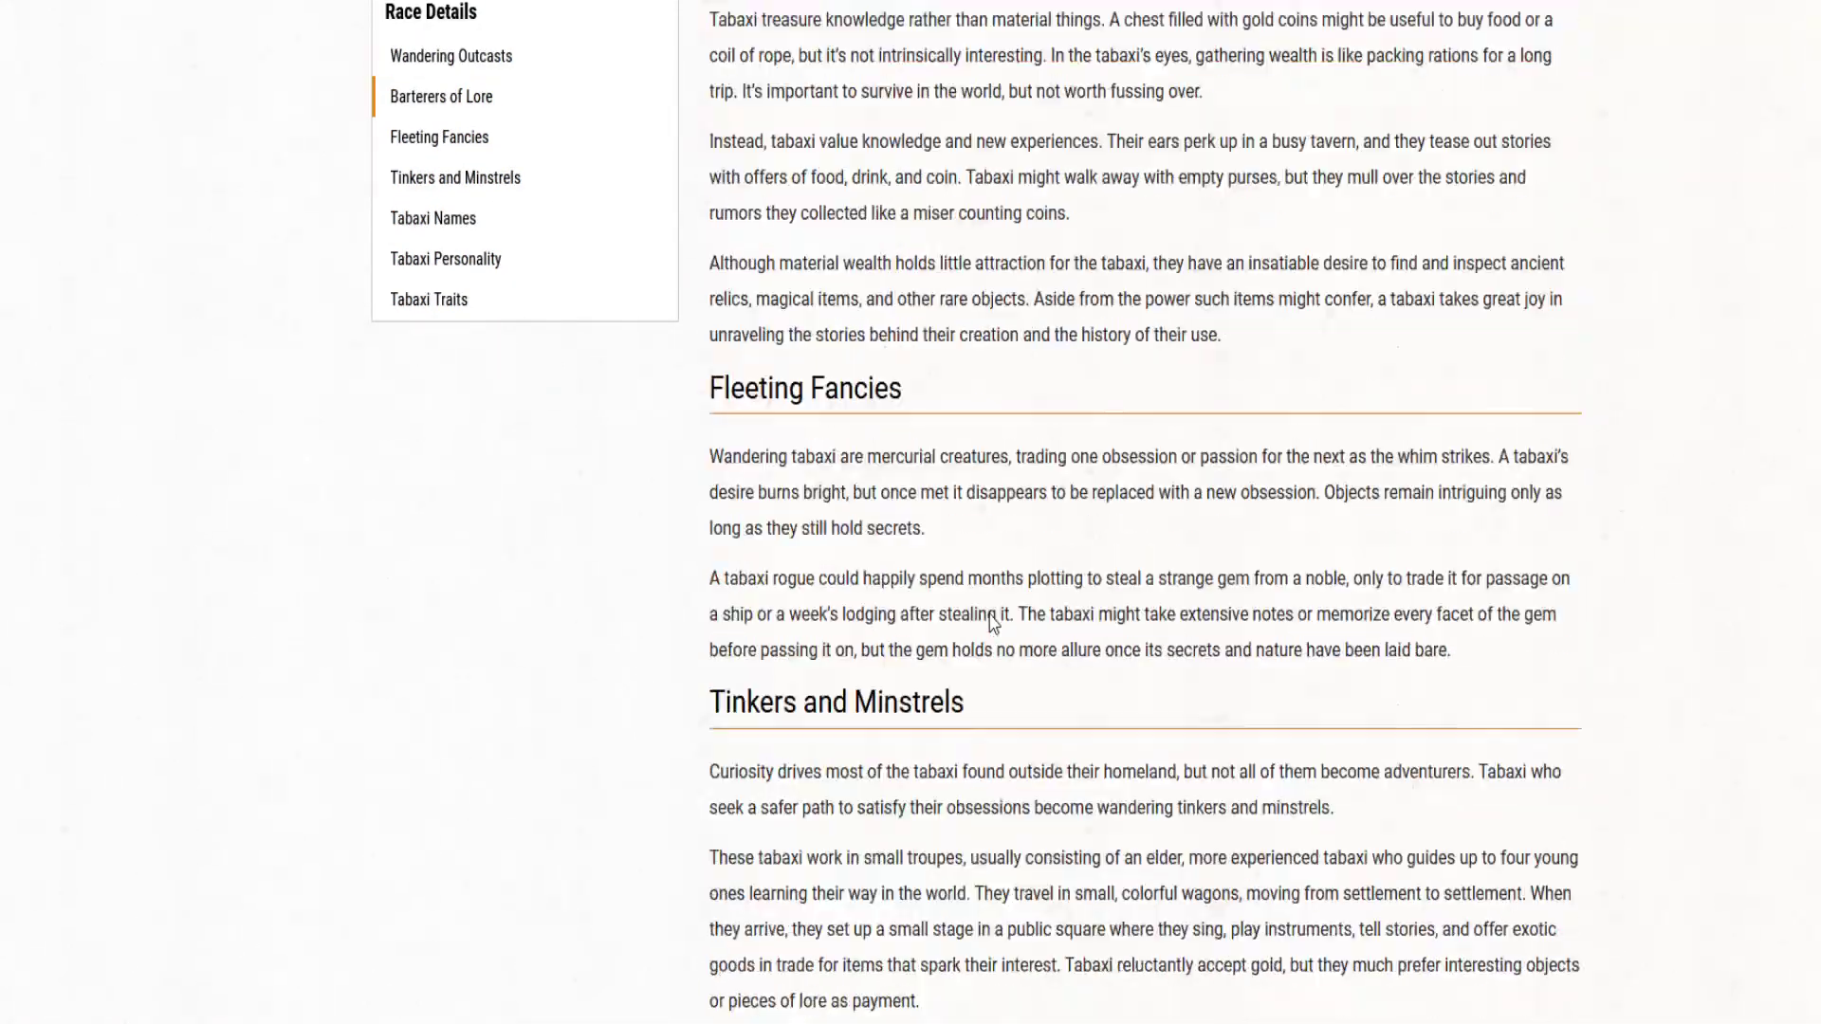
scroll(991, 621, down, 2)
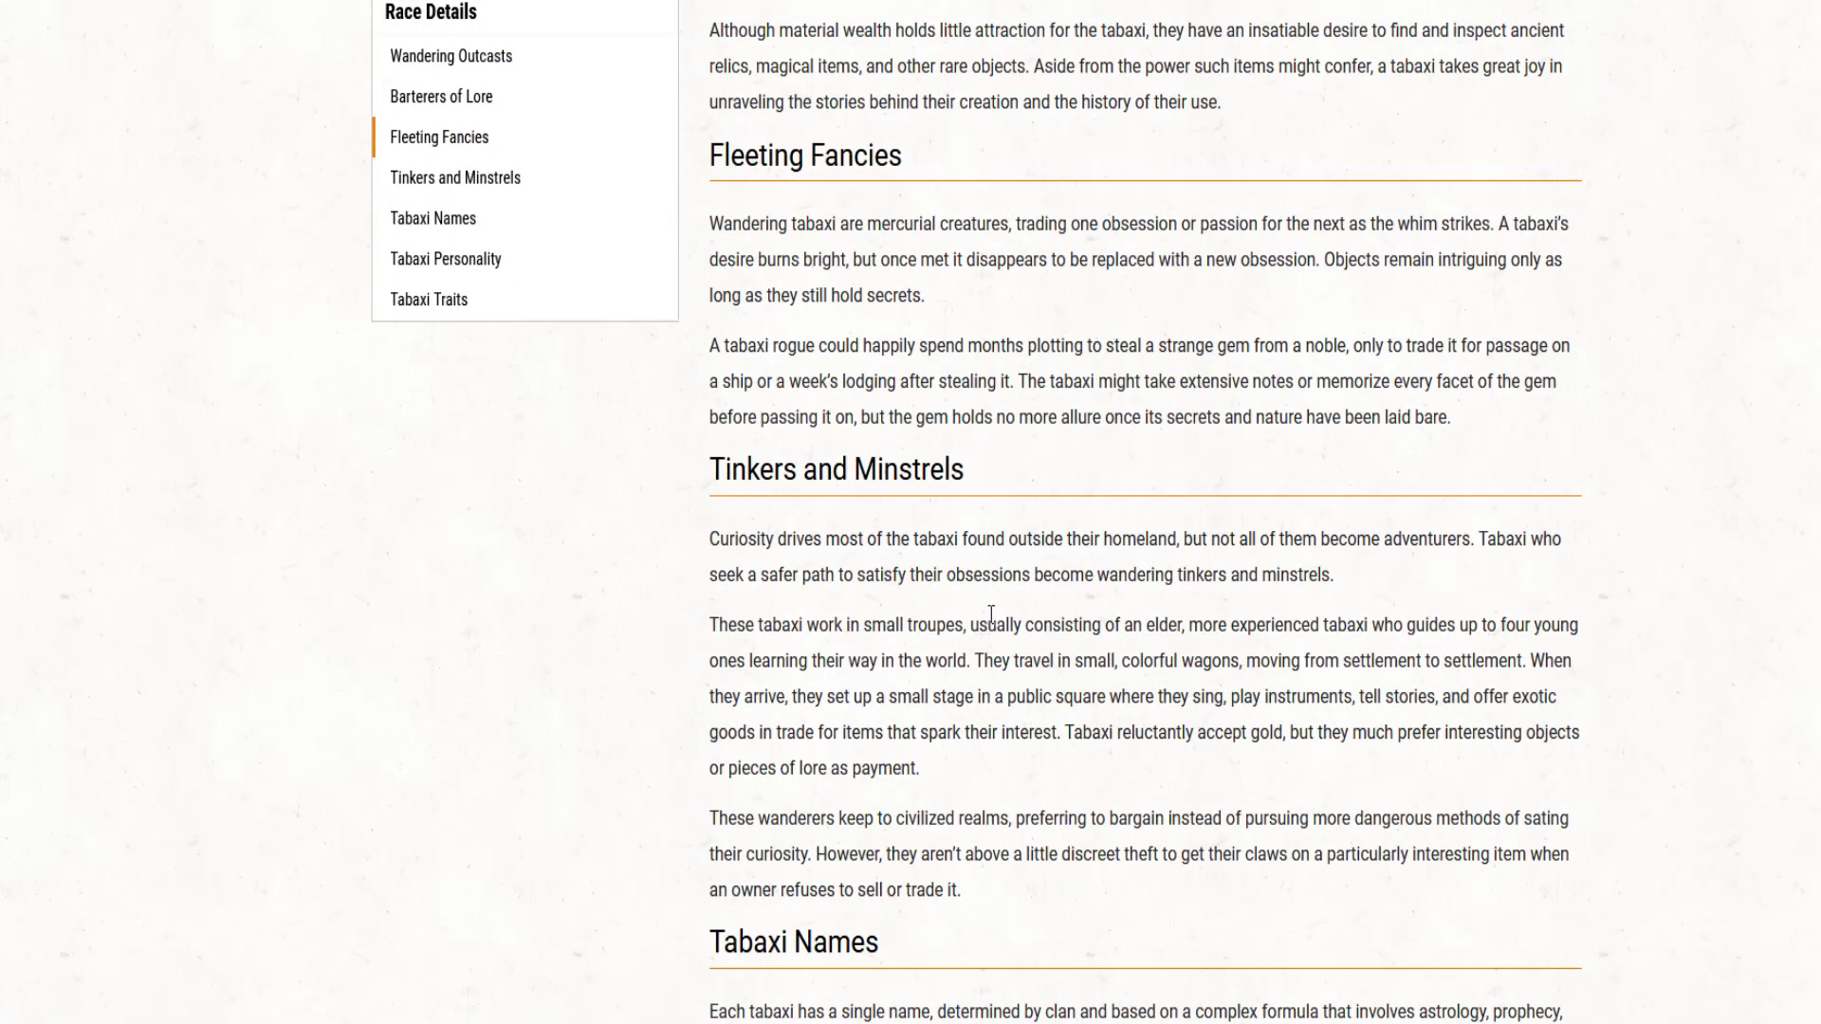
scroll(991, 621, down, 5)
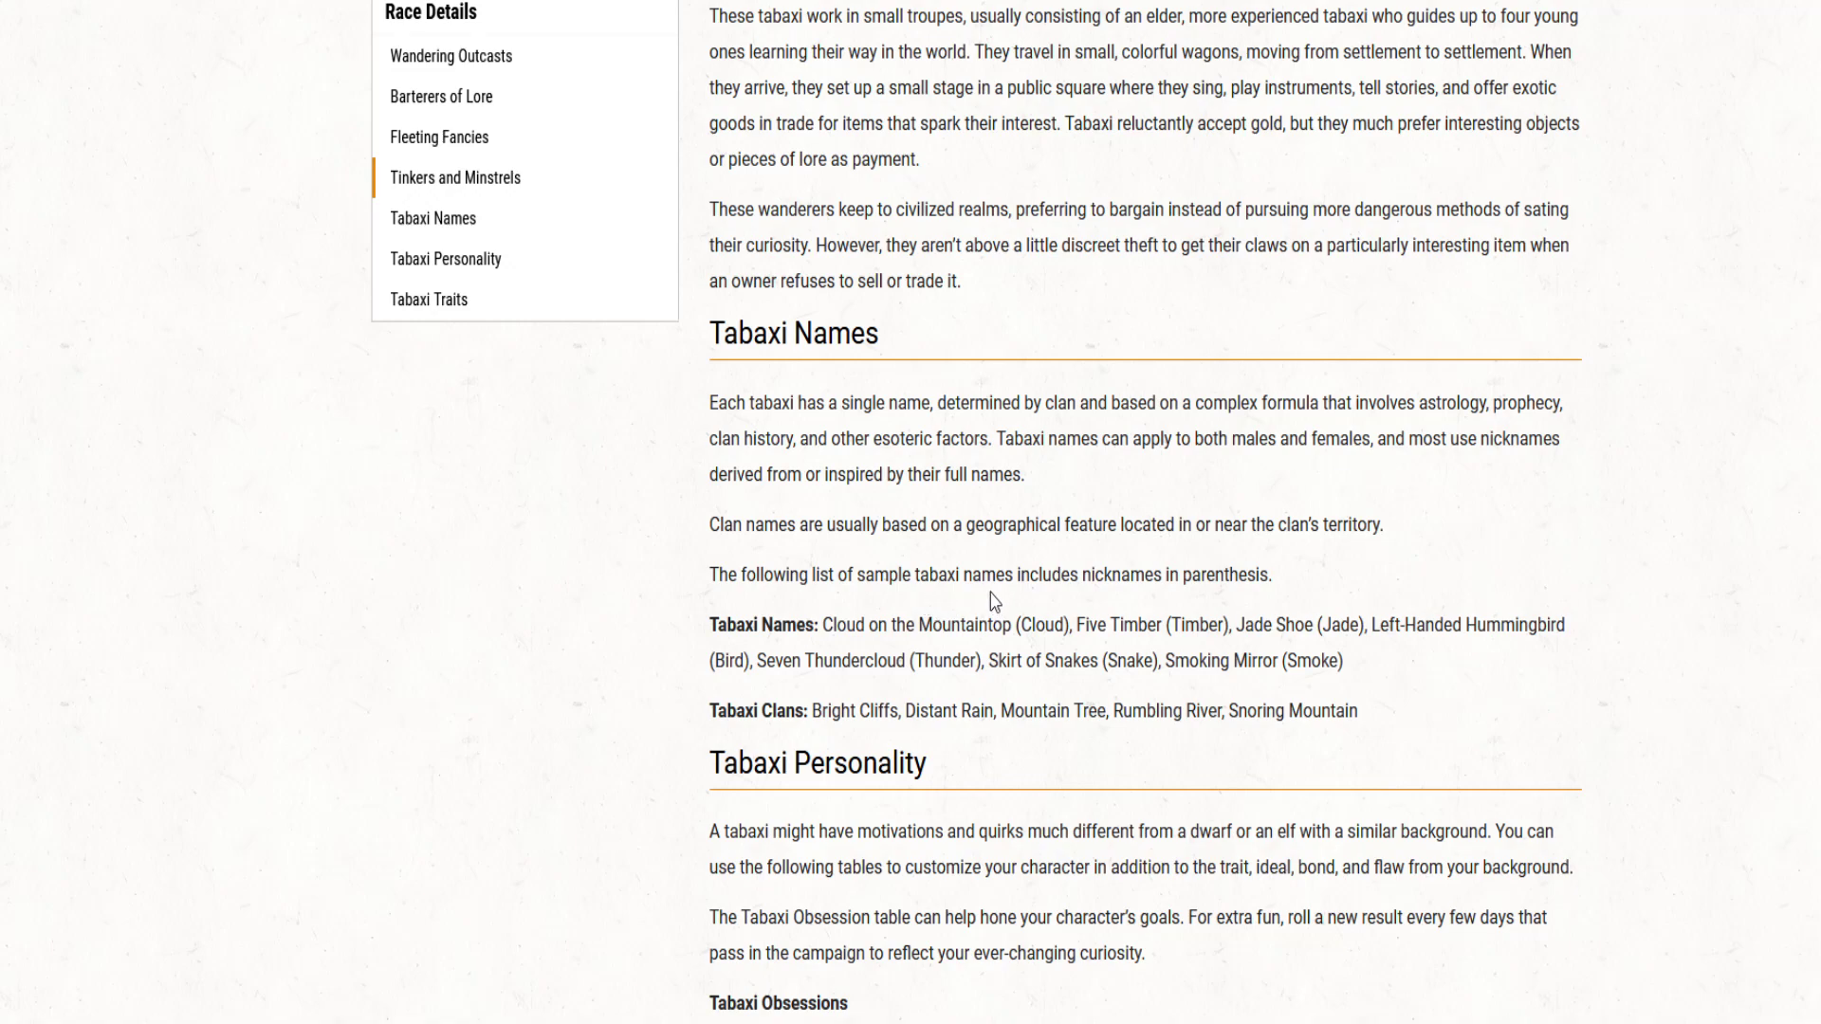
scroll(993, 601, down, 3)
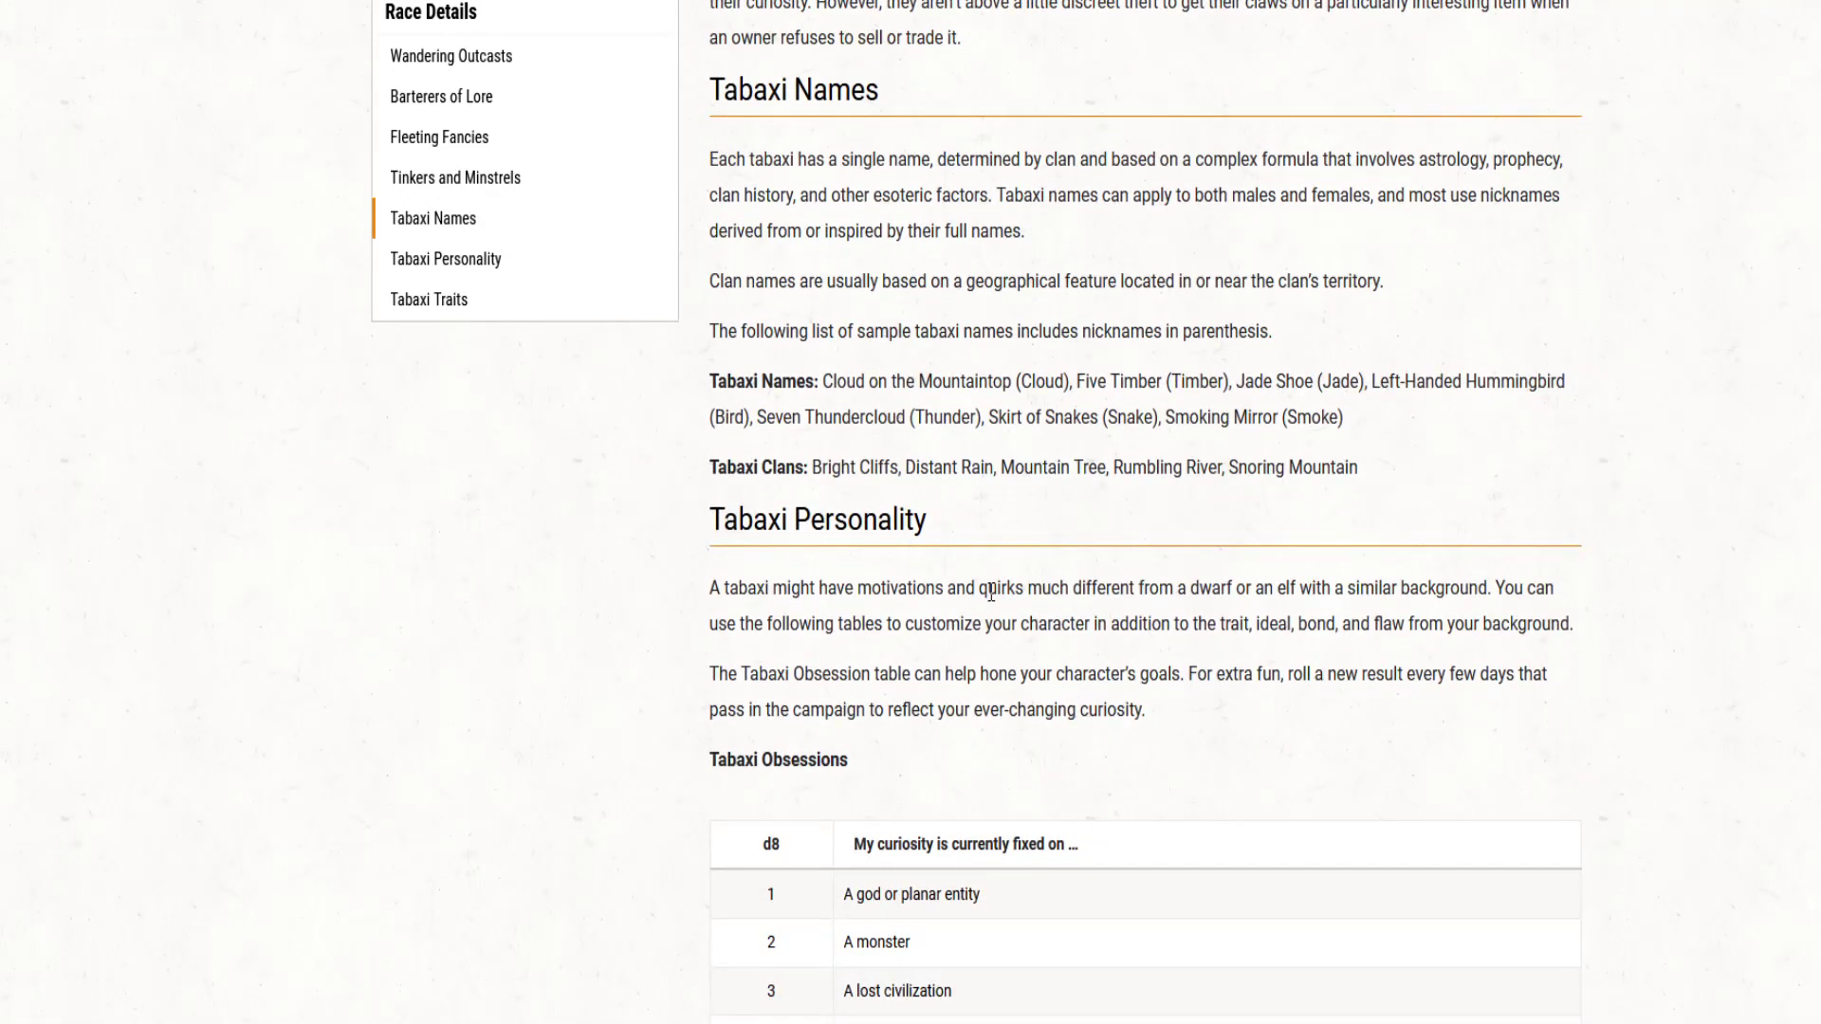
scroll(991, 592, down, 15)
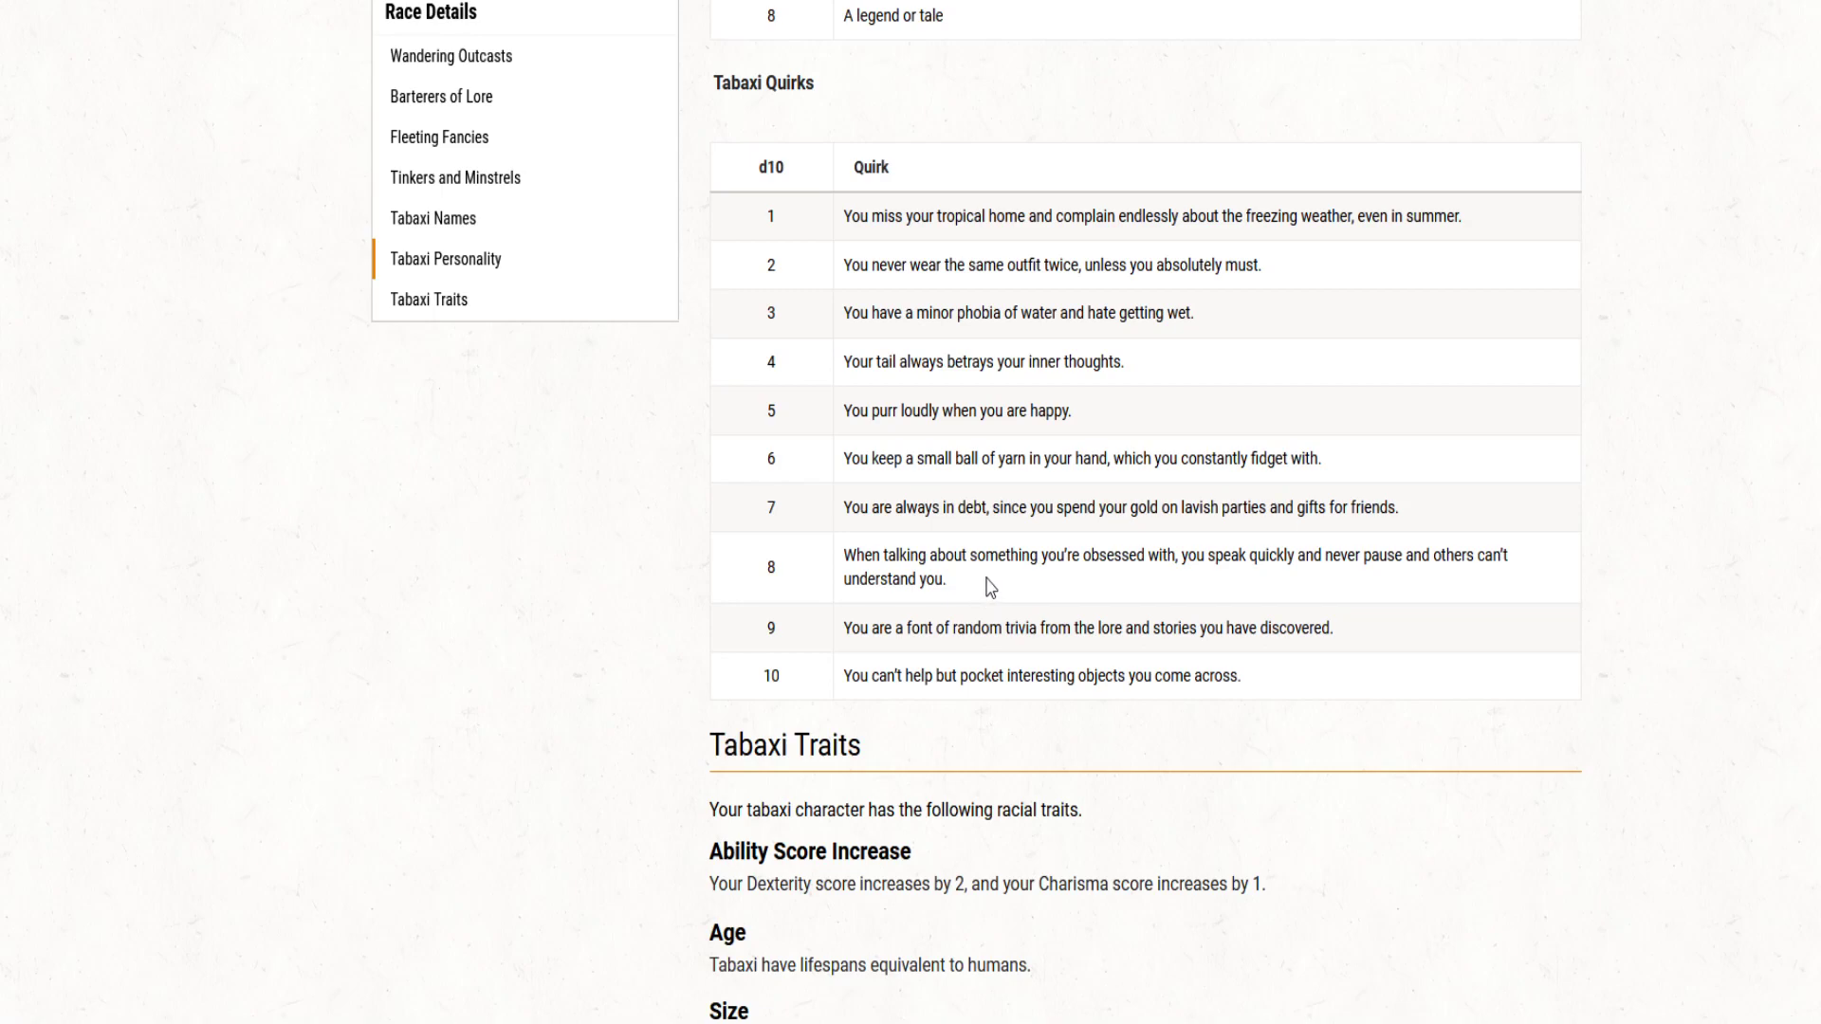
Step: Read the Tabaxi Traits section from Ability Score Increase through Feline Agility and Cat's Claws to Languages
scroll(989, 588, down, 1)
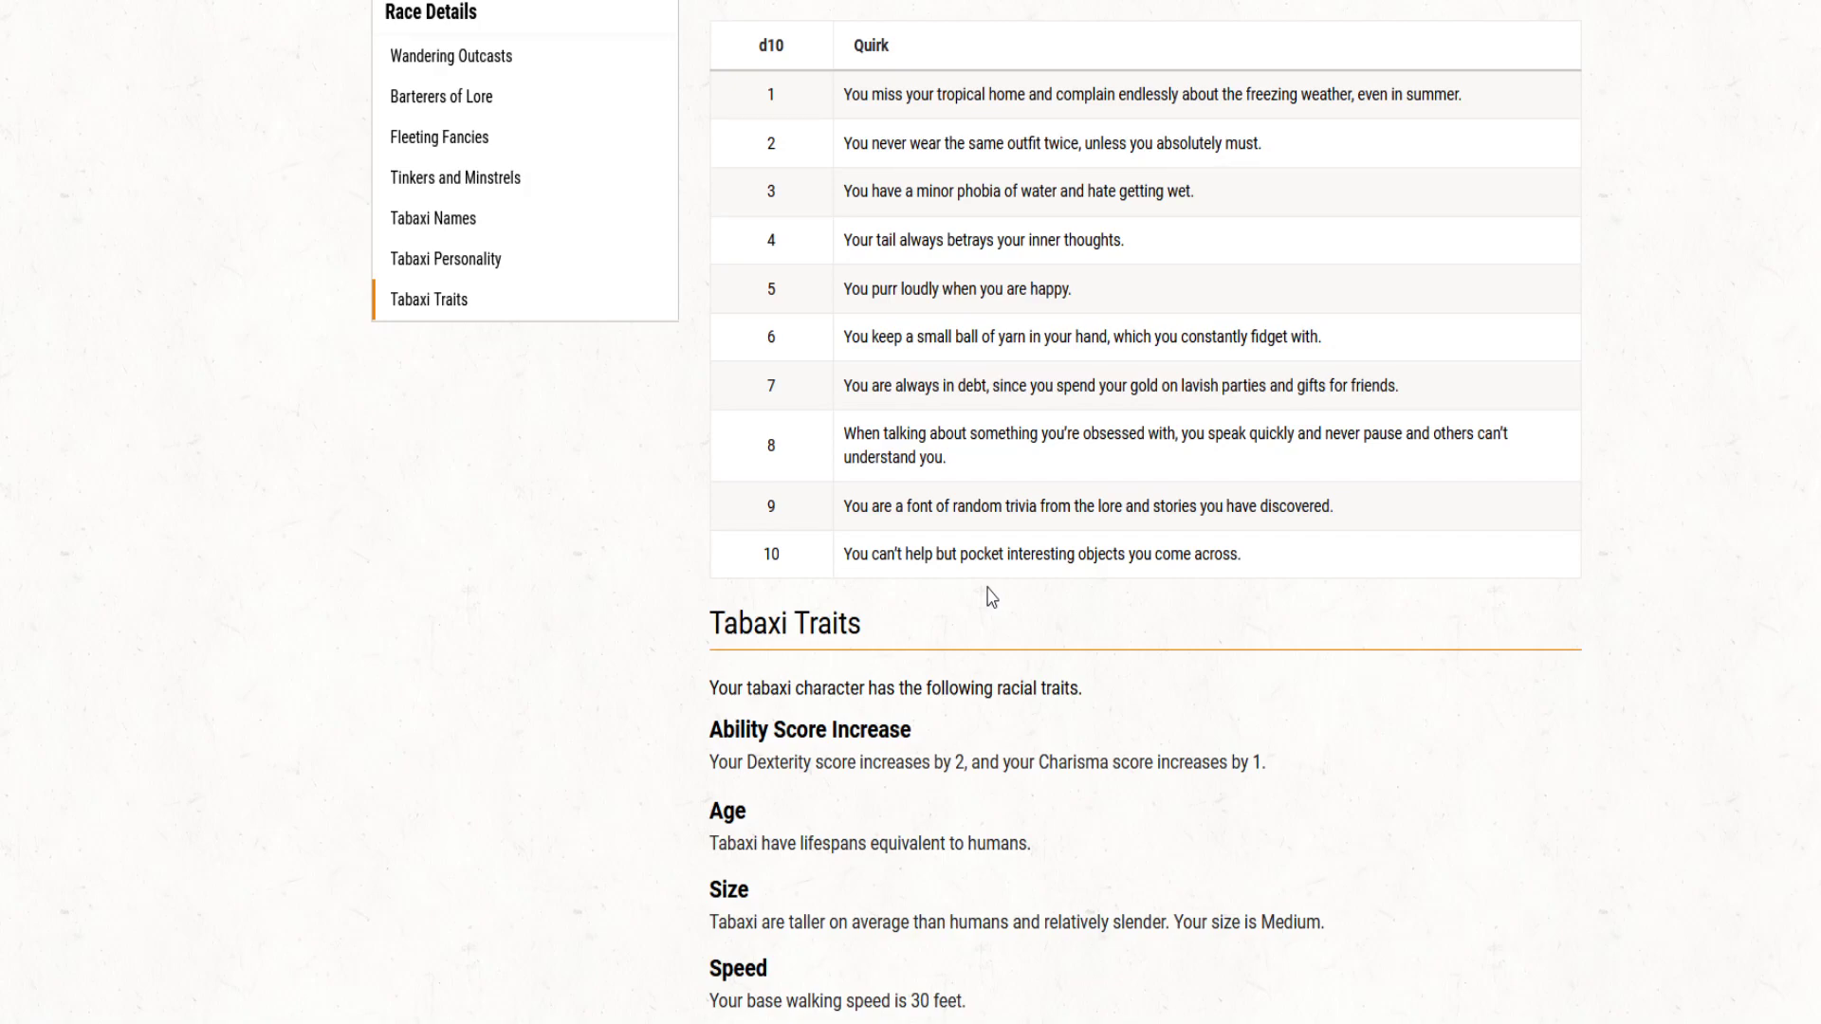
scroll(990, 599, down, 2)
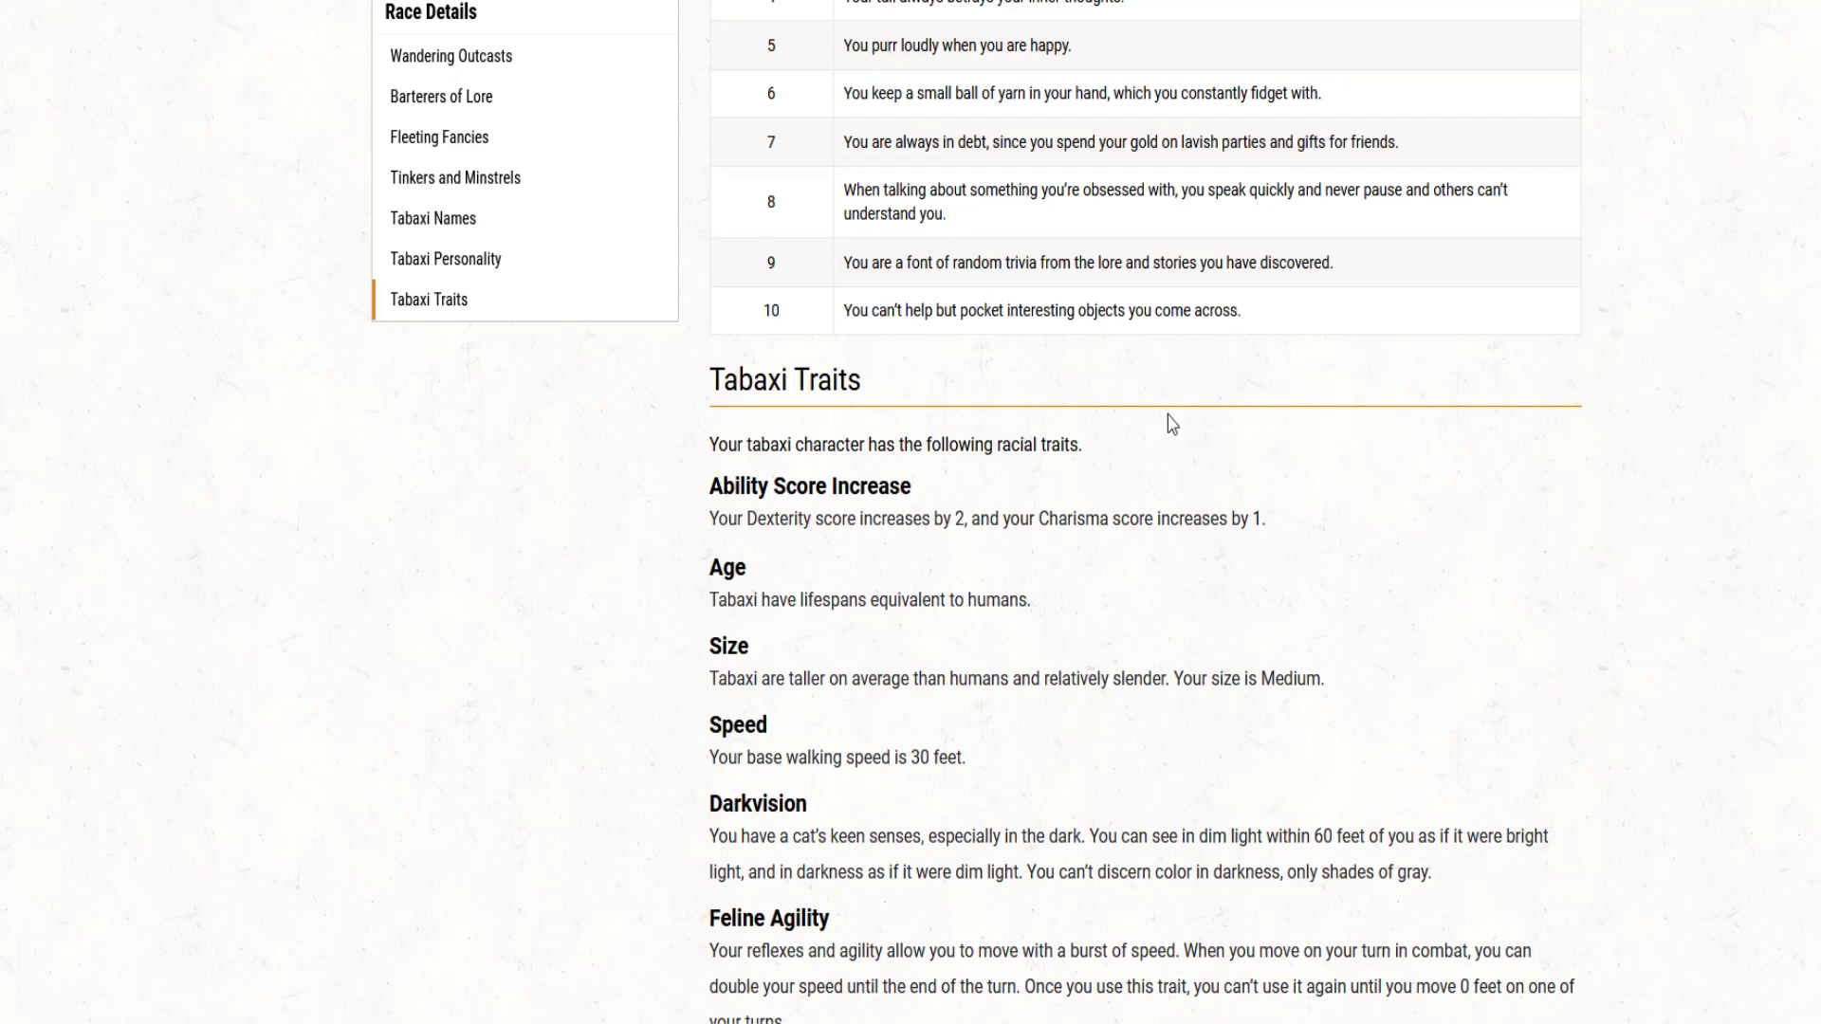
scroll(1138, 427, down, 4)
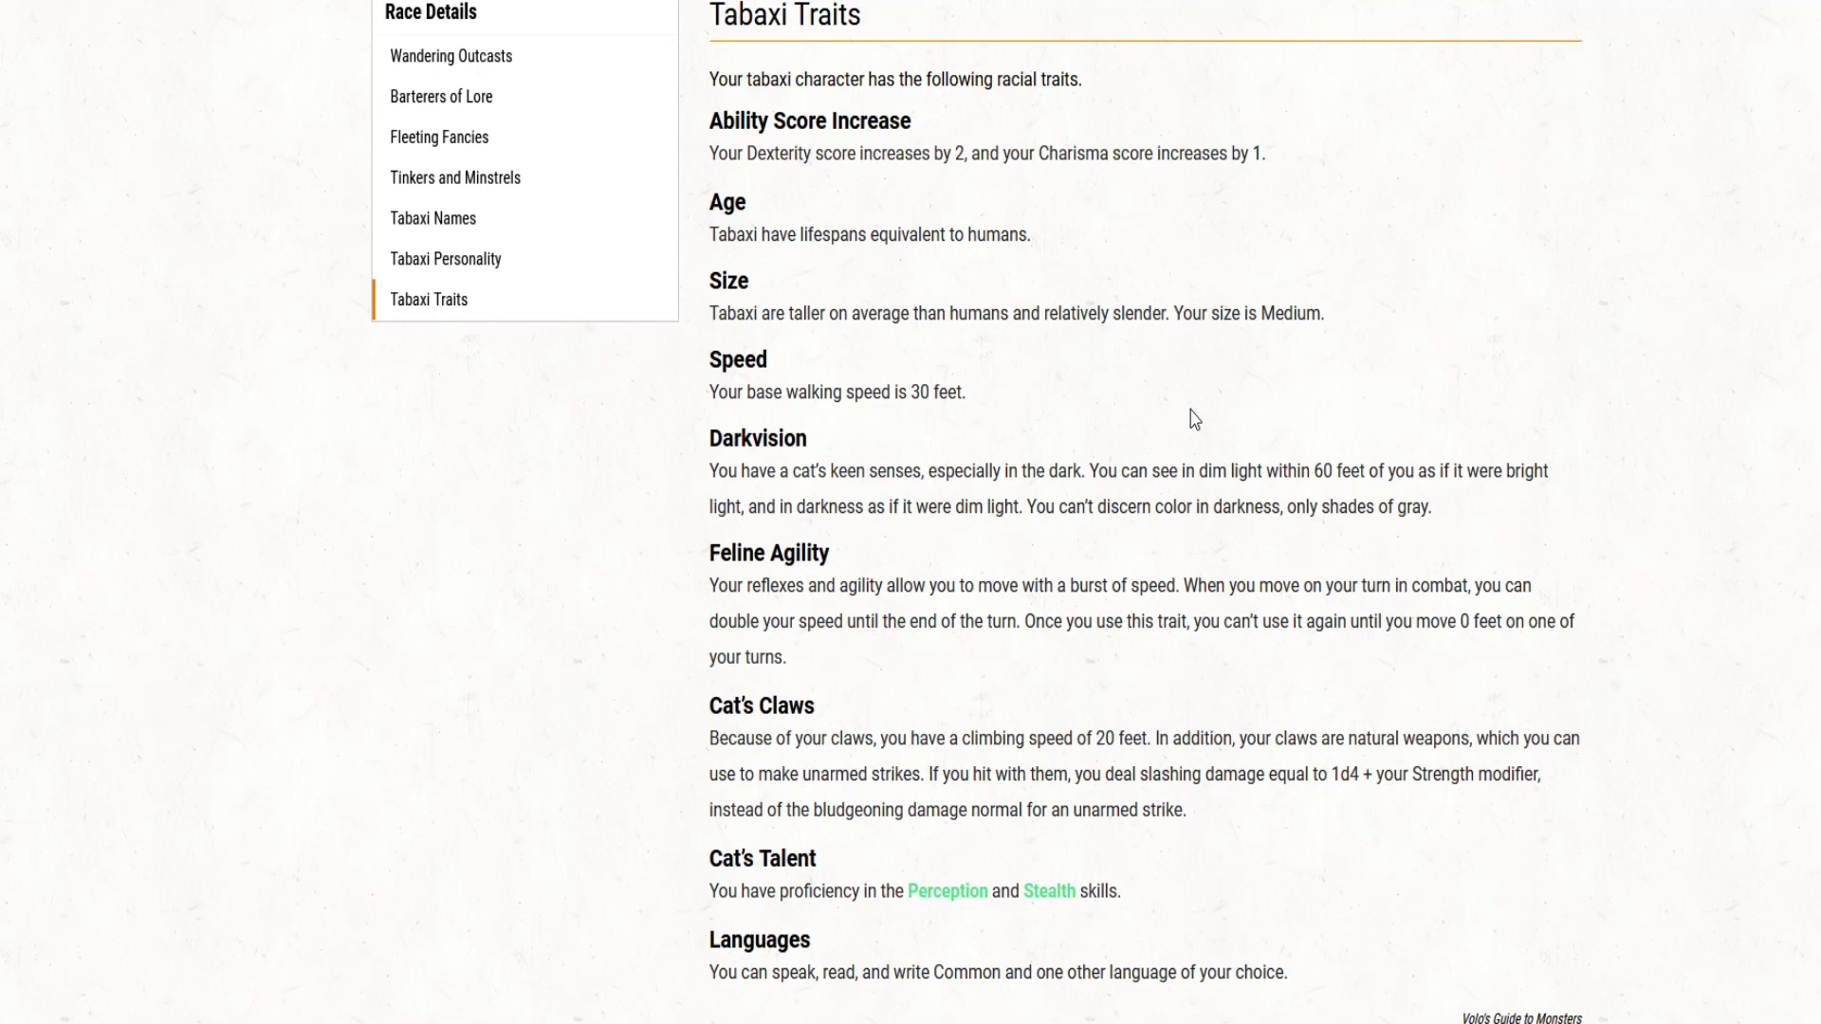
scroll(1194, 420, down, 3)
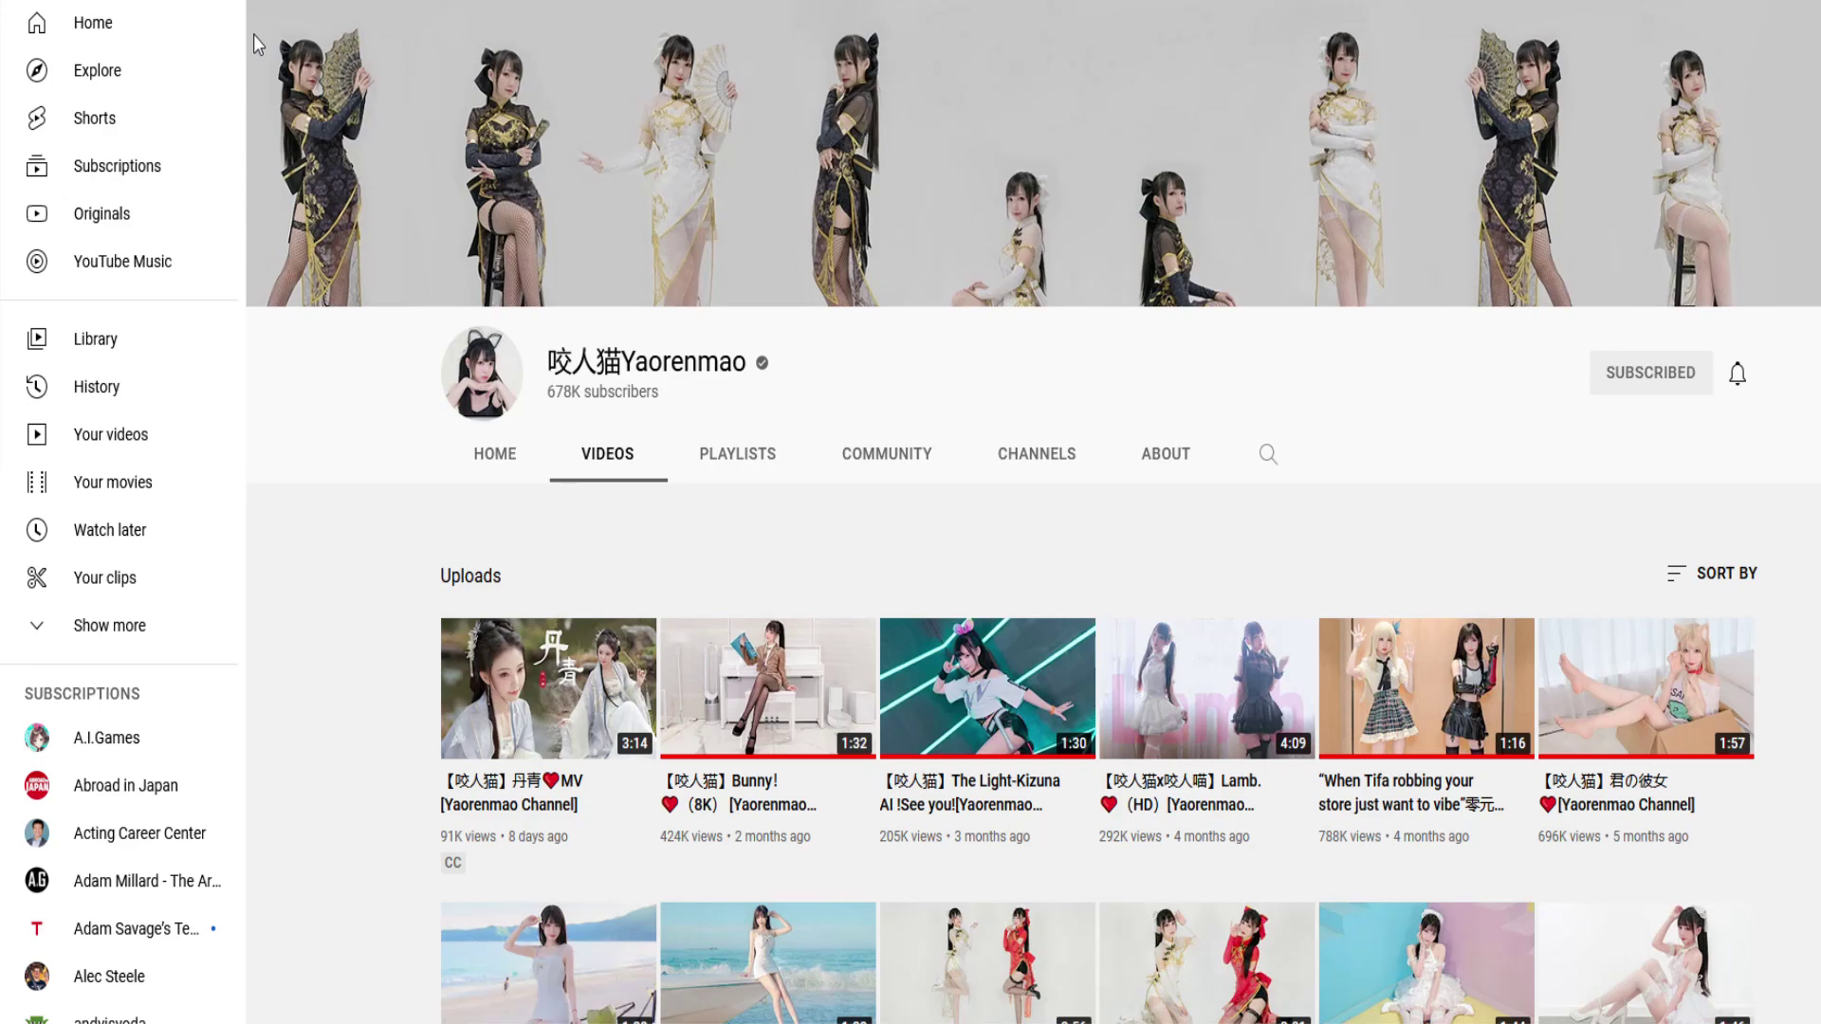
scroll(253, 34, down, 4)
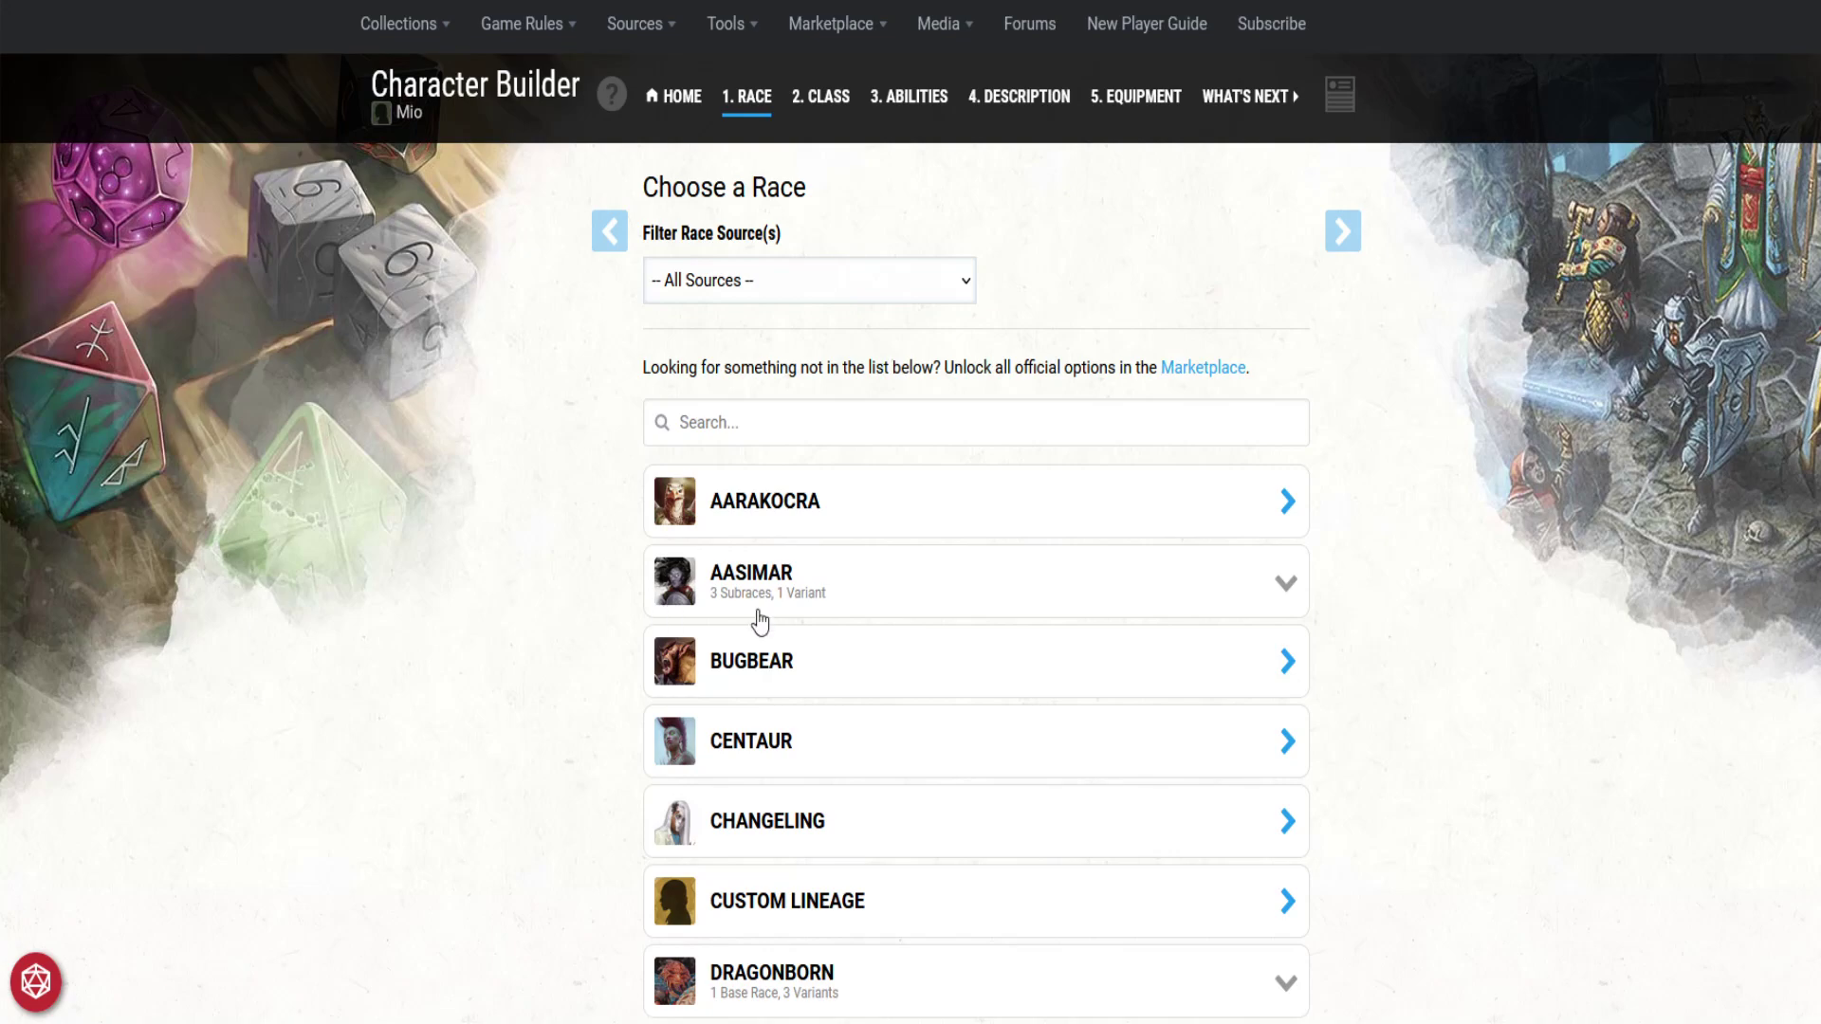
Step: Find Tabaxi in the character builder's race list and open its race confirmation
scroll(1258, 621, down, 5)
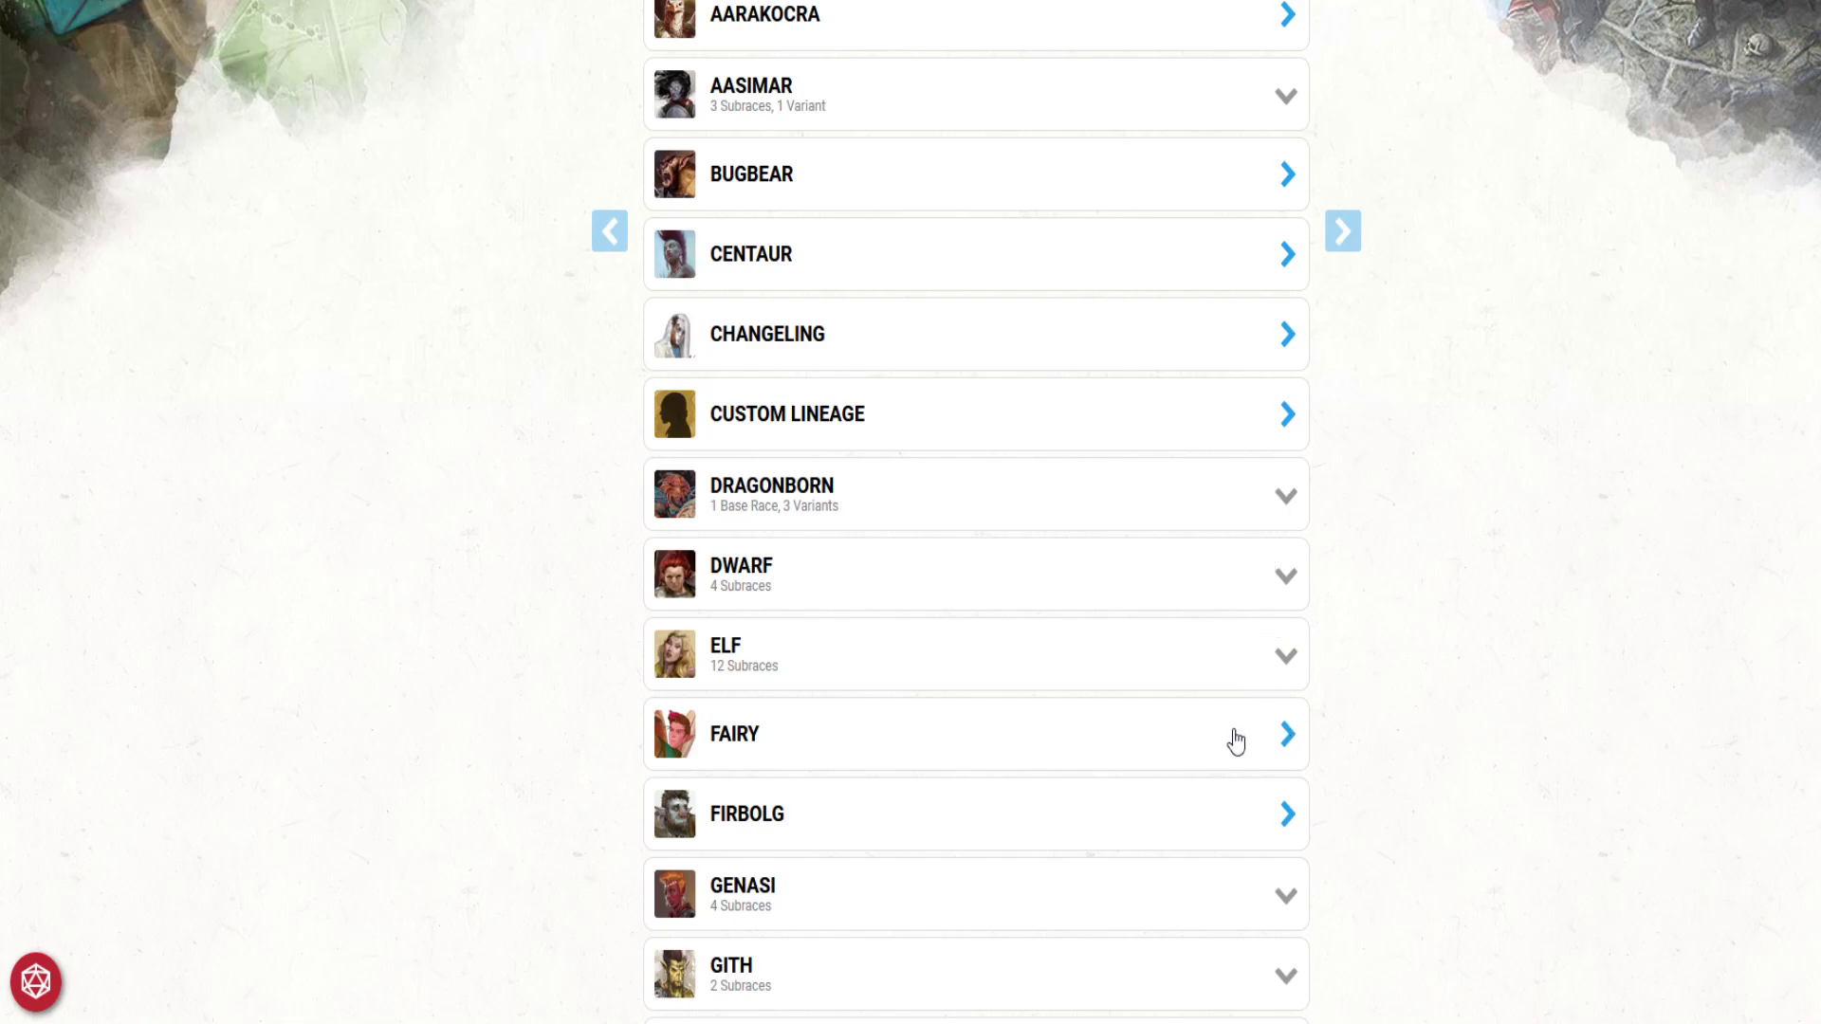
scroll(1236, 742, down, 11)
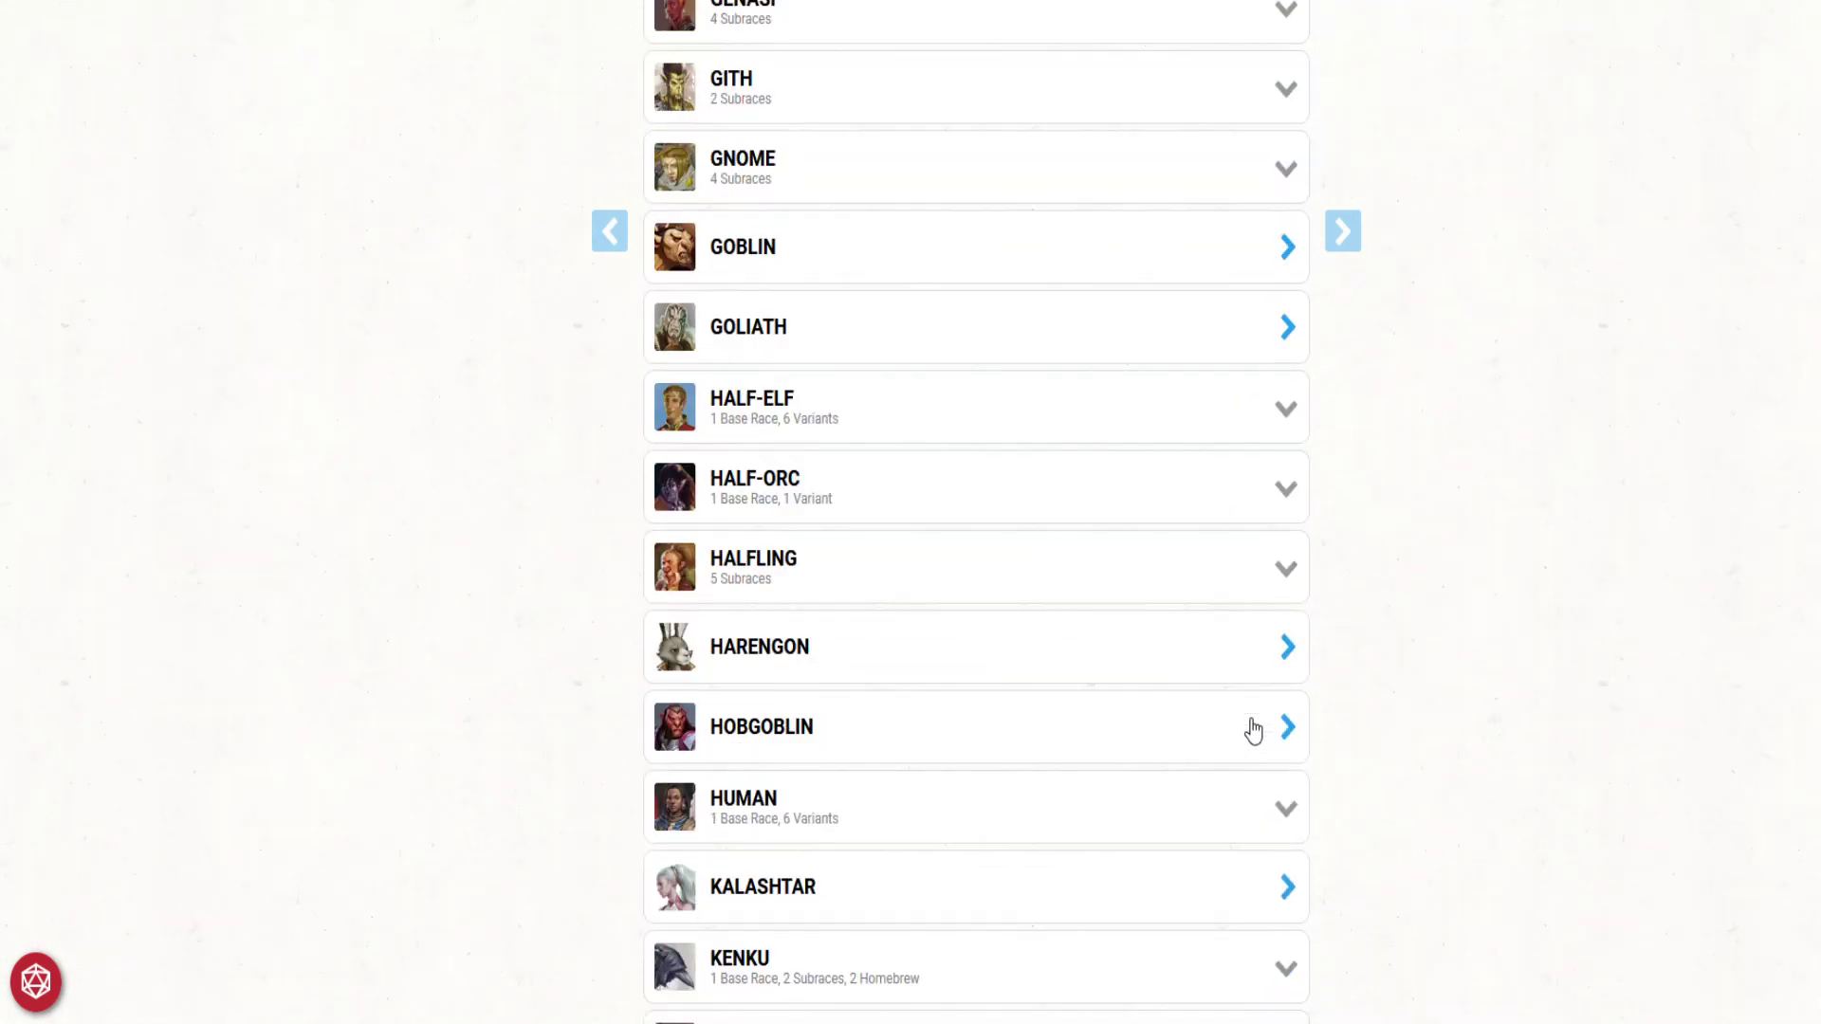
scroll(1253, 727, down, 6)
scroll(1252, 726, down, 5)
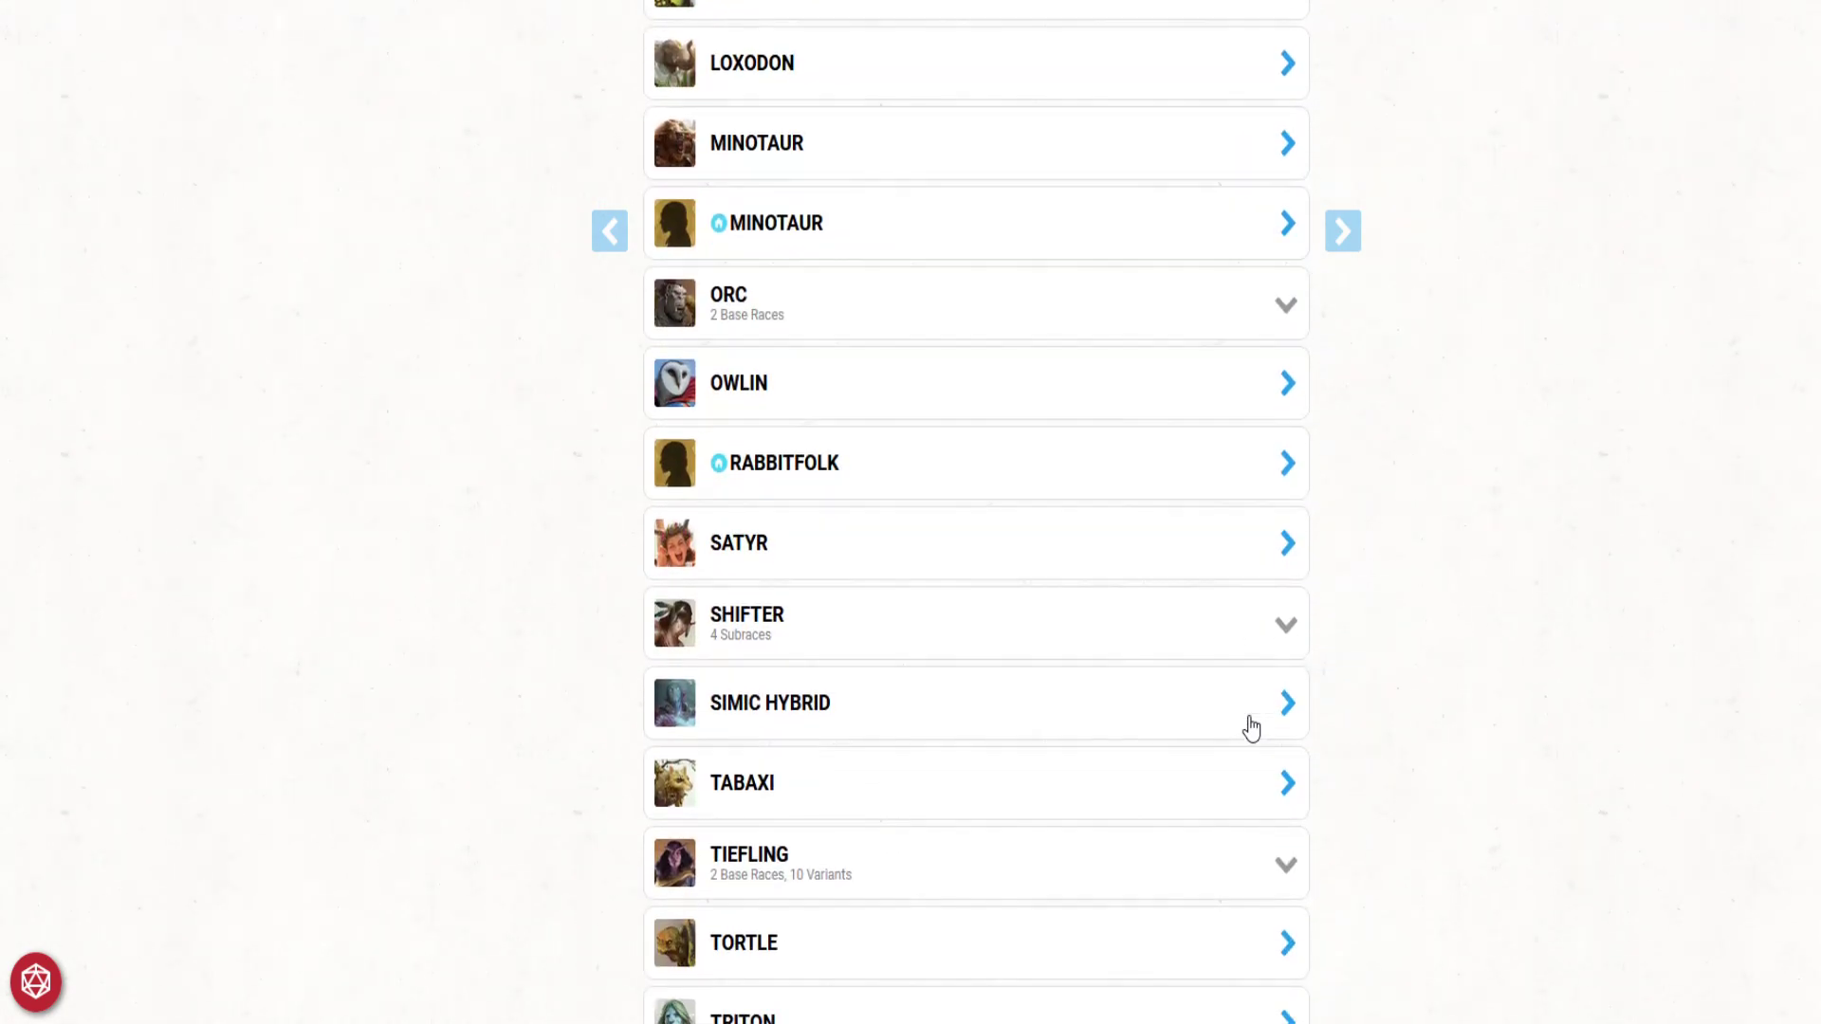
click(1288, 786)
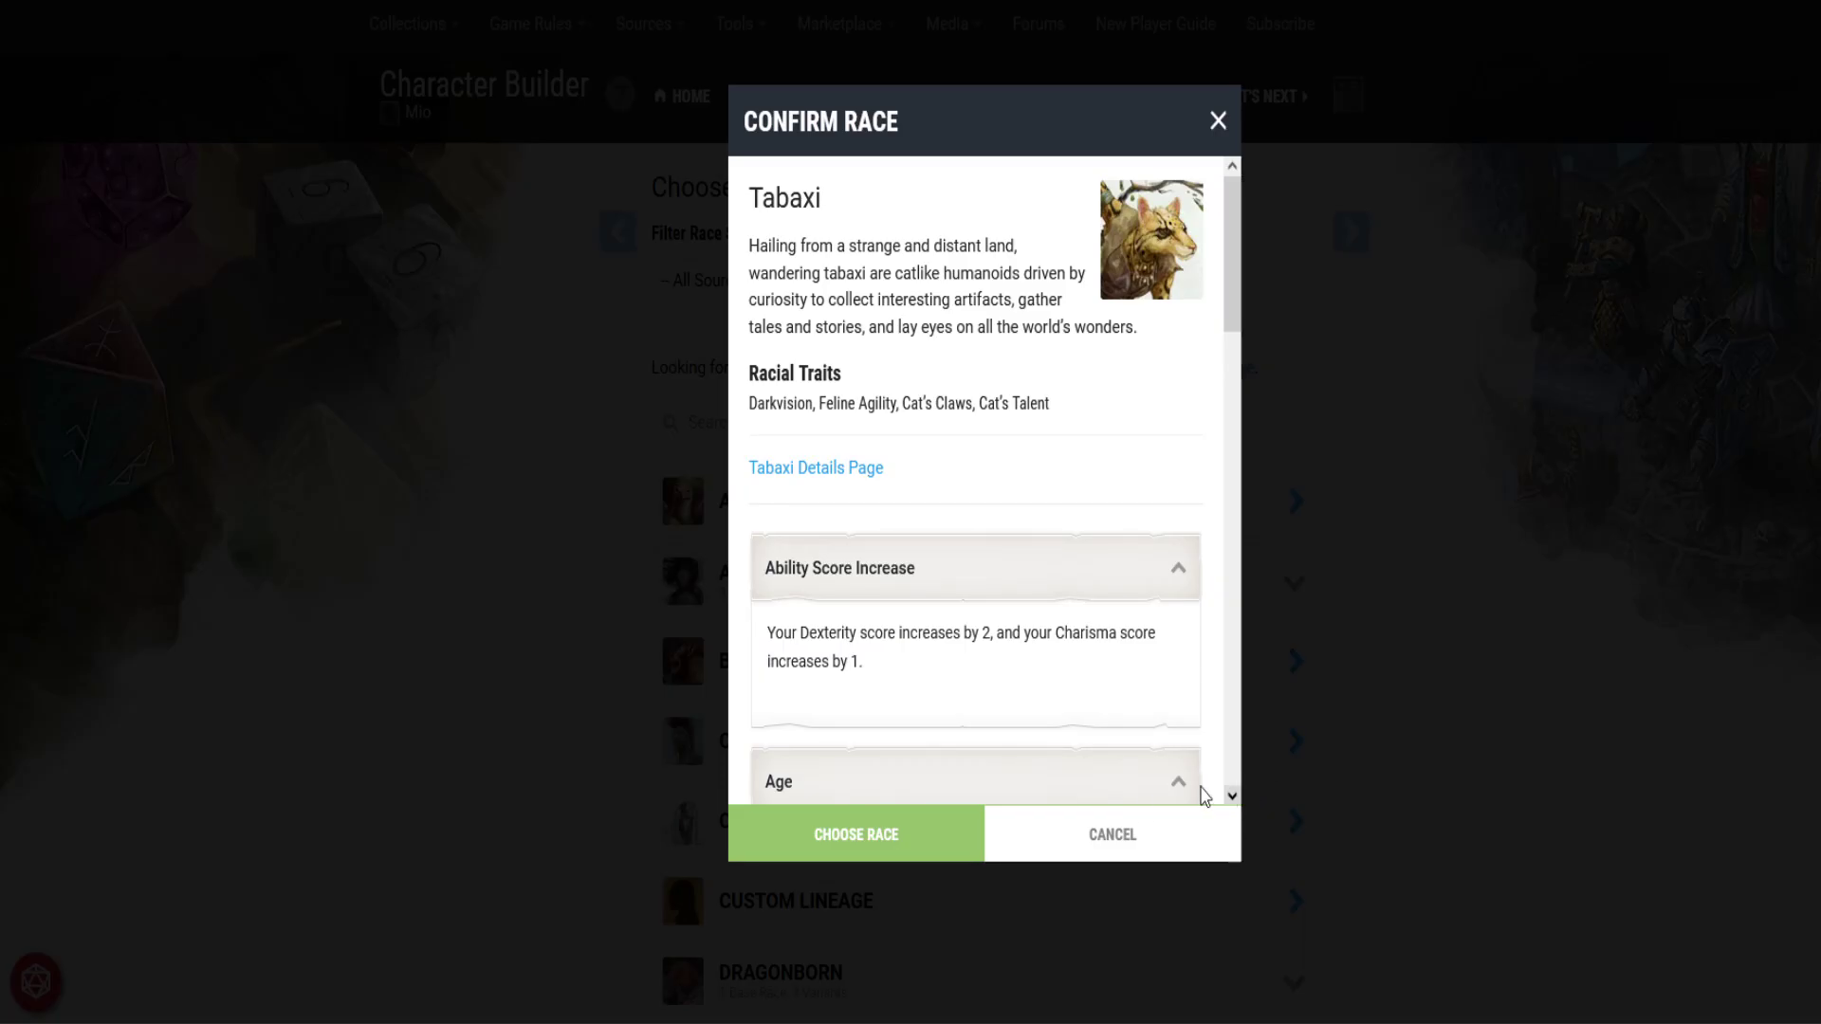
Step: Skim the Tabaxi traits in the race confirmation, and reread them from Ability Score Increase through Darkvision
scroll(1052, 636, down, 3)
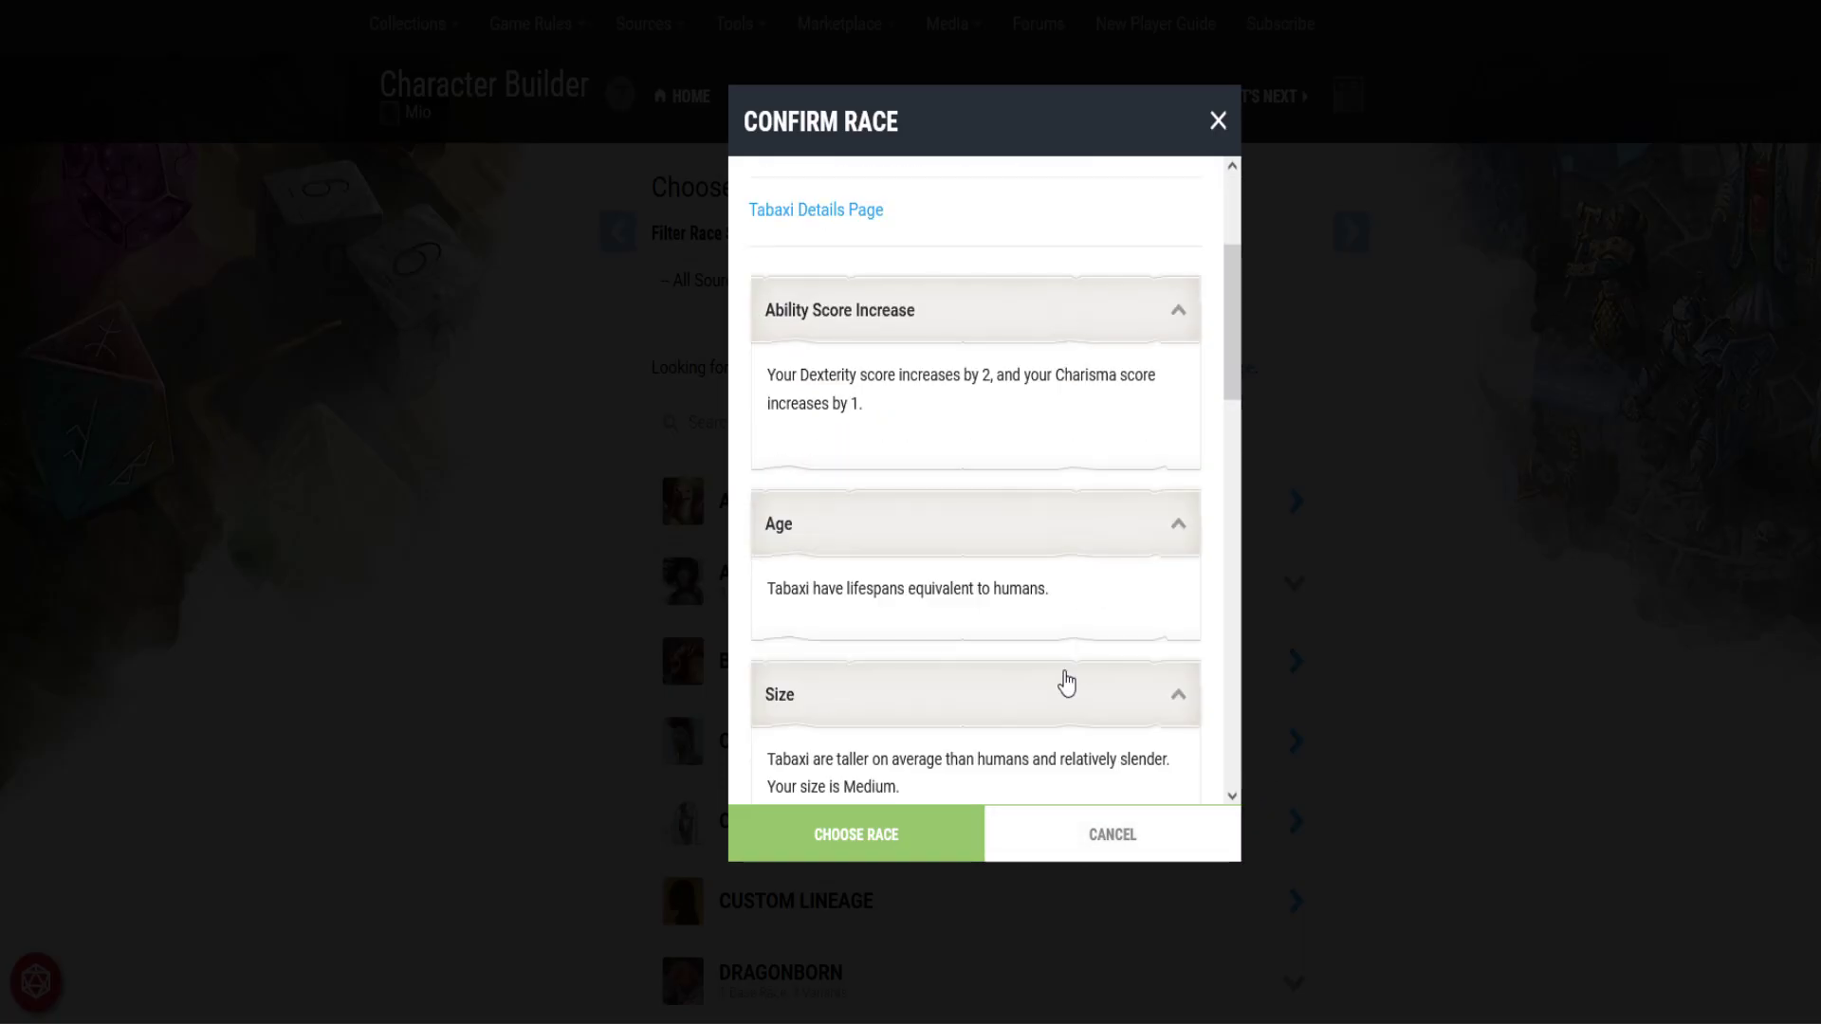
scroll(1064, 674, down, 5)
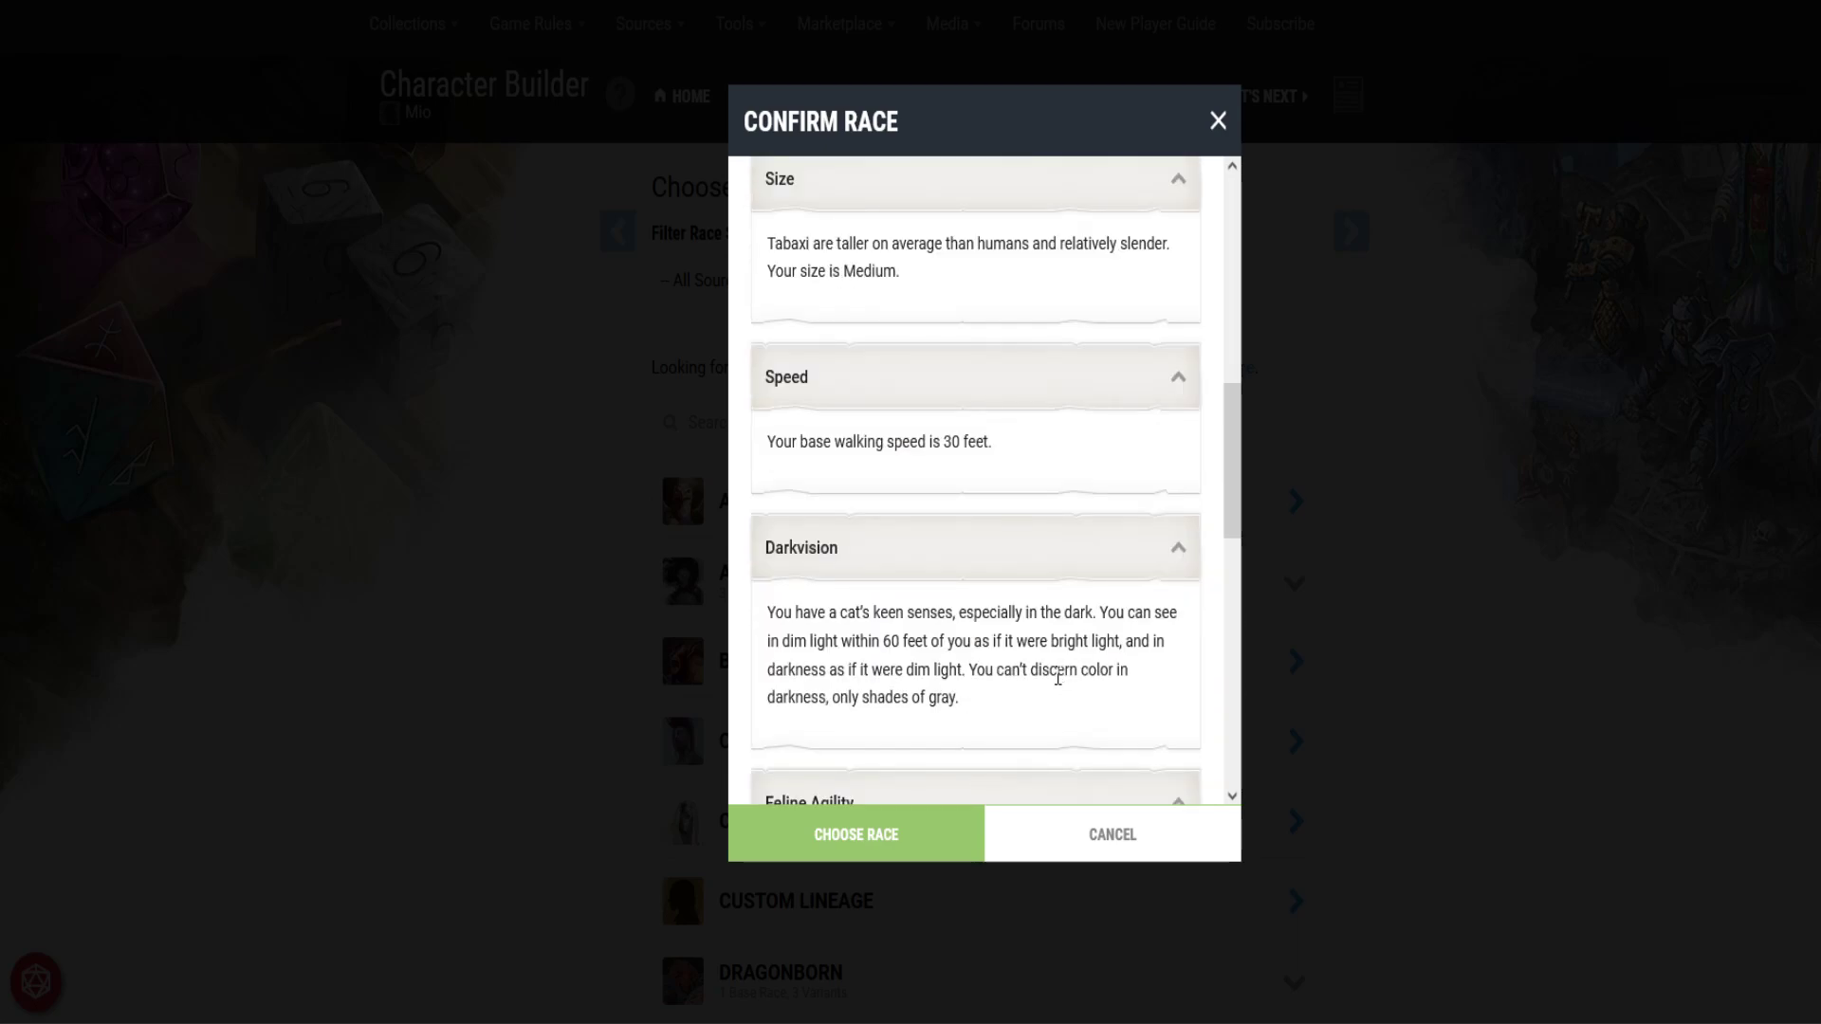
scroll(901, 784, down, 5)
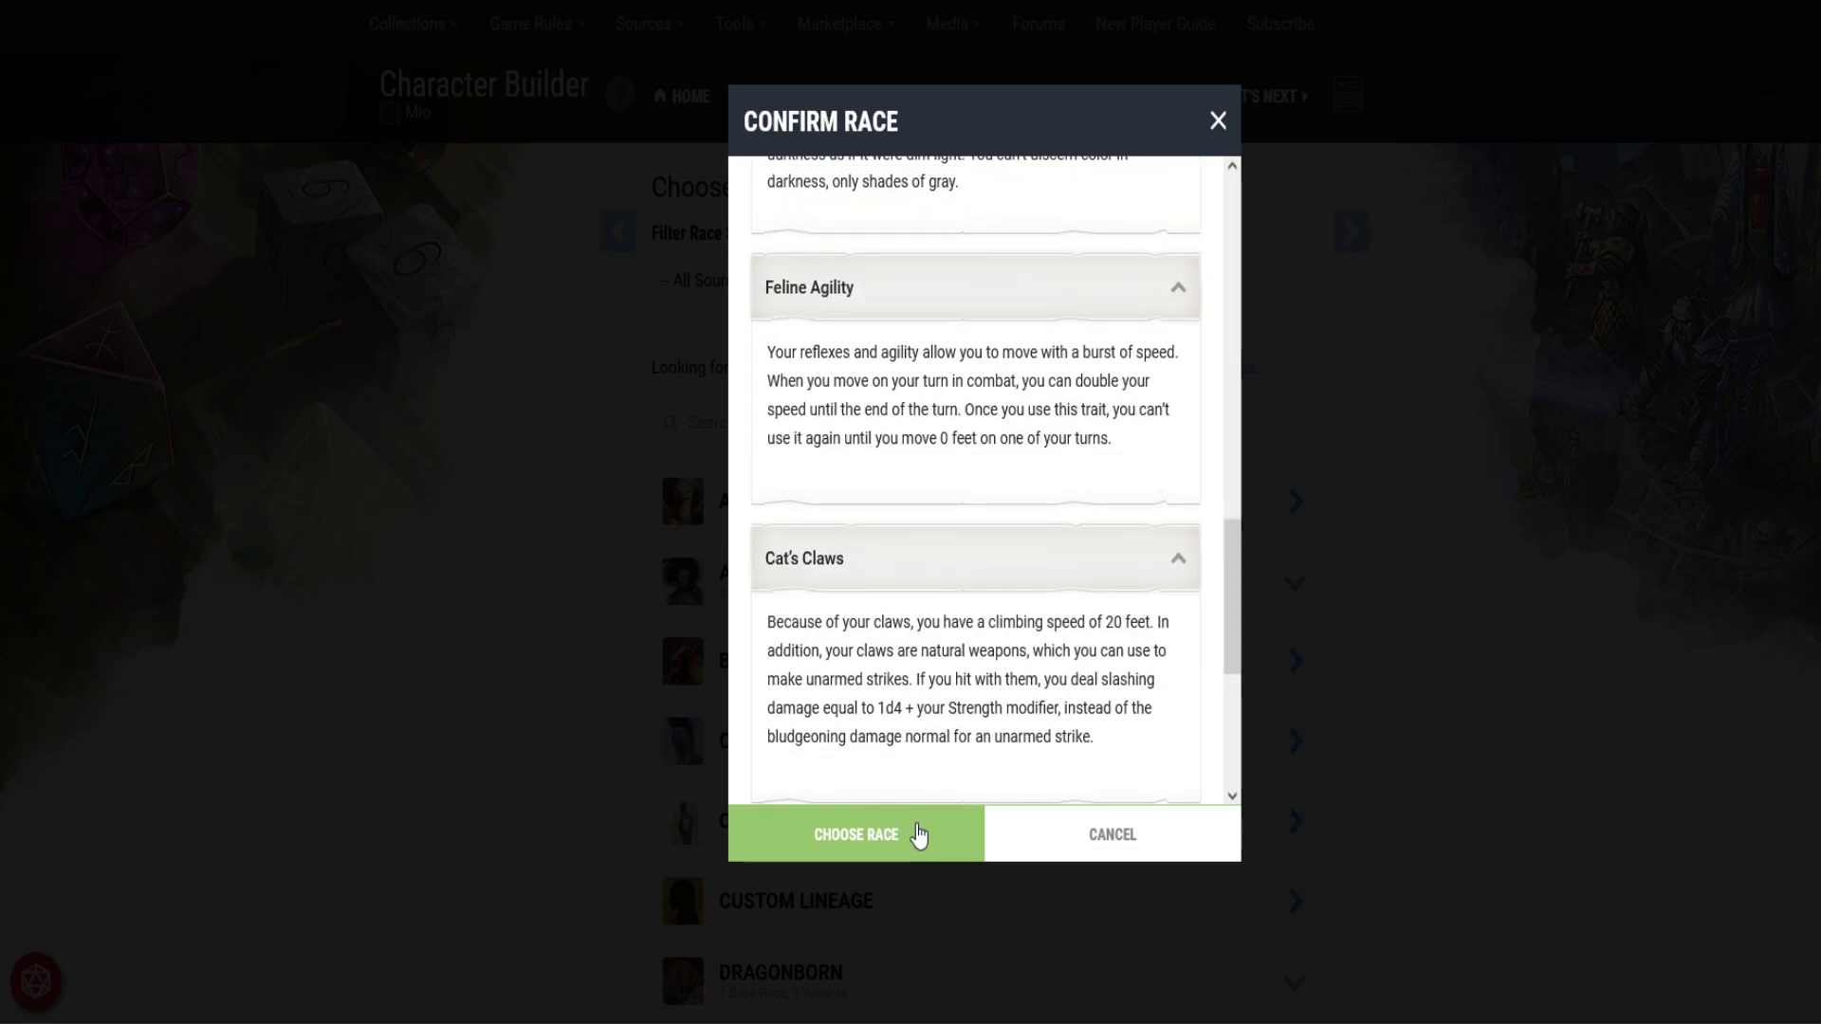
scroll(1075, 683, up, 10)
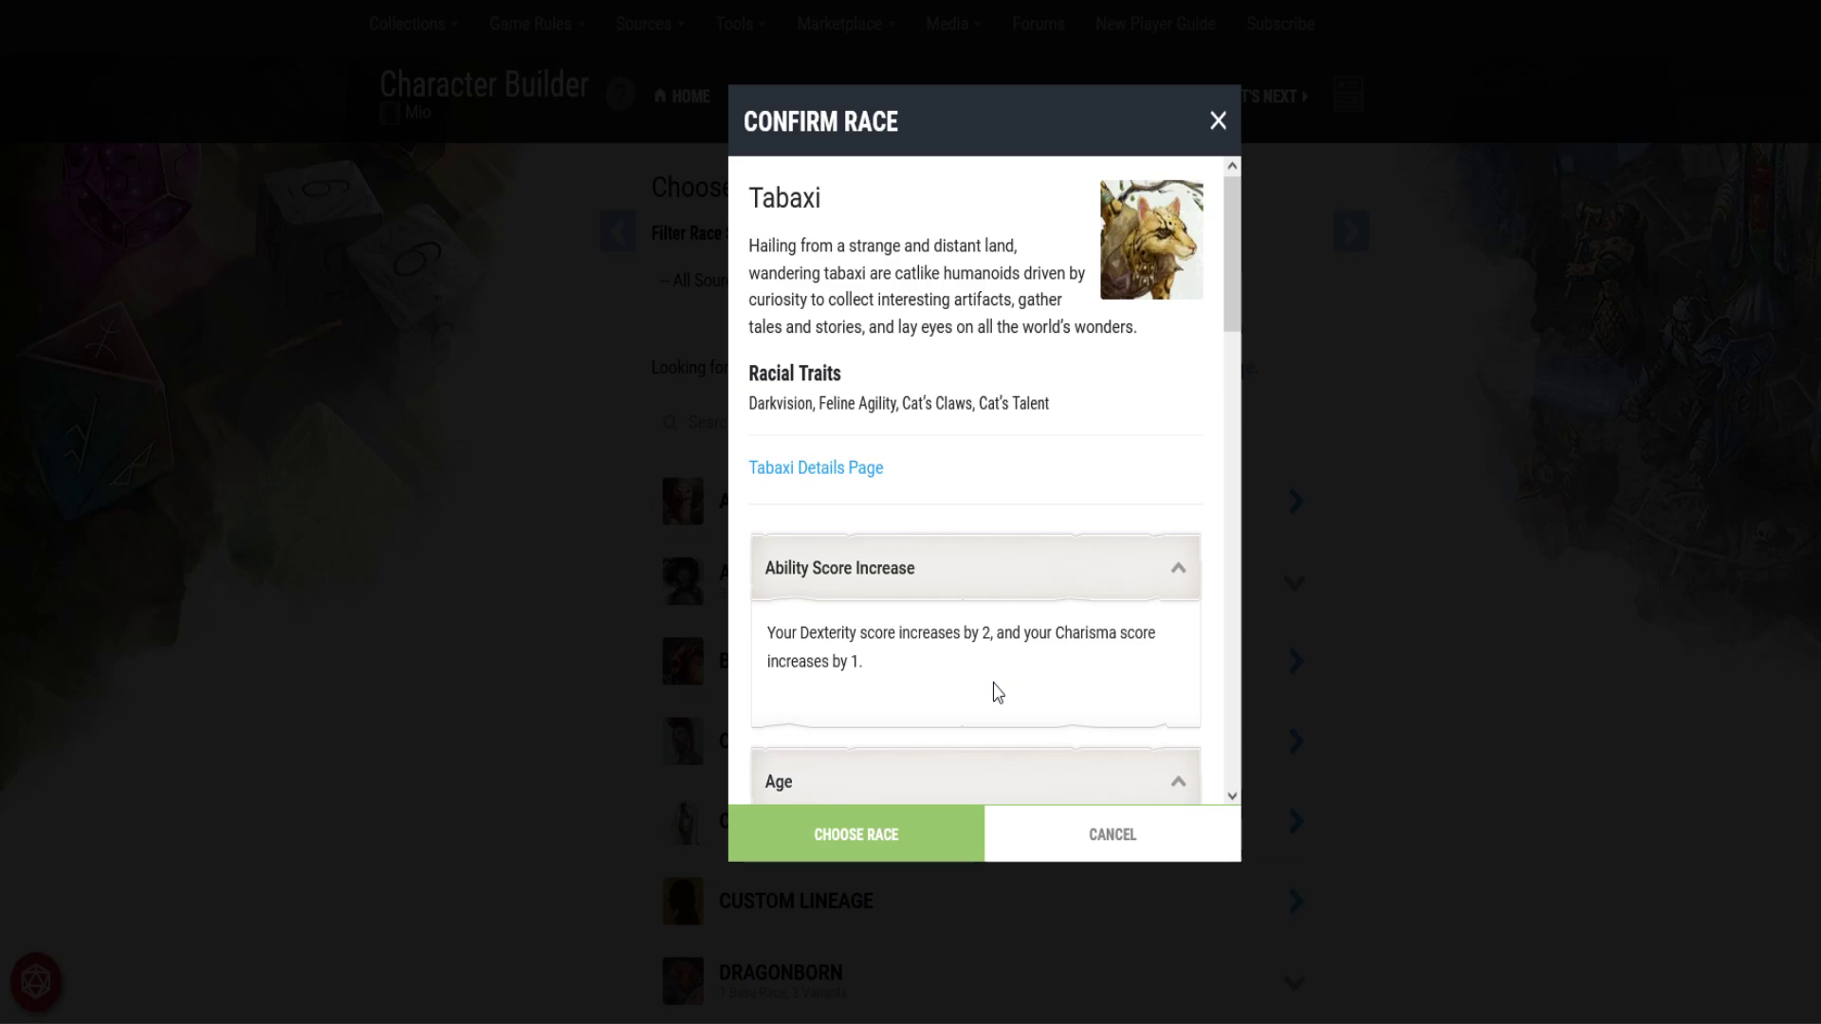
scroll(996, 692, down, 4)
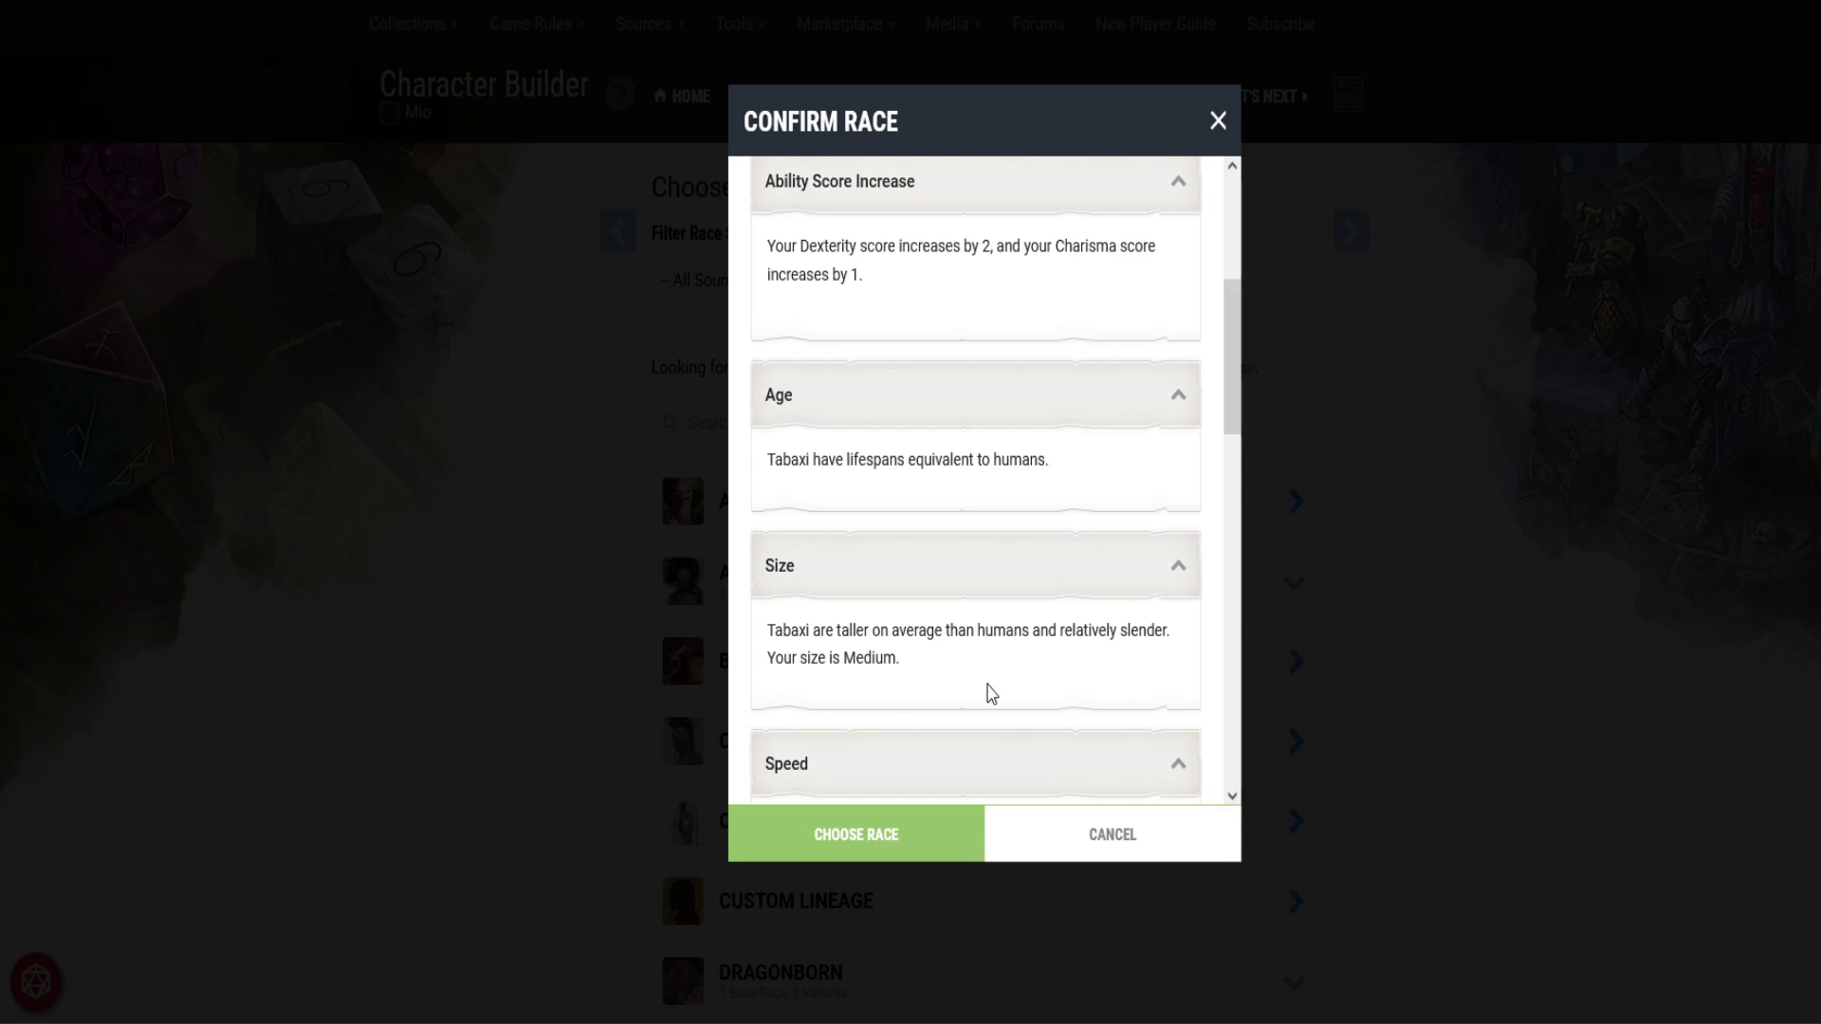
scroll(1011, 685, down, 4)
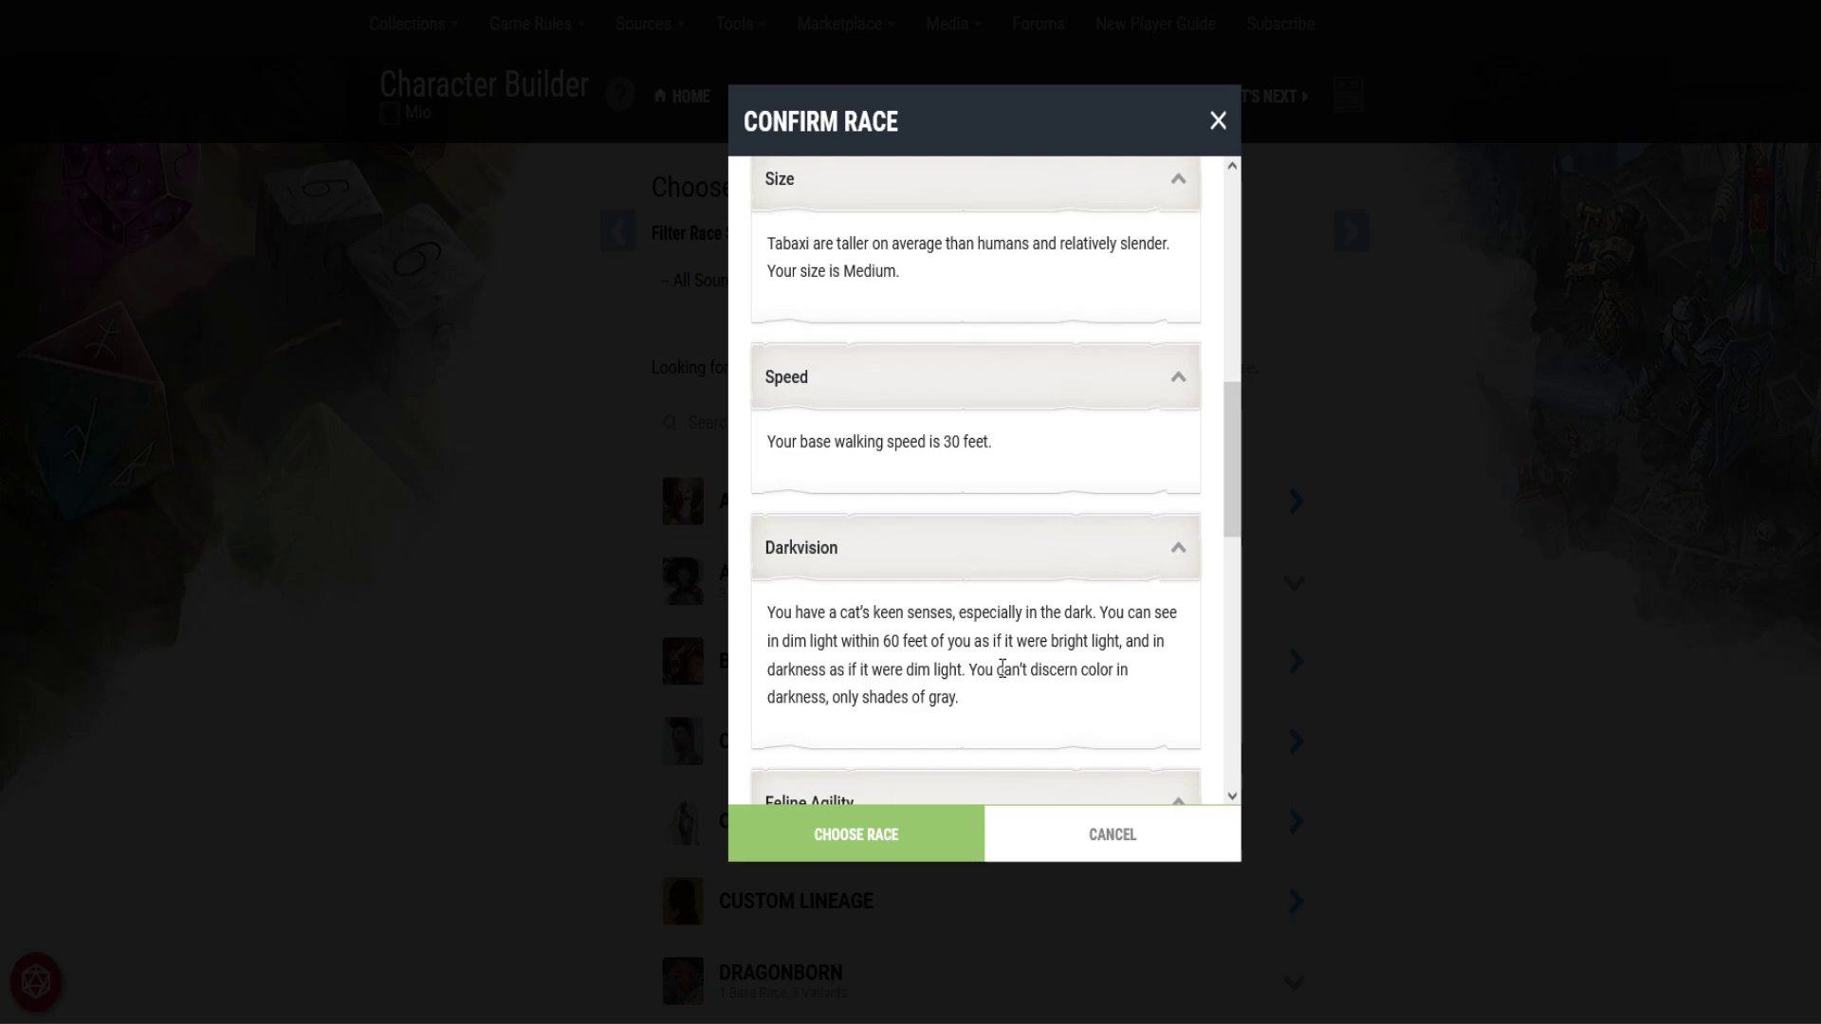
scroll(1022, 692, down, 1)
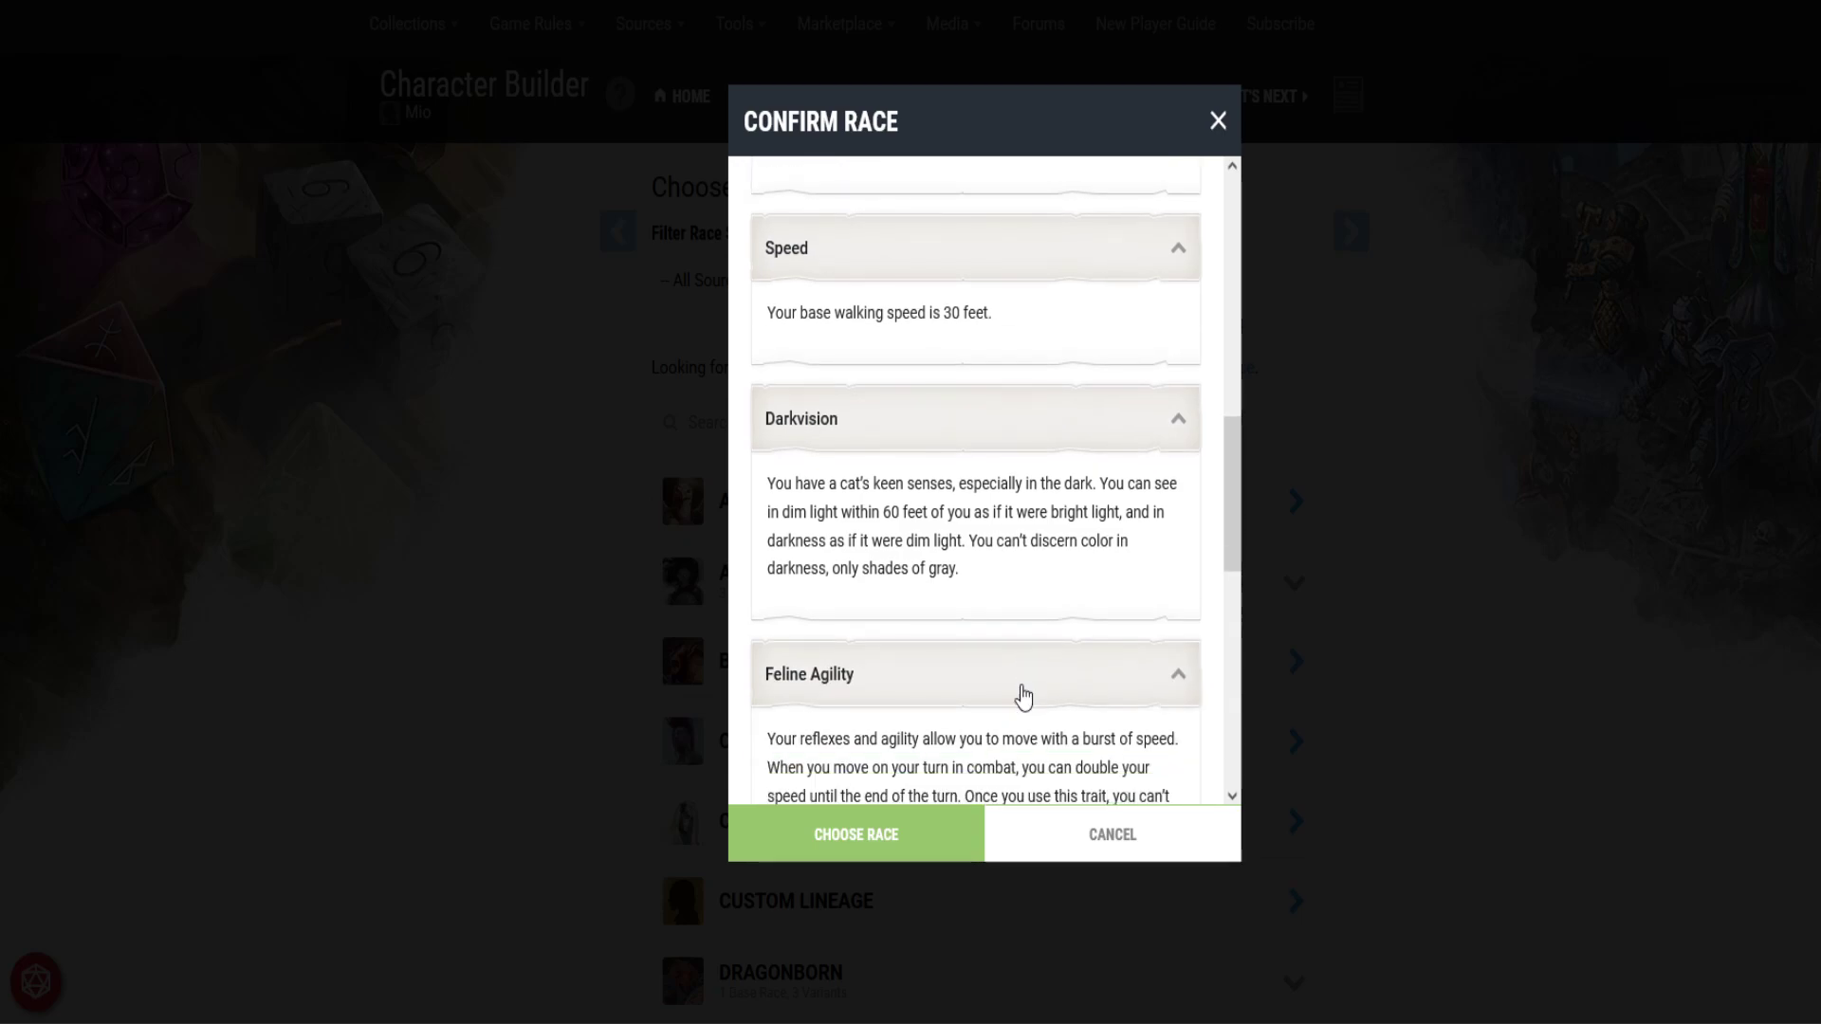
Step: Read the Feline Agility, Cat's Claws, Cat's Talent and Languages traits in the Tabaxi race confirmation
scroll(1023, 697, down, 2)
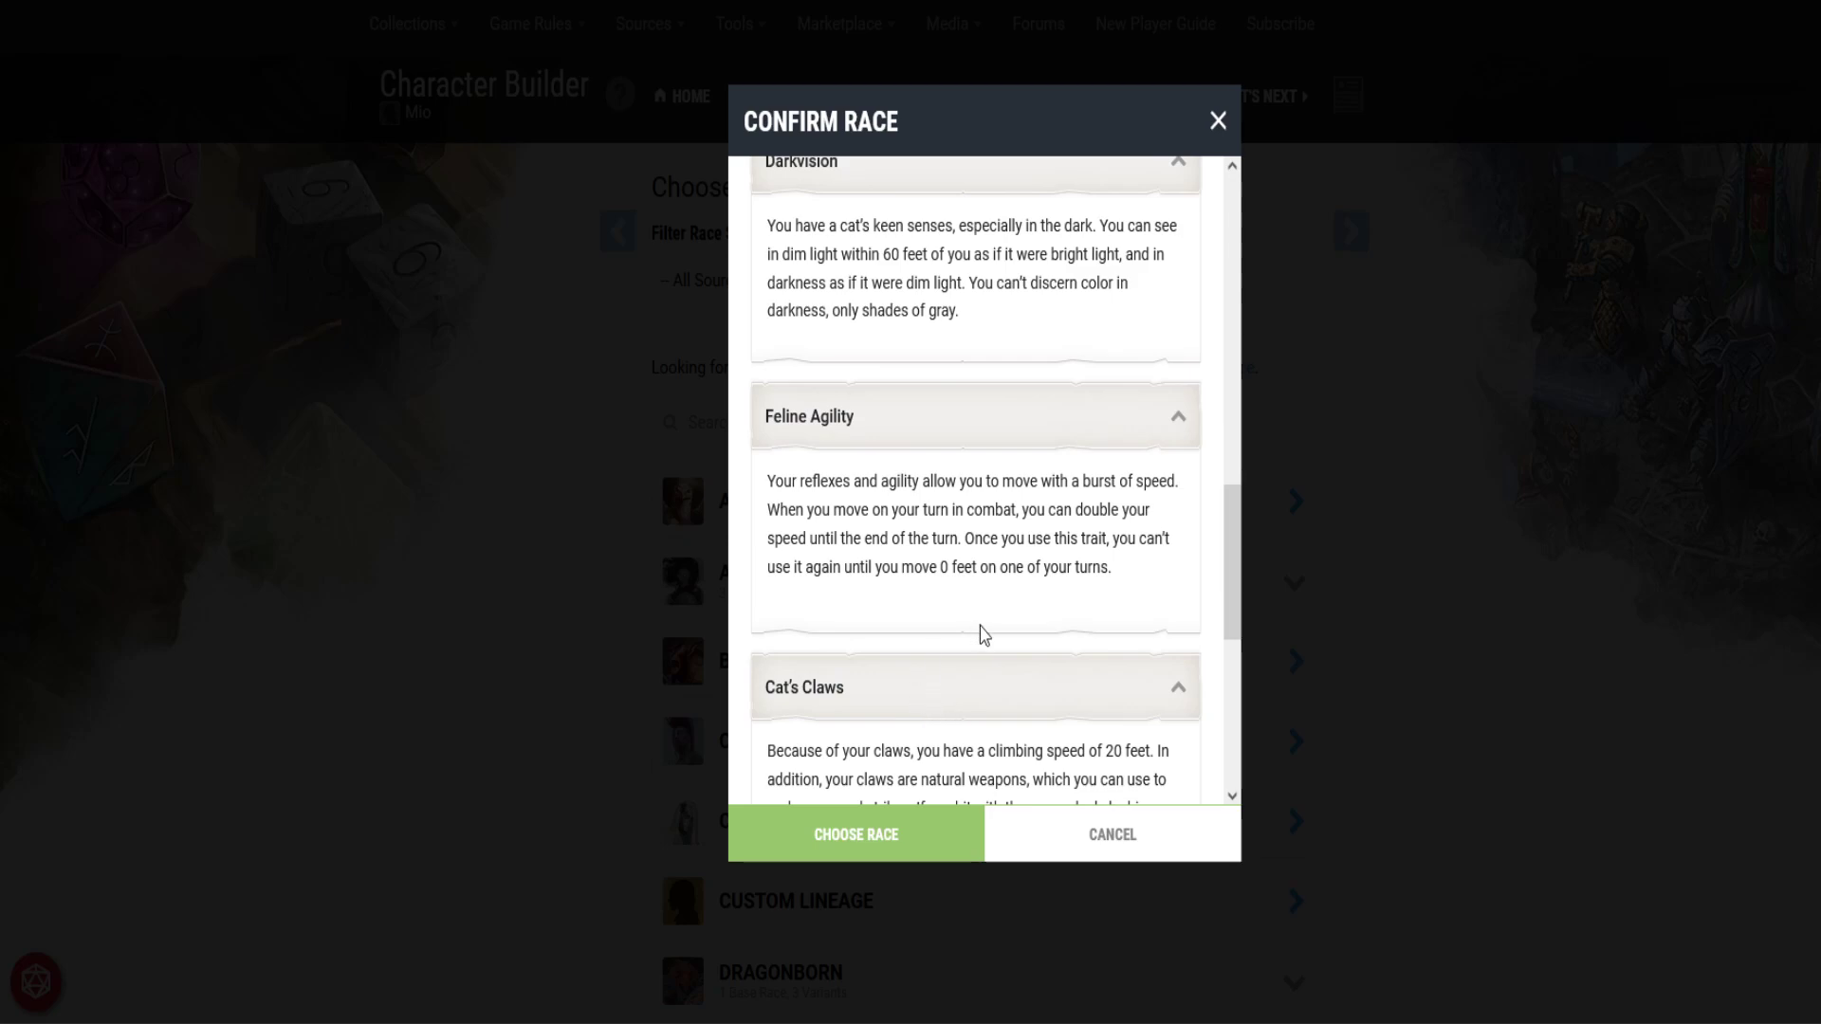
scroll(986, 630, down, 4)
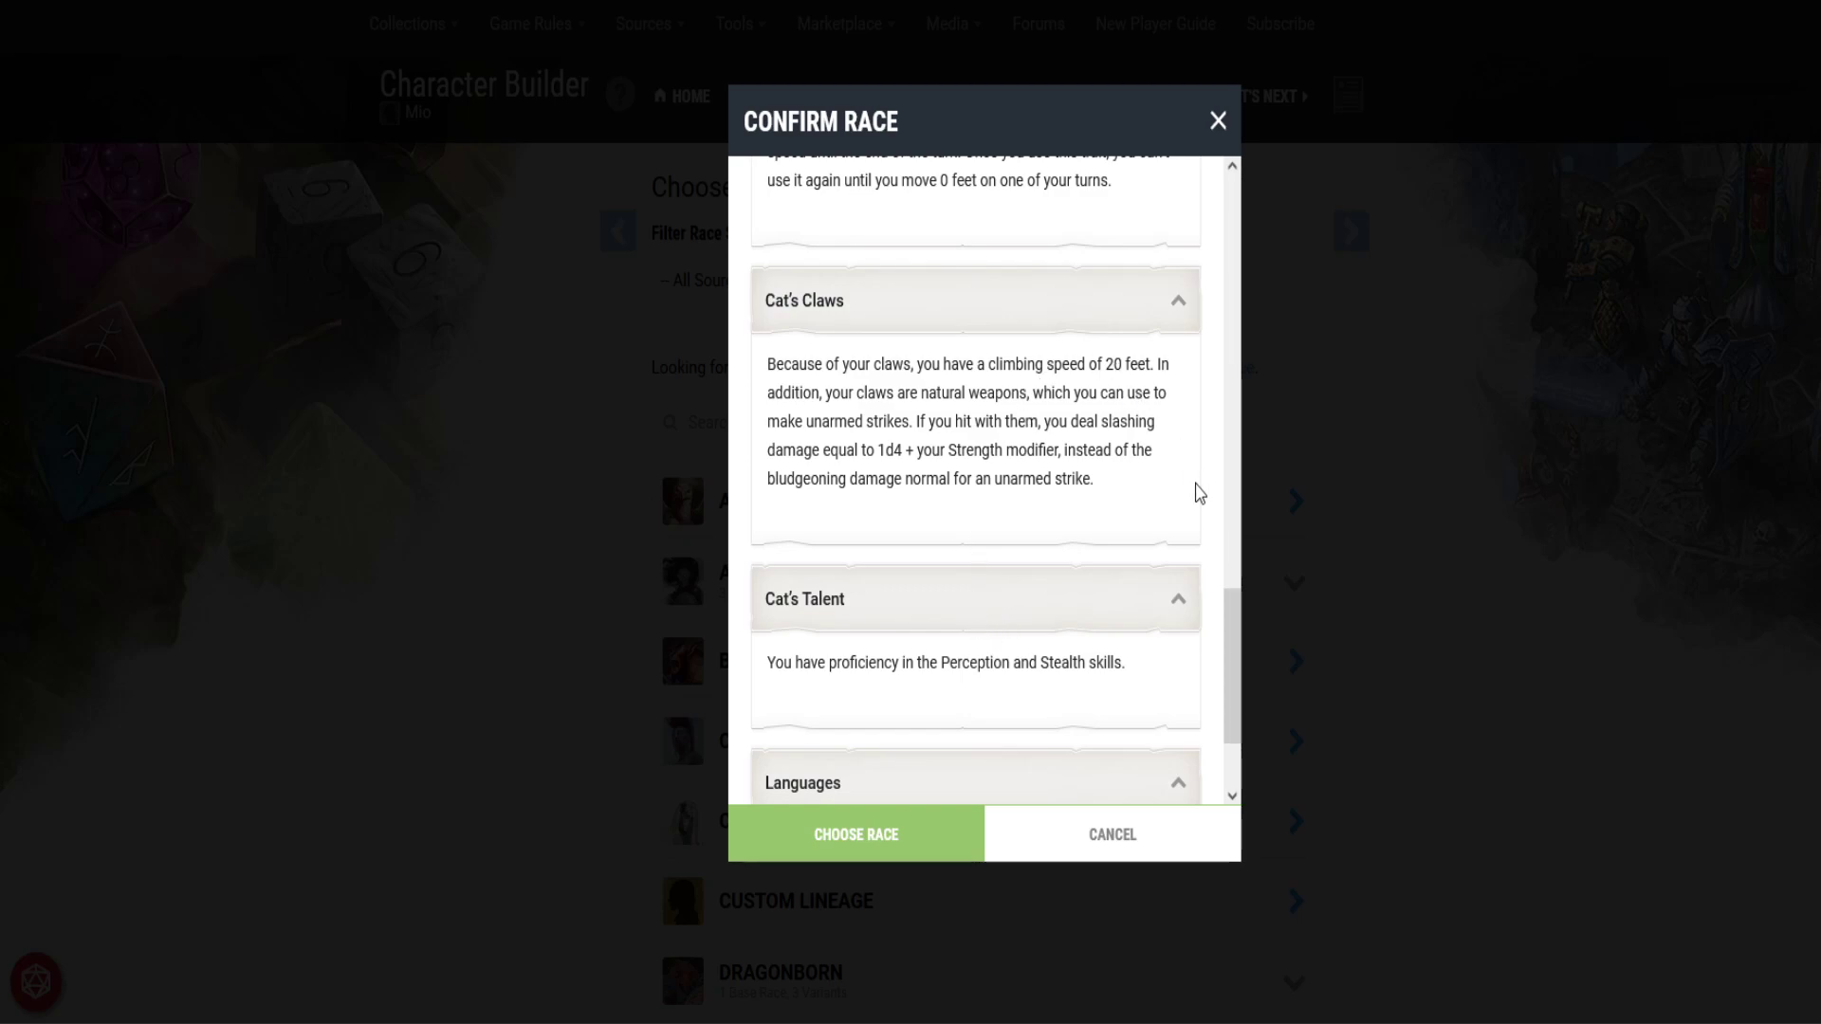
scroll(1190, 479, up, 3)
scroll(1185, 464, down, 2)
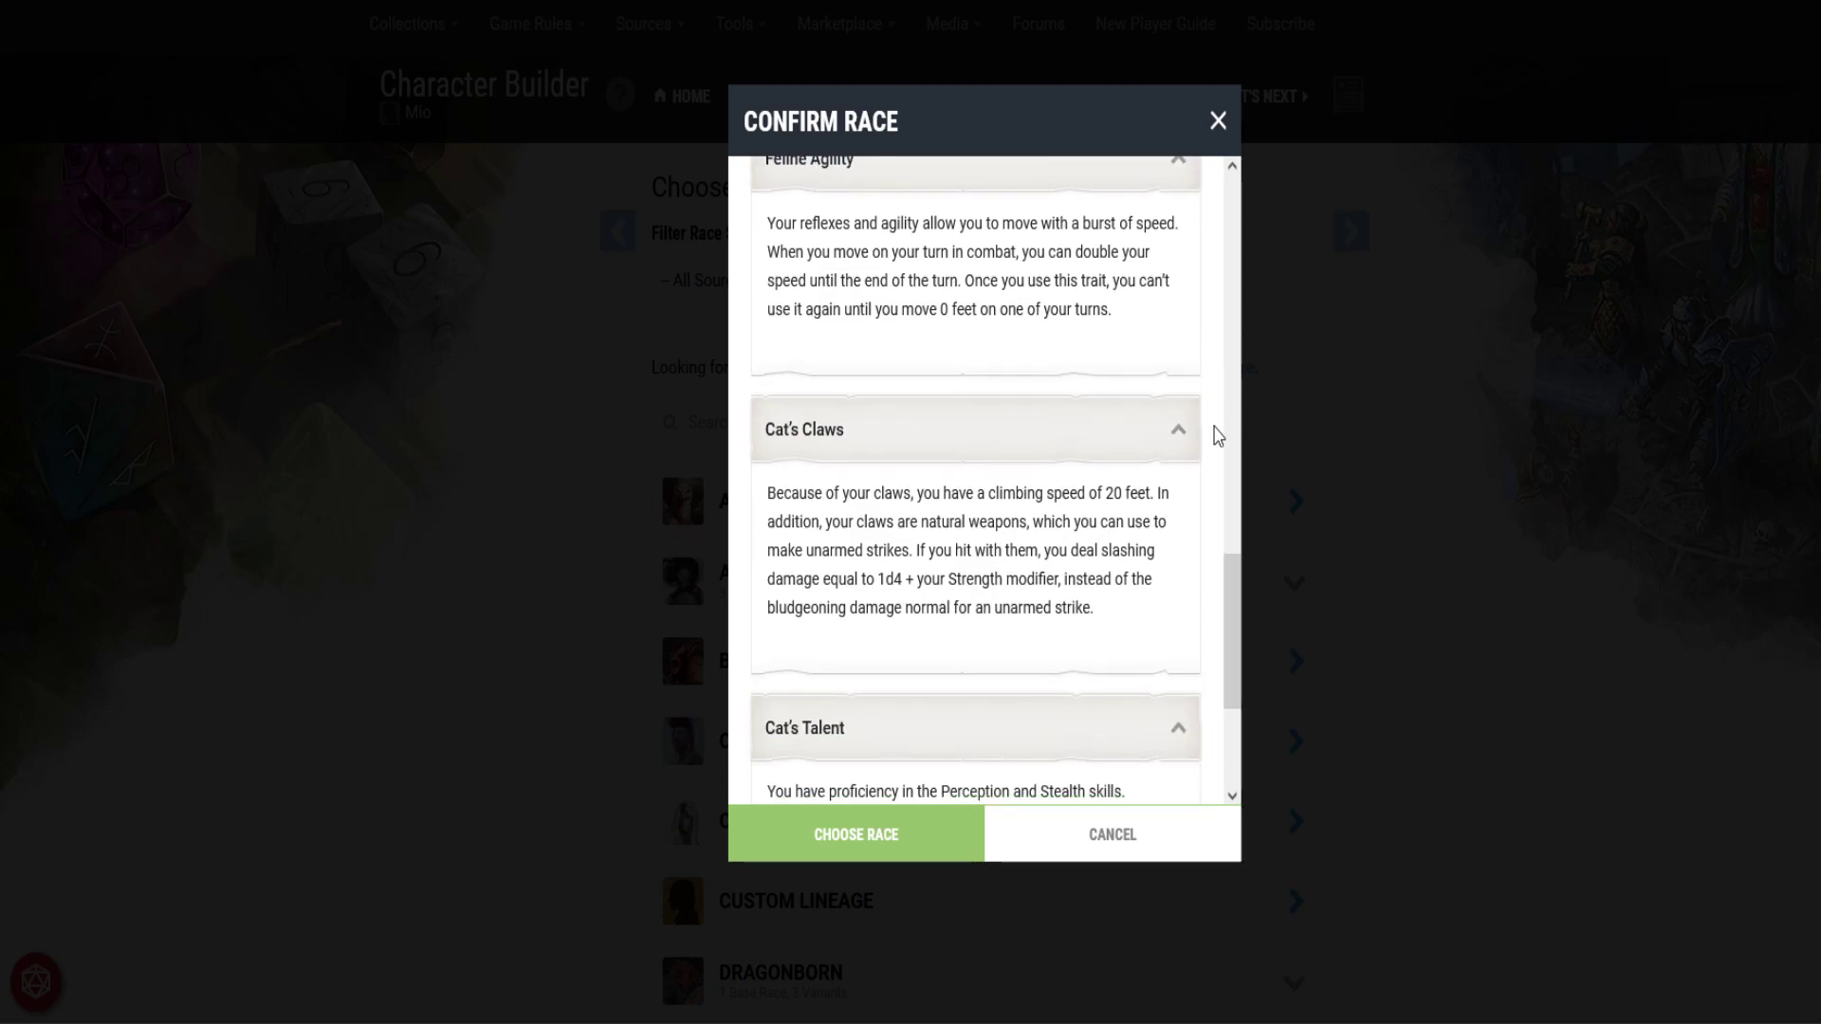
scroll(1218, 436, down, 1)
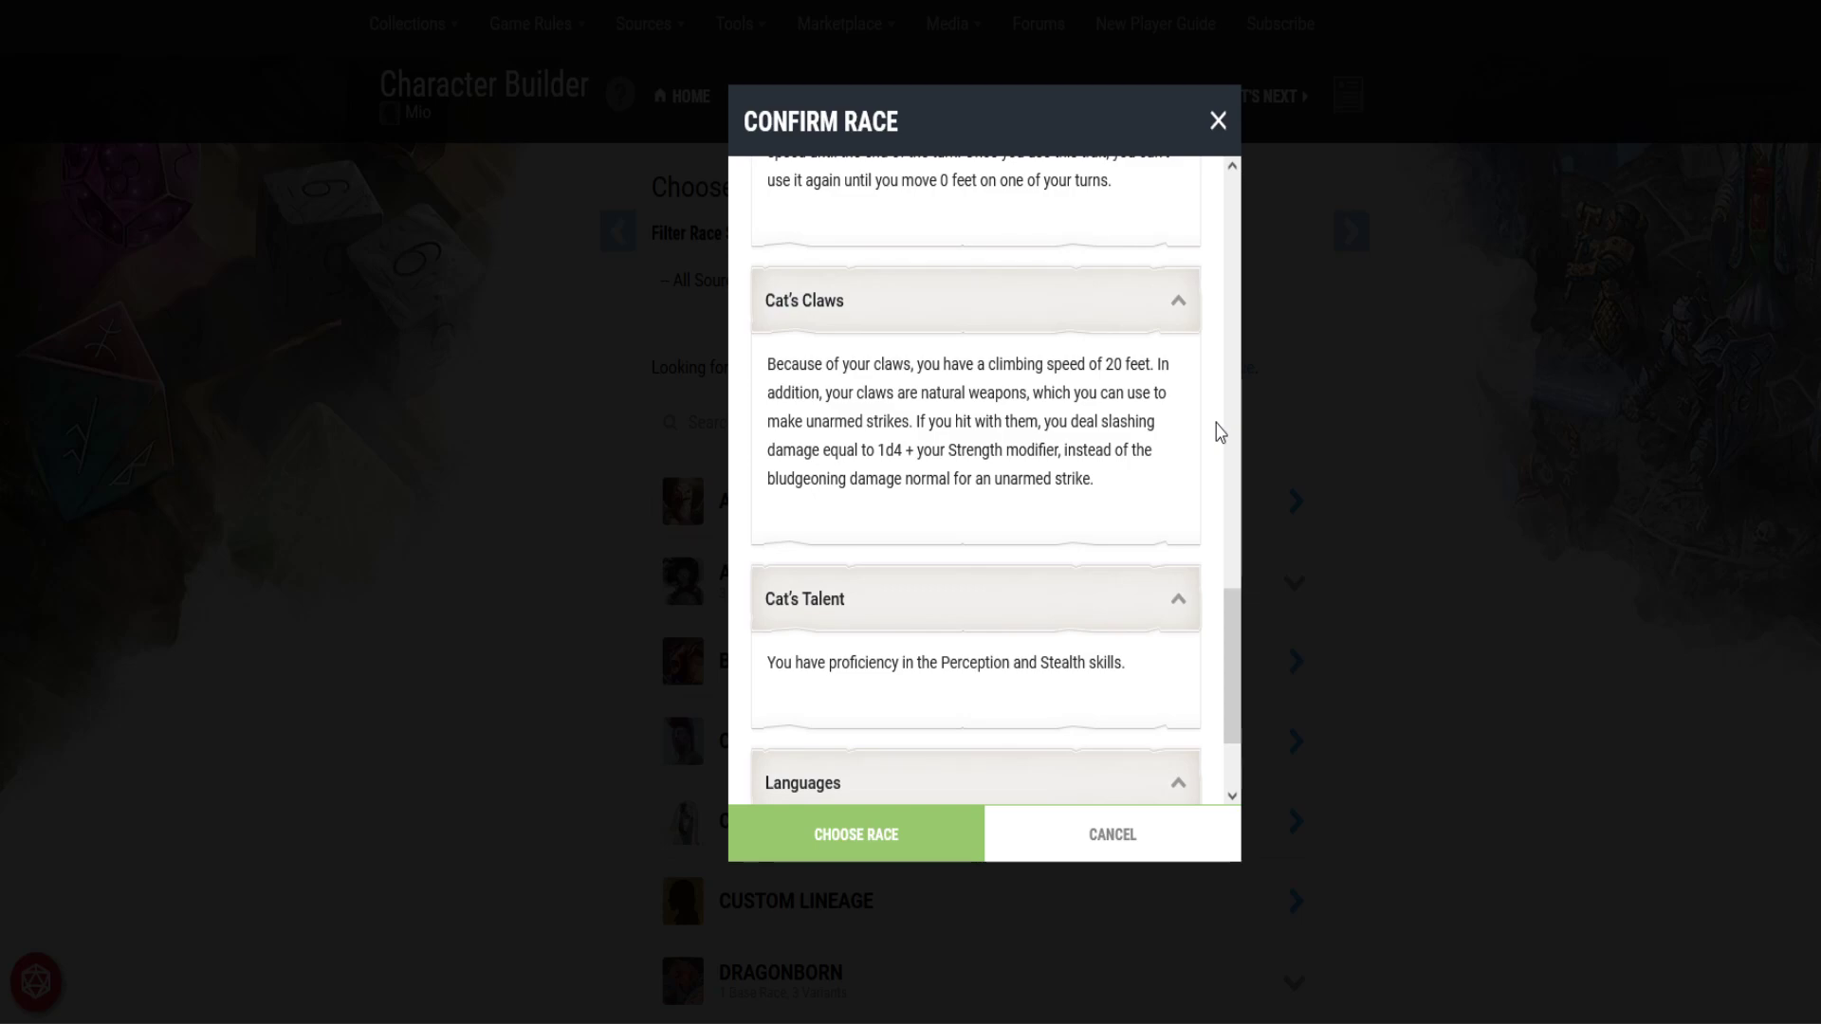
scroll(1220, 432, down, 2)
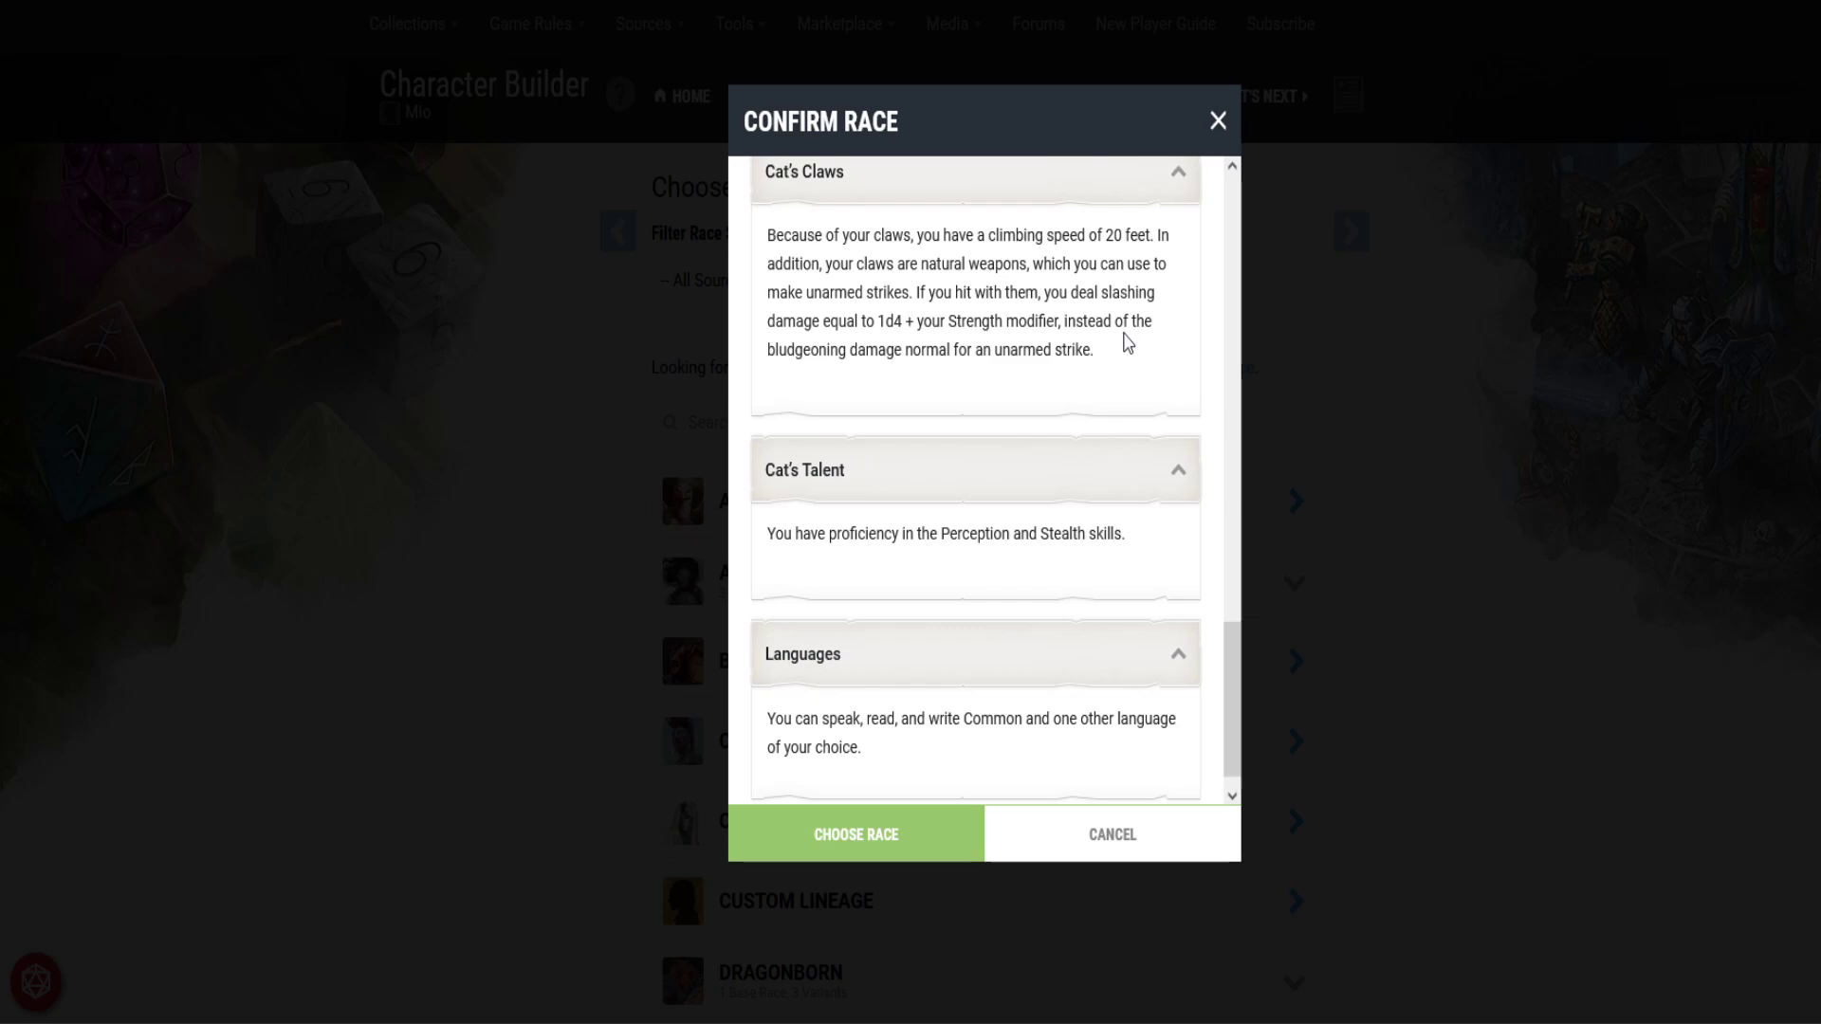
scroll(1127, 368, down, 1)
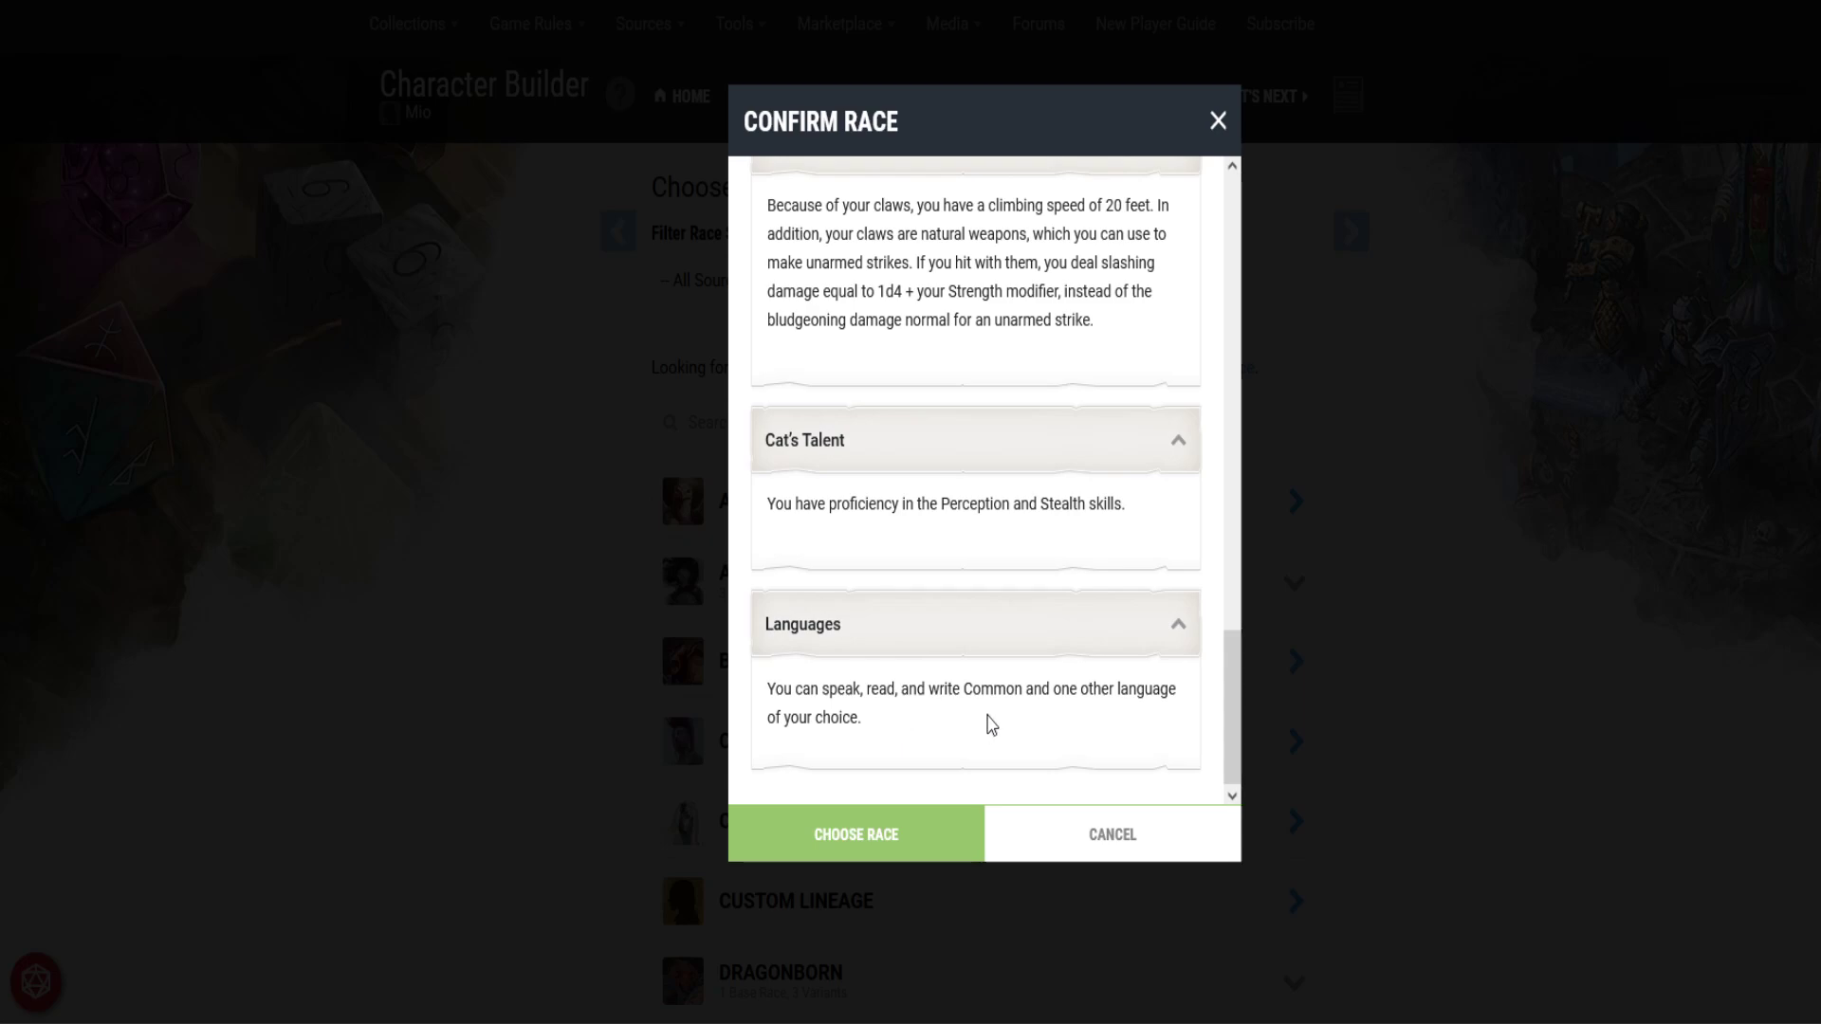
Step: Choose Tabaxi as the character's race and check the details of its Ability Score Increase and Size traits
click(904, 856)
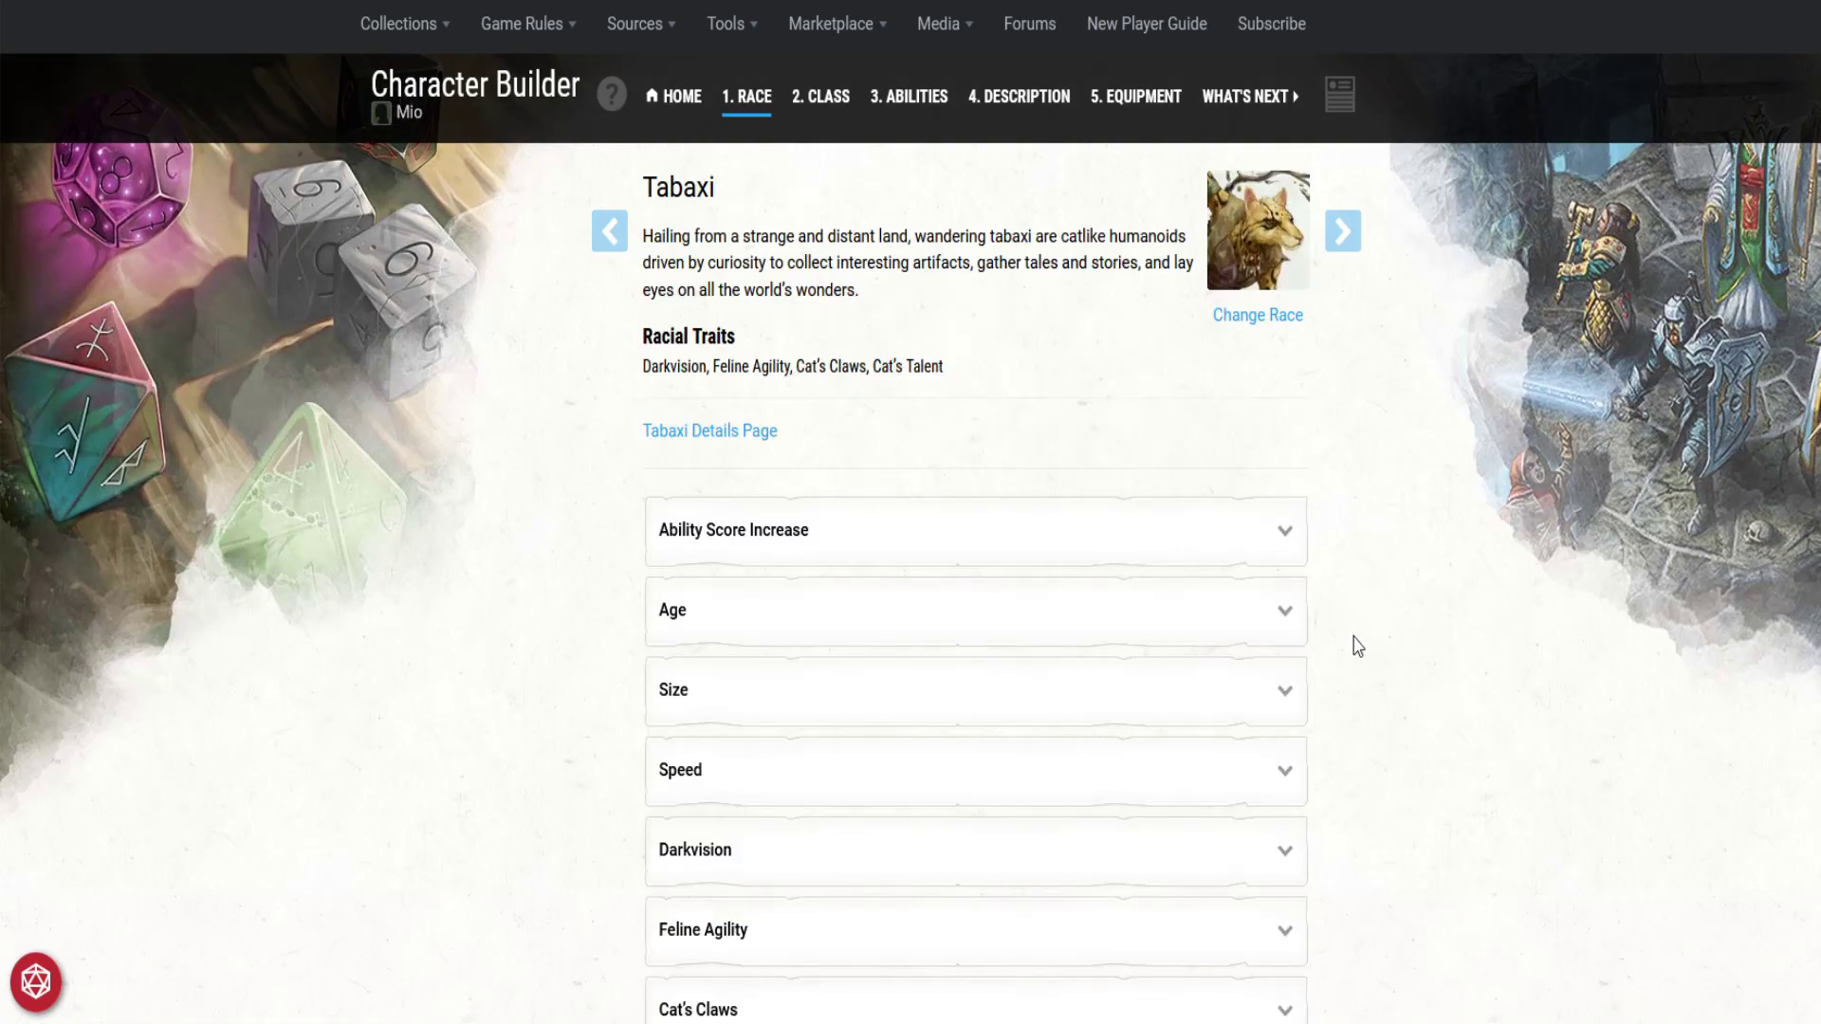
click(1301, 548)
click(1301, 548)
scroll(1345, 630, down, 3)
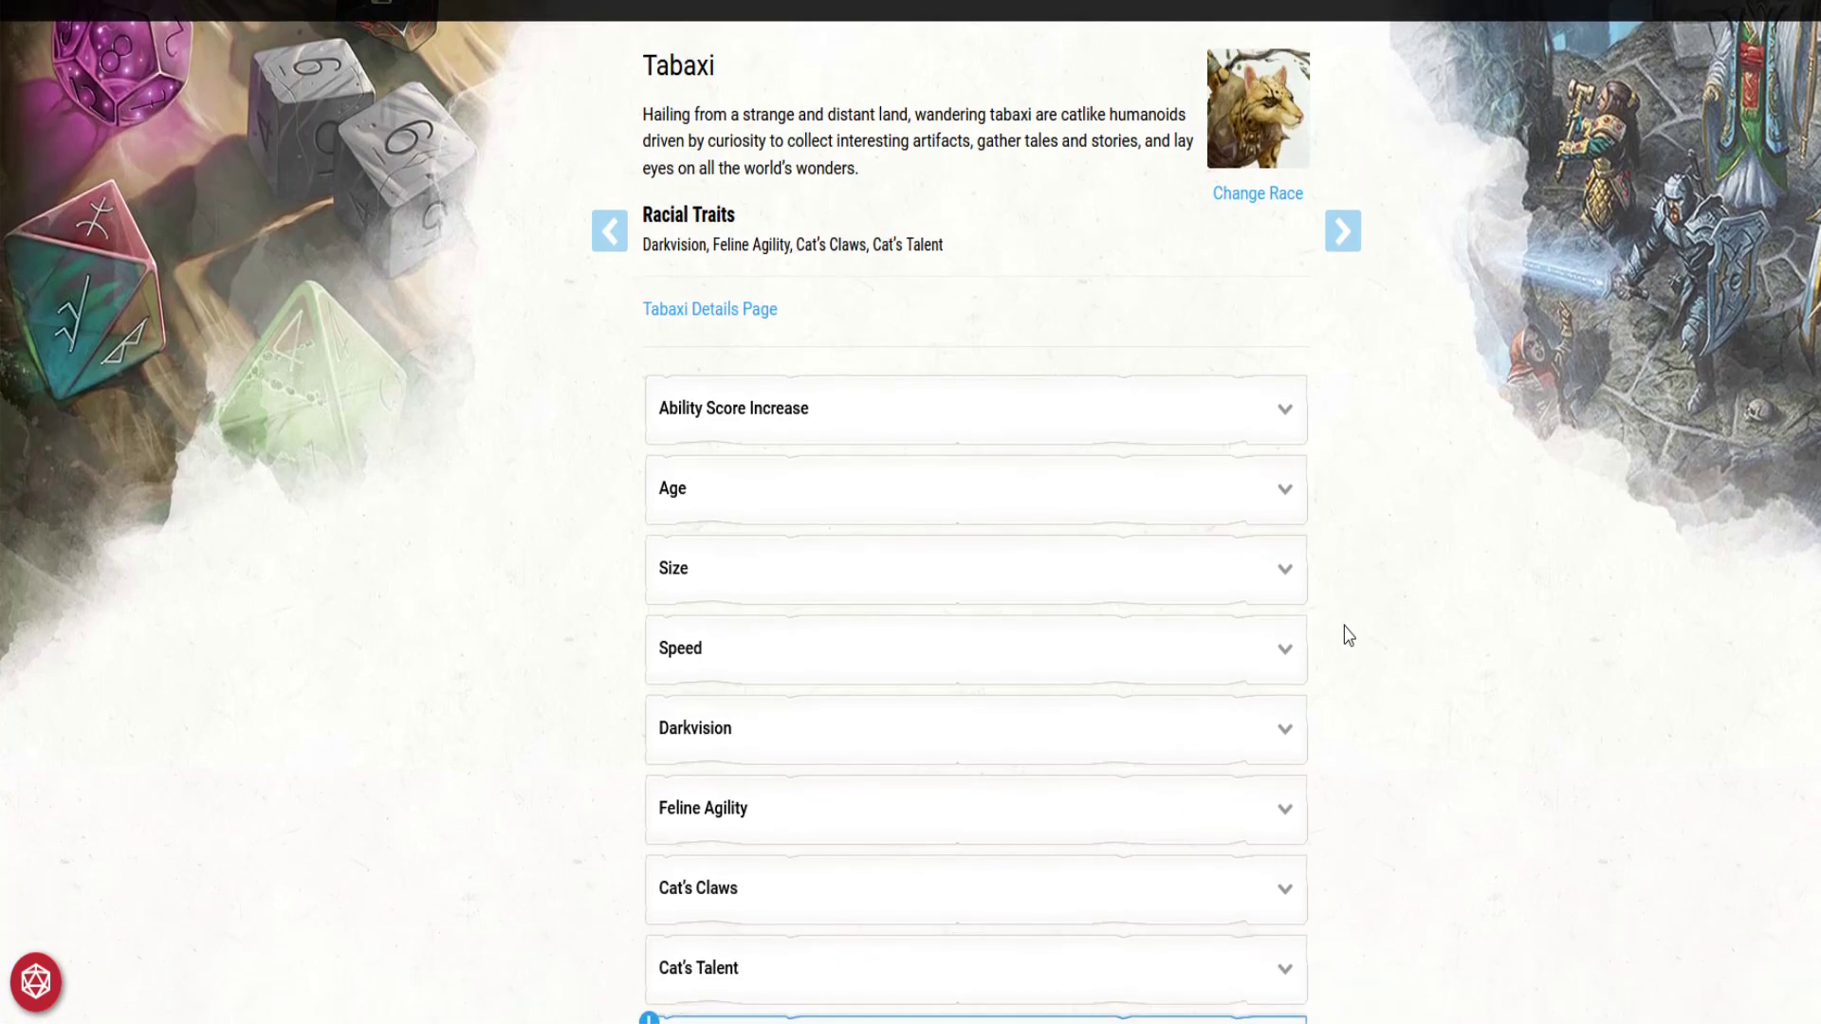
click(1293, 455)
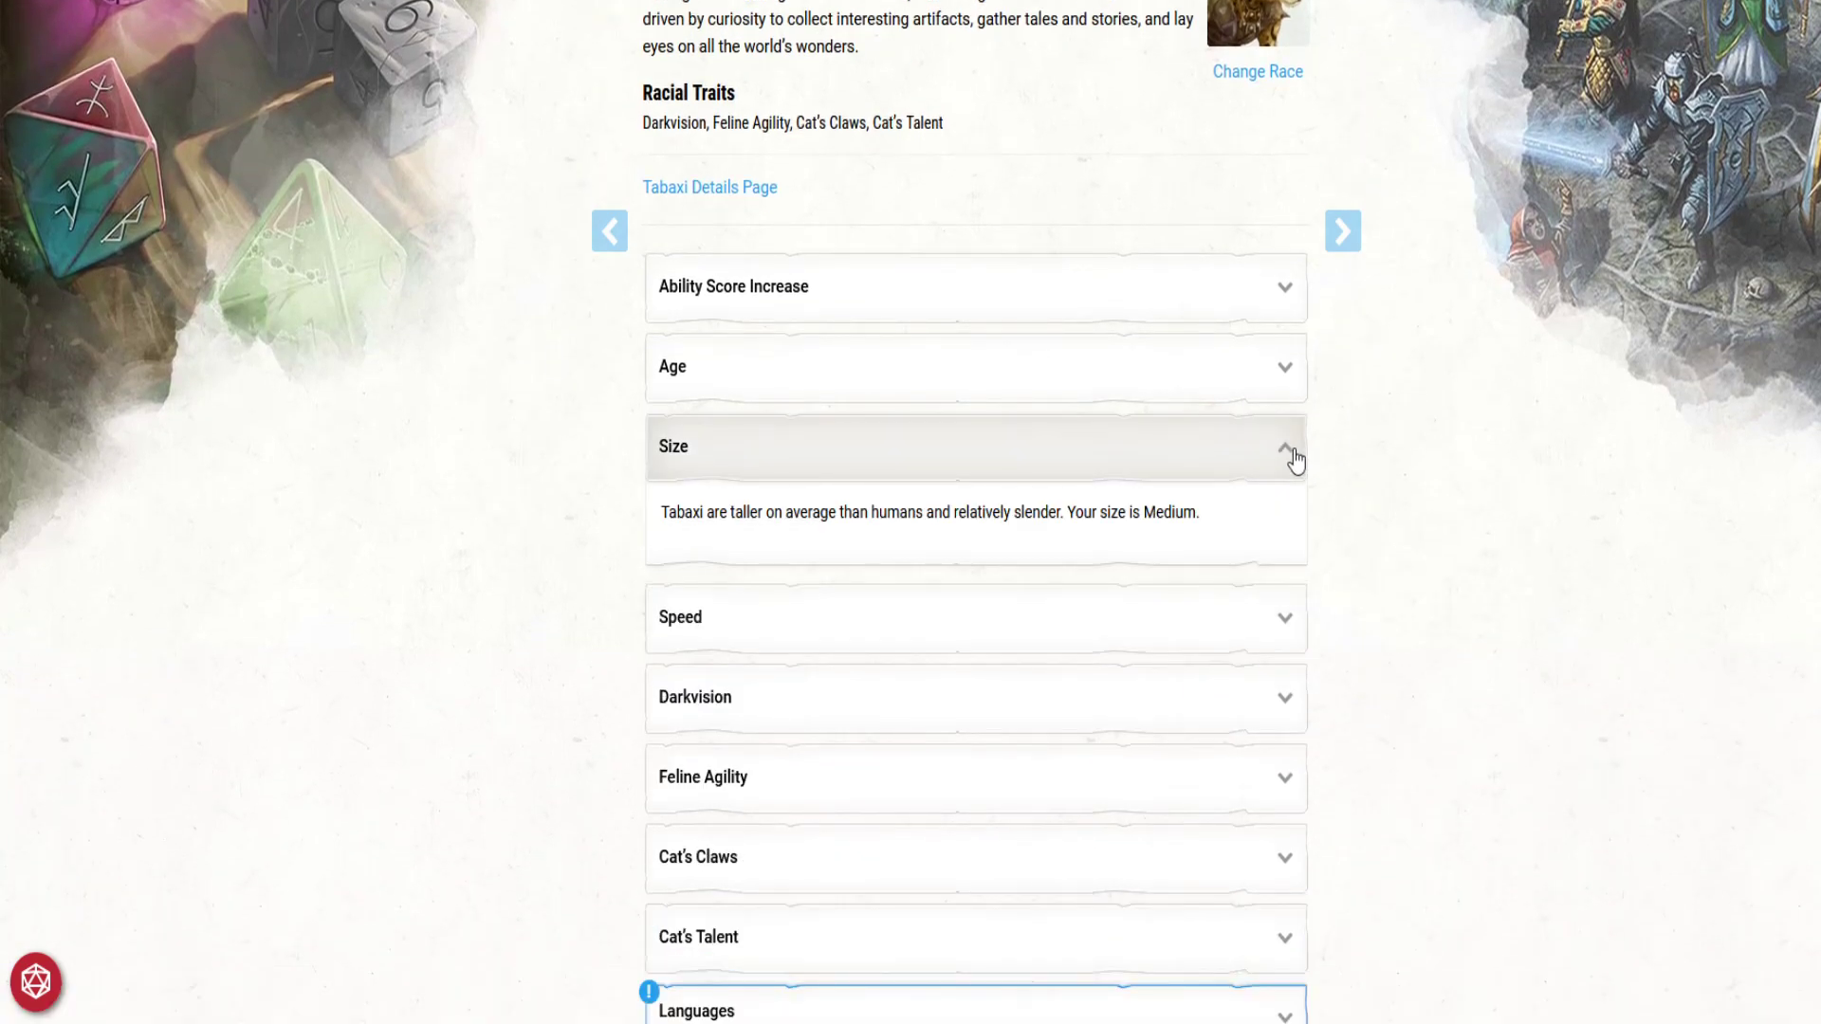
click(1292, 455)
scroll(1379, 610, down, 3)
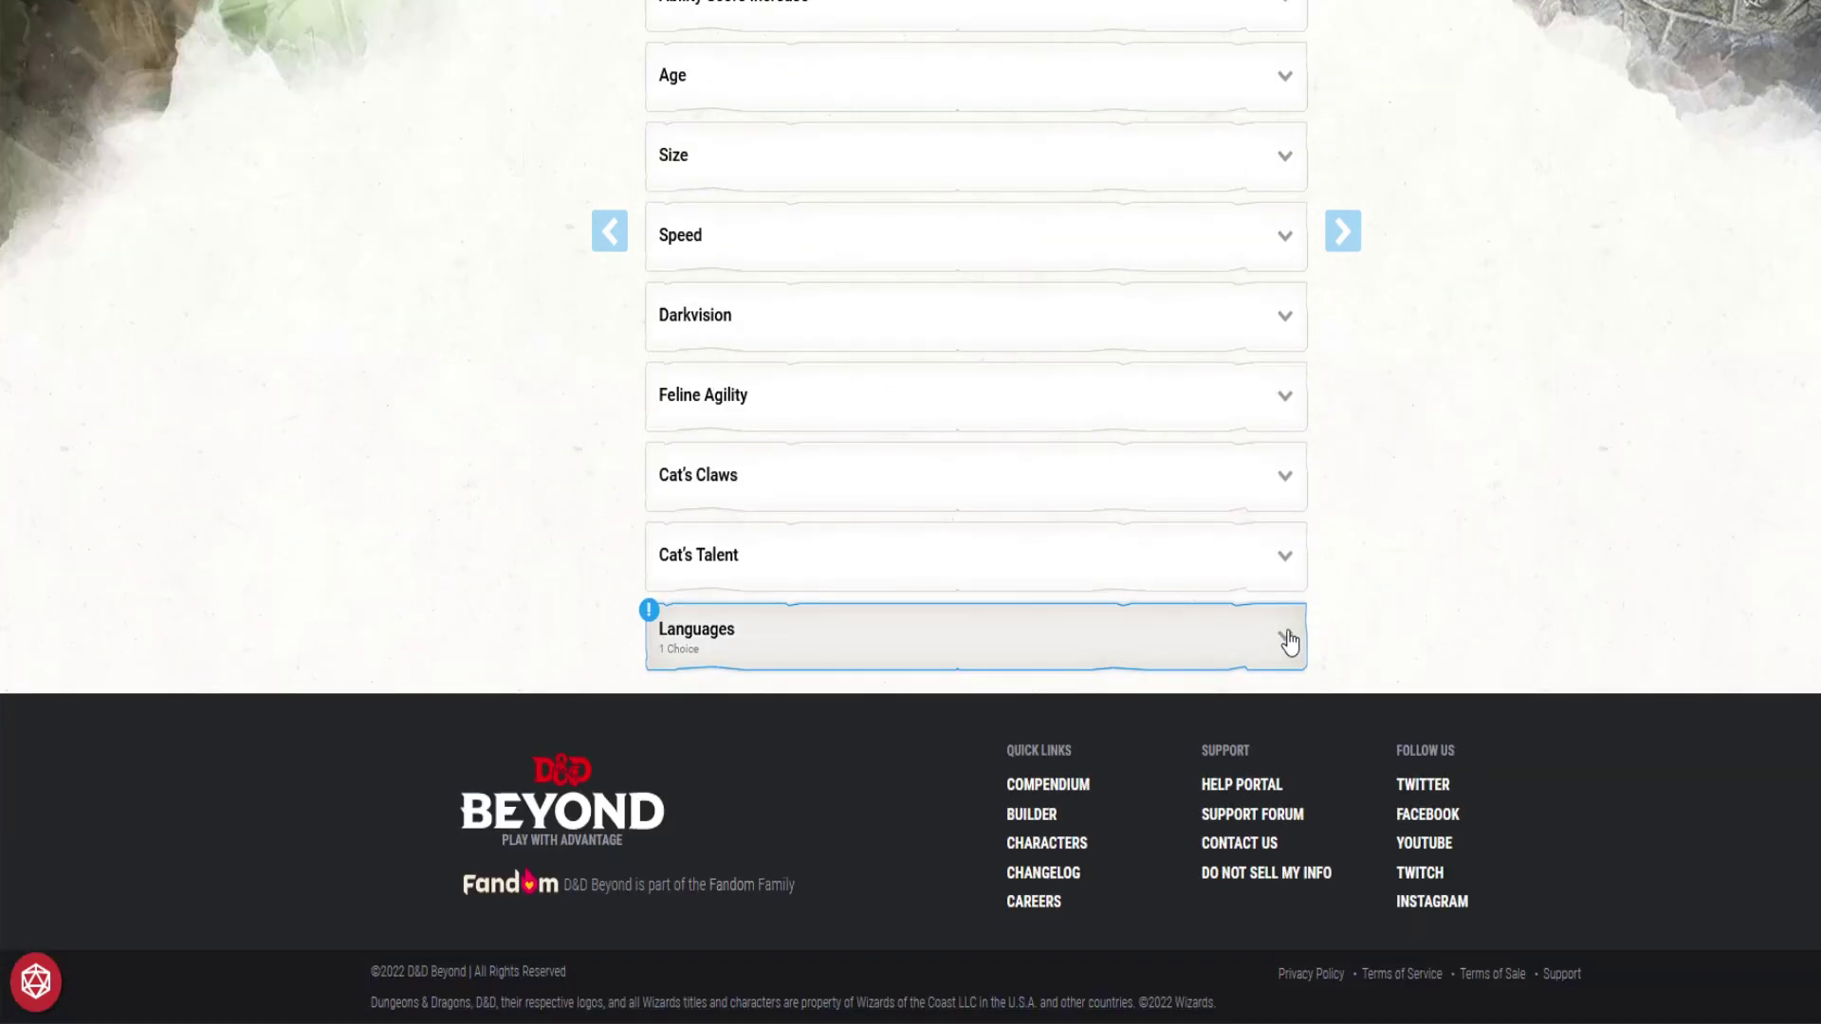
Step: Set the Tabaxi's additional language to Infernal and advance to the builder's class list
click(1287, 638)
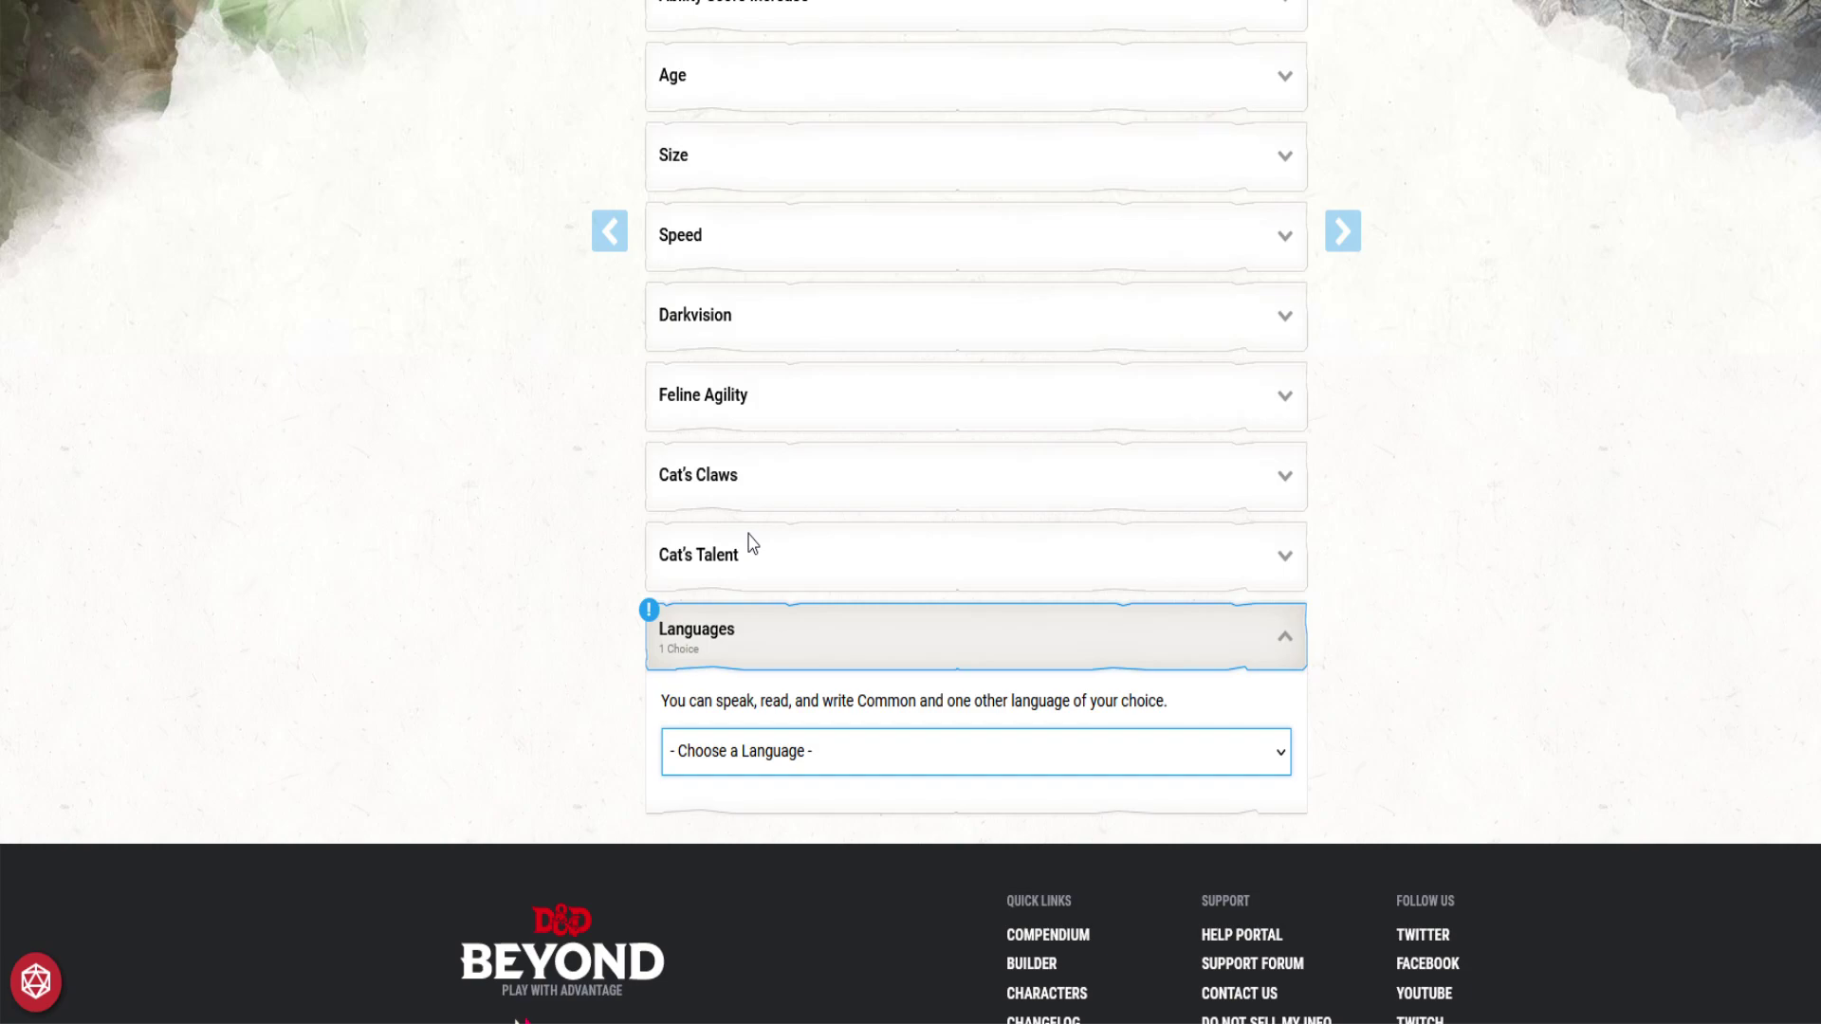
click(752, 543)
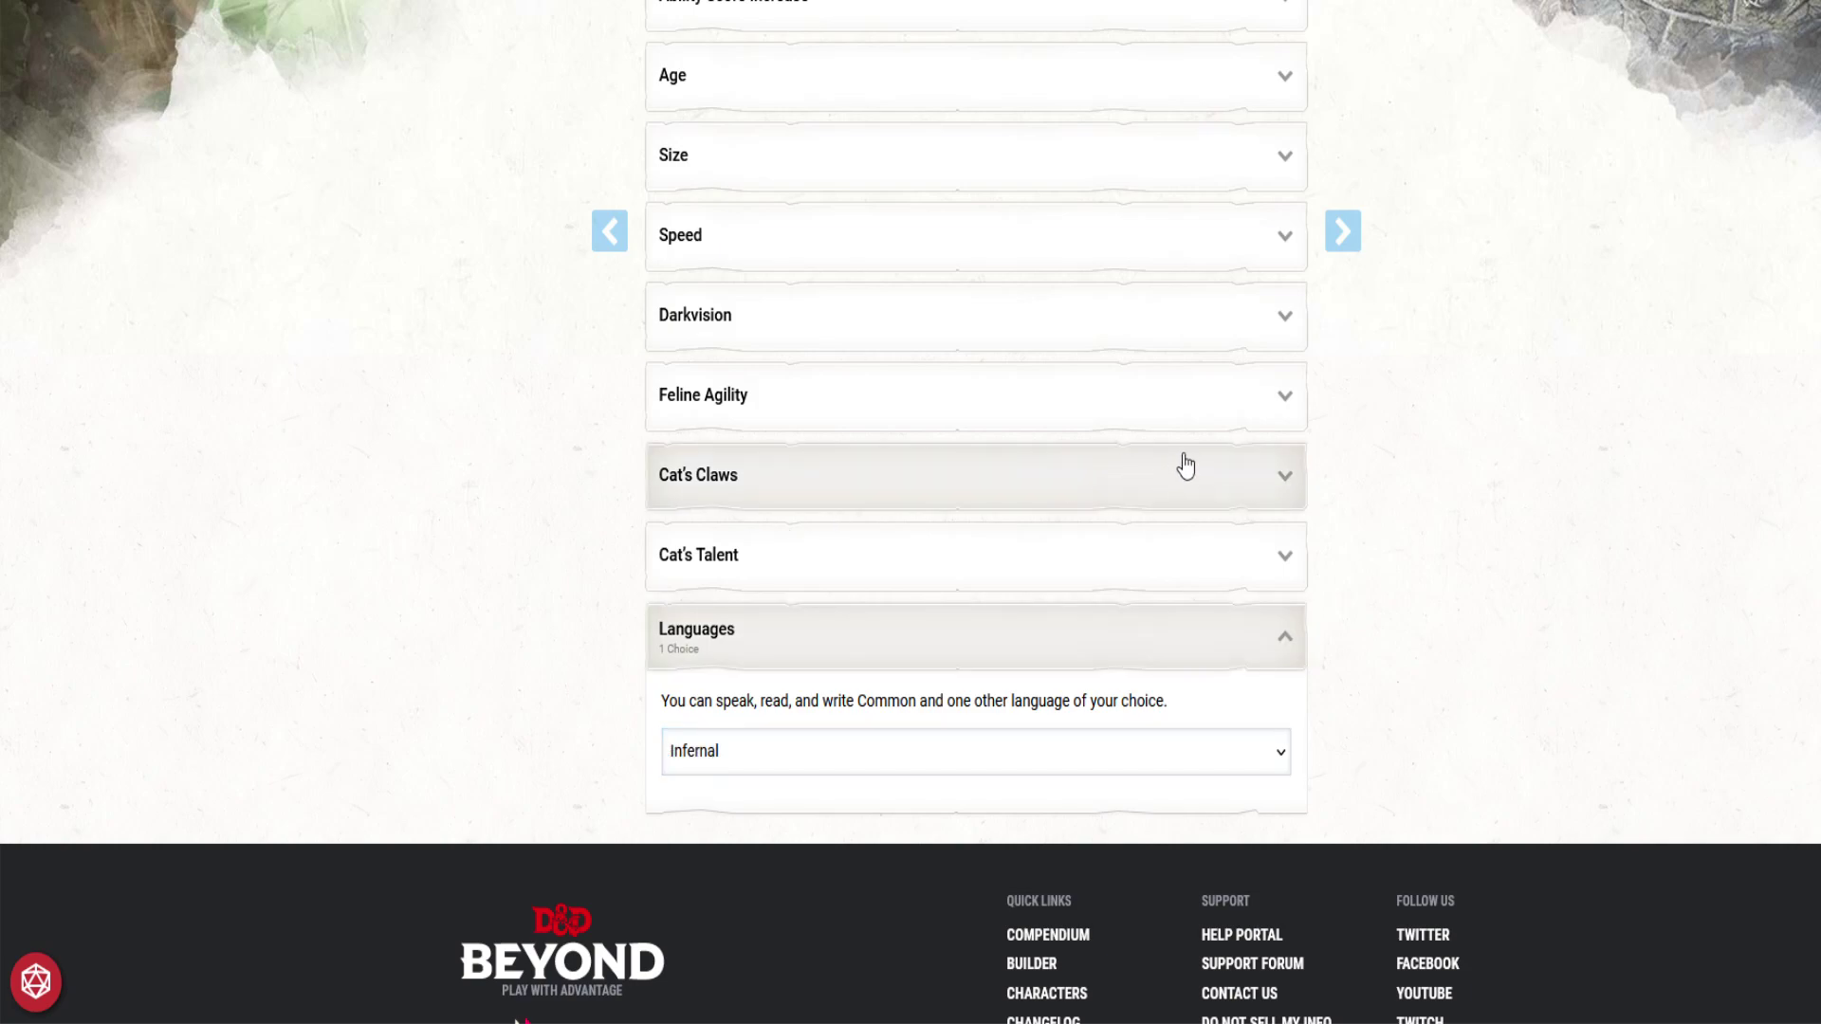
click(1344, 233)
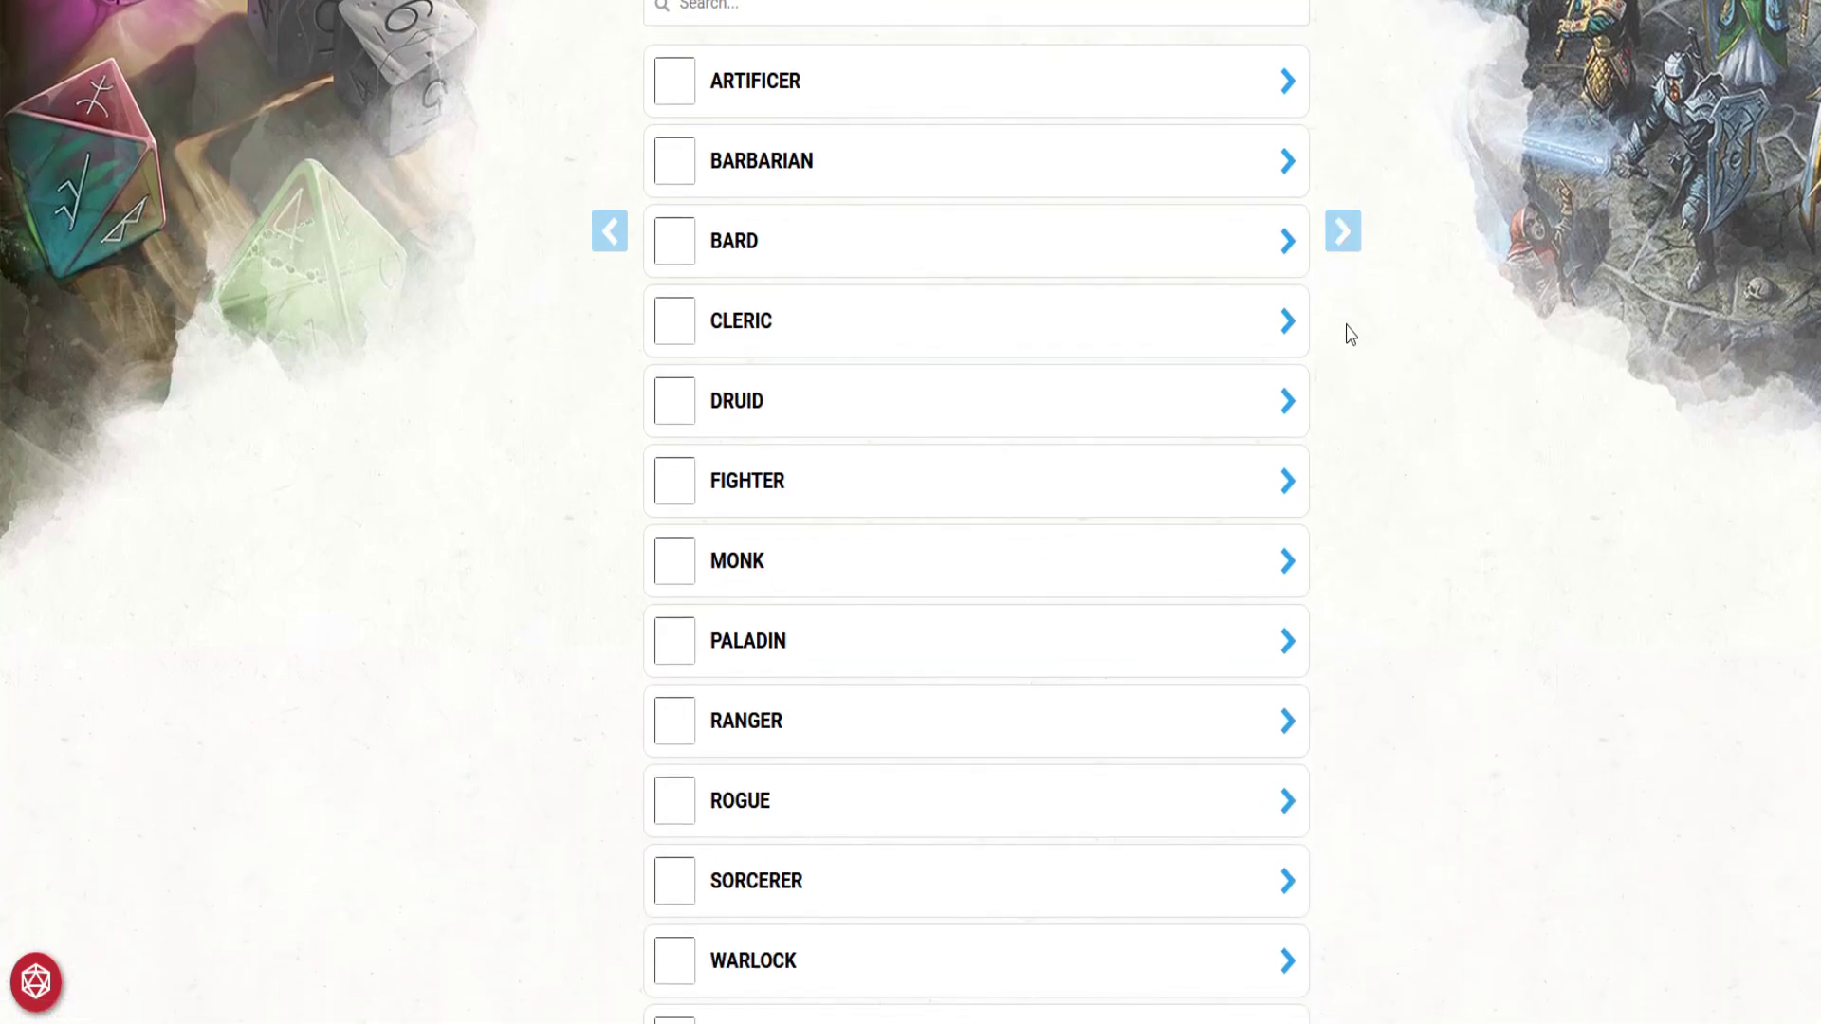
scroll(1347, 334, down, 2)
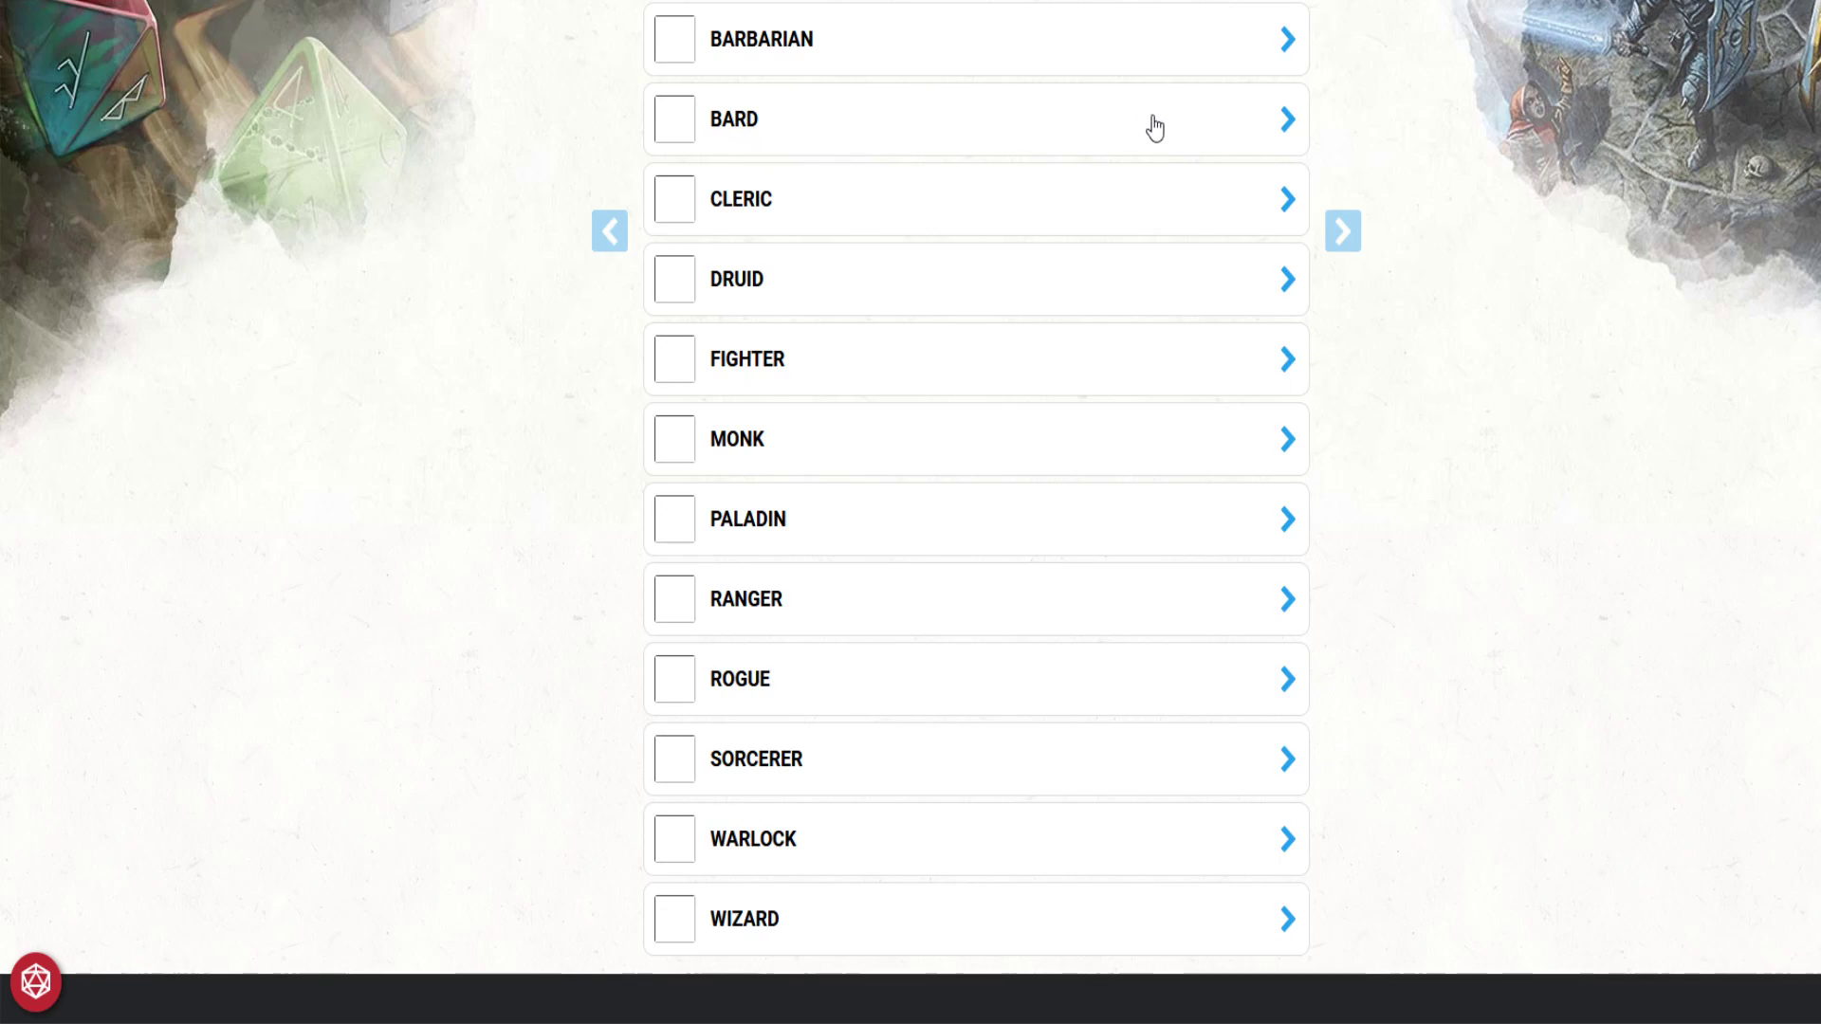
Step: Add Rogue as the character's class and expand its Proficiencies feature to show the skill choices
click(697, 690)
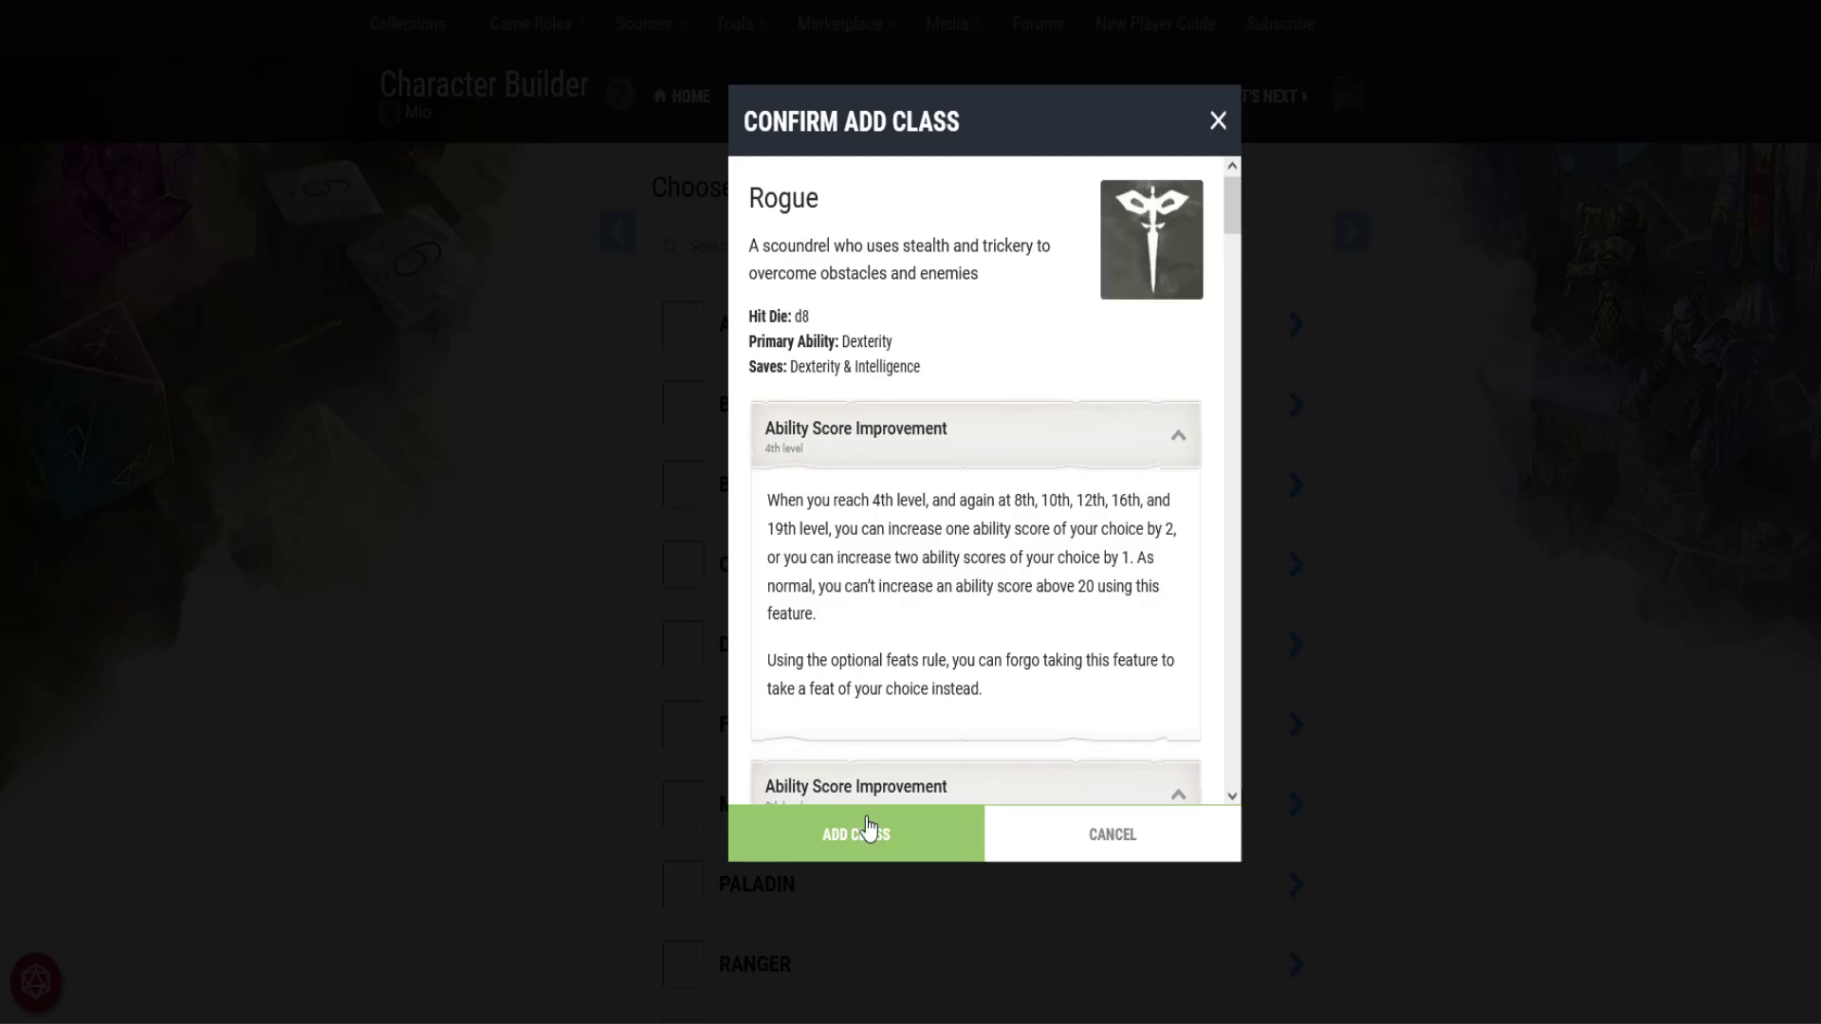
click(880, 853)
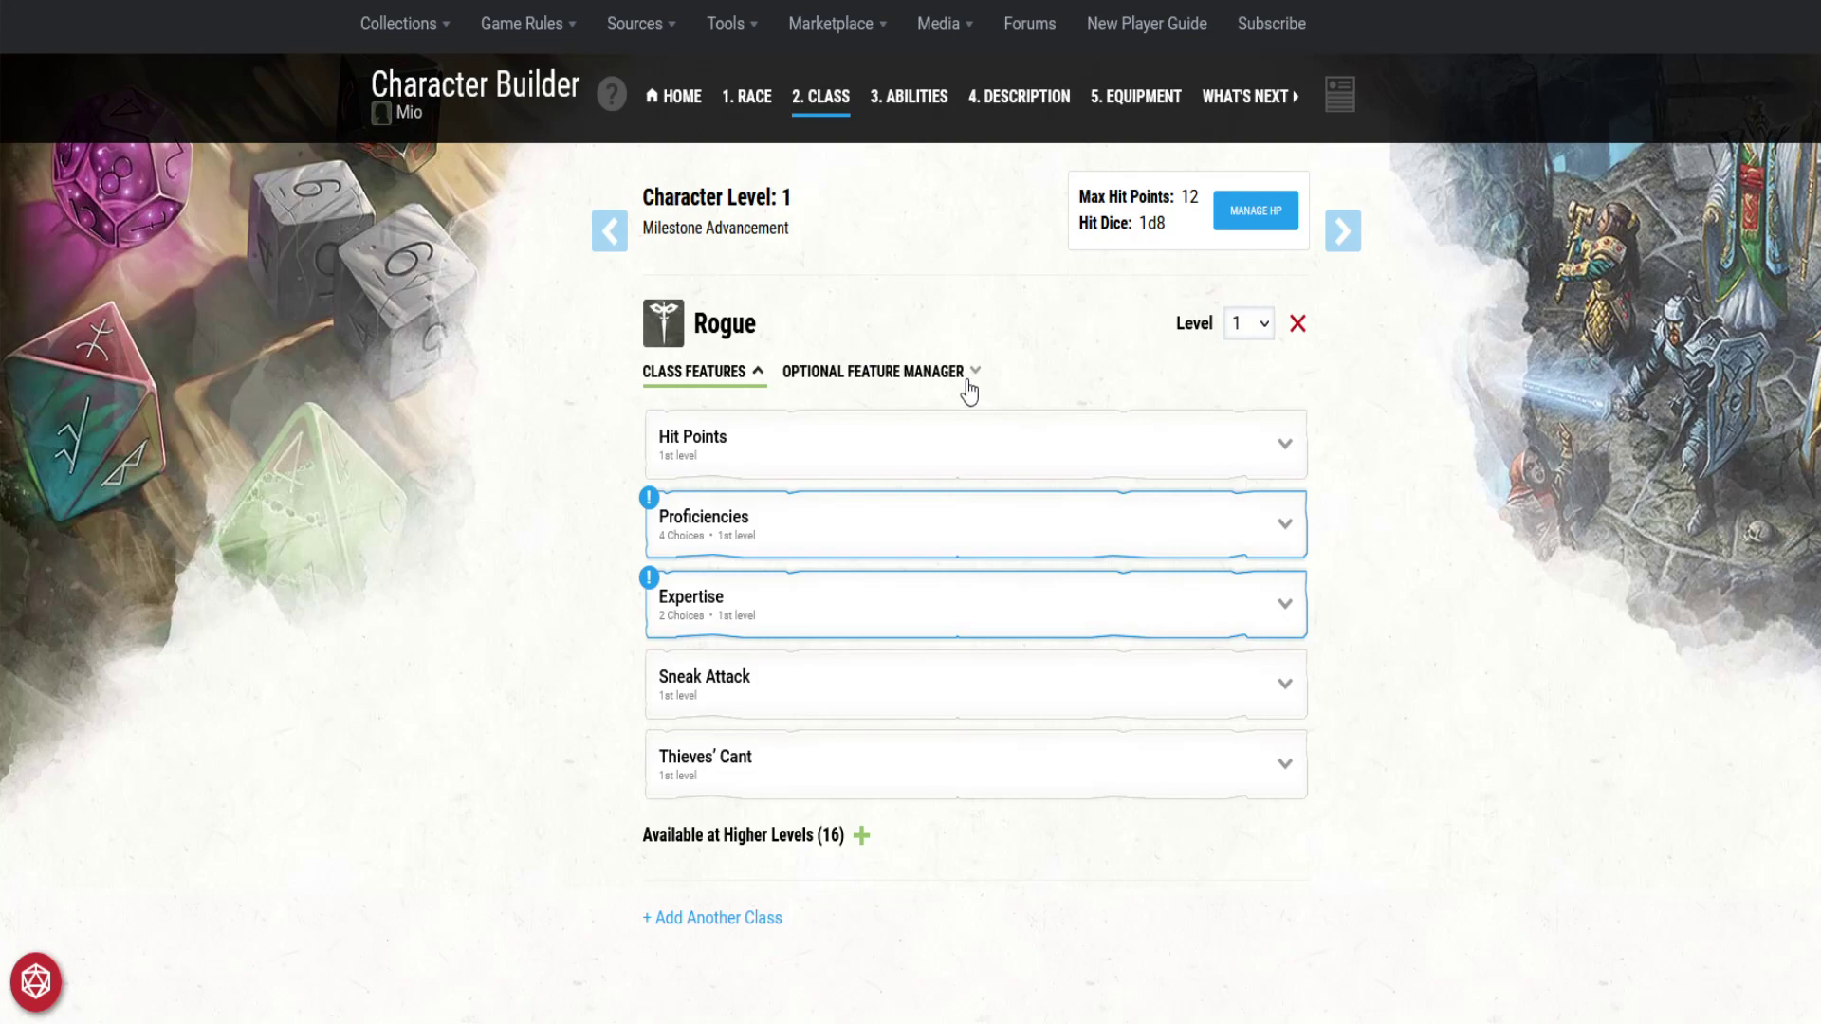
click(1293, 542)
scroll(853, 726, down, 2)
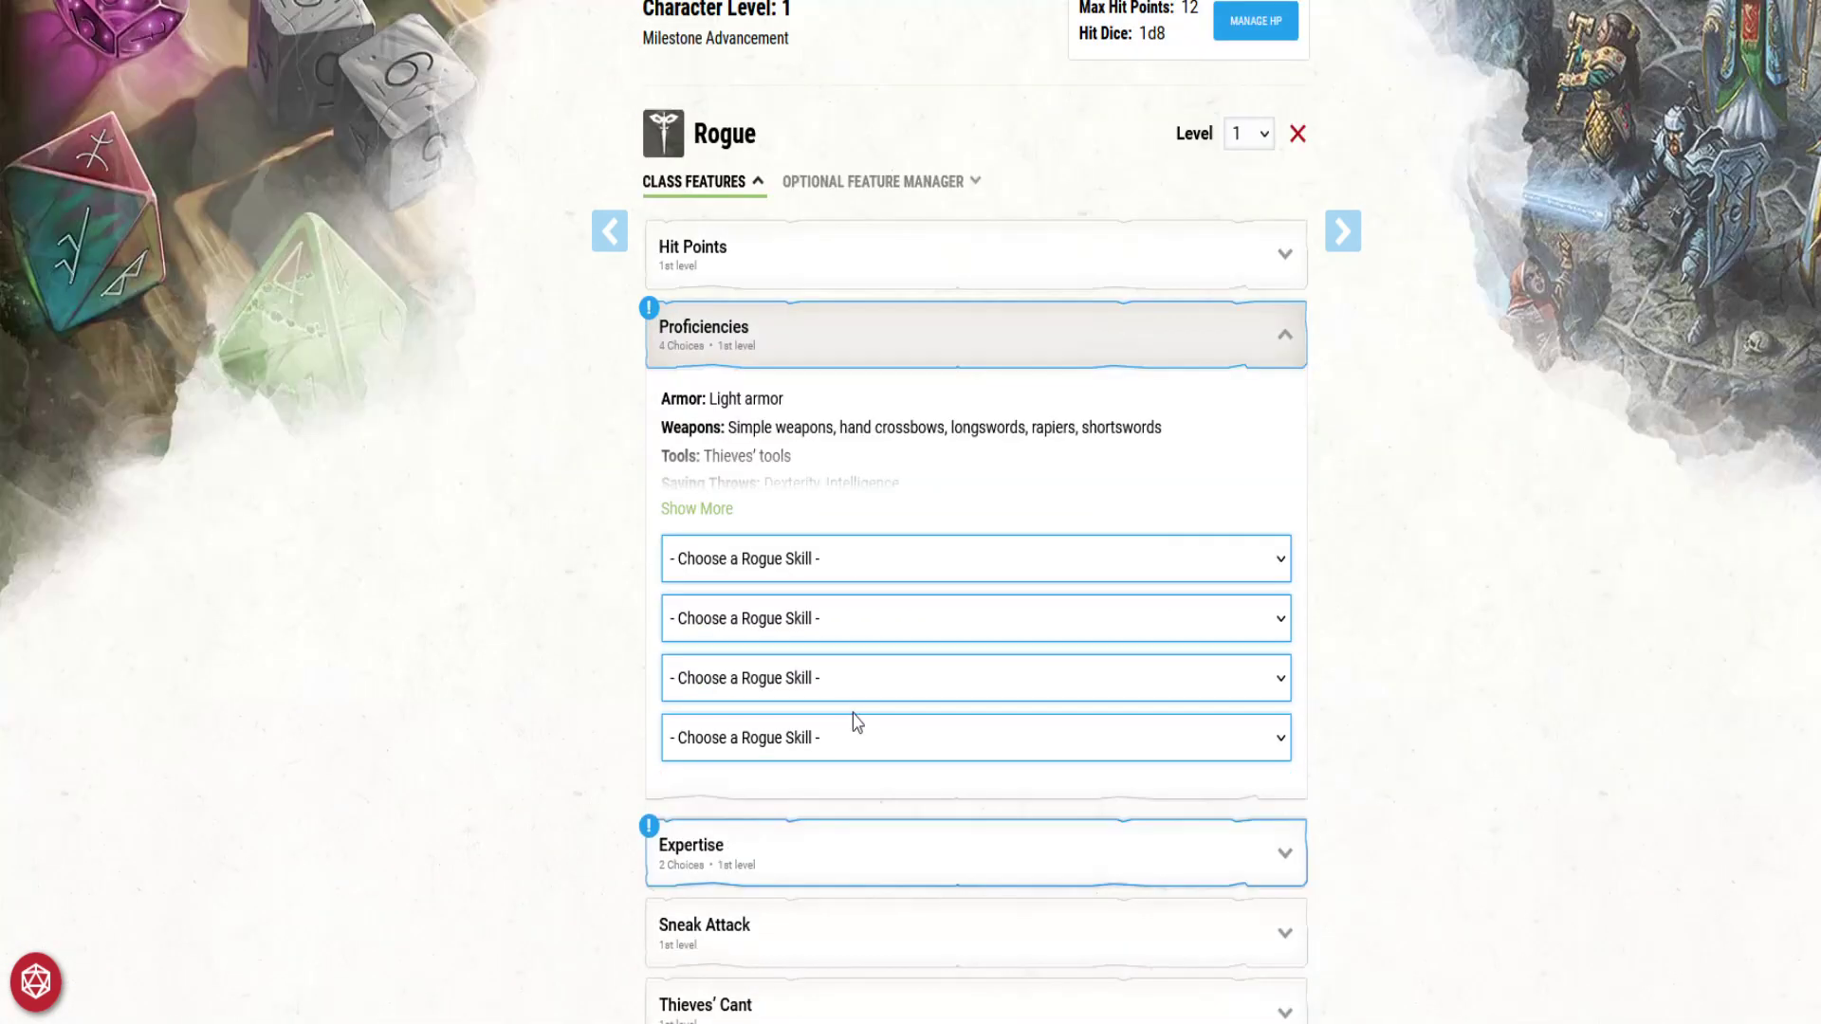
scroll(853, 664, down, 1)
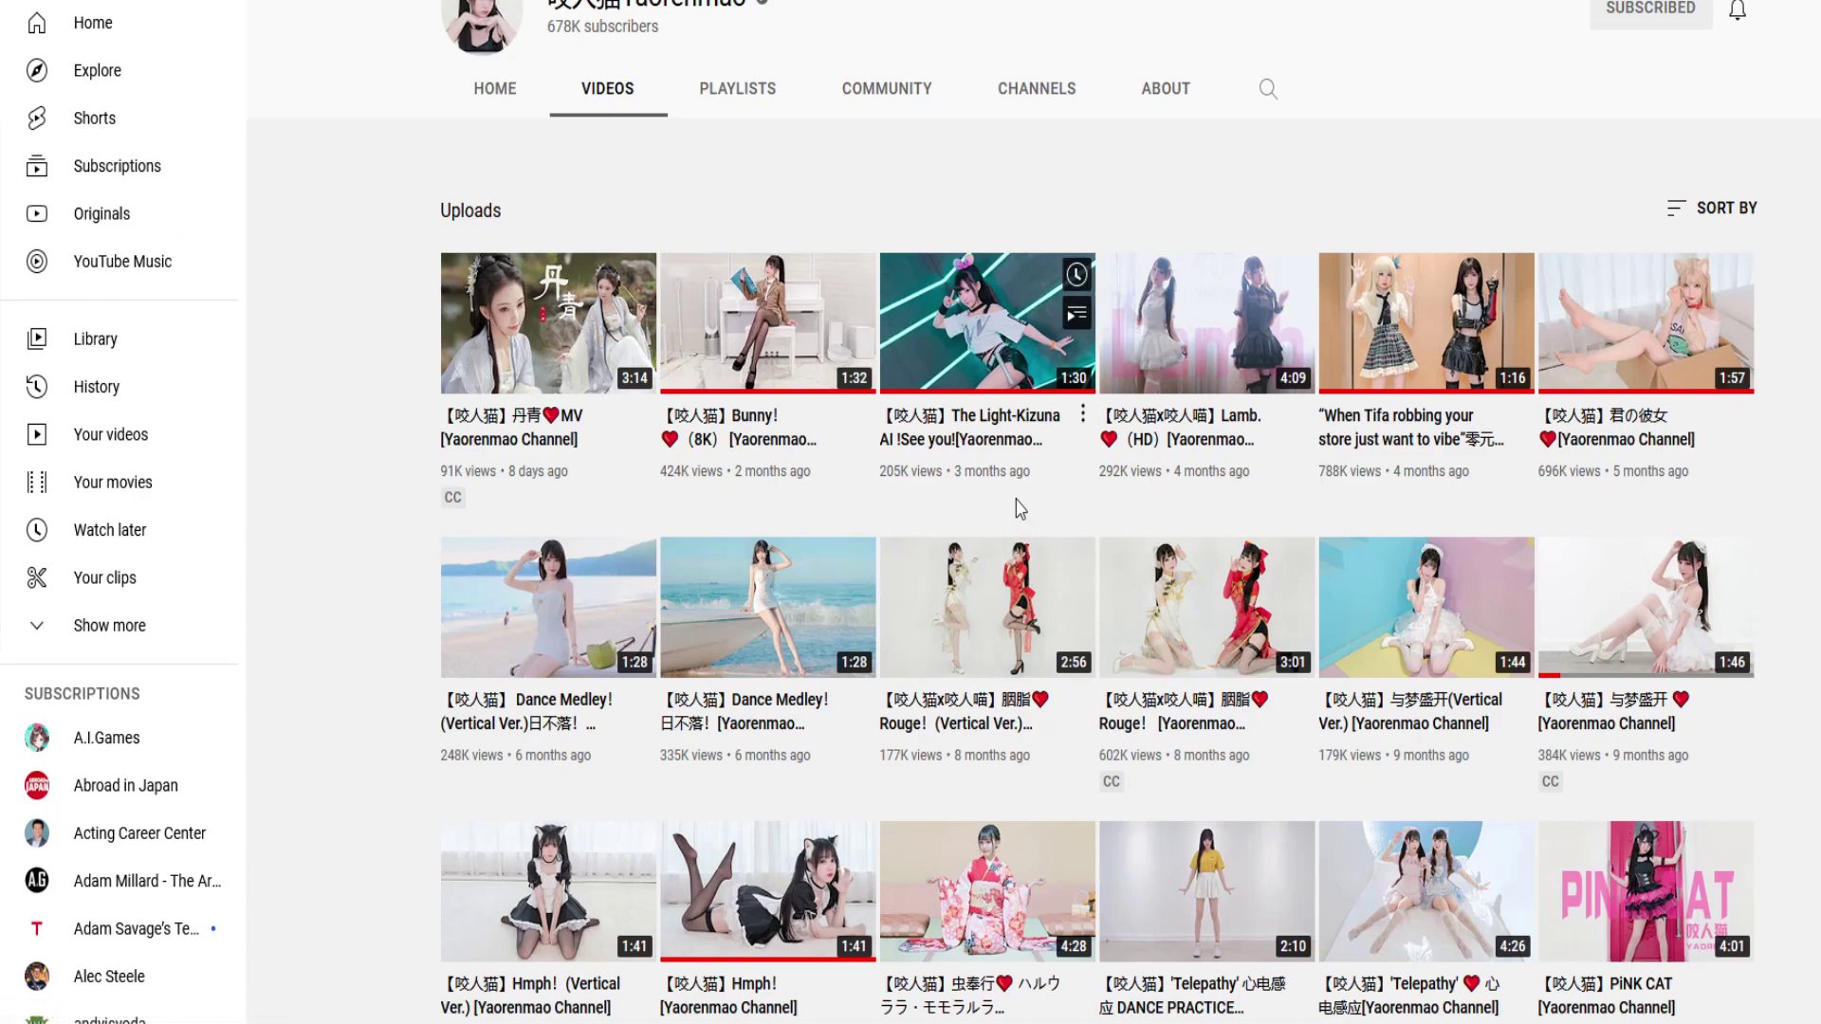
scroll(1017, 509, up, 1)
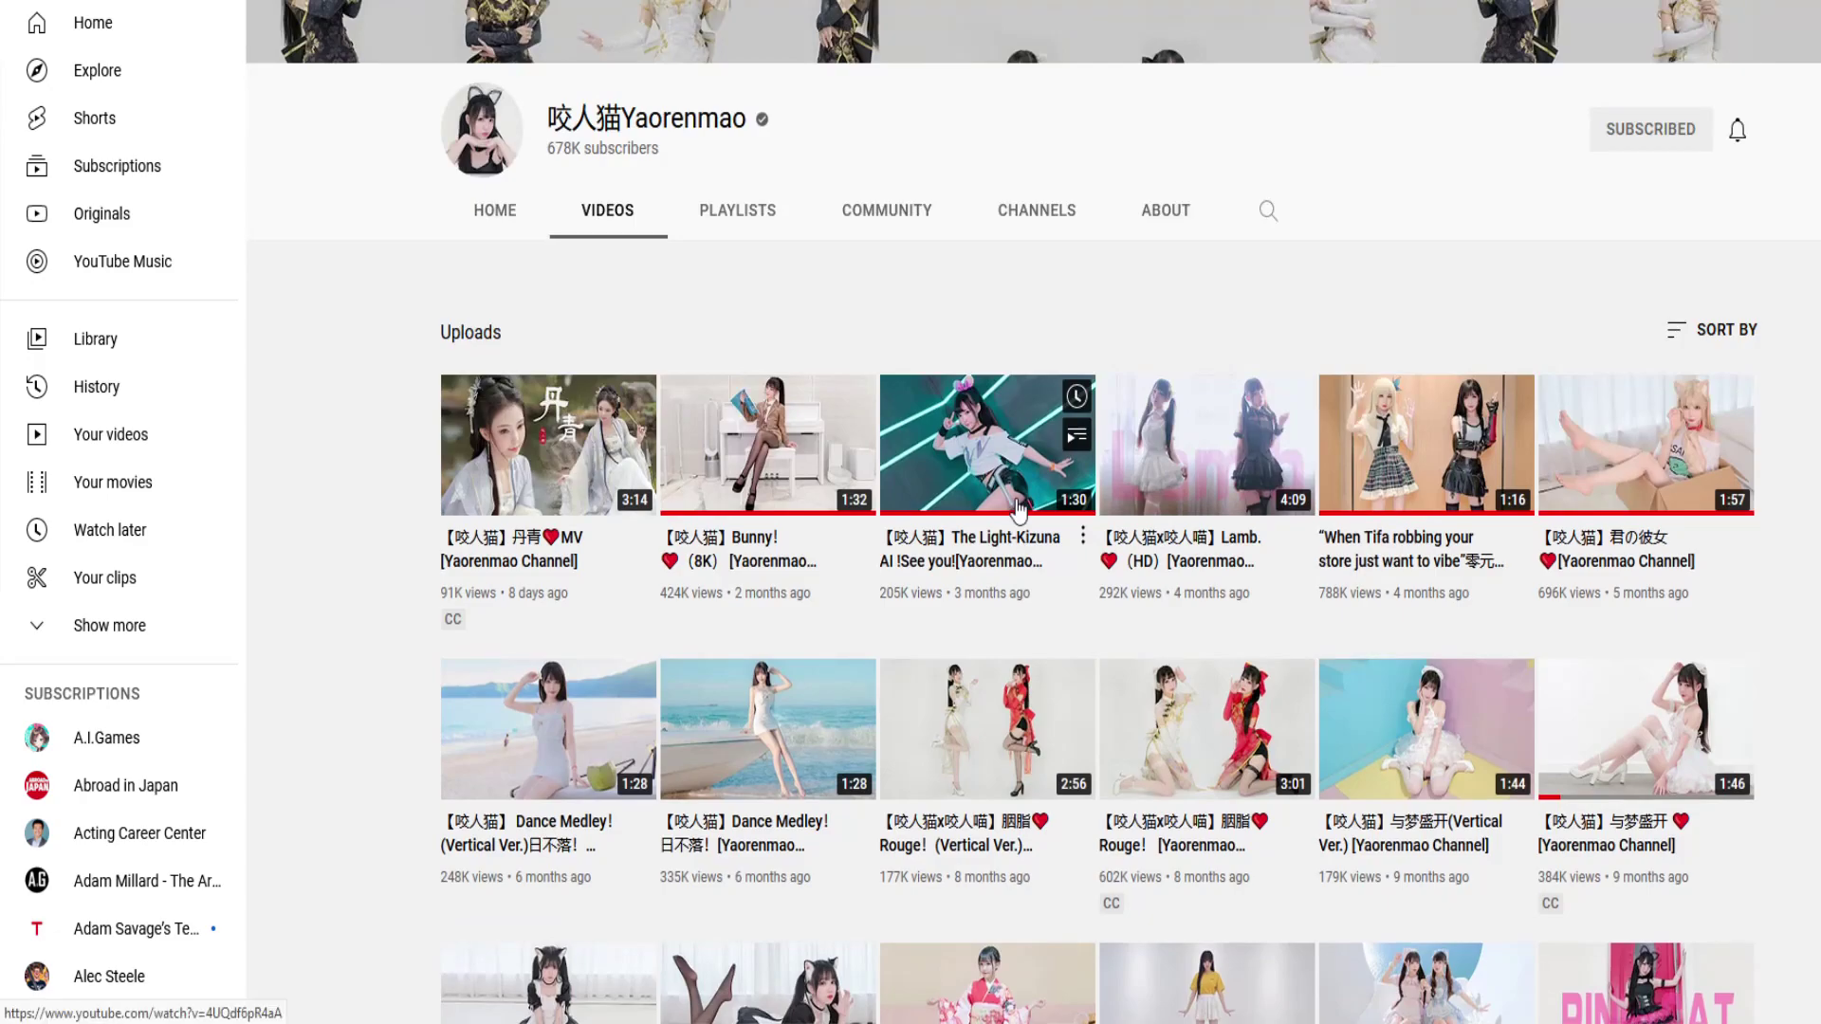
scroll(1017, 509, up, 2)
scroll(1017, 509, down, 5)
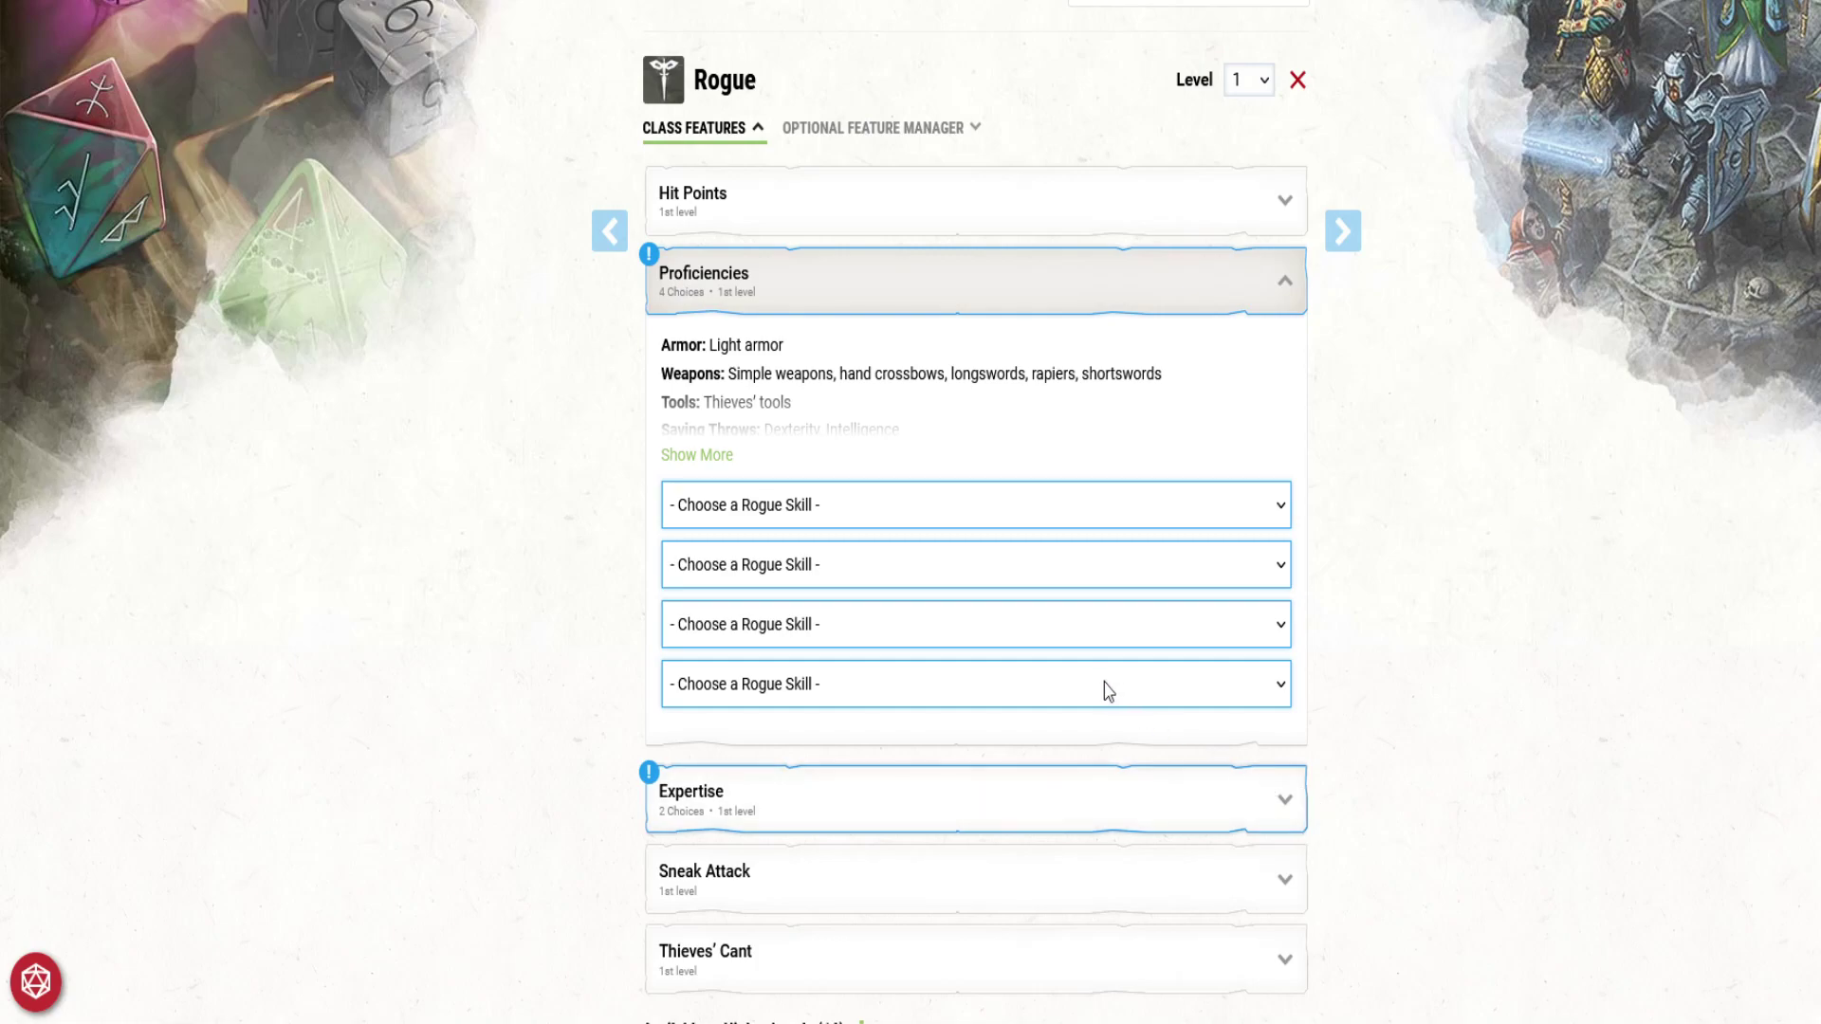
Step: Choose Performance, Sleight of Hand, Persuasion and Deception as the four Rogue skill proficiencies
click(821, 764)
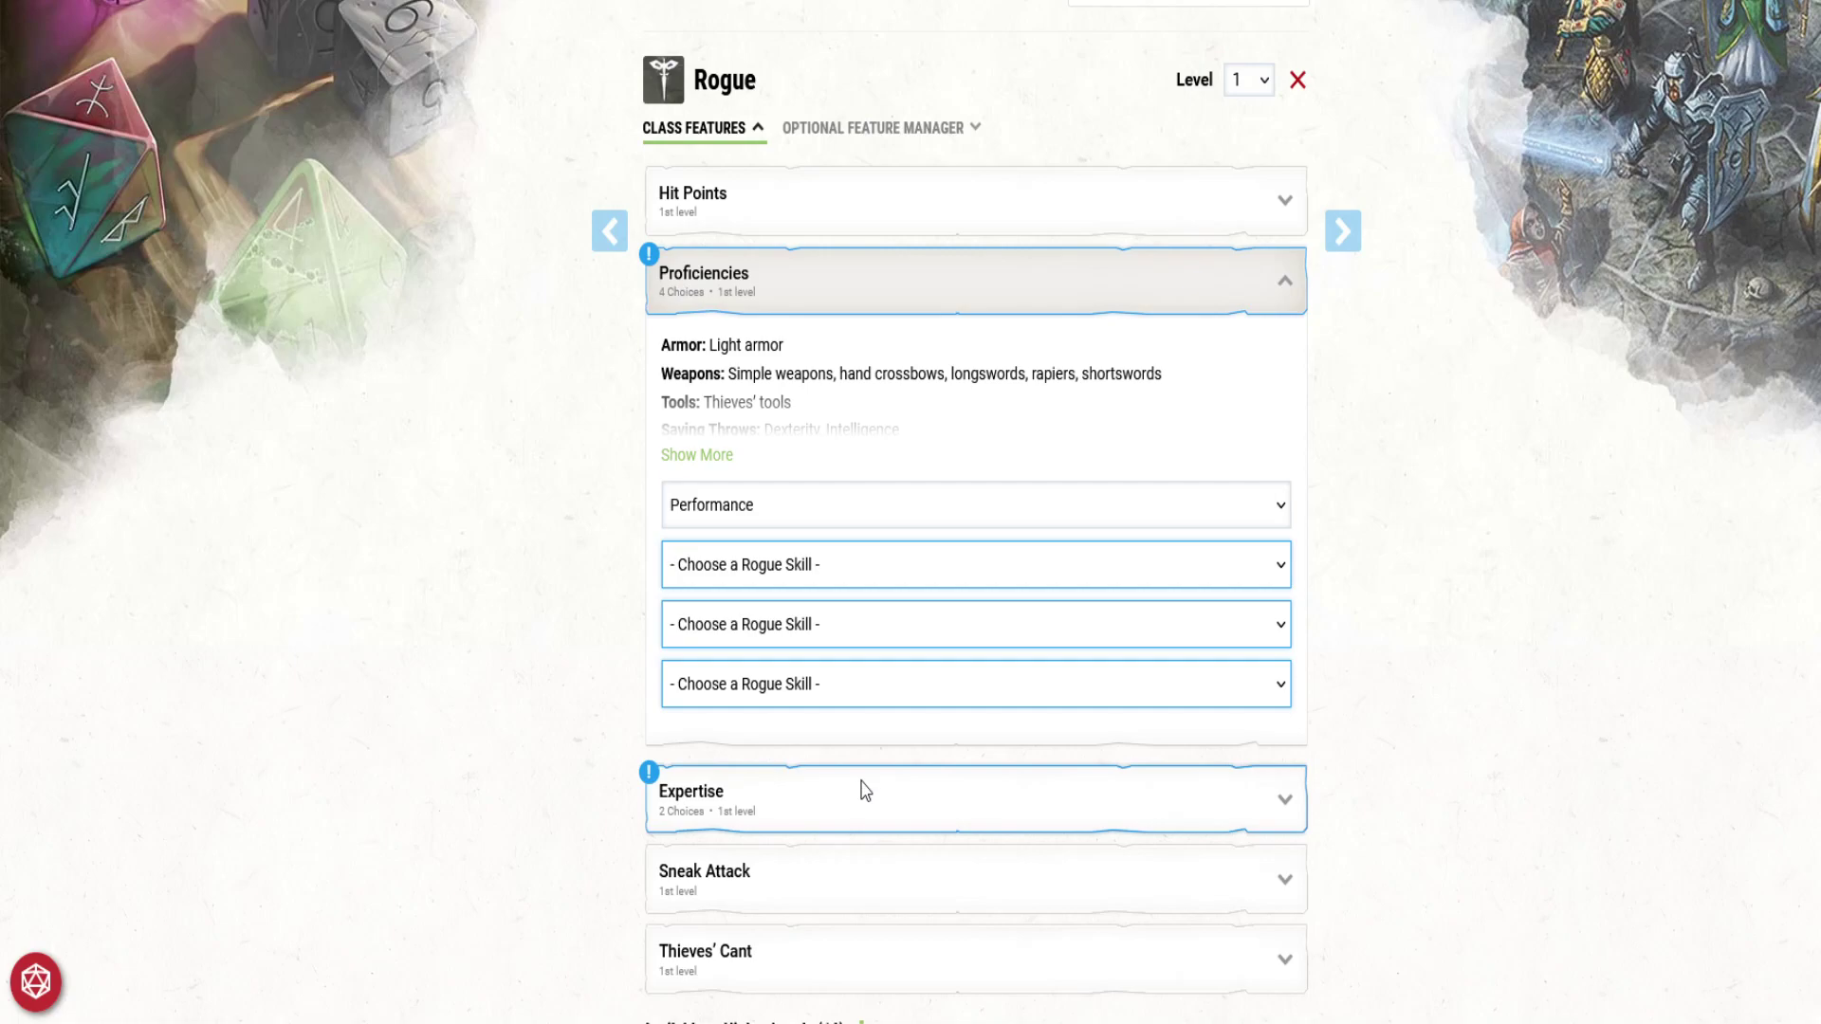
click(834, 866)
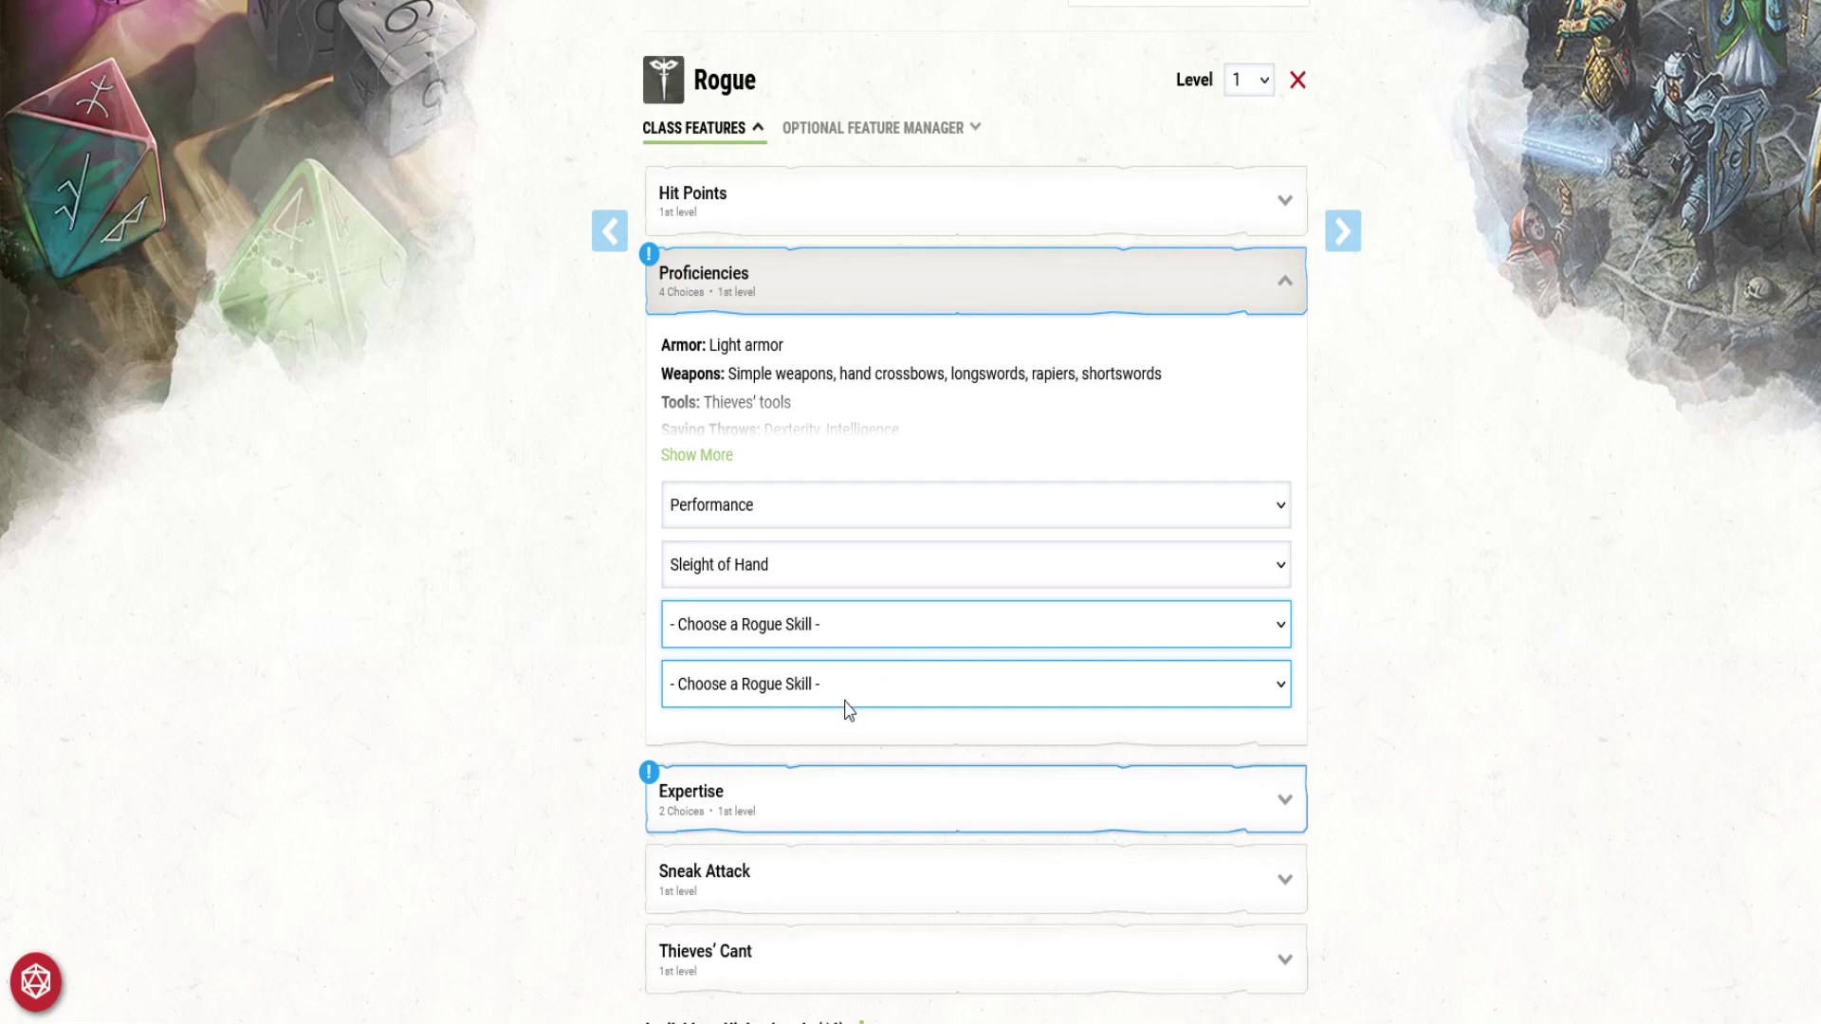
click(743, 902)
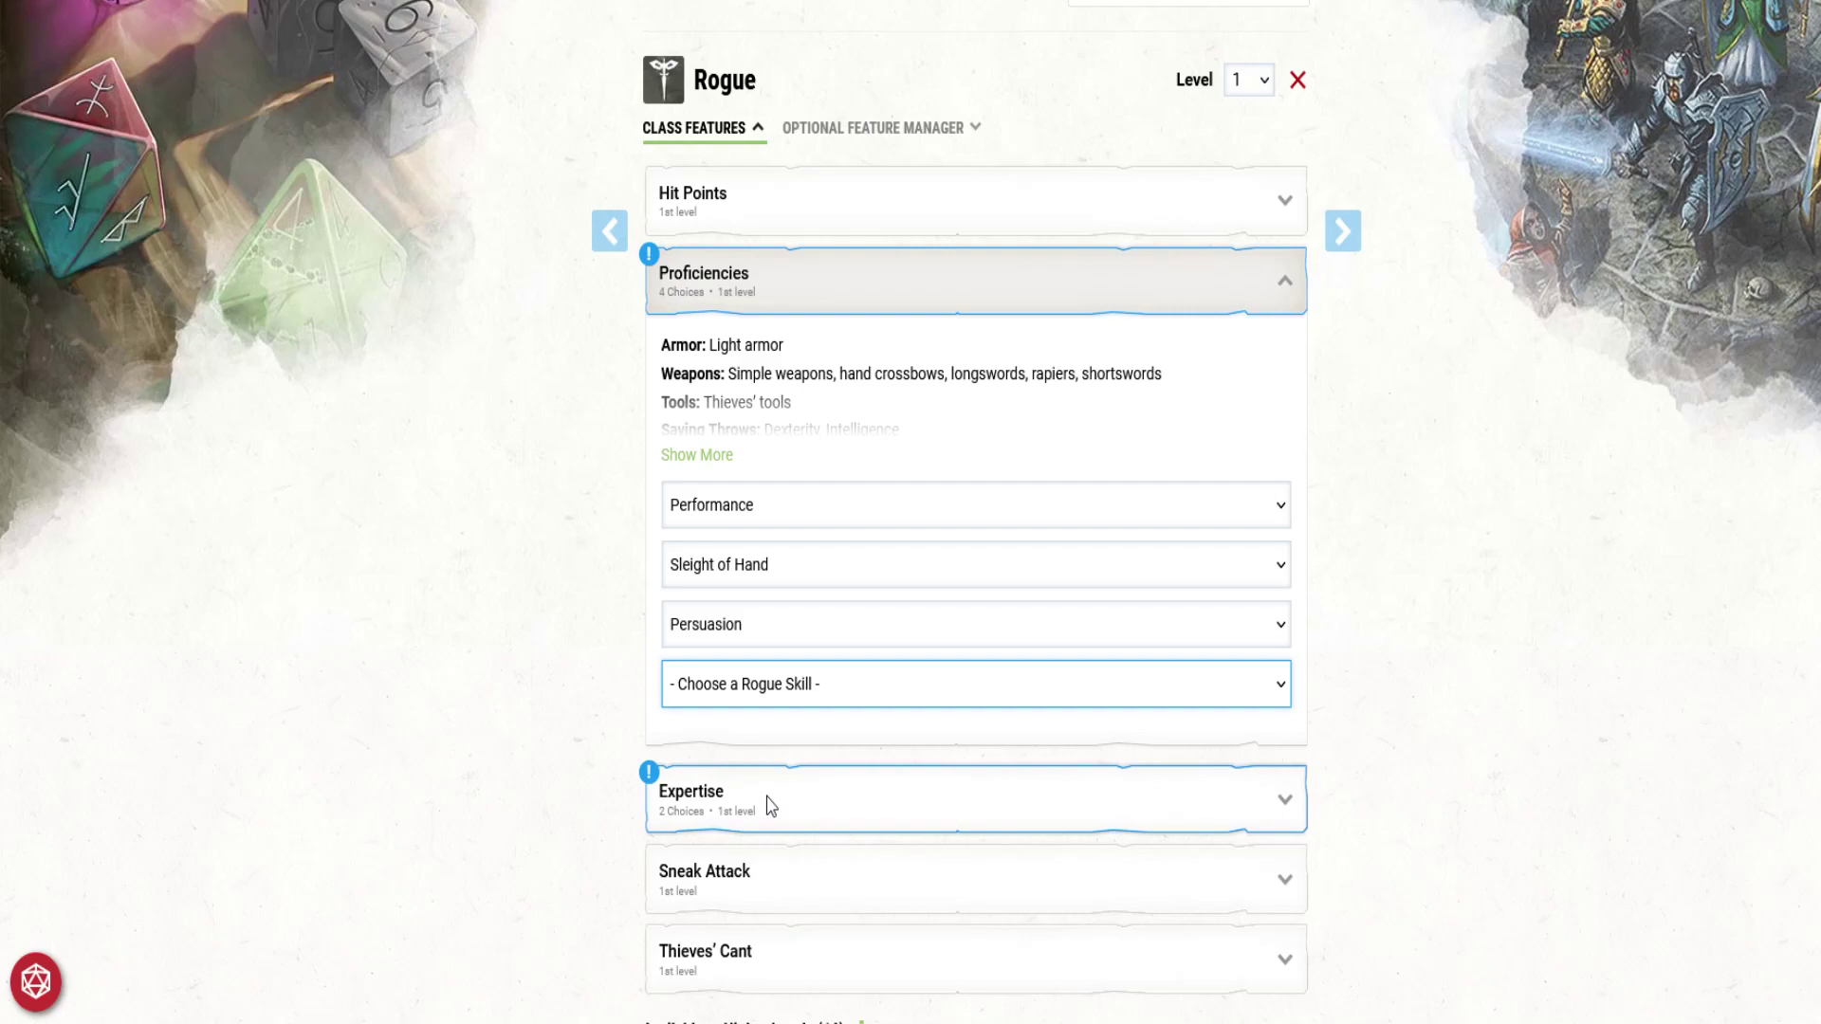
click(748, 821)
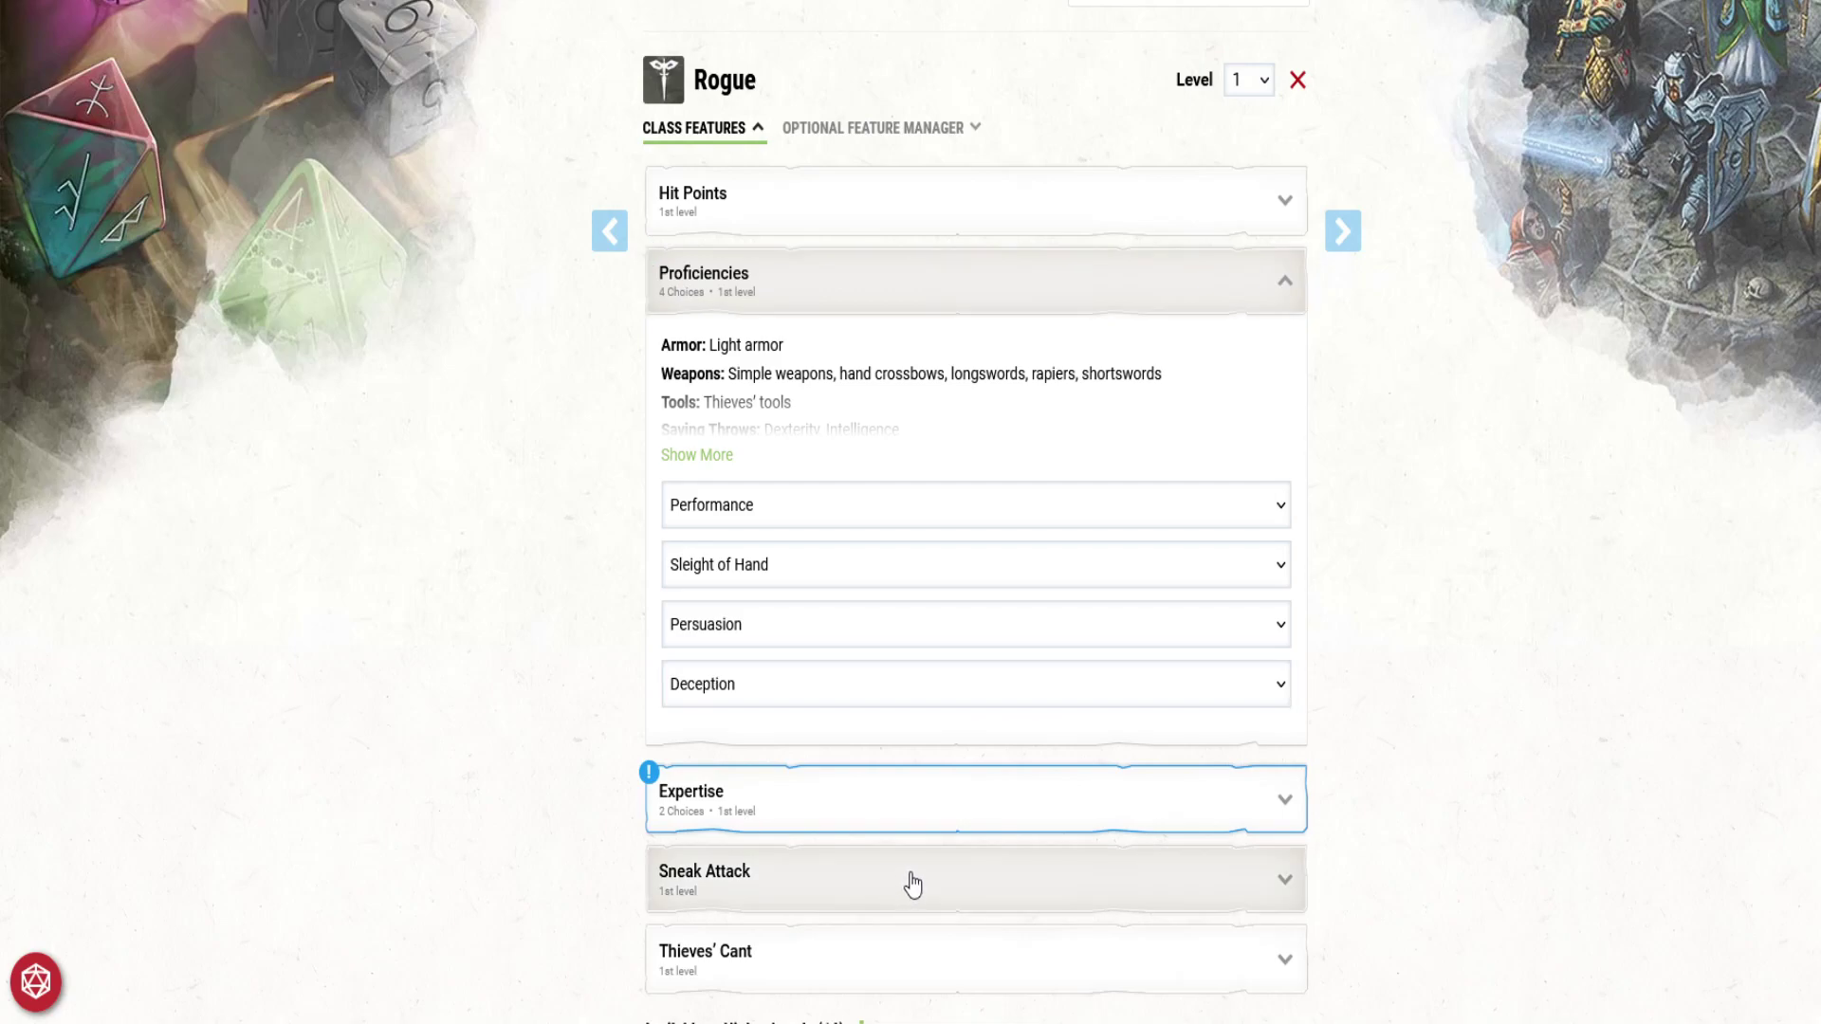
Step: Choose Performance and Sleight of Hand as the Rogue Expertise skills, and check the Thieves' Cant feature
scroll(1093, 793, down, 3)
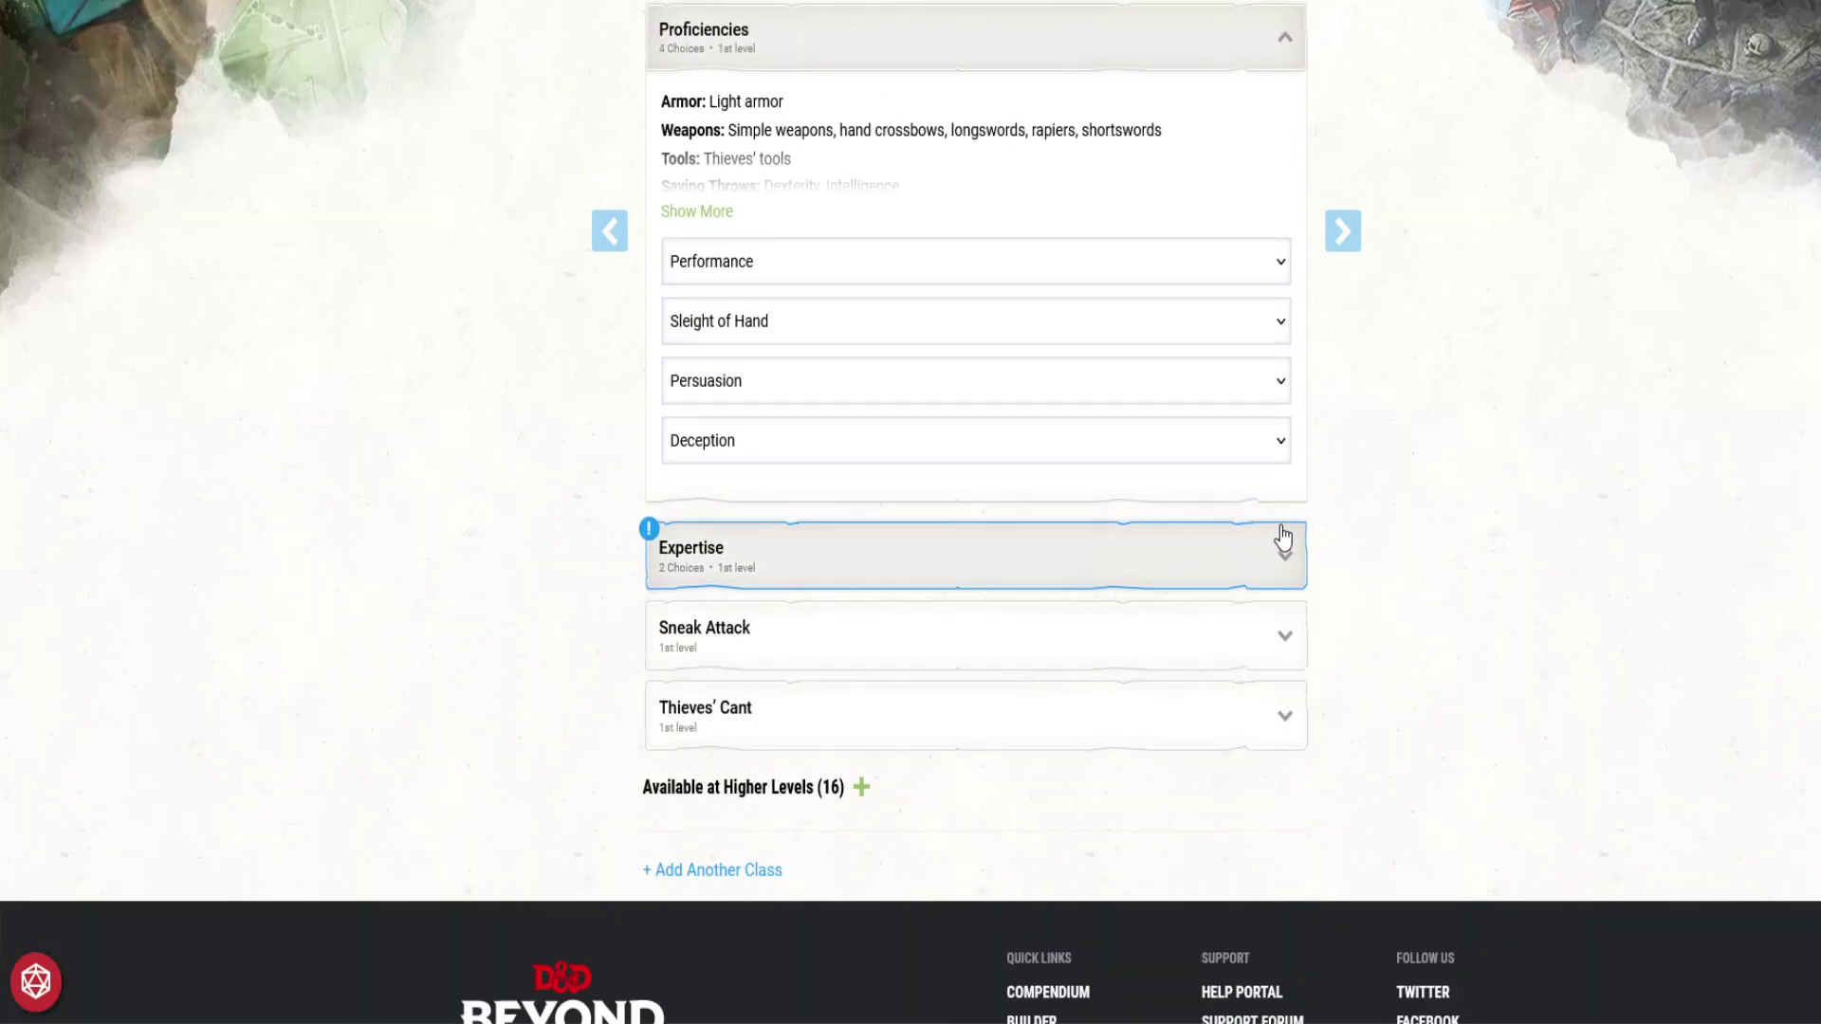
click(1303, 566)
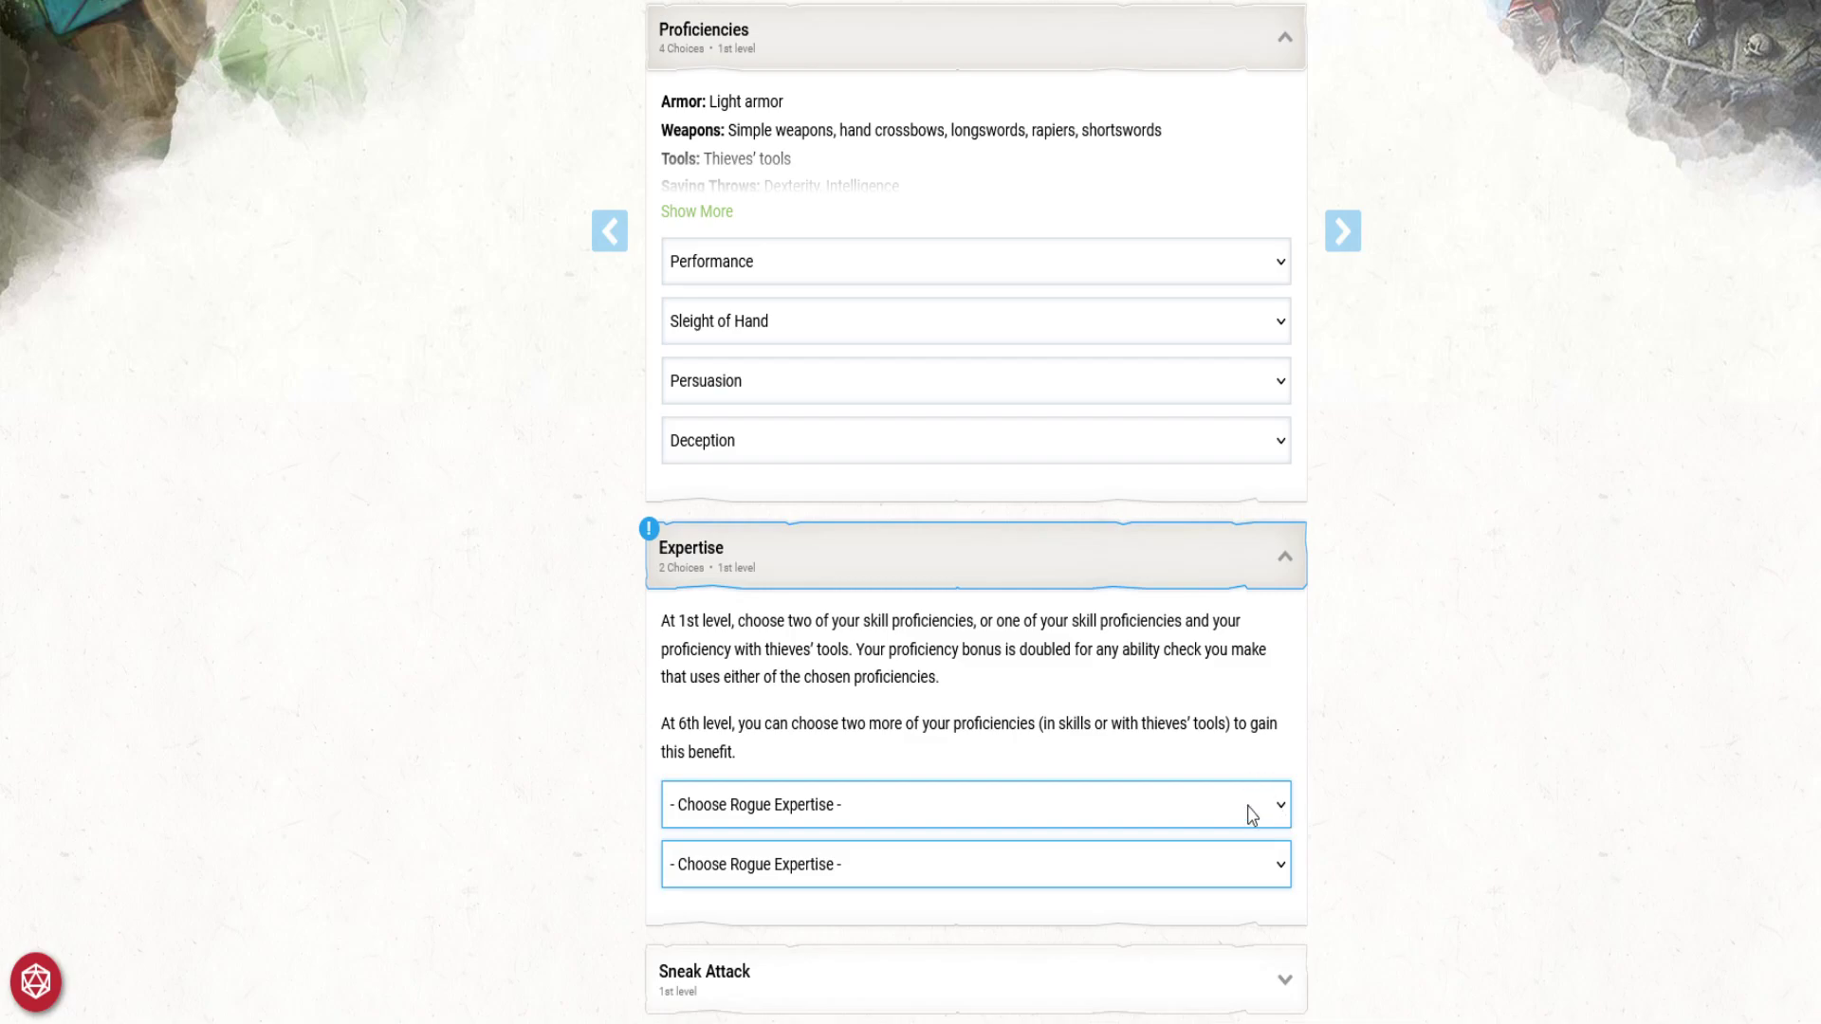
click(900, 628)
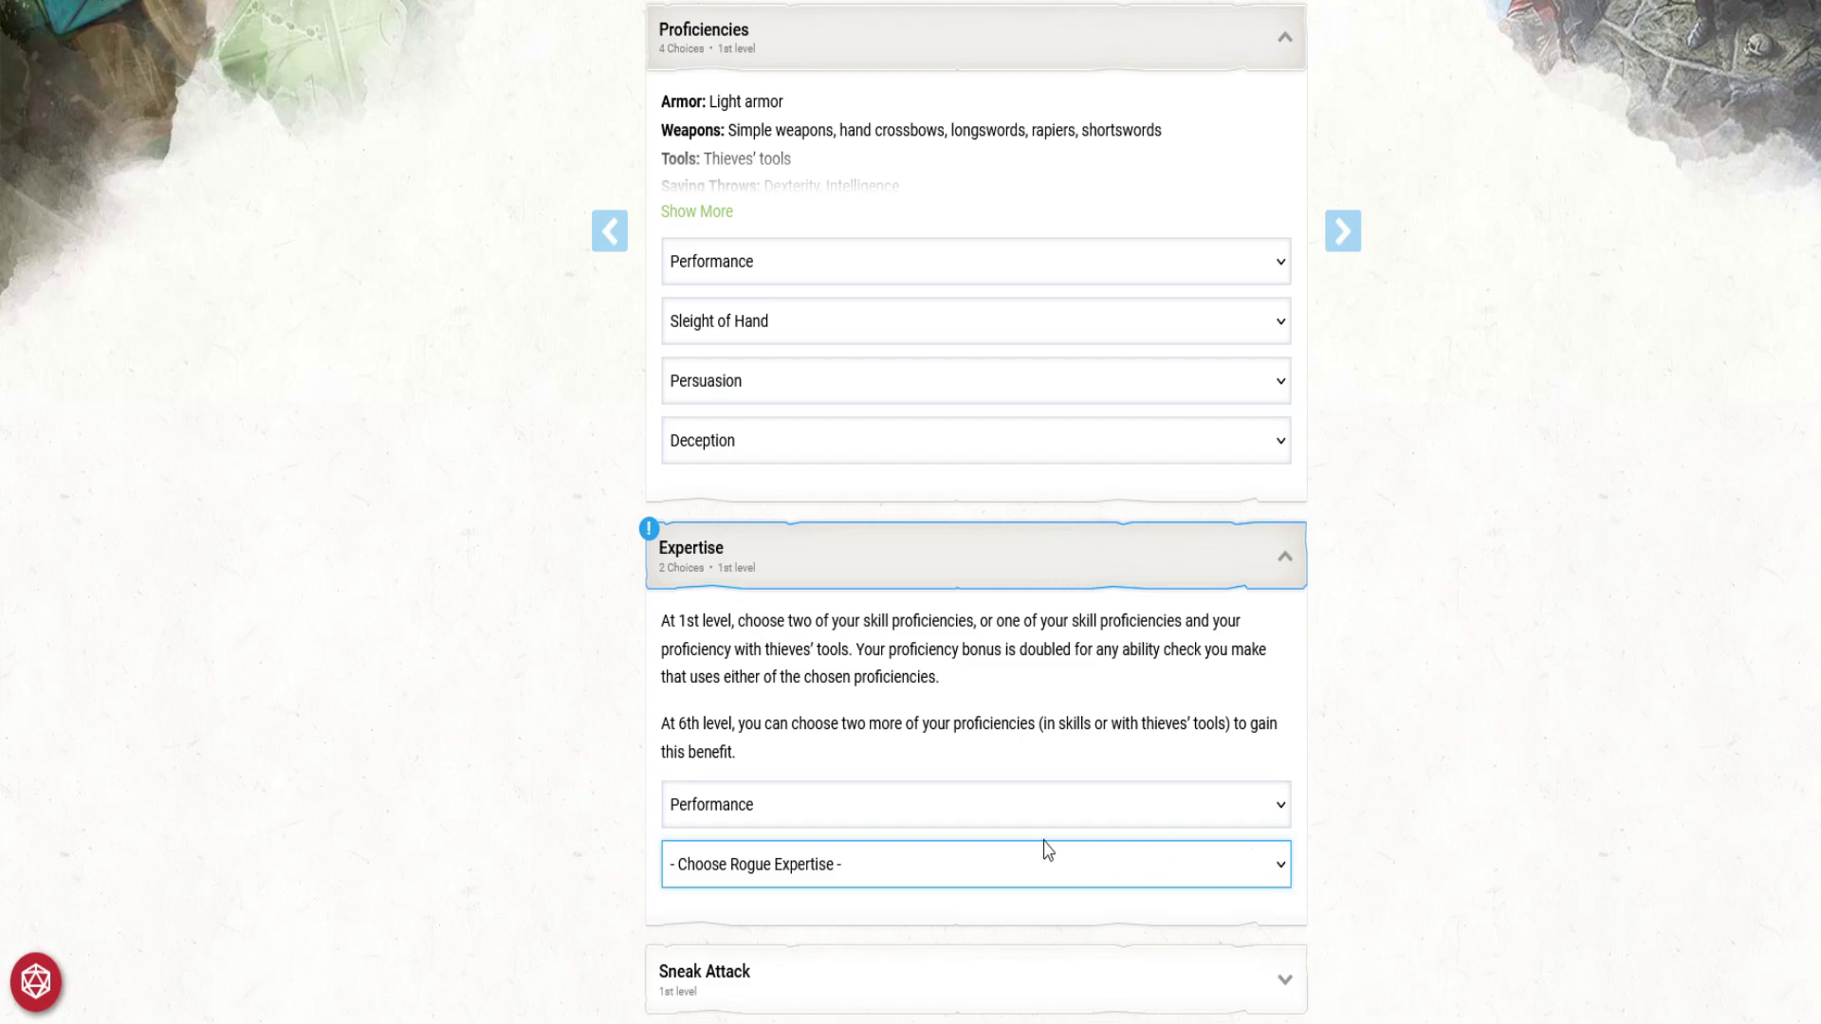
click(833, 769)
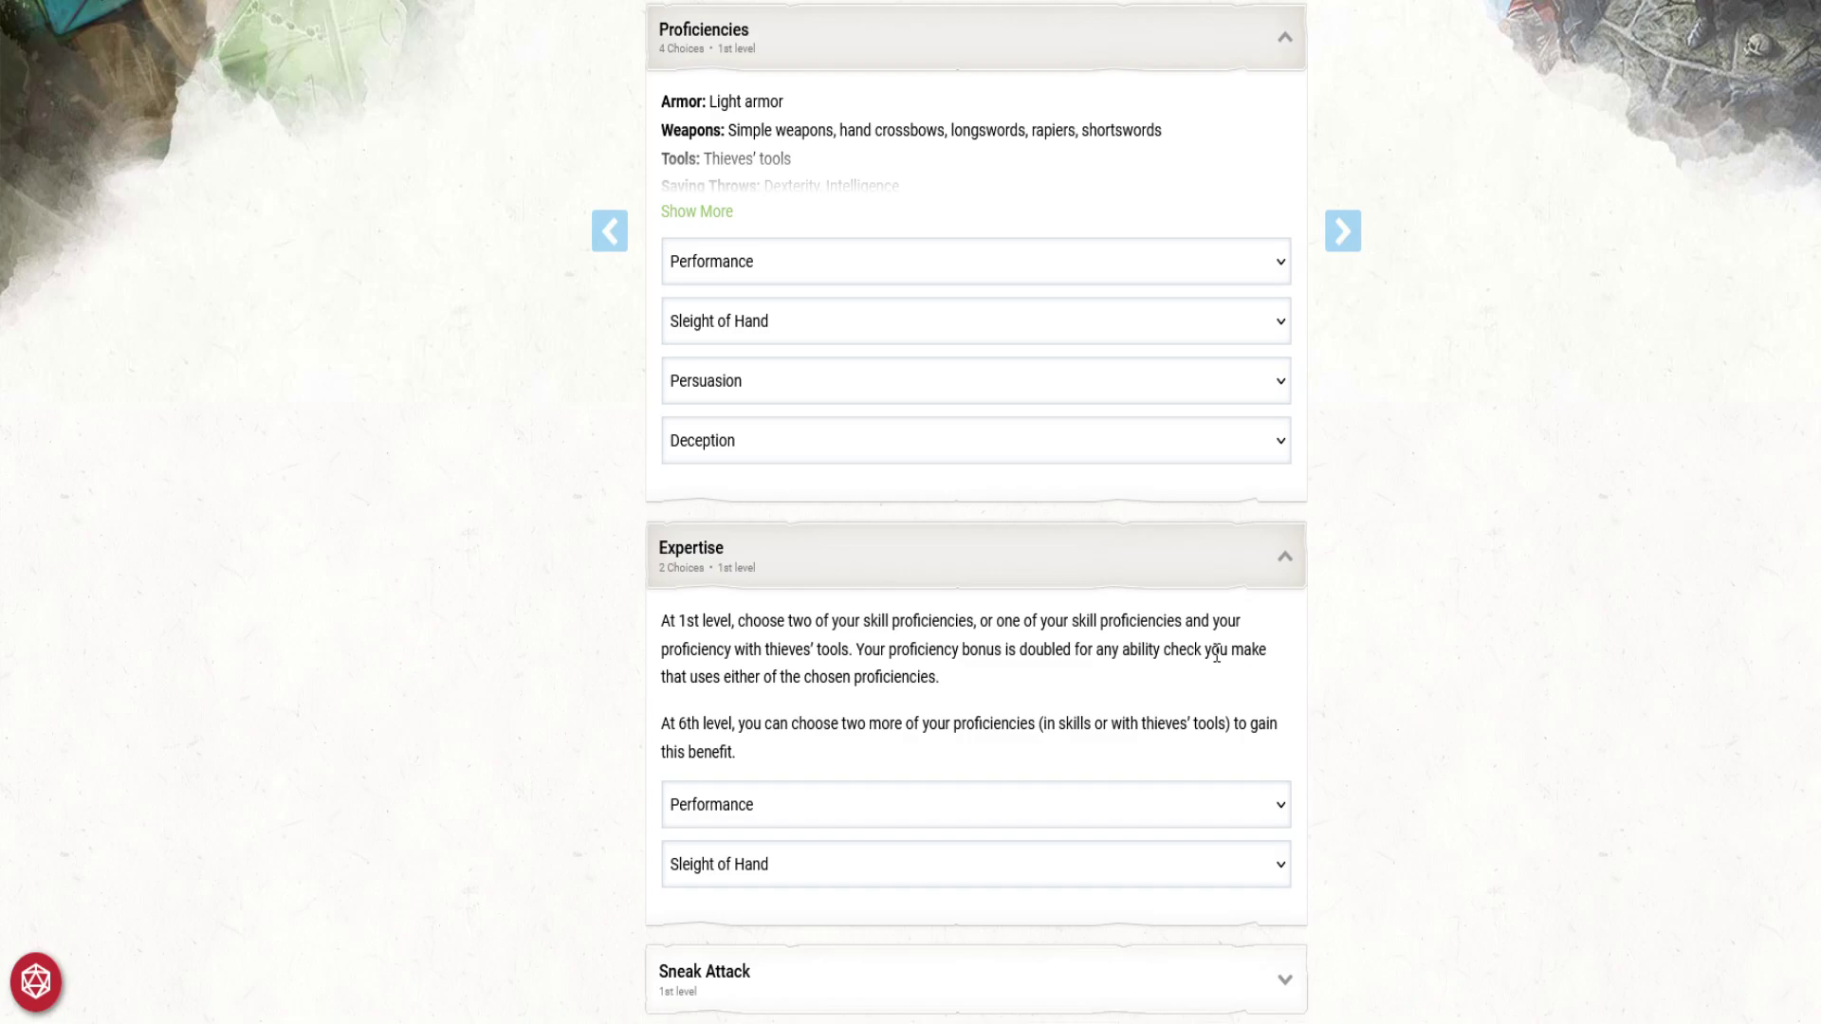
scroll(1352, 654, down, 2)
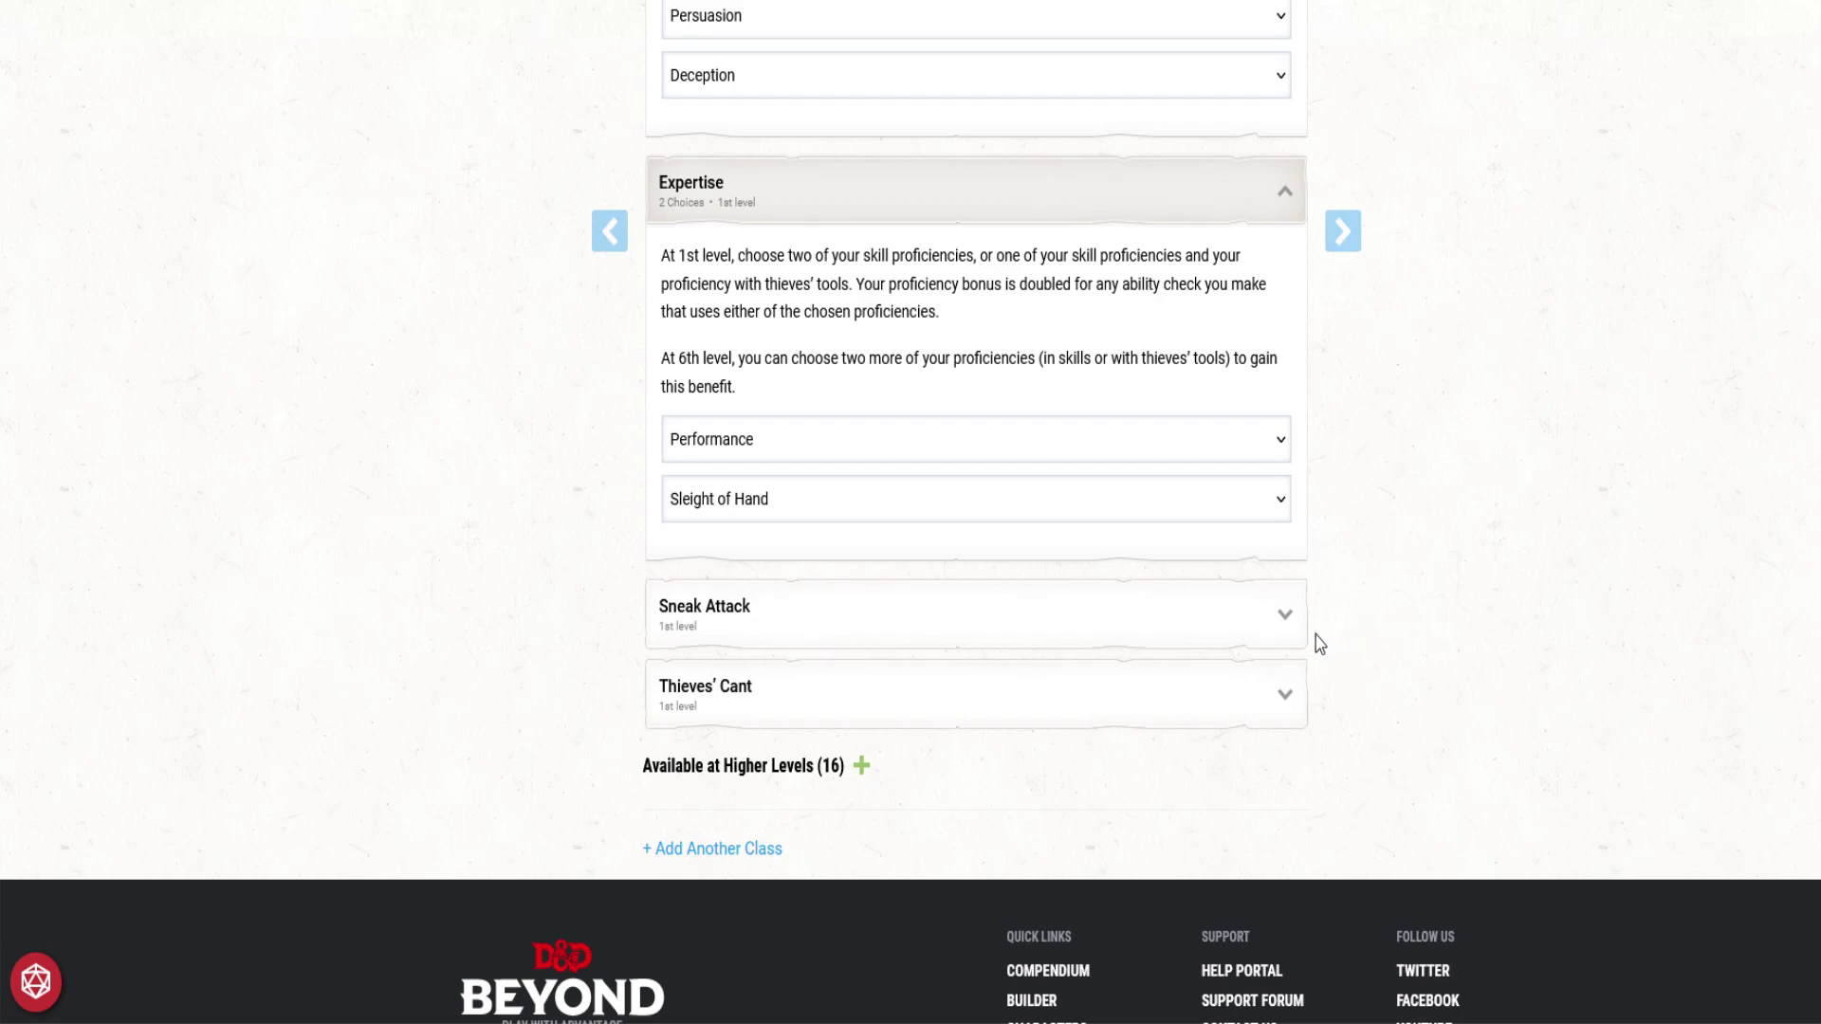
click(1301, 704)
click(1301, 704)
Step: Advance to the builder's ability scores and choose the Manual/Rolled generation method
click(1342, 231)
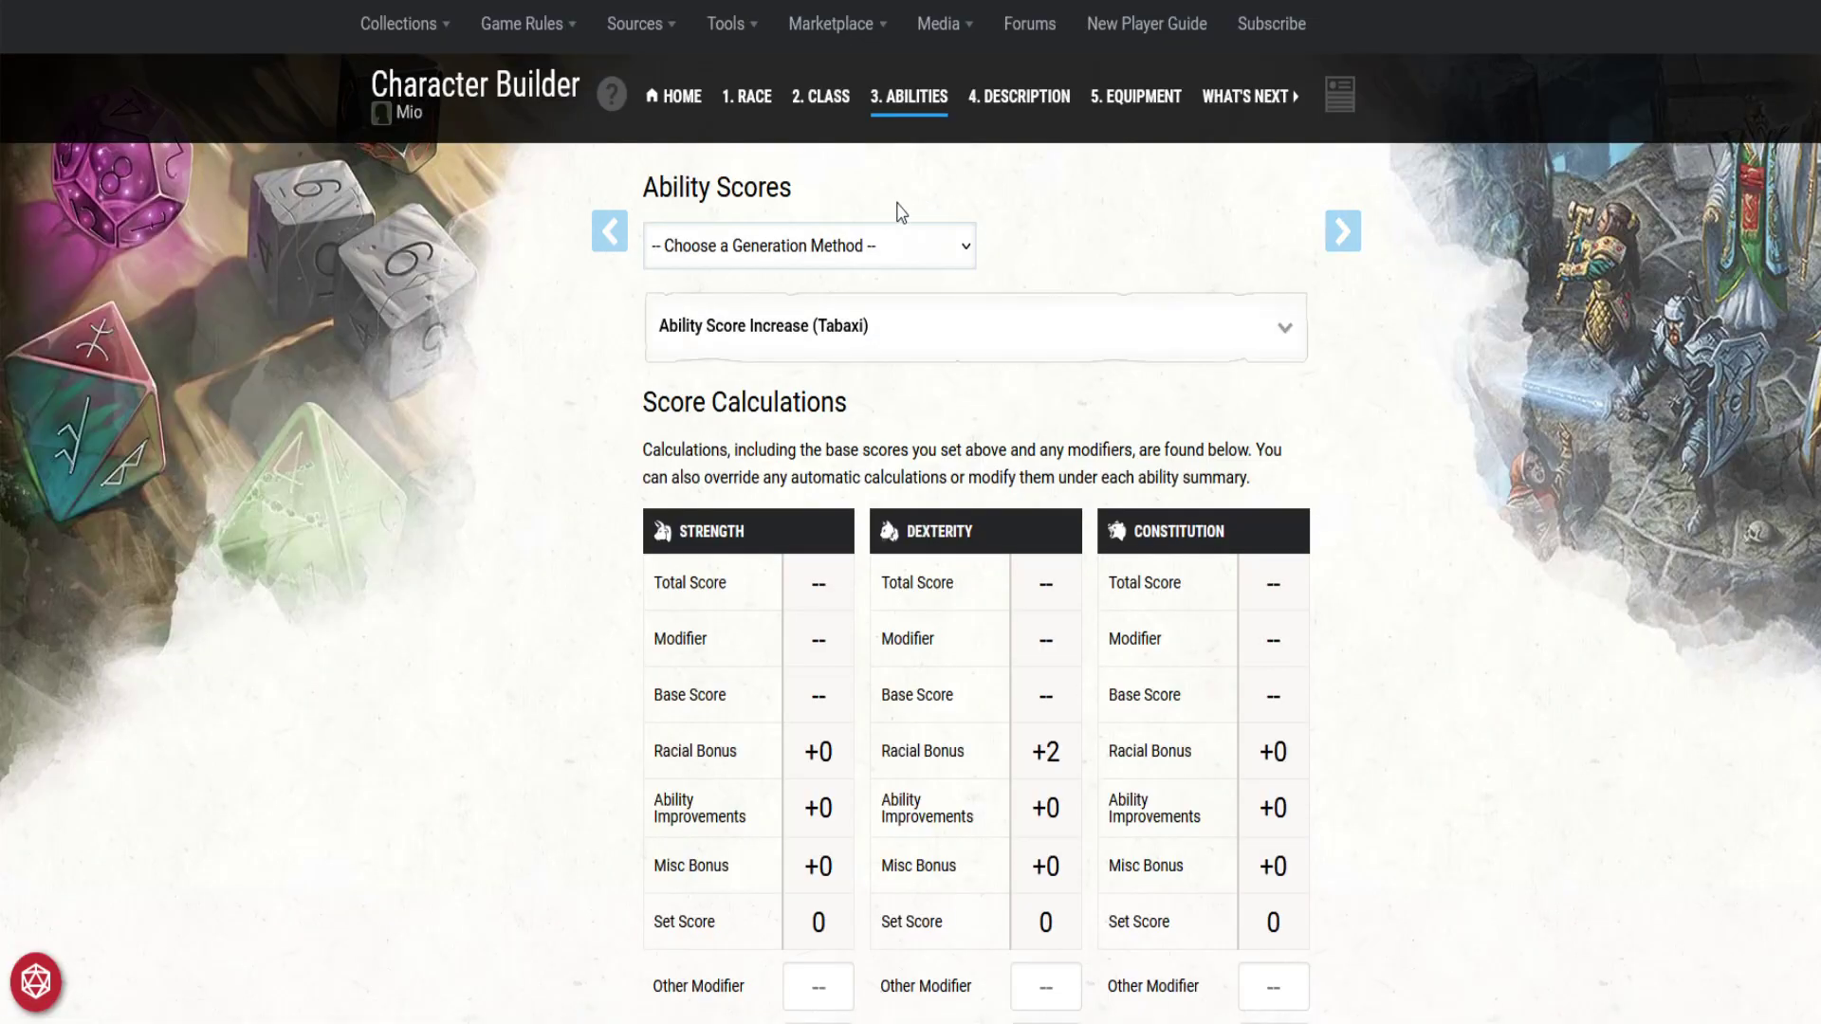
click(812, 362)
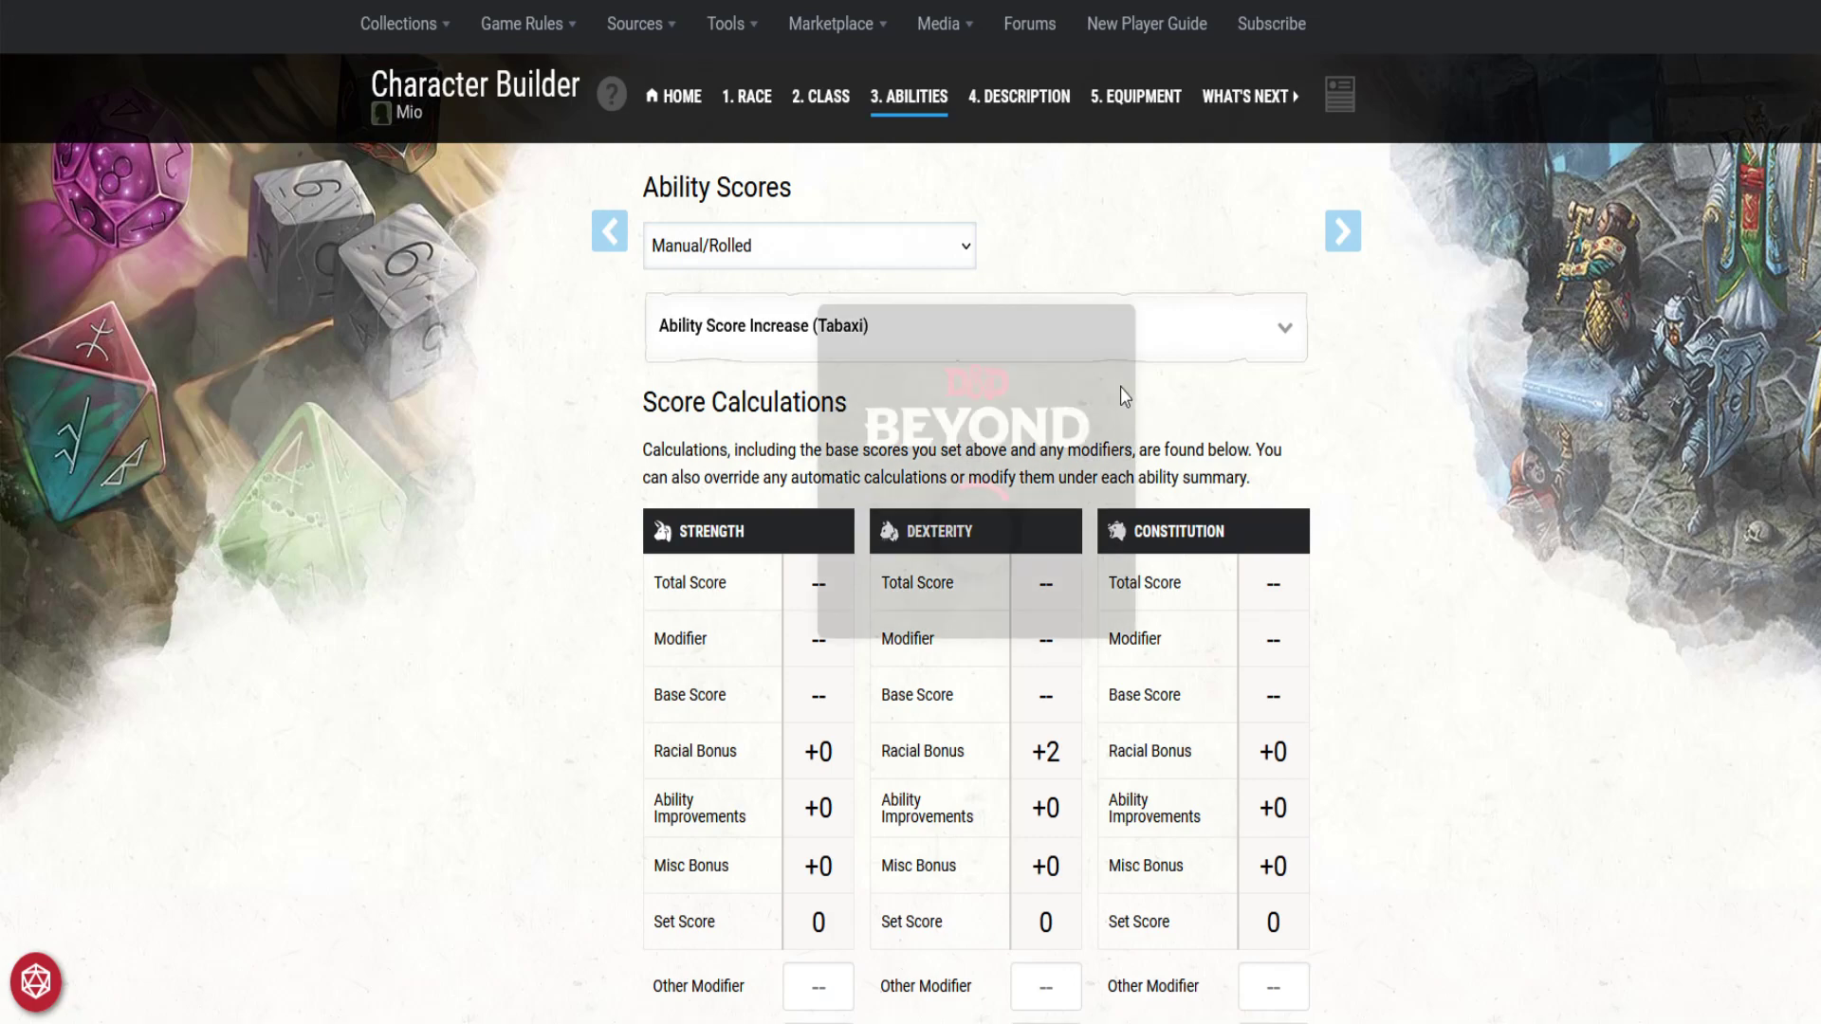
scroll(1333, 503, down, 3)
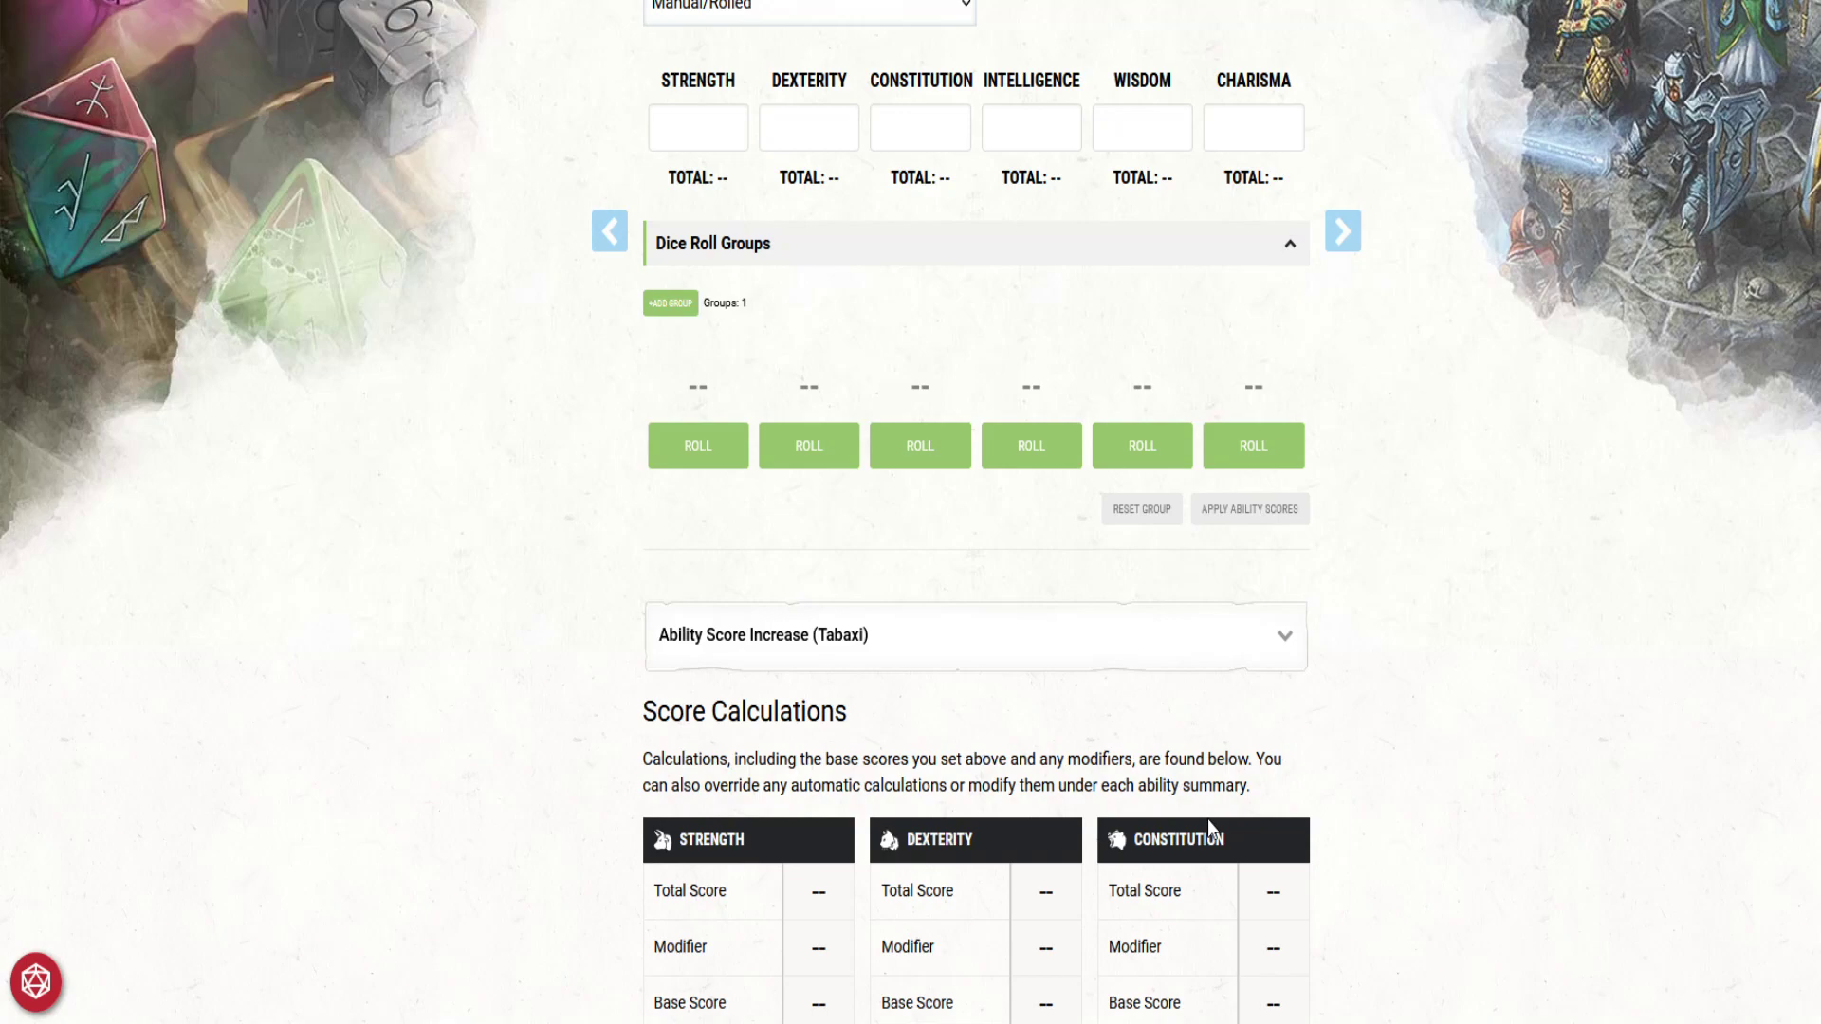
scroll(1385, 455, up, 2)
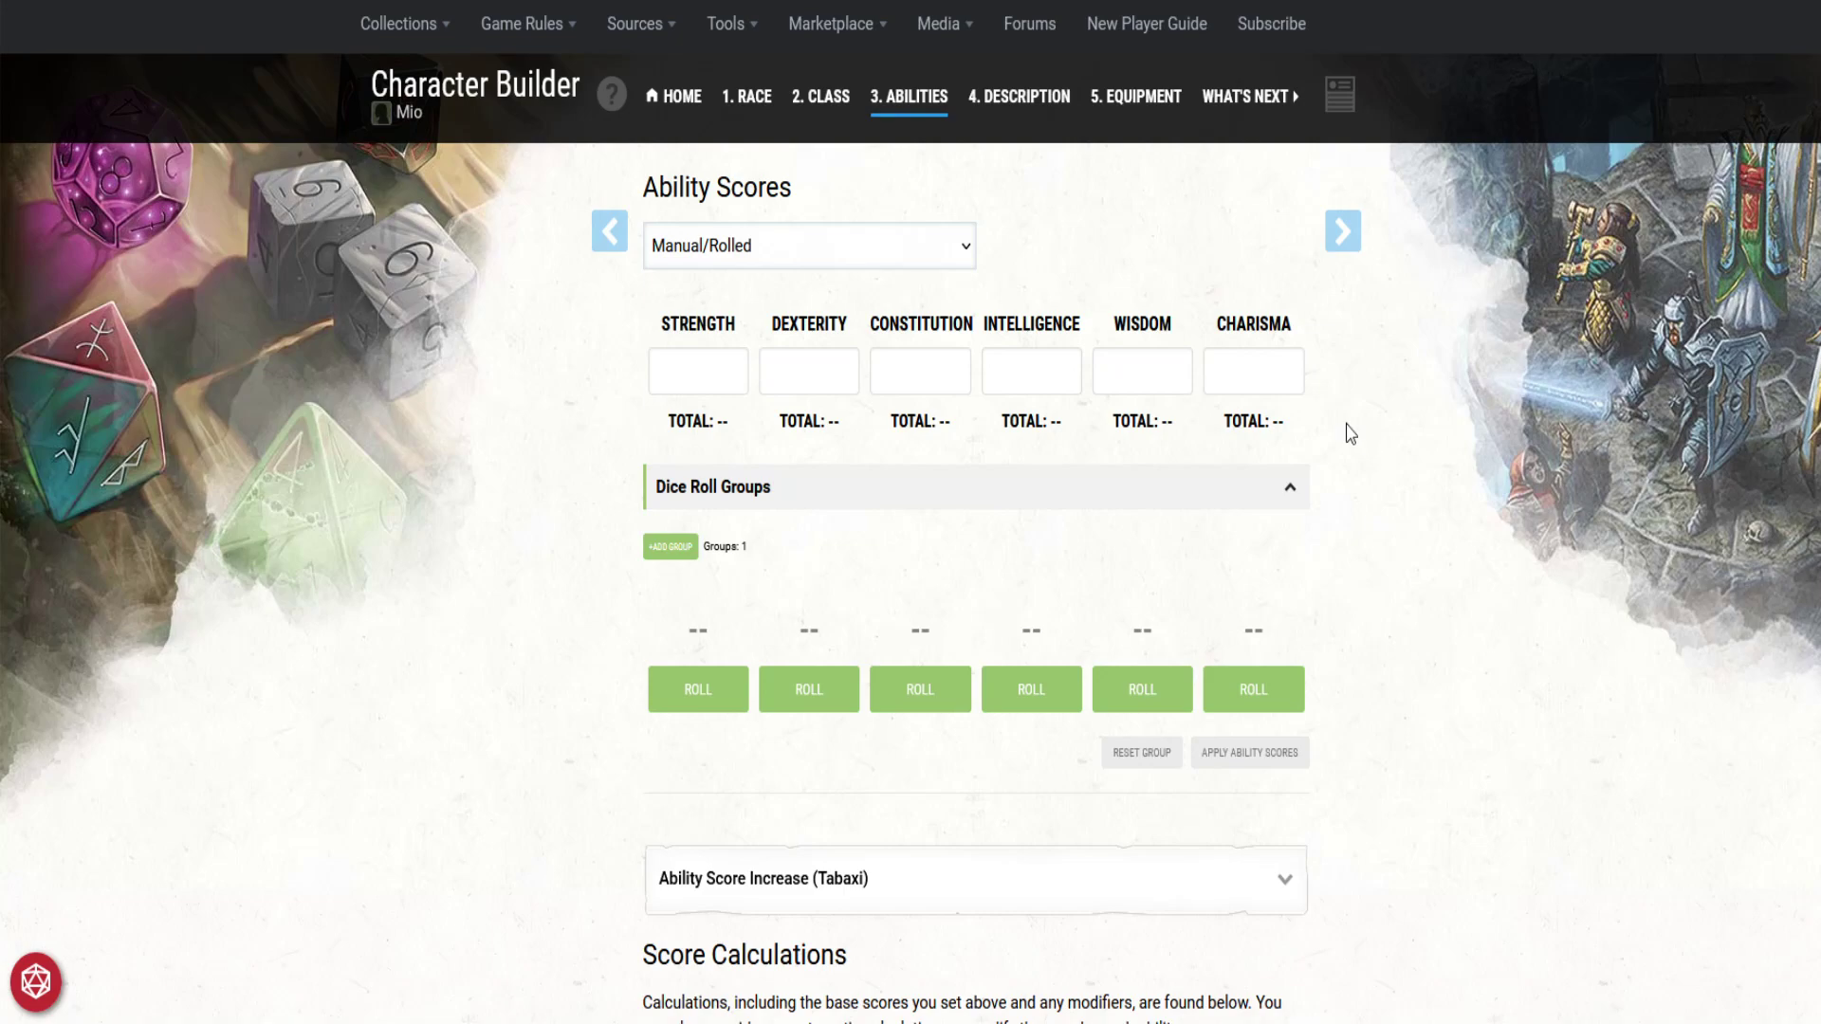
Step: Set the base Charisma score to 18 and Dexterity to 16, and review the score calculations
click(1270, 371)
text(18)
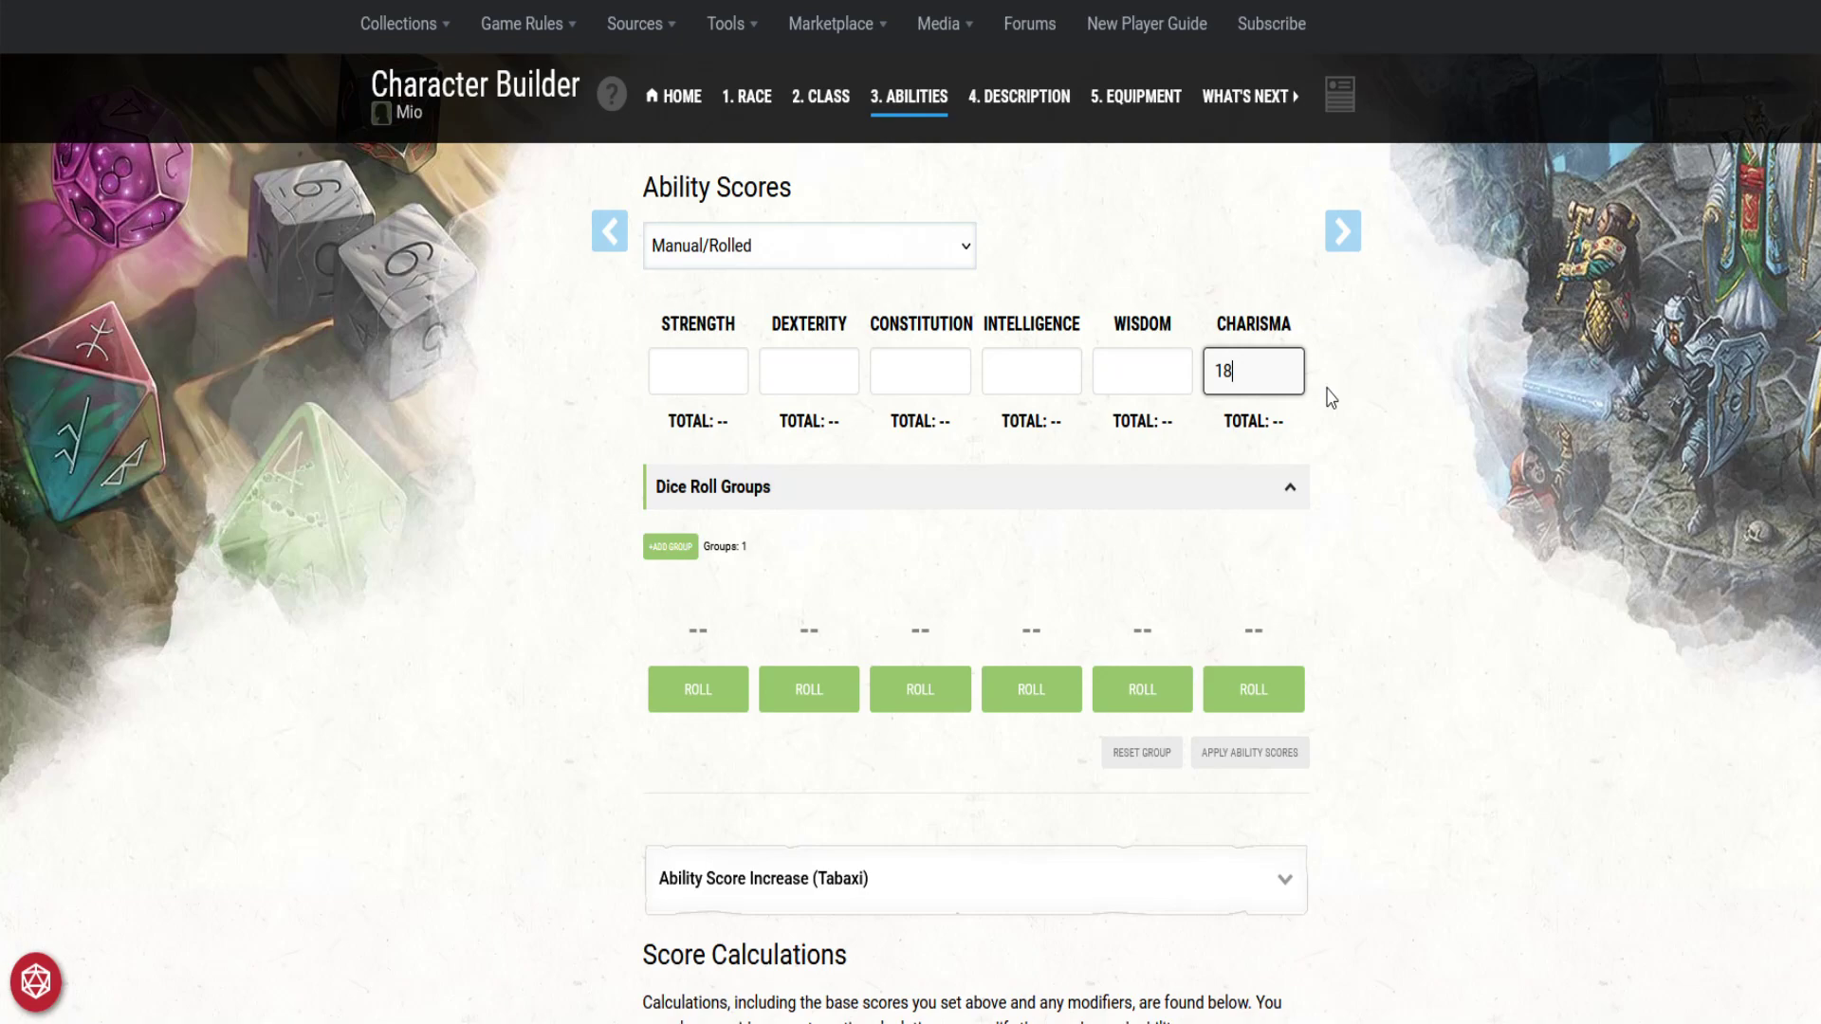
click(1332, 403)
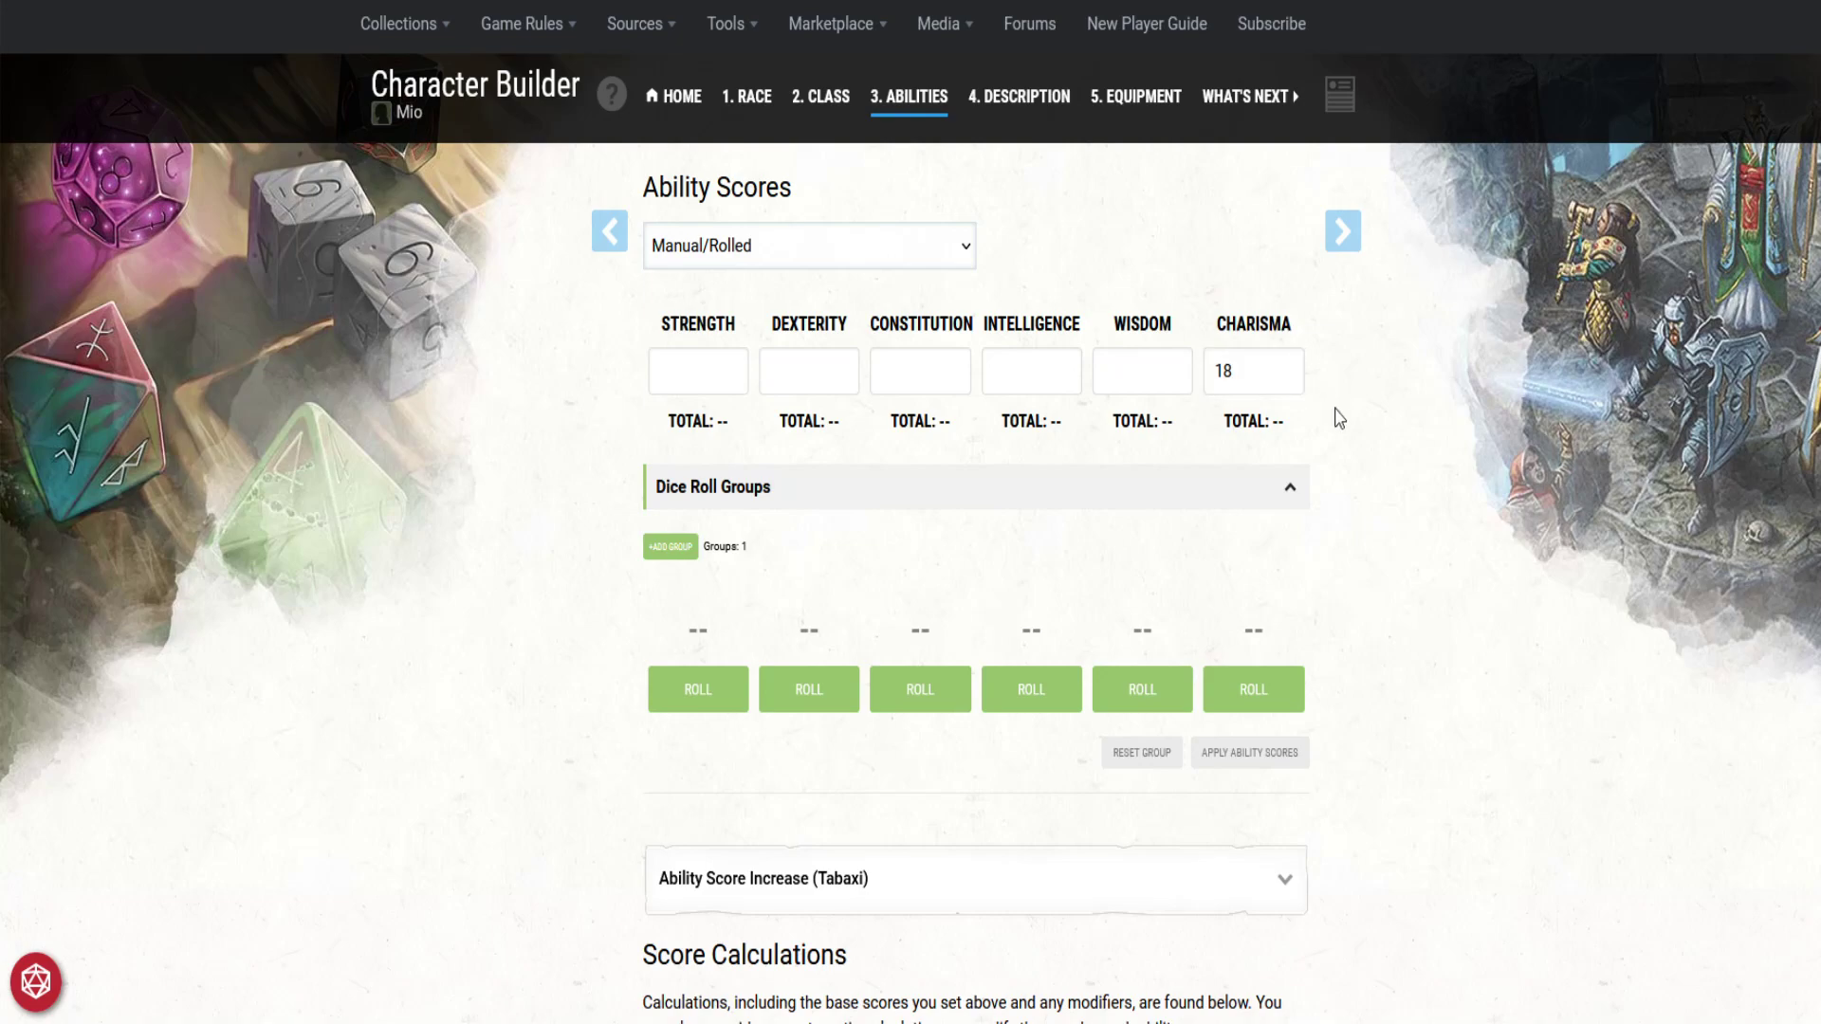
click(817, 372)
text(16)
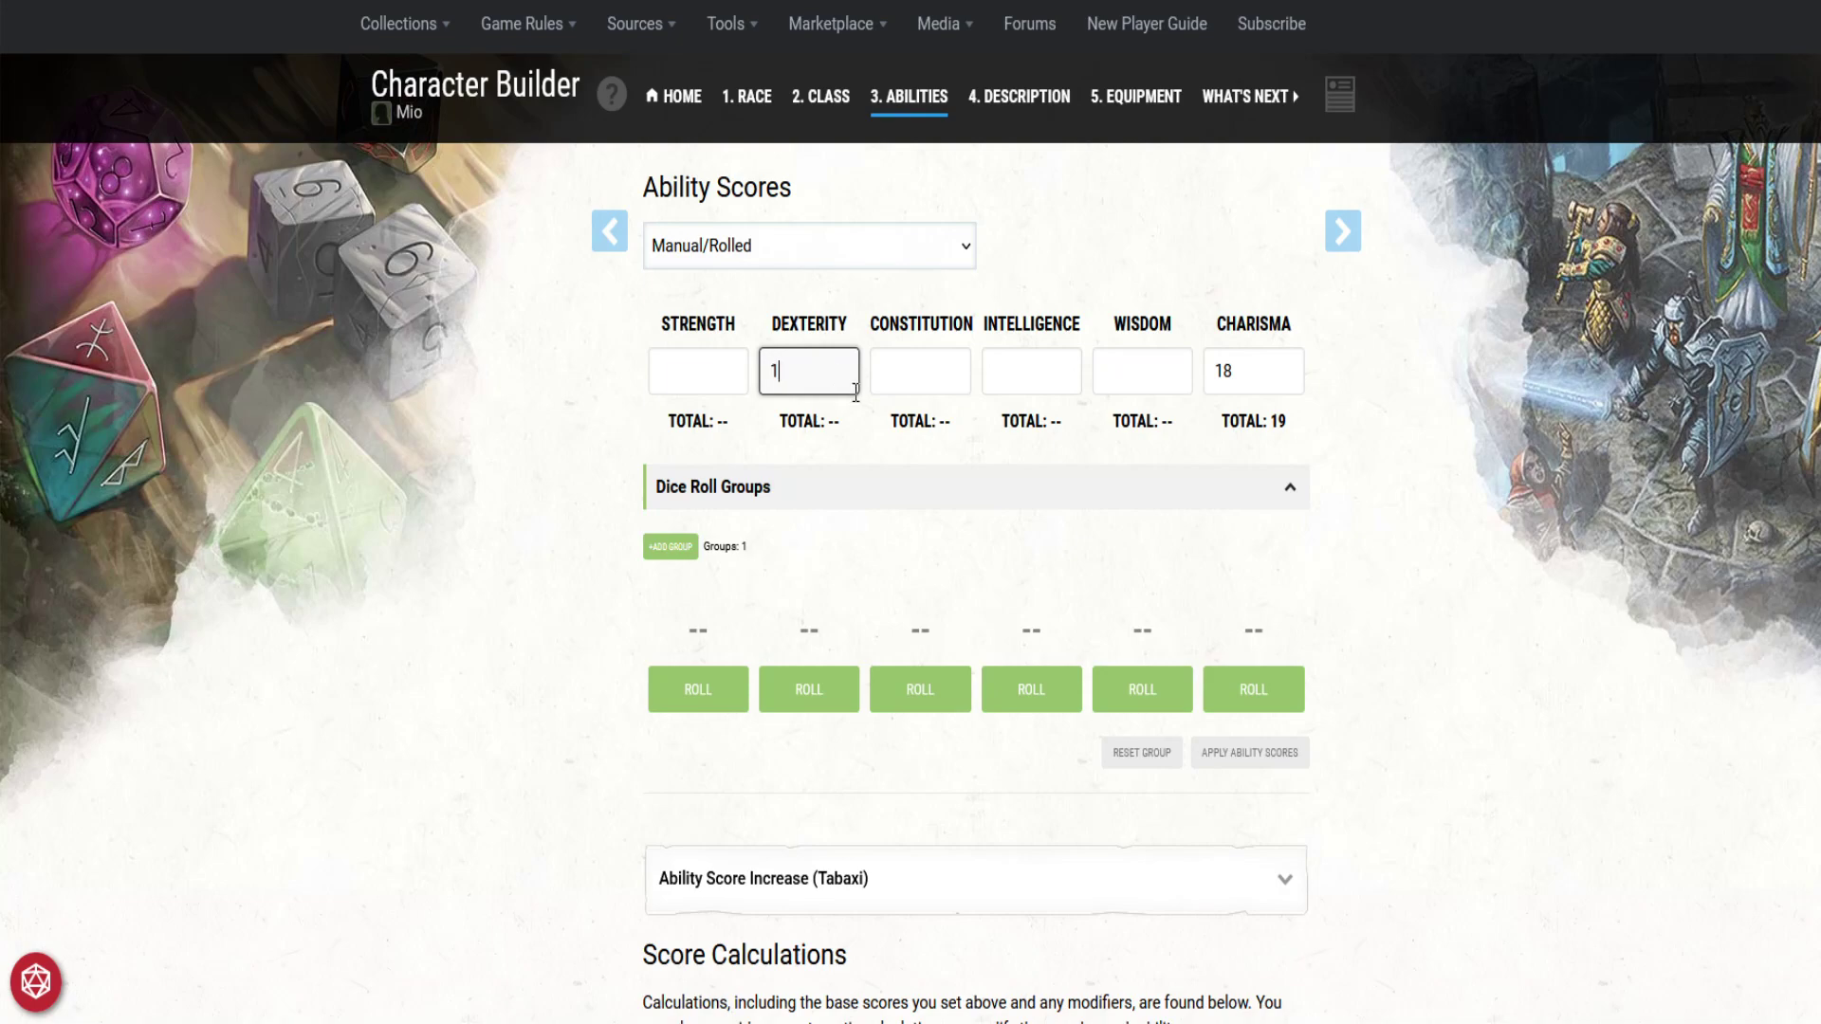
click(814, 431)
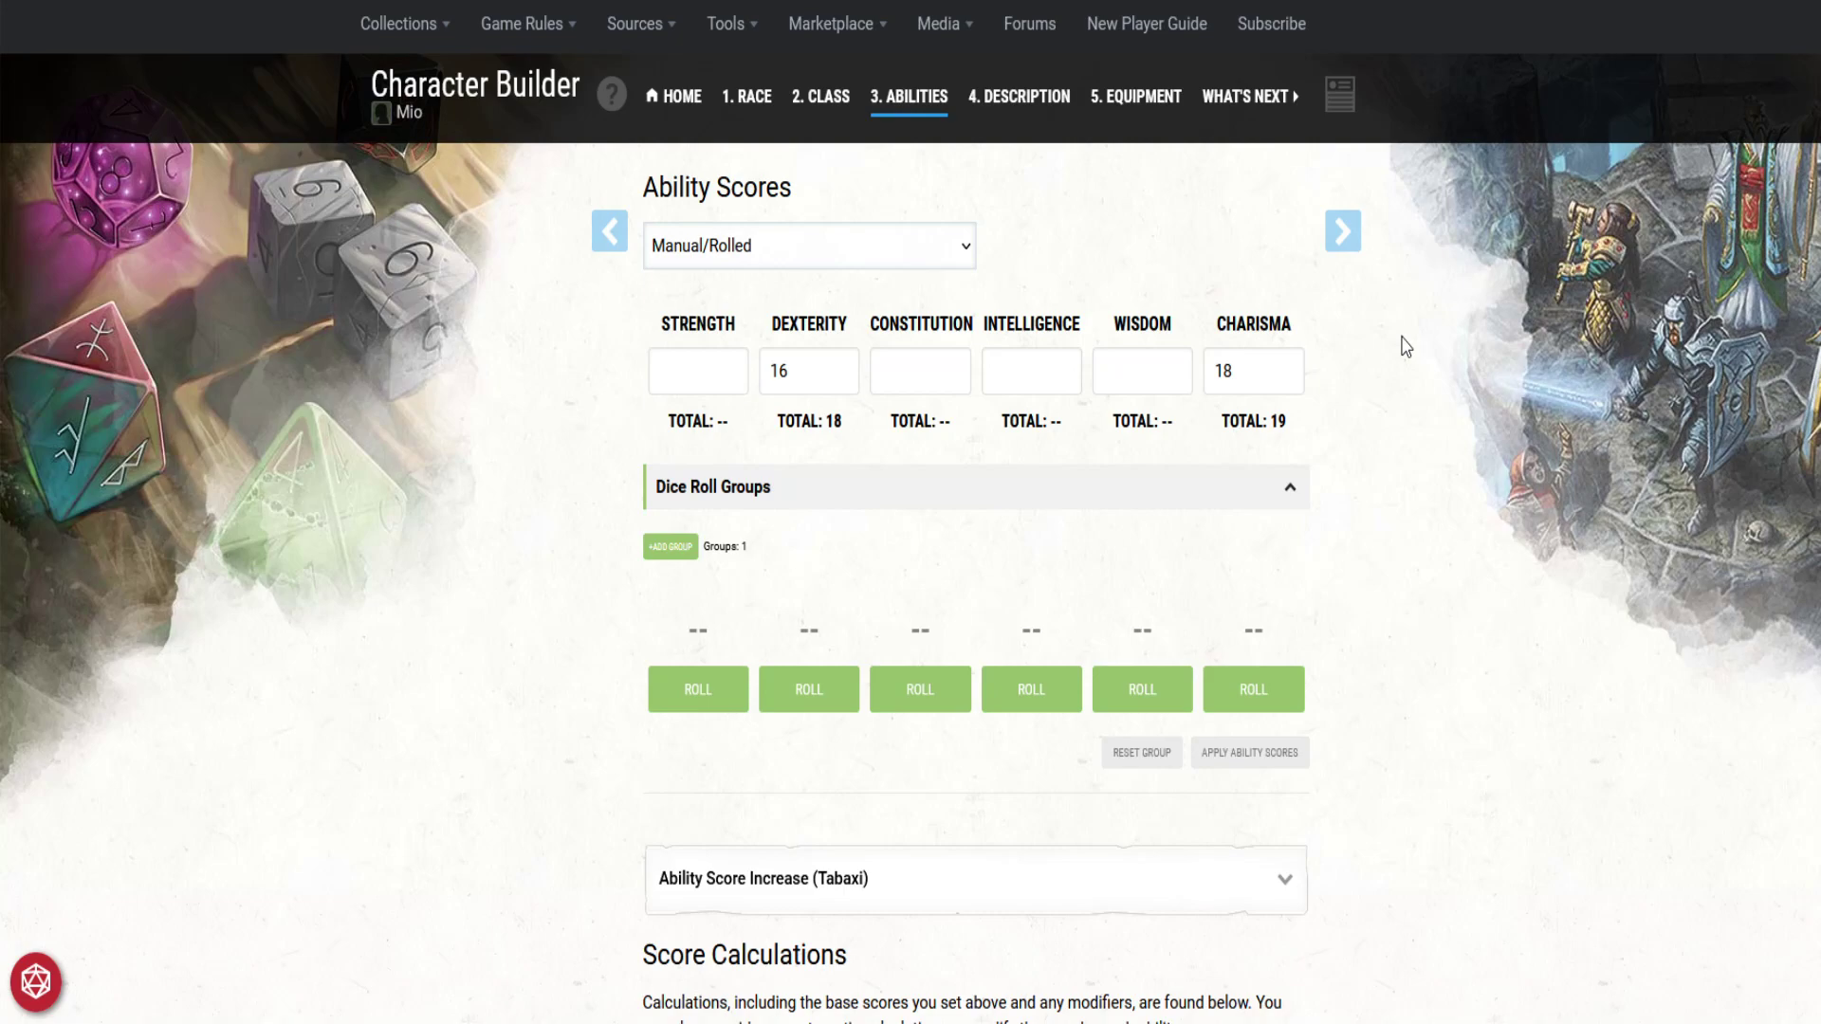
scroll(1424, 490, down, 2)
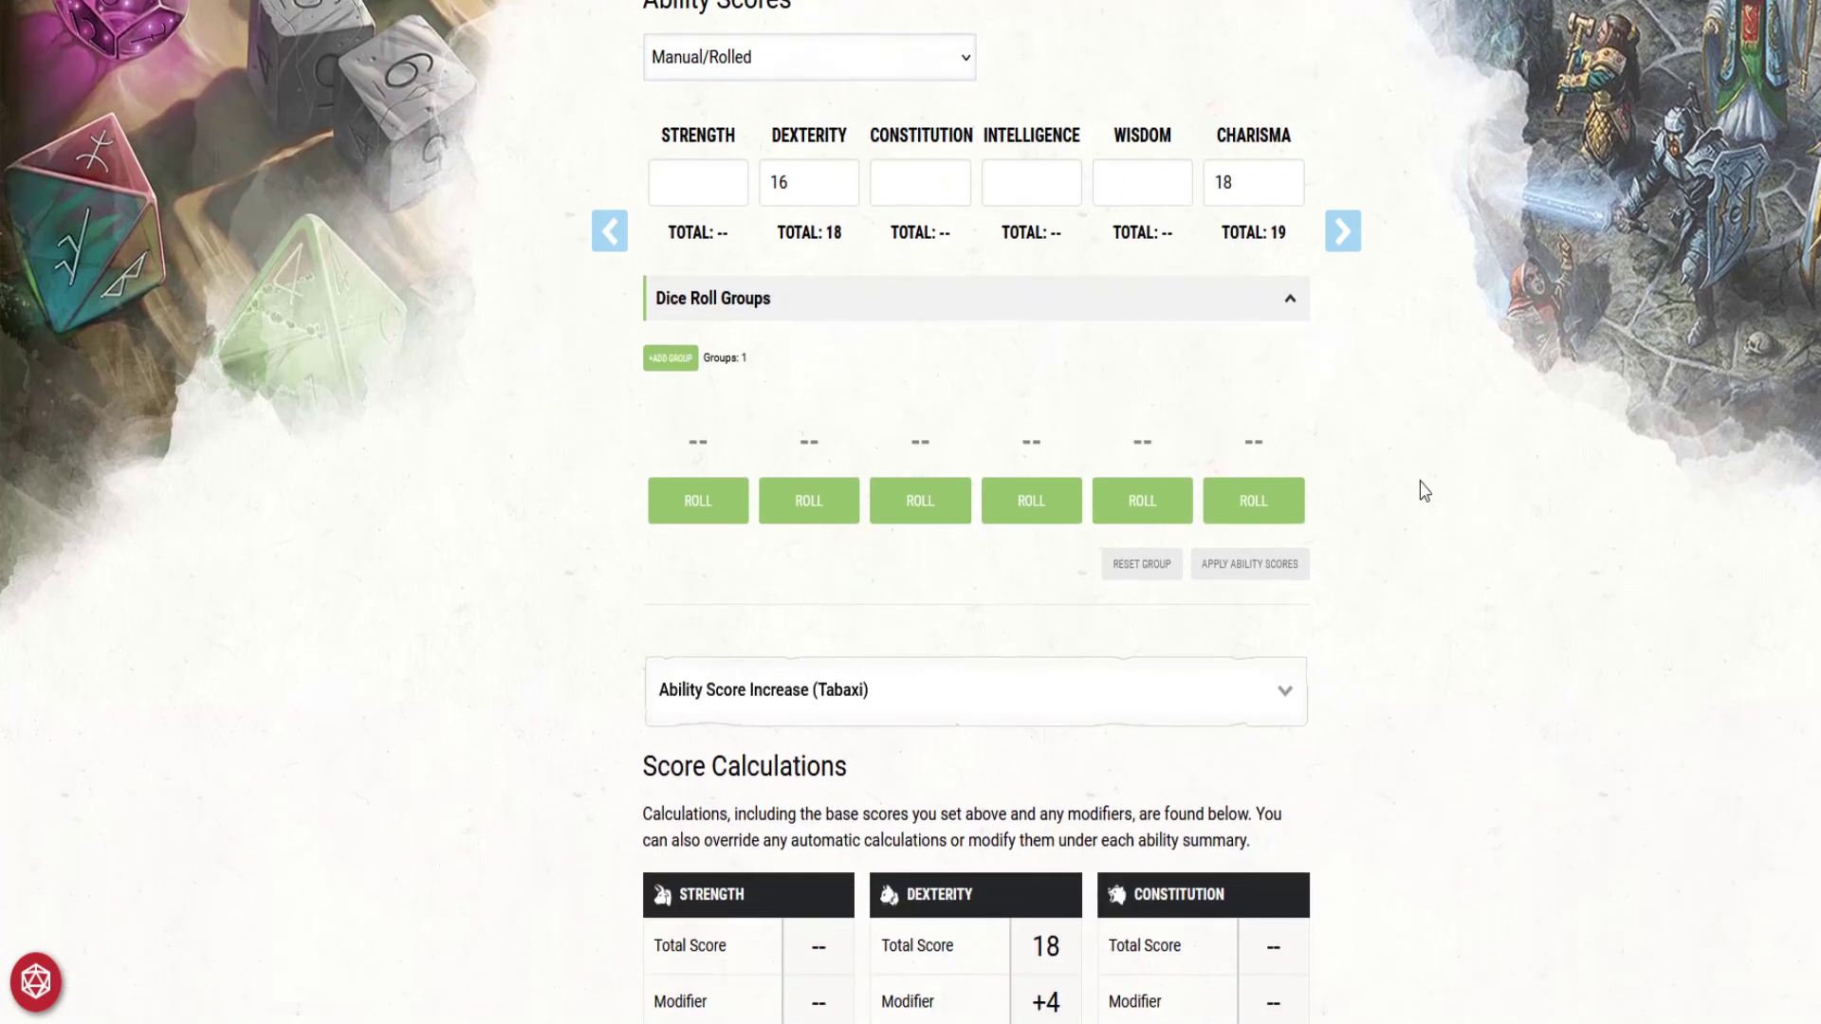
scroll(1425, 490, down, 5)
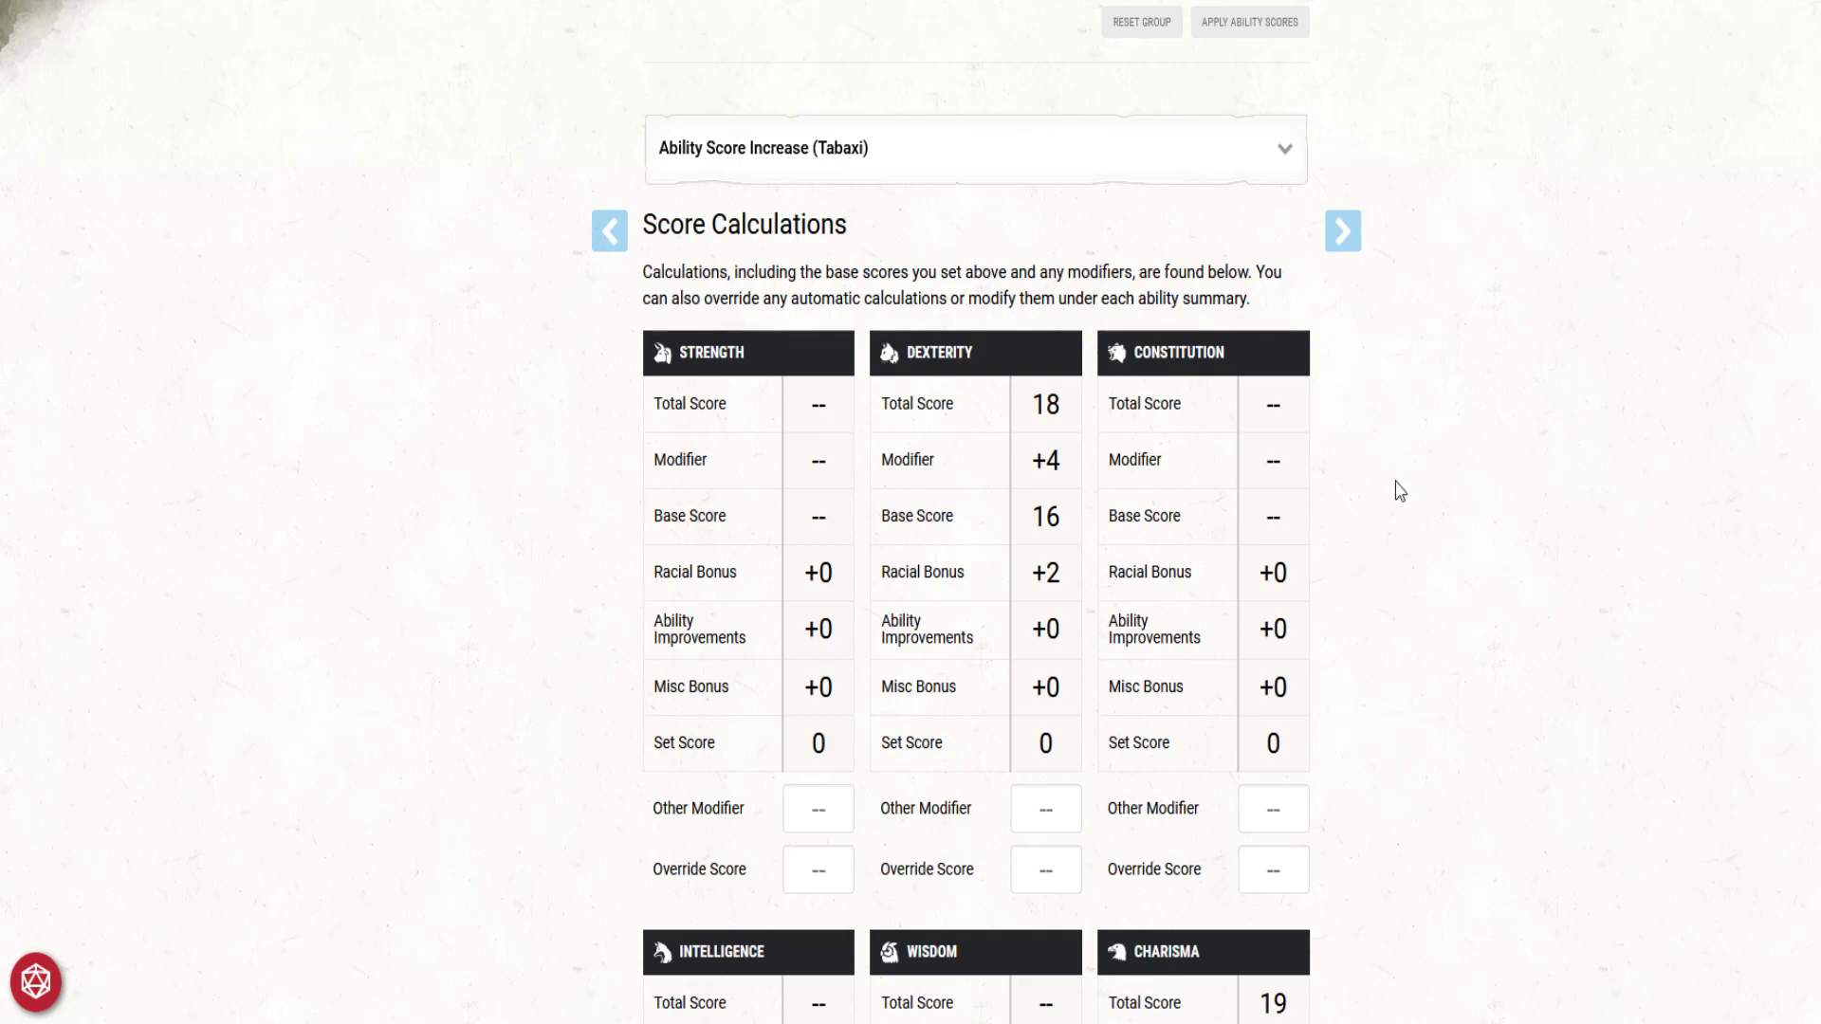
scroll(1399, 490, up, 7)
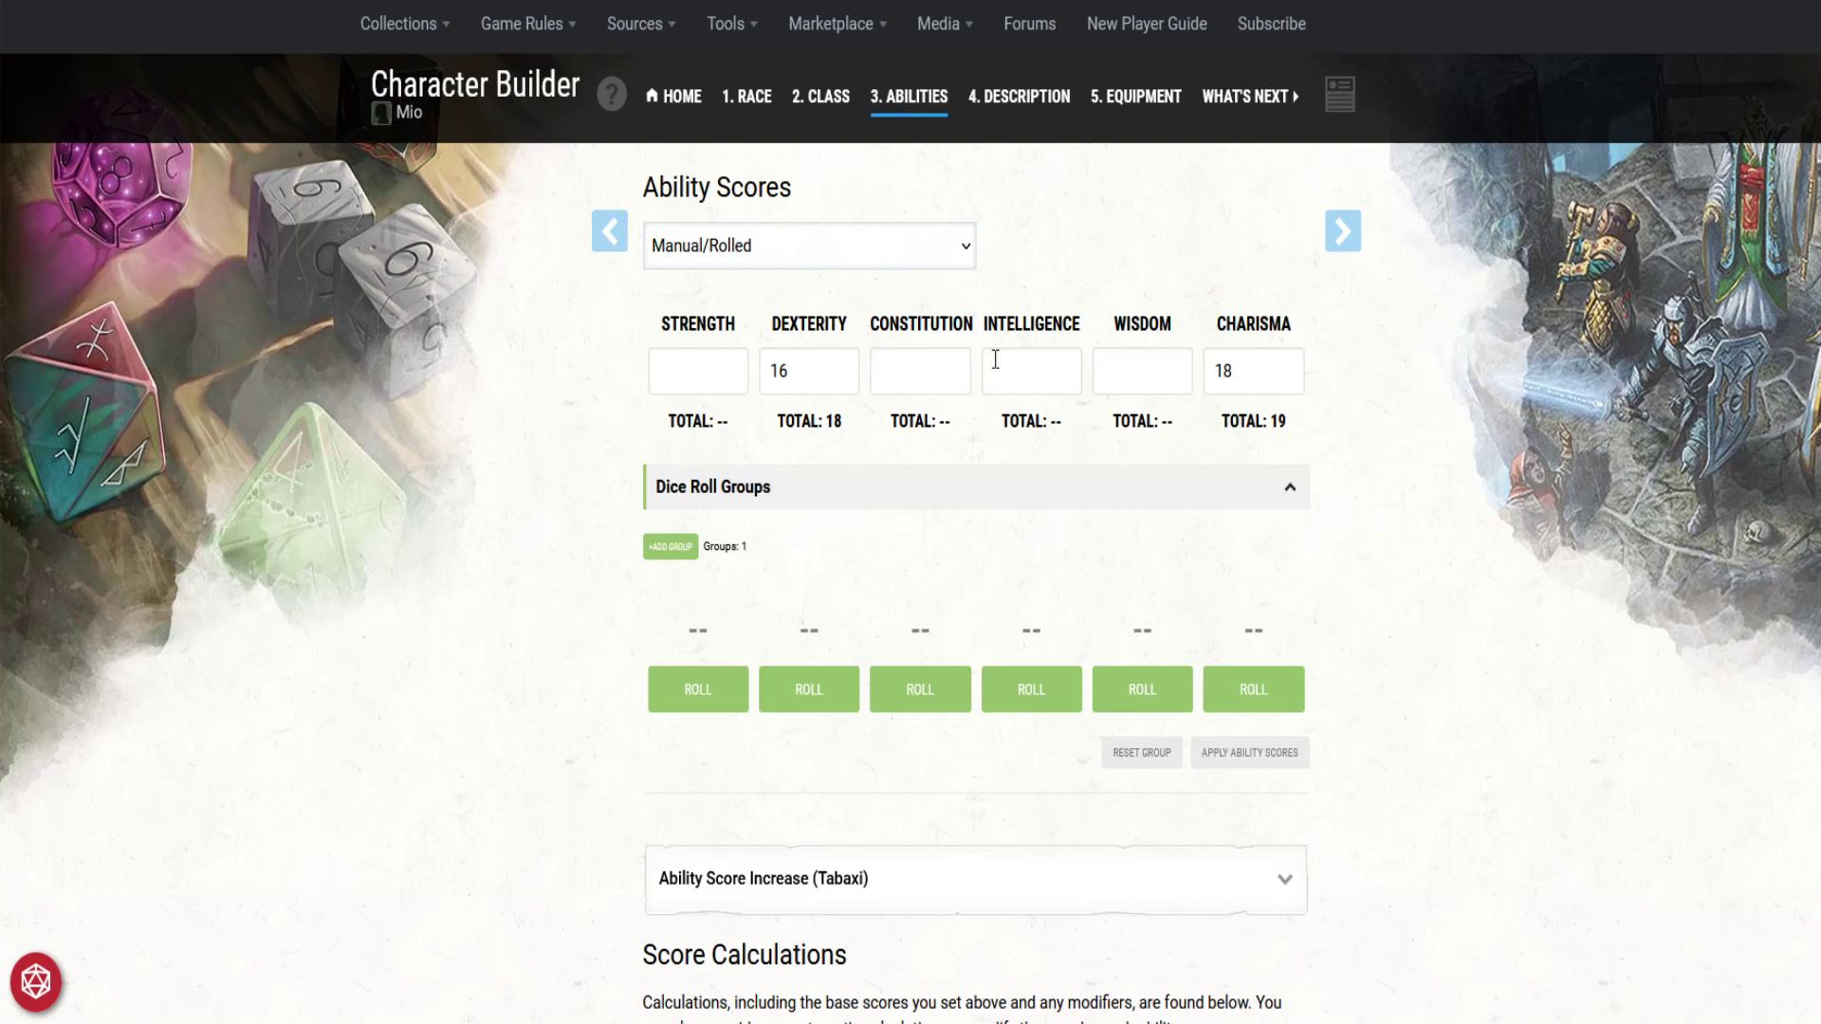
Step: Set the base scores to 10 for Strength, 14 for Constitution and 14 for Intelligence
click(726, 370)
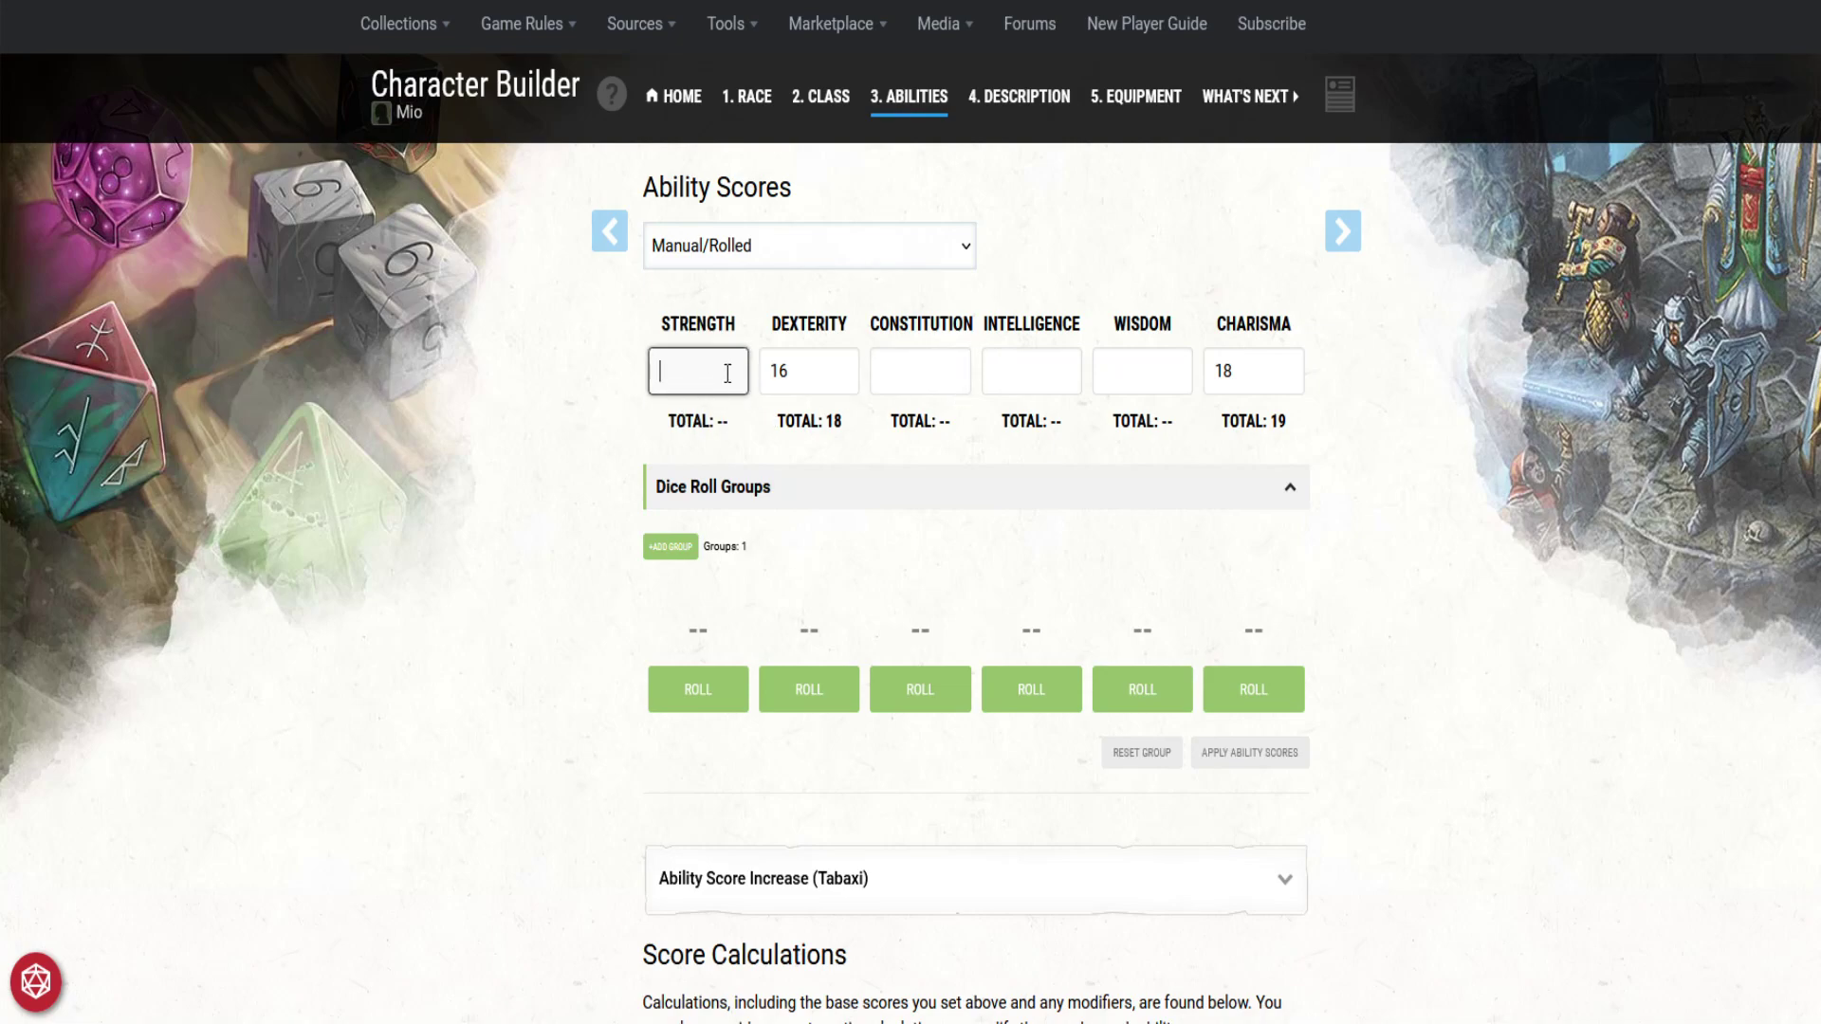
text(10)
click(611, 417)
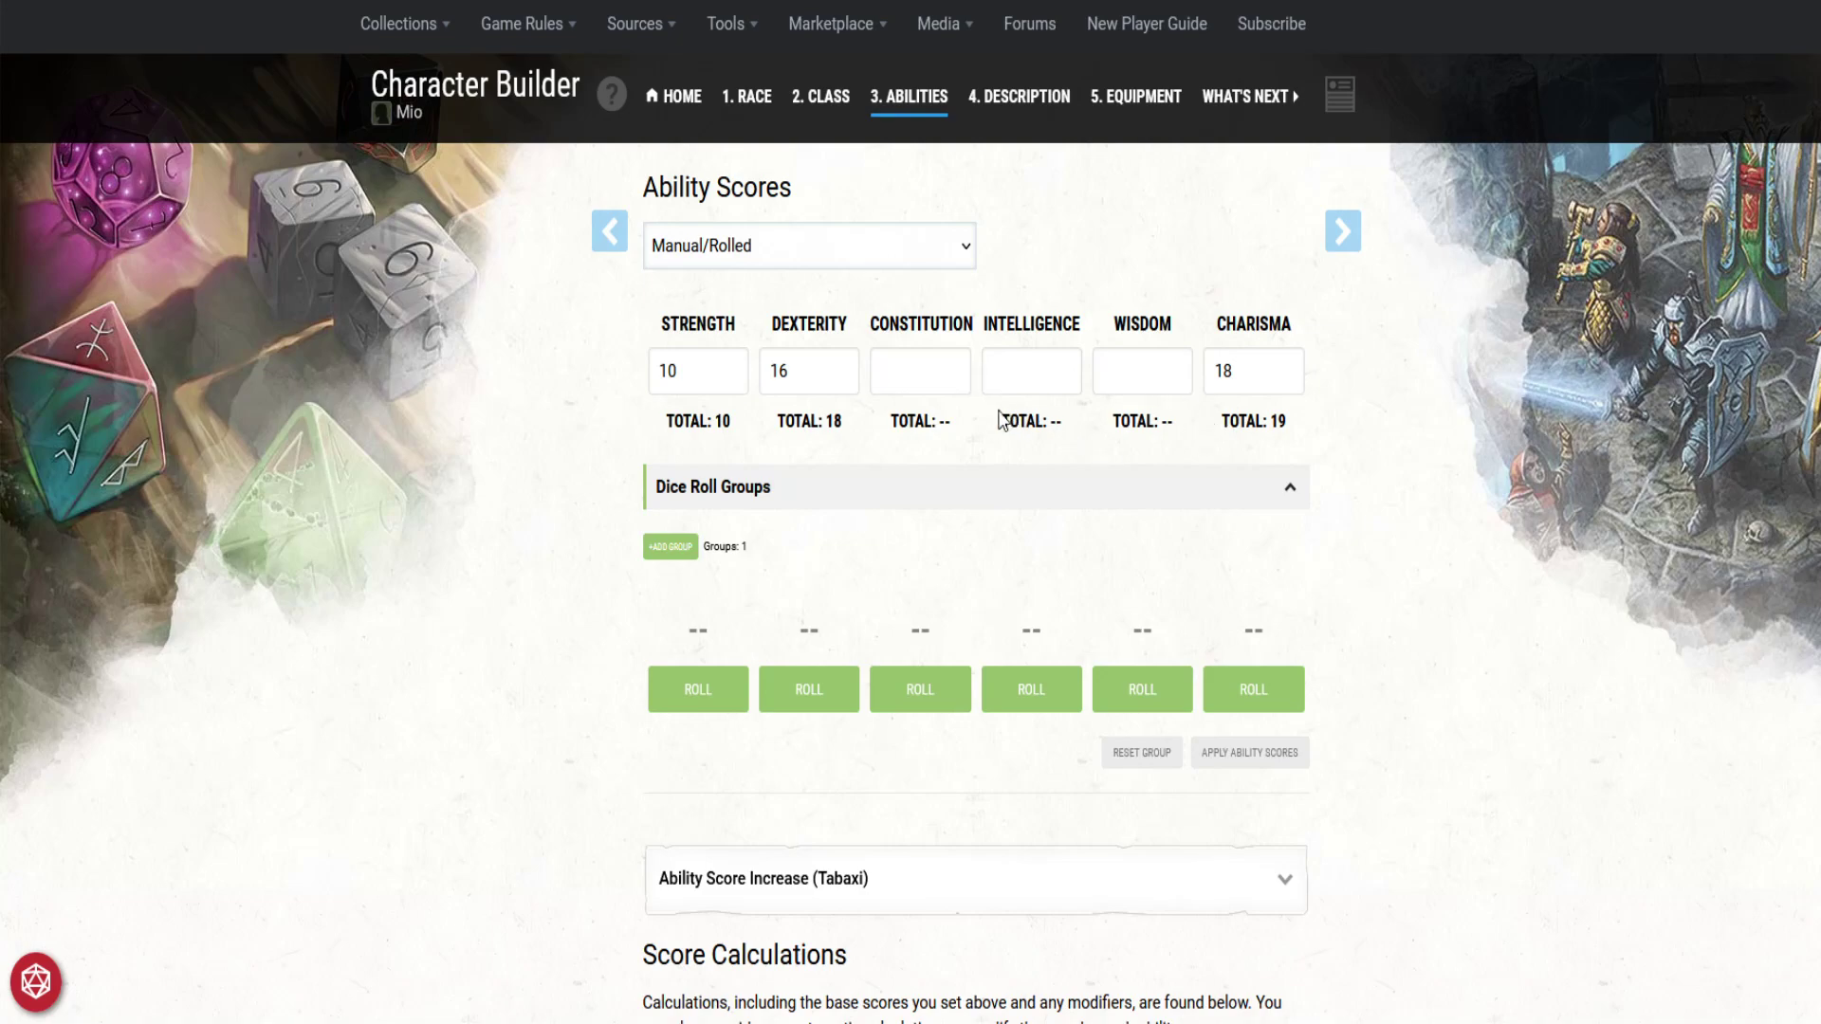
click(933, 385)
text(14)
click(1042, 370)
text(14)
click(1046, 422)
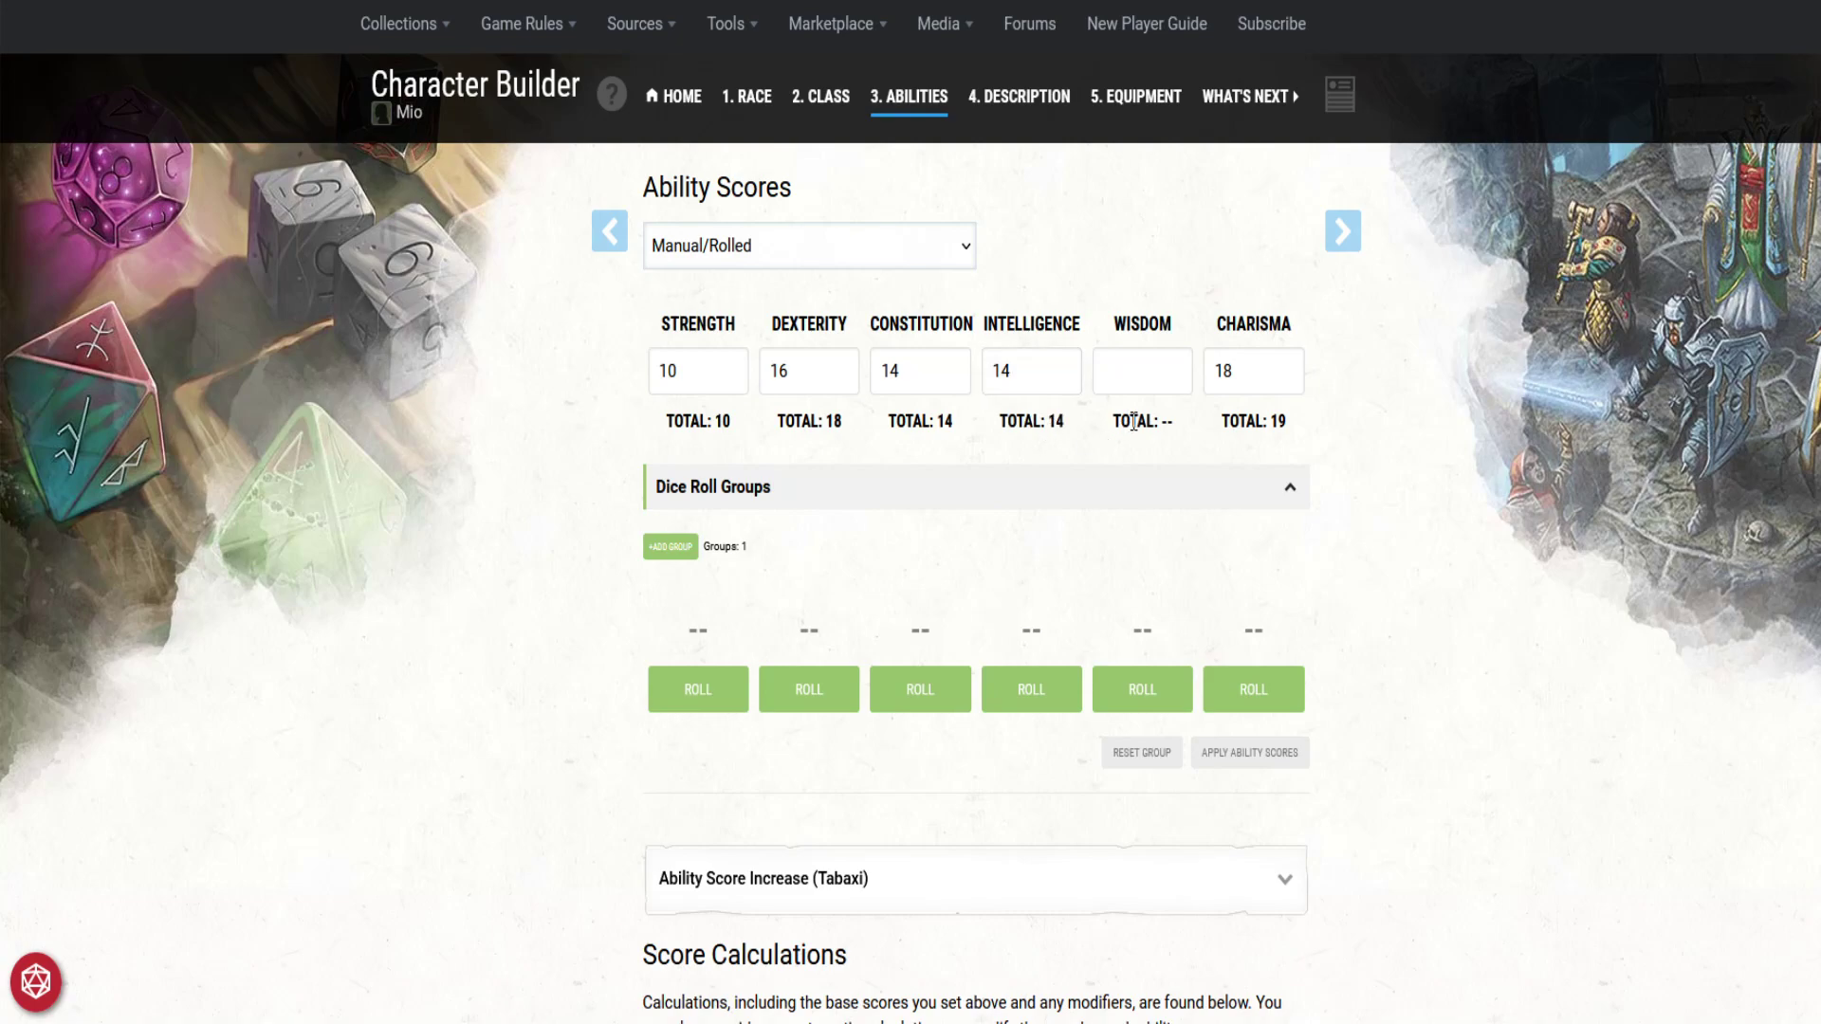
click(1149, 373)
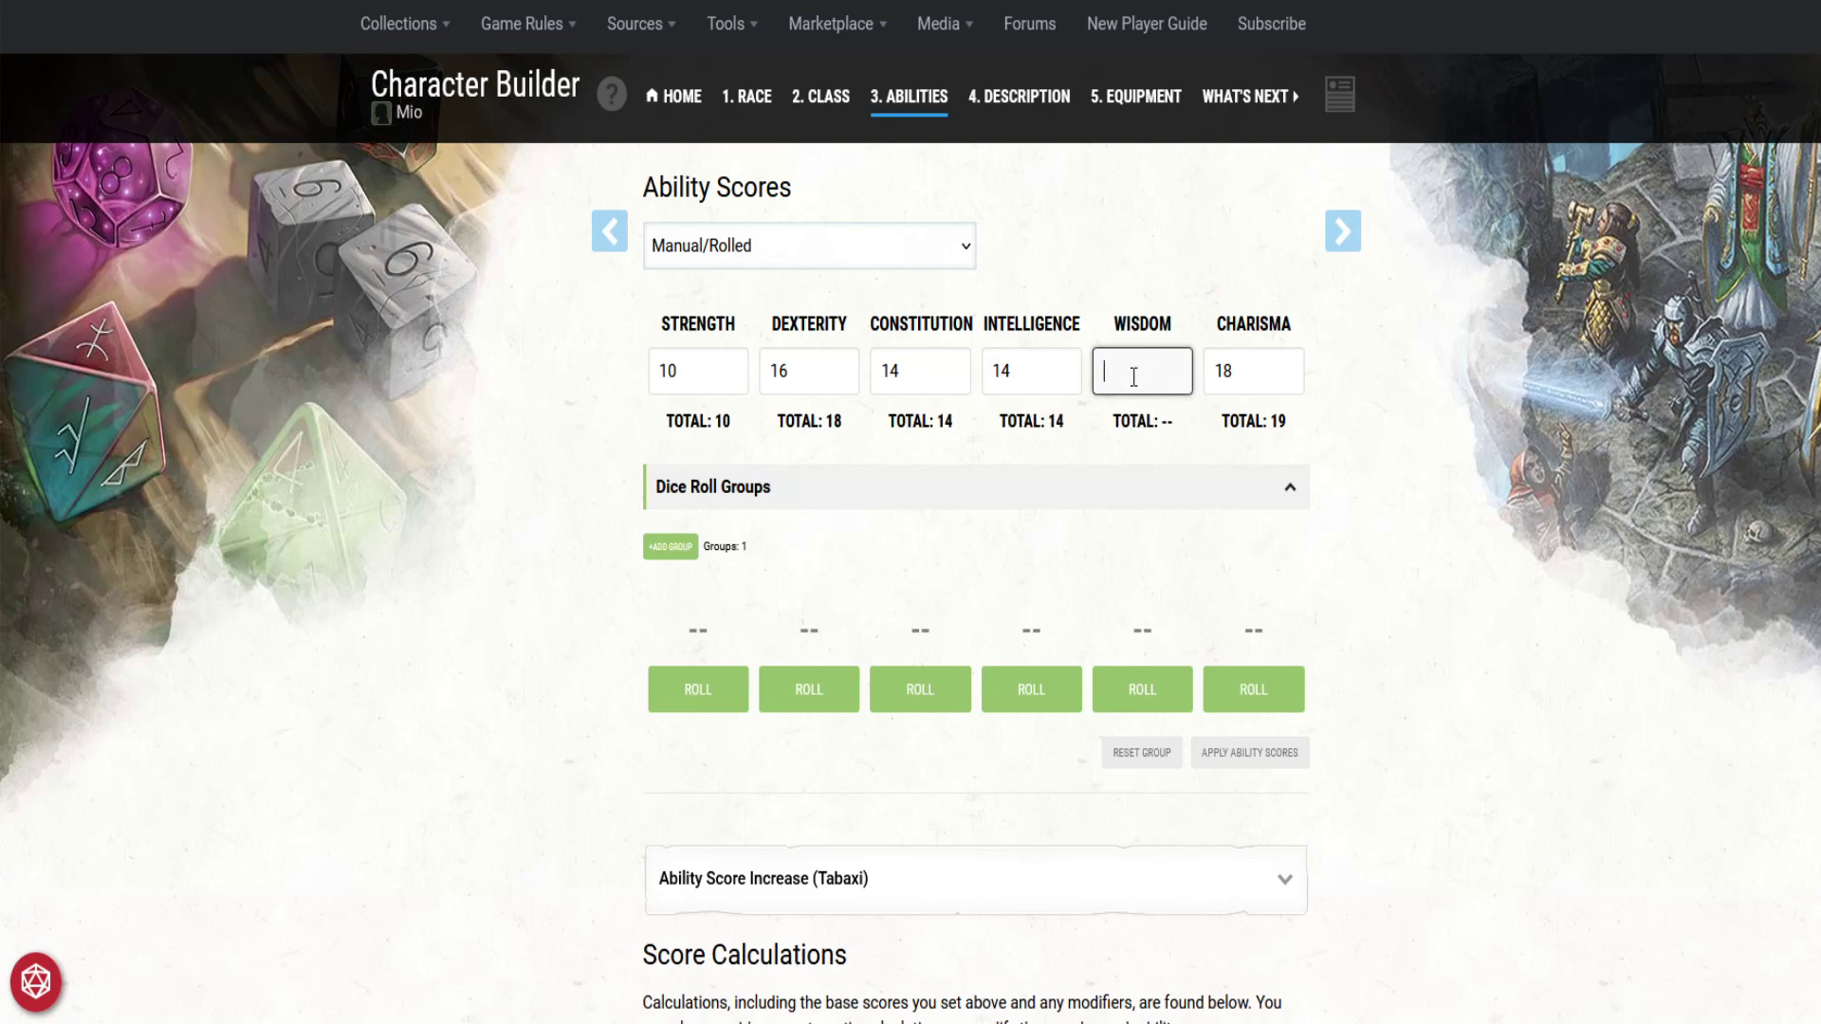
text(13)
key(BackSpace)
key(BackSpace)
Step: Change the base Strength score to 13, set Wisdom to 10, and review the completed ability scores
click(729, 379)
key(BackSpace)
text(3)
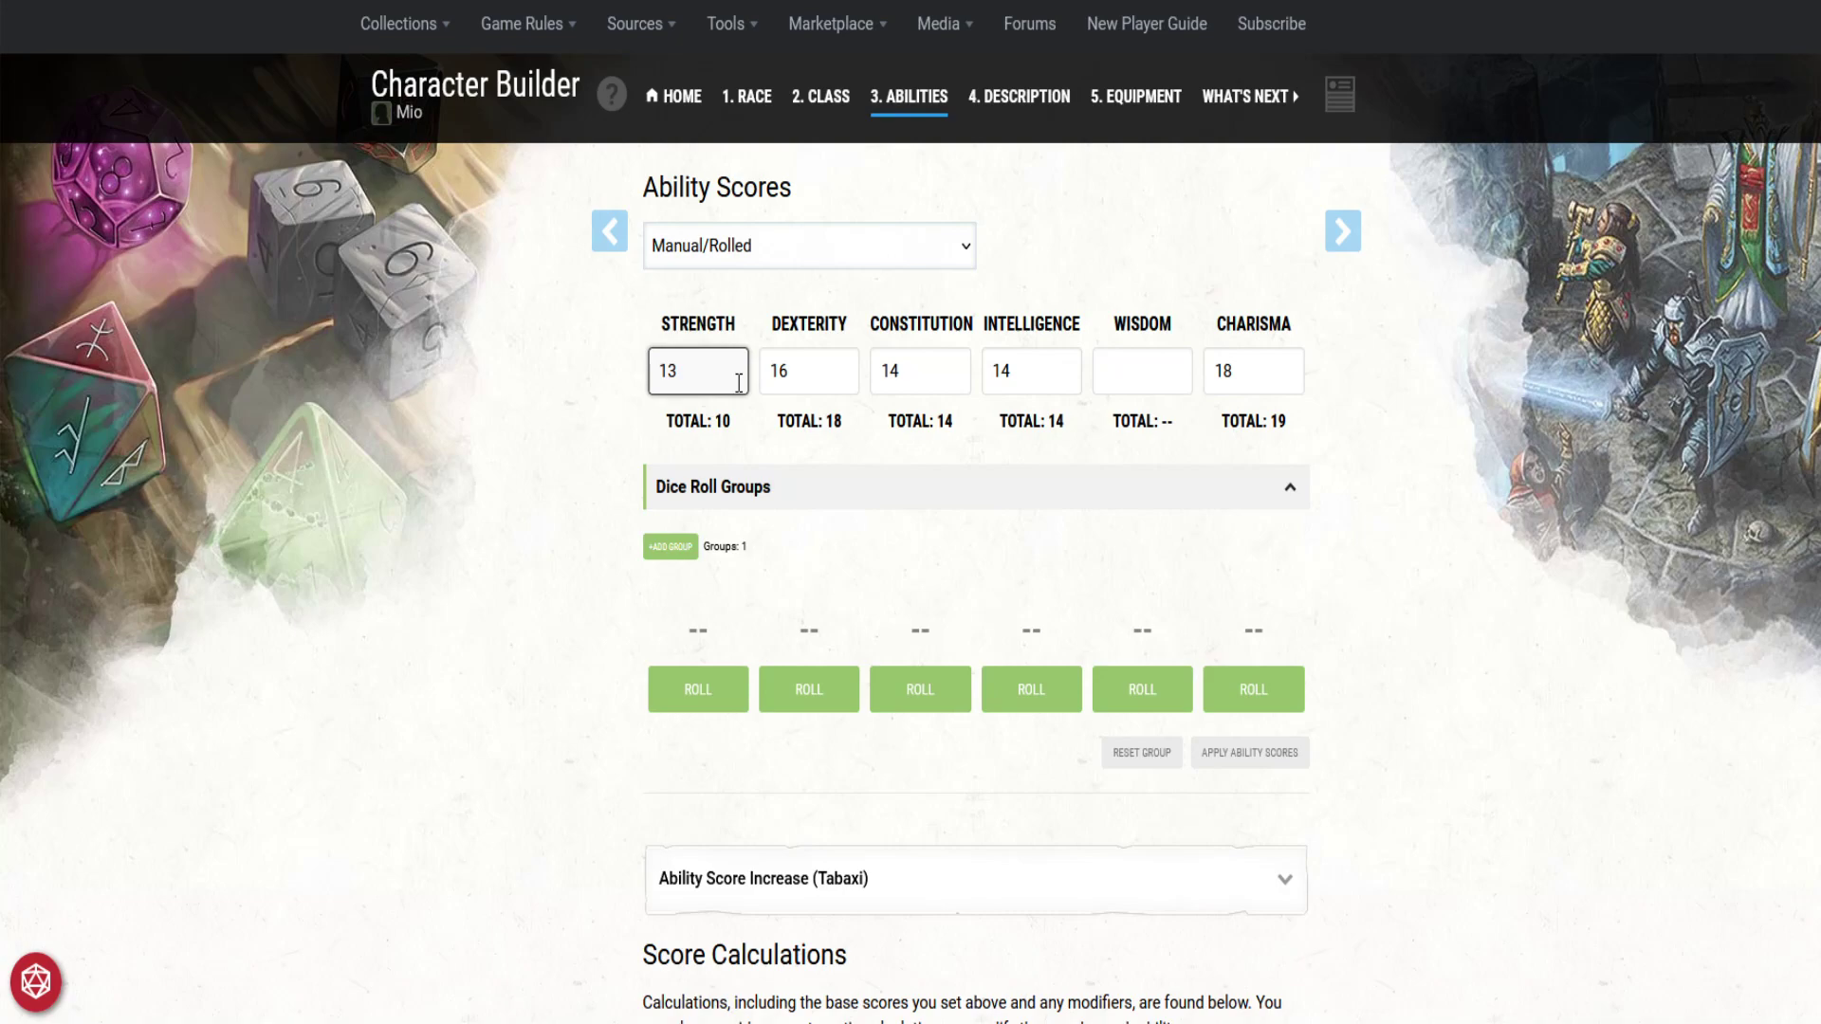
click(1133, 389)
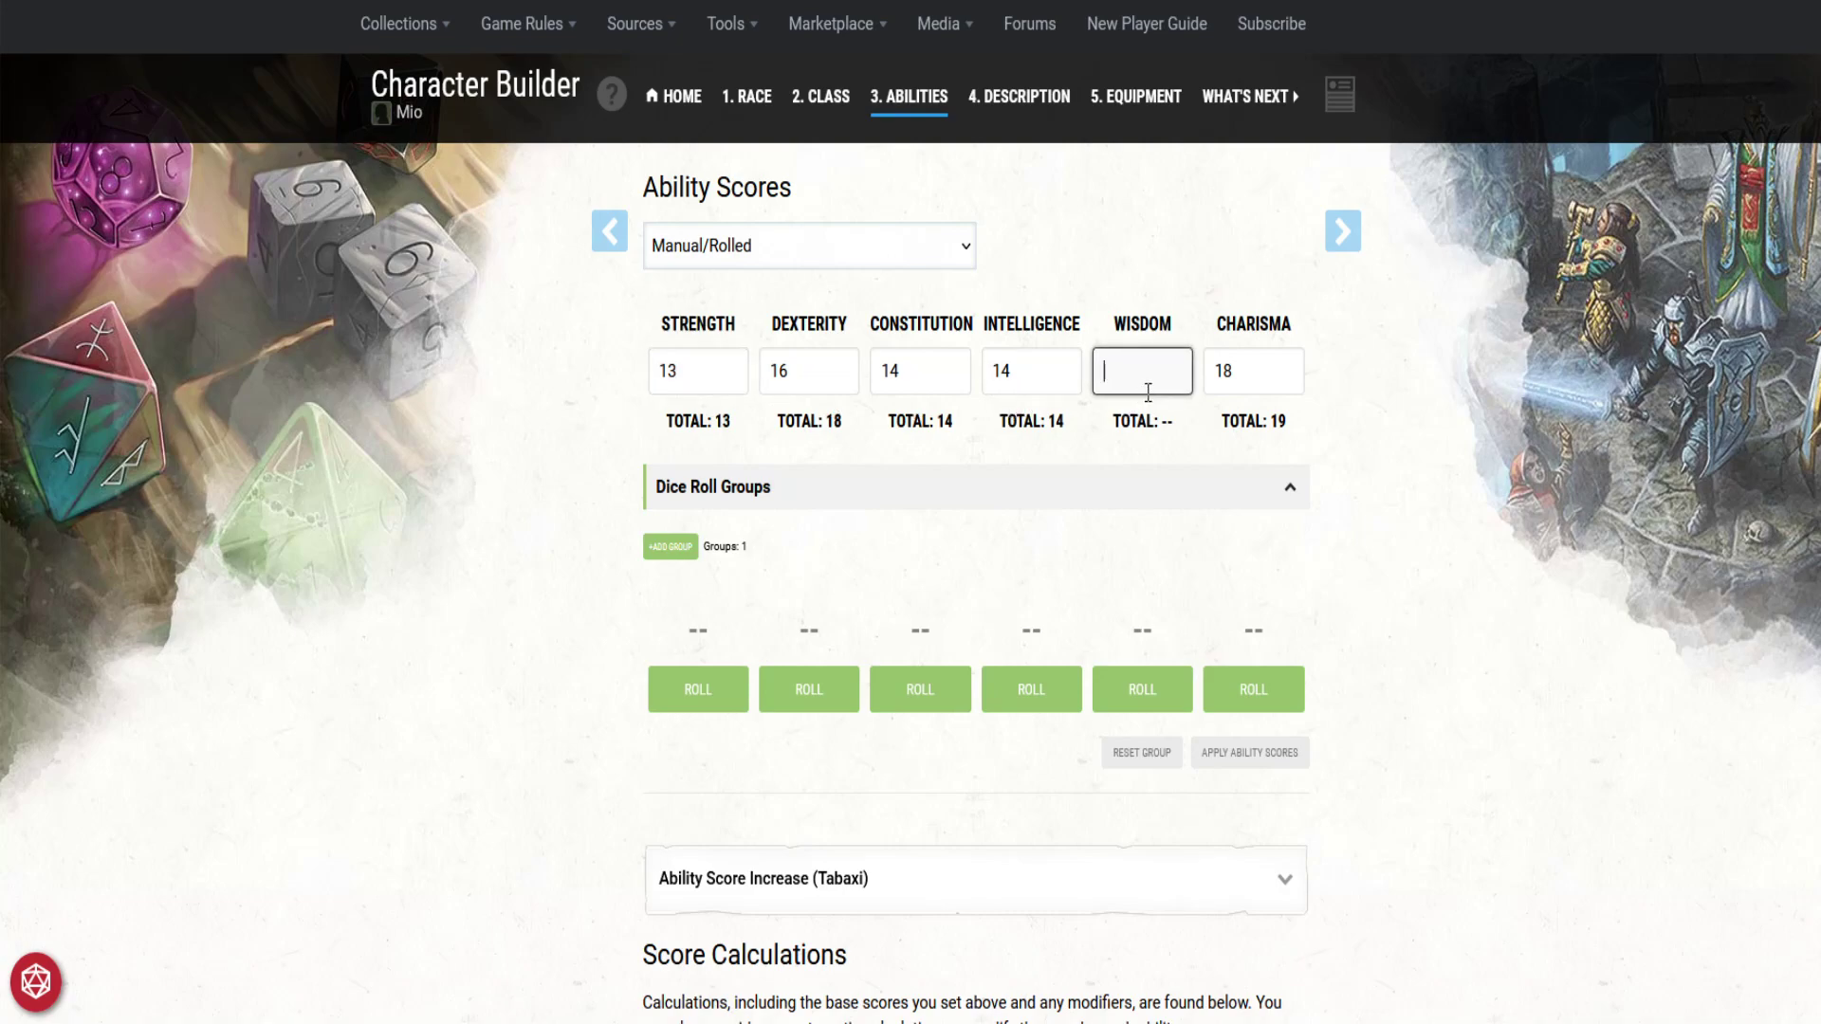
text(10)
click(1412, 516)
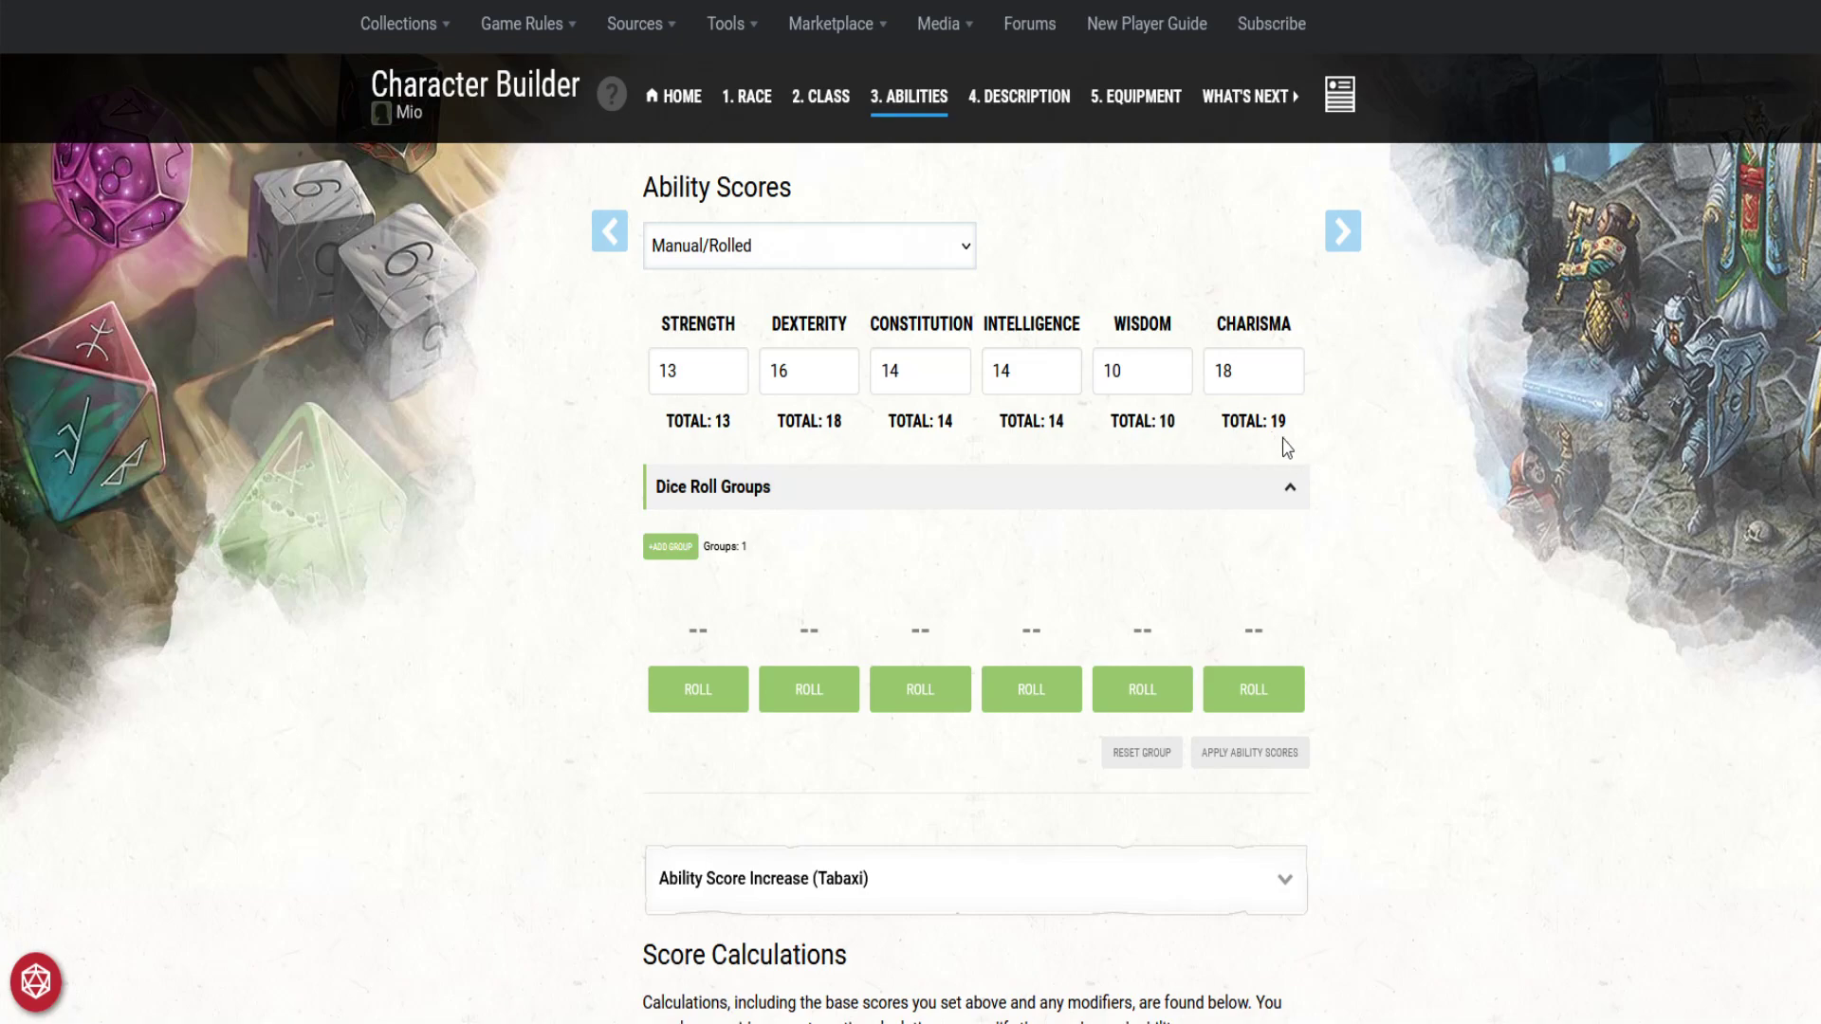
scroll(1346, 505, down, 4)
scroll(1346, 506, up, 3)
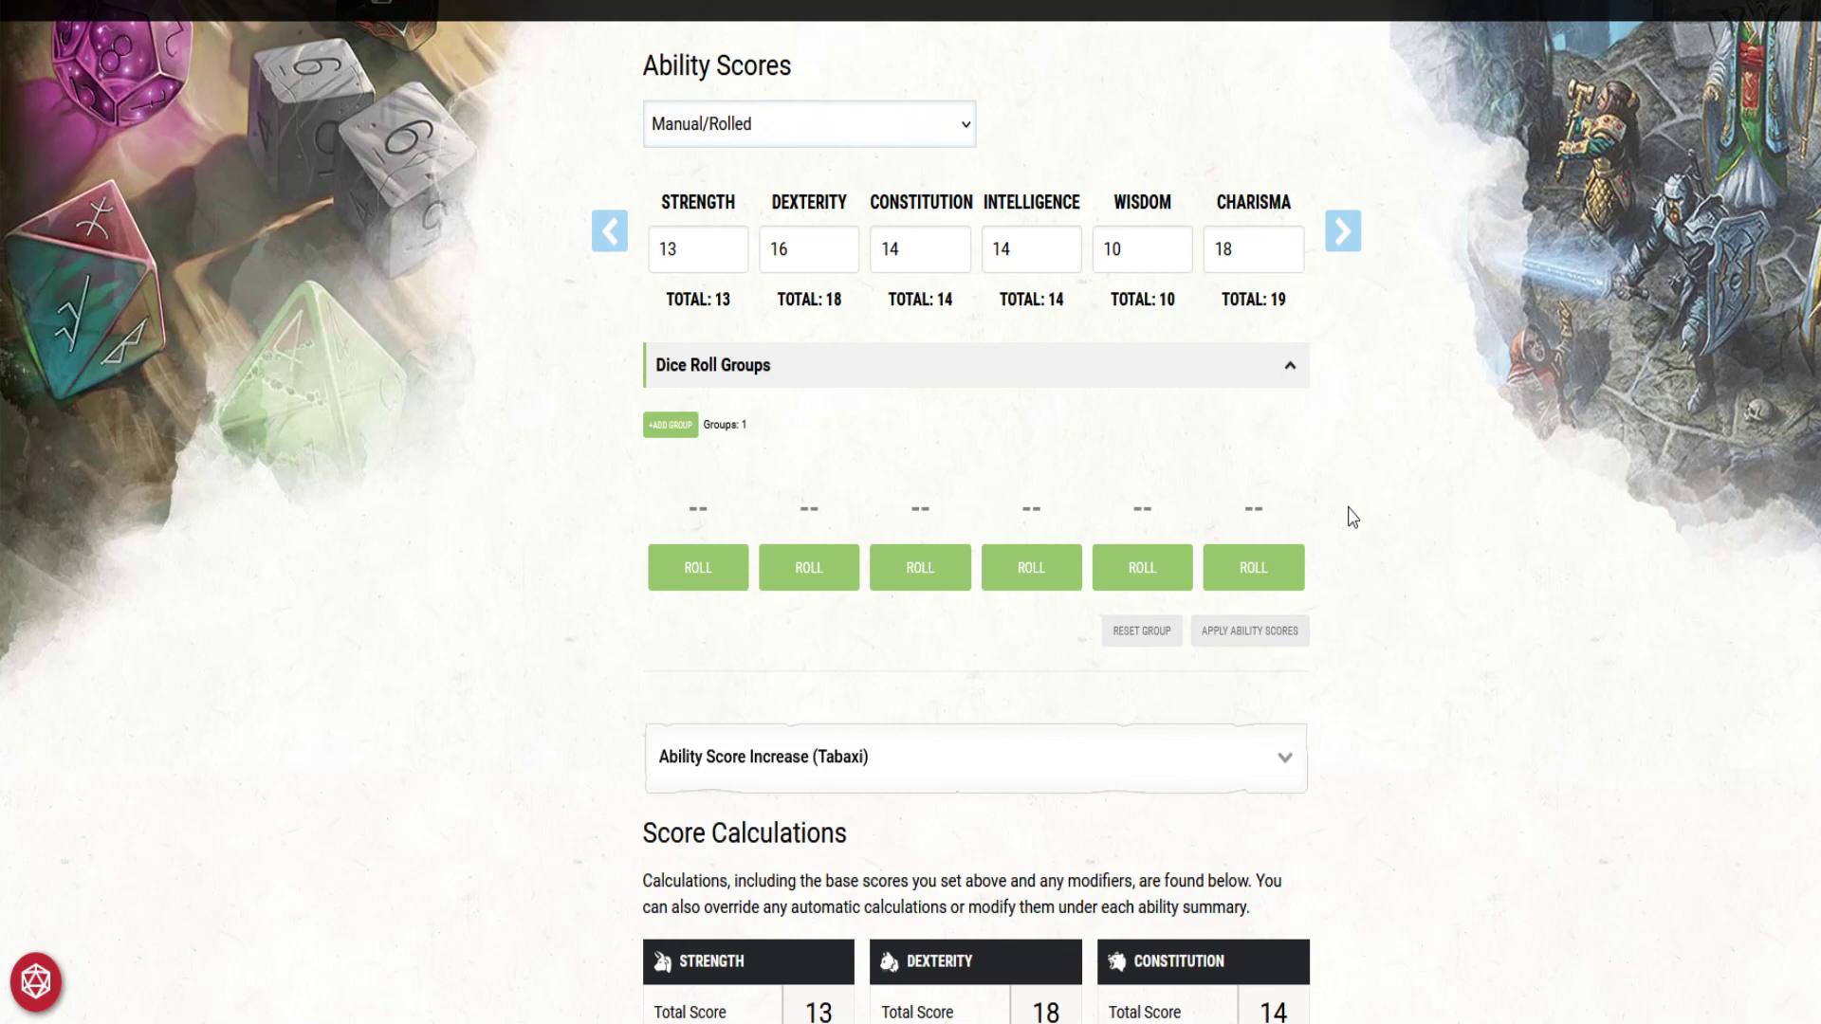
scroll(1346, 480, down, 1)
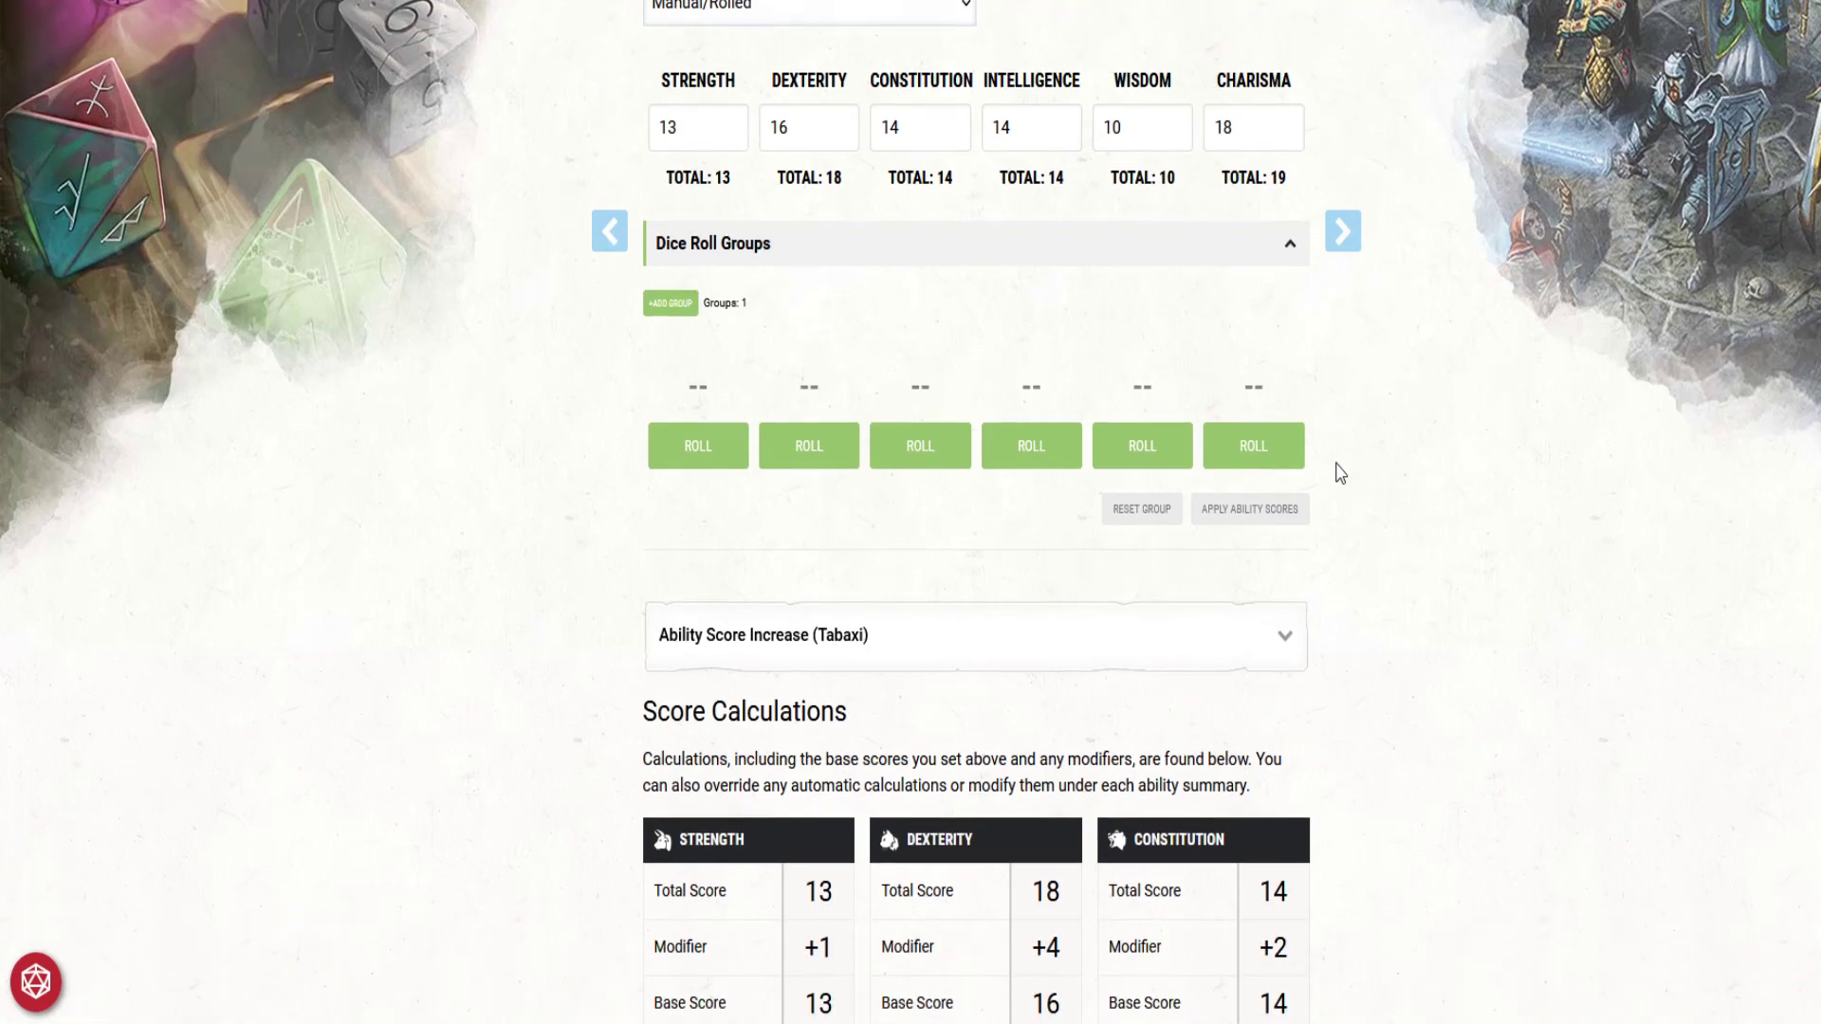
Step: Review the score calculations for all six abilities and advance to the builder's description section
scroll(1339, 472, down, 1)
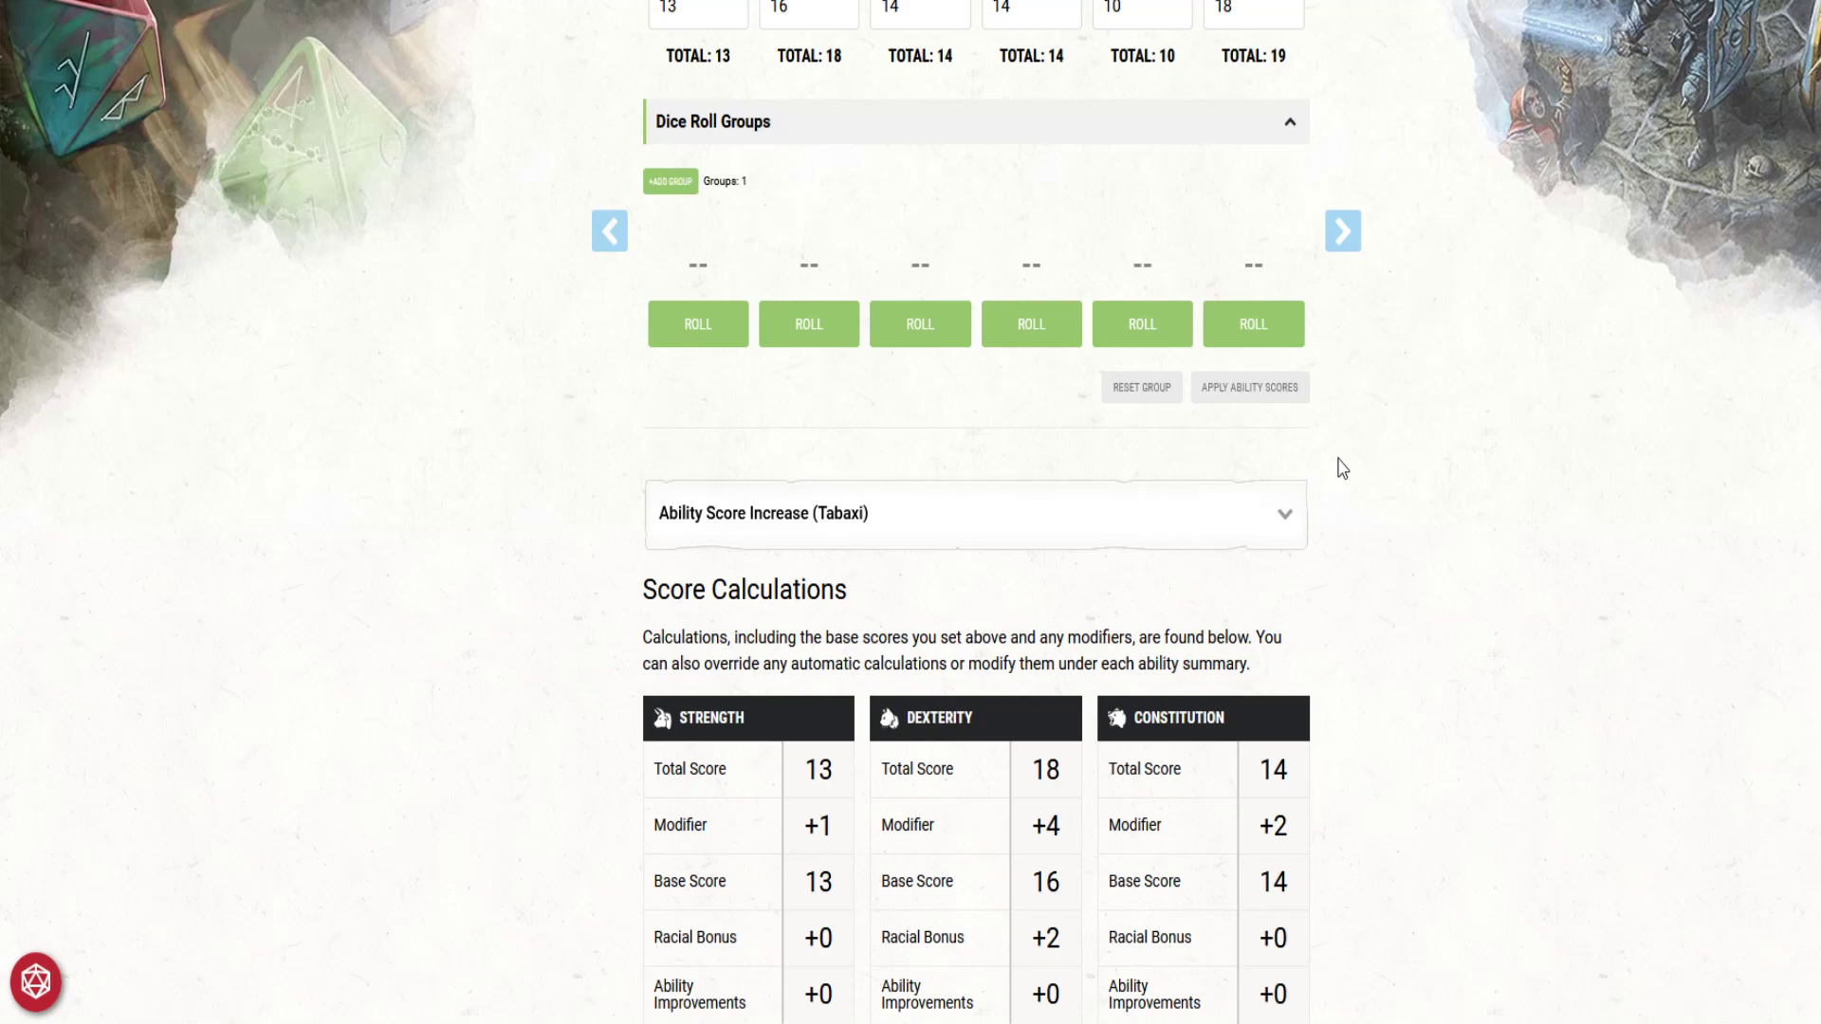
scroll(1435, 574, down, 4)
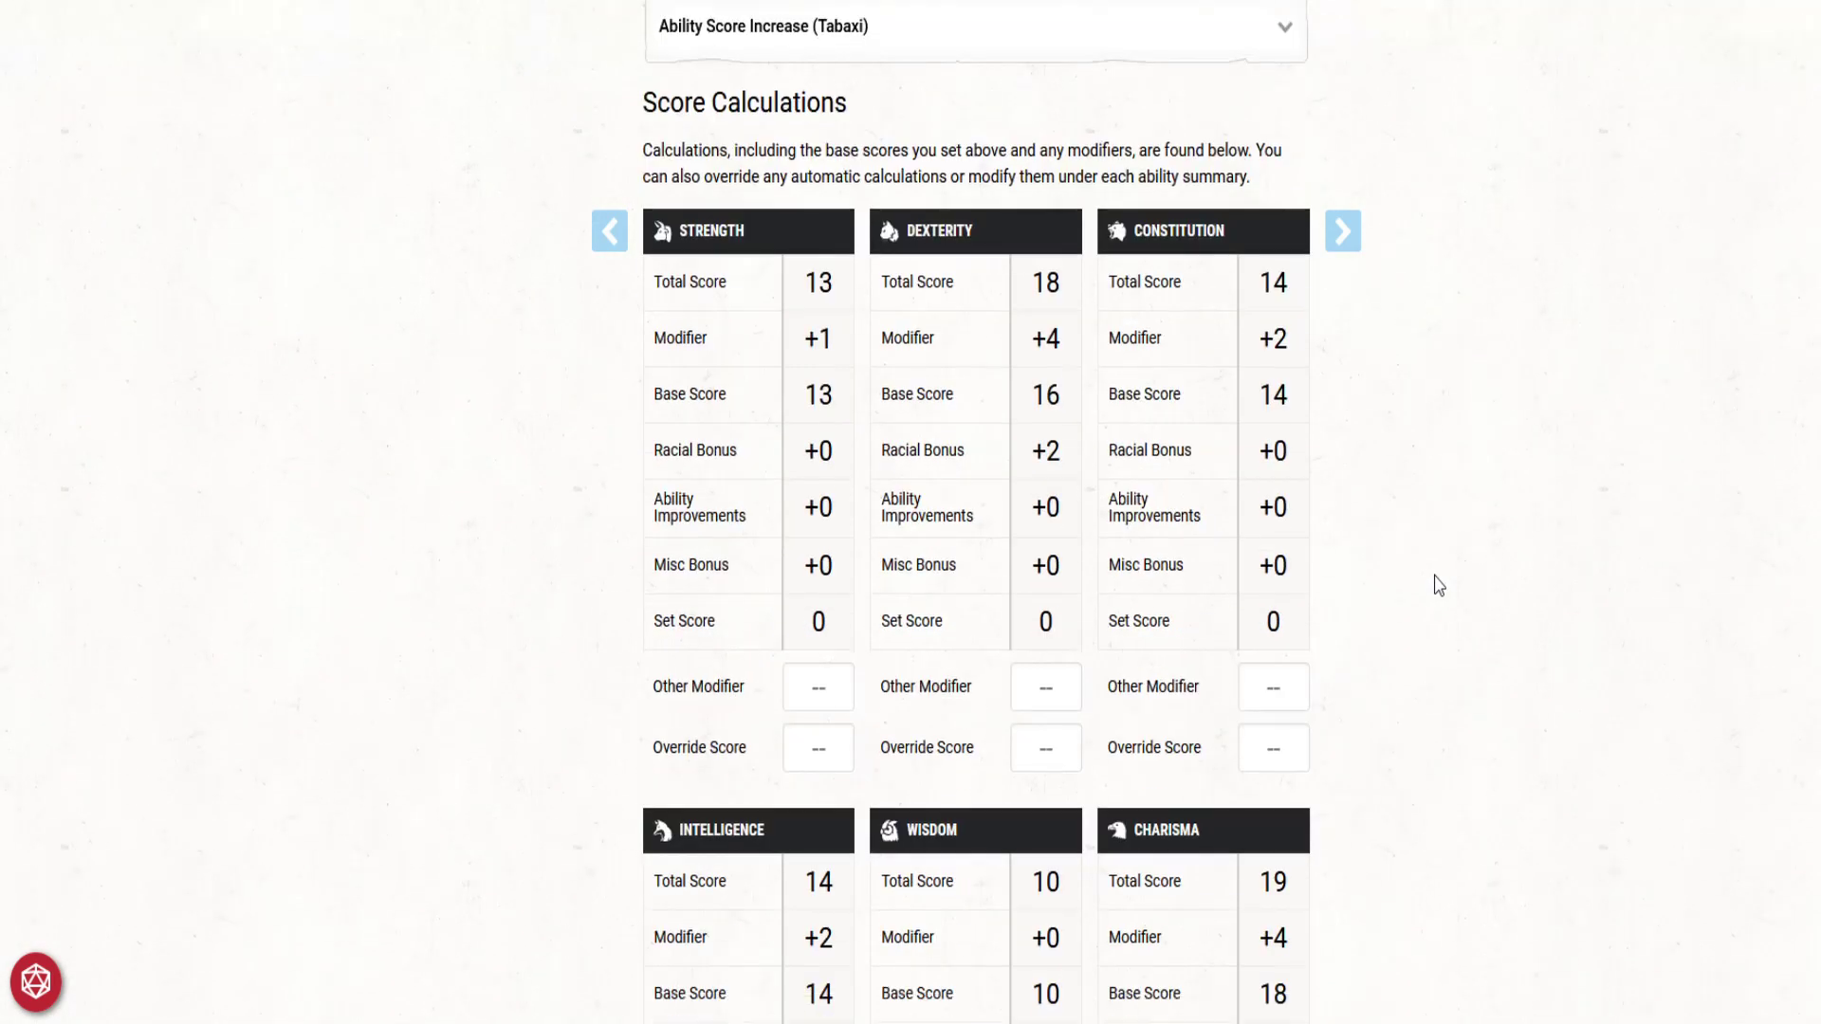
scroll(1438, 587, down, 6)
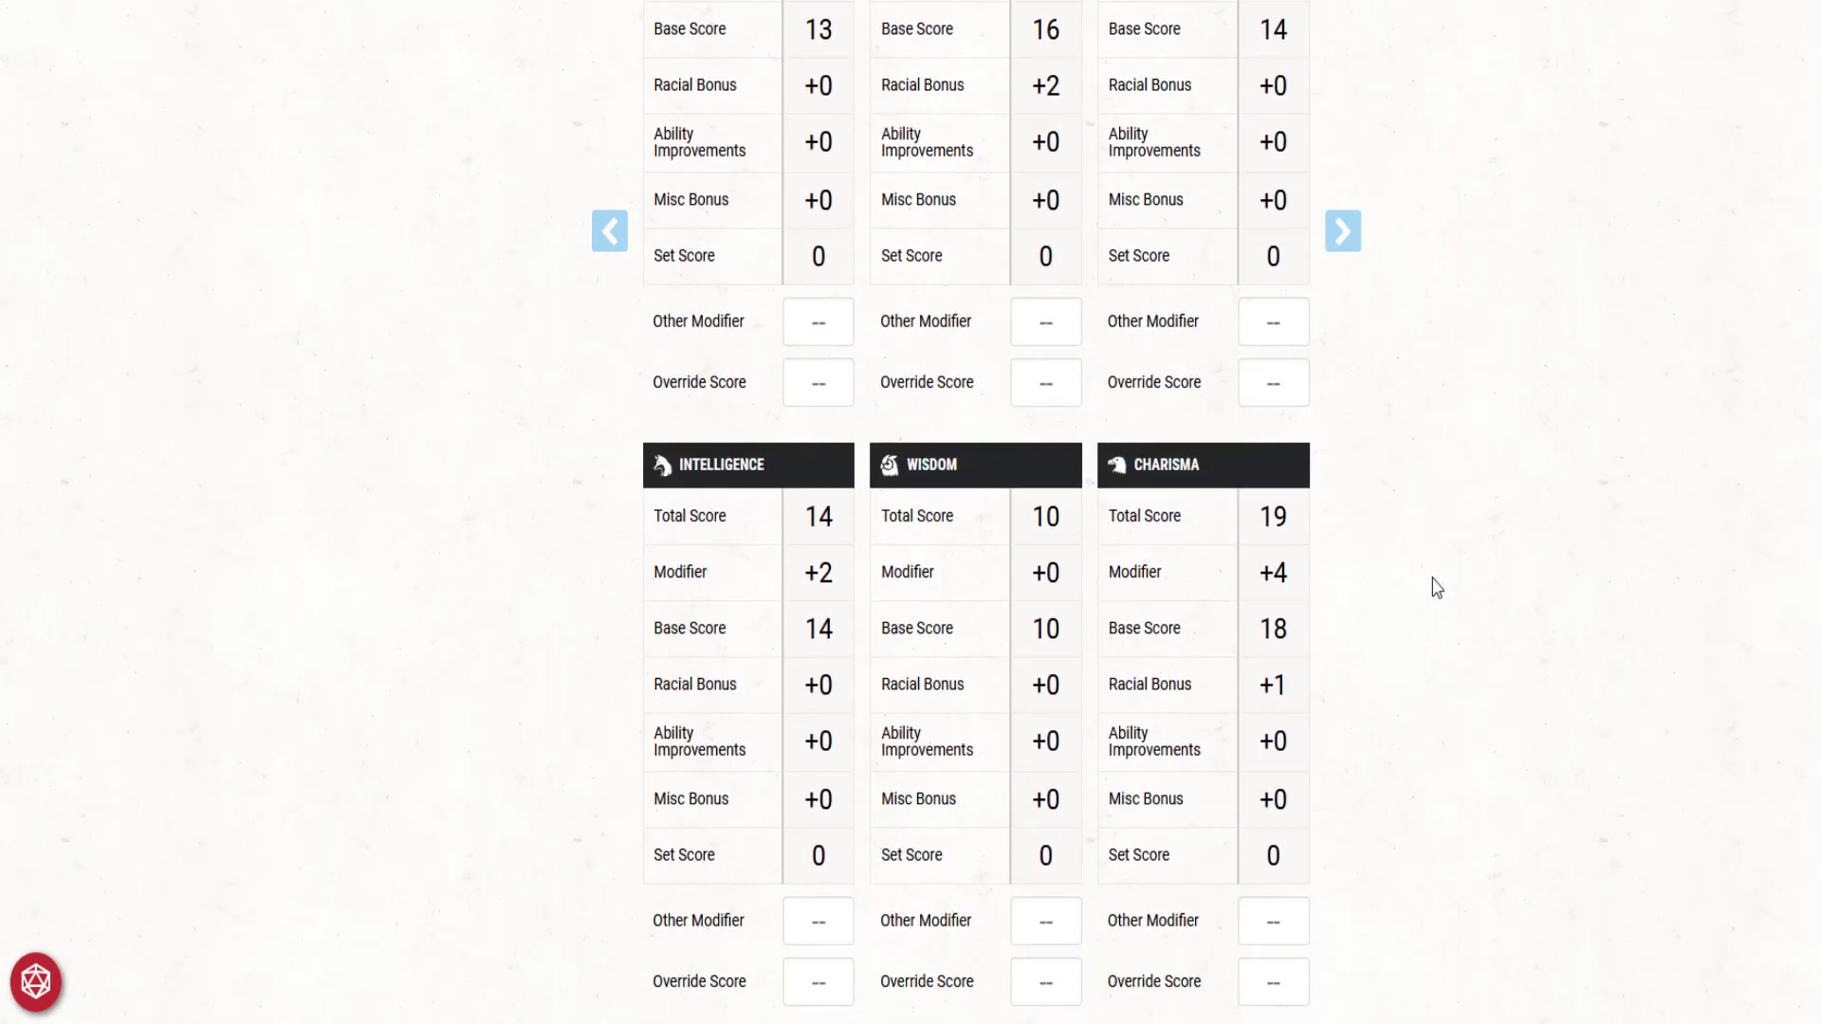
scroll(1432, 585, up, 13)
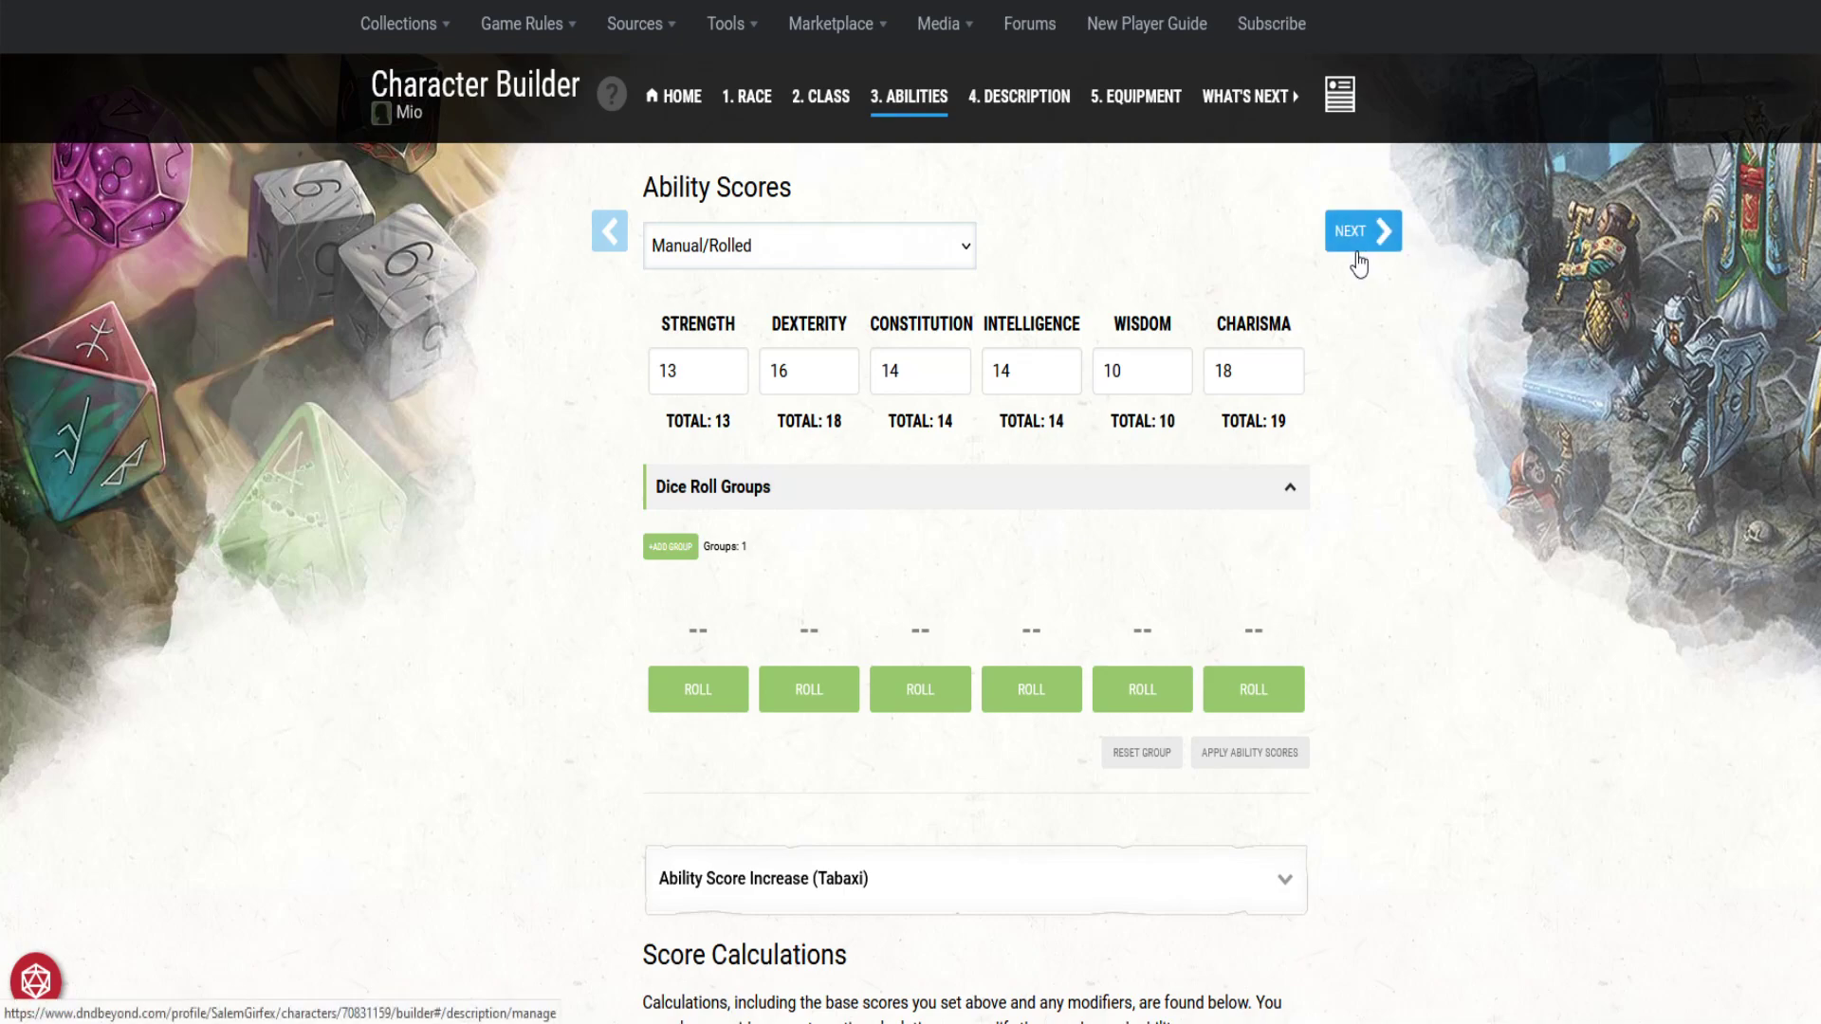
click(1364, 235)
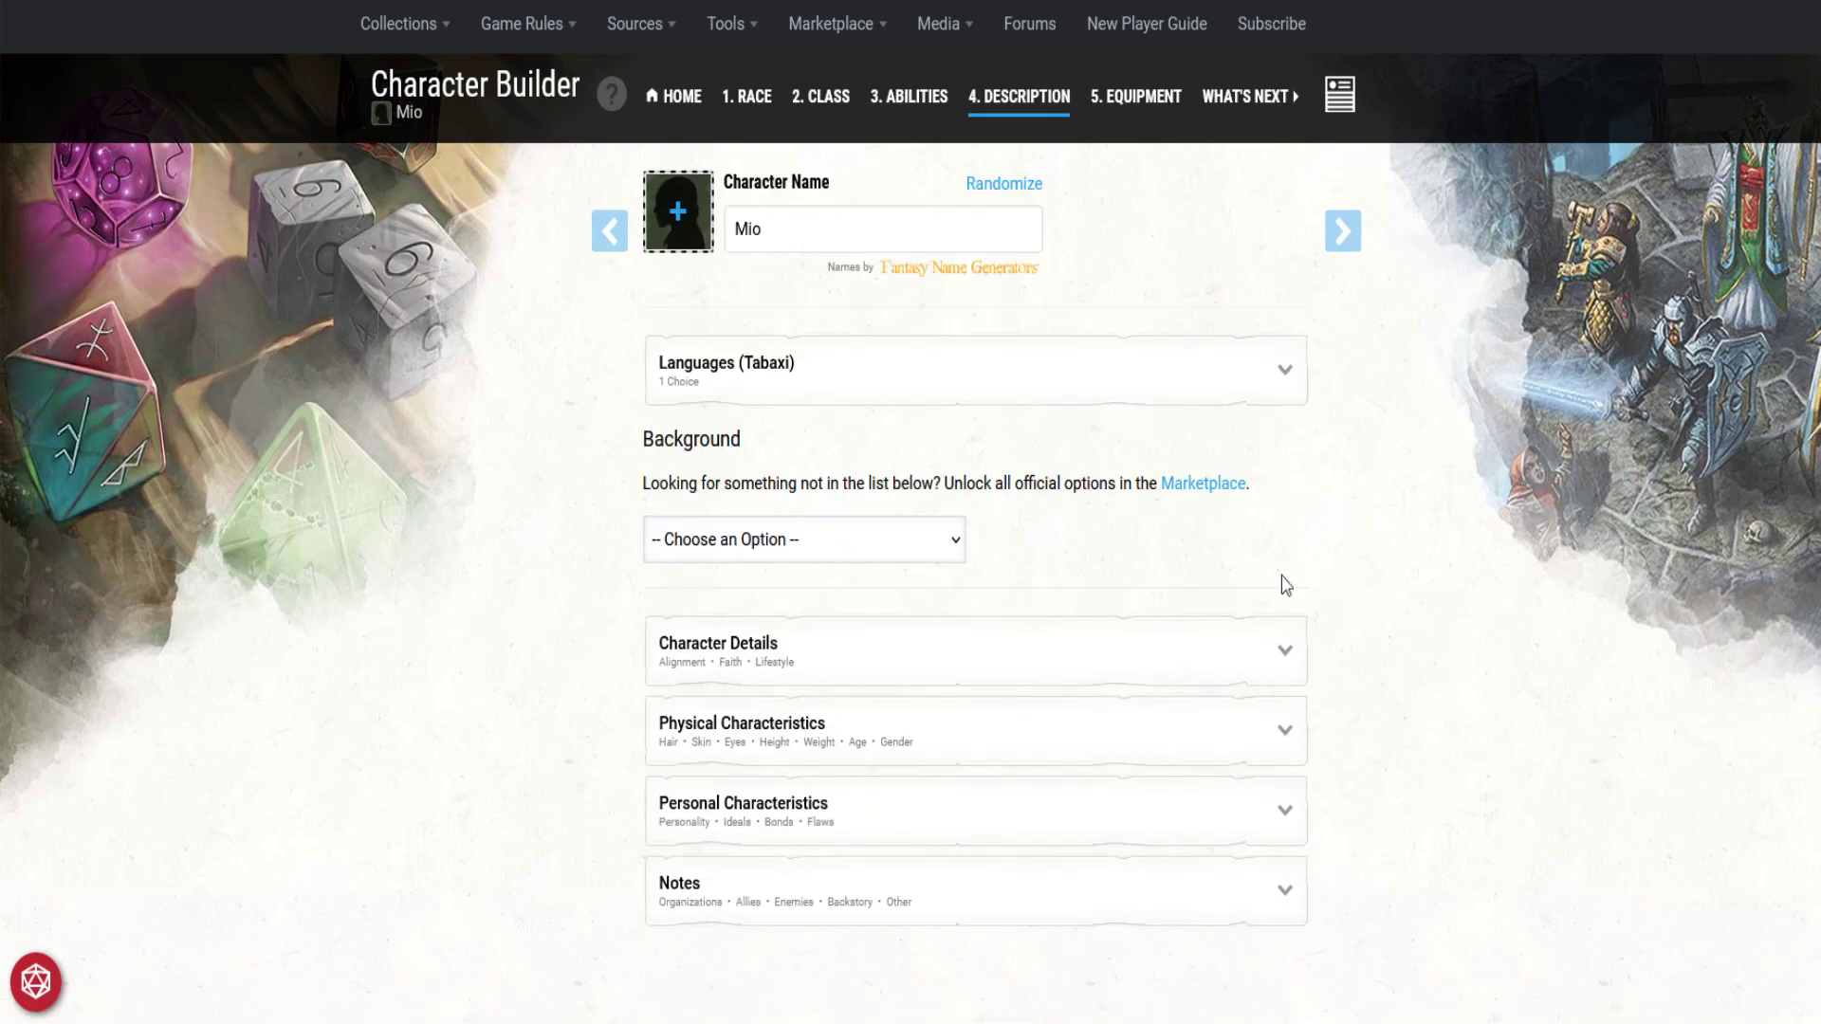
Step: Choose the Entertainer background and set its open skill proficiency to Animal Handling
click(1048, 384)
click(1033, 393)
click(760, 409)
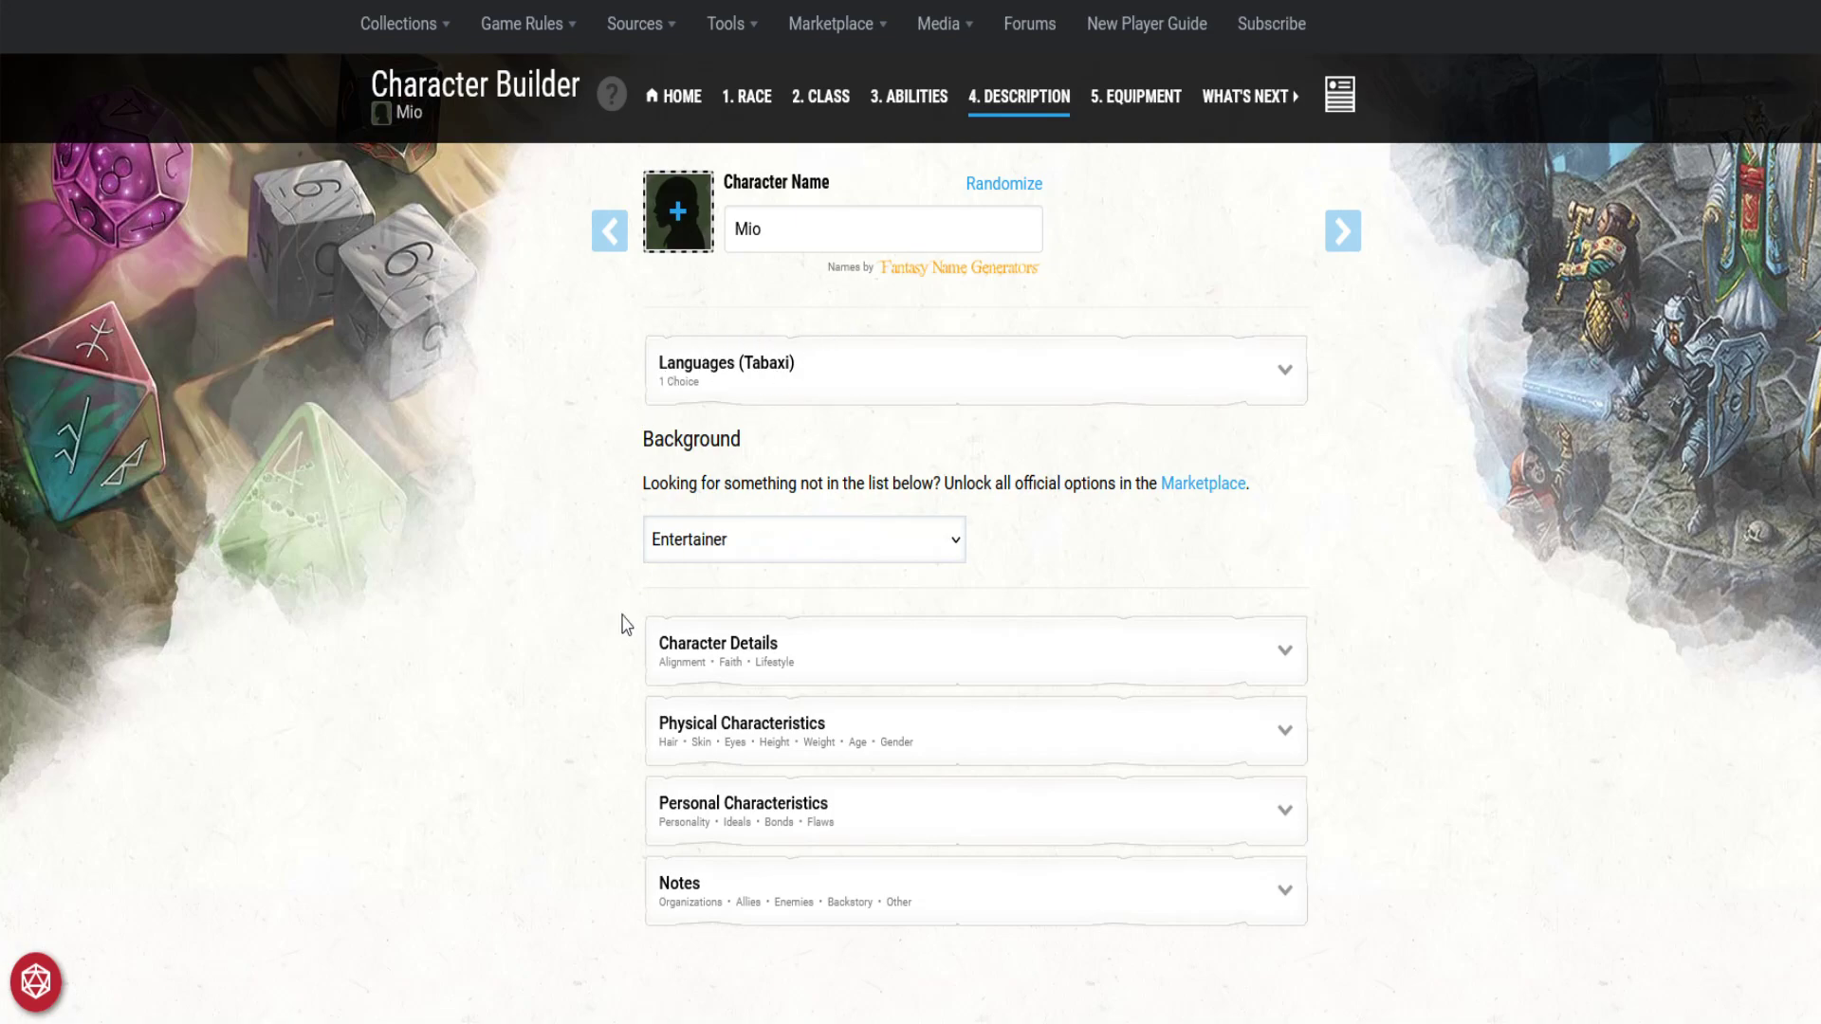
scroll(618, 699, down, 4)
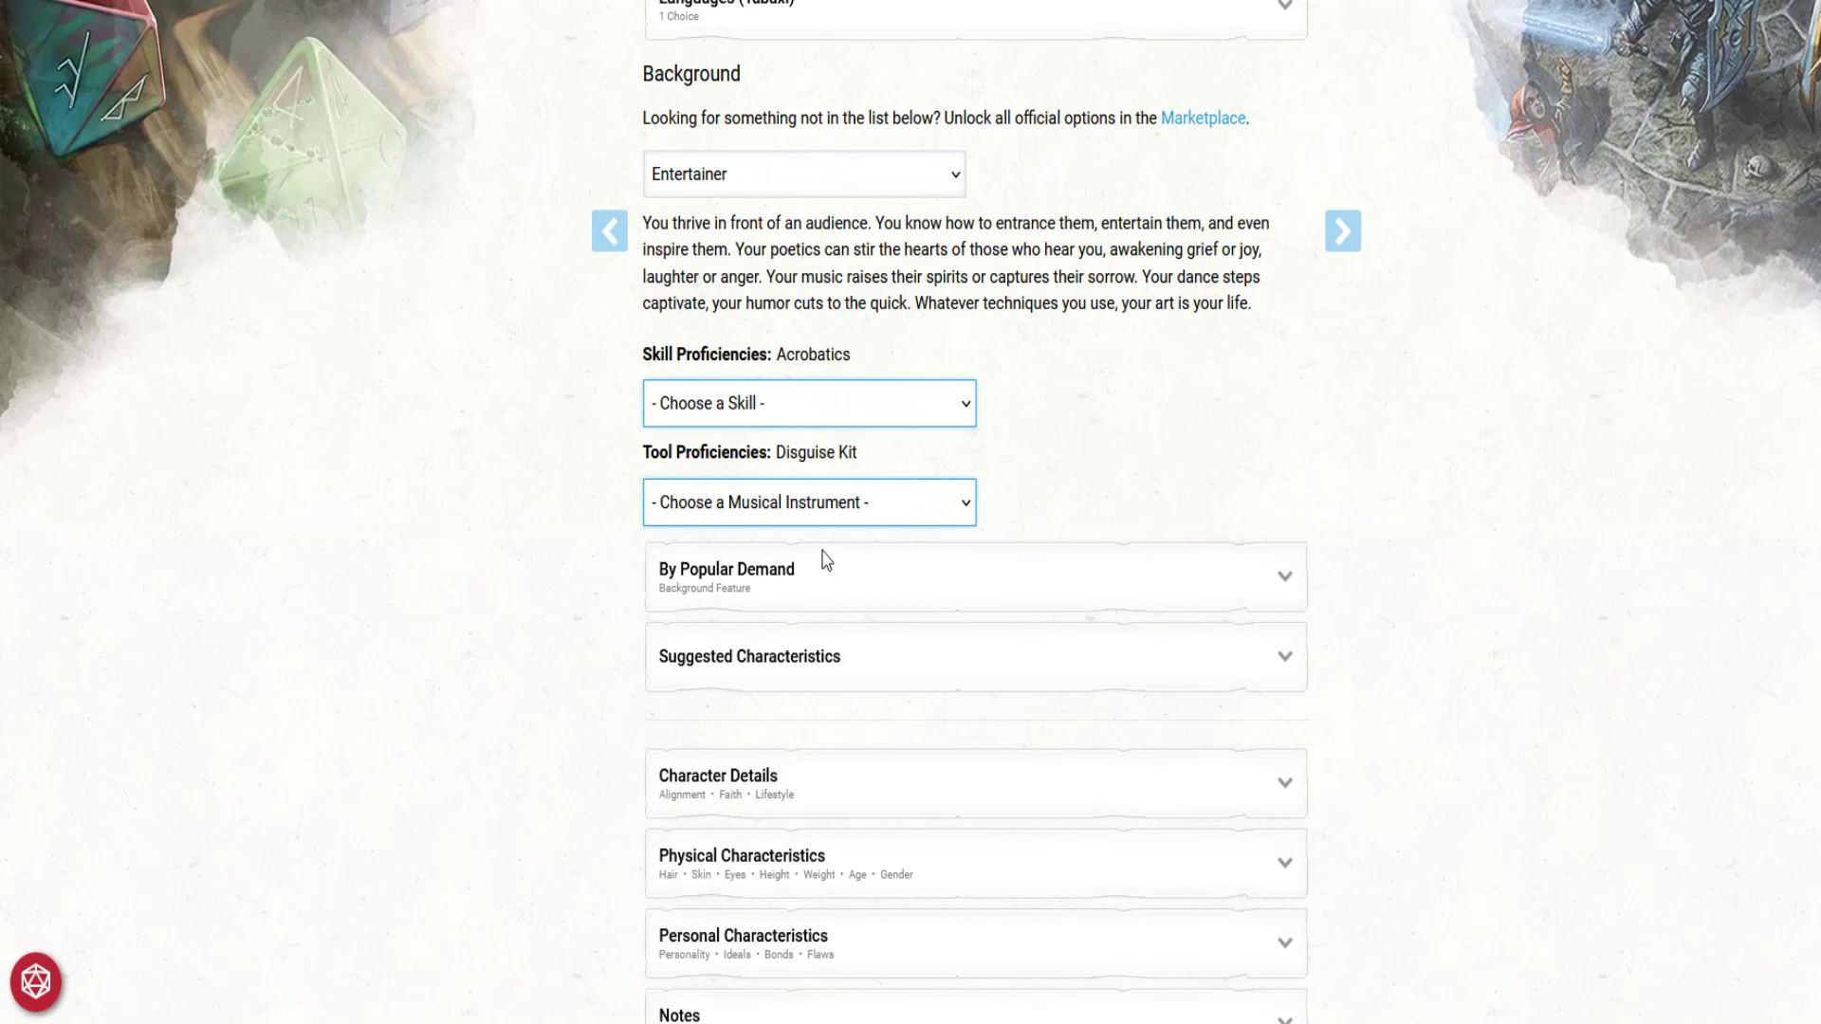
key(Down)
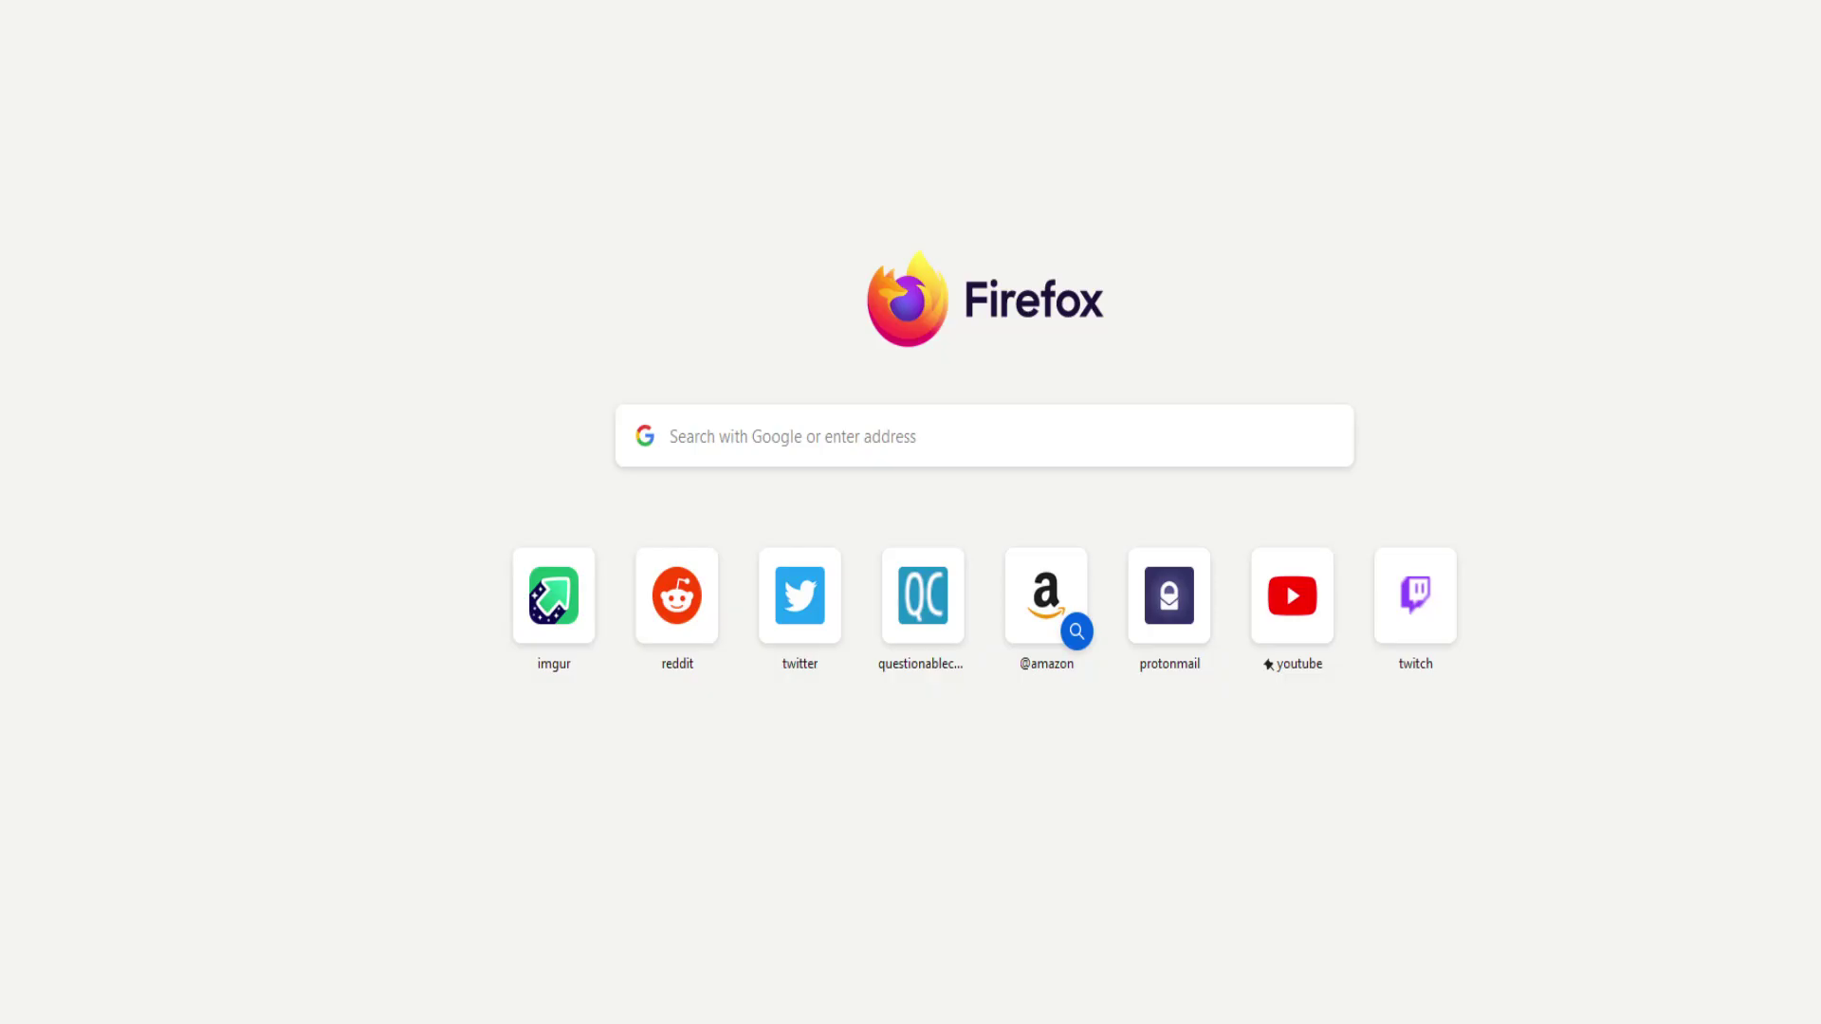
Step: Switch to a Google search in the browser and look up the dulcimer and the glaur
text(dungeon)
key(Return)
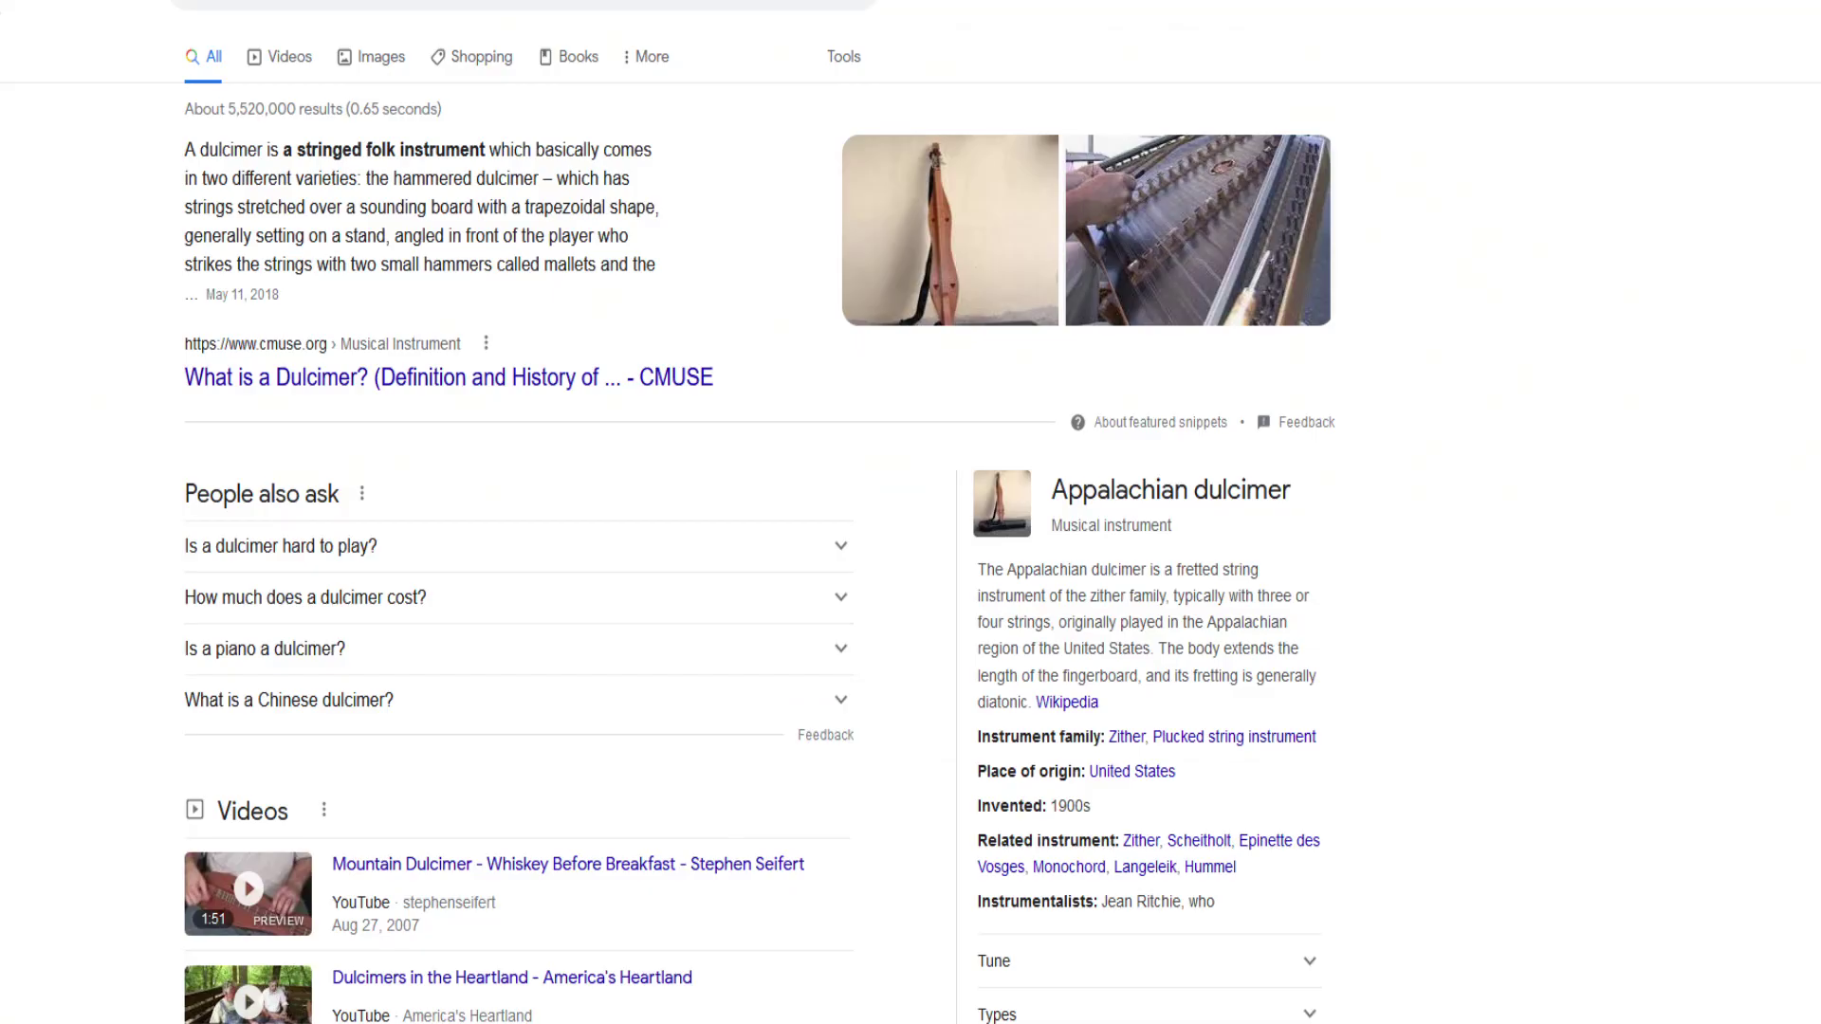
text(glaur)
key(Return)
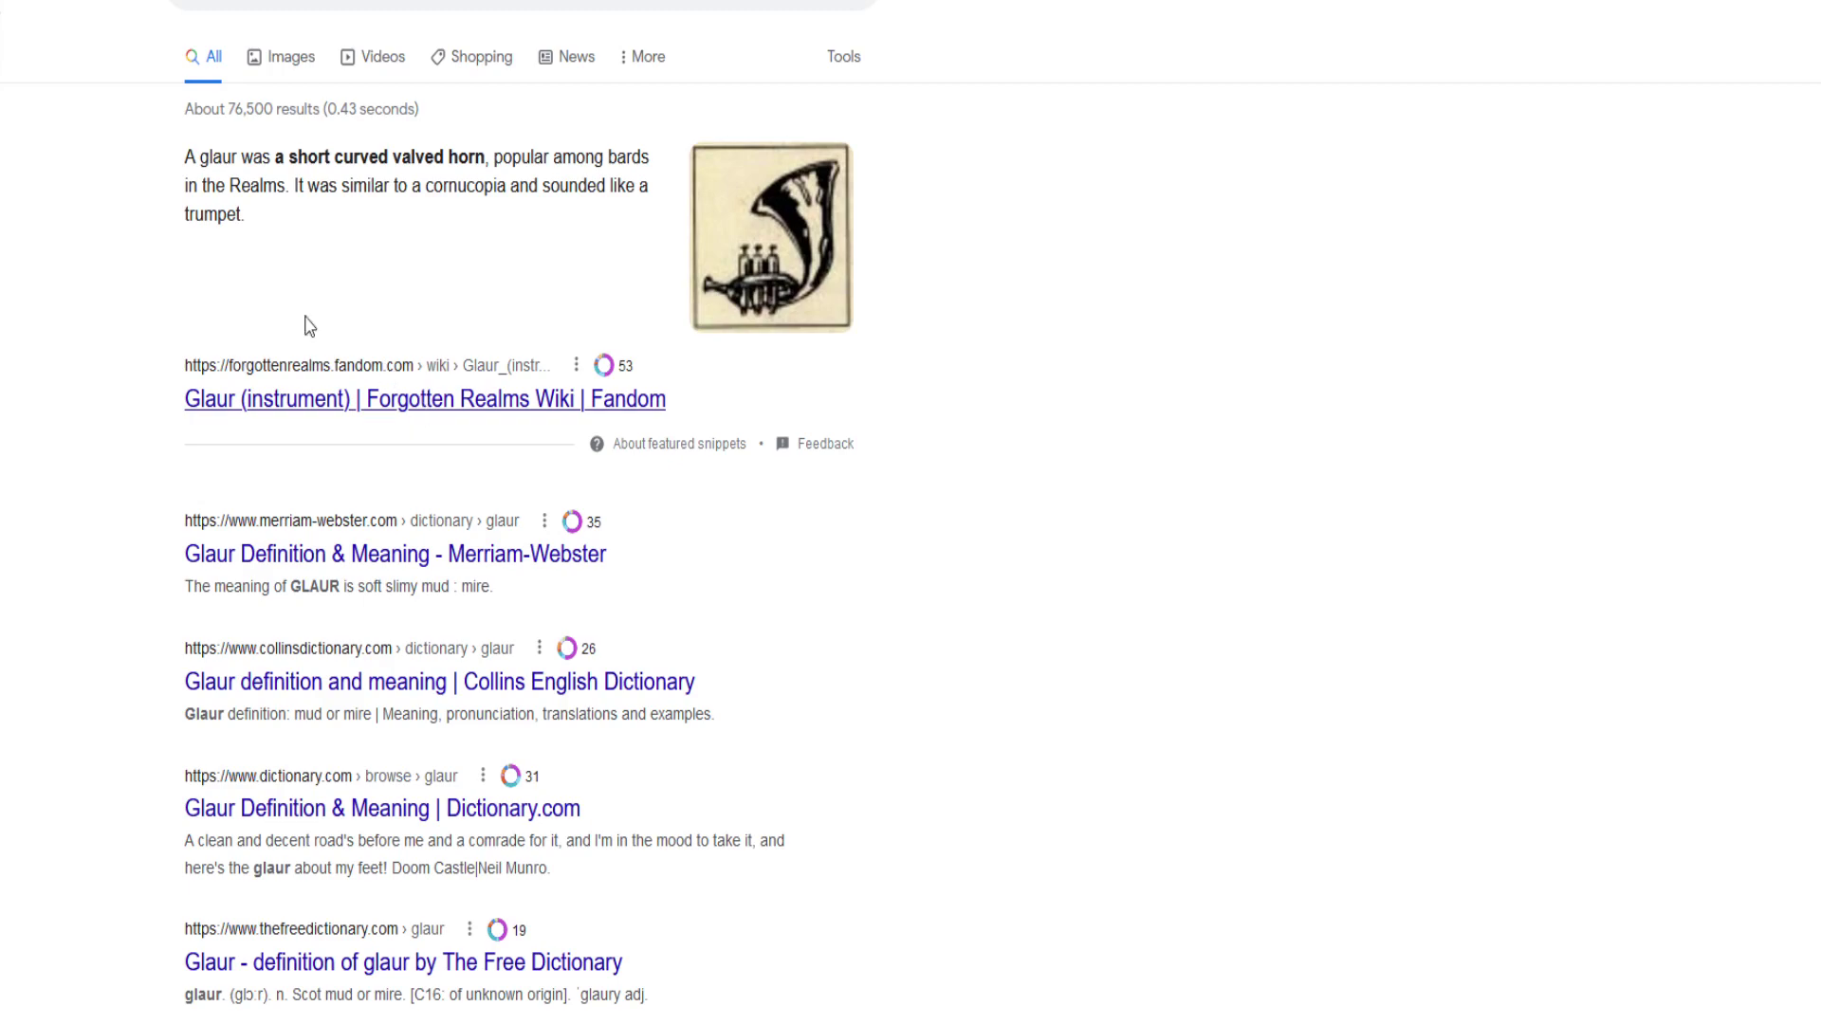
scroll(720, 380, down, 1)
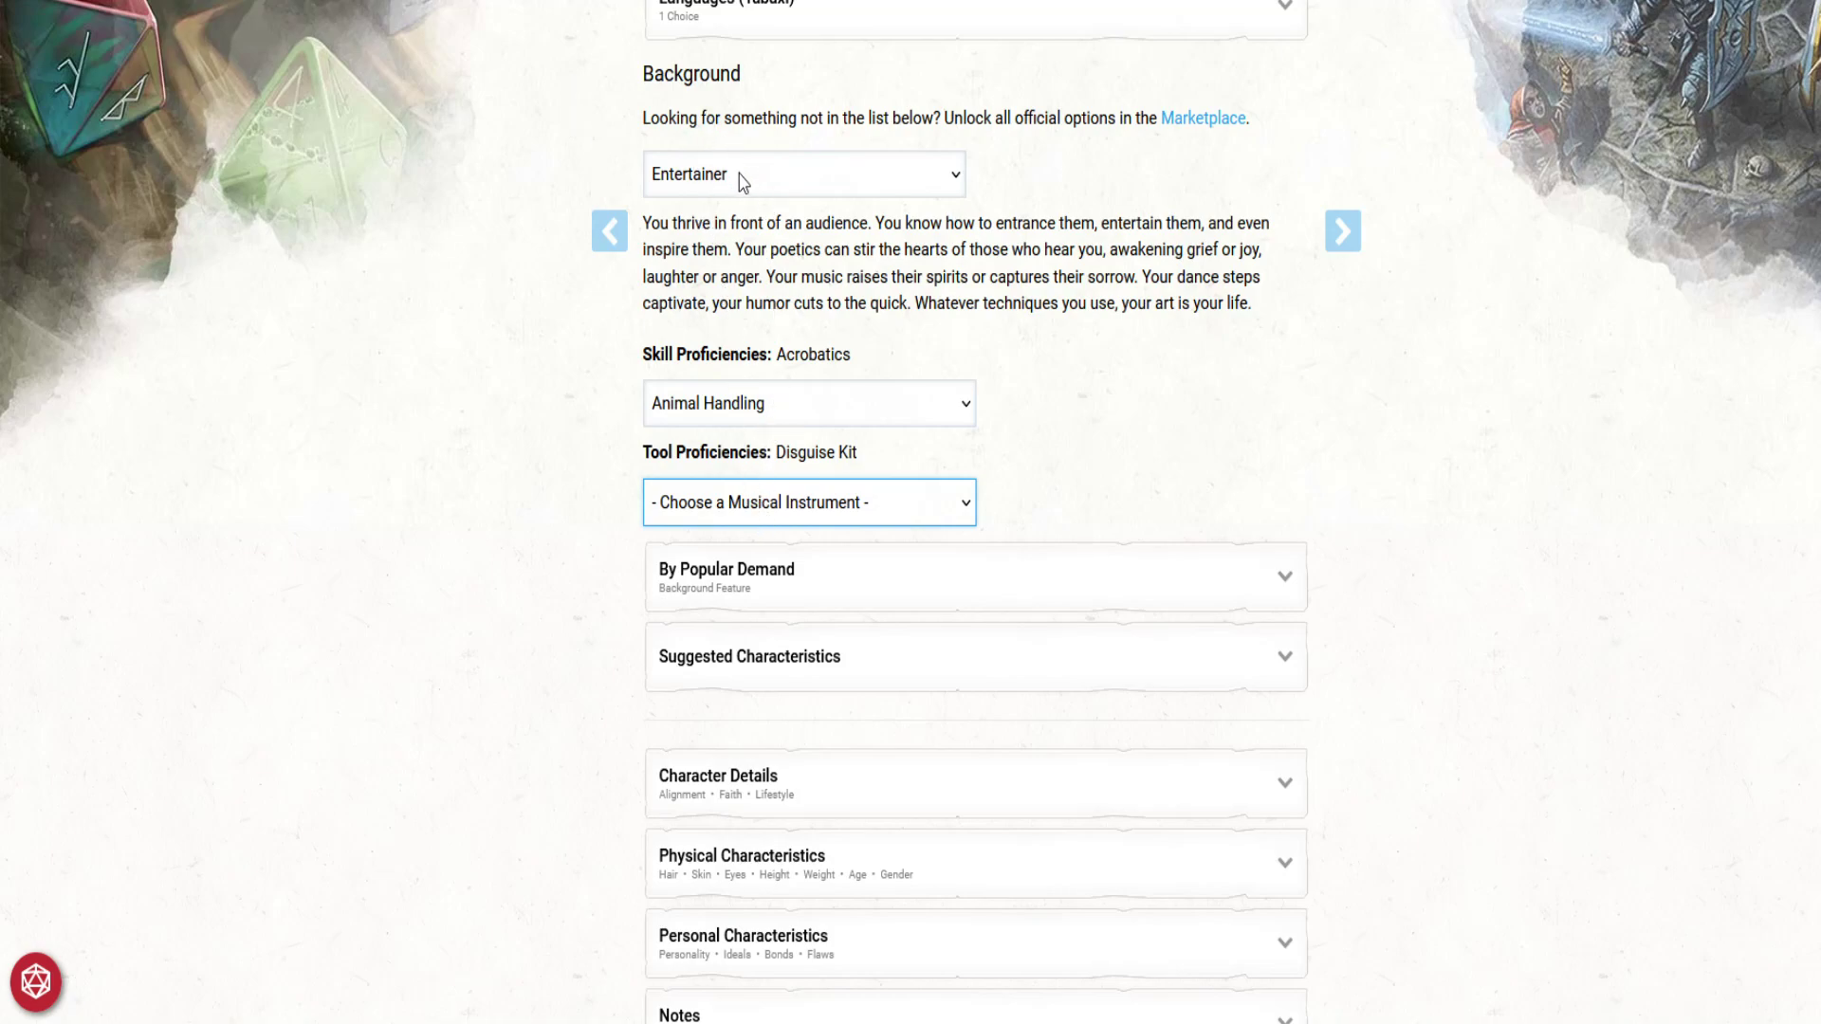
Step: Select Hand Drum as the background's musical instrument proficiency and search the web for "hand drum"
key(h)
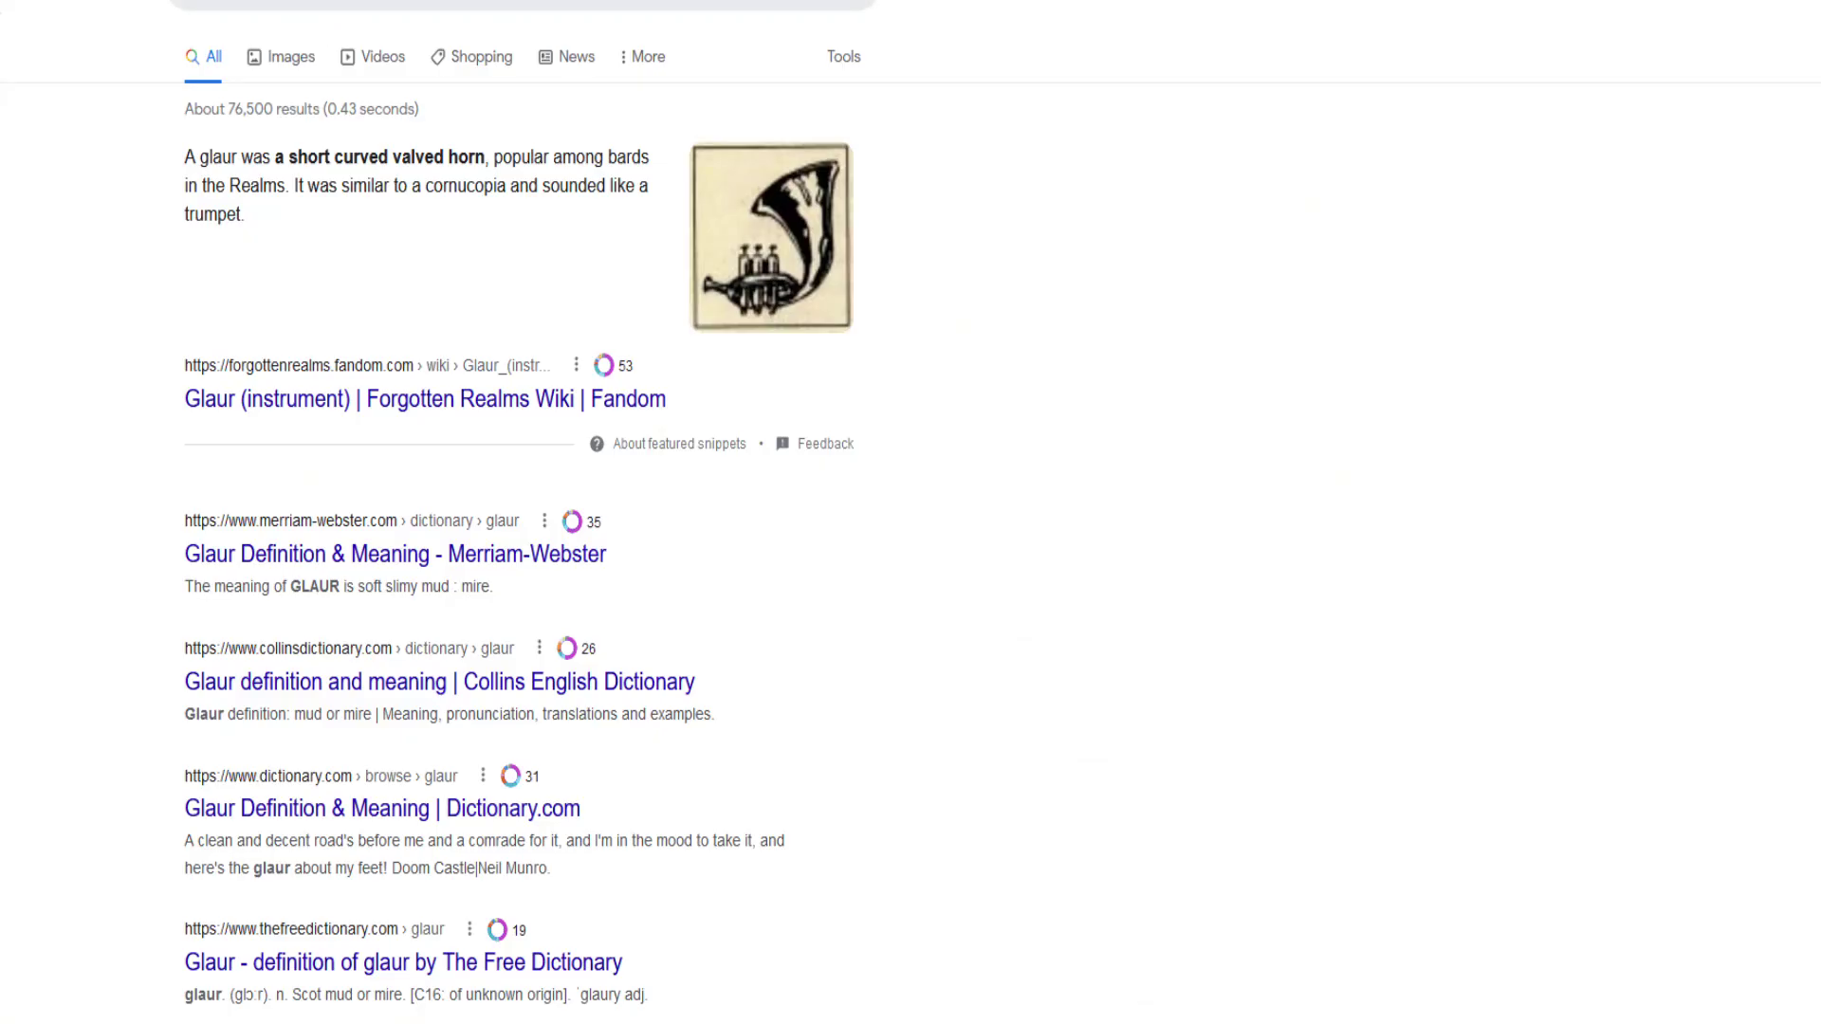
text(/)
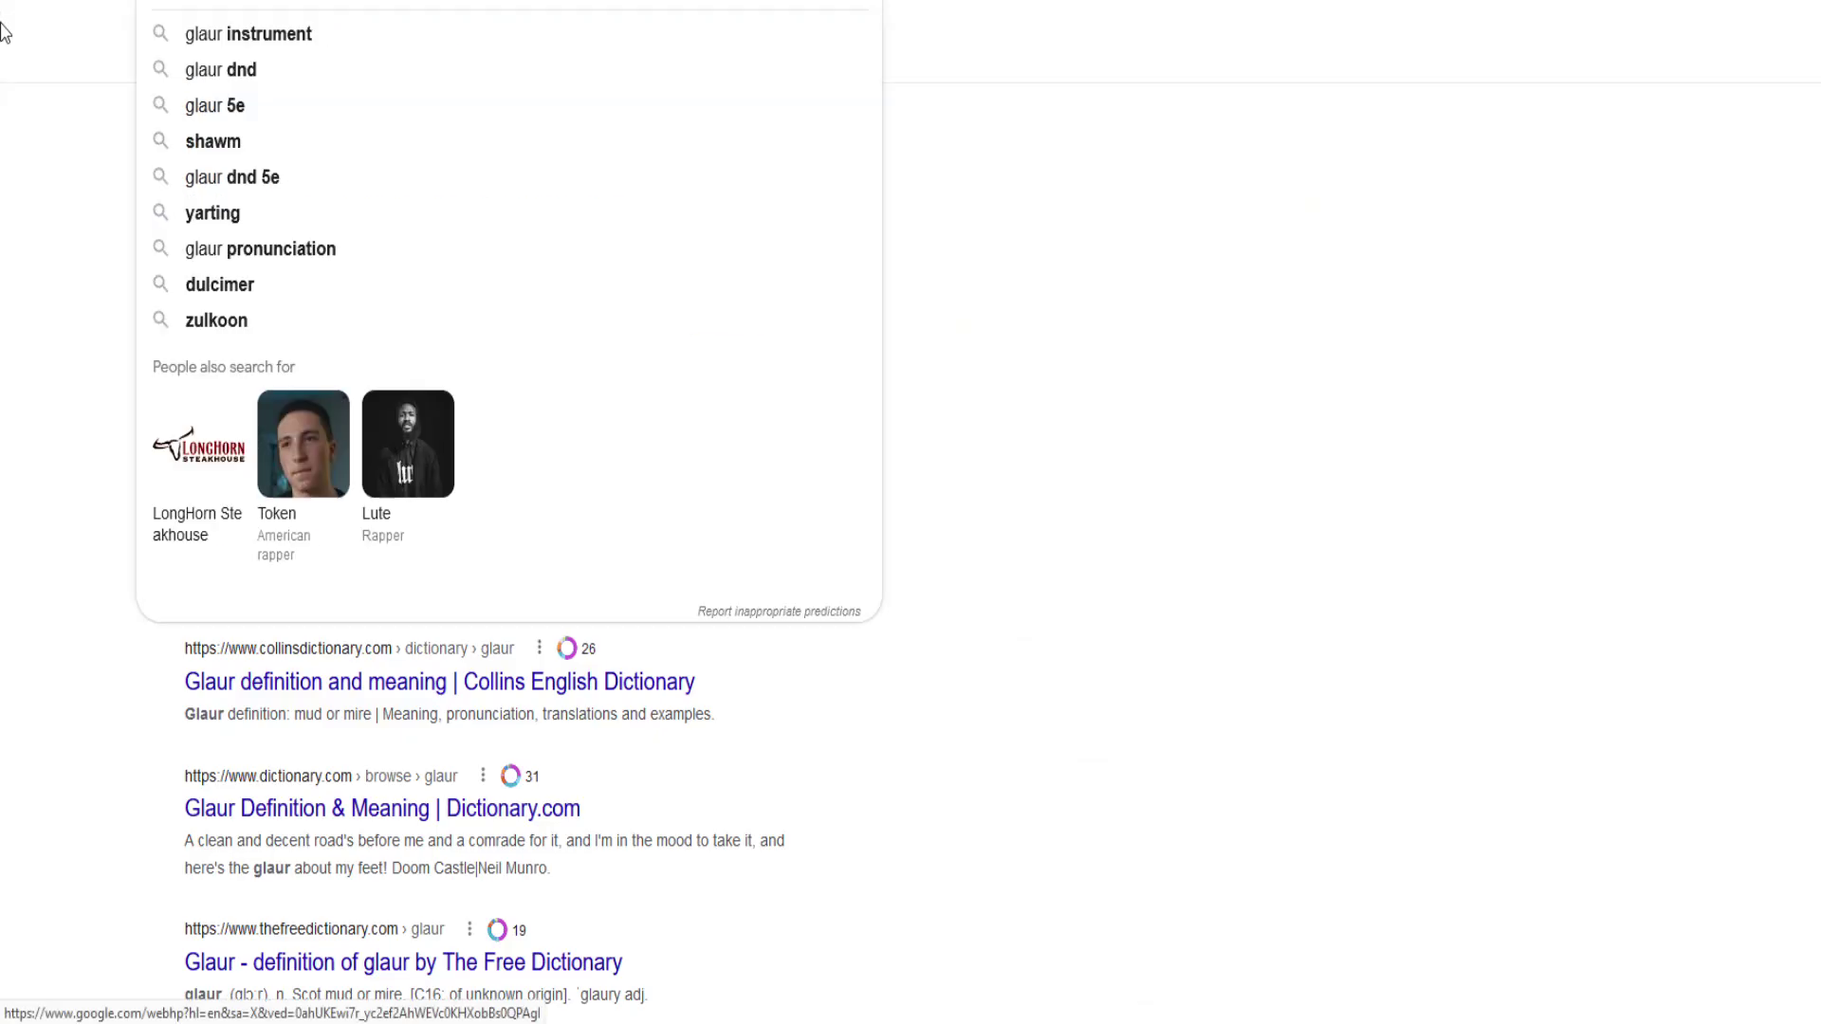
text(hand drum)
key(Return)
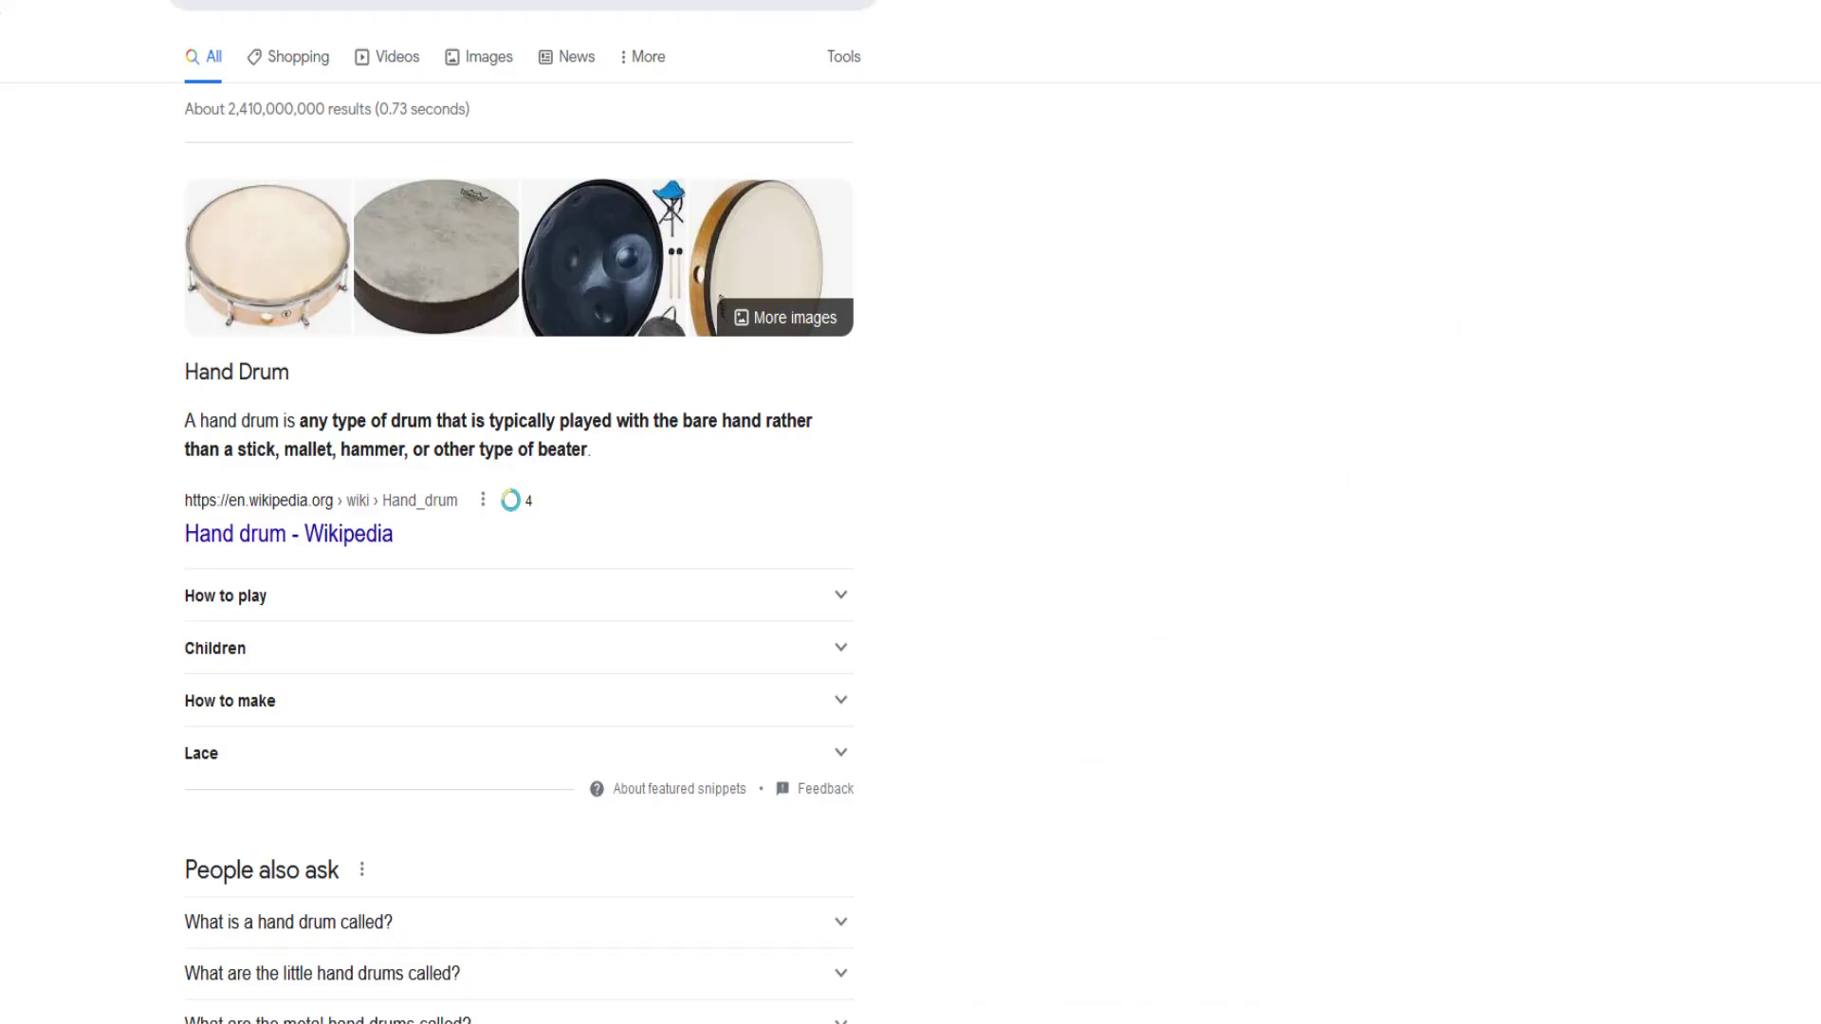
Step: Search the web for the lyre and the shawm and read what kind of instruments they are
key(slash)
text(l)
key(Return)
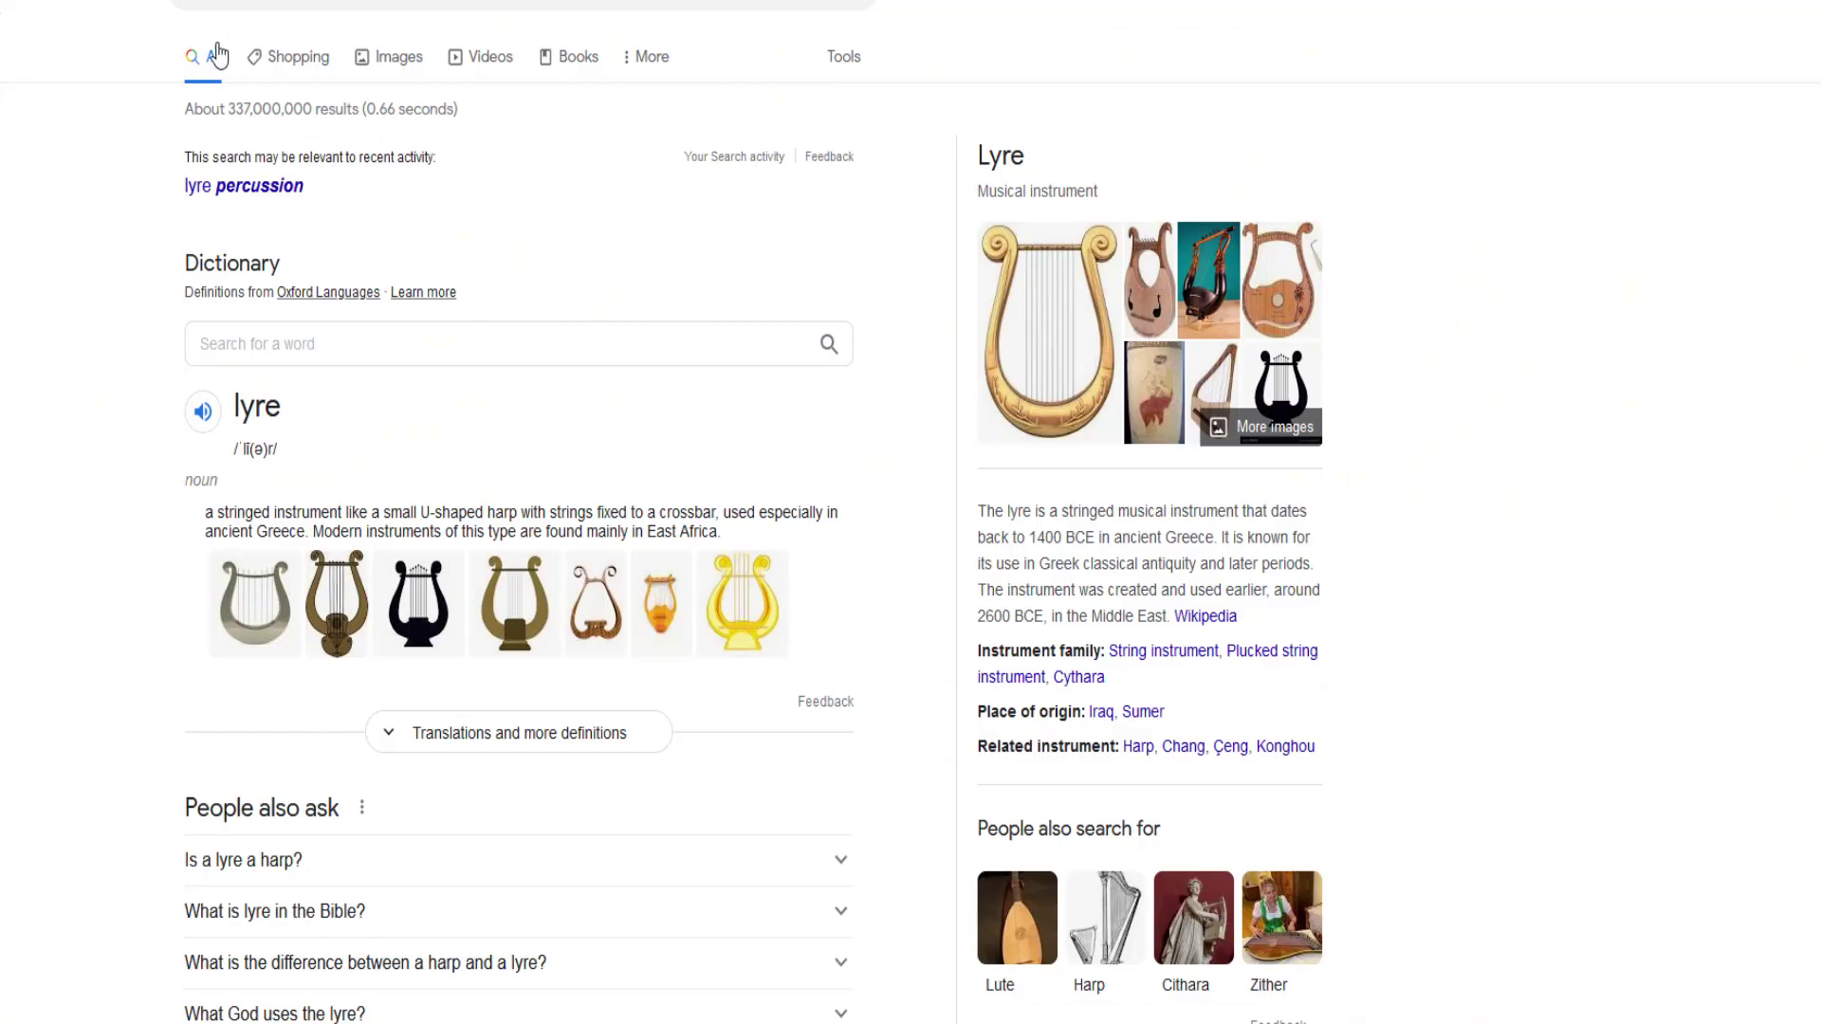
text(shawn)
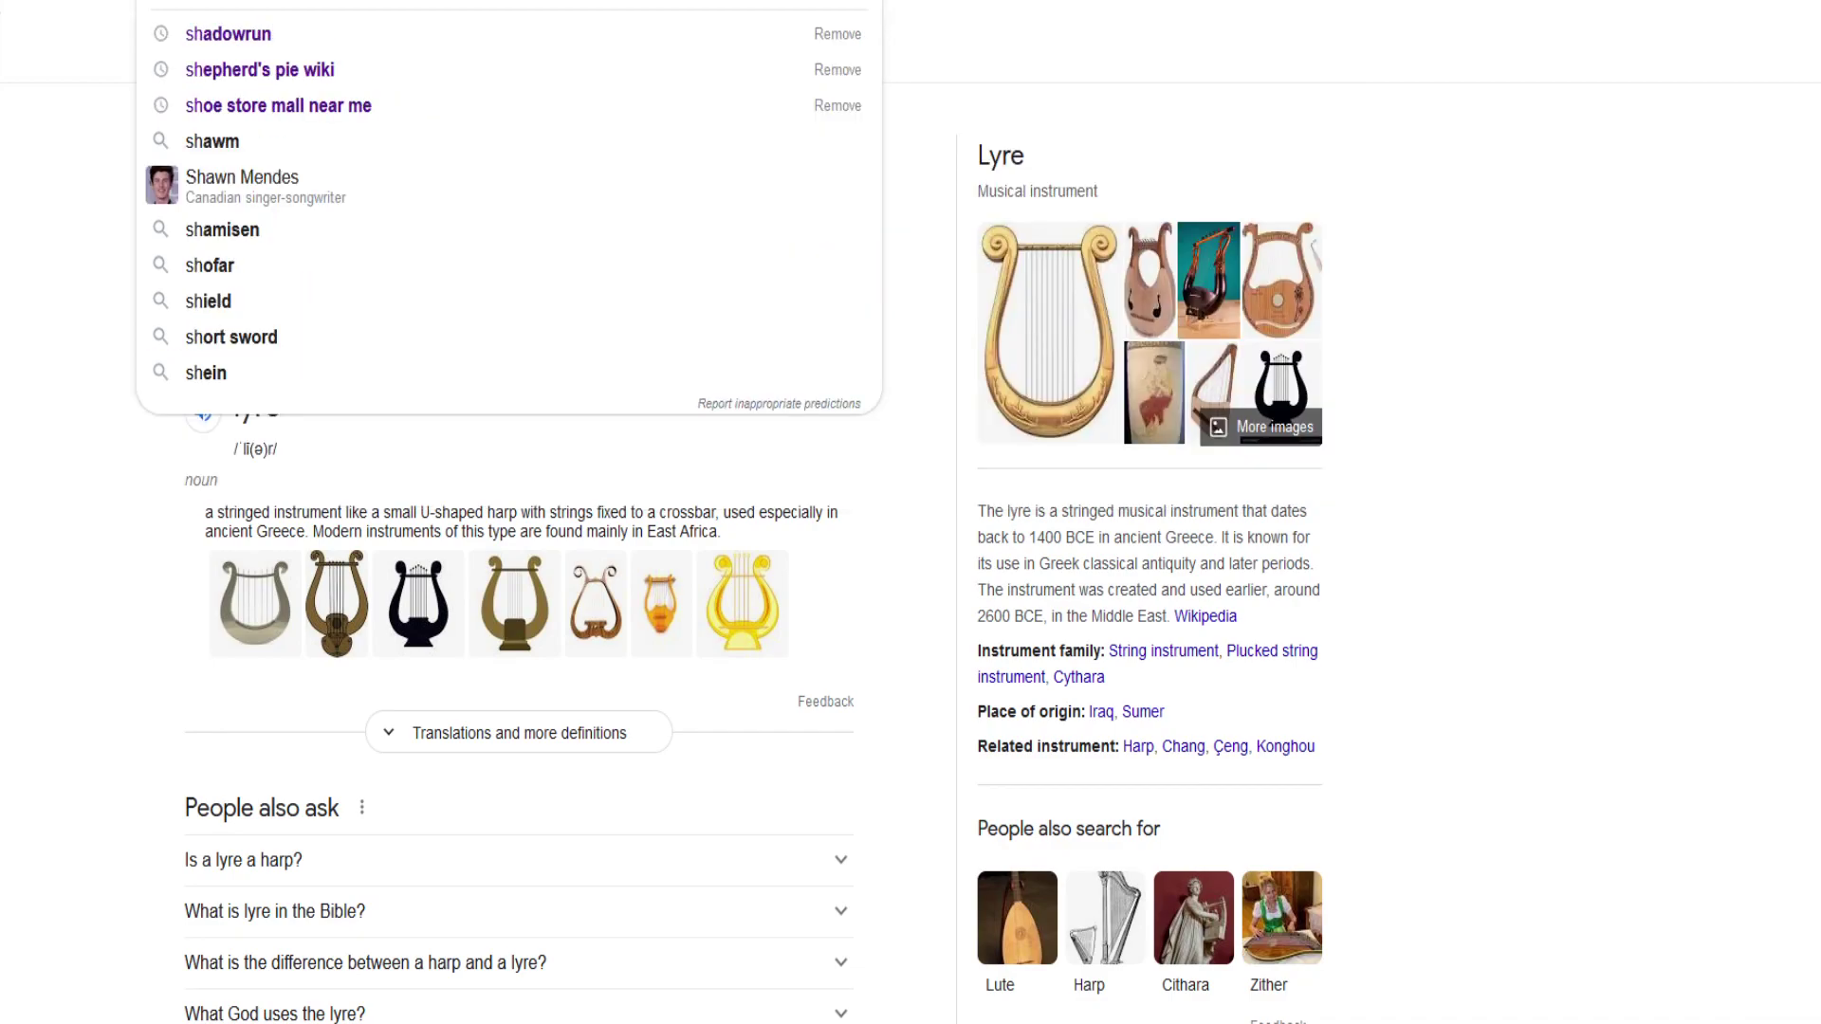
key(Return)
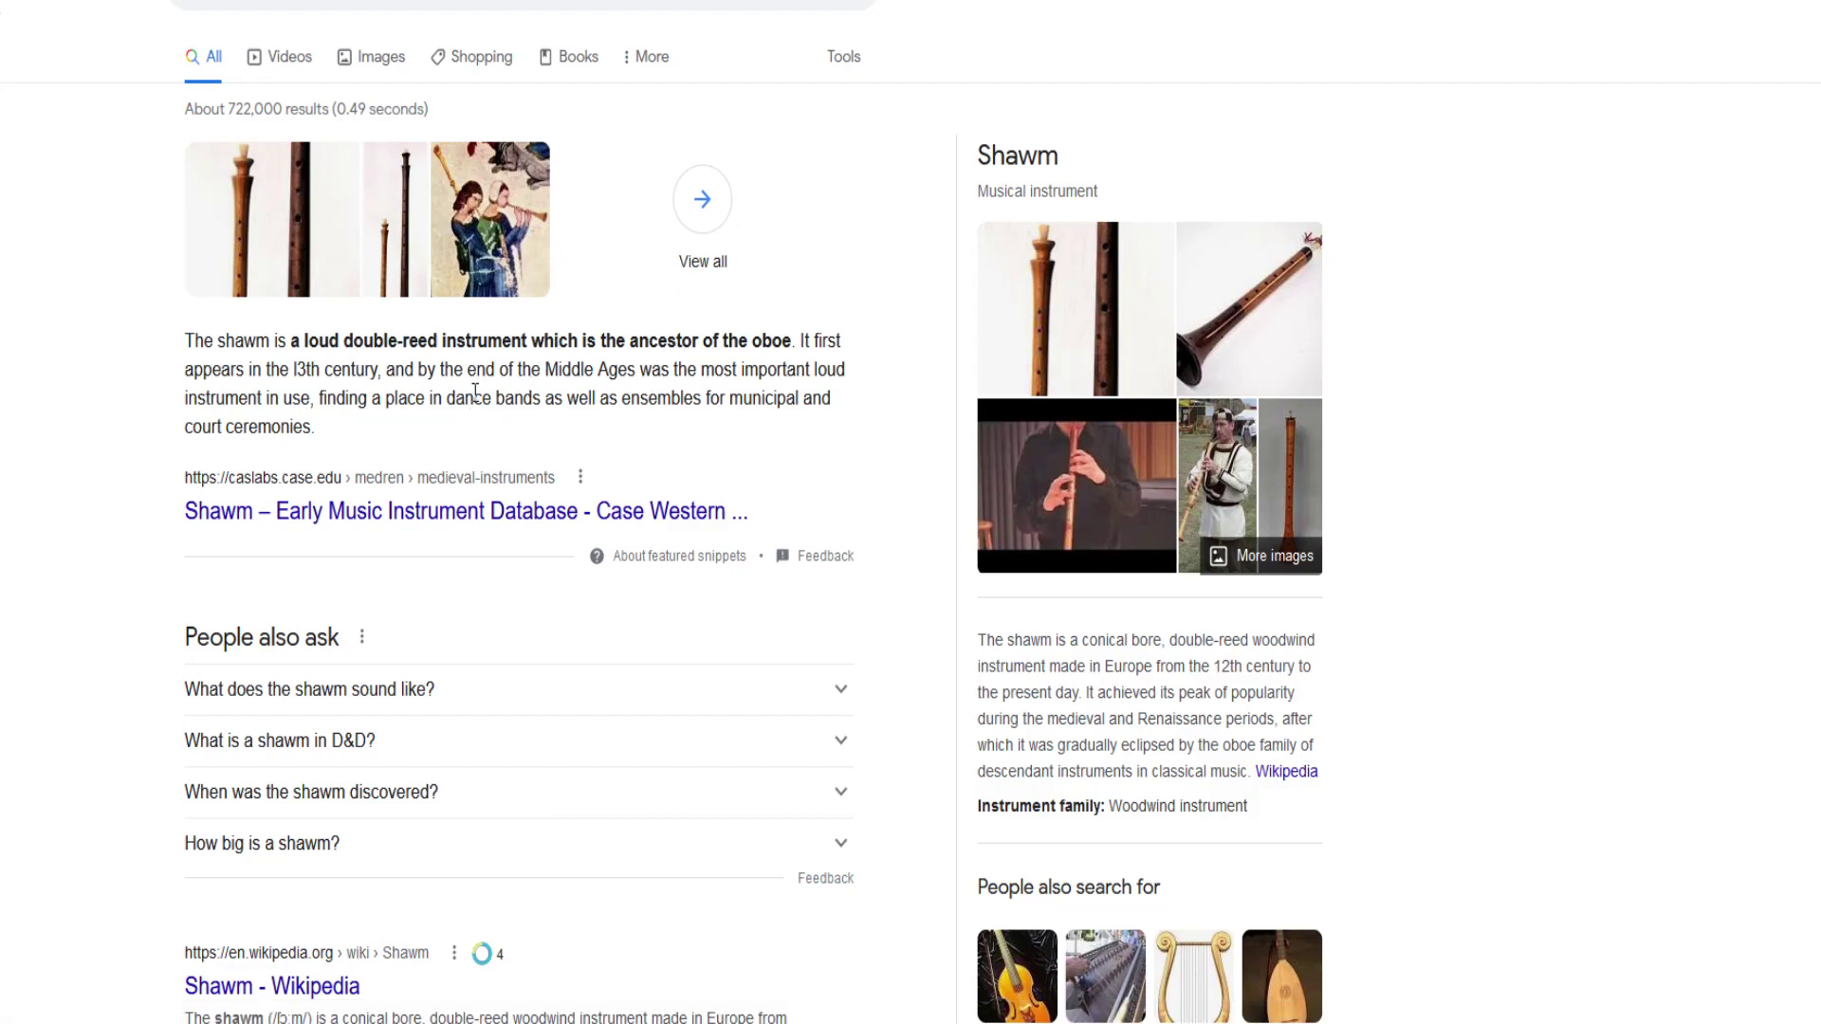
scroll(573, 425, down, 3)
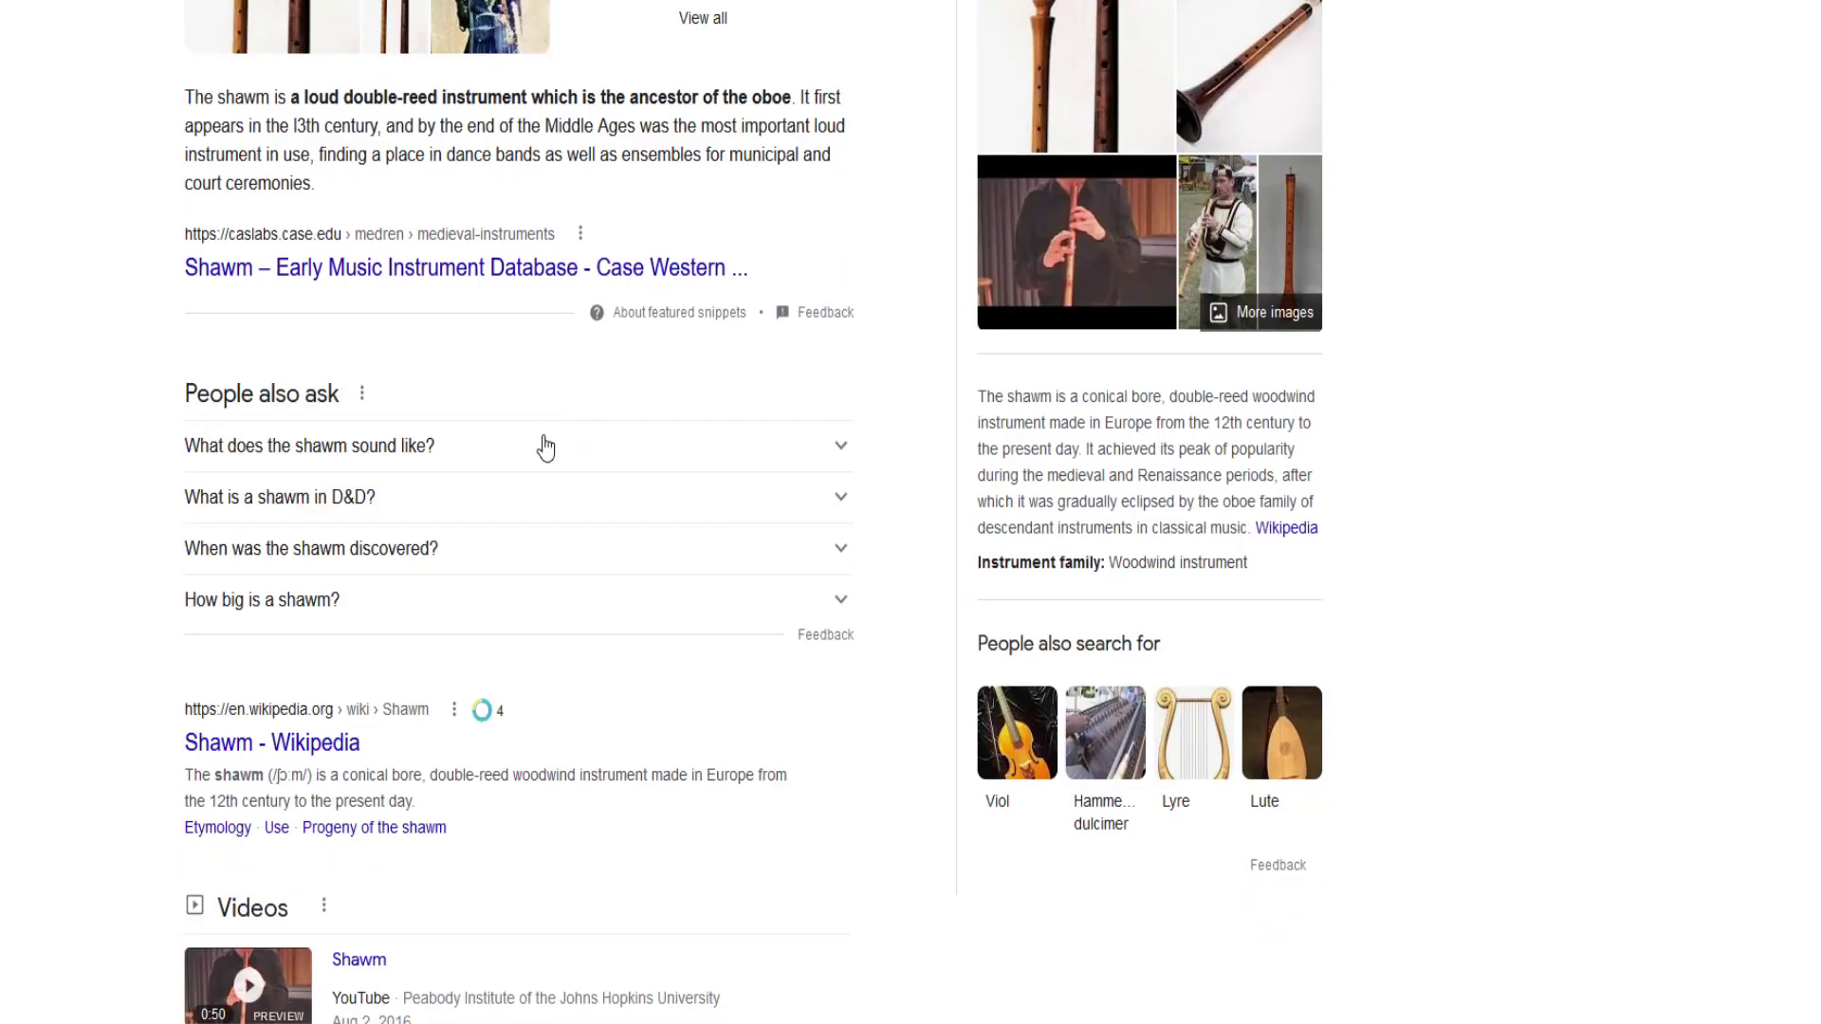
scroll(578, 439, up, 3)
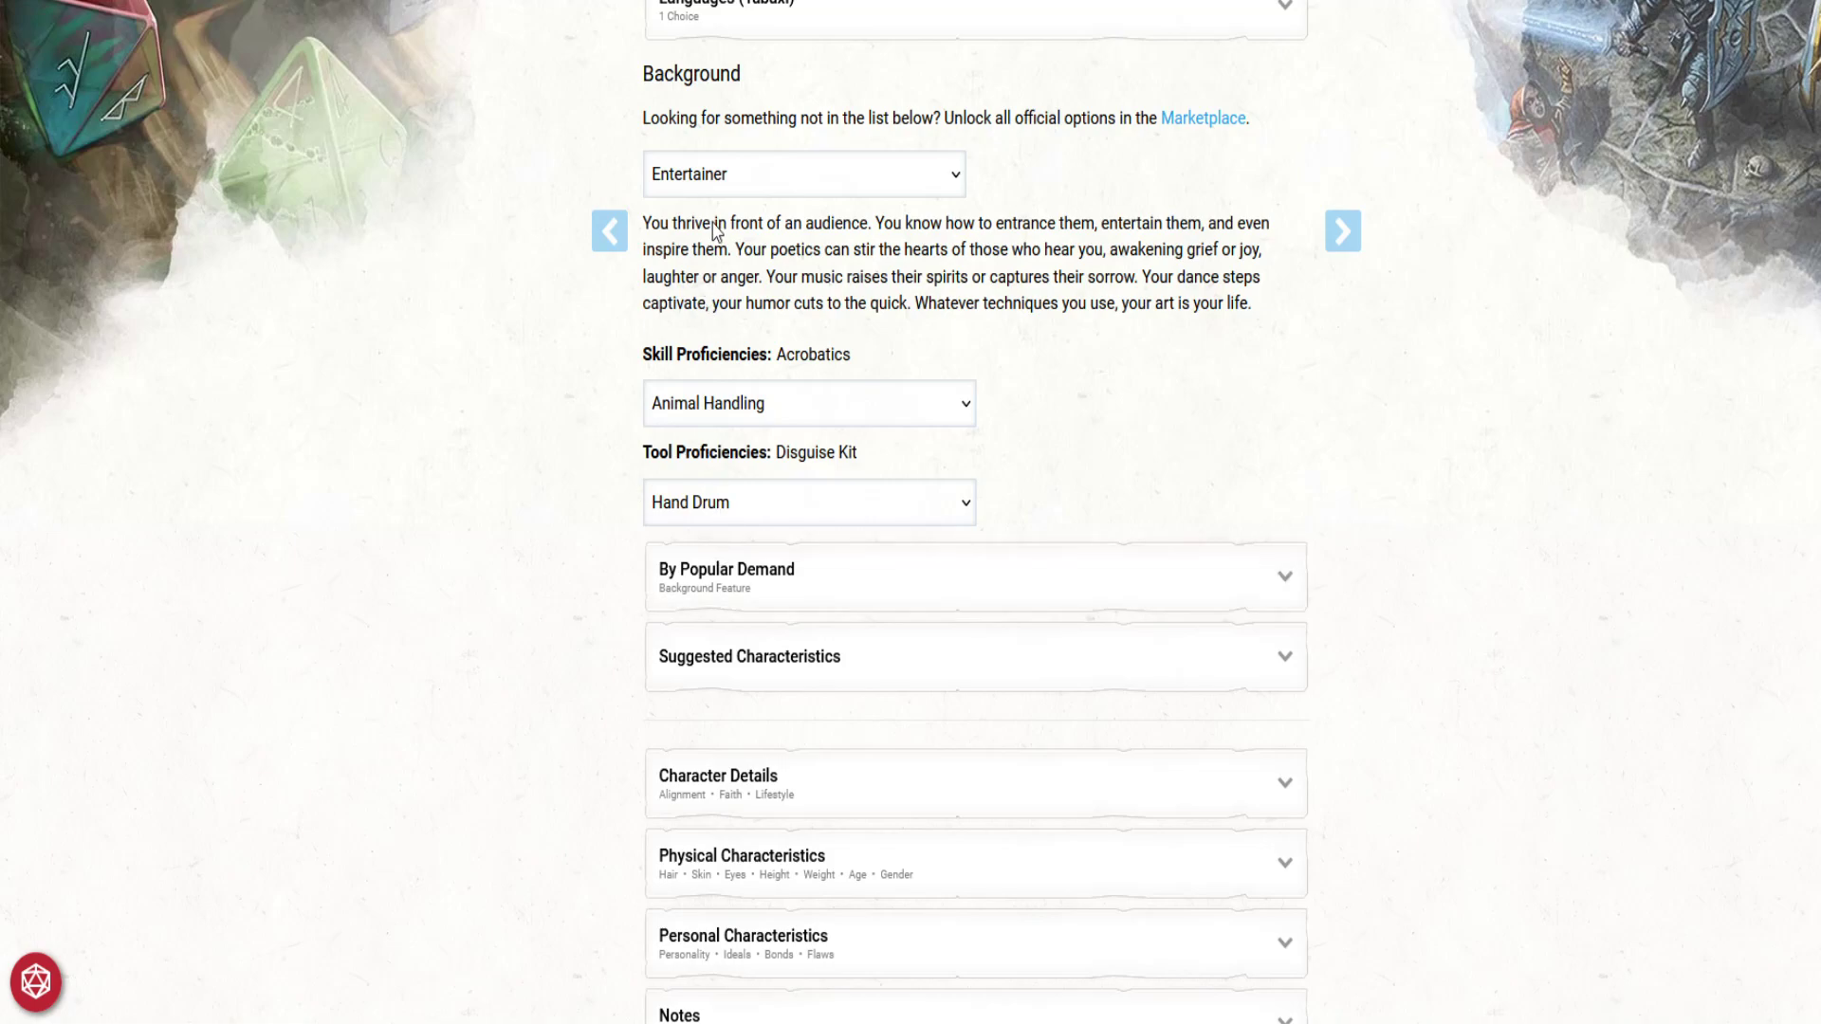
Step: Search the web for "longhorn instrument" and examine its description and images
key(l)
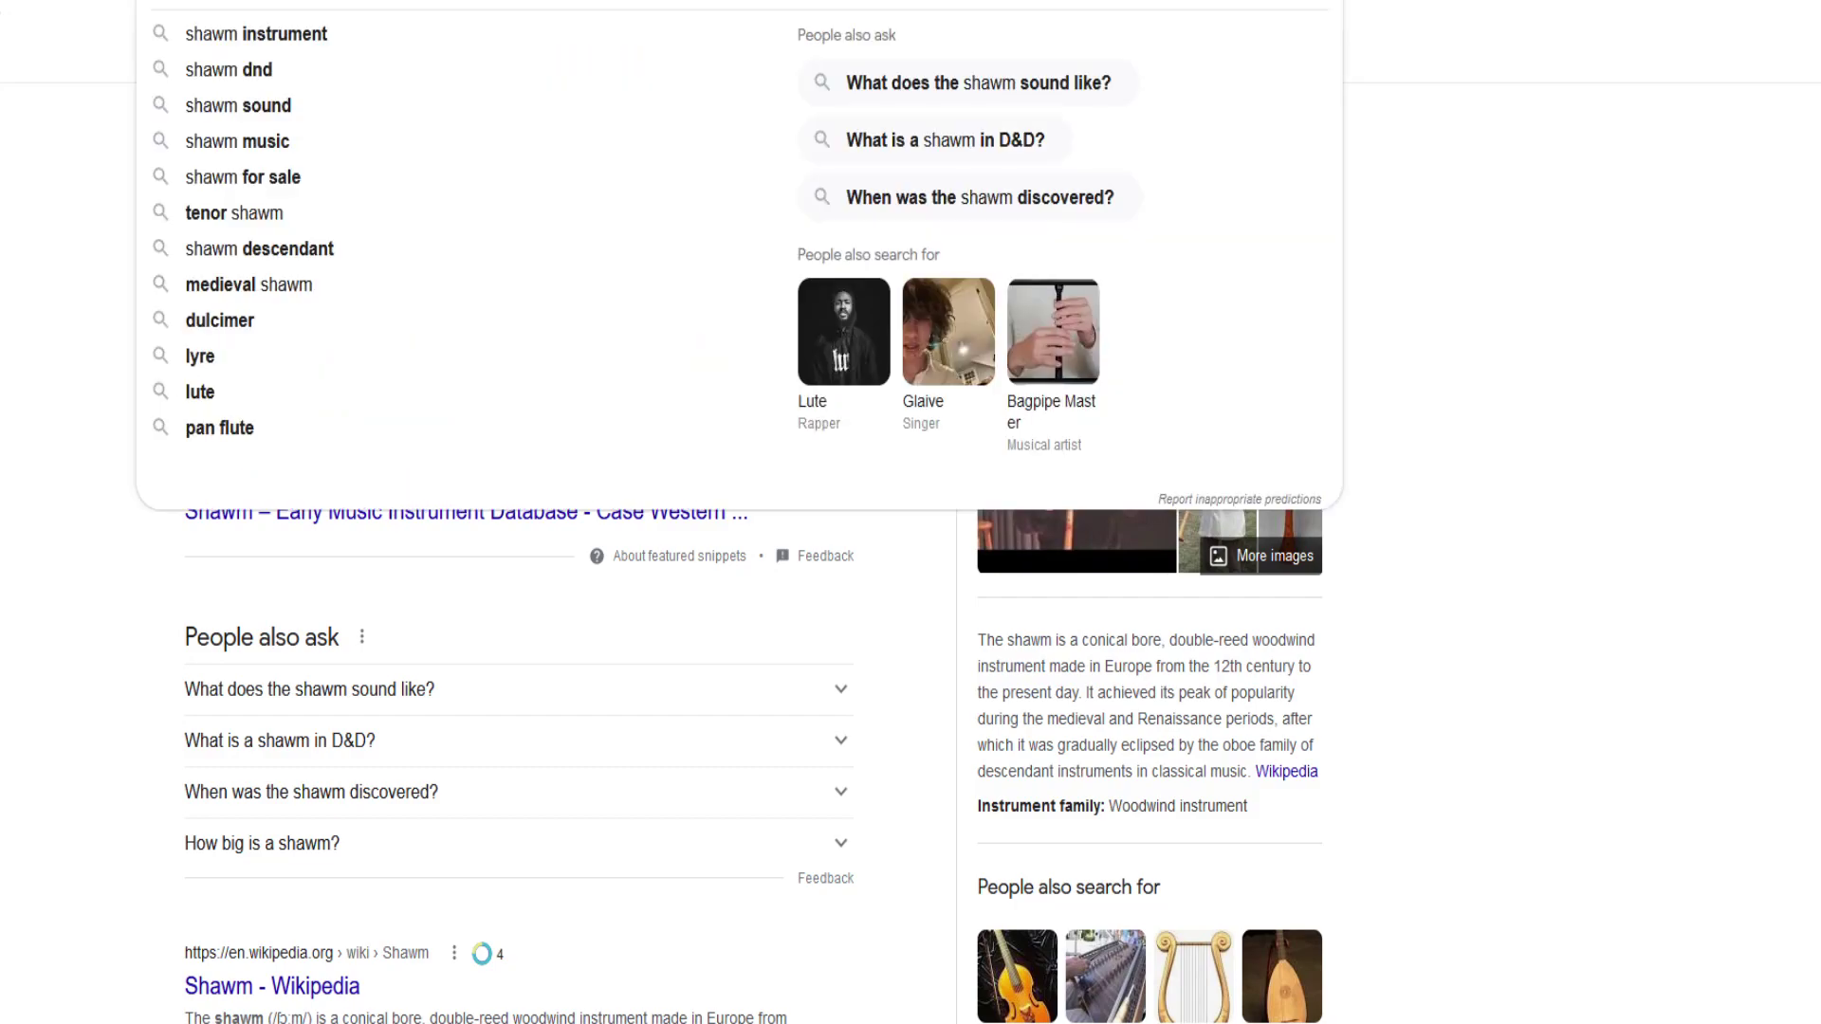
text(longhorn ins)
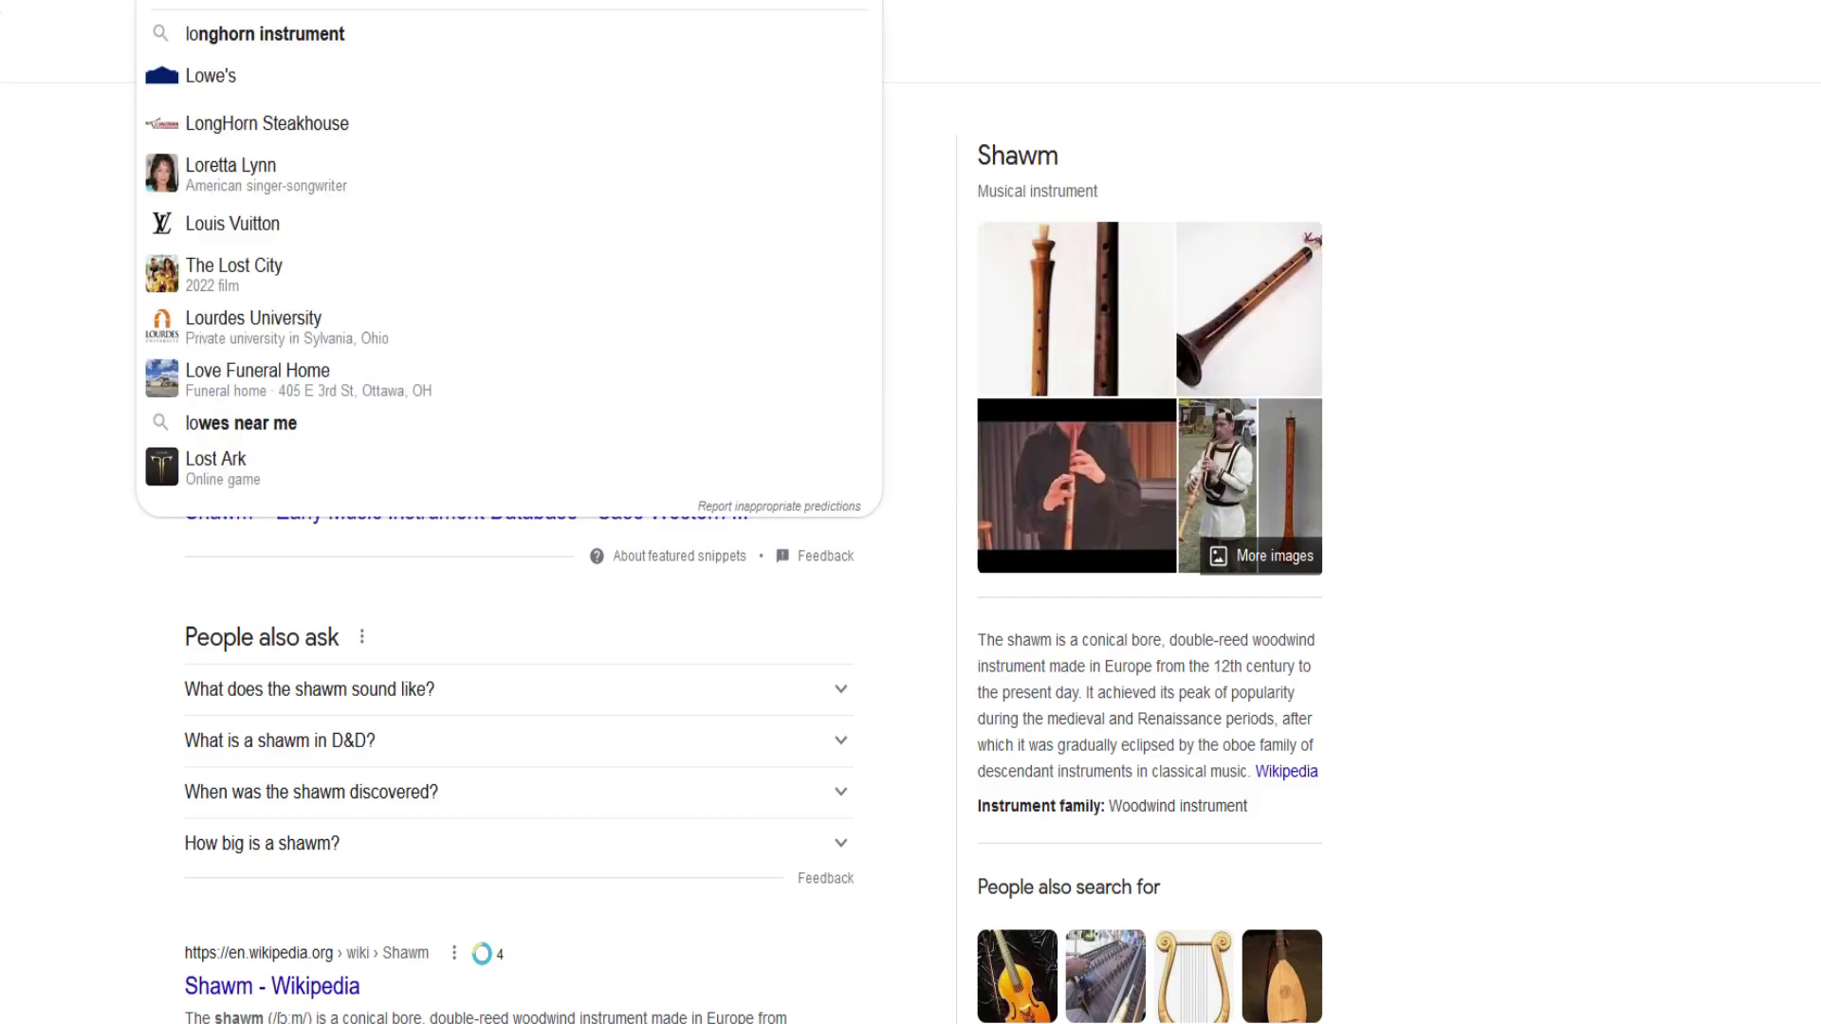
text(trument)
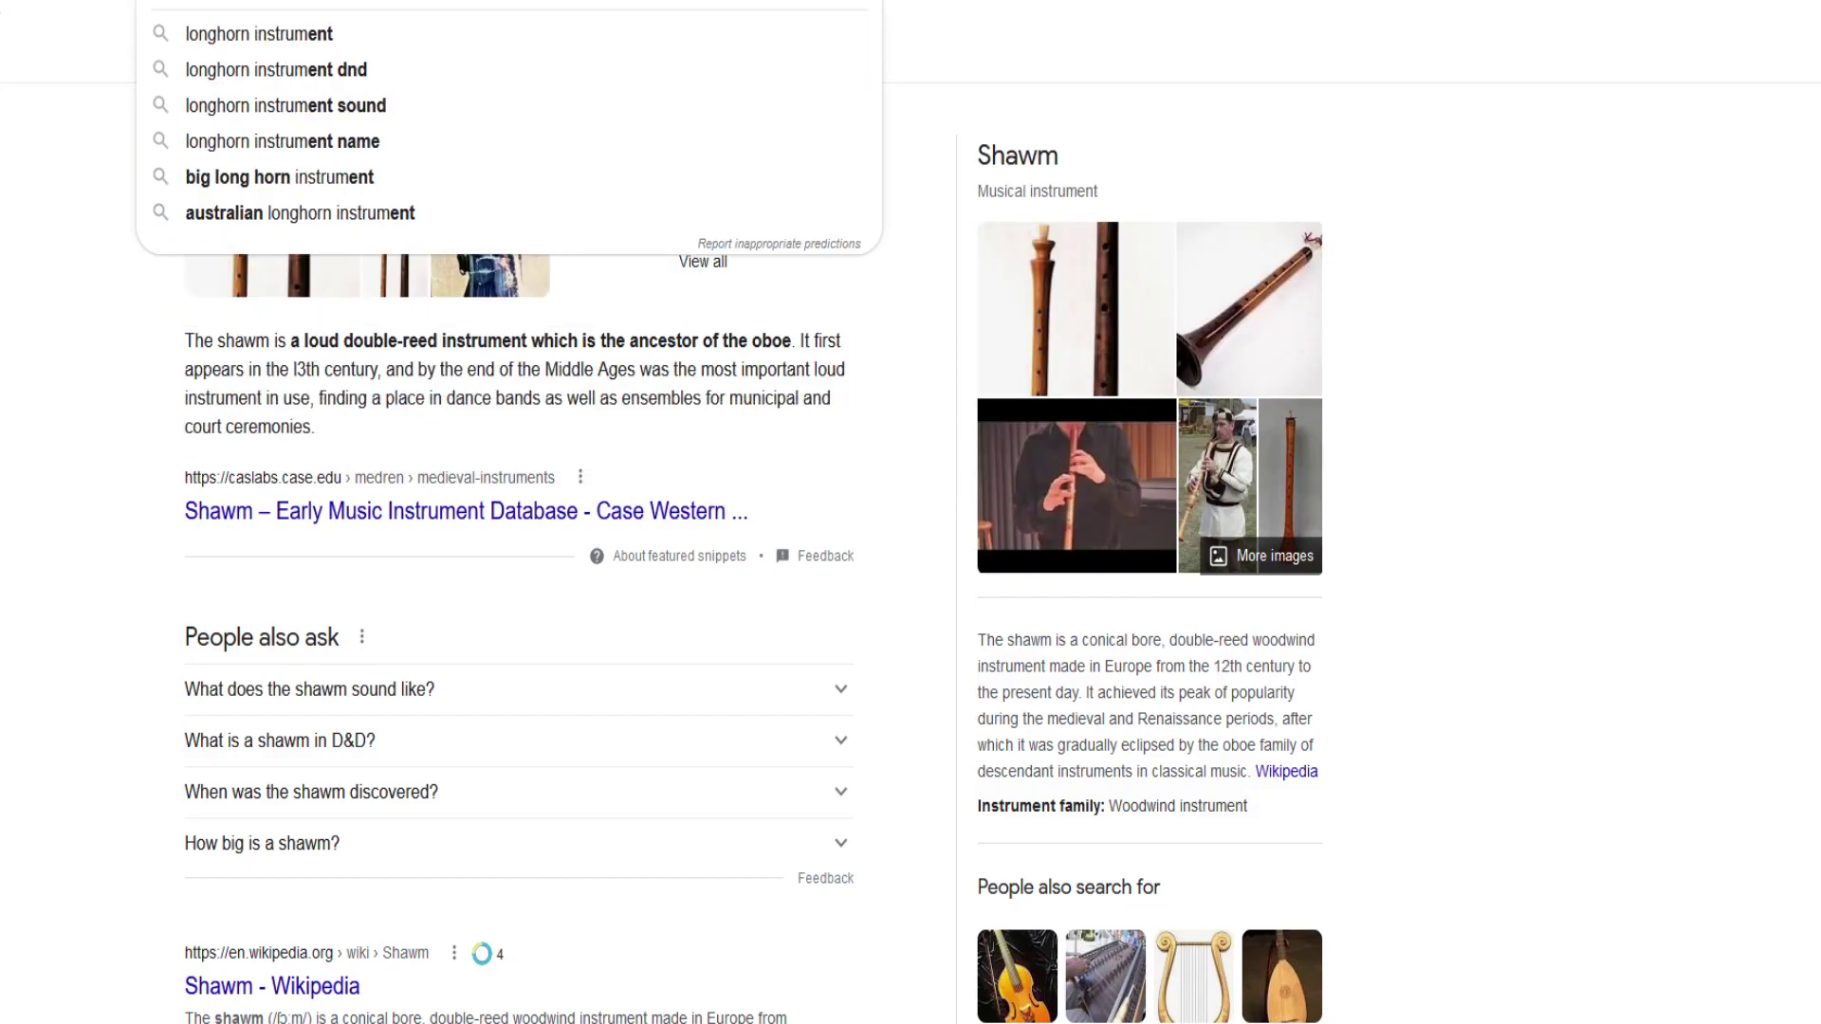
key(Return)
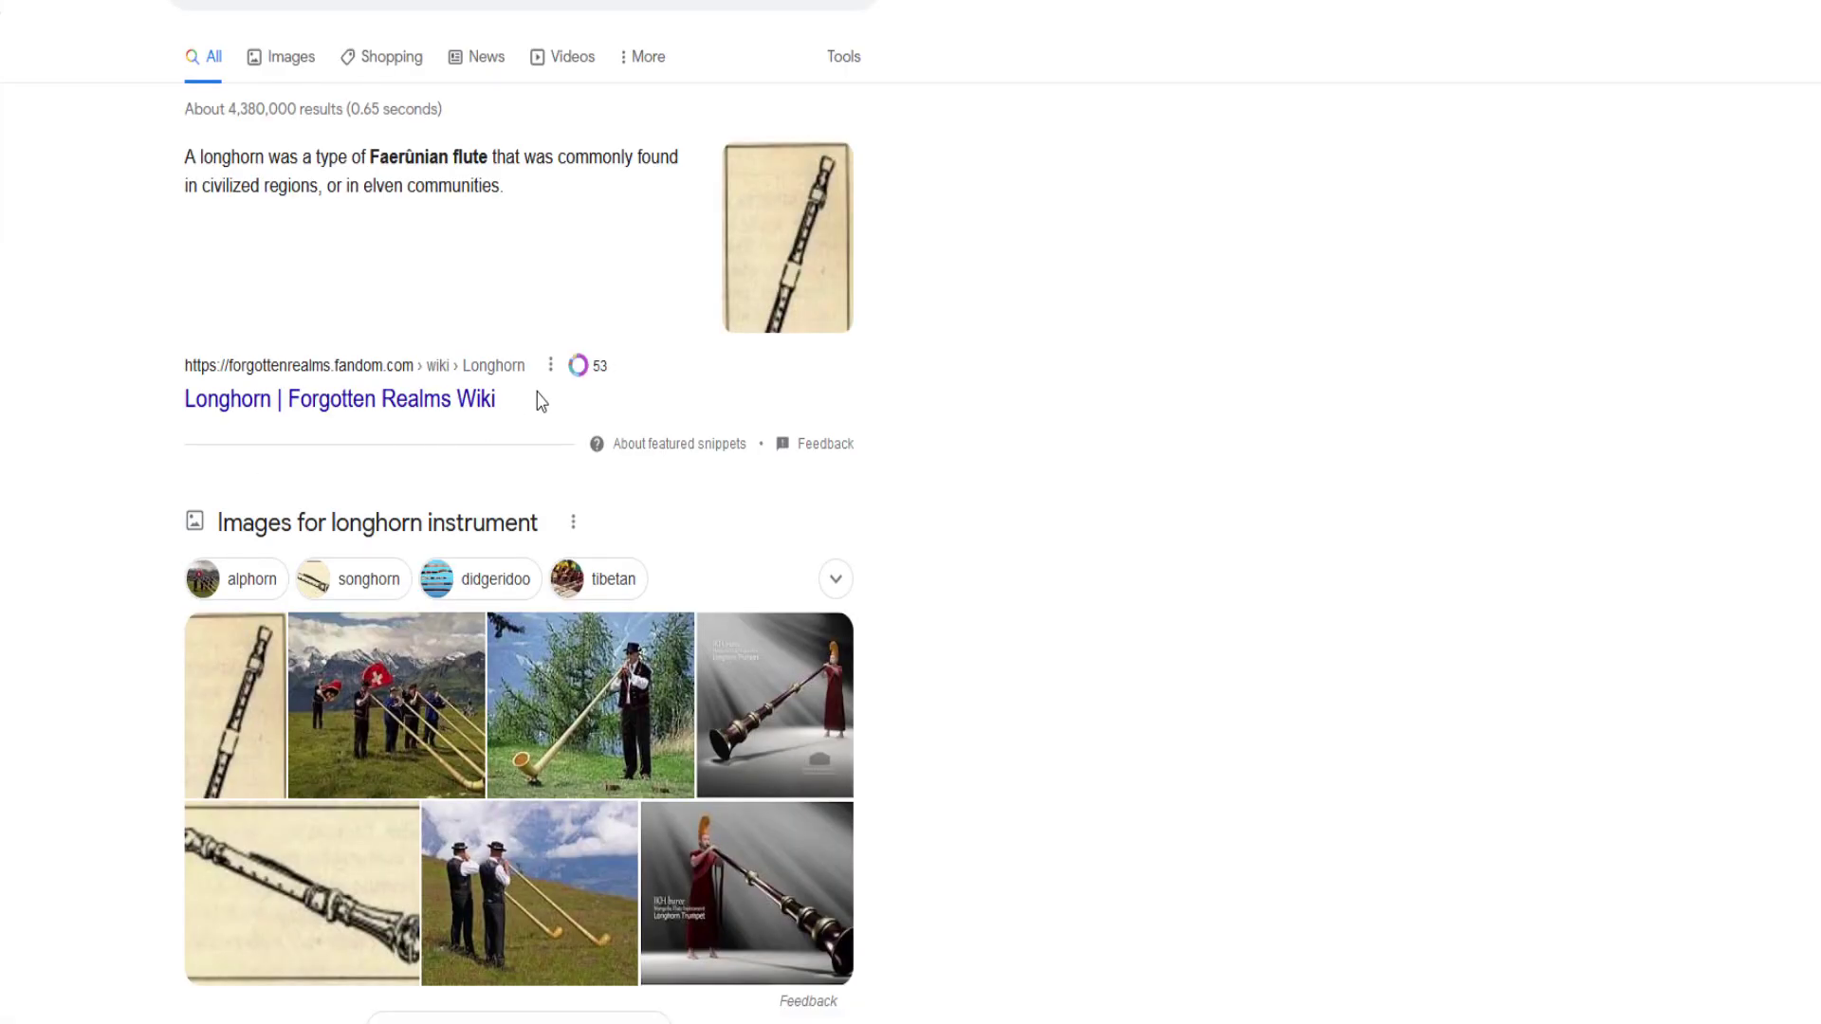
scroll(611, 396, down, 3)
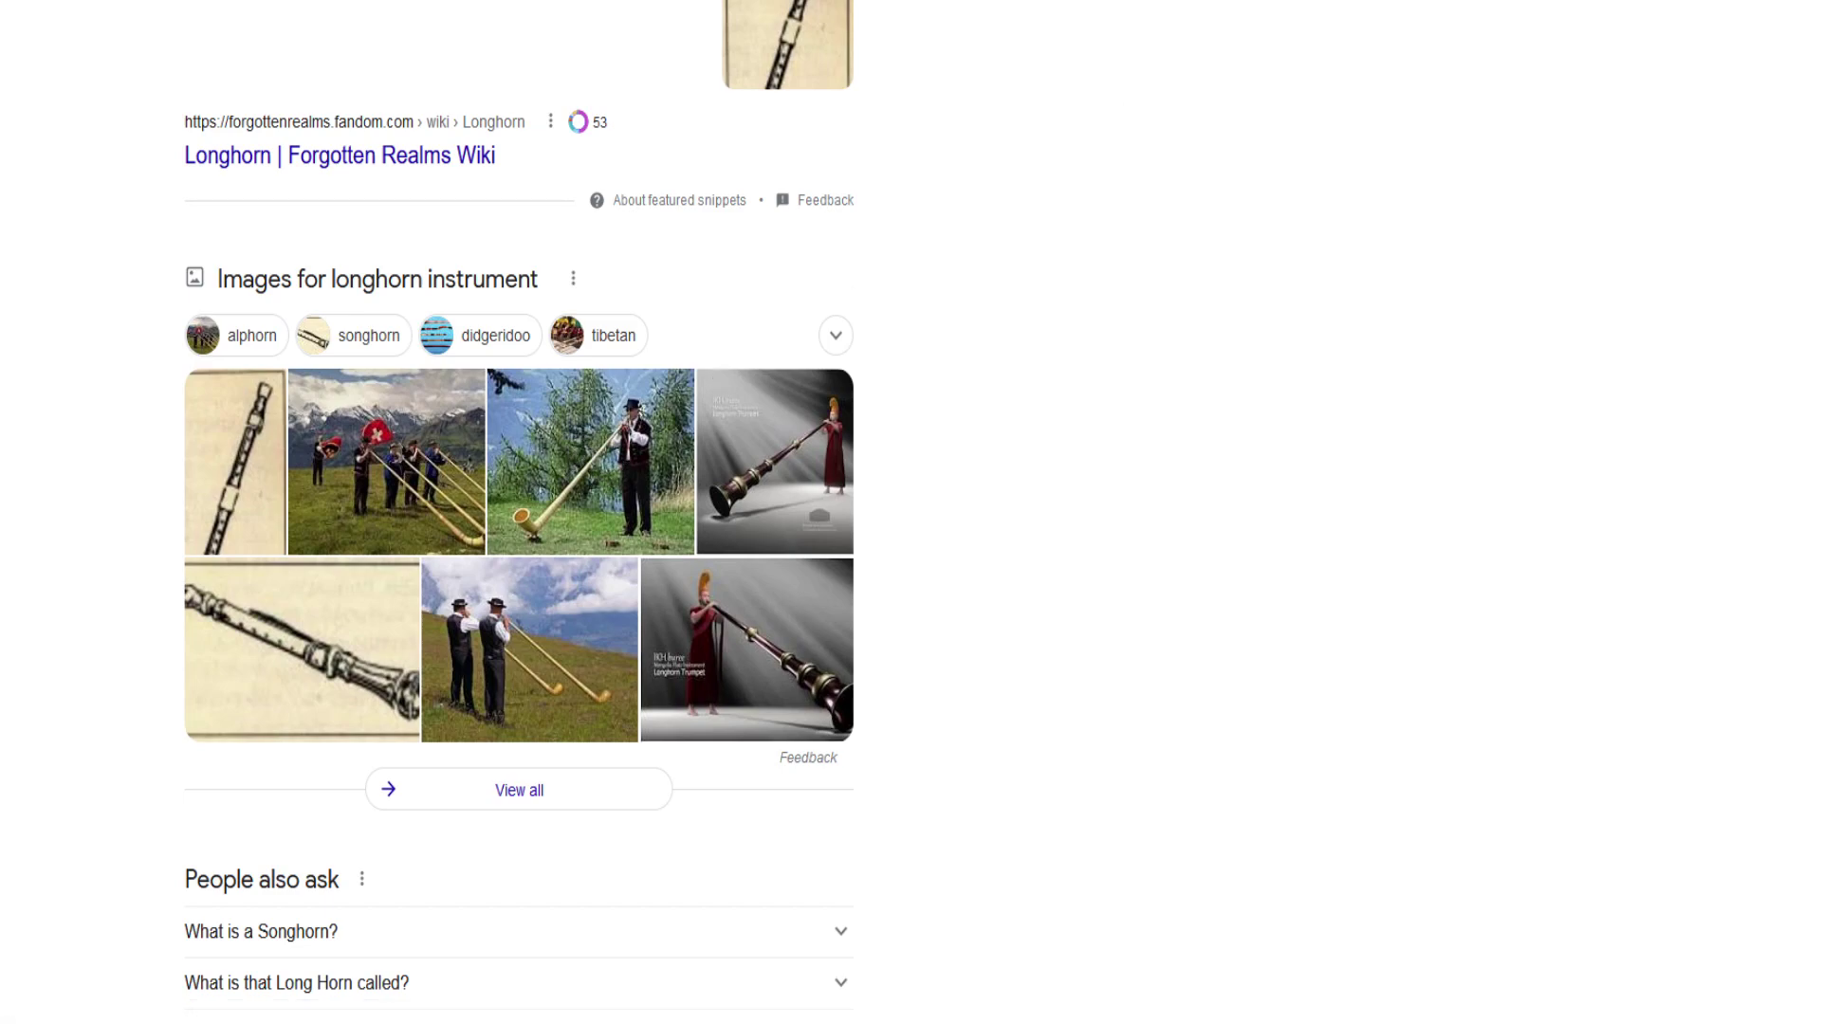
Step: Search the web for "songhorn", examine its images, and read the answer to "What is a Songhorn?"
key(ctrl+Tab)
click(453, 3)
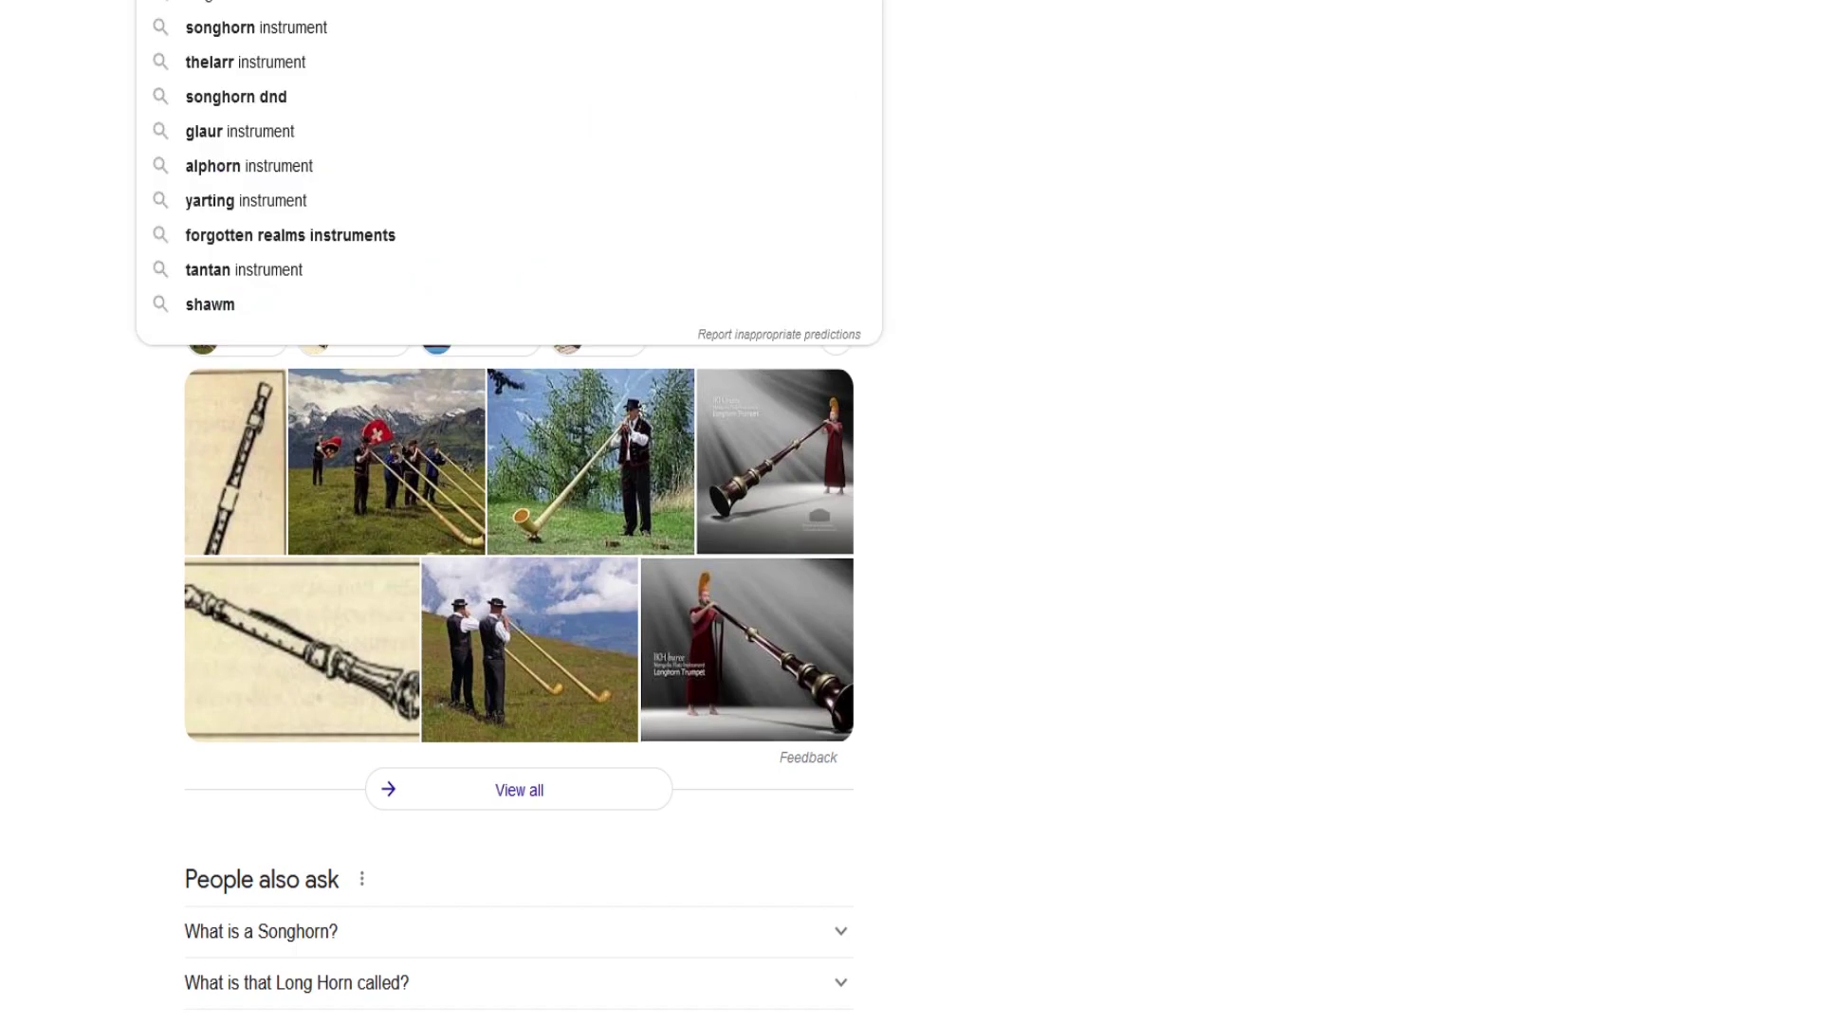
text(songhorn)
key(Return)
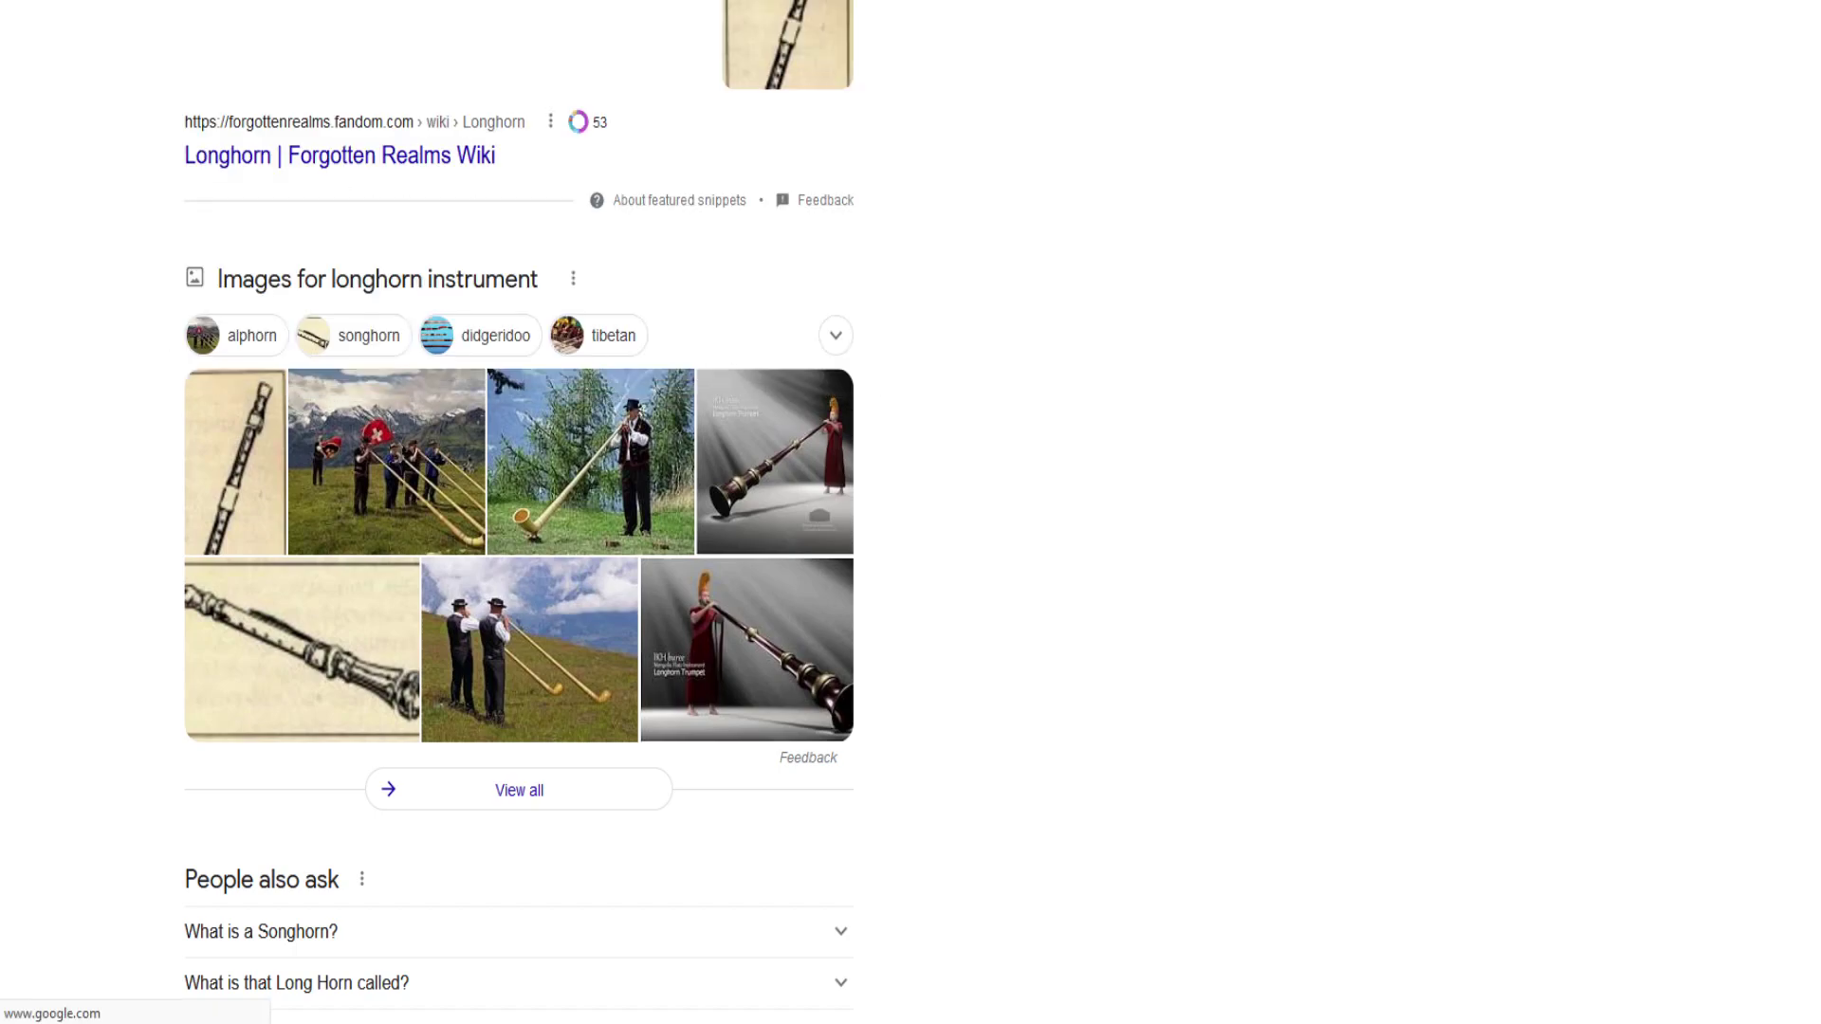
scroll(1233, 249, down, 5)
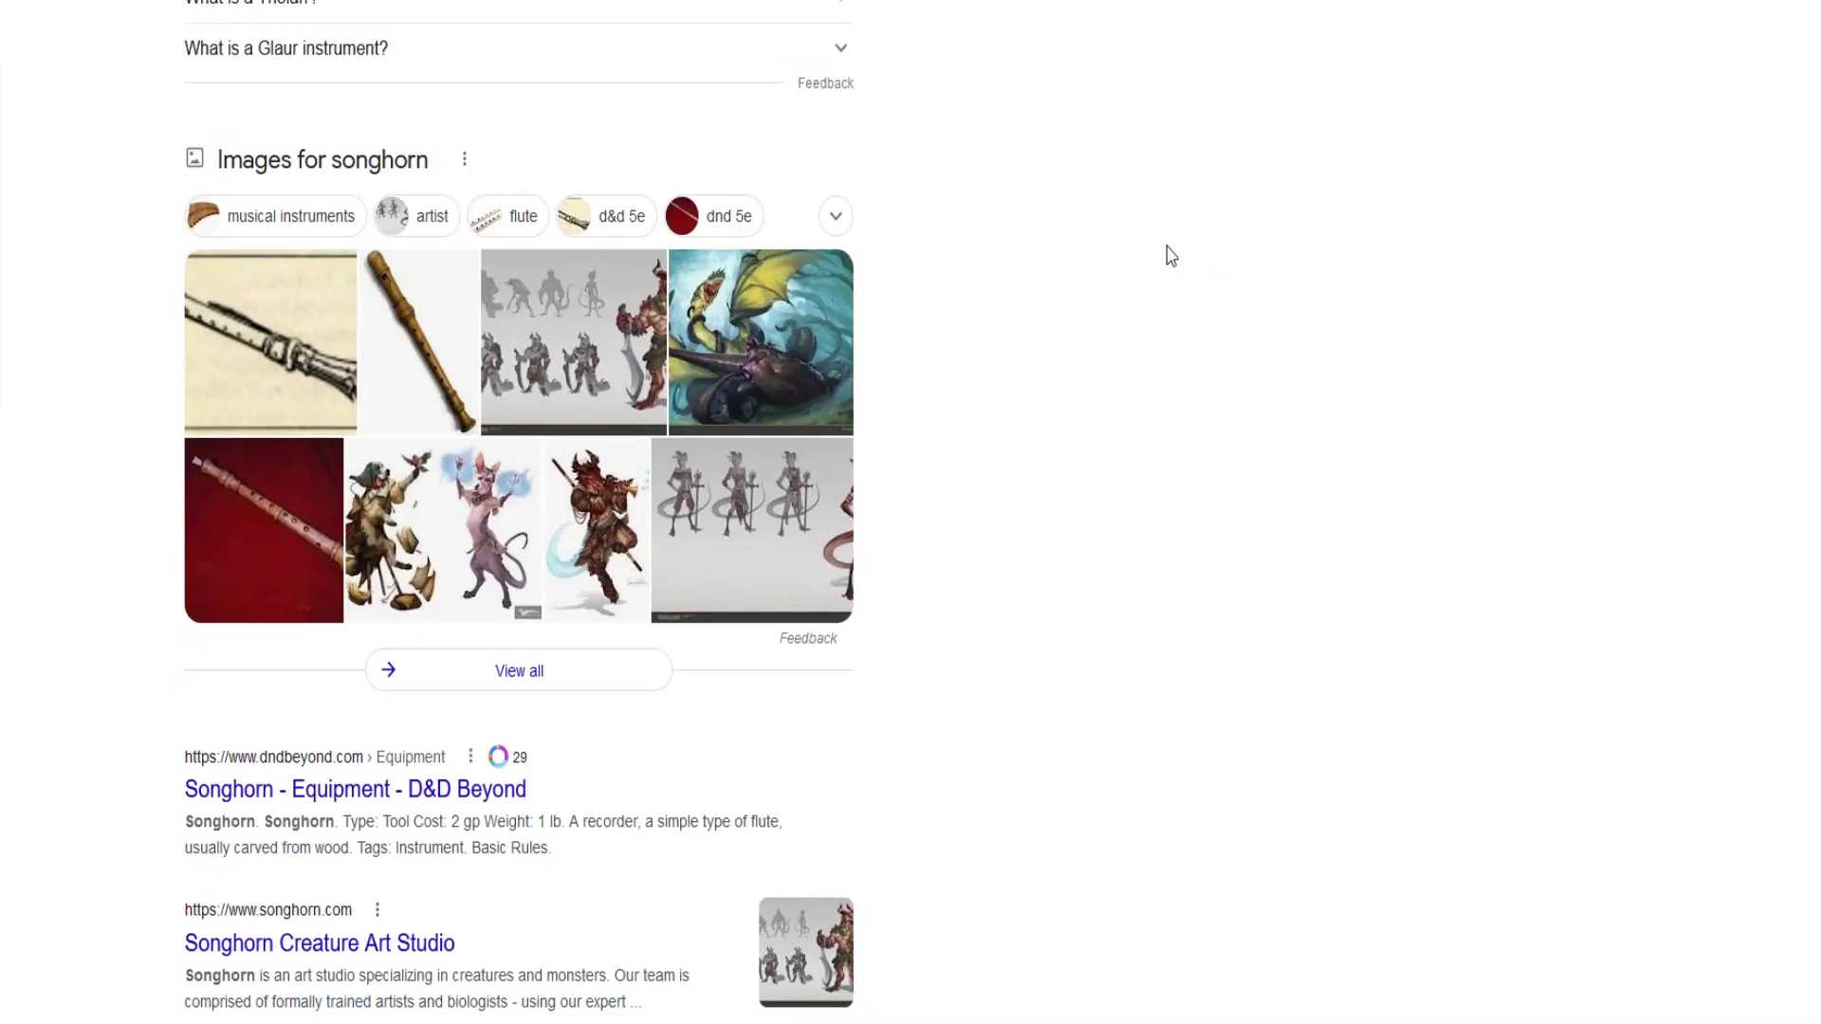
scroll(1165, 252, up, 4)
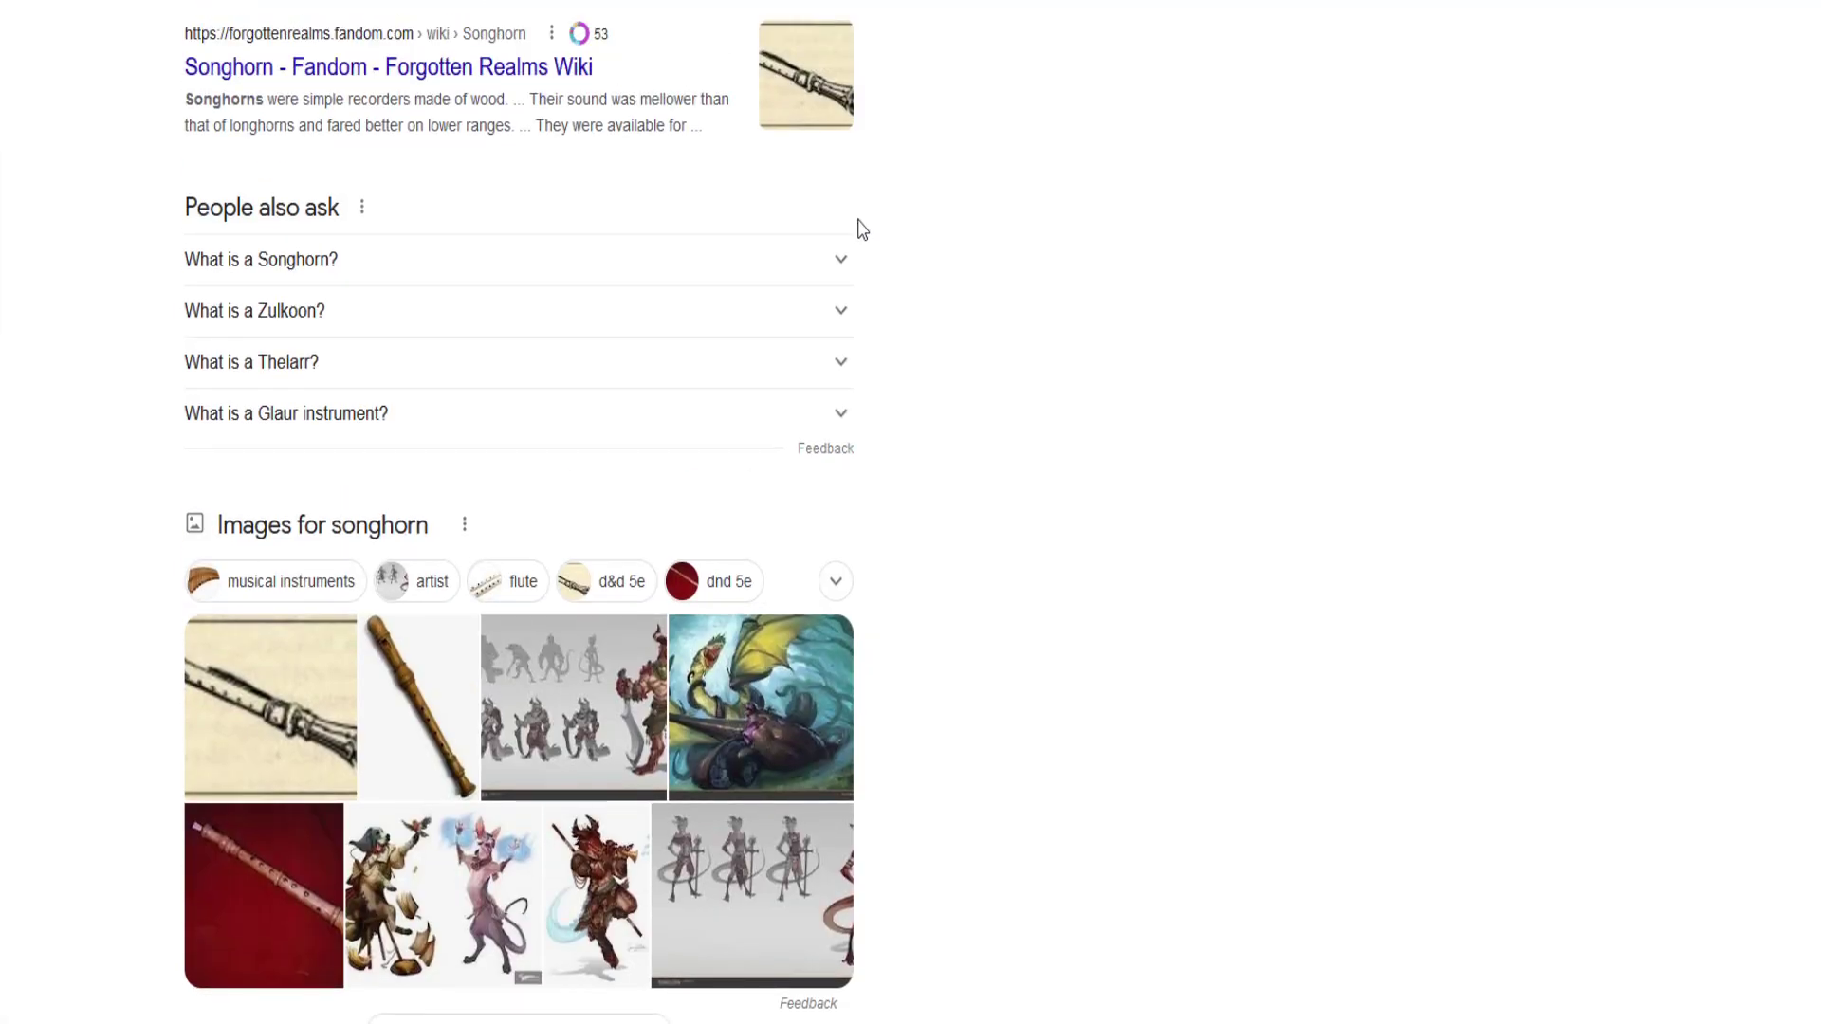
click(843, 259)
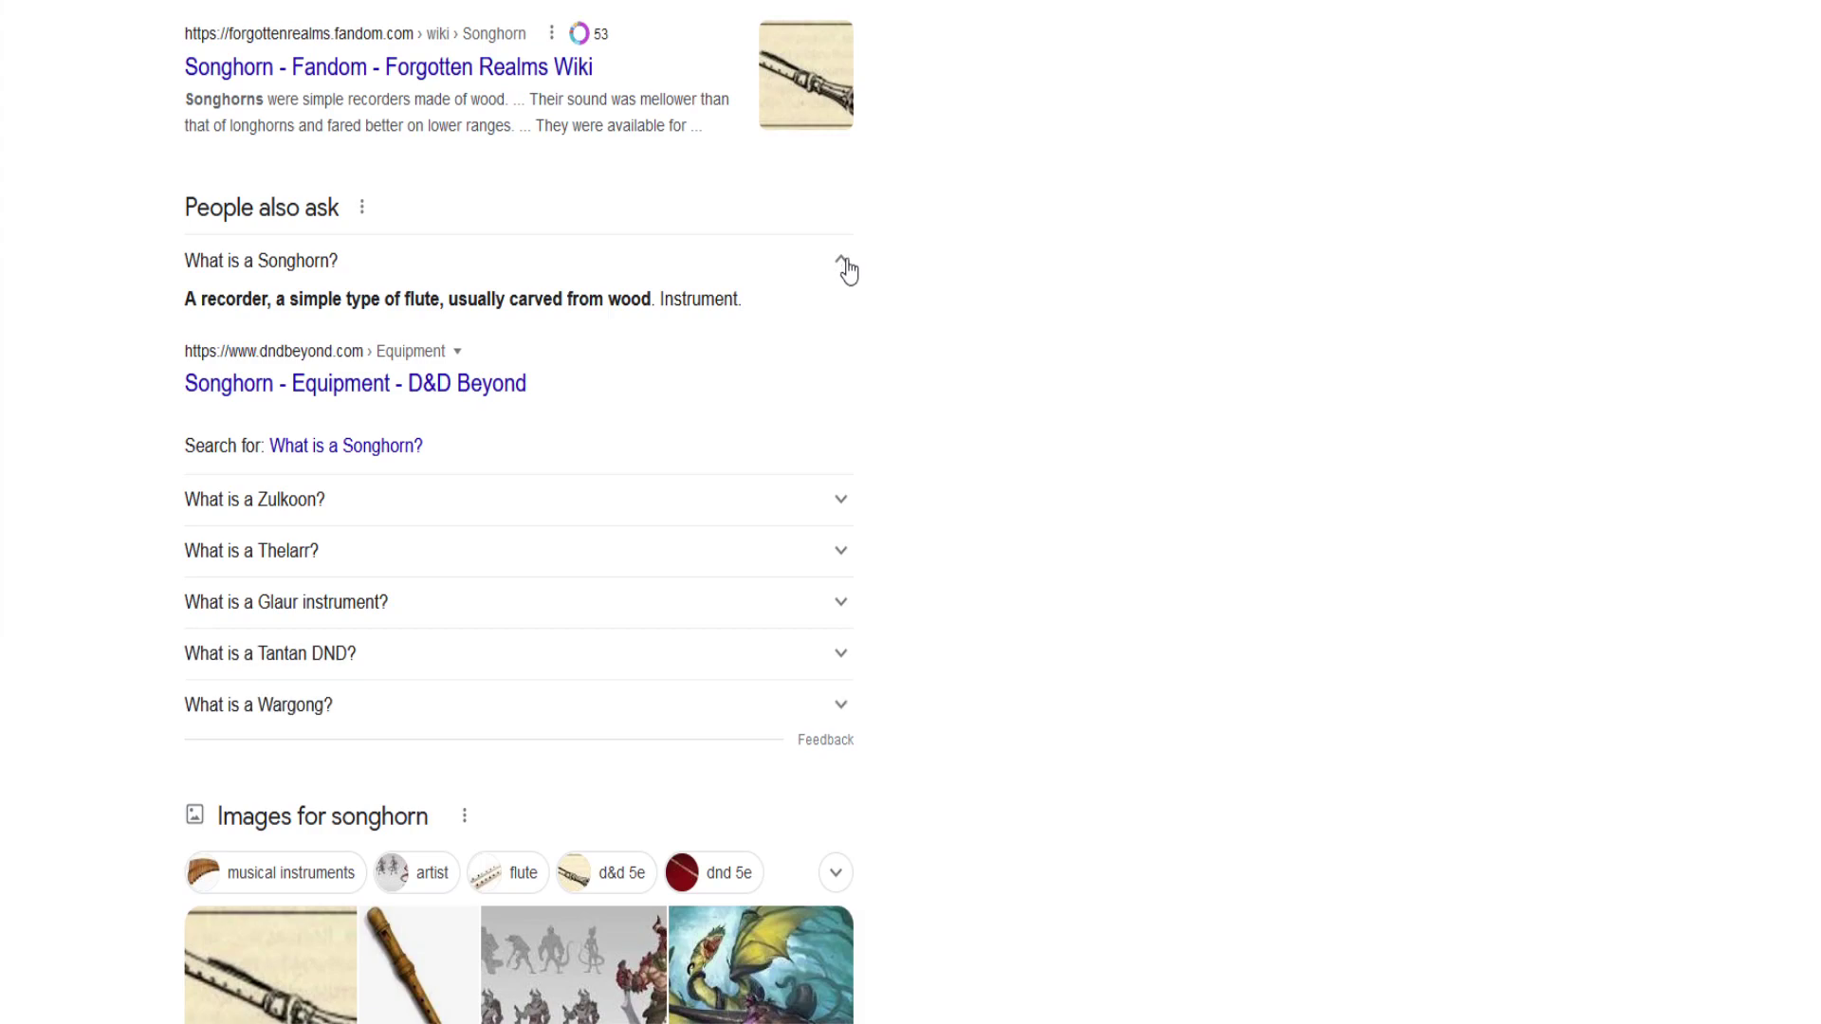
click(843, 260)
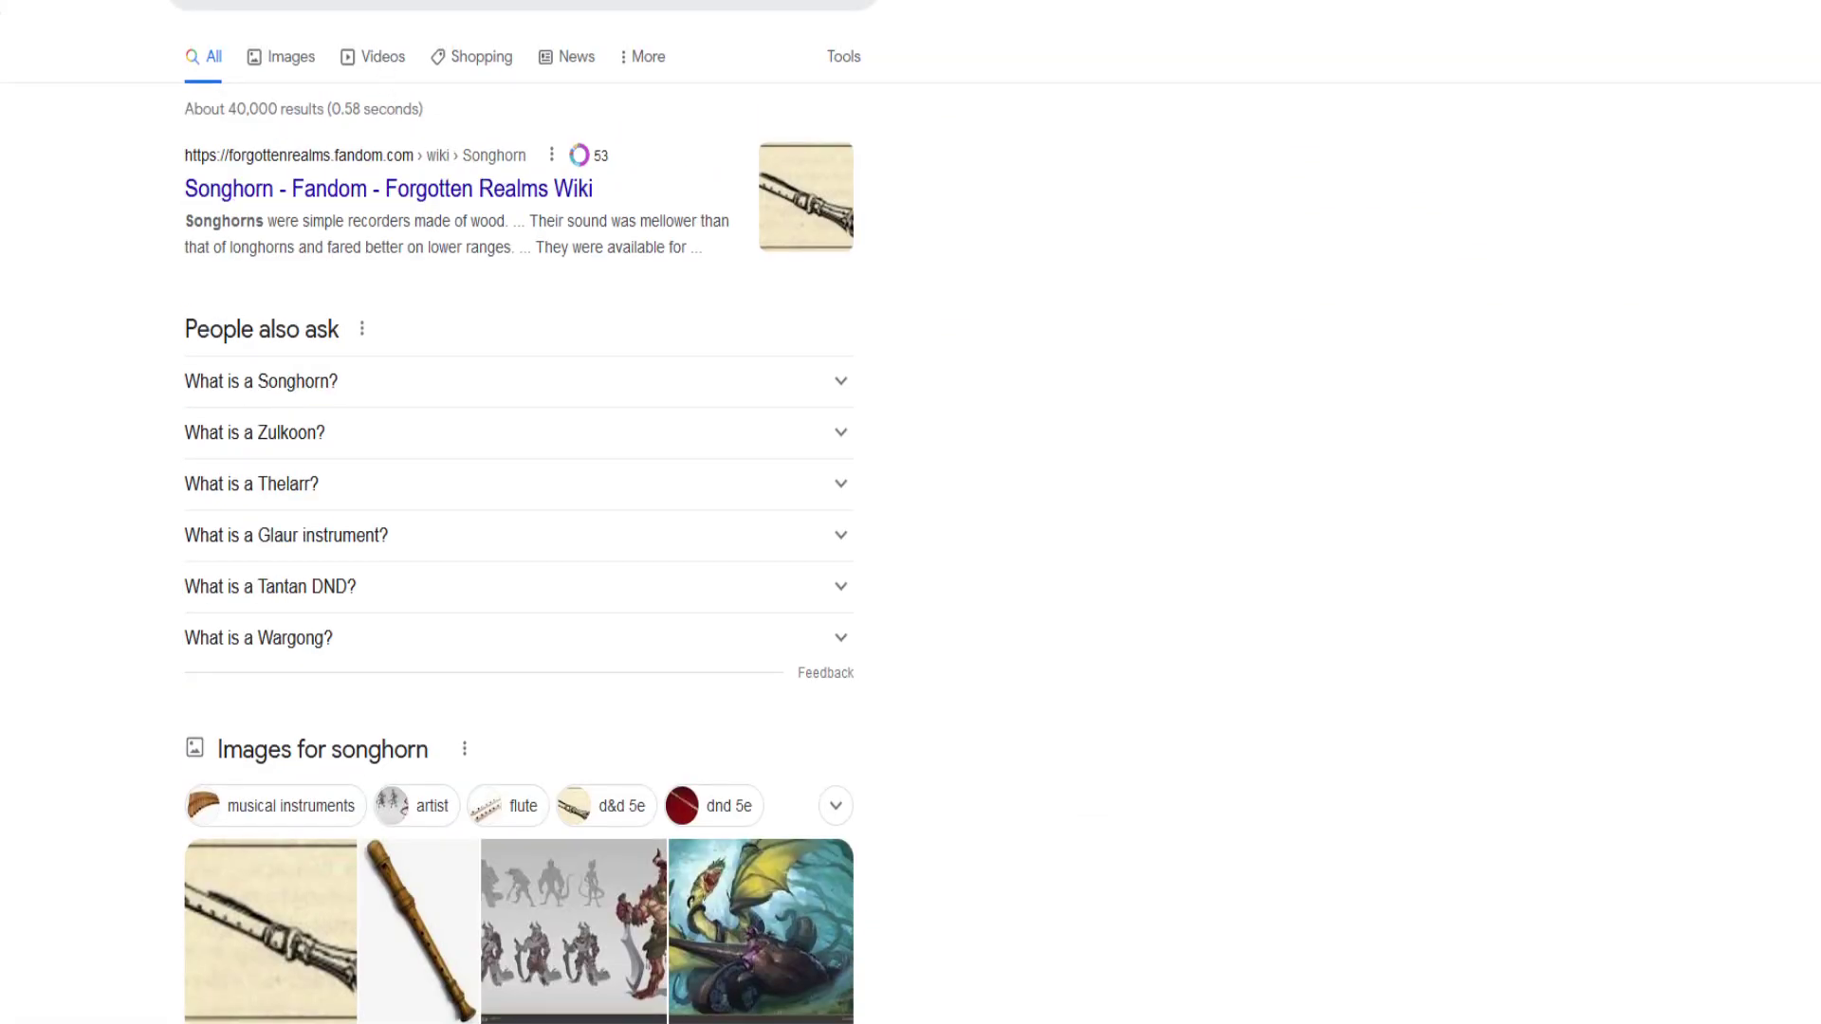
Step: Search the web for "tantan" and examine the instrument's description and video results
click(372, 6)
text(tantan)
key(Return)
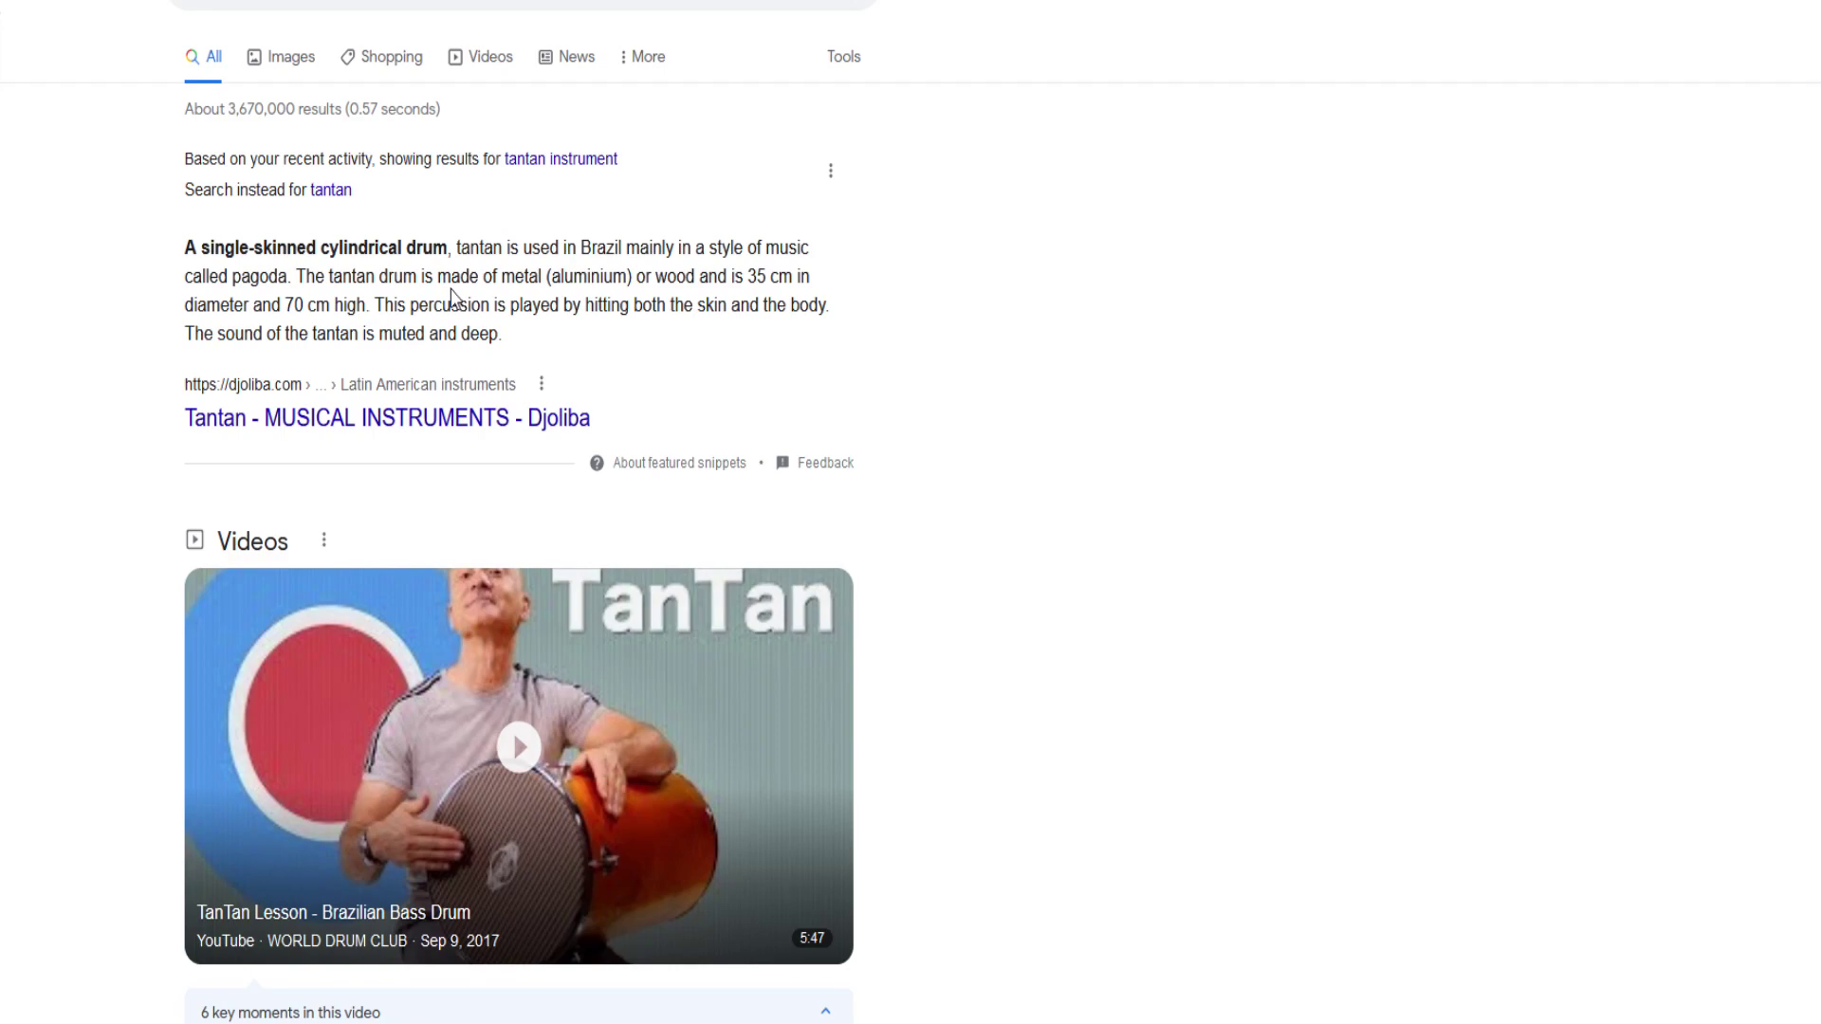
scroll(510, 274, down, 2)
scroll(510, 274, down, 3)
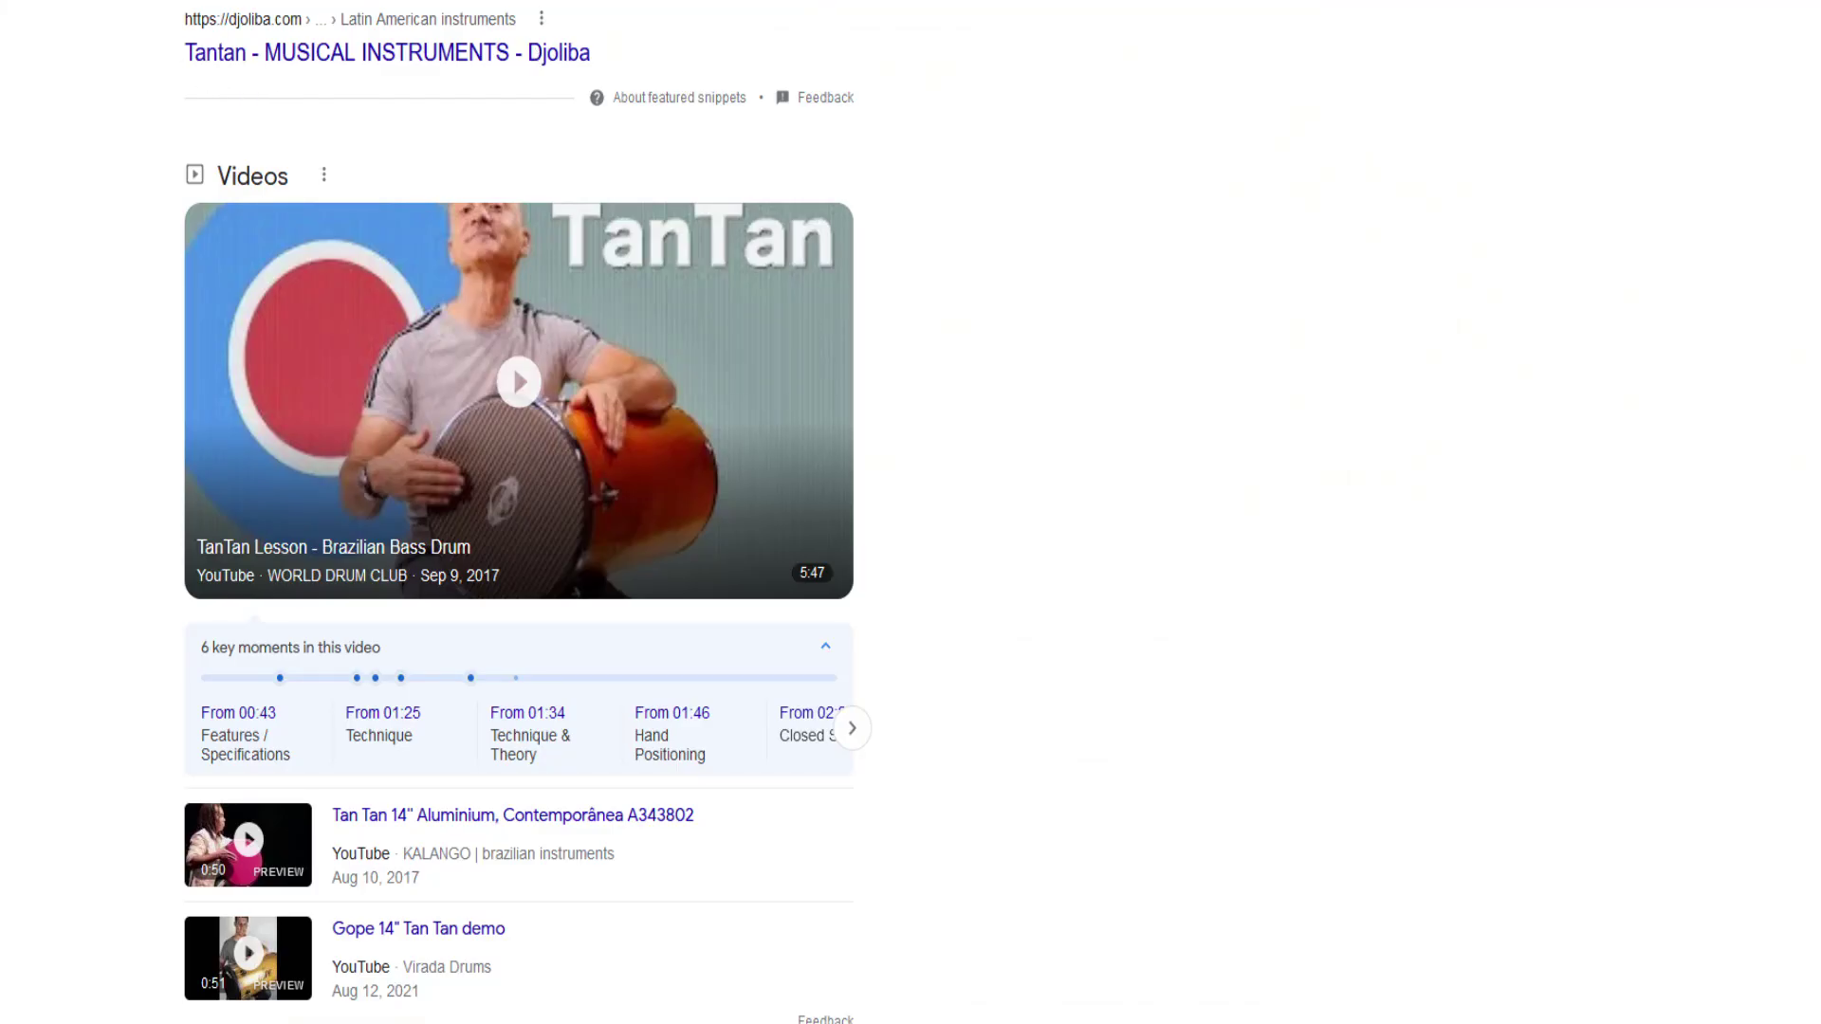
Step: Search the web for the thelarr and read the results describing the instrument
text(thel)
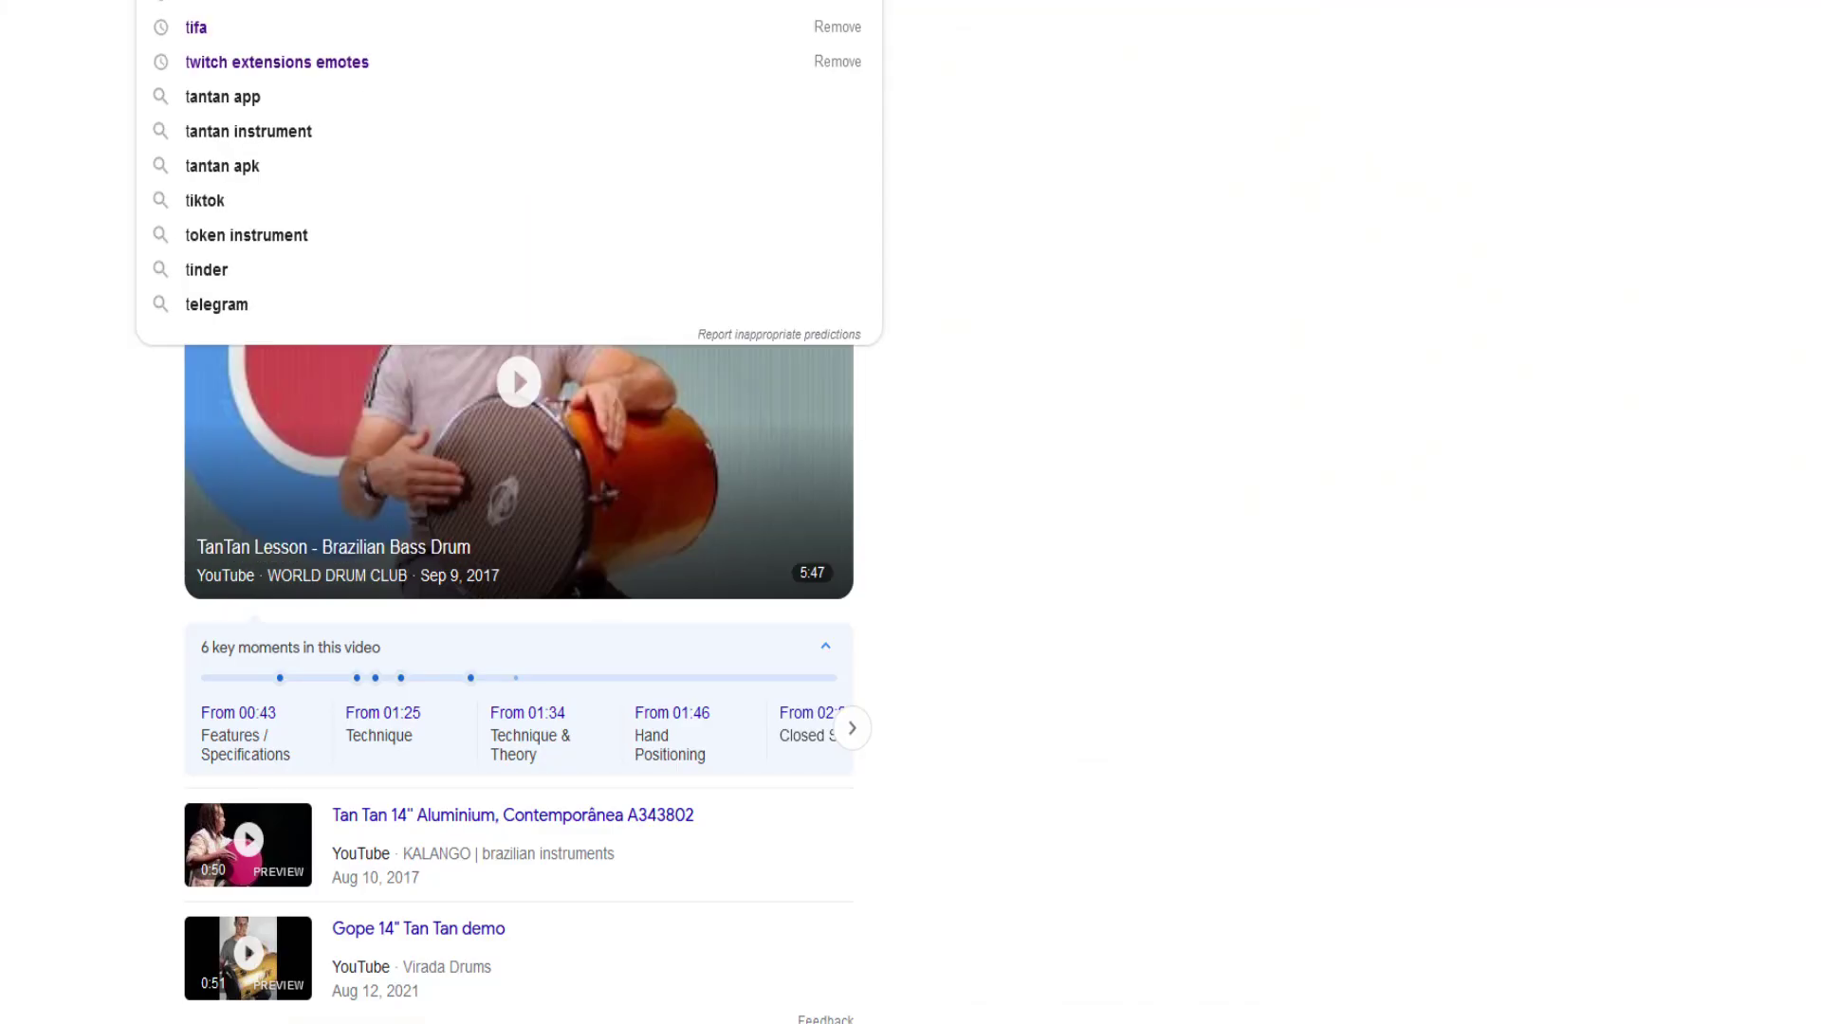
key(Return)
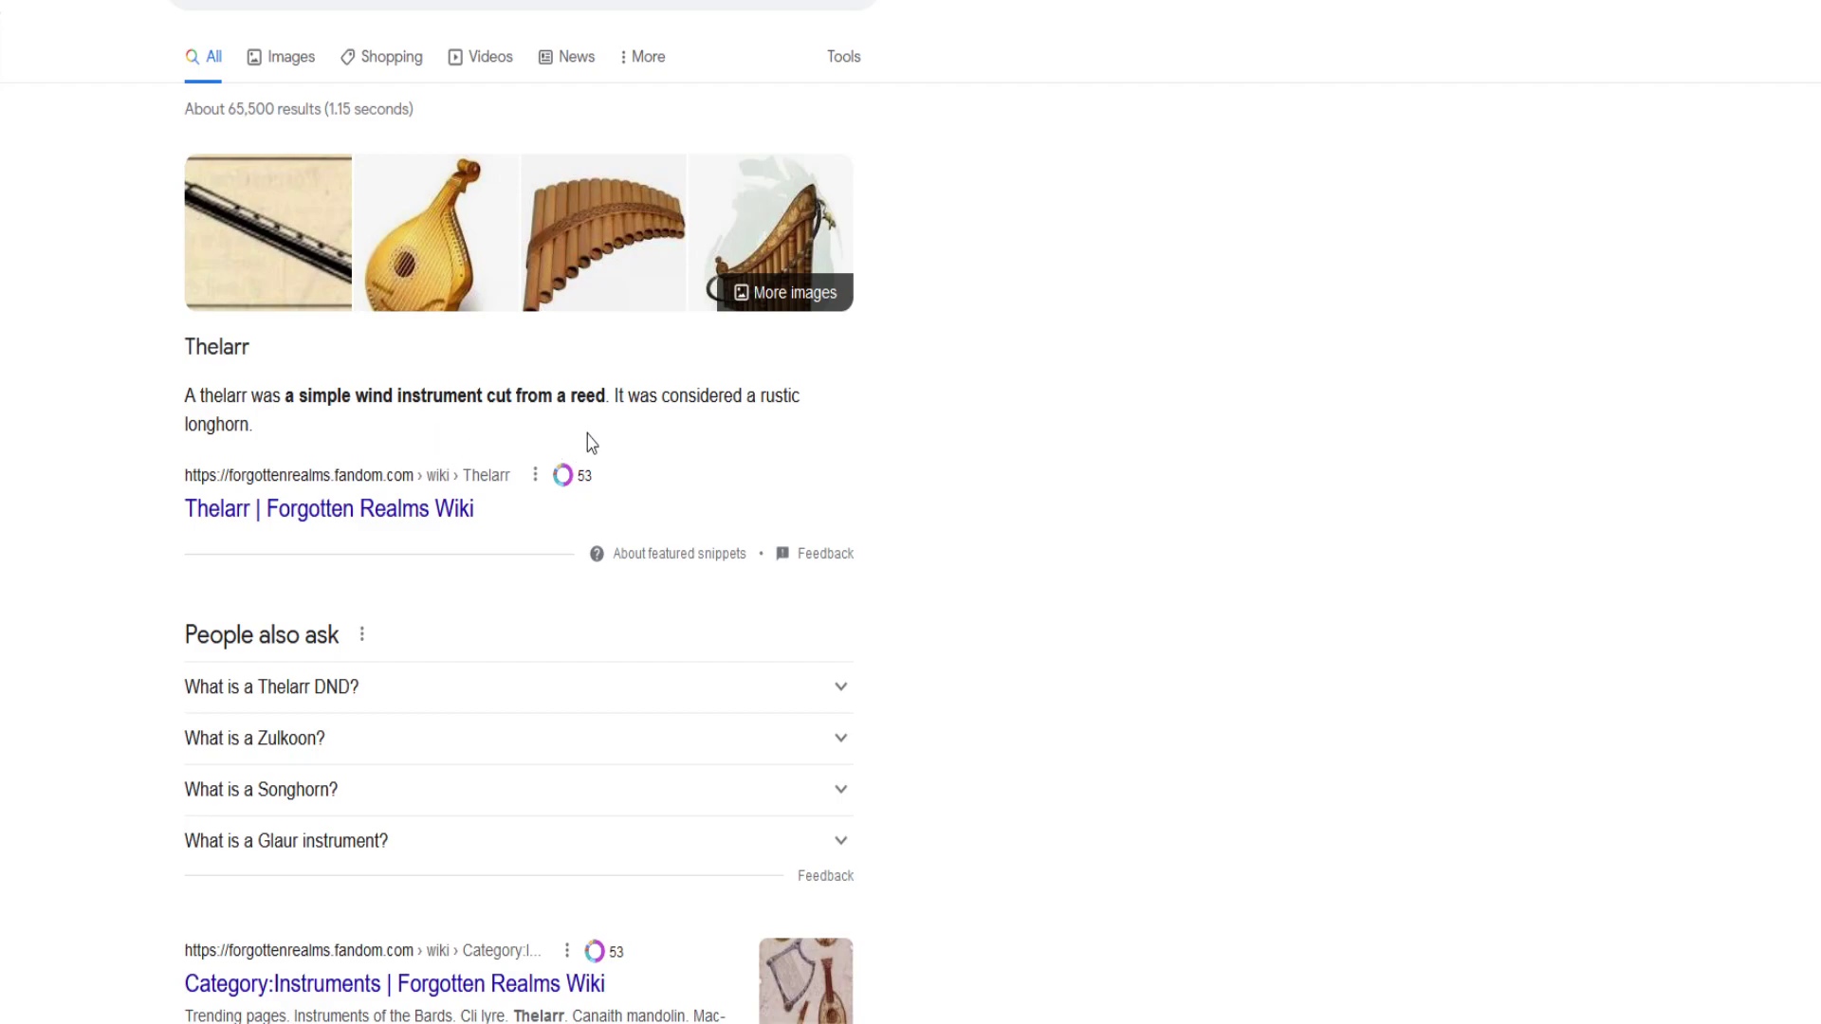
scroll(727, 410, down, 2)
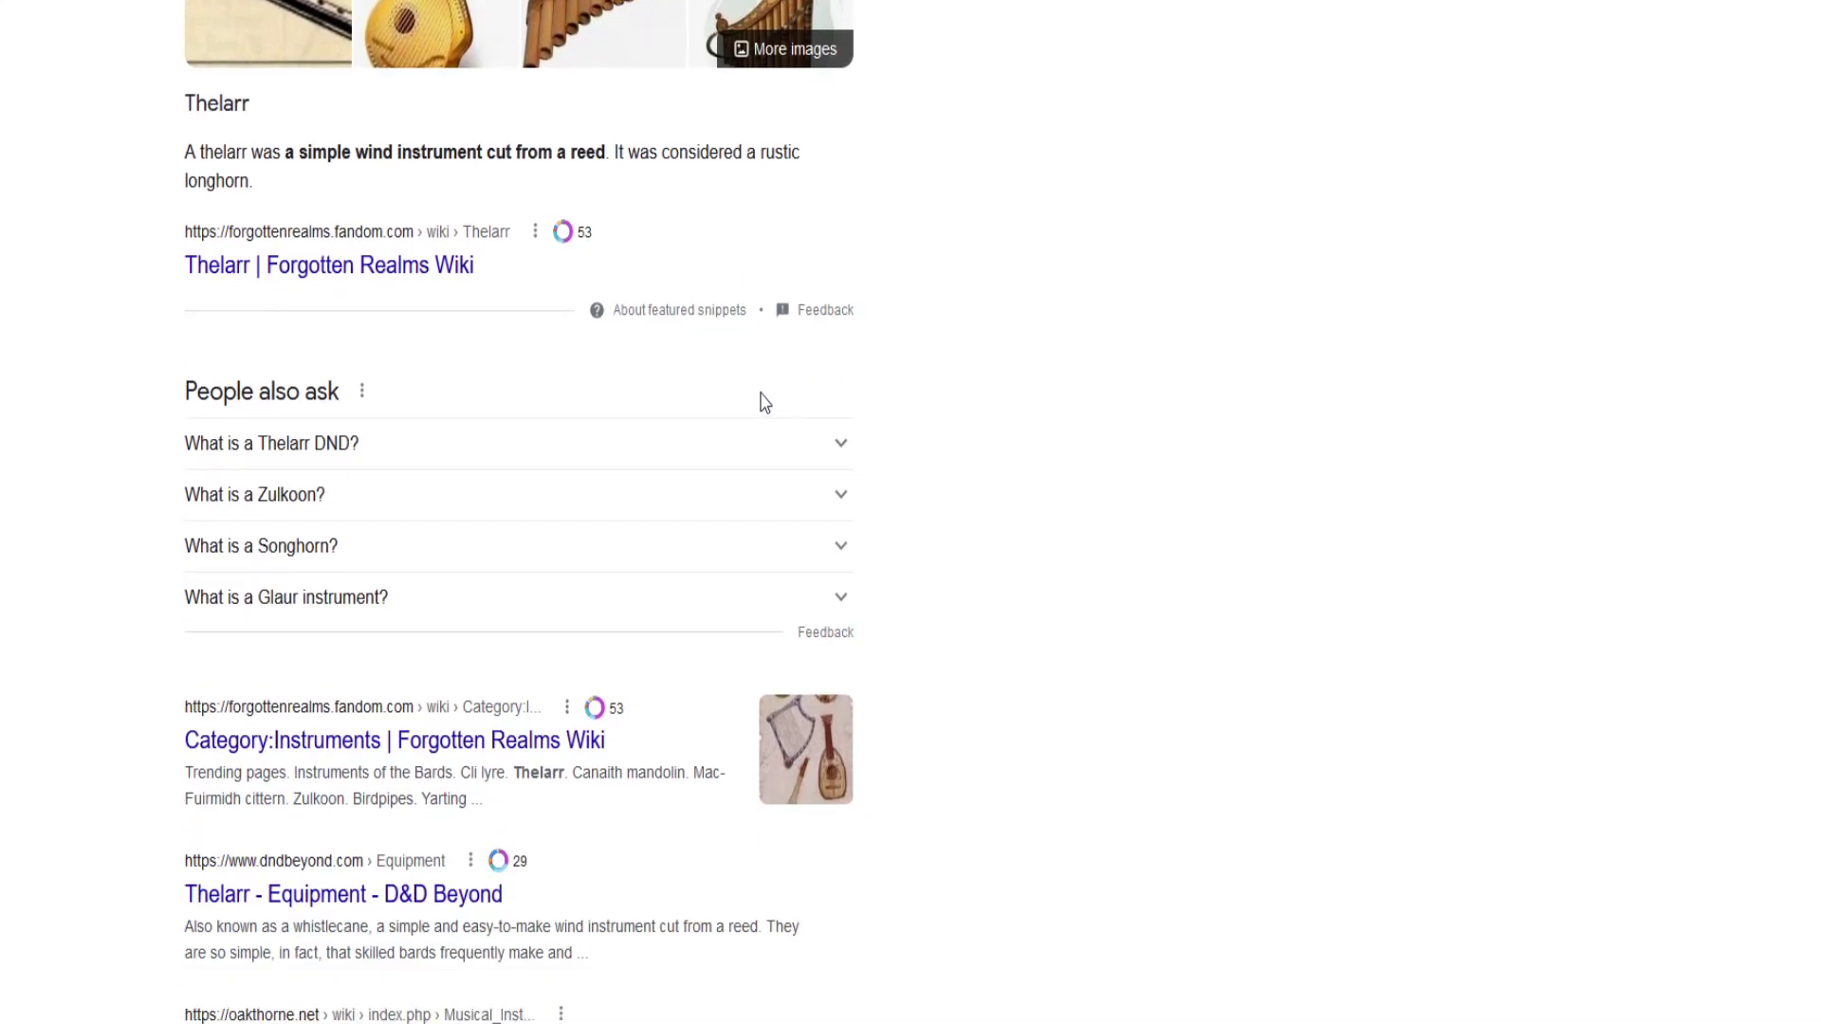
Step: Read through the remaining thelarr results, and choose Songhorn as the Entertainer background's tool proficiency in D&D Beyond
scroll(764, 403, down, 5)
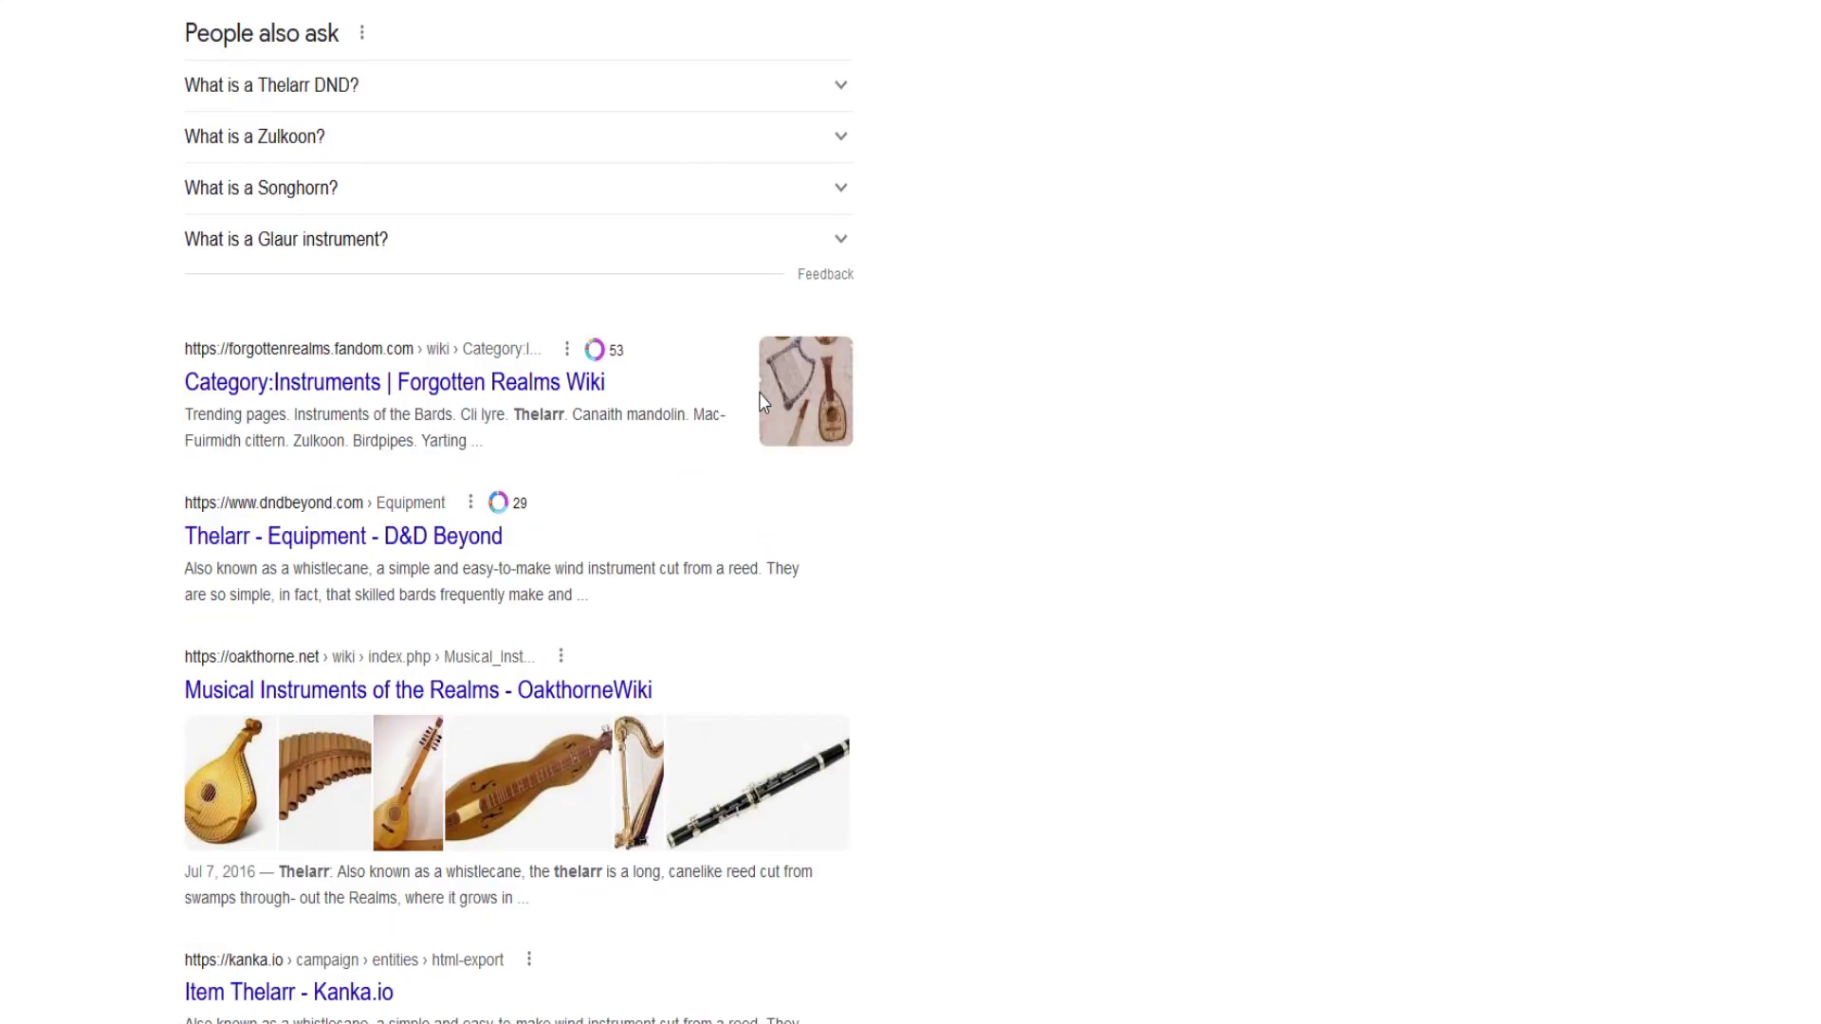
scroll(764, 403, up, 7)
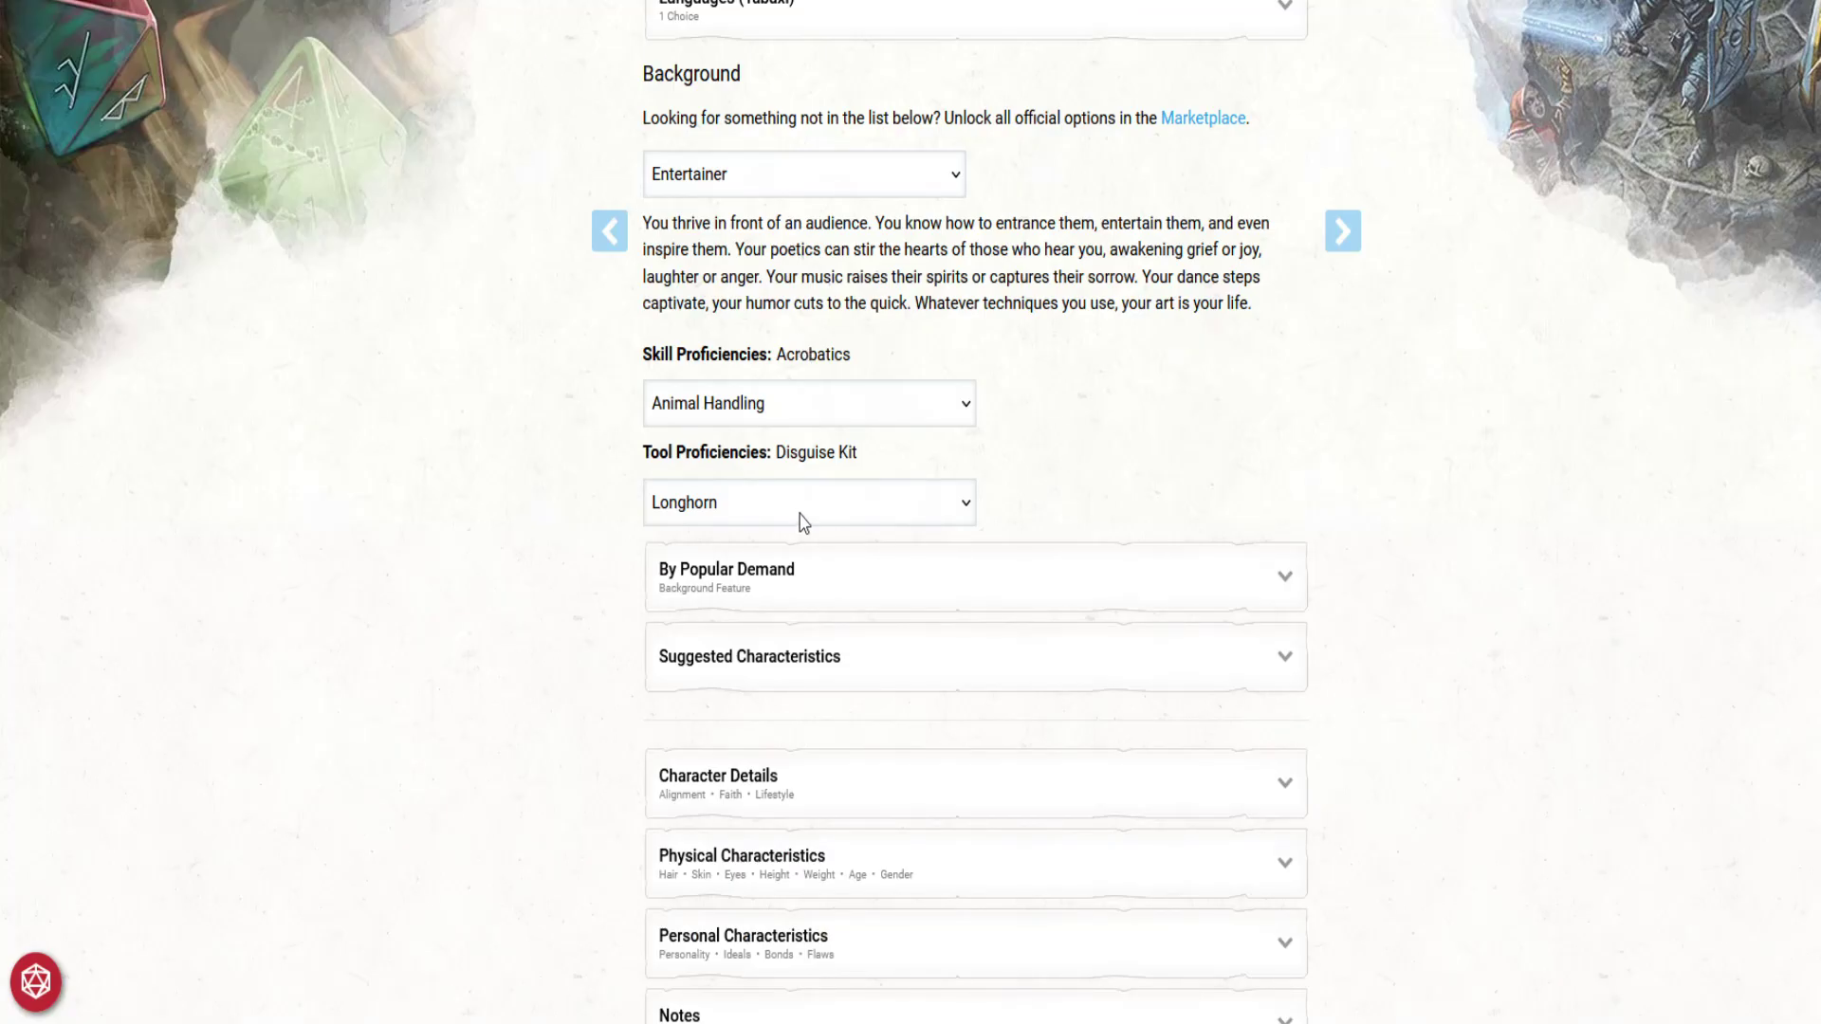
text(so)
Step: Expand the By Popular Demand background feature to read its description, and collapse it again
click(1304, 584)
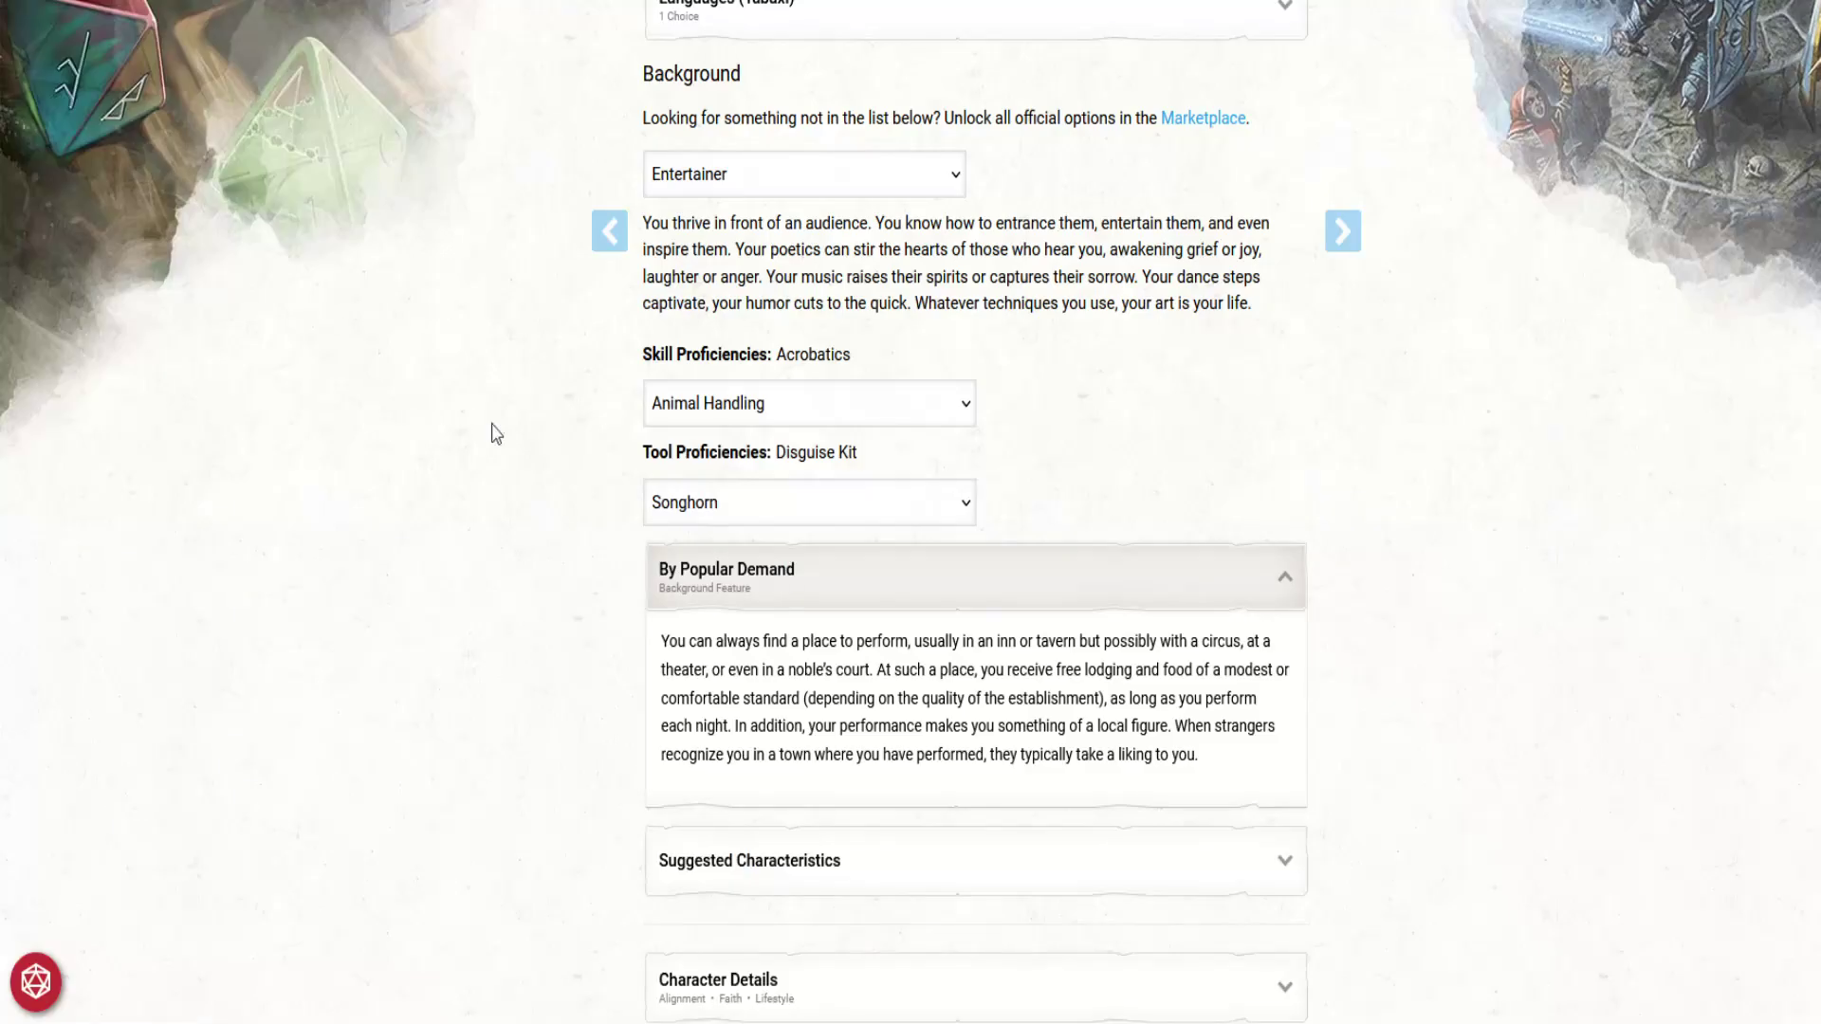
scroll(758, 470, down, 4)
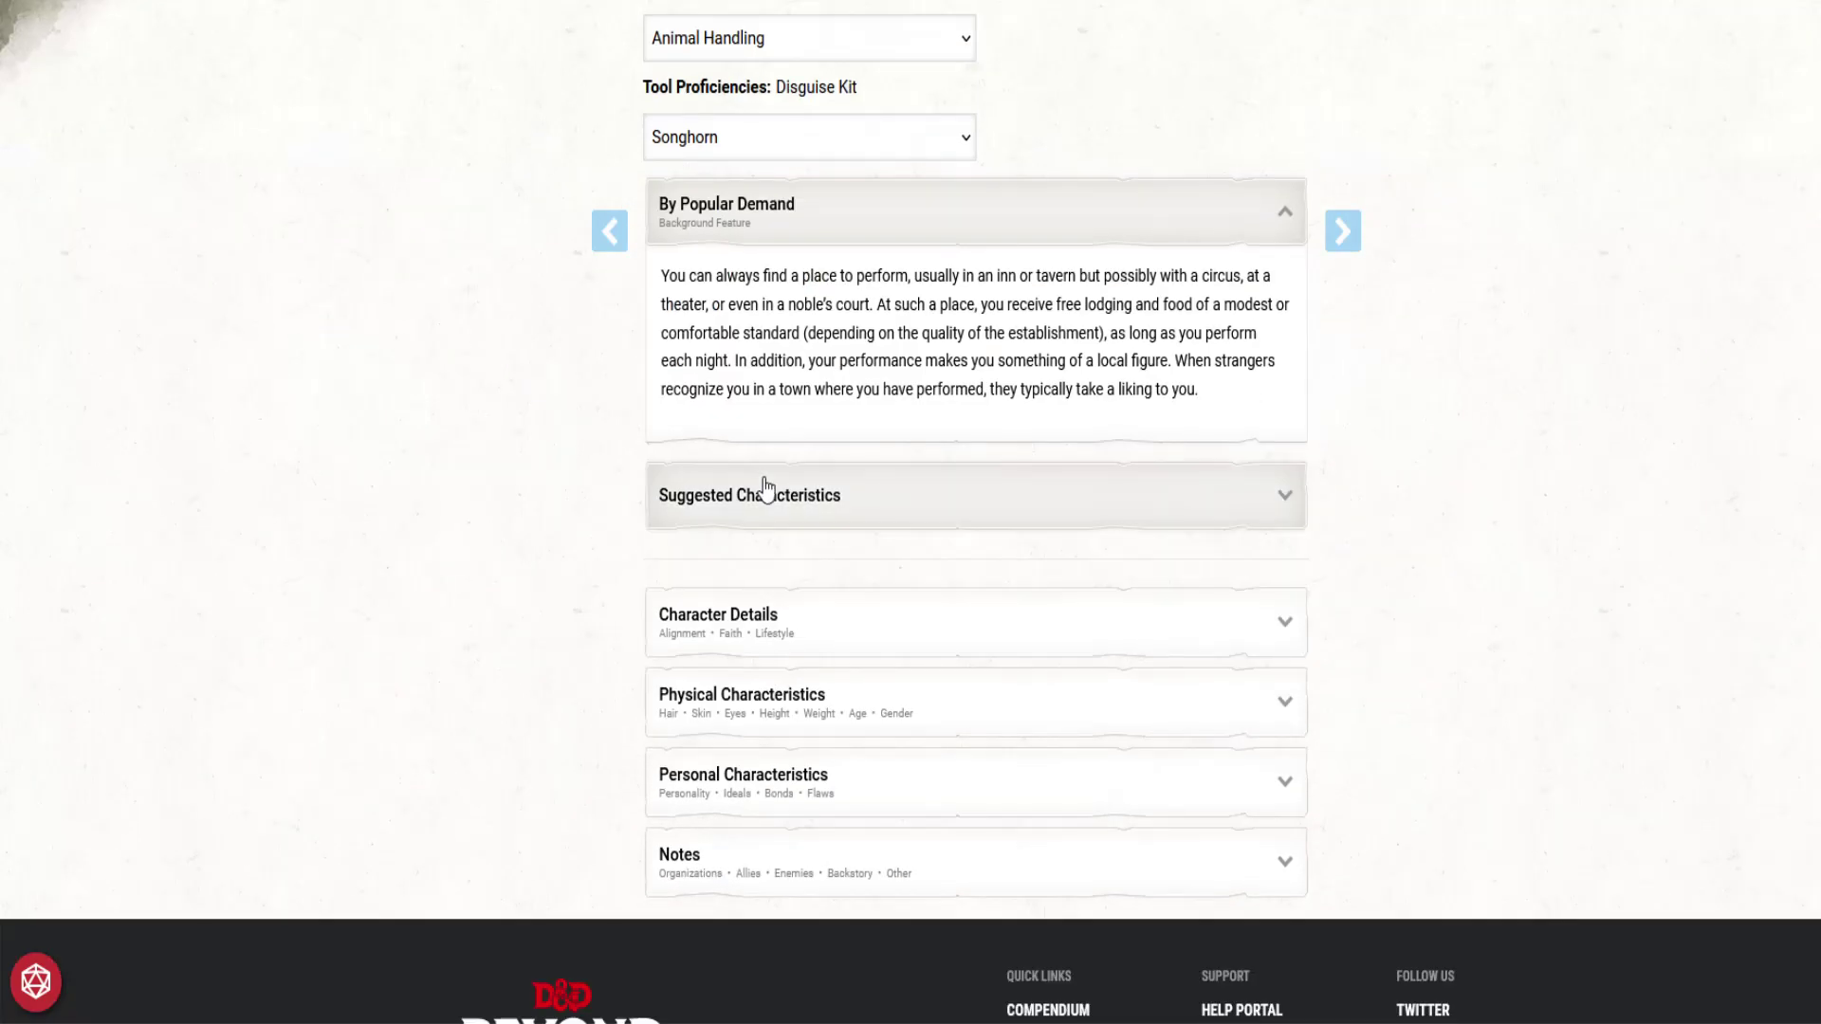
click(1285, 211)
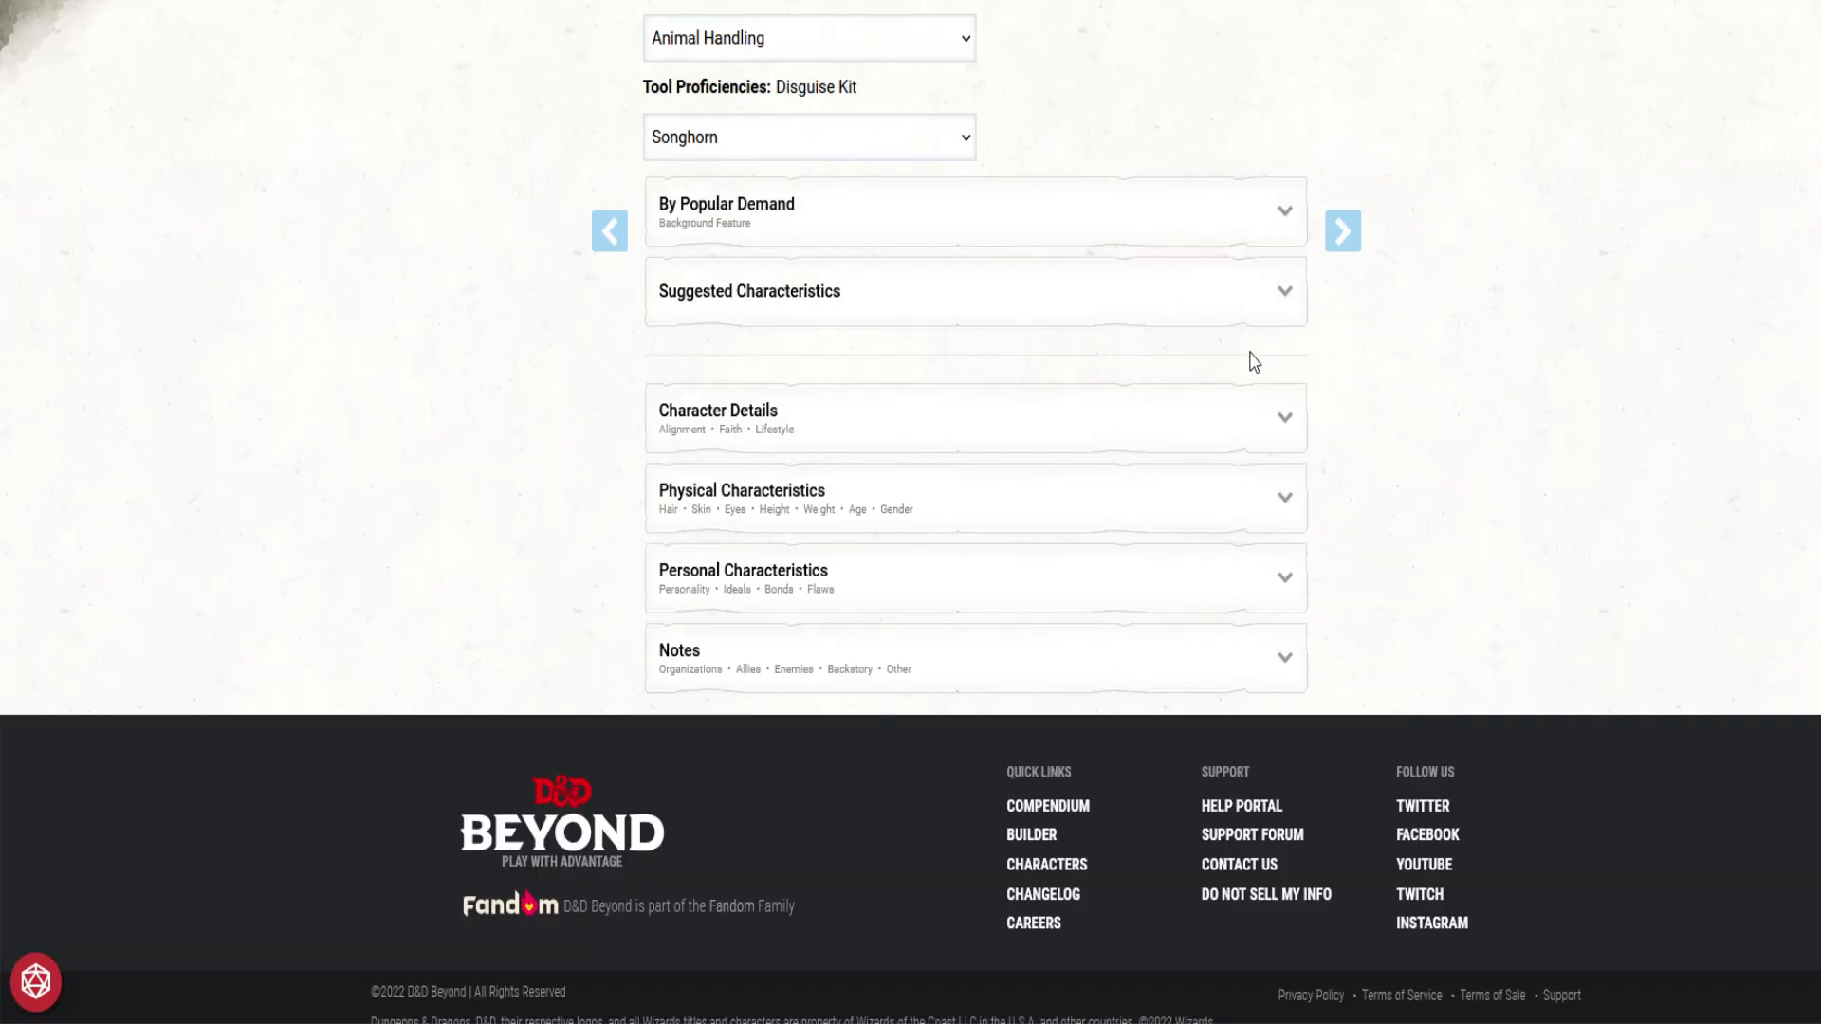
Step: From the suggested characteristics, add the personality trait "I get bitter if I'm not the center of attention." and the Creativity (Chaotic) ideal
click(1284, 296)
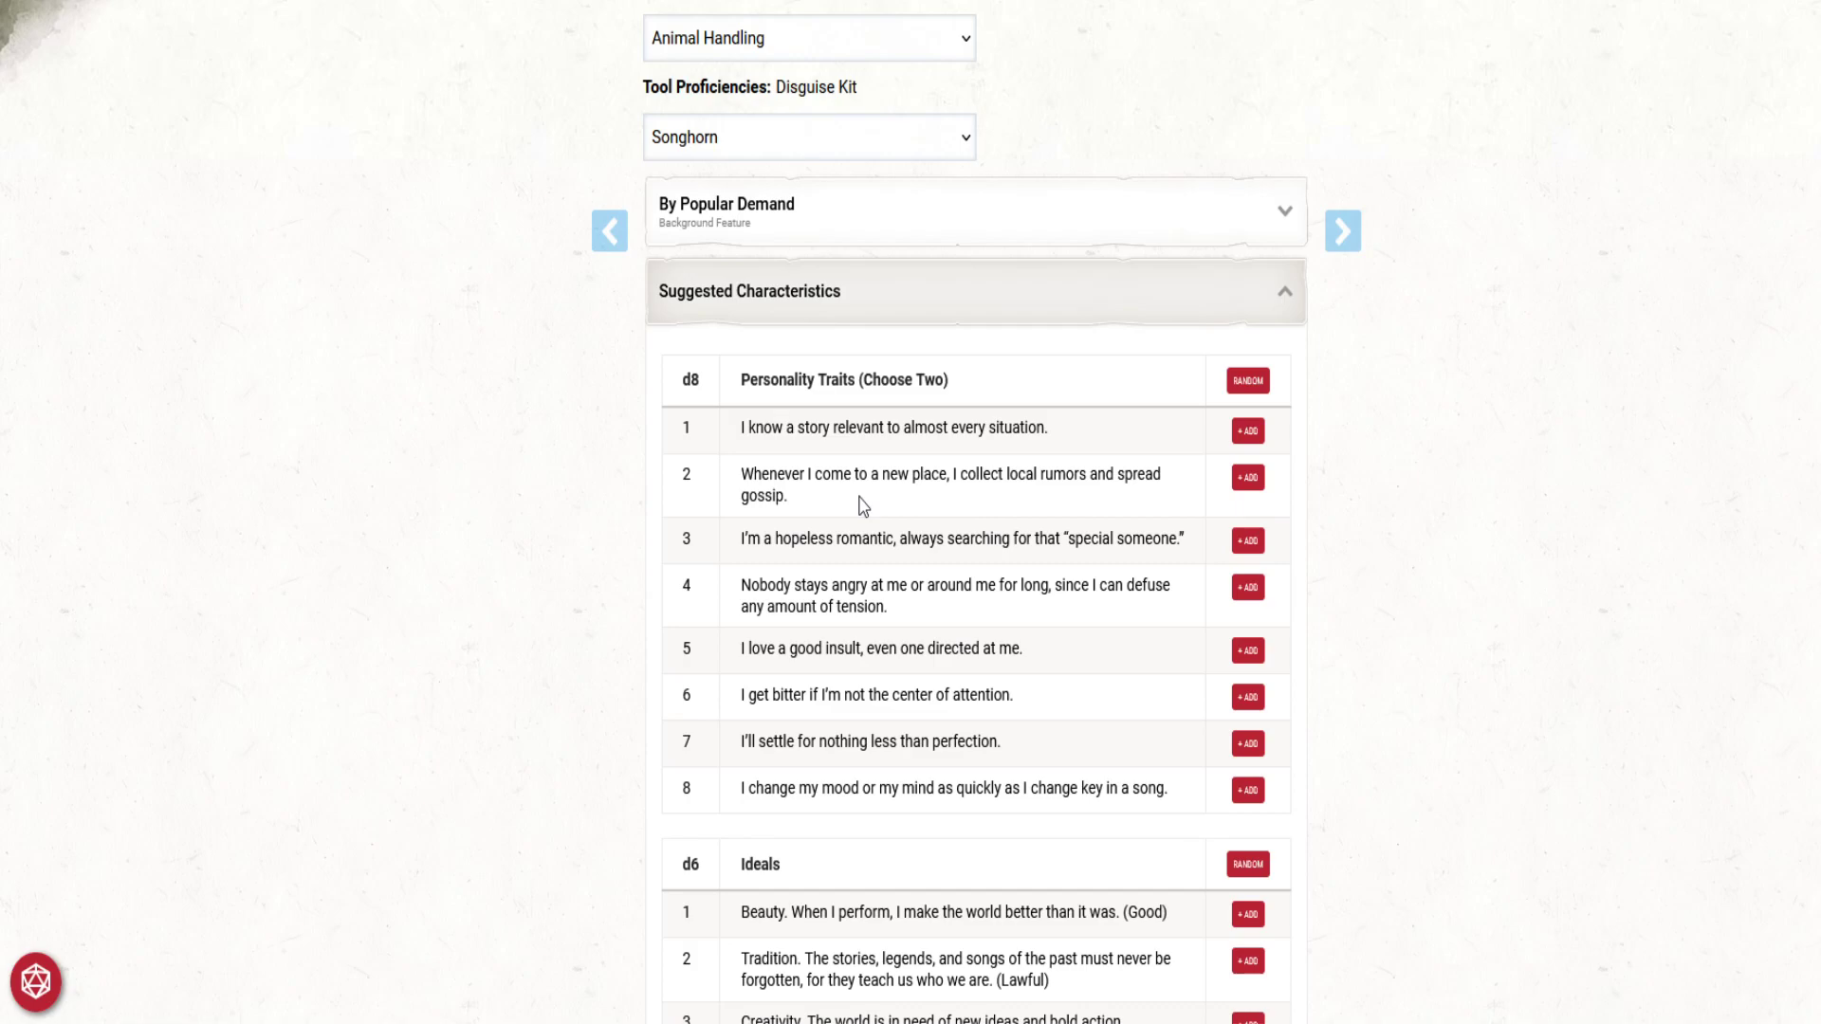
scroll(853, 389, down, 3)
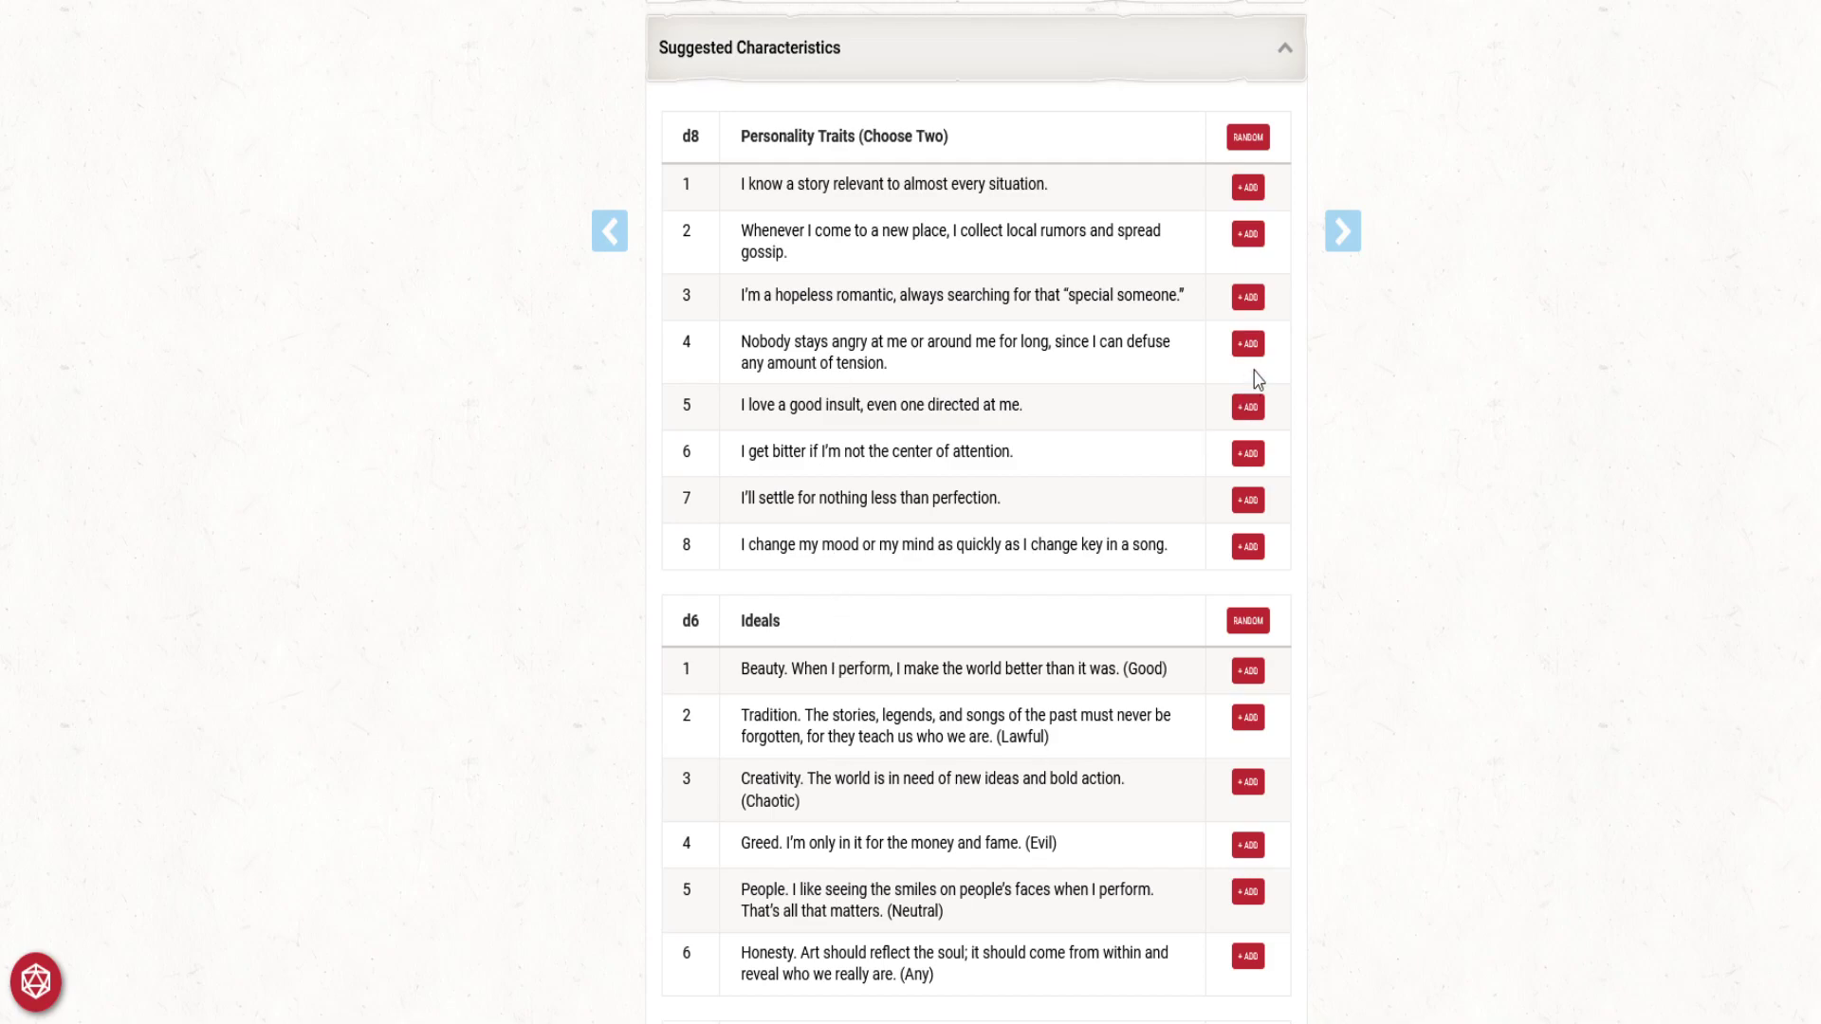
click(1248, 453)
scroll(1062, 491, down, 4)
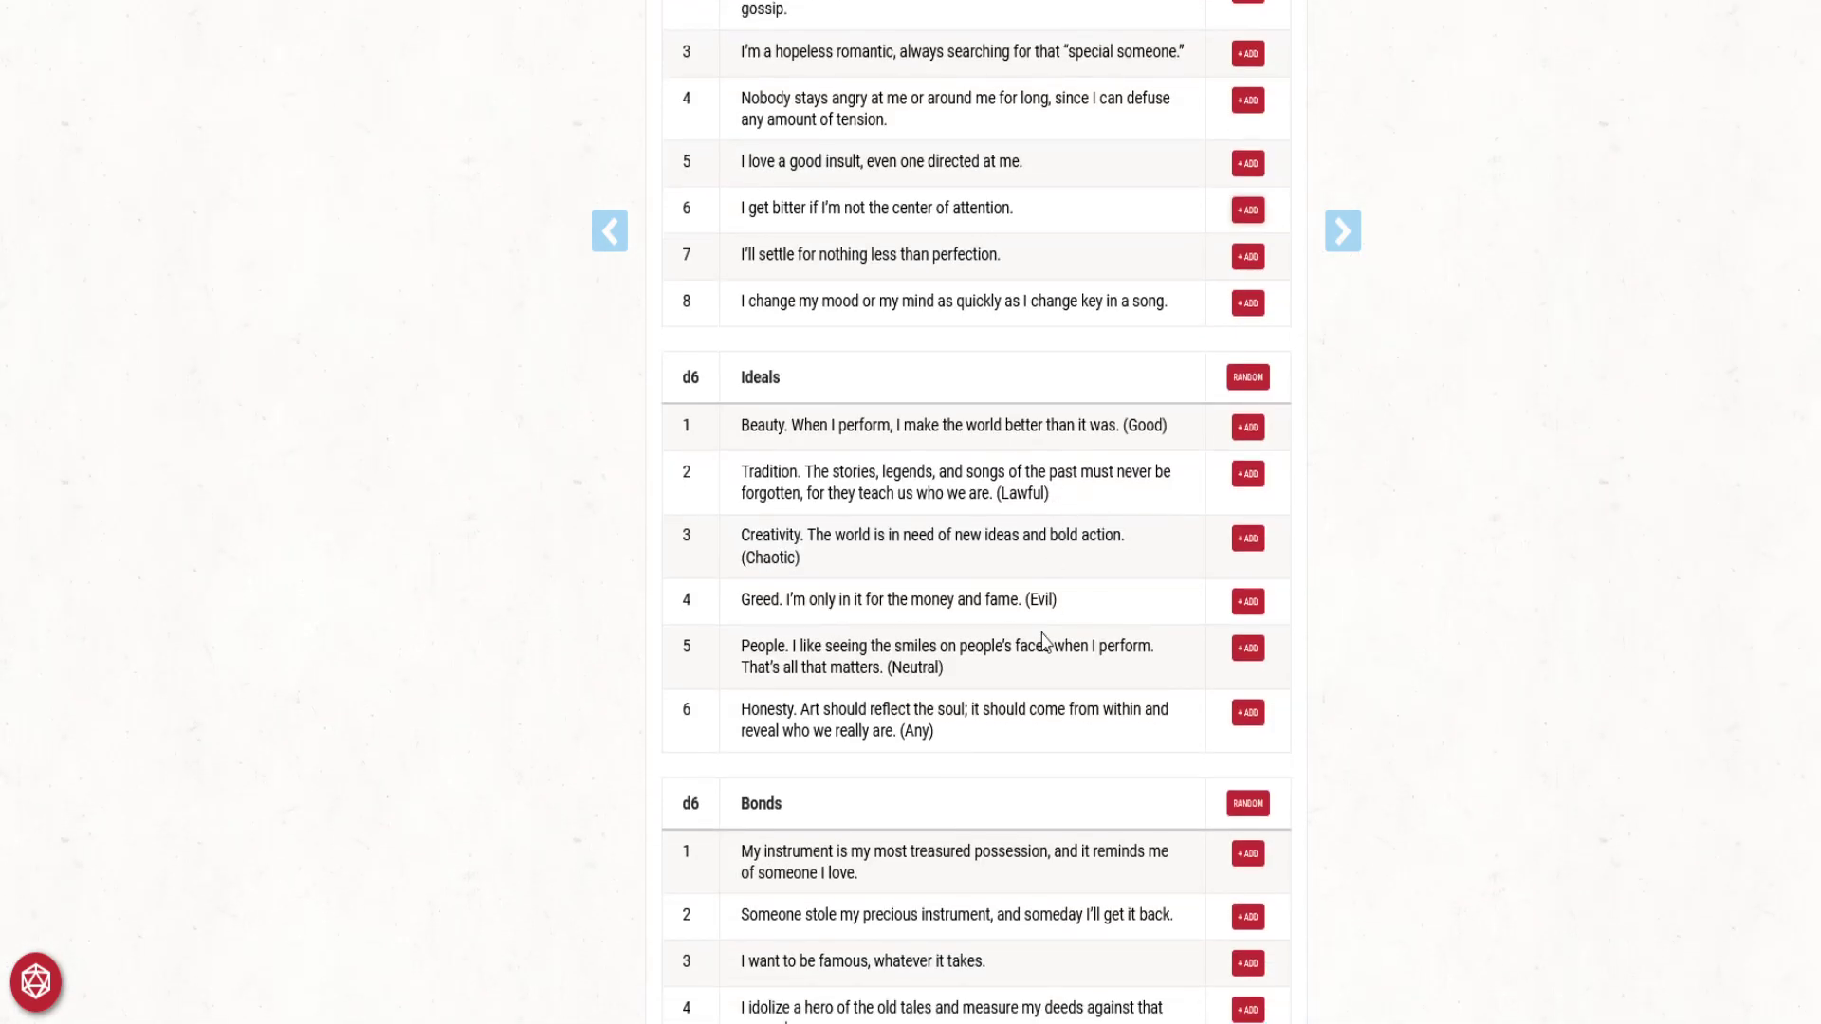
scroll(1043, 637, down, 1)
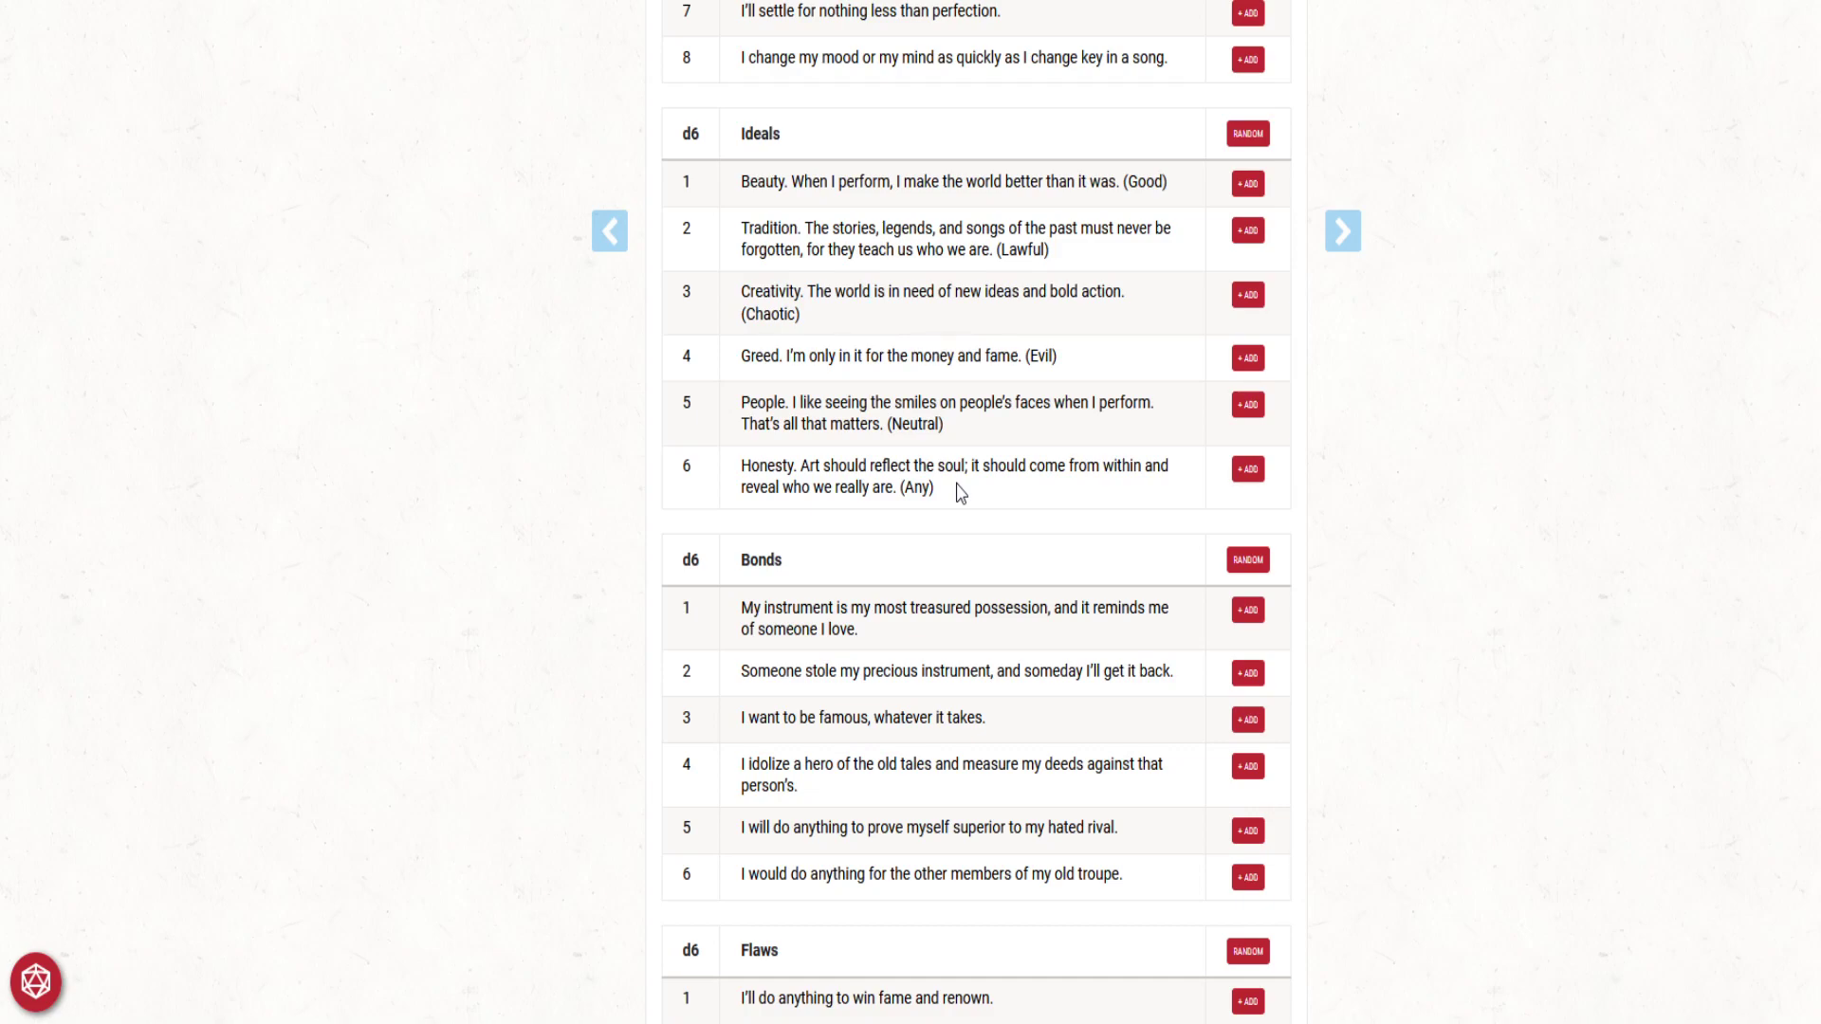
click(1248, 295)
Step: Add bond 1 about the treasured instrument and flaw 3 about the scandal that prevents ever going home again
scroll(1119, 445, down, 4)
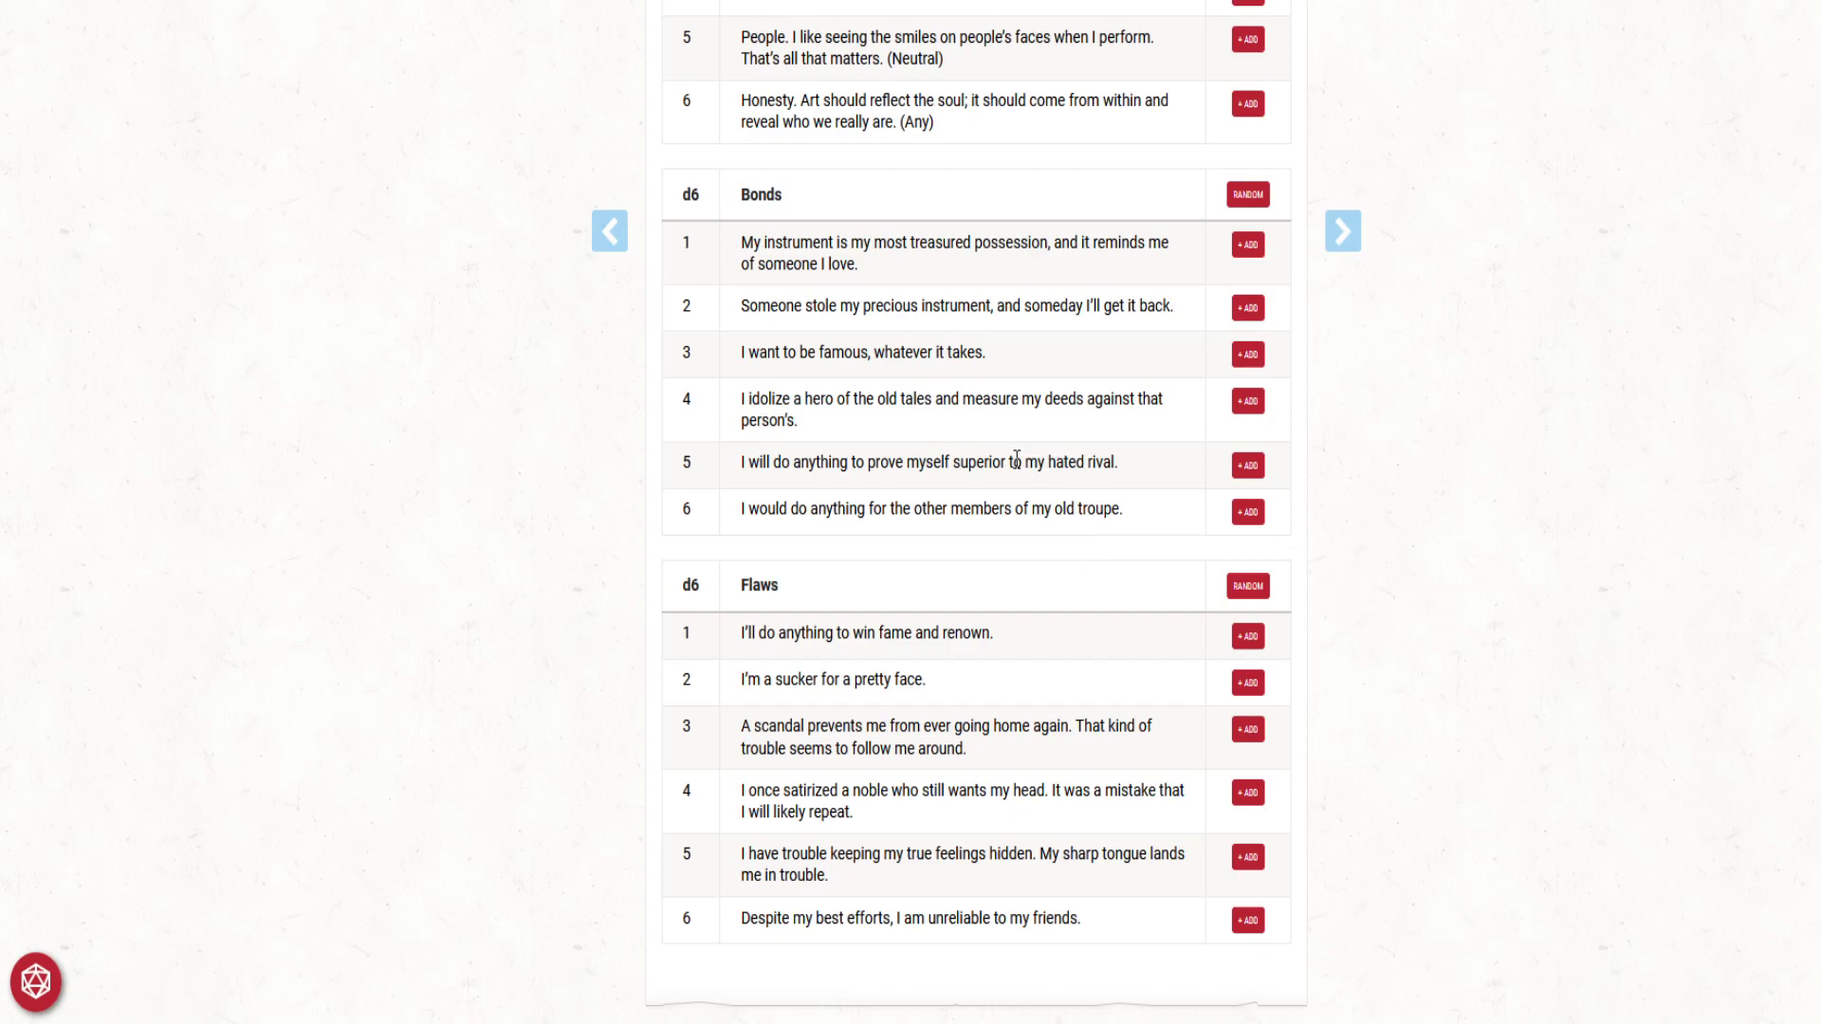
click(1250, 246)
scroll(1194, 602, down, 1)
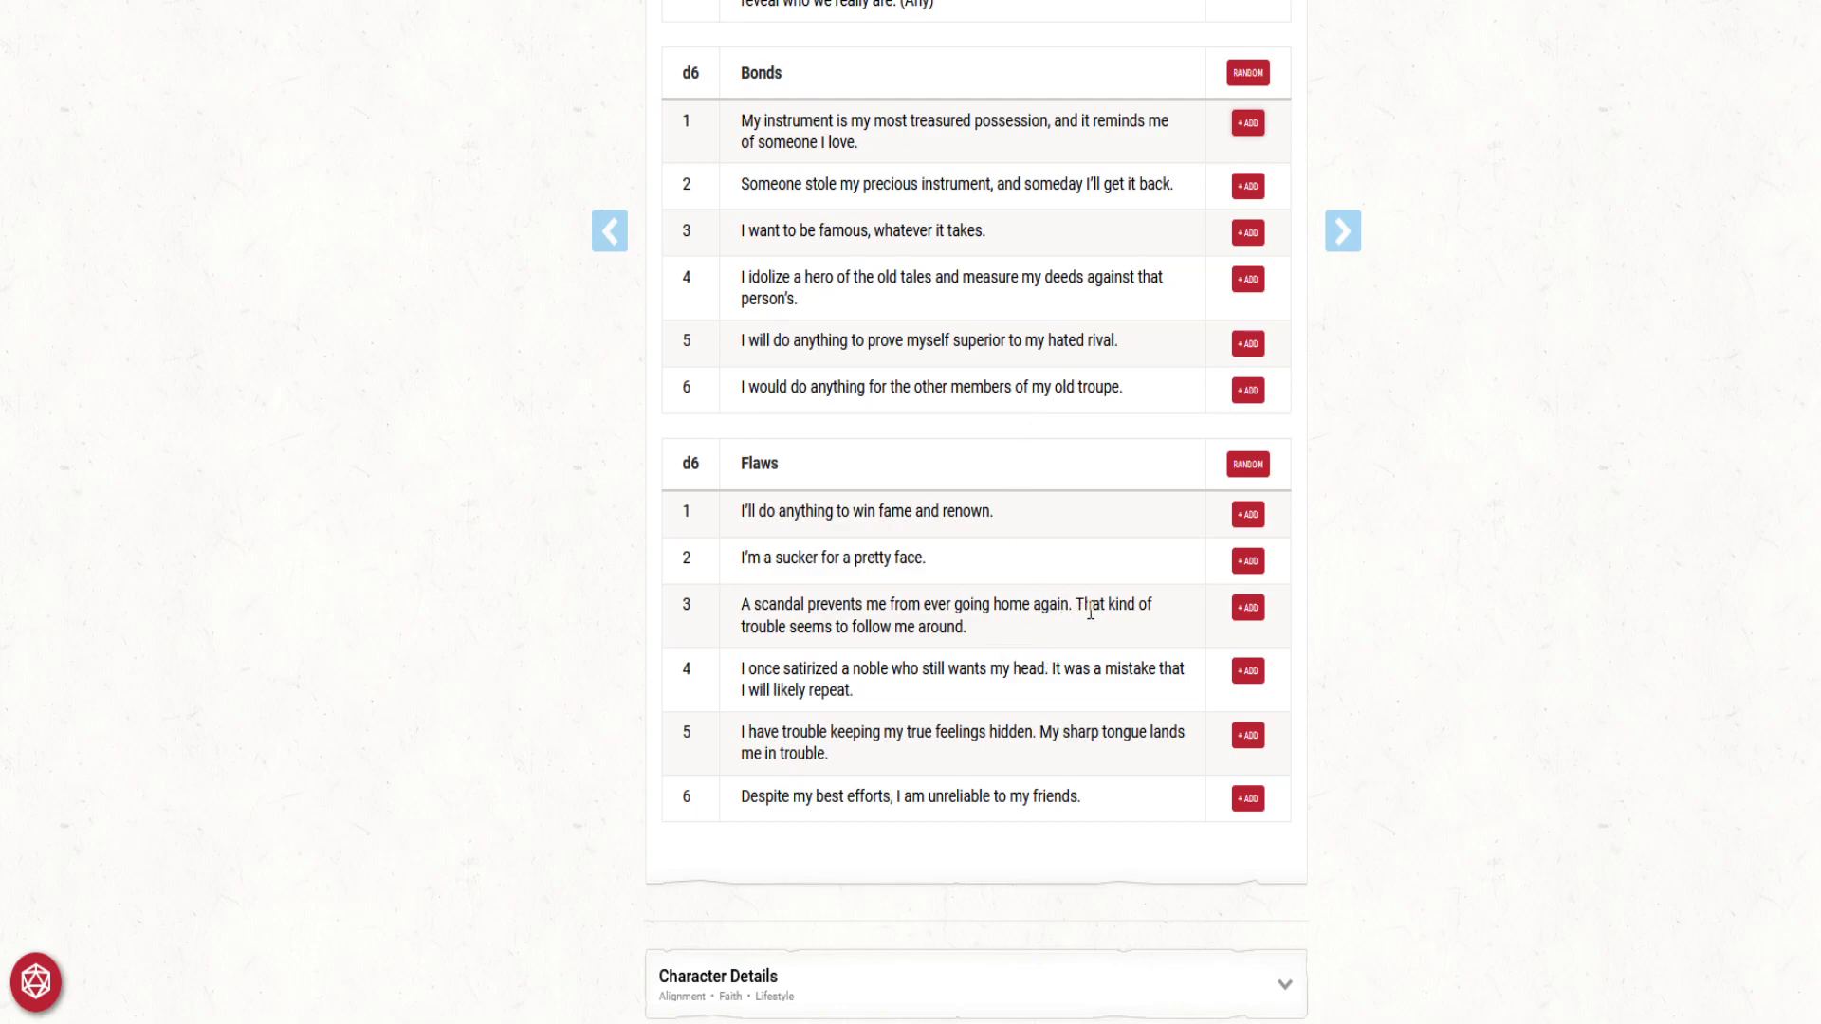
click(1250, 618)
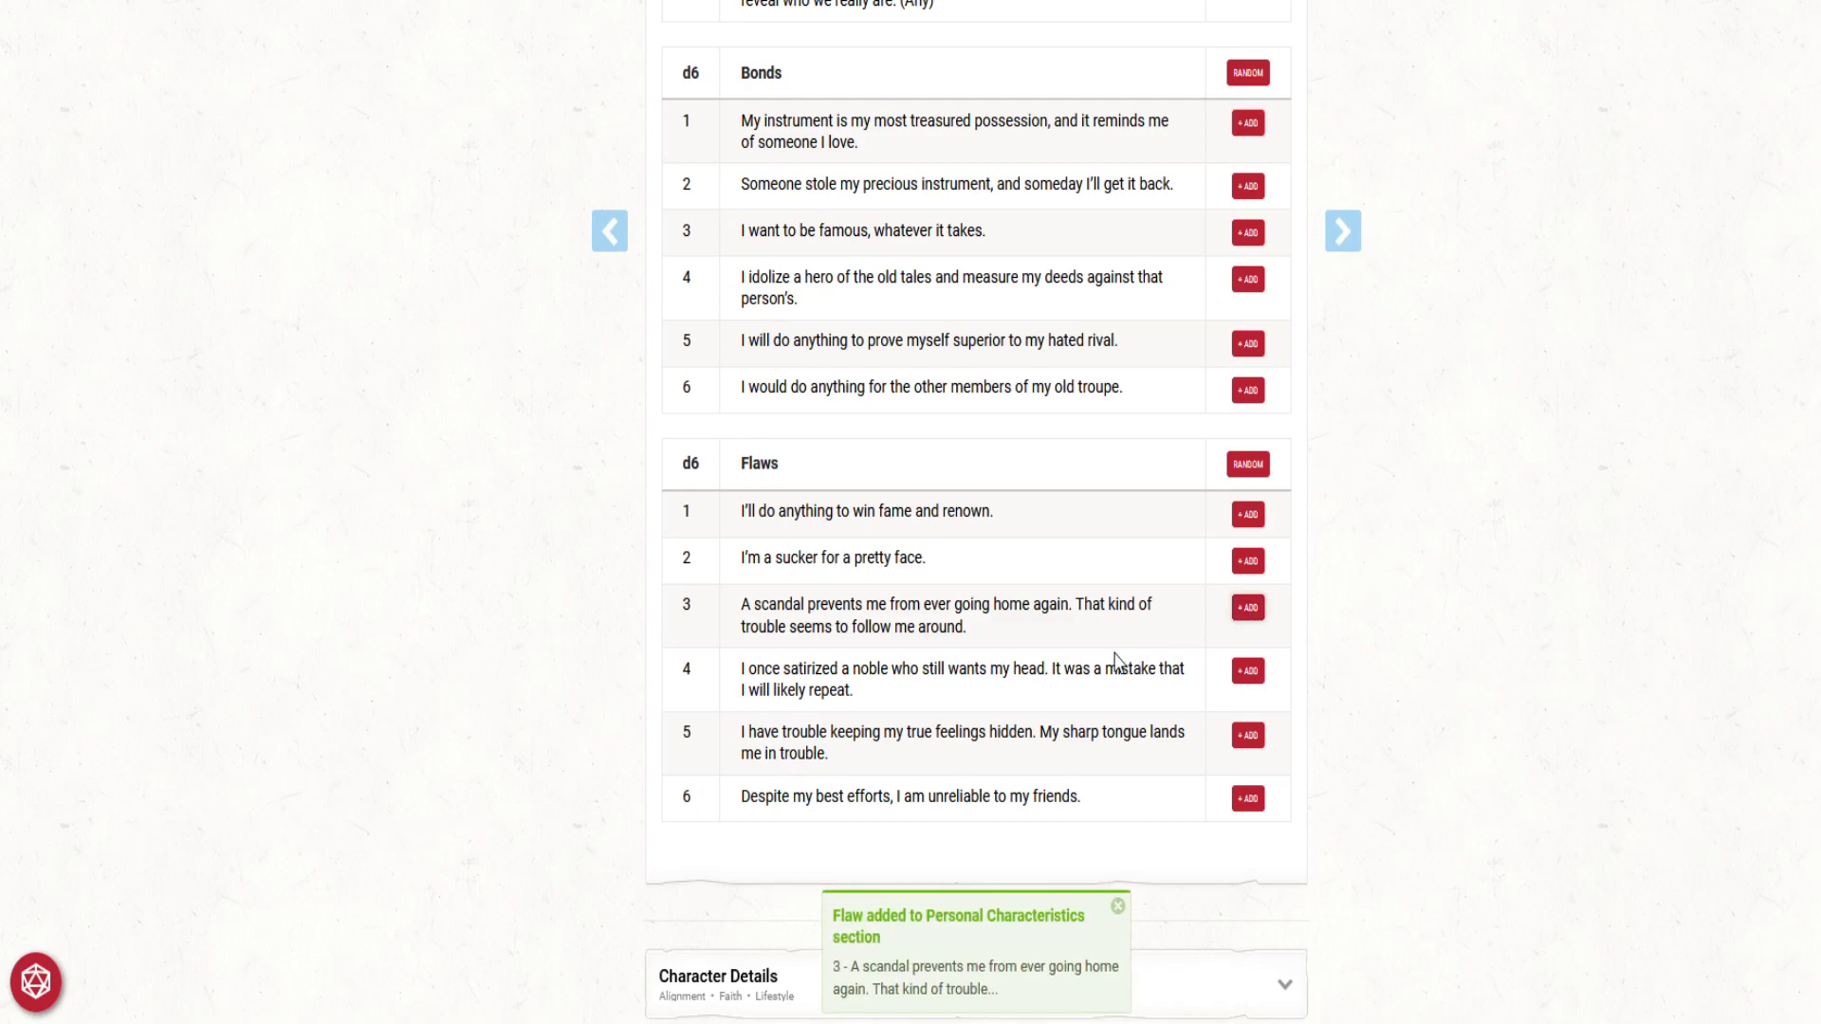
scroll(1384, 621, down, 3)
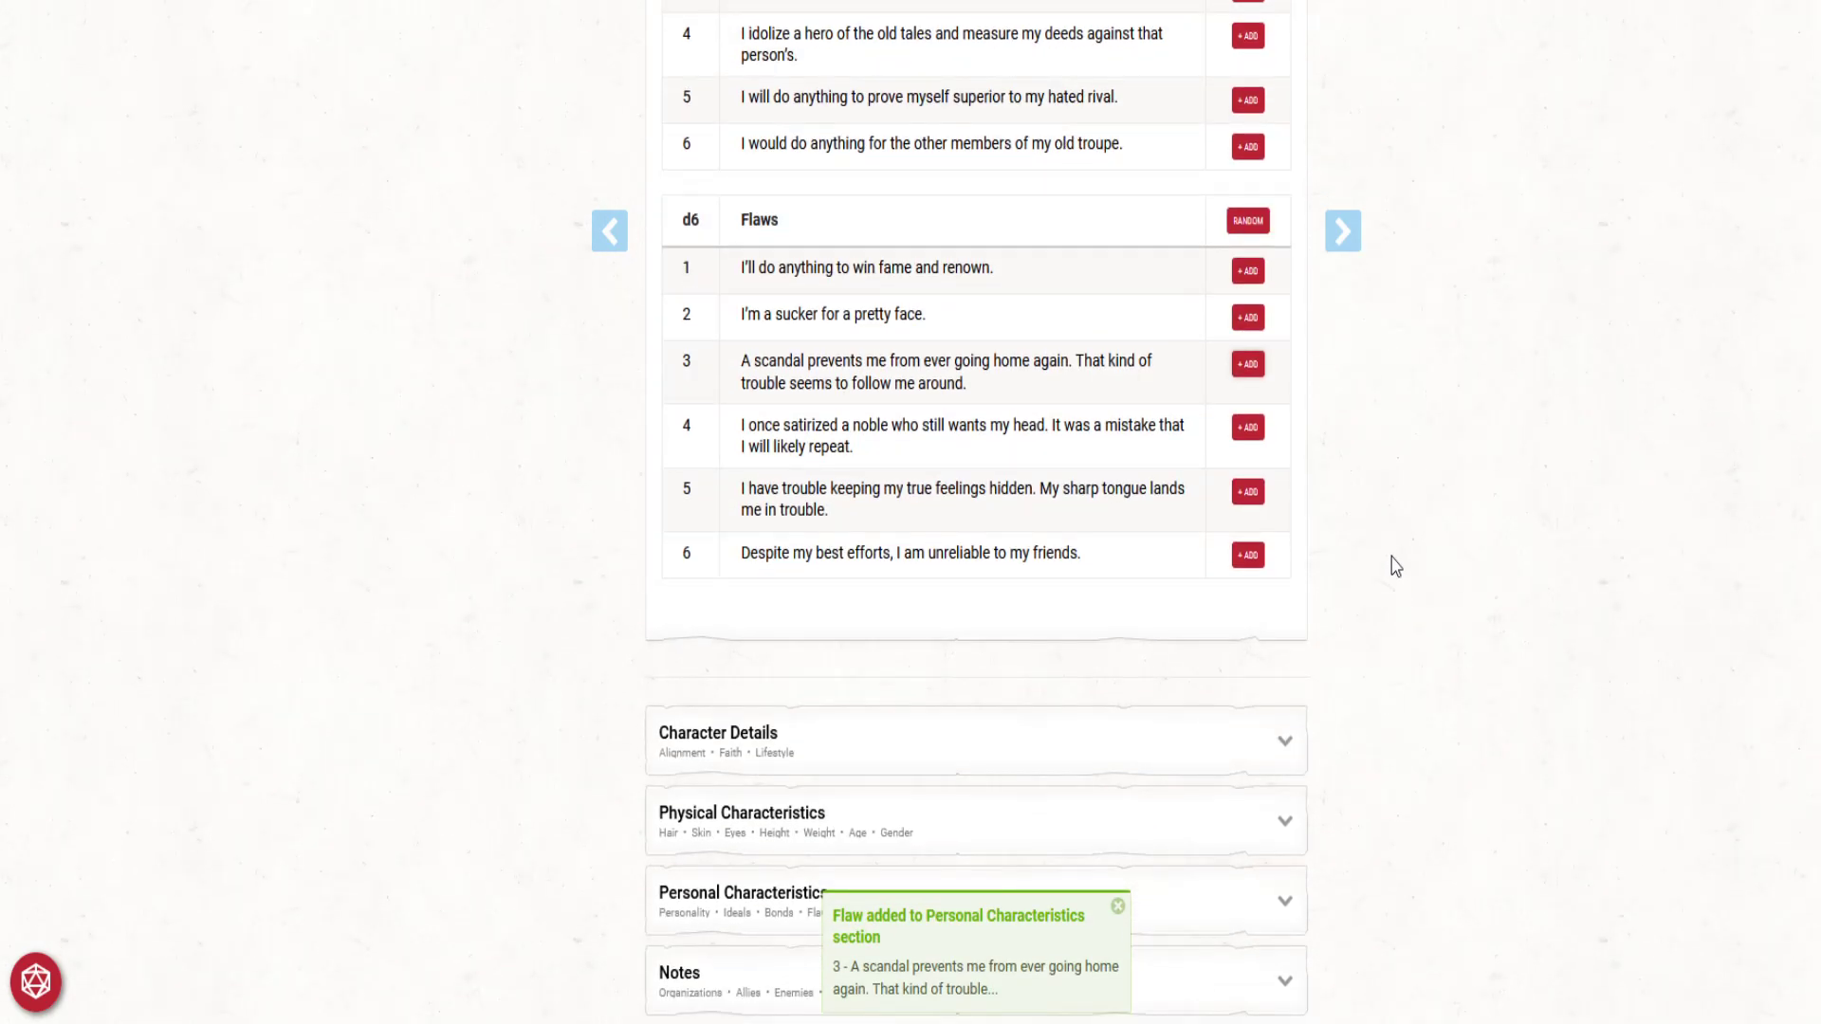
scroll(1394, 566, down, 3)
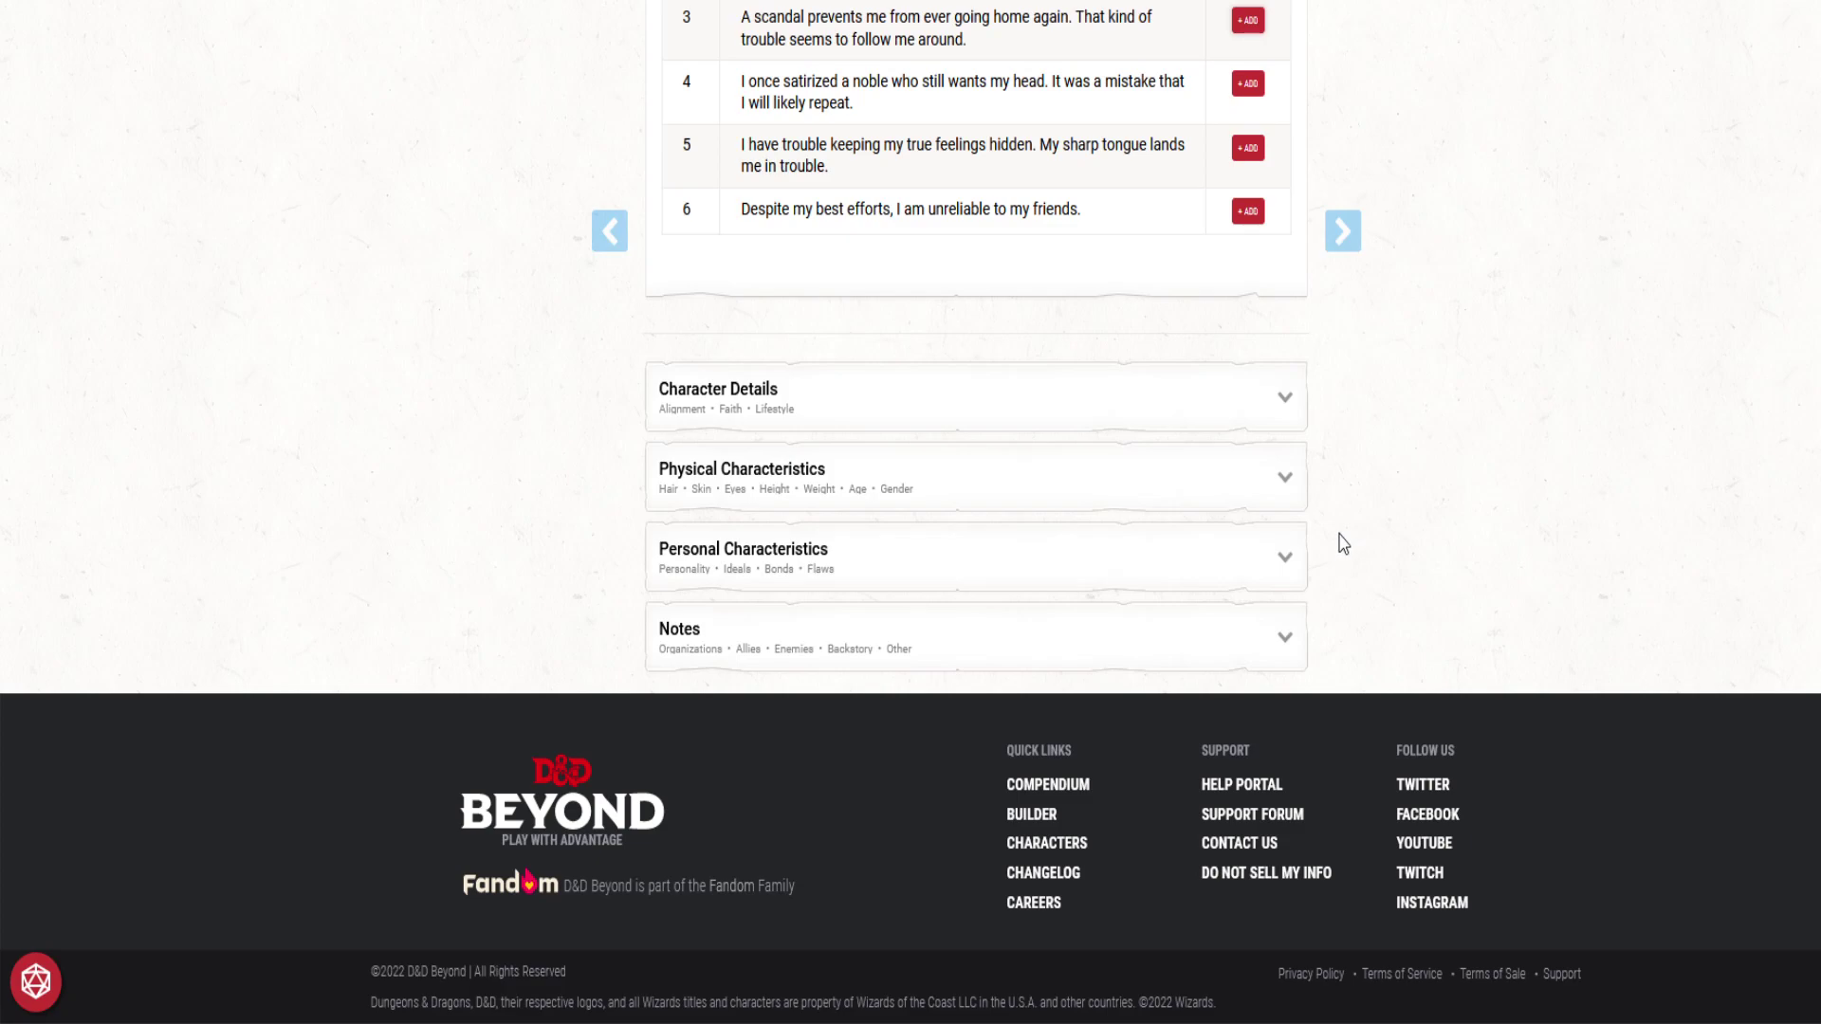
Step: In the character details, set the alignment to Chaotic Good and the lifestyle to Modest (1GP)
click(1285, 505)
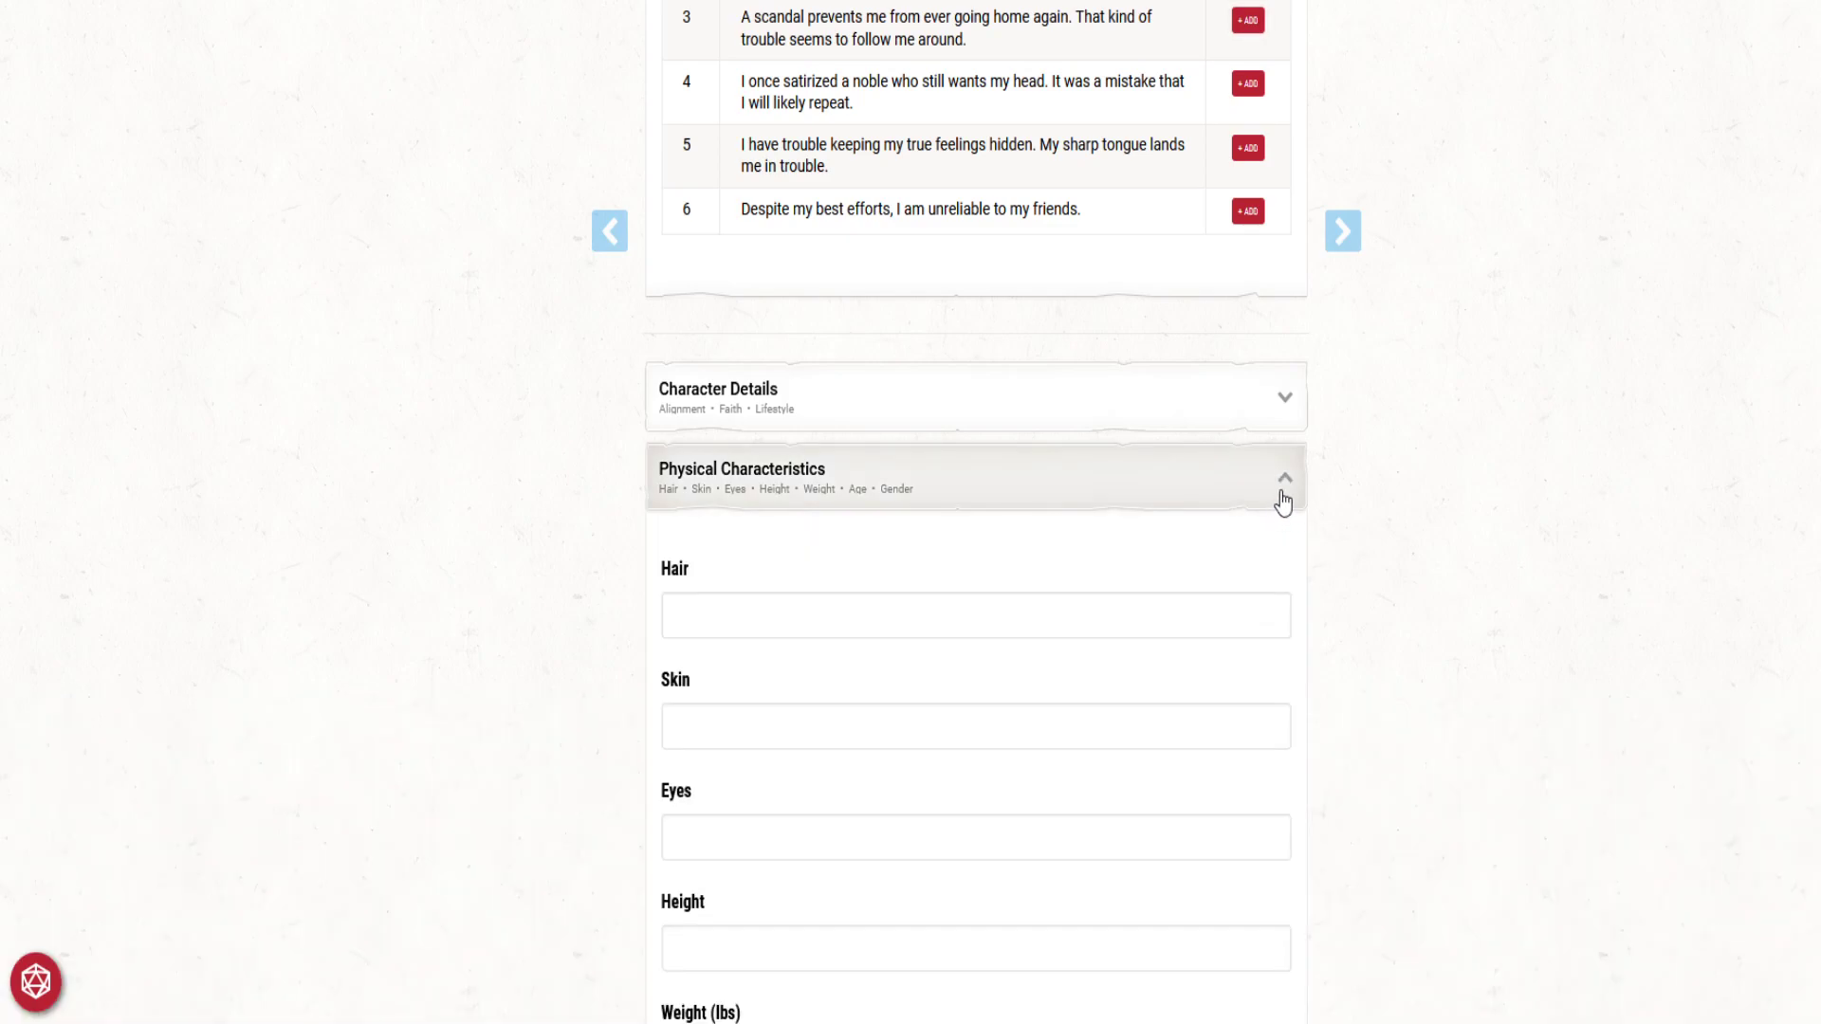
click(1284, 501)
click(1297, 429)
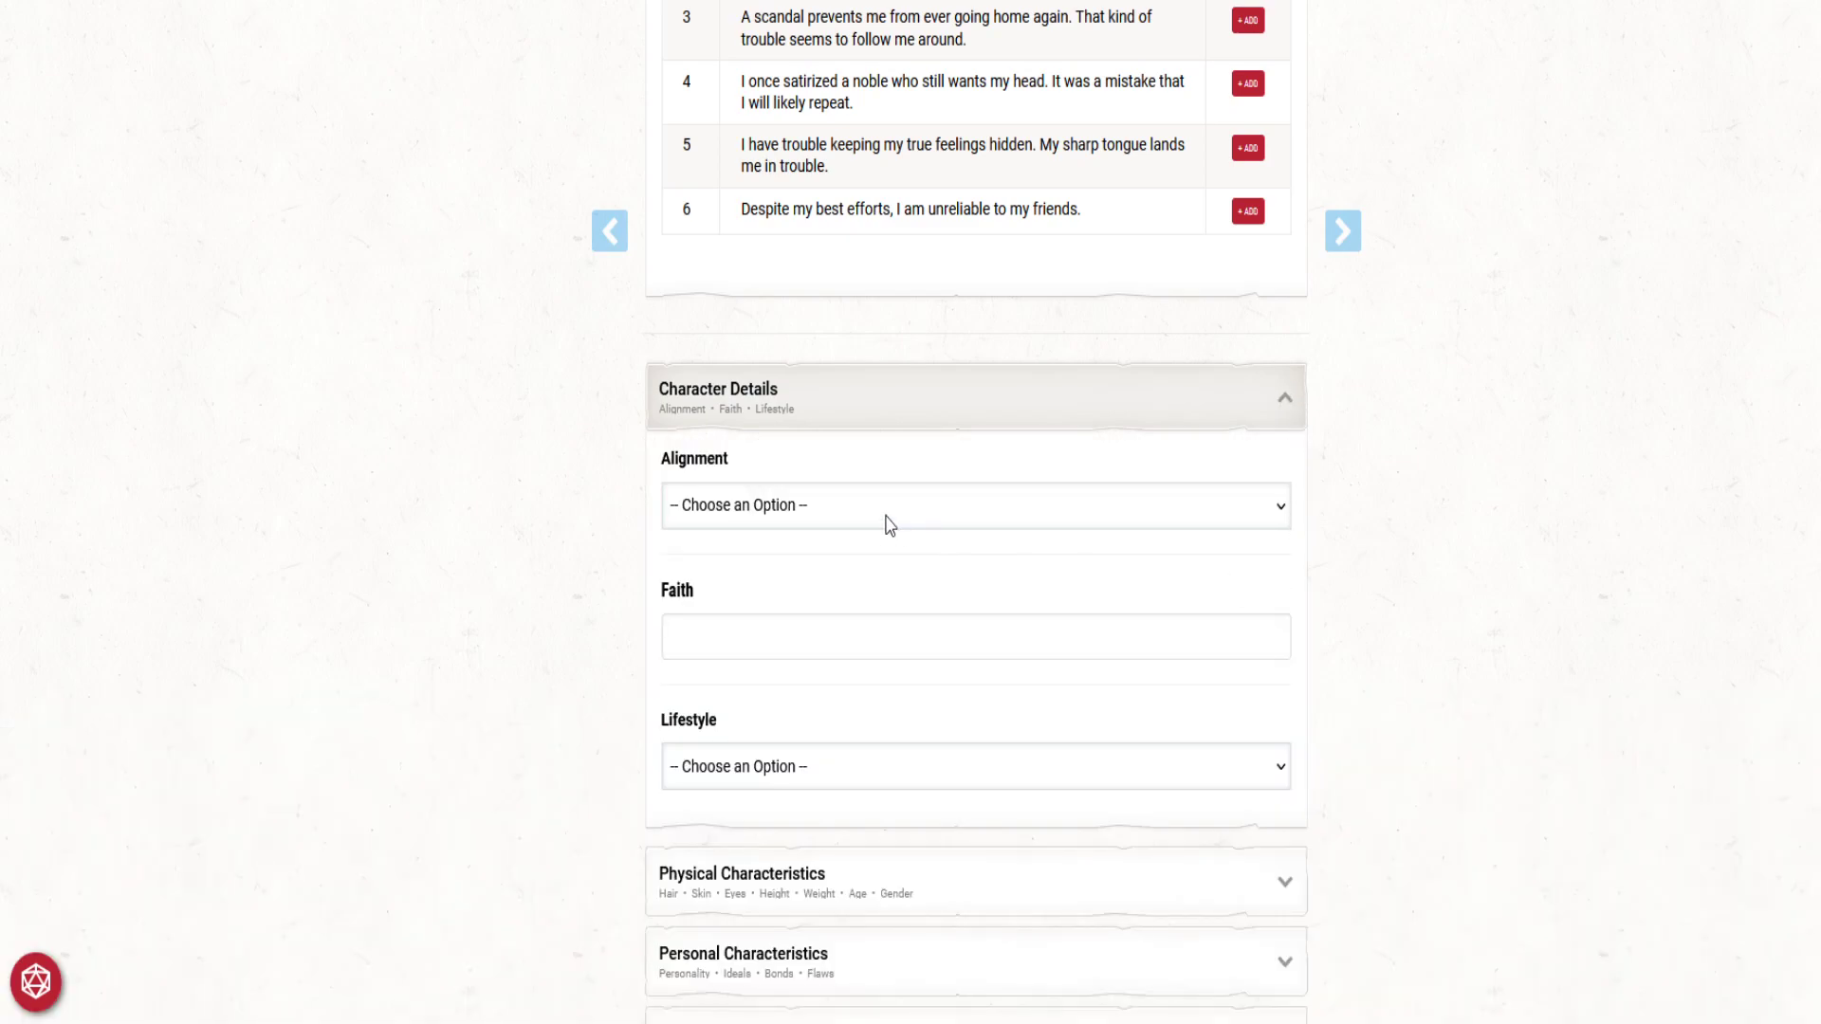
scroll(1531, 498, up, 9)
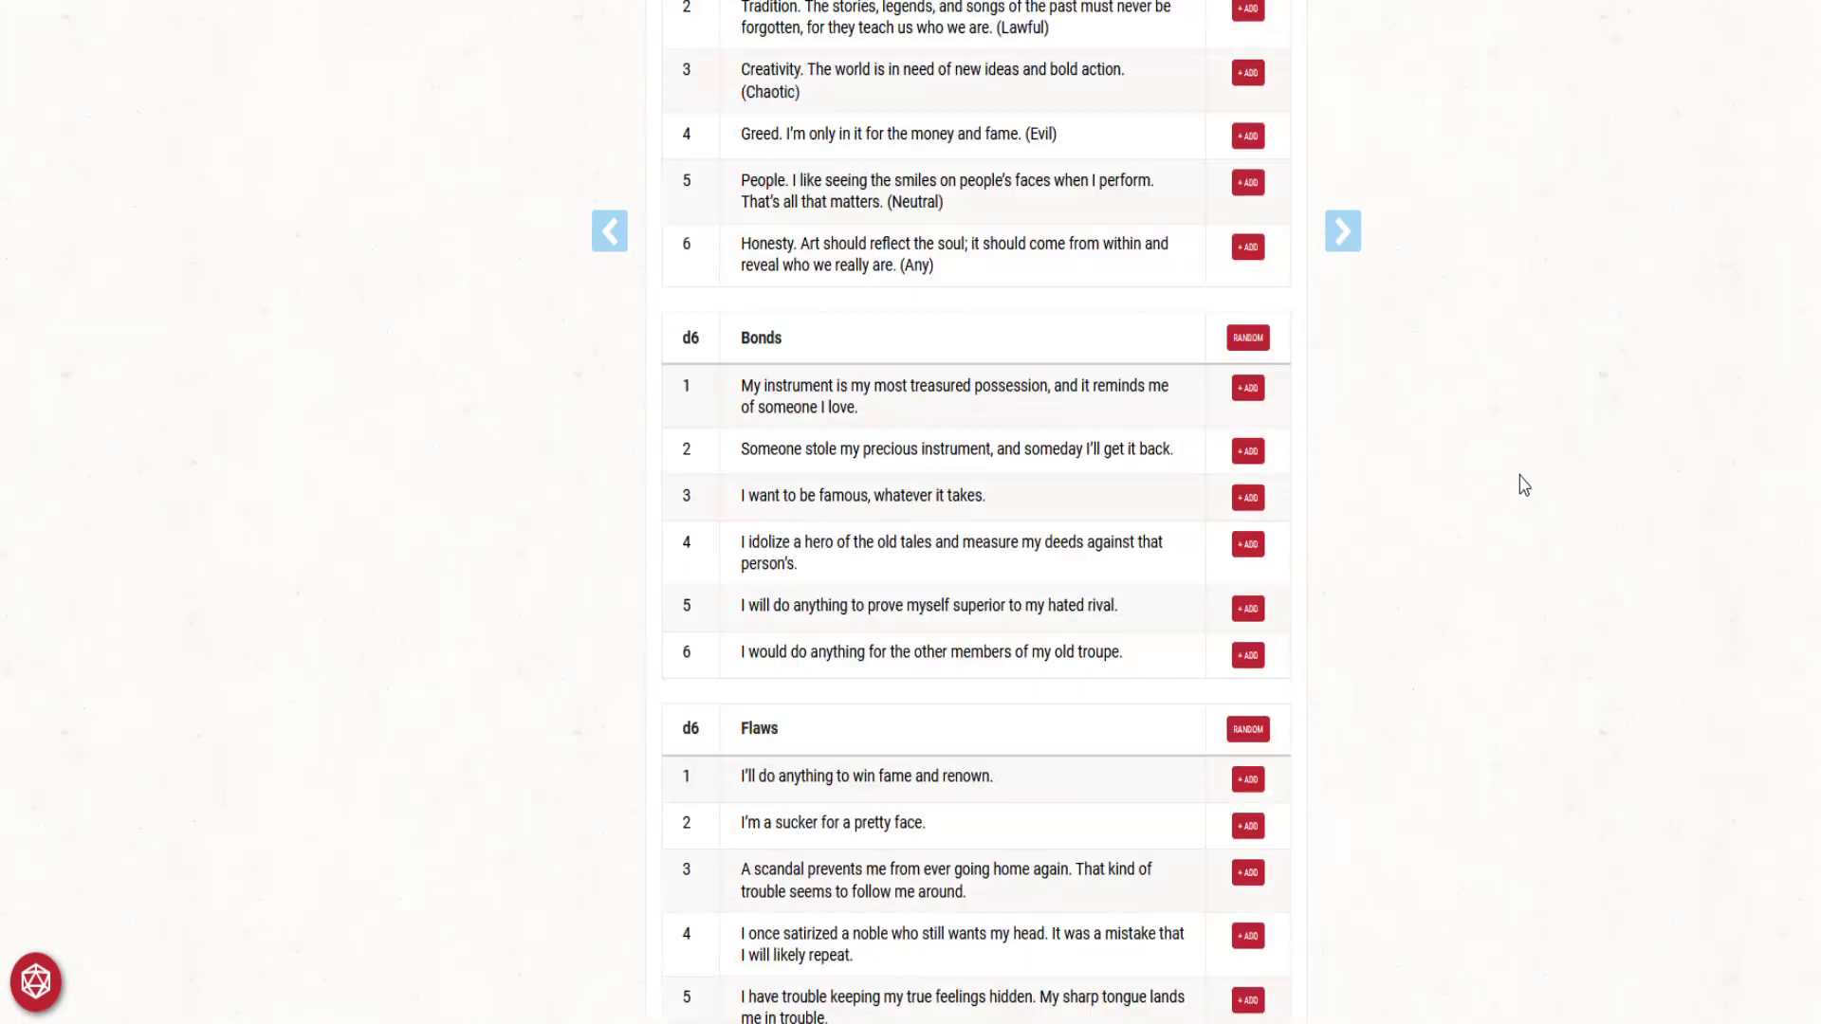
scroll(1502, 472, down, 11)
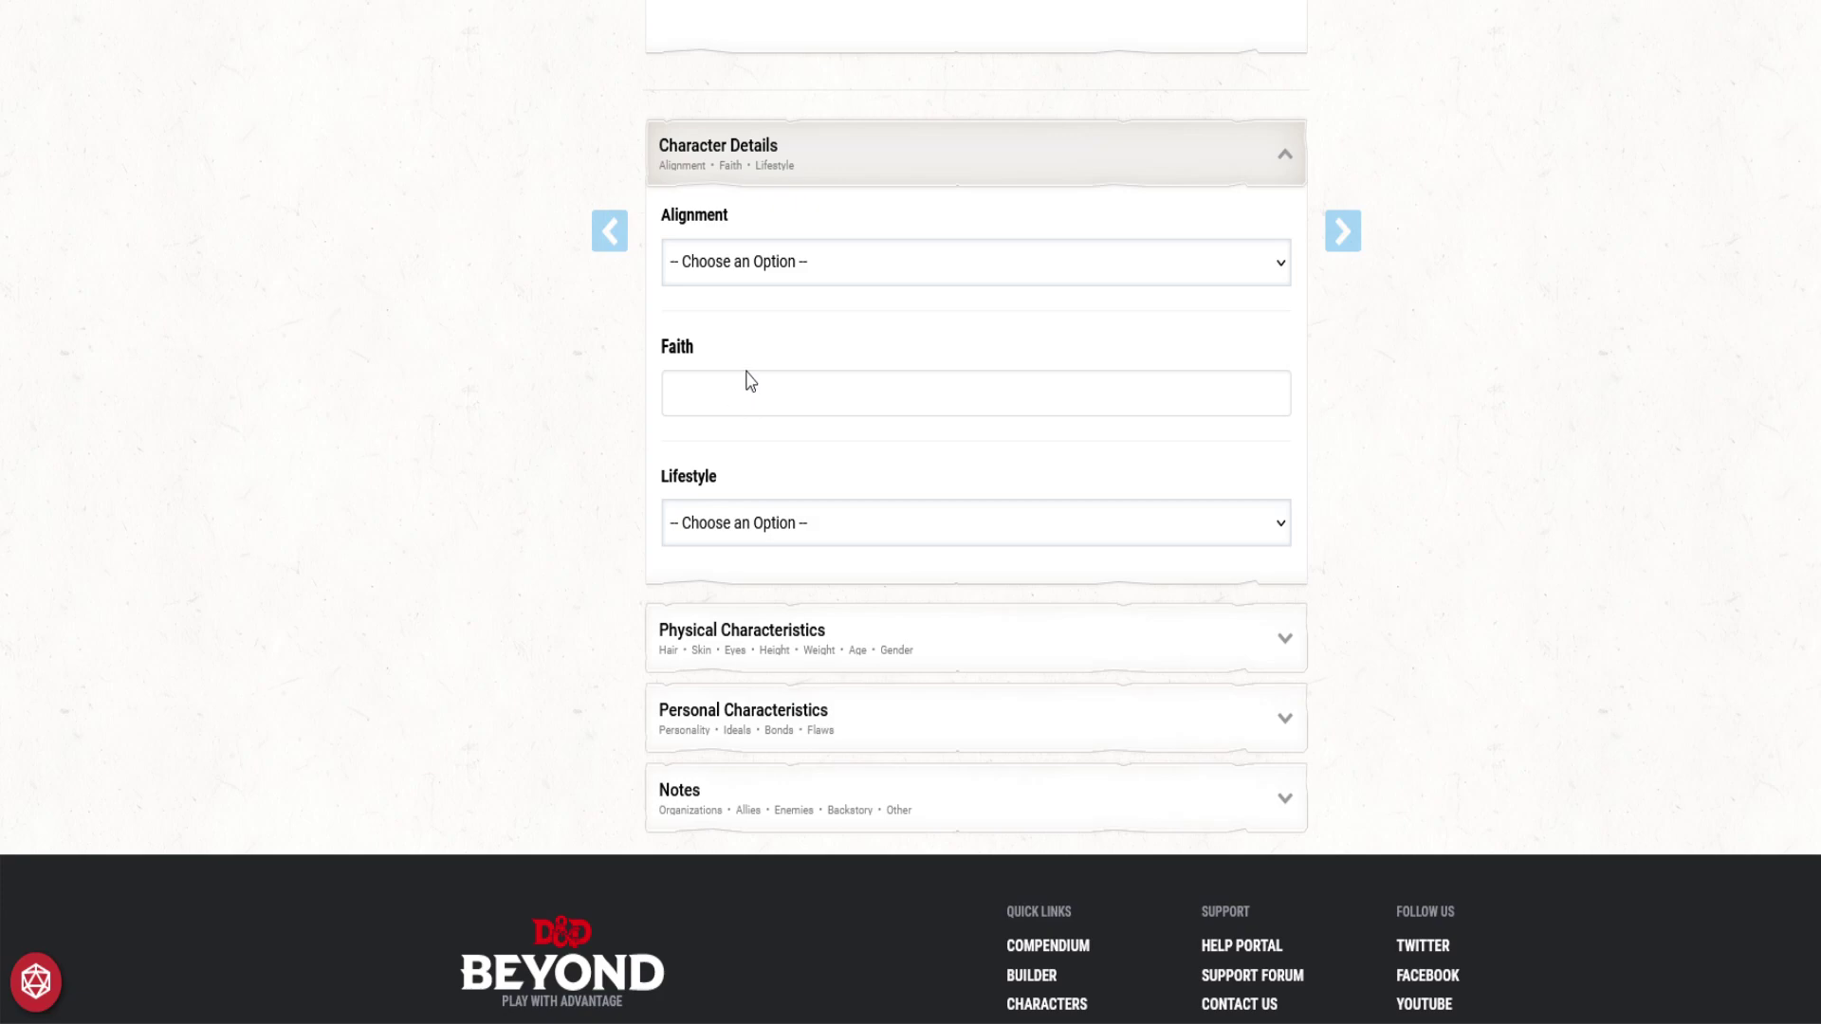
click(749, 379)
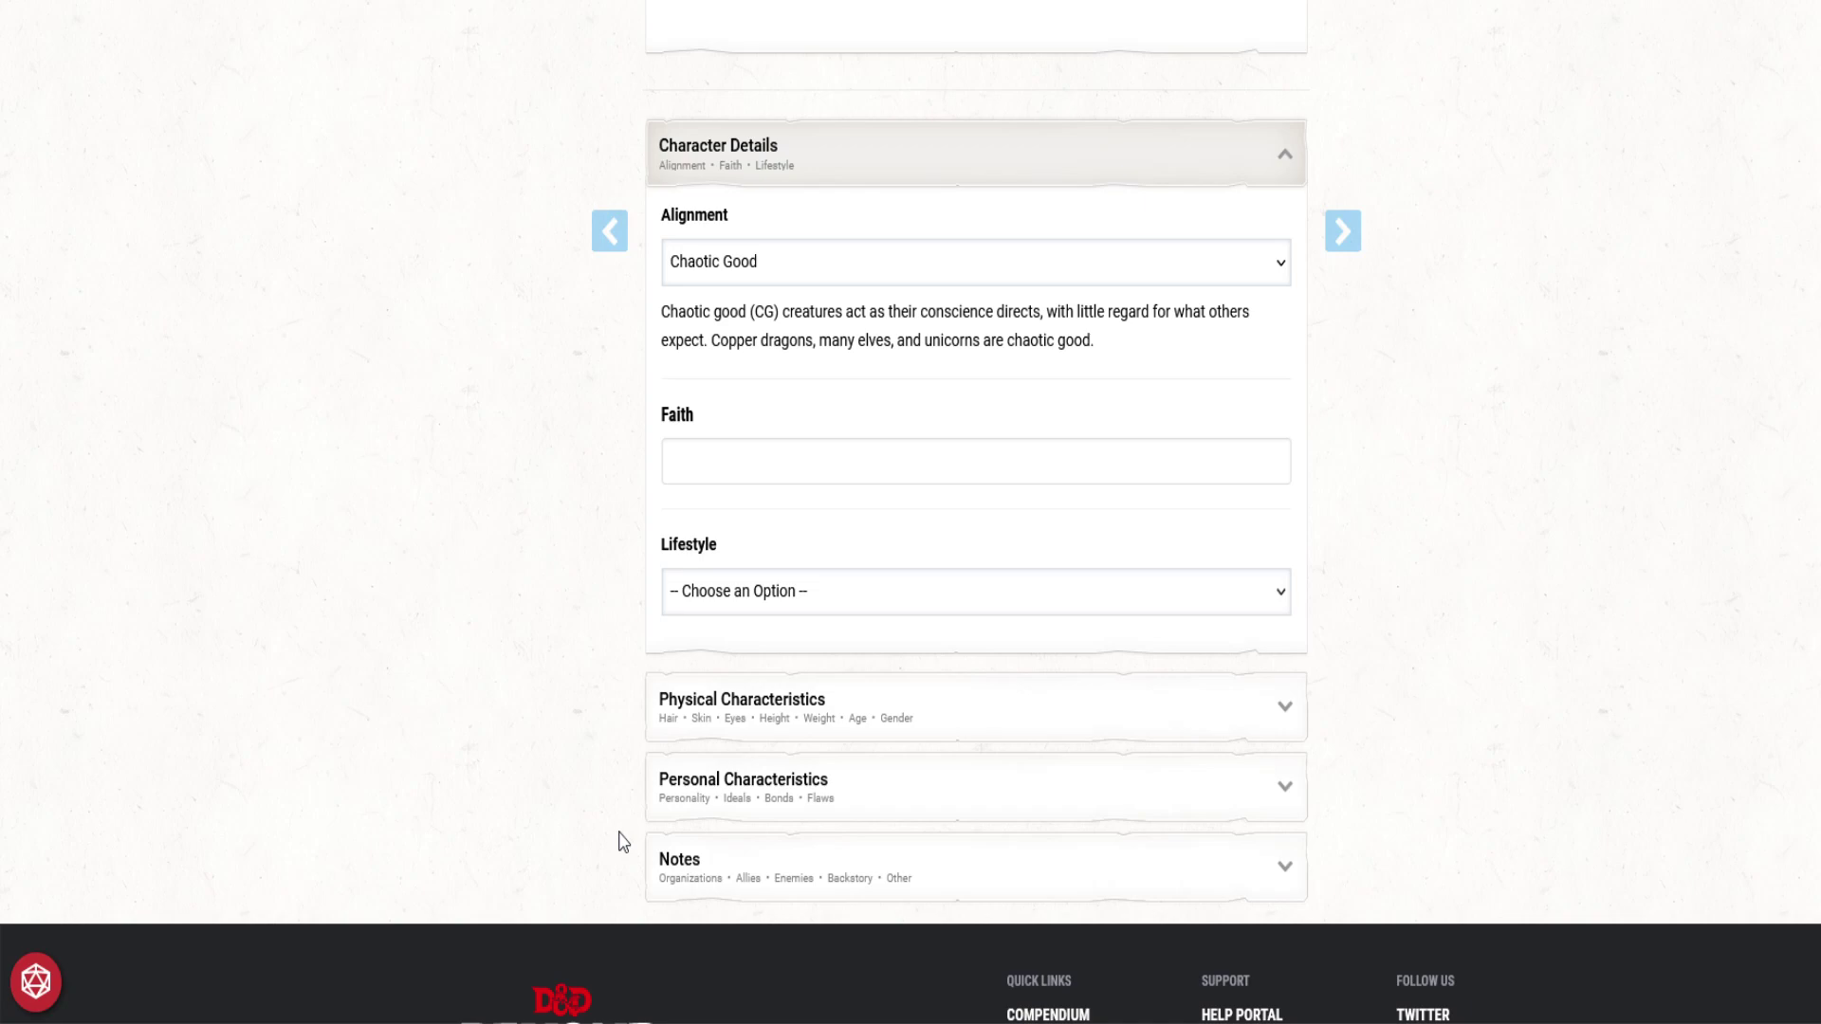
click(777, 758)
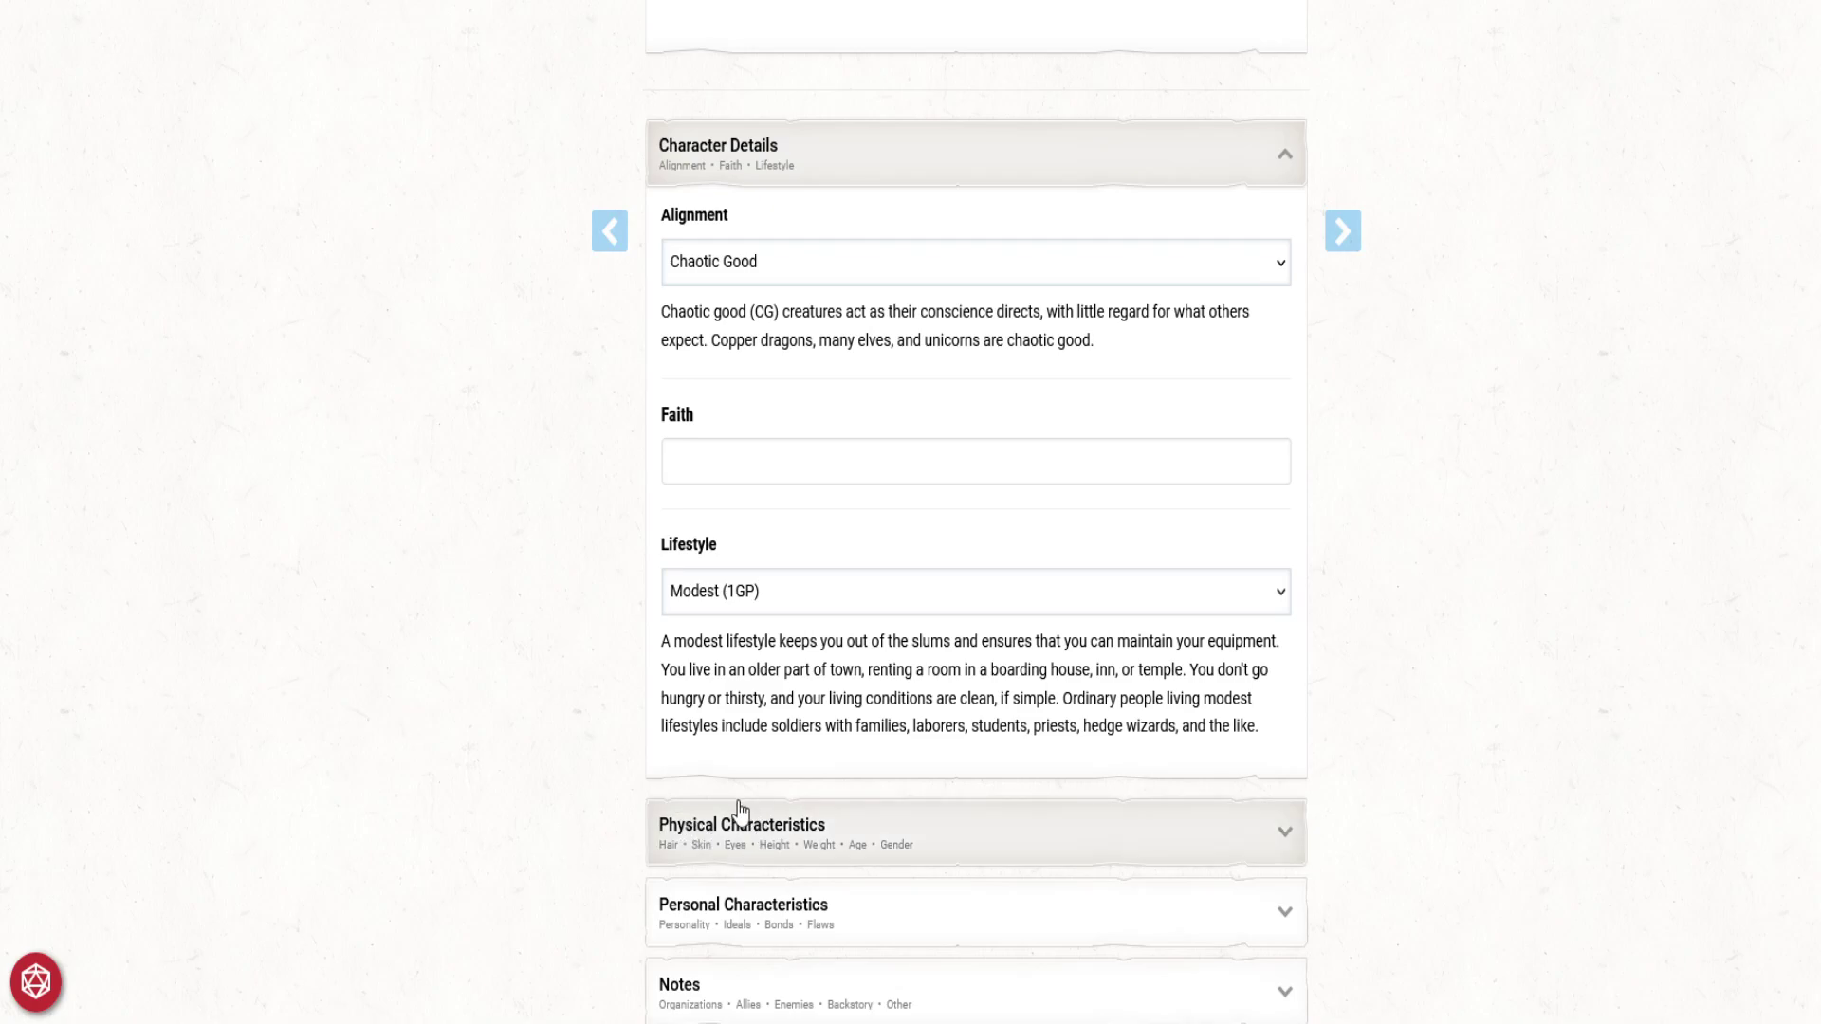
Step: Open the physical characteristics and enter Black as the hair
scroll(870, 528, down, 3)
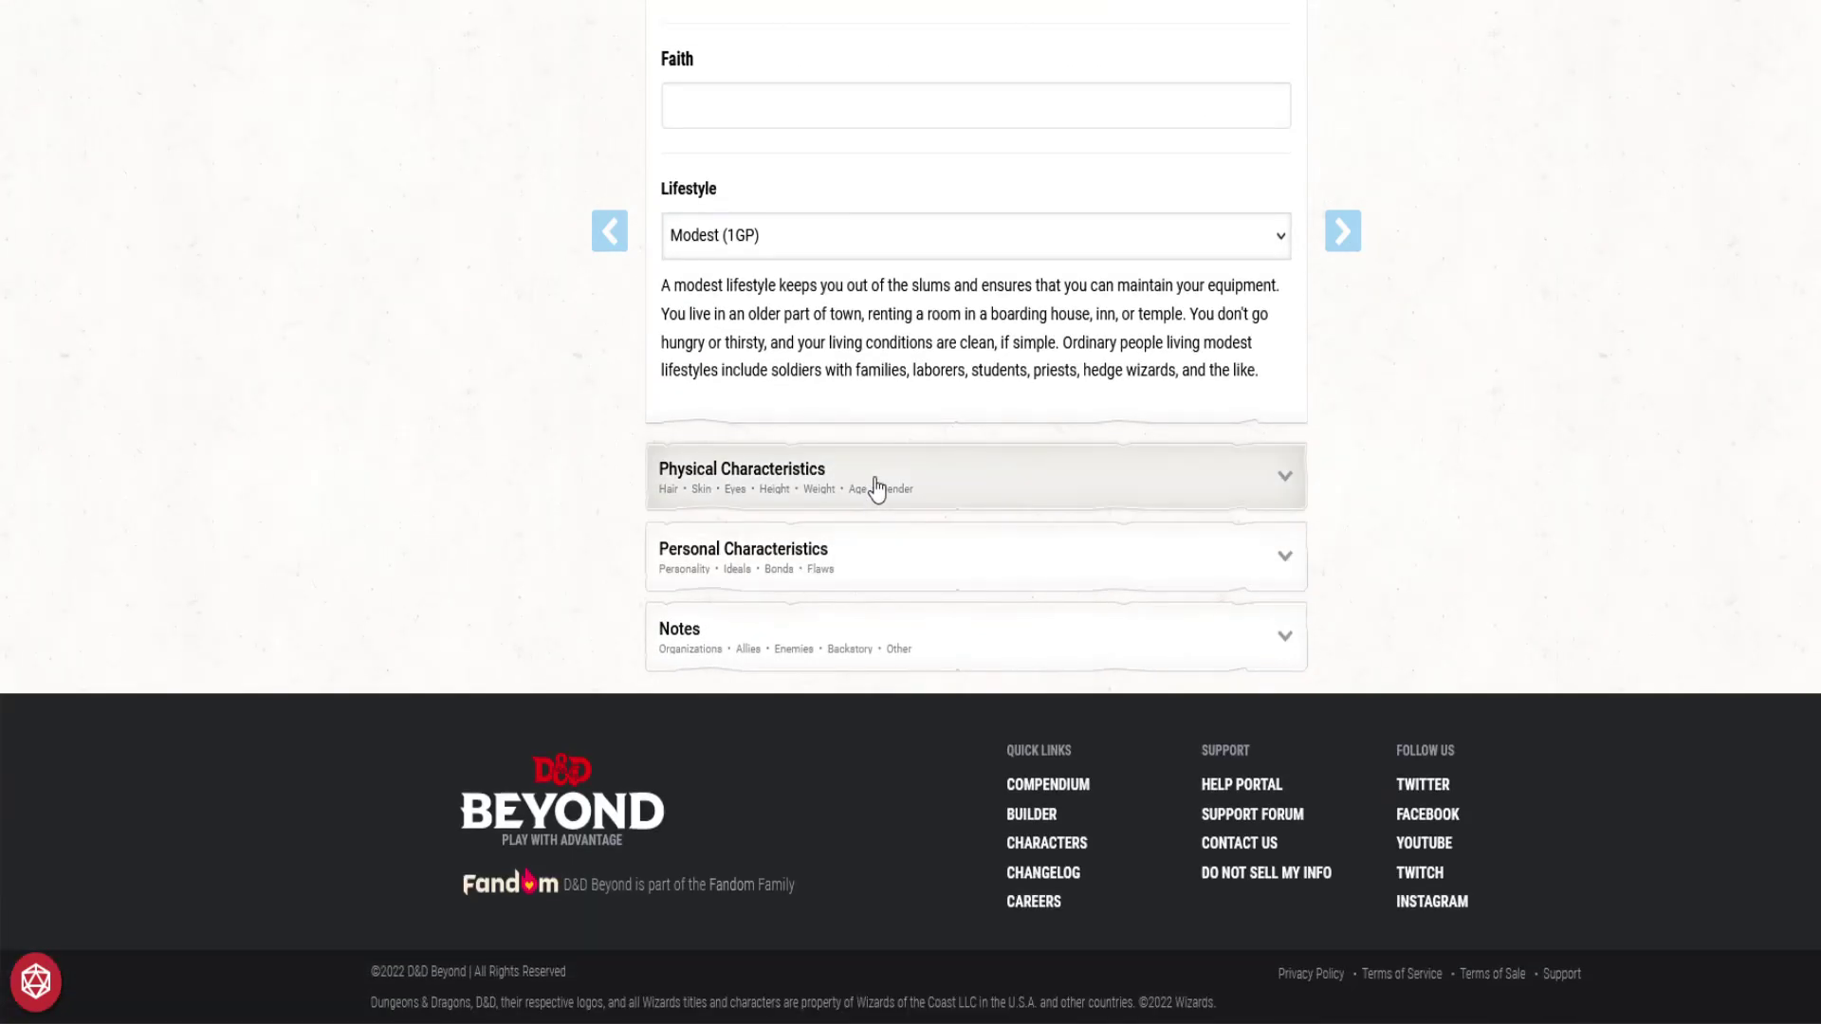
click(869, 484)
click(731, 625)
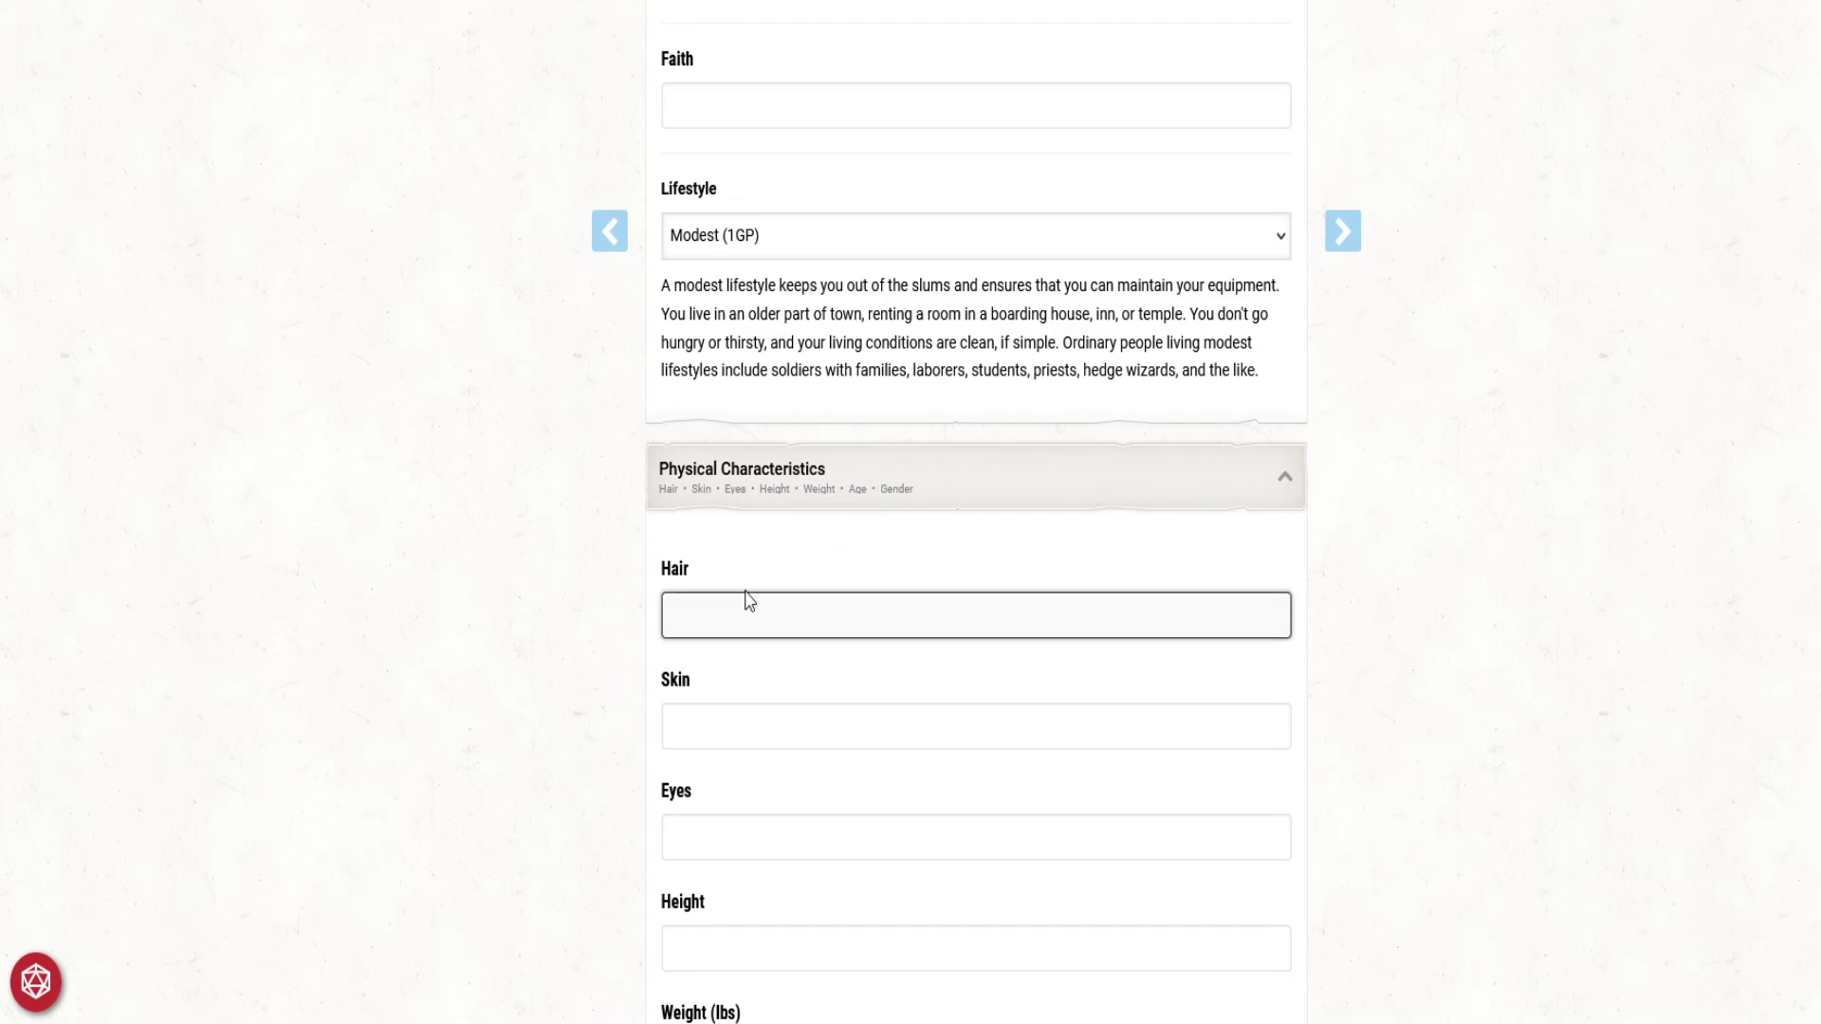
text(Black)
Step: Try Humanish as the skin description
click(738, 738)
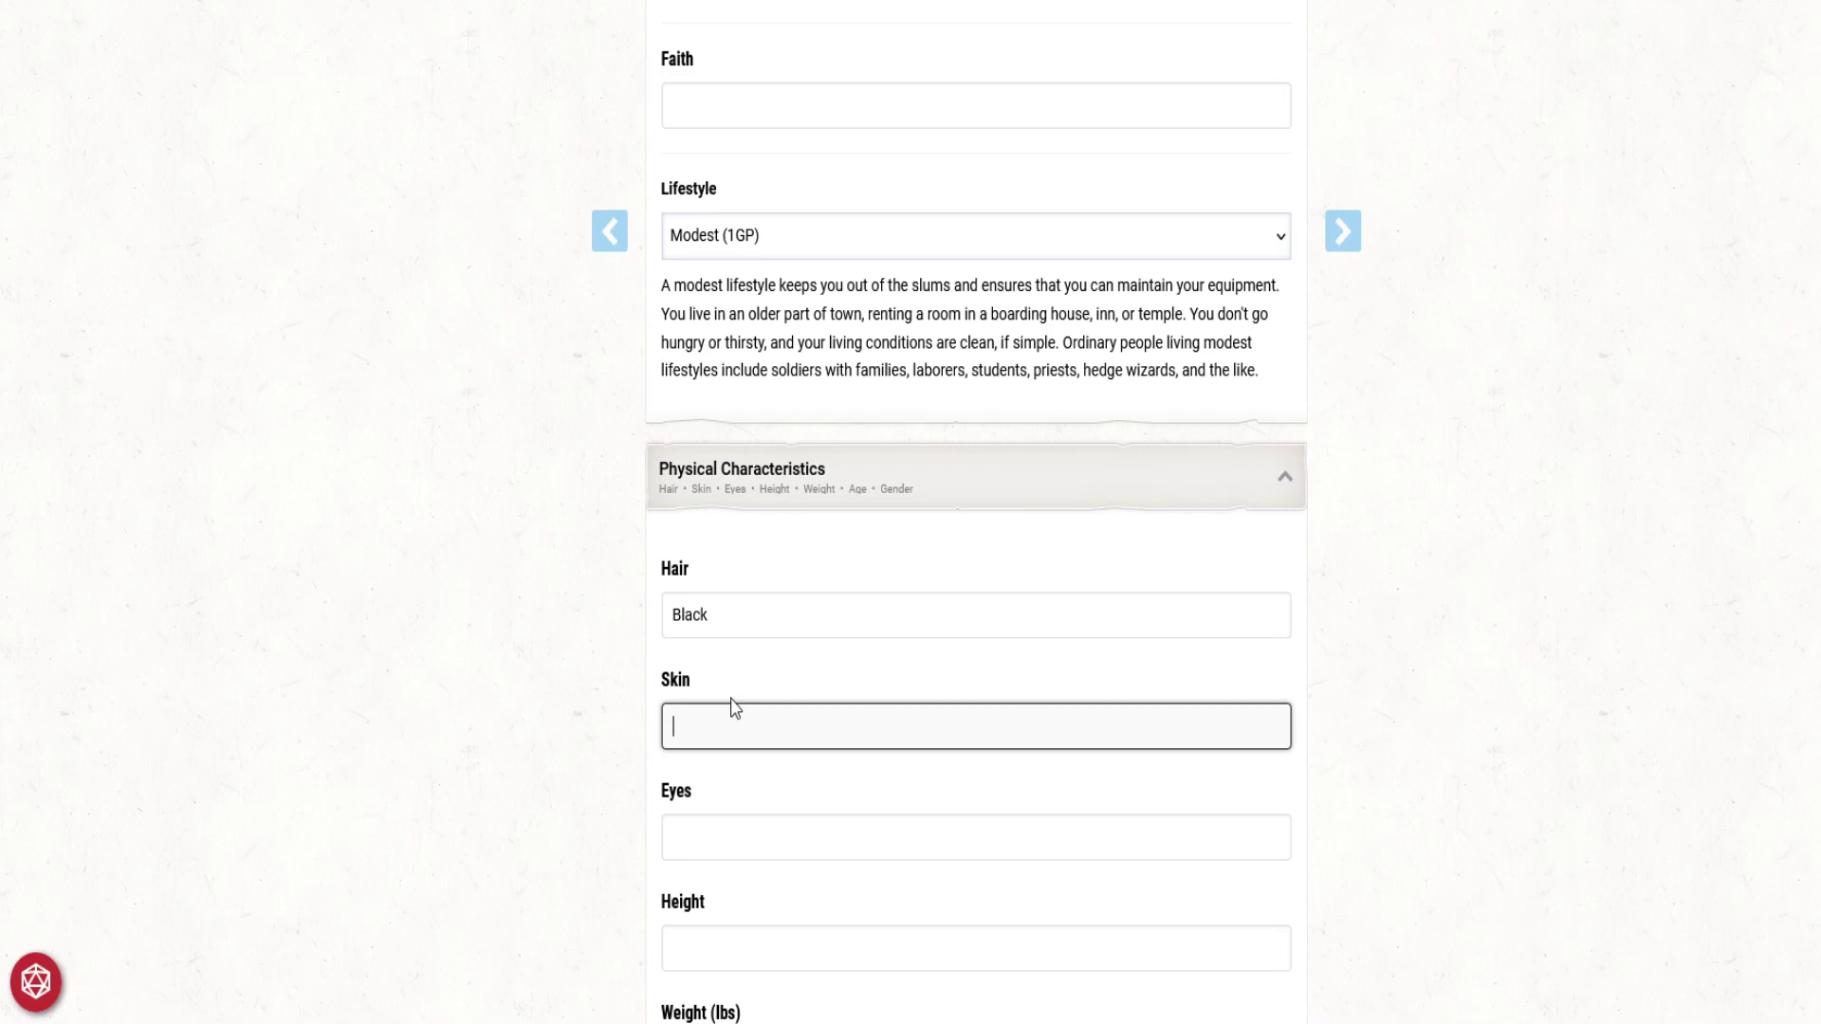
text(Huamnish)
key(Left)
key(BackSpace)
key(BackSpace)
text(ma)
Step: Replace the skin description with Soft
drag(780, 723, 557, 713)
text(Sof)
click(1431, 672)
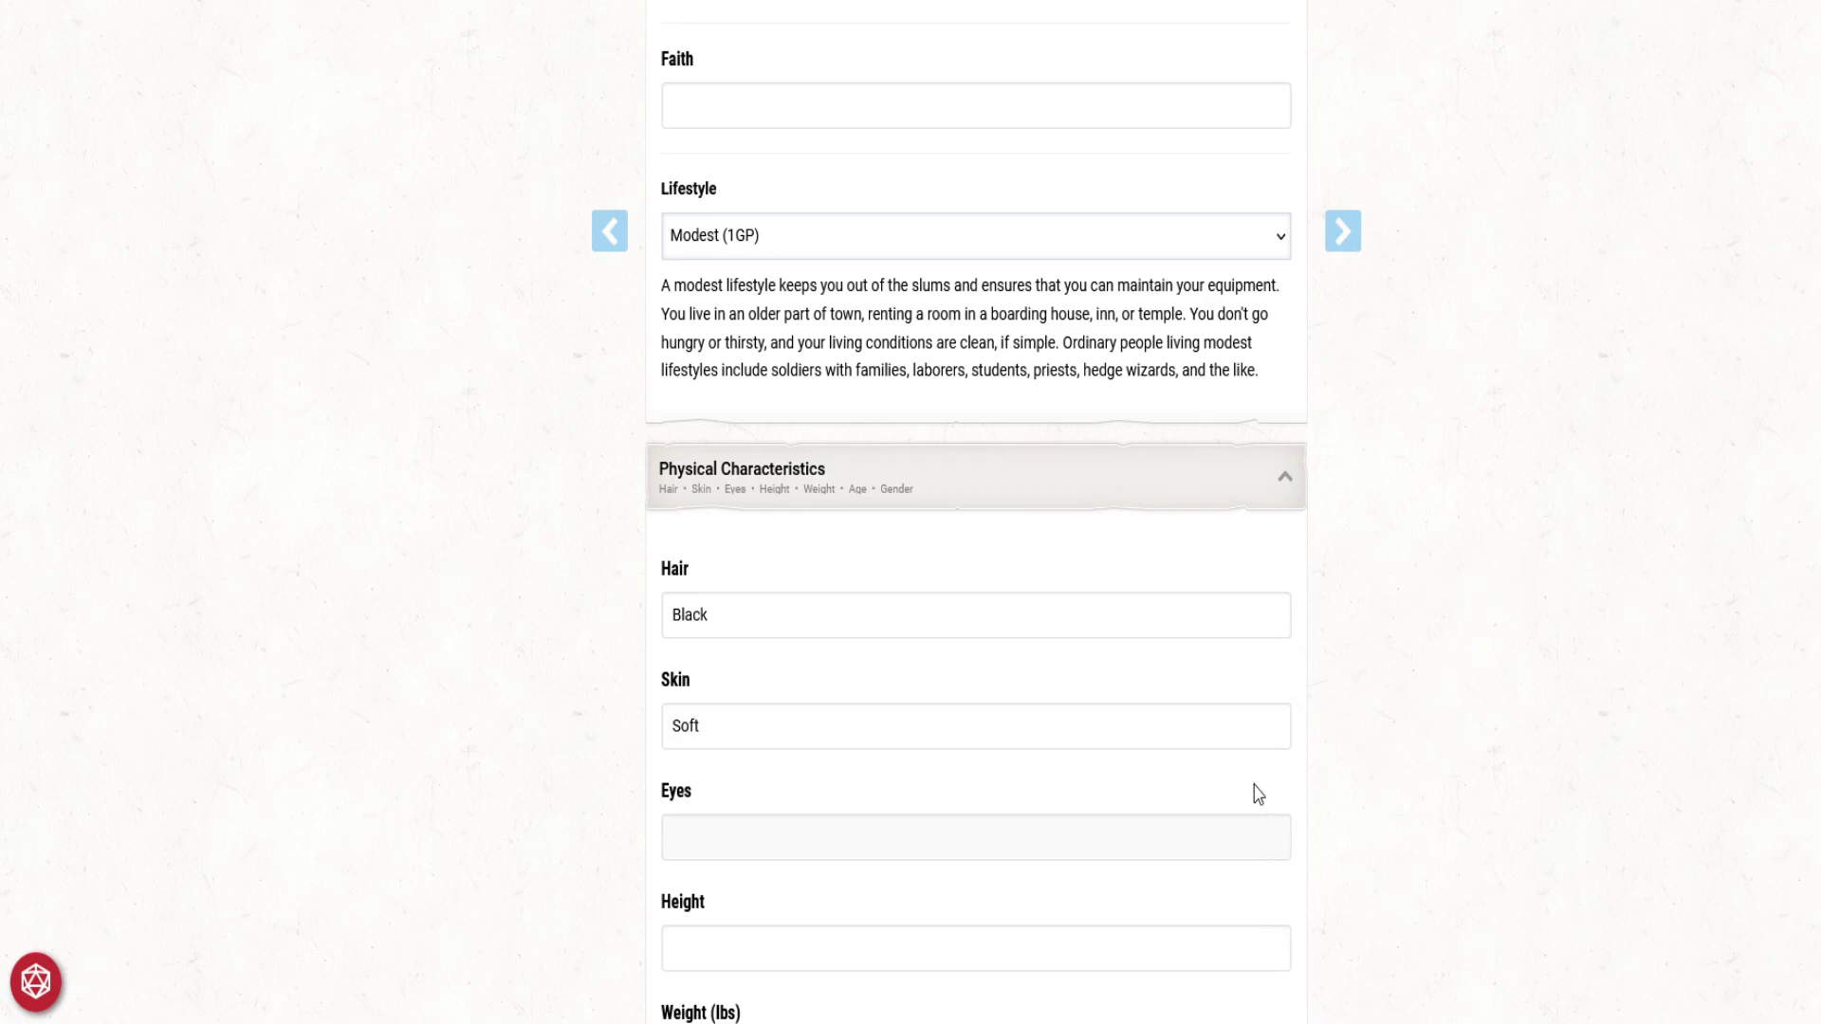
Step: Check the dancer's eyes in Yaorenmao's "Hmph!" video on YouTube, and fill in the matching eye color for the character
click(909, 838)
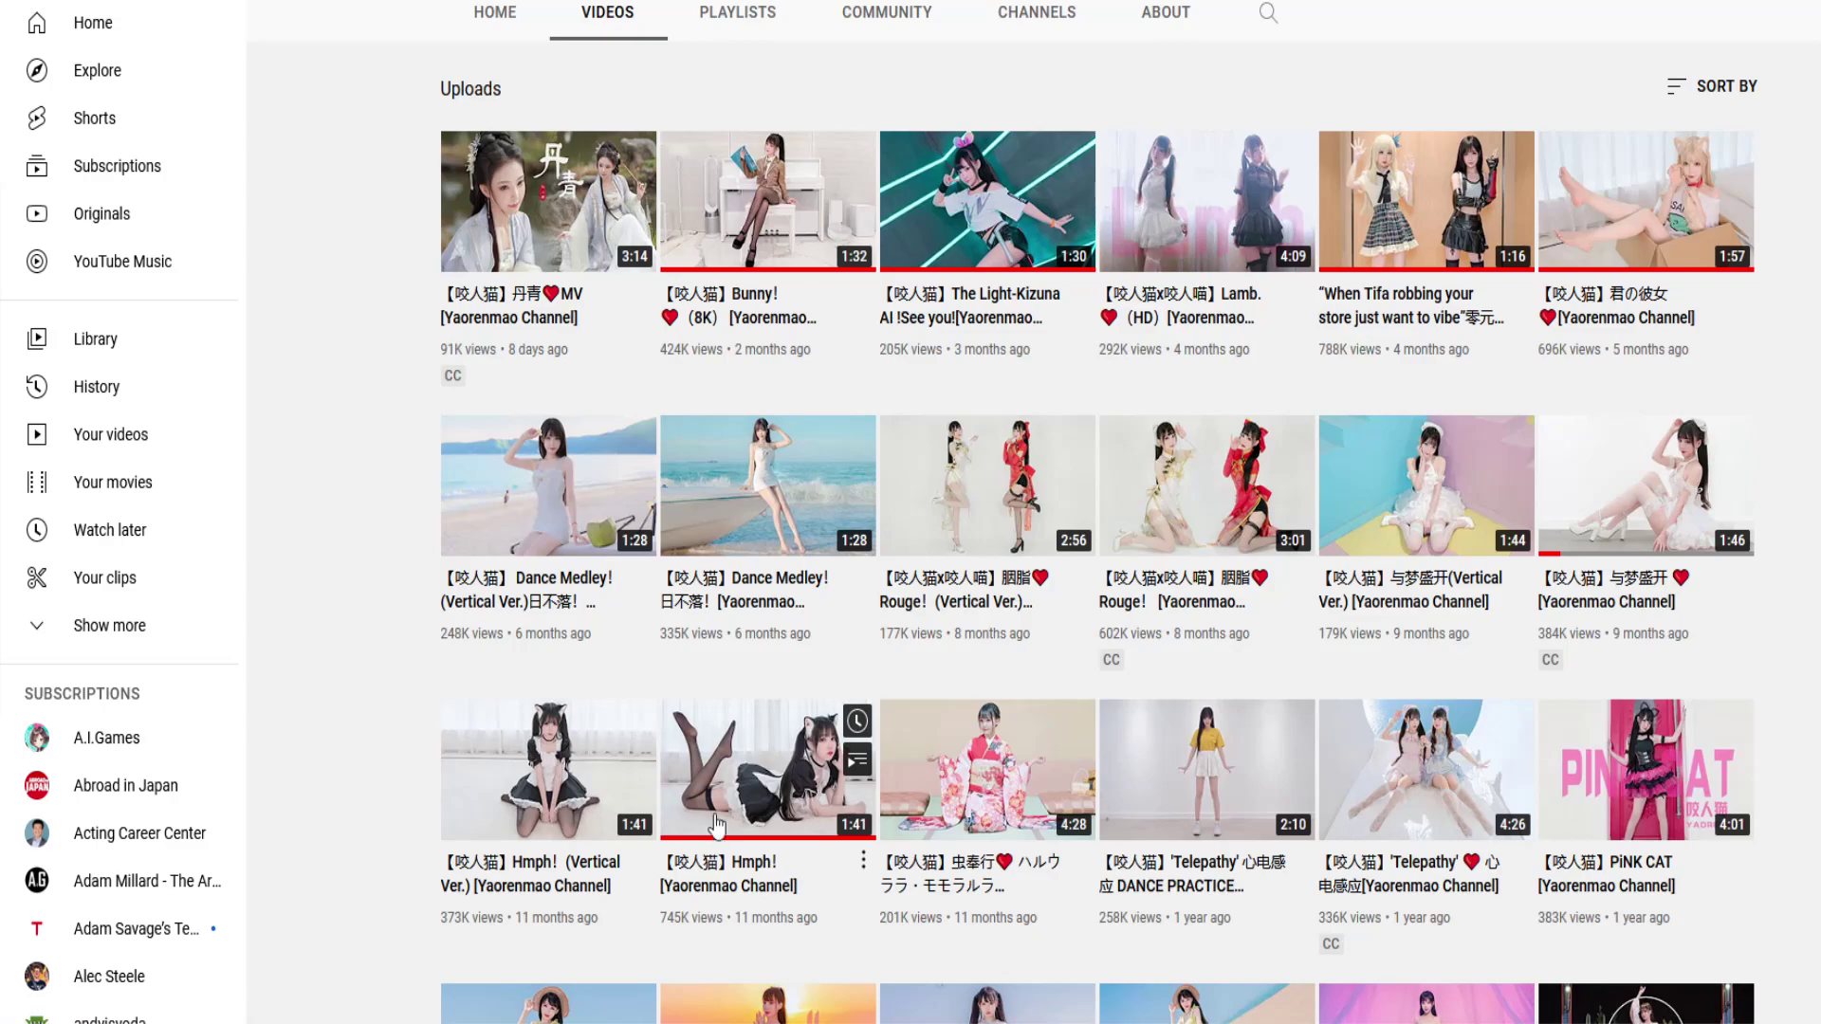
click(744, 847)
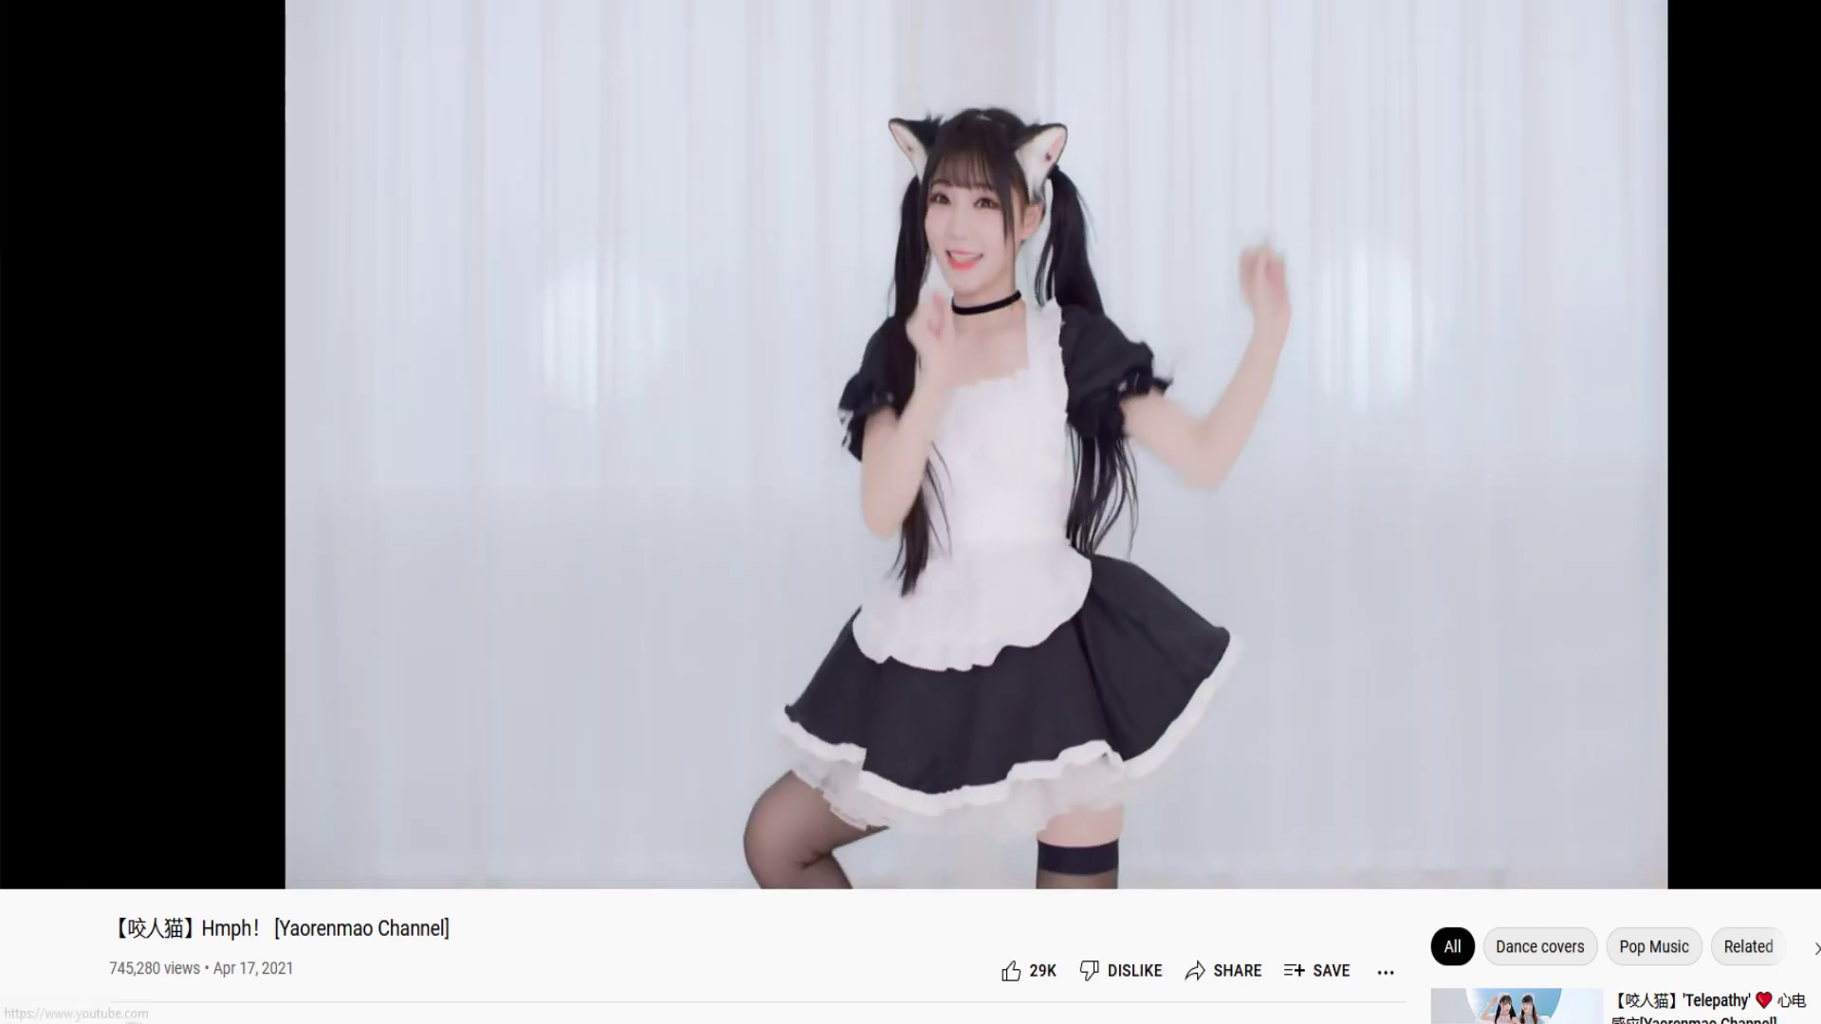
key(Left)
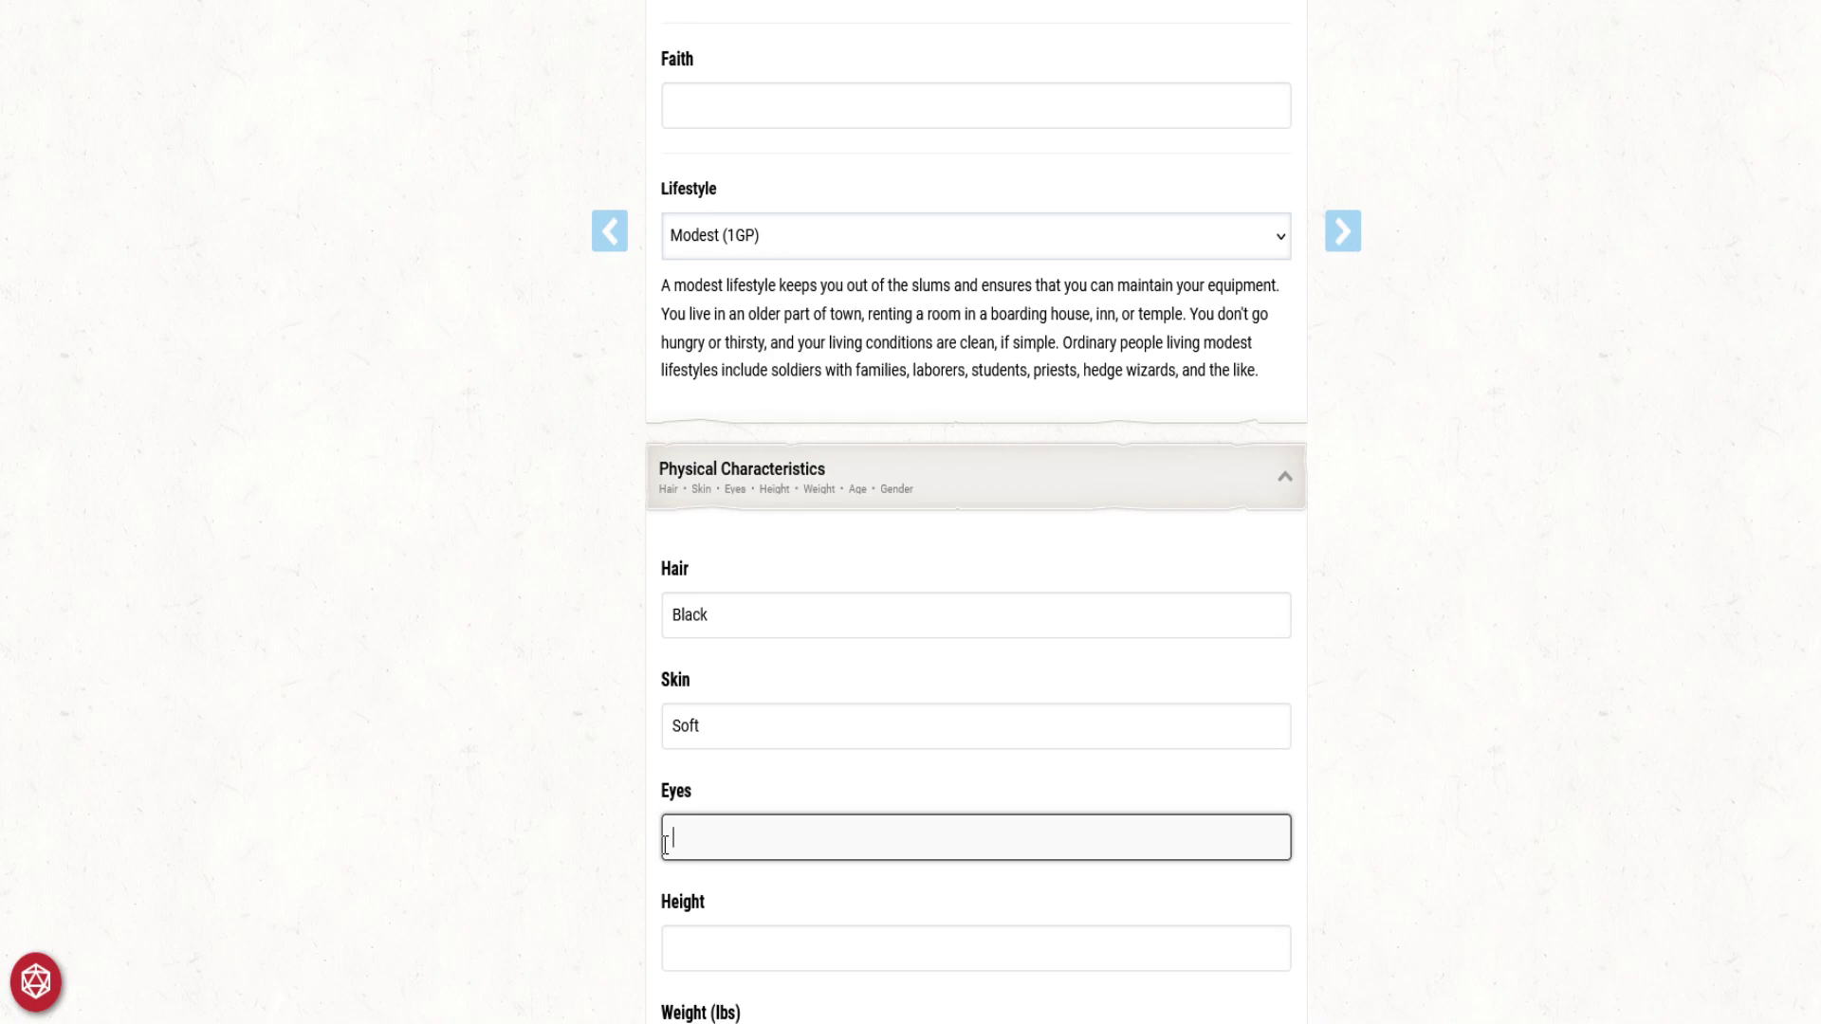
text(own)
Step: Search the web for "yaorenmao height" and look through the results for a height to use for the character
scroll(606, 853, down, 4)
click(691, 601)
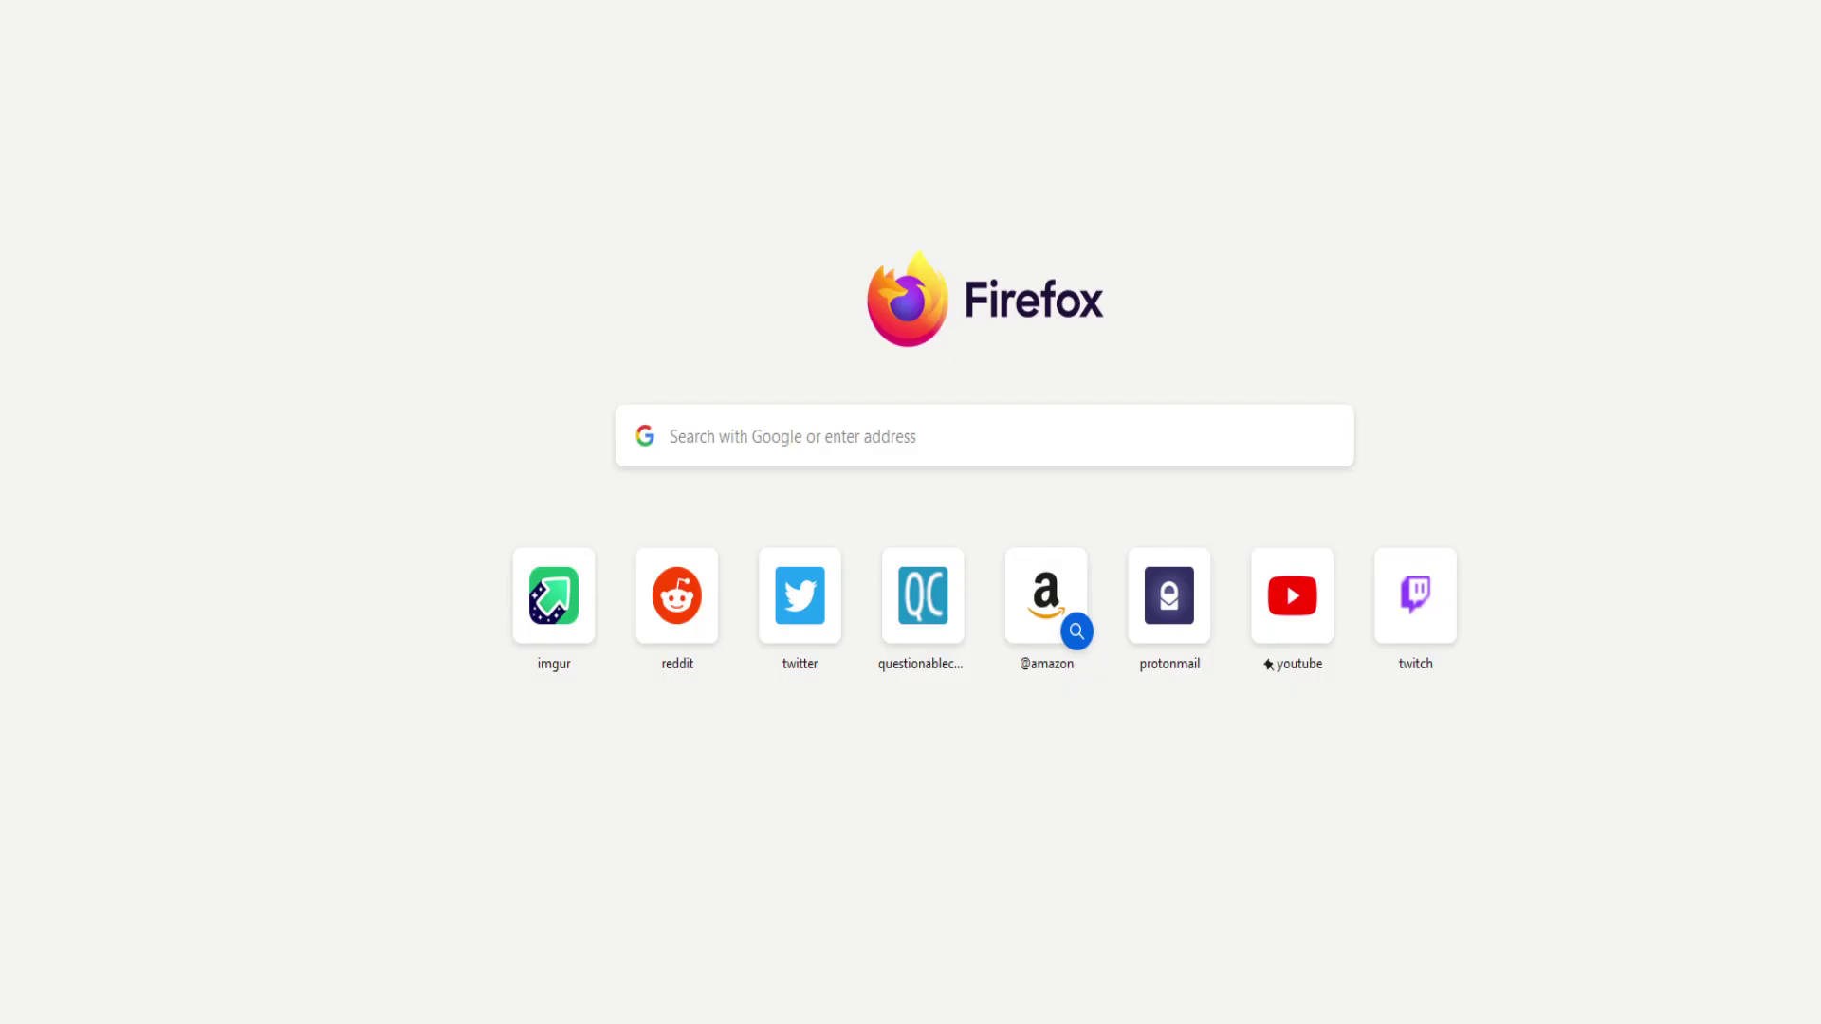
text(yaorenmao)
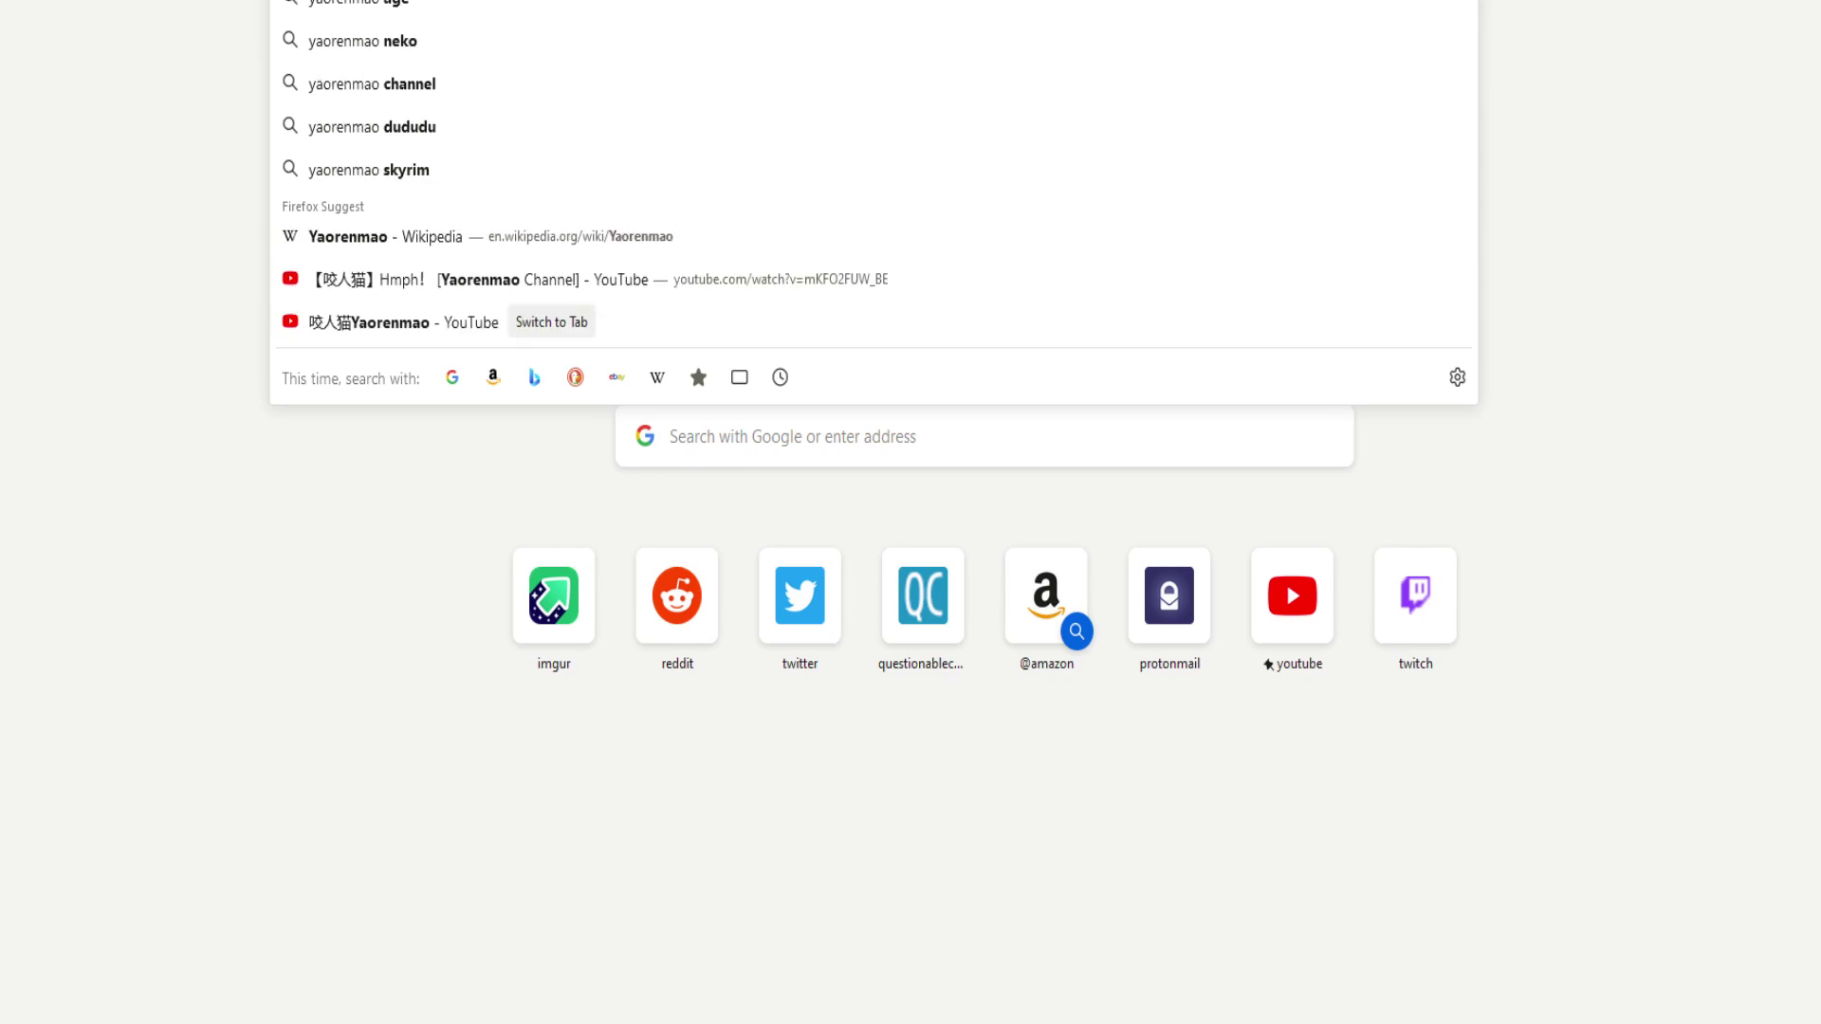
text( hieght)
key(Return)
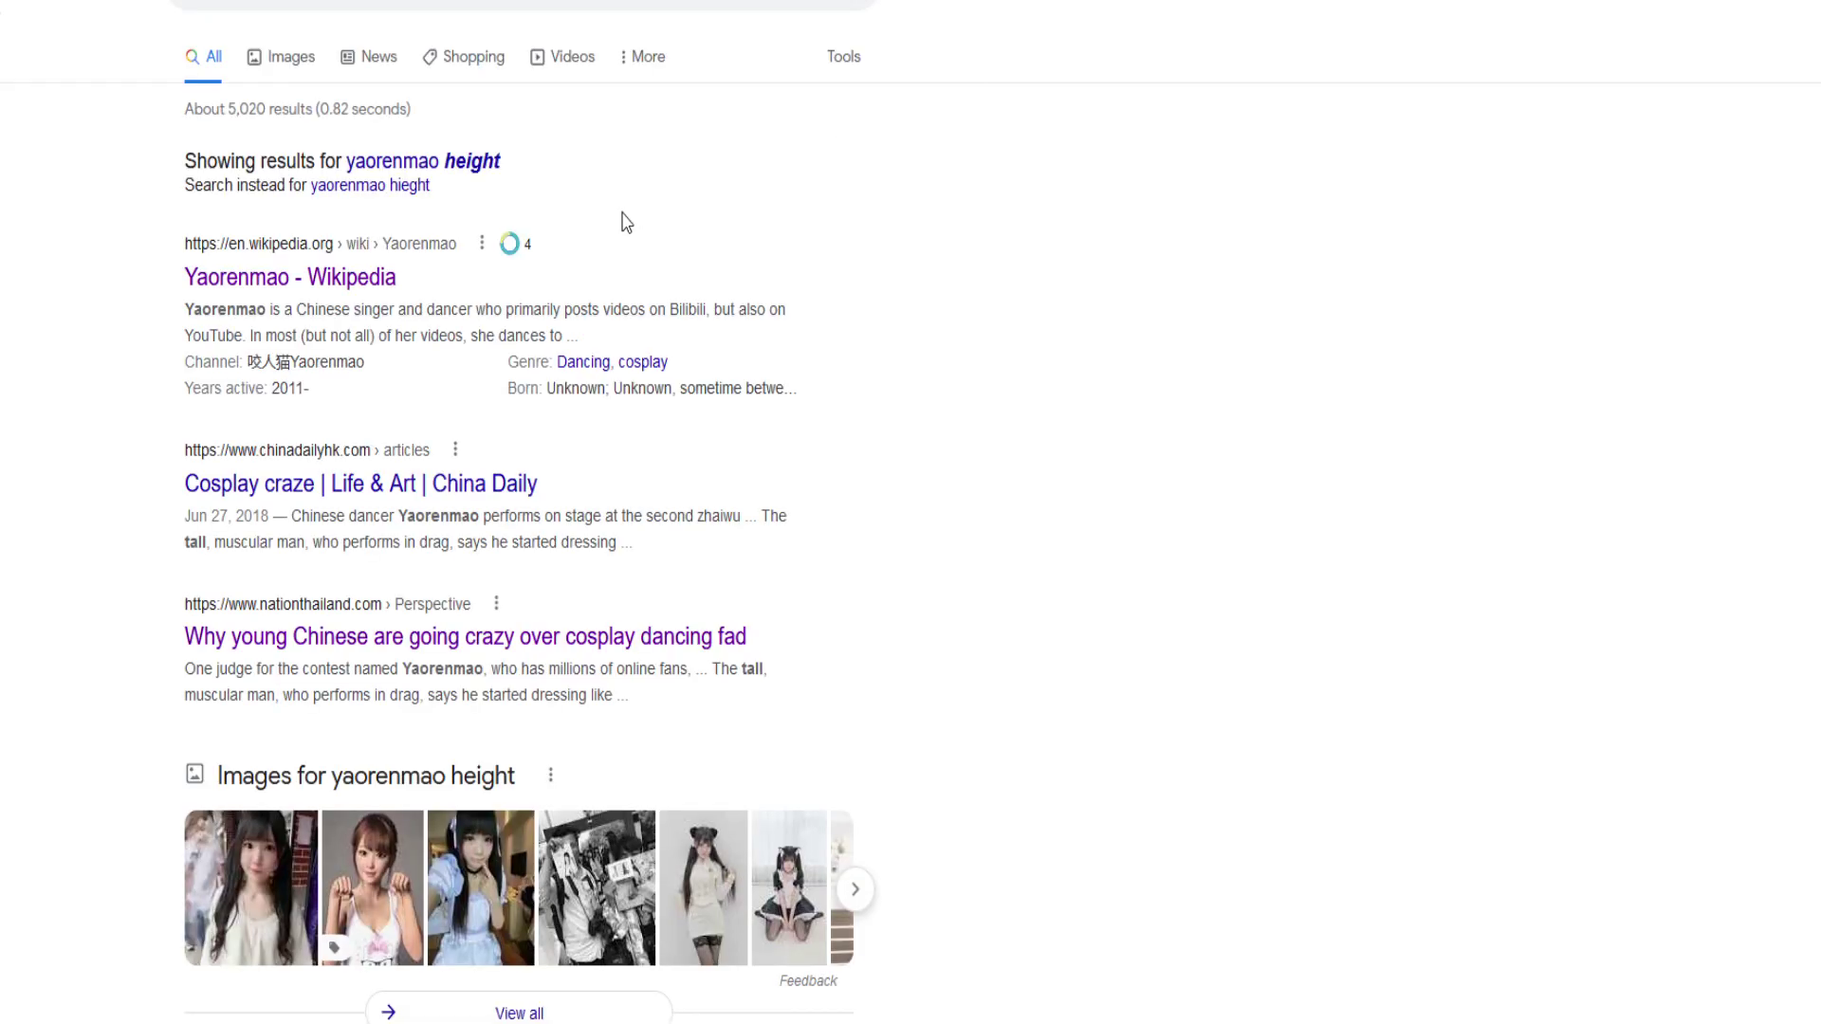
click(470, 166)
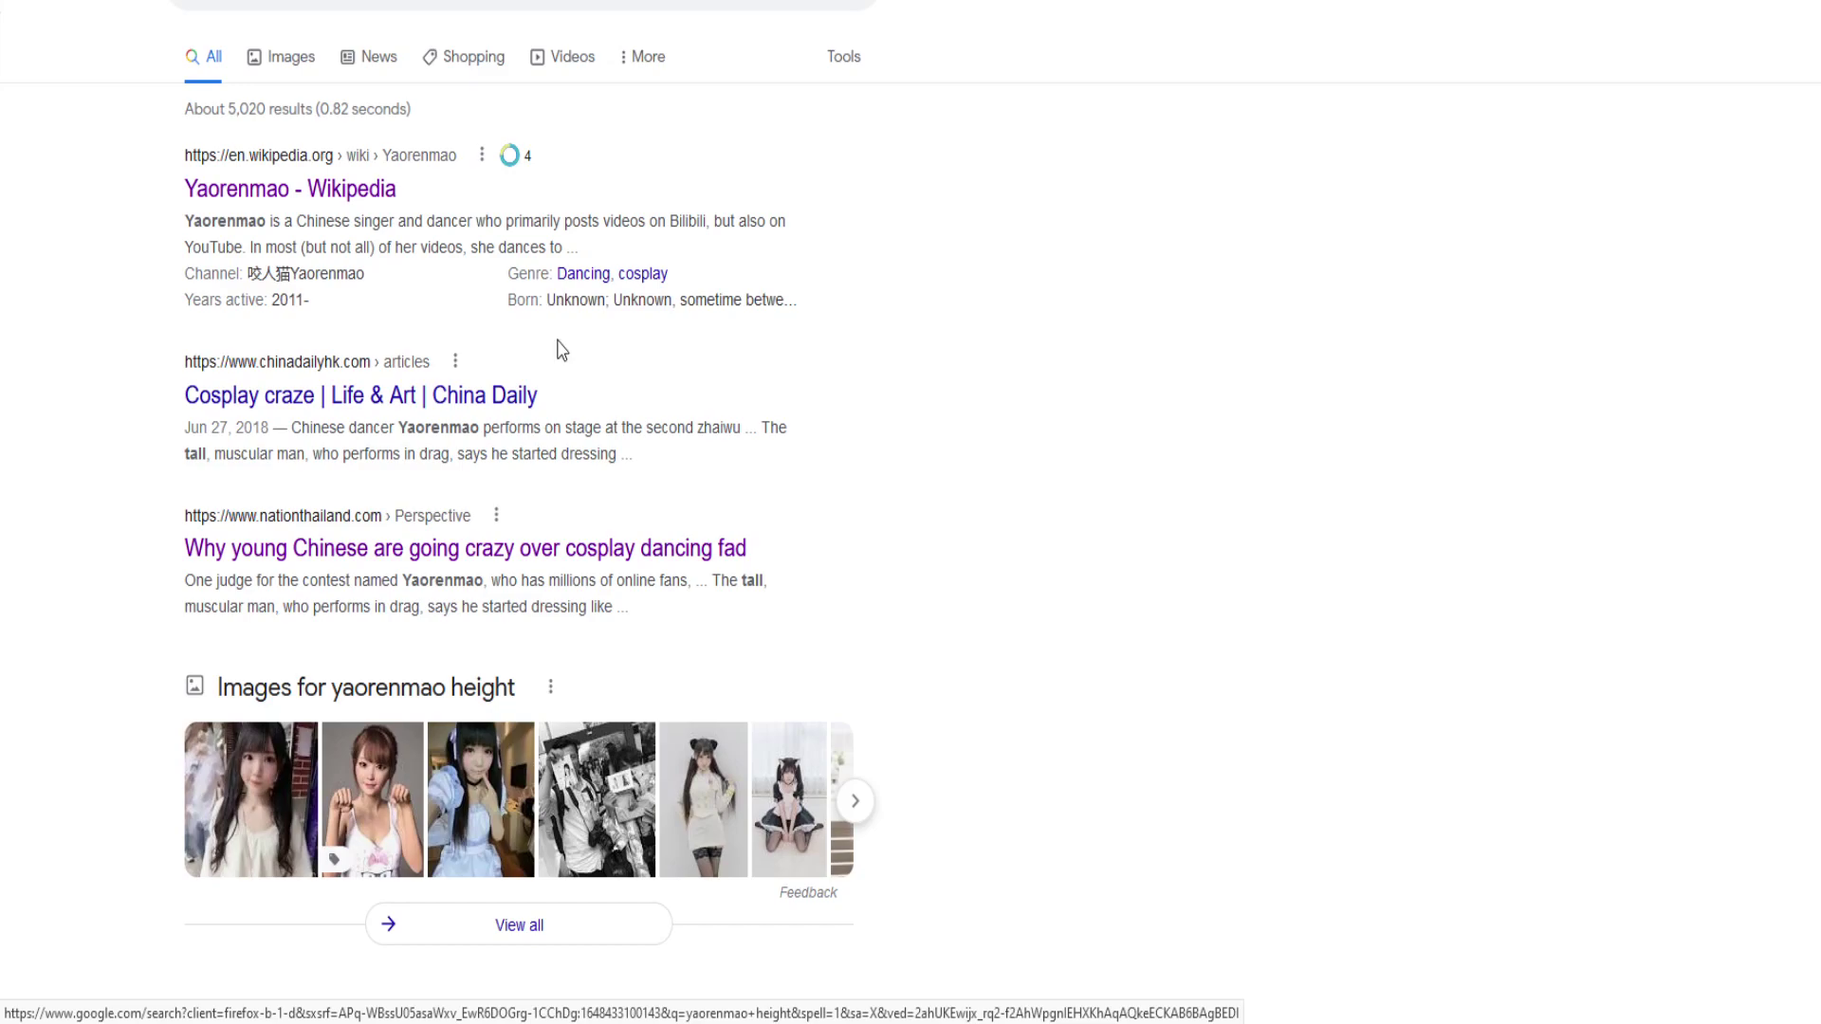
scroll(663, 328, down, 5)
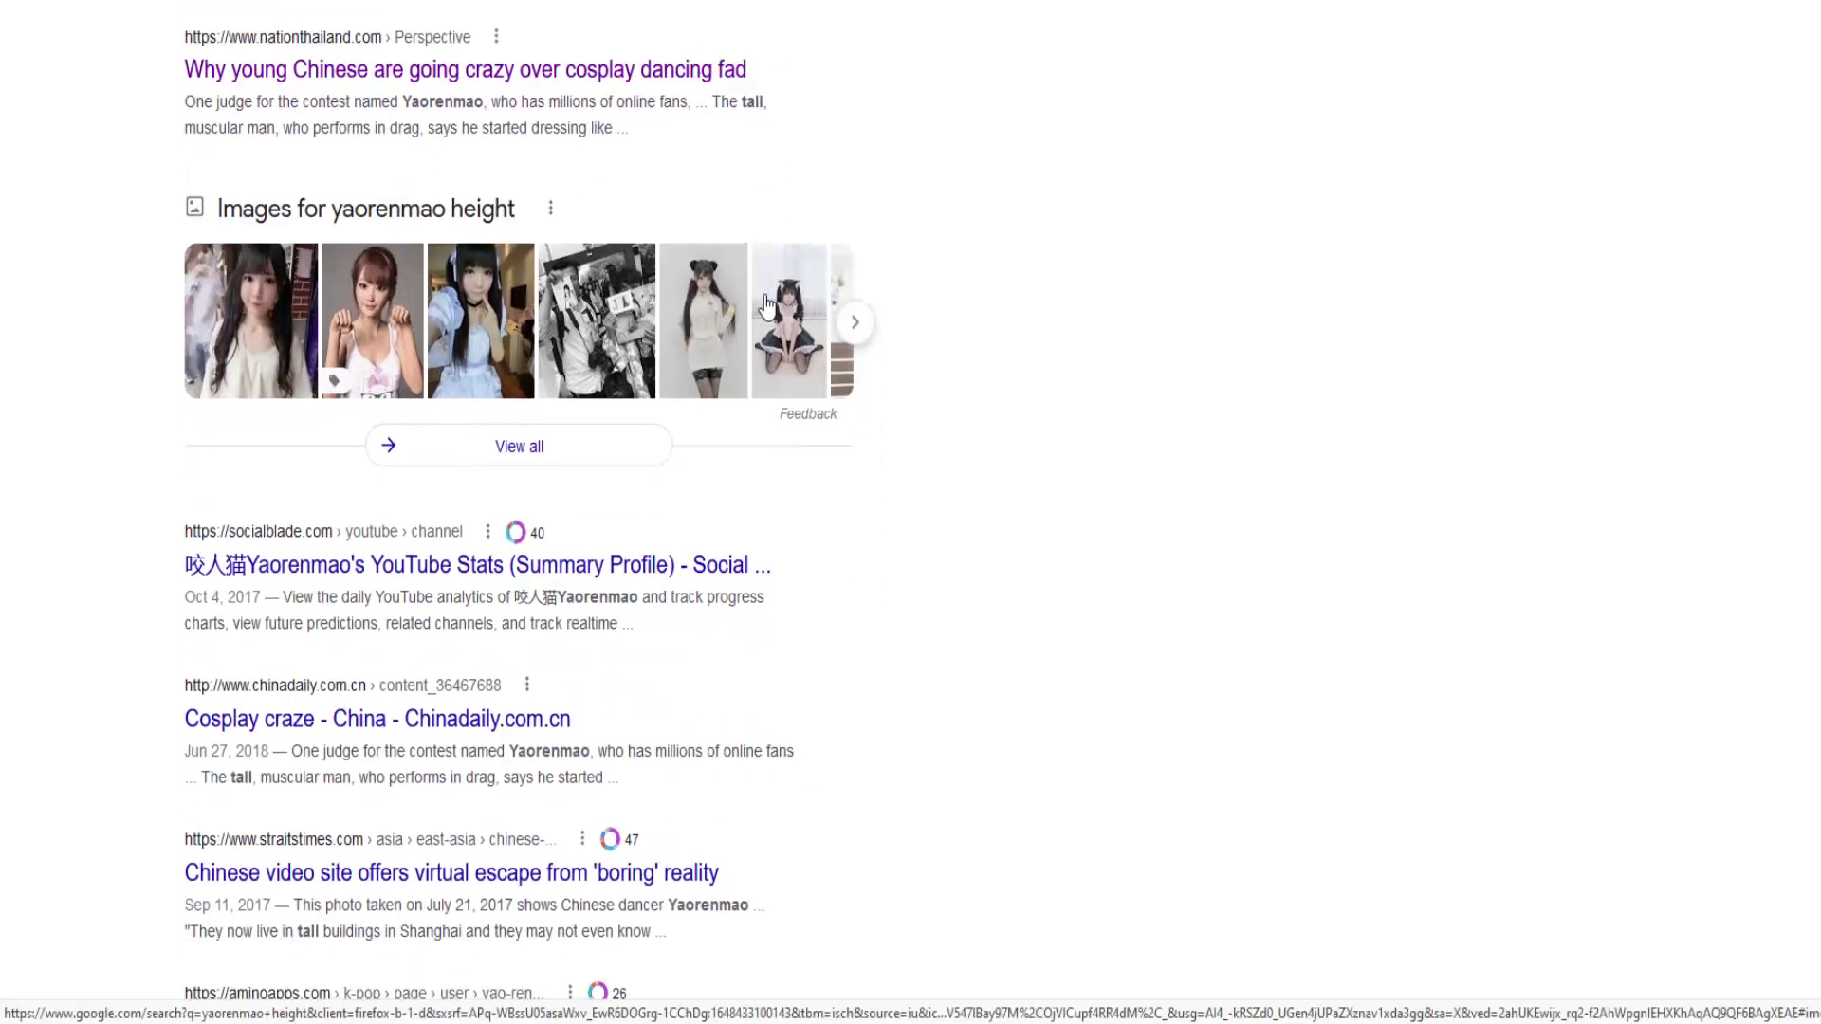
scroll(770, 327, down, 1)
scroll(775, 347, down, 4)
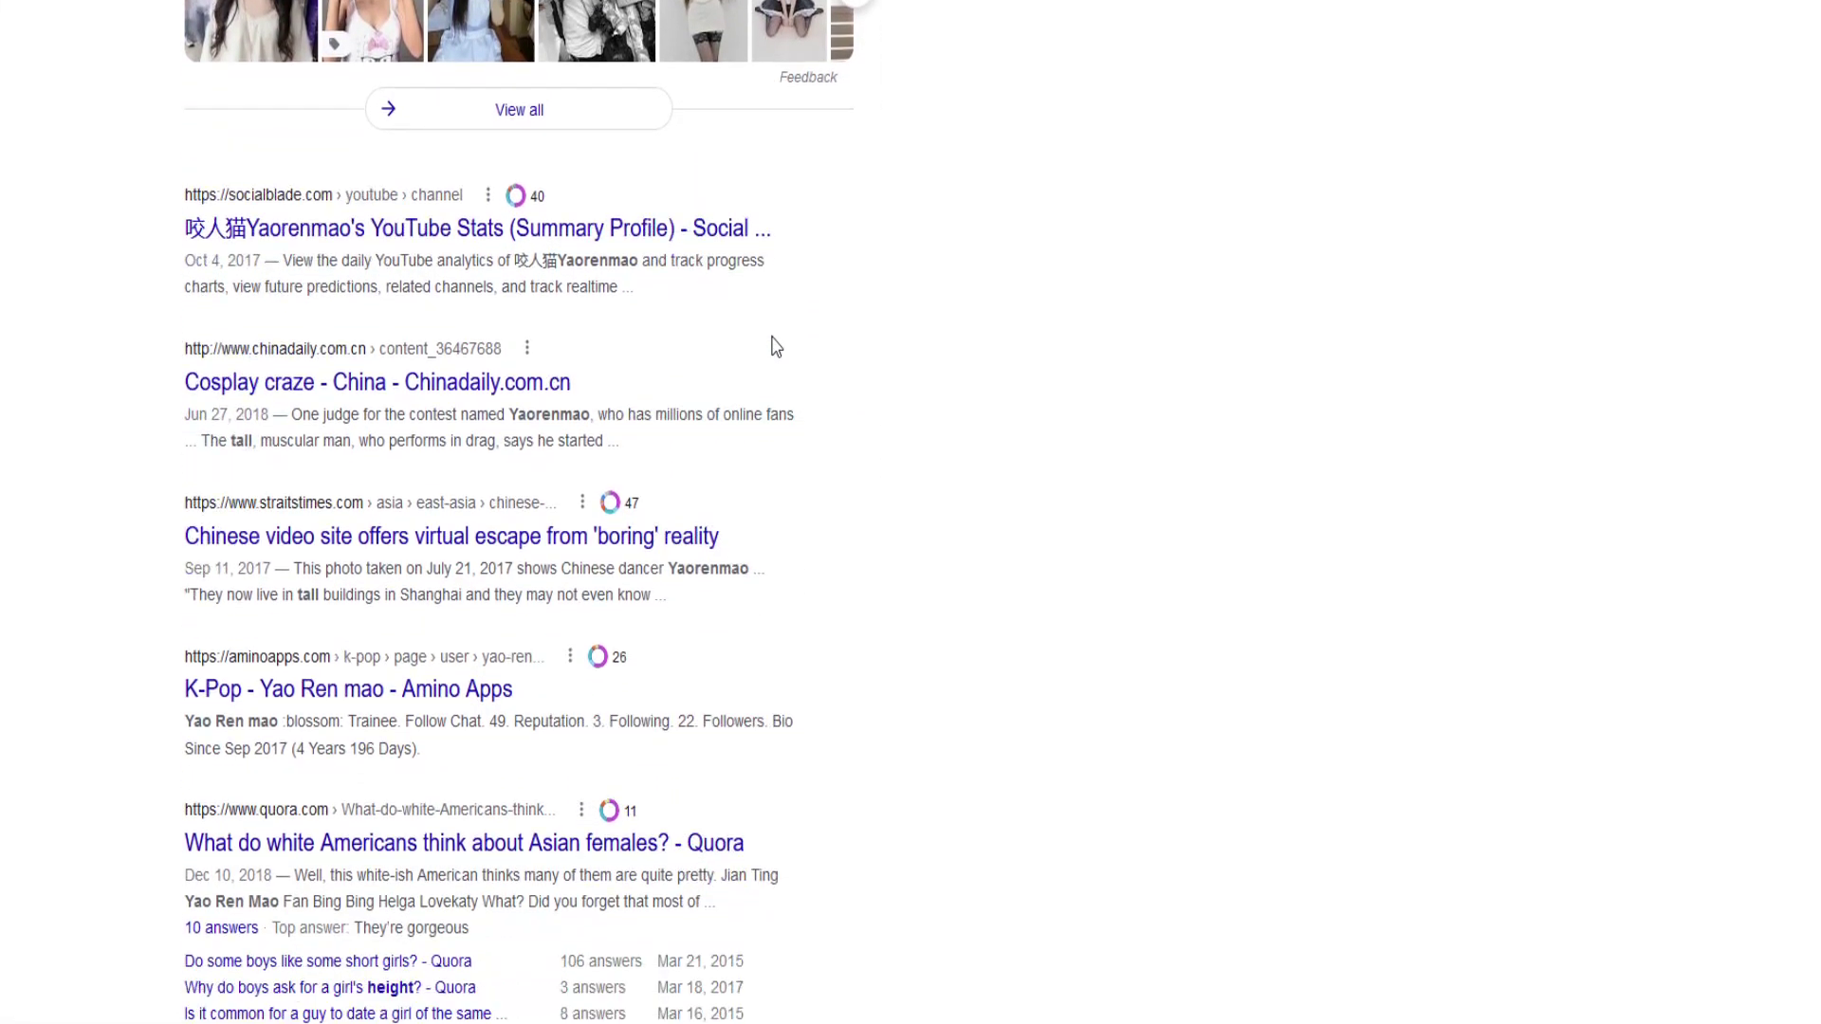
scroll(776, 347, down, 3)
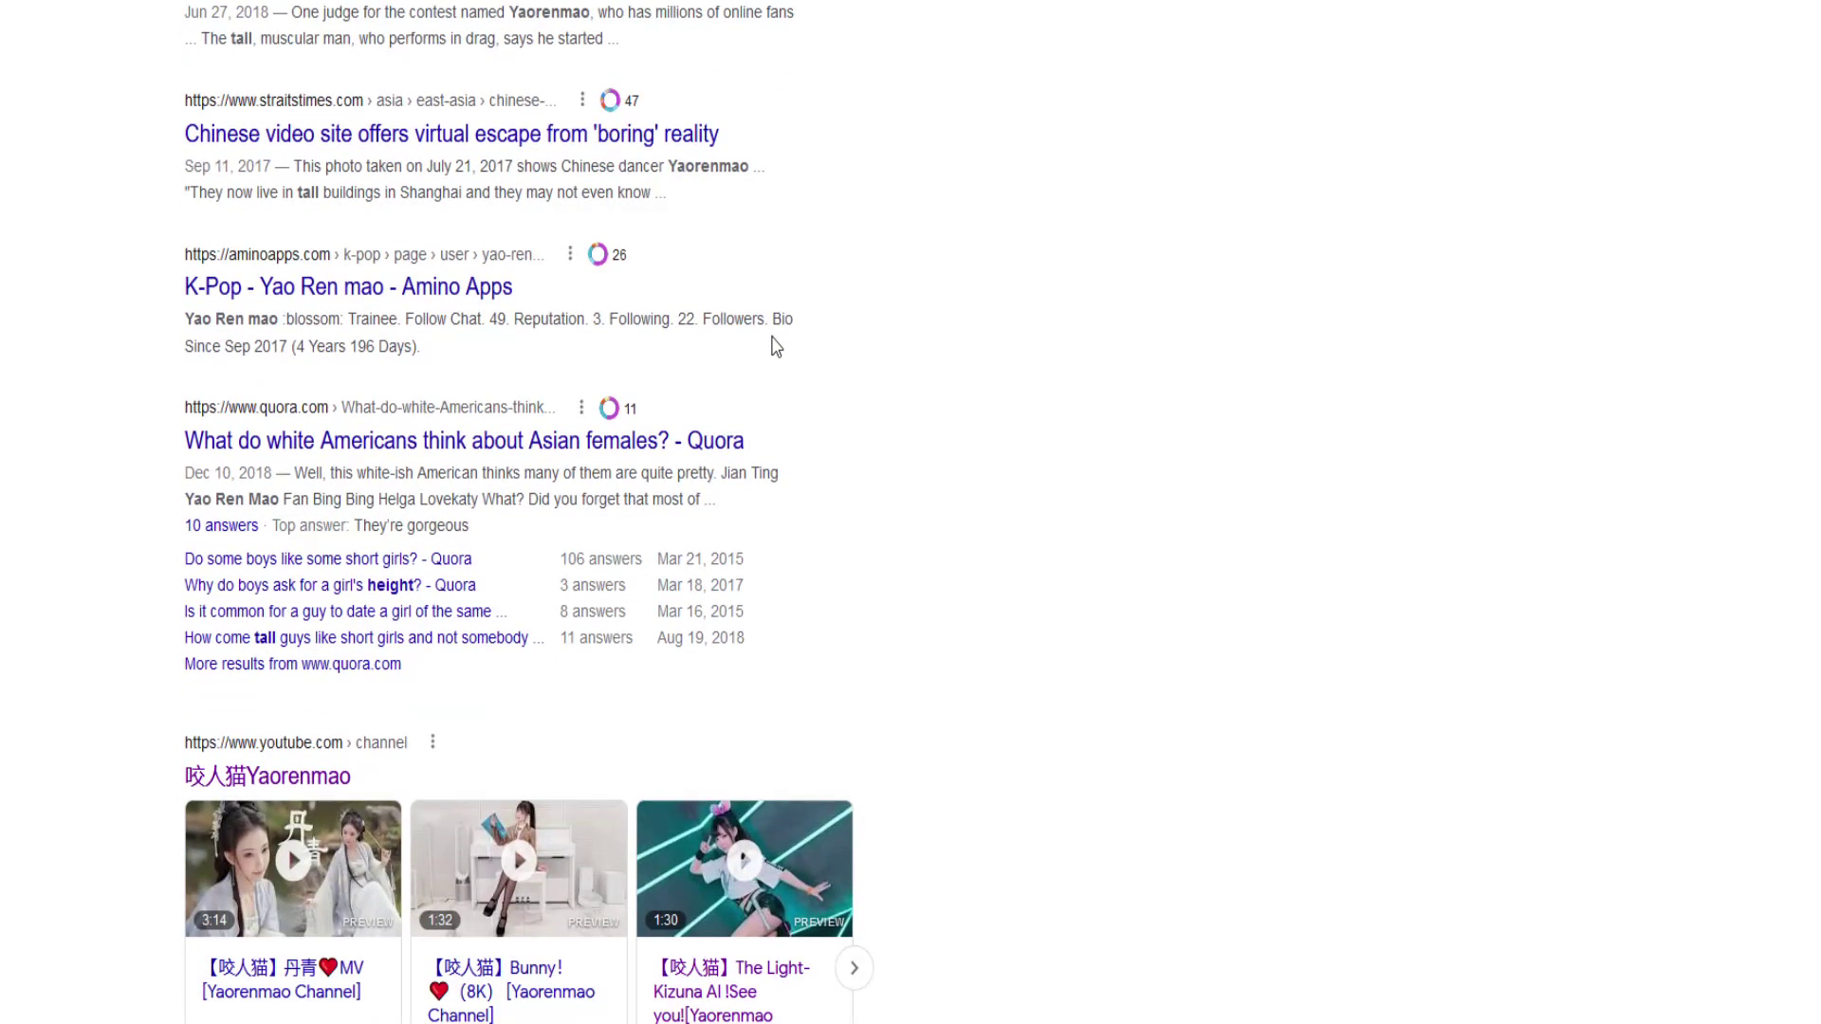
scroll(774, 366, down, 4)
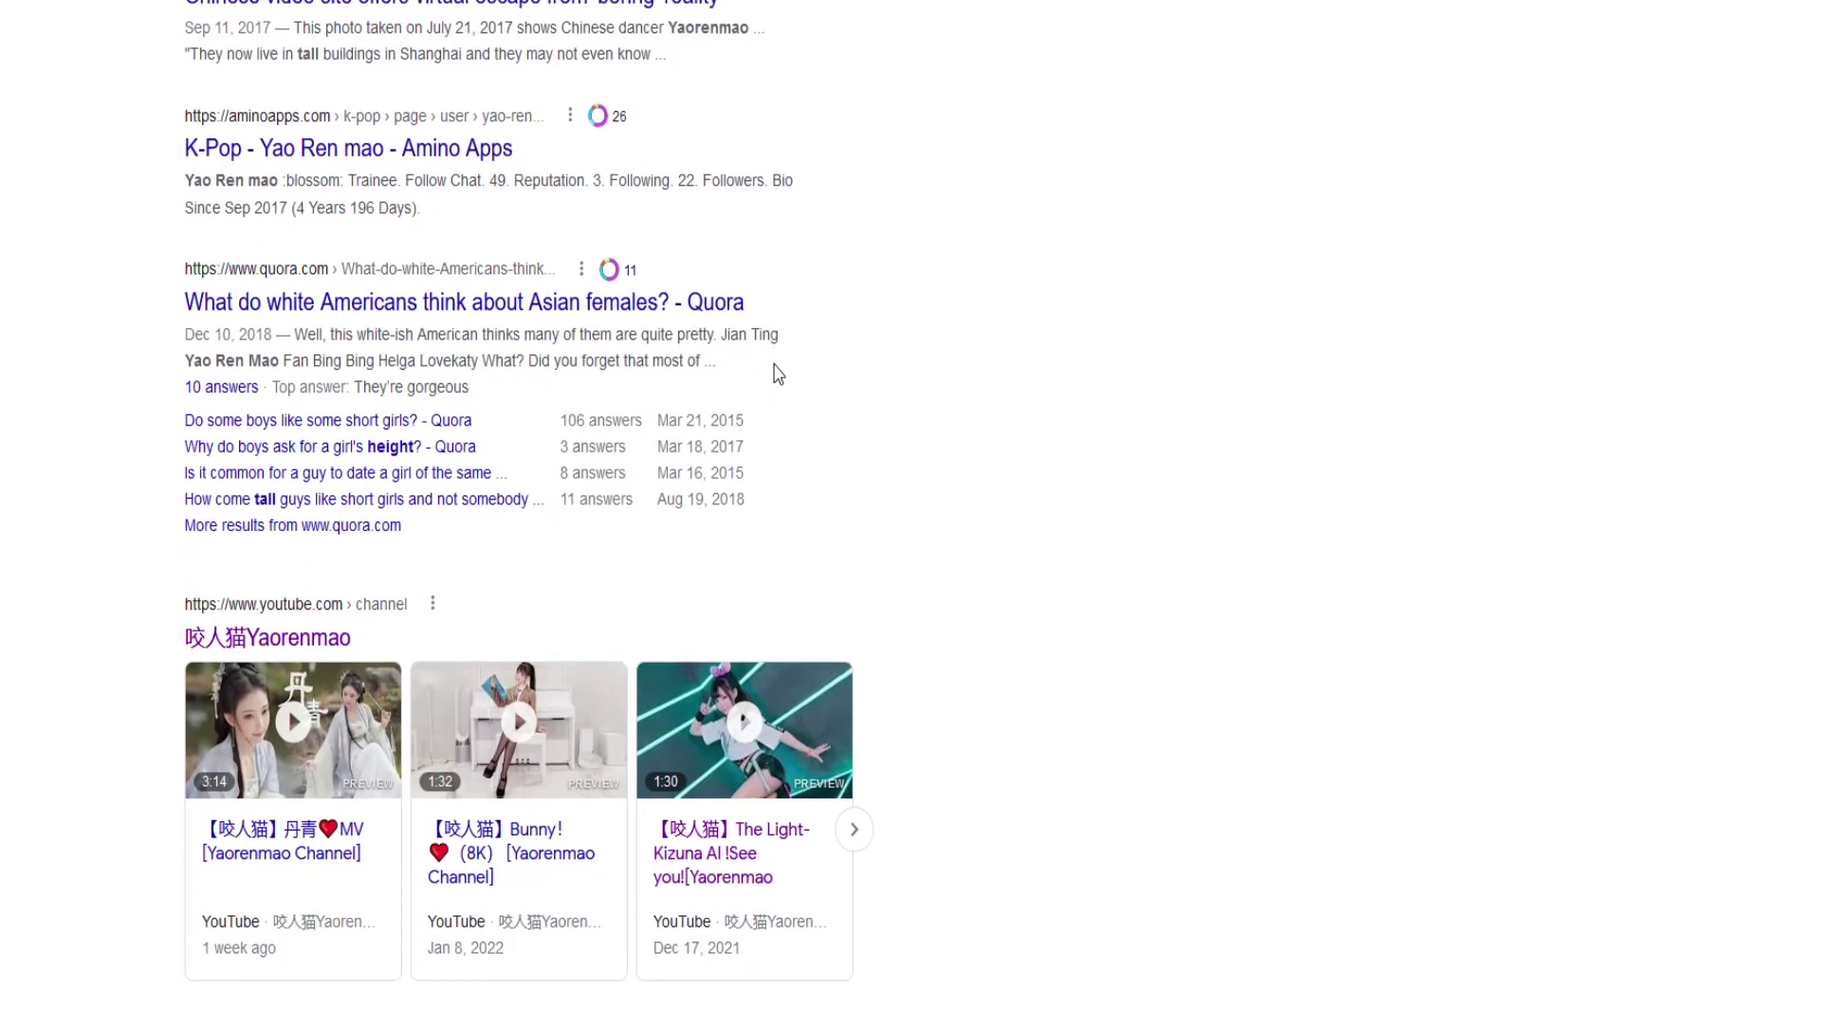
Step: Leave the web search and check the Tabaxi race details for guidance on age and size
scroll(858, 322, up, 17)
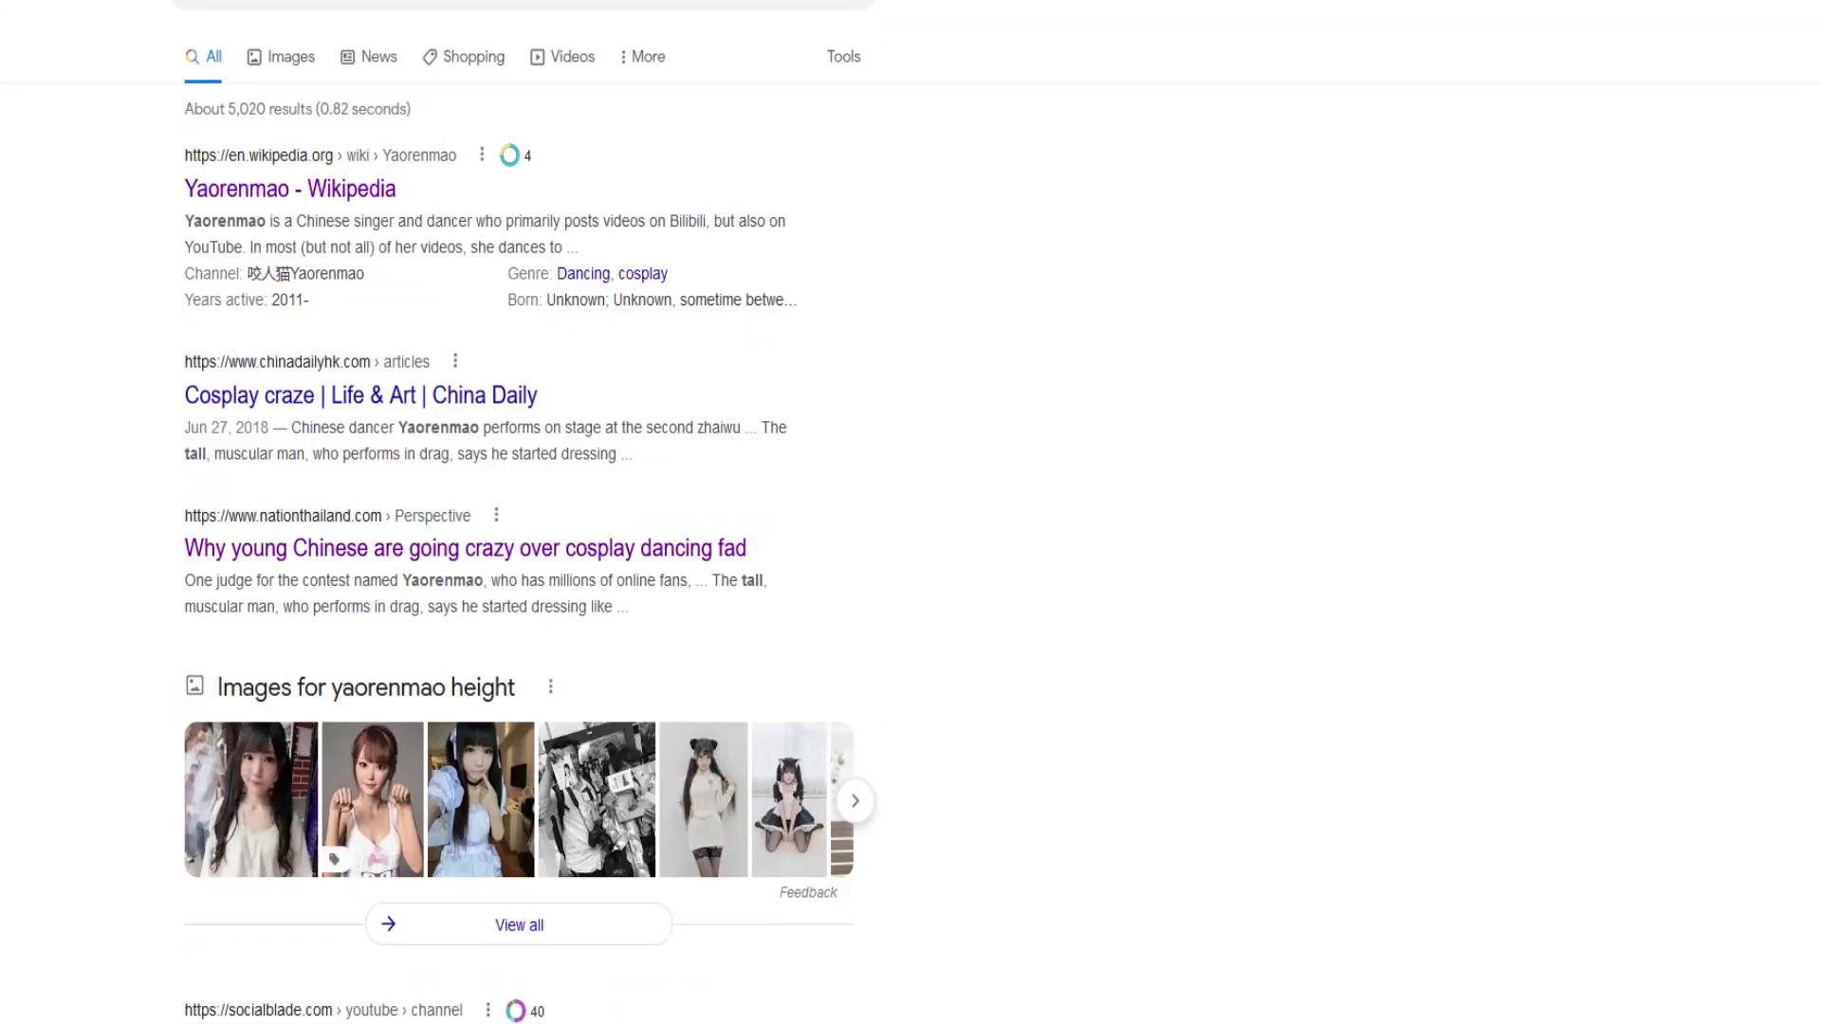
key(ctrl+Tab)
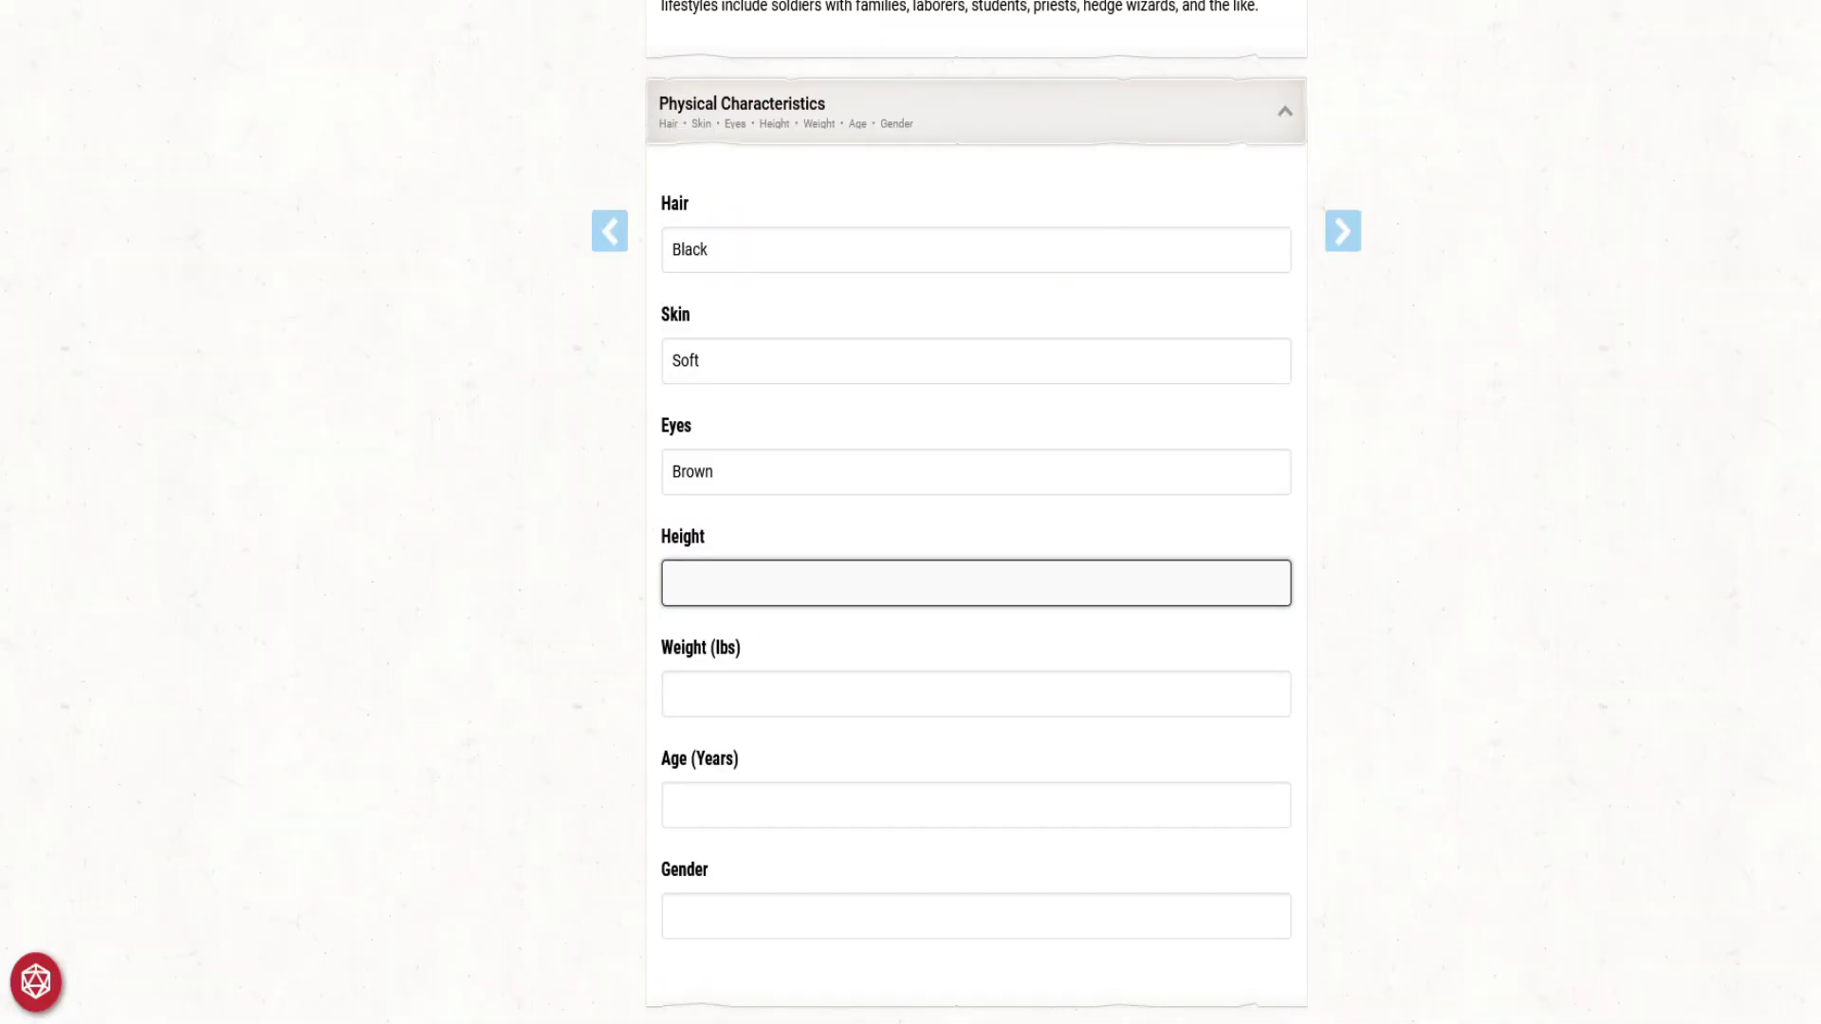
key(ctrl+Tab)
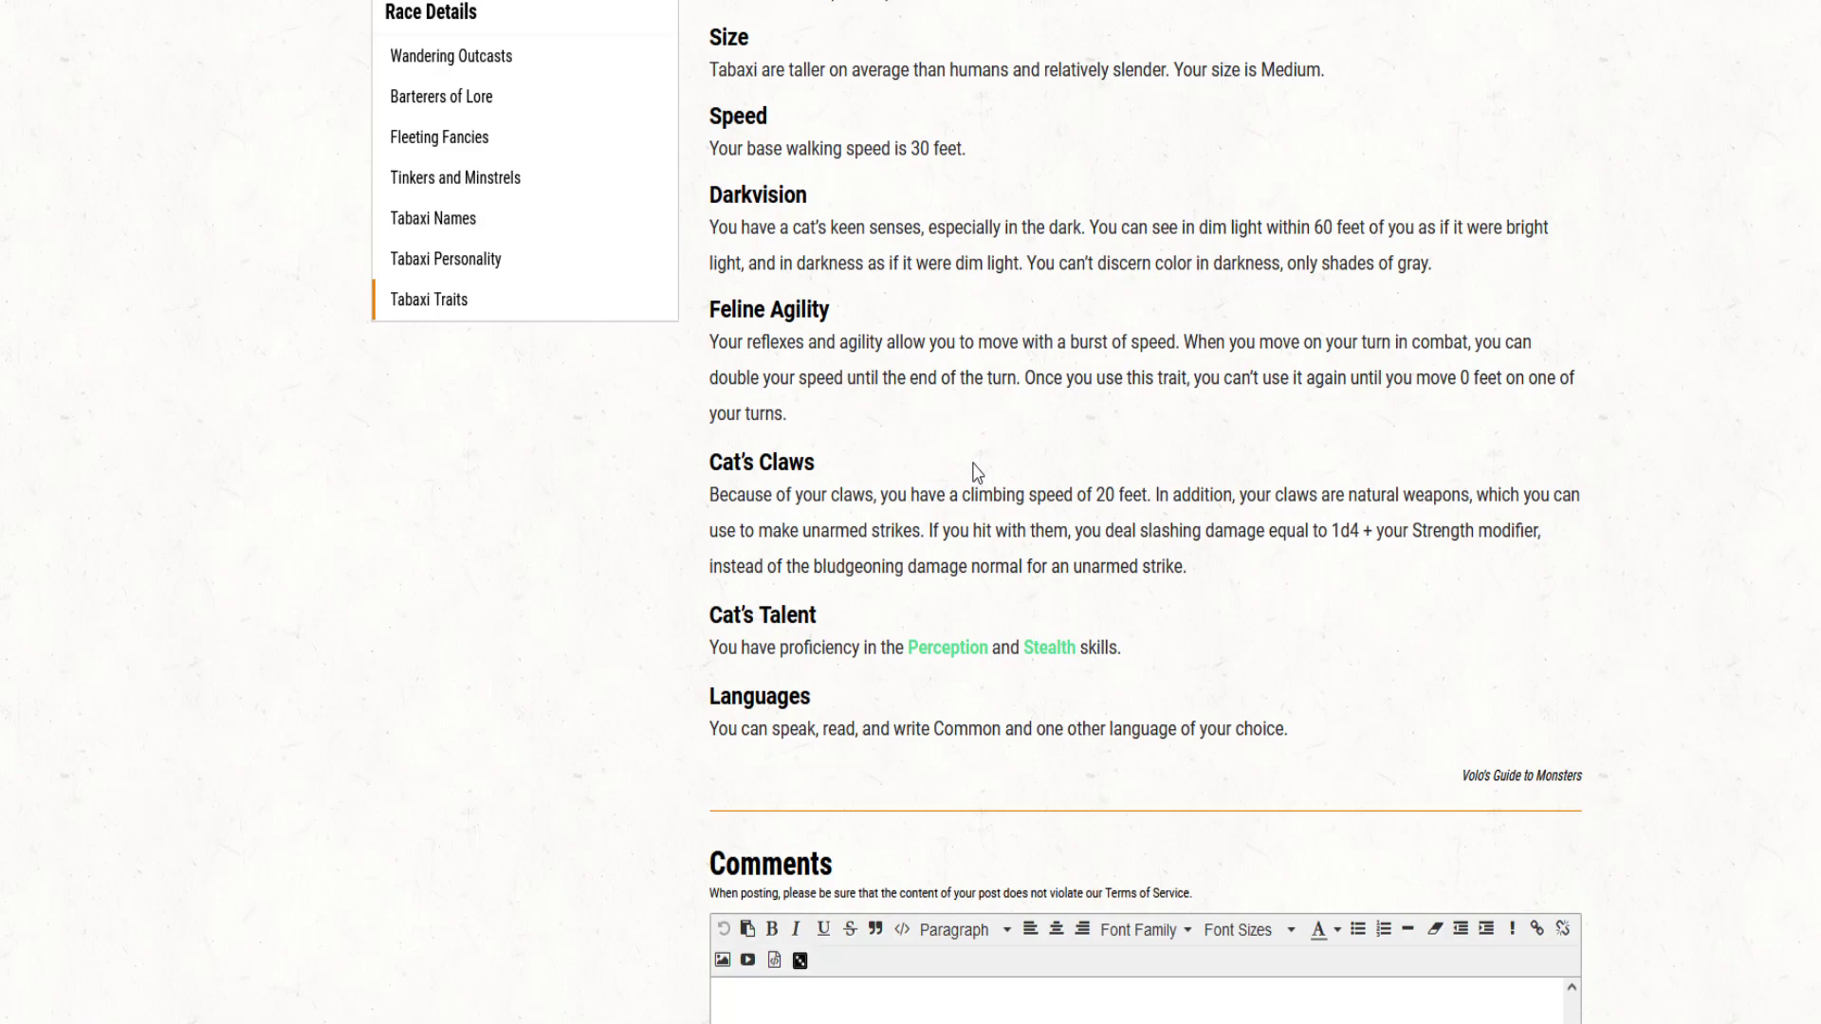
scroll(977, 471, up, 5)
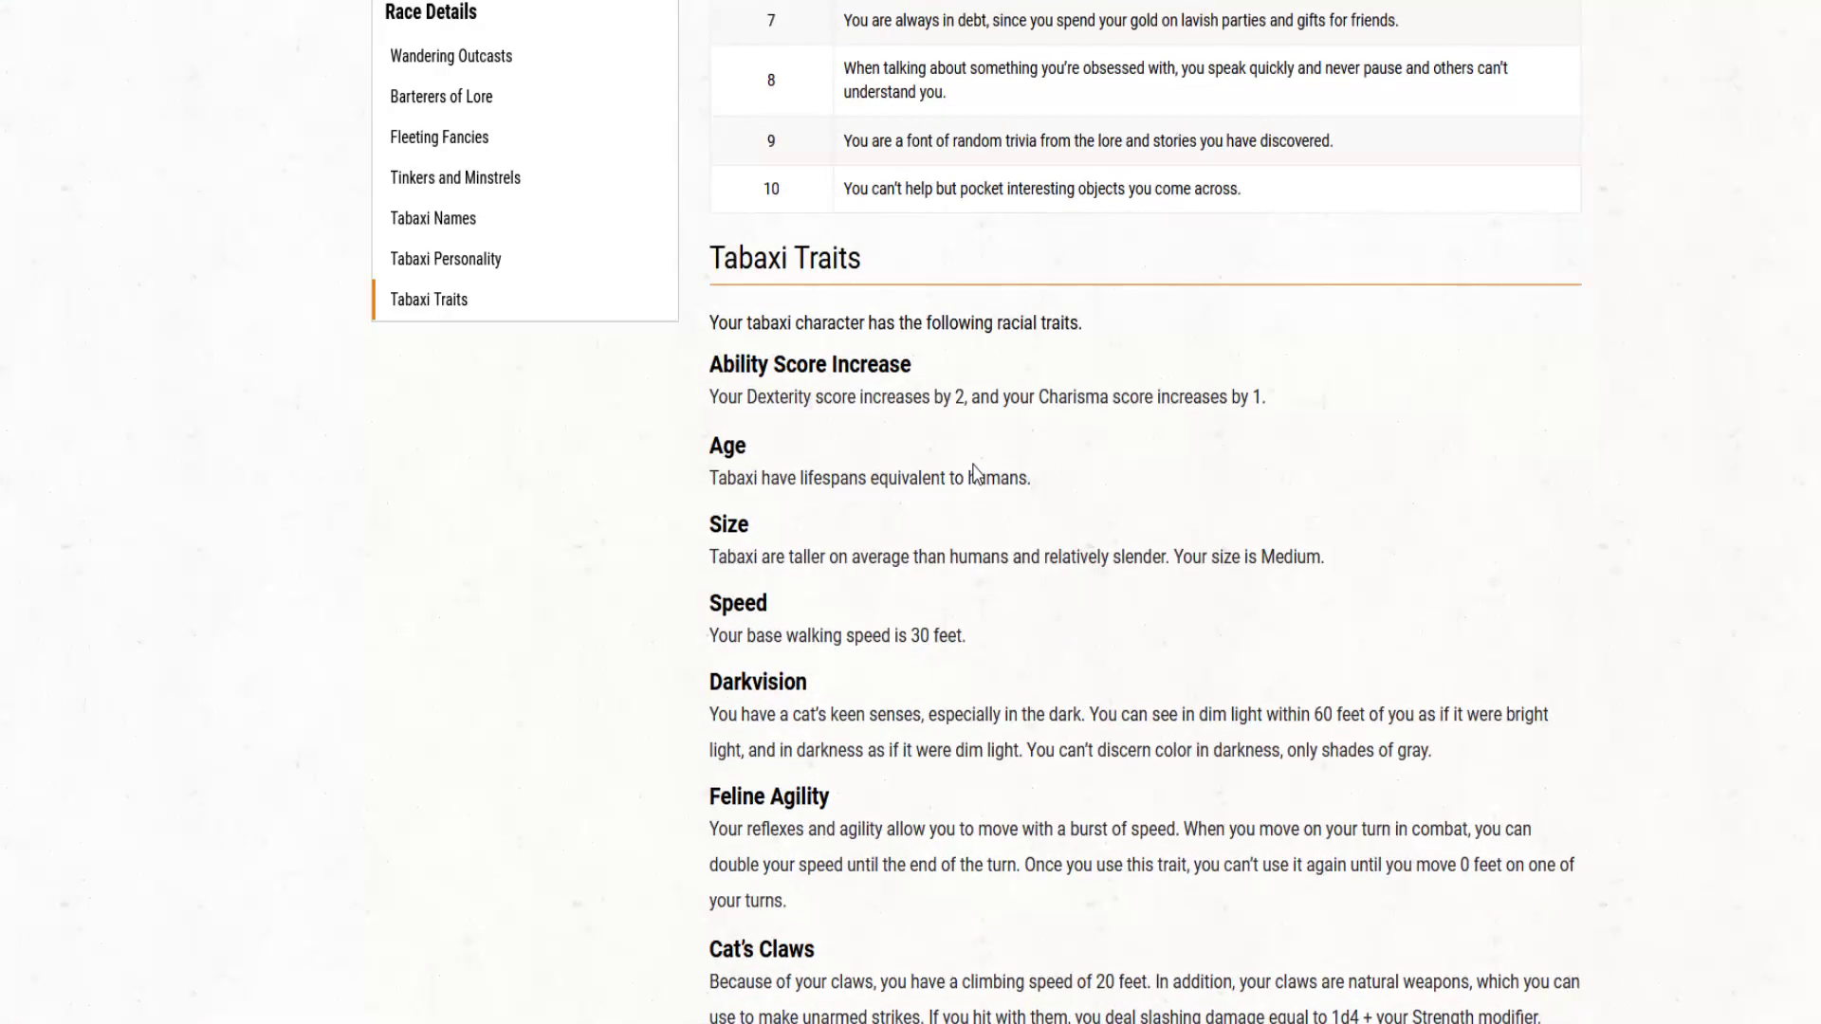
scroll(977, 471, down, 4)
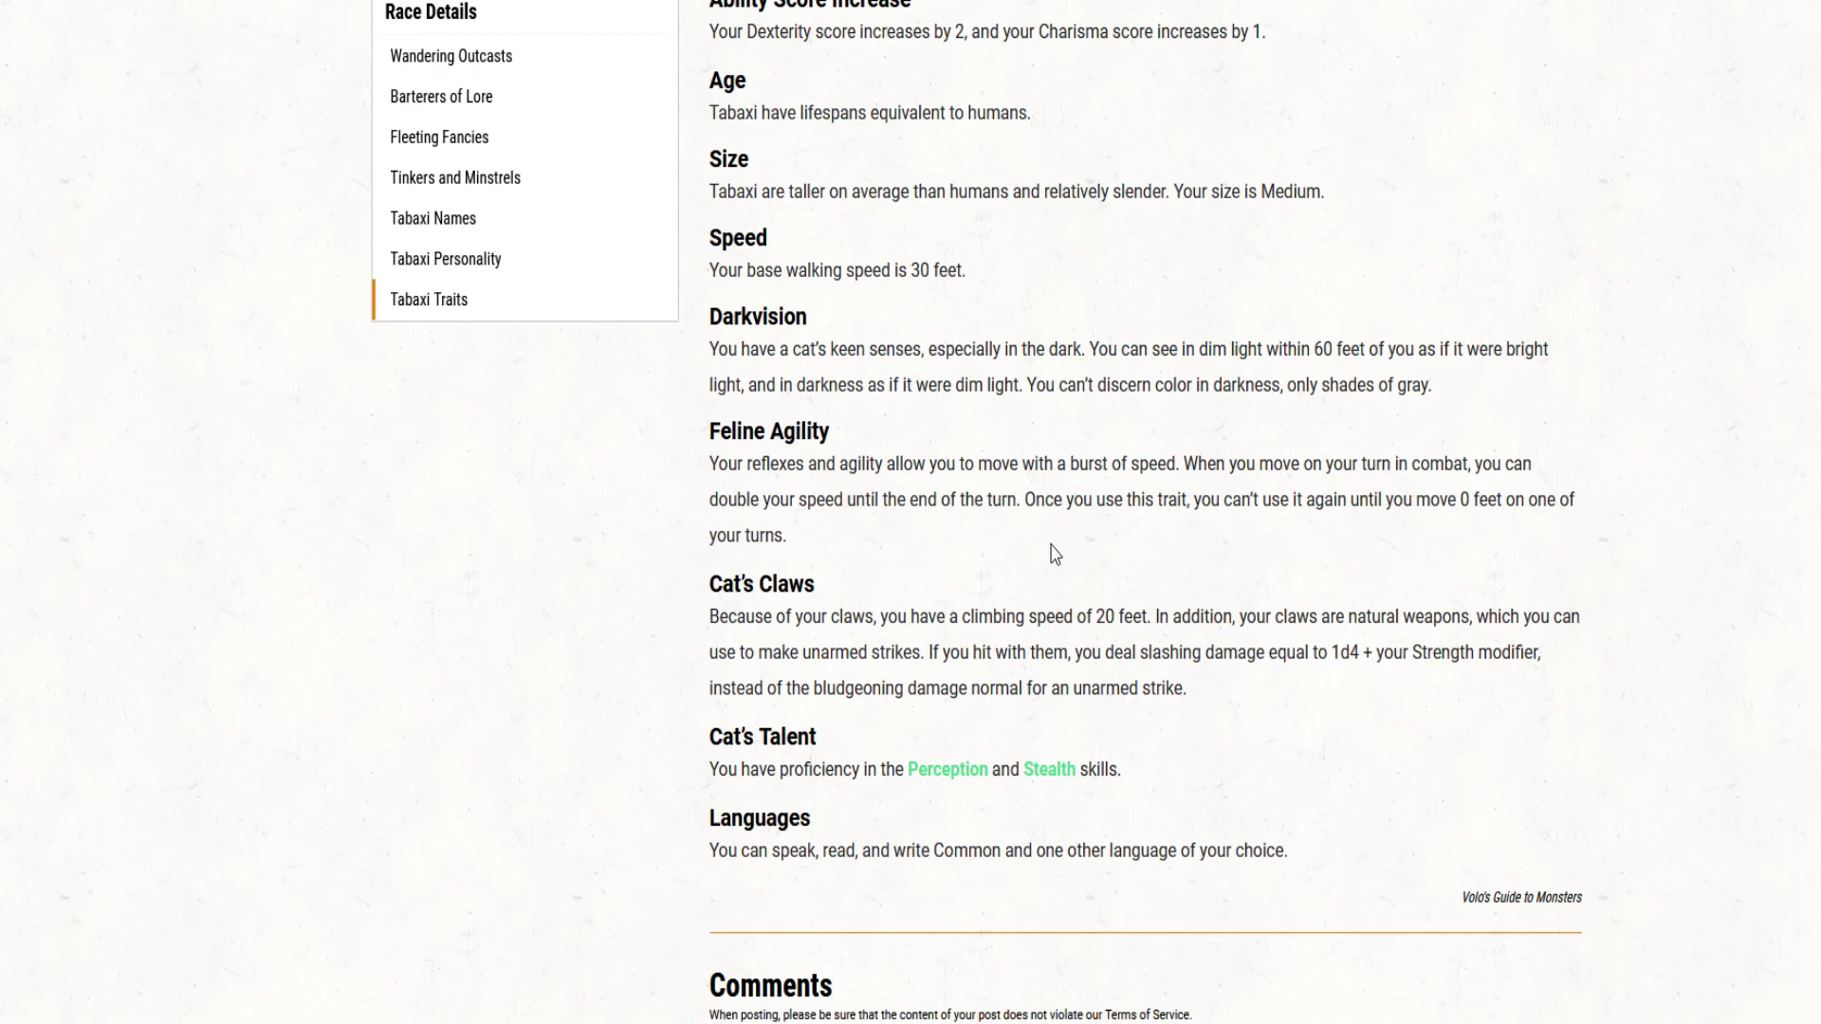
scroll(1043, 555, up, 7)
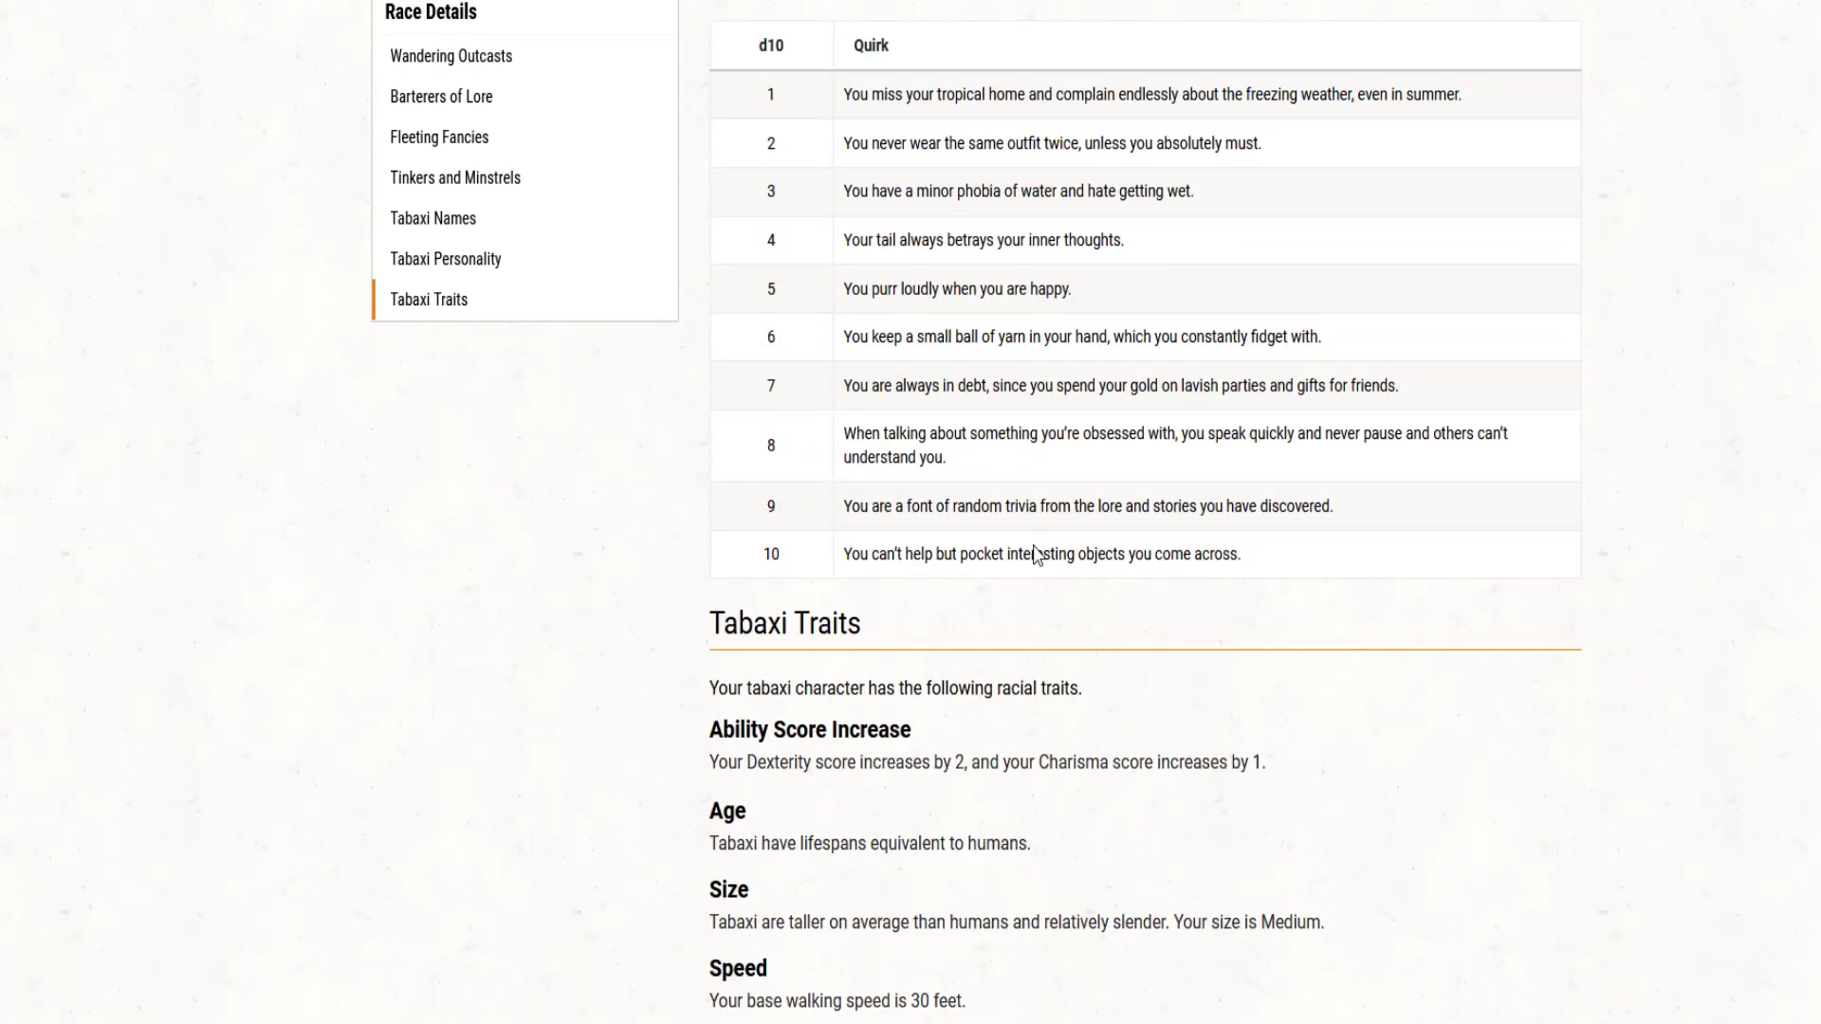
scroll(1028, 595, down, 1)
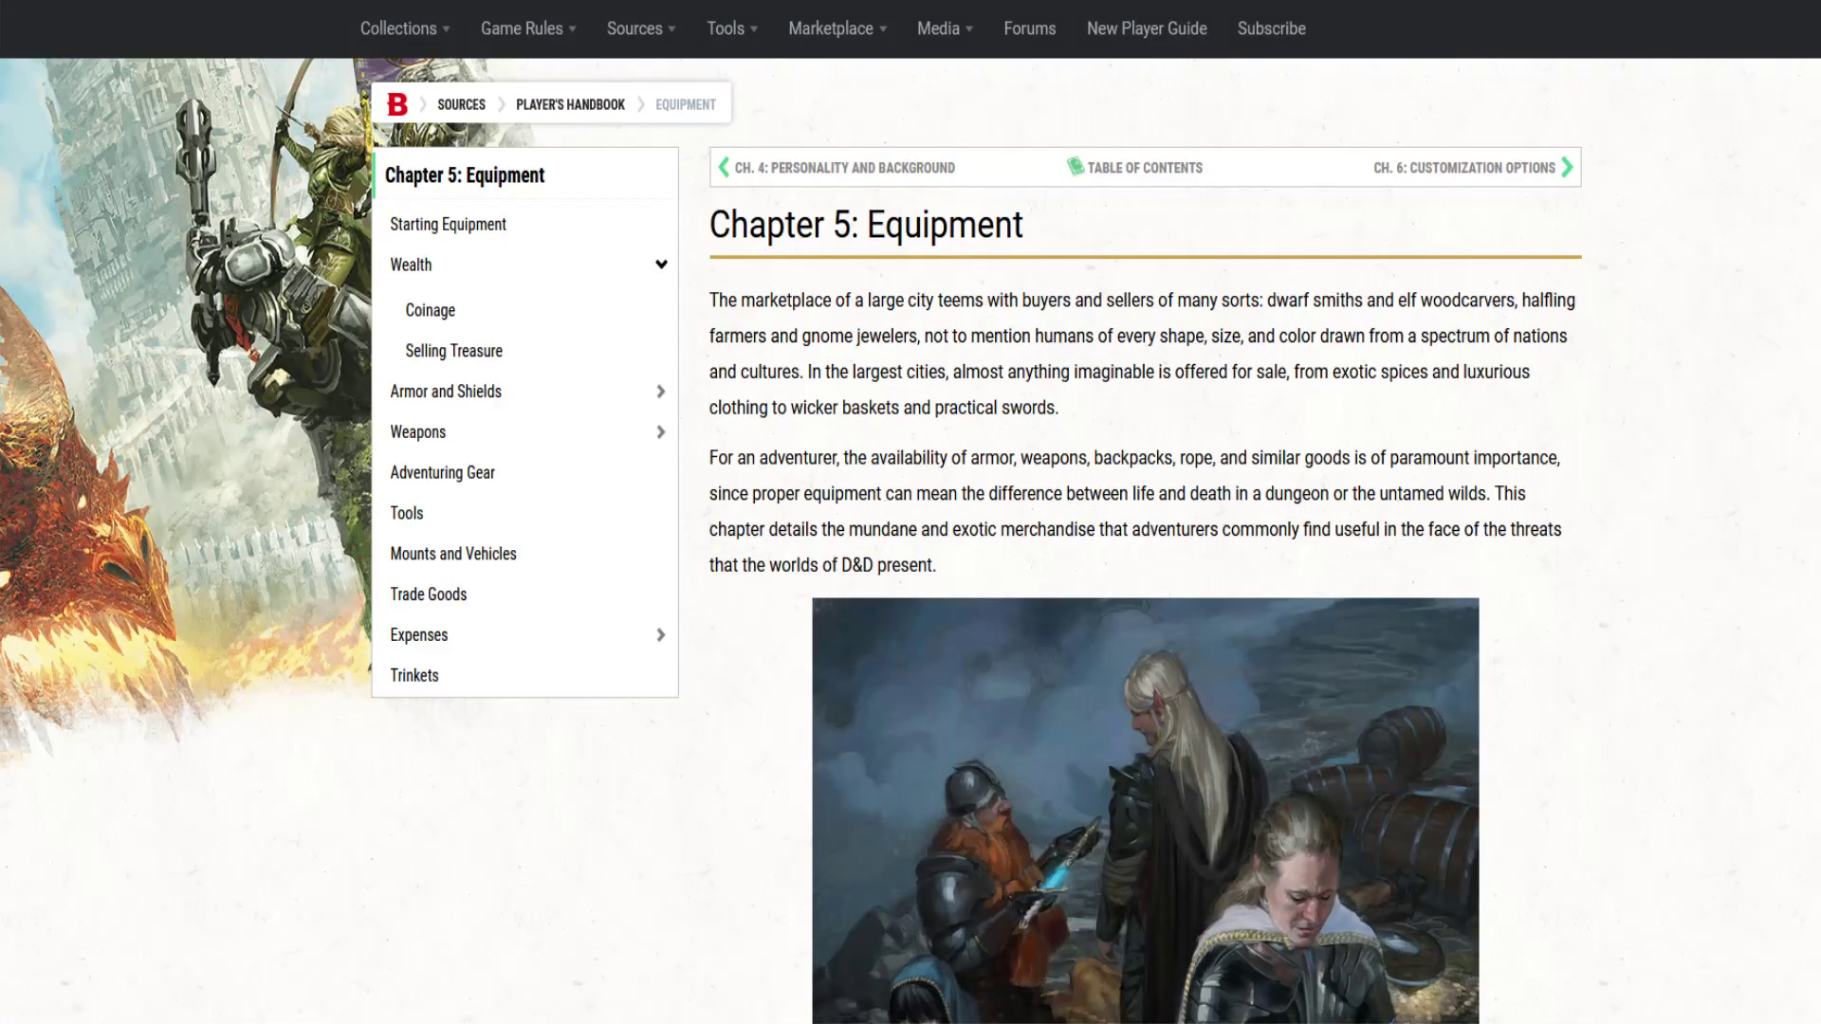
Step: Open the Human race details from the races list and read through the traits for height and build guidance
mouse_move(555, 31)
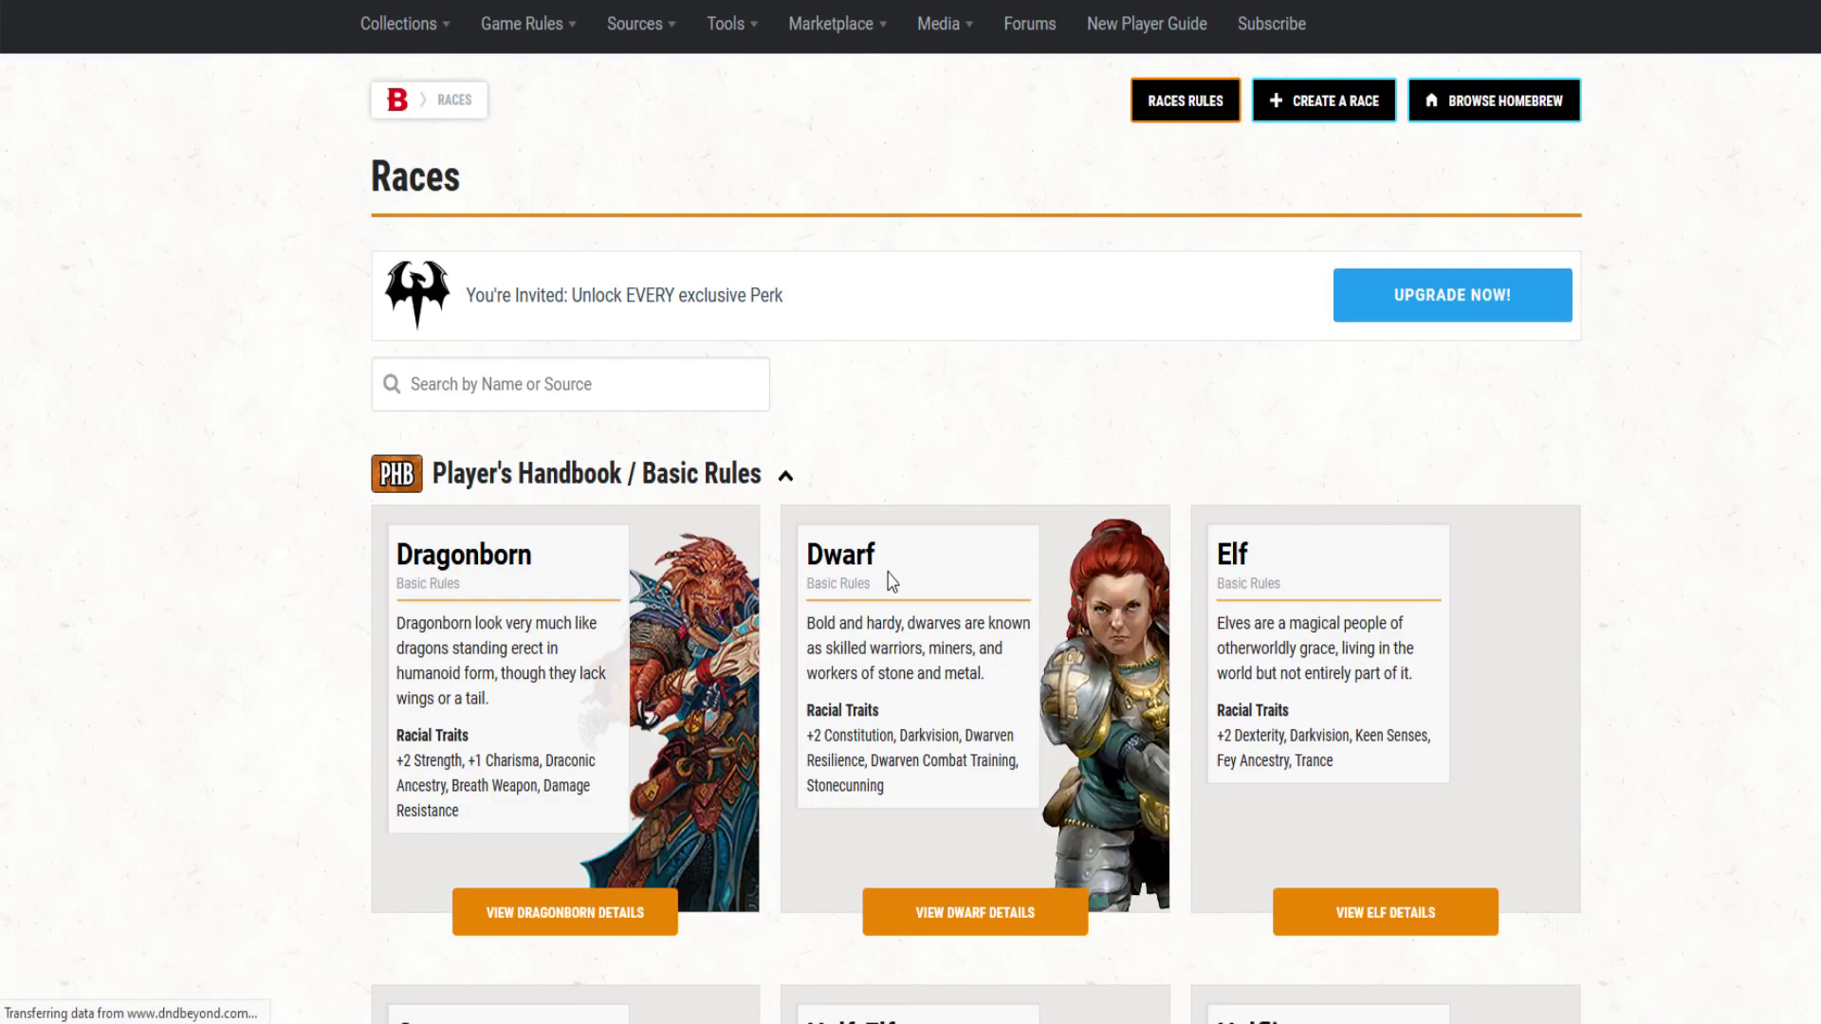
scroll(1149, 502, down, 2)
scroll(1149, 502, down, 6)
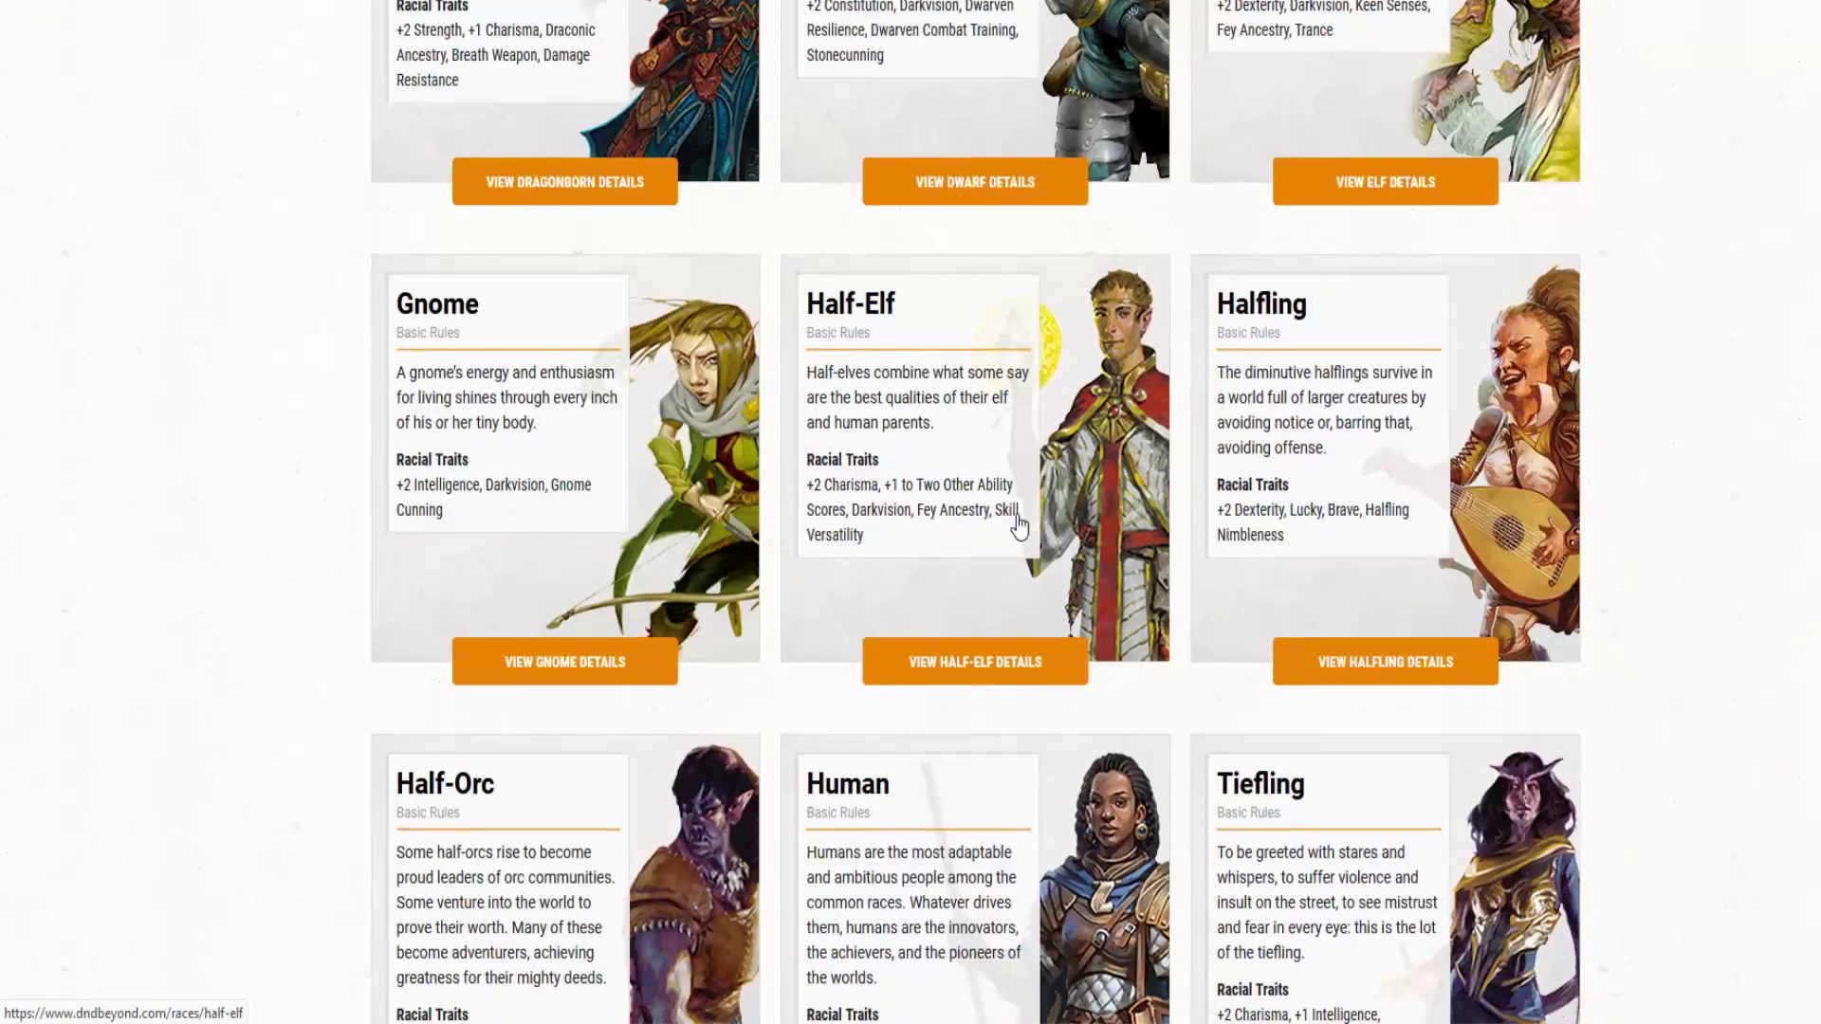
scroll(739, 563, up, 4)
scroll(738, 563, down, 9)
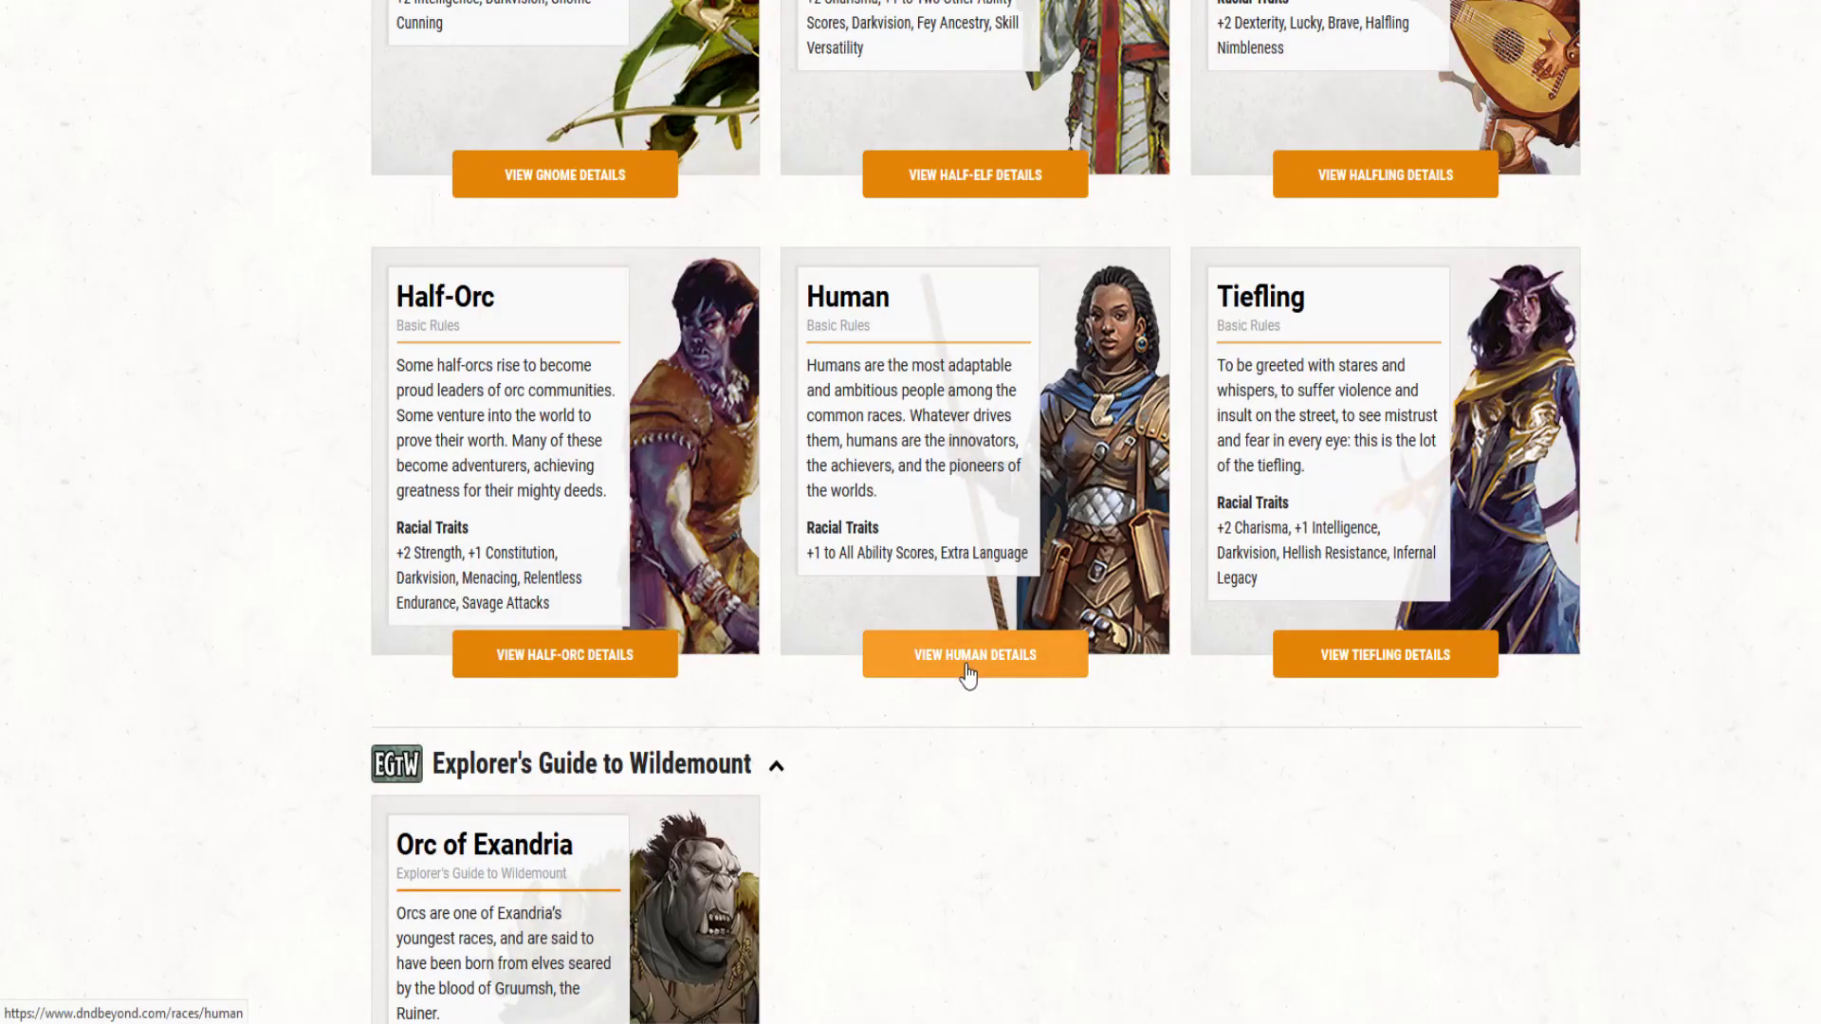
click(968, 656)
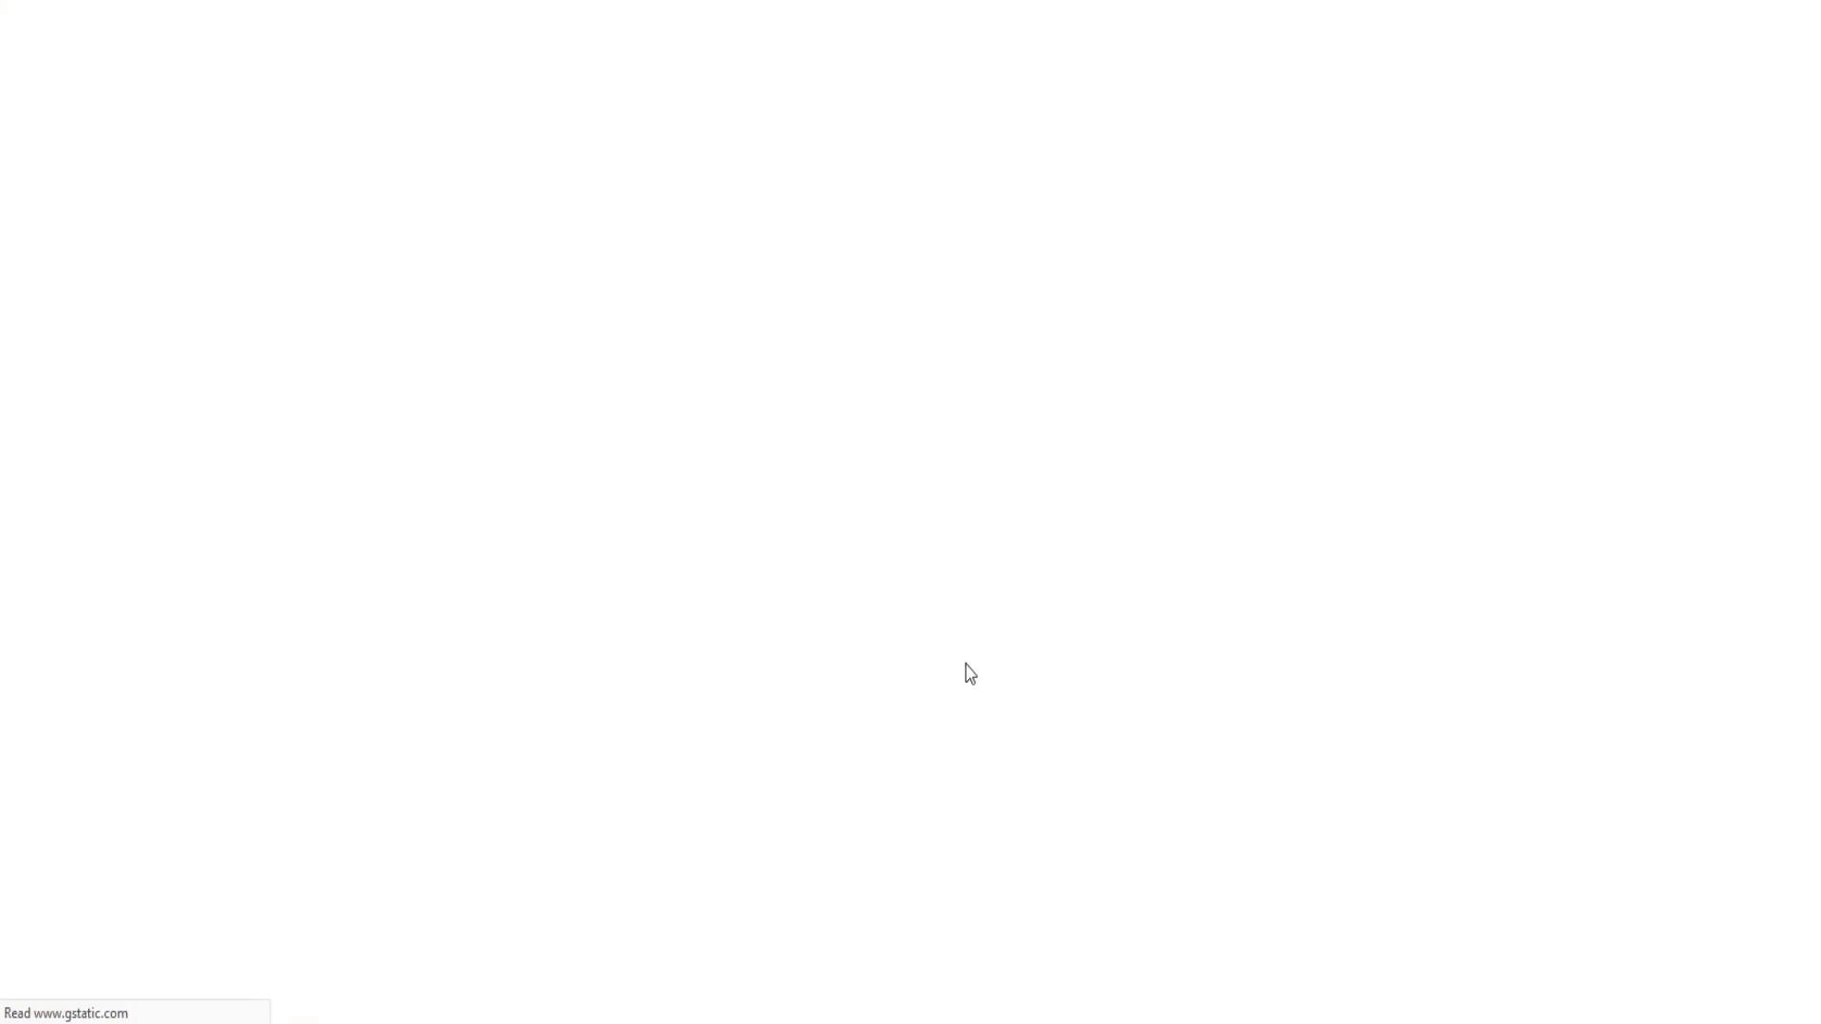
scroll(999, 610, down, 16)
scroll(1005, 607, down, 17)
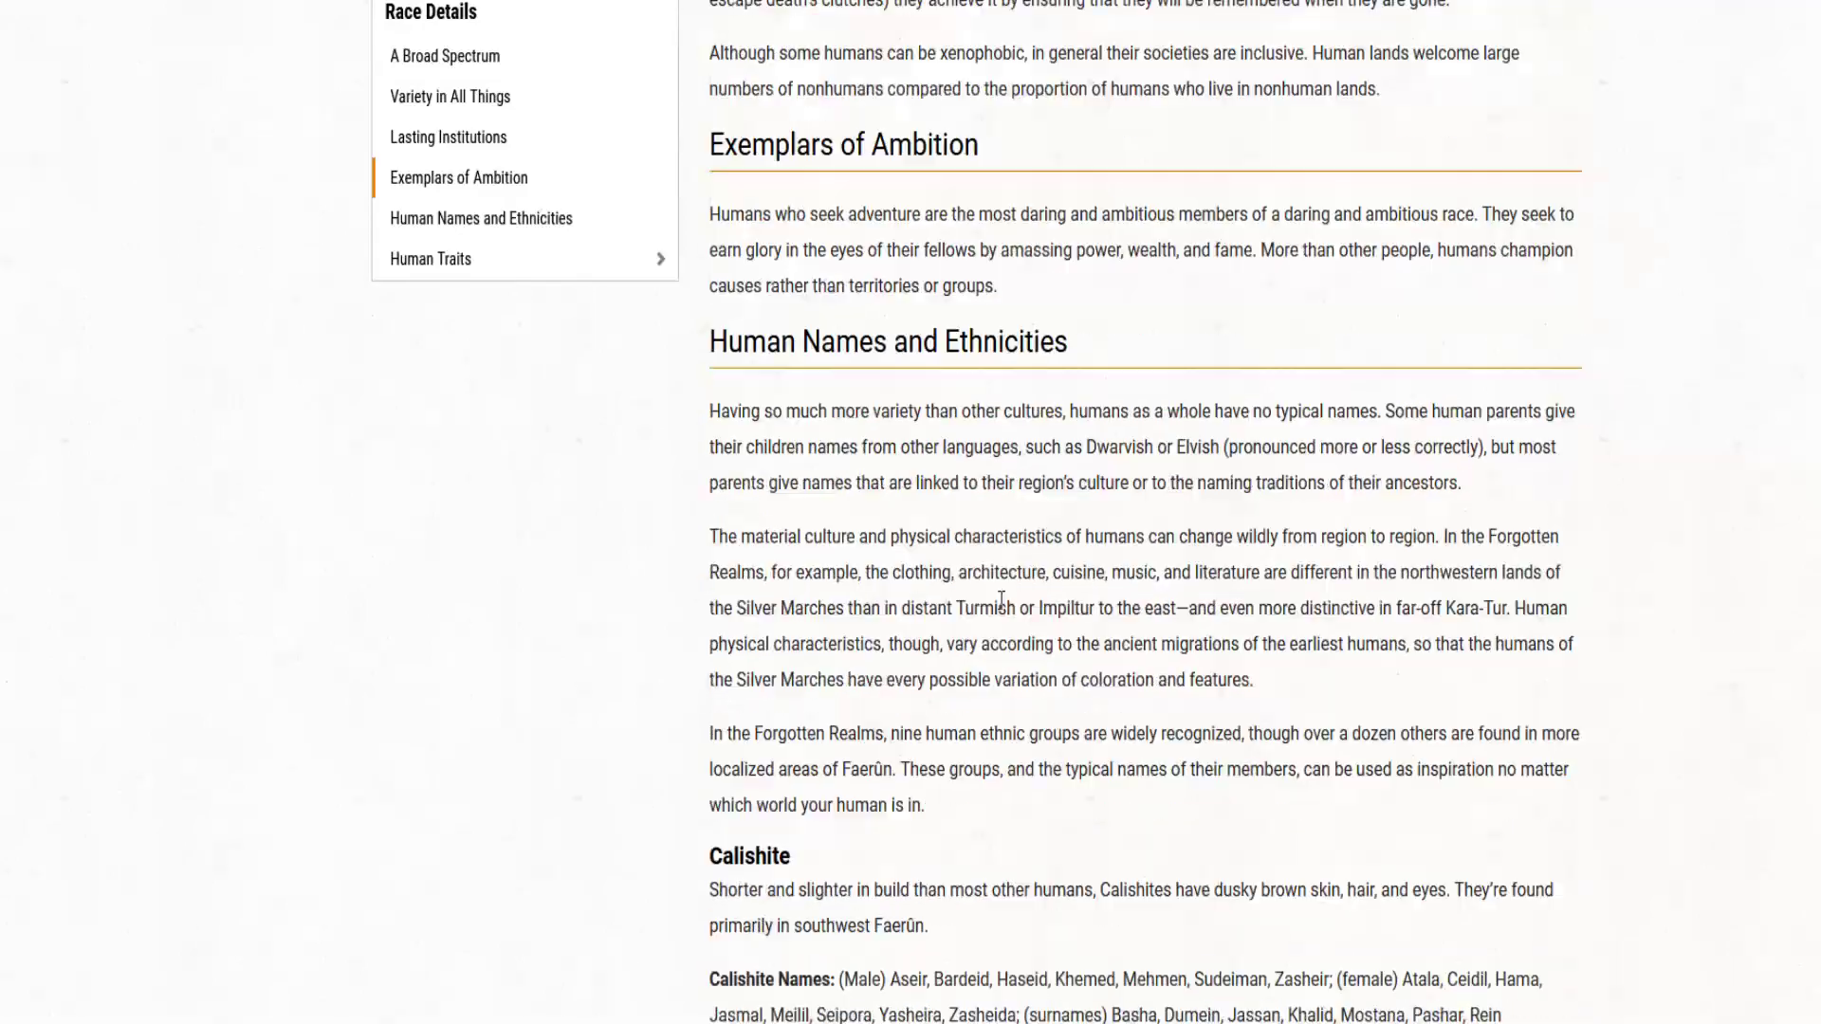
scroll(1000, 599, down, 20)
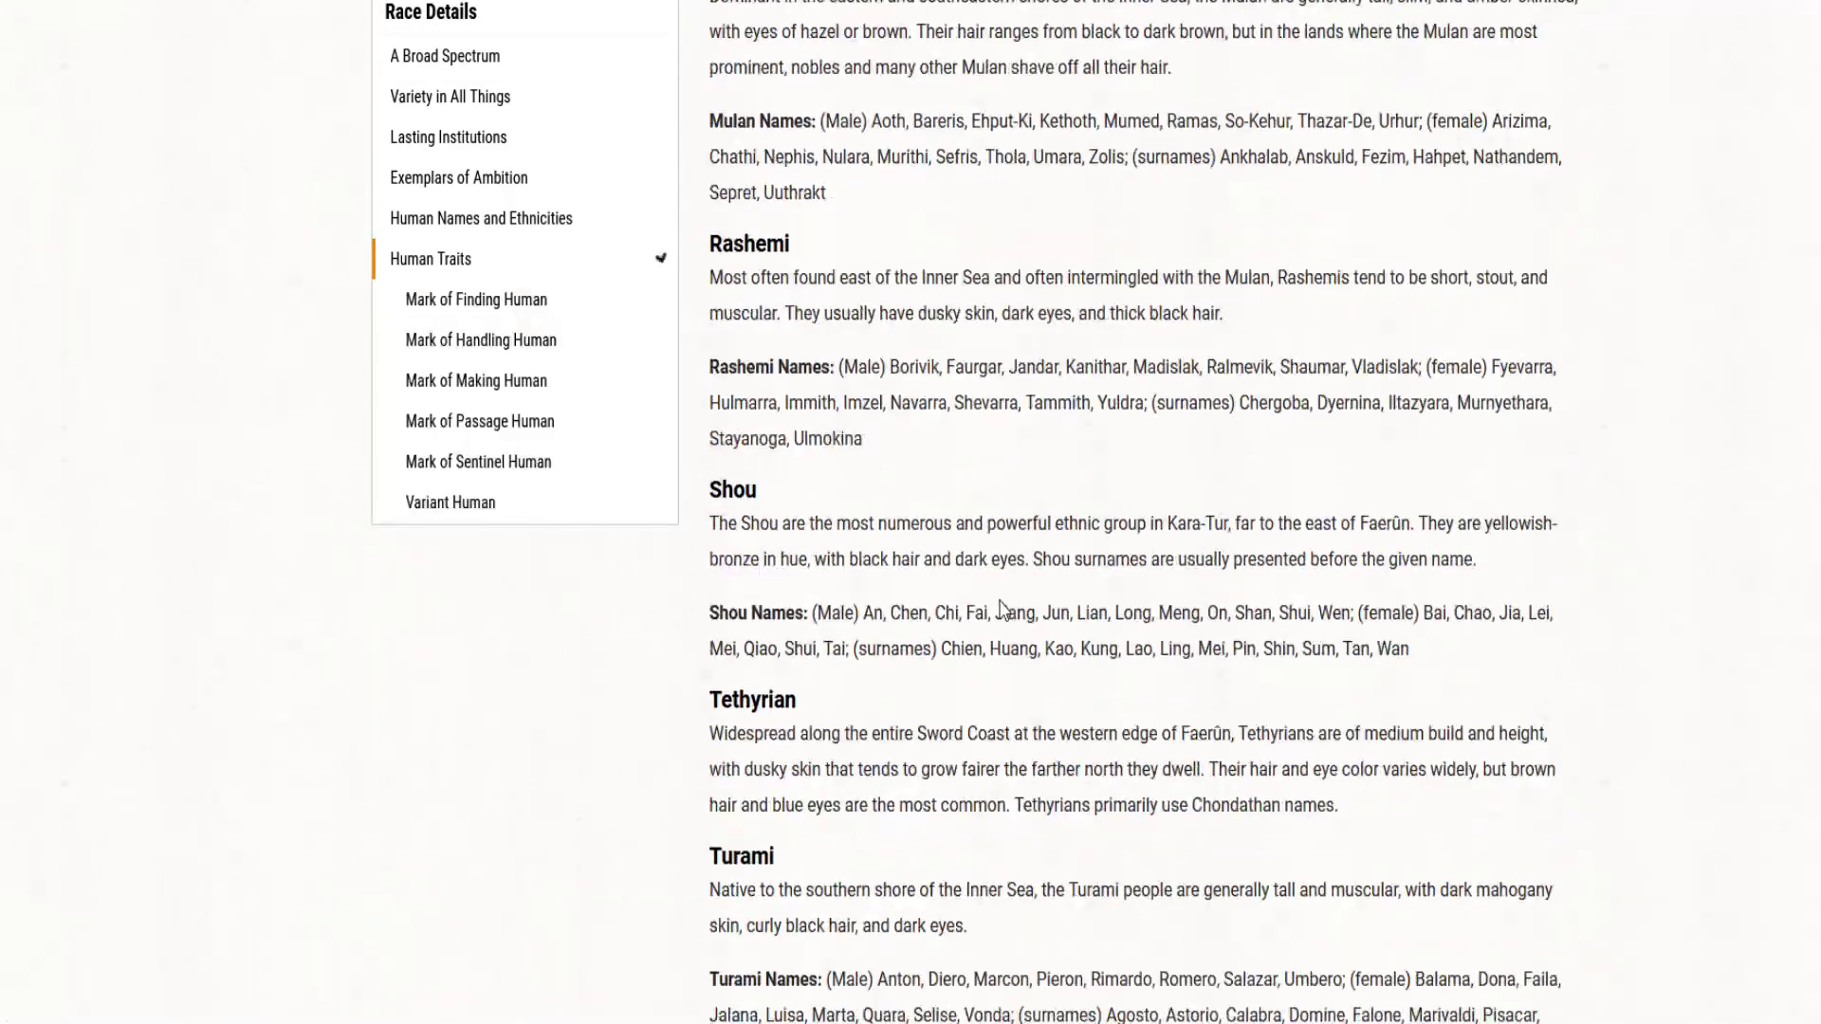
scroll(989, 601, up, 8)
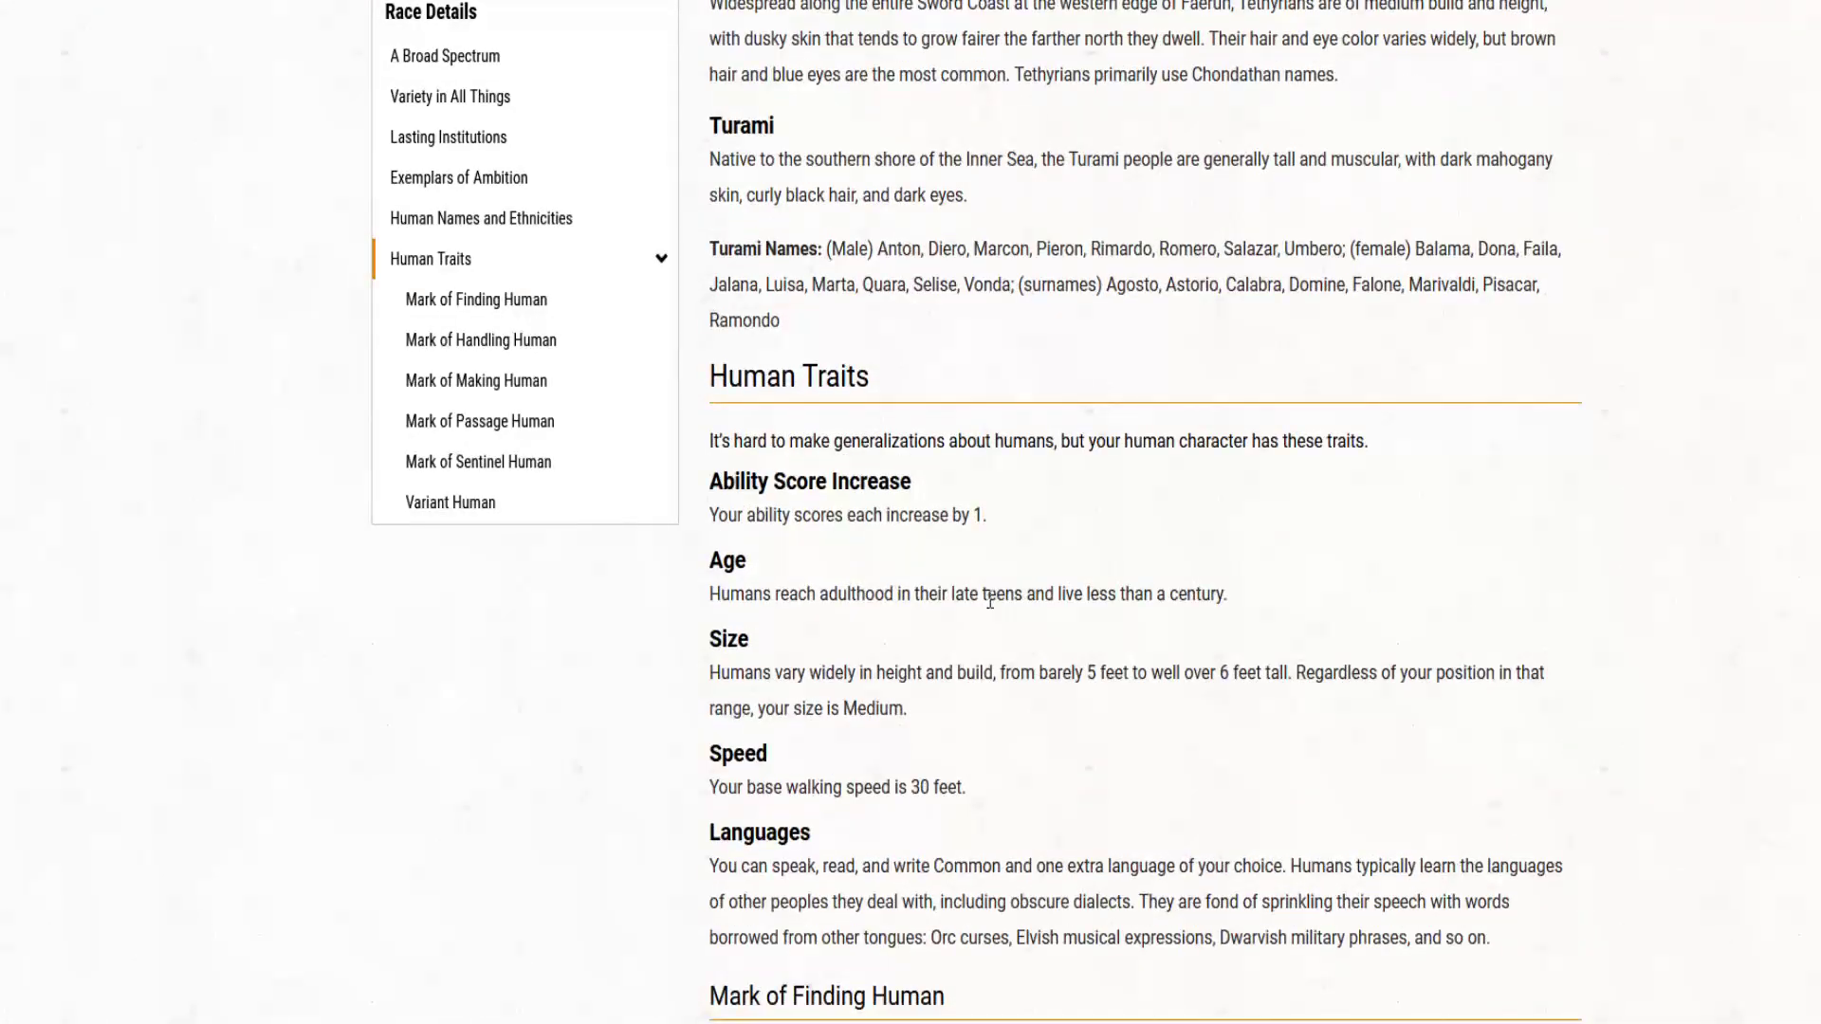
scroll(989, 600, down, 20)
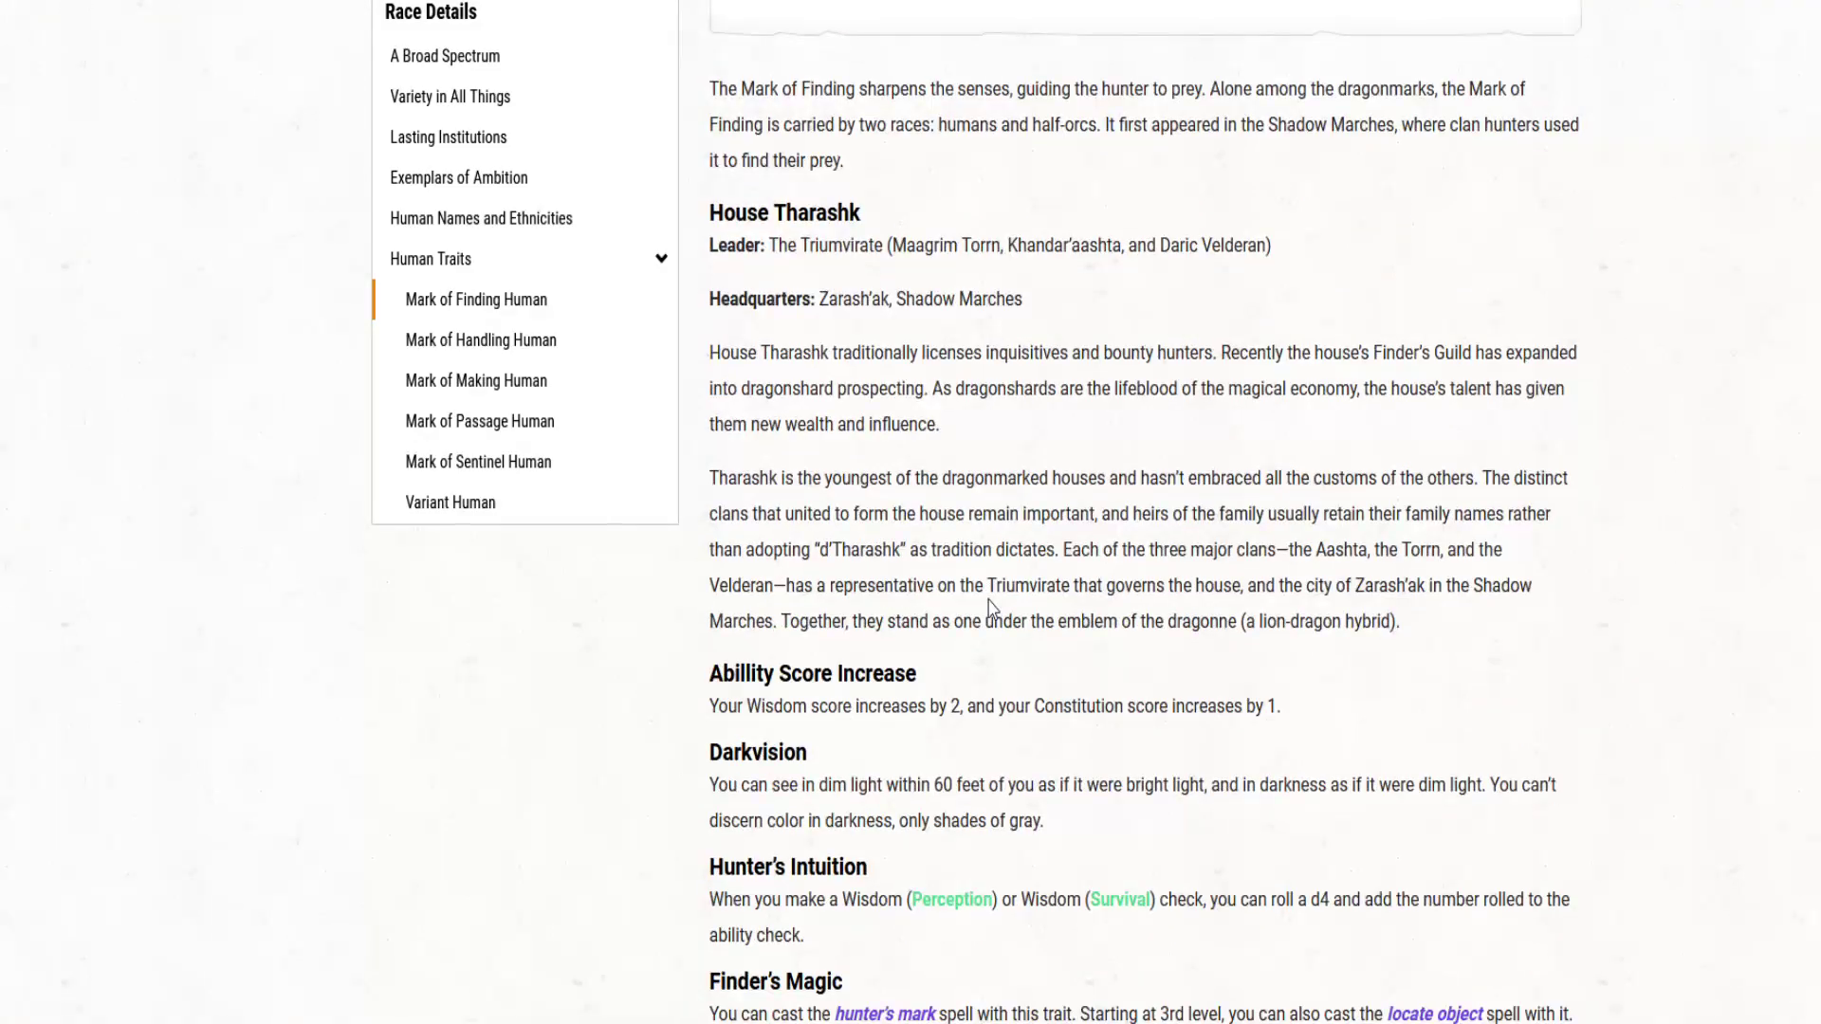
scroll(991, 607, down, 7)
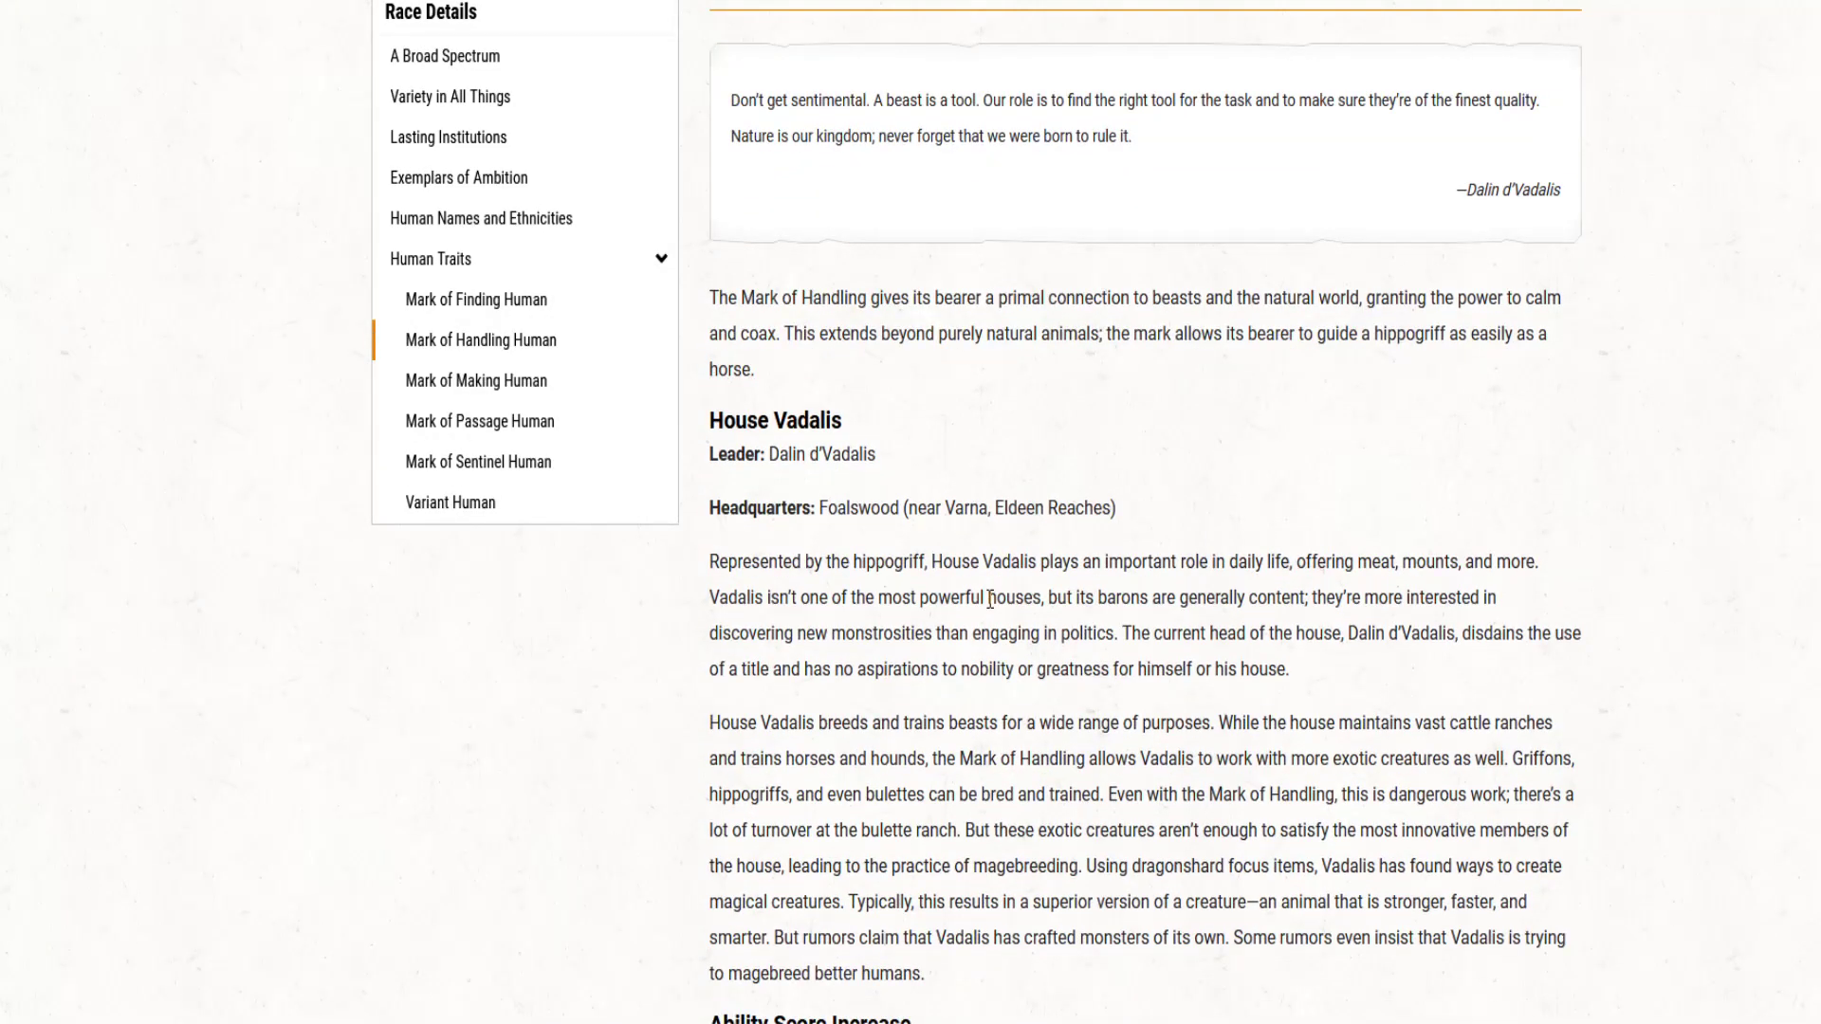
key(Home)
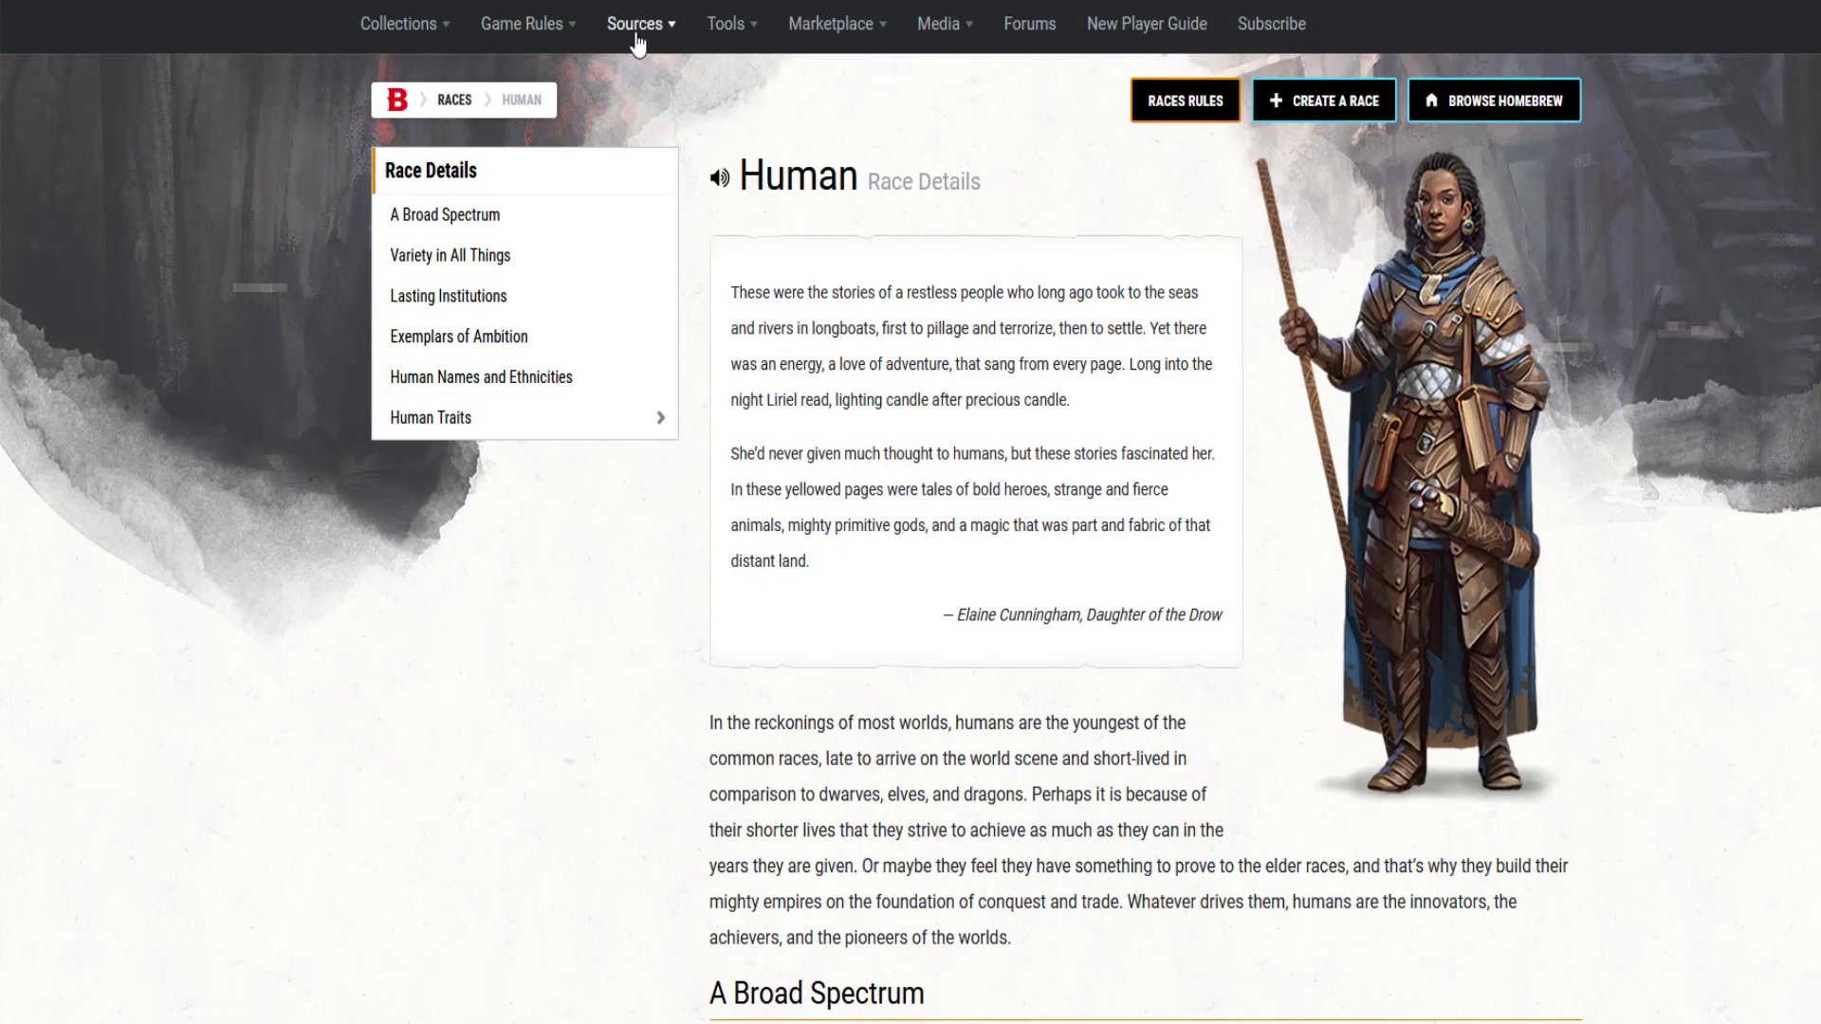
Step: Open the Player's Handbook chapter on Personality and Background and view its Random Height and Weight table
mouse_move(638, 33)
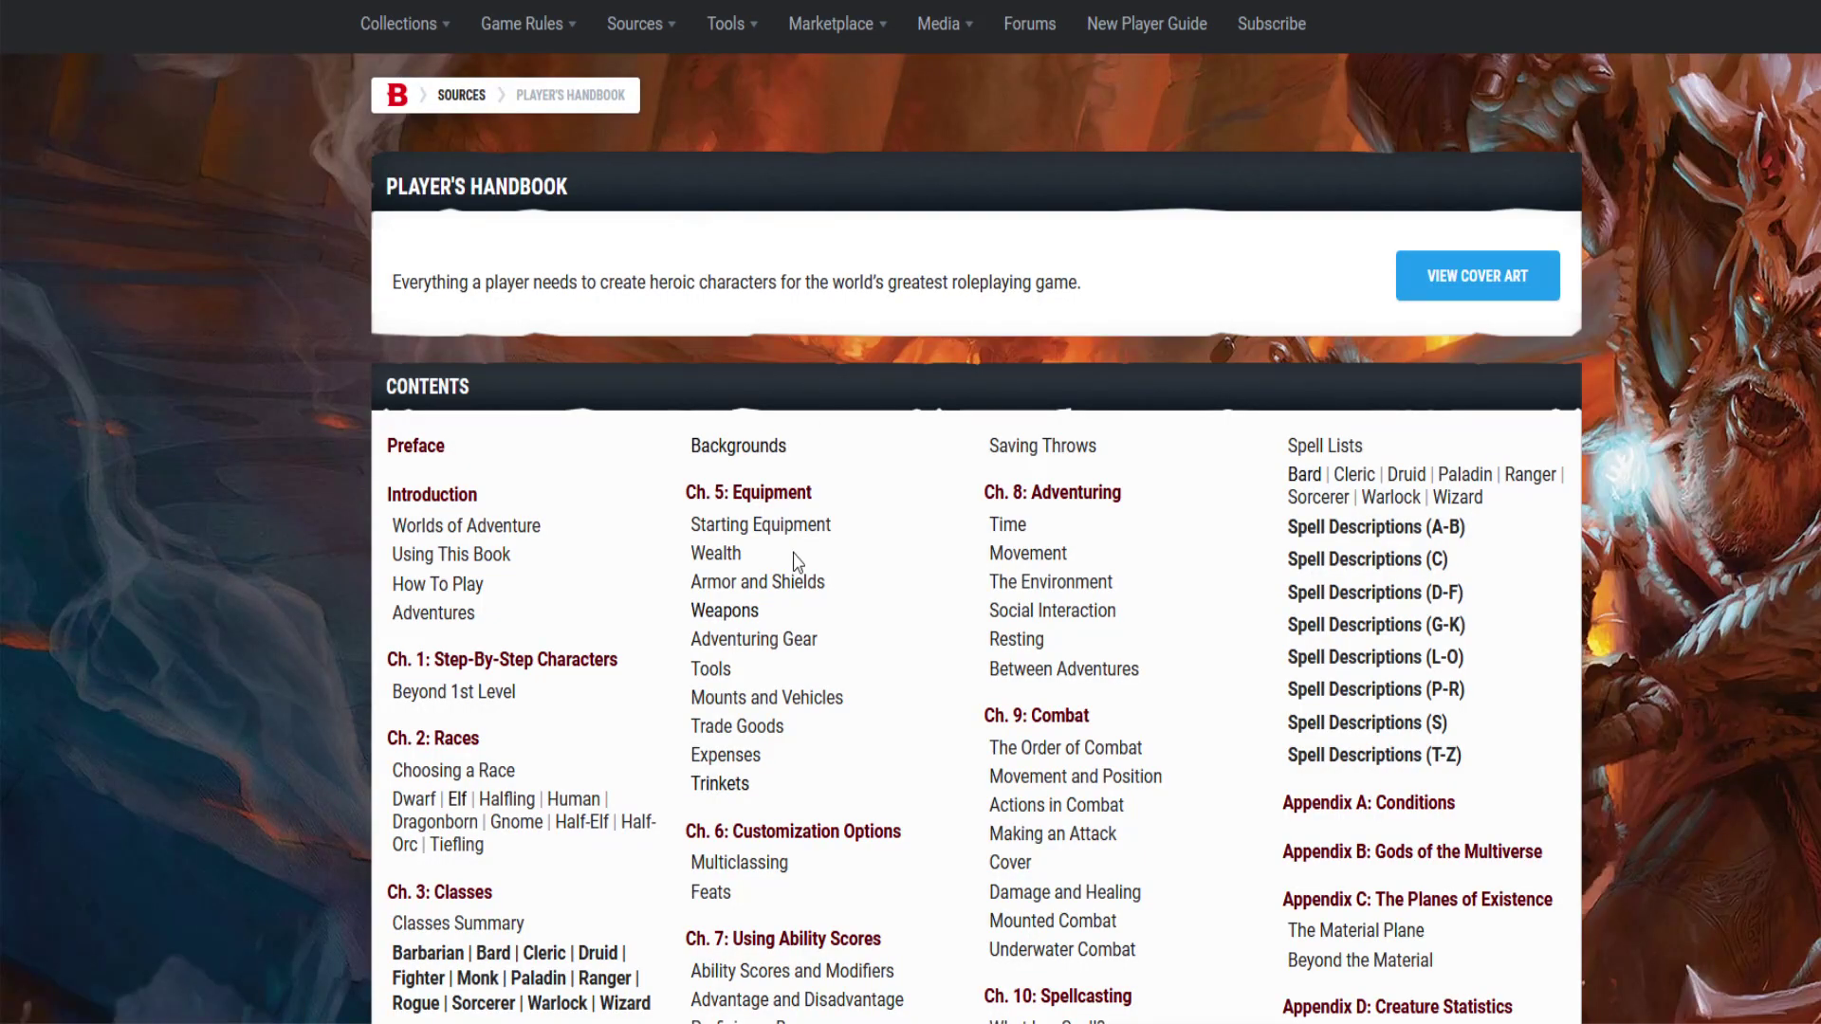
scroll(804, 607, down, 1)
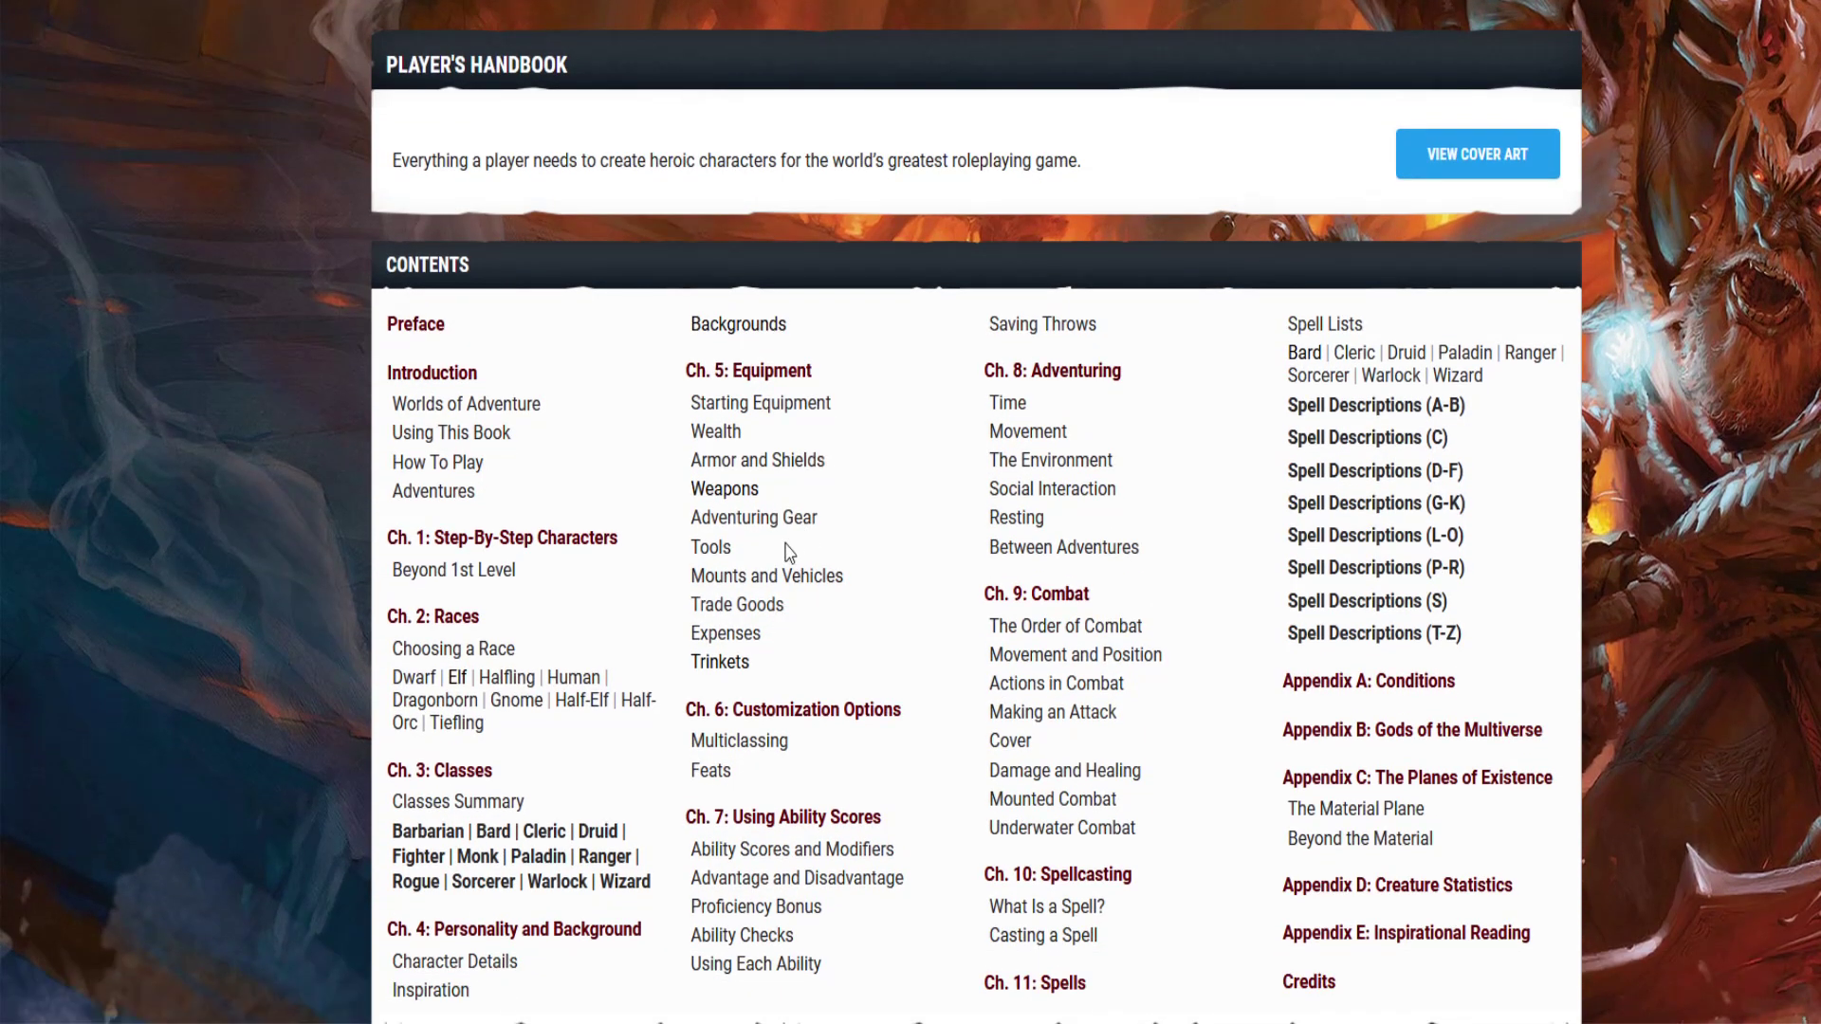
scroll(804, 550, down, 1)
click(454, 854)
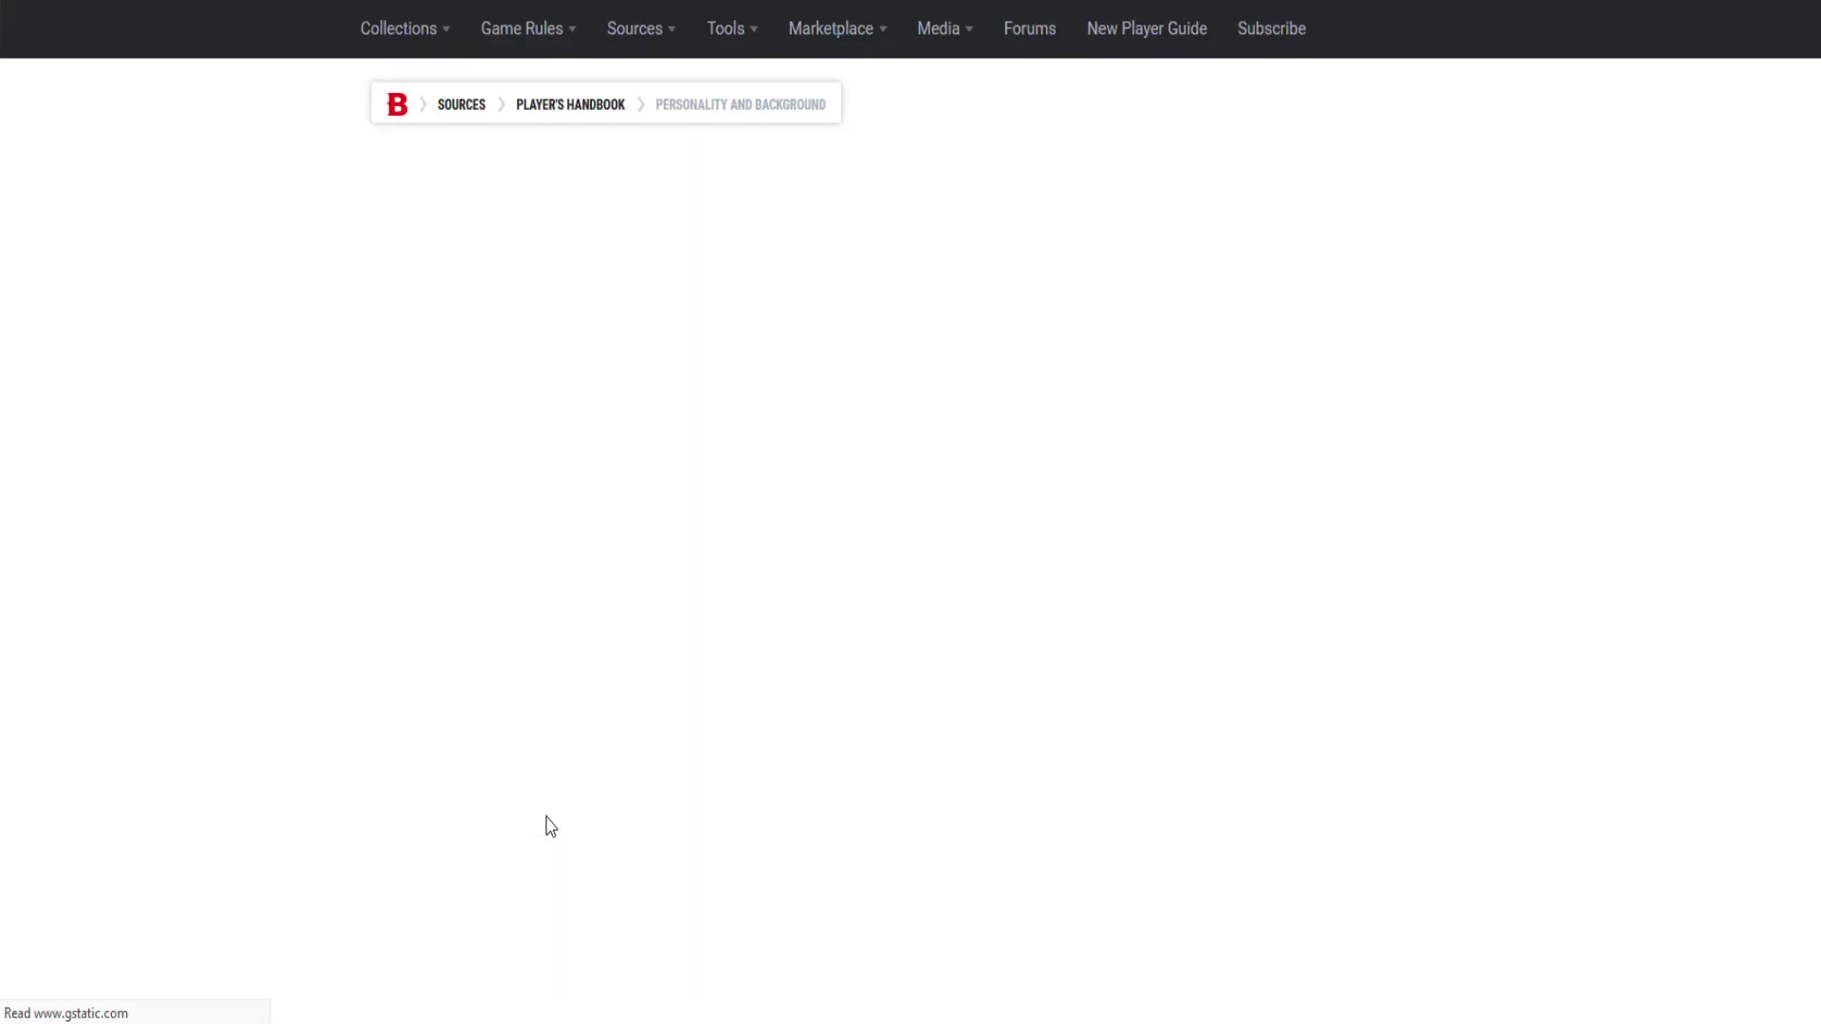
scroll(872, 638, down, 5)
scroll(886, 627, down, 4)
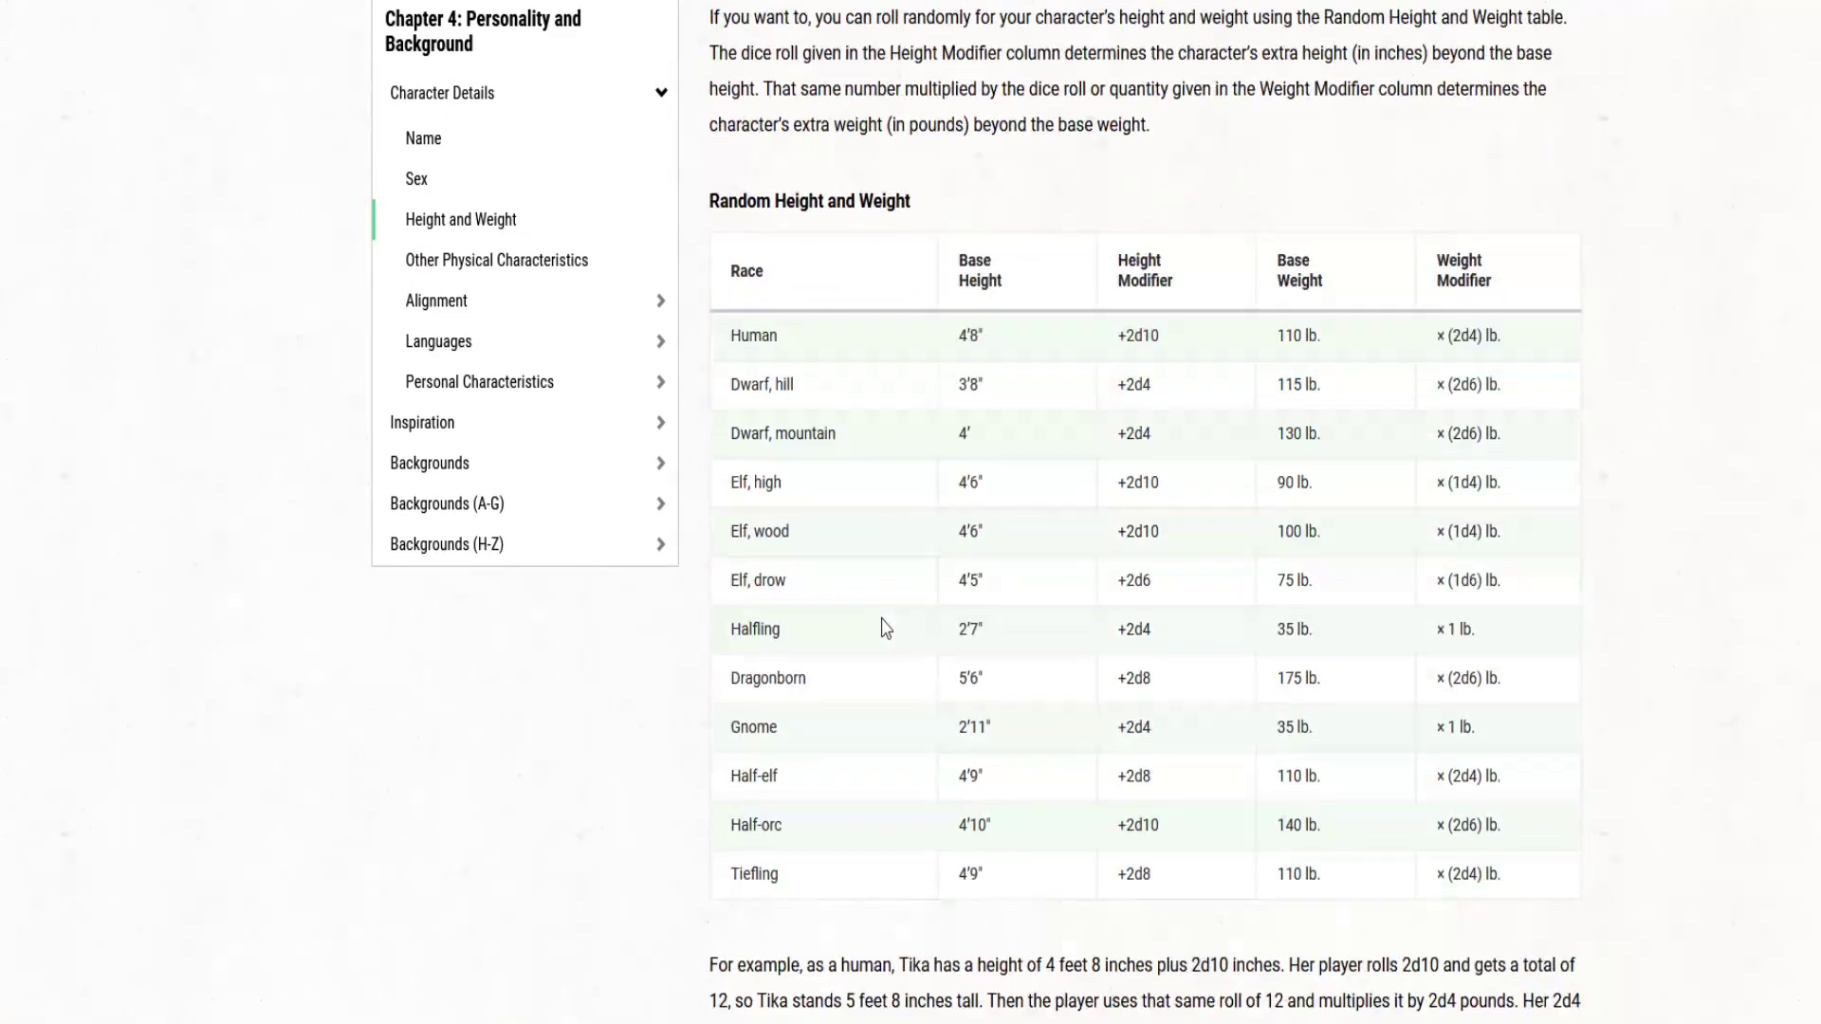
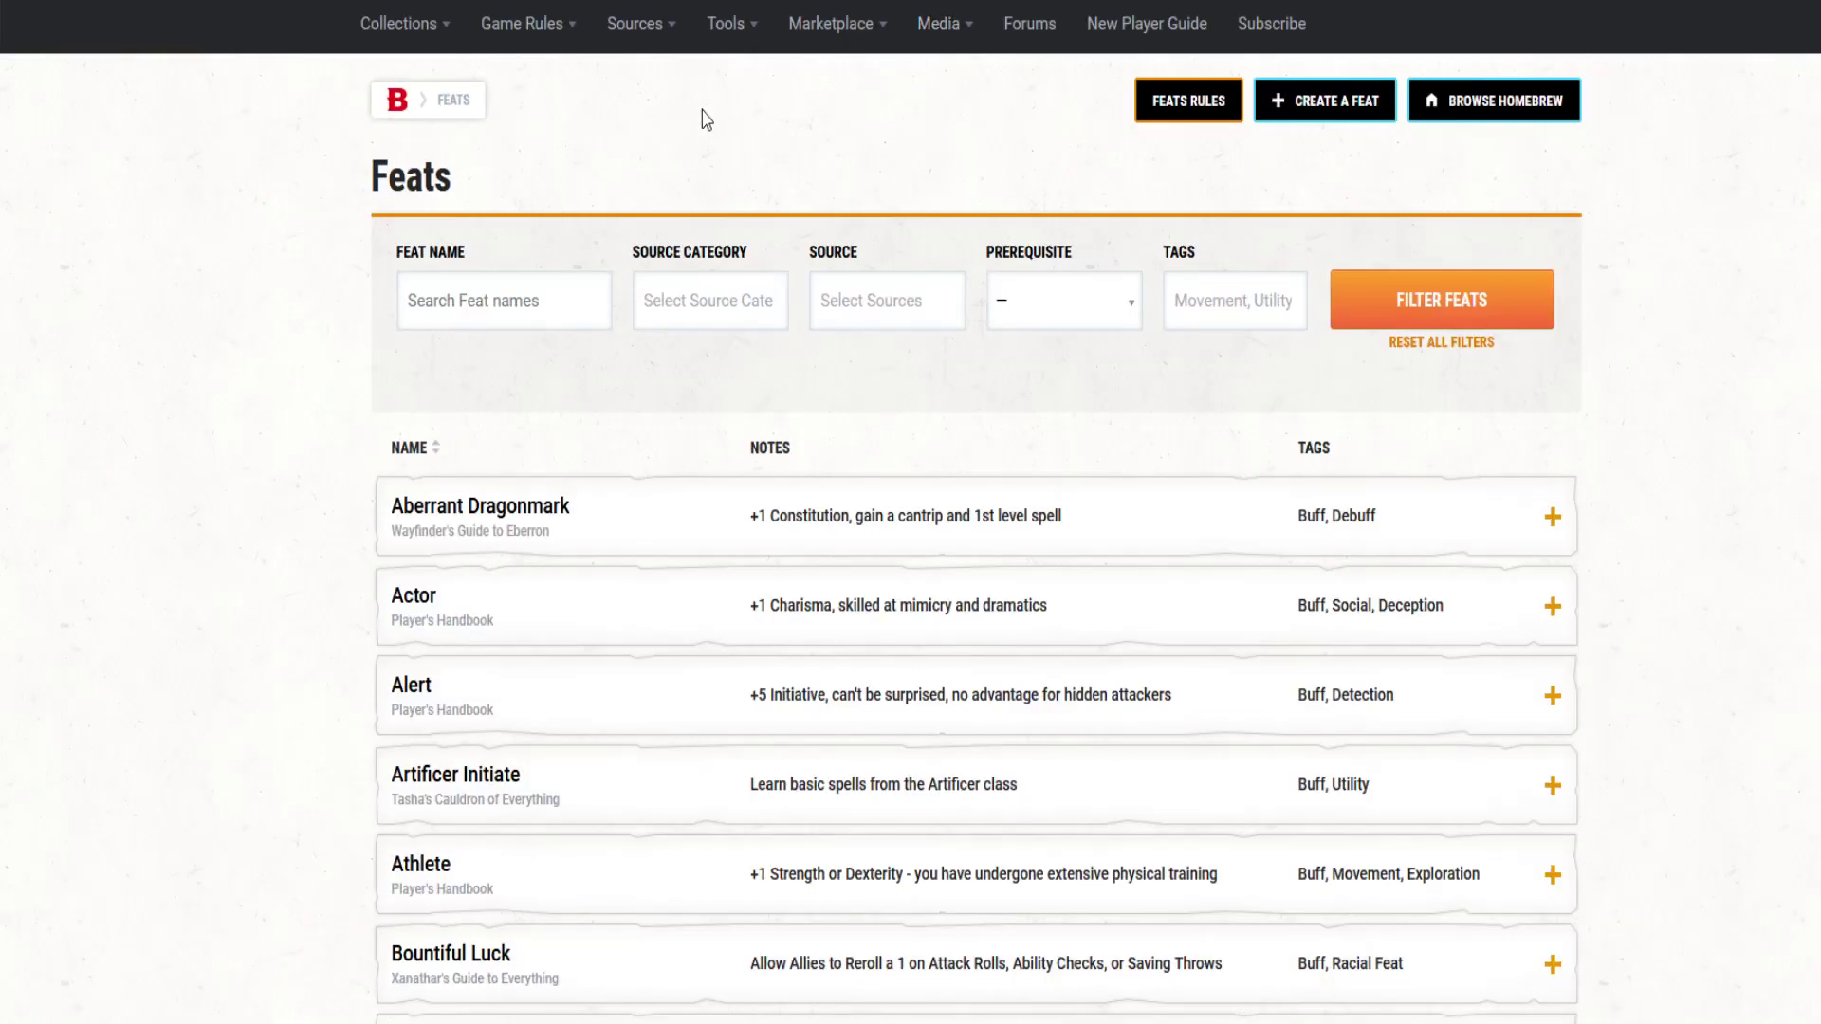
Step: Open the Tabaxi entry under Character Races in Volo's Guide to Monsters
mouse_move(538, 27)
mouse_move(637, 26)
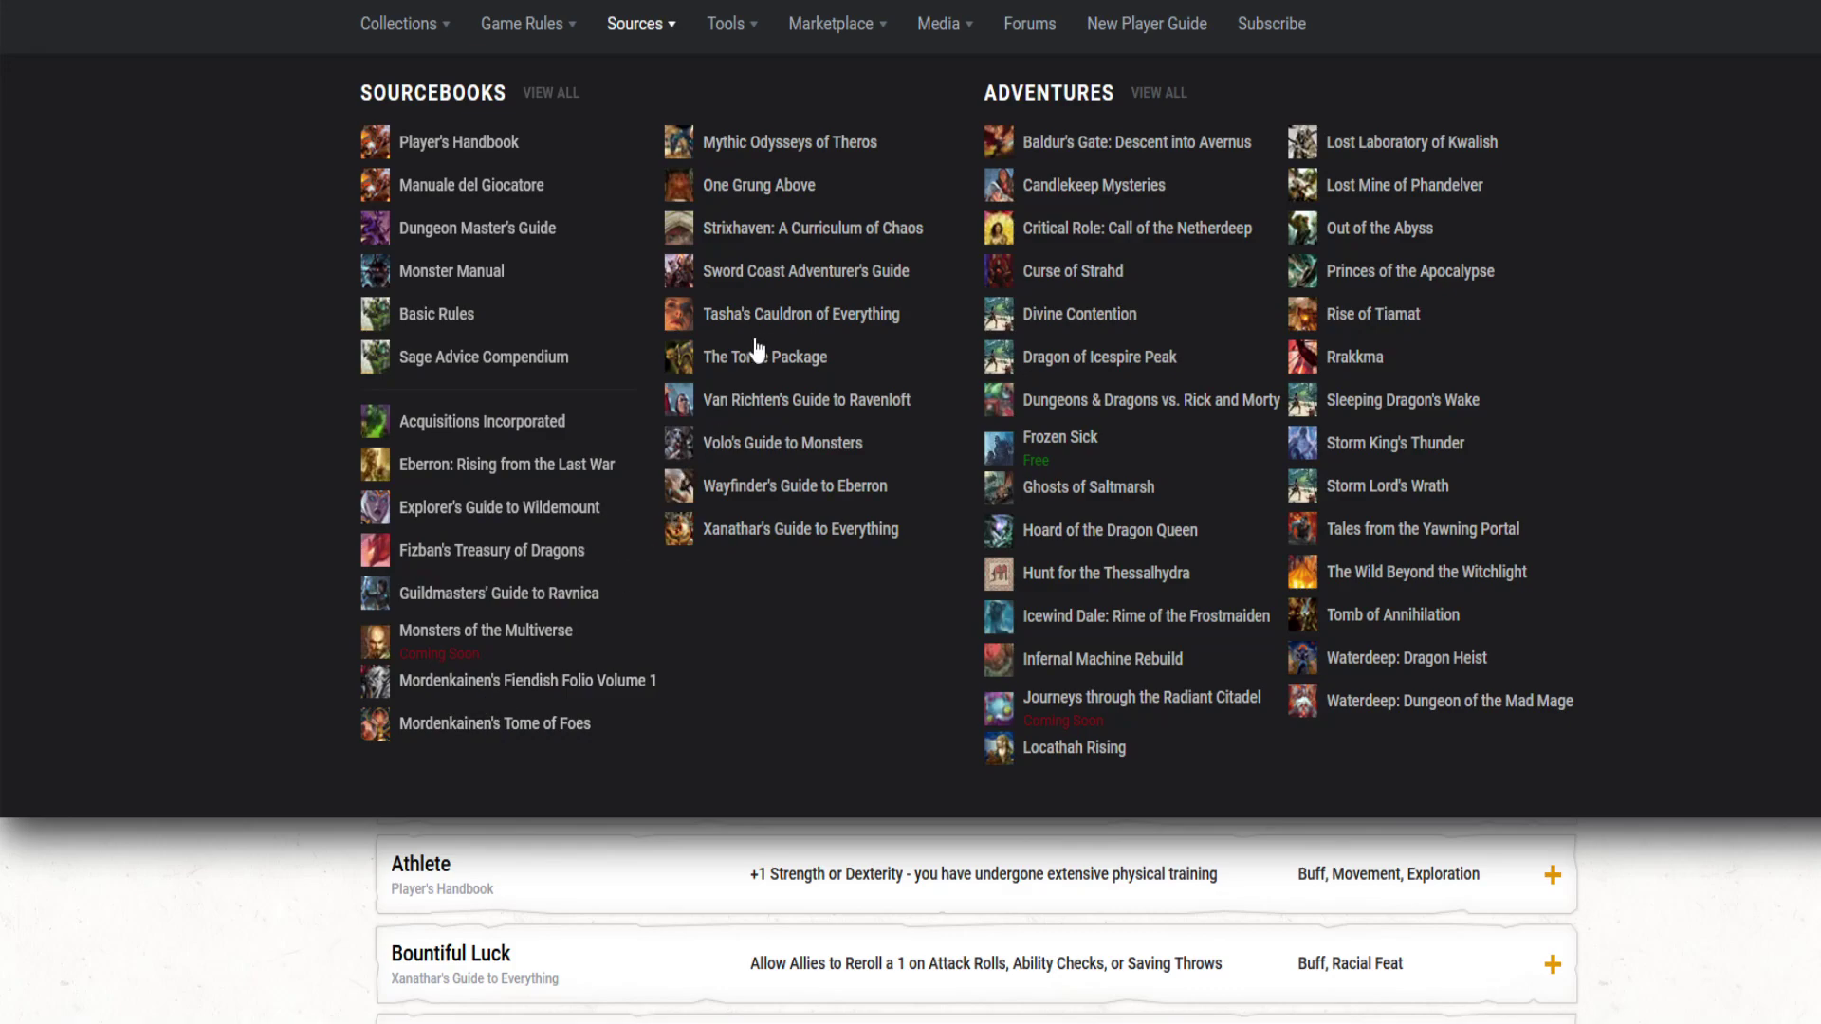
click(753, 443)
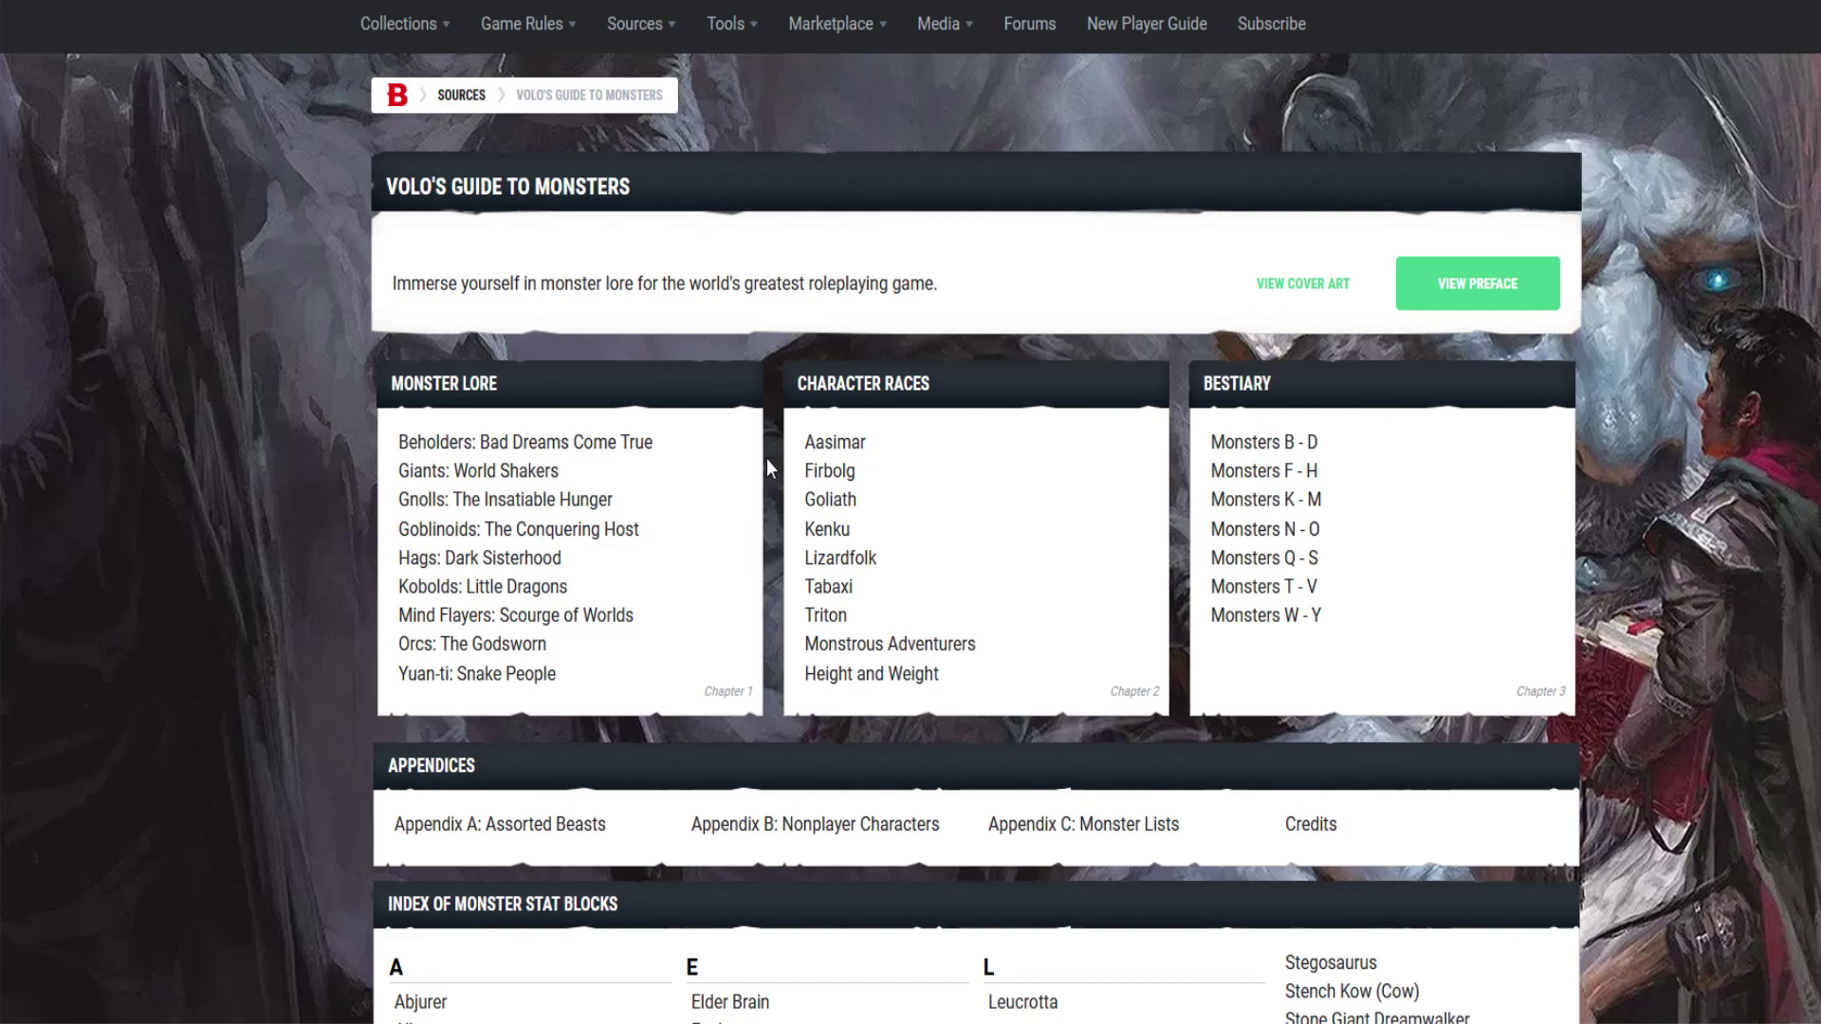
click(842, 590)
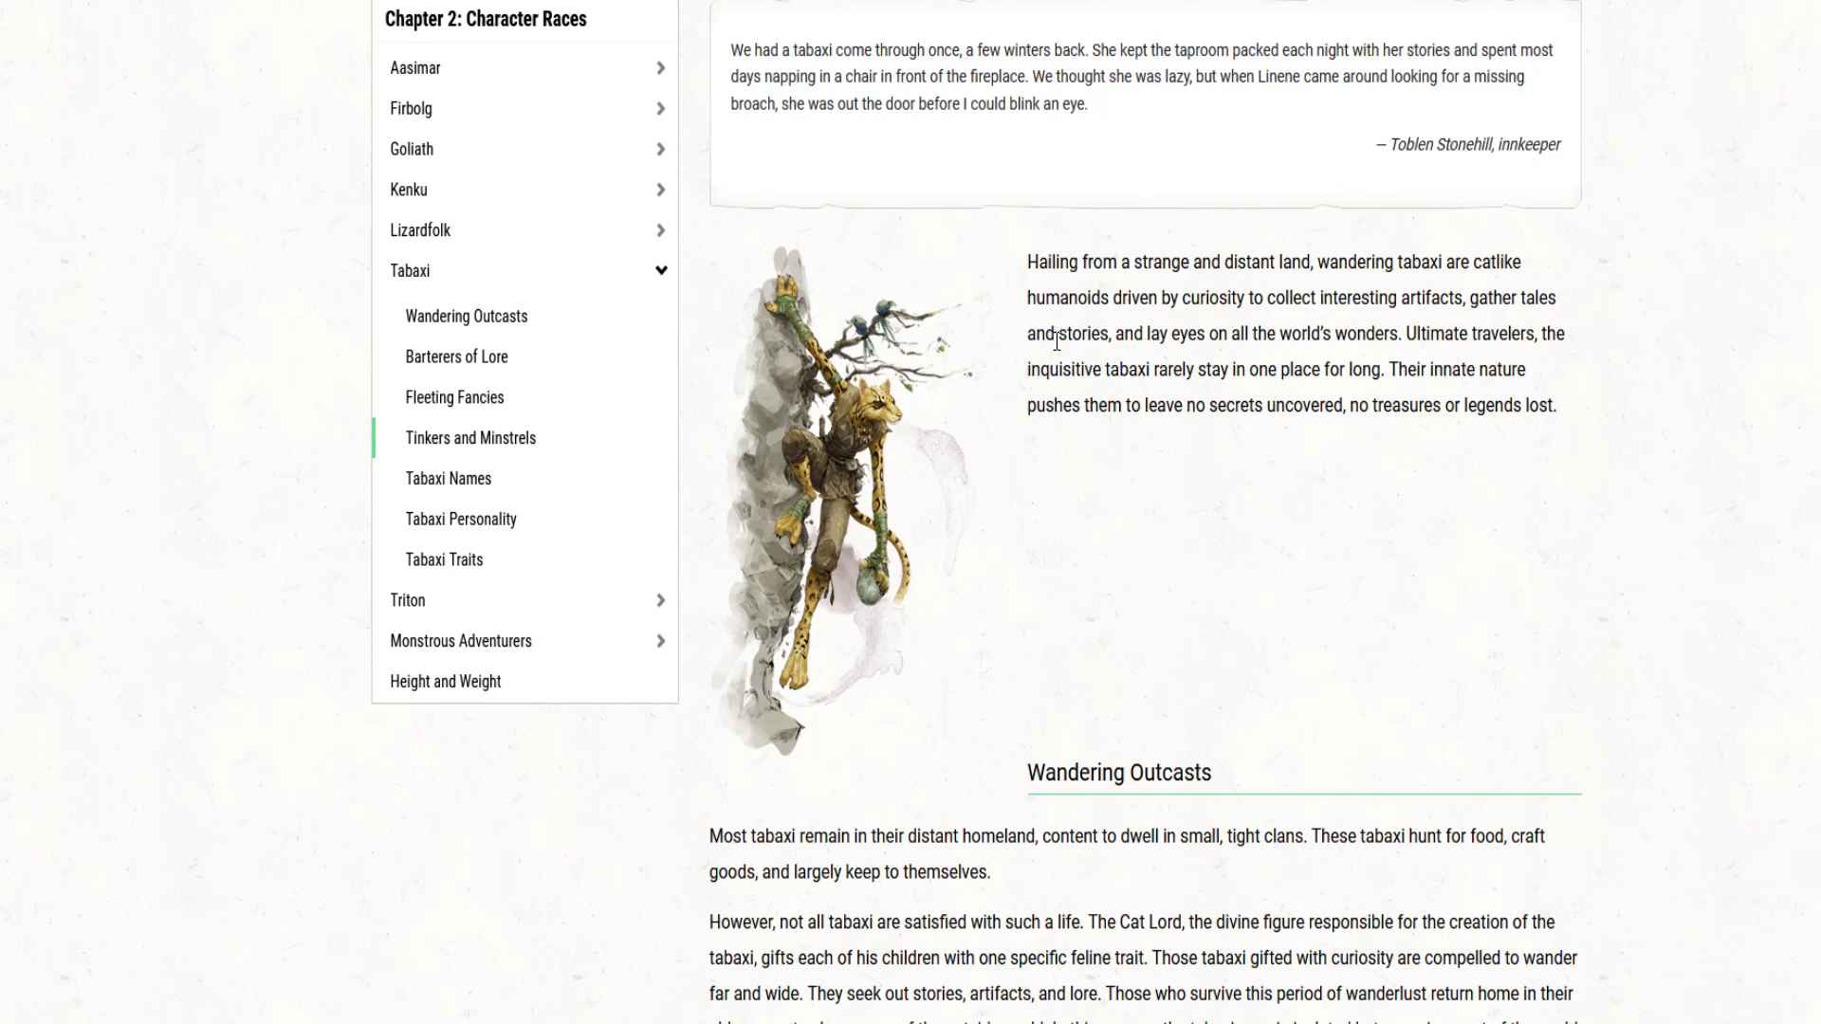
Step: Read through the Tabaxi personality tables and racial traits for height guidance, and return to the character's physical characteristics
scroll(1056, 342, down, 8)
scroll(1056, 344, down, 12)
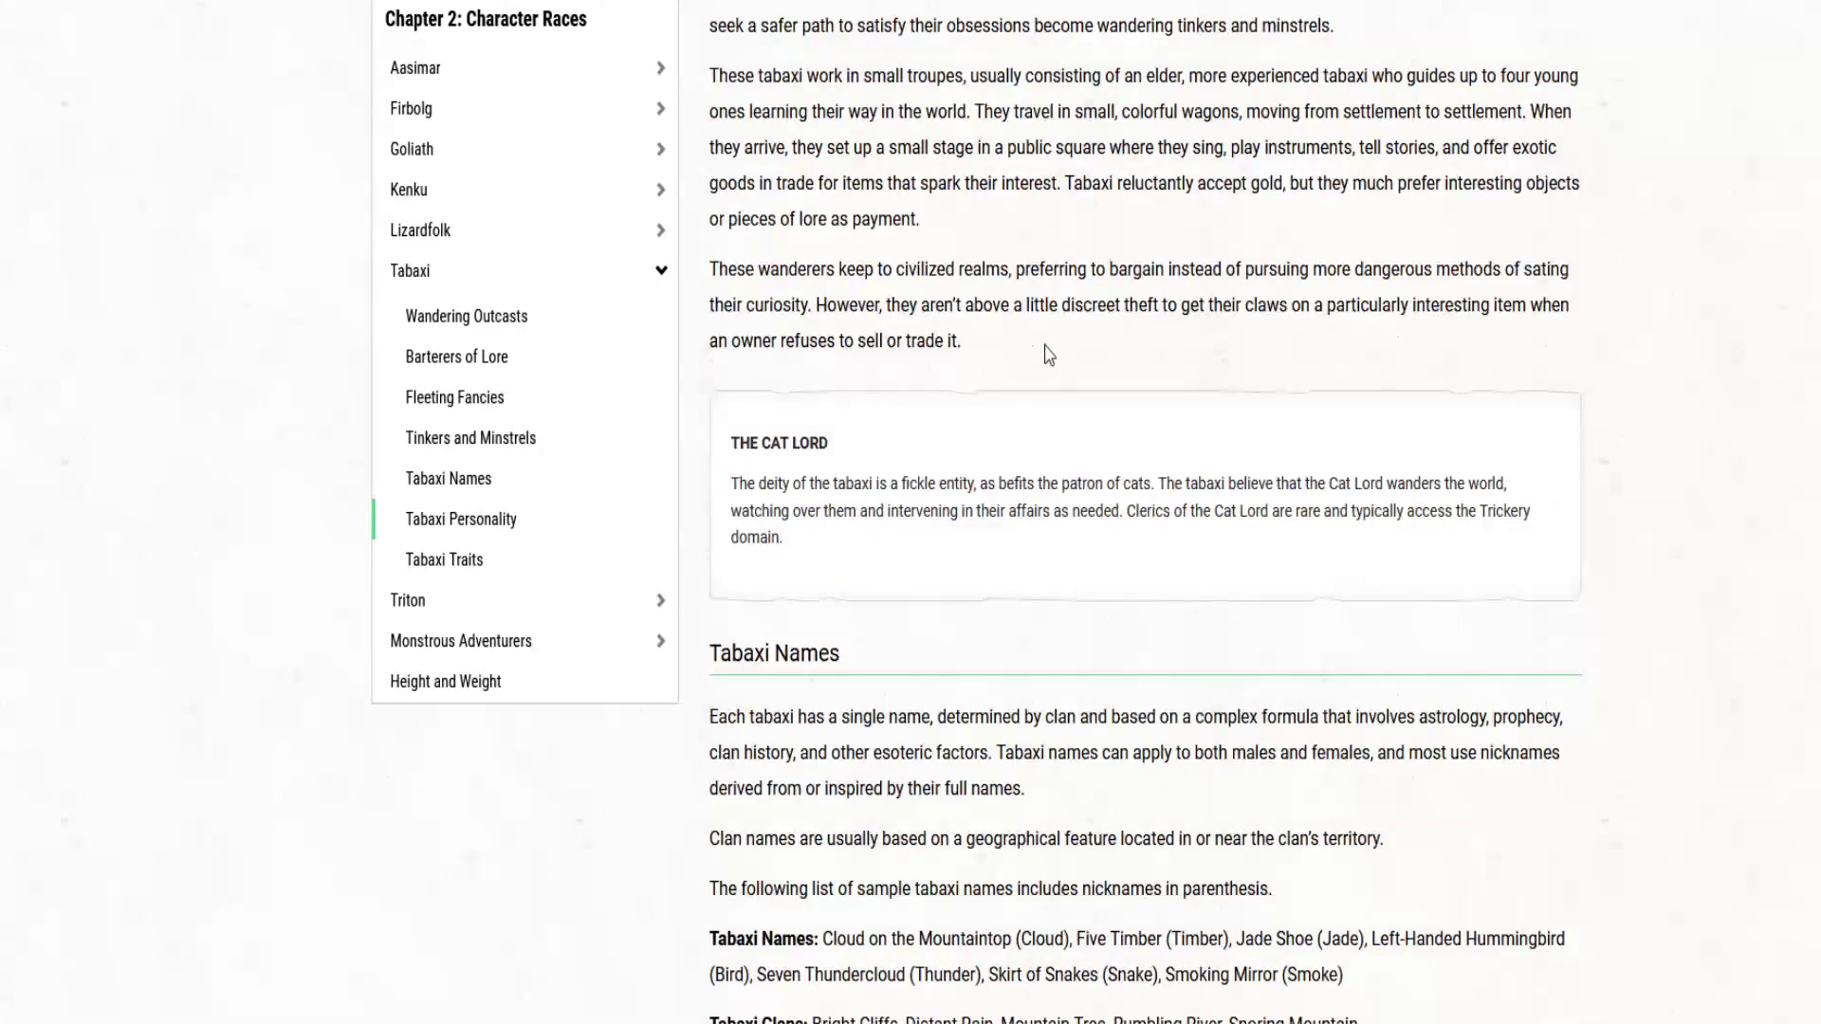
scroll(1048, 354, down, 6)
scroll(1040, 352, down, 9)
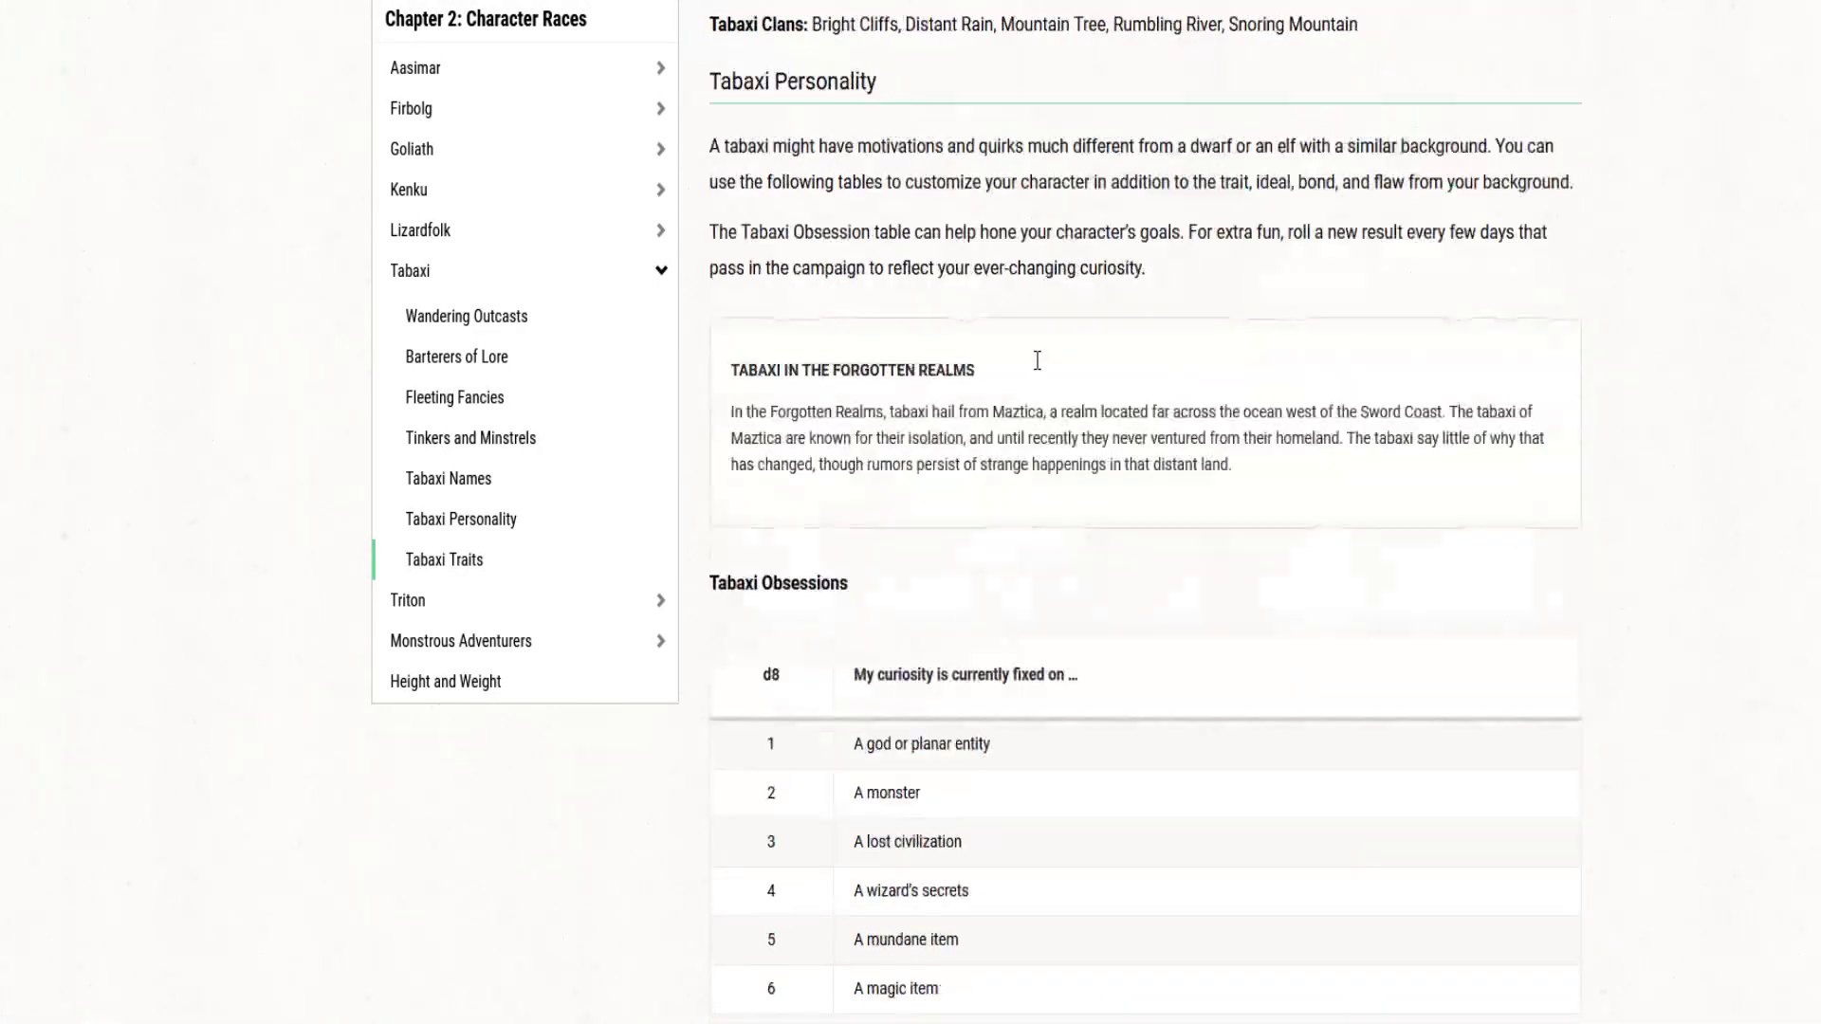
scroll(1040, 372, up, 1)
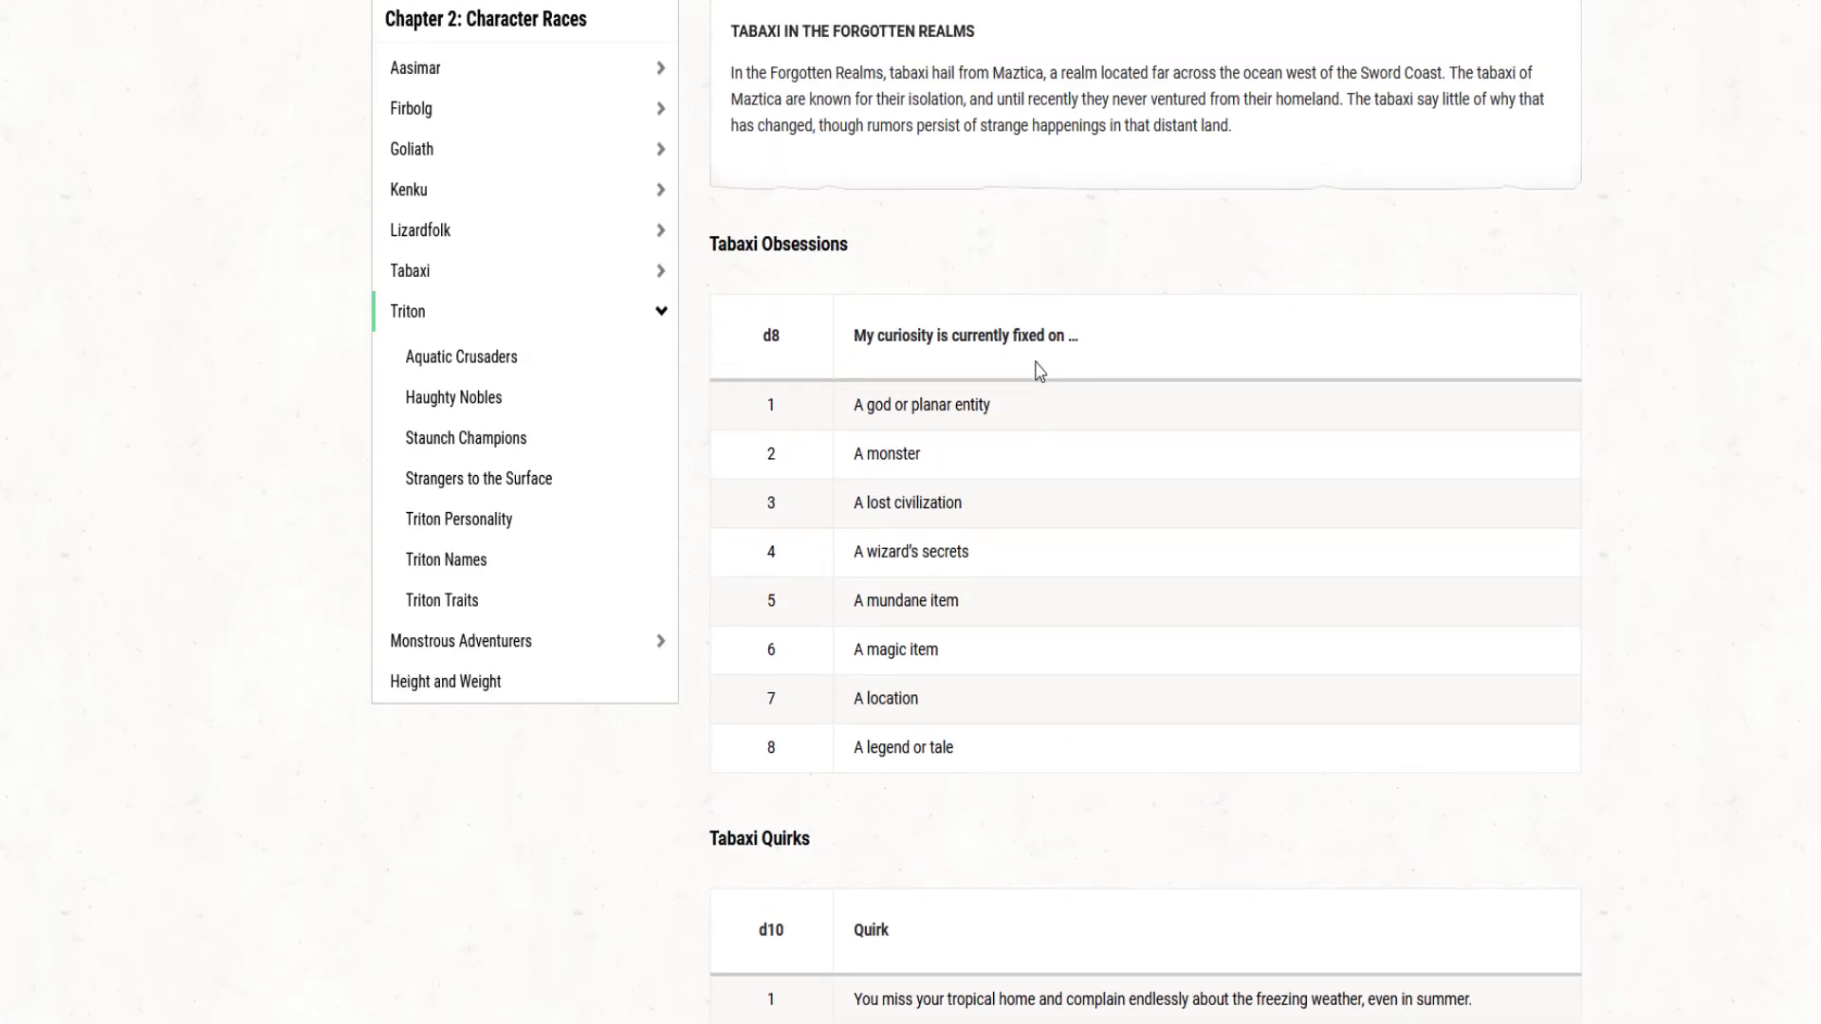
scroll(1109, 358, up, 3)
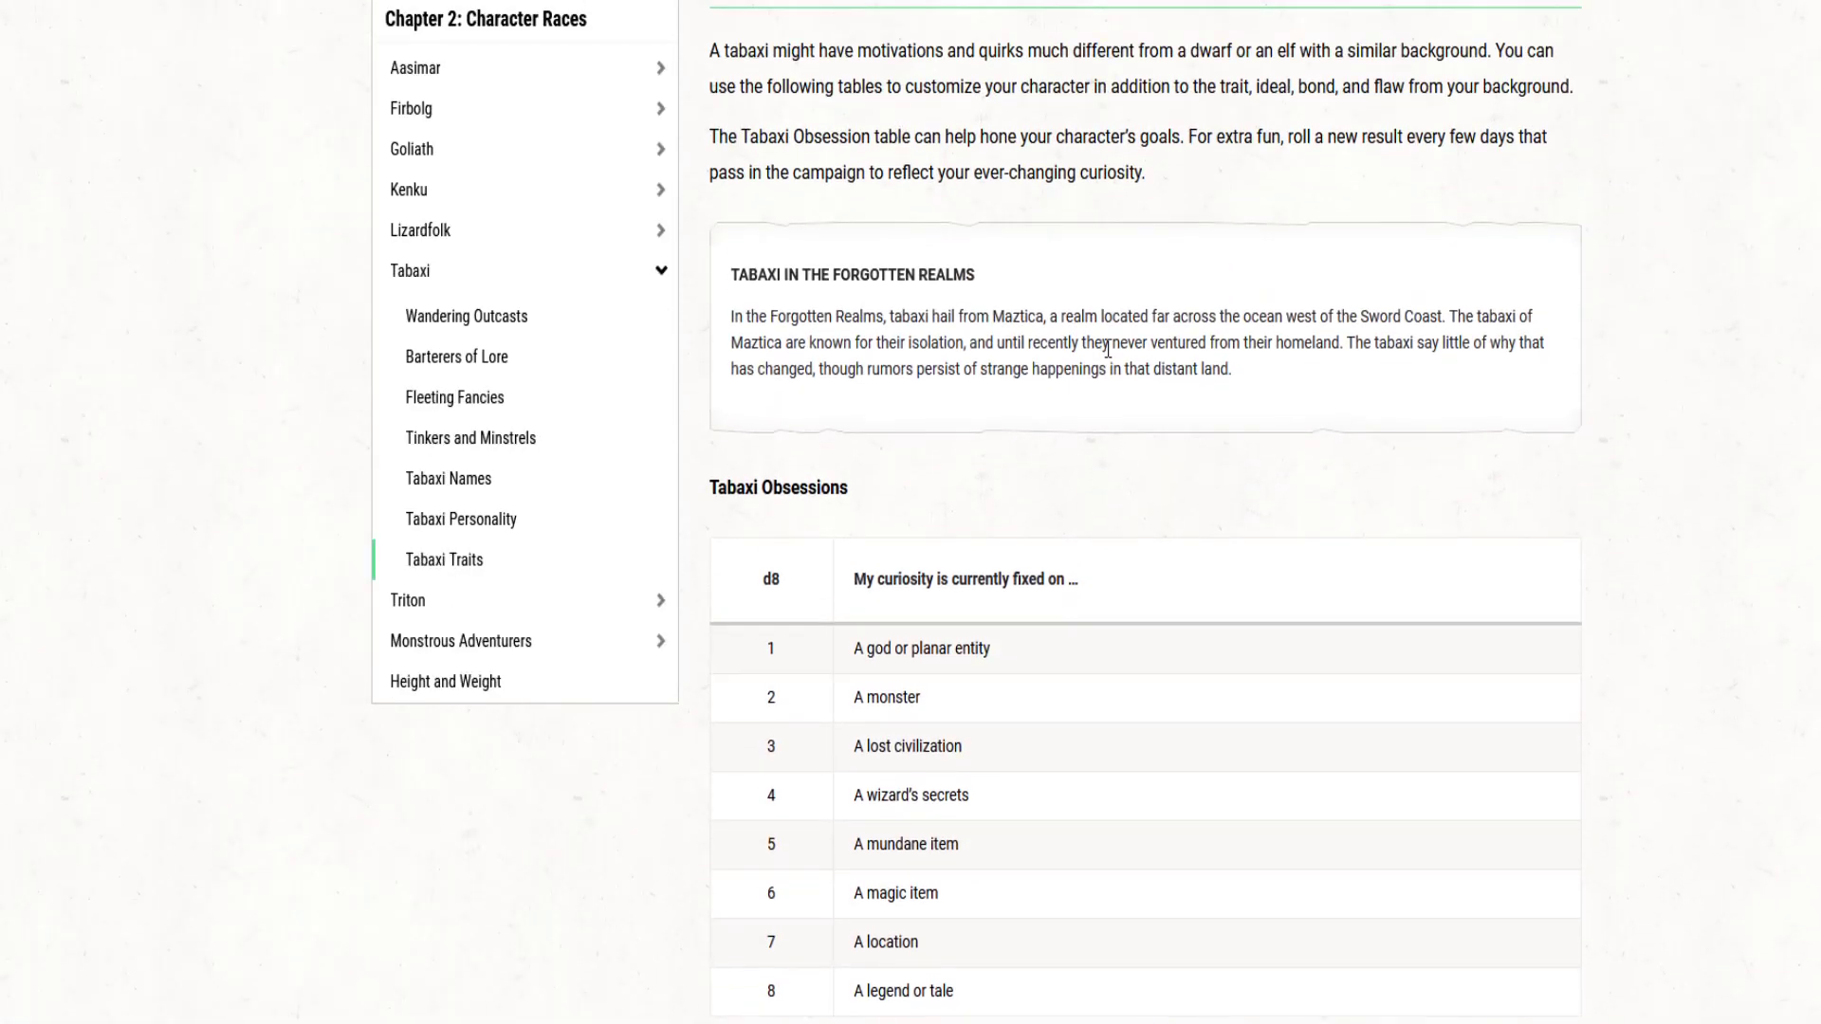
scroll(1100, 356, down, 6)
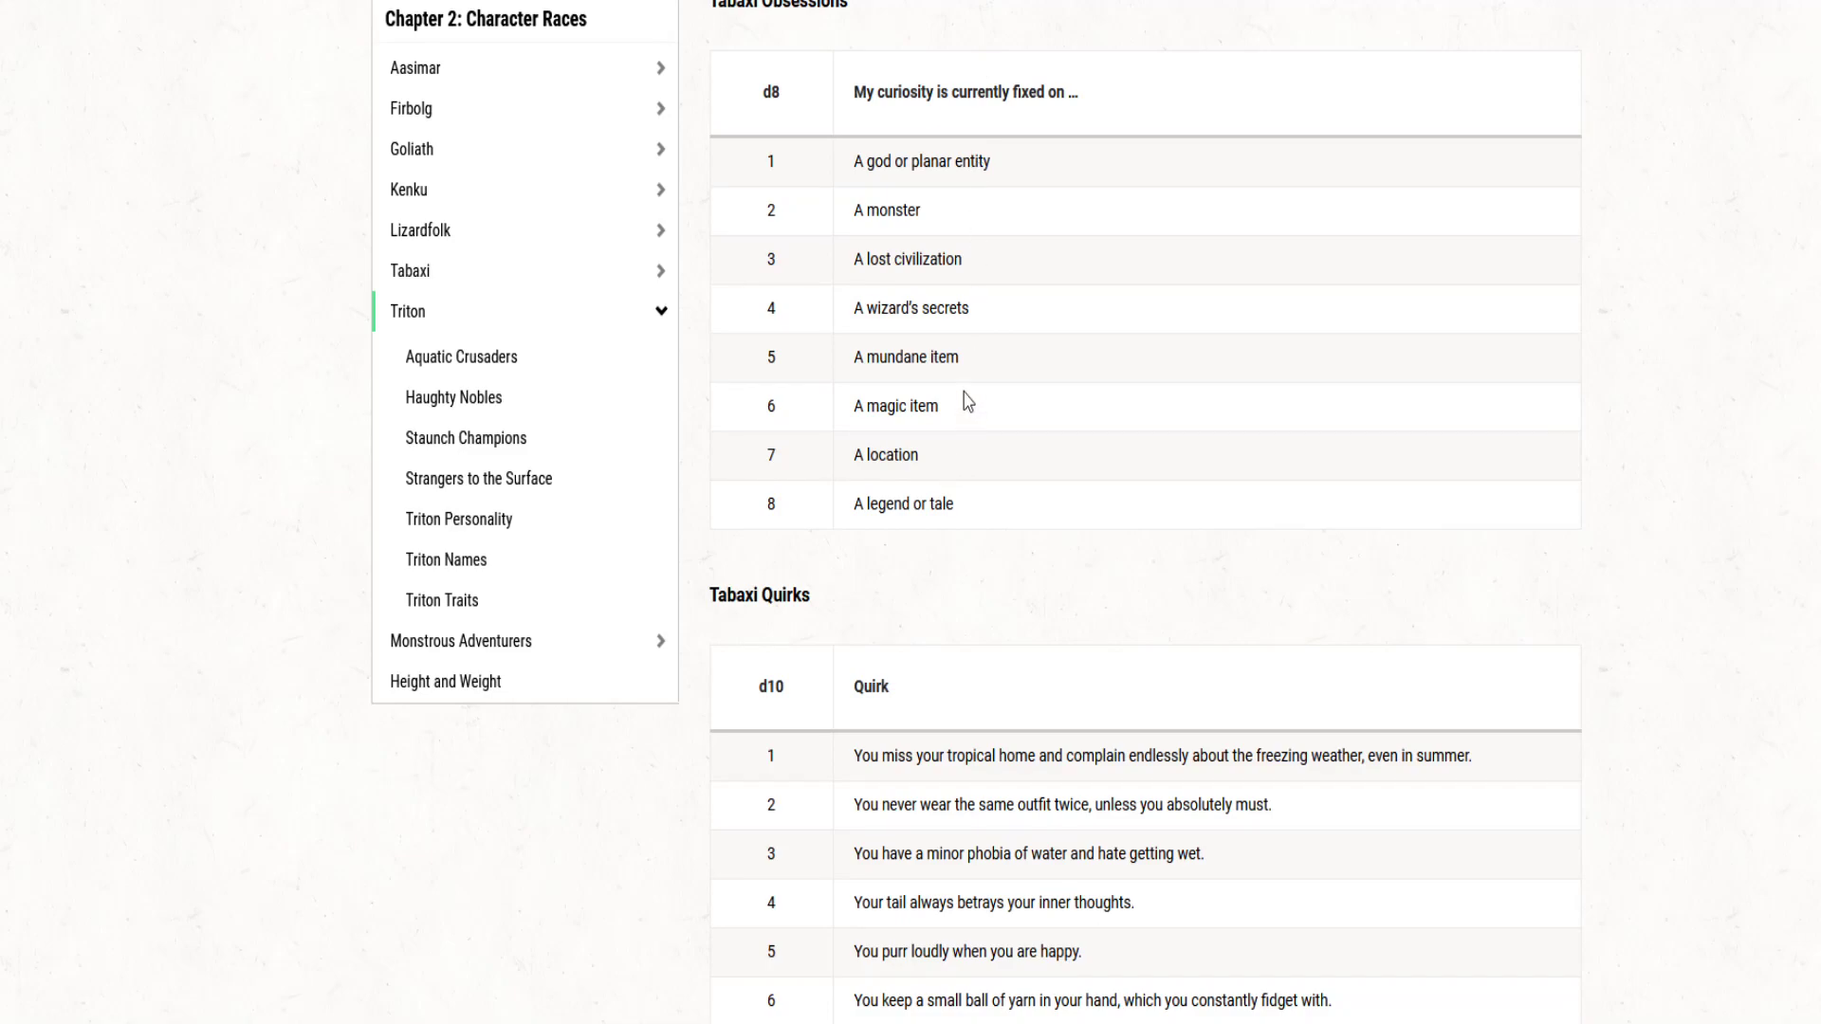
scroll(967, 420, down, 7)
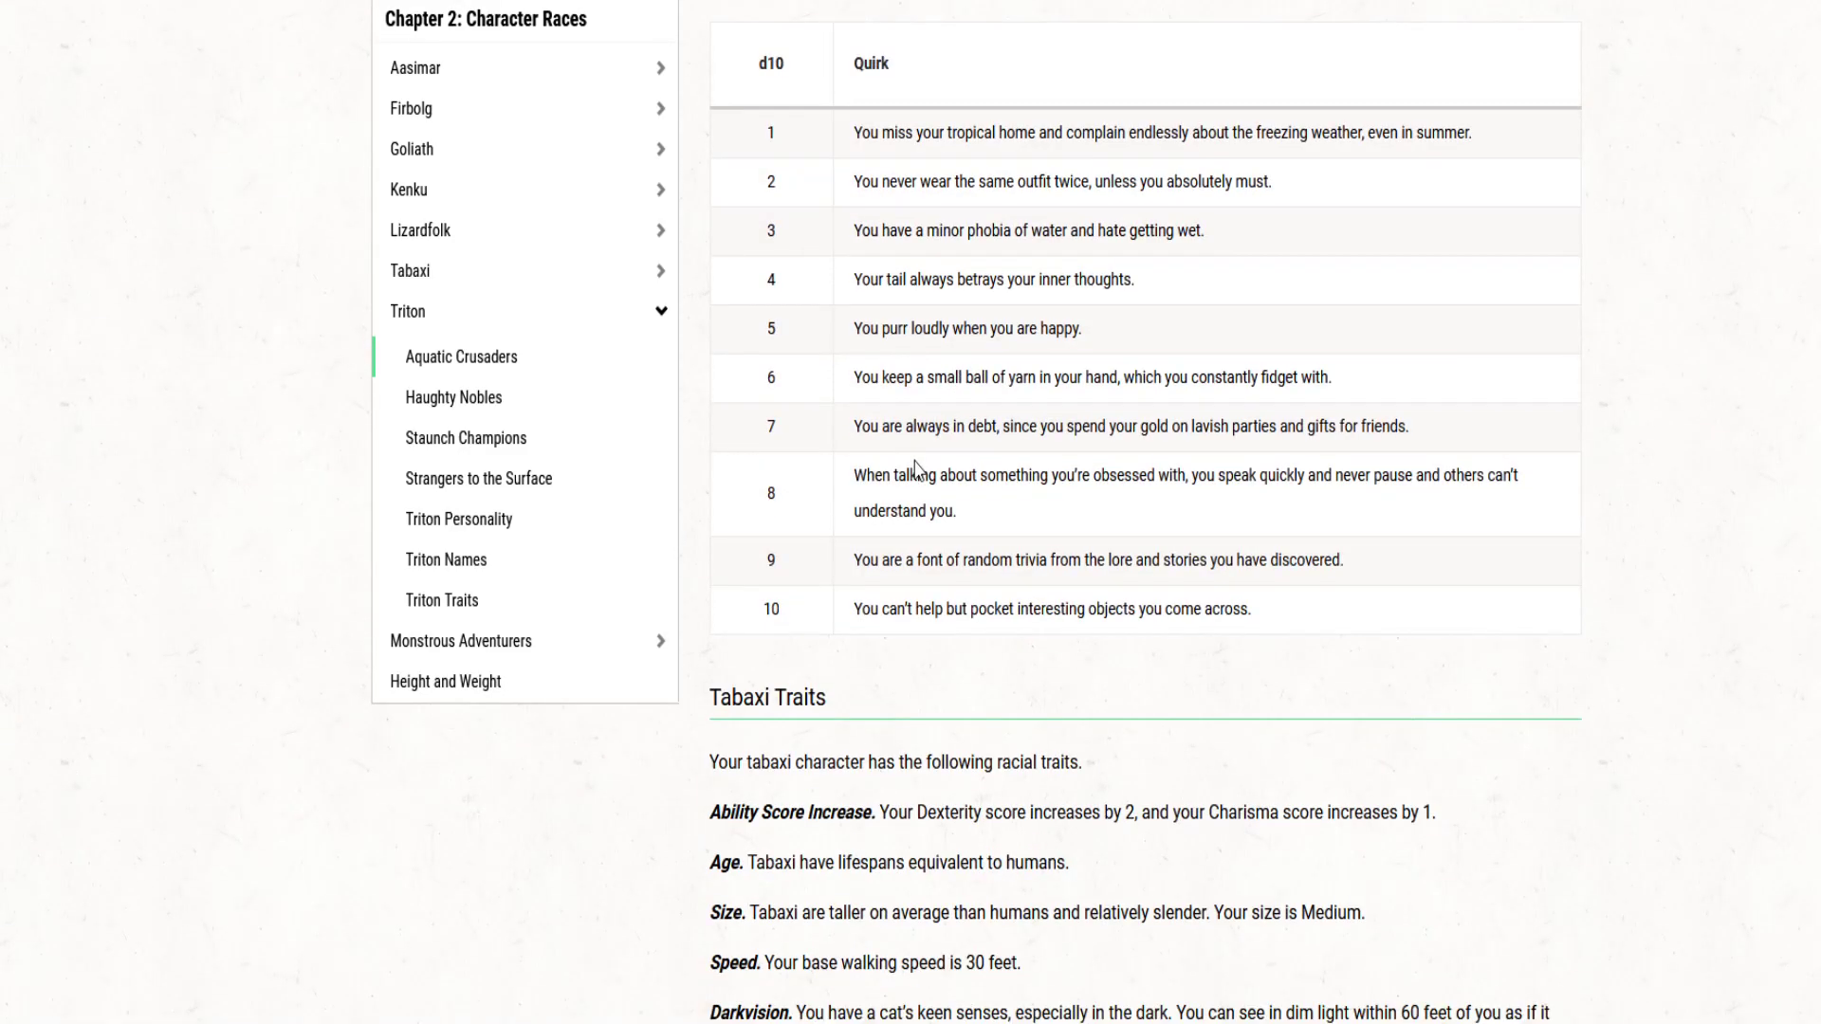
scroll(916, 467, down, 3)
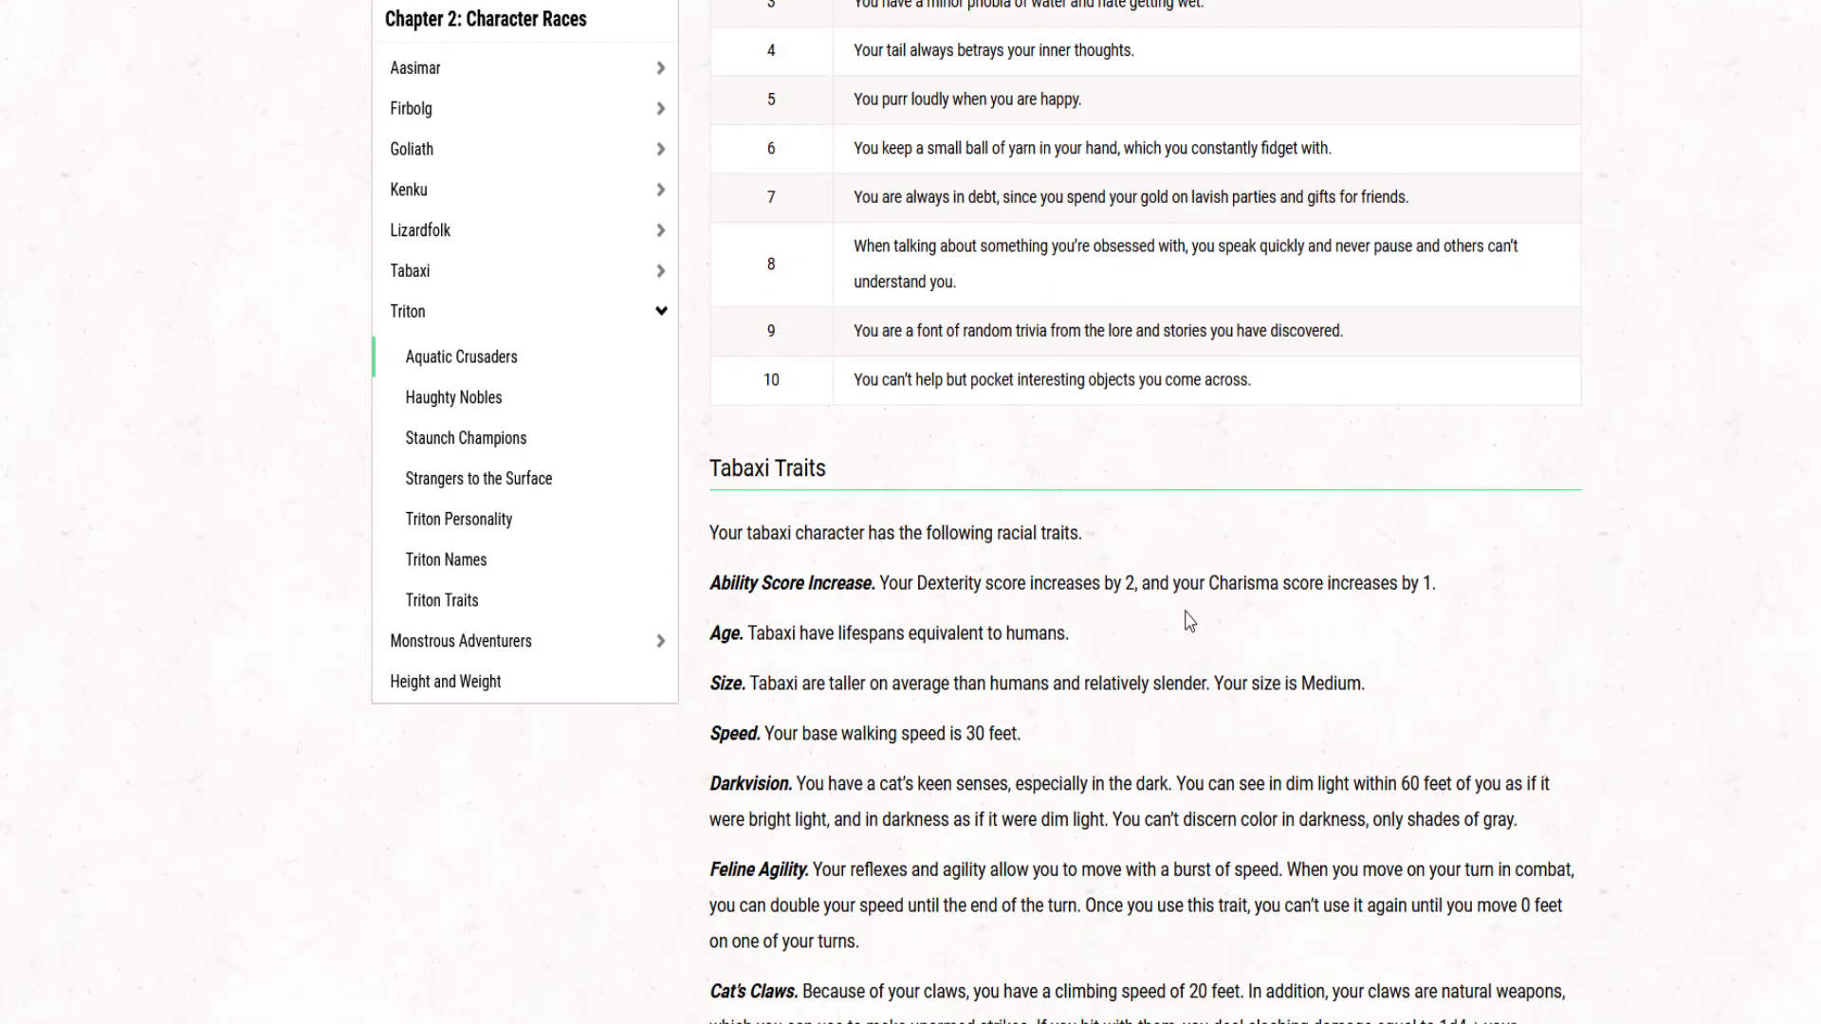
scroll(1040, 680, down, 7)
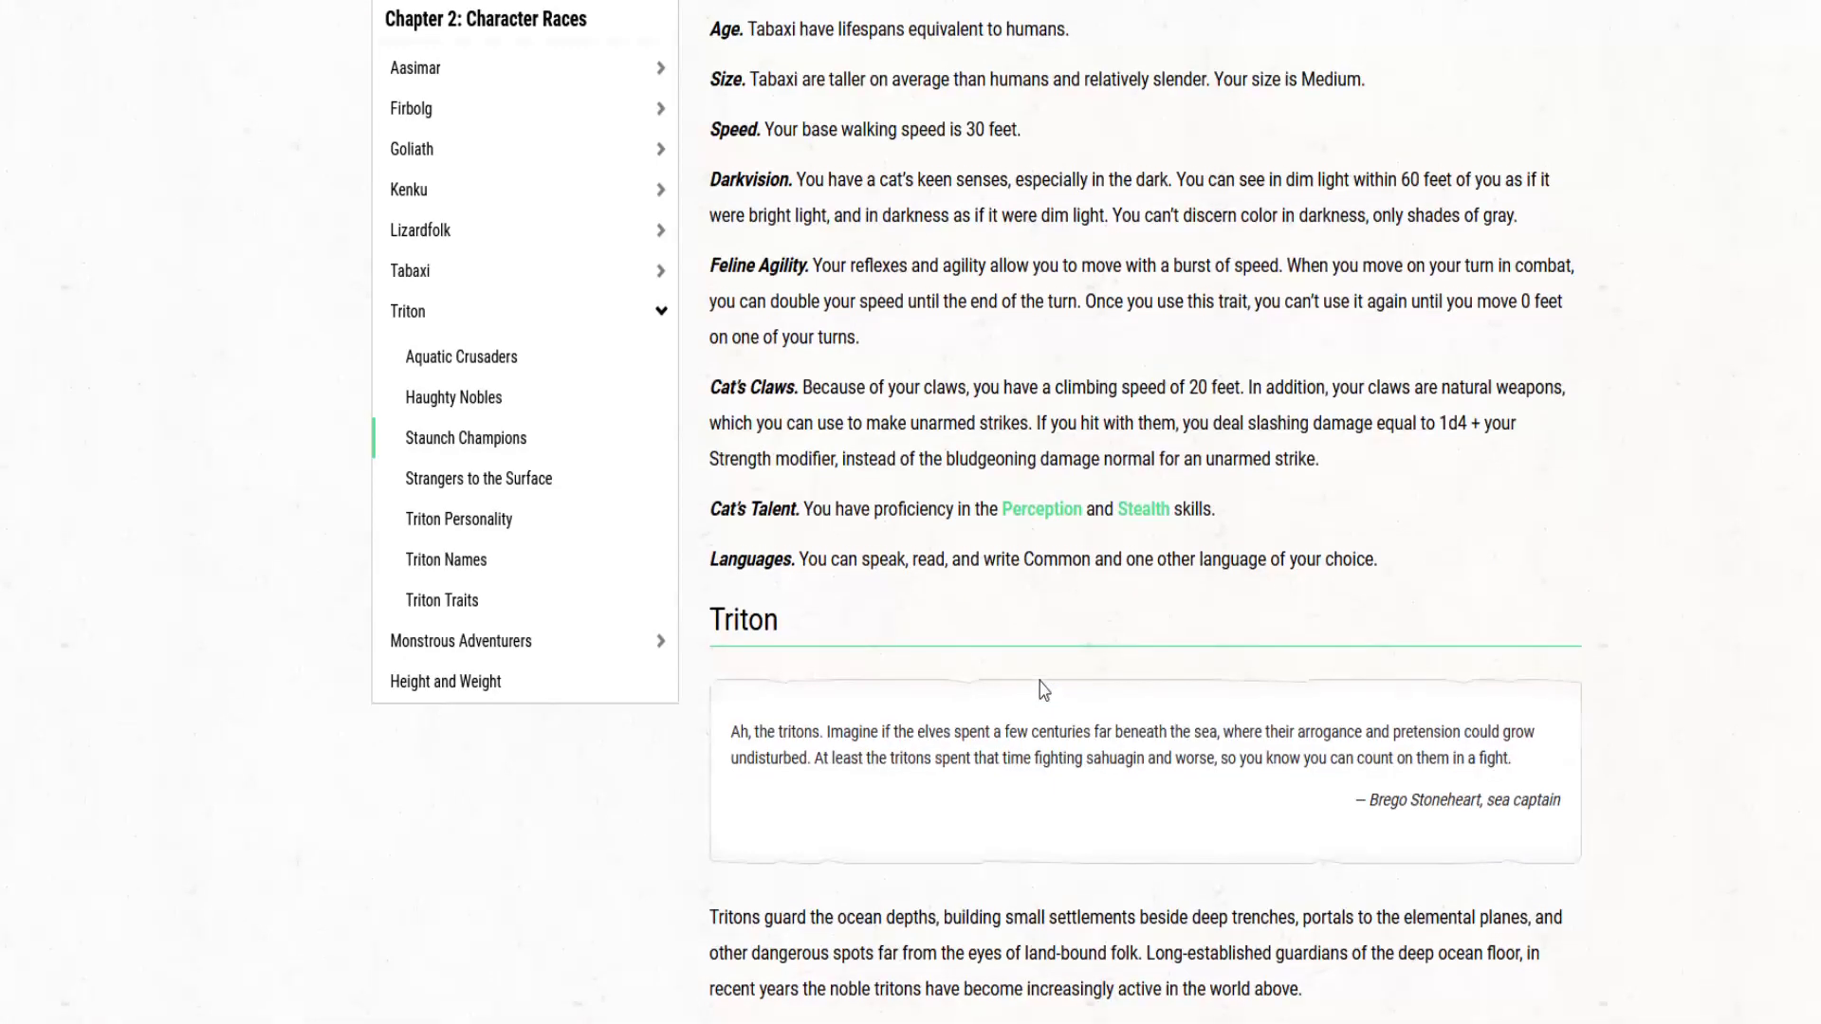
scroll(1042, 692, up, 8)
scroll(1050, 697, up, 8)
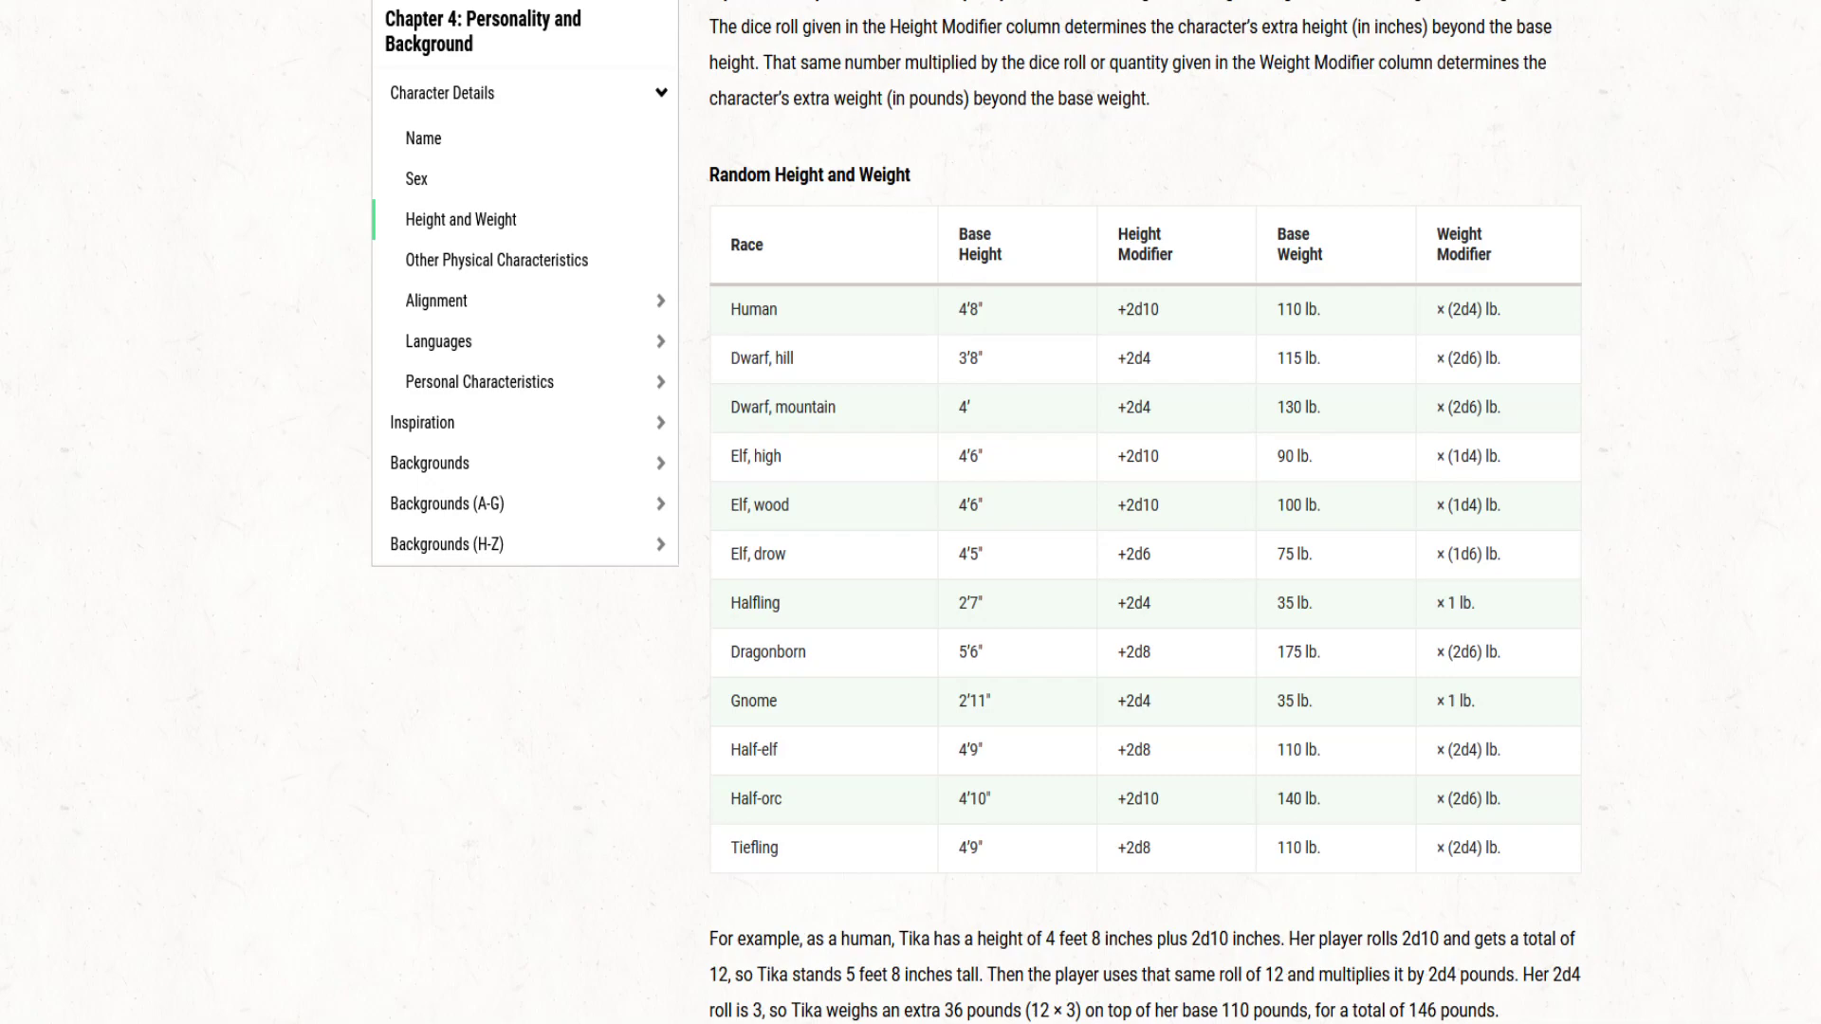
key(alt+Tab)
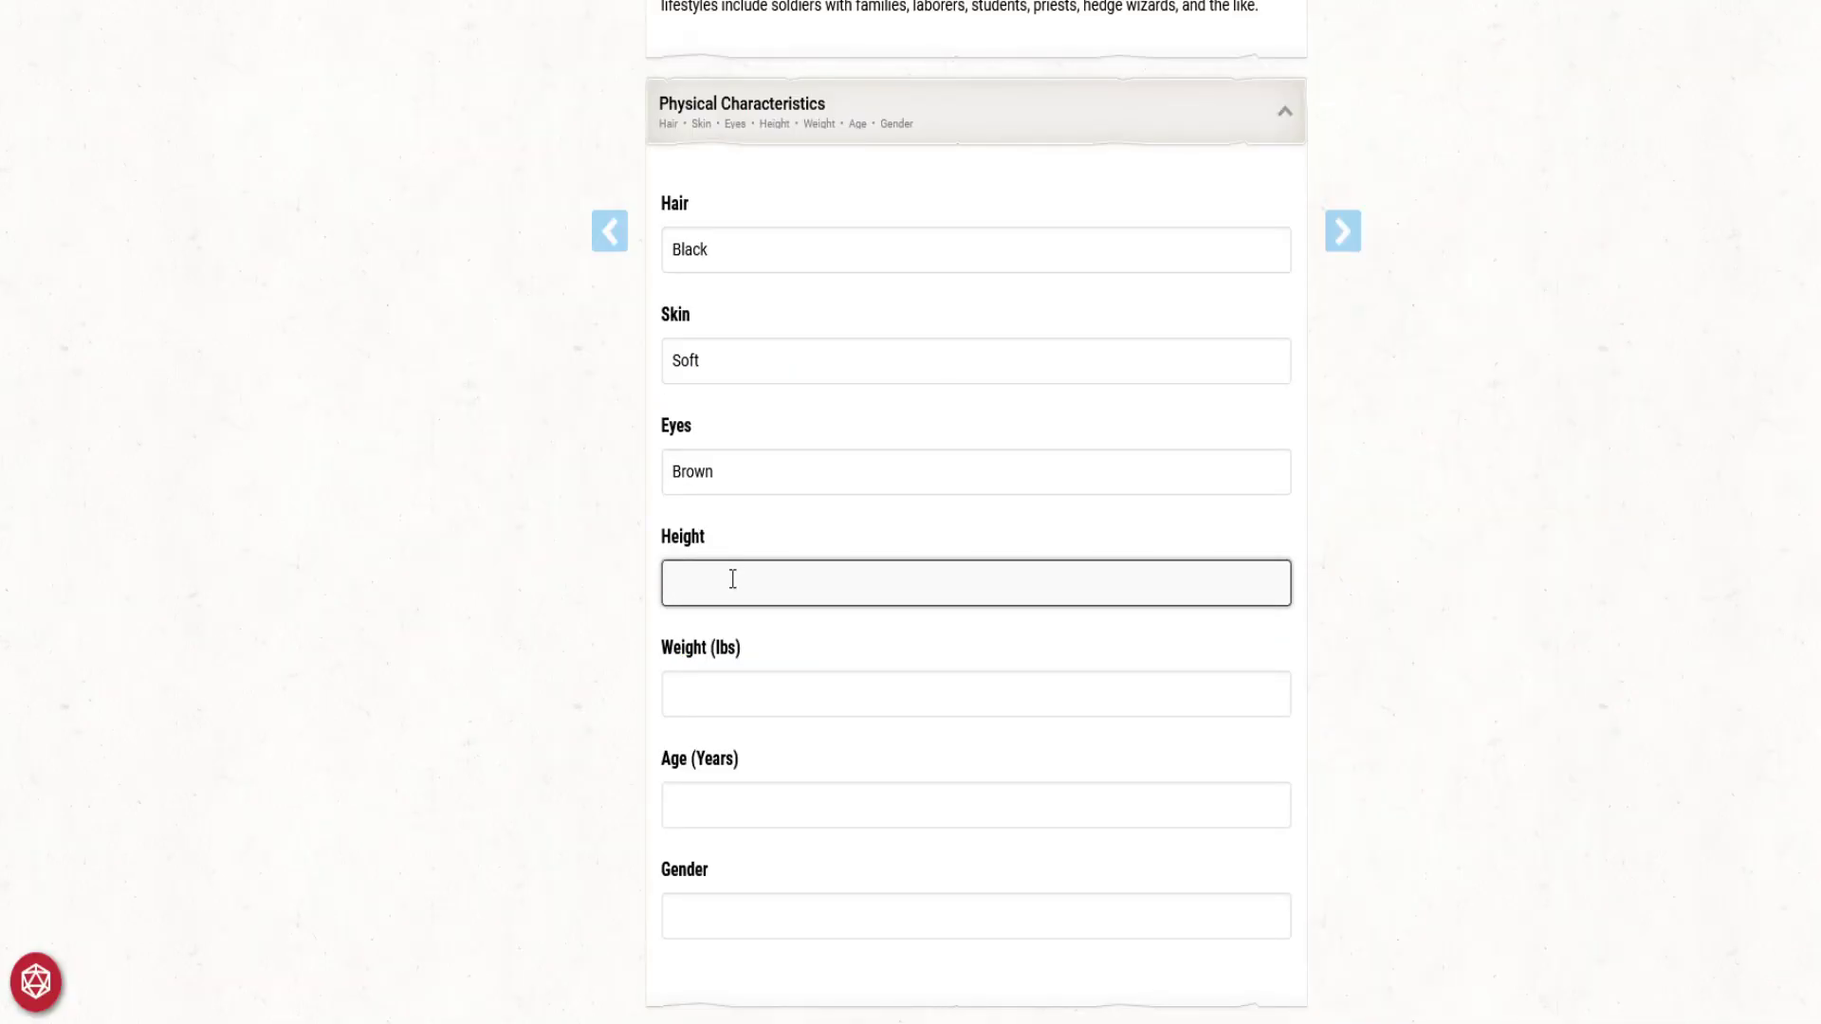
Step: Enter 5'1" as the character's height and compare it with the Player's Handbook Random Height and Weight table
text(5'1")
click(871, 0)
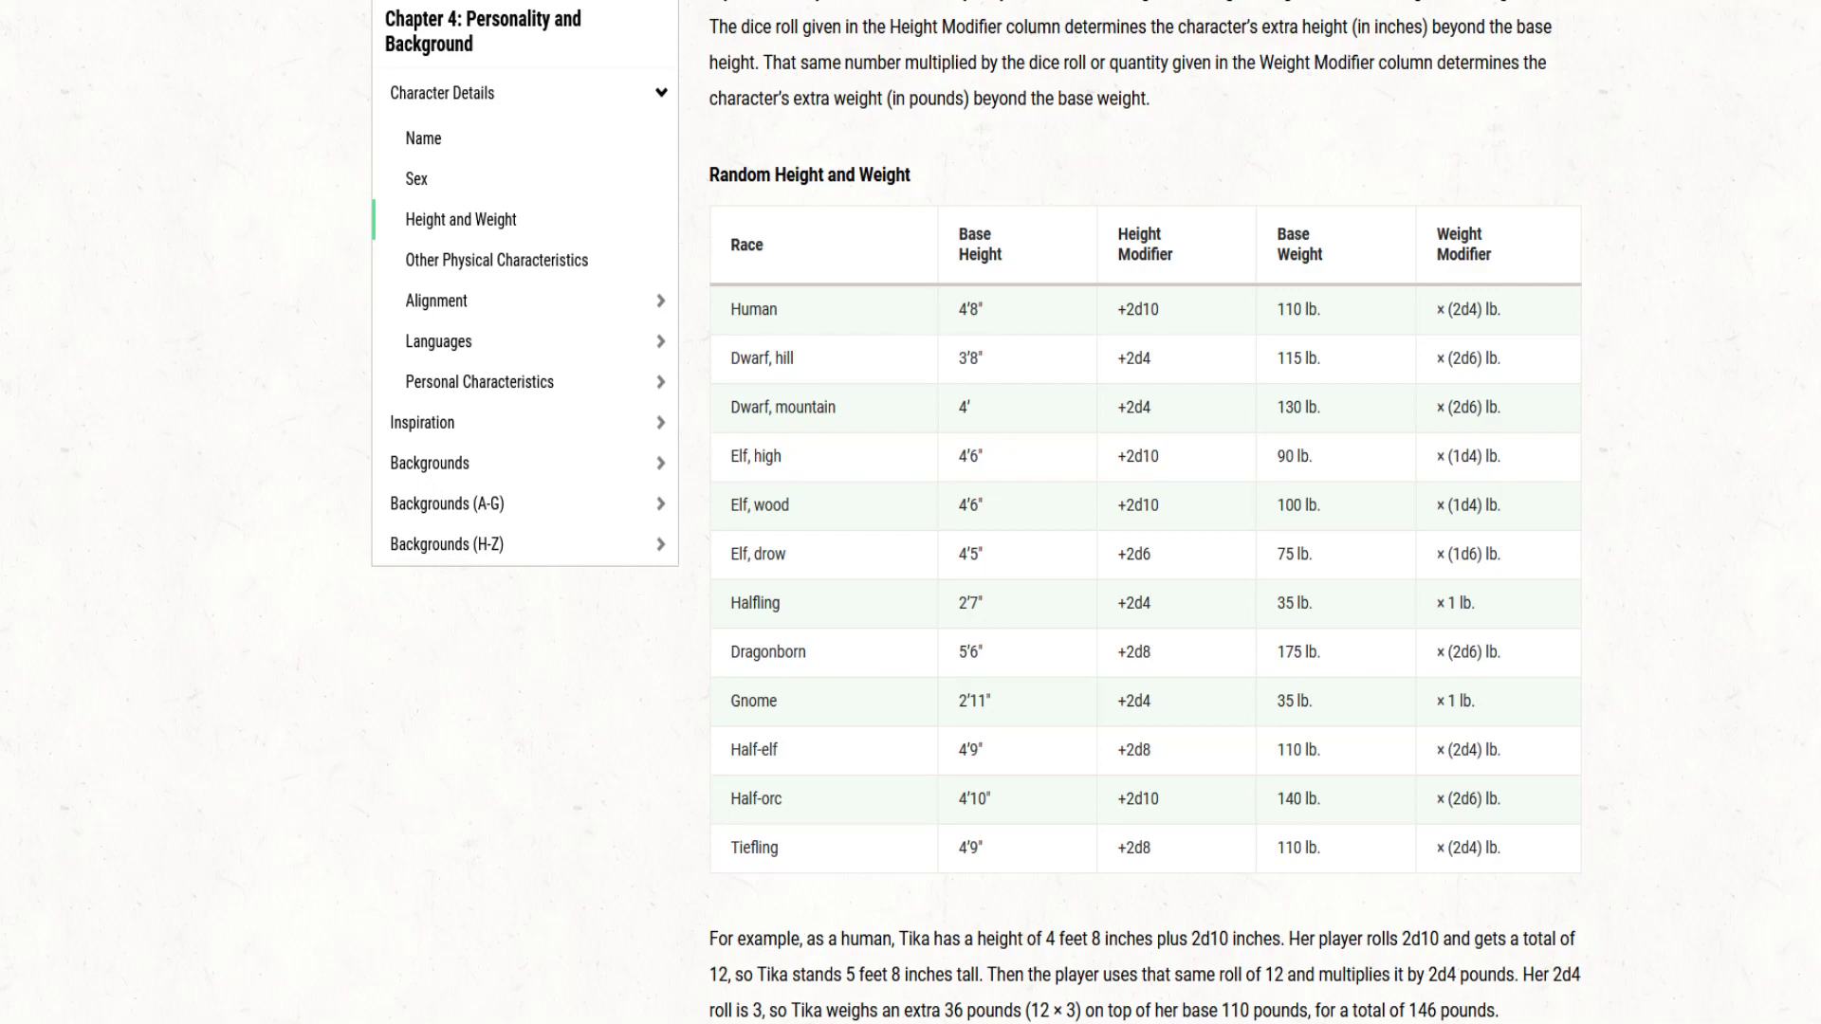
key(ctrl+Tab)
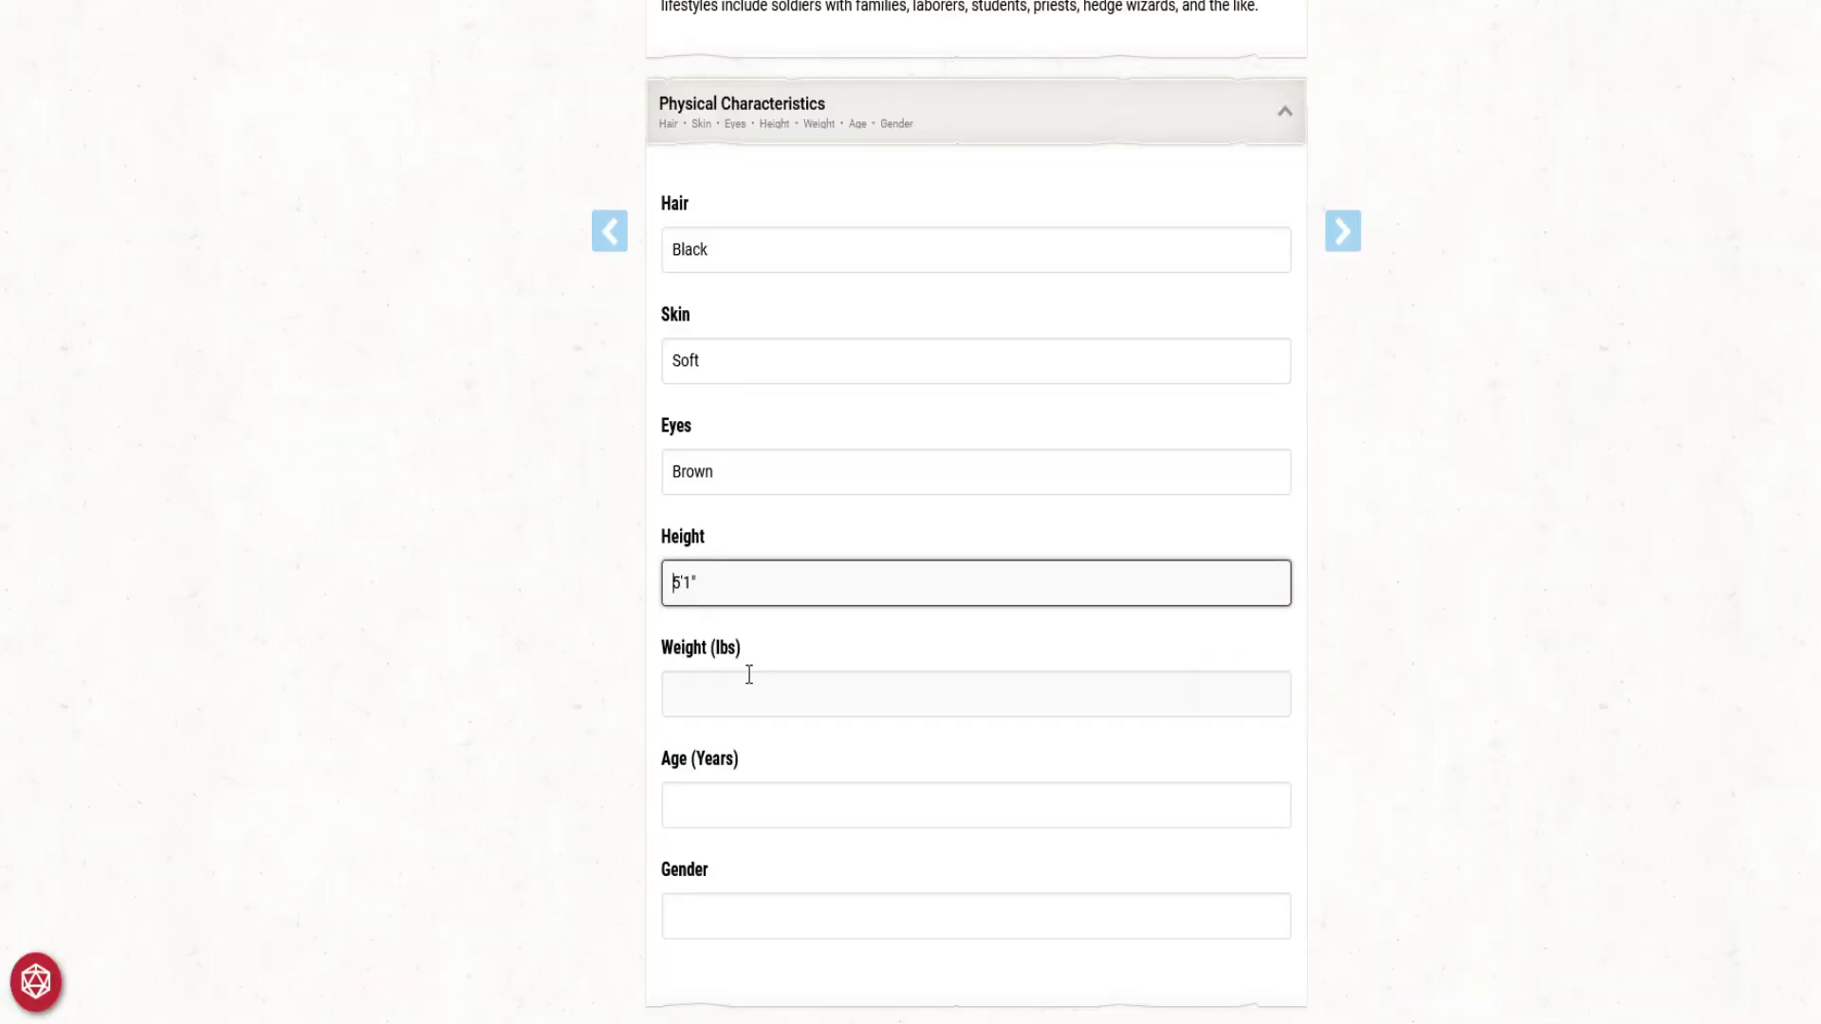
Step: Replace the character's height with 4'10" in the physical characteristics
key(BackSpace)
text(4'10)
text(")
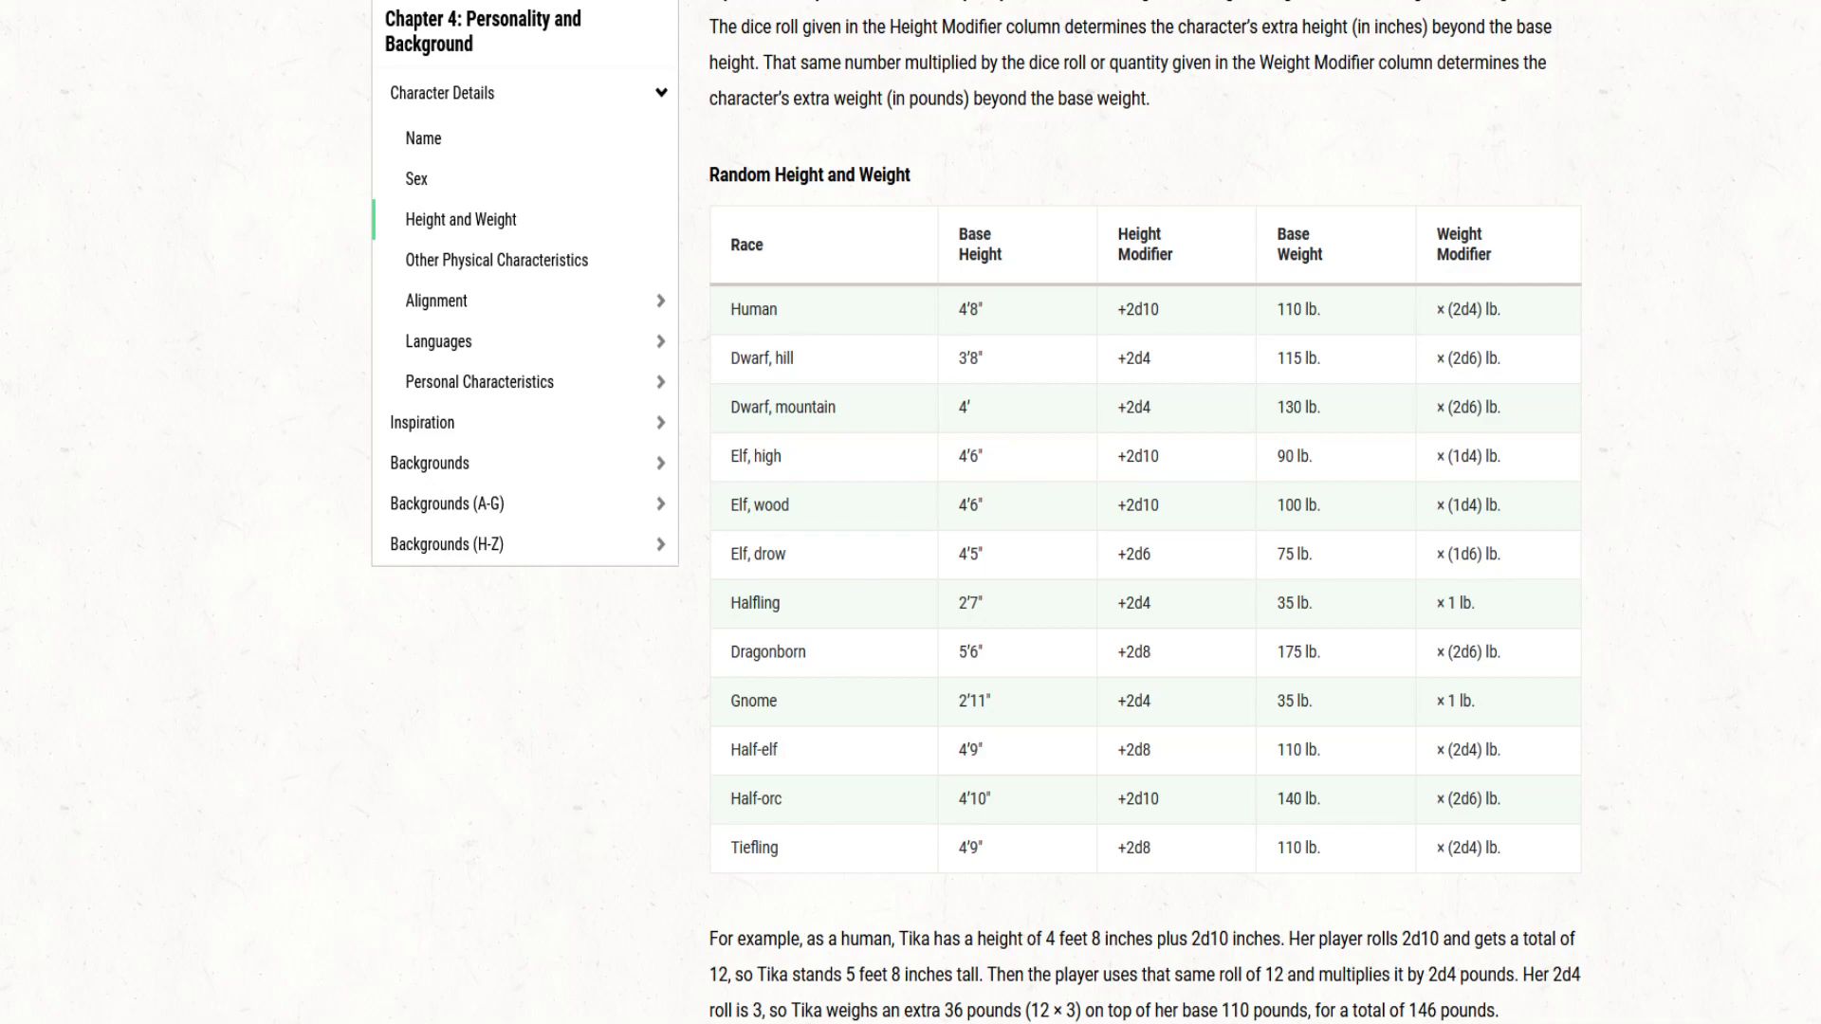
Step: Return from the height and weight table to the builder and set the weight to 80 lbs and the age to 20 years
key(alt+Tab)
click(736, 695)
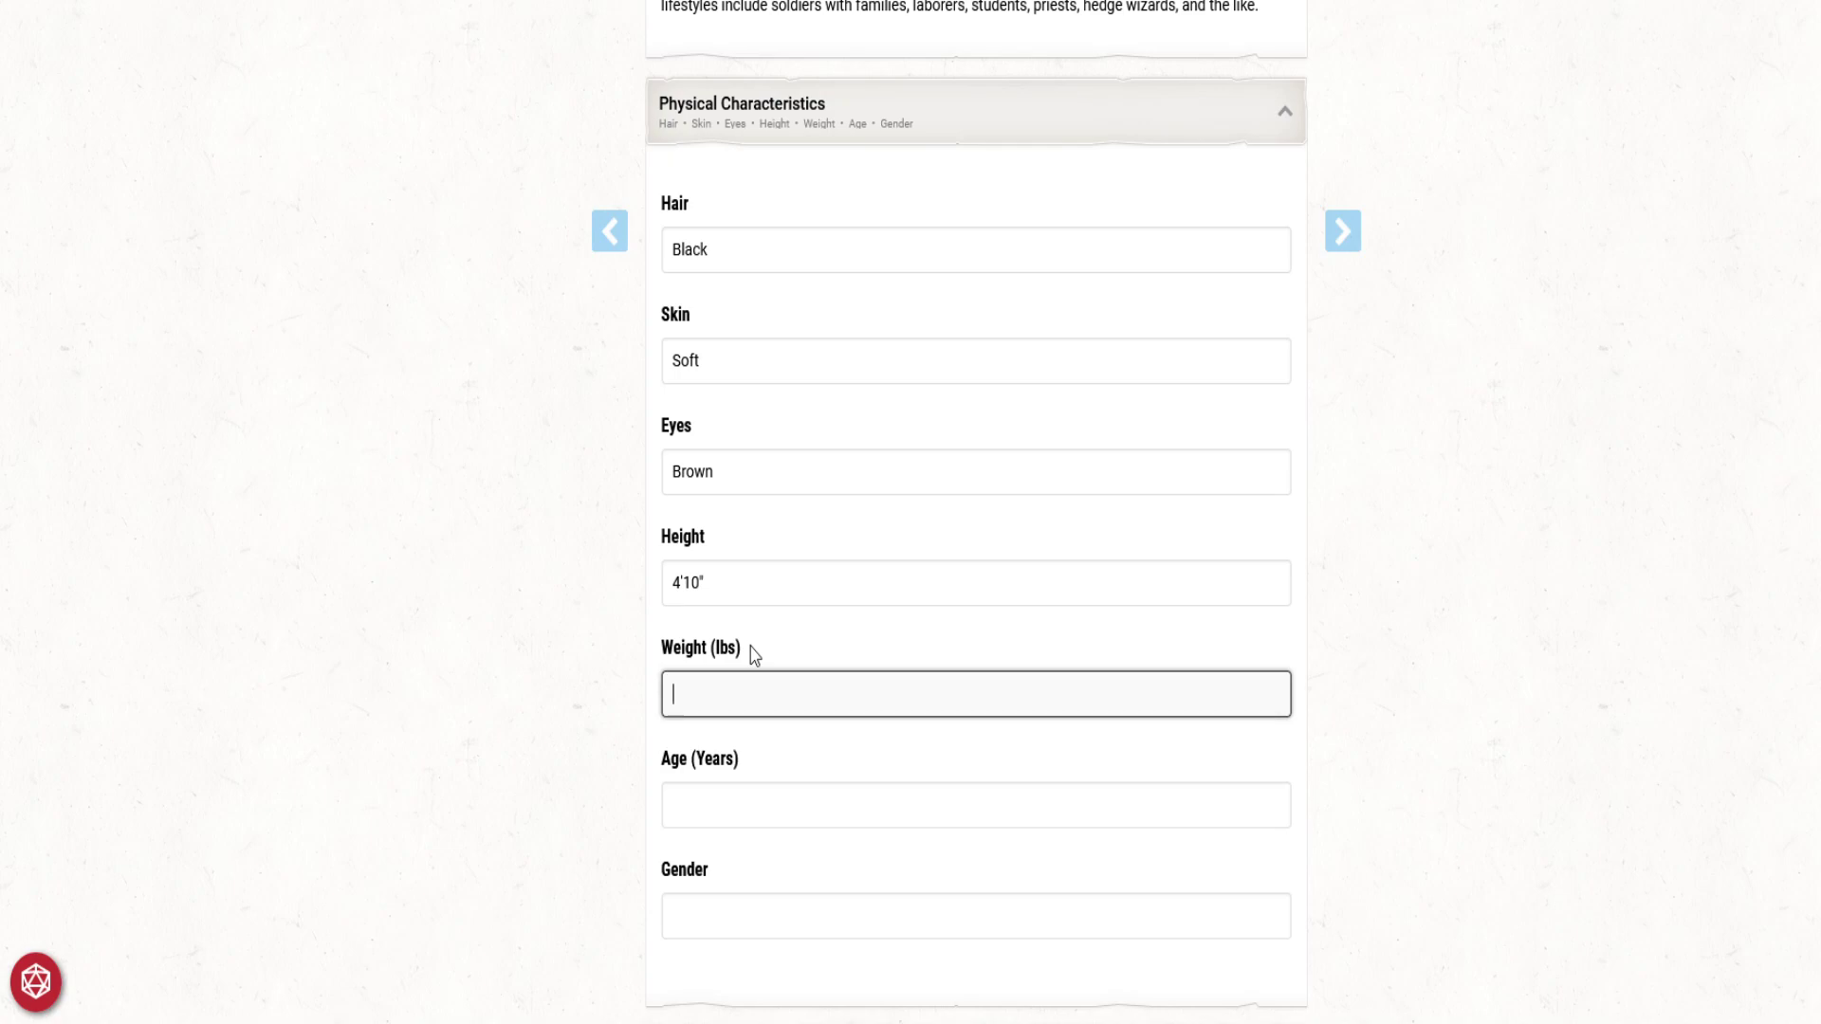
text(80)
key(Tab)
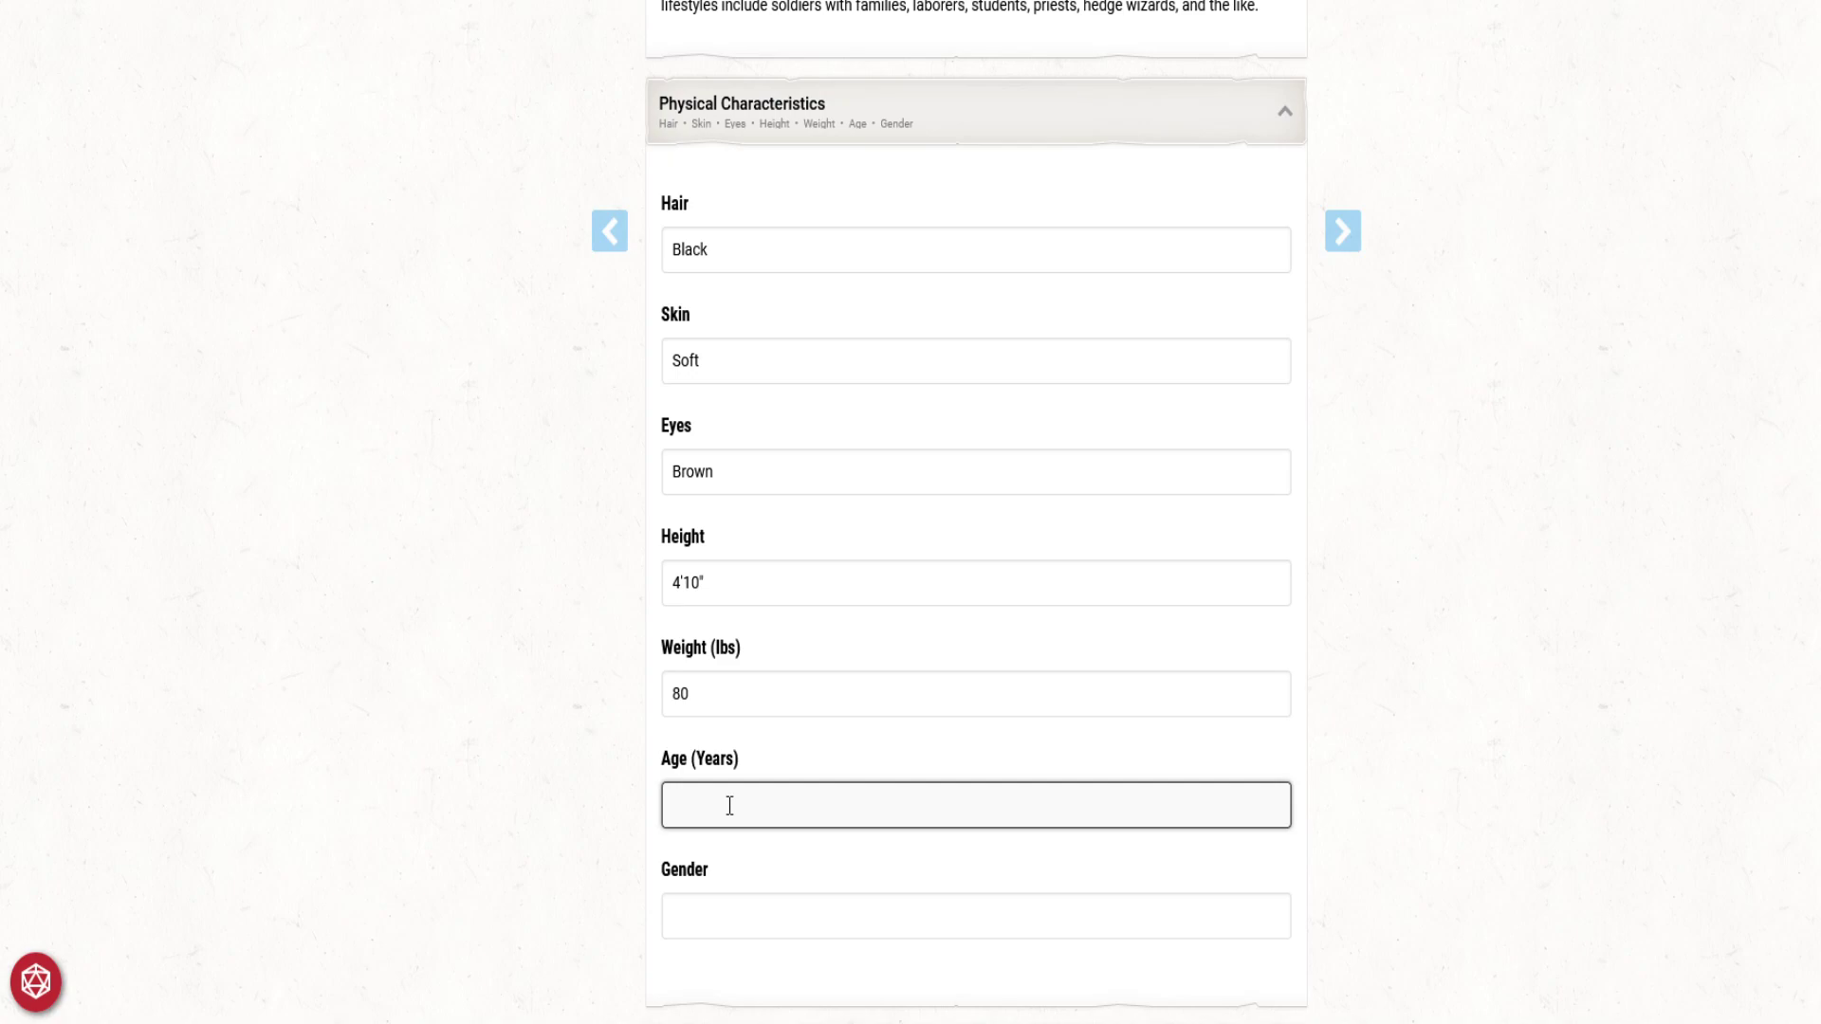
text(20)
click(1399, 665)
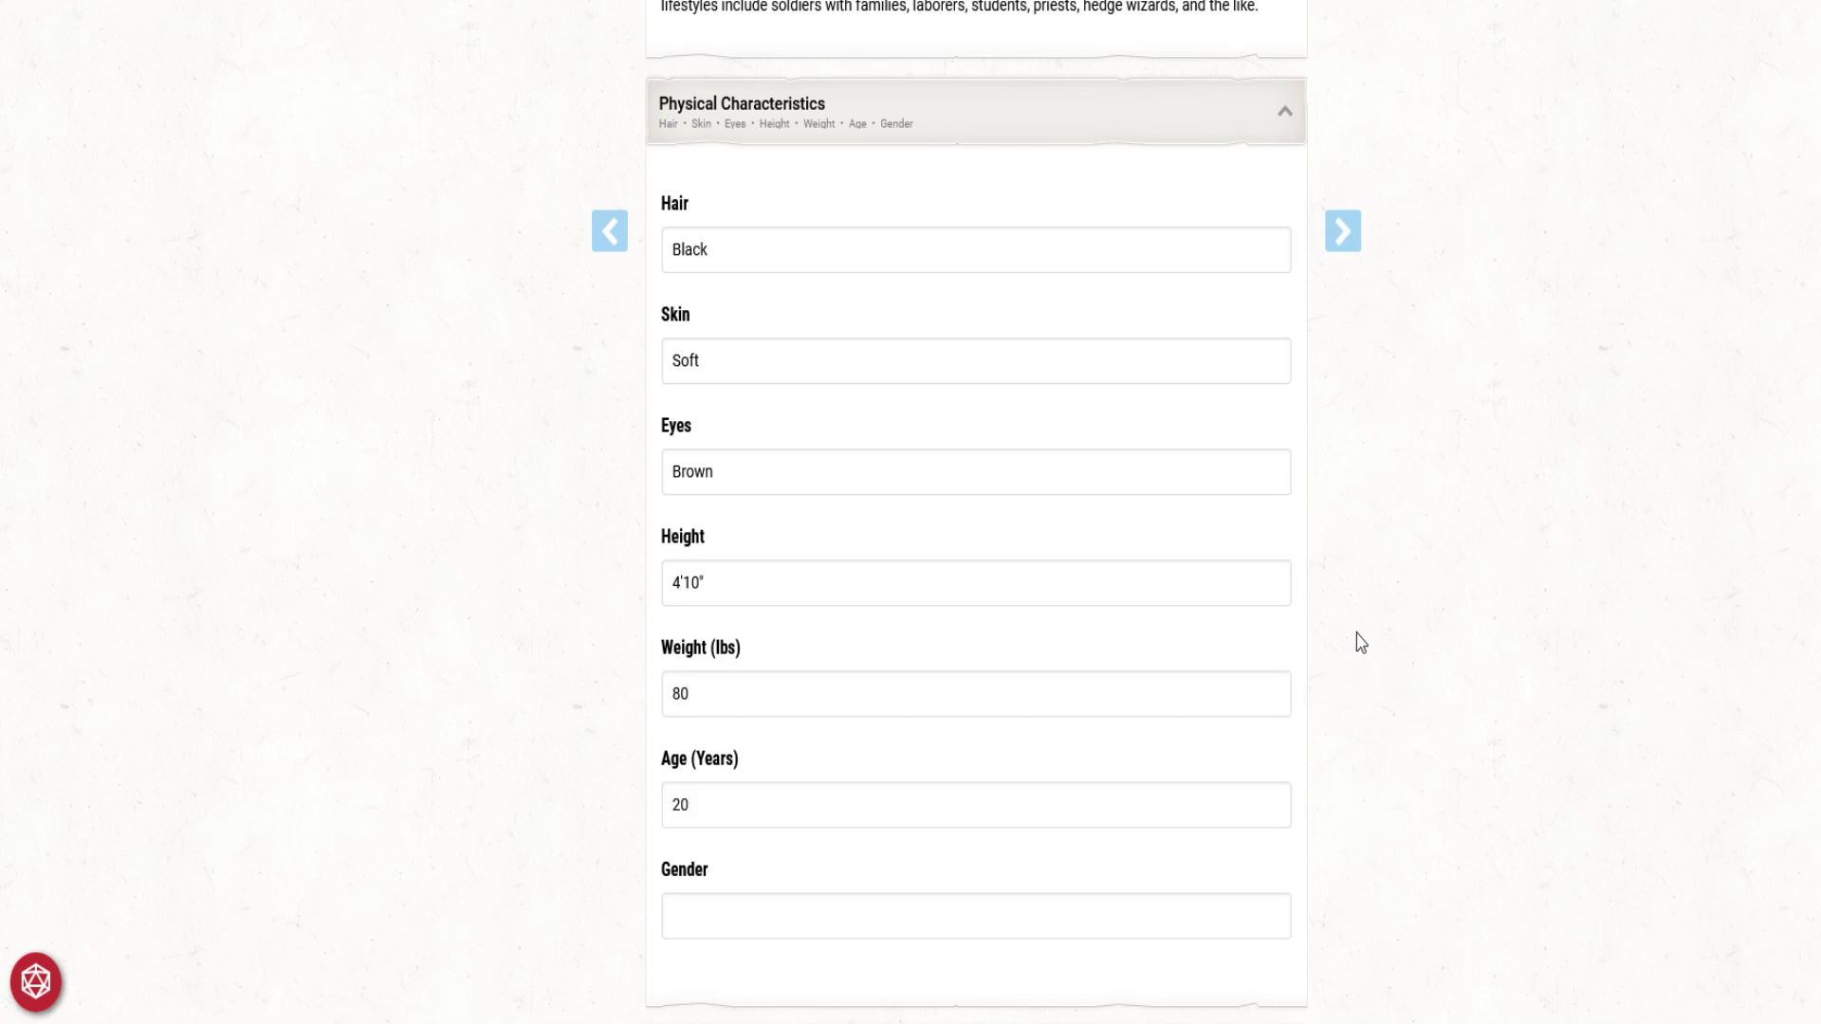
Step: Set the character's gender to Female and expand the Personal Characteristics section
scroll(1043, 711, down, 1)
click(1002, 773)
text(Famale)
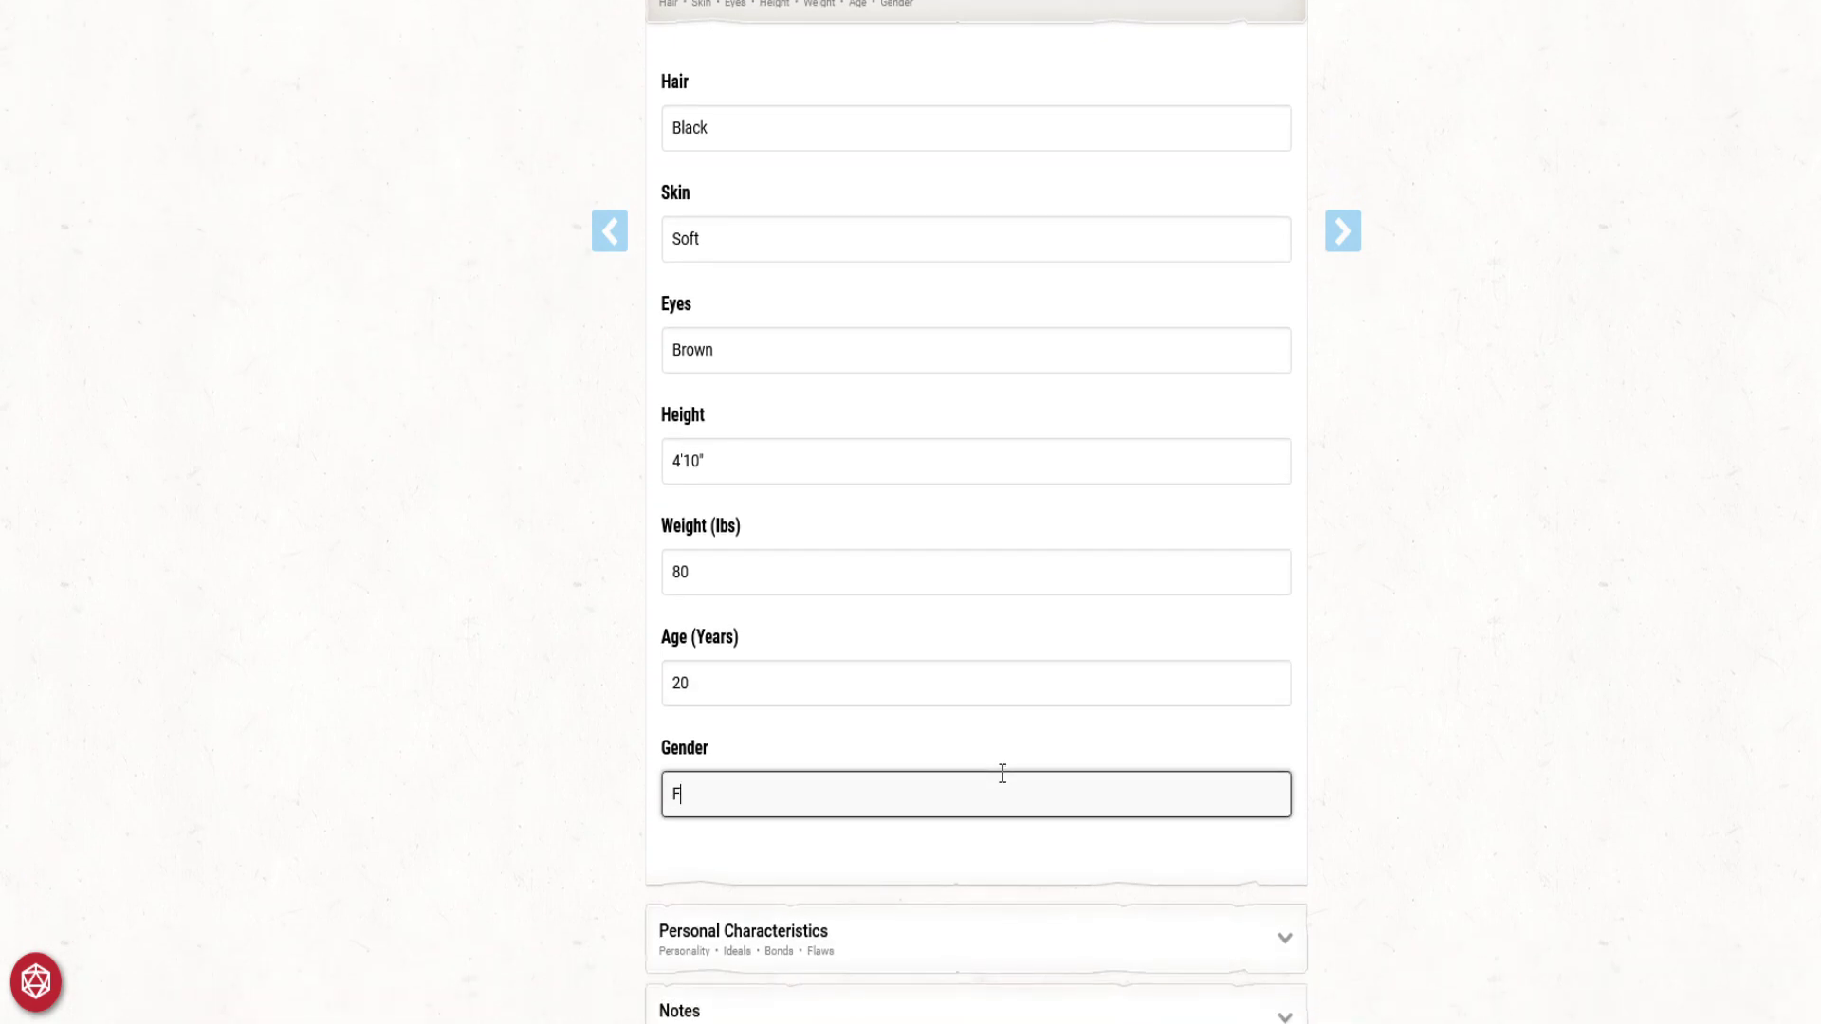
key(BackSpace)
key(BackSpace)
key(BackSpace)
key(BackSpace)
key(BackSpace)
key(BackSpace)
text(Female)
click(1430, 726)
scroll(1422, 721, down, 4)
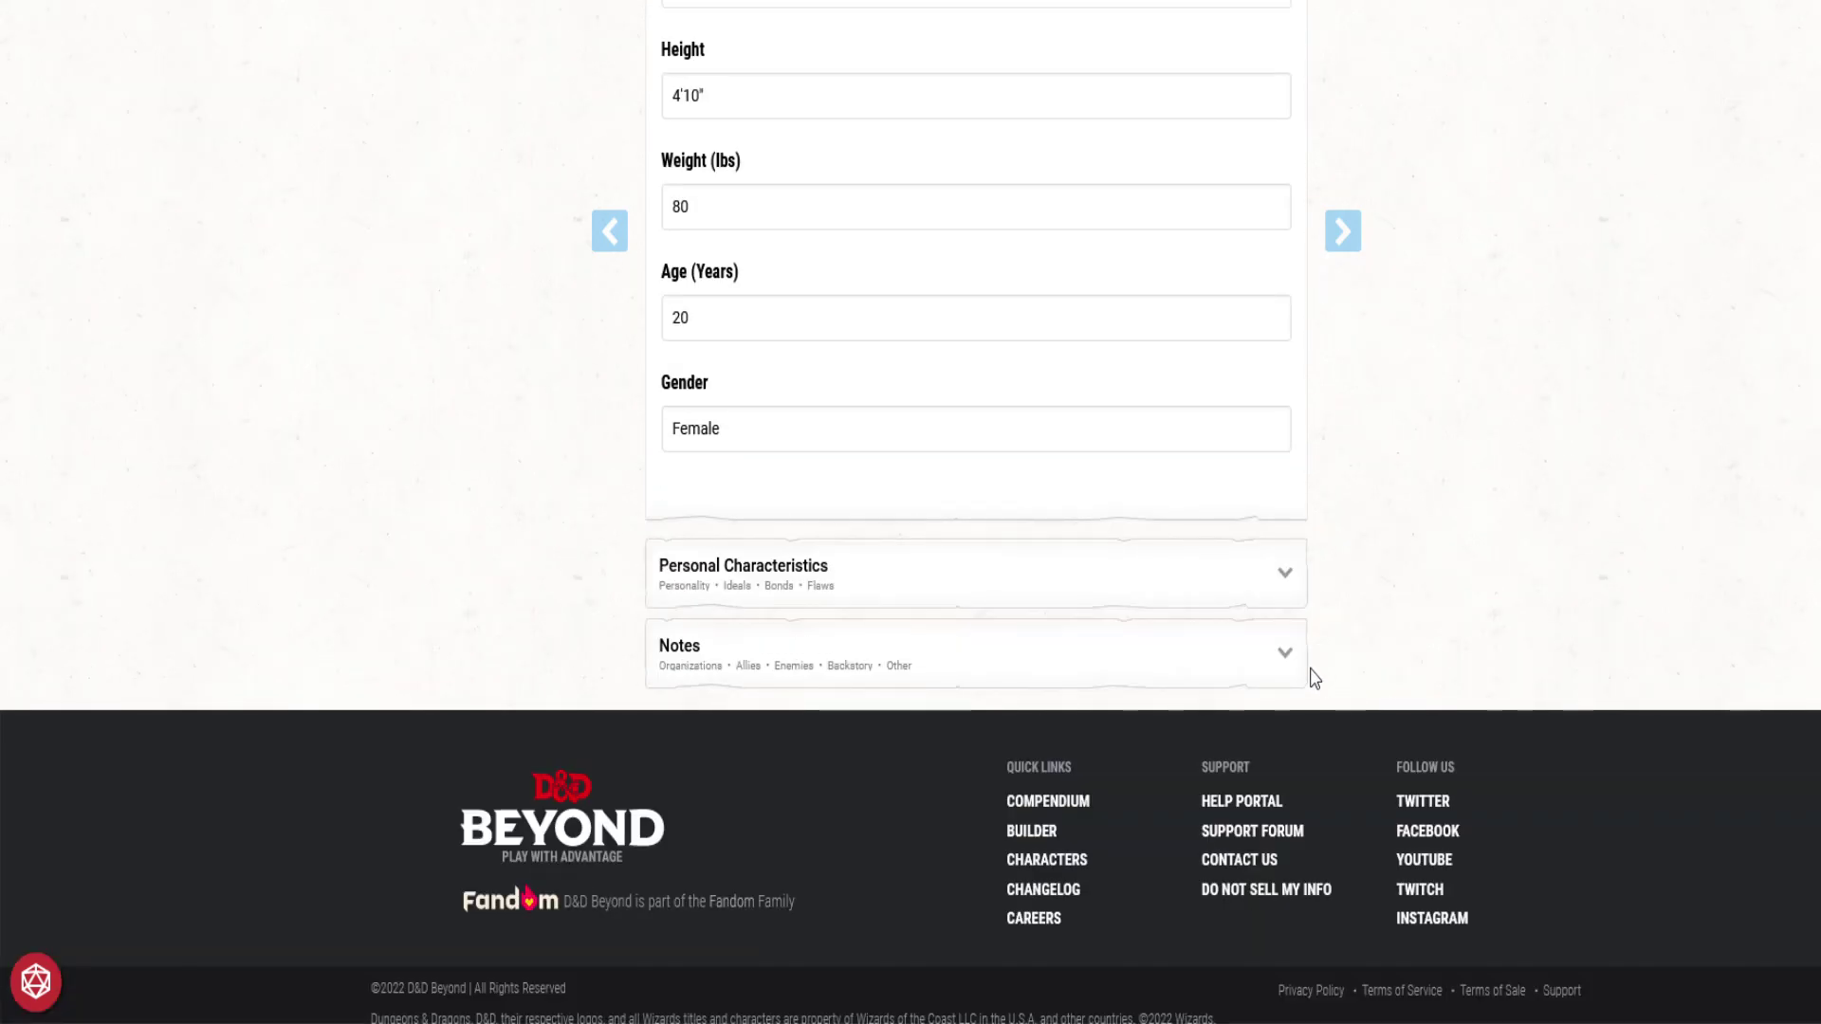
click(1280, 578)
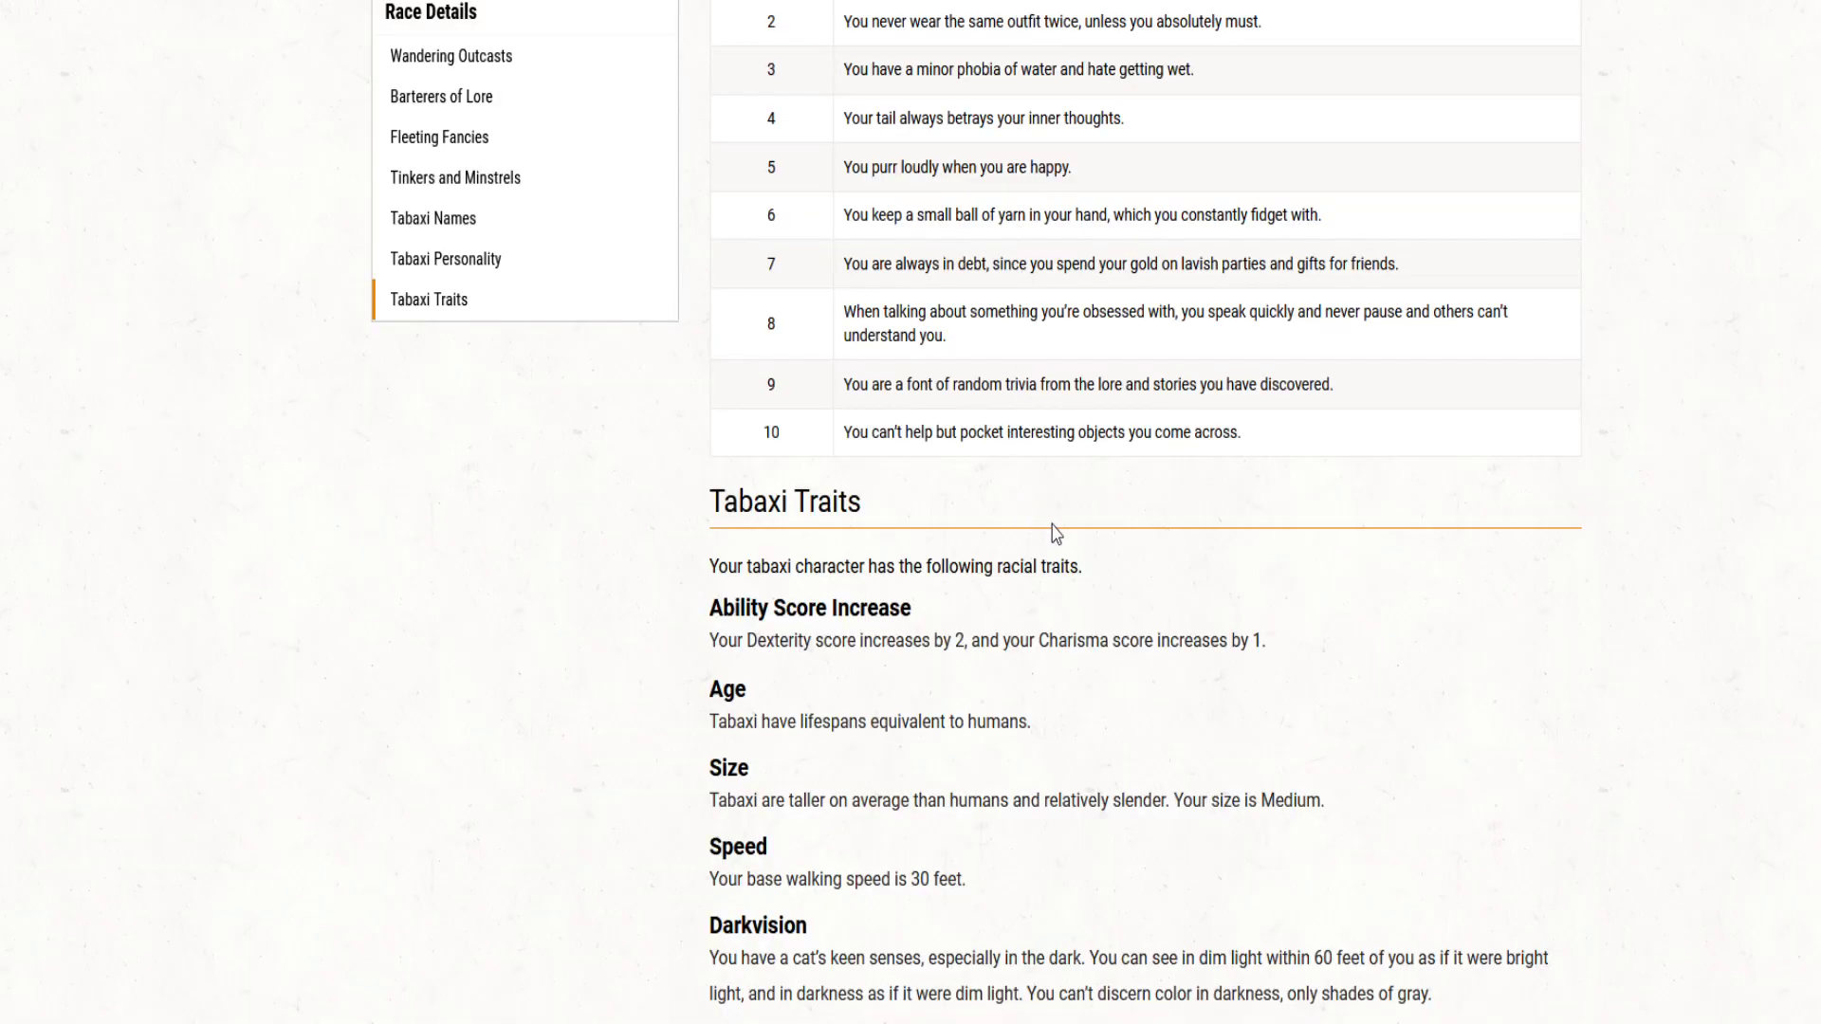
Step: Read through the Tabaxi Obsessions and Tabaxi Quirks tables in the Tabaxi entry for personality ideas
scroll(1052, 531, up, 5)
scroll(1075, 509, up, 7)
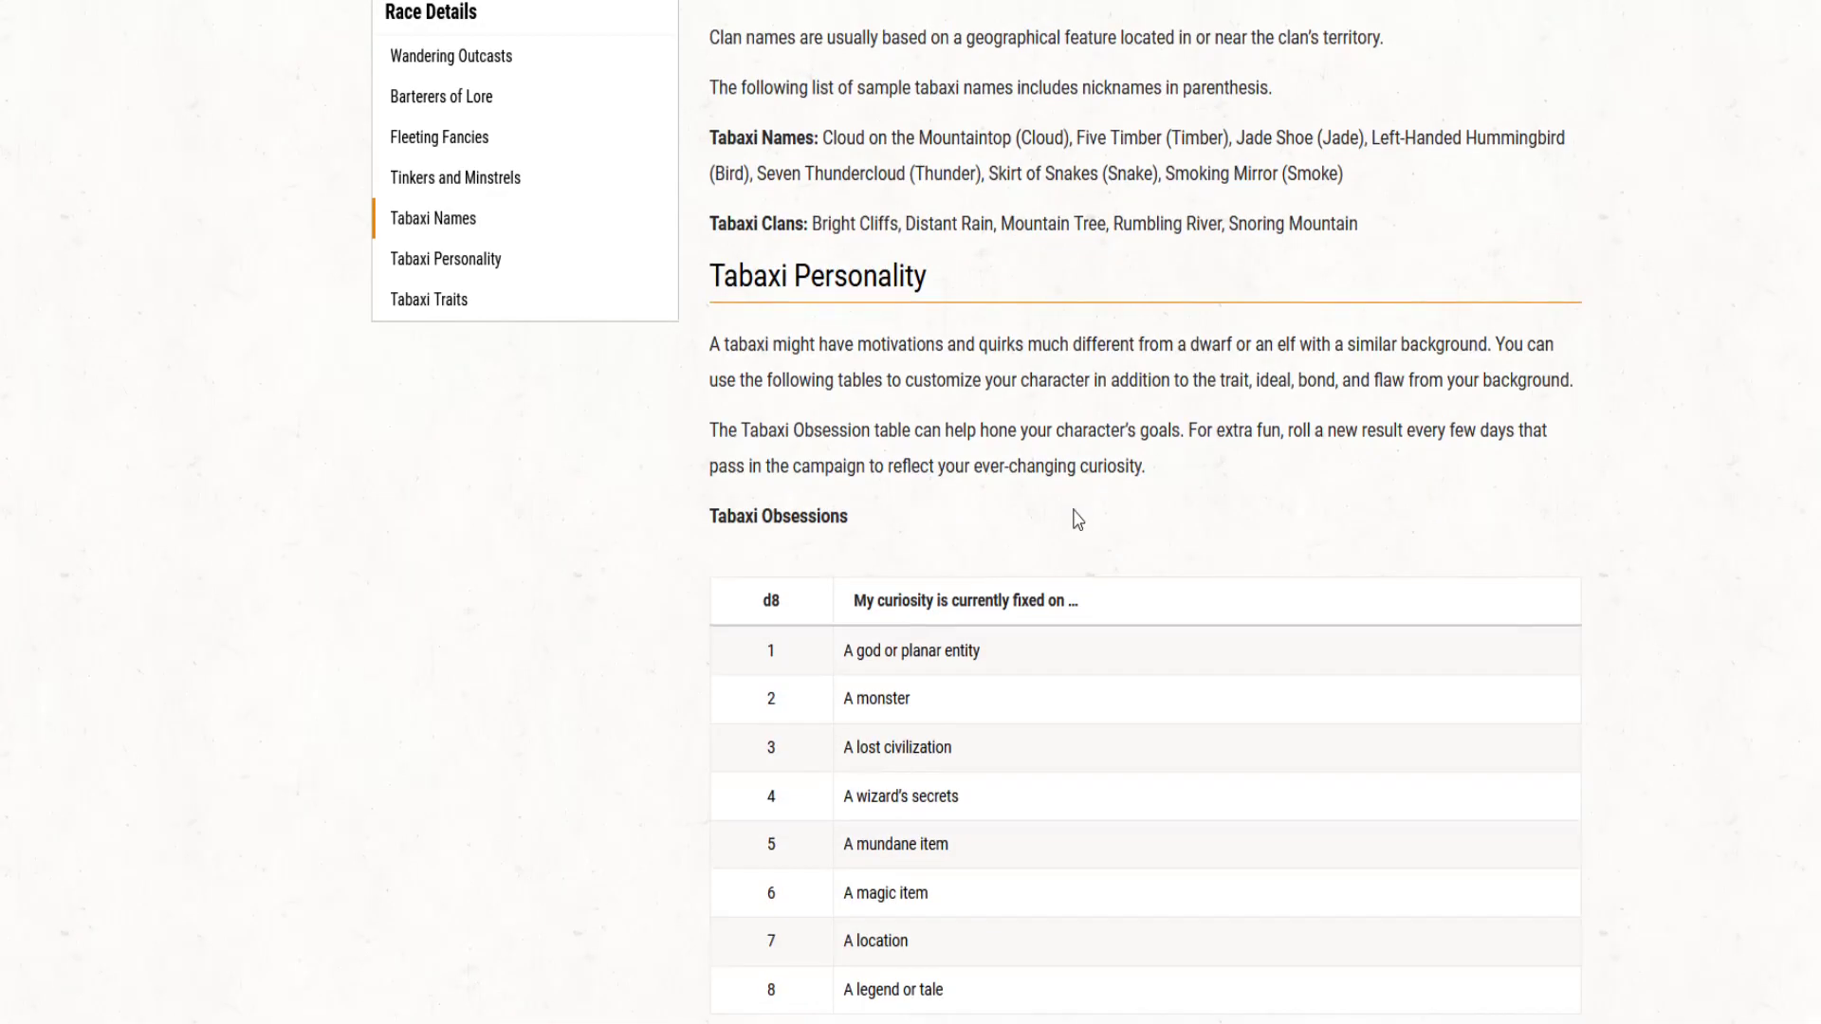
scroll(1078, 518, down, 4)
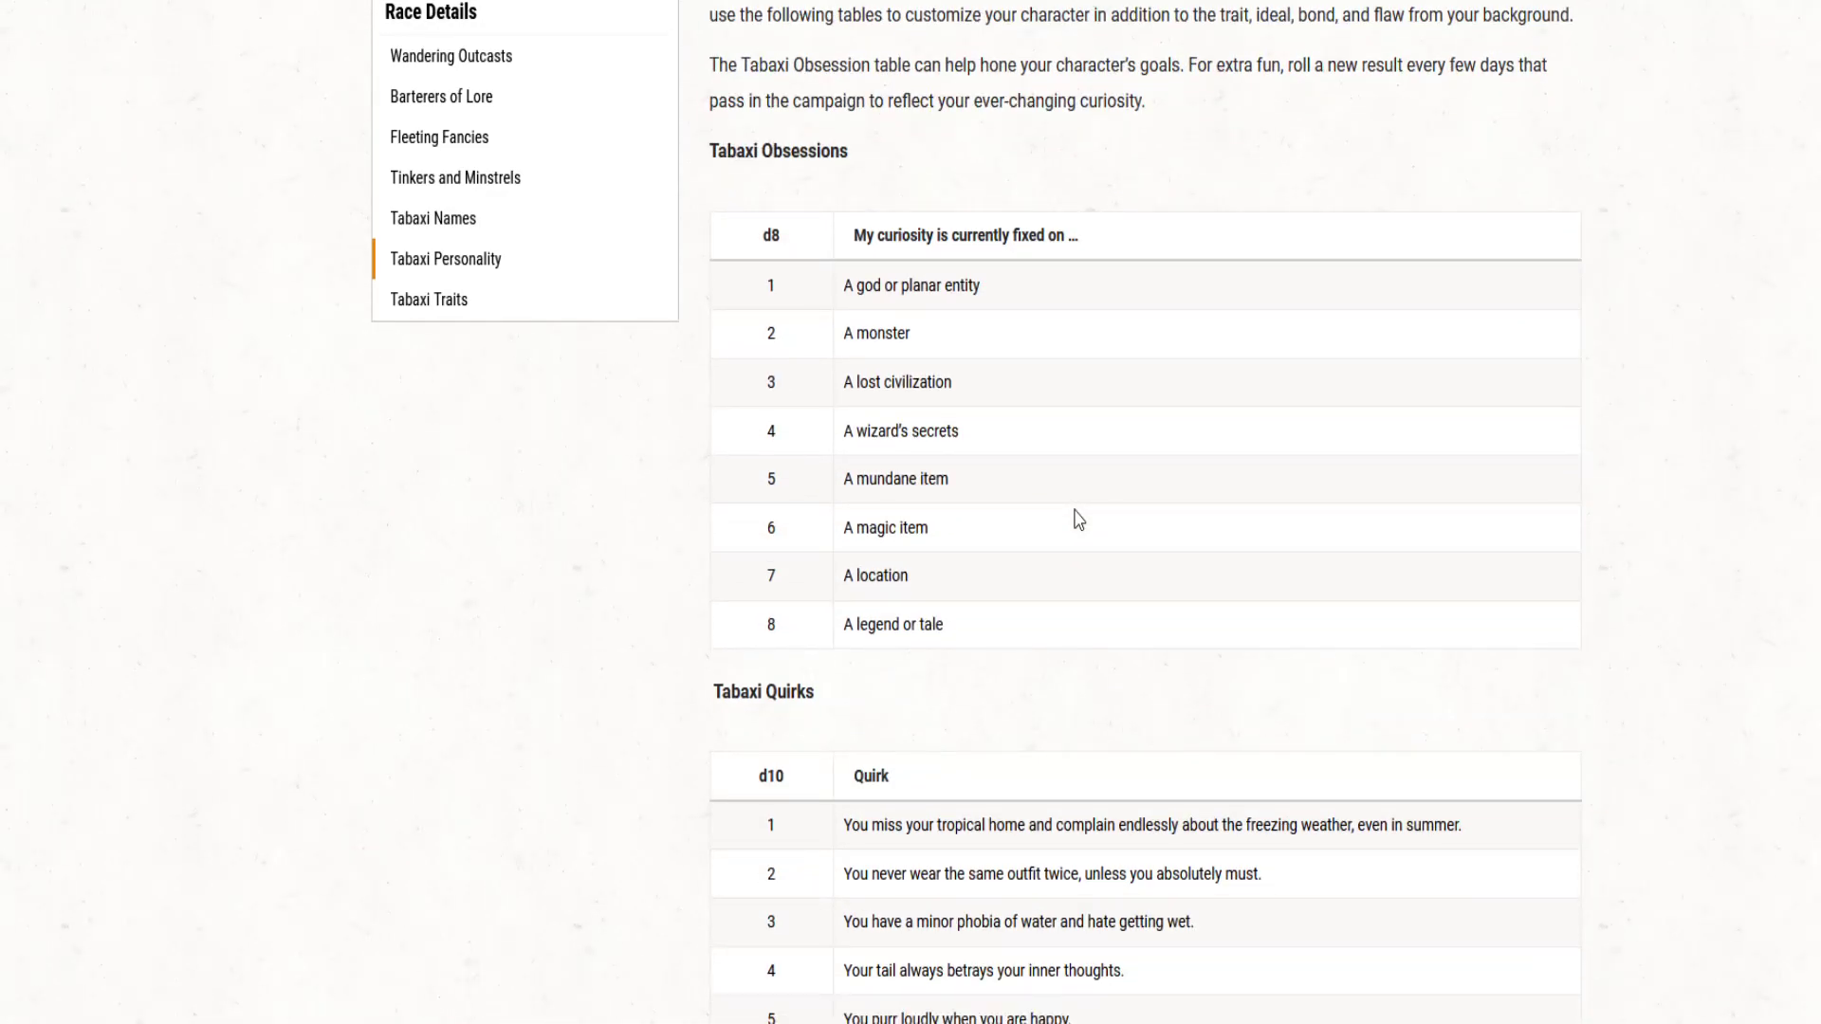
scroll(1078, 518, down, 3)
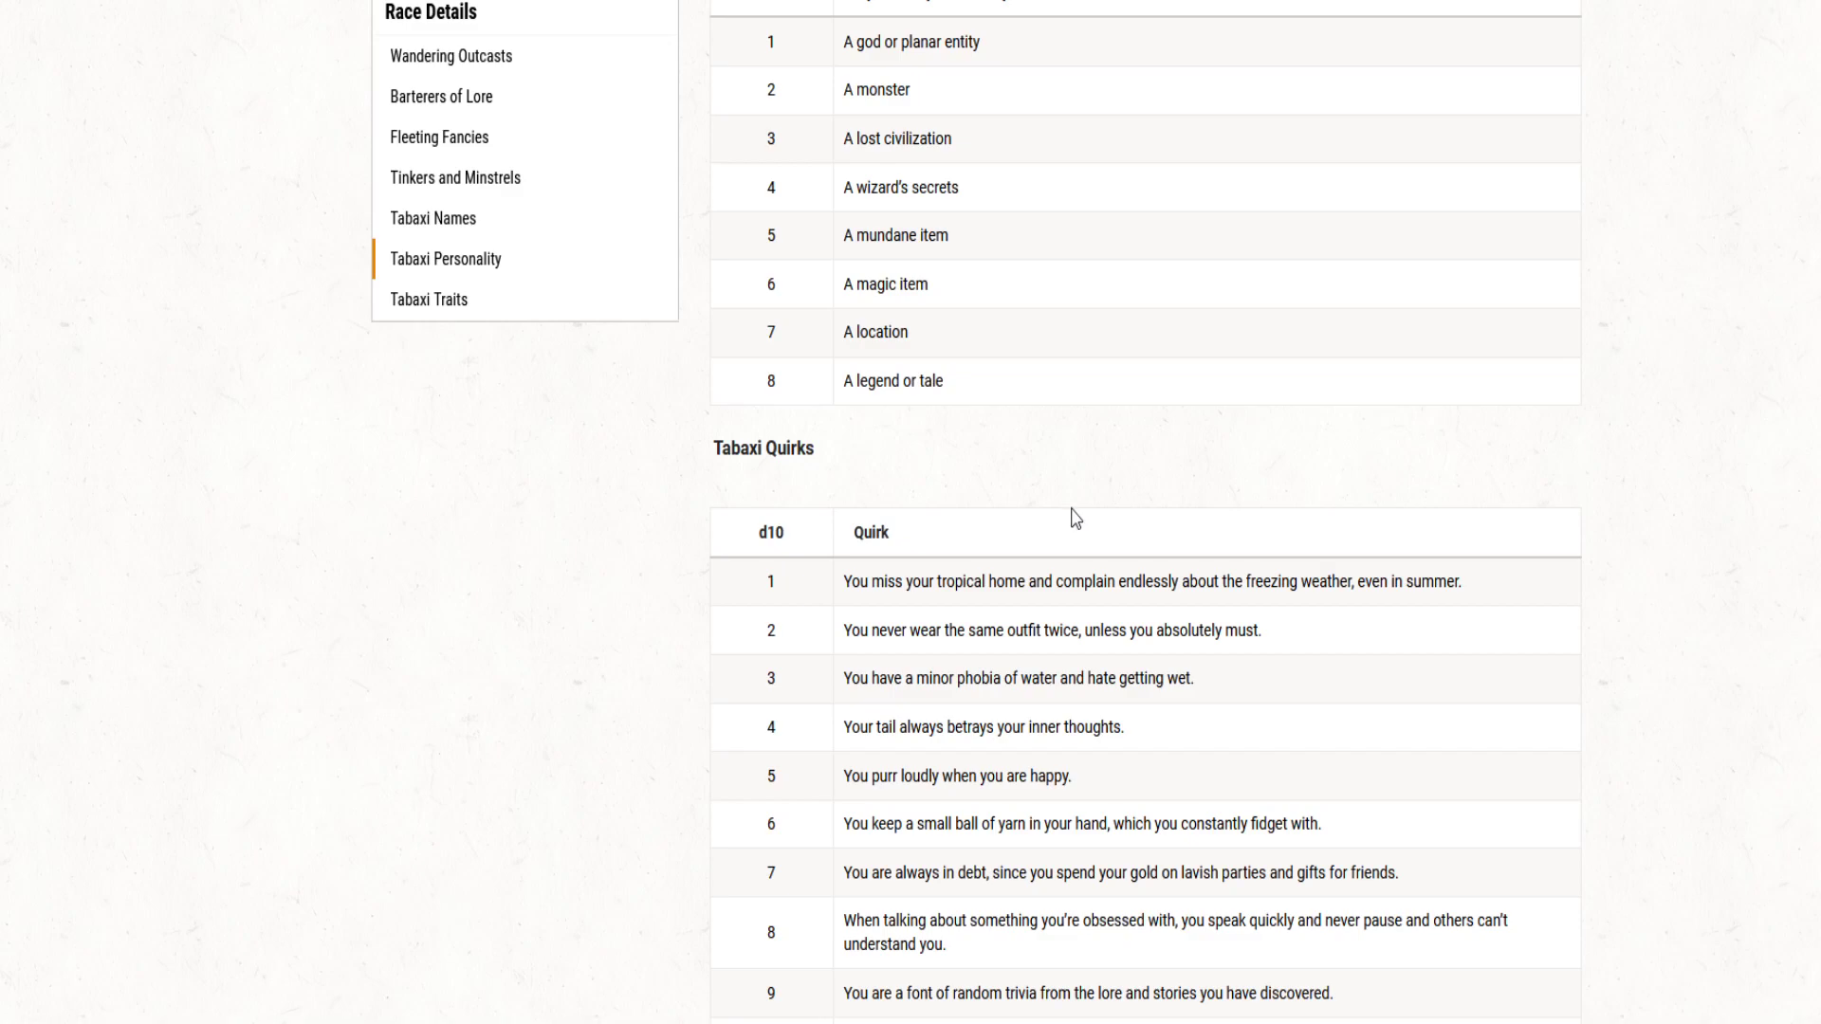
scroll(1076, 519, up, 1)
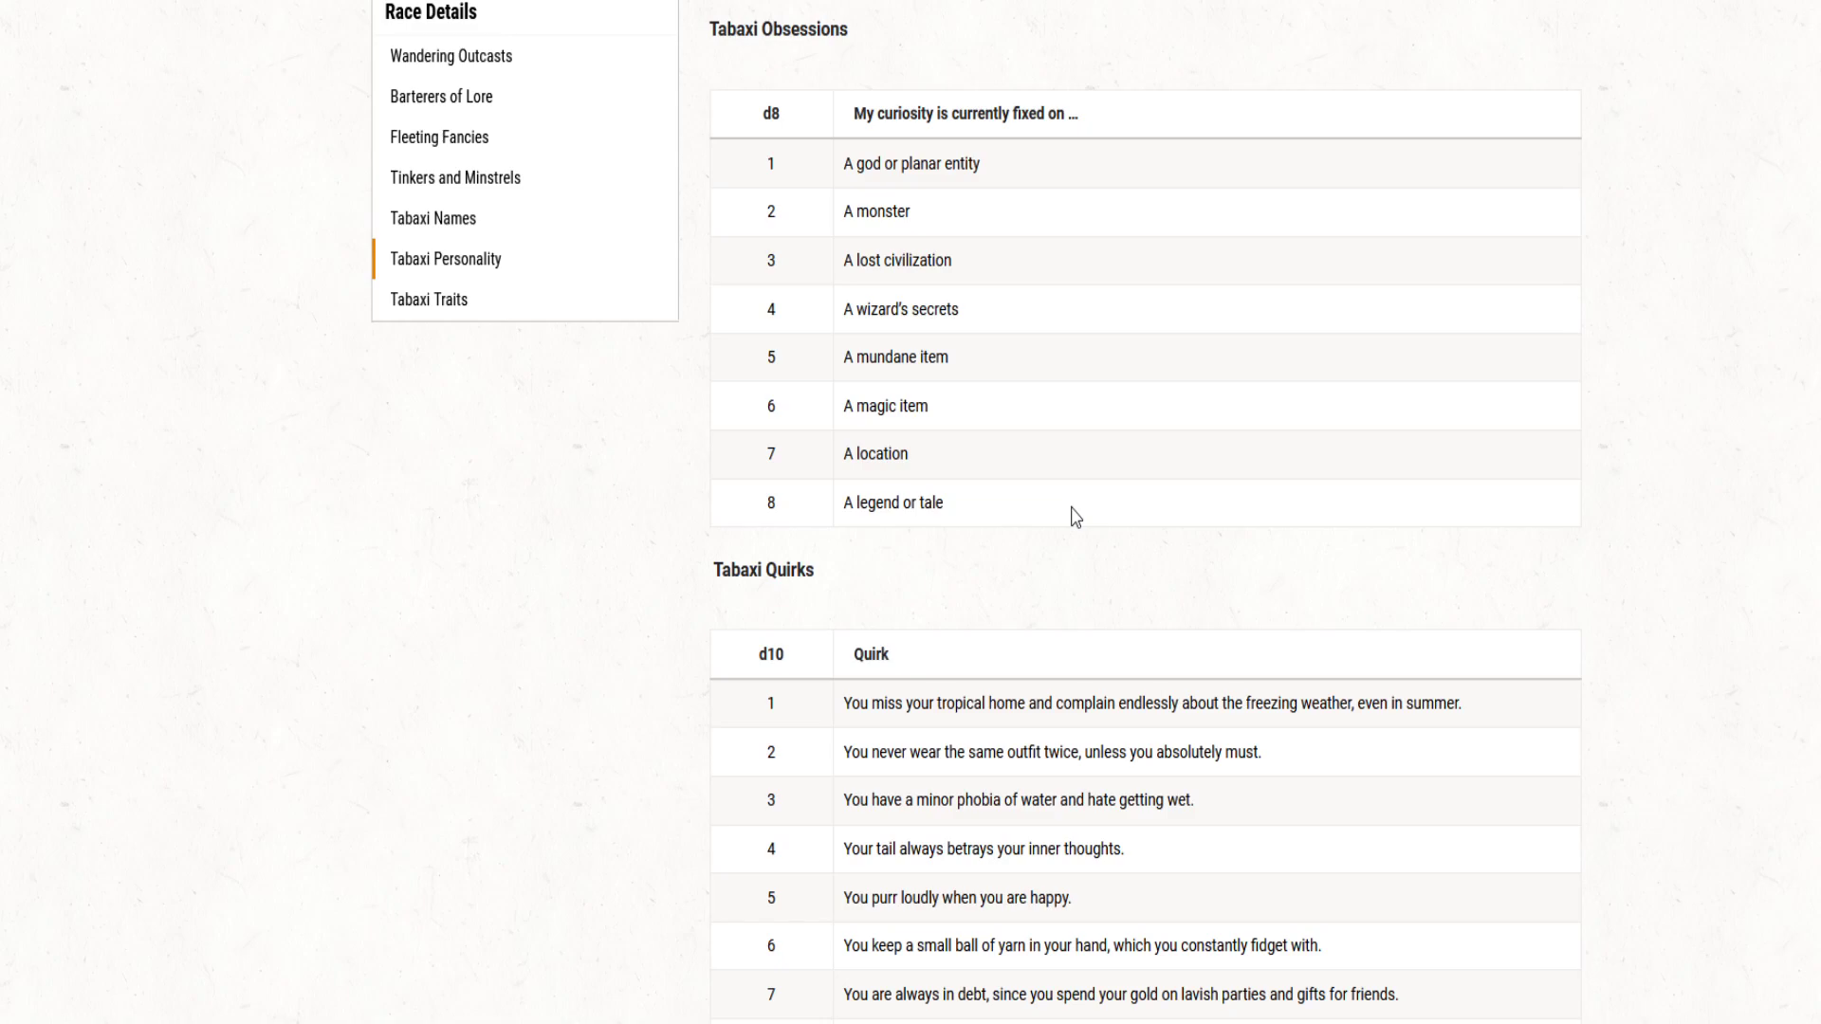
scroll(1075, 519, down, 6)
scroll(1075, 518, up, 7)
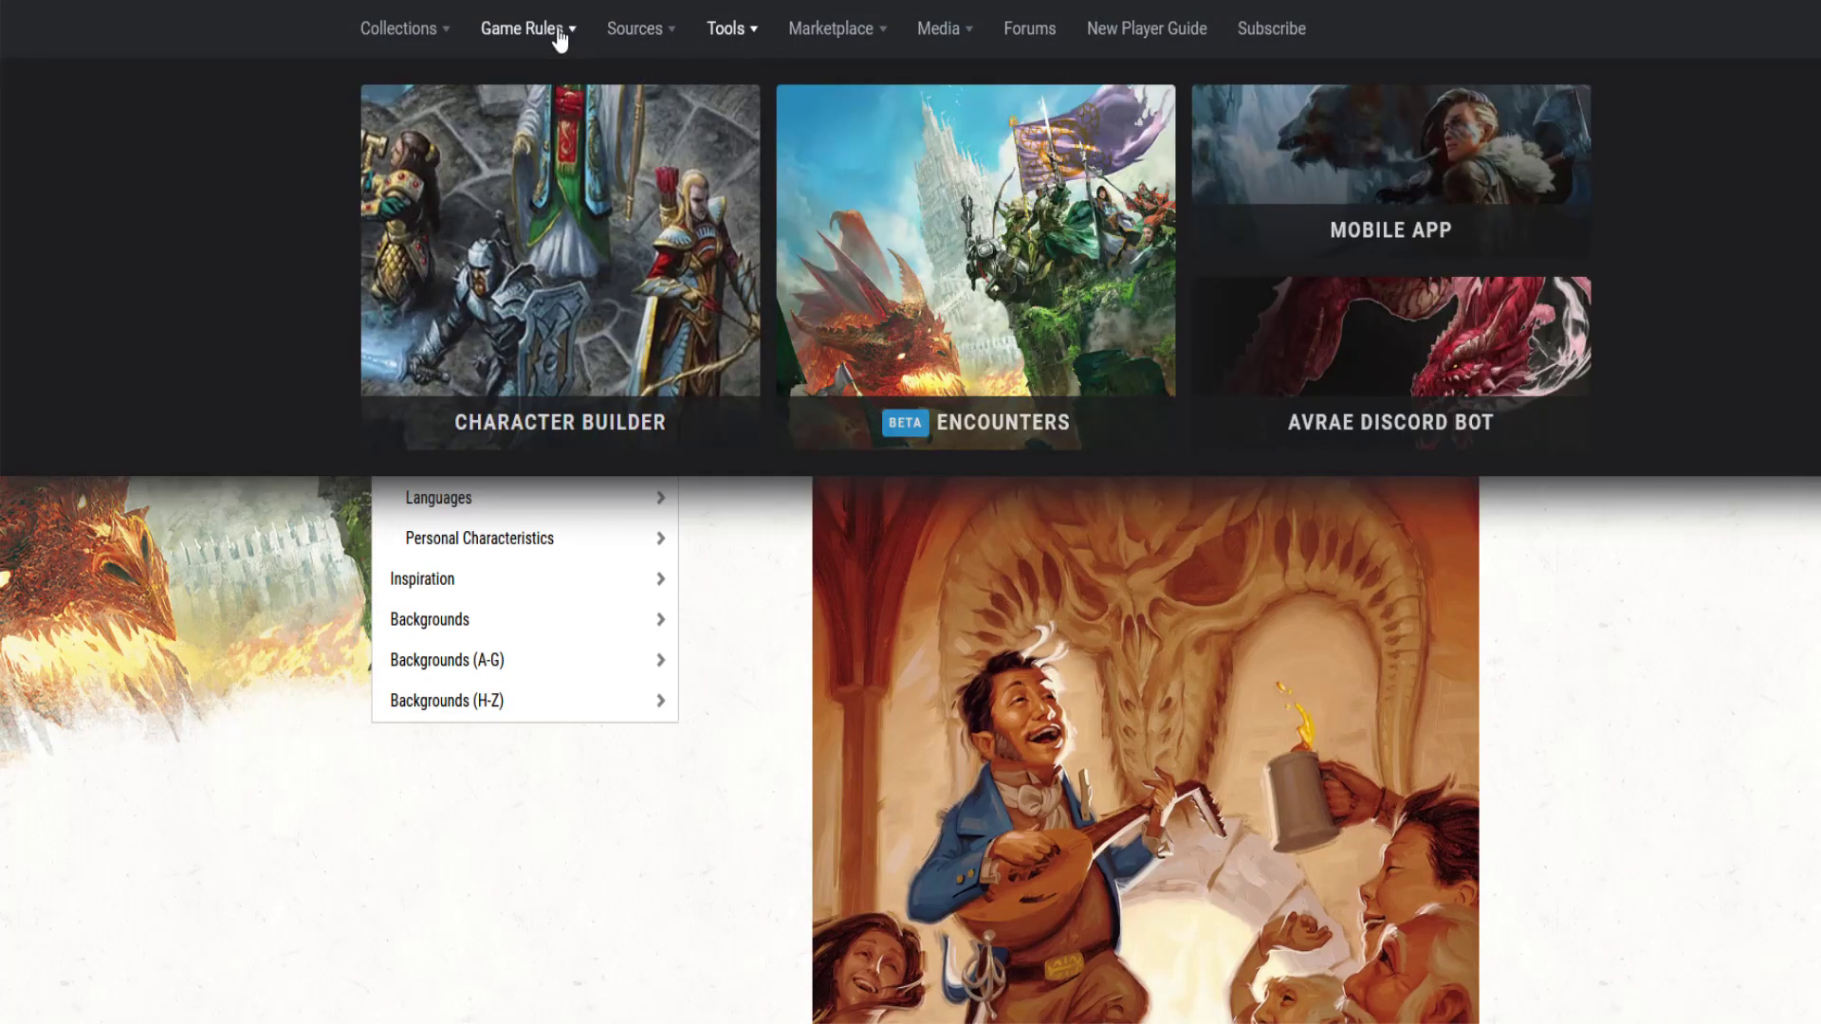
Step: Open the Magic Items listing from the game rules and browse the first page of all items
mouse_move(561, 38)
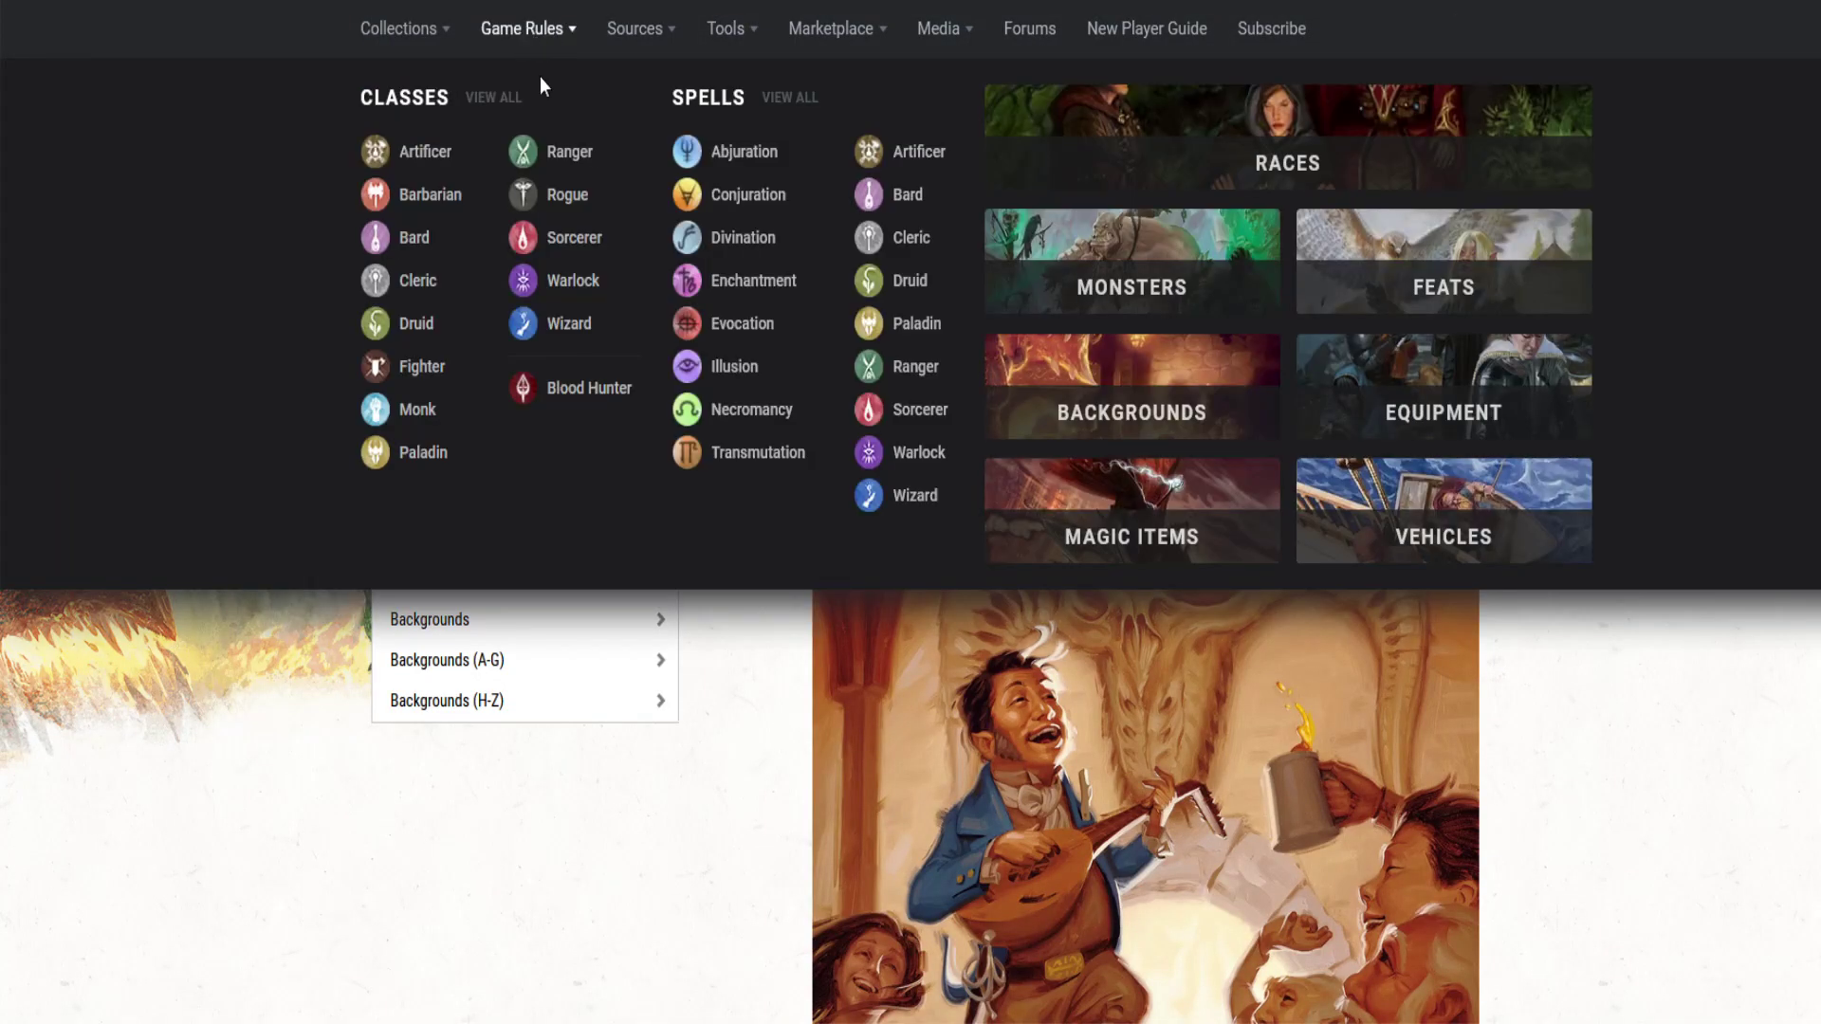
click(1166, 528)
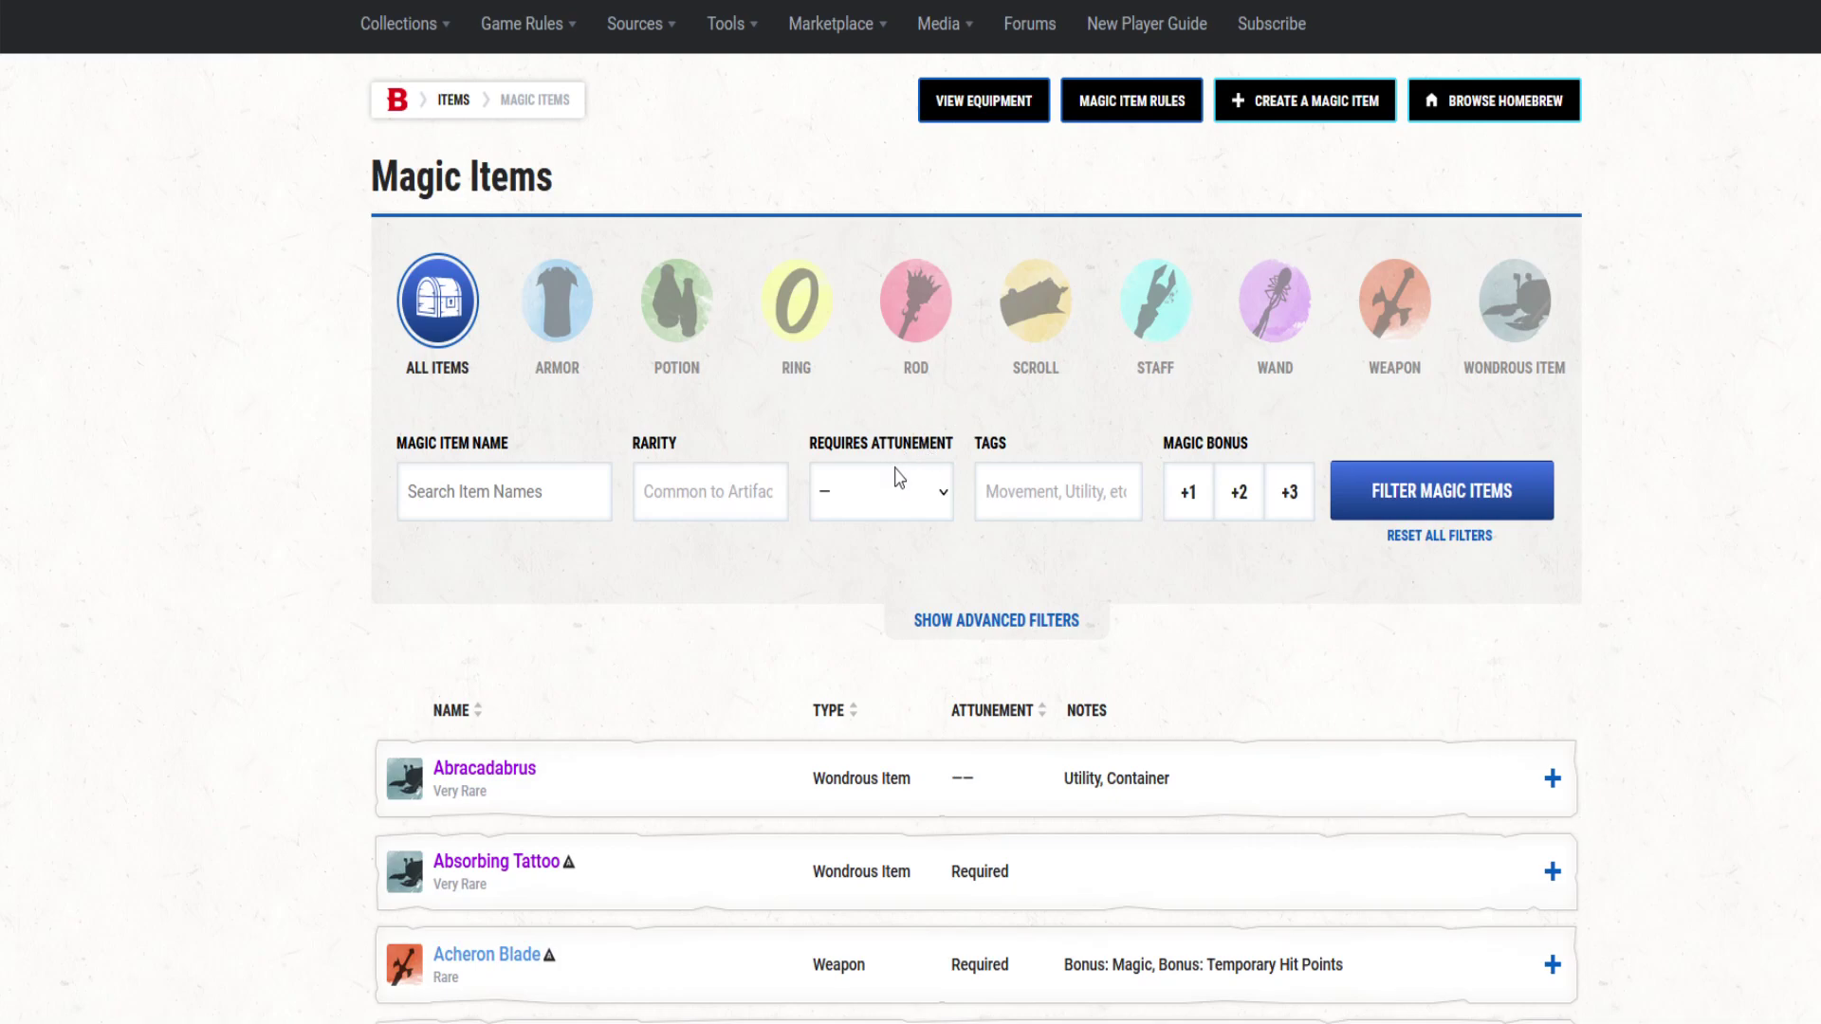
scroll(903, 488, down, 4)
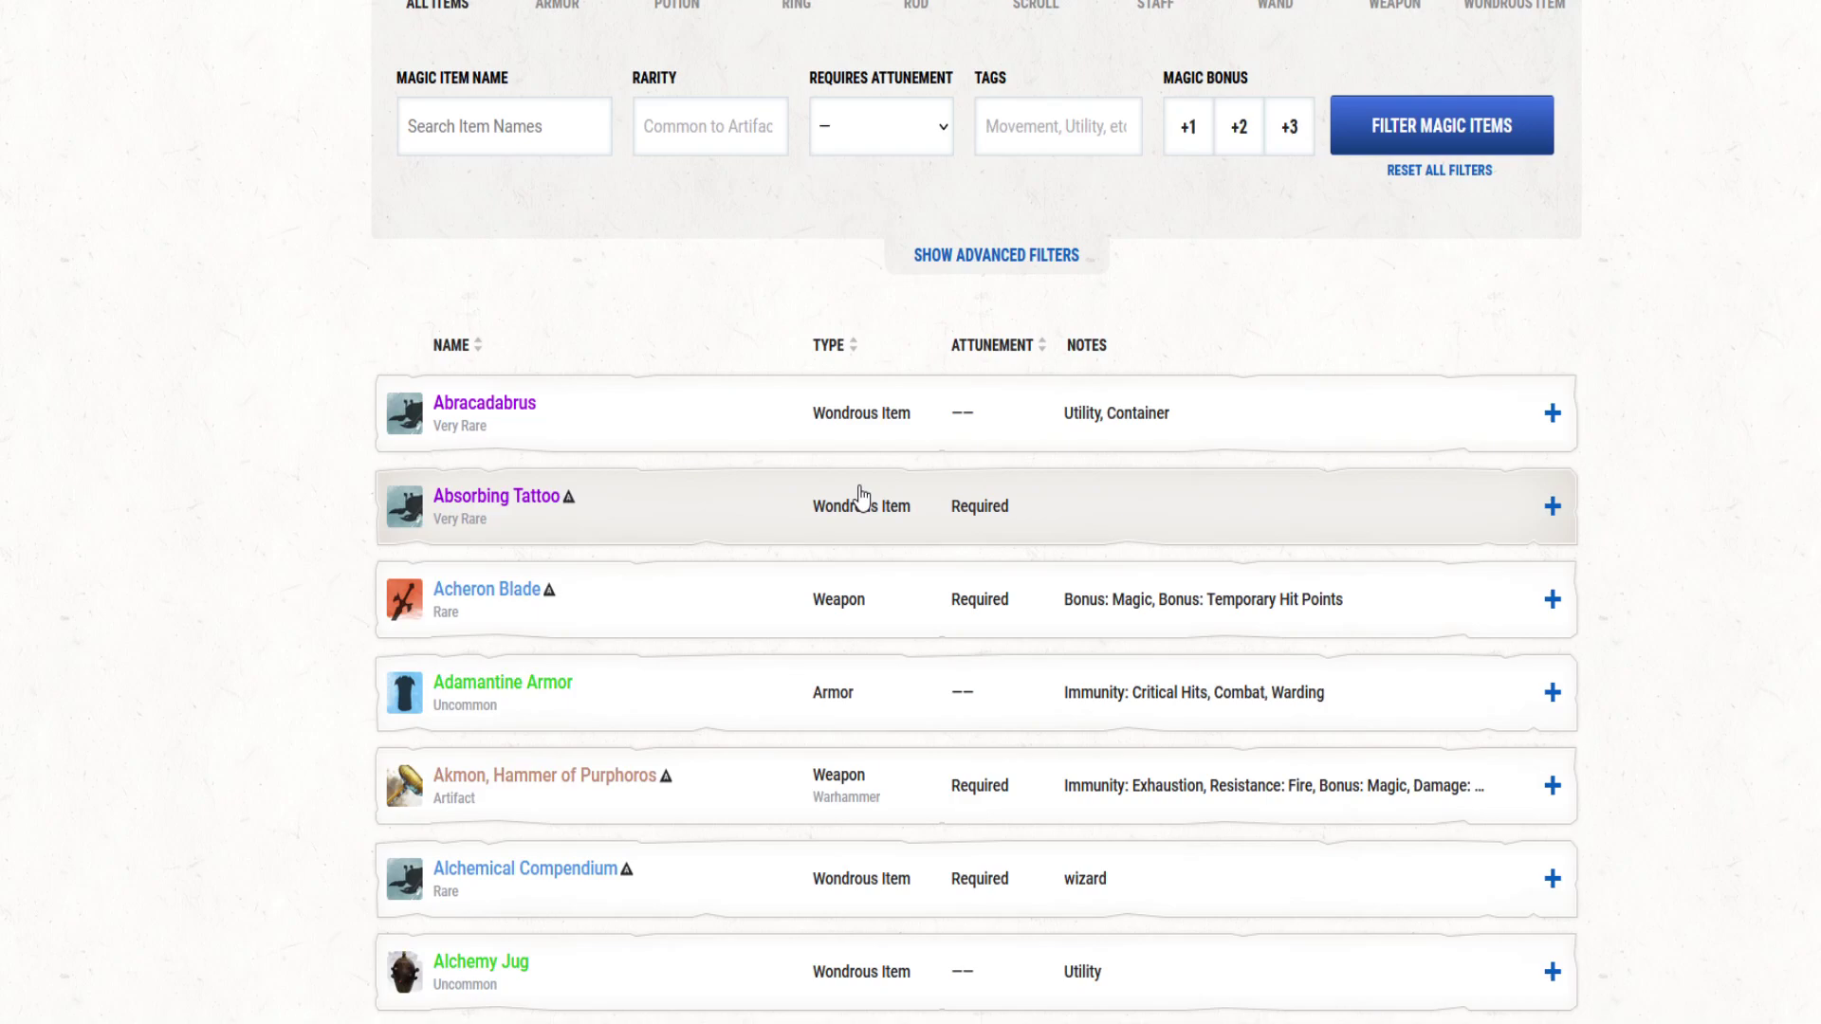
scroll(754, 537, down, 1)
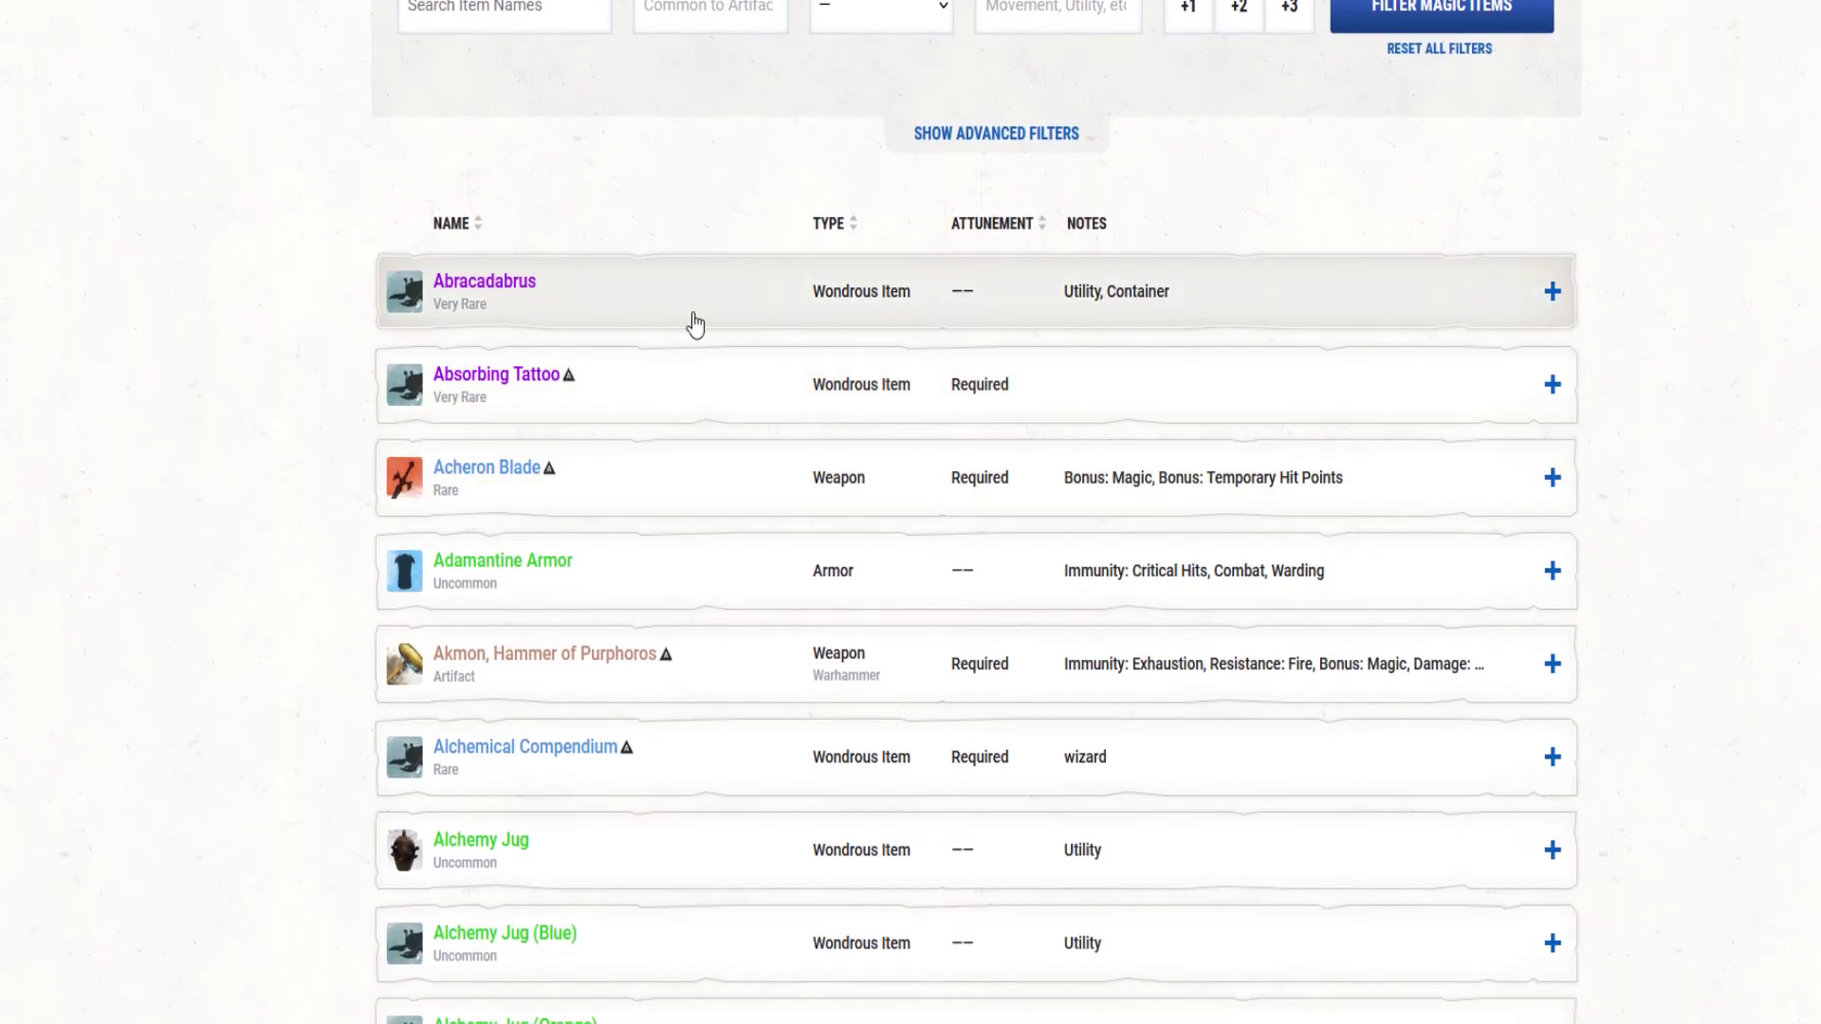
scroll(752, 651, down, 4)
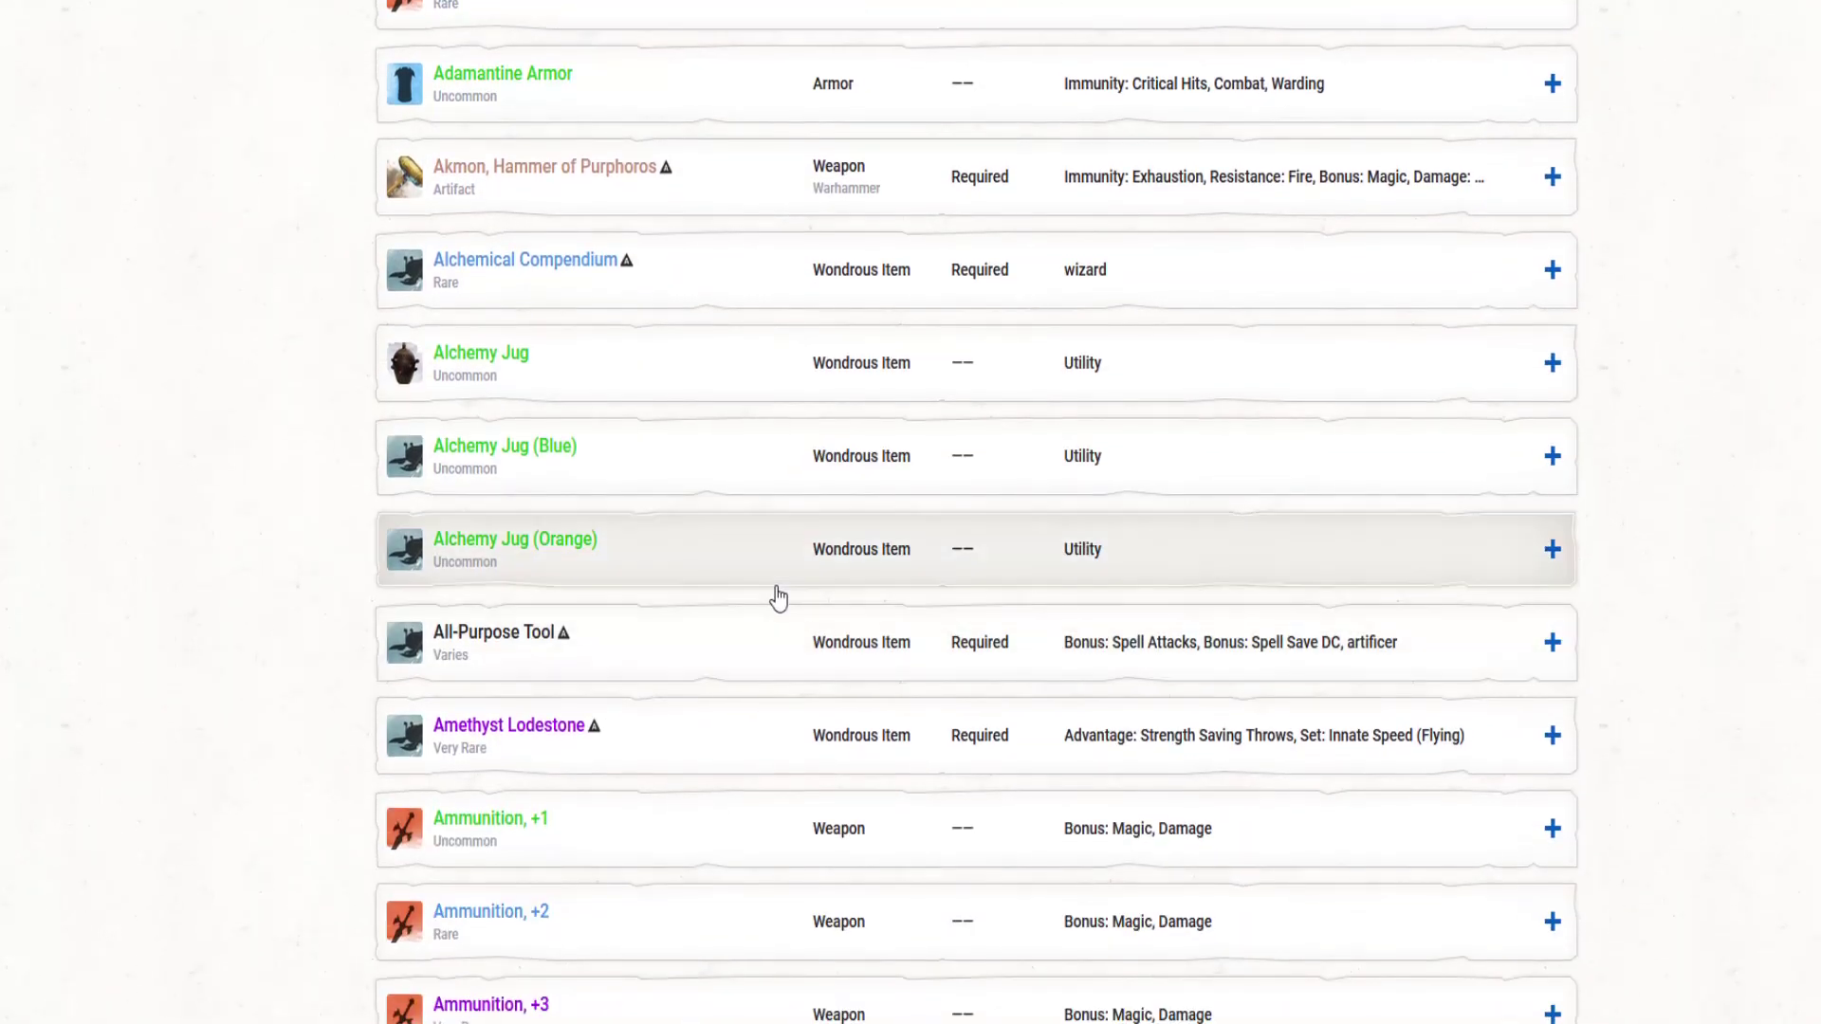
scroll(781, 588, down, 4)
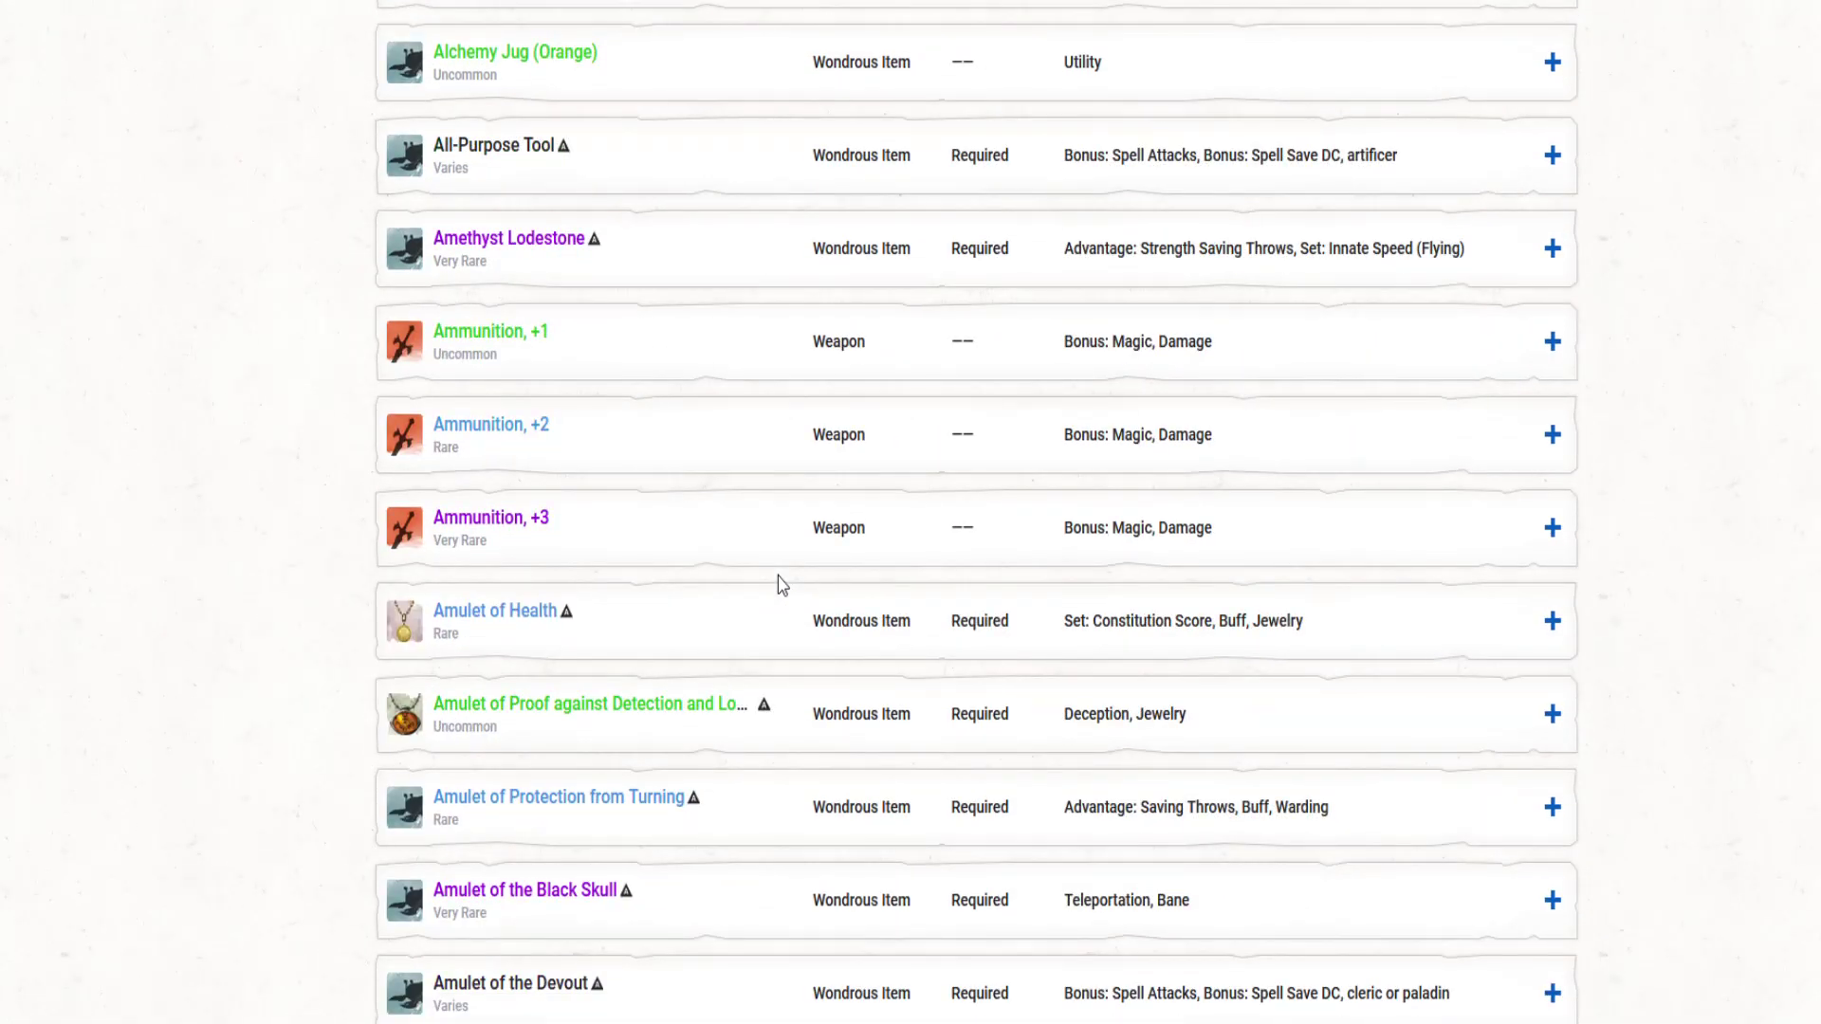
scroll(777, 583, down, 4)
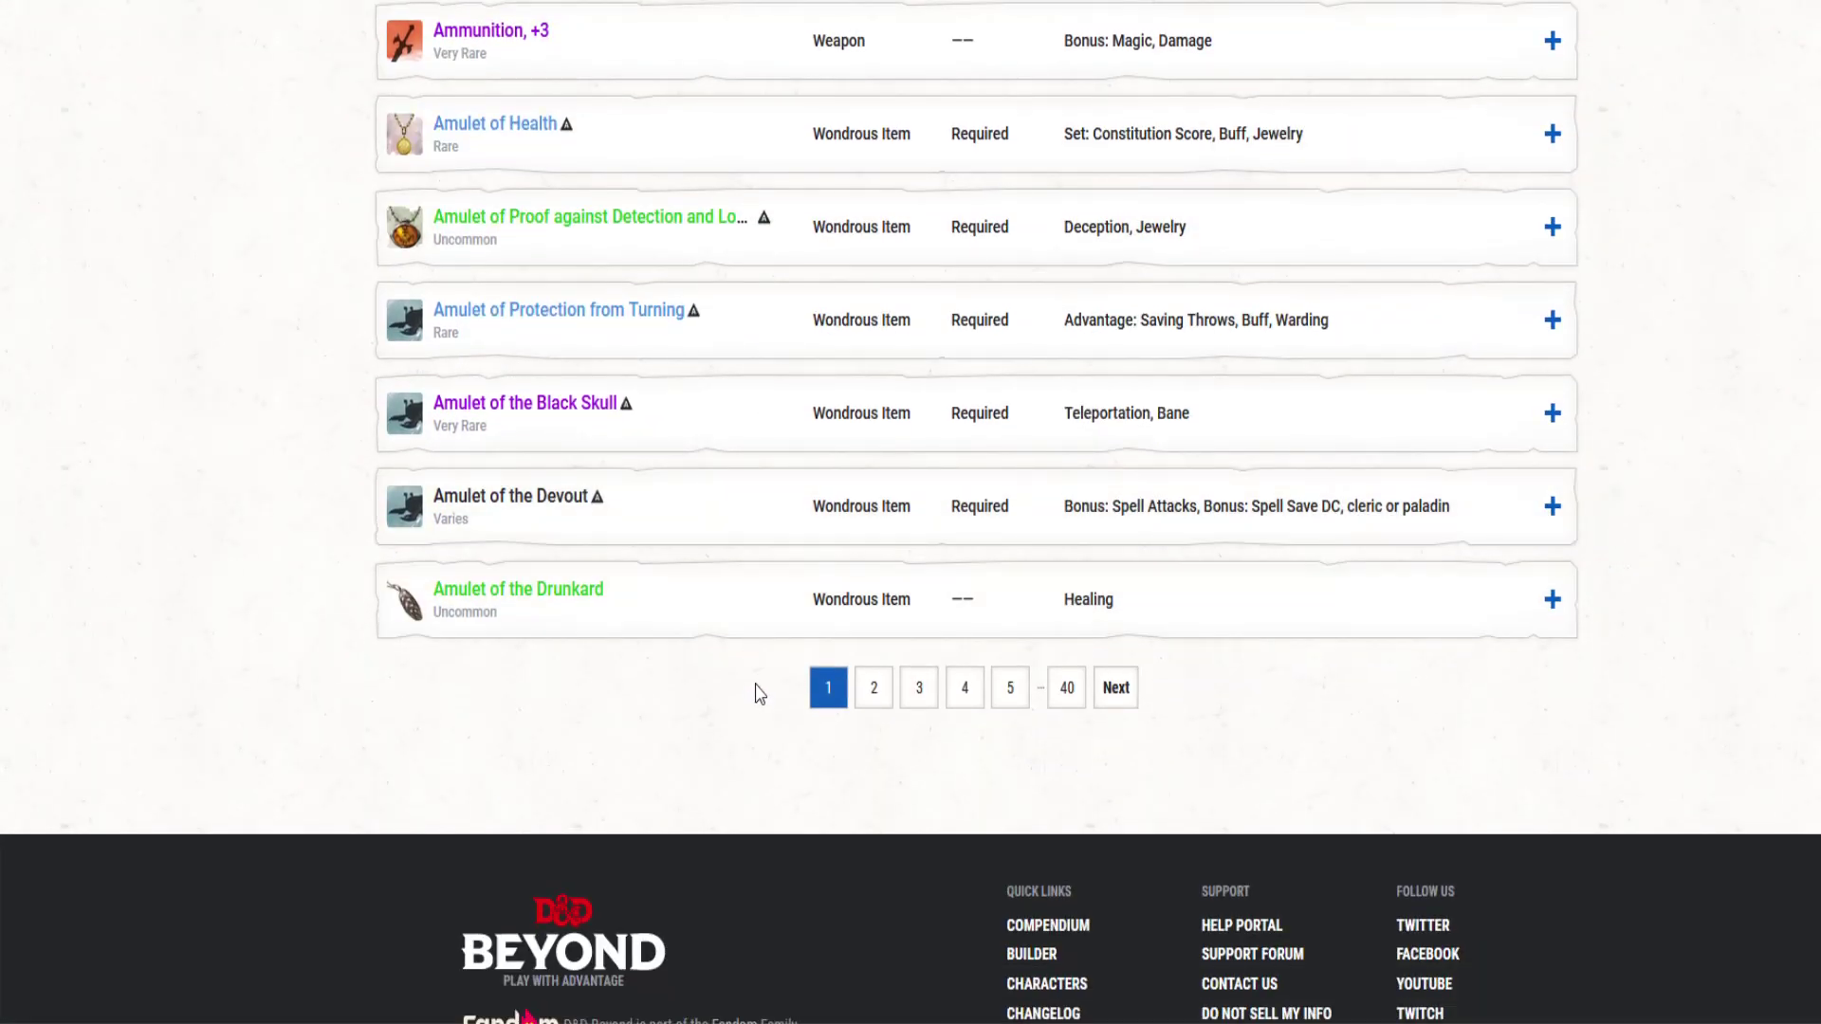
scroll(800, 711, up, 6)
scroll(789, 671, up, 10)
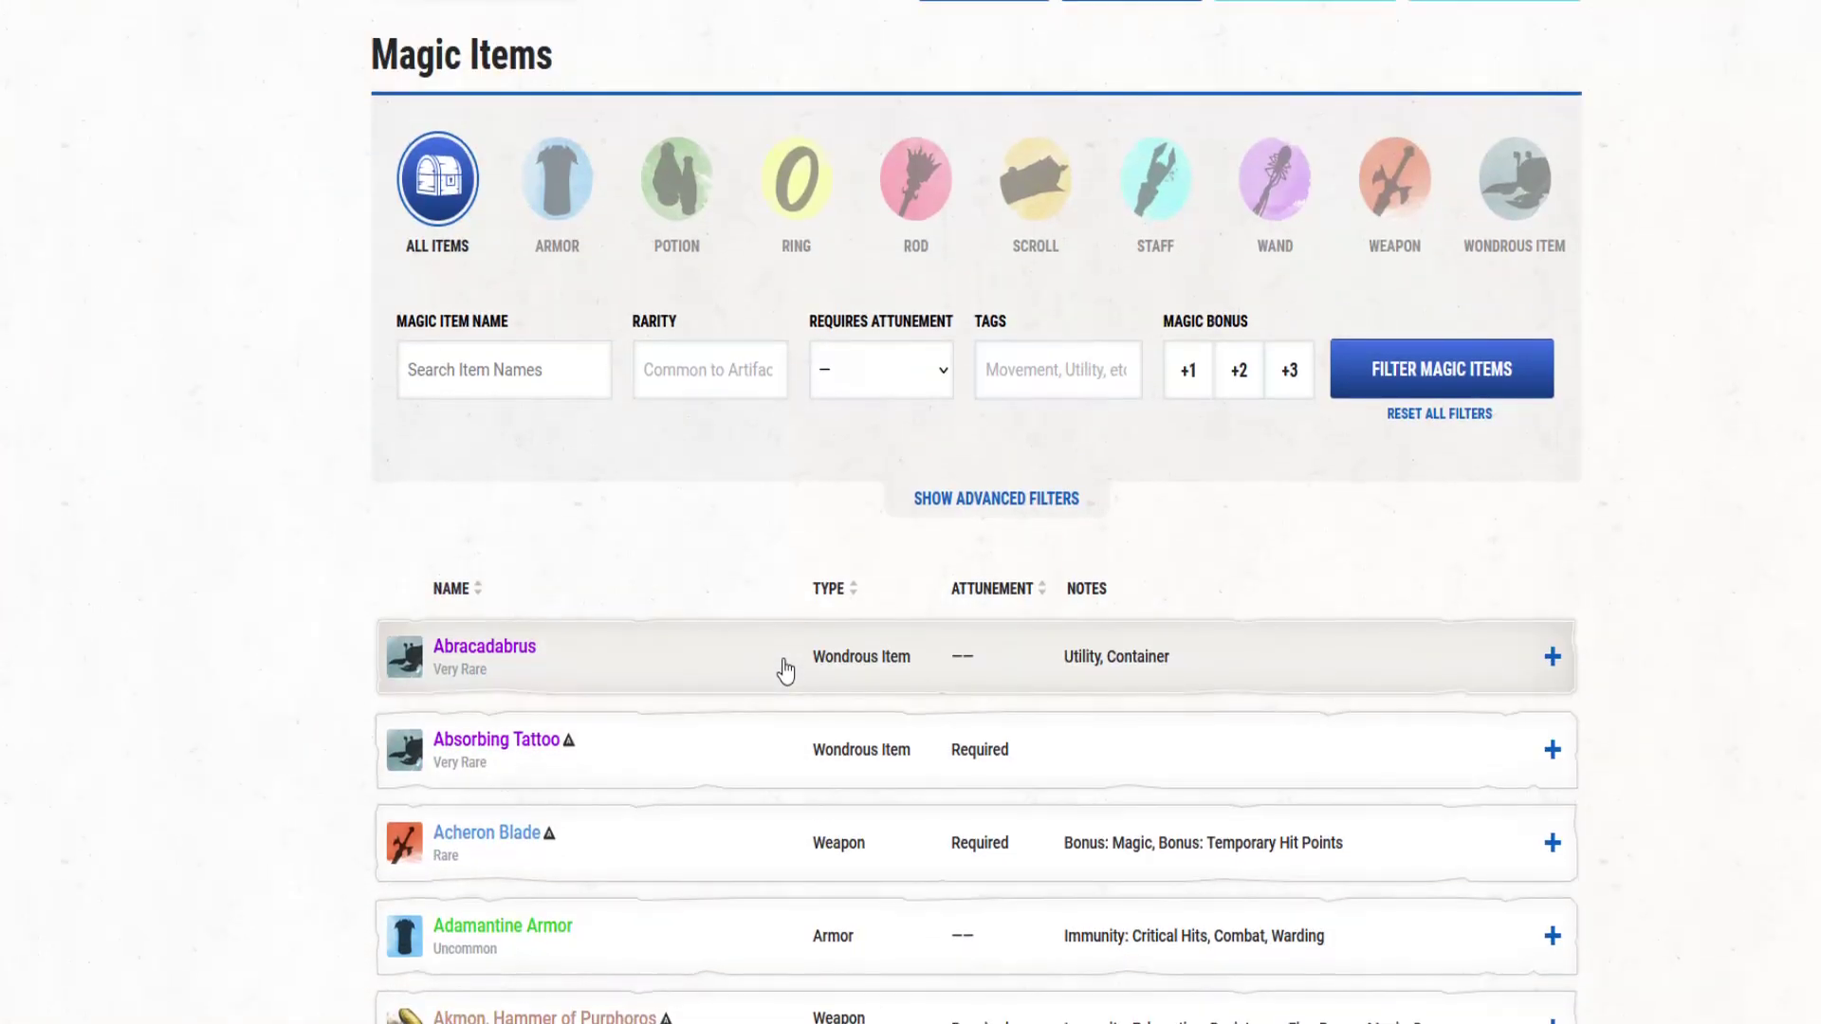
Step: Show only the Ring category of magic items and browse the listed rings
click(789, 209)
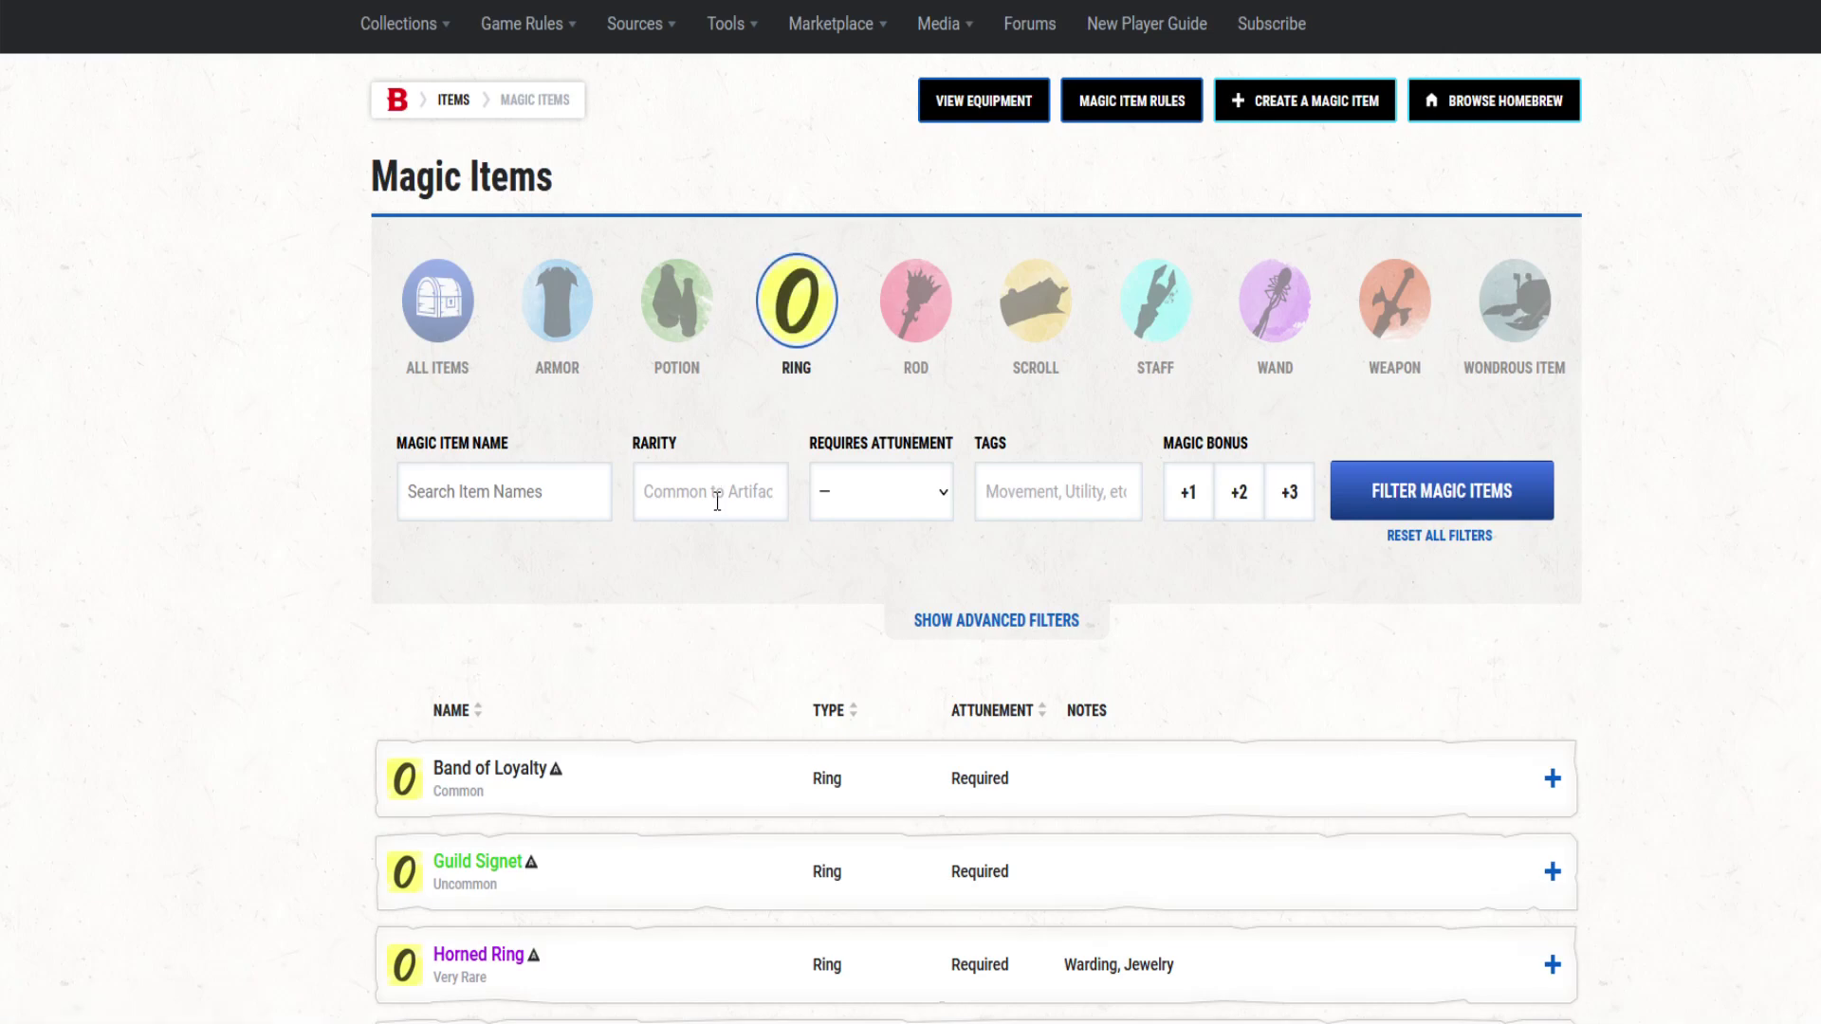
scroll(707, 569, down, 4)
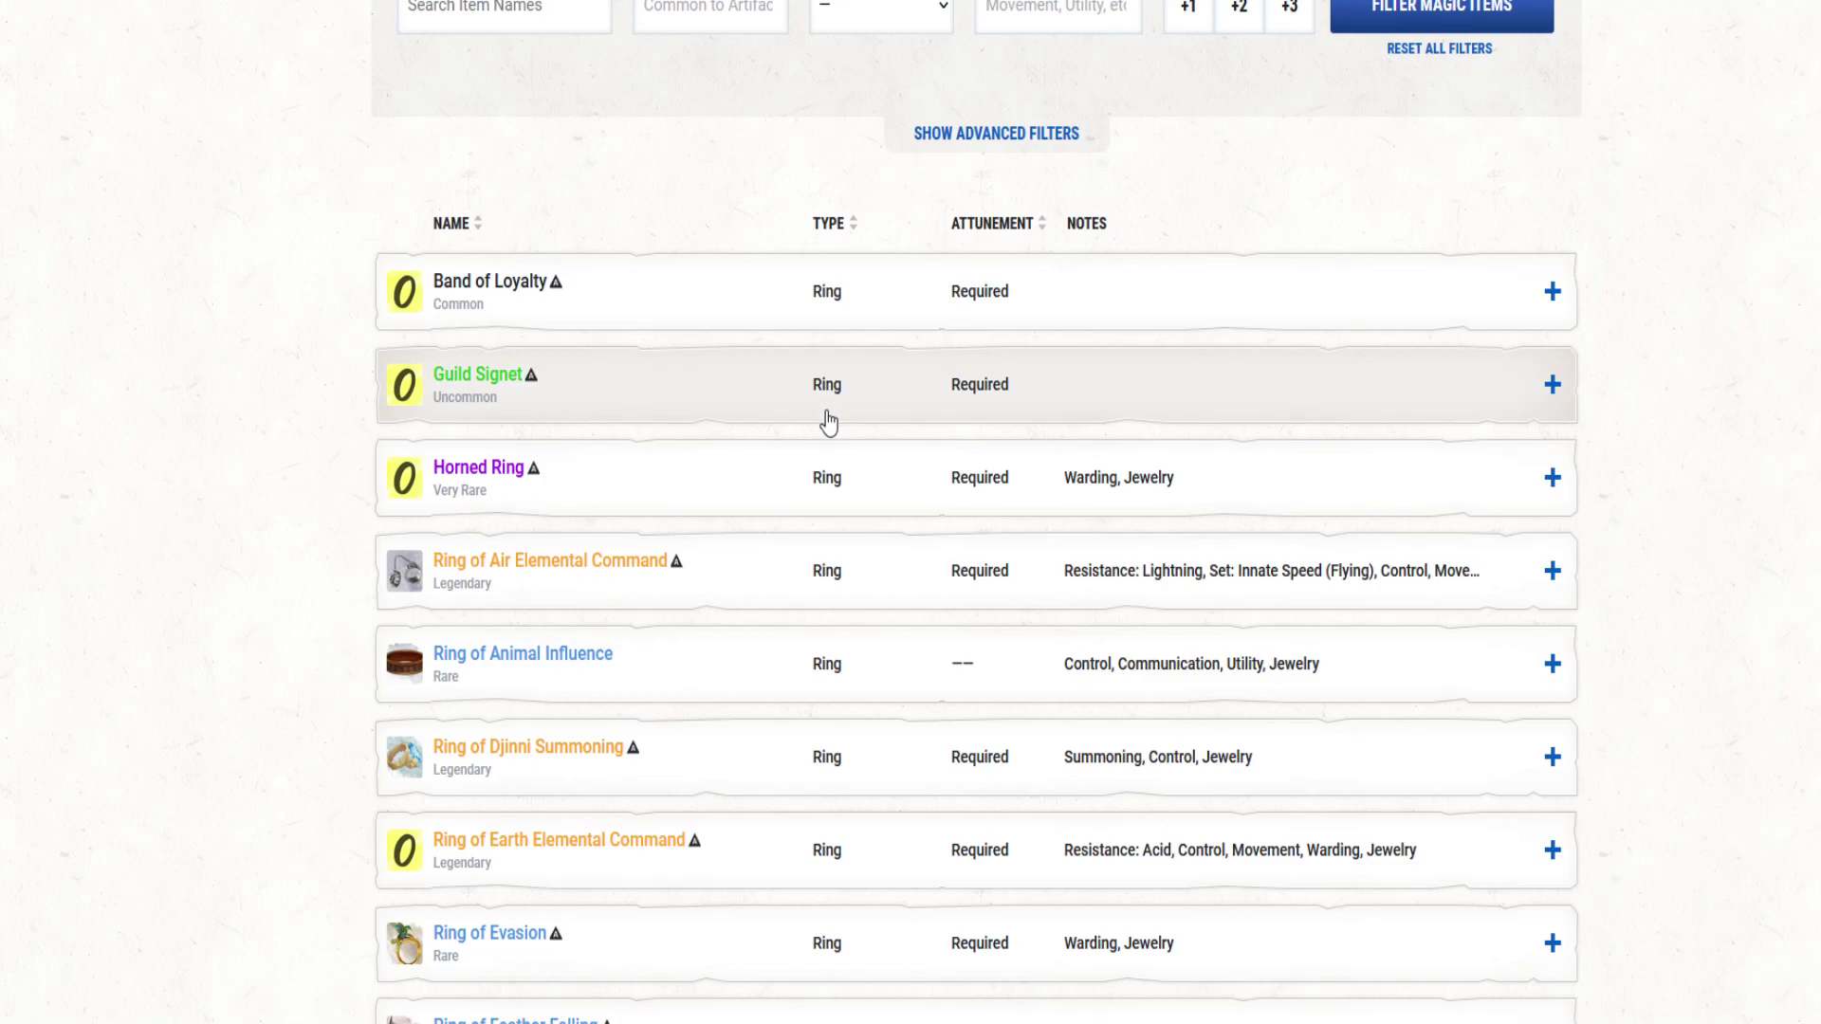
scroll(830, 410, down, 6)
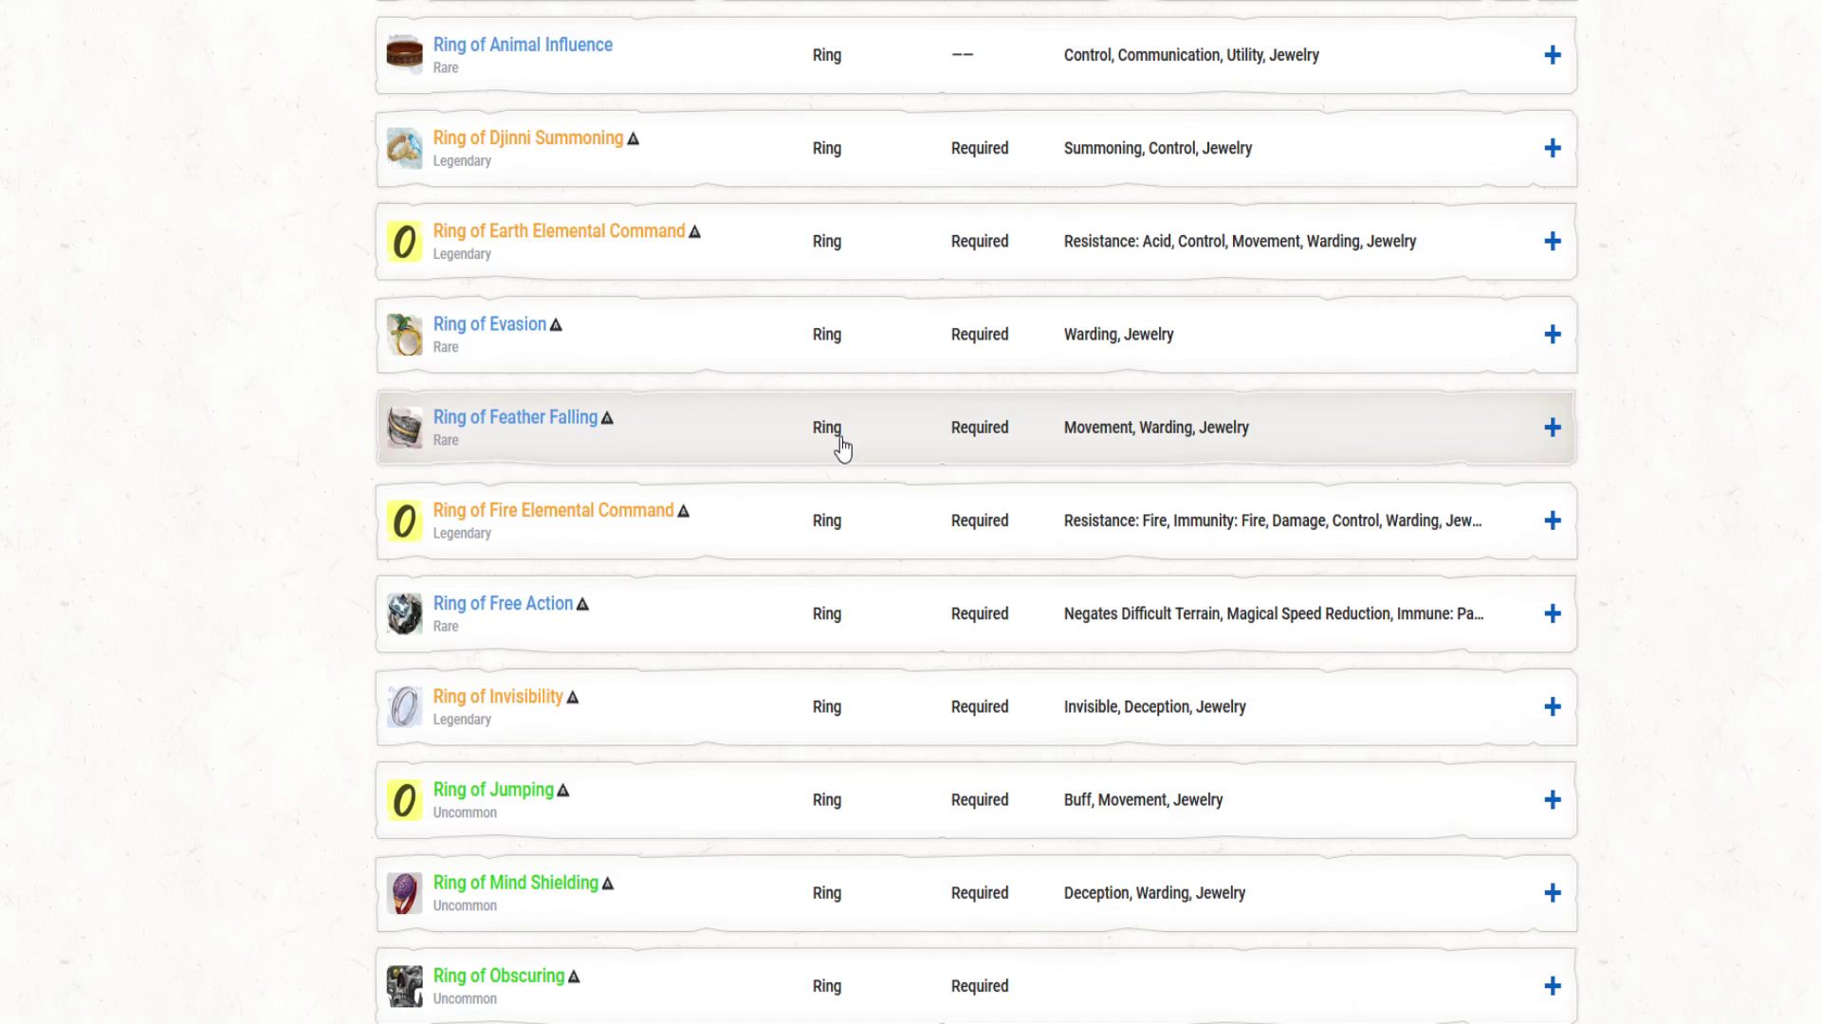
scroll(786, 490, down, 4)
scroll(786, 490, down, 4)
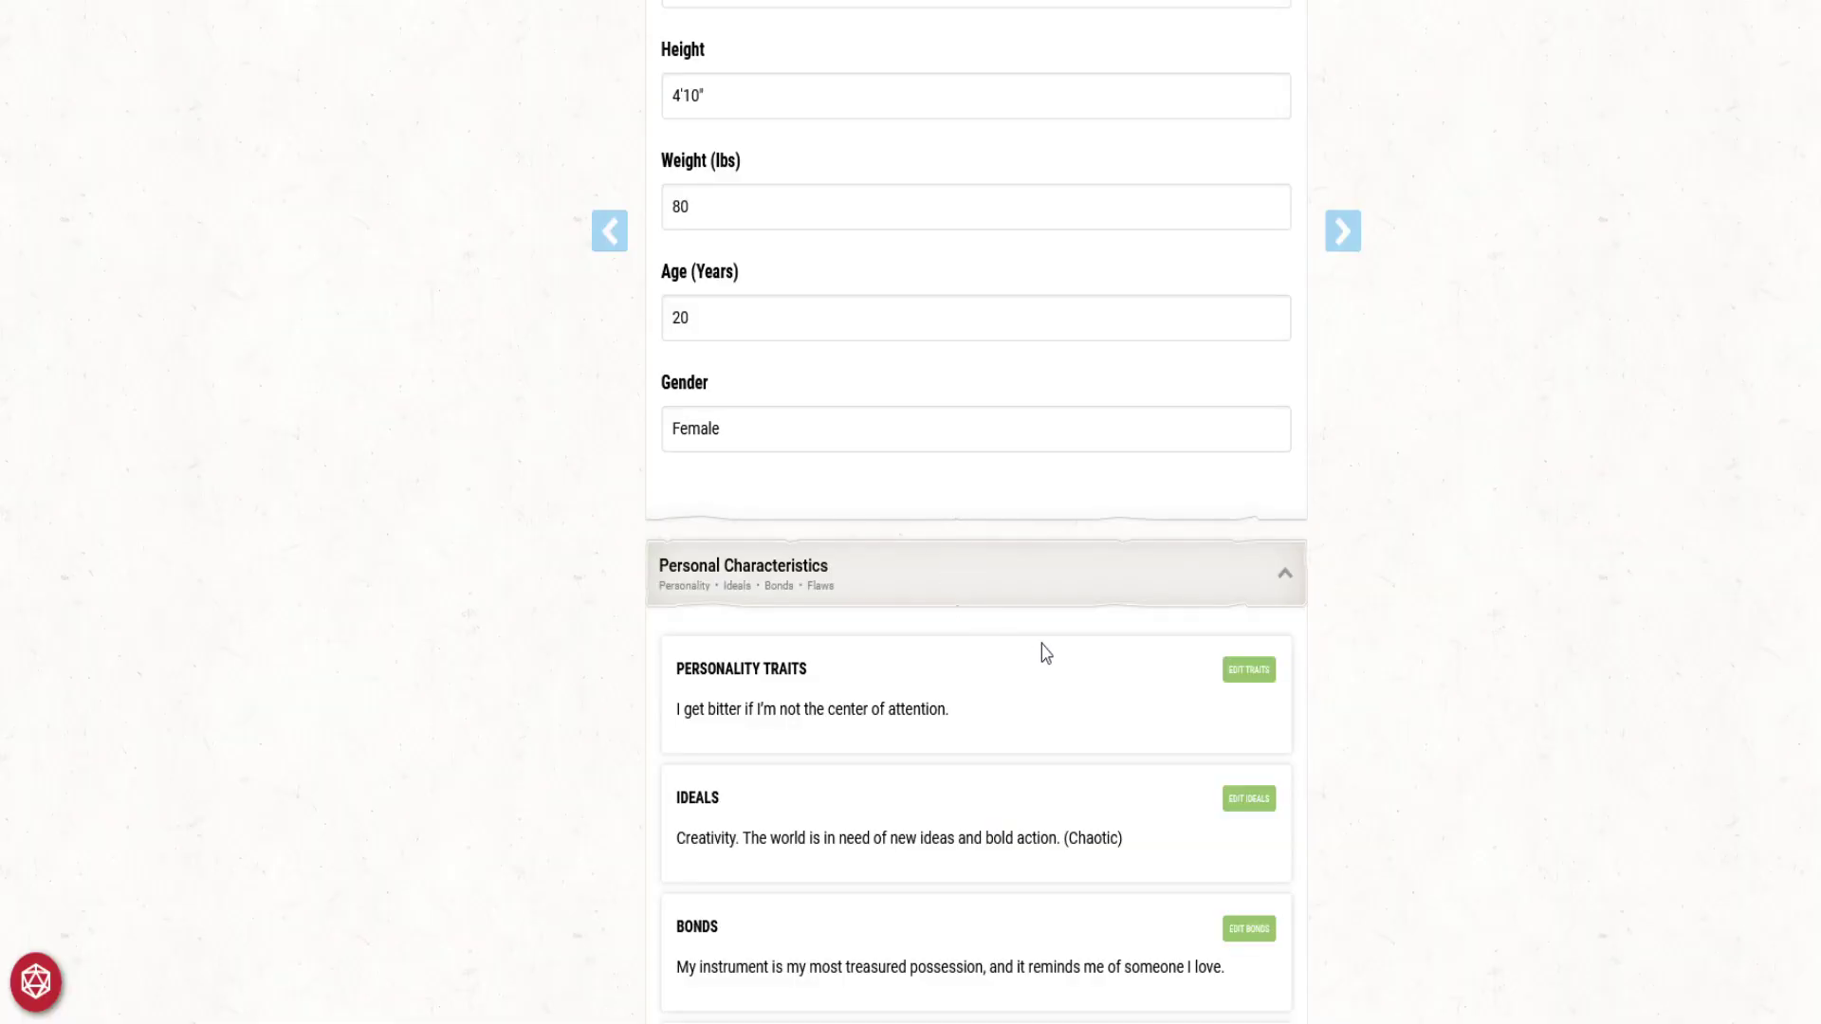
Step: Review the character's personality traits, ideals, bonds and flaws, and expand the Notes section to look over its categories
scroll(1047, 607, down, 5)
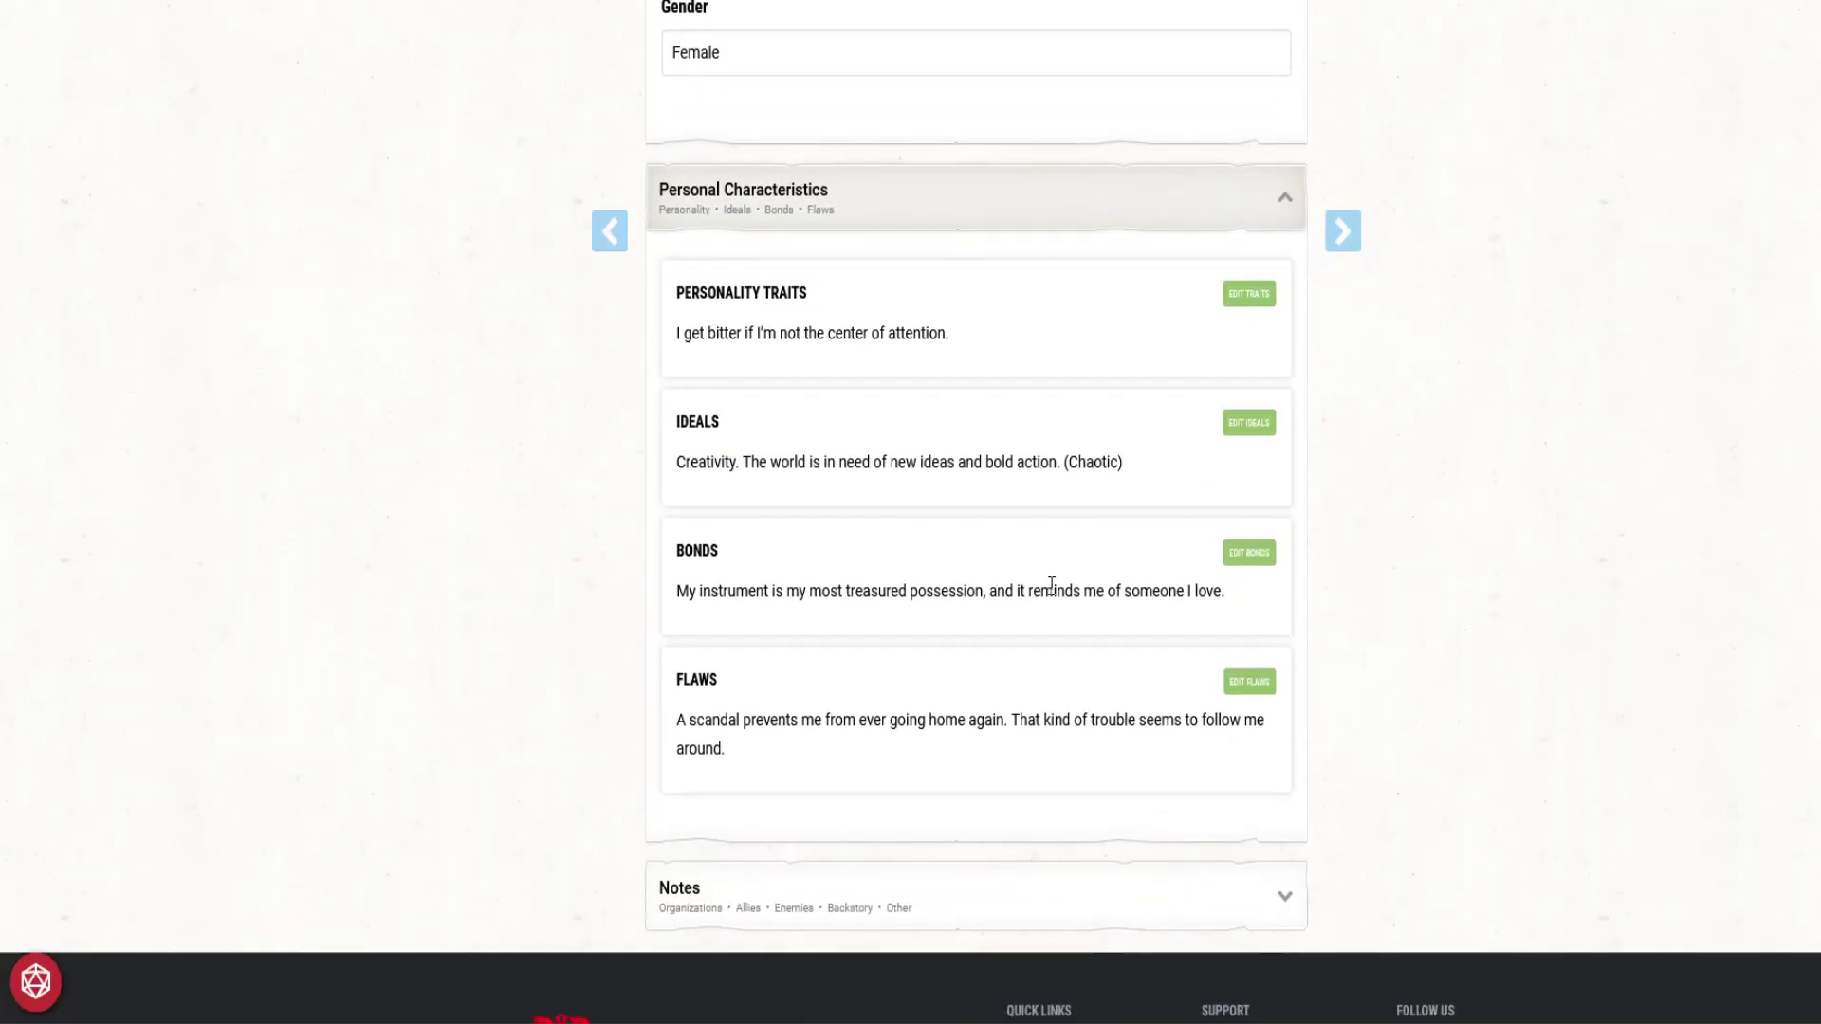
click(1282, 804)
scroll(1109, 702, down, 5)
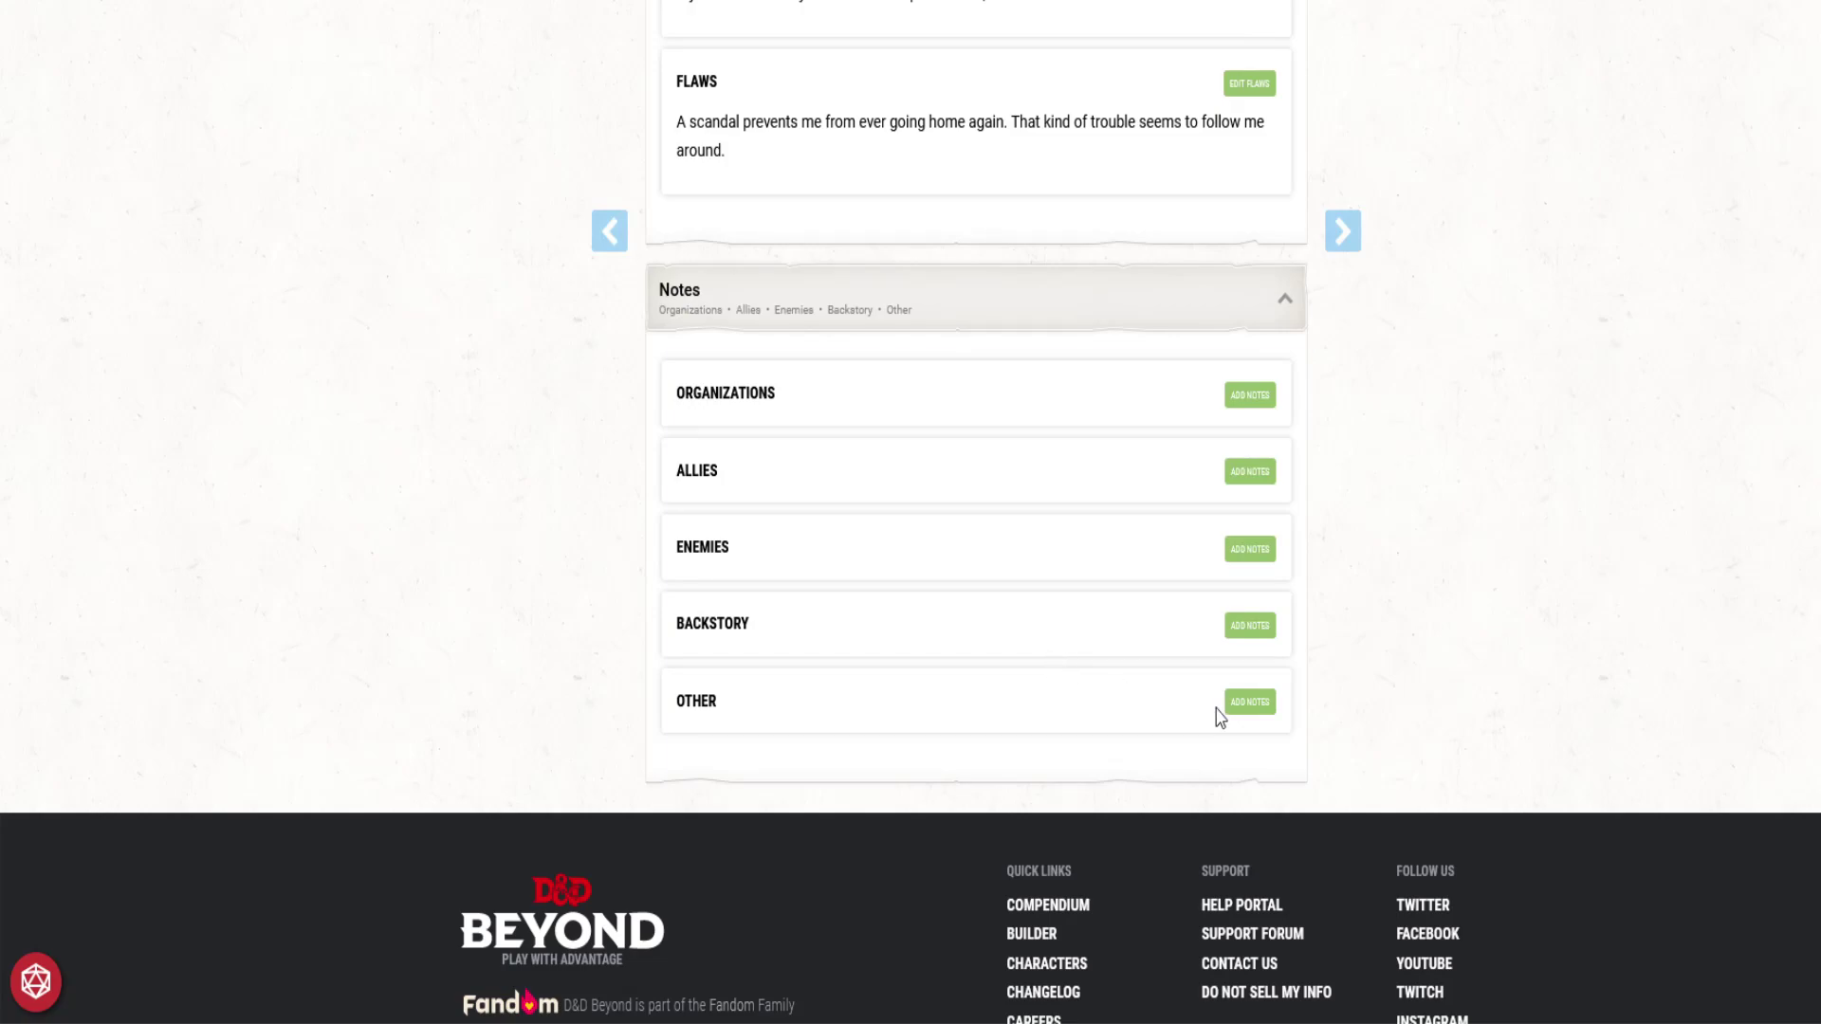
scroll(1224, 688, up, 5)
scroll(1186, 621, up, 4)
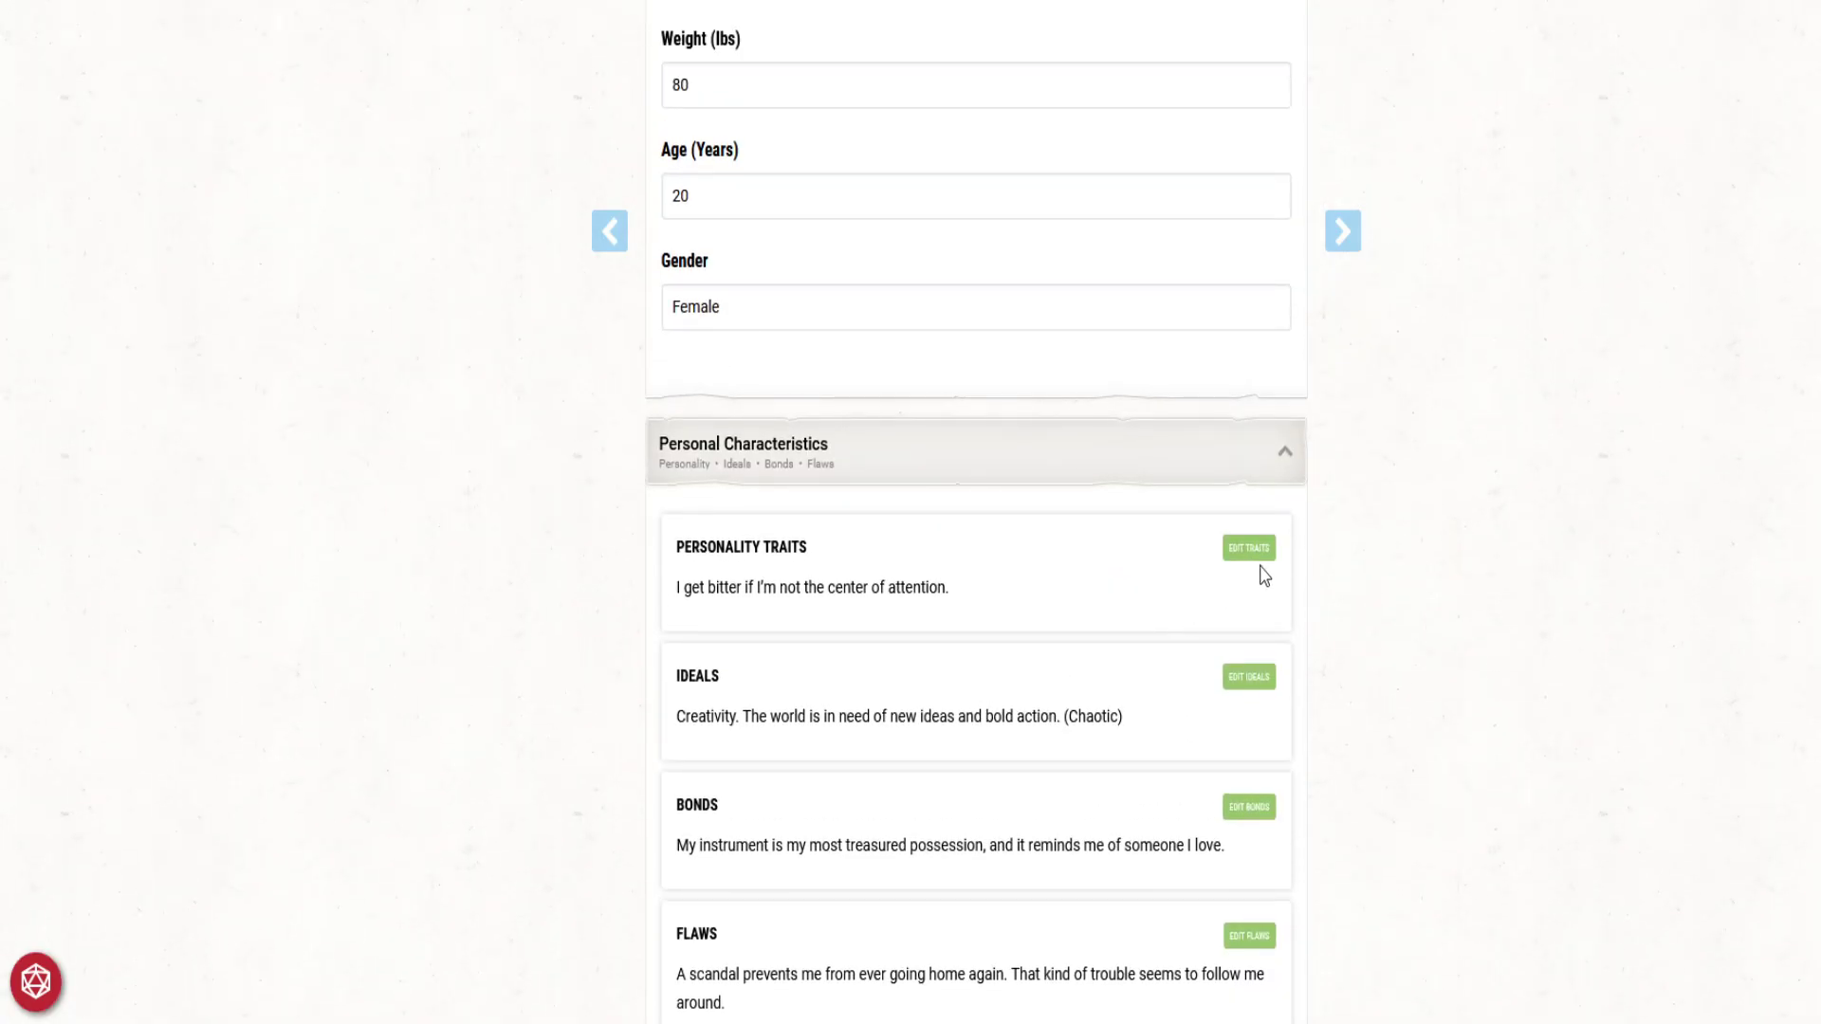